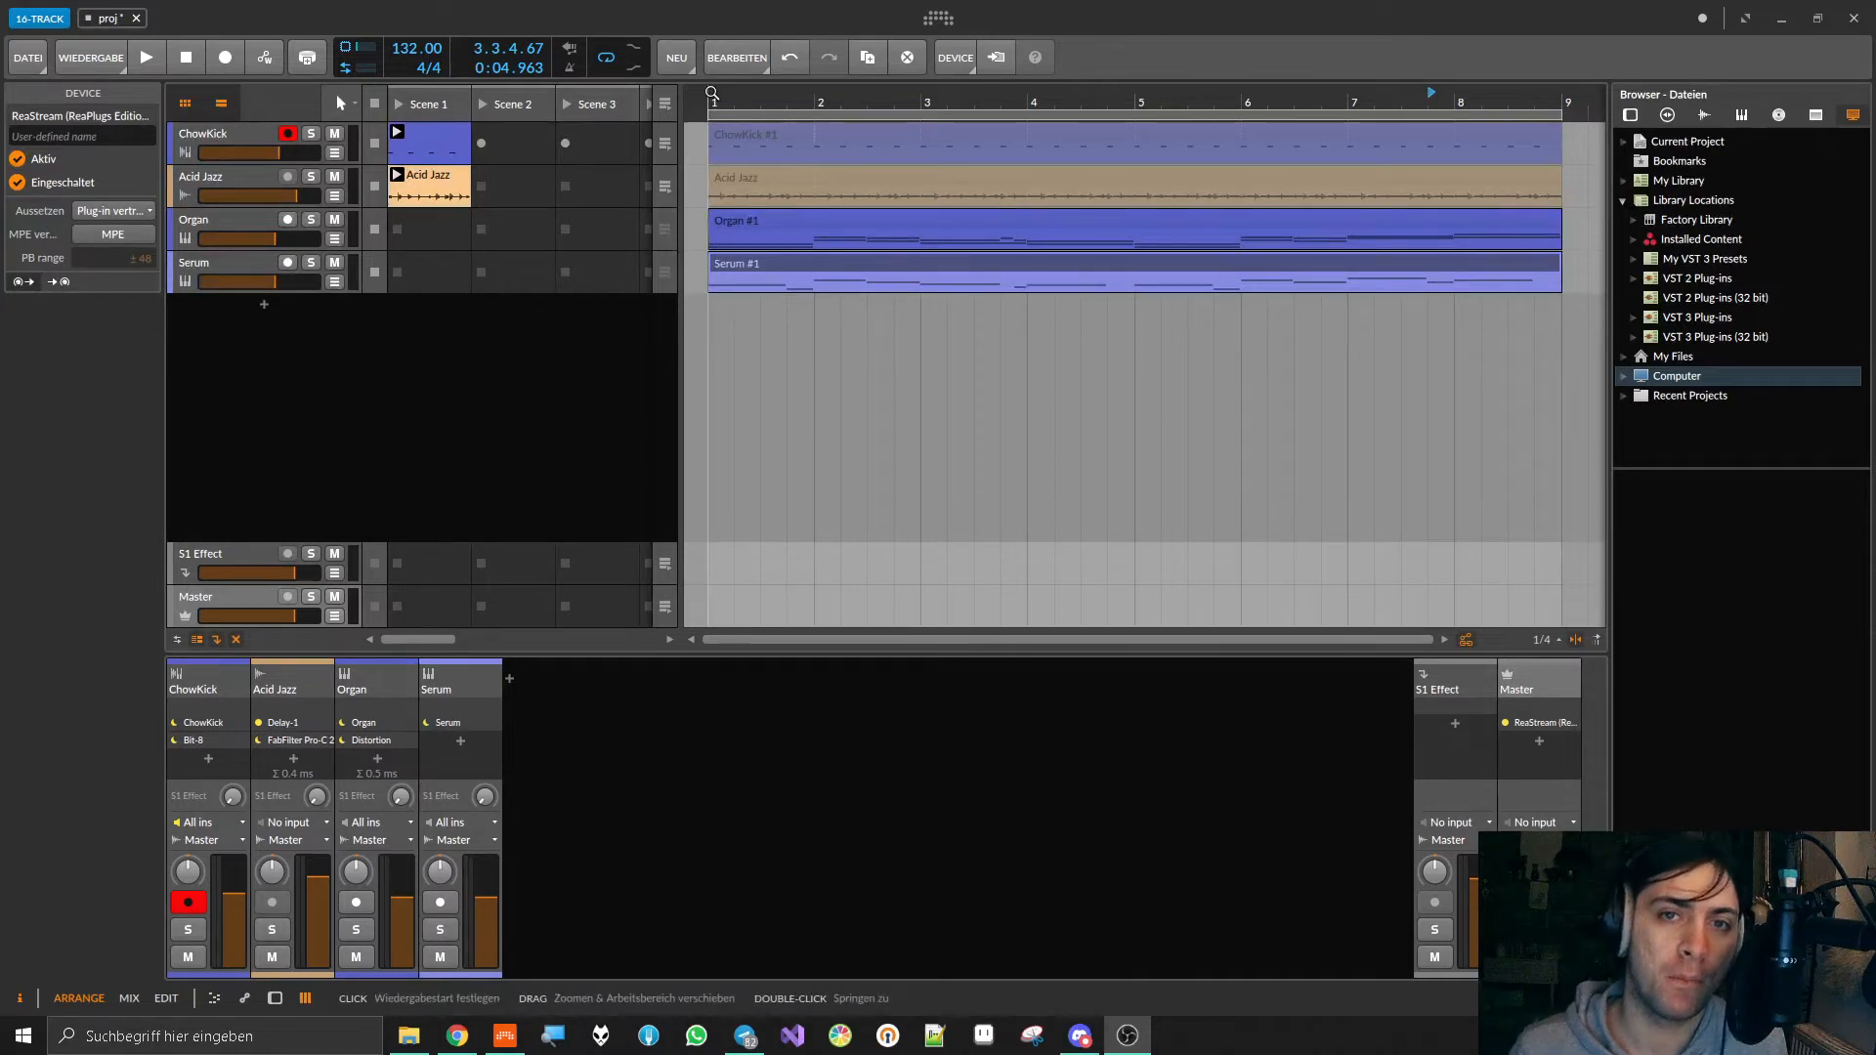
# Step: Place the playback start at bar 1 and listen to a few seconds of the full arrangement
pyautogui.click(711, 94)
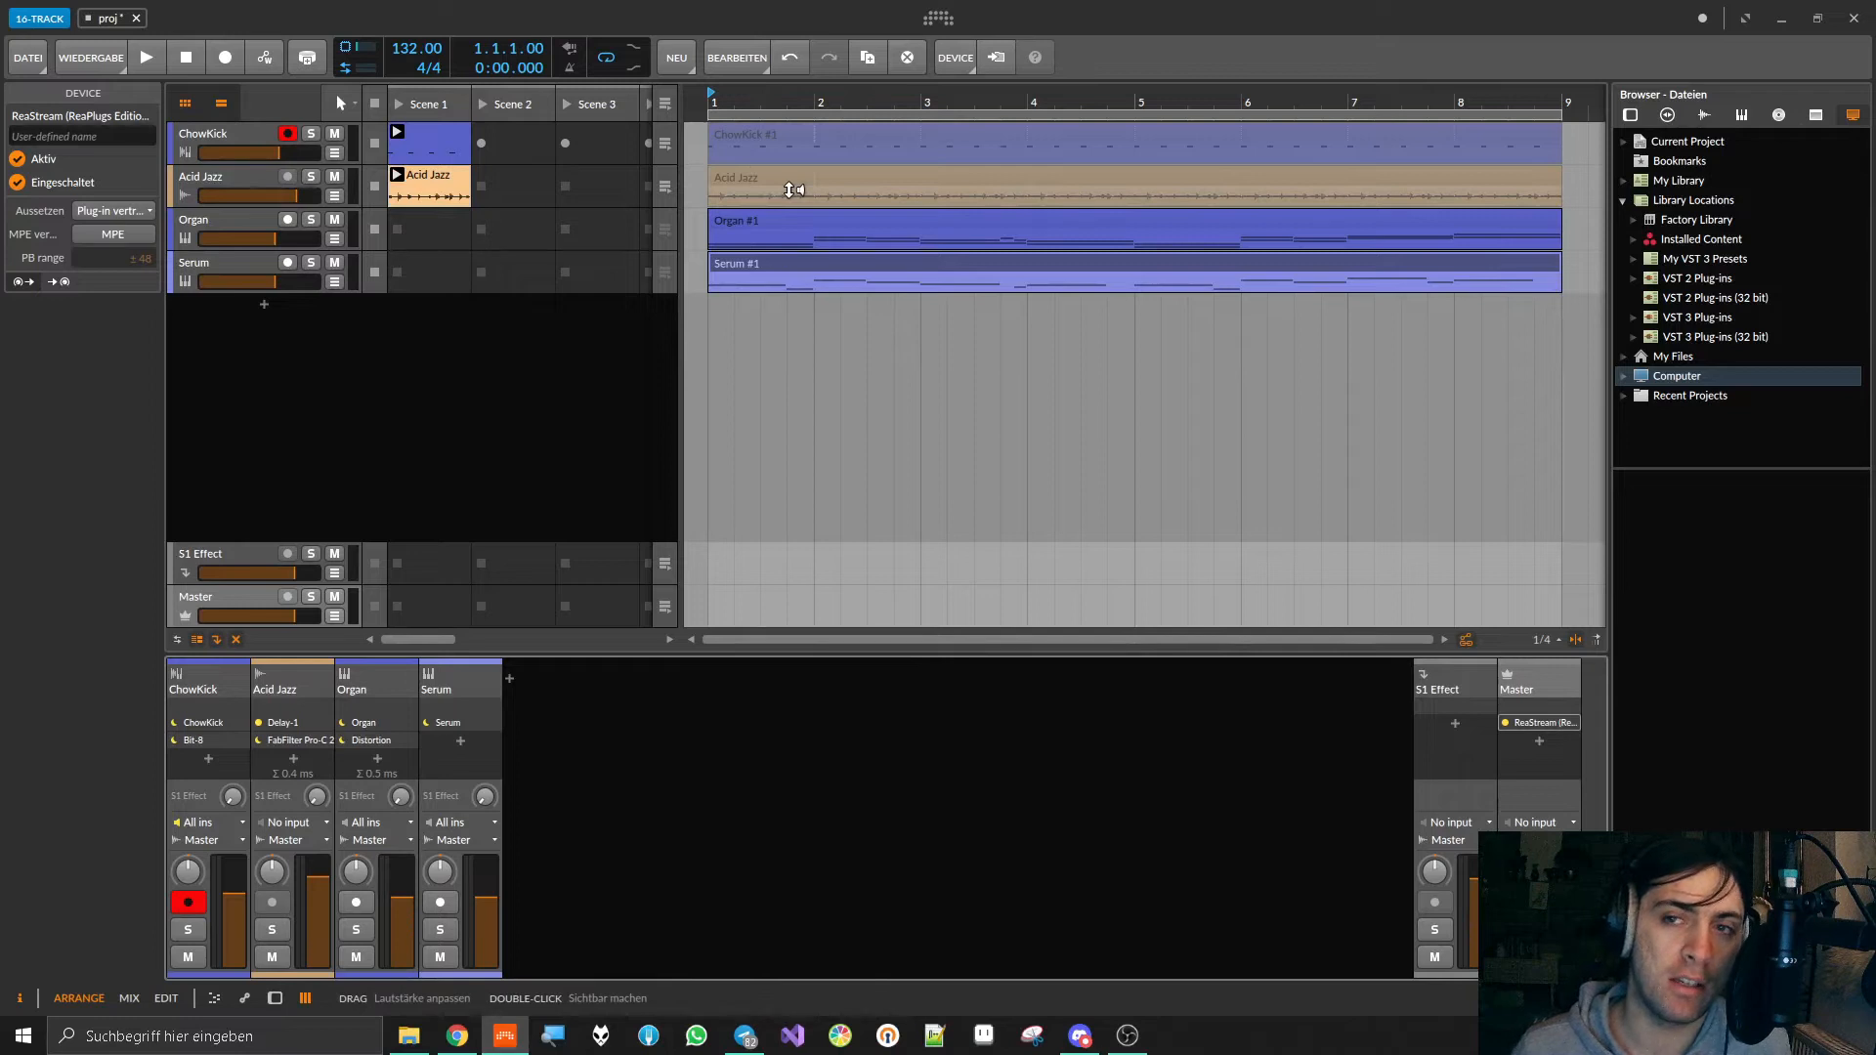
pyautogui.press('space')
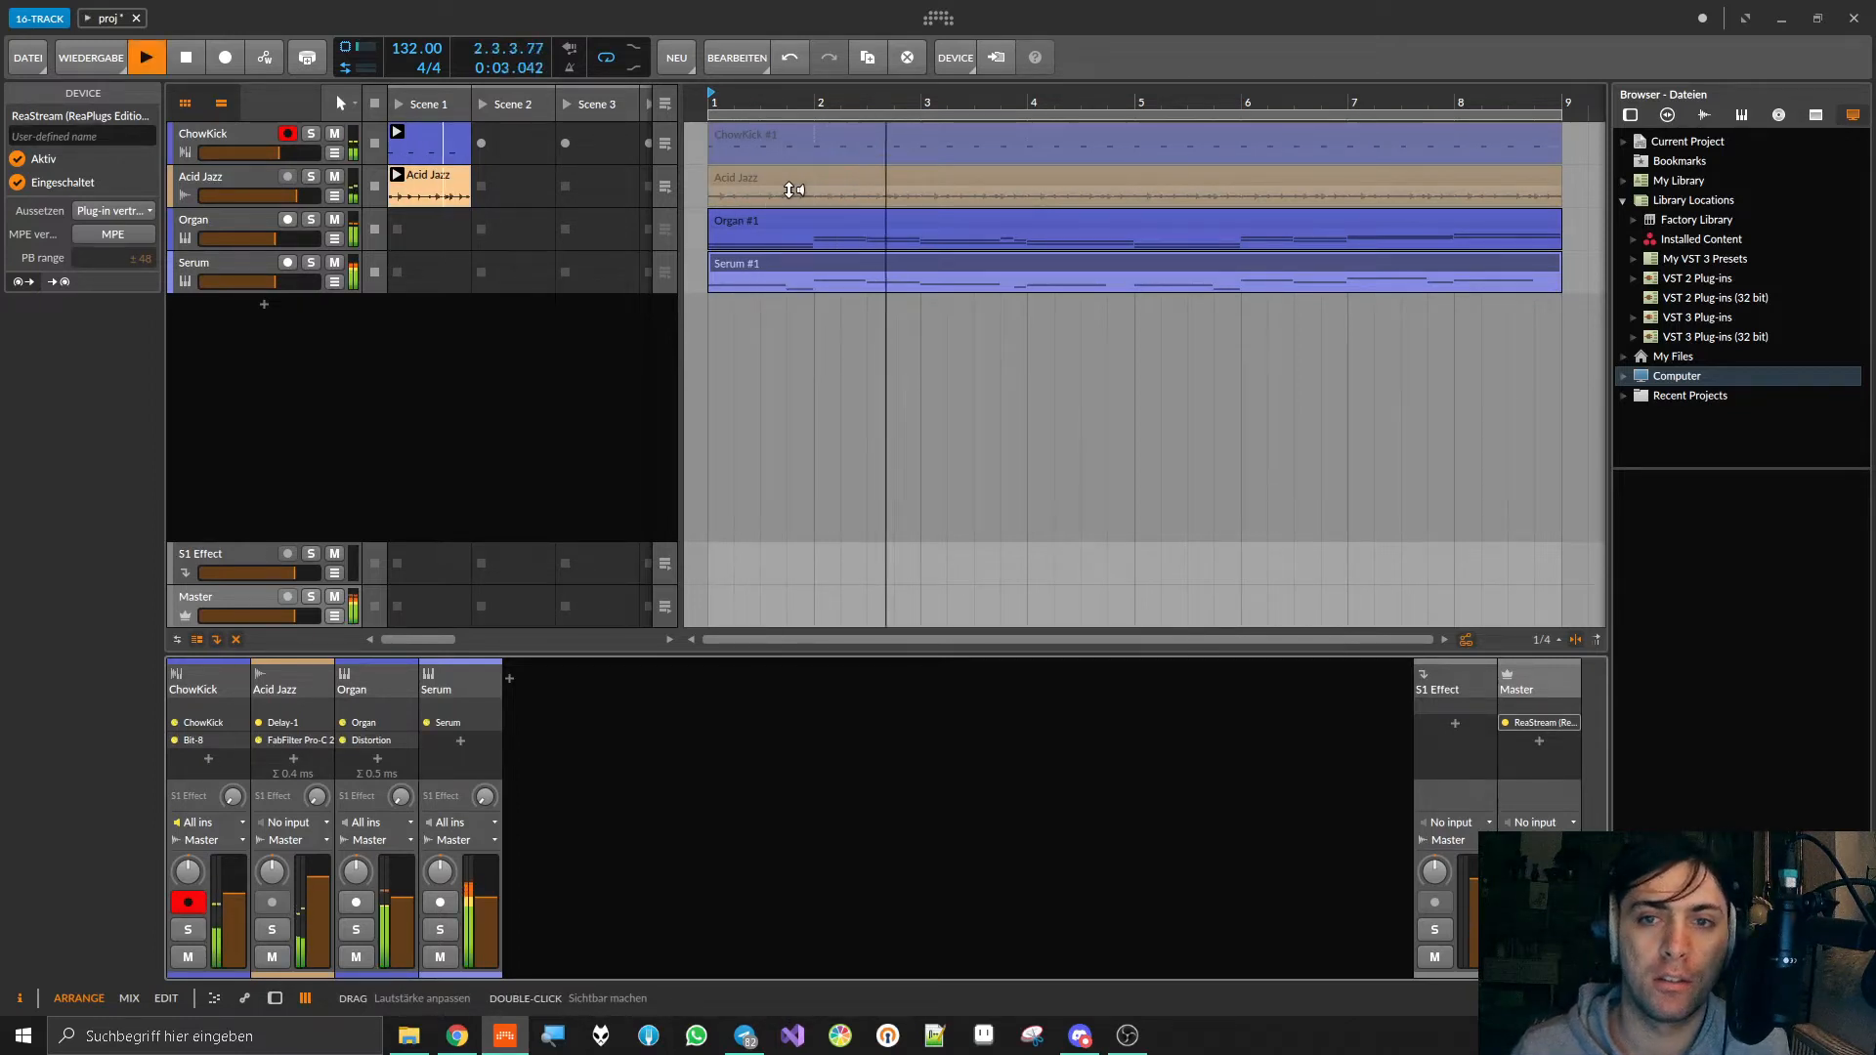
pyautogui.press('space')
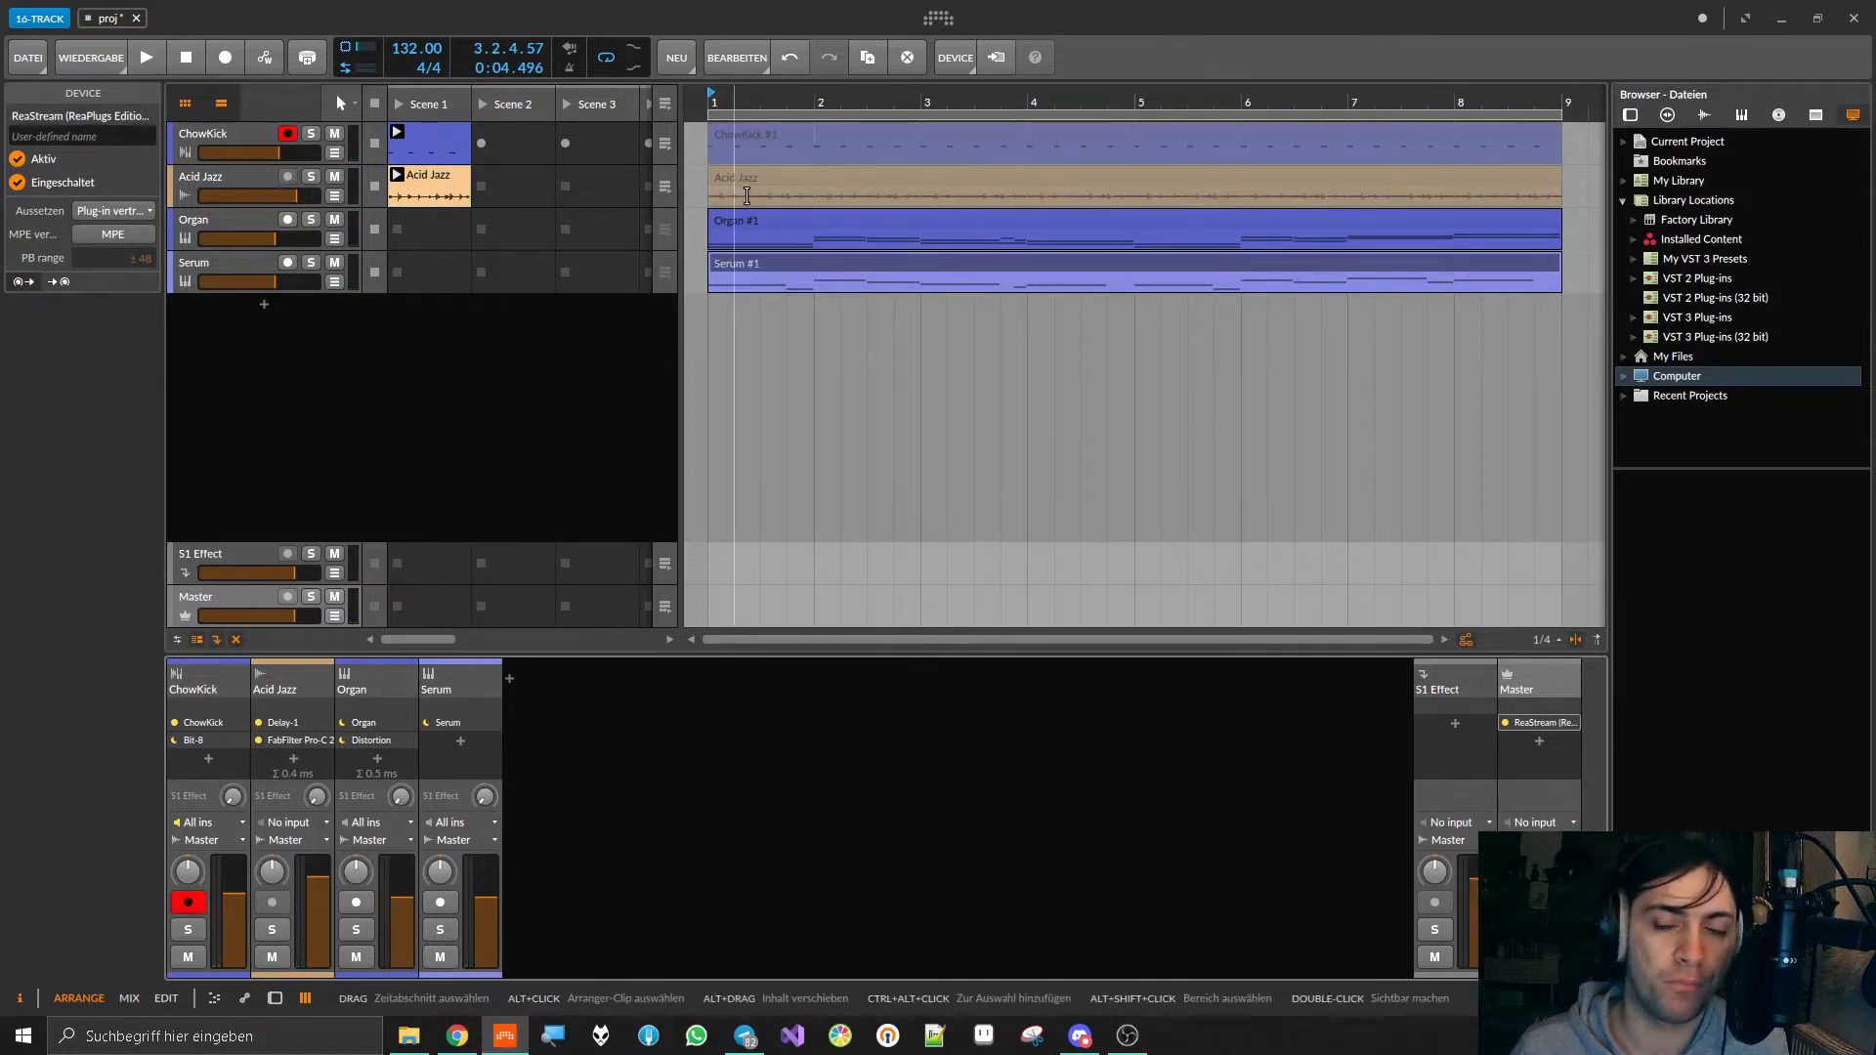
# Step: Solo the ChowKick track, show its device chain, and open the ChowKick plug-in window
pyautogui.click(217, 220)
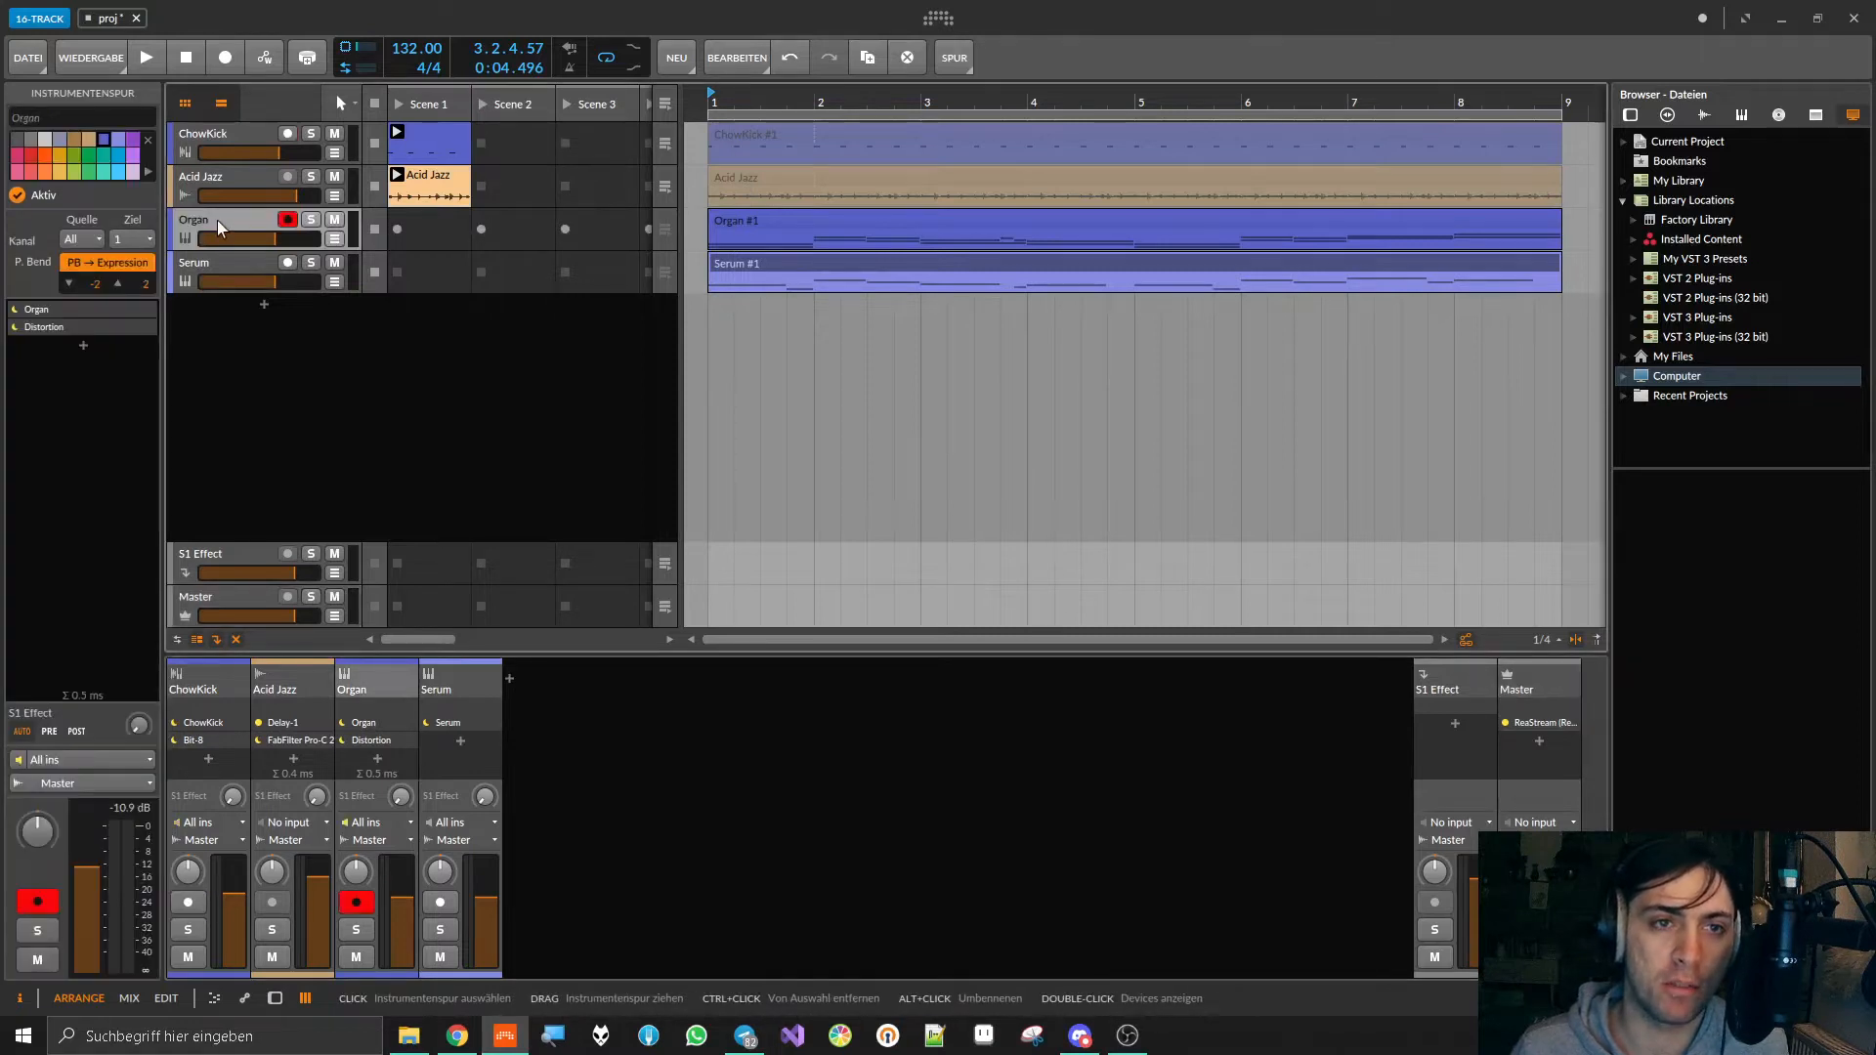
pyautogui.click(204, 131)
pyautogui.click(312, 134)
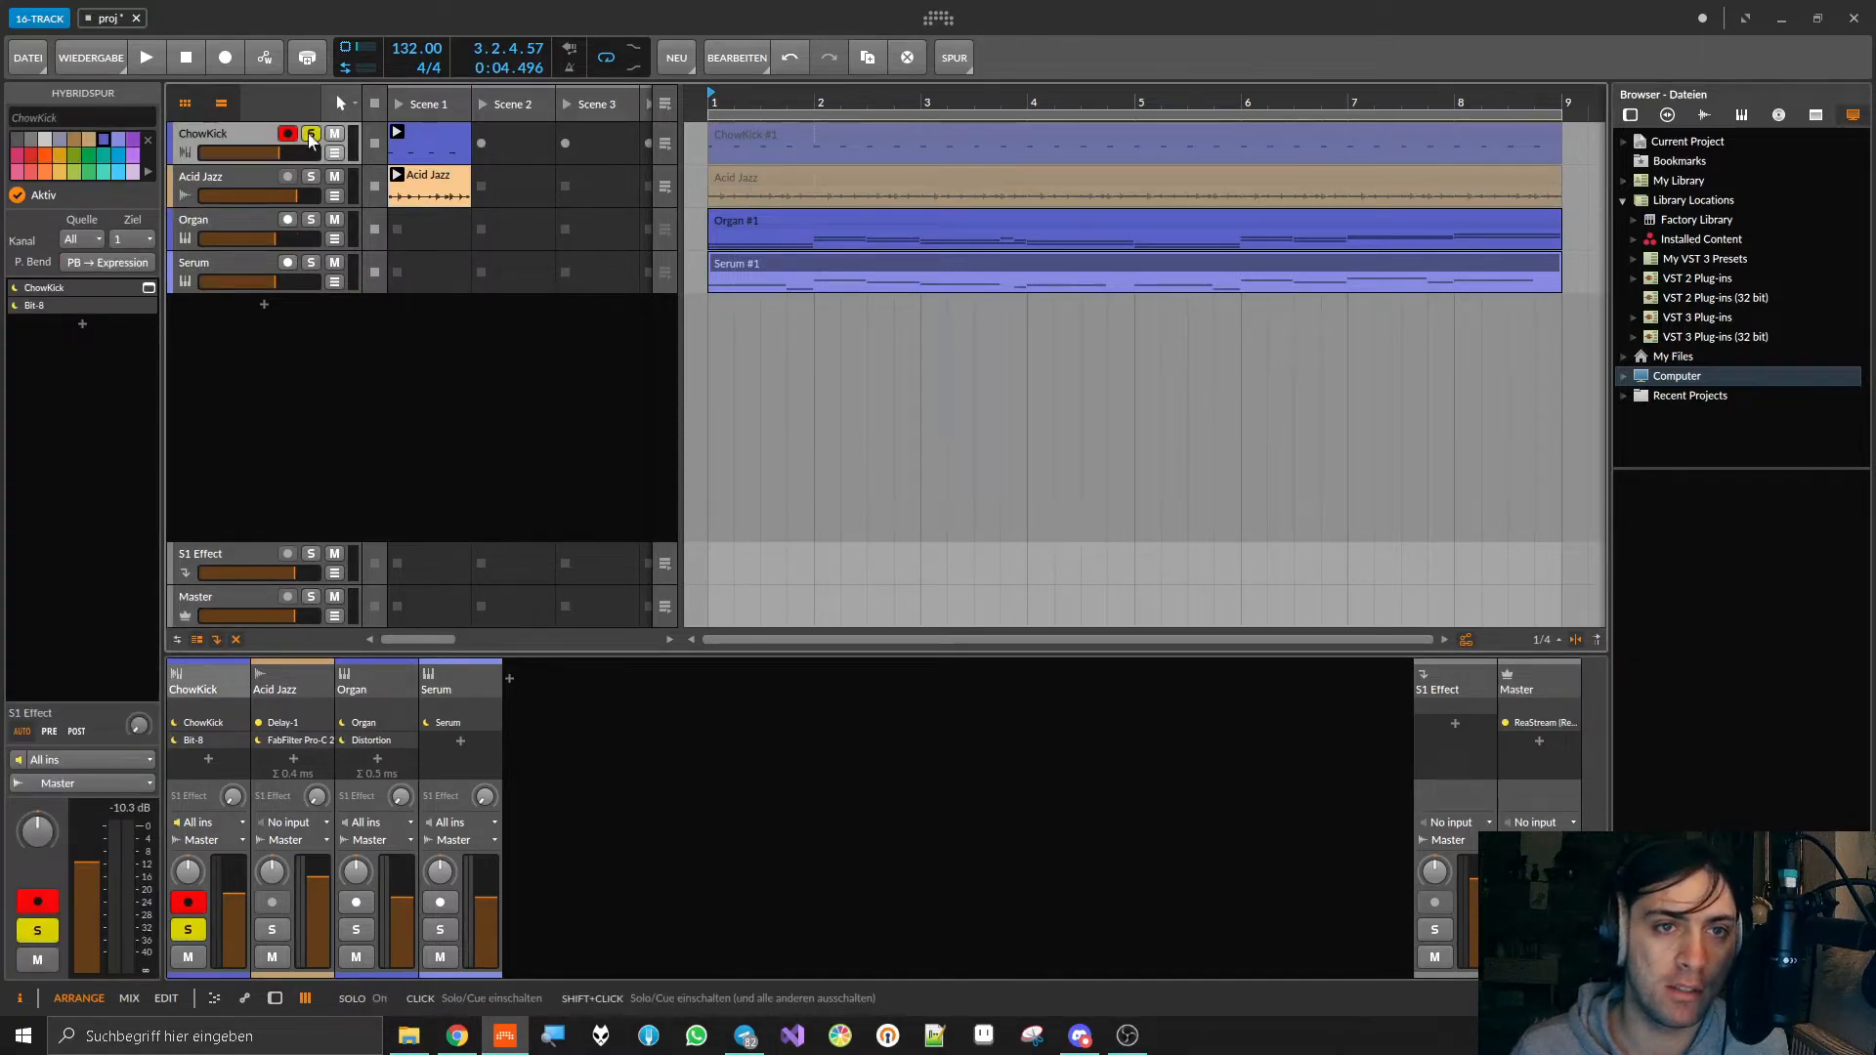
pyautogui.doubleClick(242, 140)
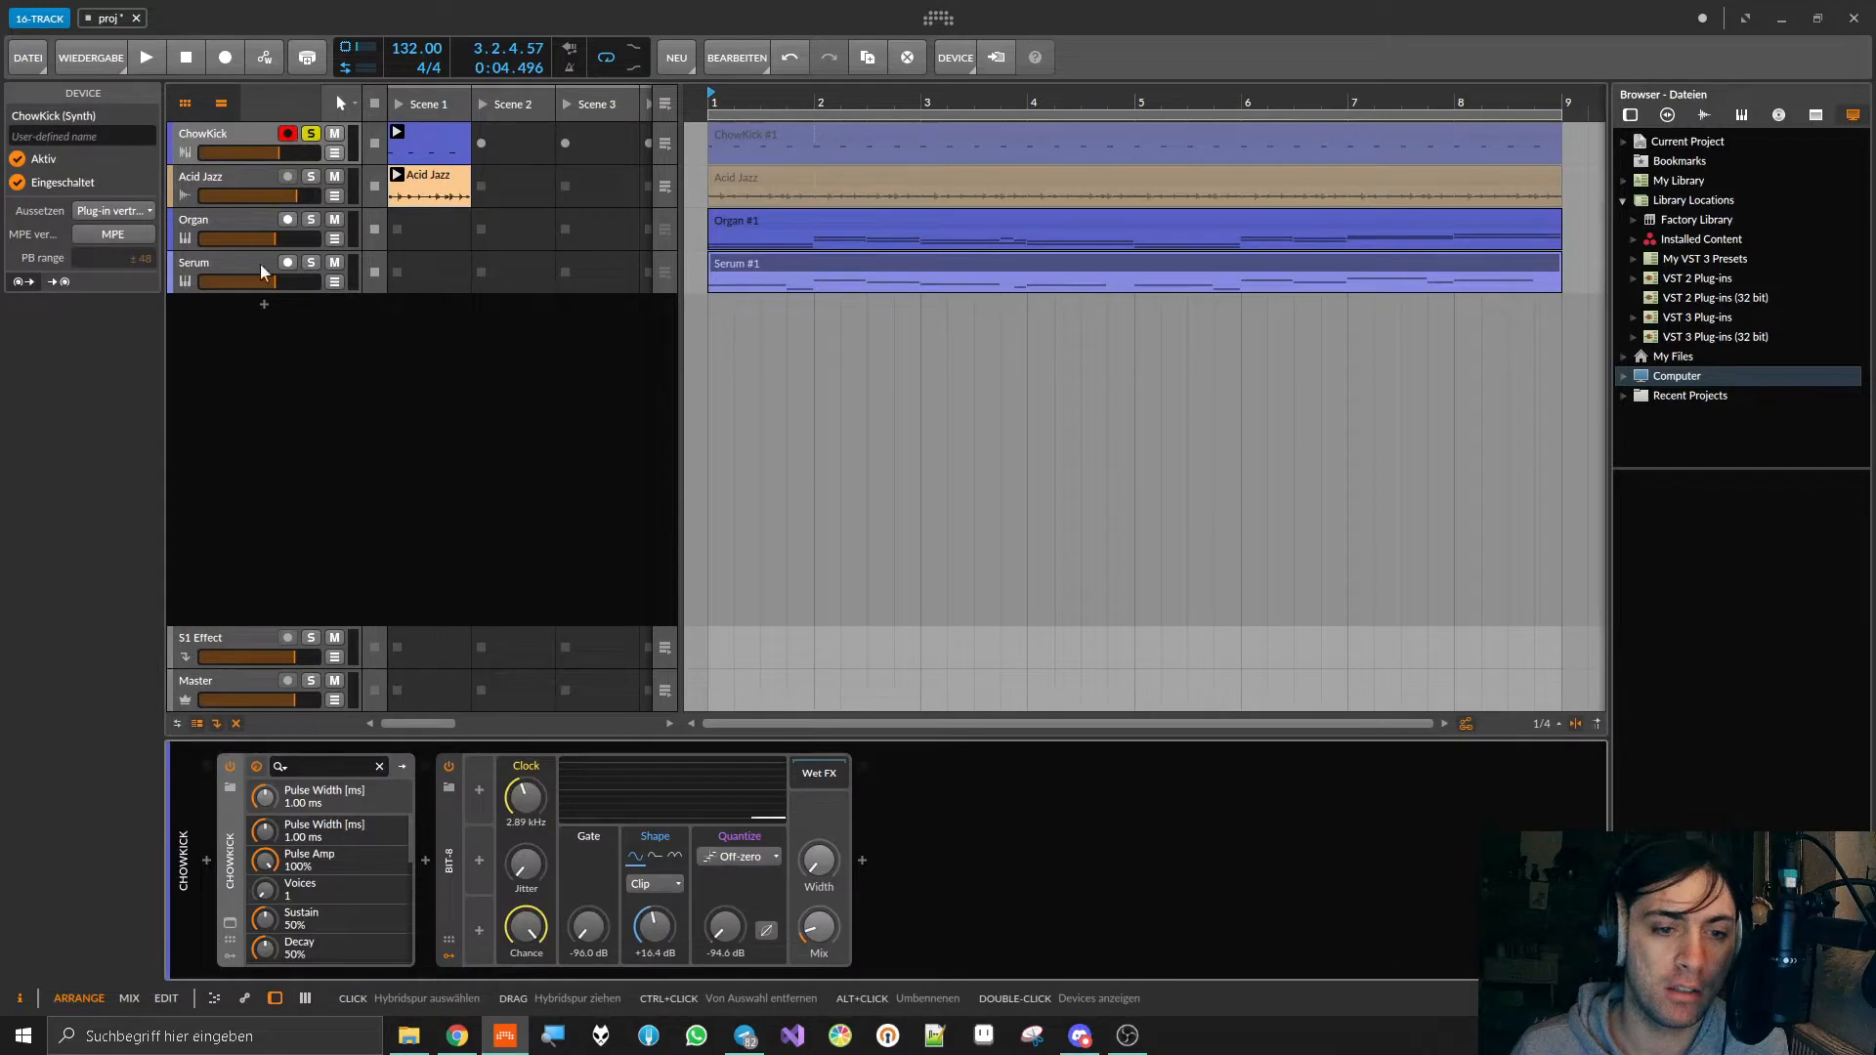
pyautogui.click(229, 925)
# Step: Listen to the soloed kick twice, close the ChowKick plug-in window, and unsolo the track
pyautogui.press('space')
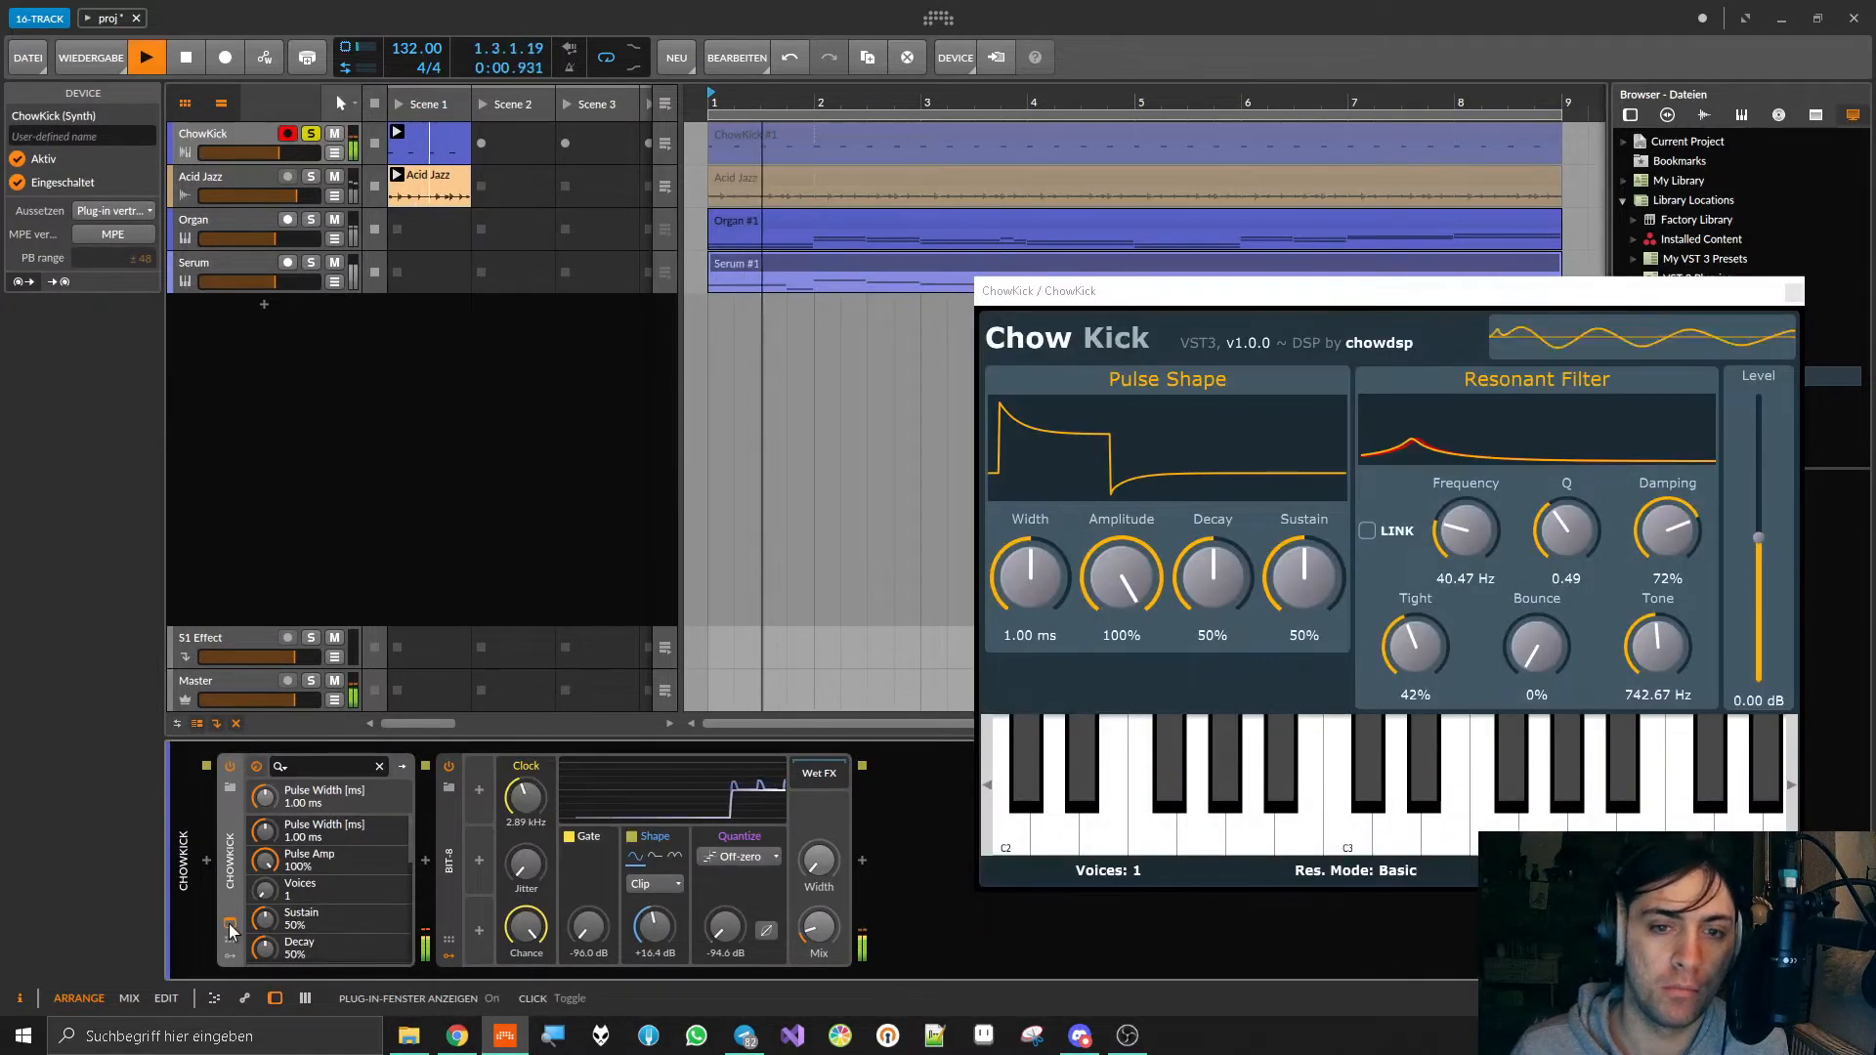
pyautogui.press('space')
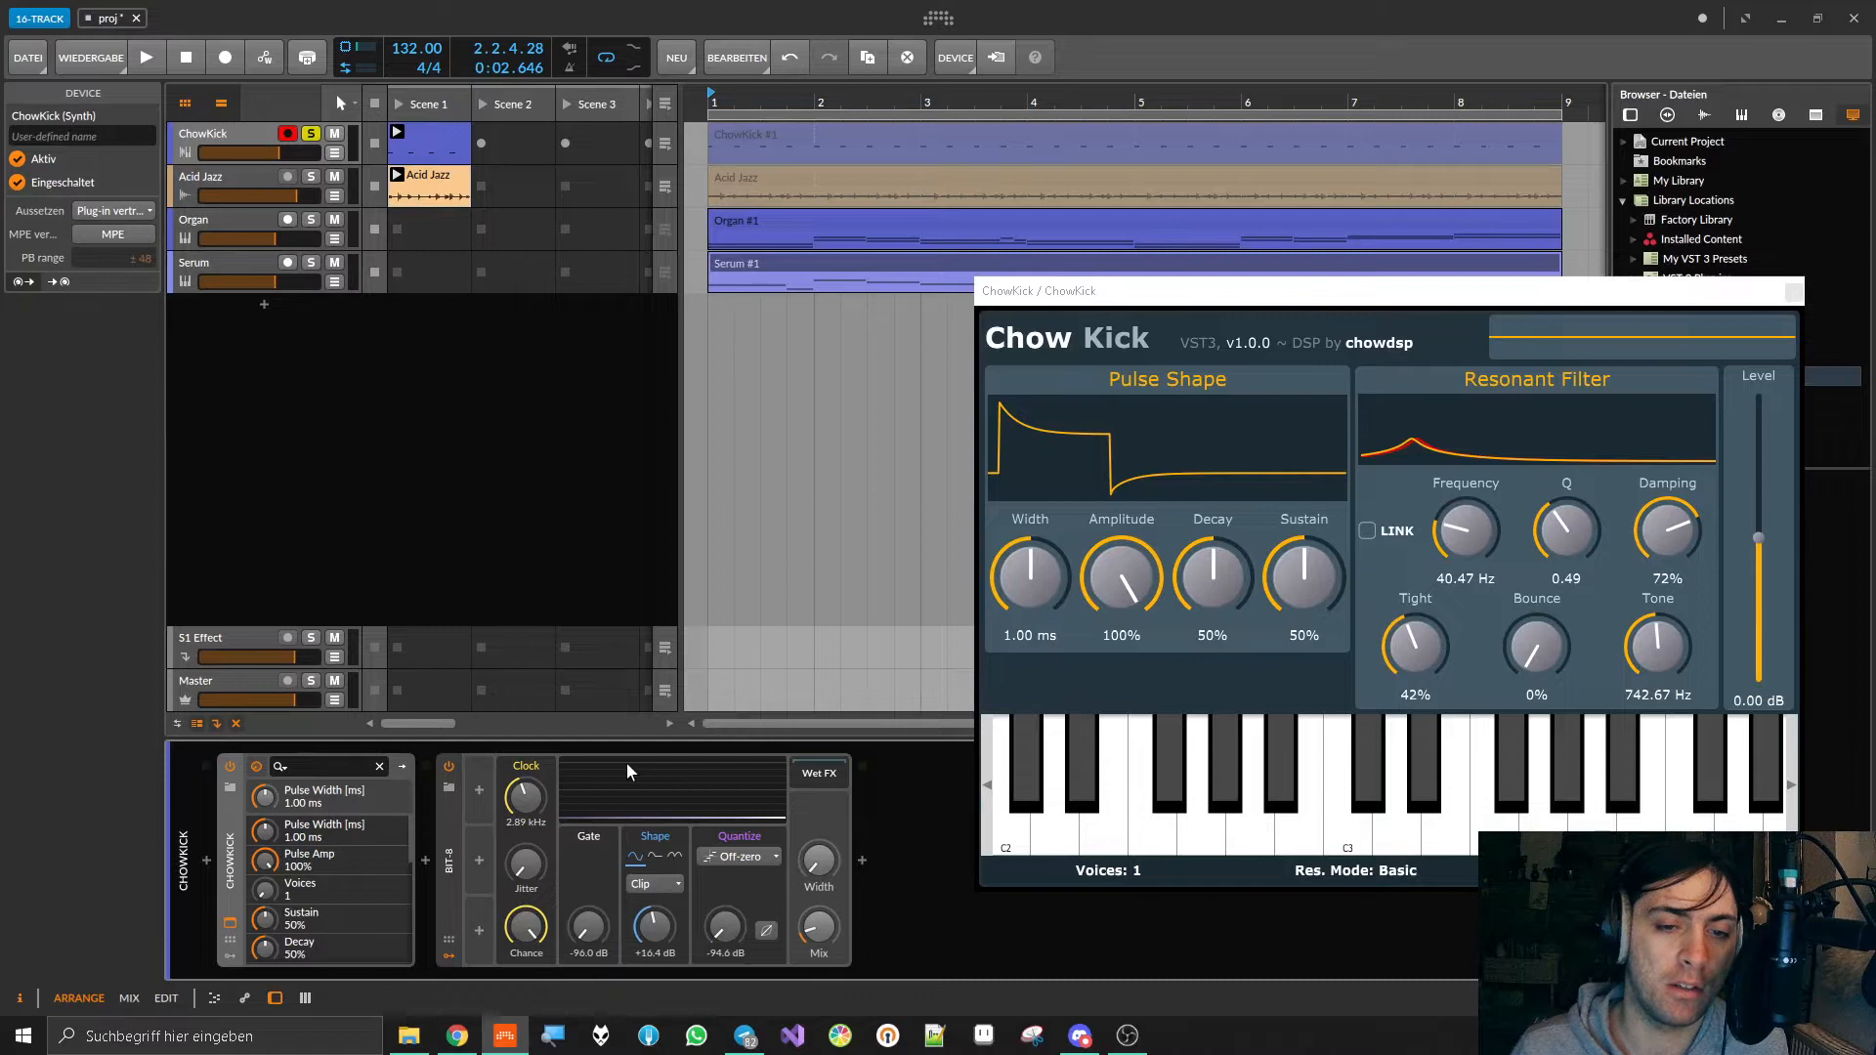
pyautogui.press('space')
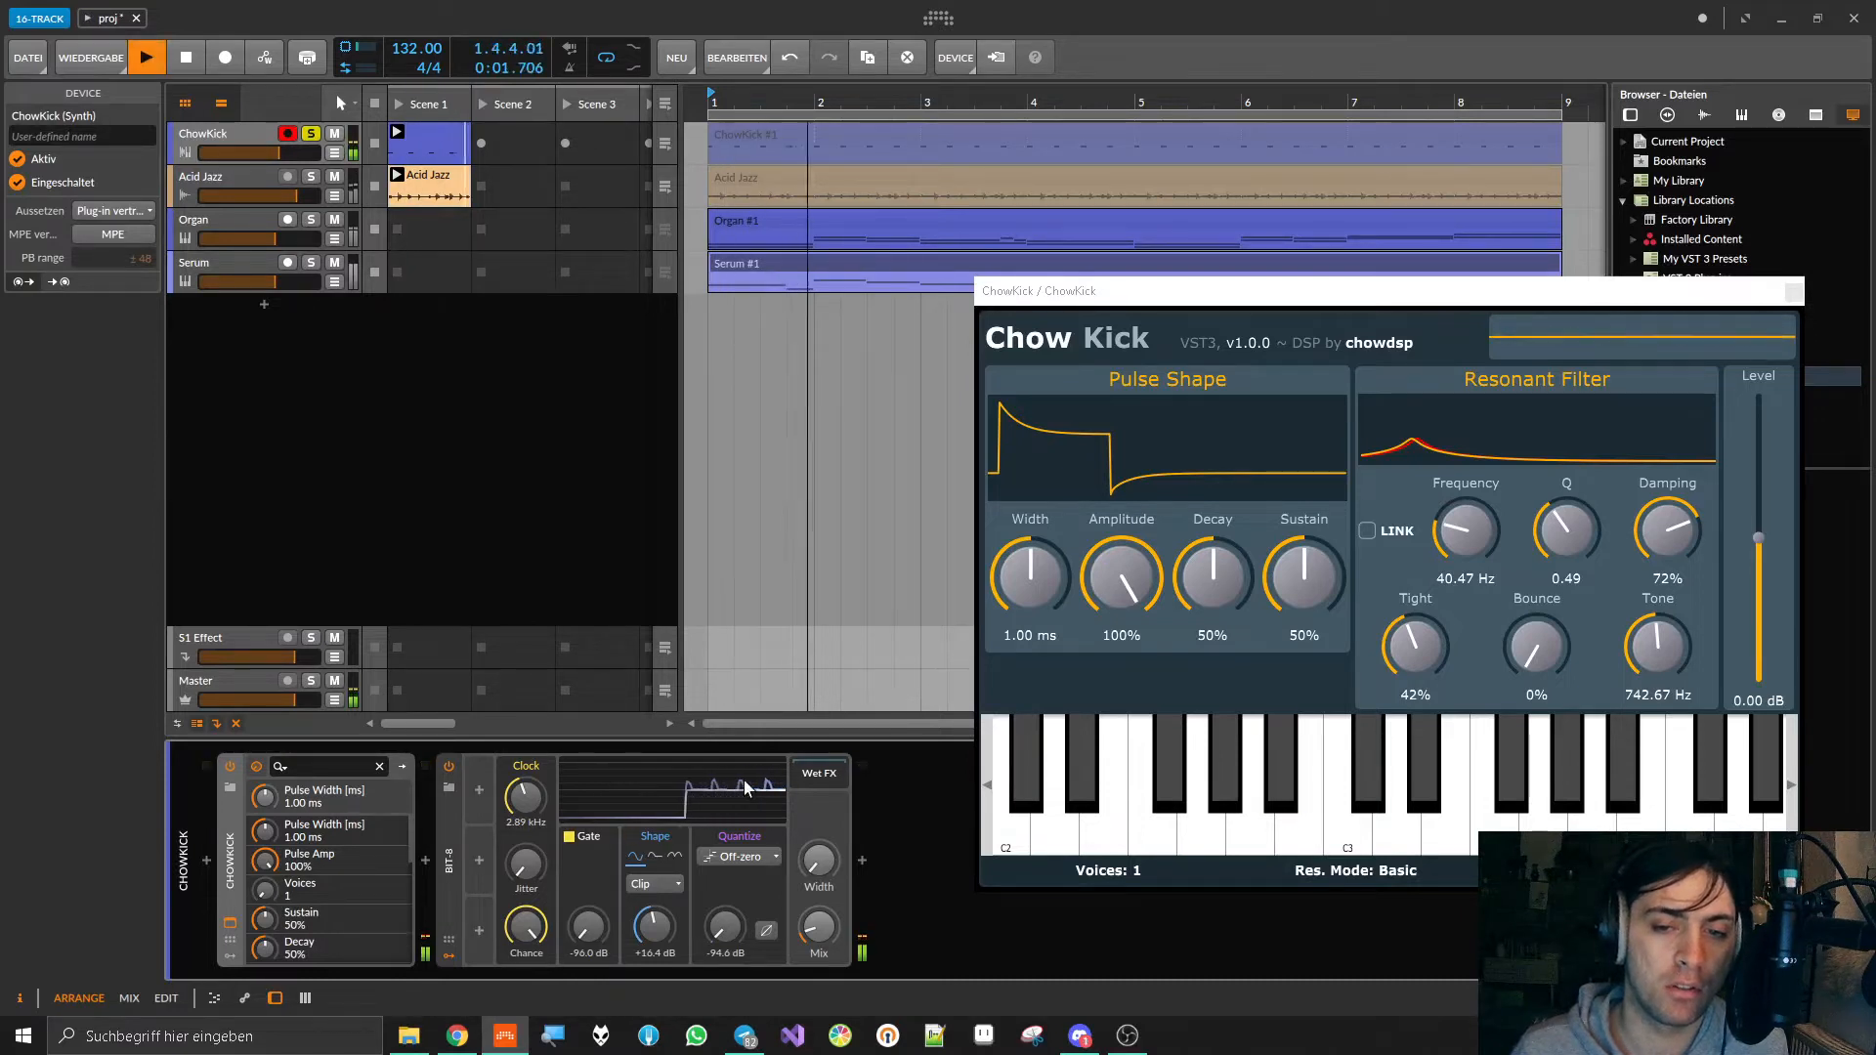
pyautogui.press('space')
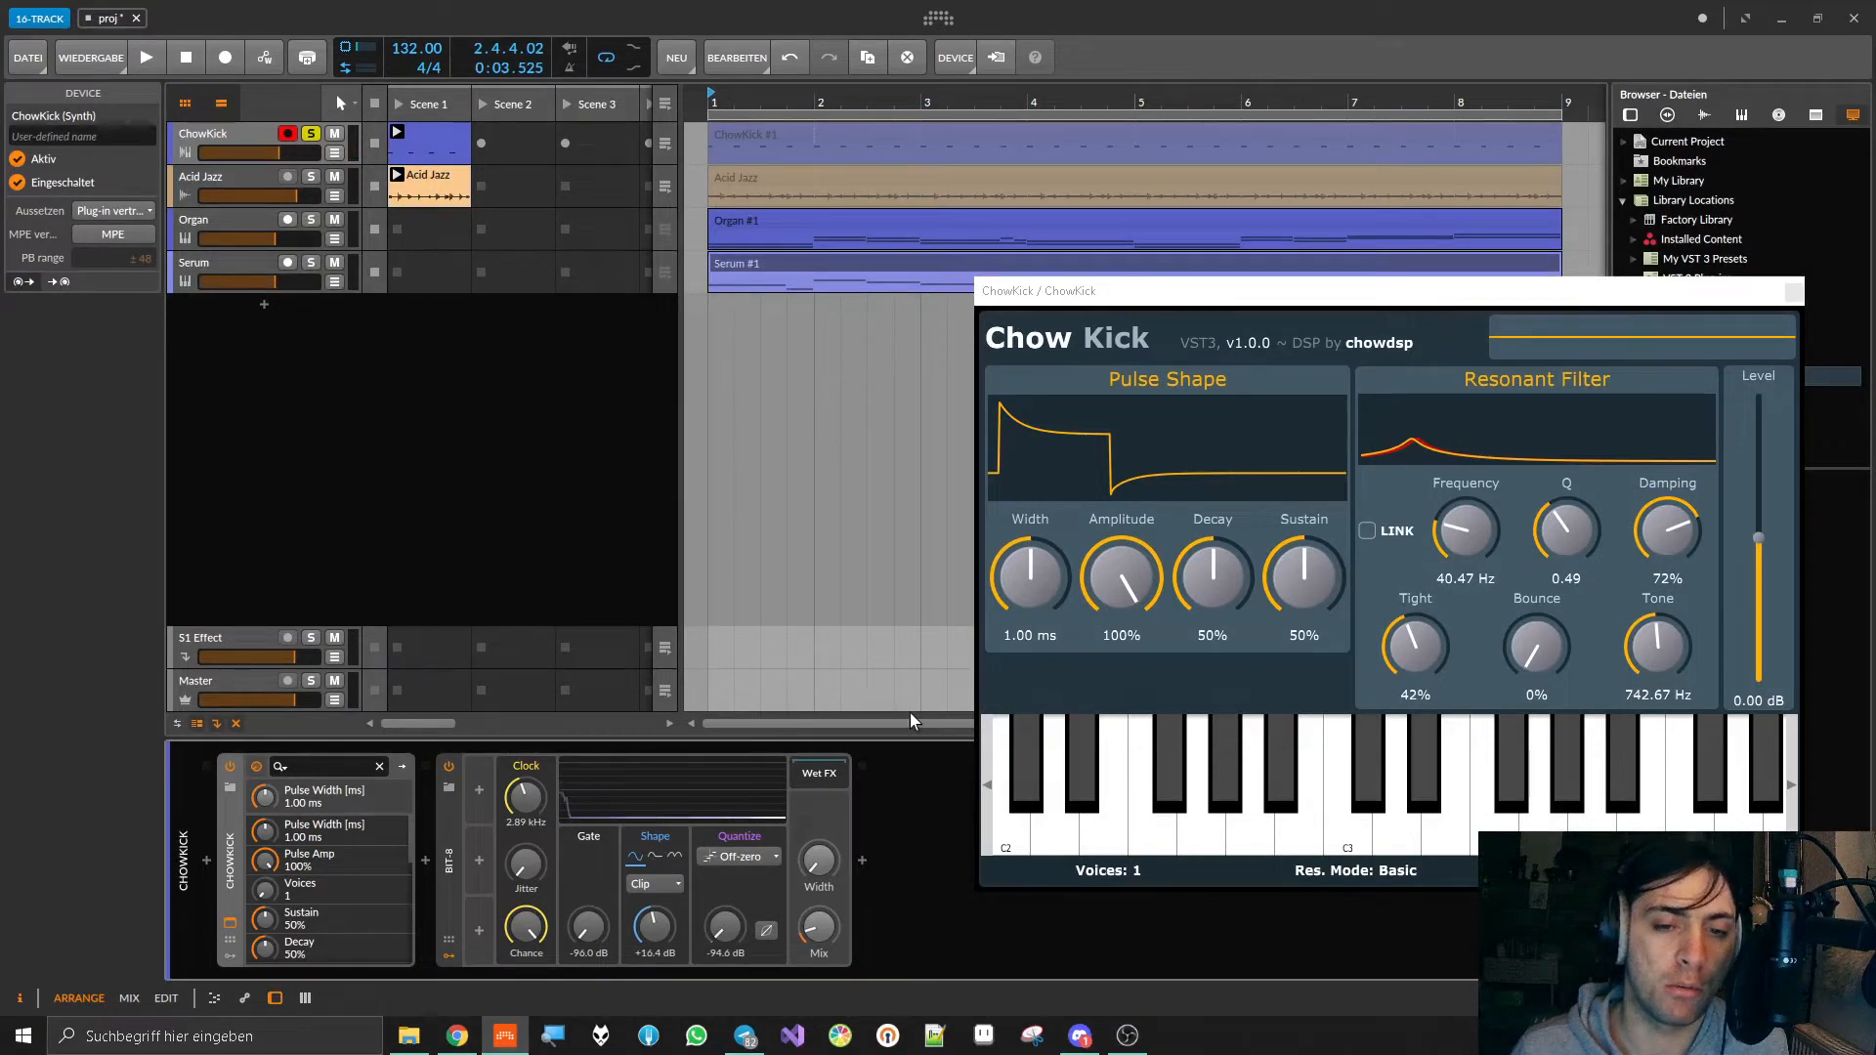
pyautogui.click(1794, 292)
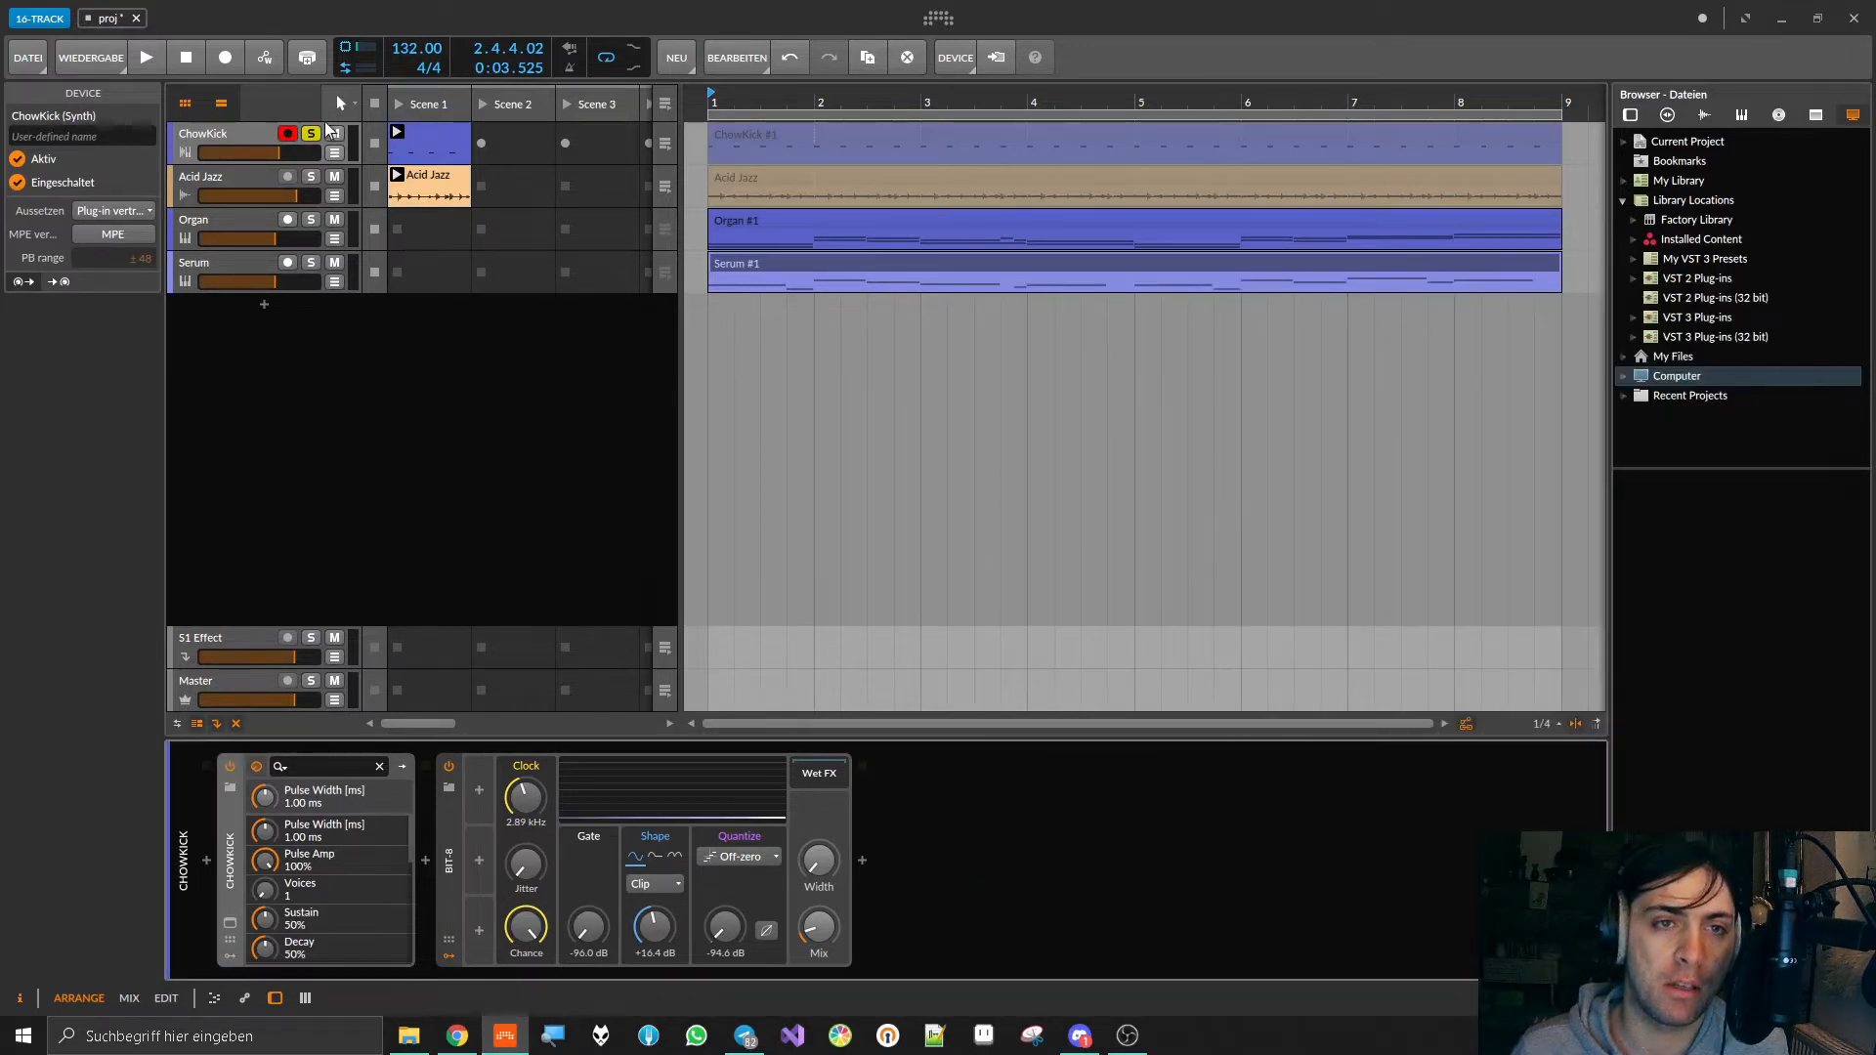
pyautogui.click(312, 133)
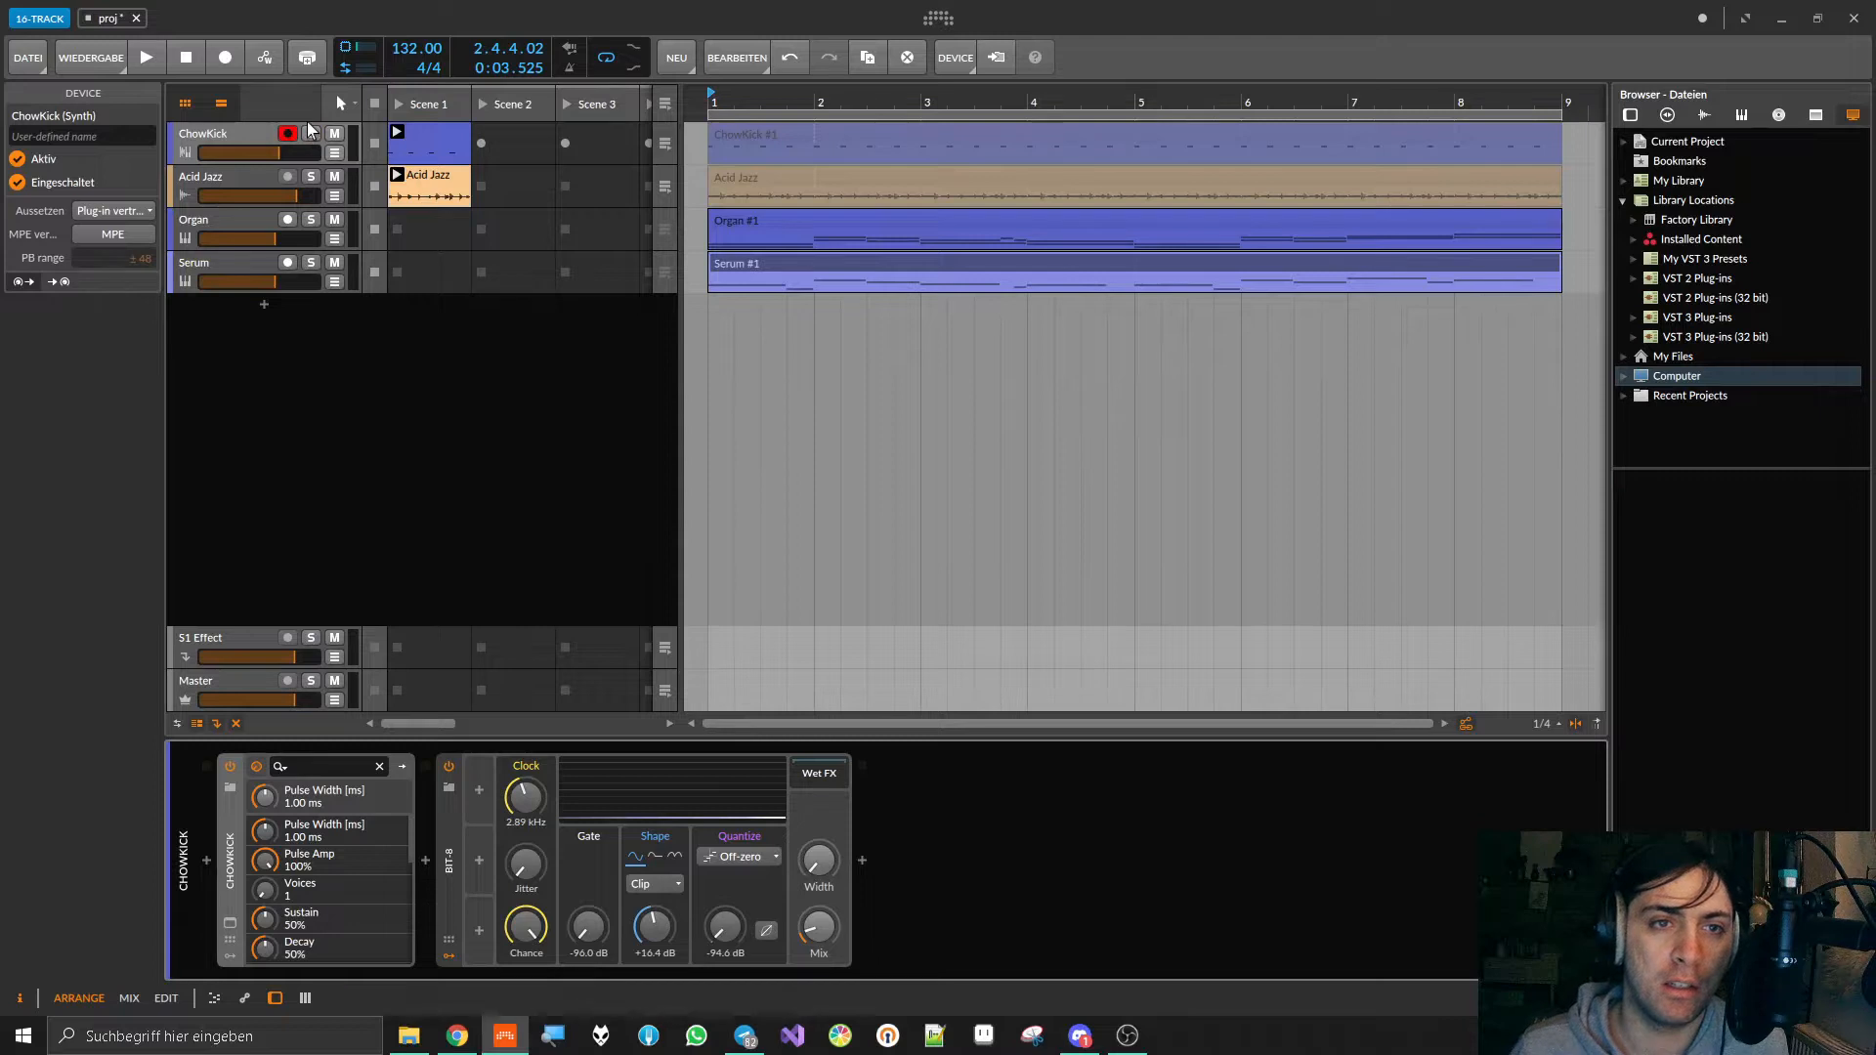
# Step: Solo the Acid Jazz track and listen to it with Delay-1 and FabFilter Pro-C 2 switched off
pyautogui.click(203, 174)
pyautogui.click(308, 176)
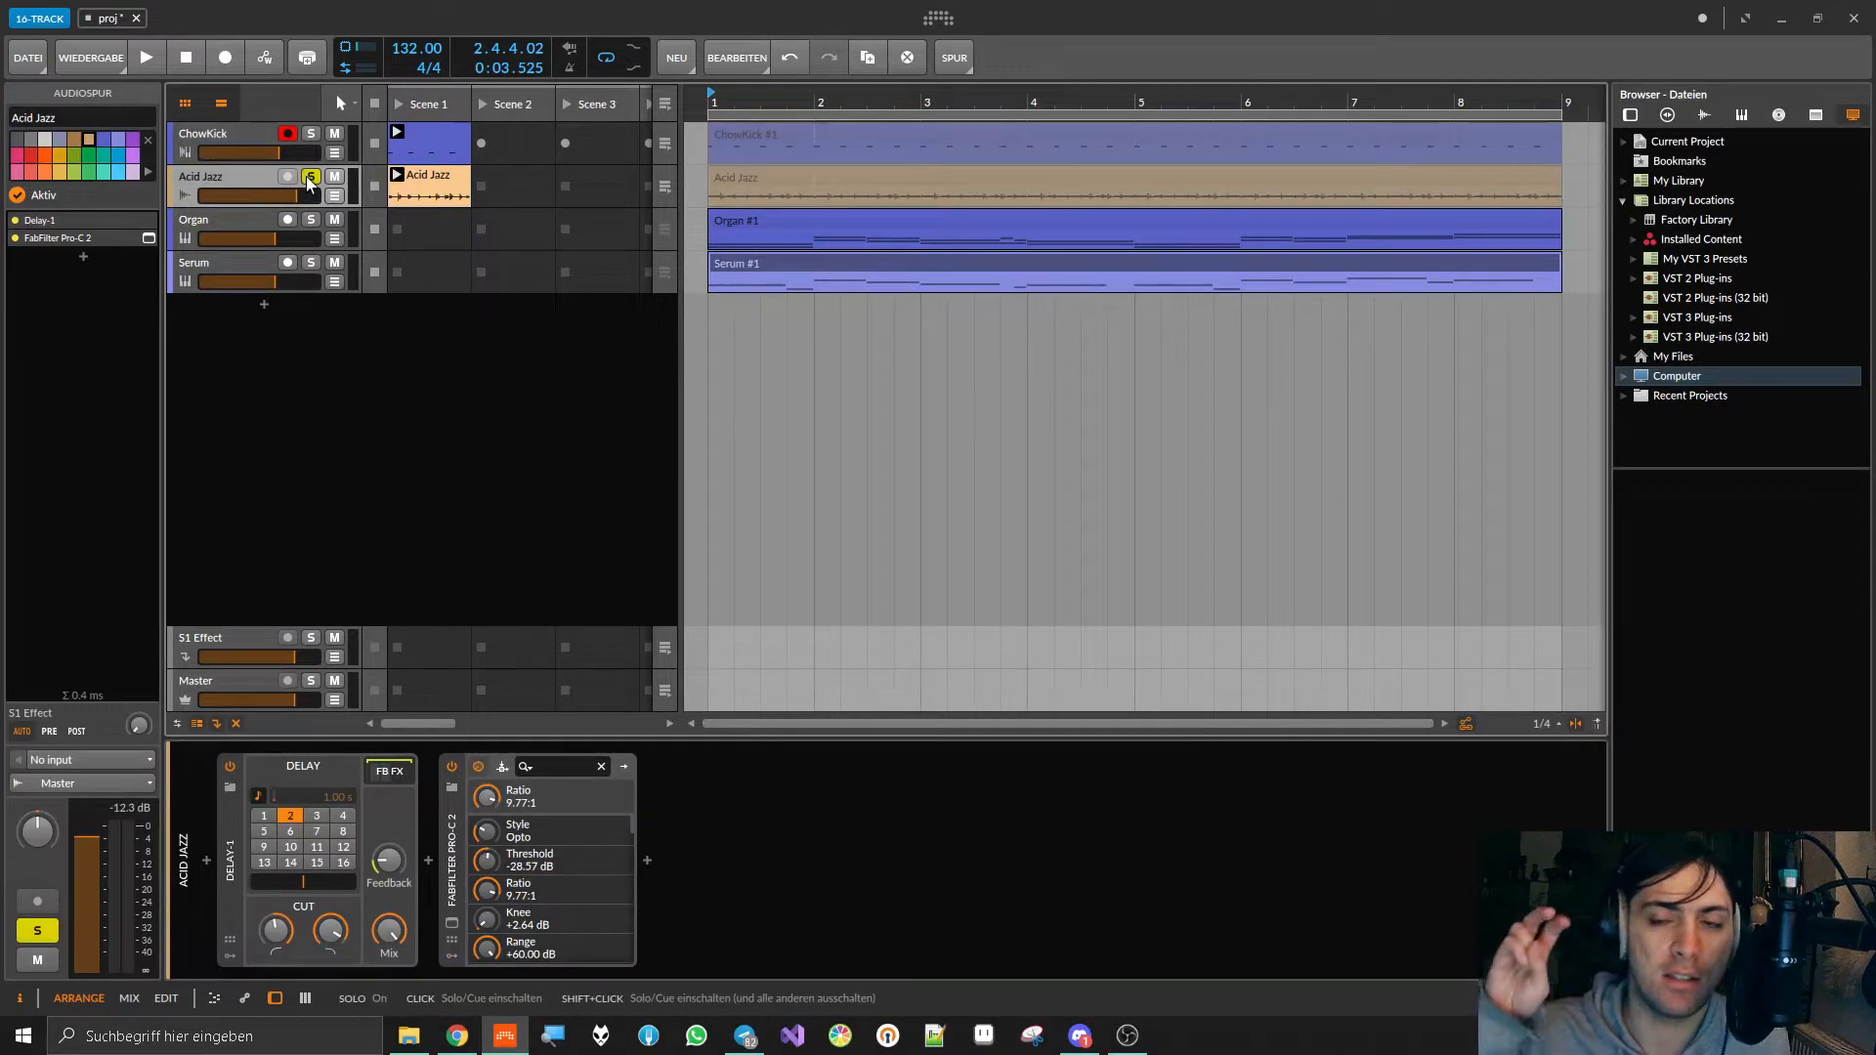
pyautogui.click(229, 766)
pyautogui.click(451, 766)
pyautogui.press('space')
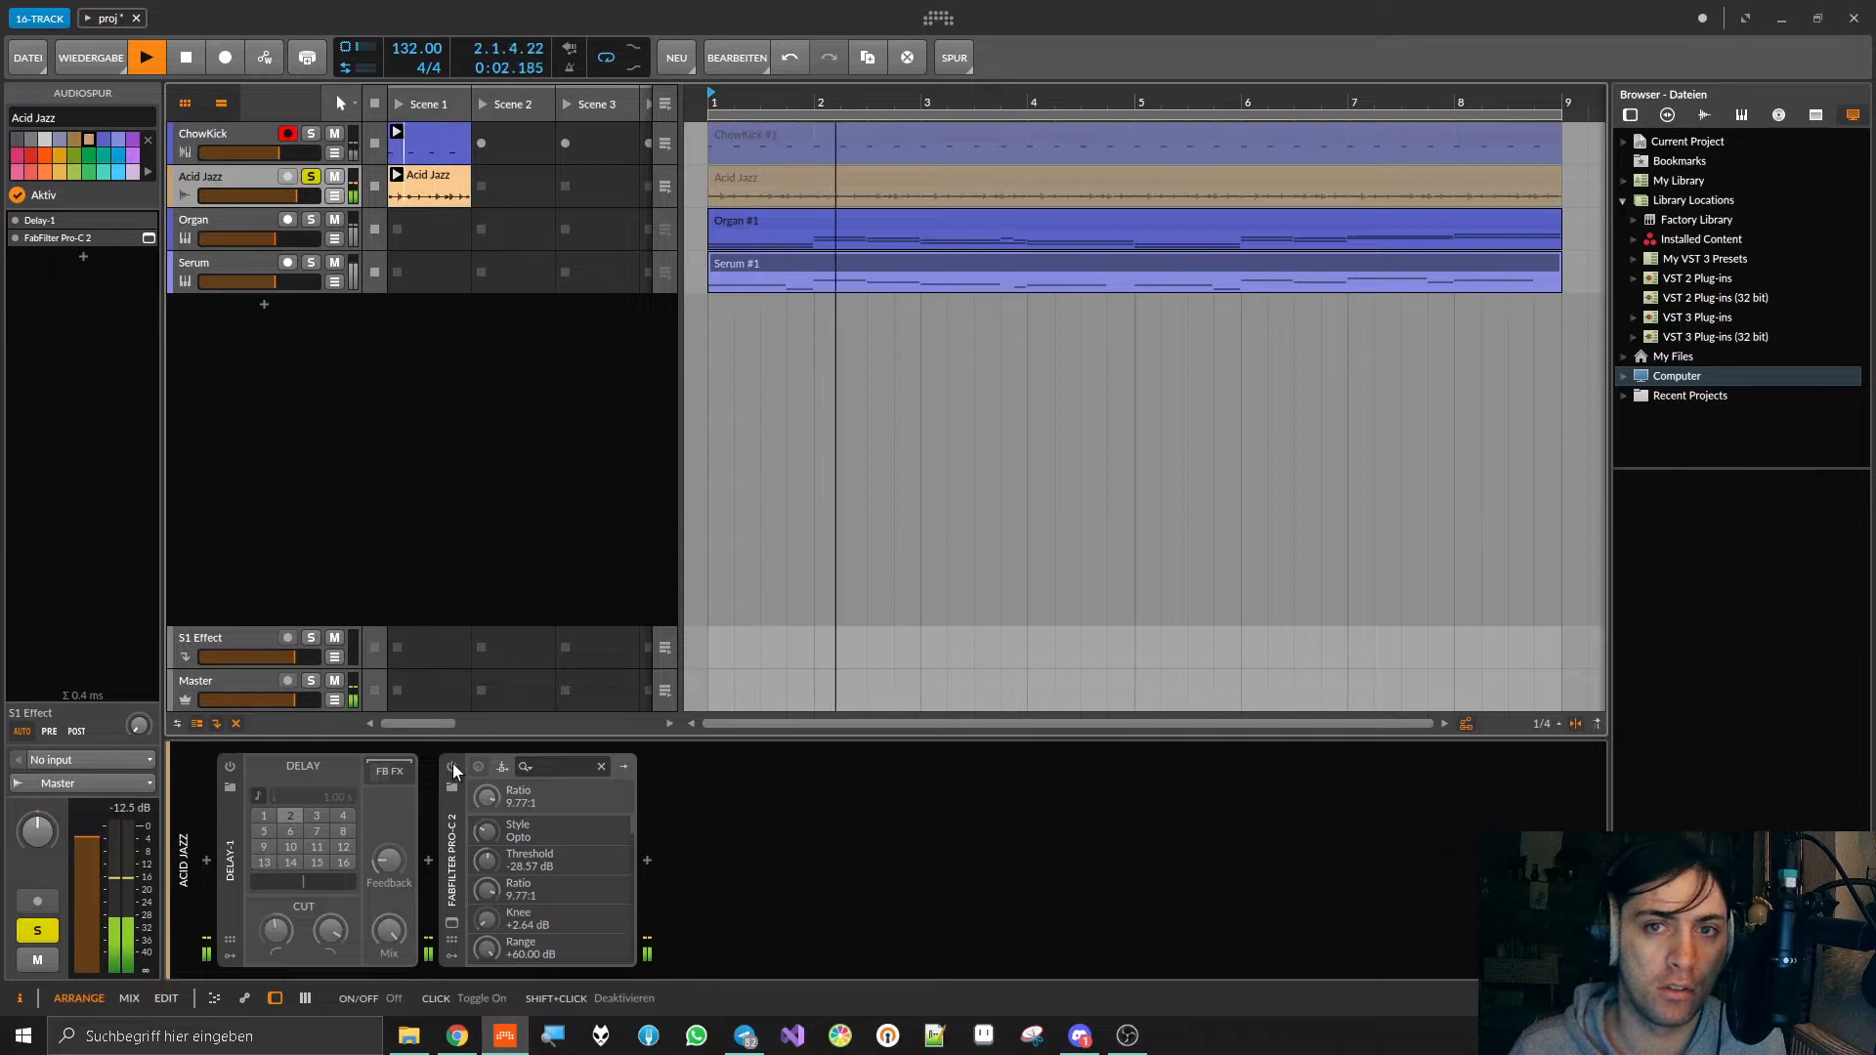
pyautogui.press('space')
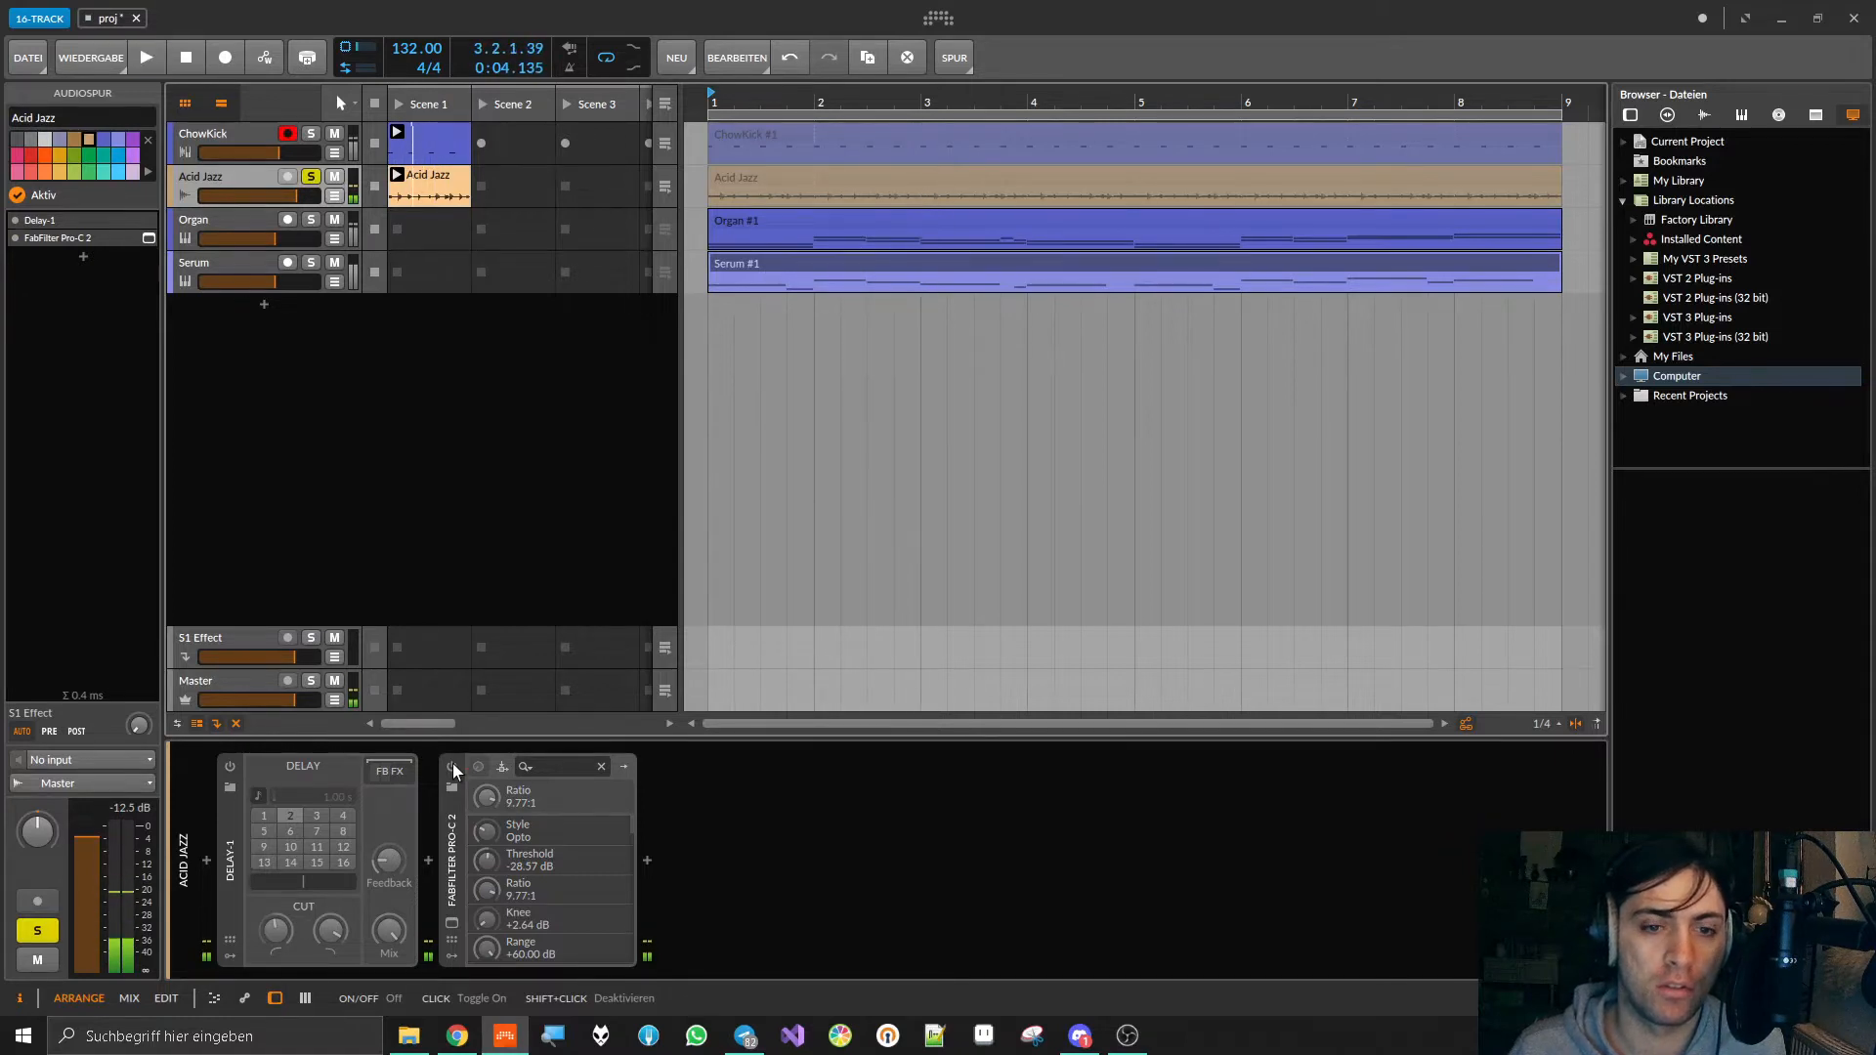
# Step: Switch FabFilter Pro-C 2 and Delay-1 back on and listen to the processed Acid Jazz loop
pyautogui.click(452, 766)
pyautogui.click(229, 768)
pyautogui.press('space')
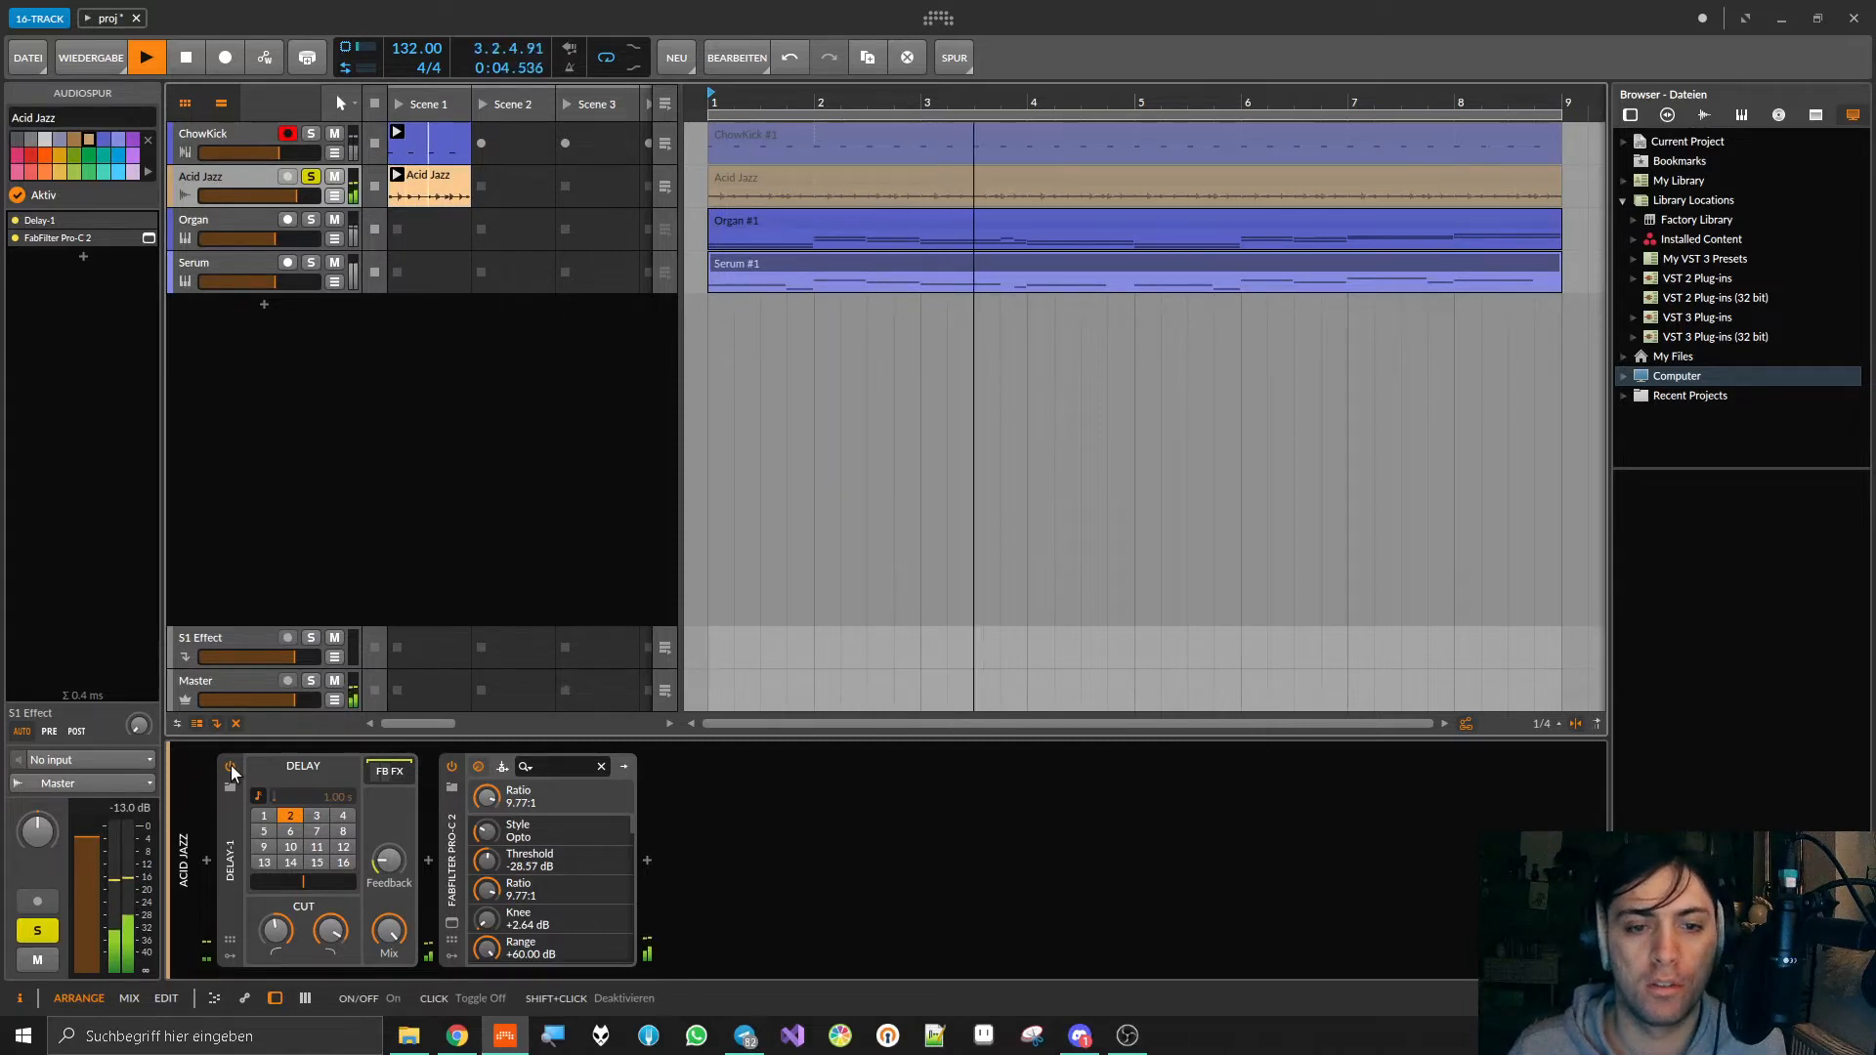
pyautogui.press('space')
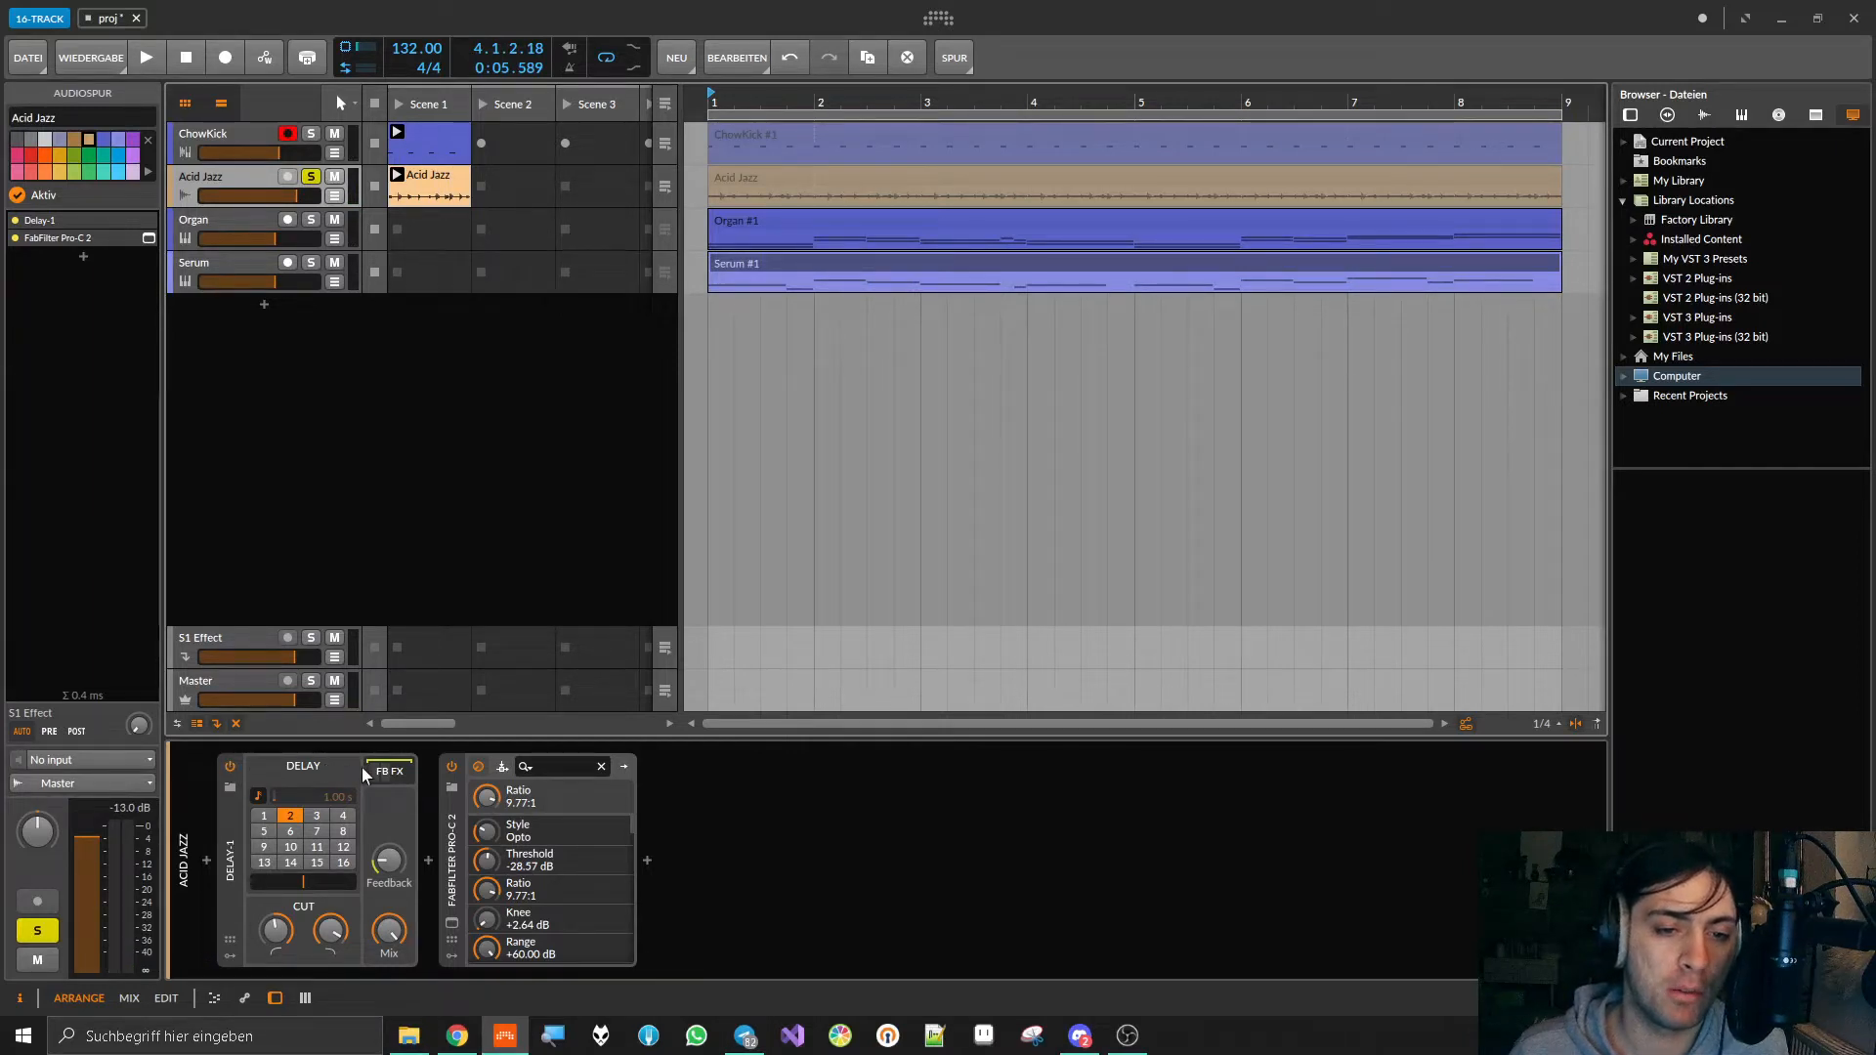
# Step: Expand Delay-1's FB FX chain and show the Disperser and kHs Flanger plug-in windows side by side
pyautogui.click(389, 772)
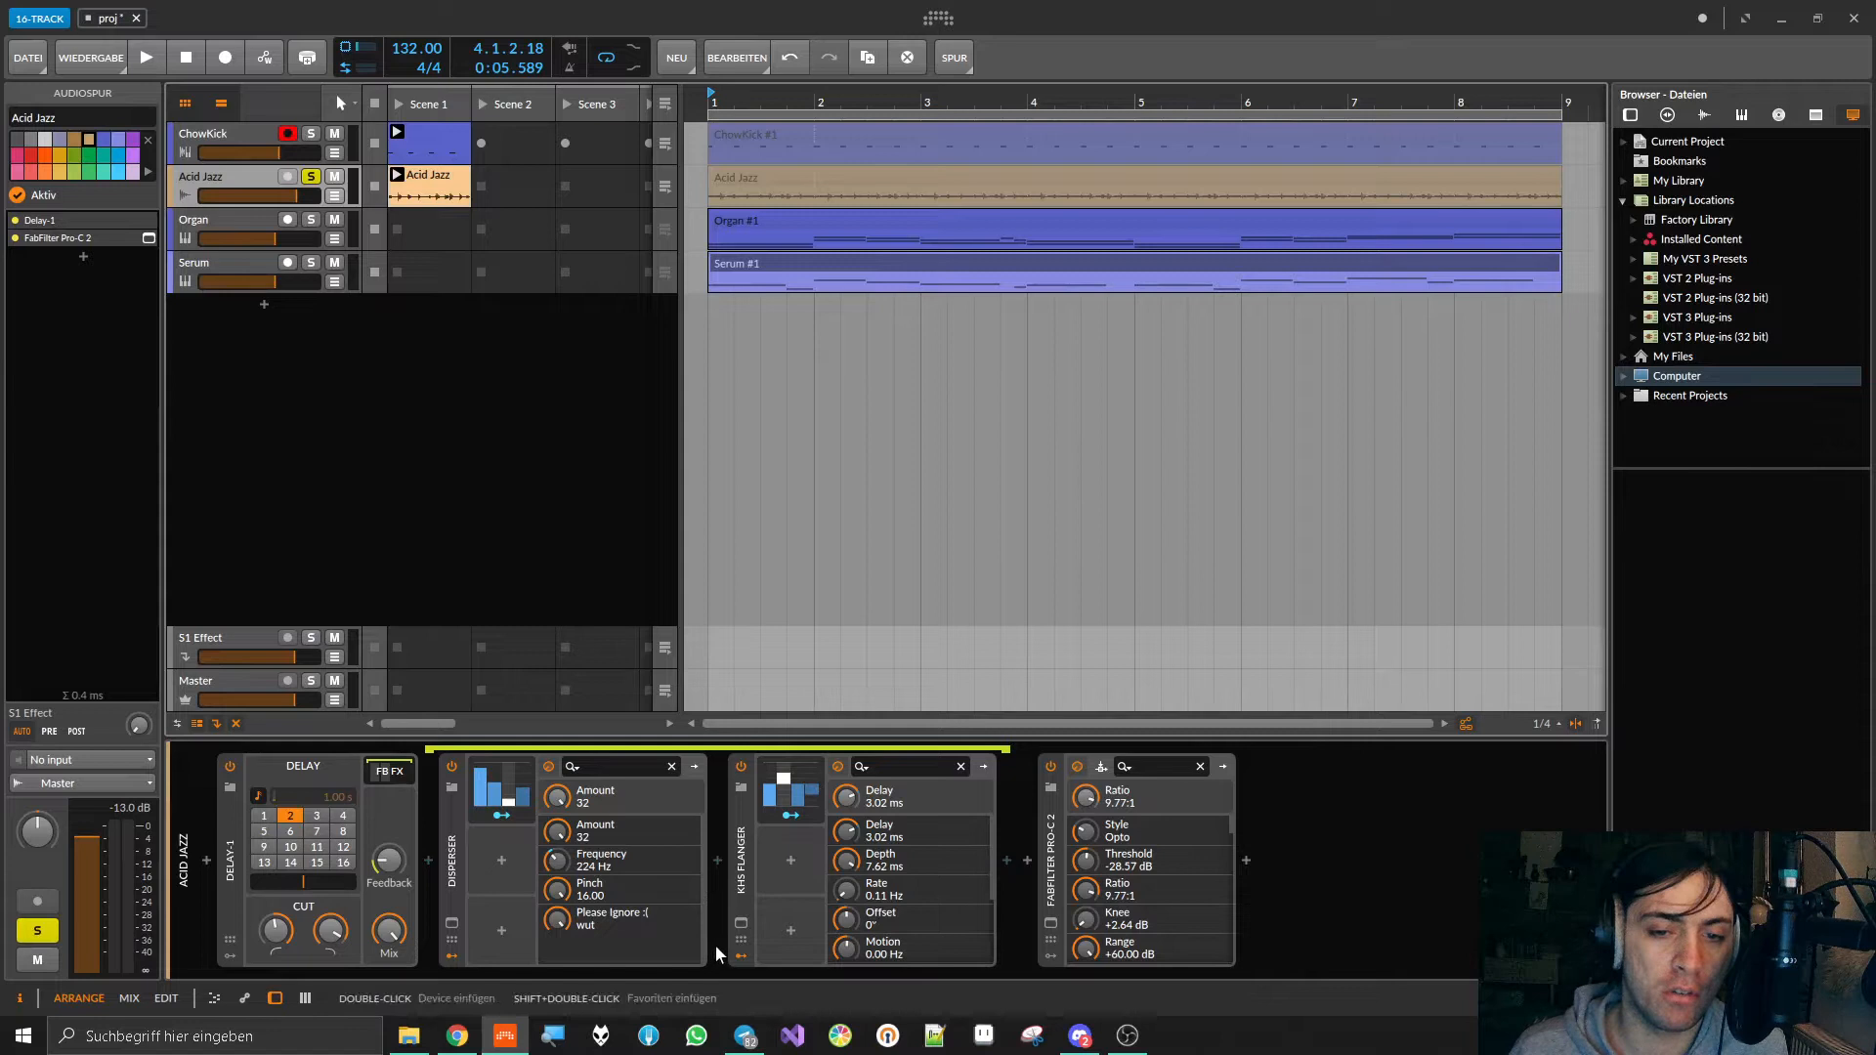
pyautogui.click(740, 925)
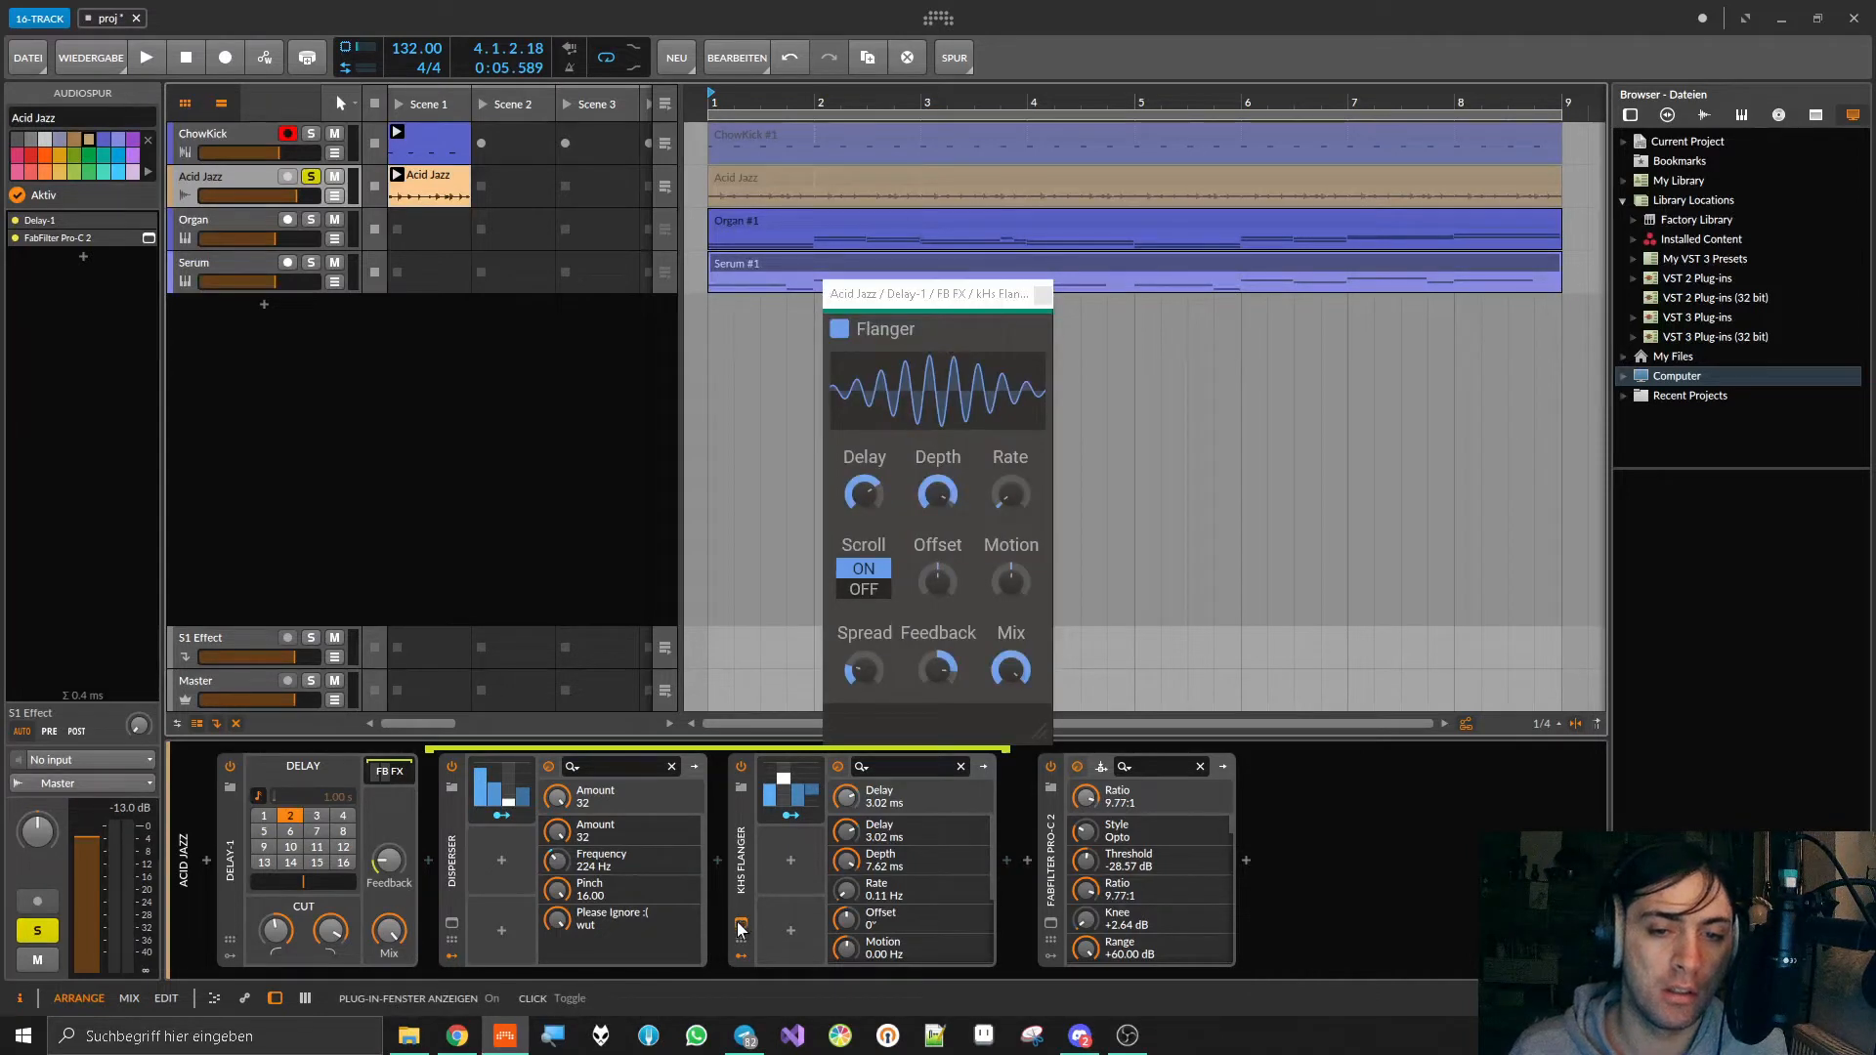
pyautogui.click(739, 925)
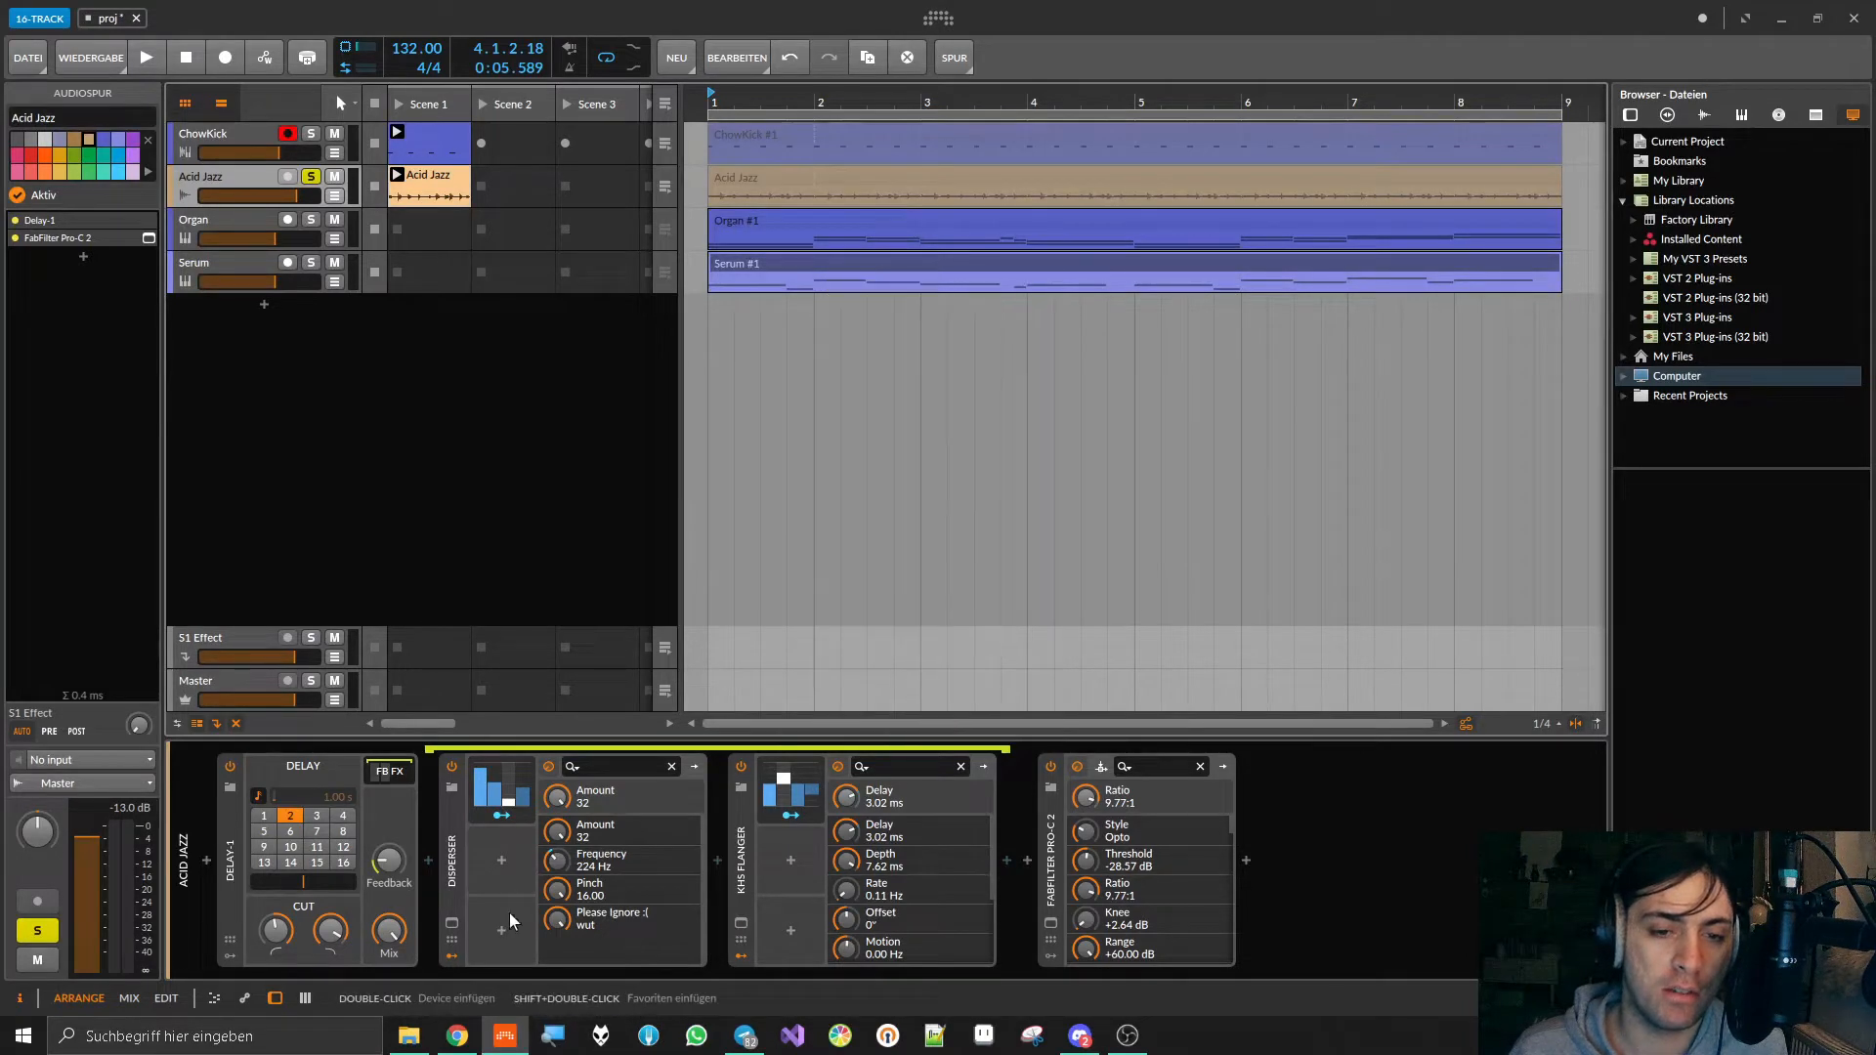
pyautogui.click(451, 924)
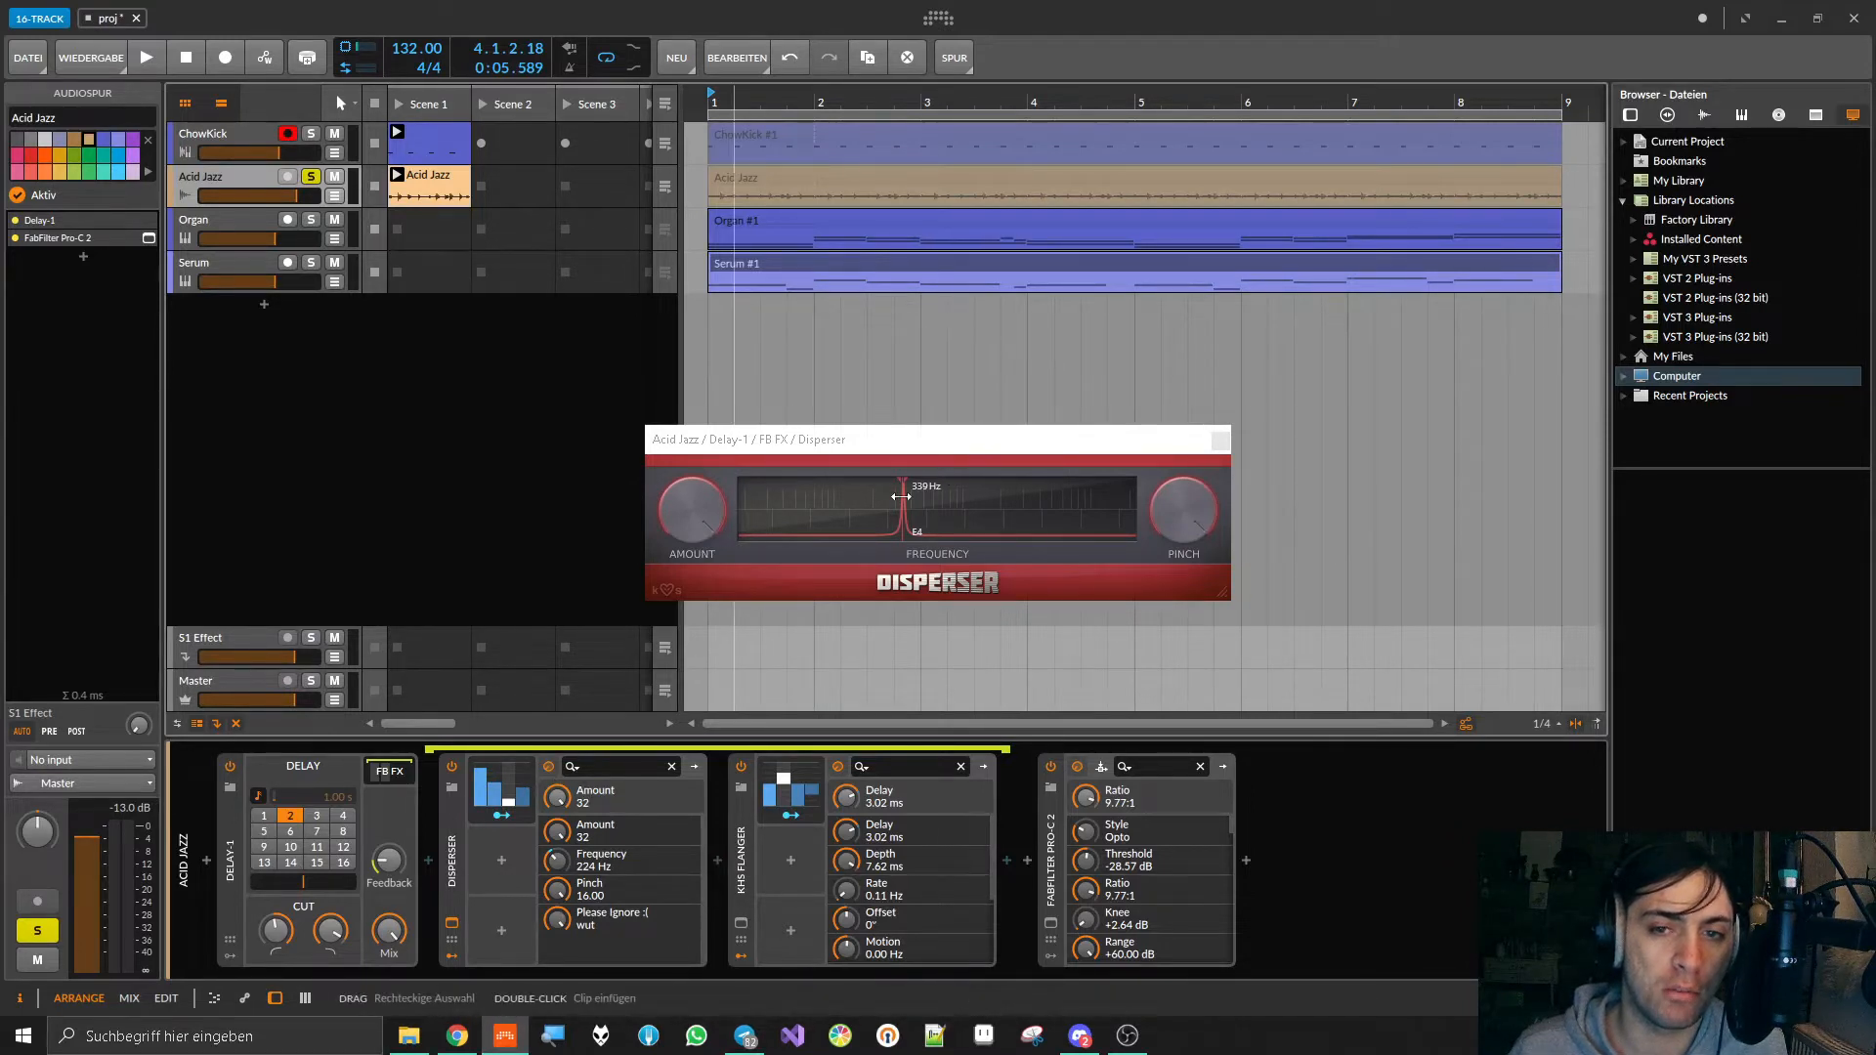
pyautogui.click(740, 922)
pyautogui.moveTo(918, 298); pyautogui.dragTo(1373, 257)
# Step: Lower Disperser's Pinch to 2.08 during playback, and close both plug-in windows and the FB FX chain
pyautogui.press('space')
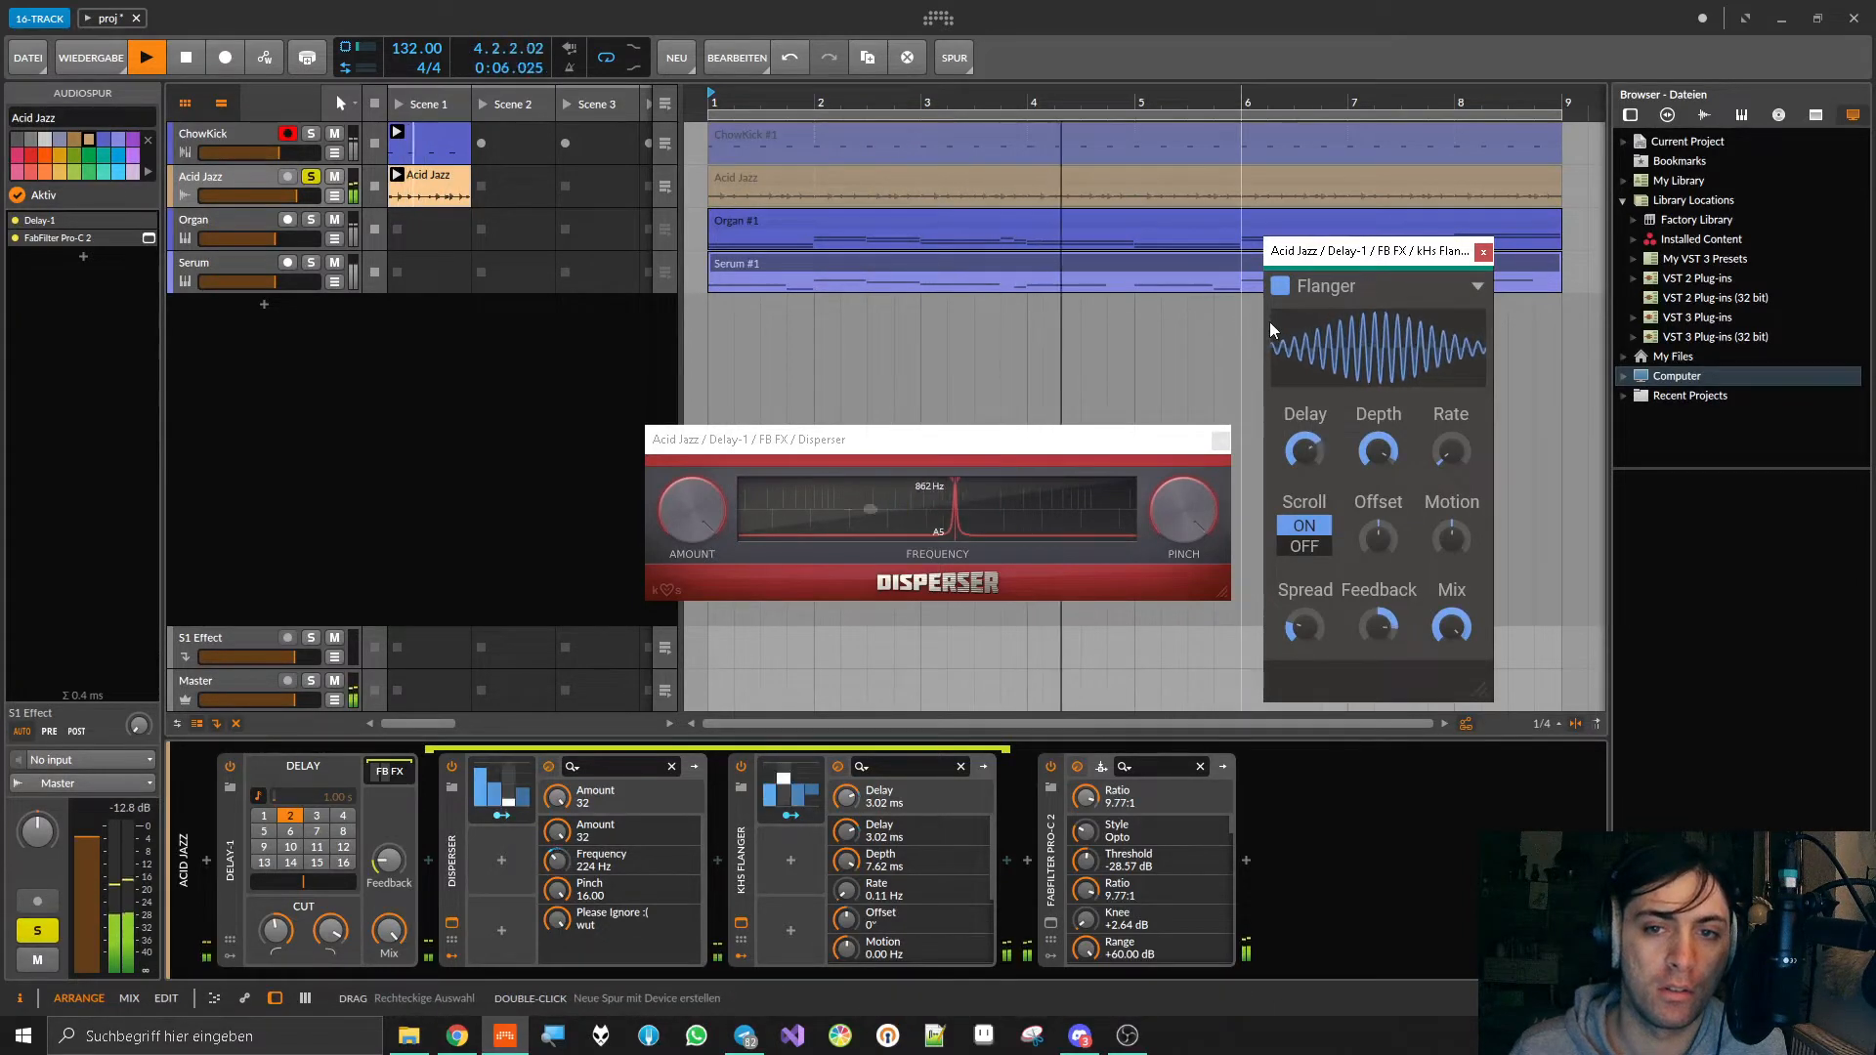
pyautogui.moveTo(1171, 510); pyautogui.dragTo(1171, 598)
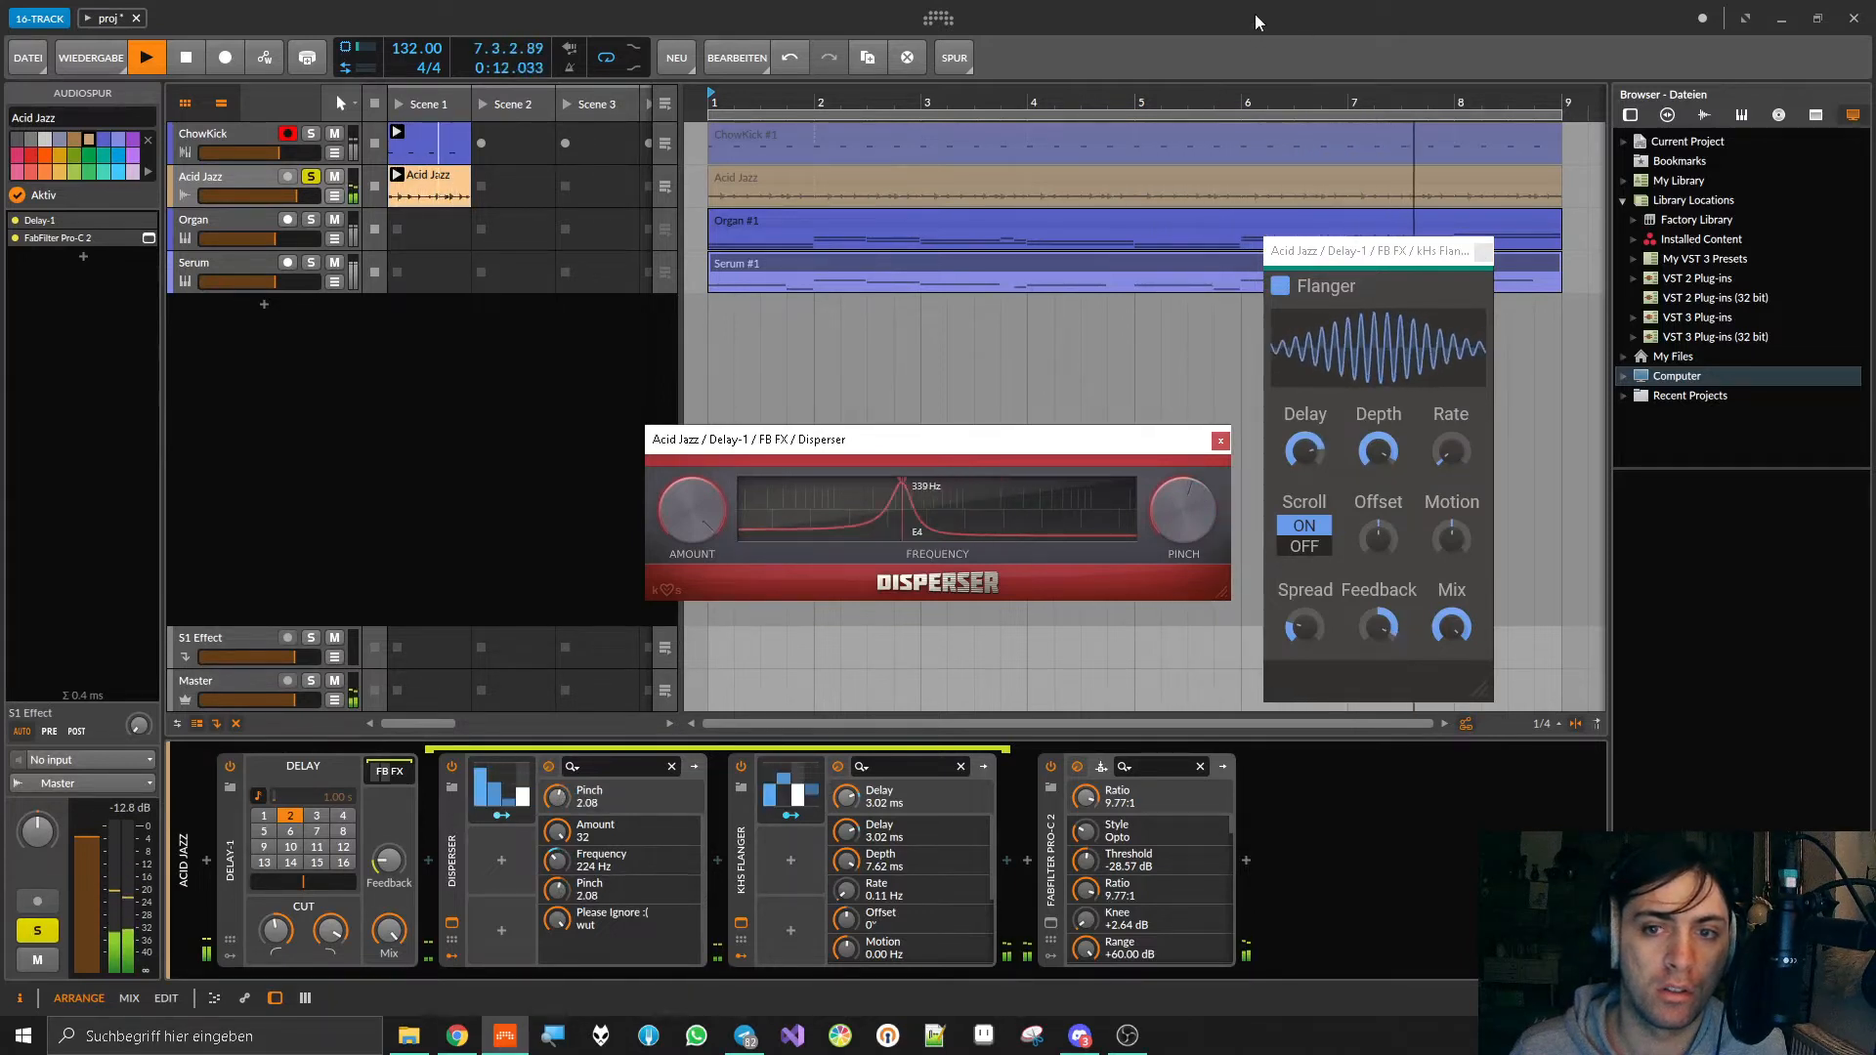
pyautogui.press('space')
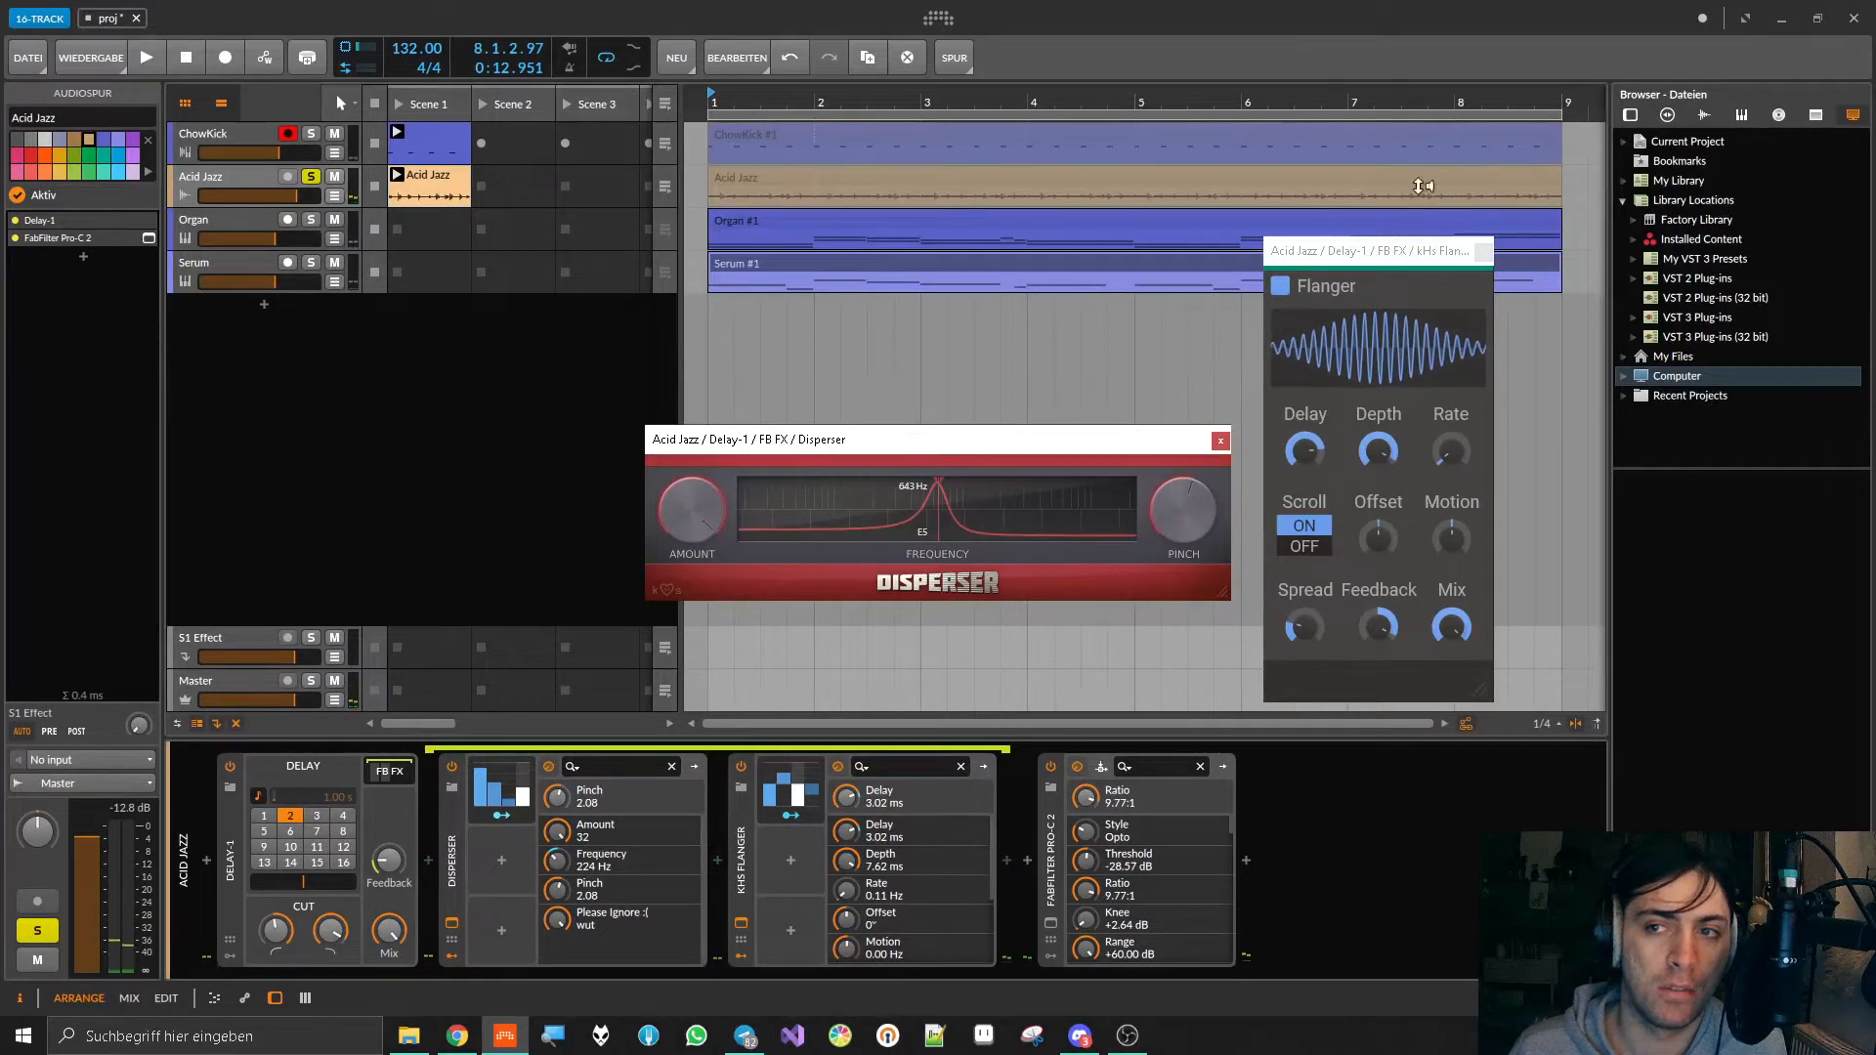
pyautogui.click(1483, 252)
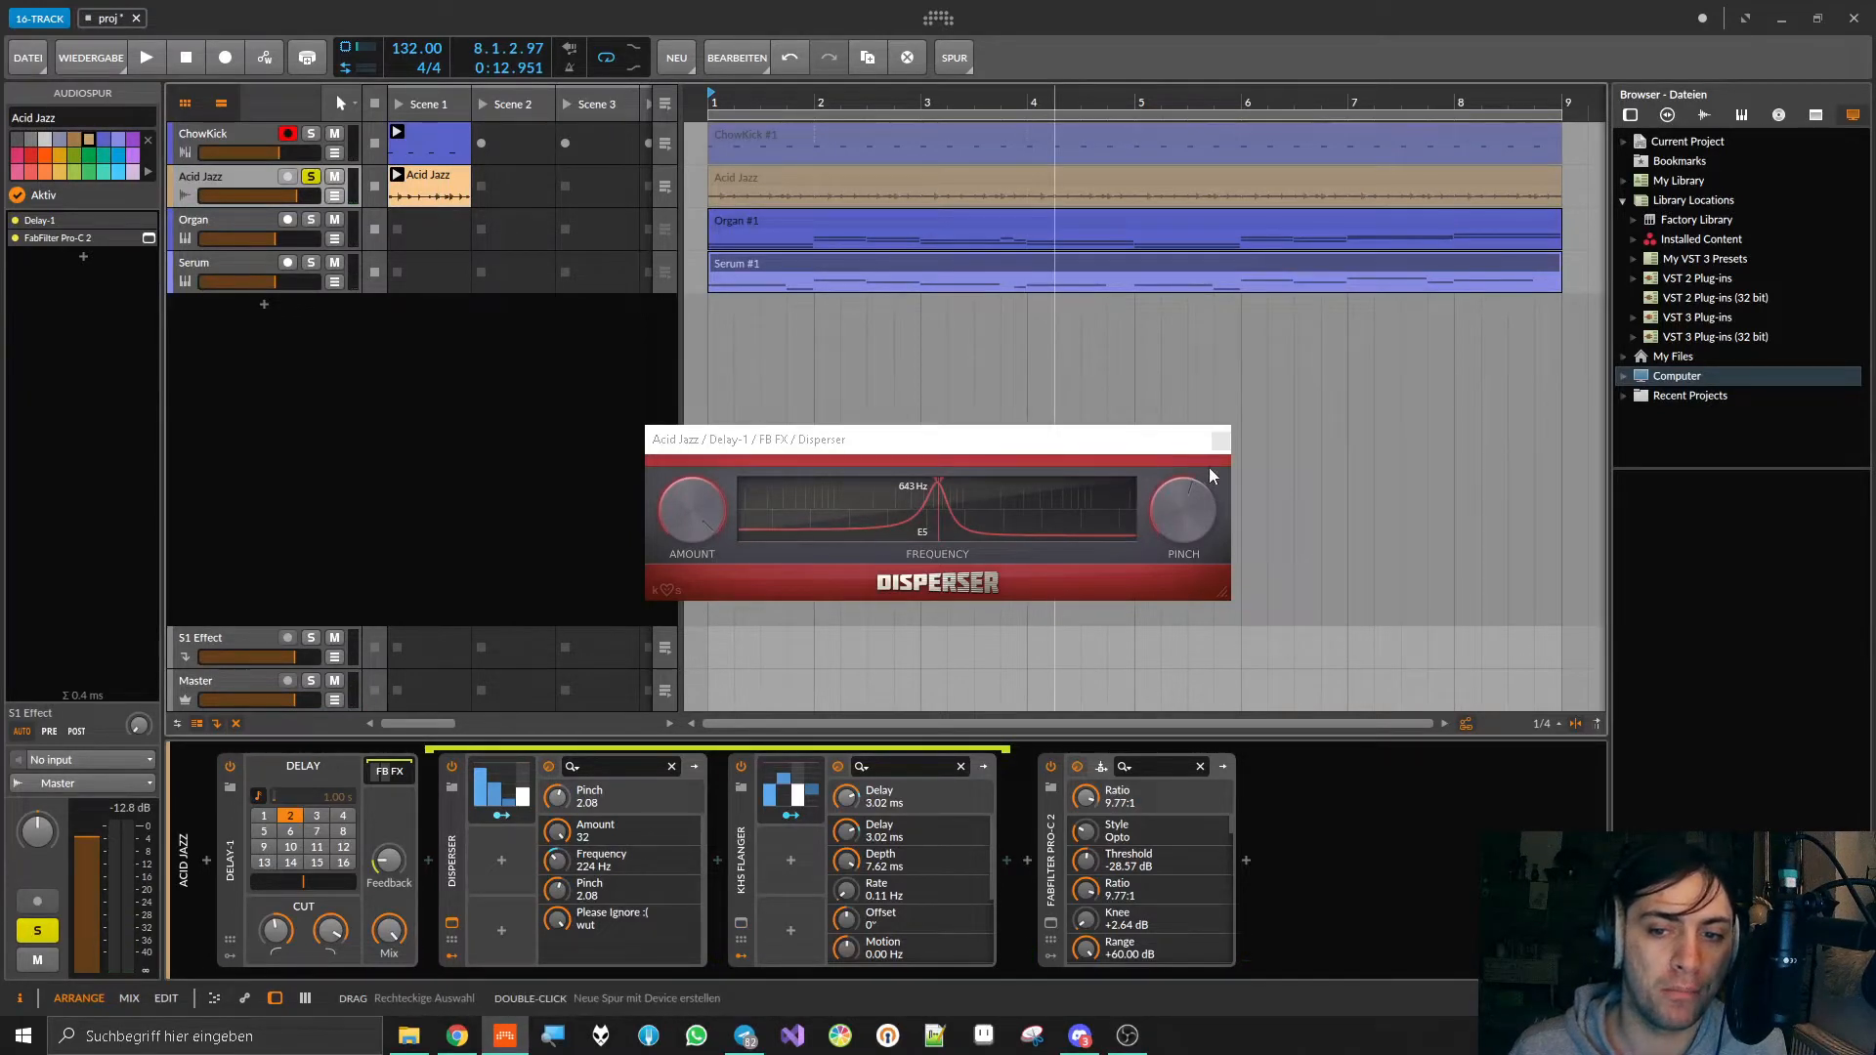
pyautogui.click(1220, 441)
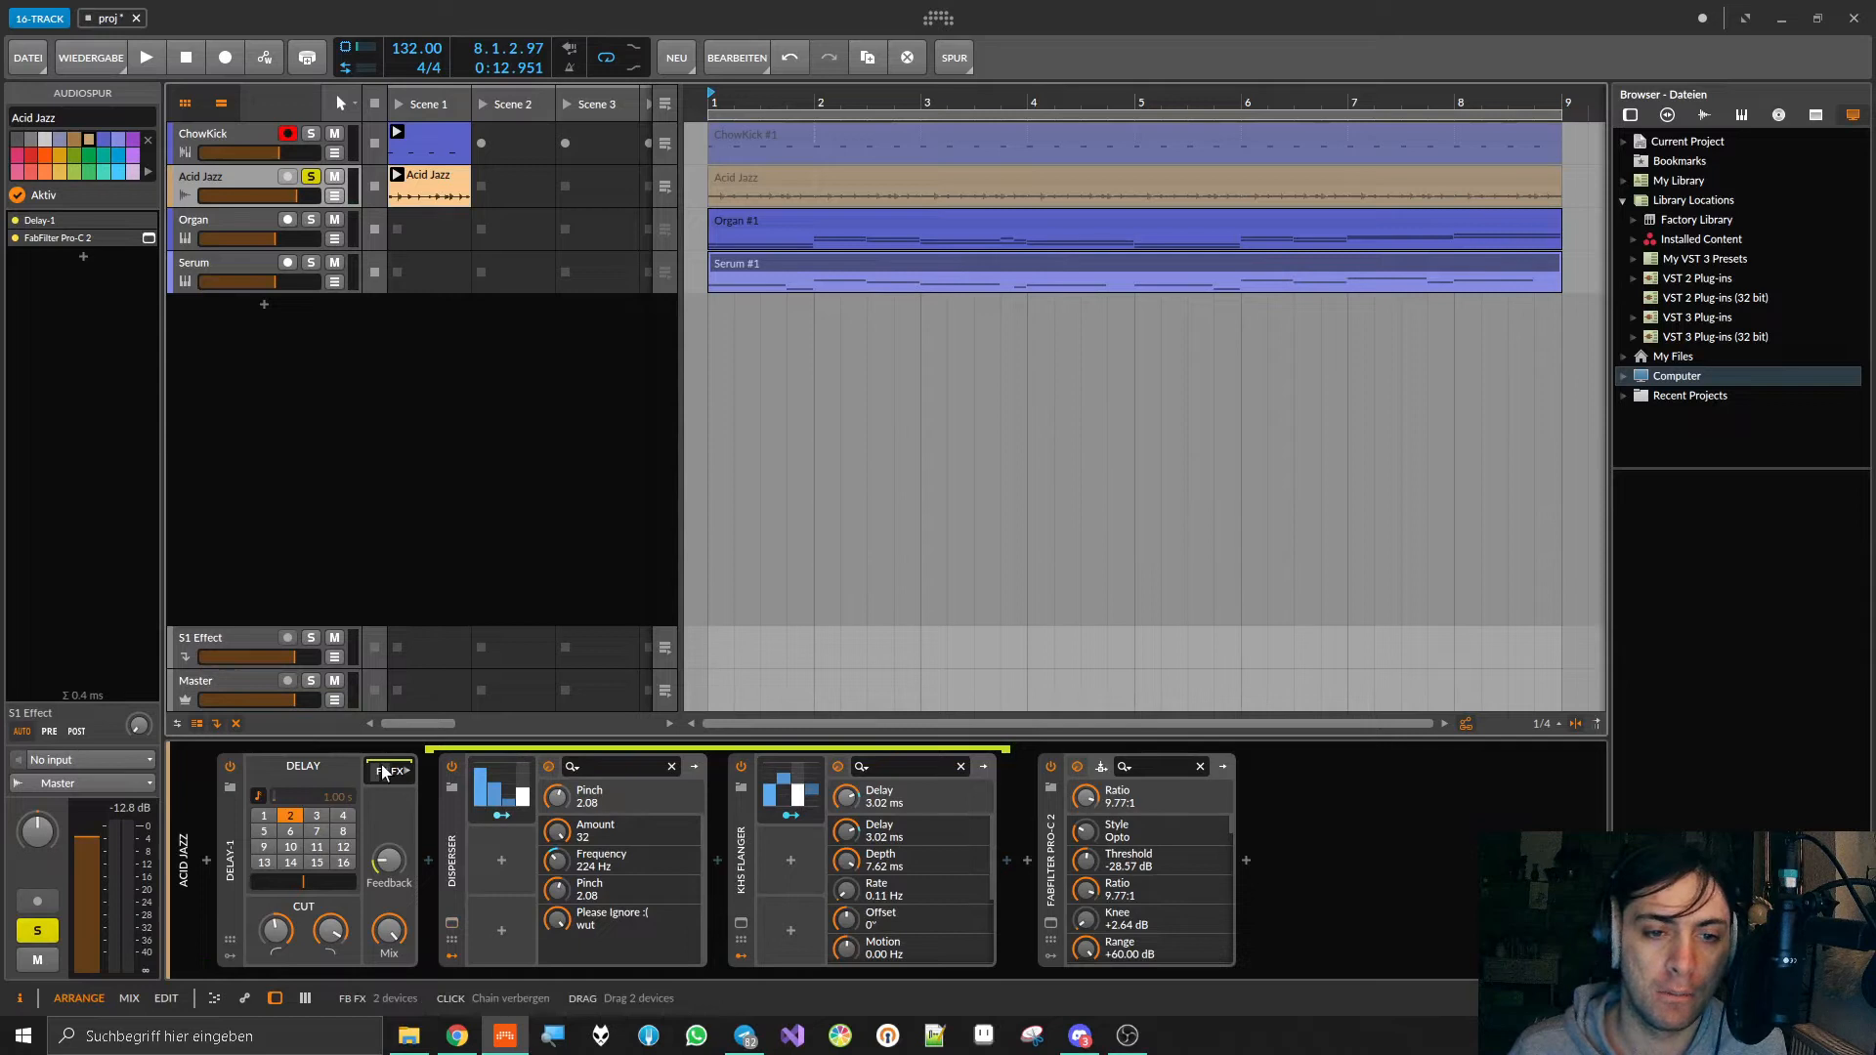
pyautogui.press('Delete')
# Step: Open Acid Jazz's FabFilter Pro-C 2 window, expand its display, and examine the gain reduction during playback
pyautogui.click(451, 923)
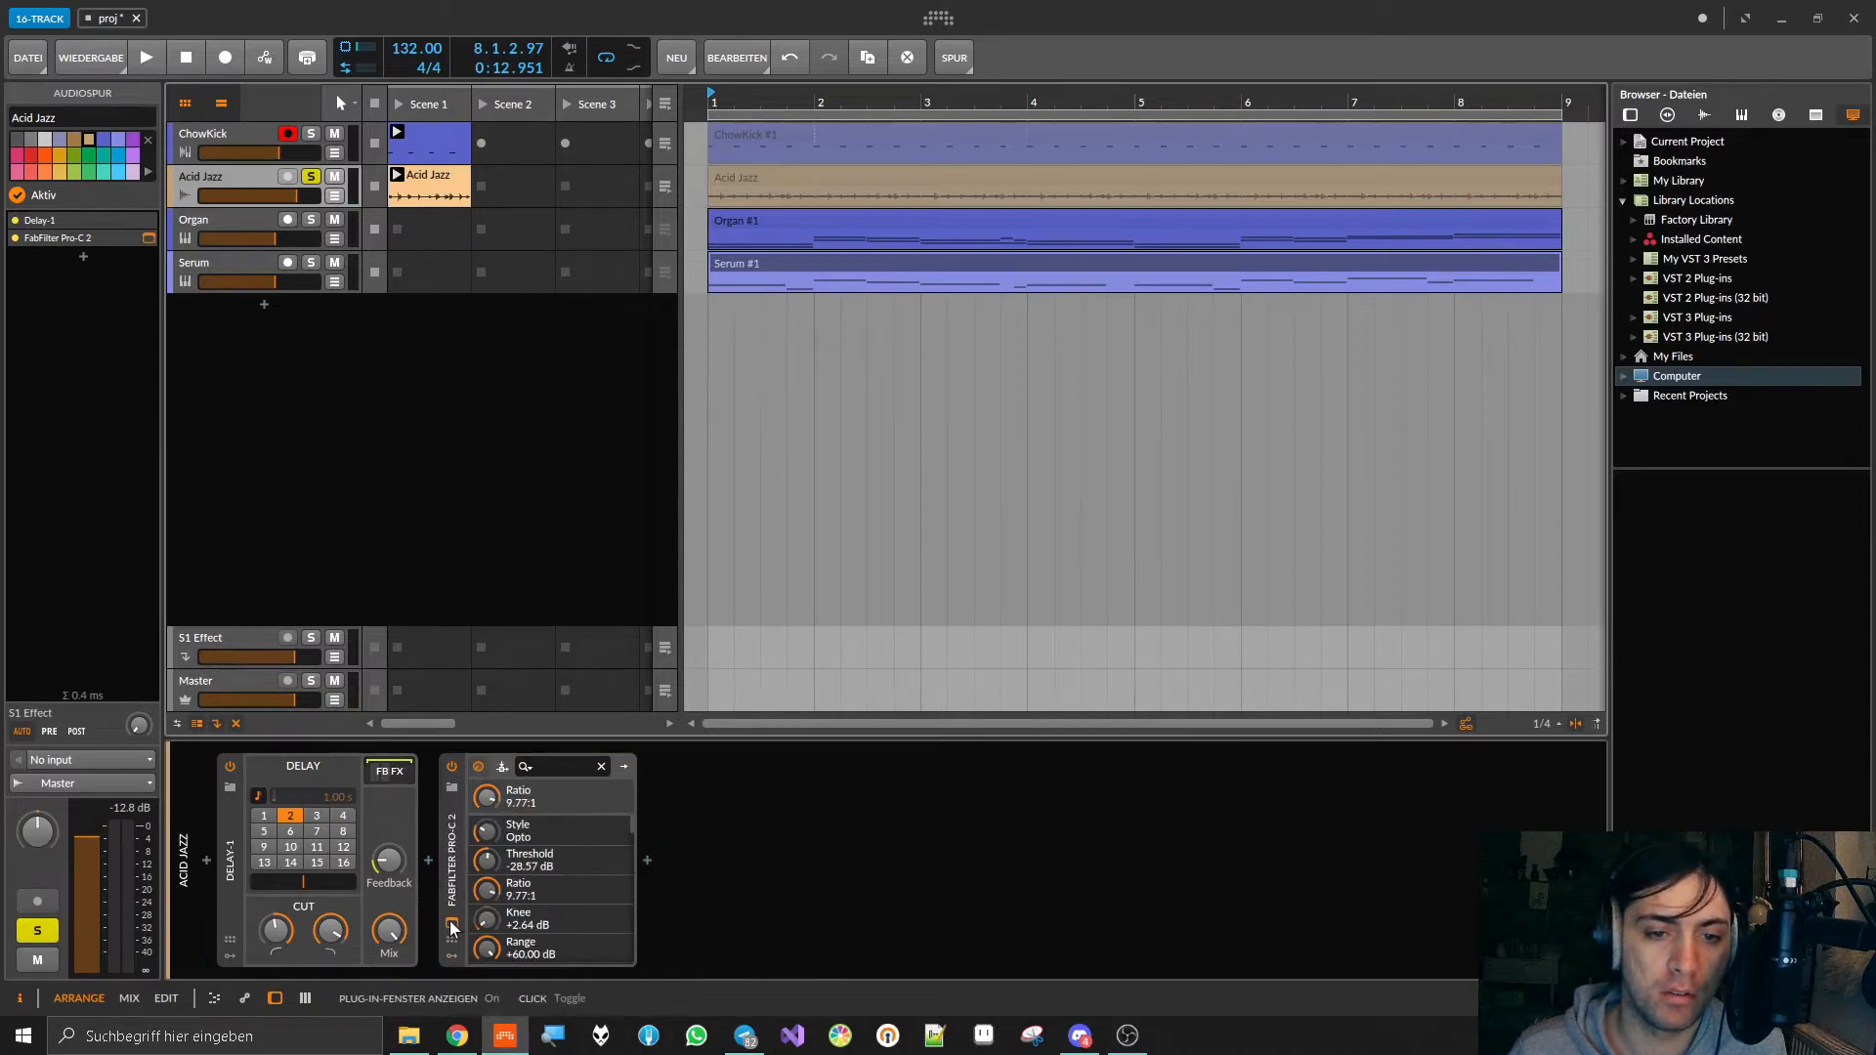
pyautogui.press('space')
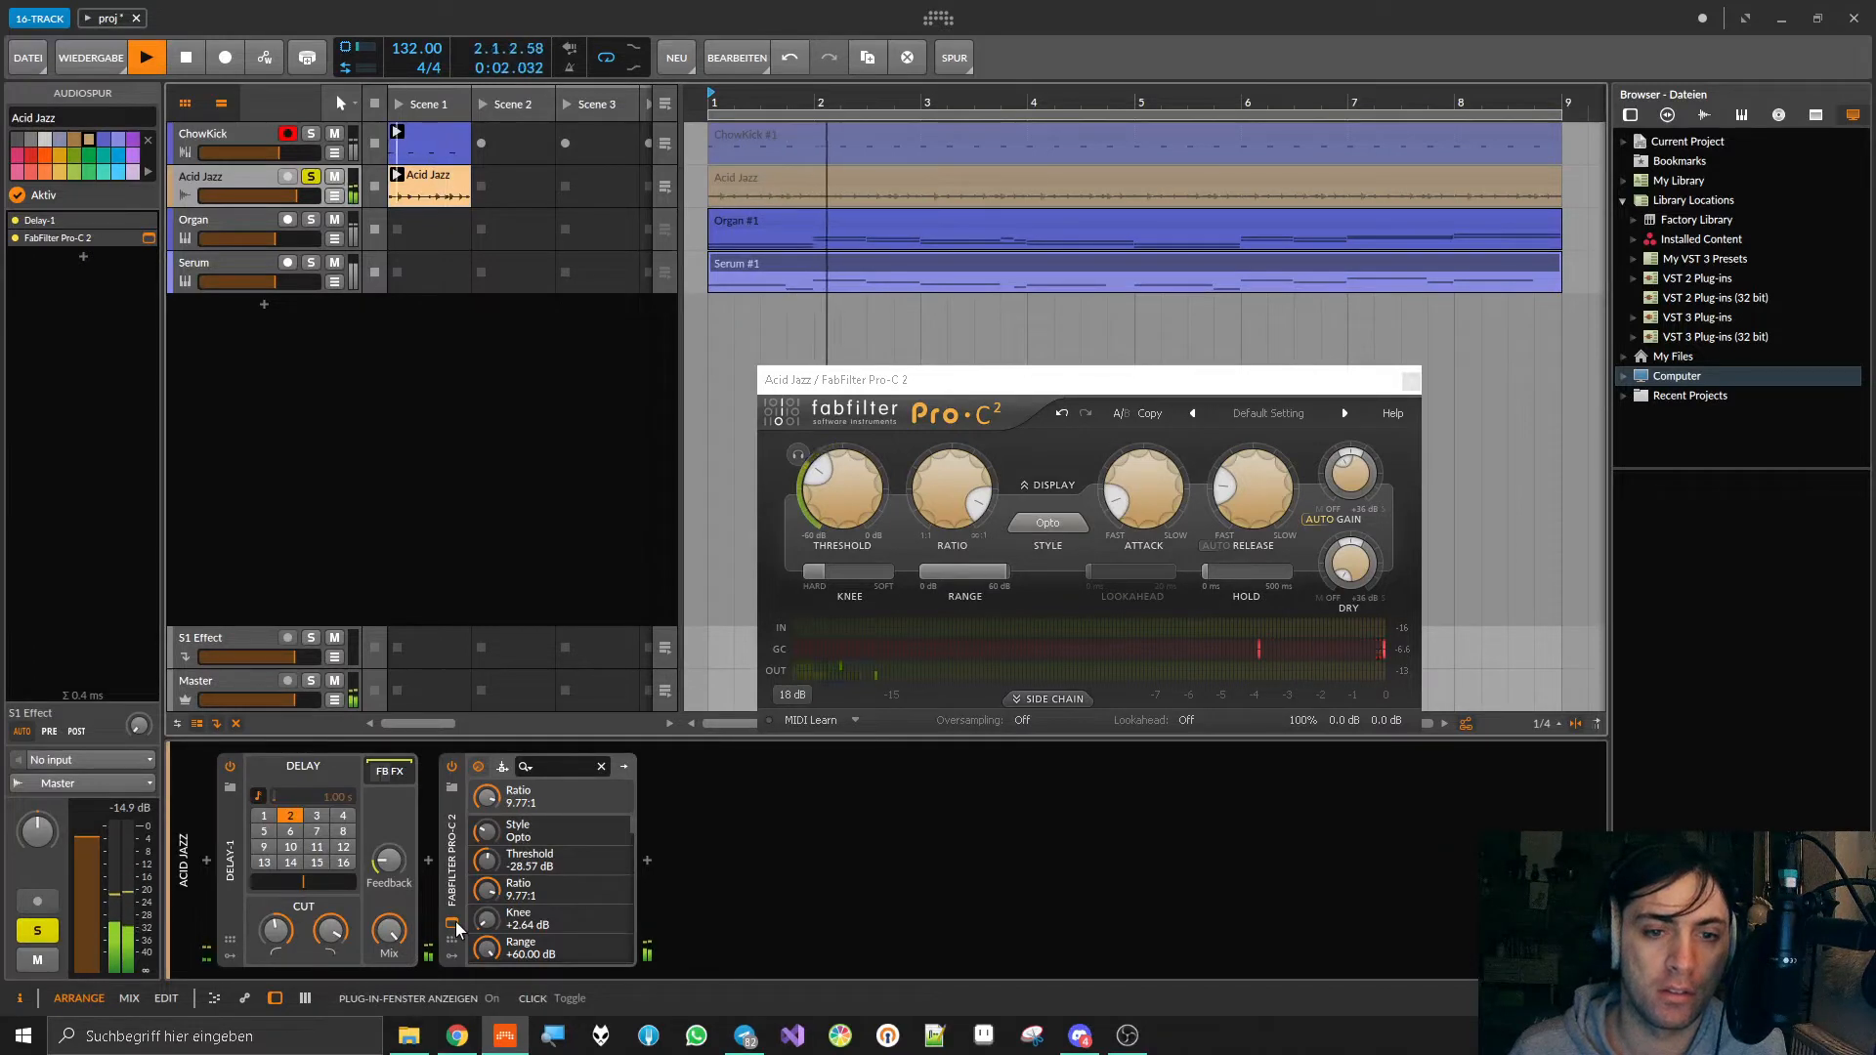
pyautogui.press('space')
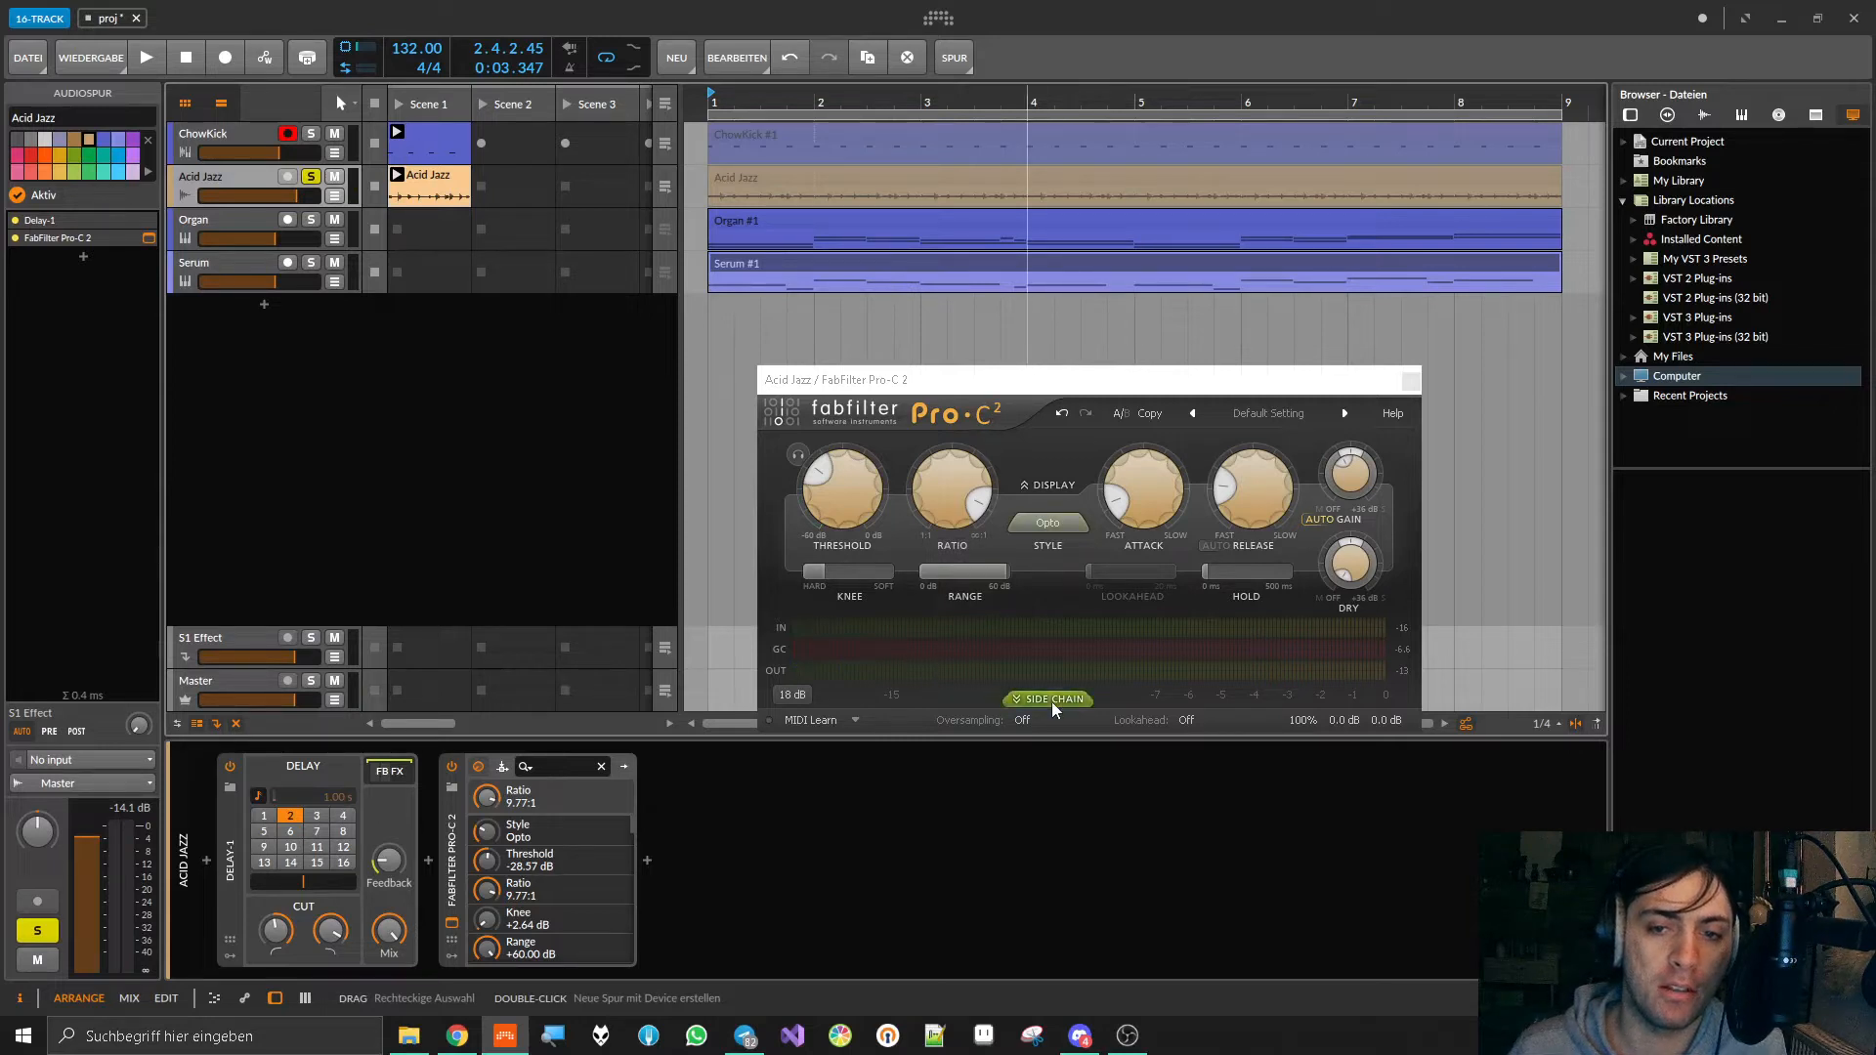
pyautogui.click(1046, 489)
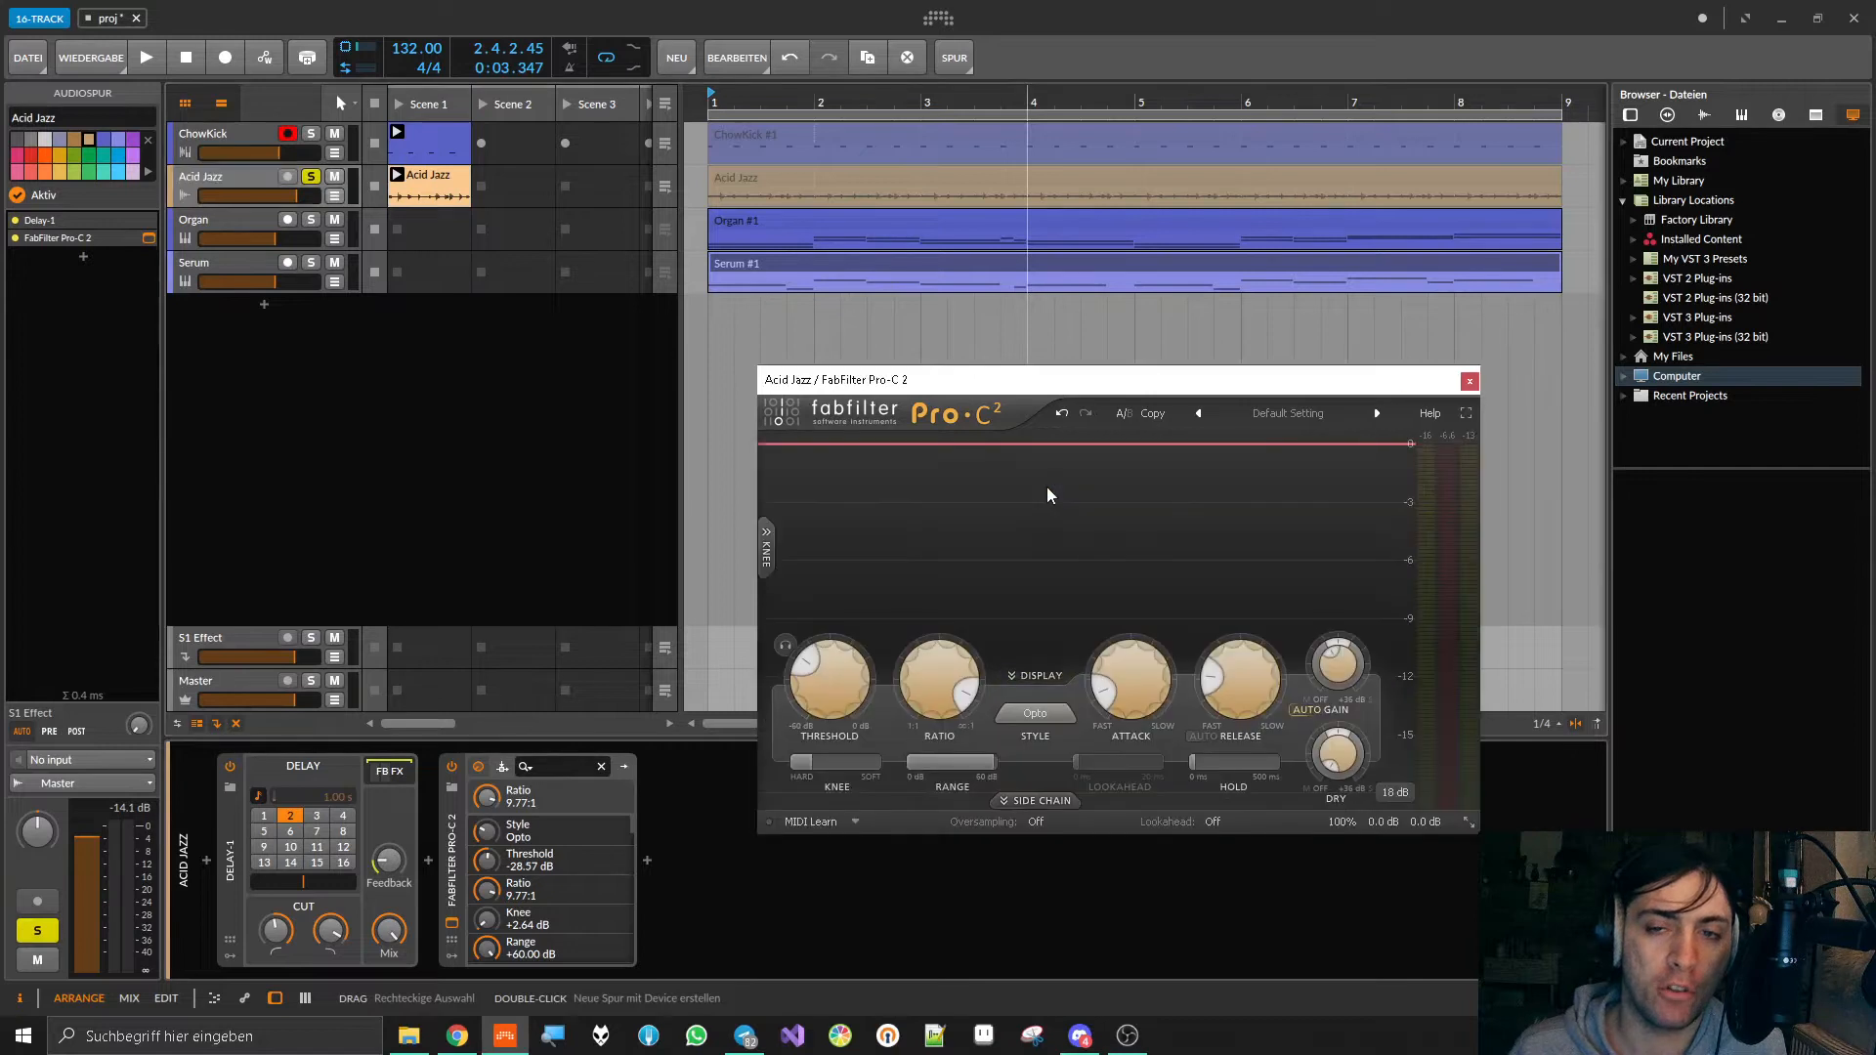
pyautogui.press('space')
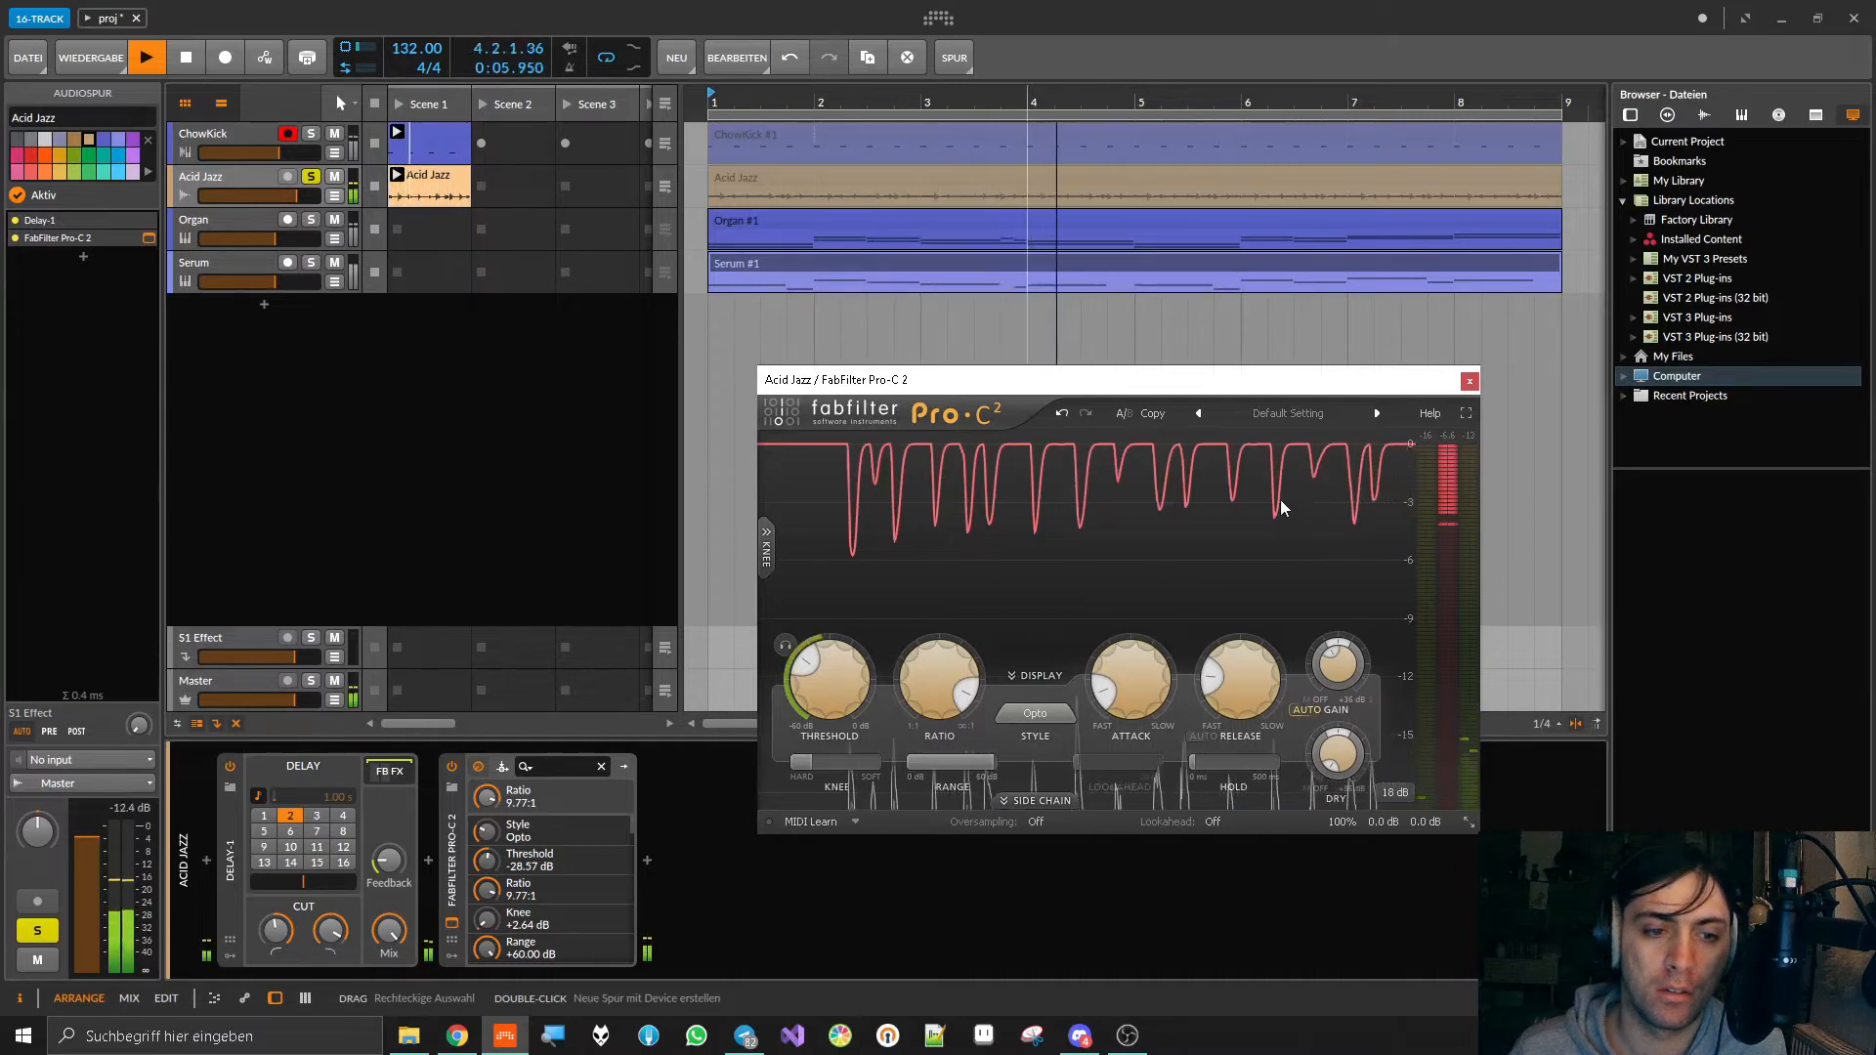
pyautogui.press('space')
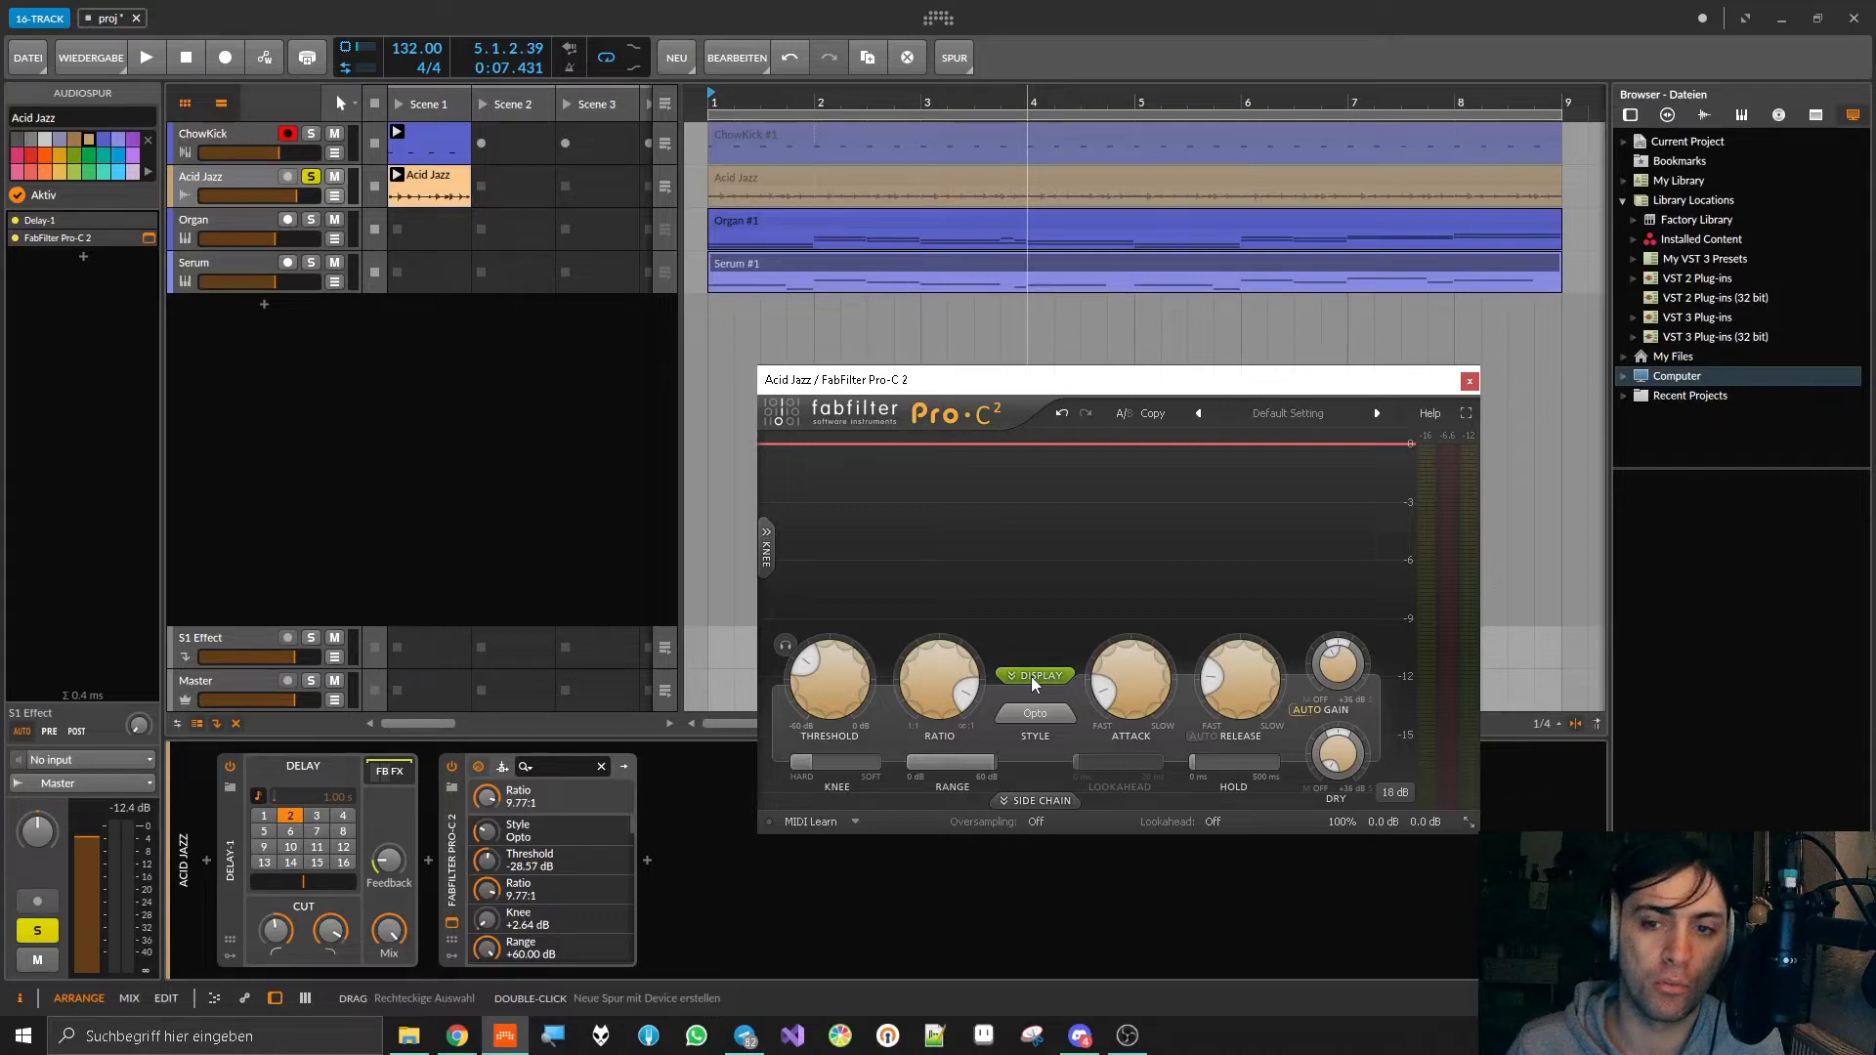
# Step: Collapse the FabFilter Pro-C 2 level display and close the plug-in window
pyautogui.click(1470, 824)
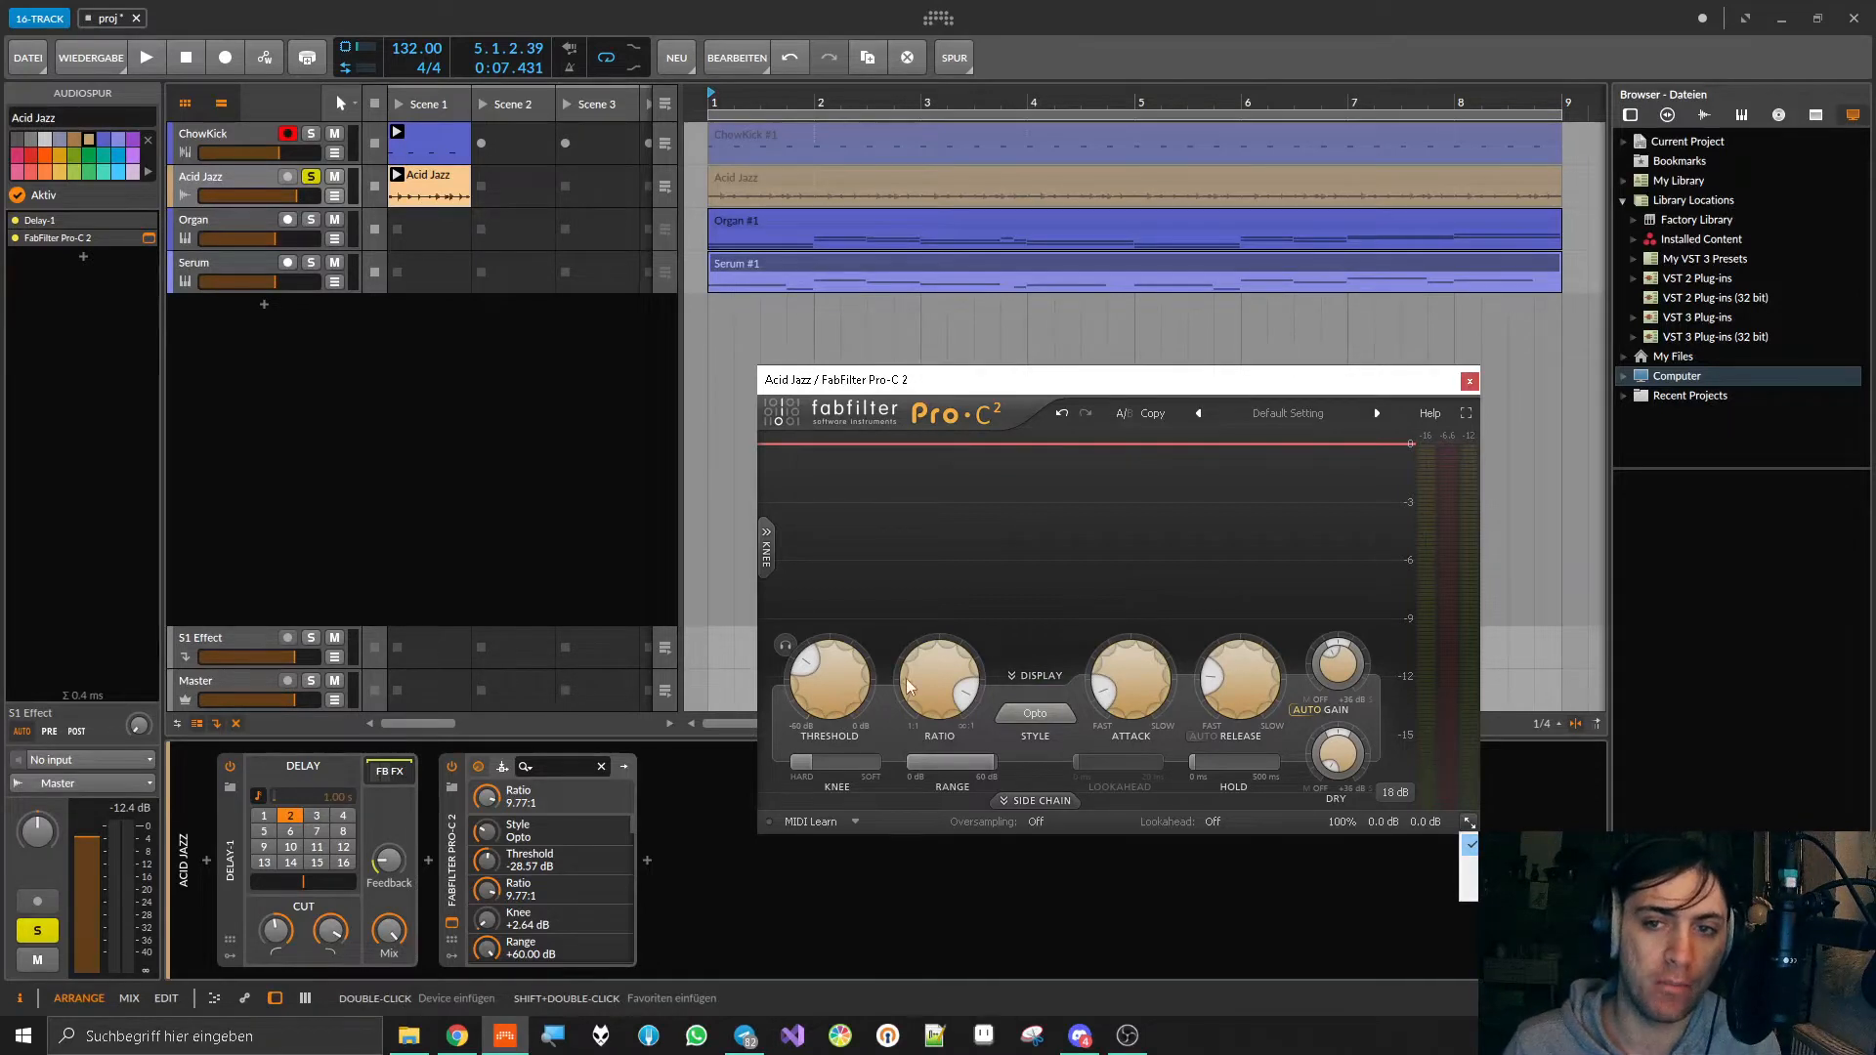
pyautogui.click(1128, 524)
pyautogui.click(1037, 676)
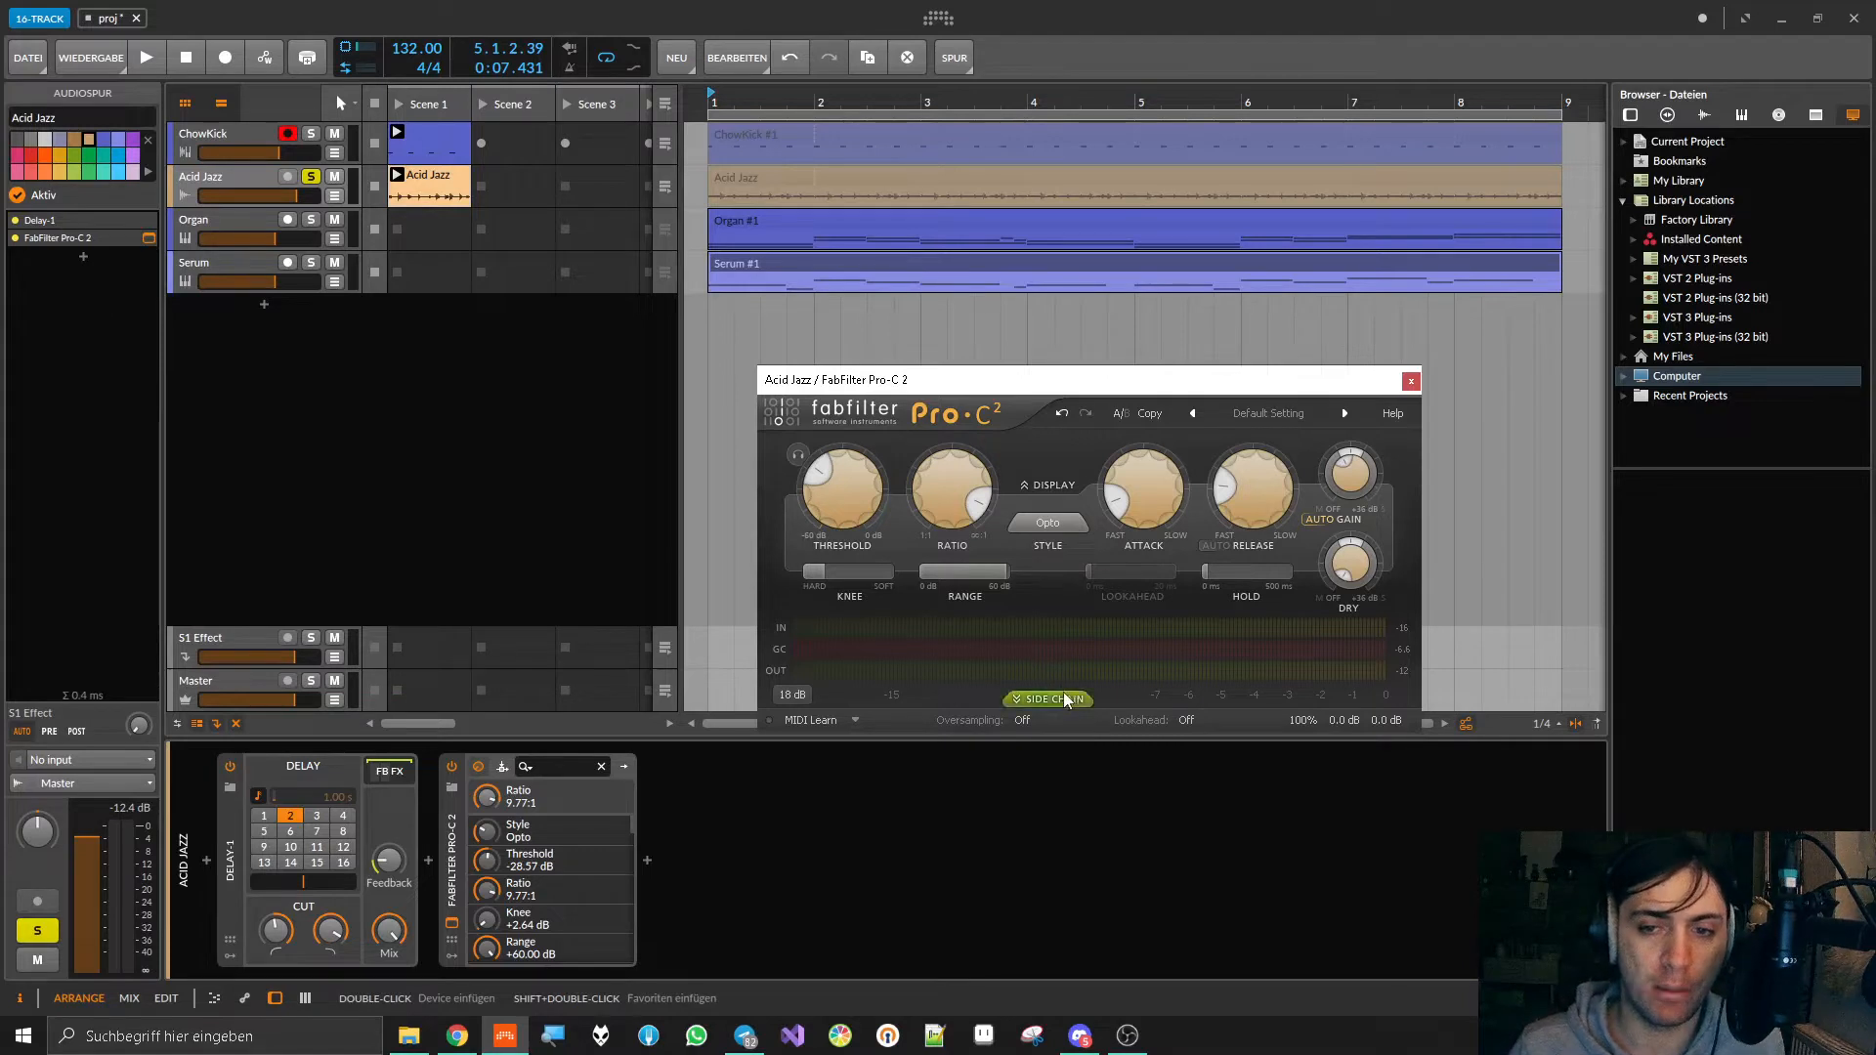
pyautogui.click(1410, 380)
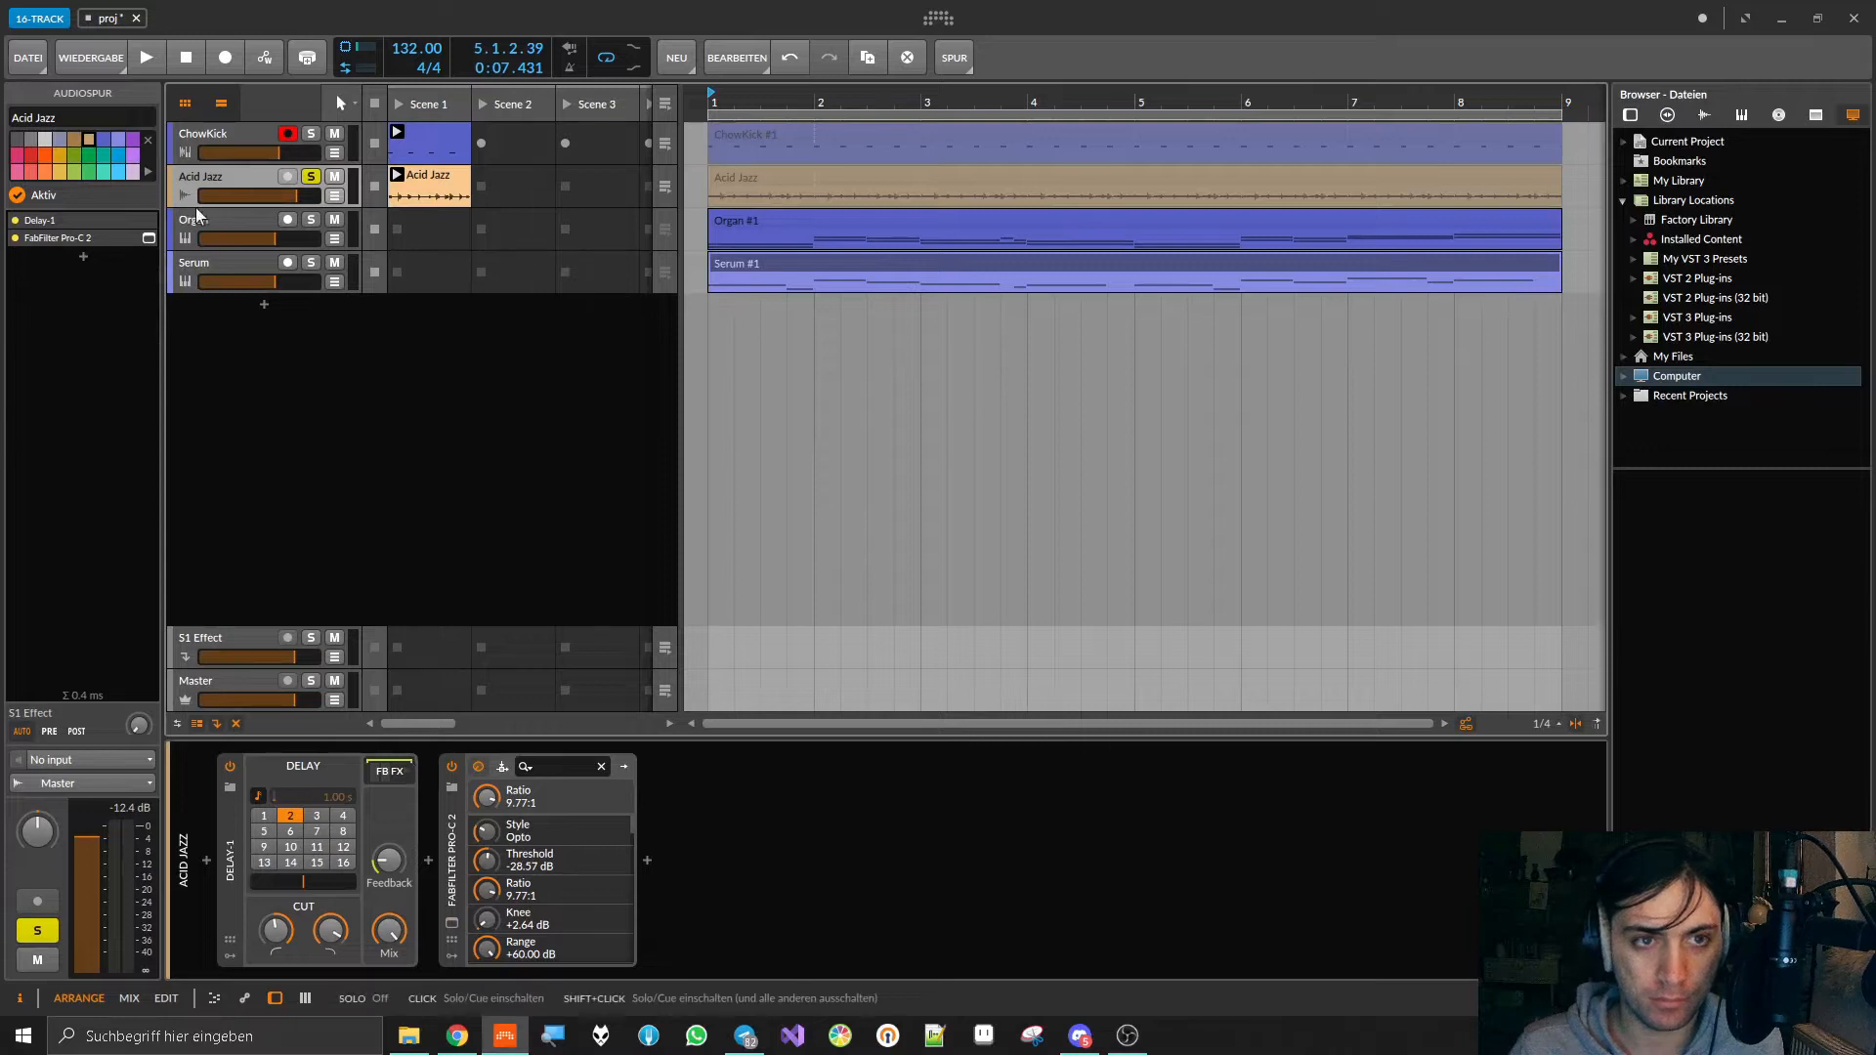
# Step: Open the Organ instrument's ADSR modulator on the Organ track and solo the track
pyautogui.click(219, 217)
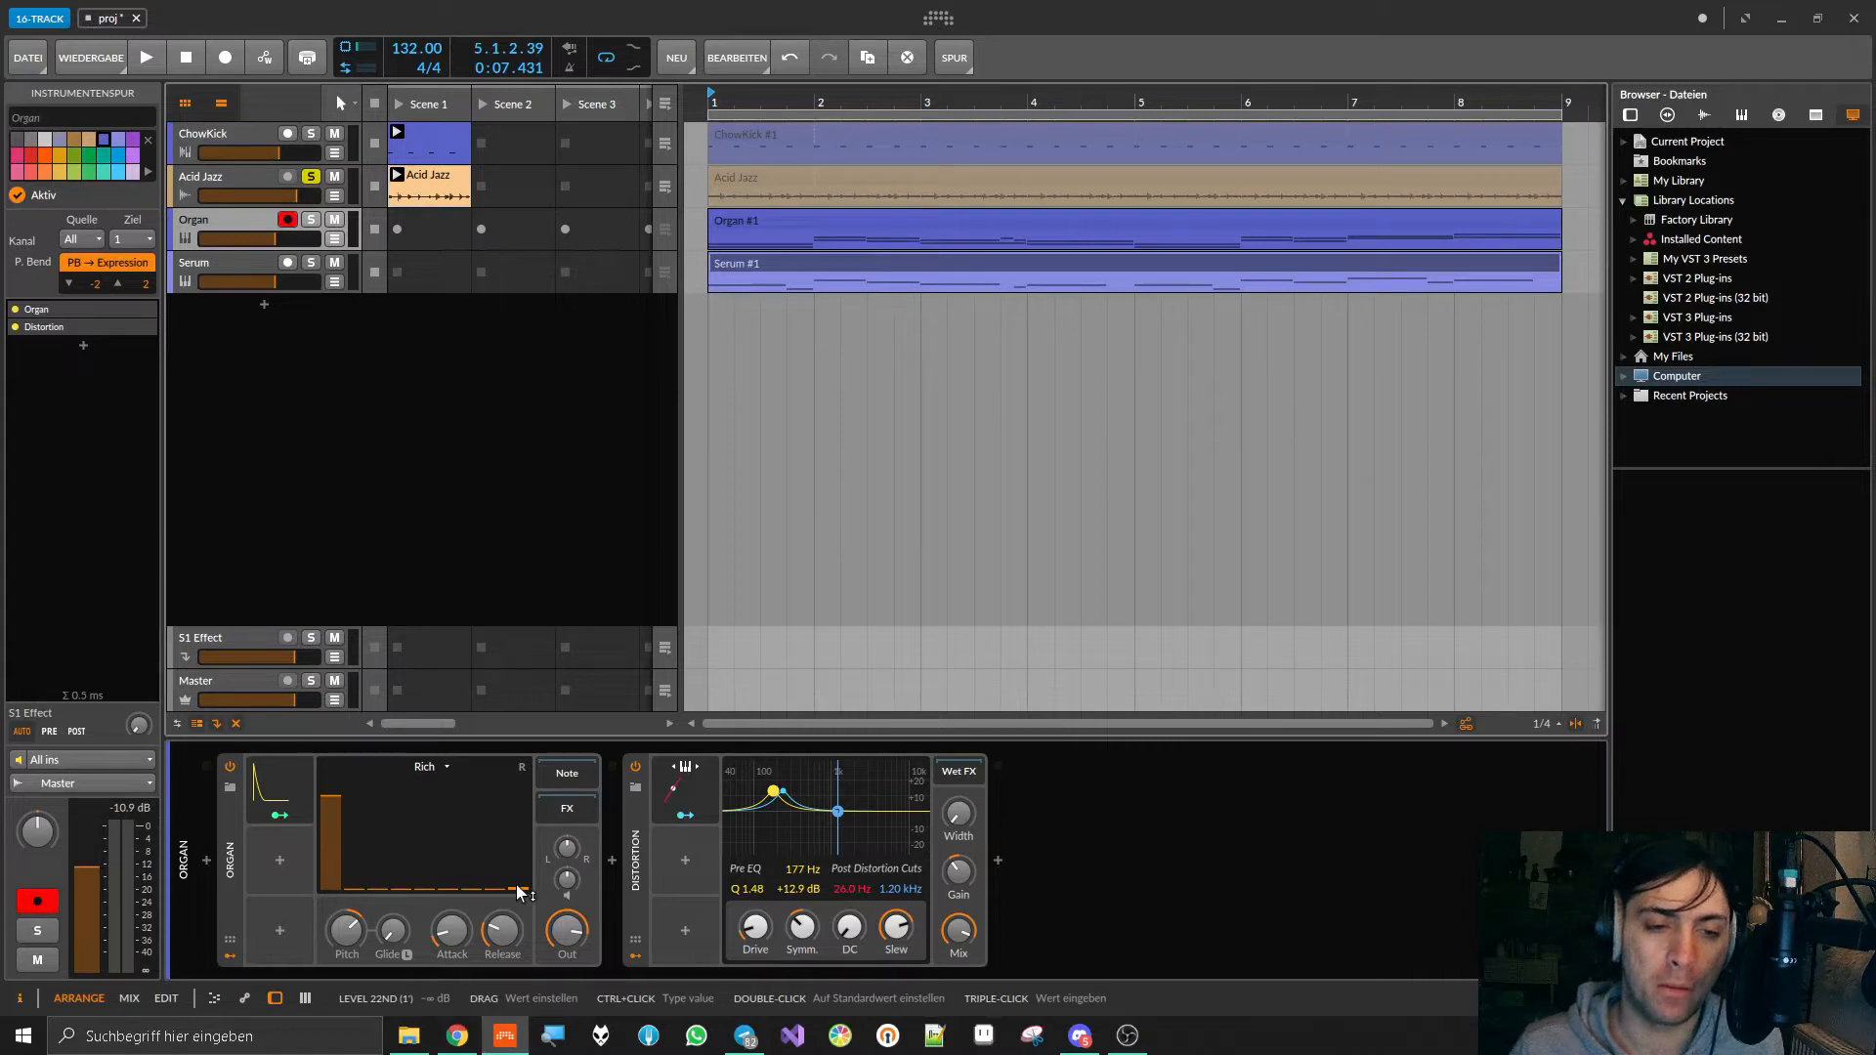
pyautogui.click(277, 785)
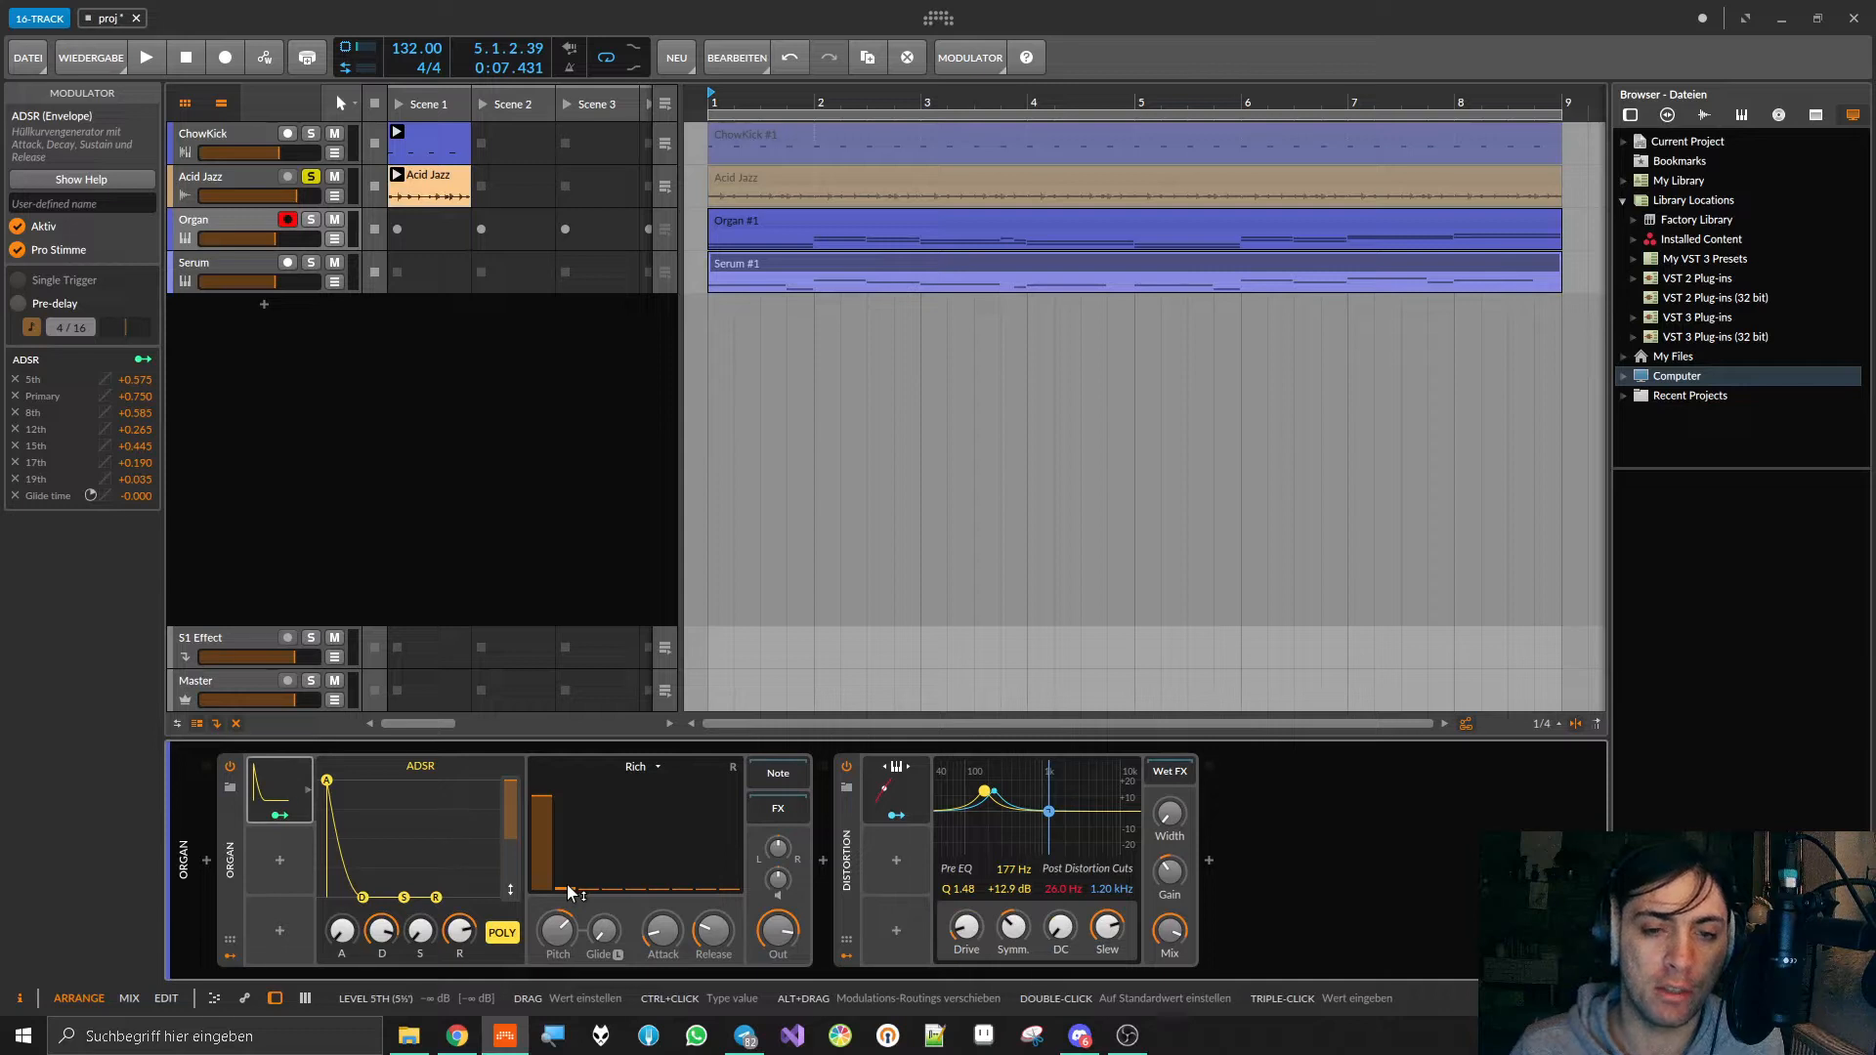
pyautogui.press('space')
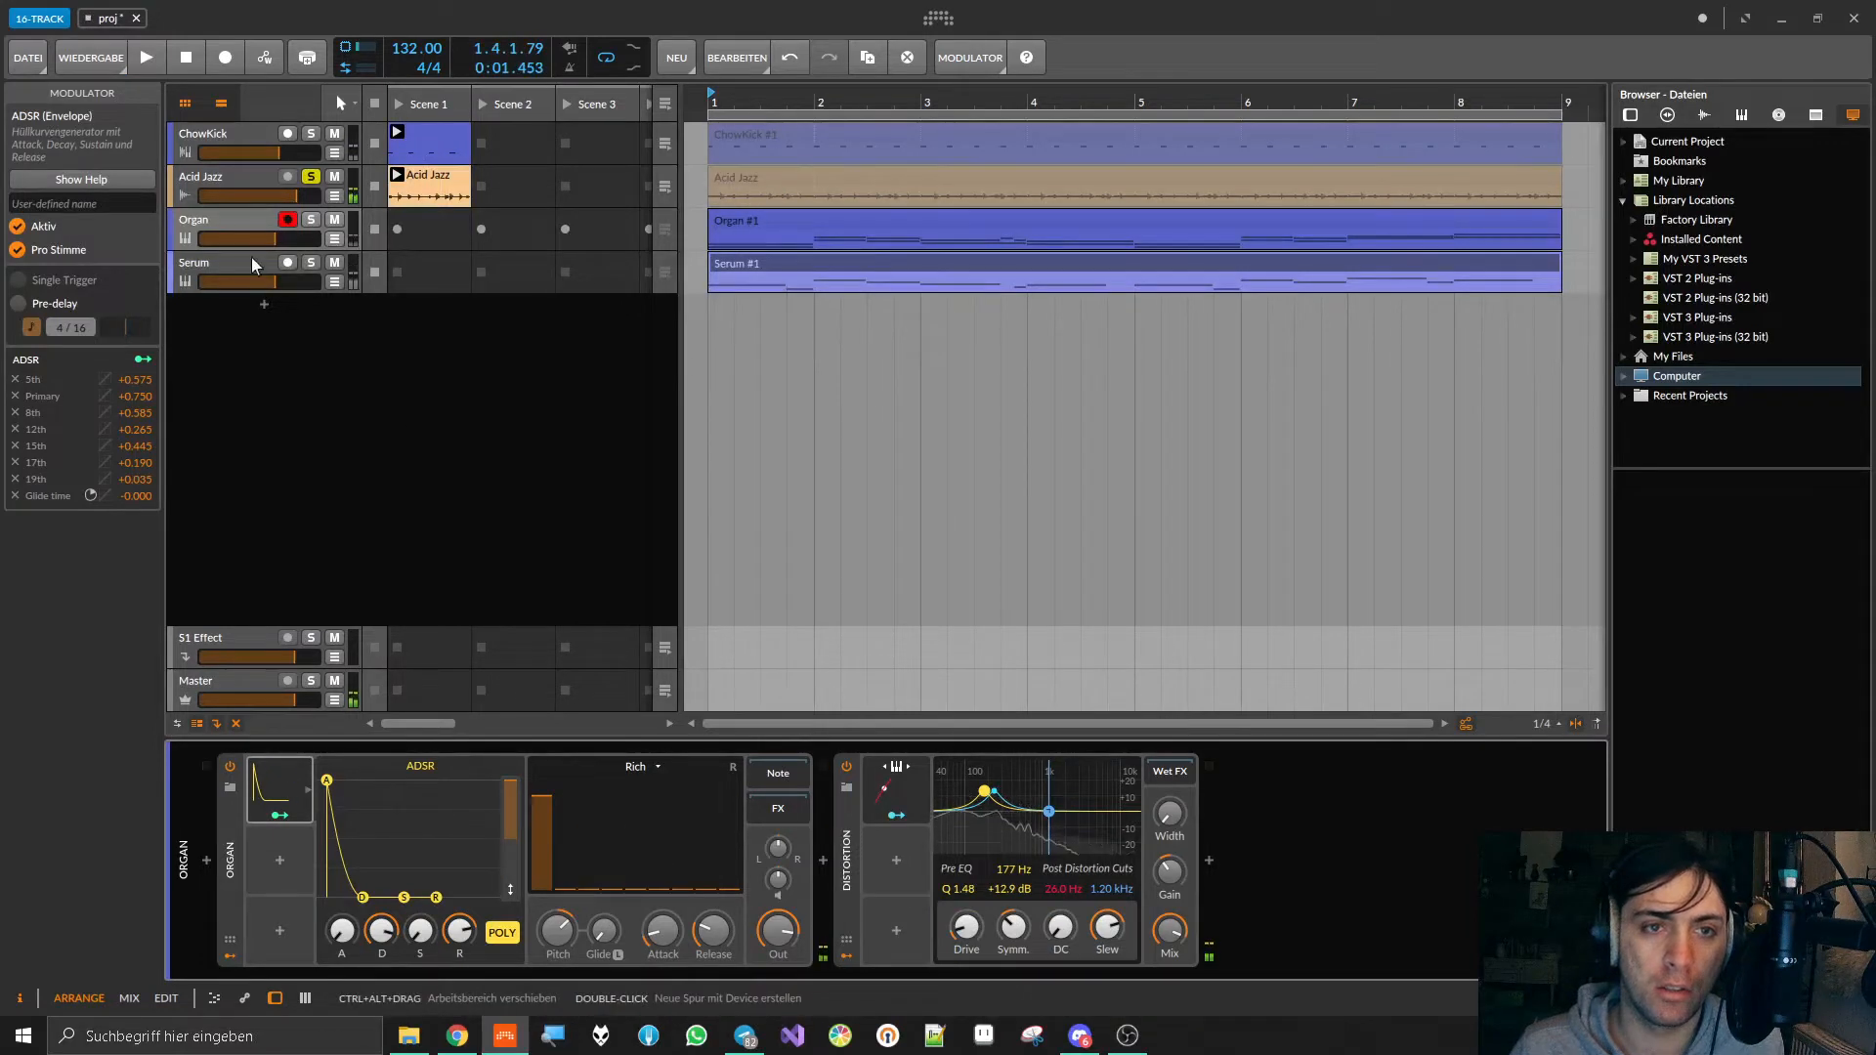
pyautogui.click(311, 219)
# Step: Play the soloed Organ track and lower the ADSR modulator's Decay to 65.1 %
pyautogui.press('space')
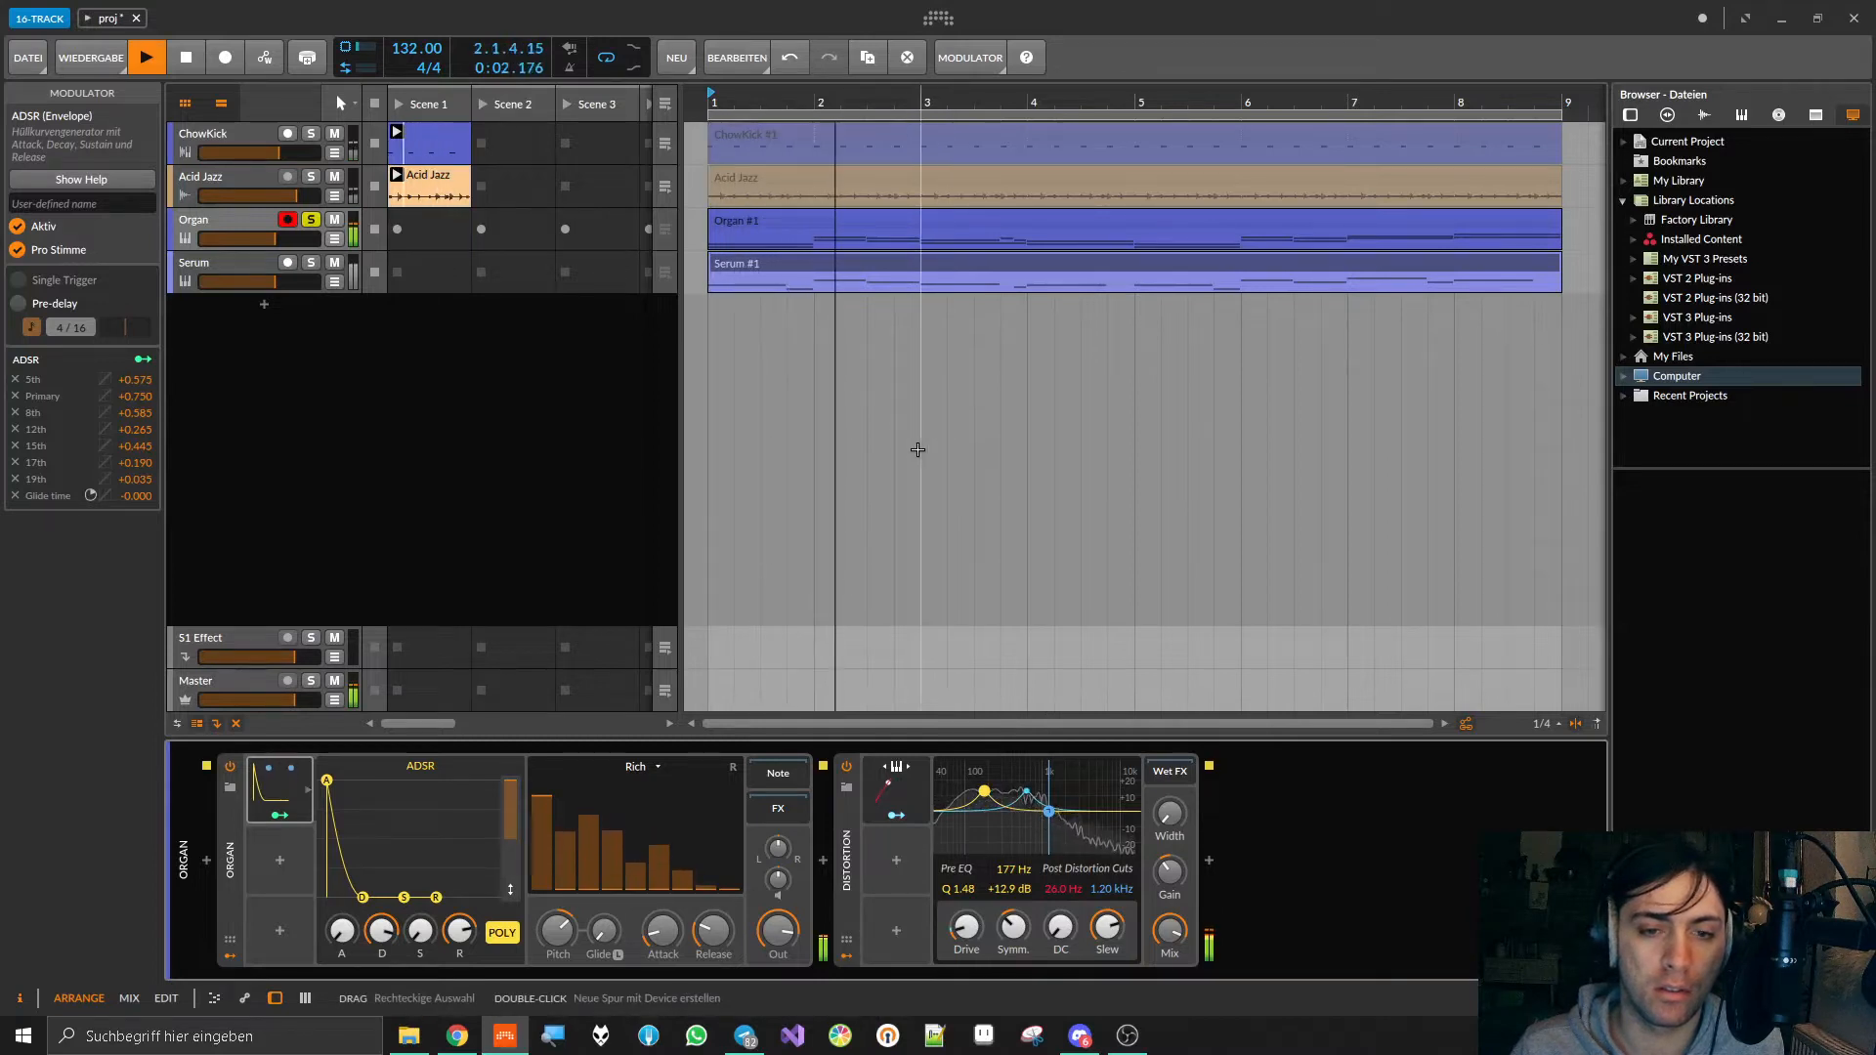
pyautogui.moveTo(381, 929); pyautogui.dragTo(381, 955)
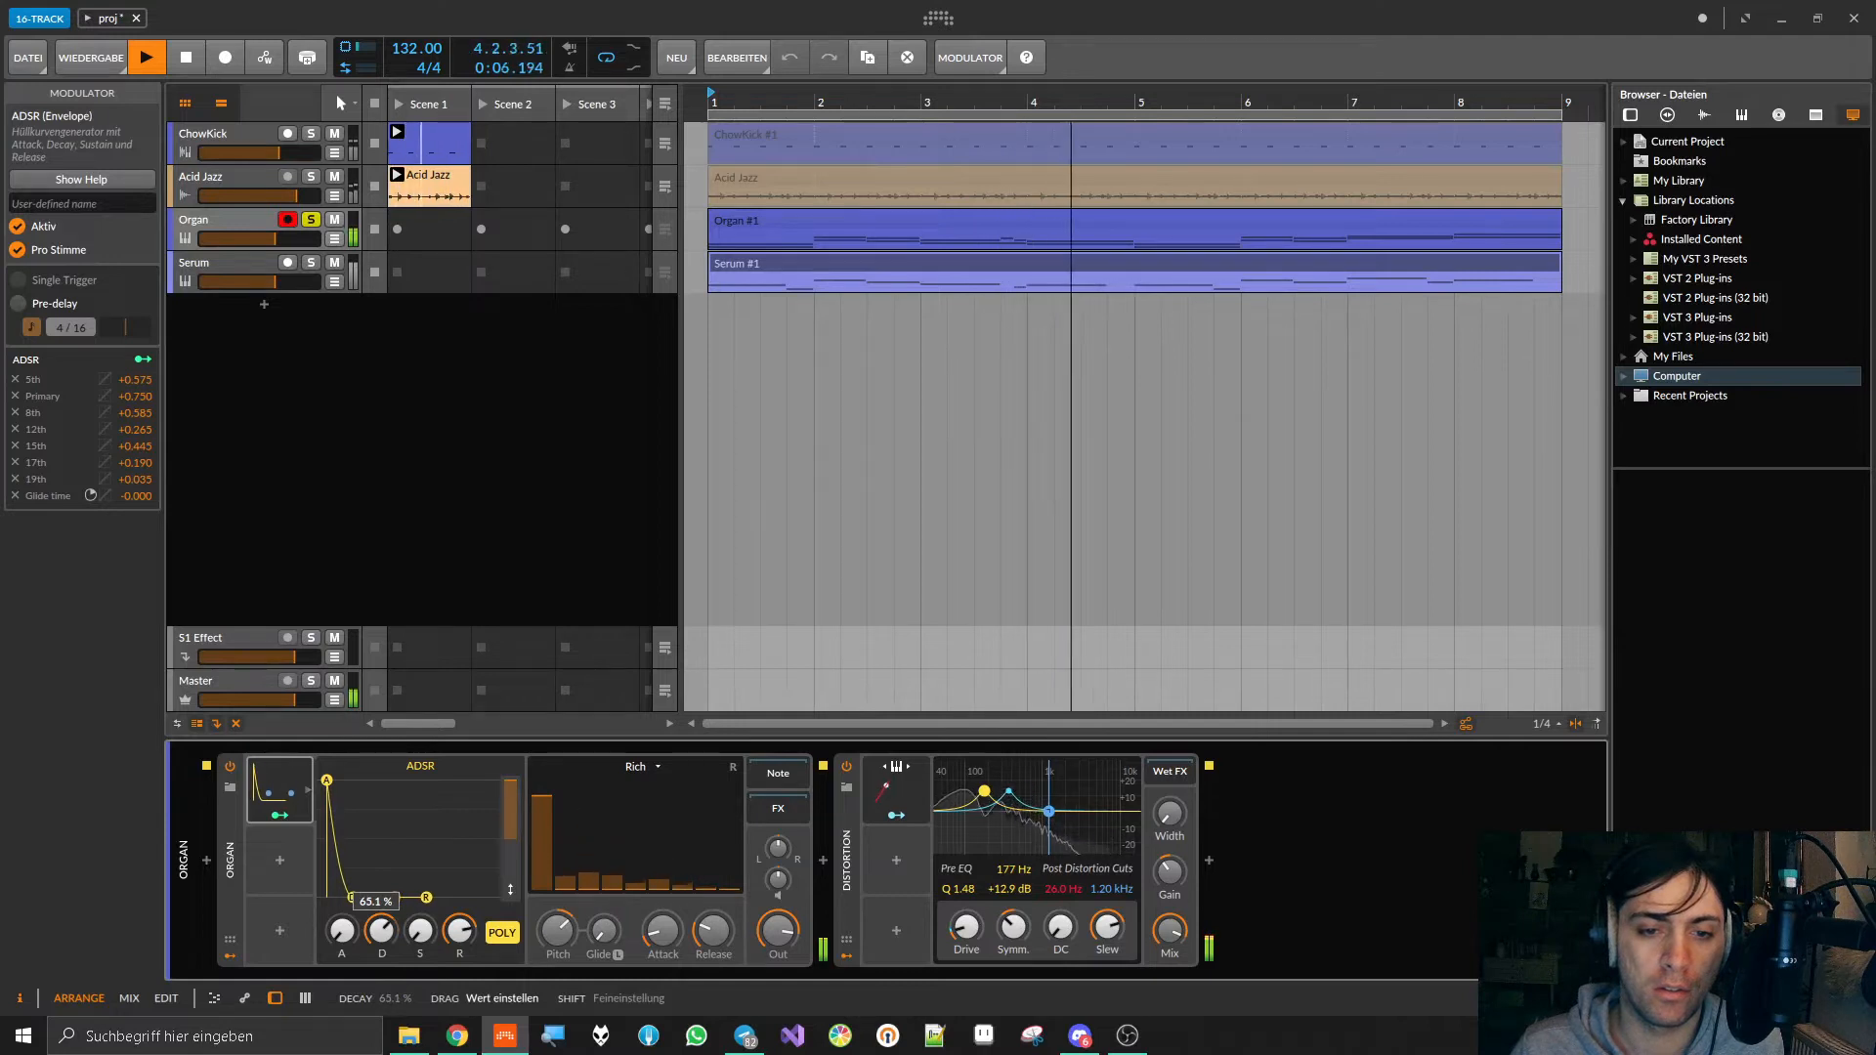
pyautogui.press('space')
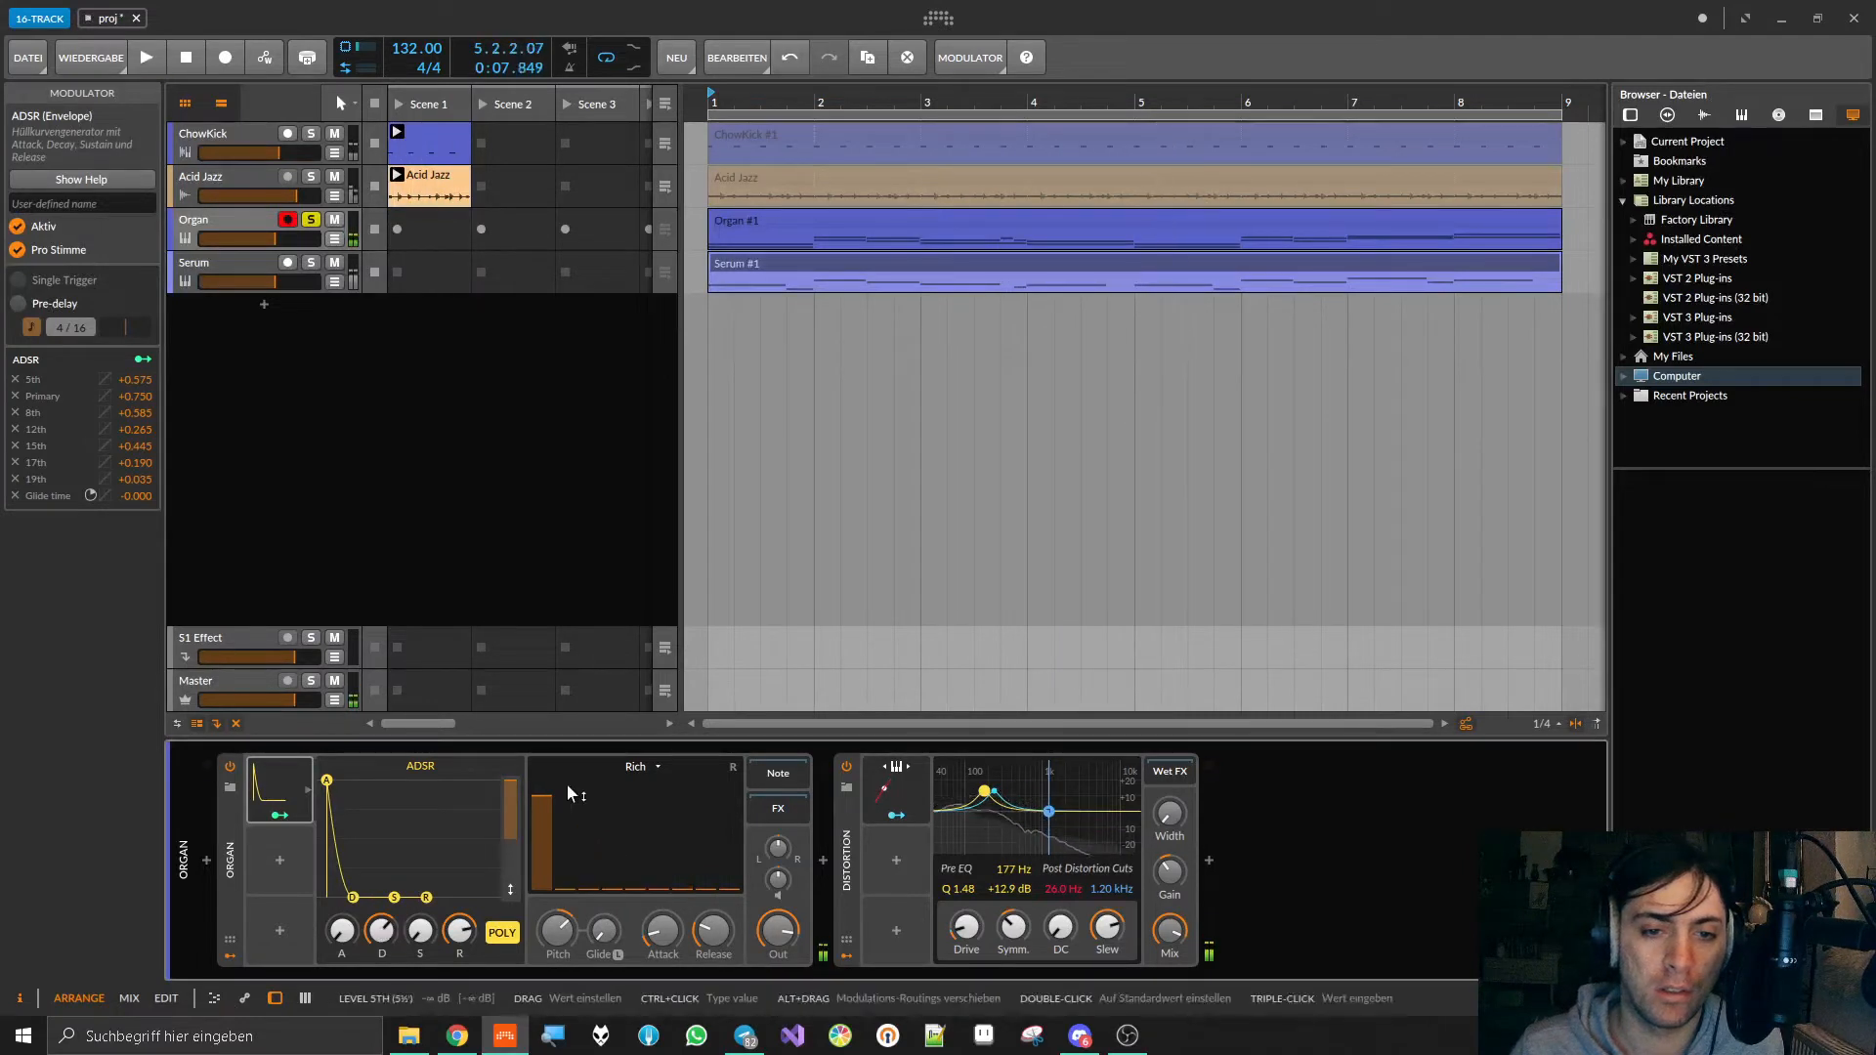
# Step: Redraw the ADSR modulation amounts on the Organ drawbars during playback, including Sub +0.885, 15th +0.620 and 22nd +0.380
pyautogui.click(277, 816)
pyautogui.moveTo(537, 884)
pyautogui.mouseDown()
pyautogui.moveTo(536, 836)
pyautogui.moveTo(543, 865)
pyautogui.mouseUp()
pyautogui.press('space')
pyautogui.moveTo(730, 867); pyautogui.dragTo(607, 819)
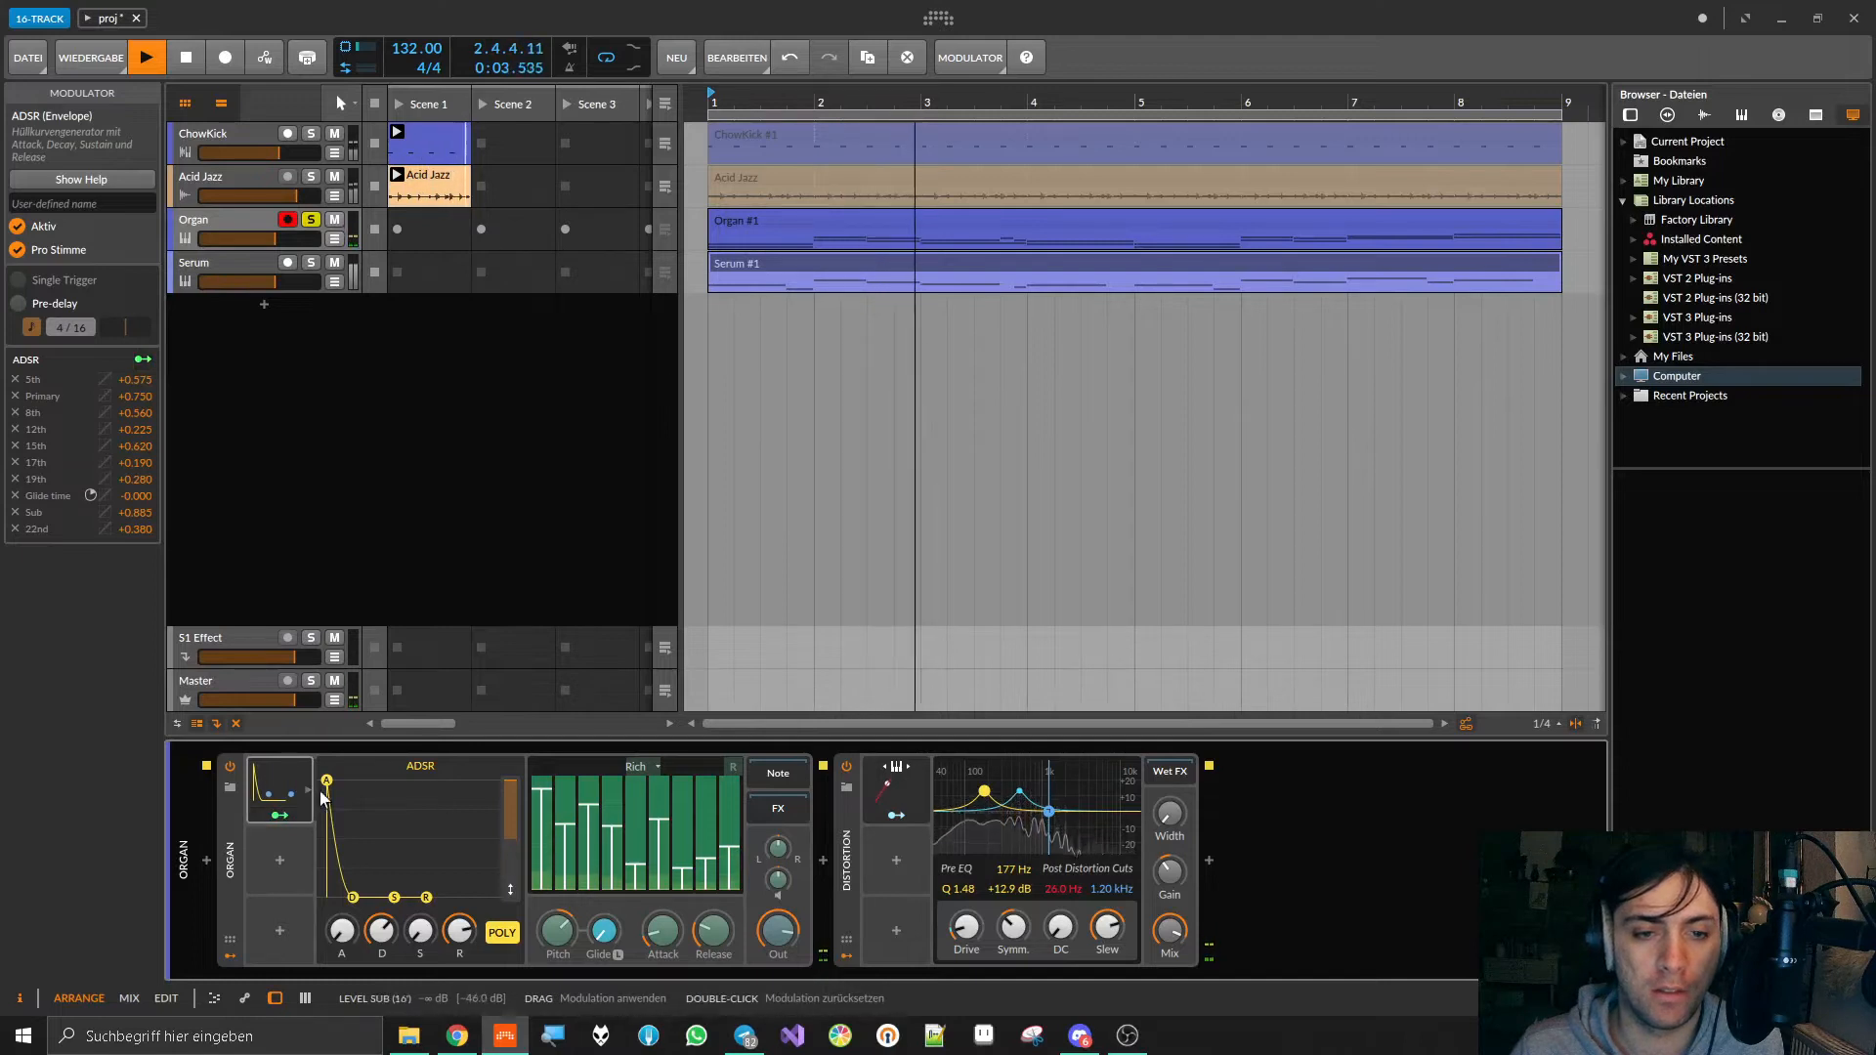
pyautogui.click(277, 776)
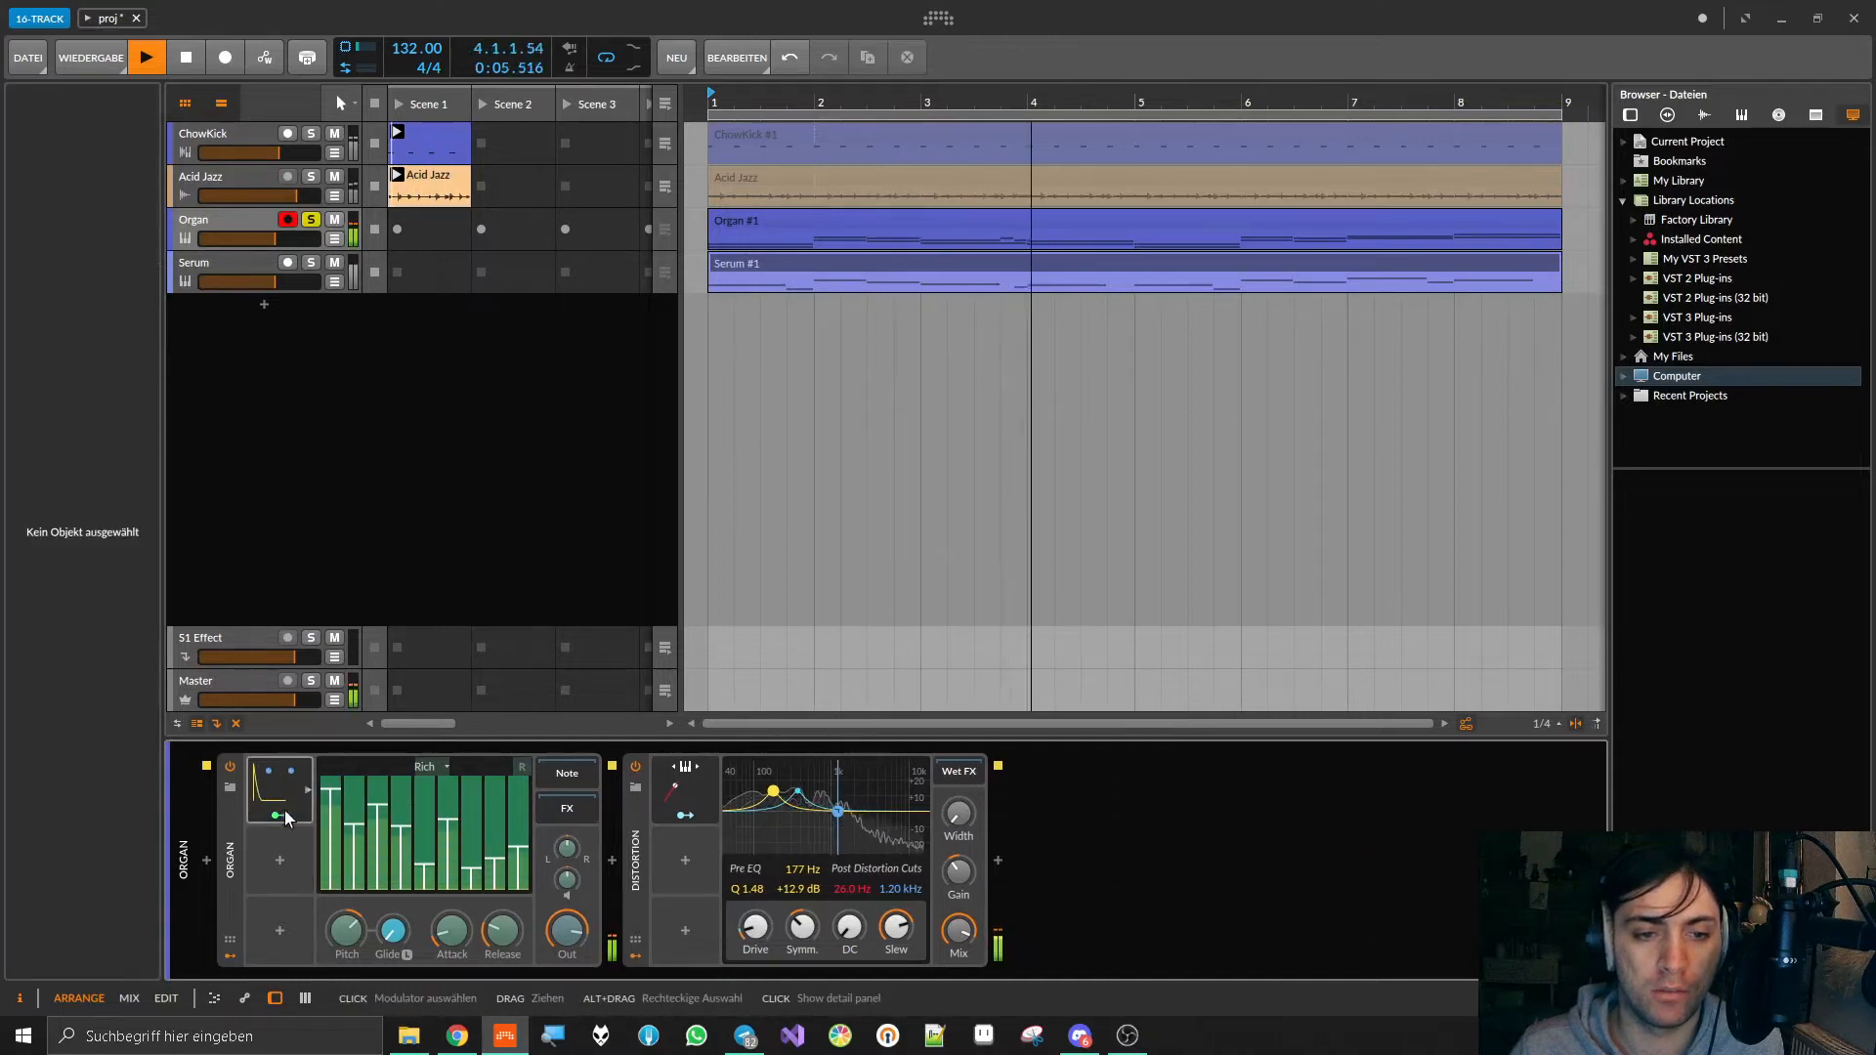
pyautogui.press('space')
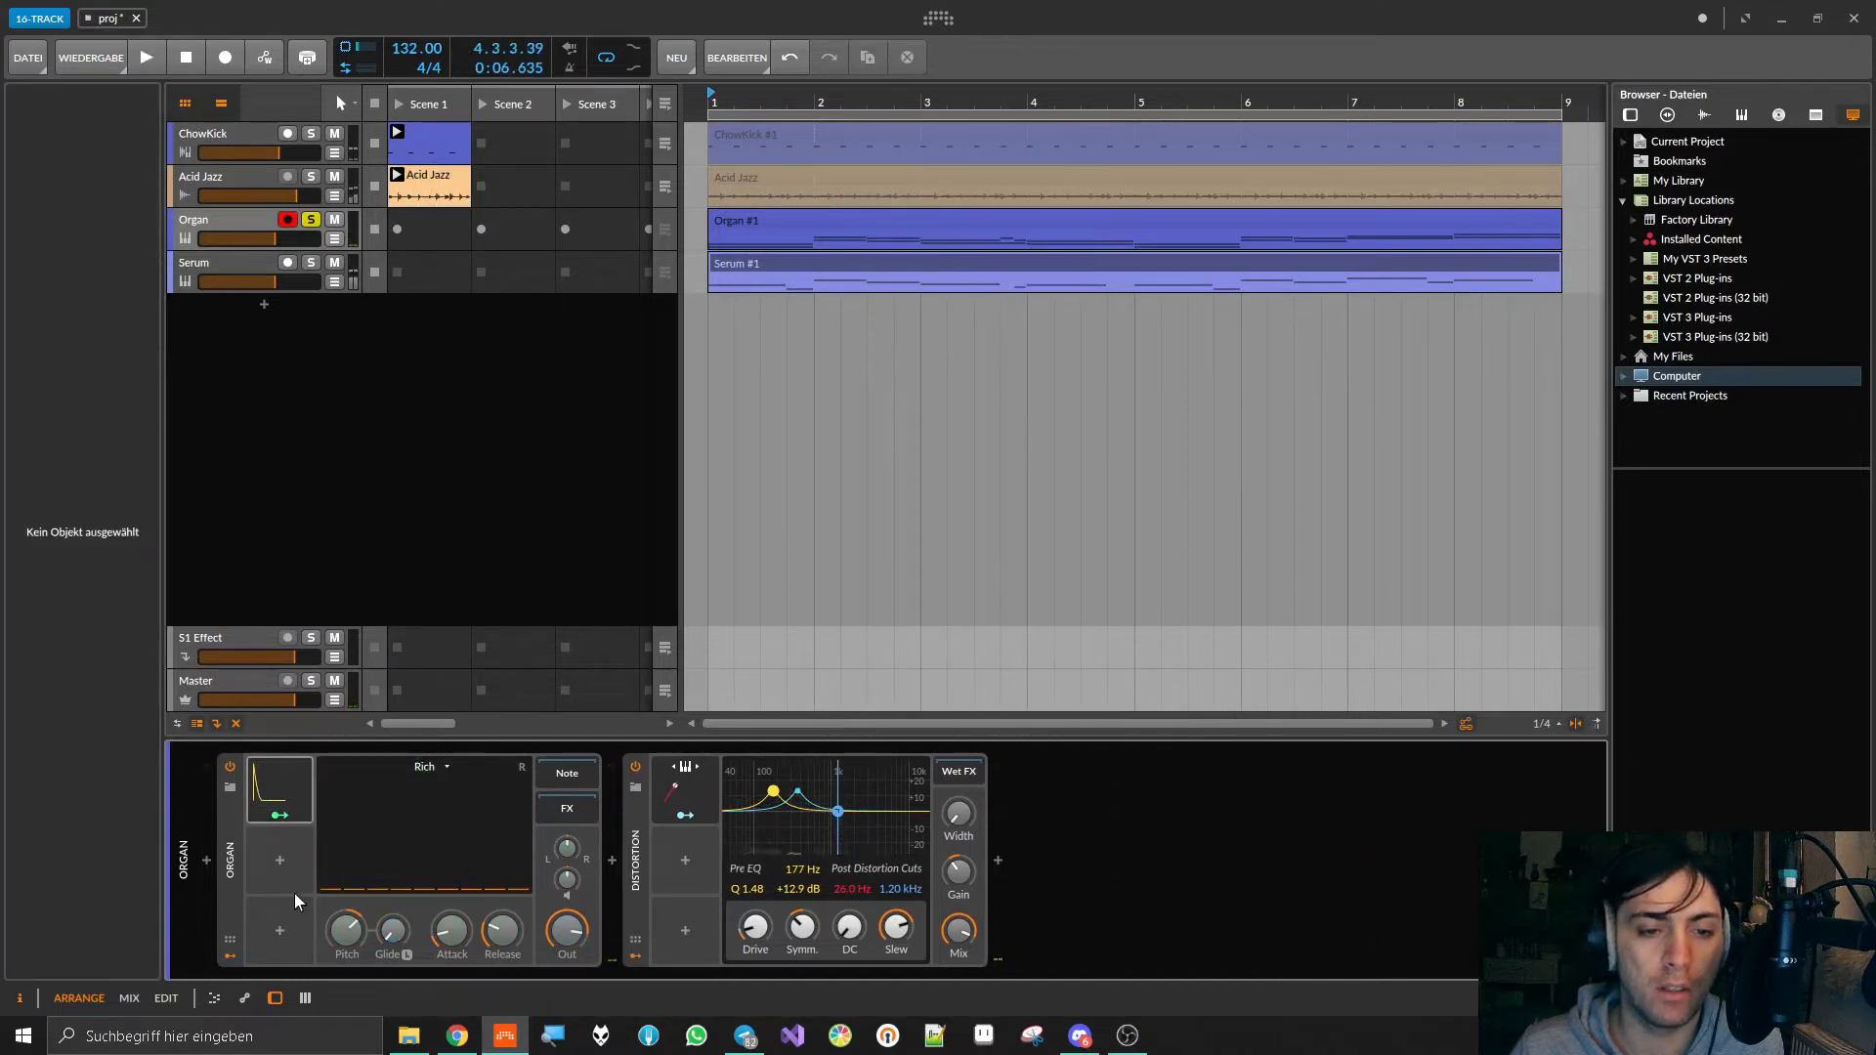
# Step: Reopen the Organ's ADSR detail view and briefly show its modulation mappings on the drawbars
pyautogui.click(288, 790)
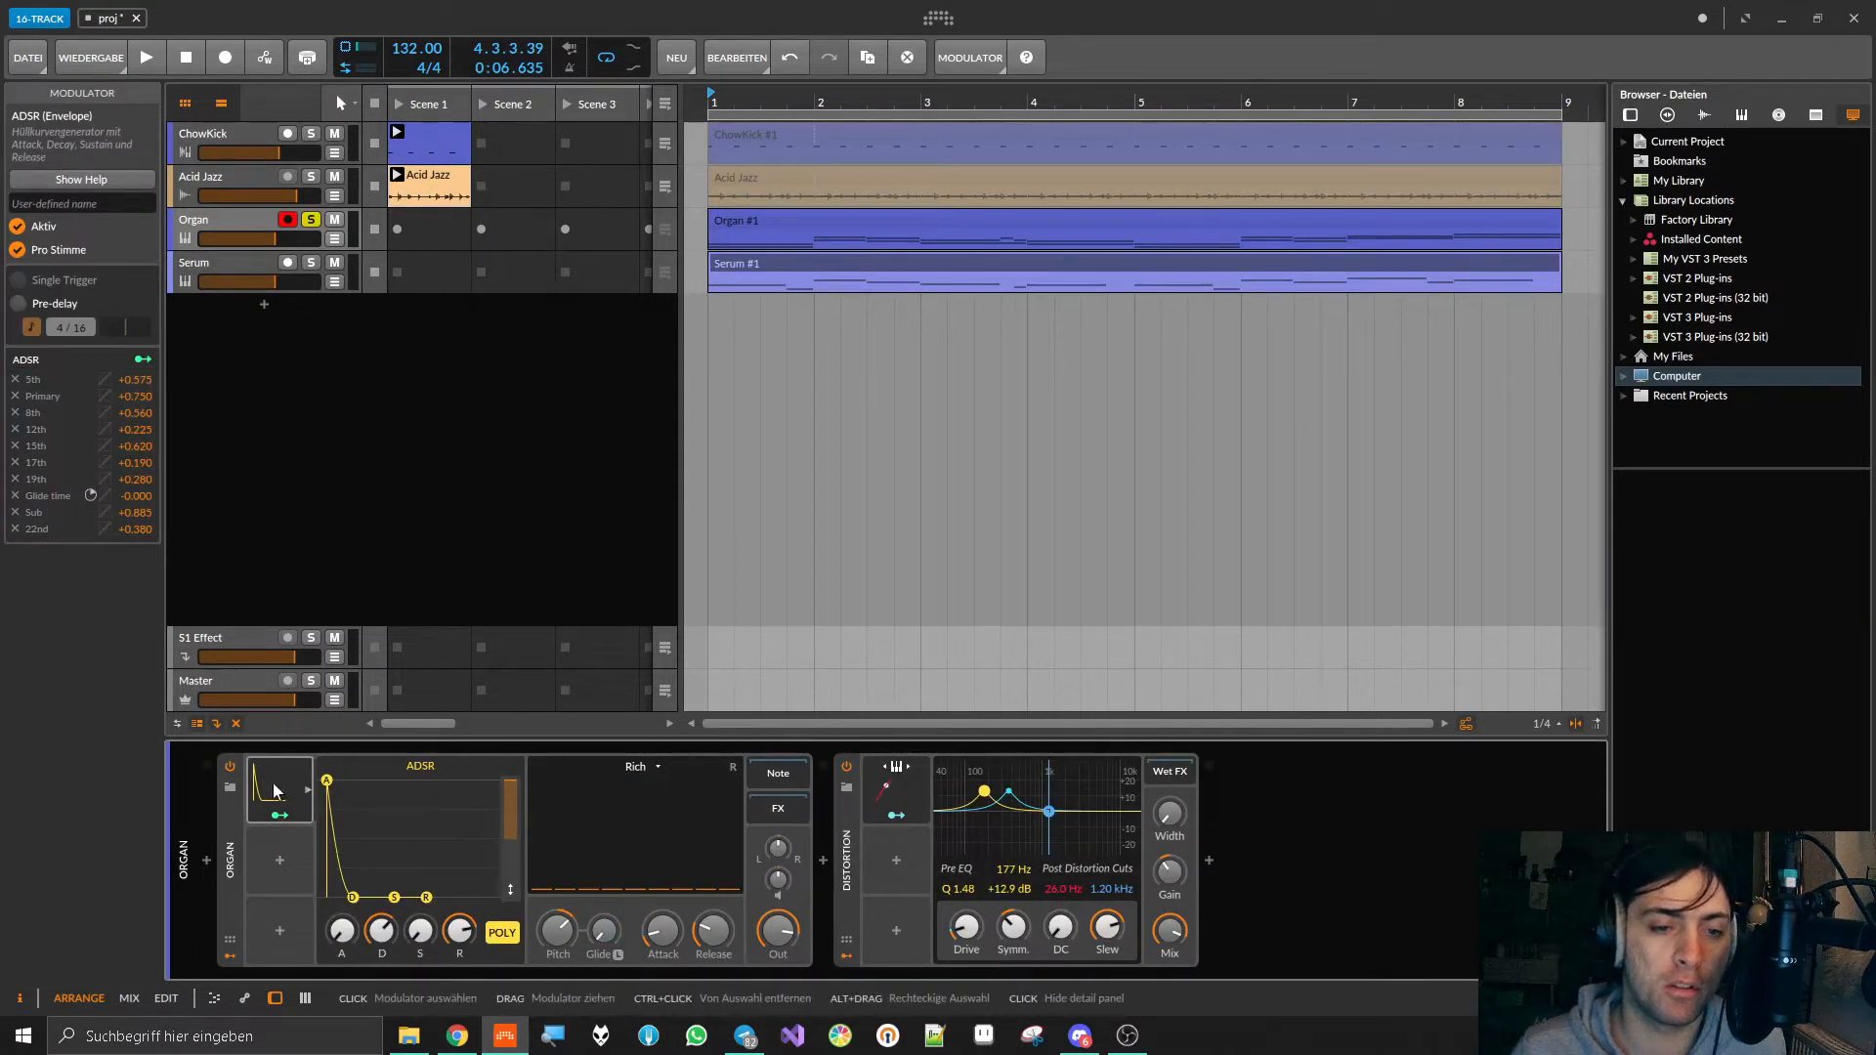
pyautogui.click(278, 817)
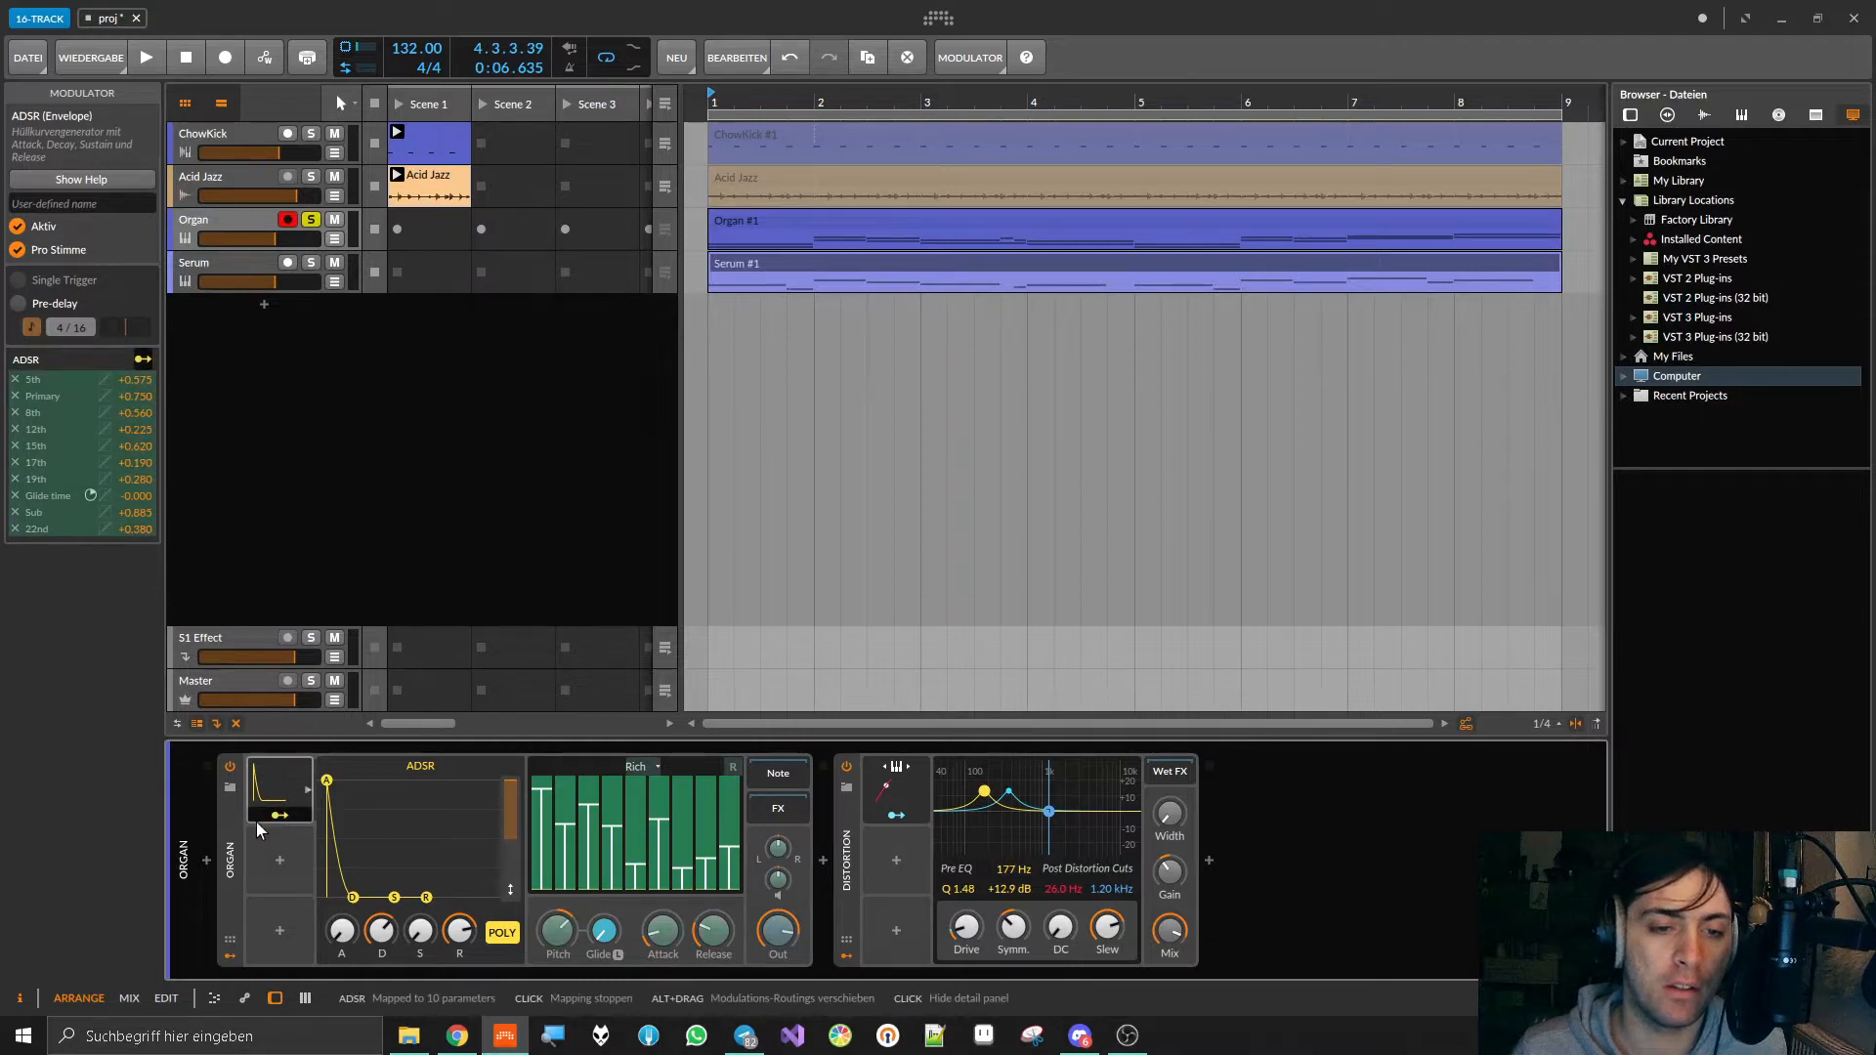
pyautogui.click(281, 816)
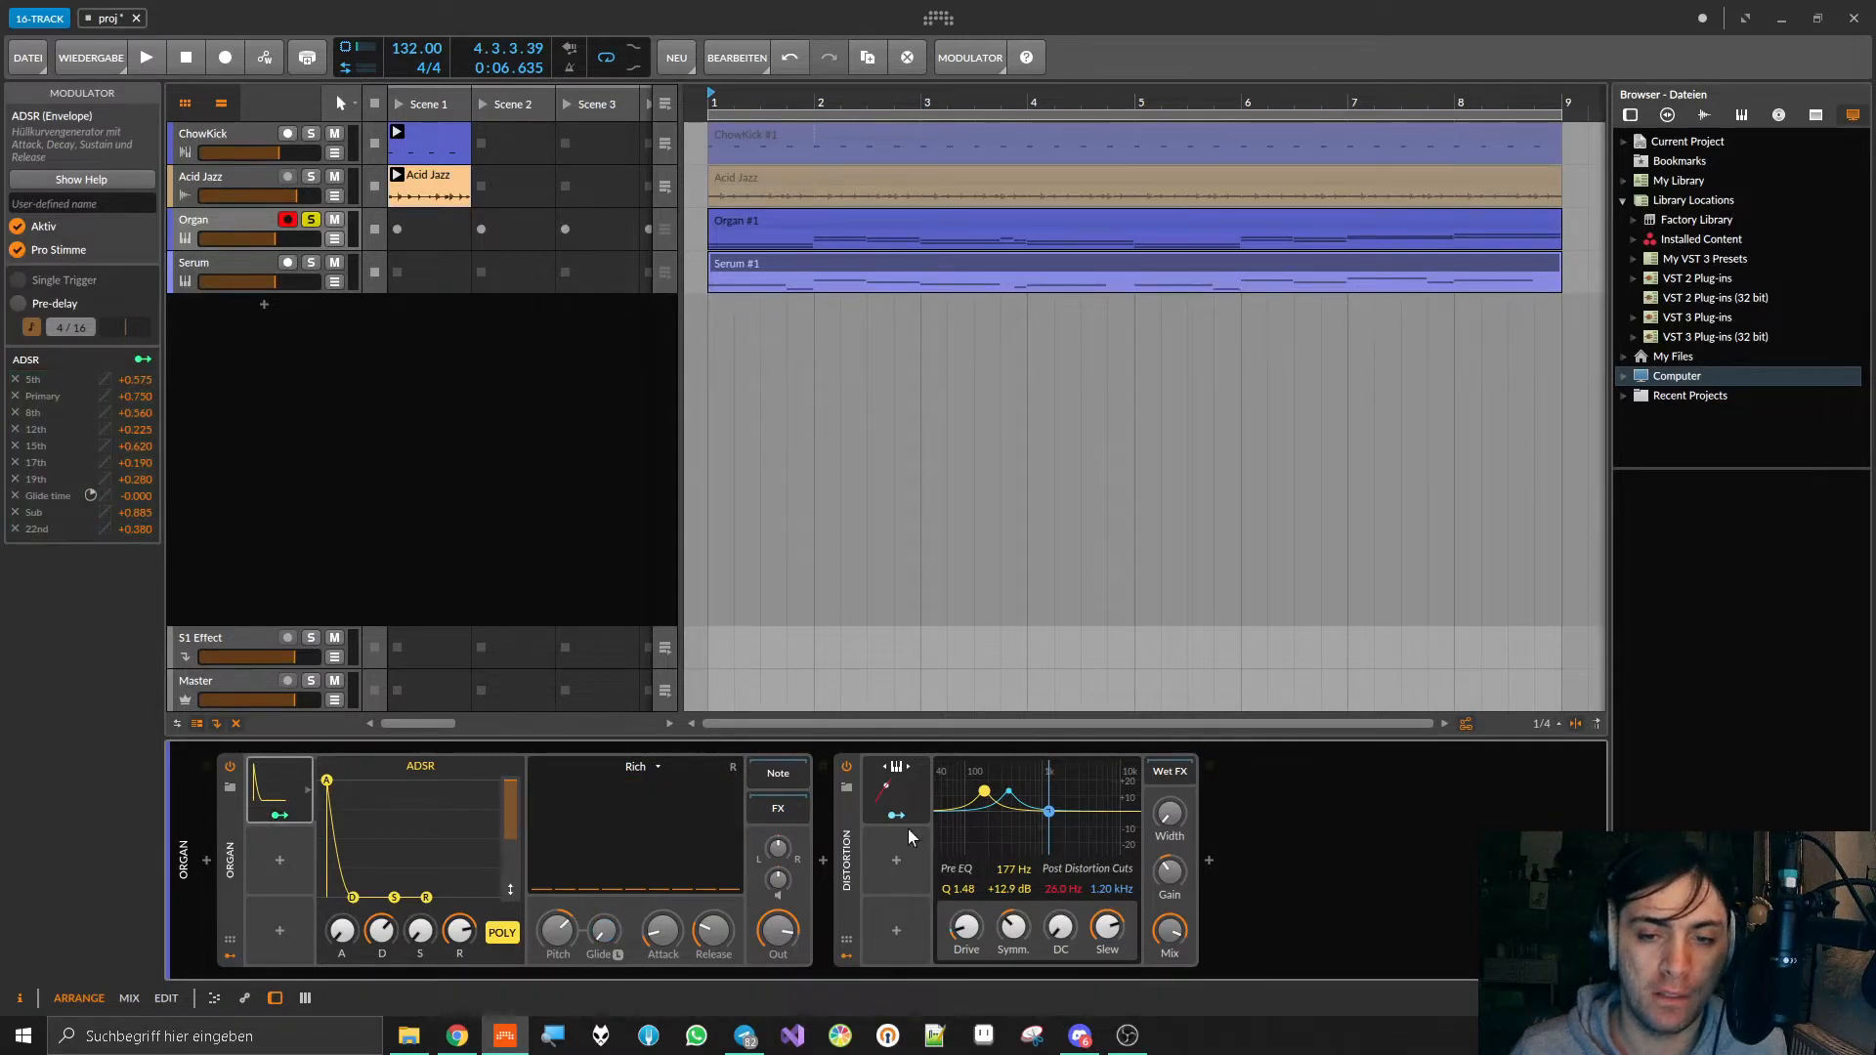
# Step: Open the Distortion device's Keytrack modulator and adjust Drive to about +6.5 dB during playback
pyautogui.click(846, 853)
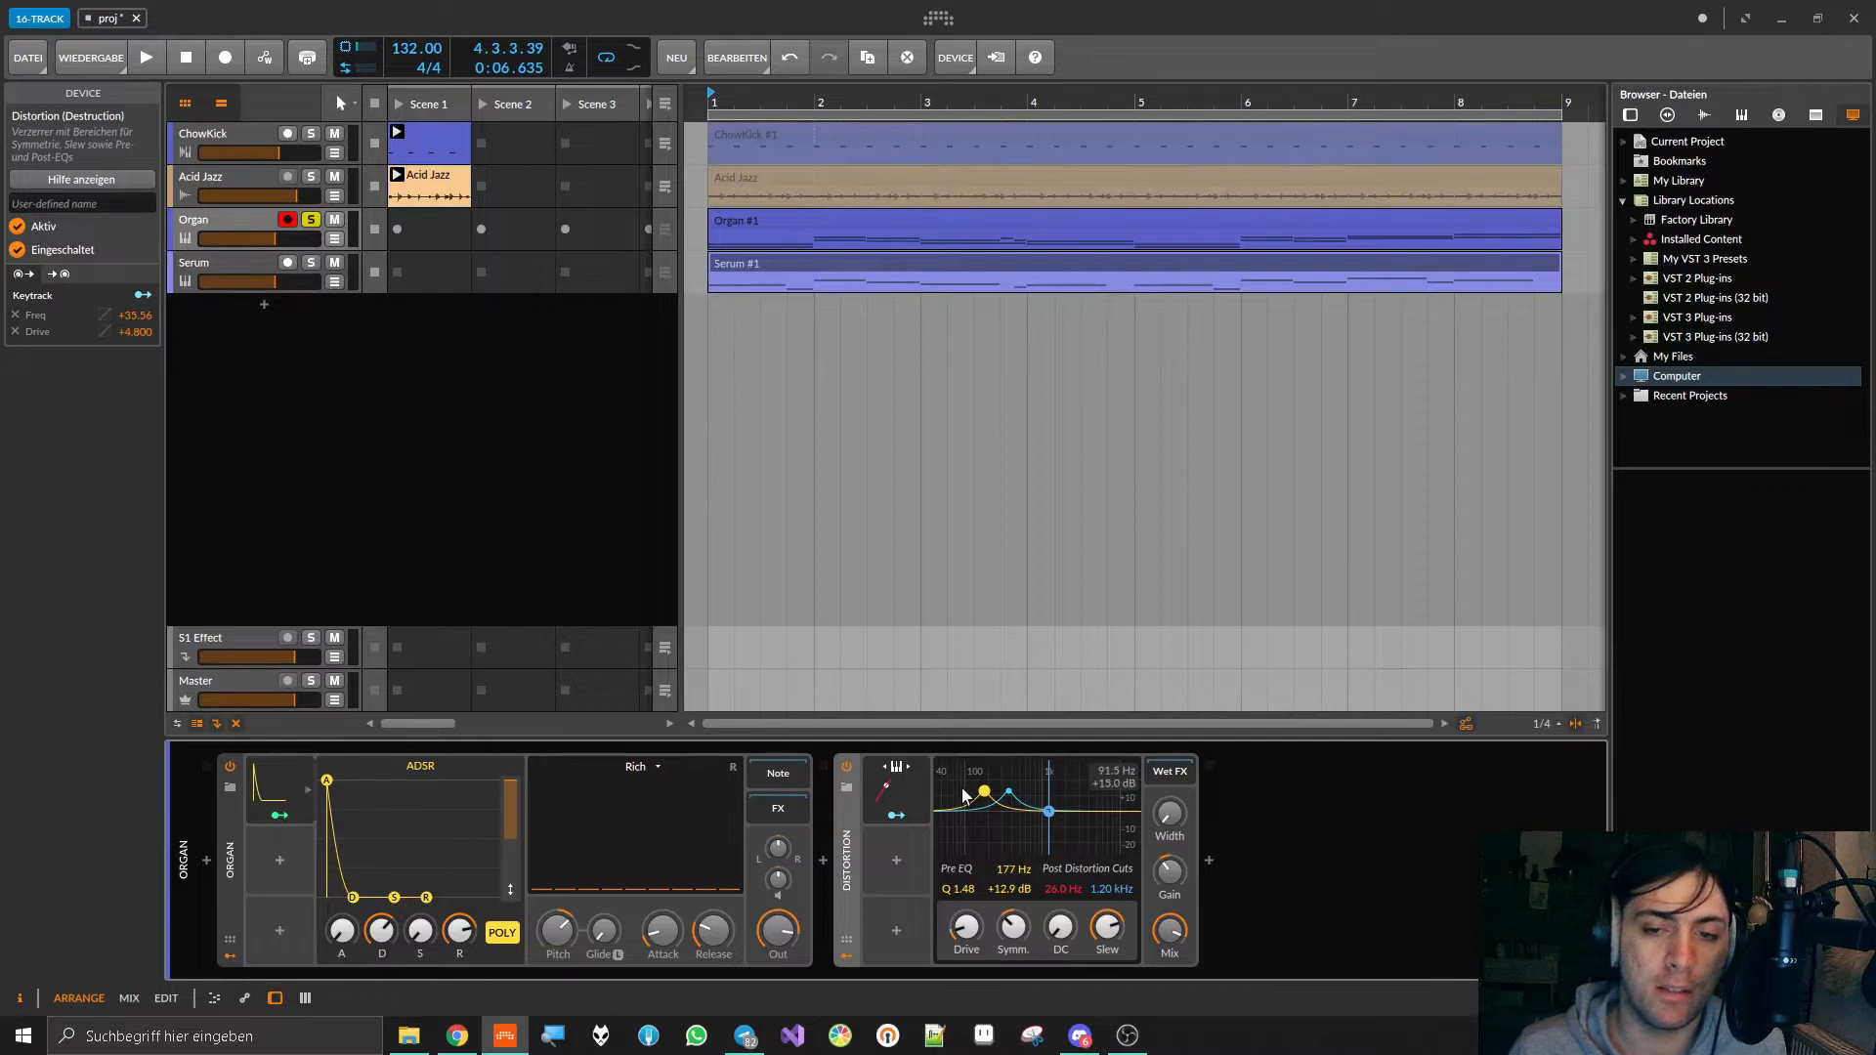
pyautogui.click(889, 785)
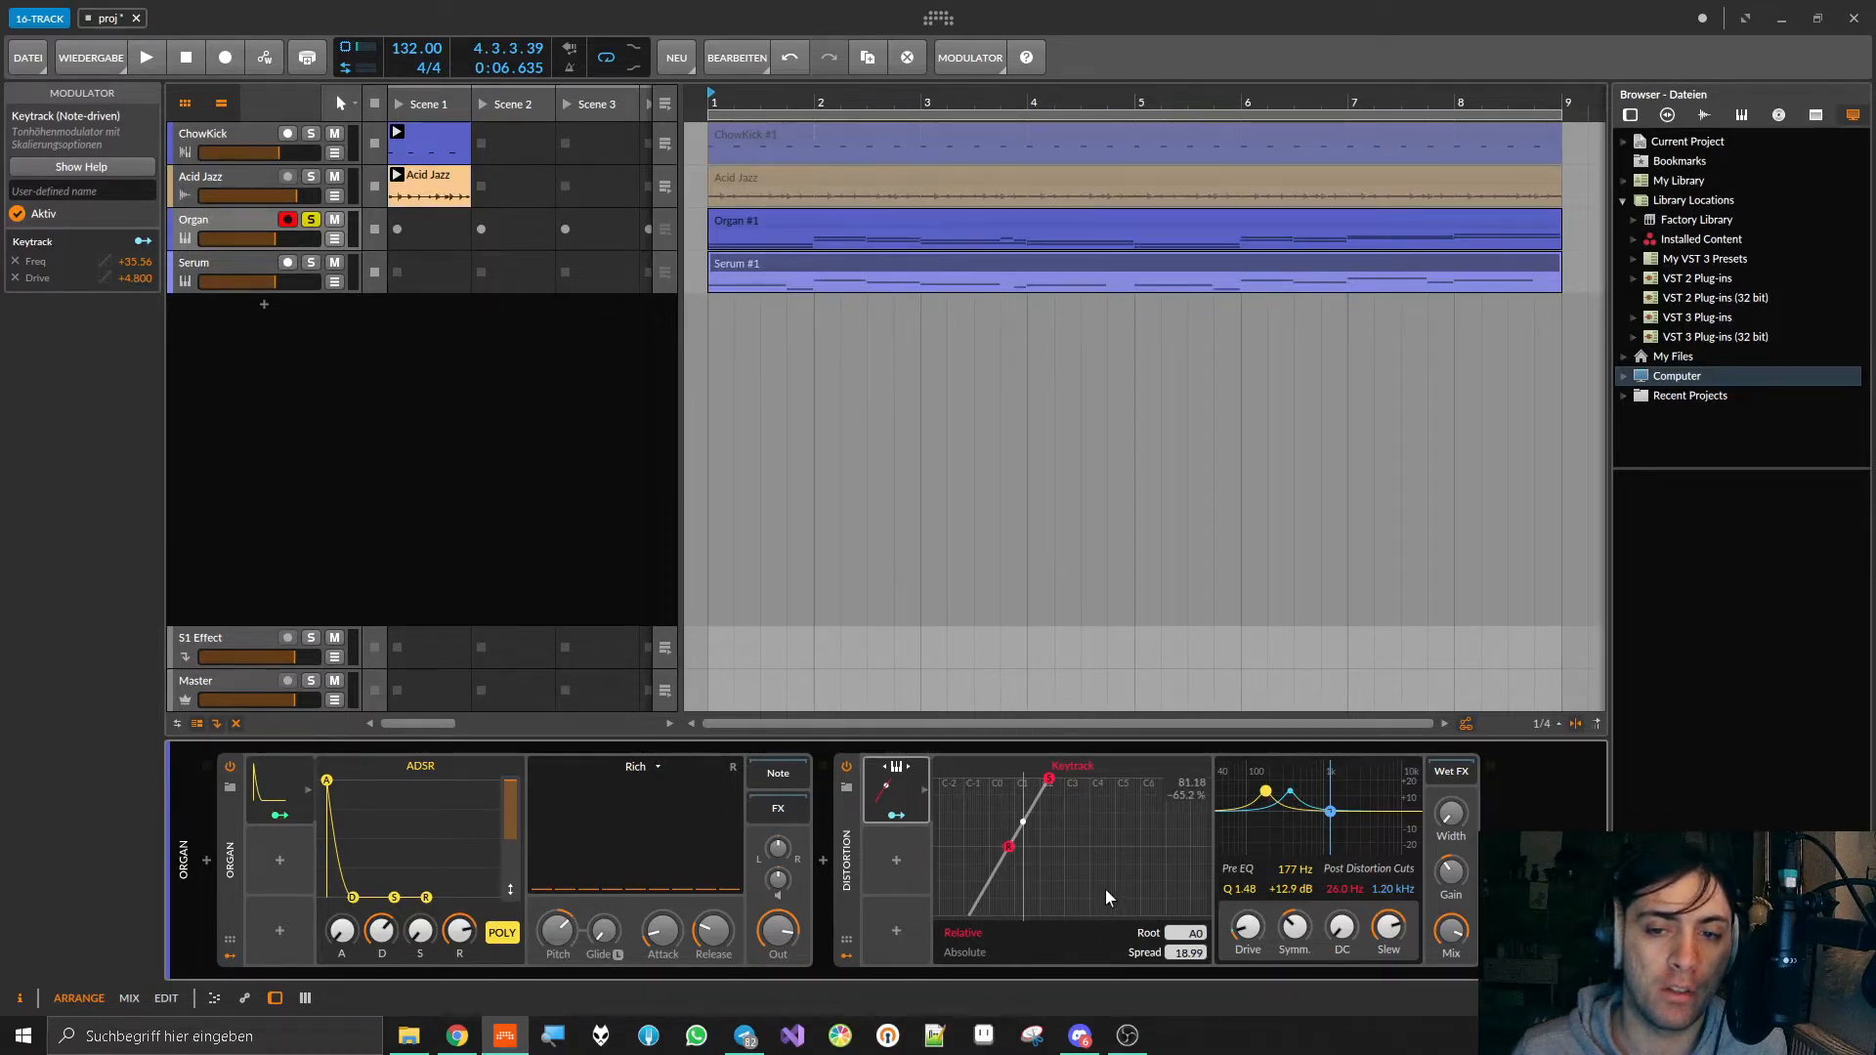
pyautogui.press('space')
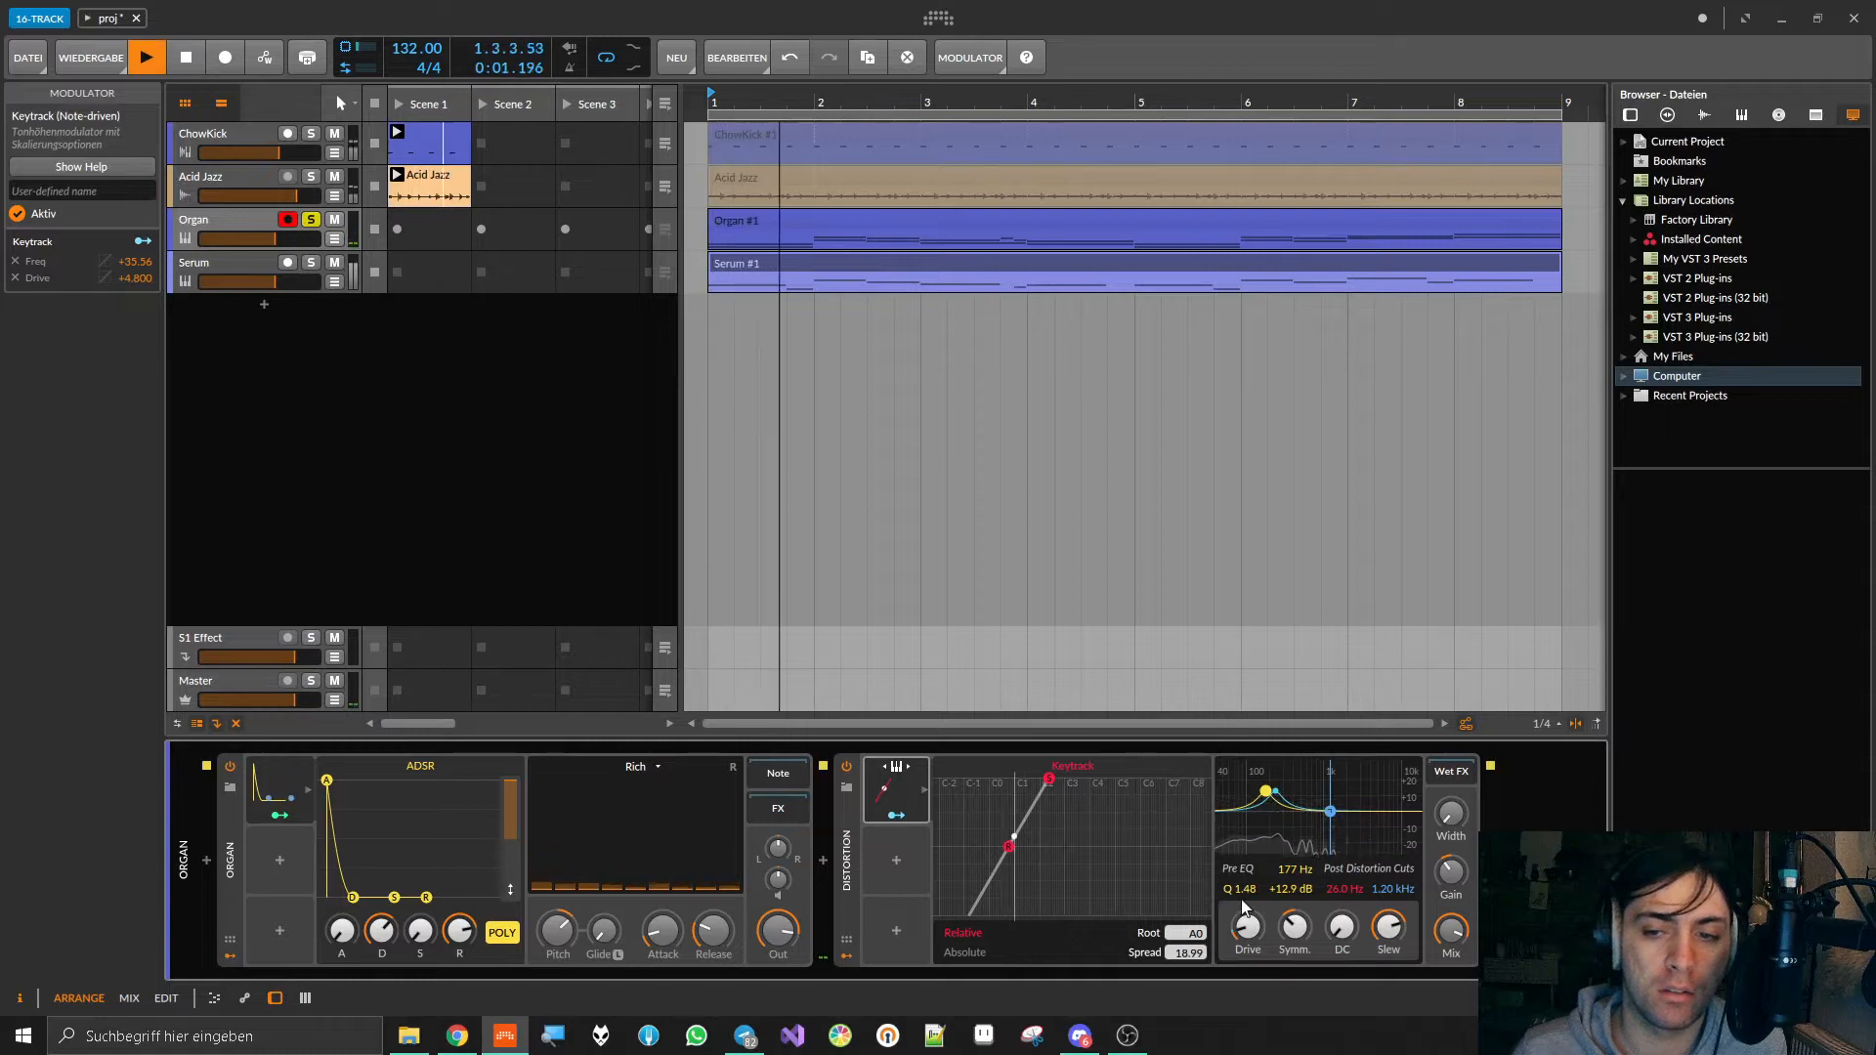
pyautogui.moveTo(1247, 926); pyautogui.dragTo(1247, 884)
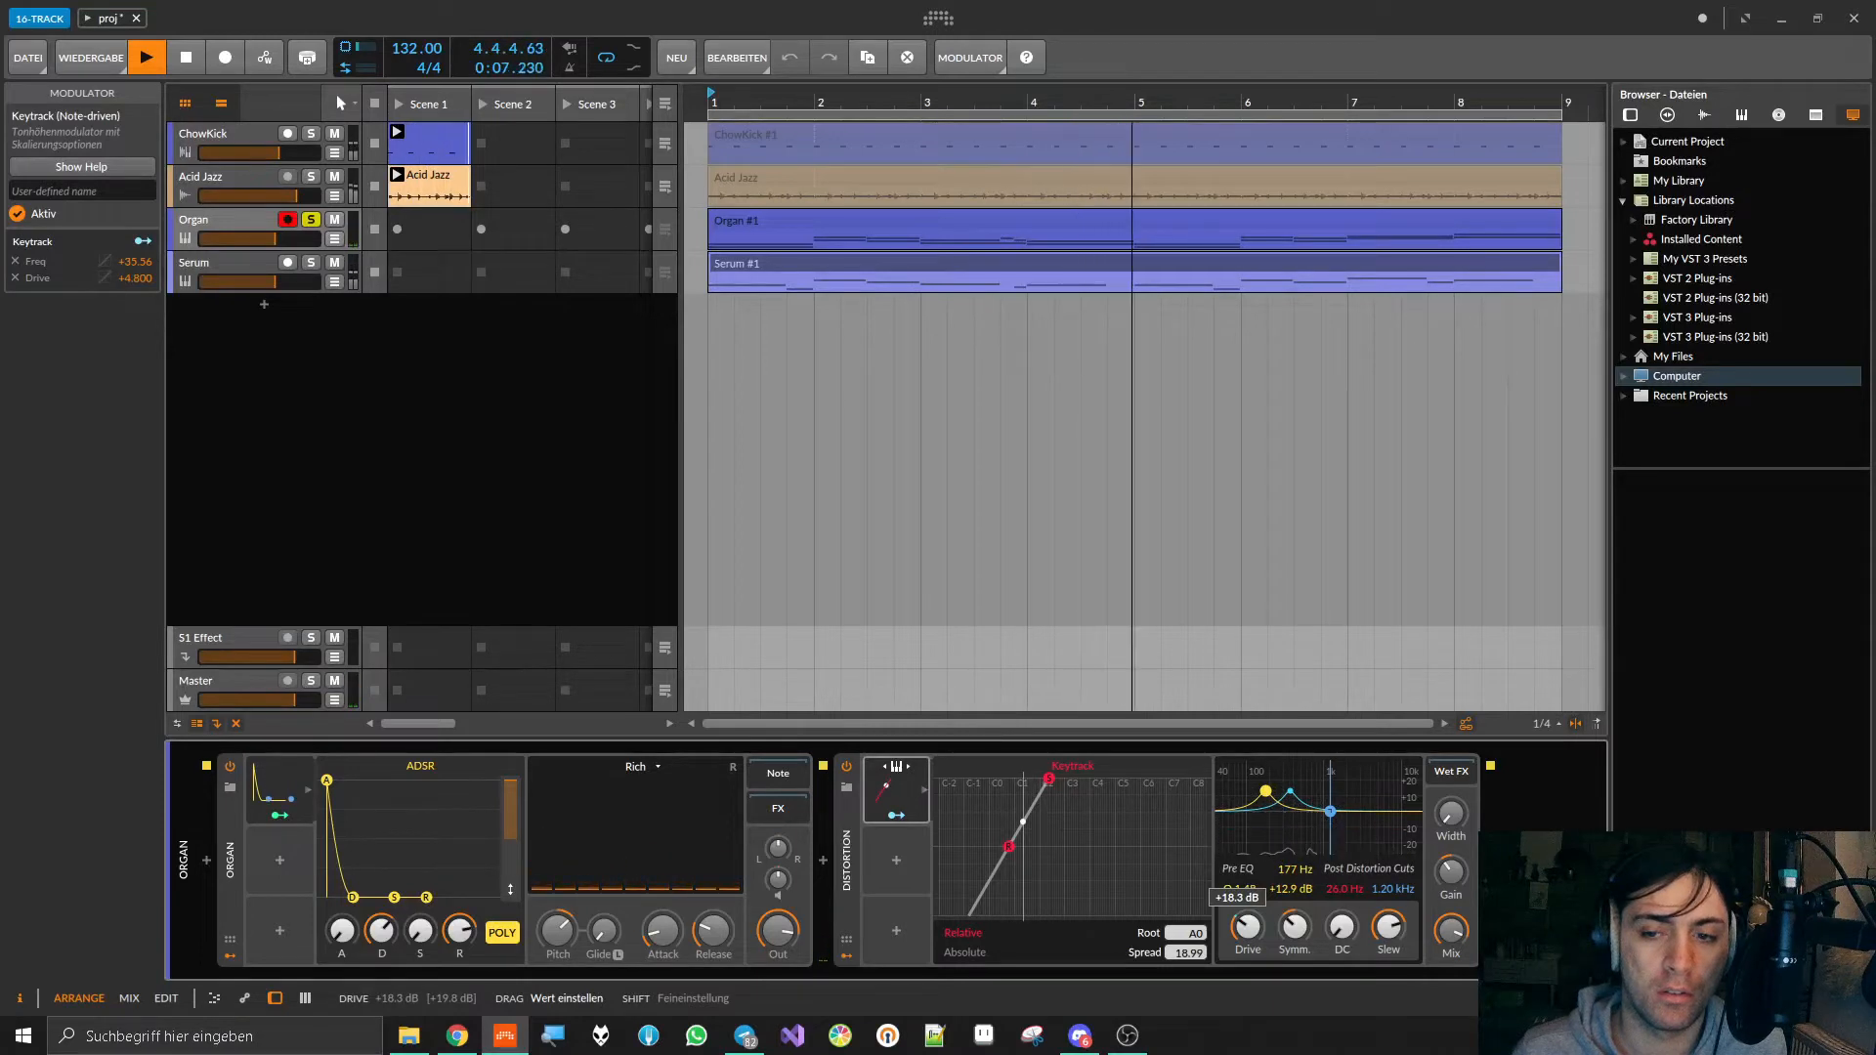
pyautogui.moveTo(1247, 926); pyautogui.dragTo(1248, 969)
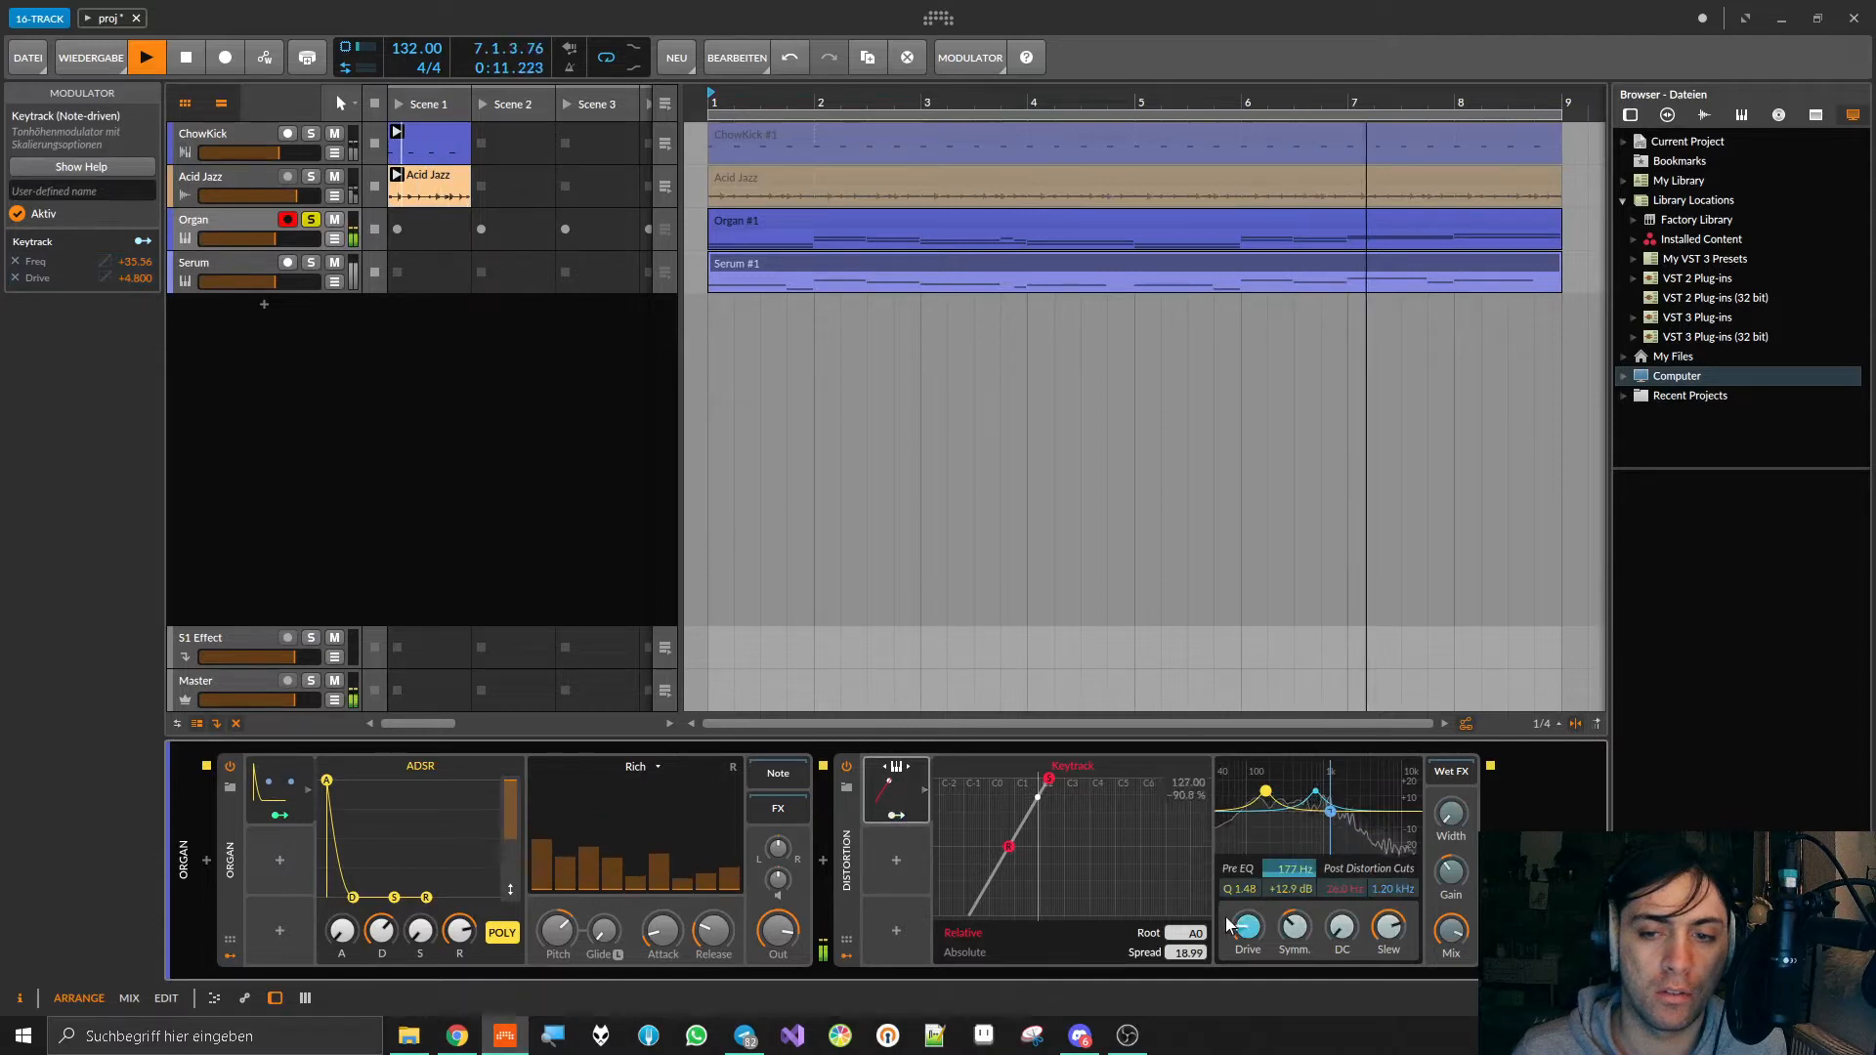
# Step: Set Keytrack's modulation of Distortion's Drive to +11.90 while listening, and stop playback
pyautogui.moveTo(1228, 925); pyautogui.dragTo(1229, 895)
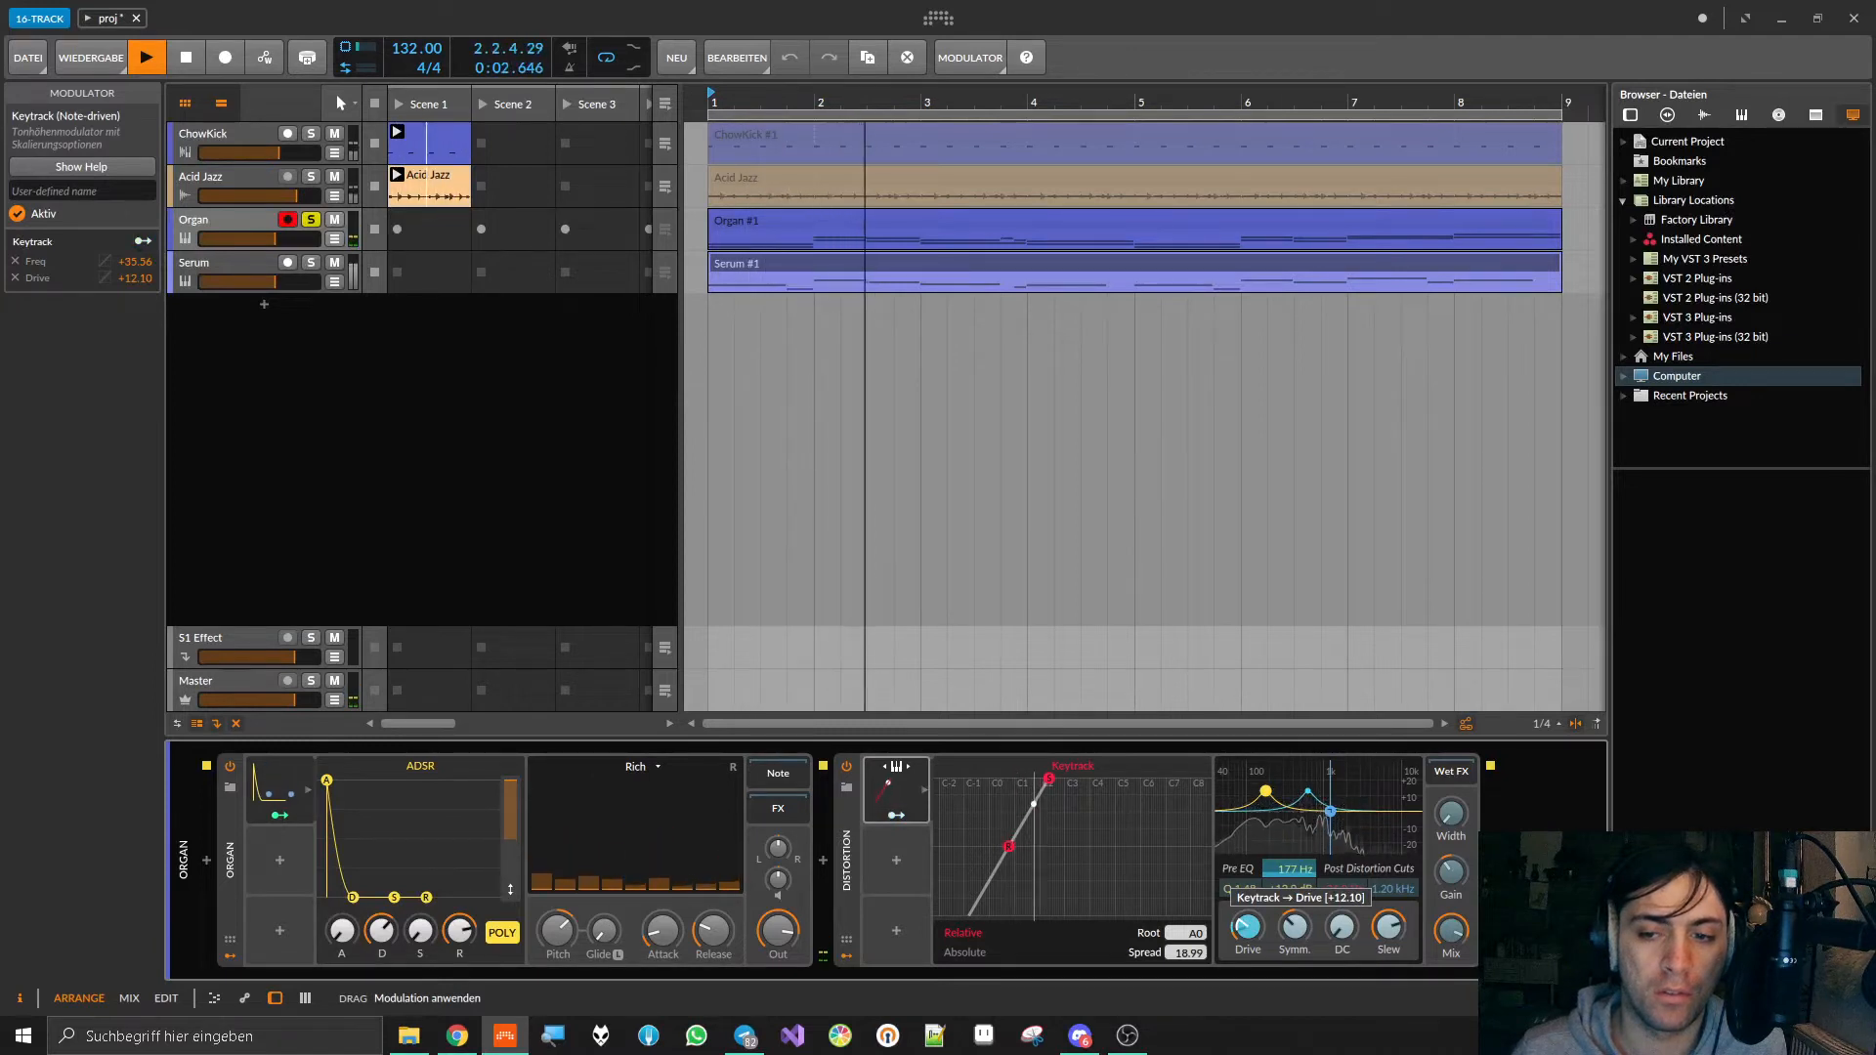
pyautogui.moveTo(1247, 926); pyautogui.dragTo(1248, 925)
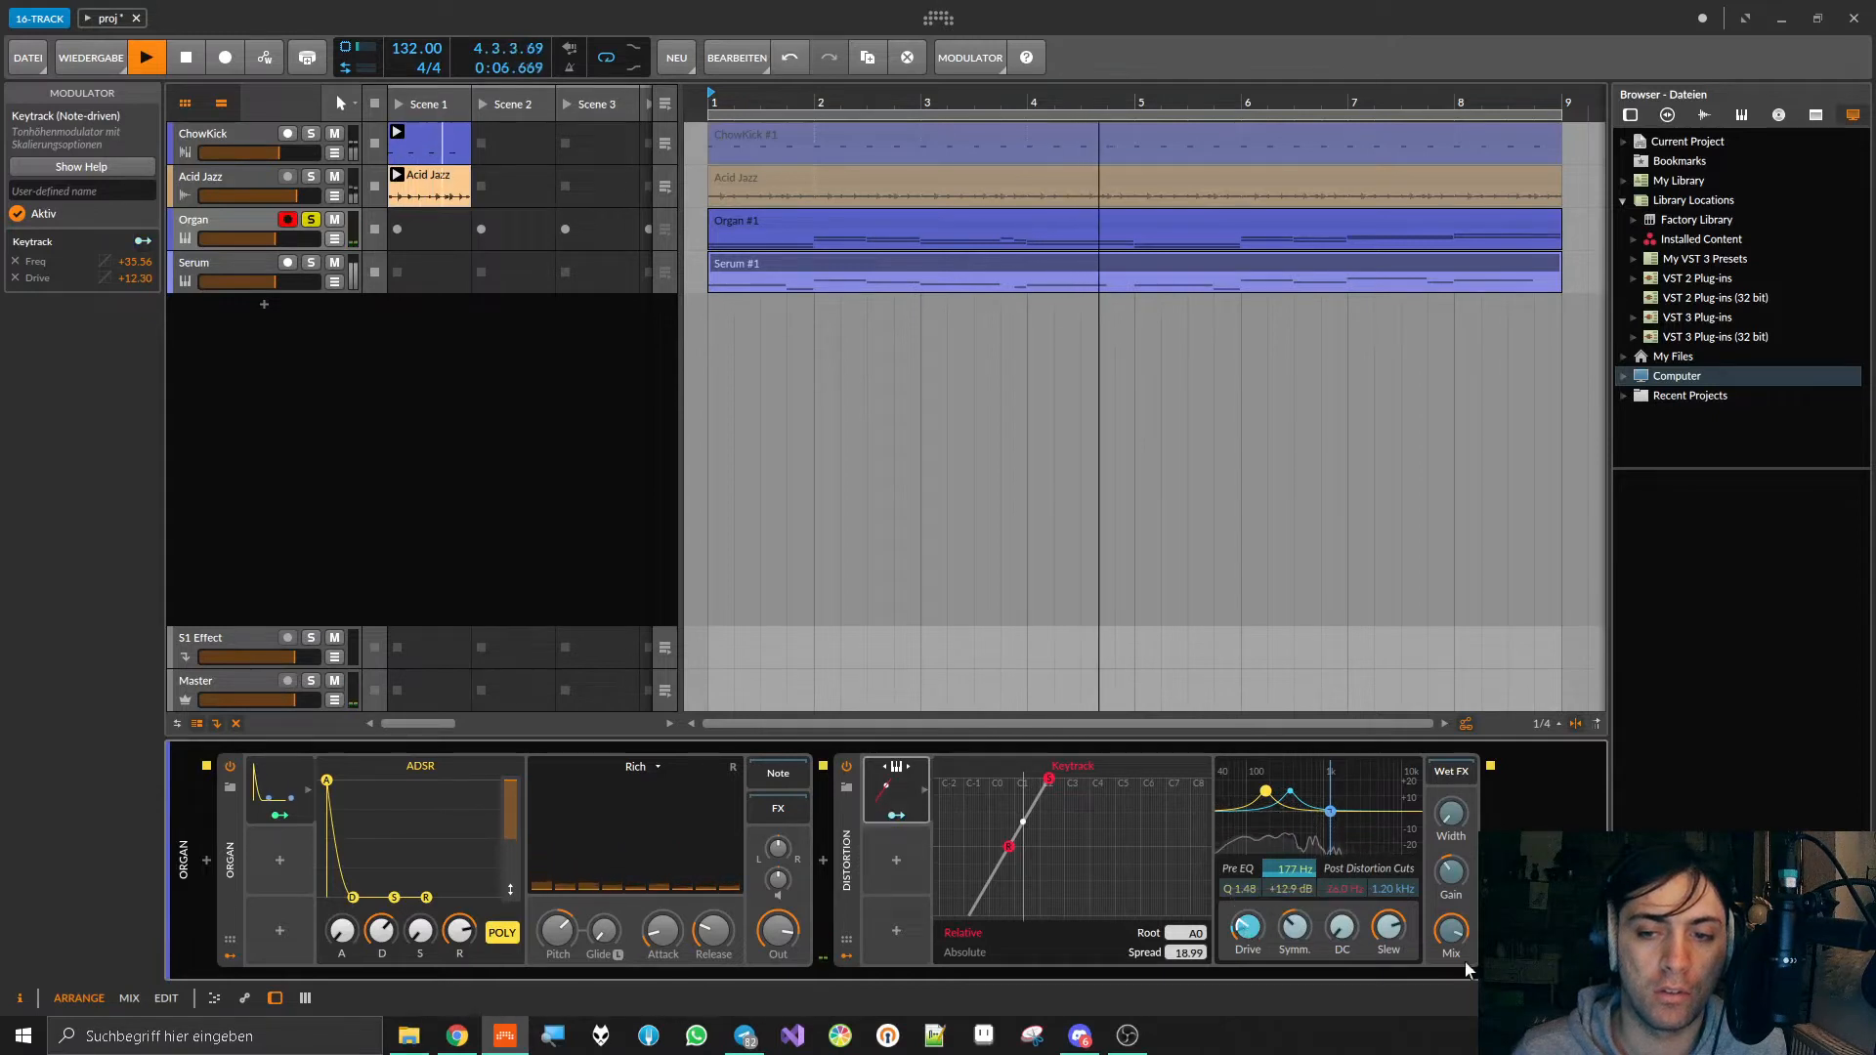
pyautogui.click(901, 813)
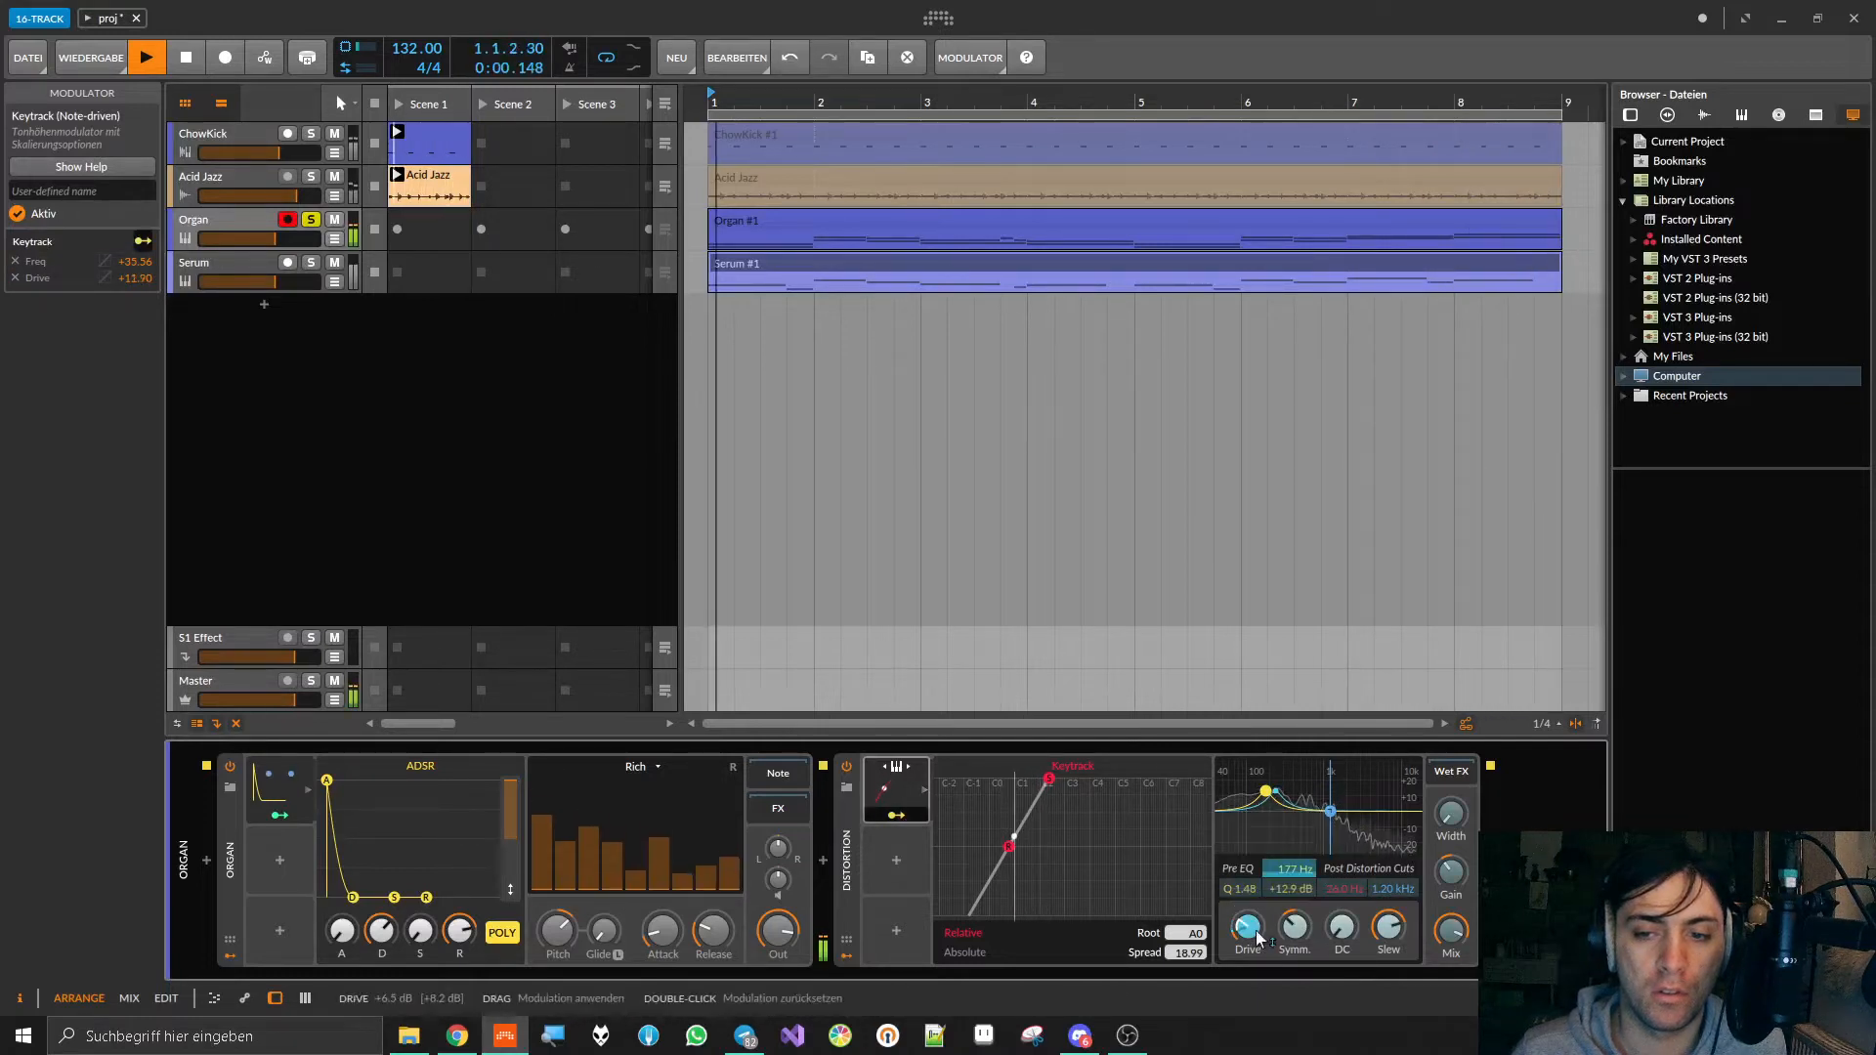
pyautogui.click(896, 815)
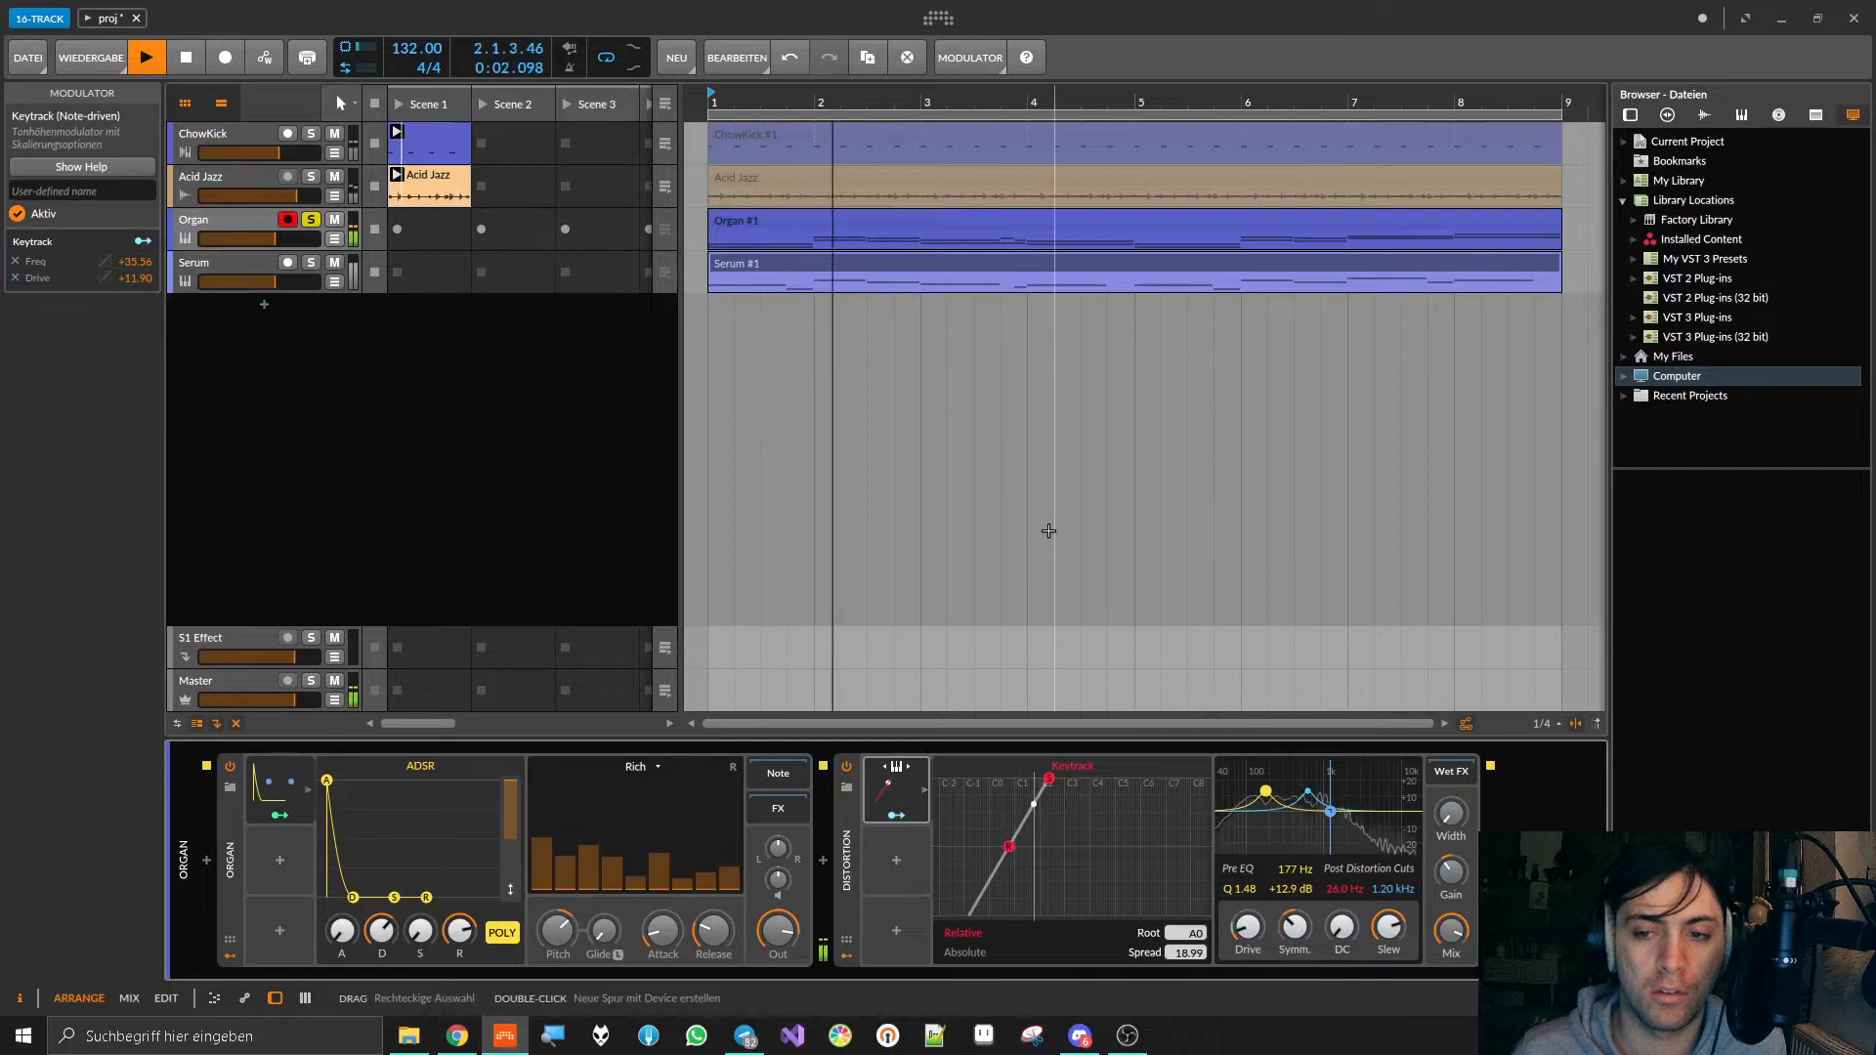
pyautogui.press('space')
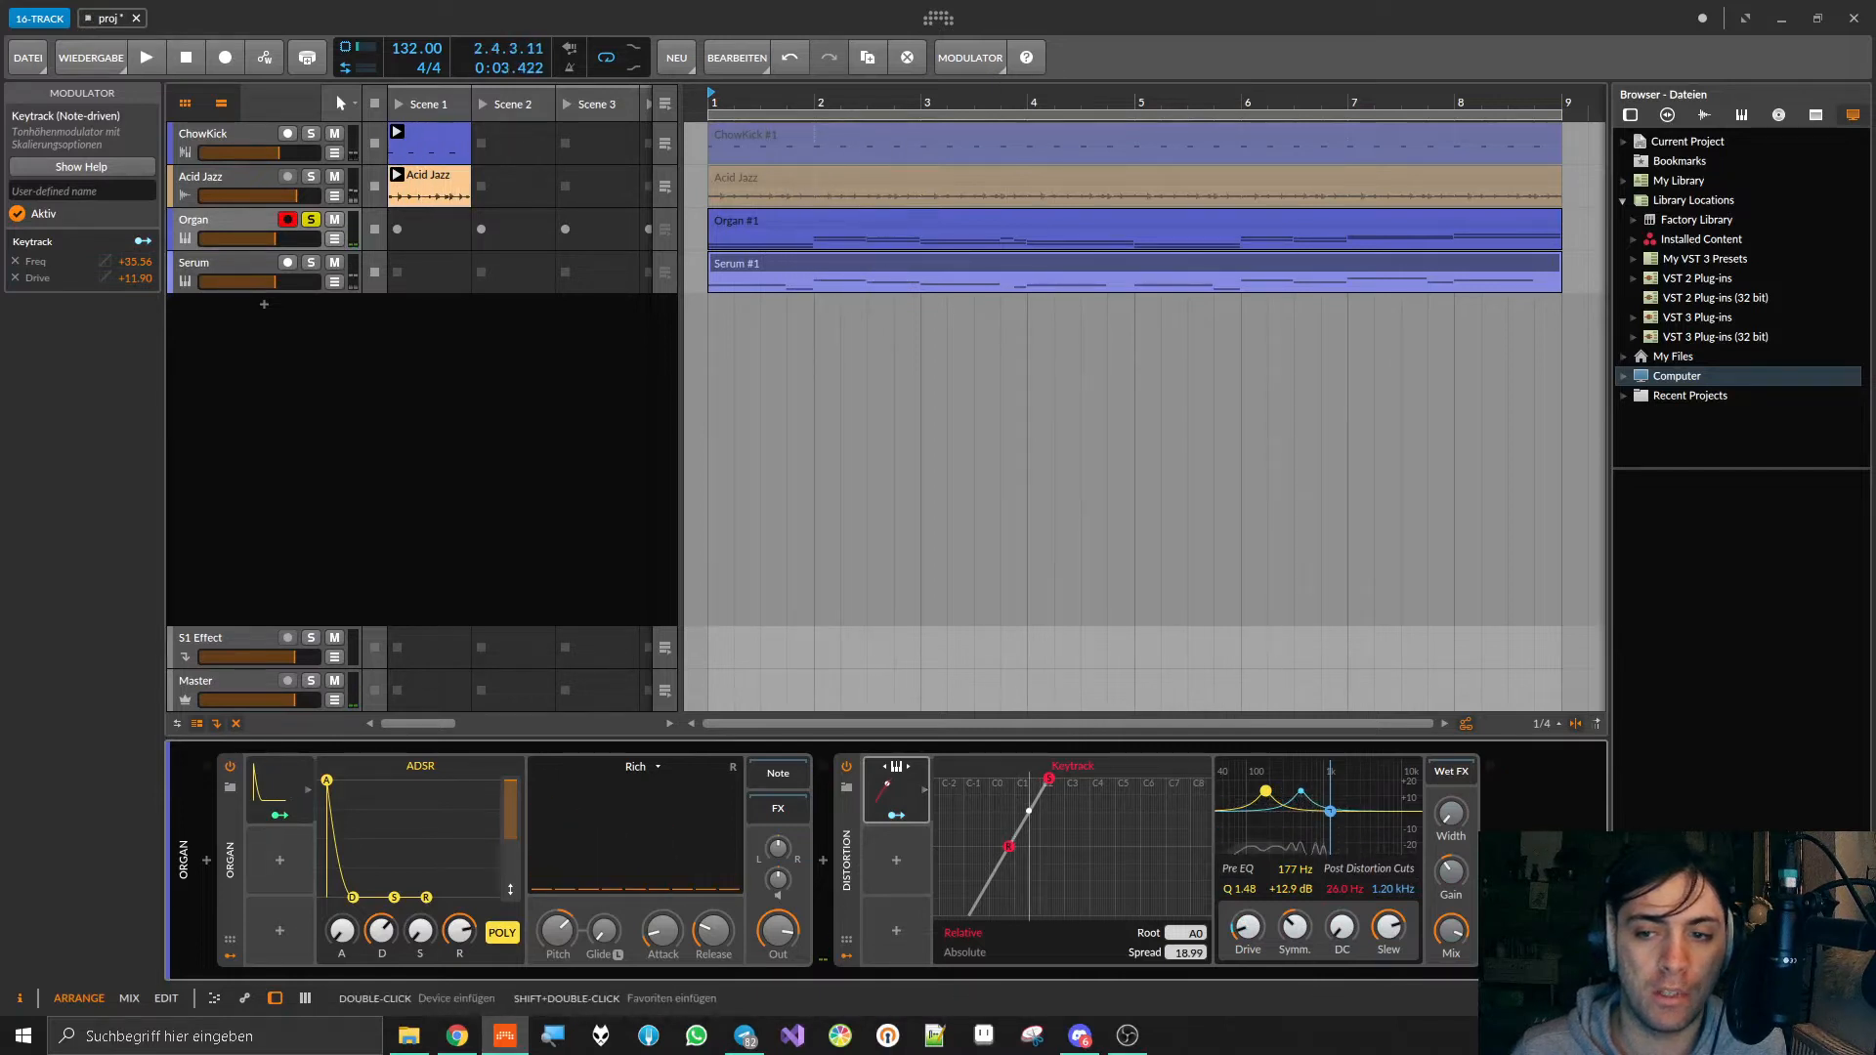
# Step: Insert the Raum reverb after Distortion on the Organ track and start playback
pyautogui.click(1490, 861)
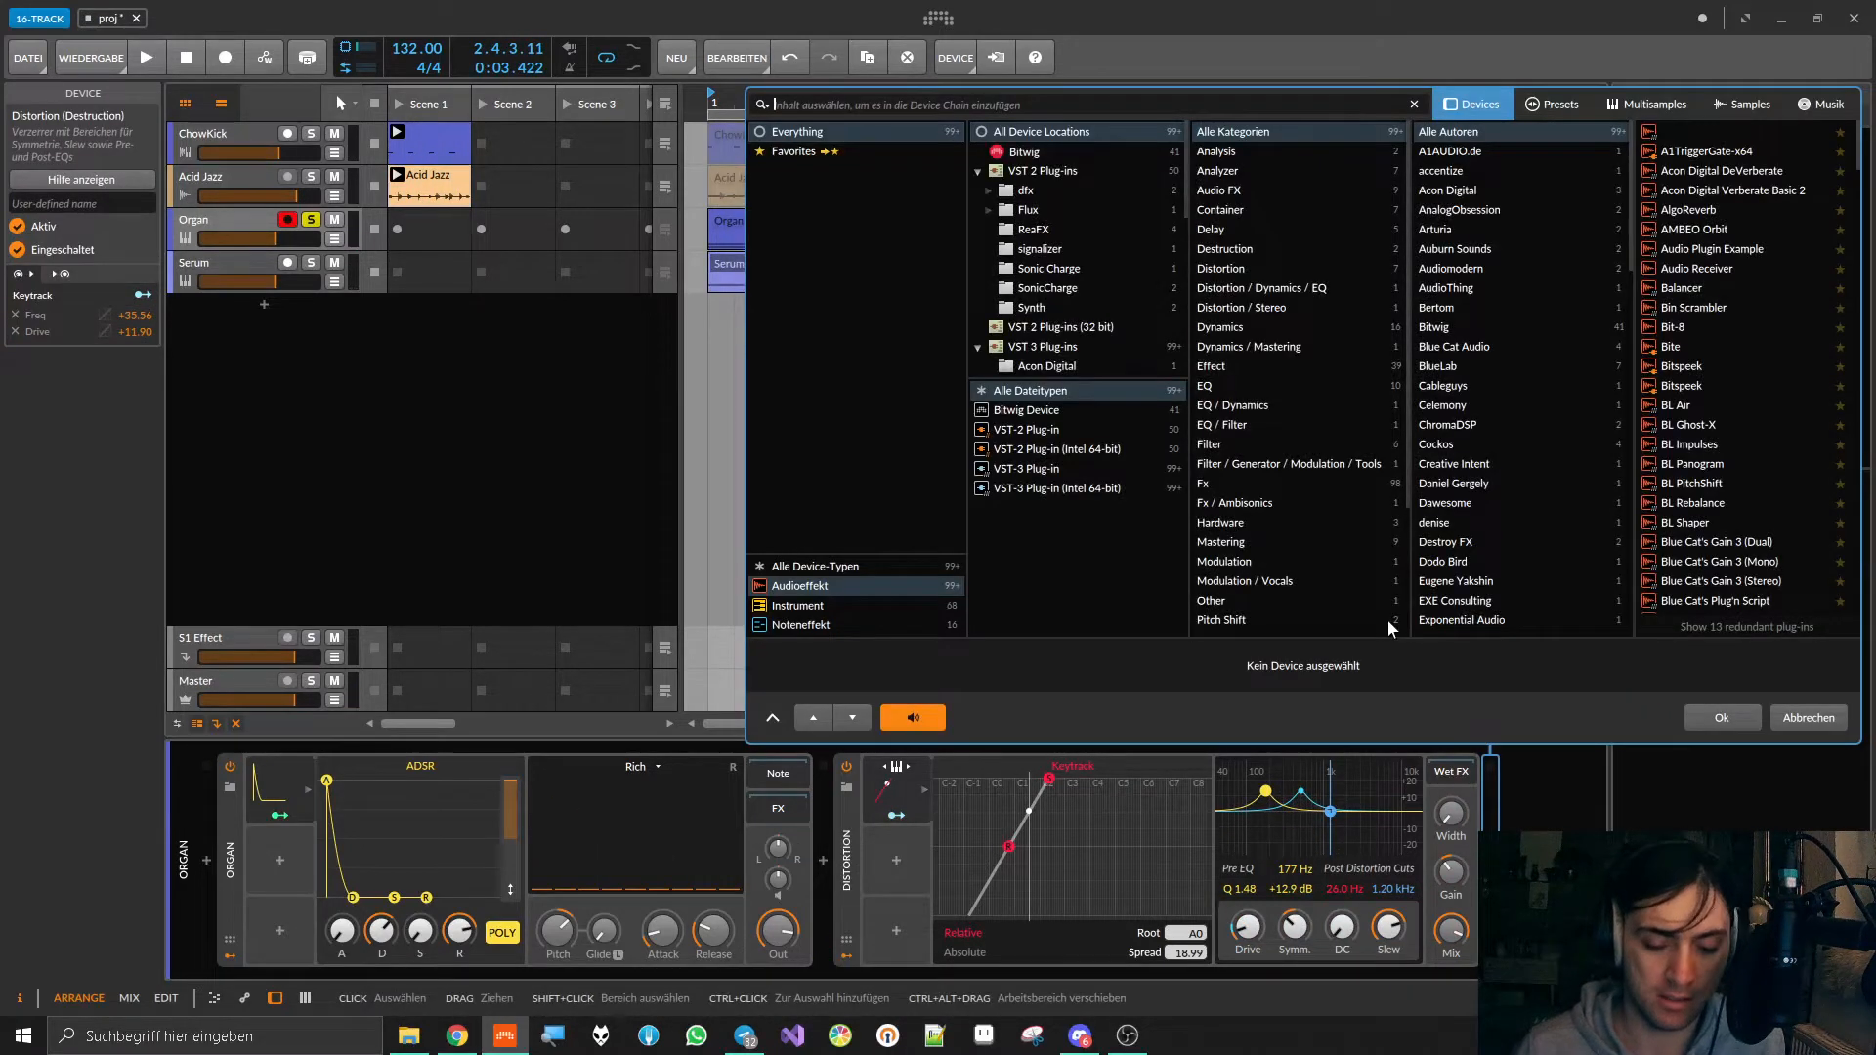
pyautogui.write('raum')
pyautogui.doubleClick(1675, 133)
pyautogui.press('space')
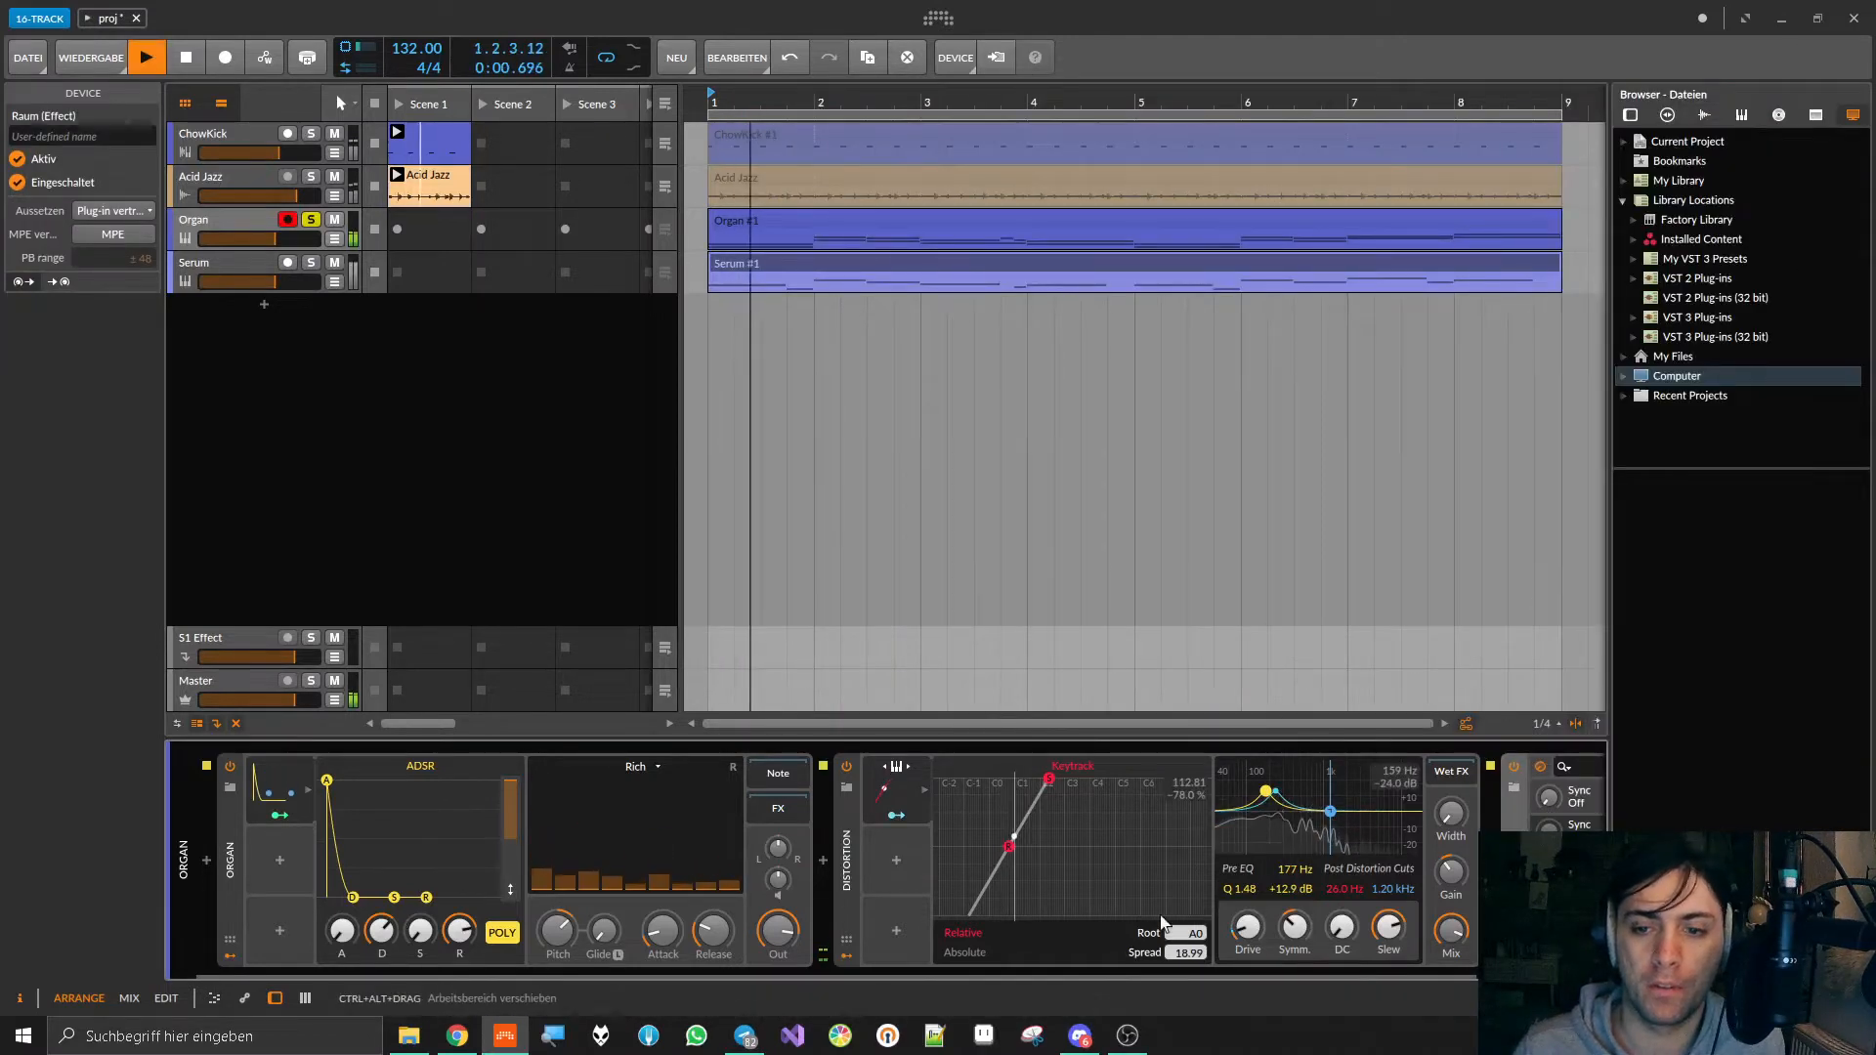
# Step: Adjust Raum's Decay and Size and set its Mix to 54 % during playback
pyautogui.moveTo(940, 543); pyautogui.dragTo(940, 526)
pyautogui.moveTo(1123, 555); pyautogui.dragTo(1123, 535)
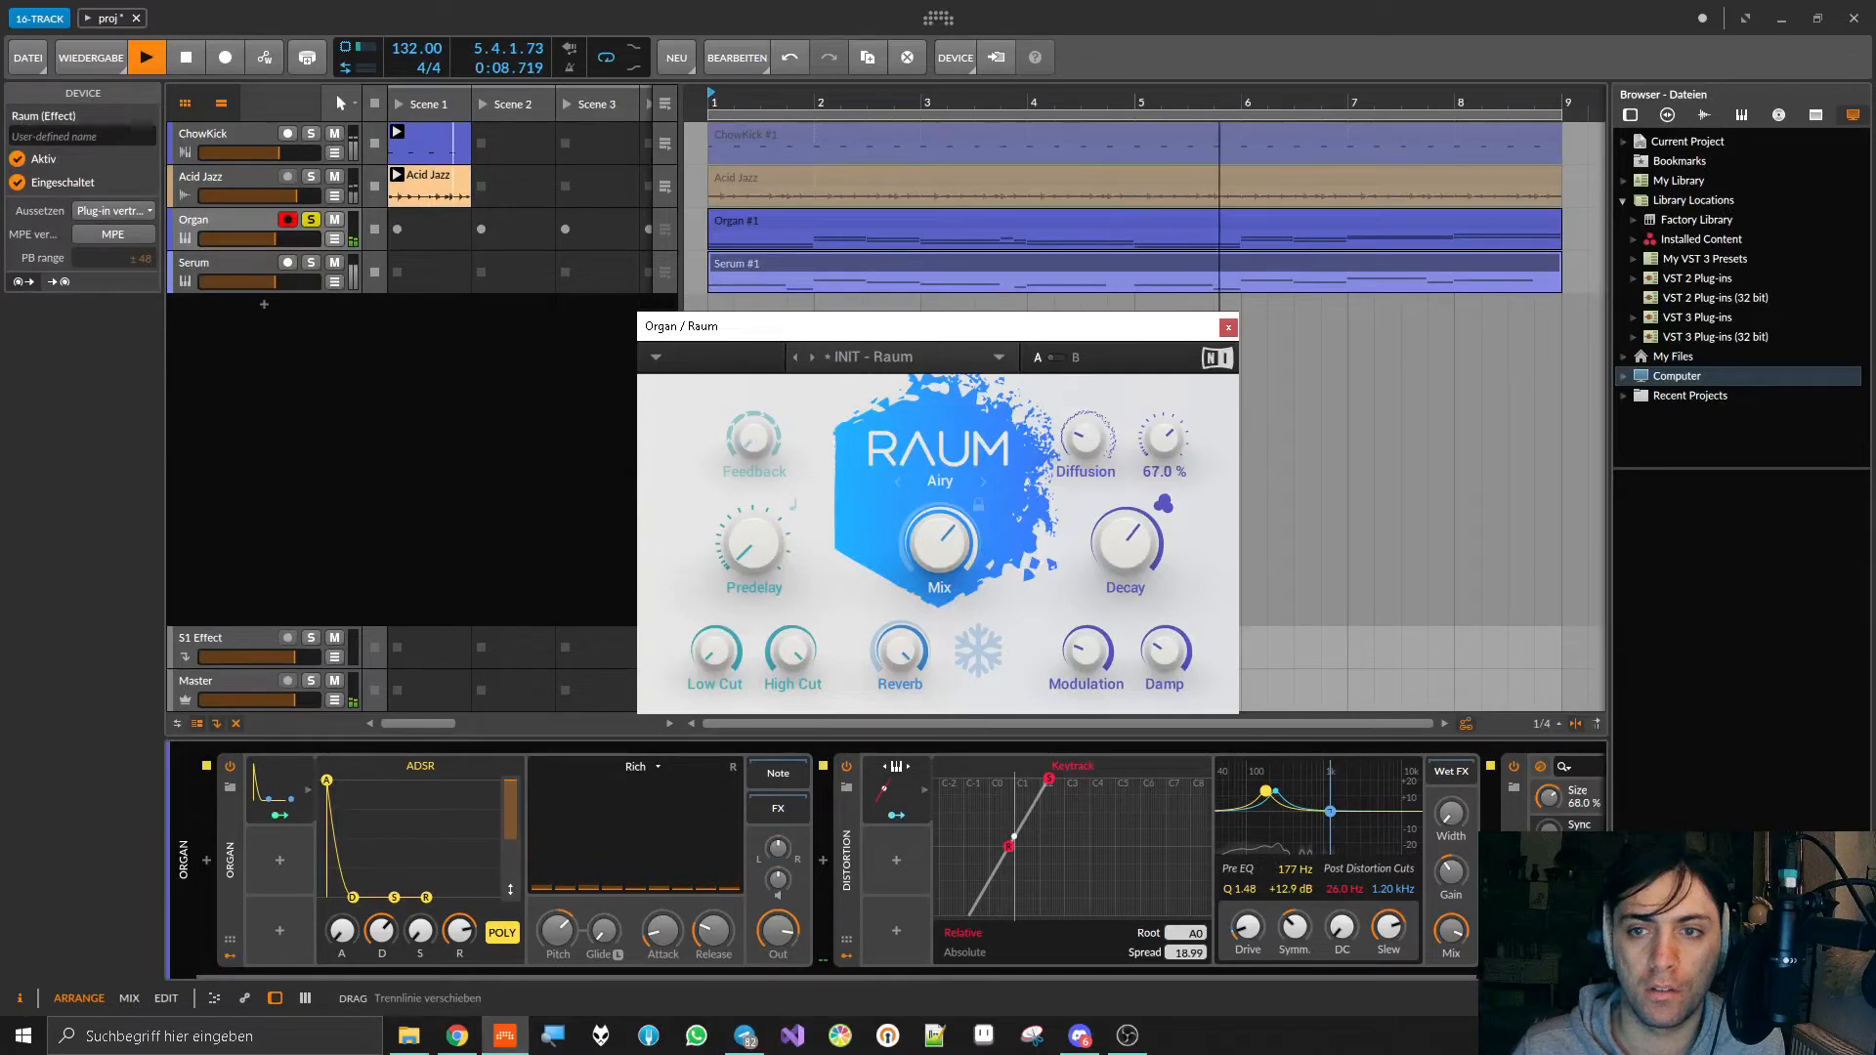
pyautogui.moveTo(1164, 439); pyautogui.dragTo(1164, 447)
pyautogui.moveTo(940, 541); pyautogui.dragTo(940, 573)
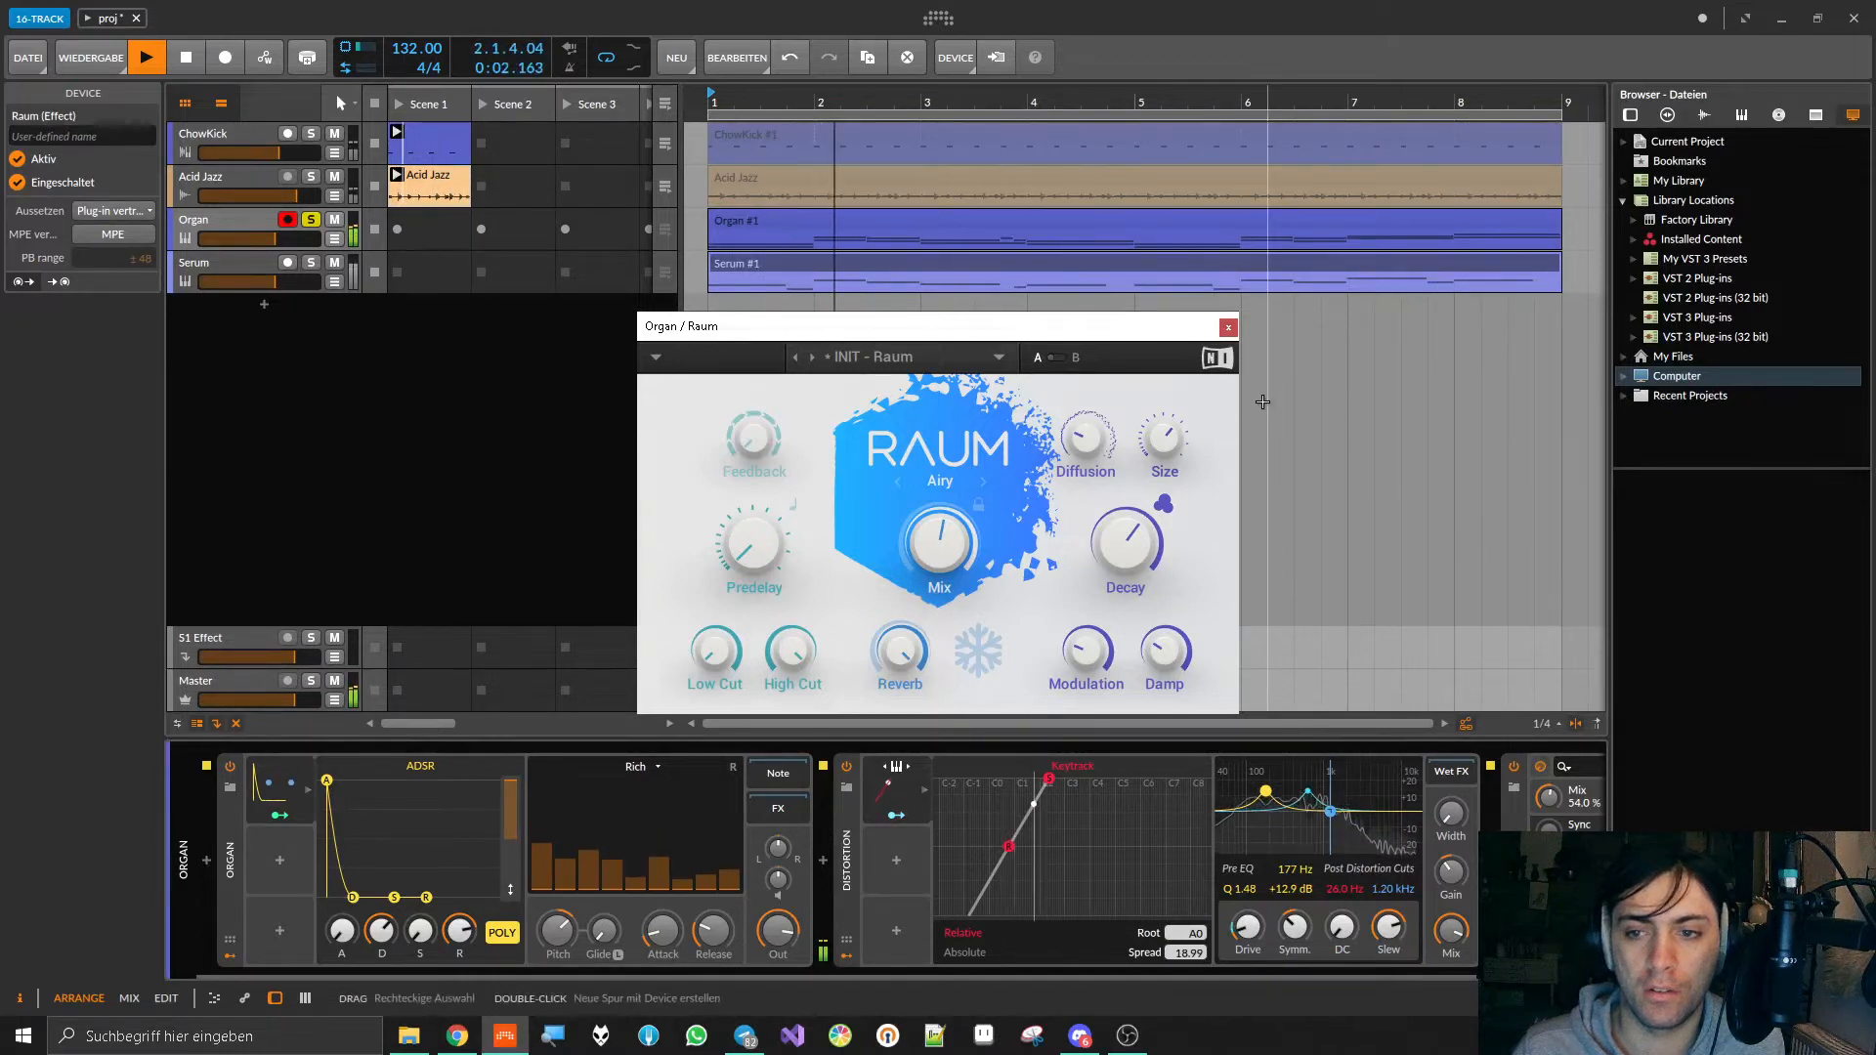
# Step: Raise Keytrack's modulation of Distortion's Drive to about +16.5 during playback, and close the Raum window
pyautogui.click(884, 812)
pyautogui.moveTo(1248, 926); pyautogui.dragTo(1248, 906)
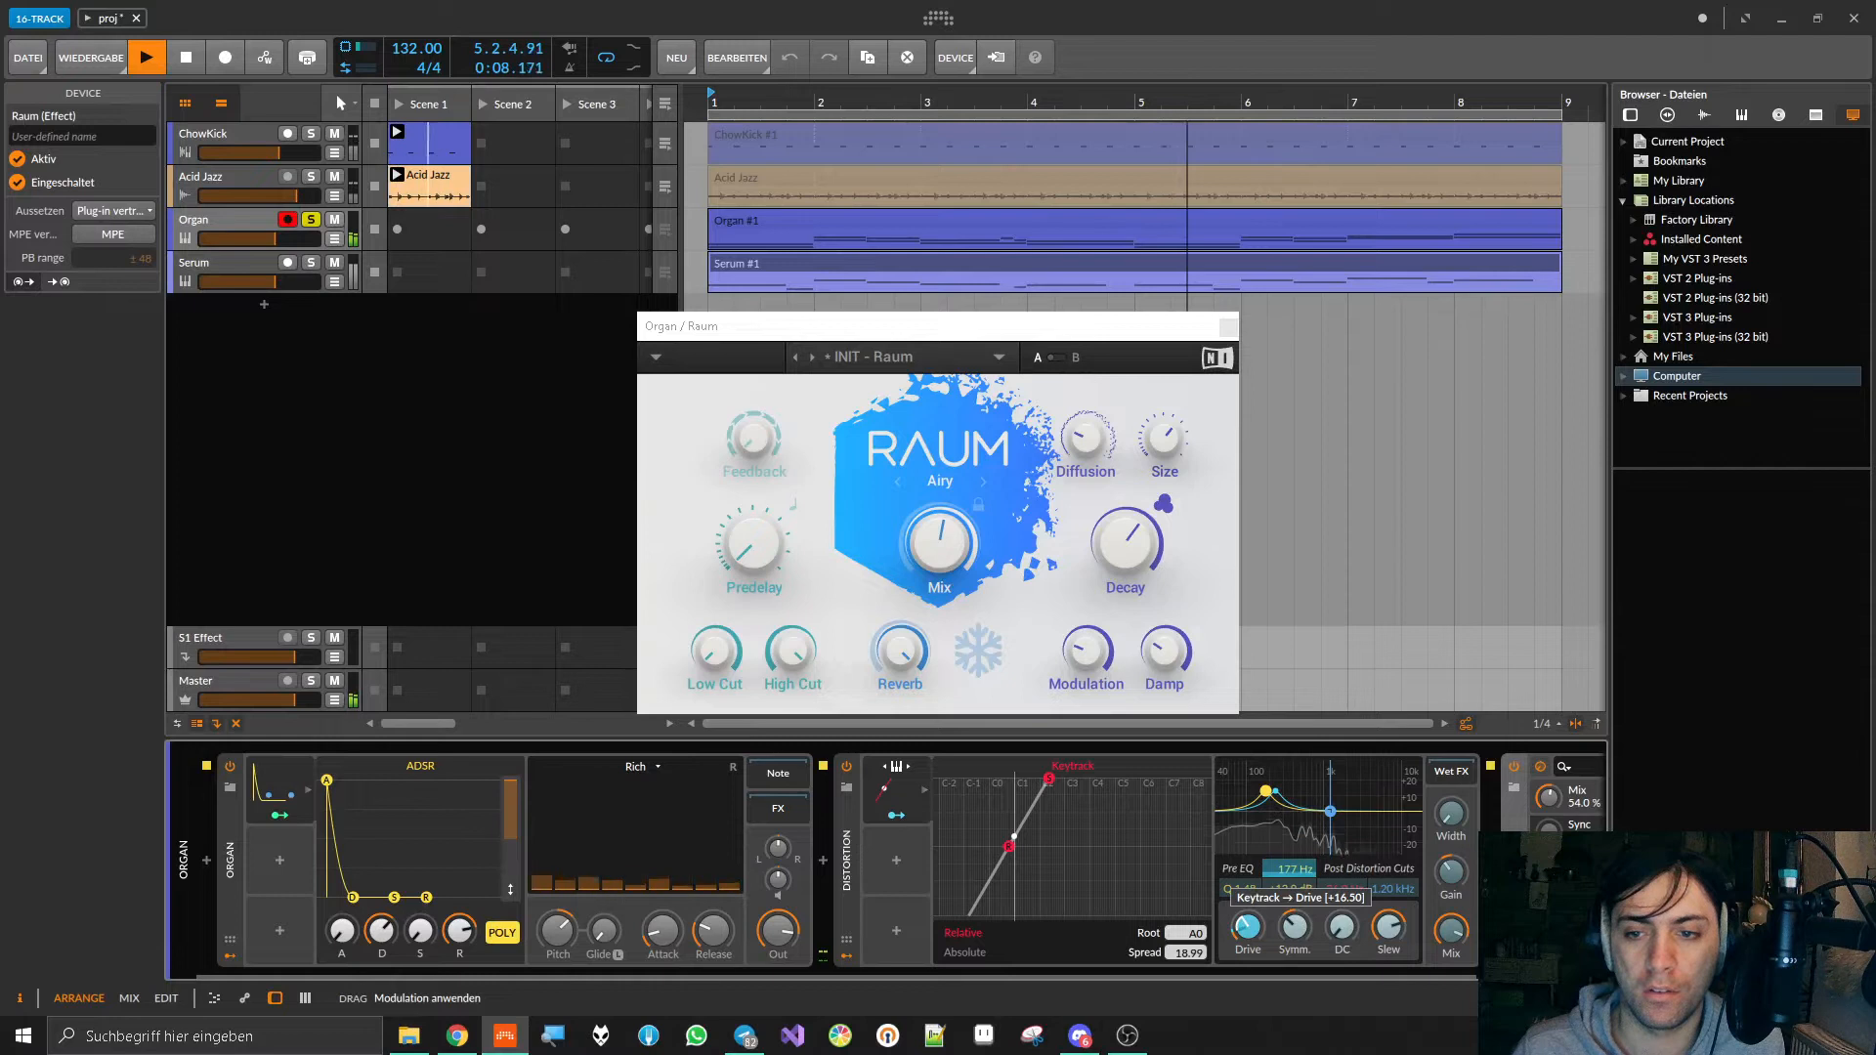
pyautogui.moveTo(1247, 906); pyautogui.dragTo(1248, 898)
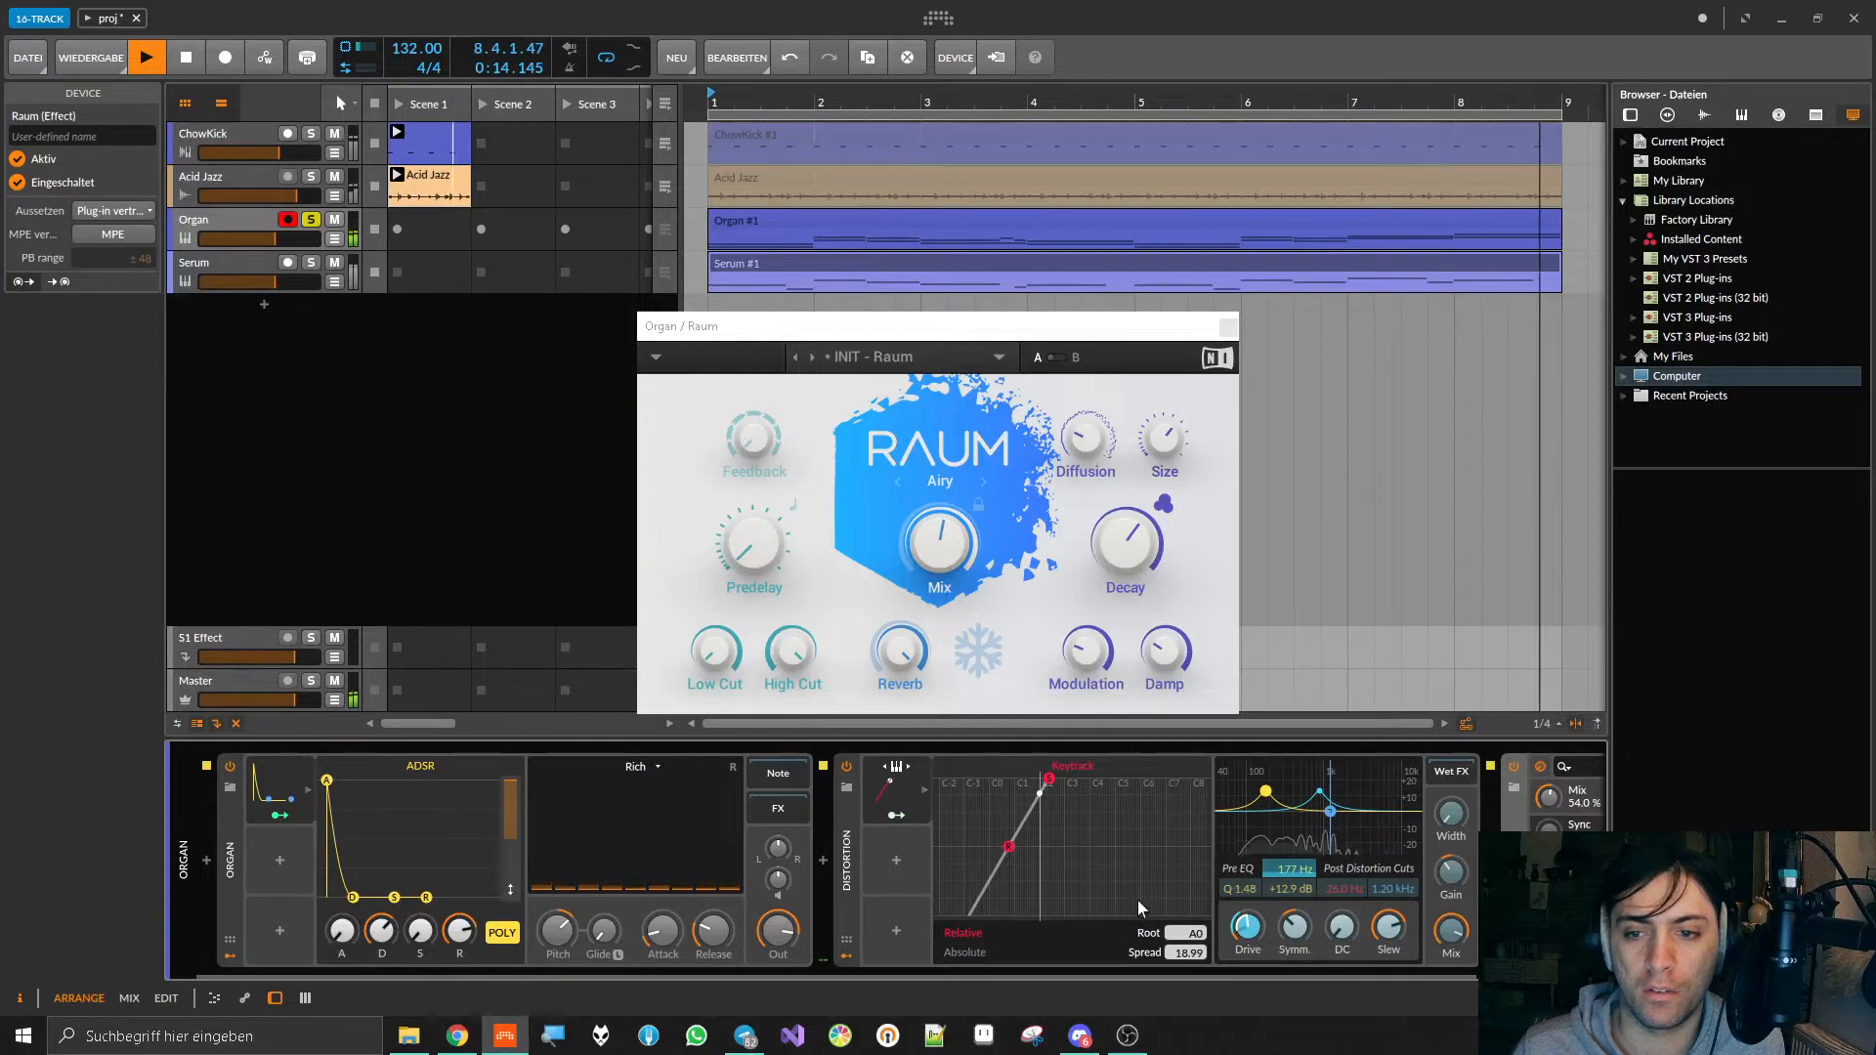
pyautogui.click(895, 816)
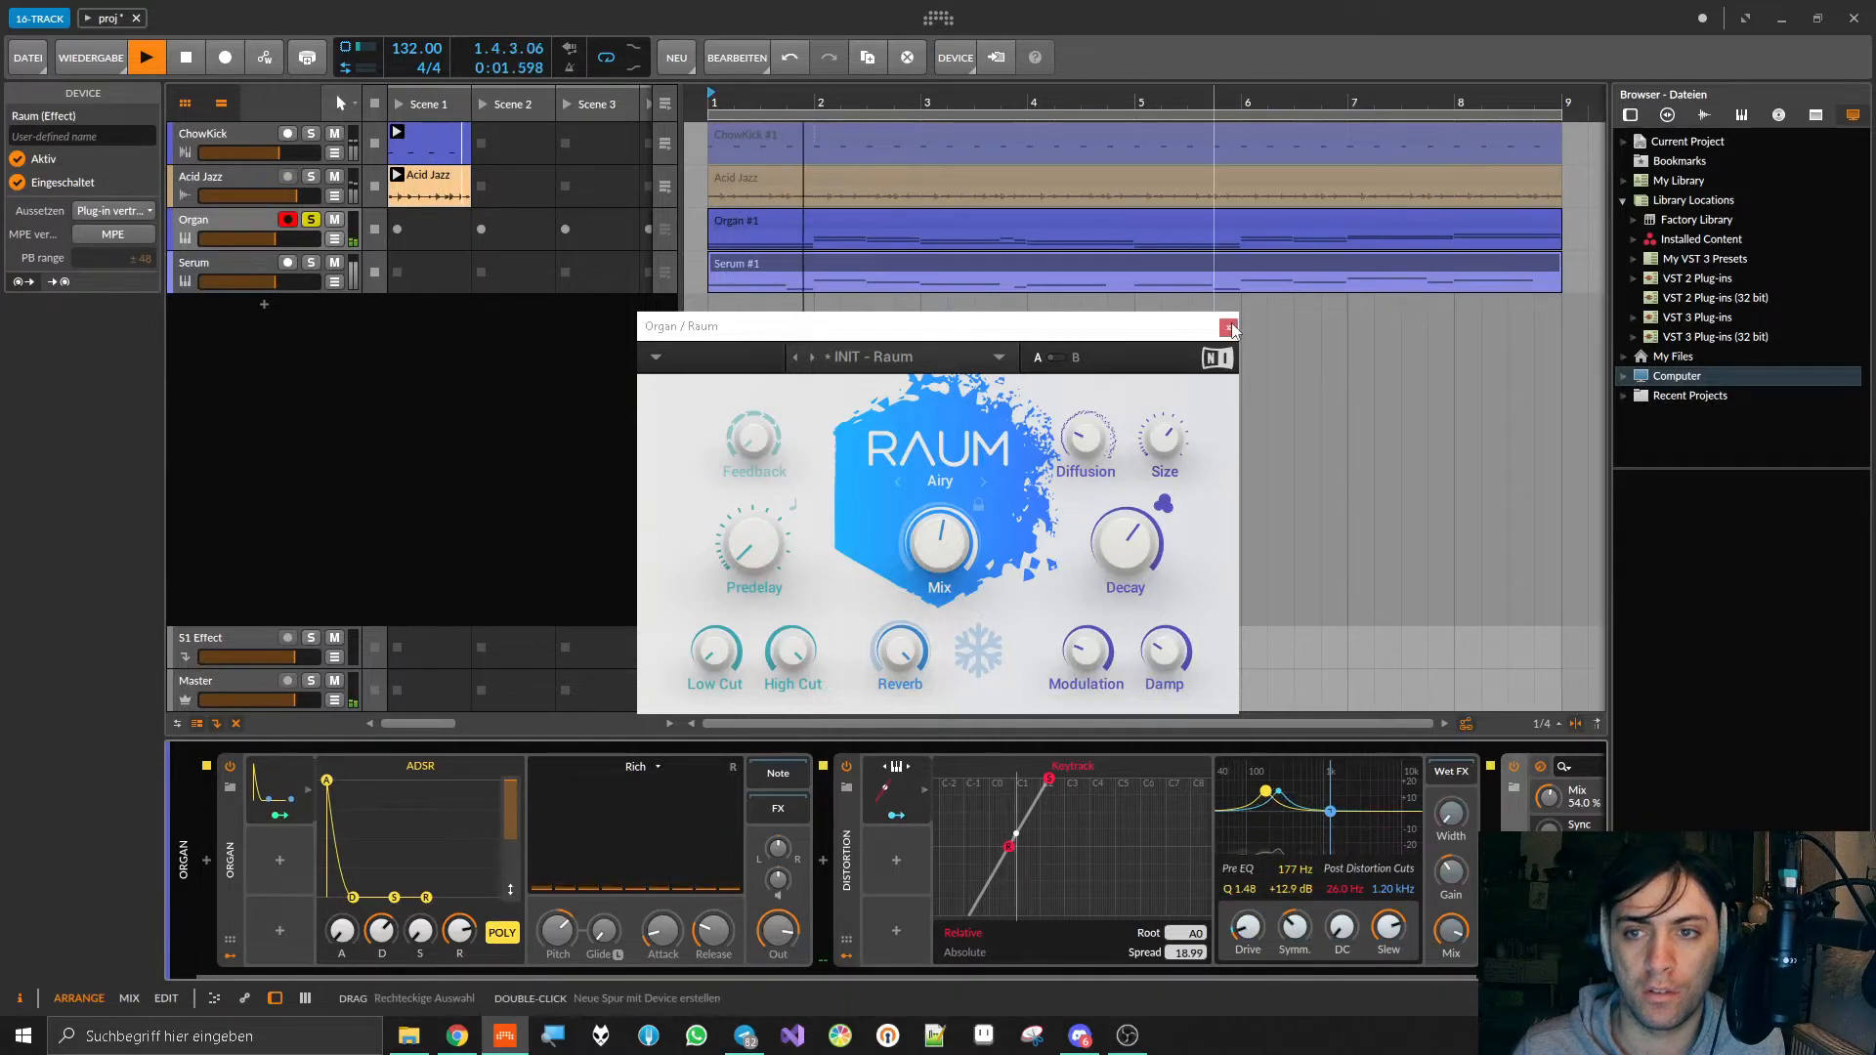
pyautogui.click(1228, 326)
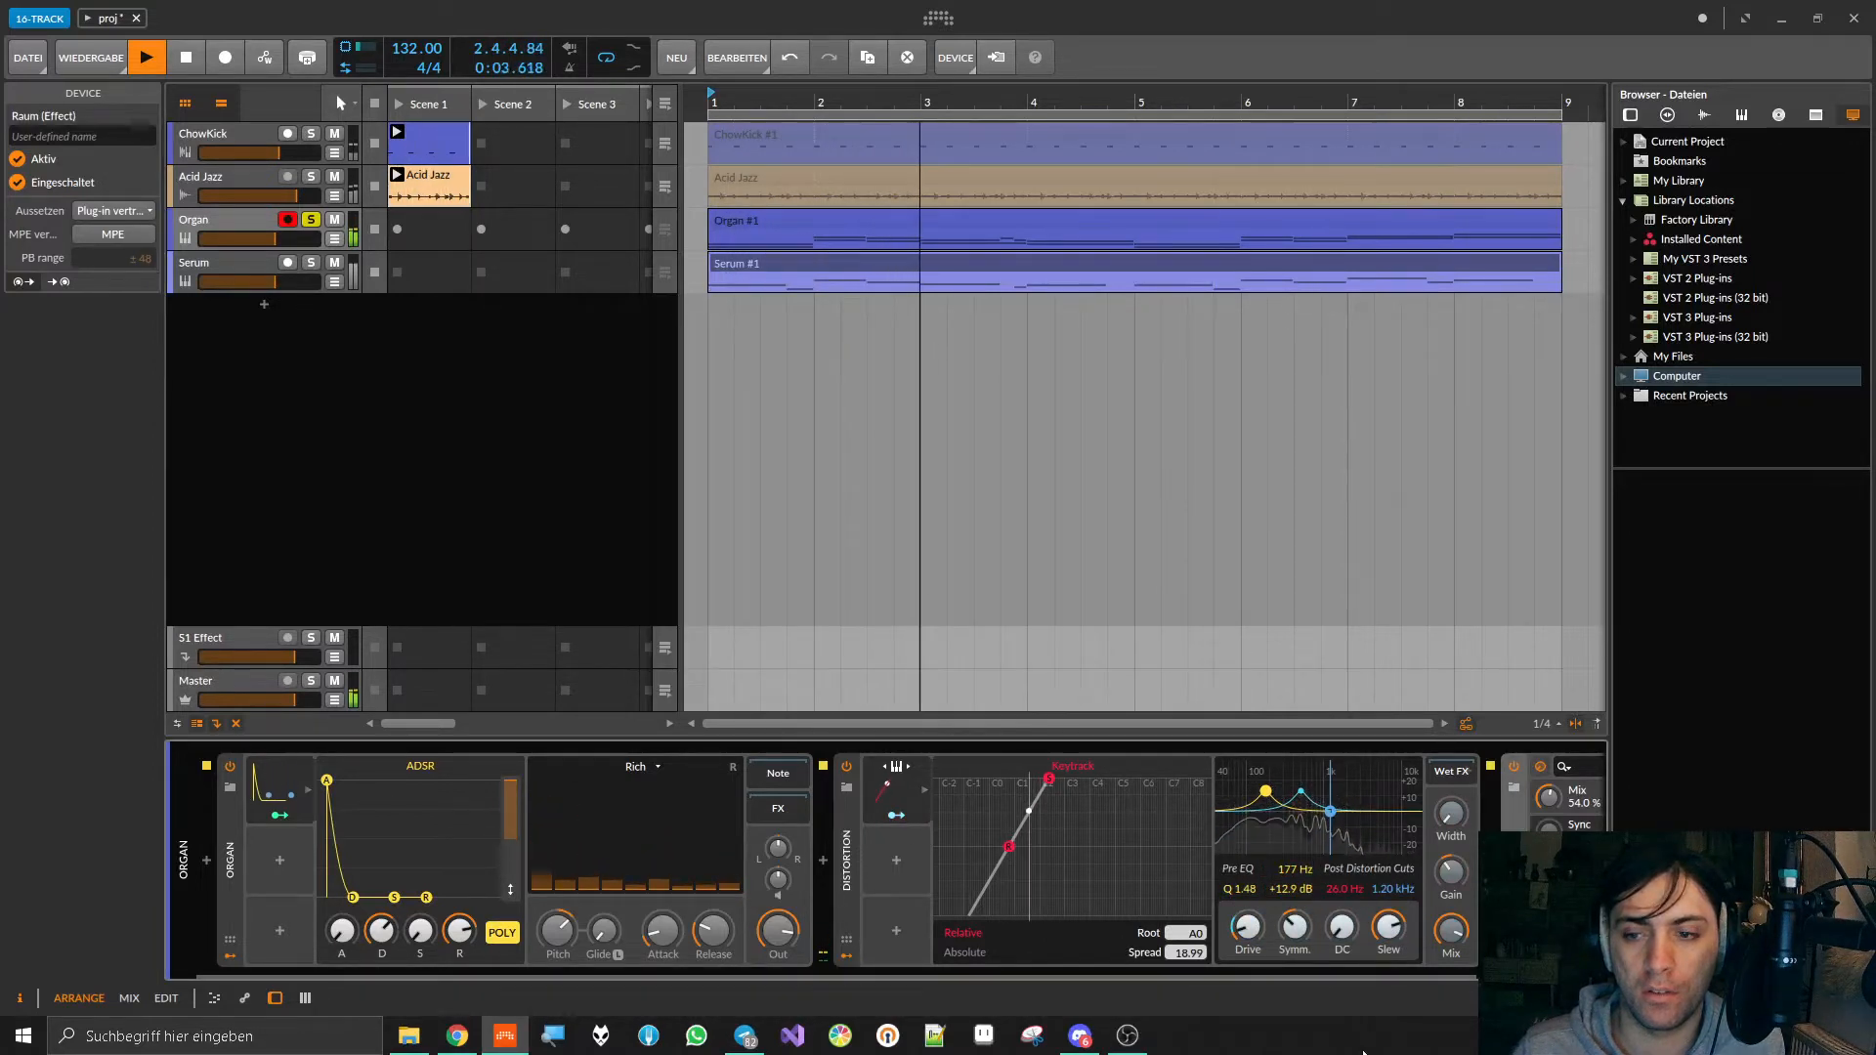
# Step: Insert FabFilter Pro-C 2 after Raum in the Organ track's device chain
pyautogui.hscroll(3, 989, 969)
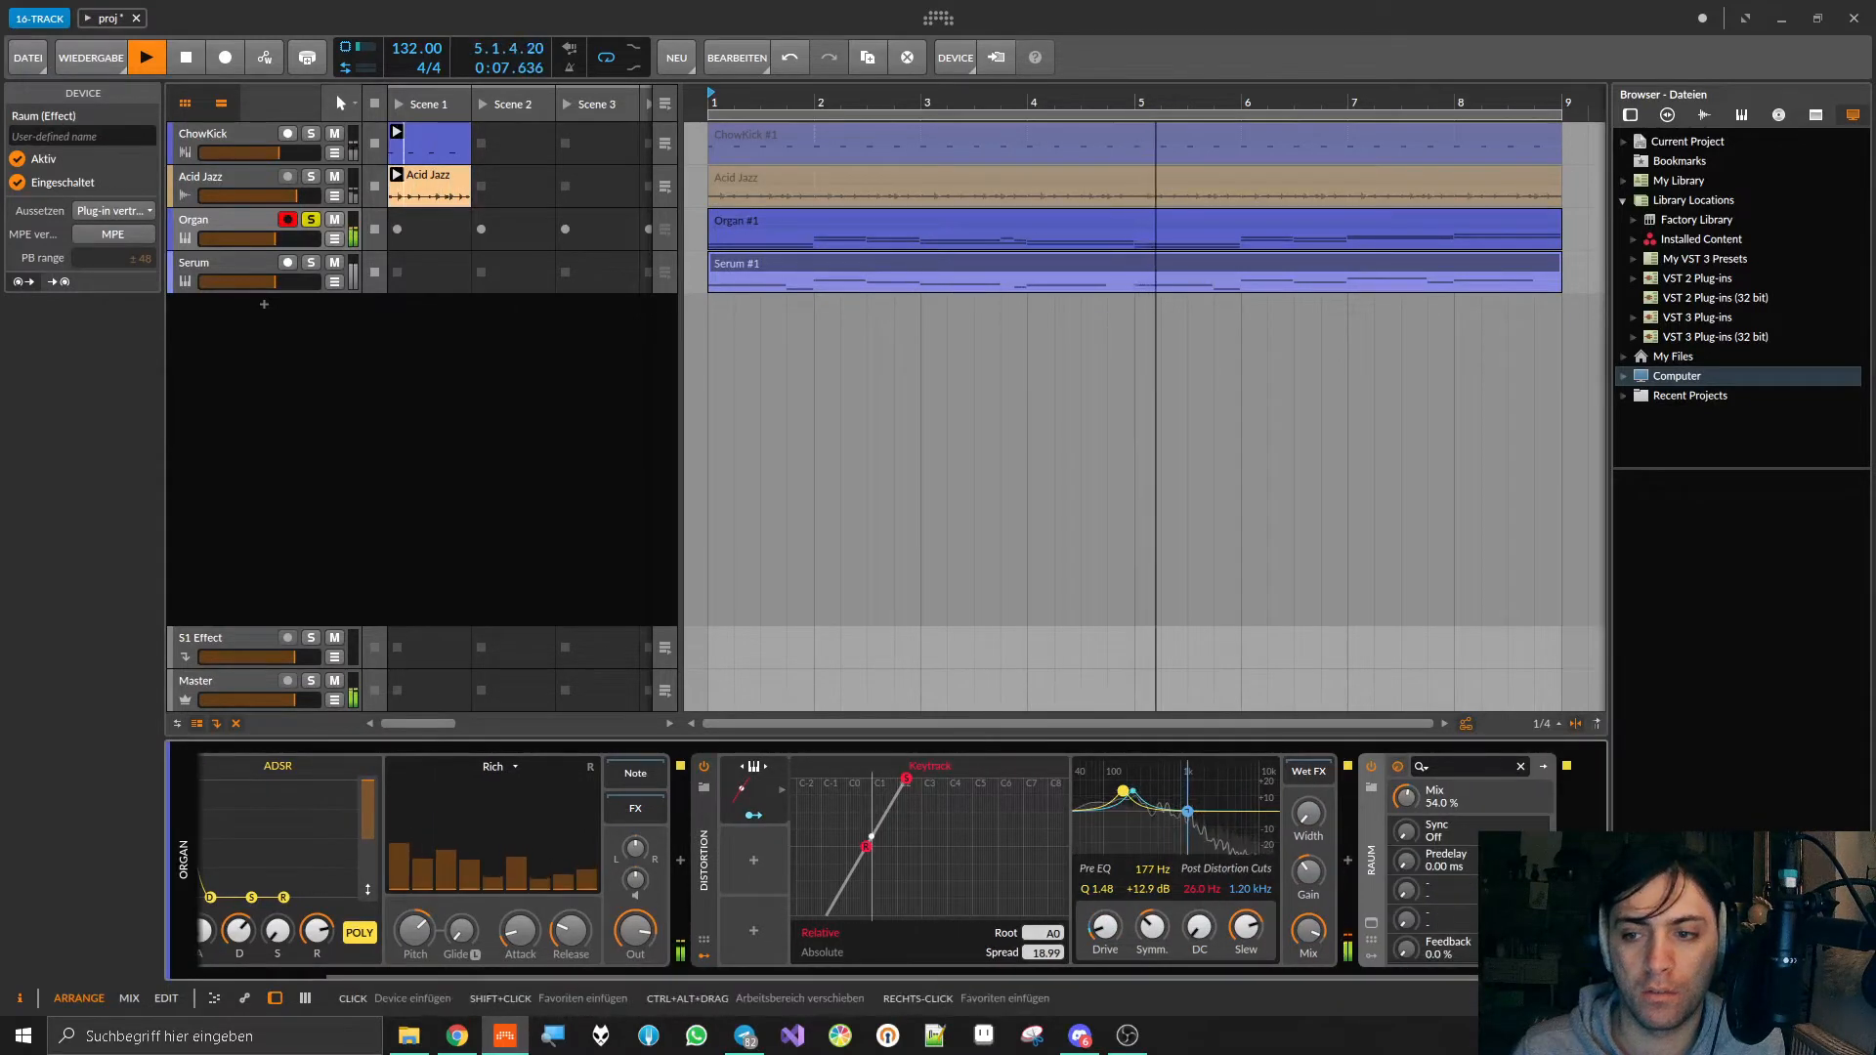
pyautogui.click(1566, 860)
pyautogui.write('pro-c')
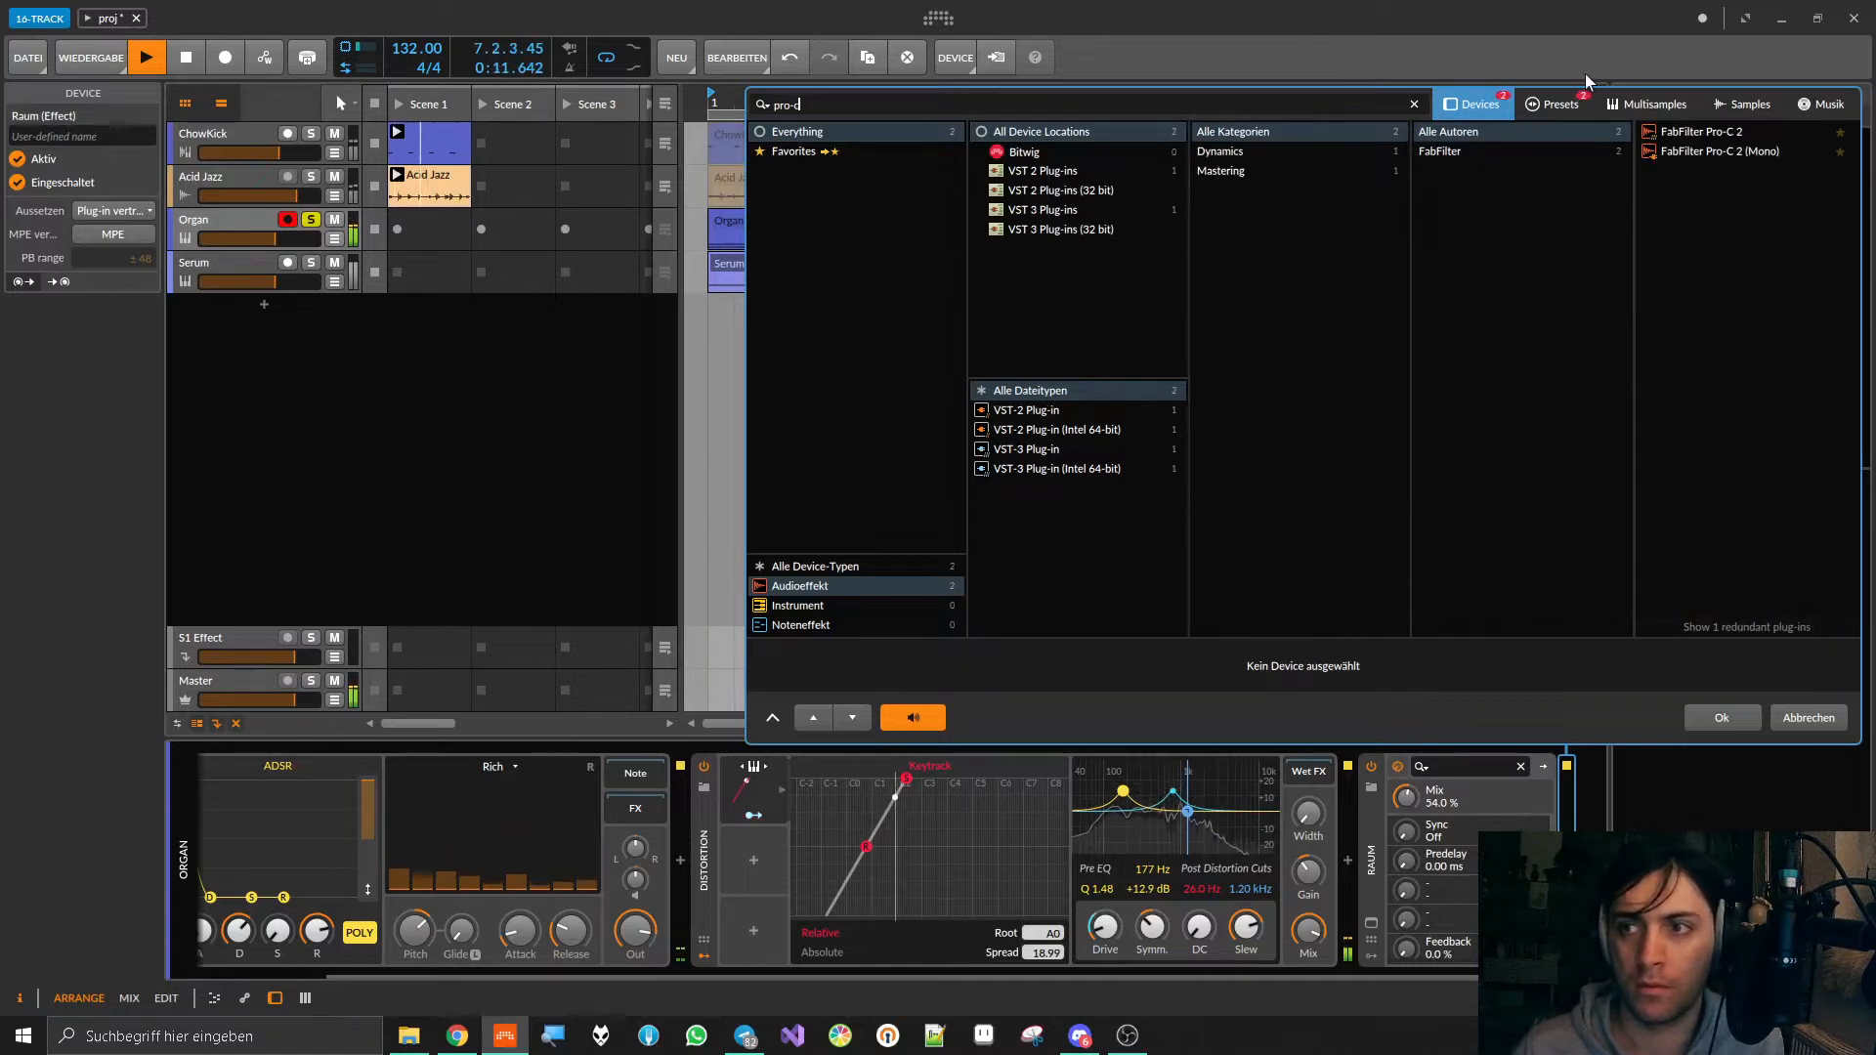
pyautogui.doubleClick(1663, 138)
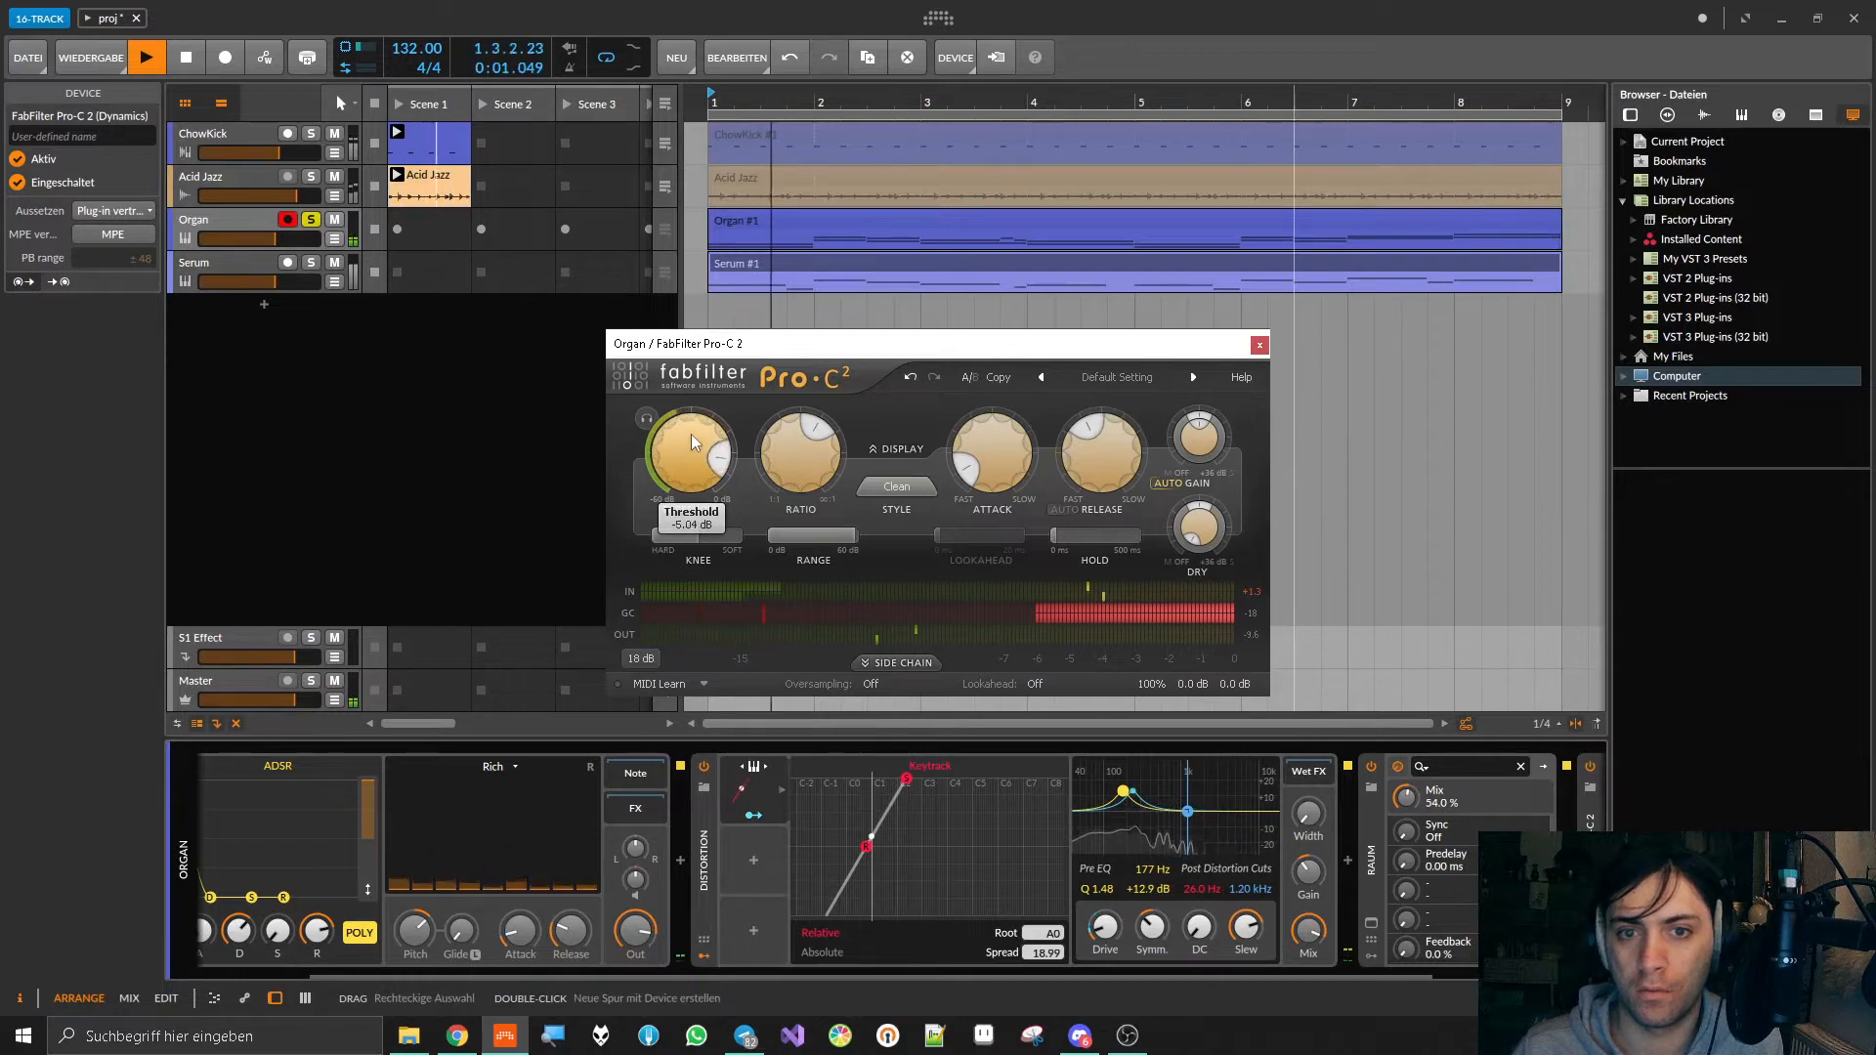
# Step: Raise Pro-C 2's Ratio to about 8:1 and choose the Classic compression style
pyautogui.moveTo(789, 457); pyautogui.dragTo(789, 396)
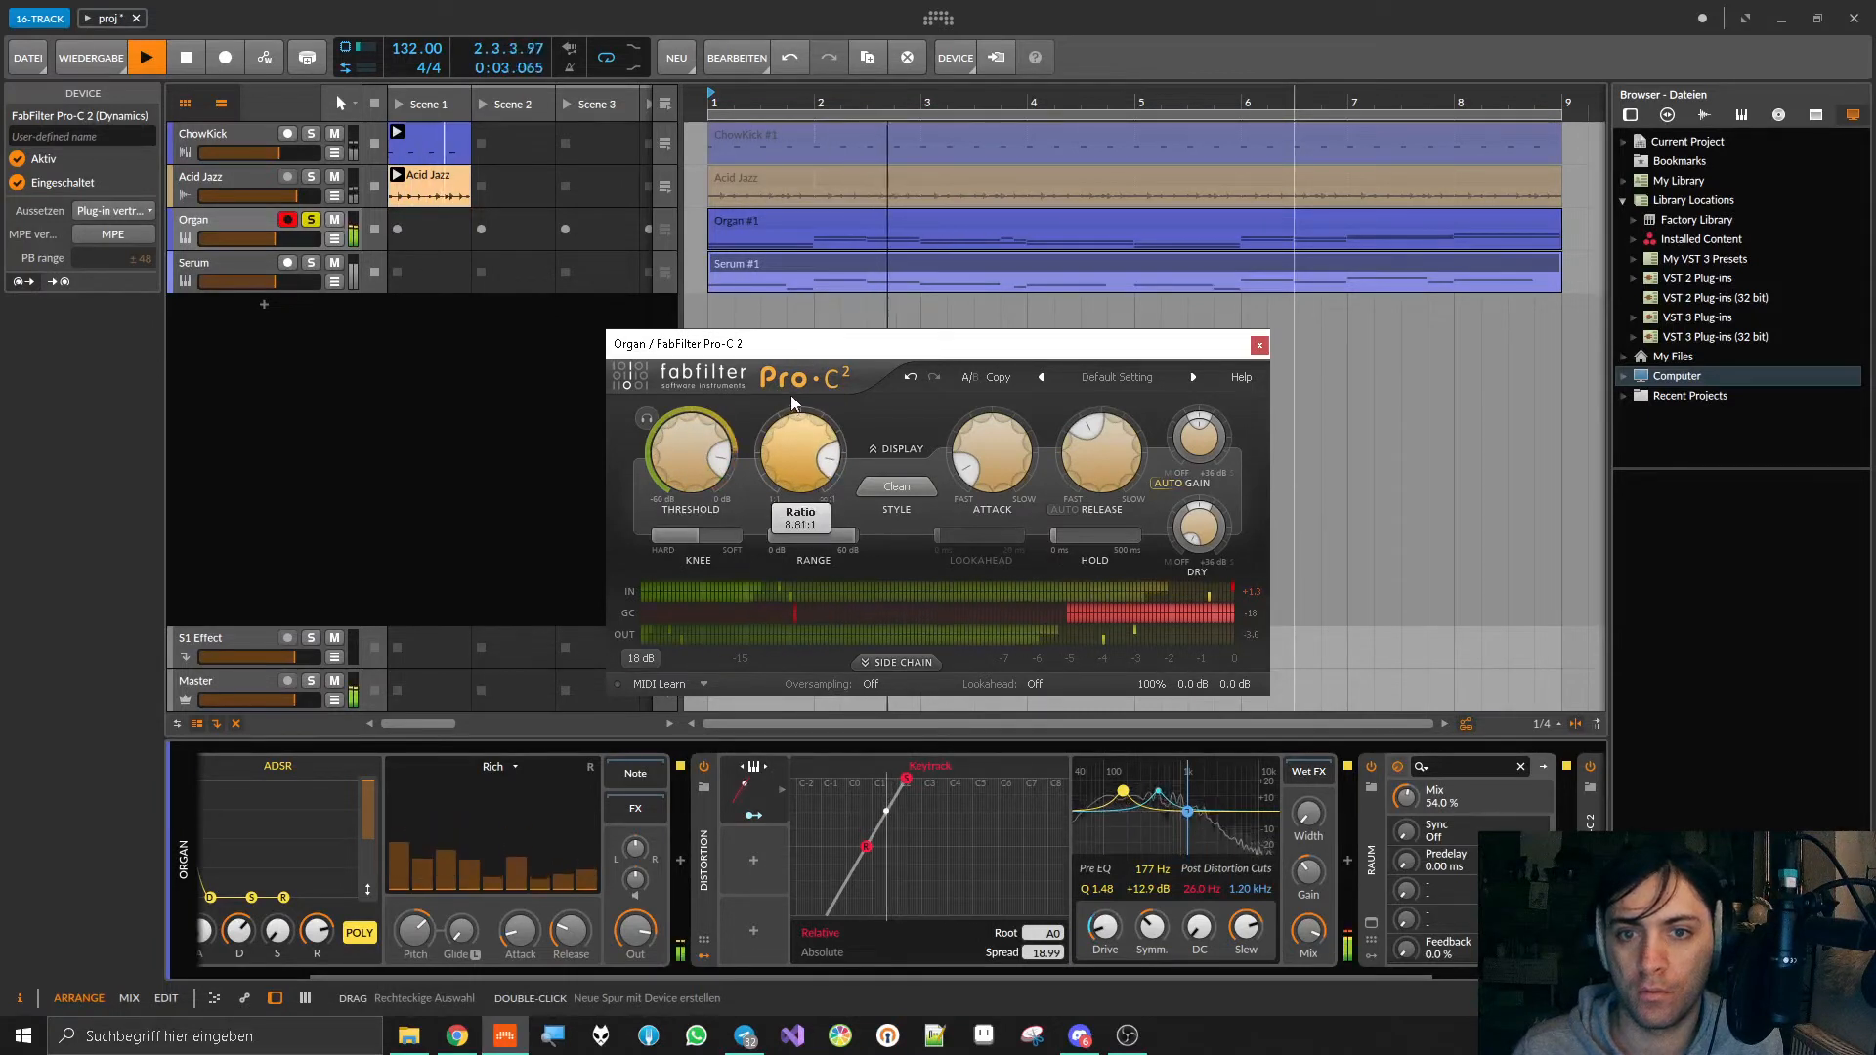
pyautogui.click(896, 486)
pyautogui.click(904, 528)
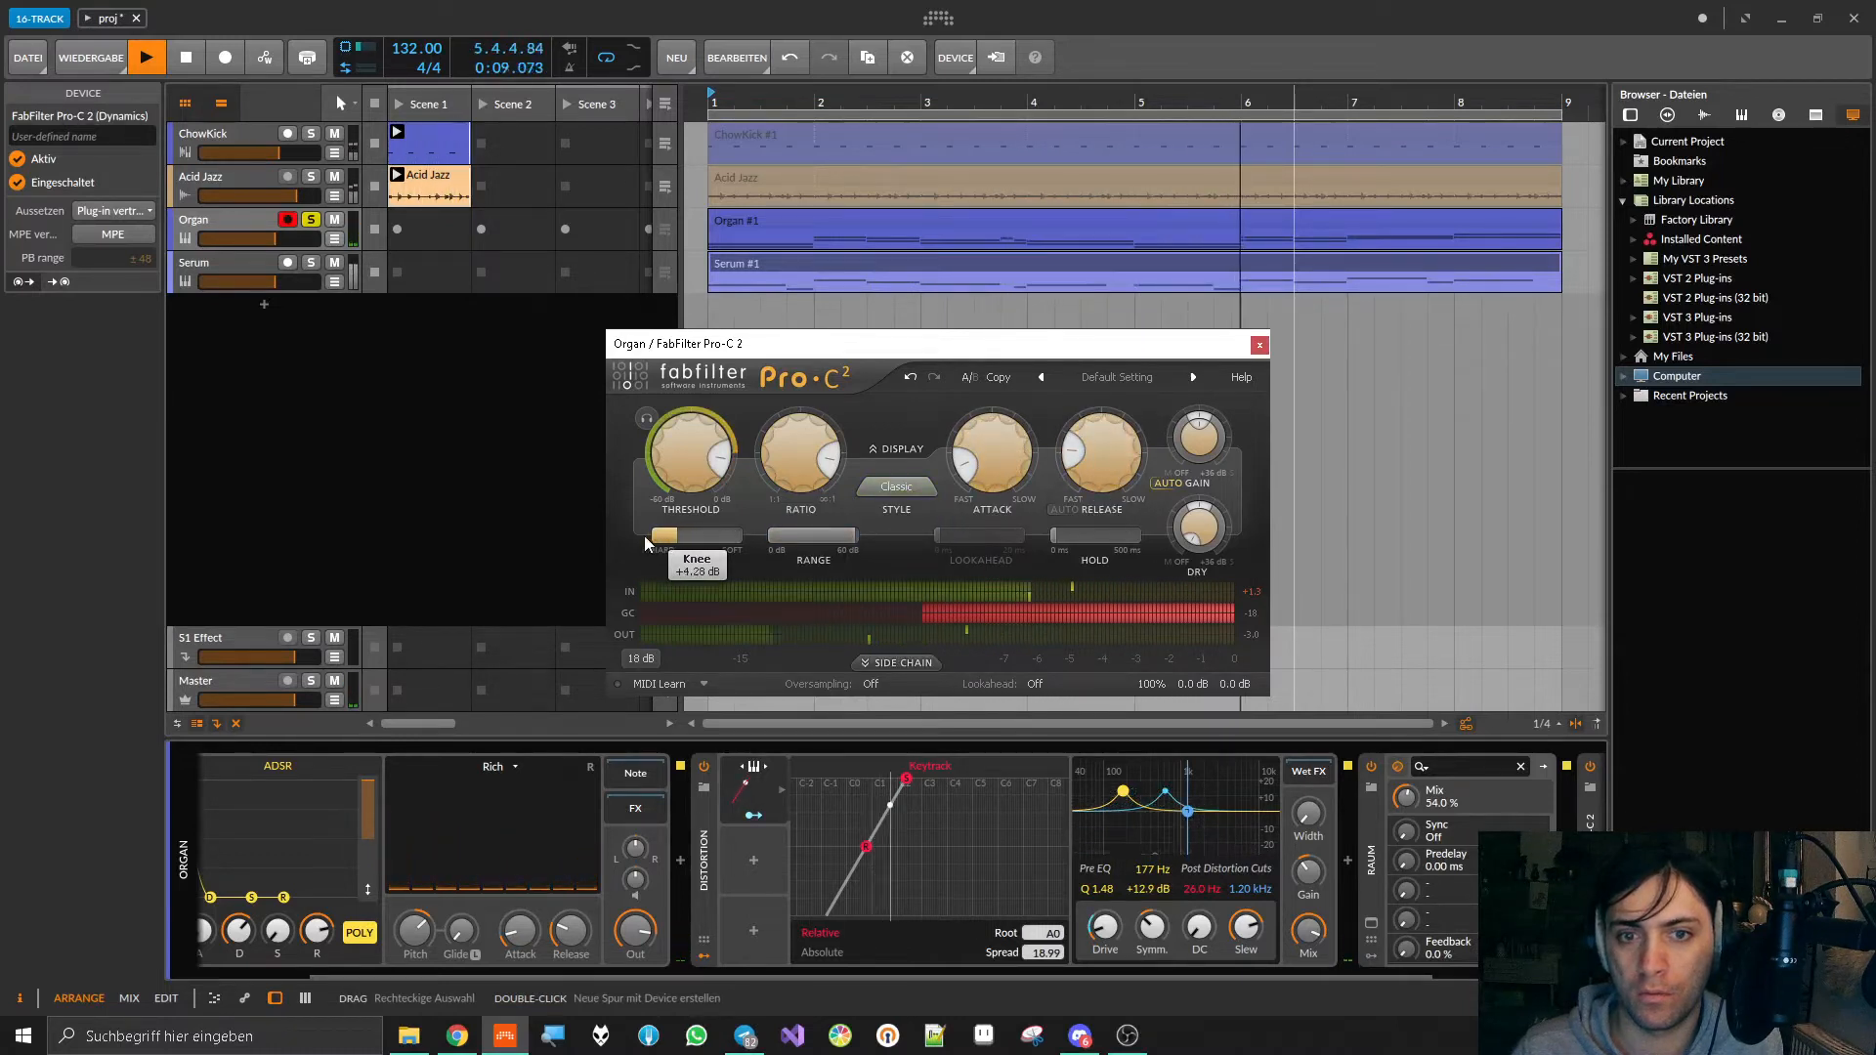
# Step: Set Pro-C 2's Threshold to -2.75 dB and adjust its Release during playback, close its window and stop playback
pyautogui.moveTo(687, 457); pyautogui.dragTo(693, 452)
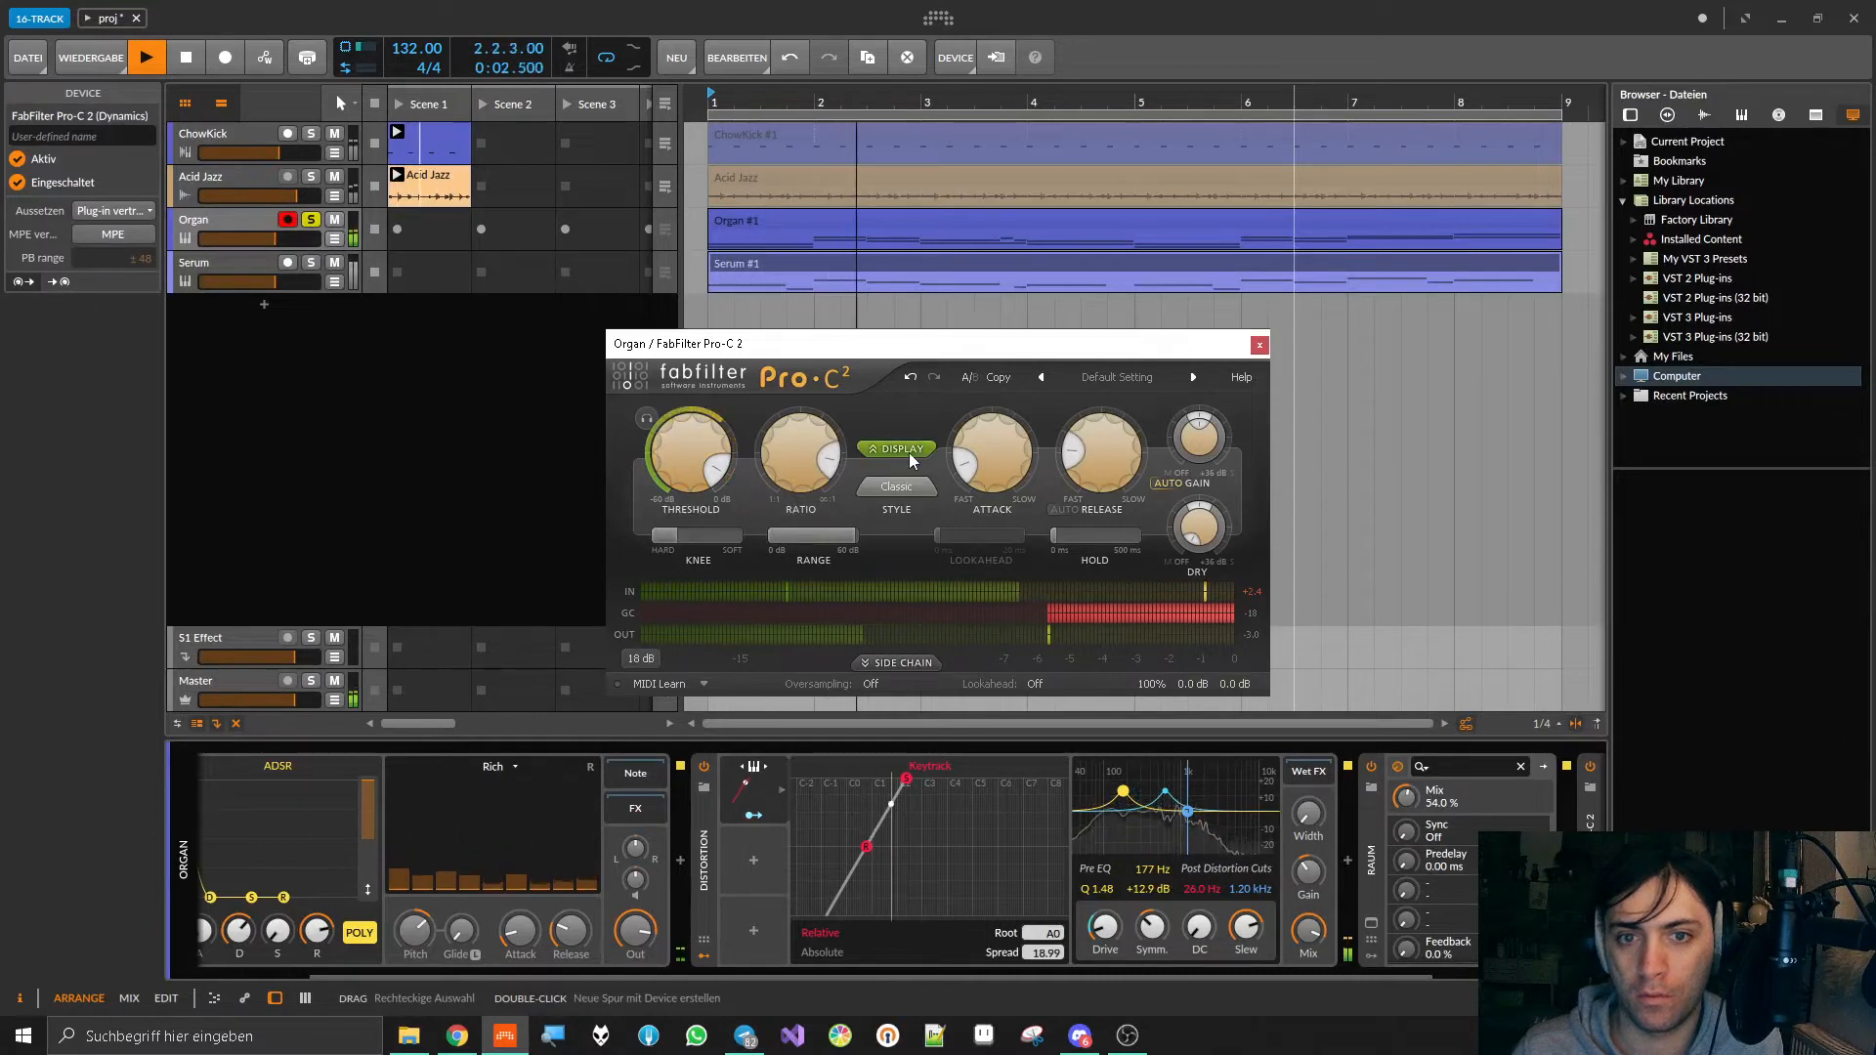
pyautogui.moveTo(683, 468)
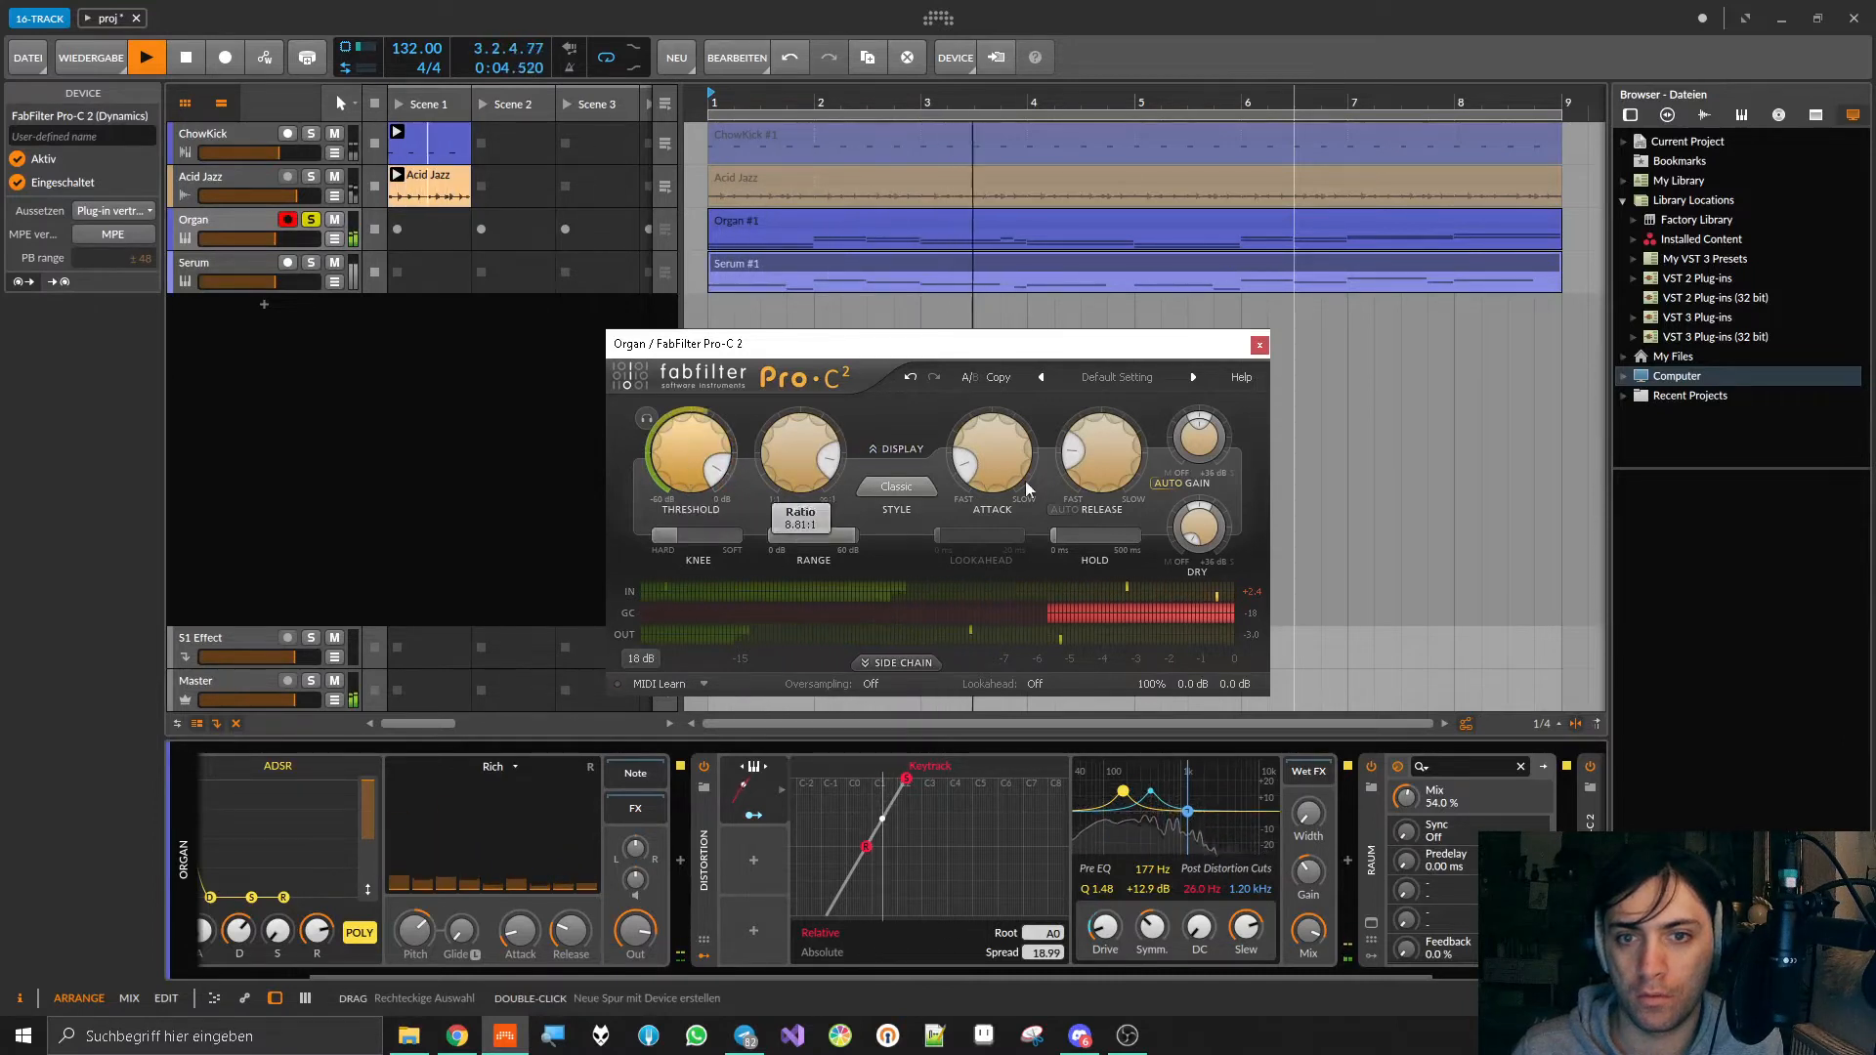
pyautogui.moveTo(1090, 488)
pyautogui.moveTo(1089, 484); pyautogui.dragTo(1091, 496)
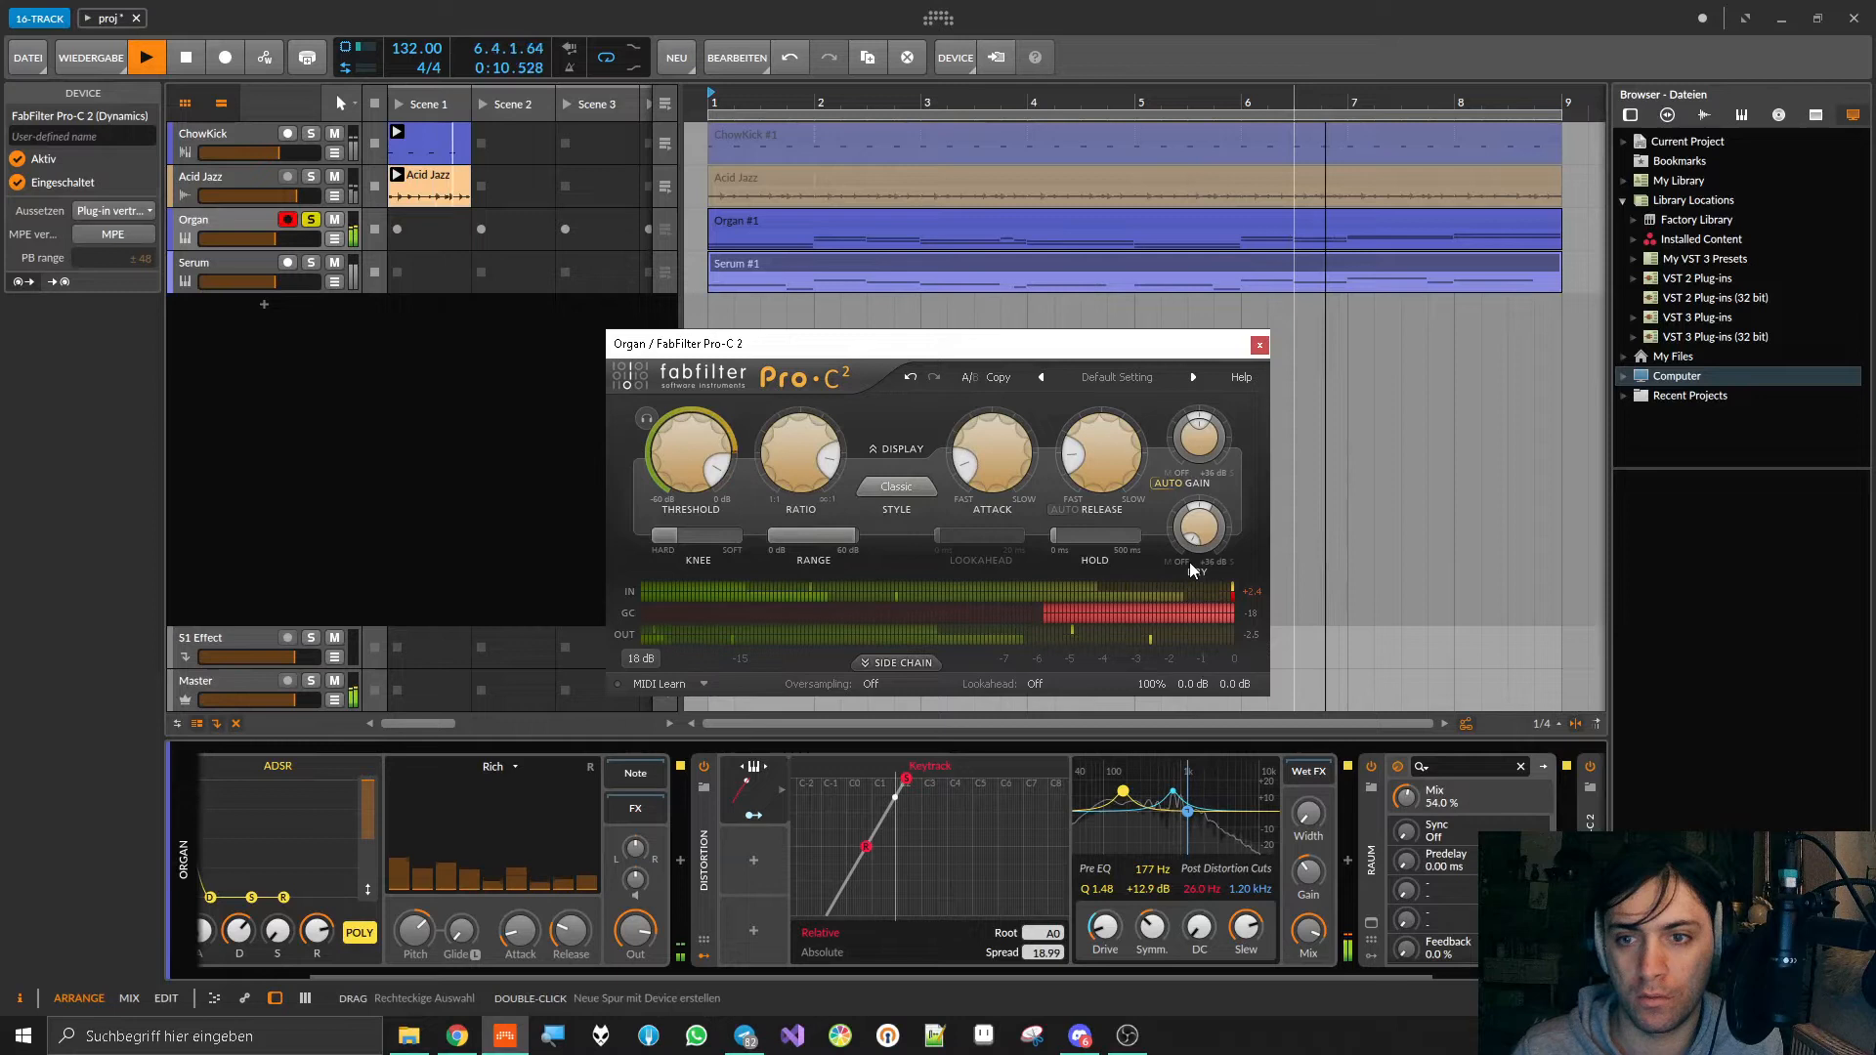
pyautogui.moveTo(701, 485)
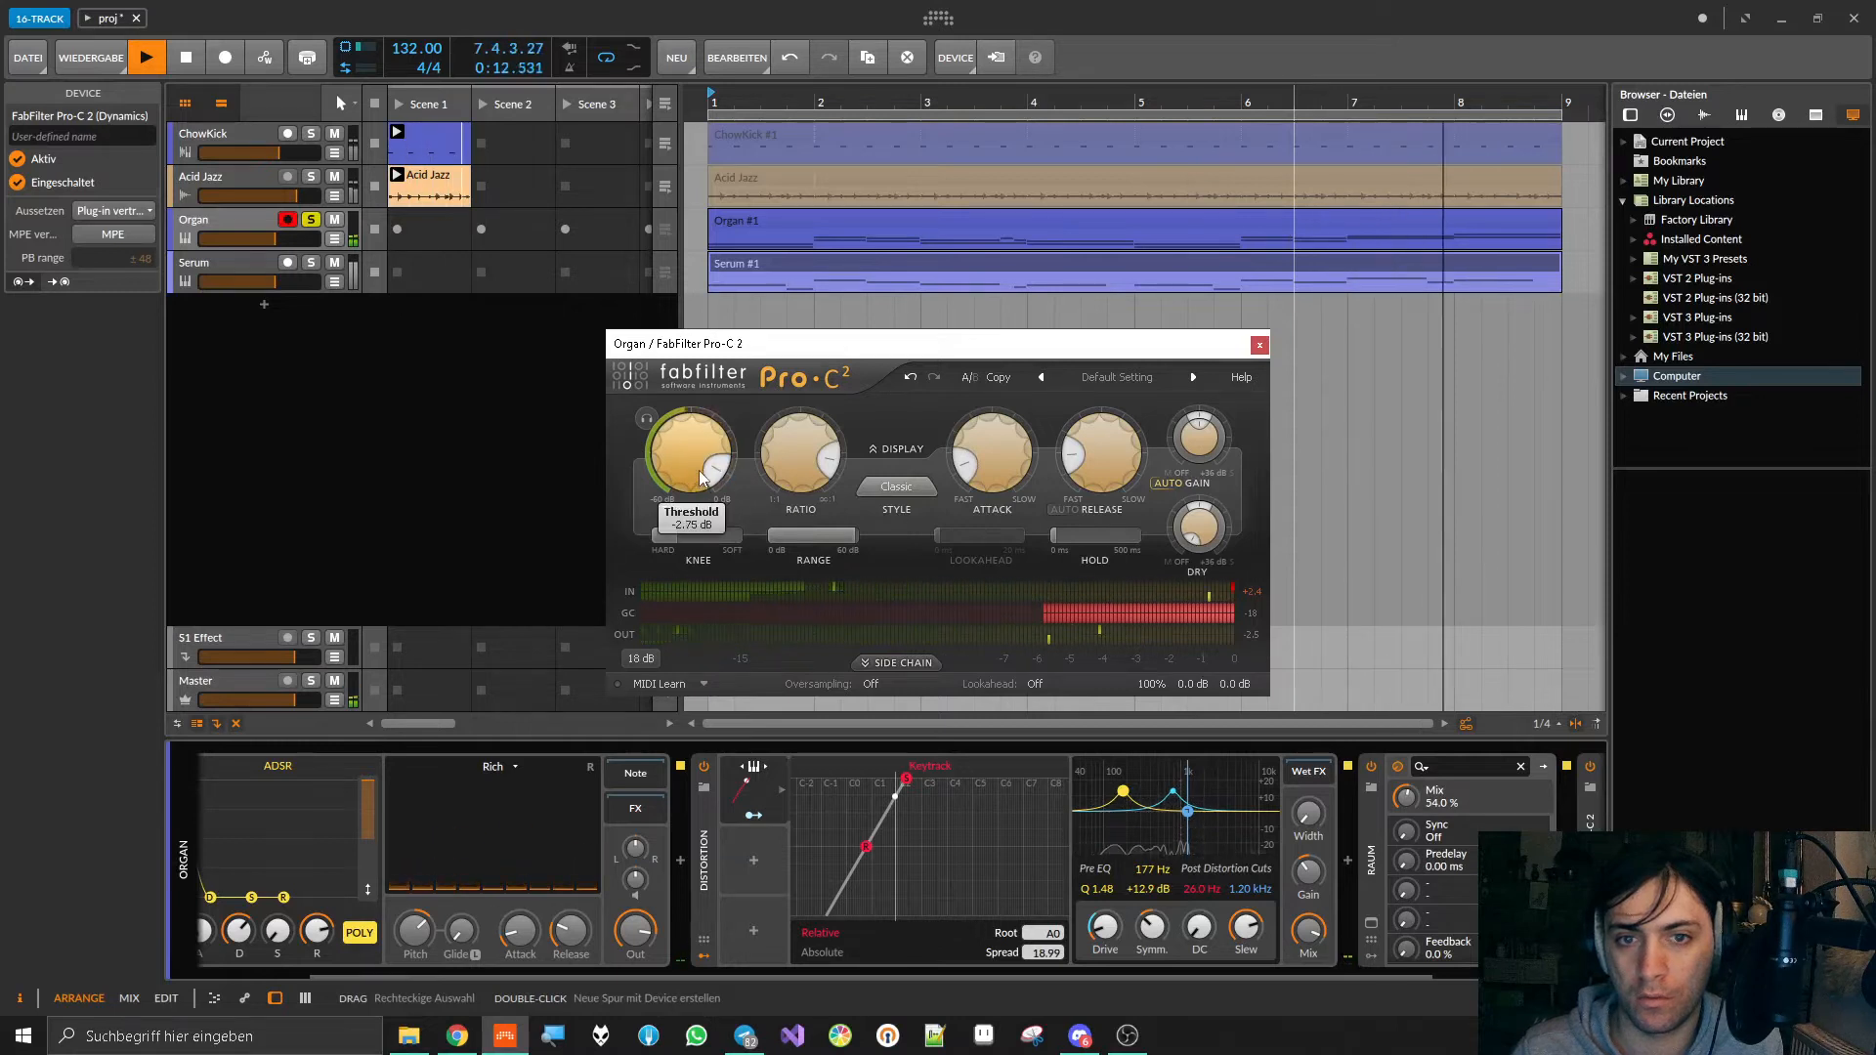
pyautogui.click(1262, 344)
pyautogui.moveTo(1374, 977); pyautogui.dragTo(1551, 977)
pyautogui.press('space')
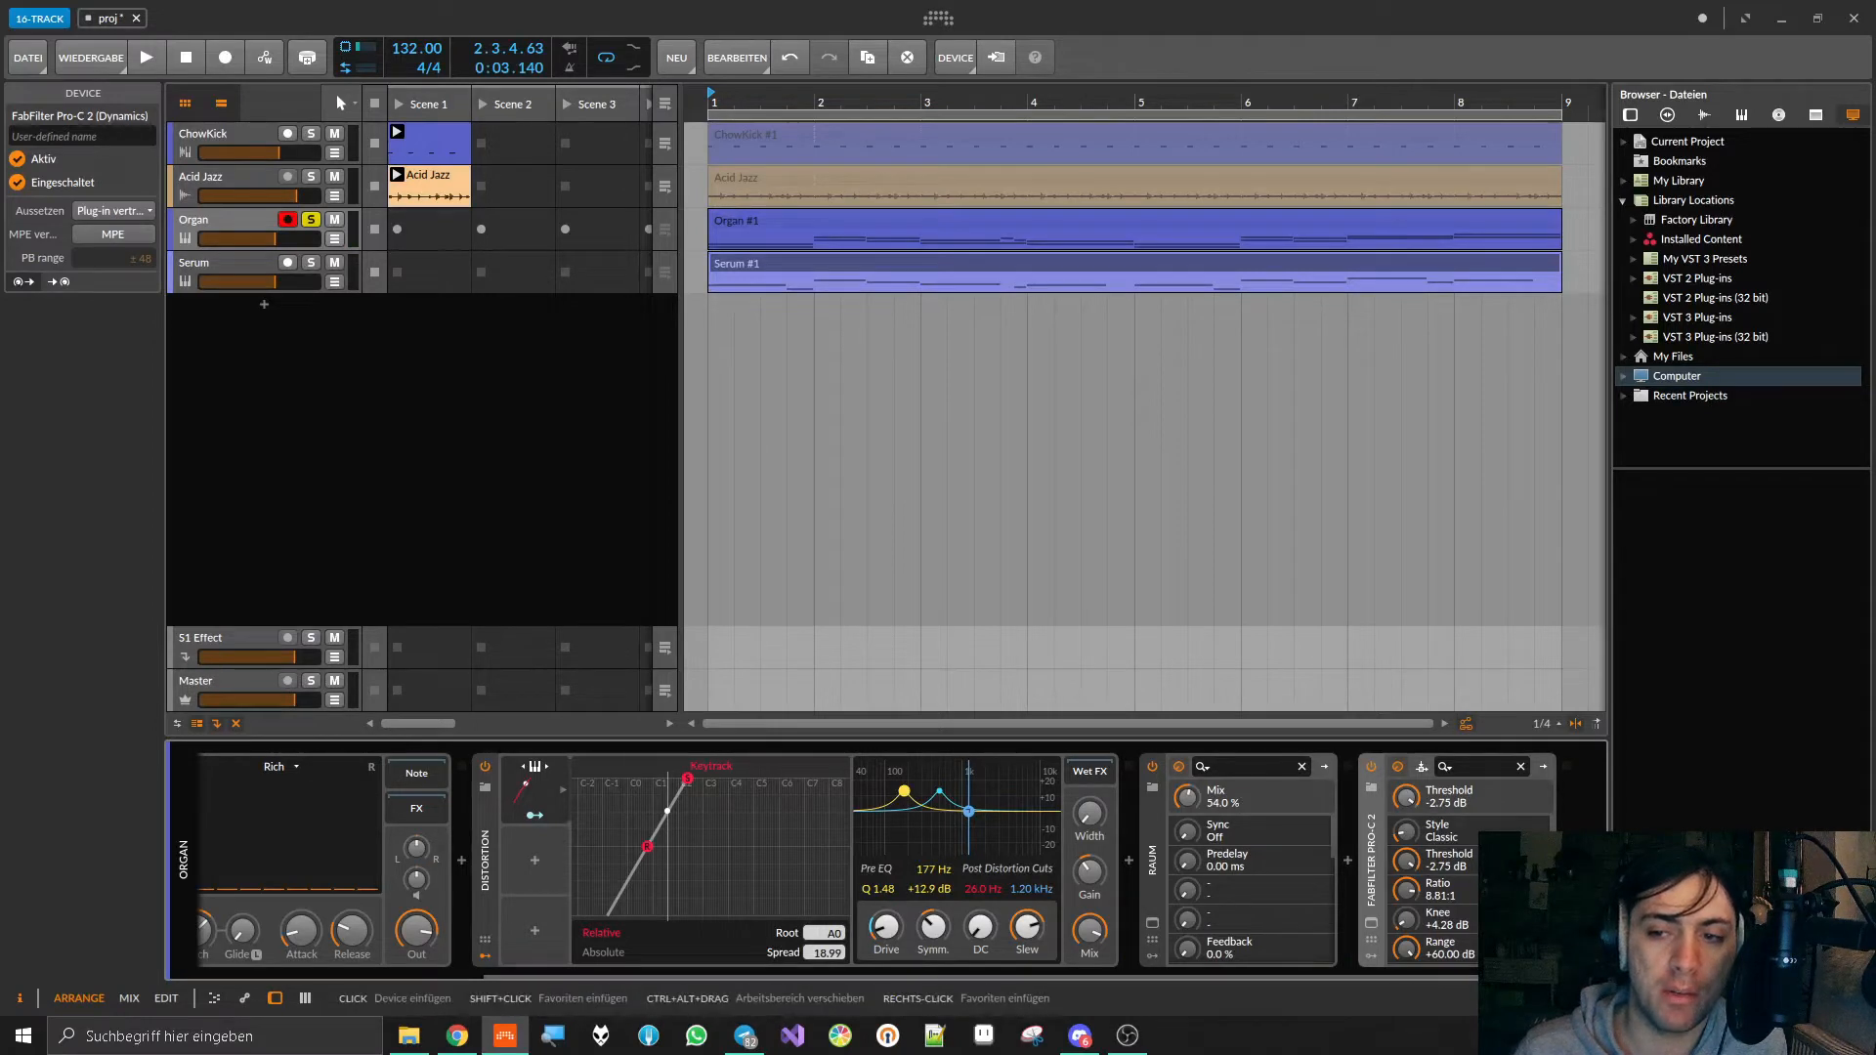
# Step: Browse for a device to add after Pro-C 2, narrowing the audio effects to Bitwig's own devices of all file types
pyautogui.click(1566, 861)
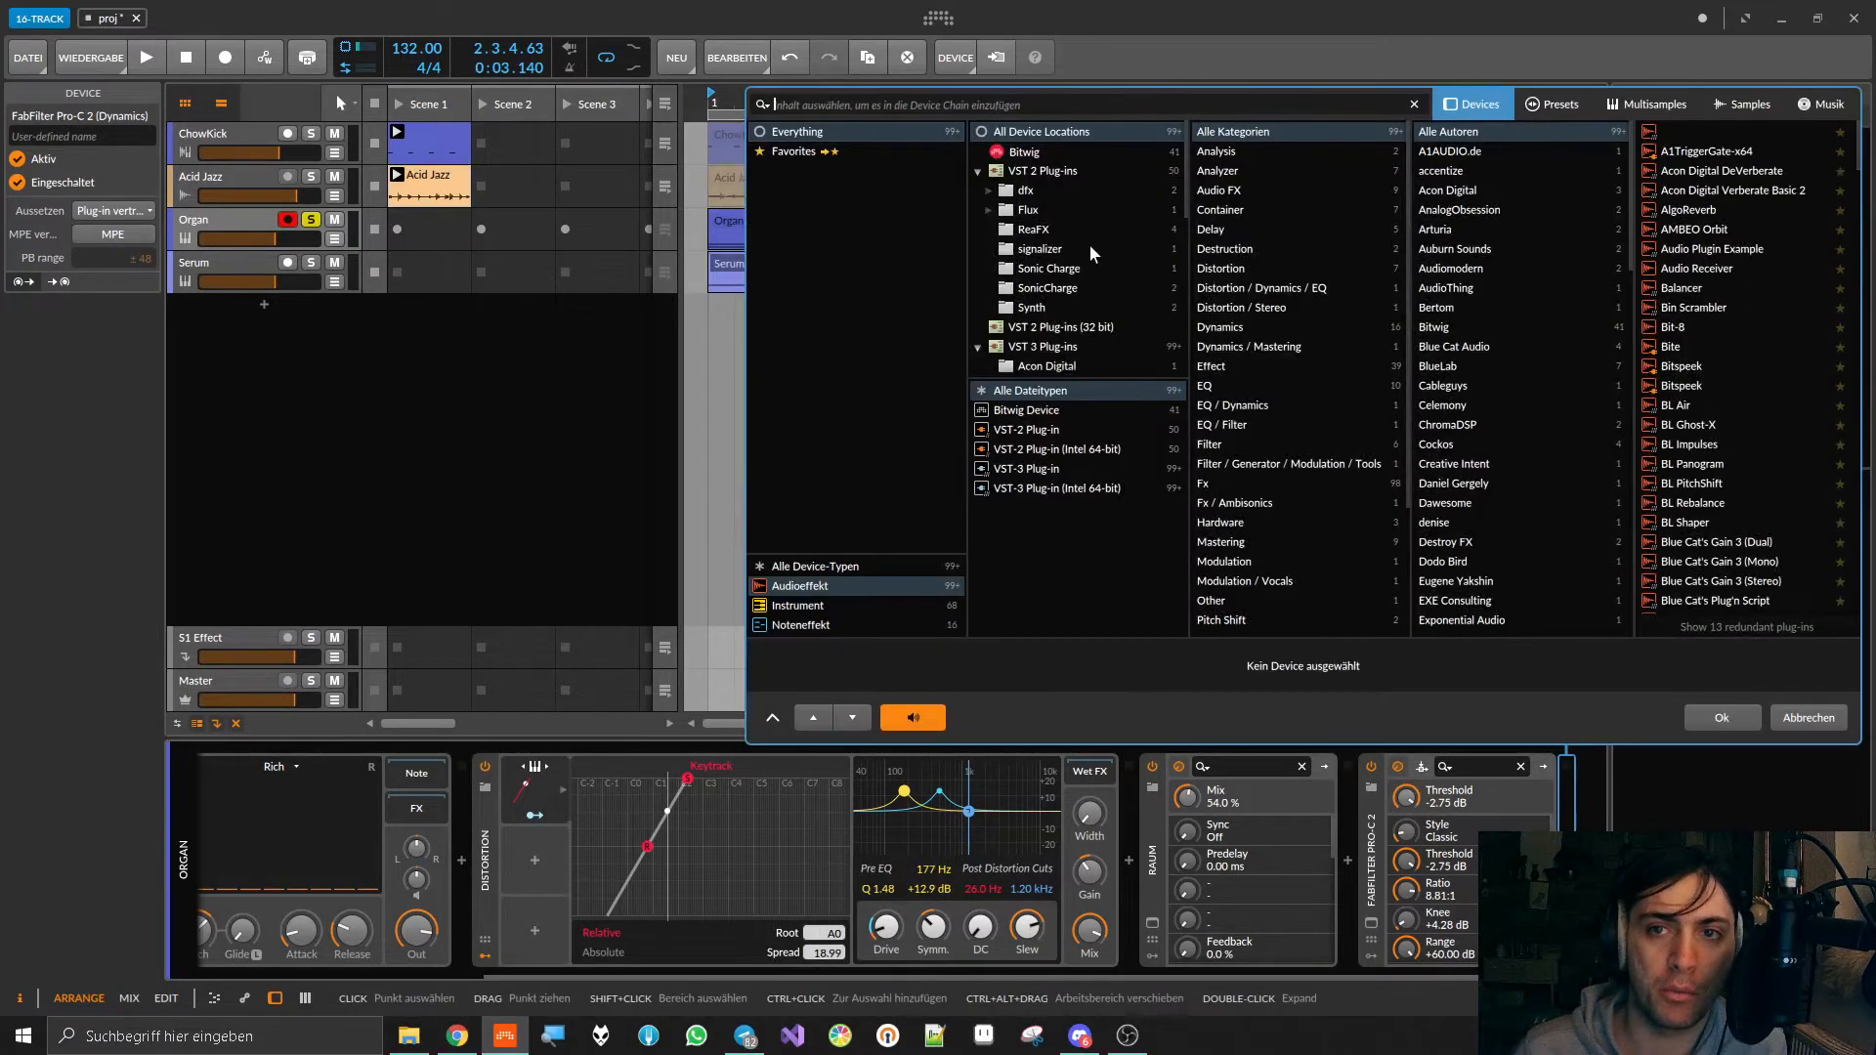
pyautogui.click(976, 171)
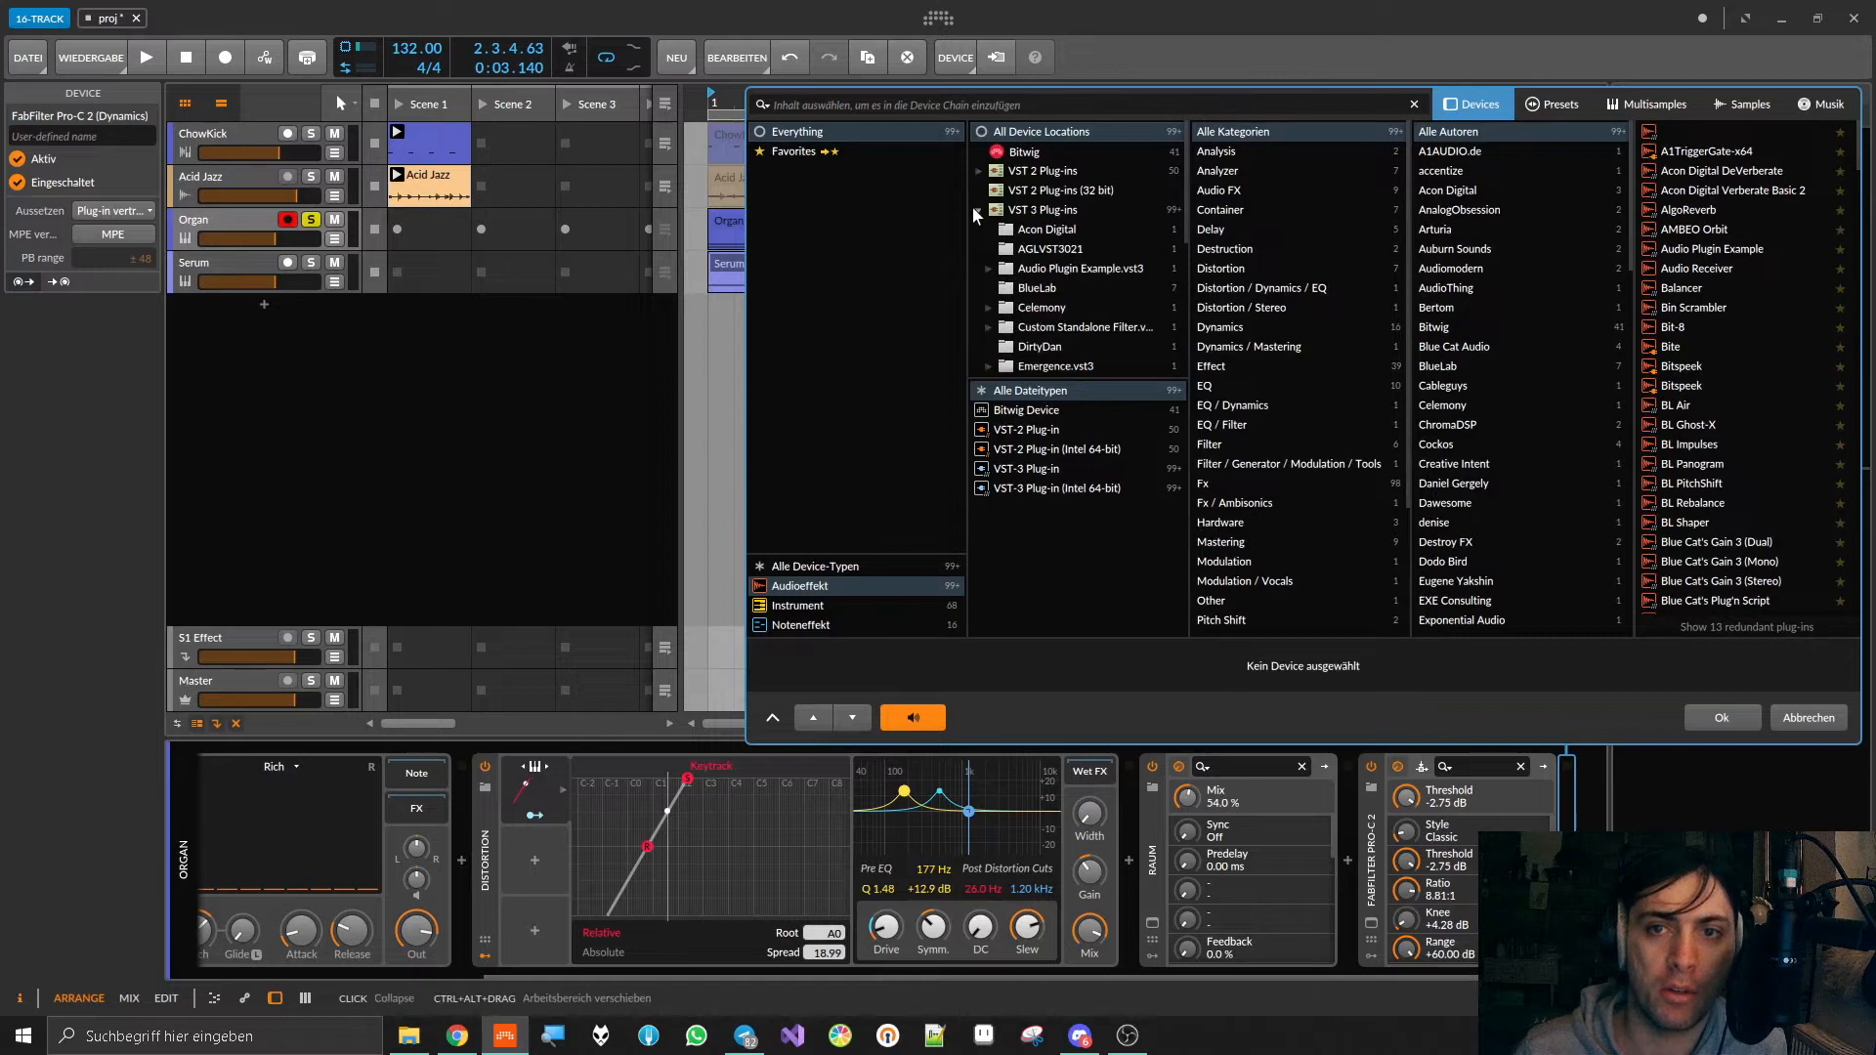
pyautogui.click(977, 211)
pyautogui.click(1016, 154)
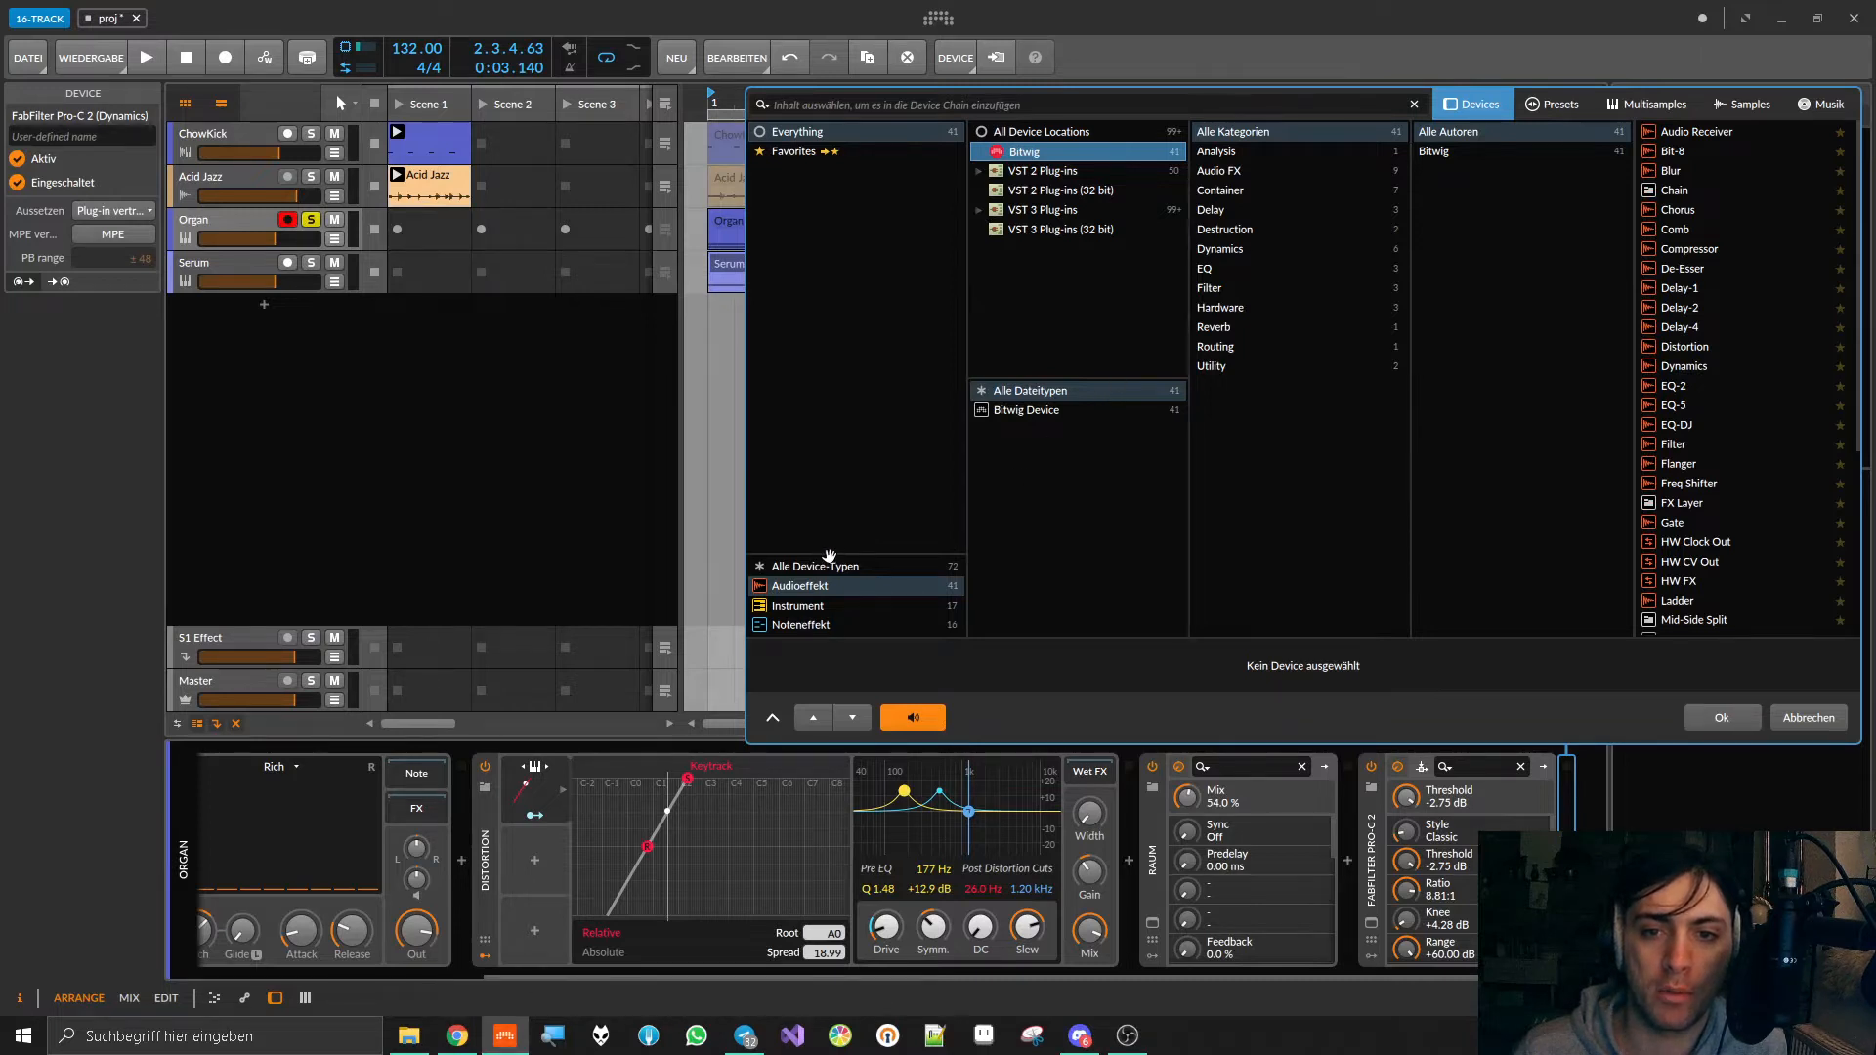
pyautogui.moveTo(832, 523); pyautogui.dragTo(729, 548)
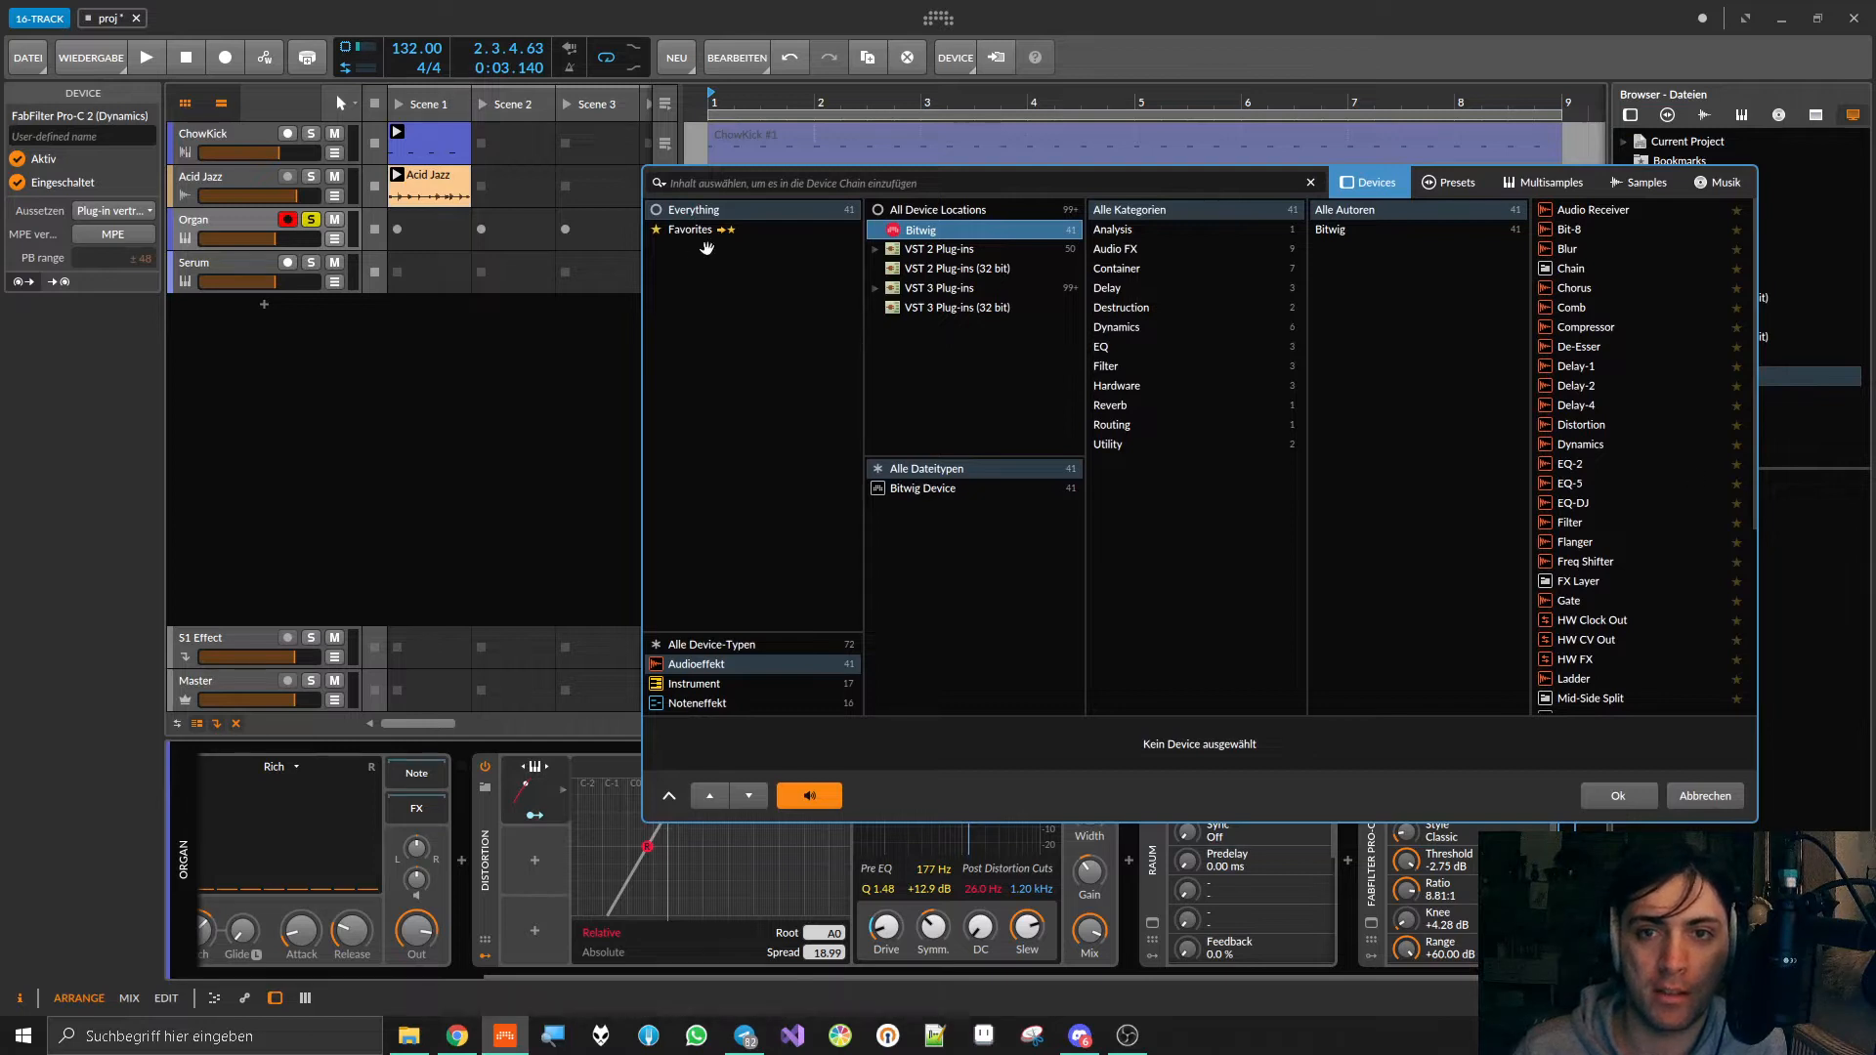
pyautogui.click(942, 469)
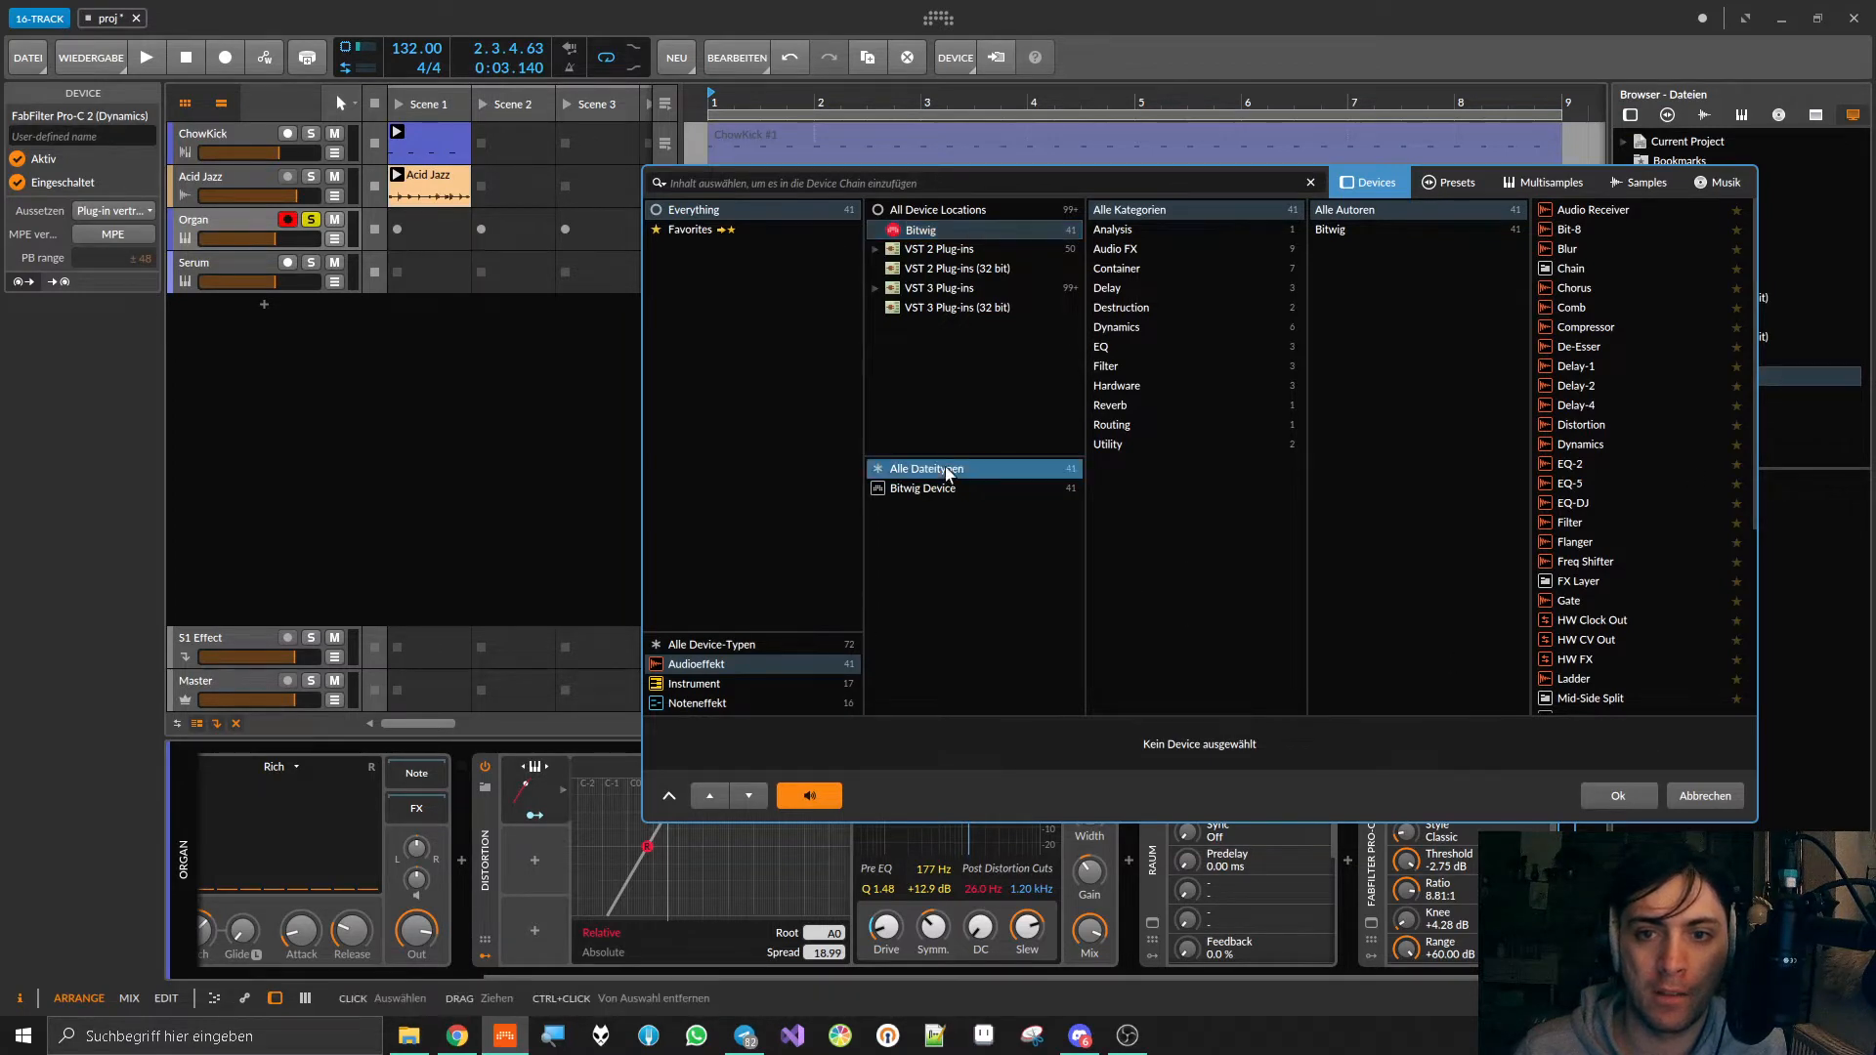
pyautogui.click(937, 476)
pyautogui.click(934, 490)
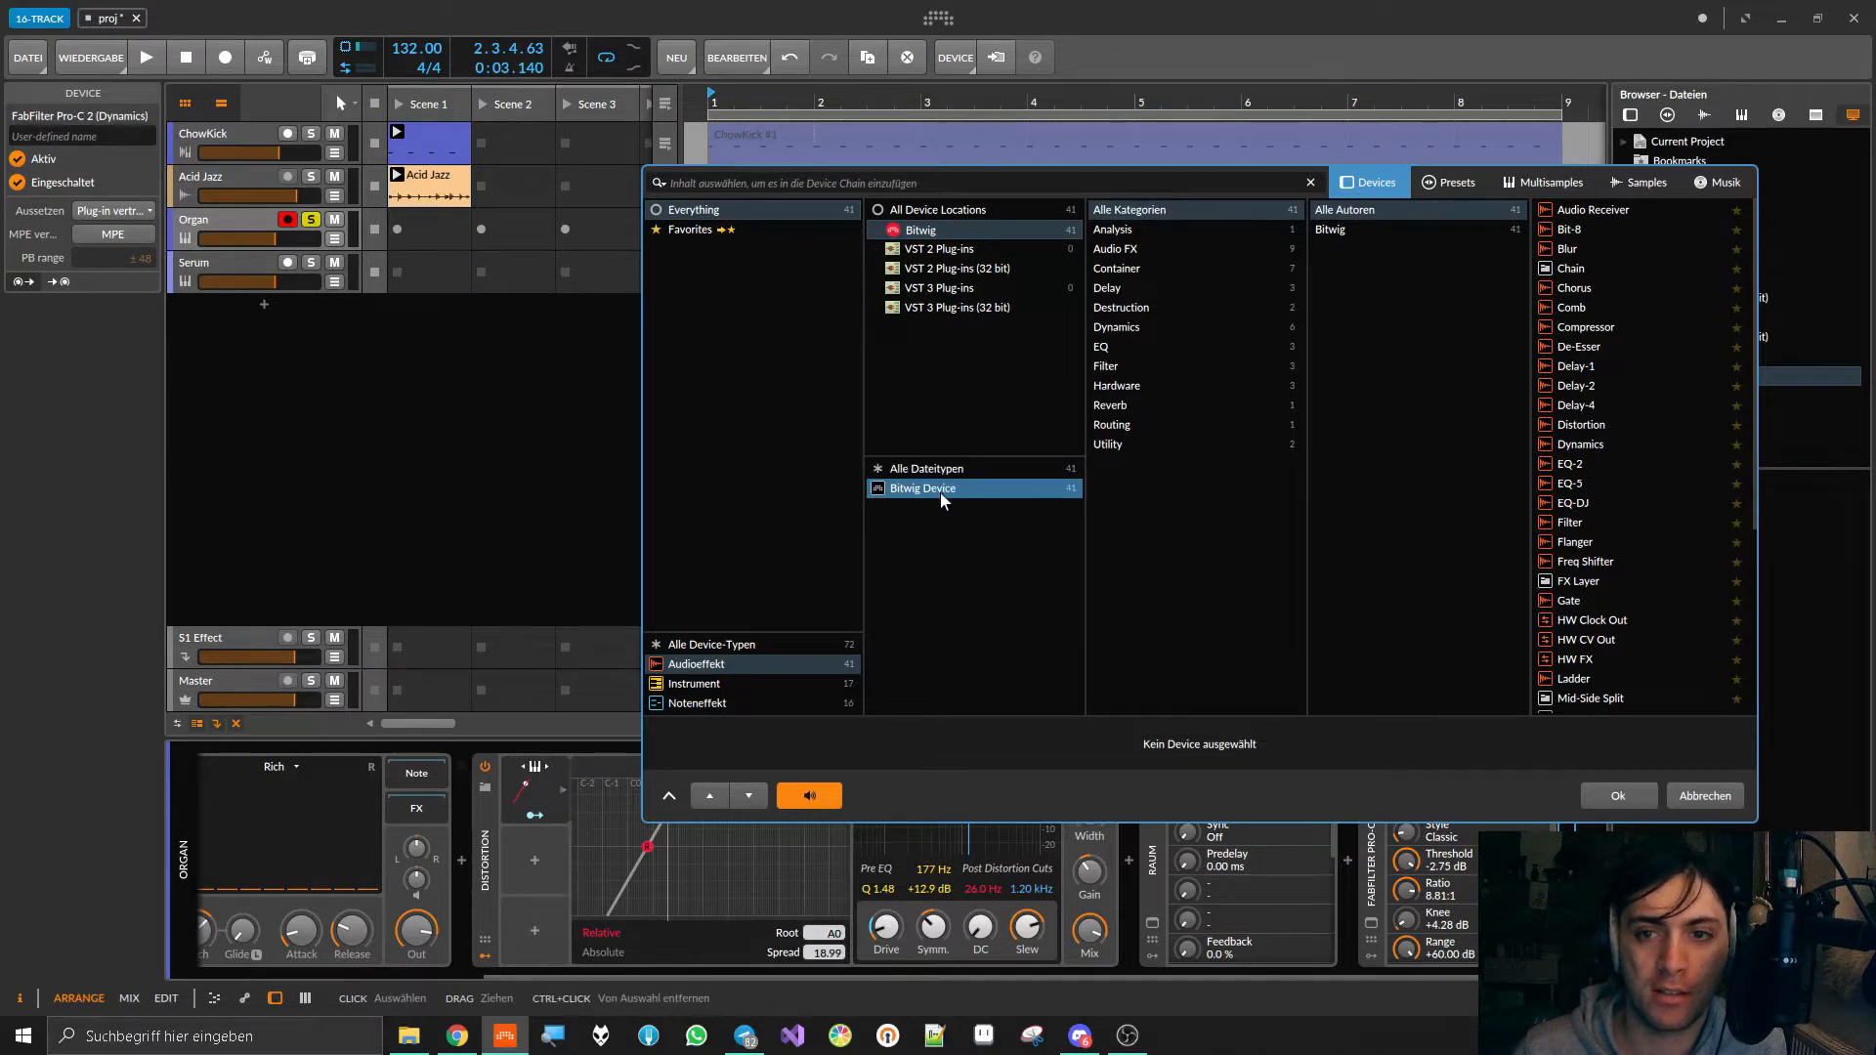
pyautogui.click(945, 469)
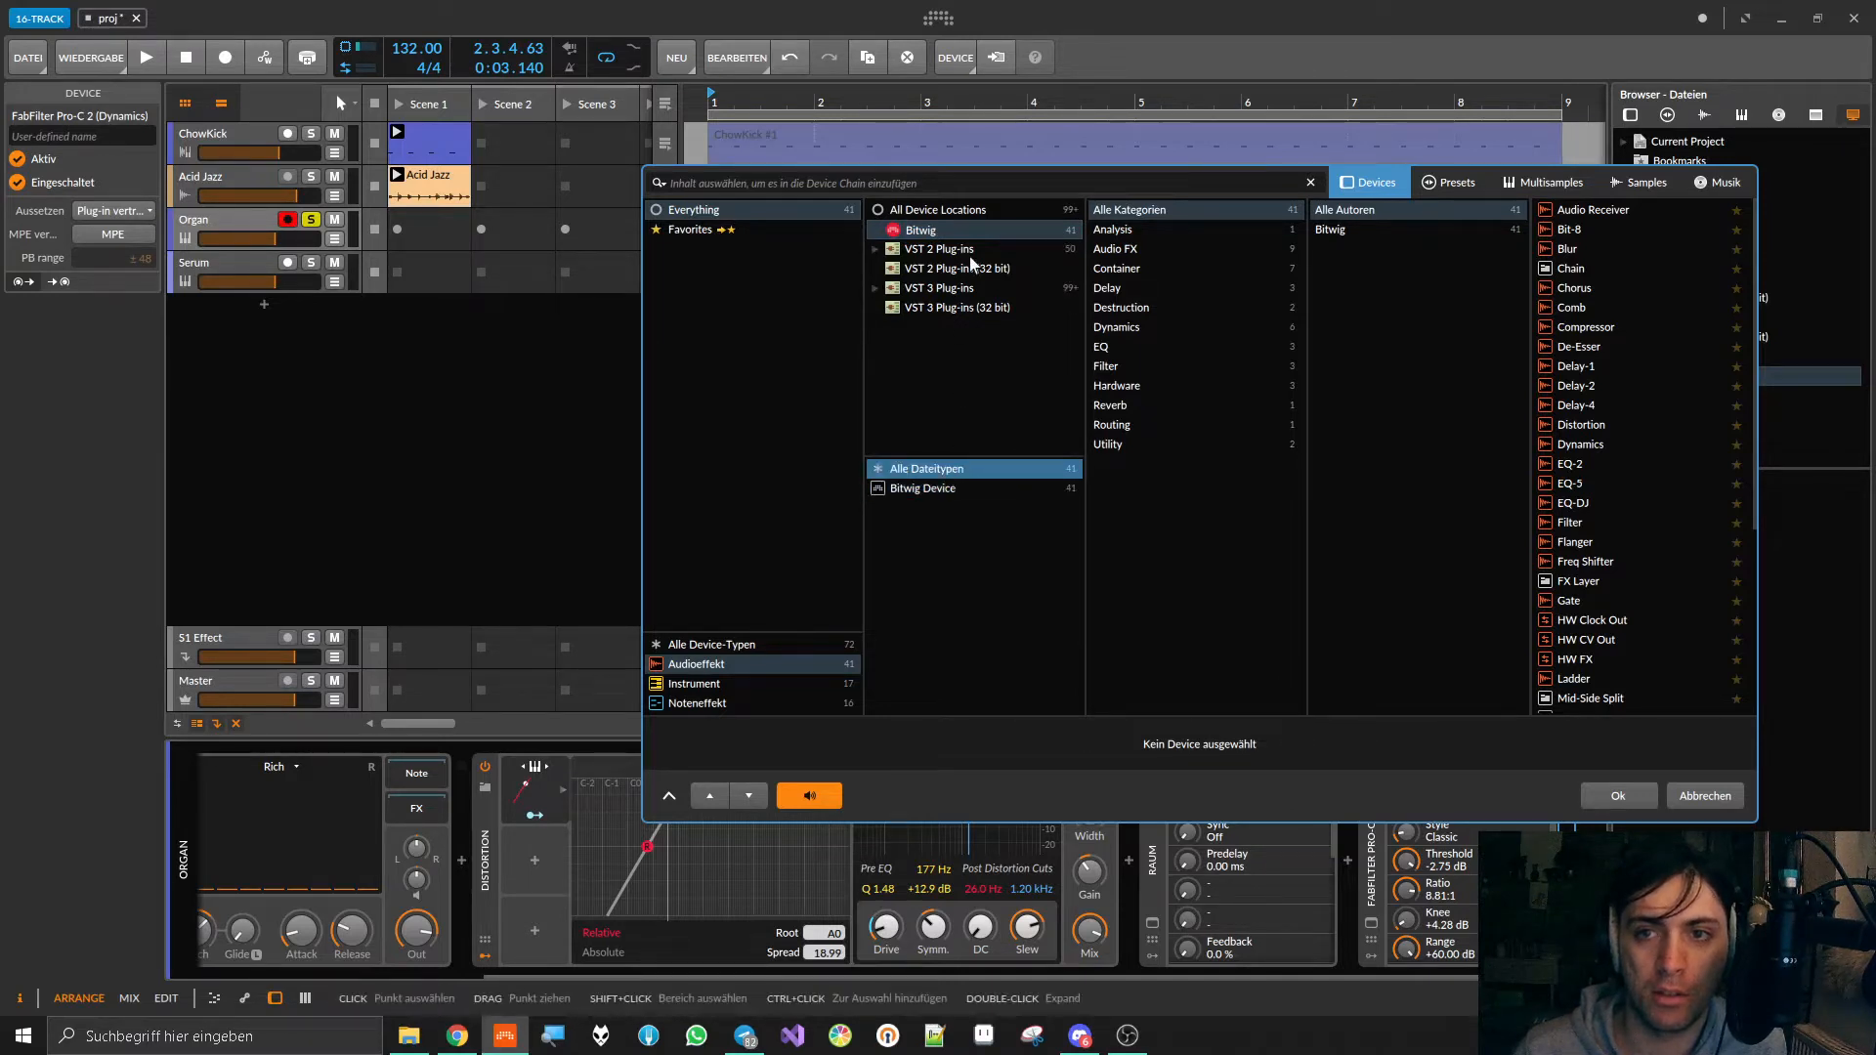
pyautogui.click(947, 213)
pyautogui.click(937, 231)
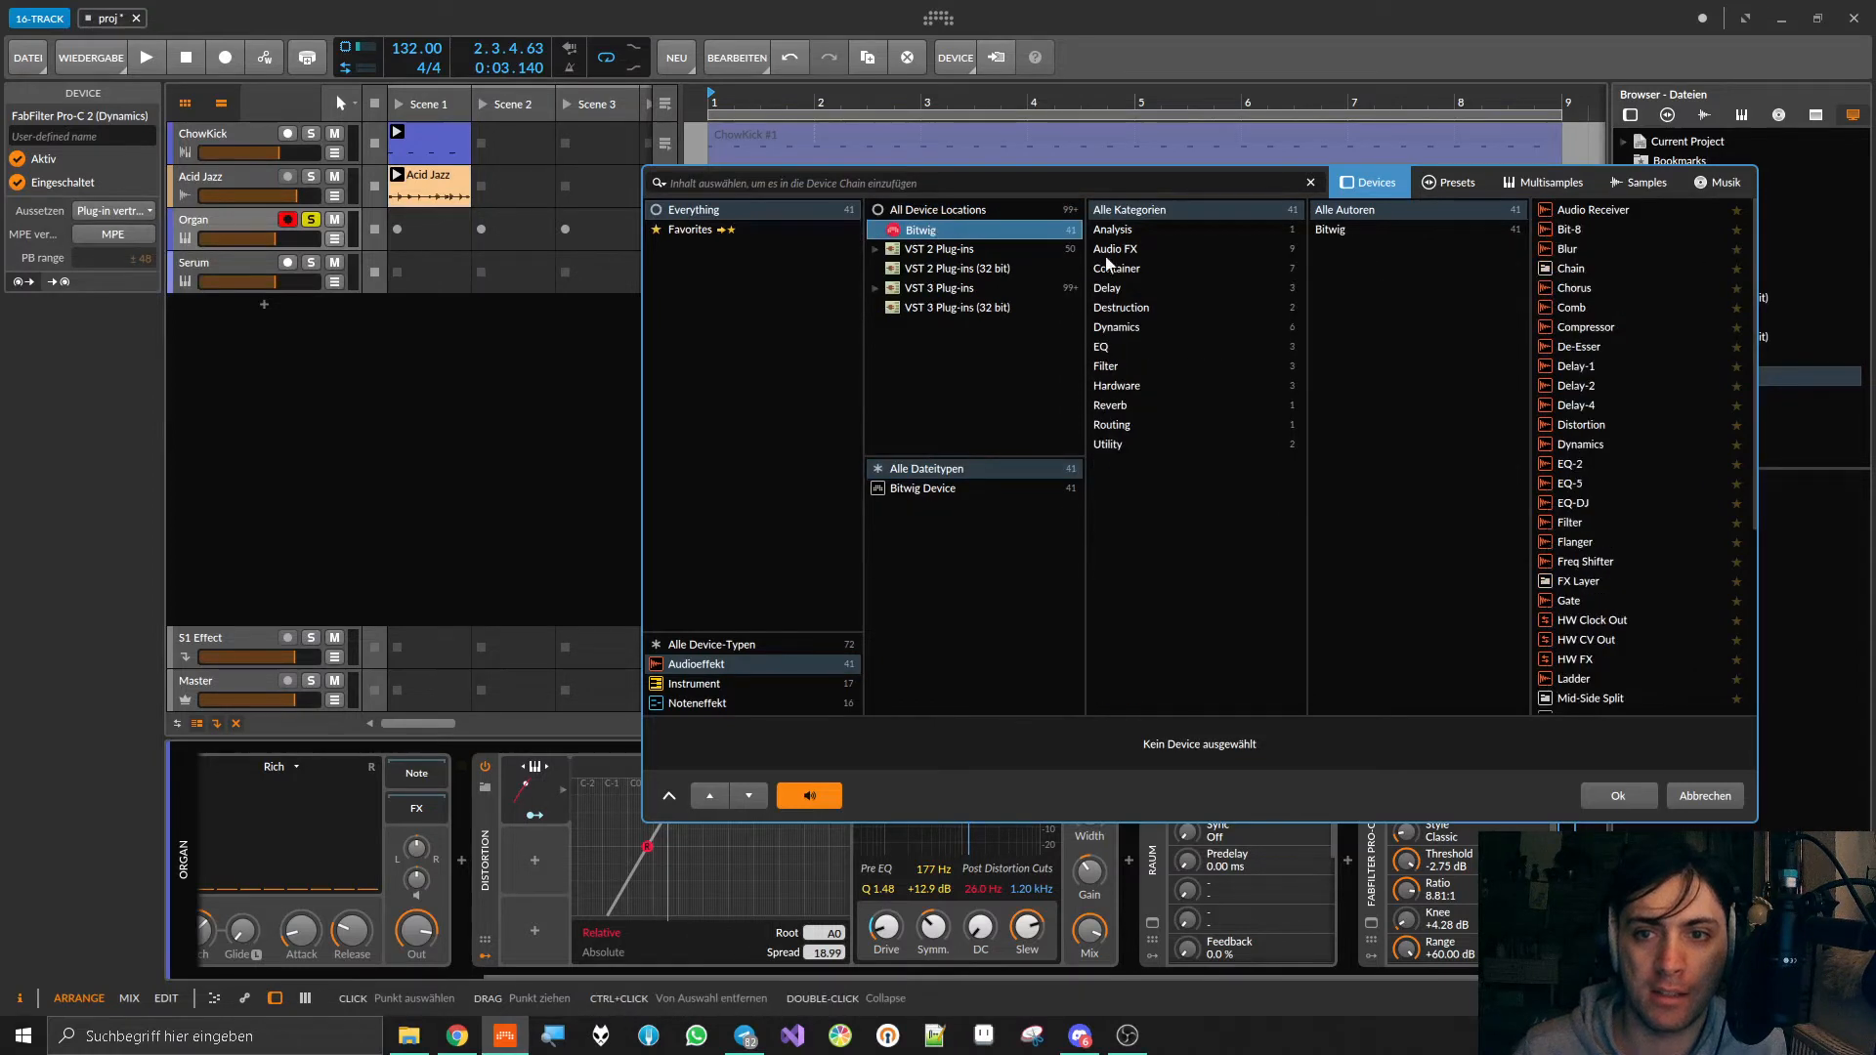
# Step: Look through Bitwig's Utility, Routing and EQ effect categories, including the Tool device's description
pyautogui.click(1109, 447)
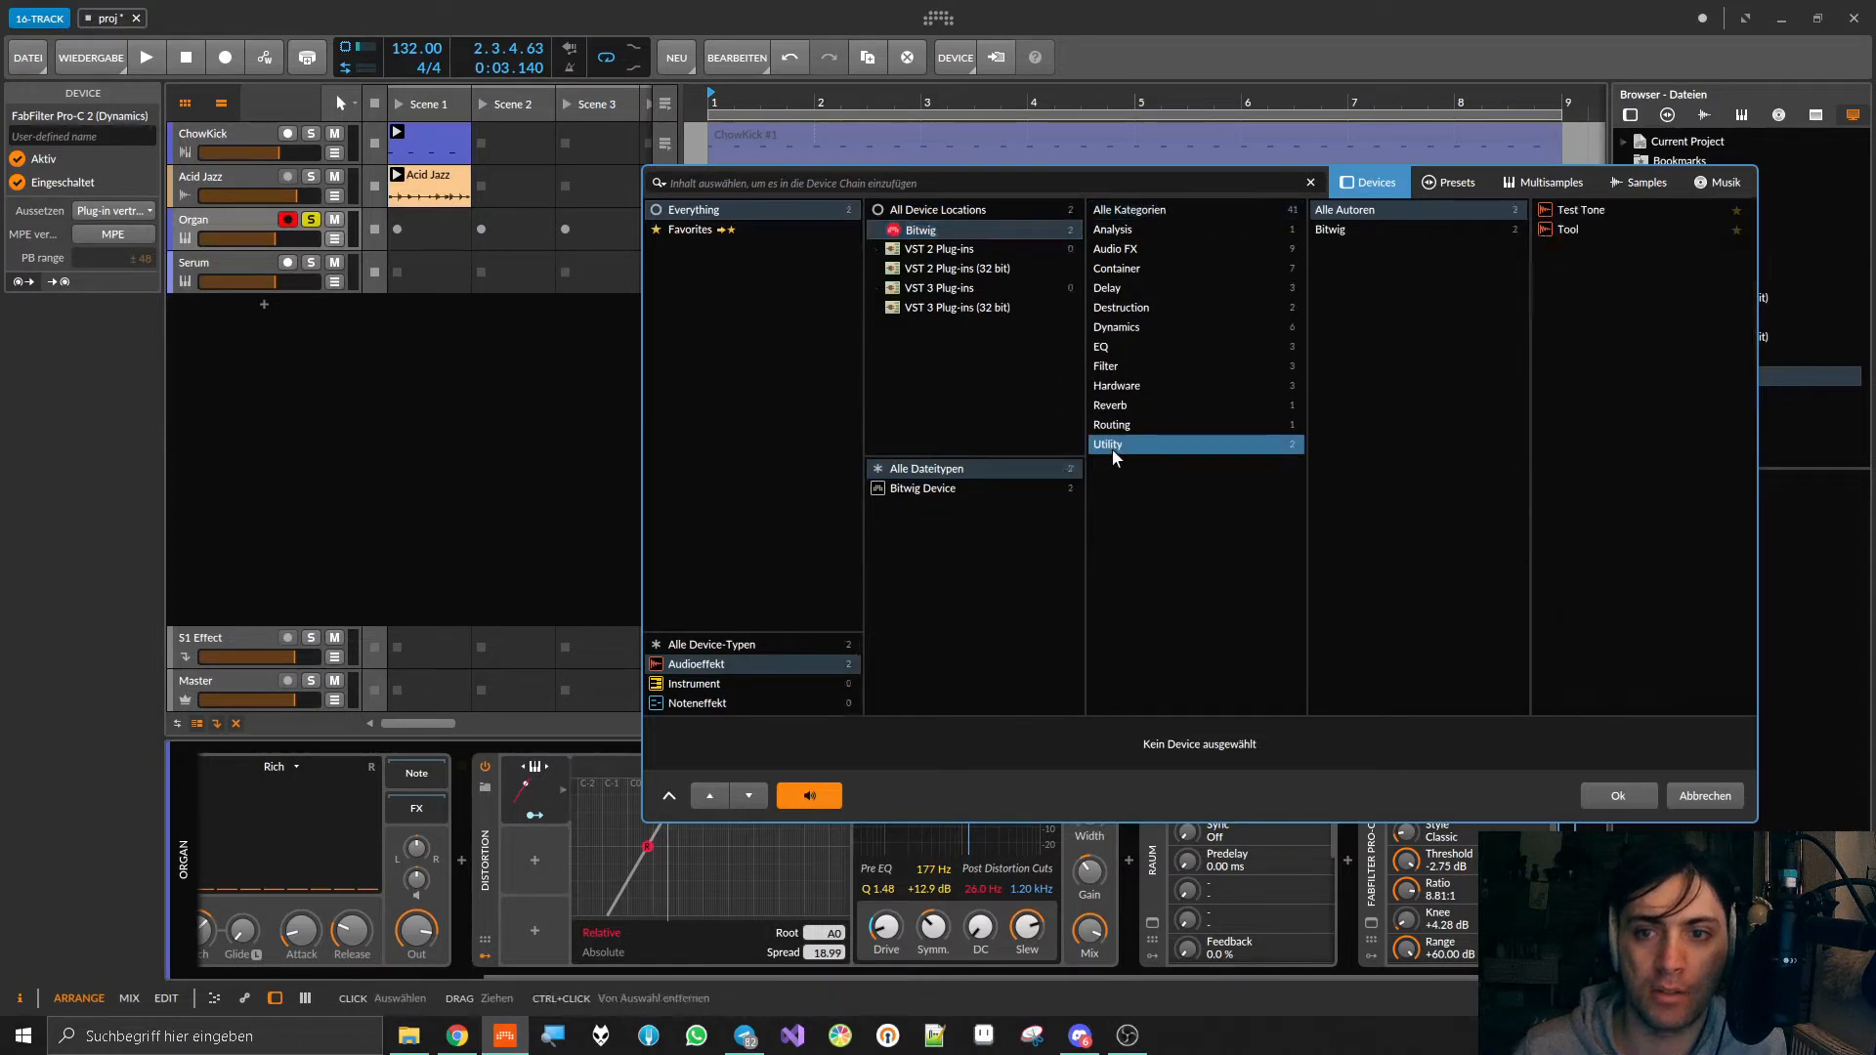
pyautogui.click(1576, 231)
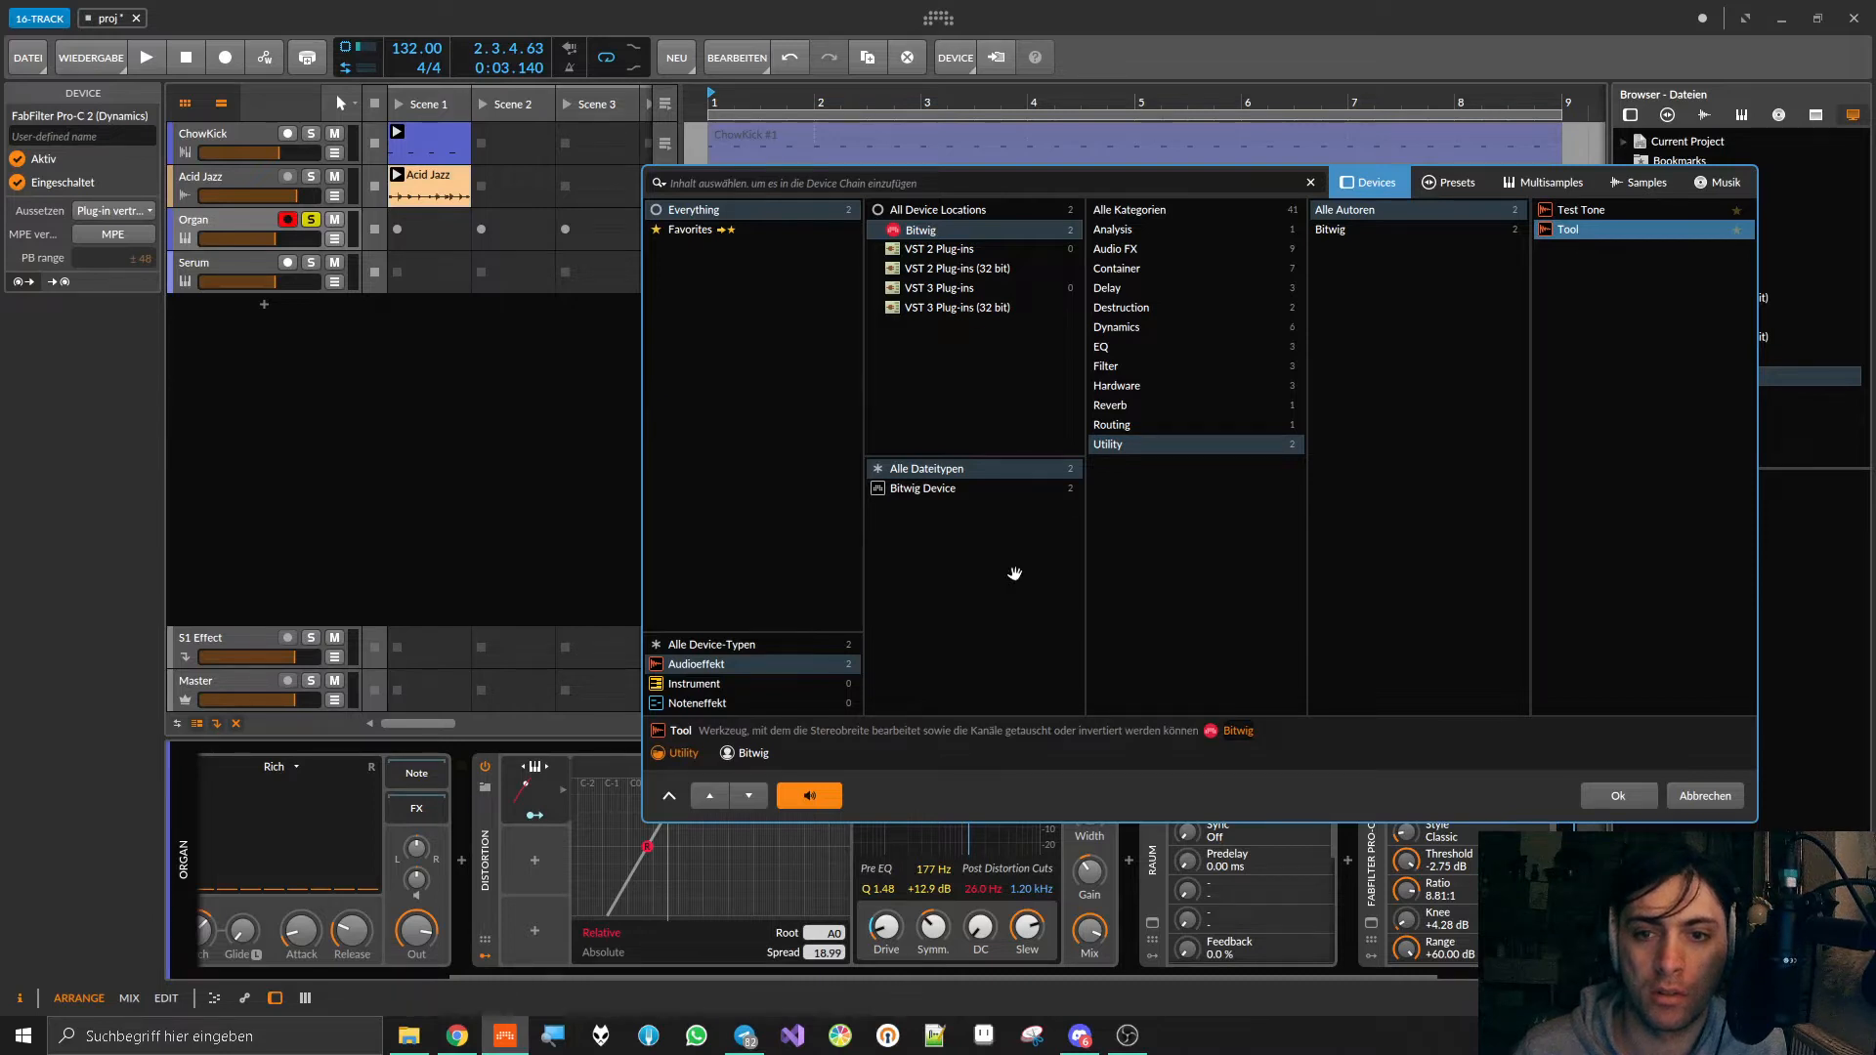
pyautogui.click(1122, 427)
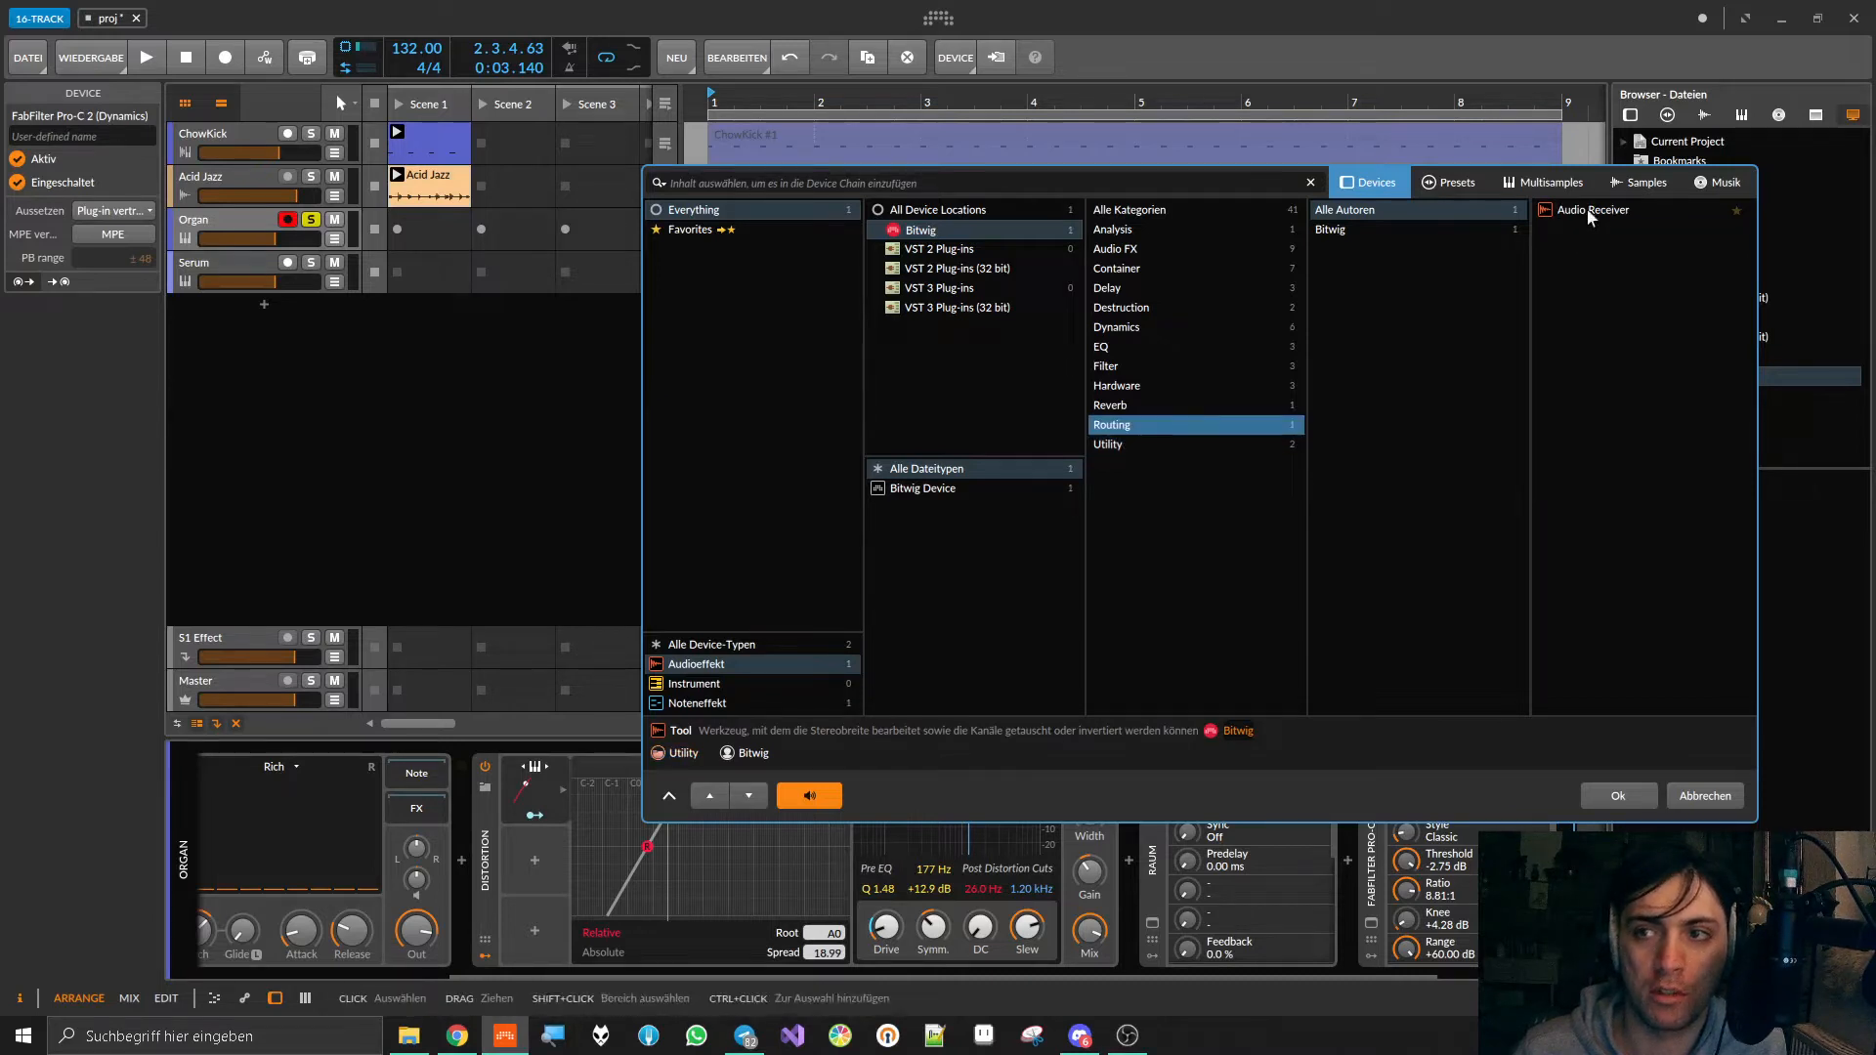
pyautogui.click(1111, 350)
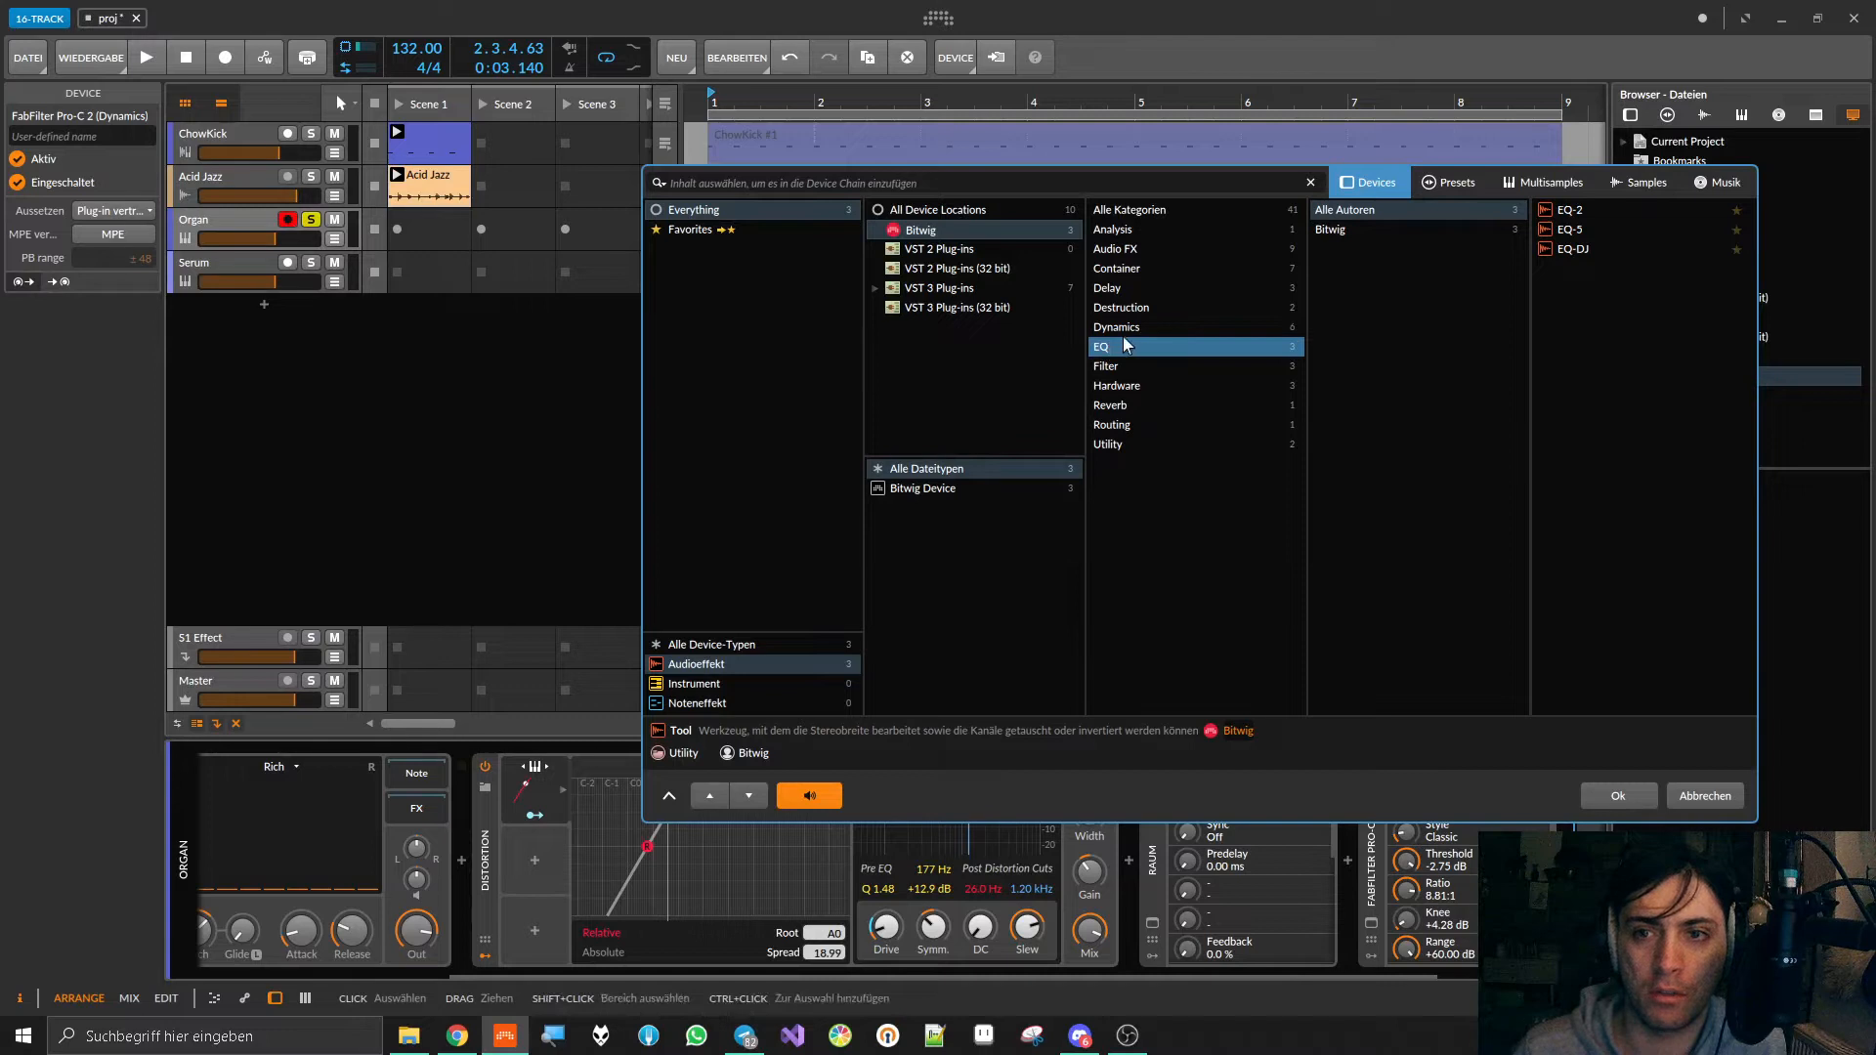
# Step: Try the Multiband FX-2 container after Pro-C 2 and delete it from the Organ track's device chain
pyautogui.click(1122, 270)
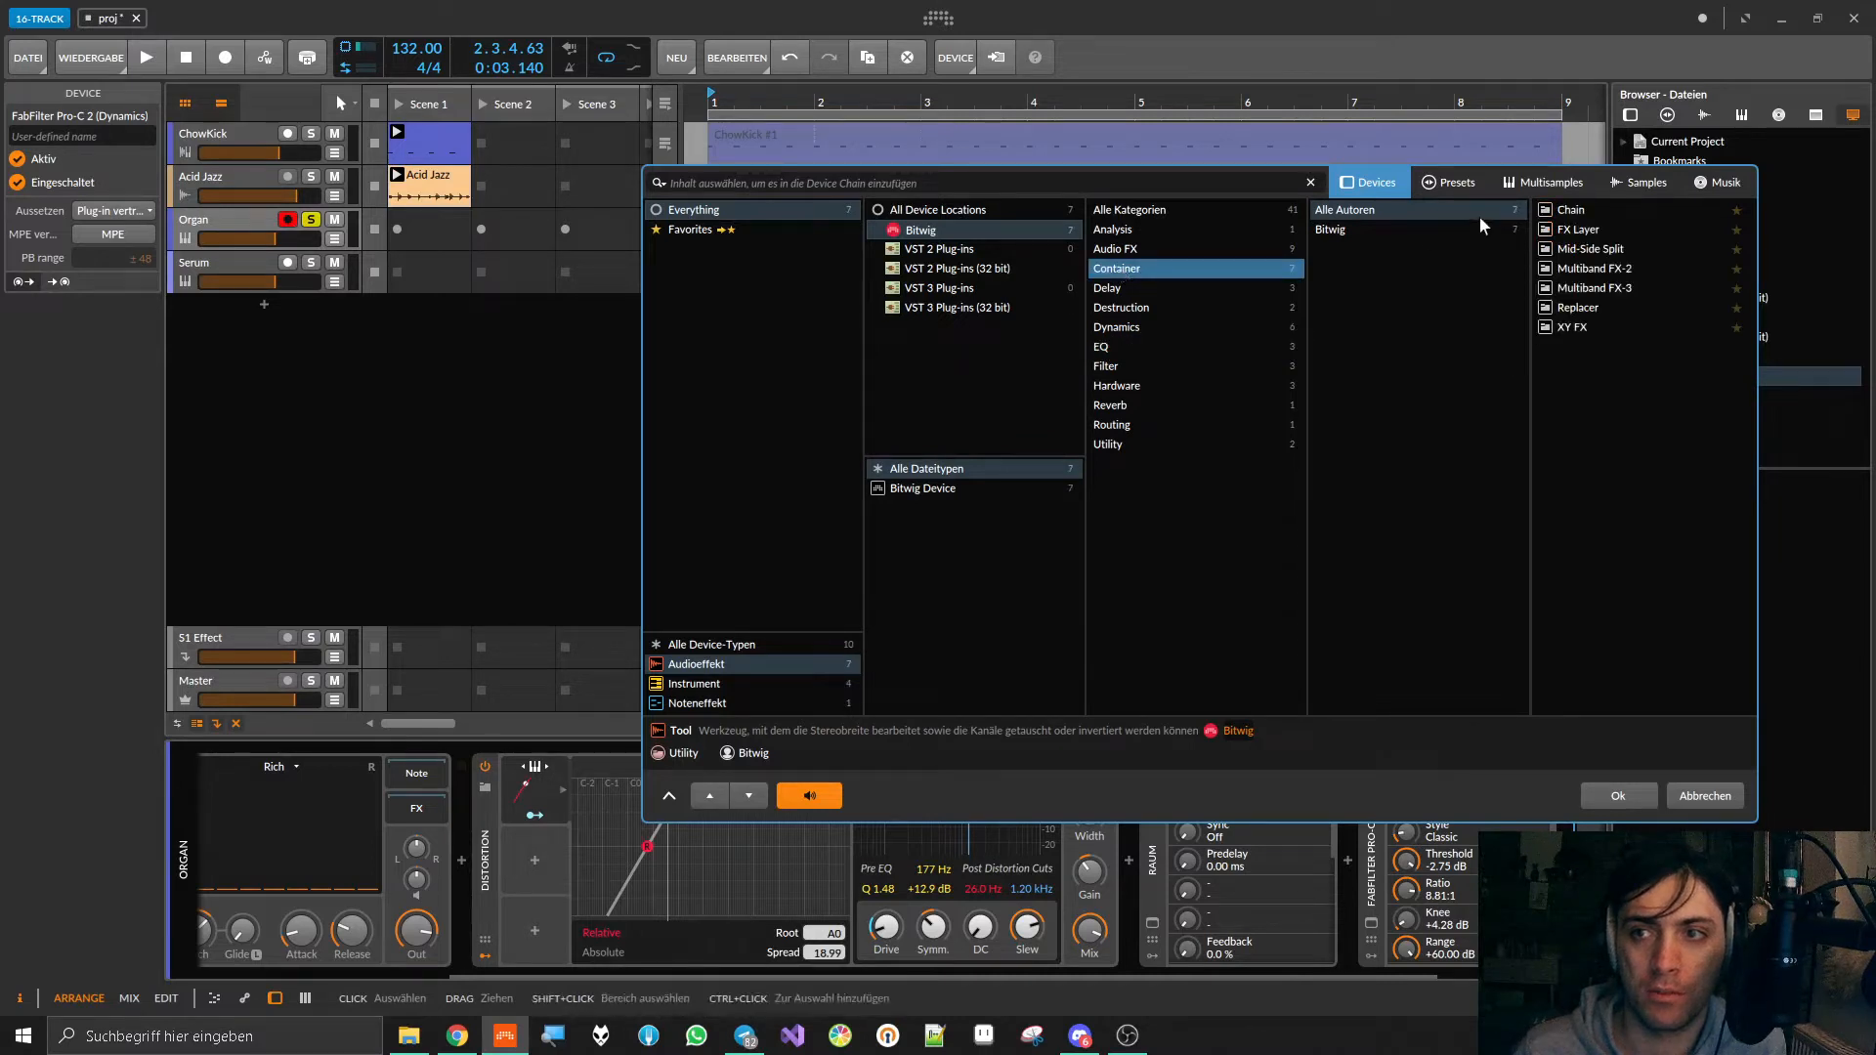
pyautogui.doubleClick(1610, 278)
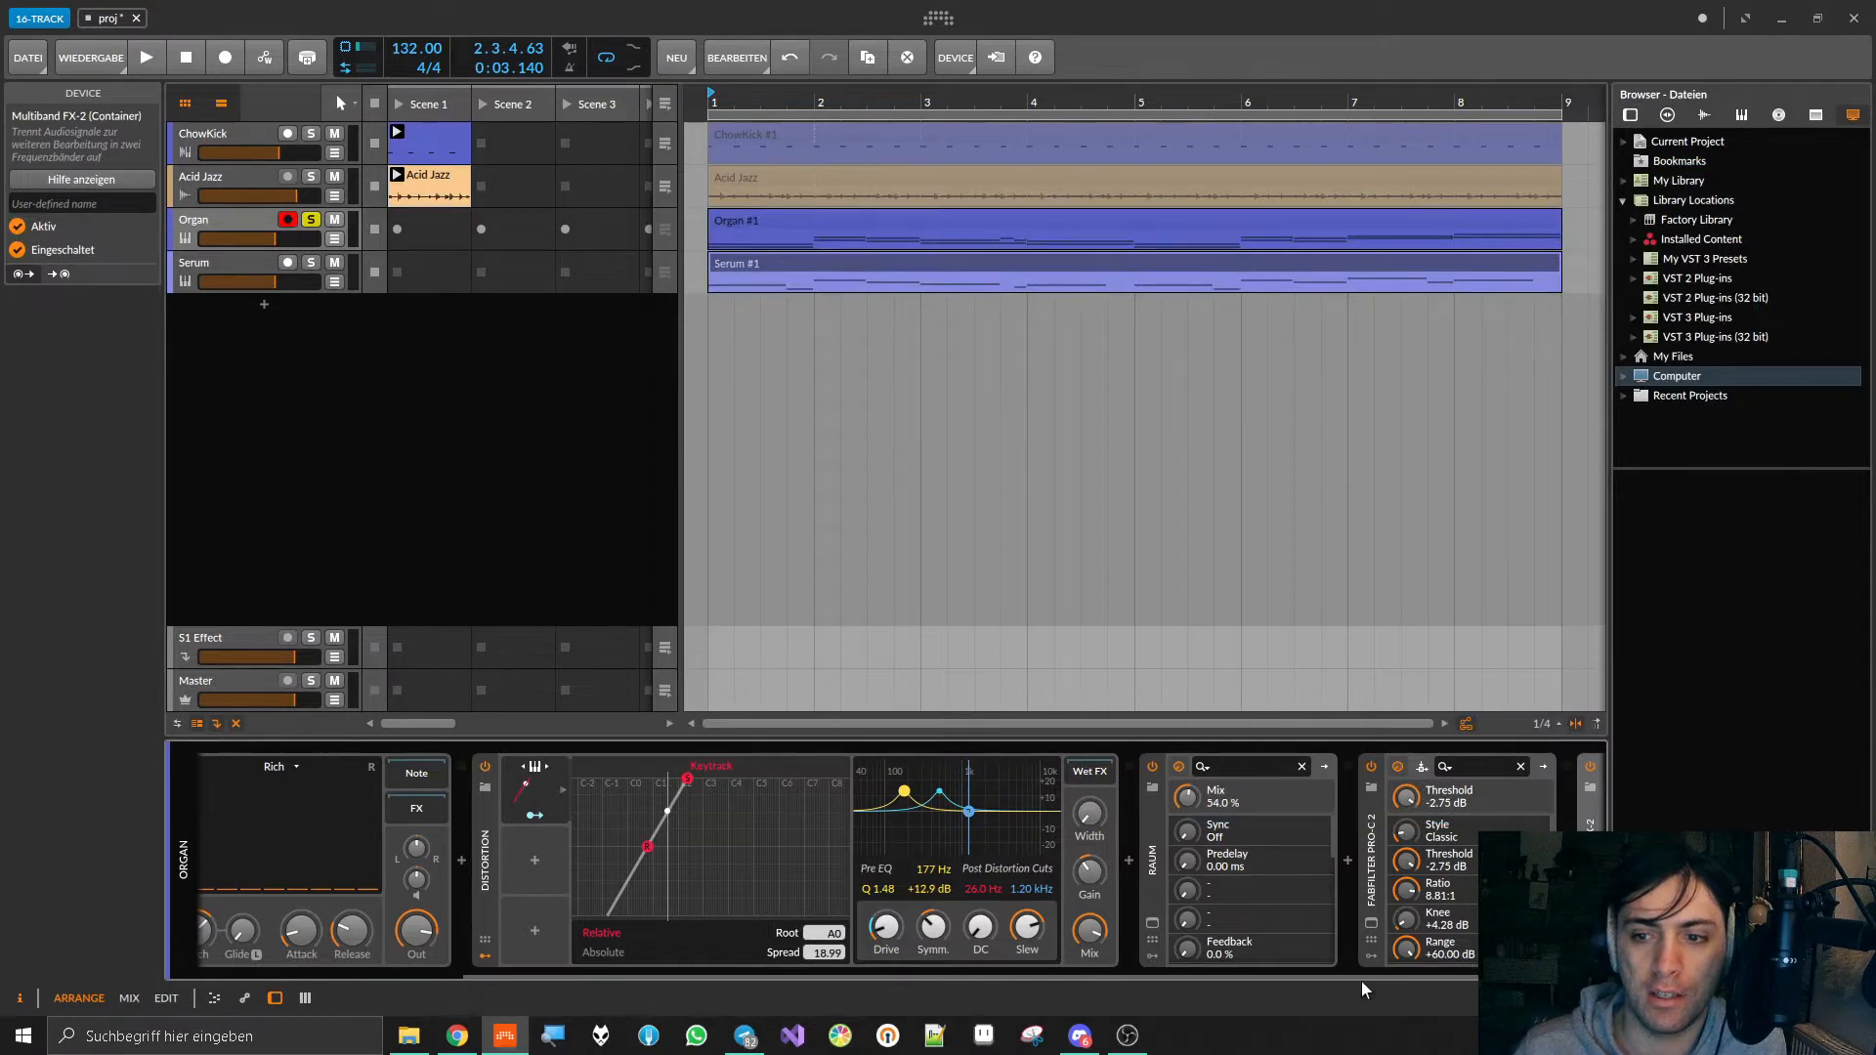
pyautogui.moveTo(1364, 976); pyautogui.dragTo(1487, 976)
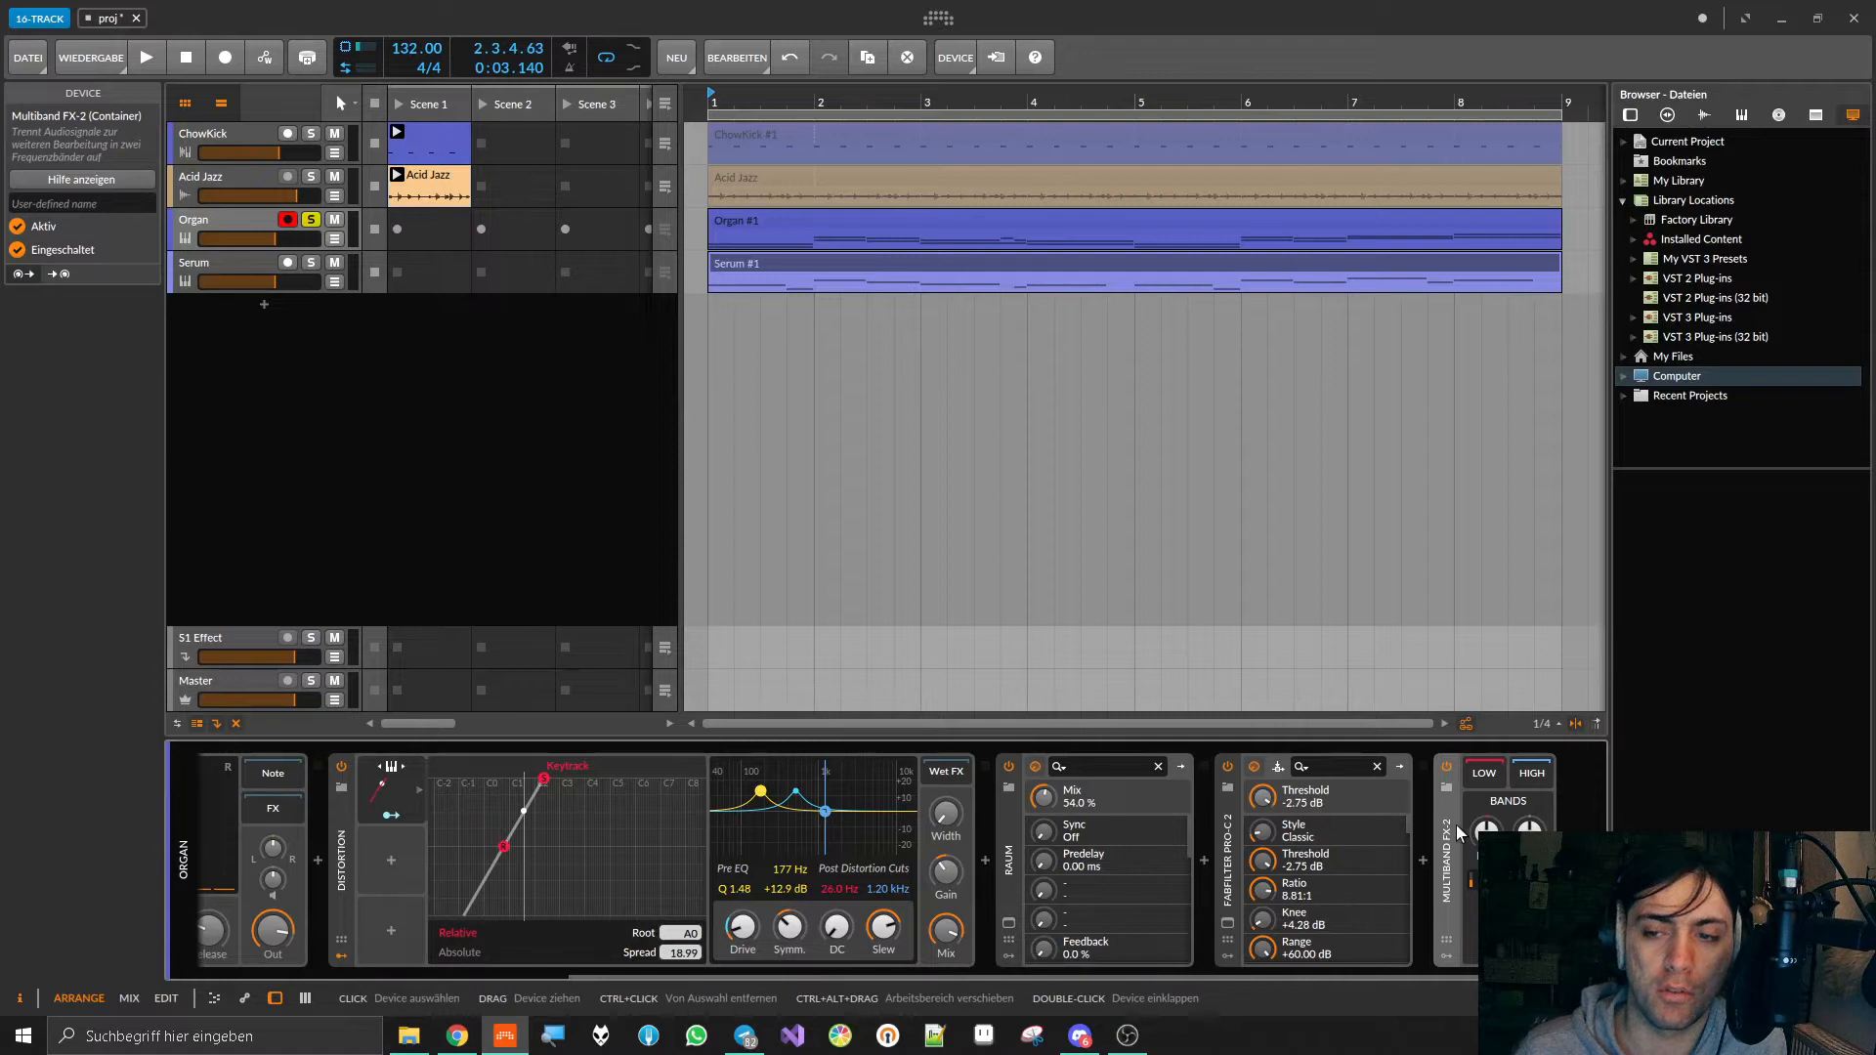
pyautogui.press('Delete')
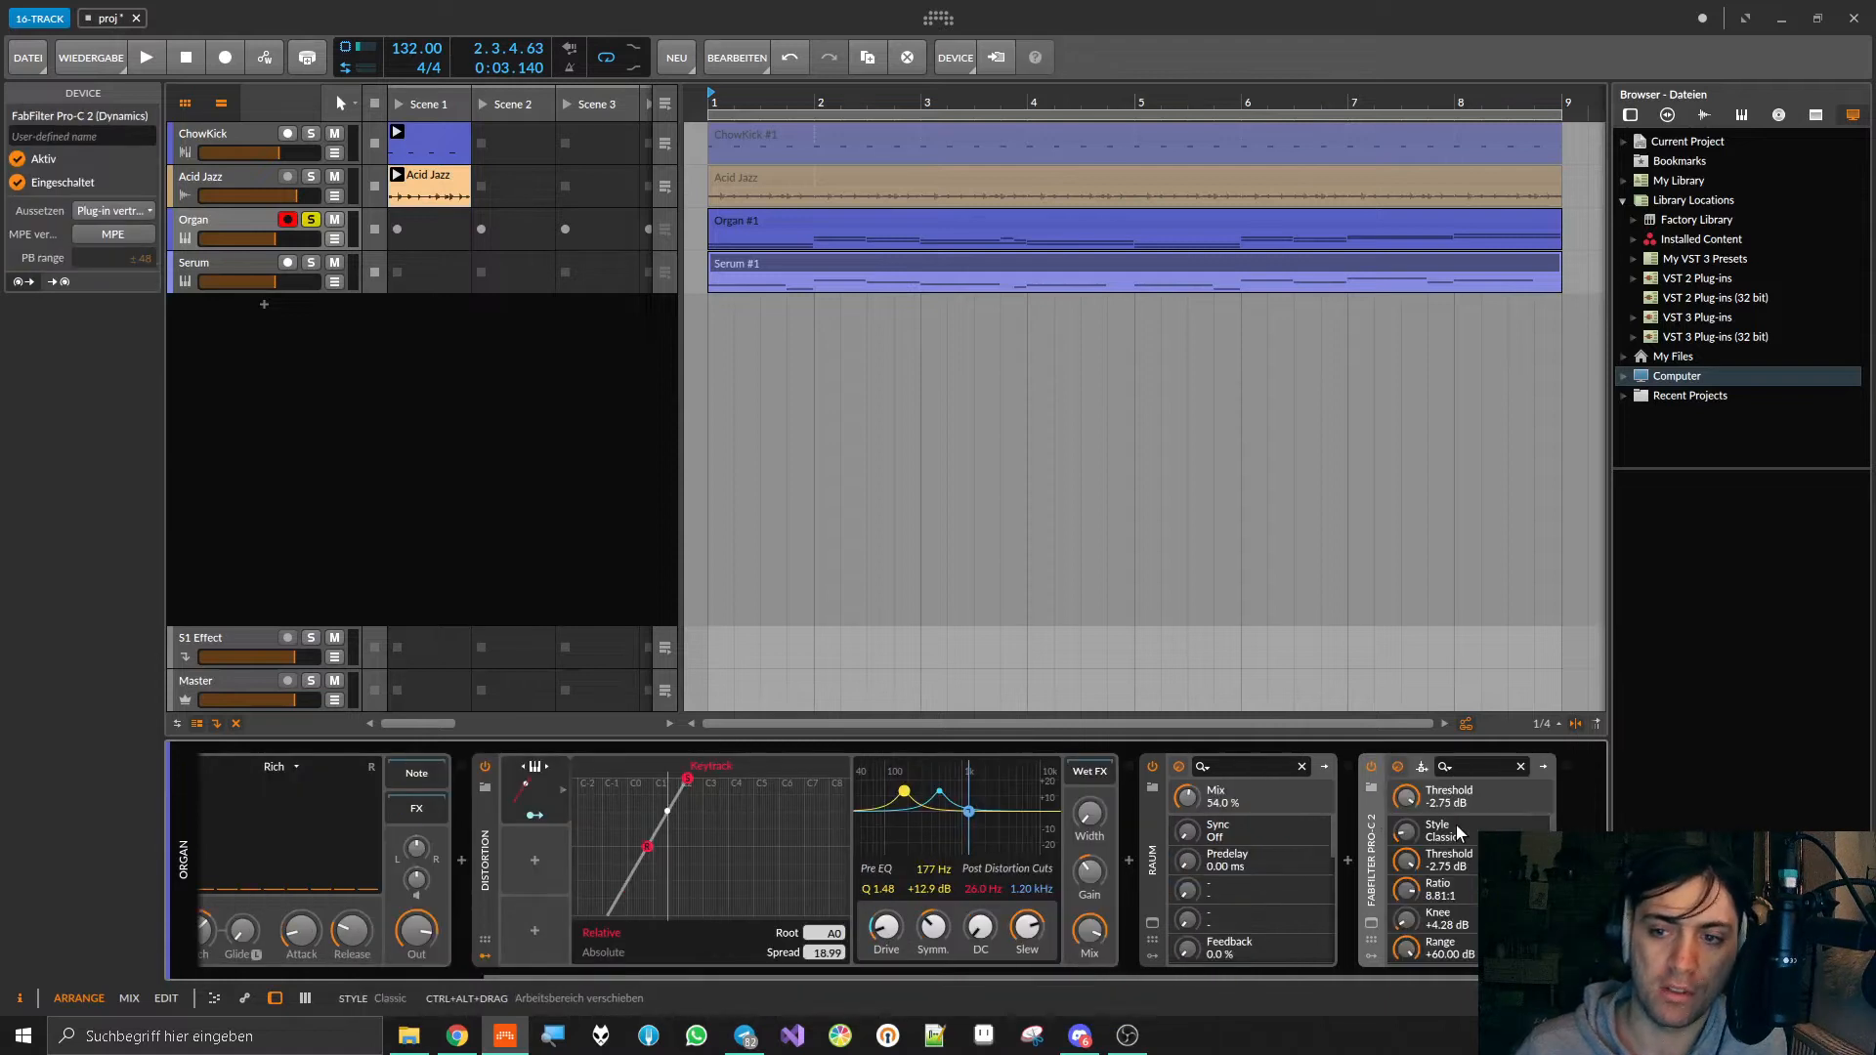
# Step: Play the Organ track briefly, and insert Bitwig's FX Layer container after Pro-C 2 in its device chain
pyautogui.press('space')
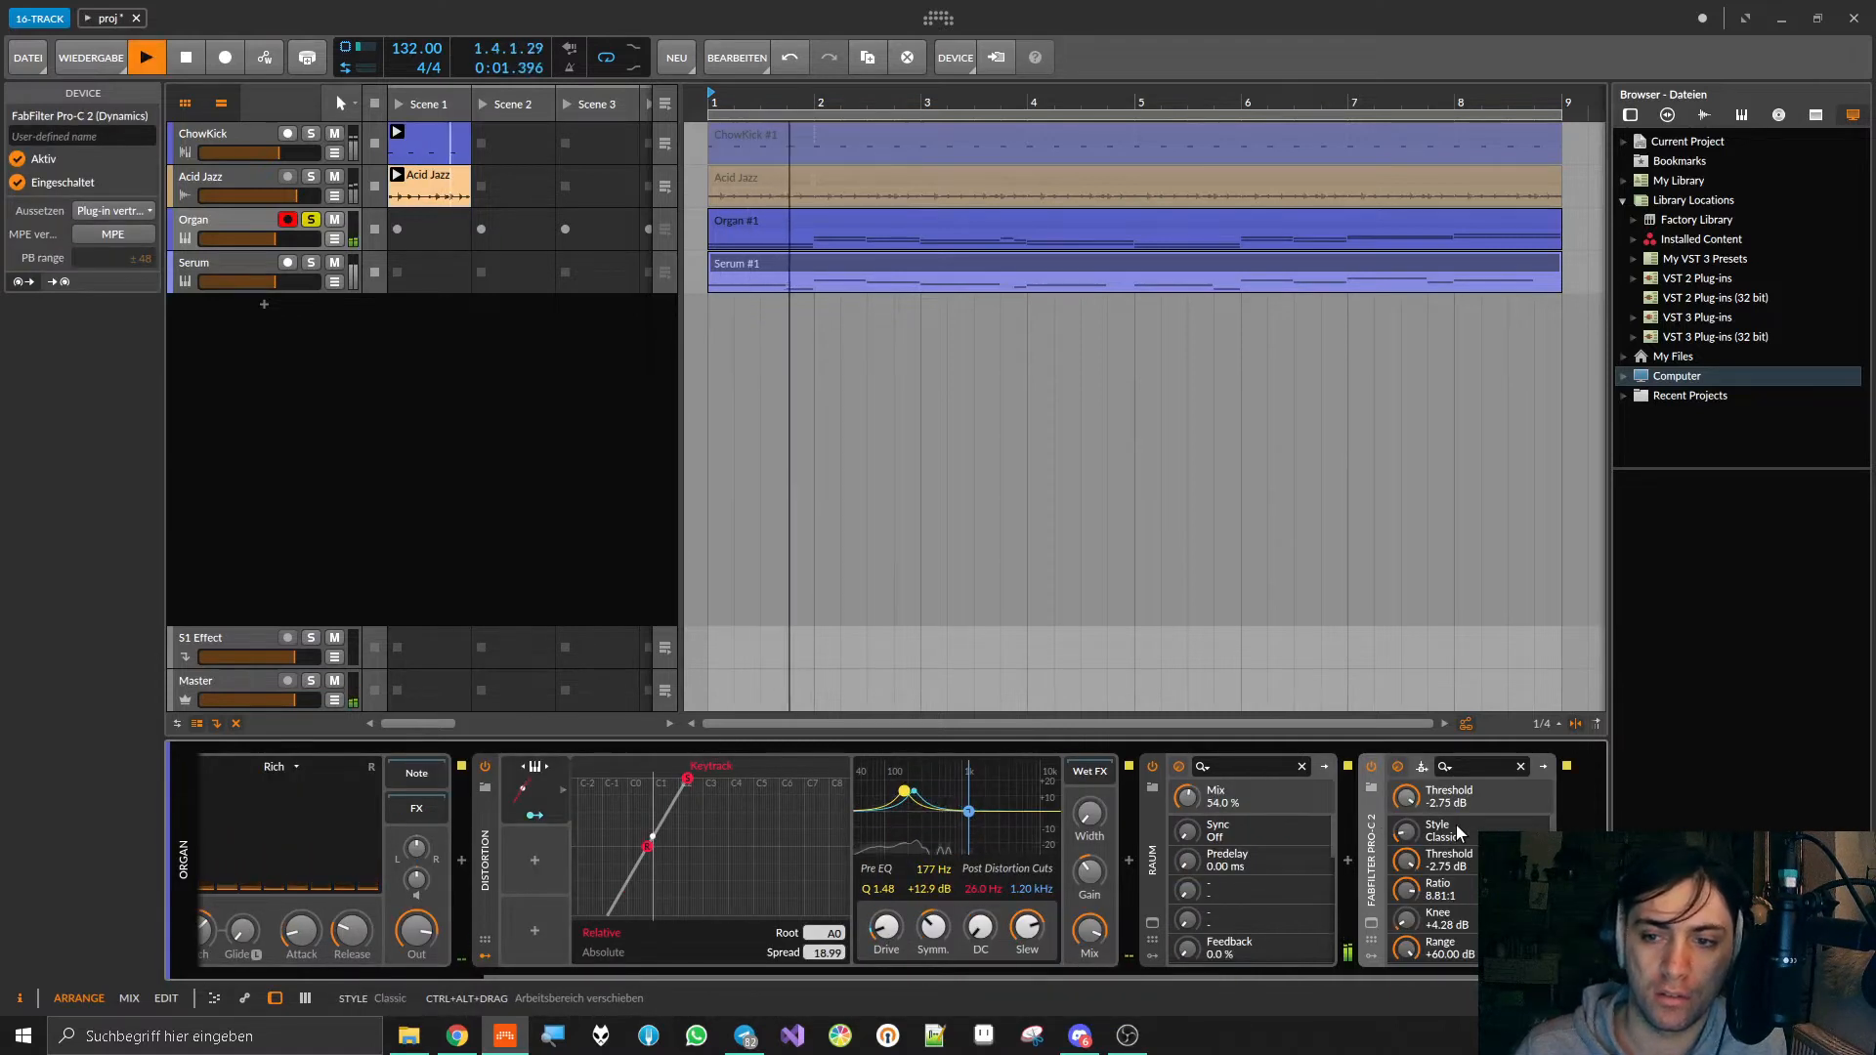
pyautogui.press('space')
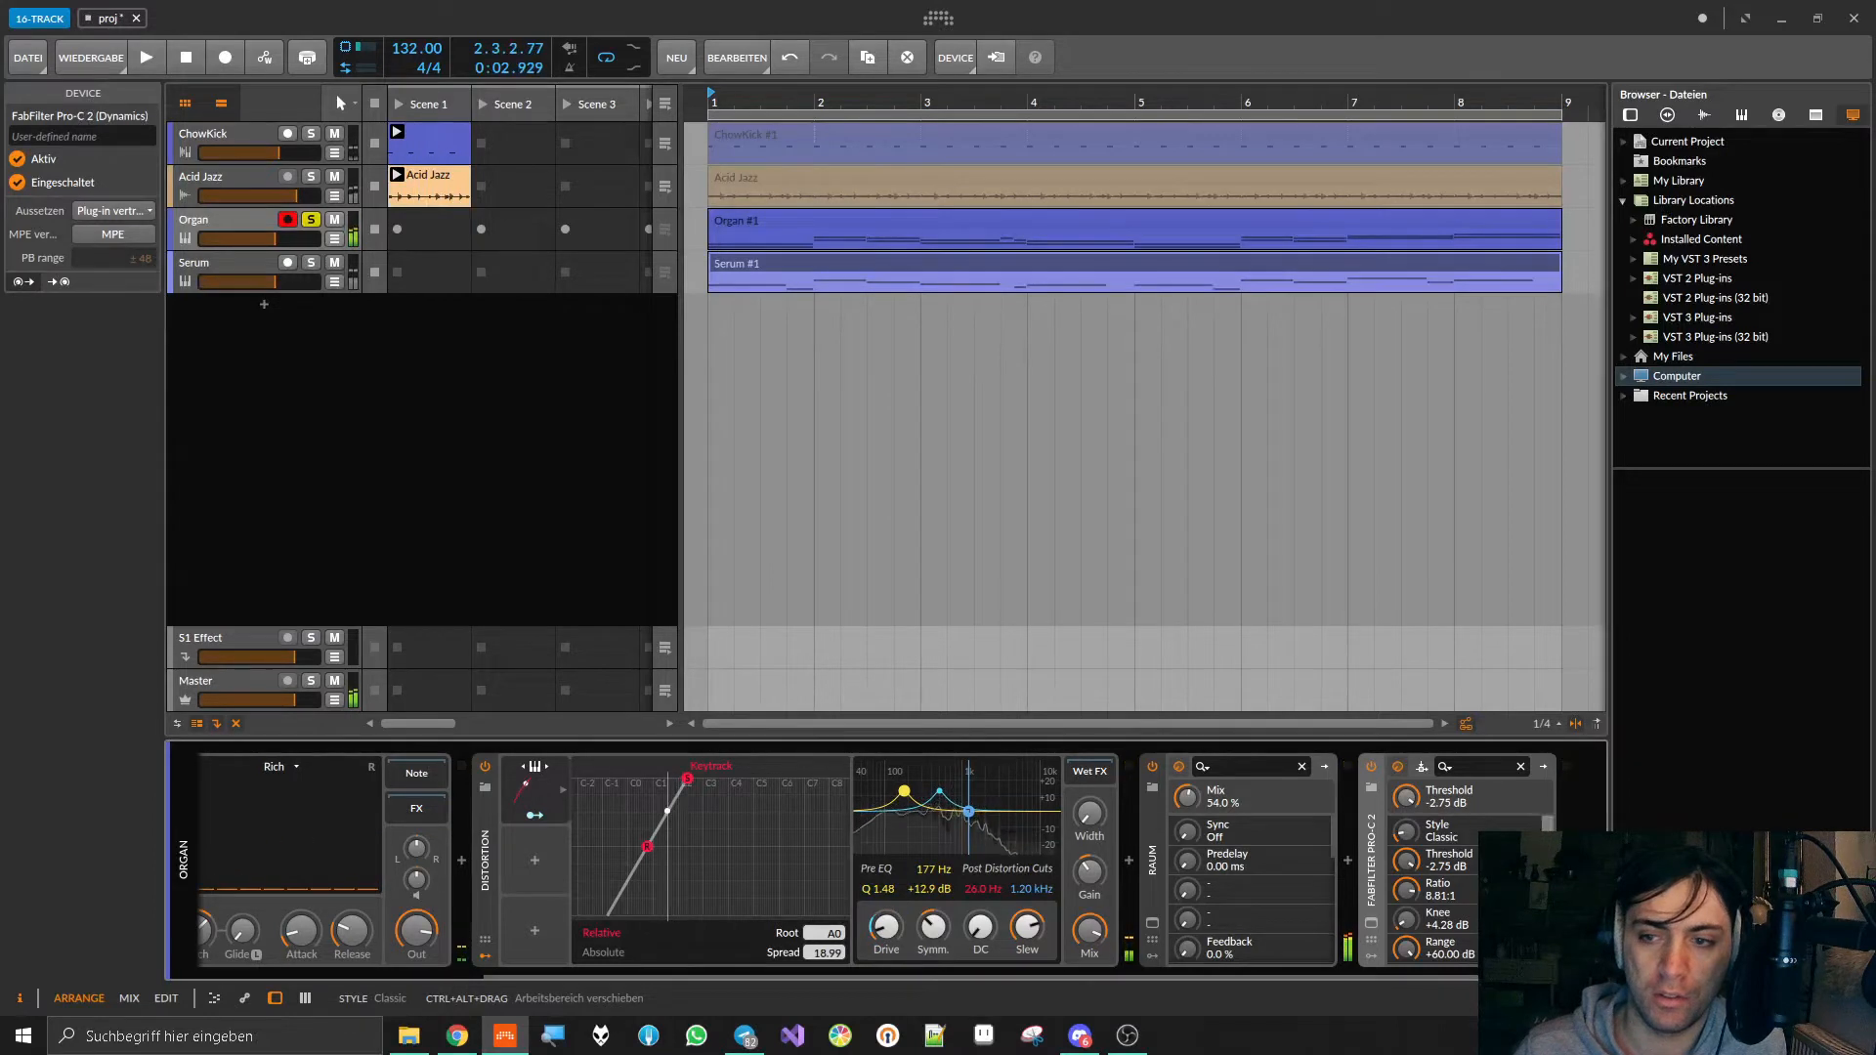
pyautogui.click(1566, 861)
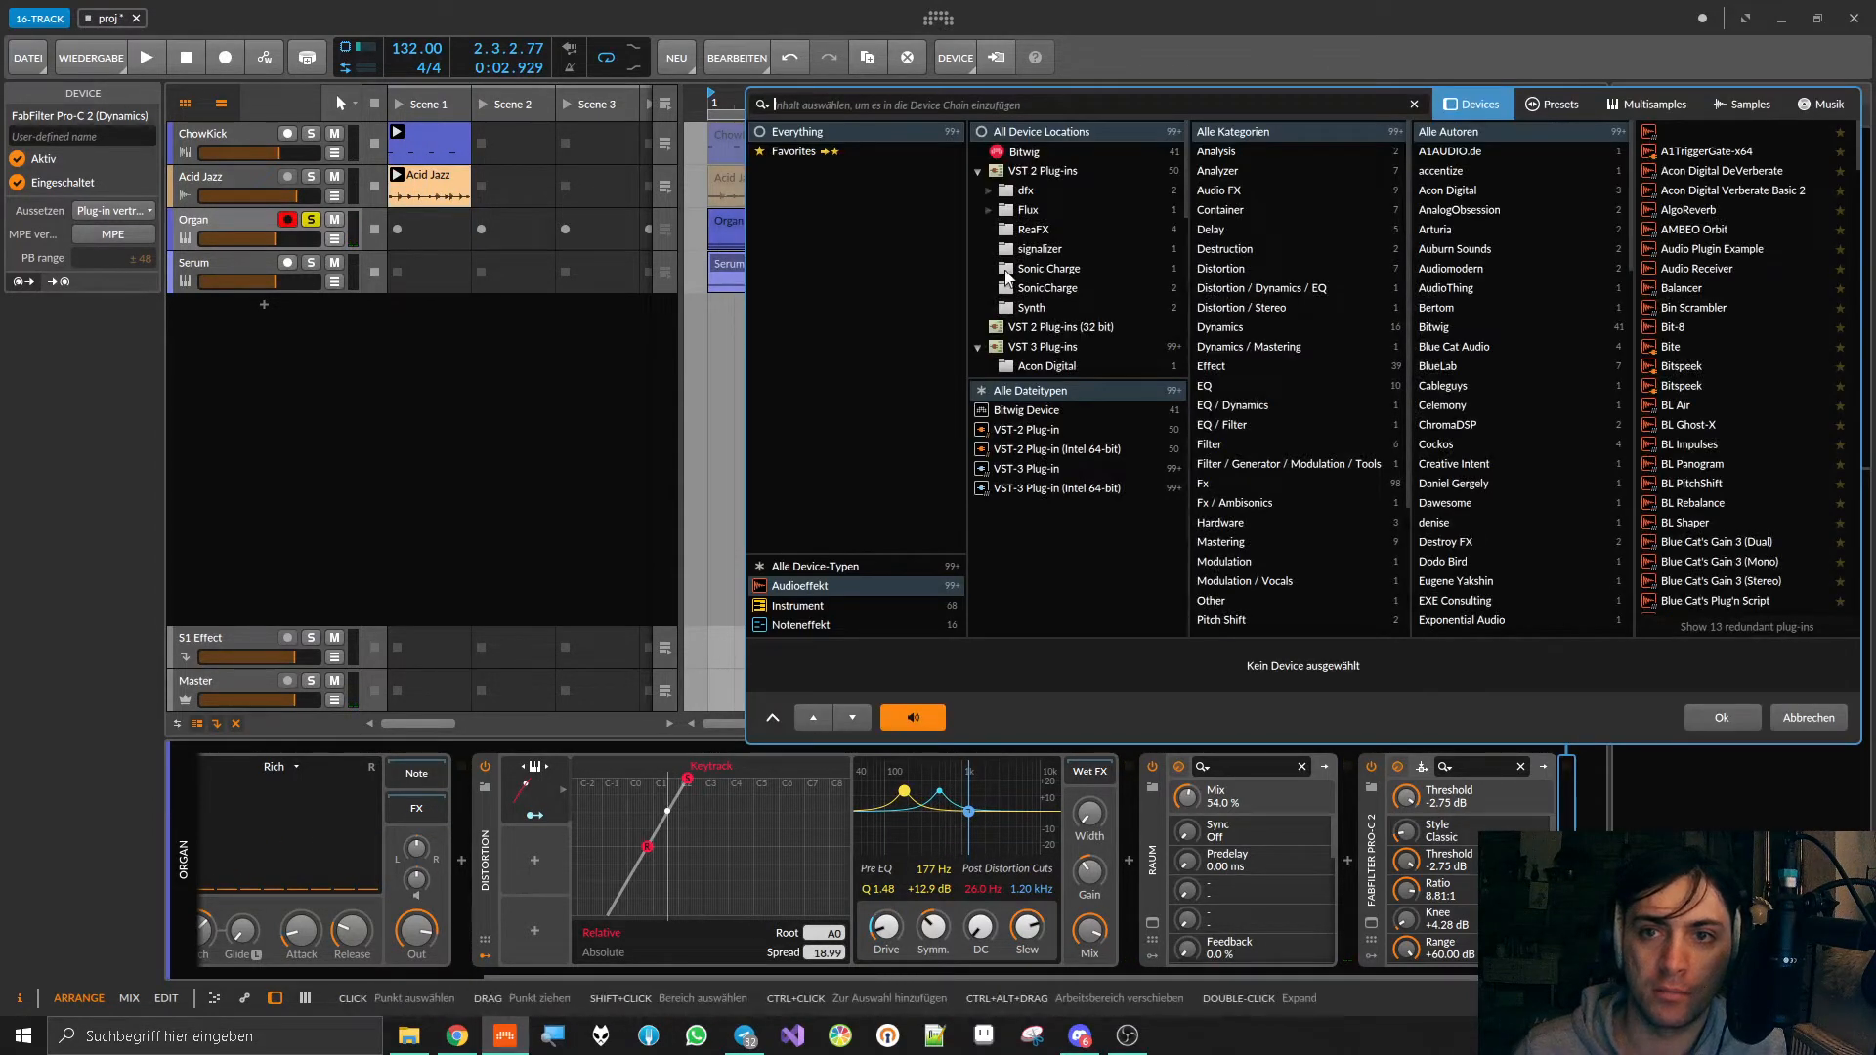
pyautogui.click(1019, 155)
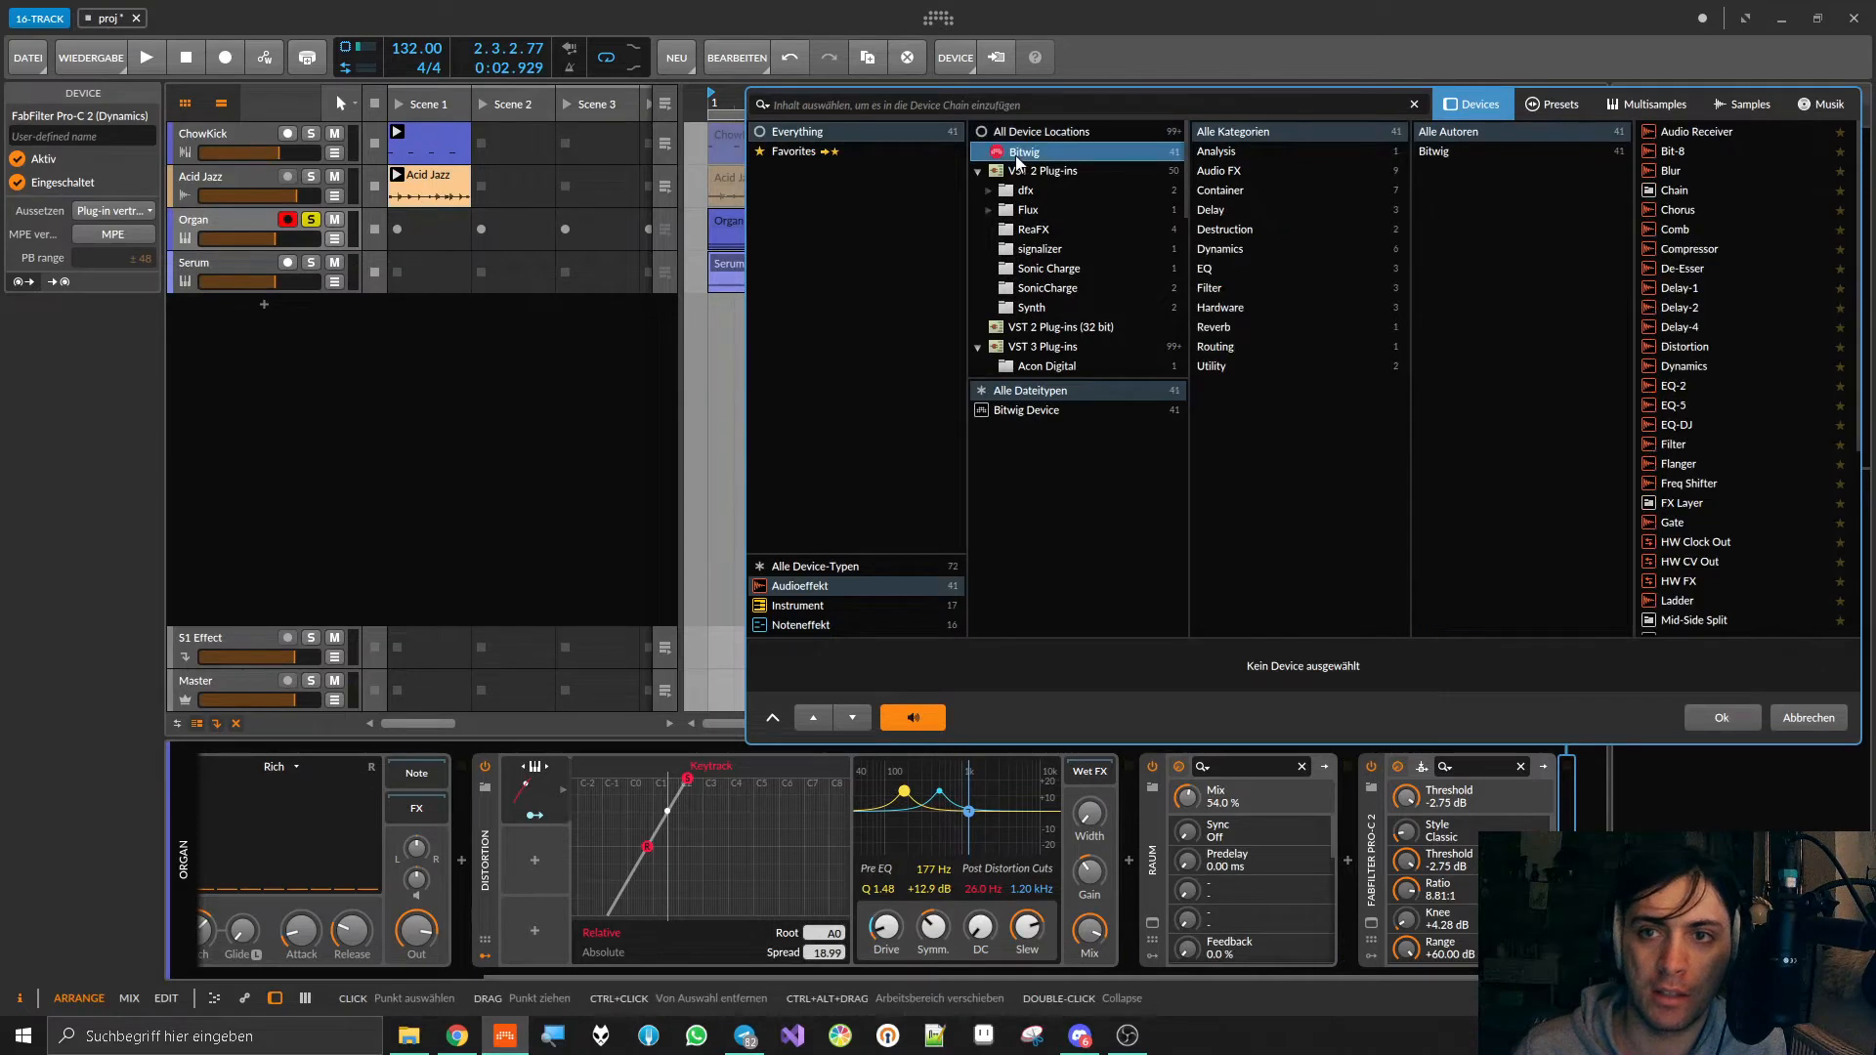
pyautogui.click(1223, 192)
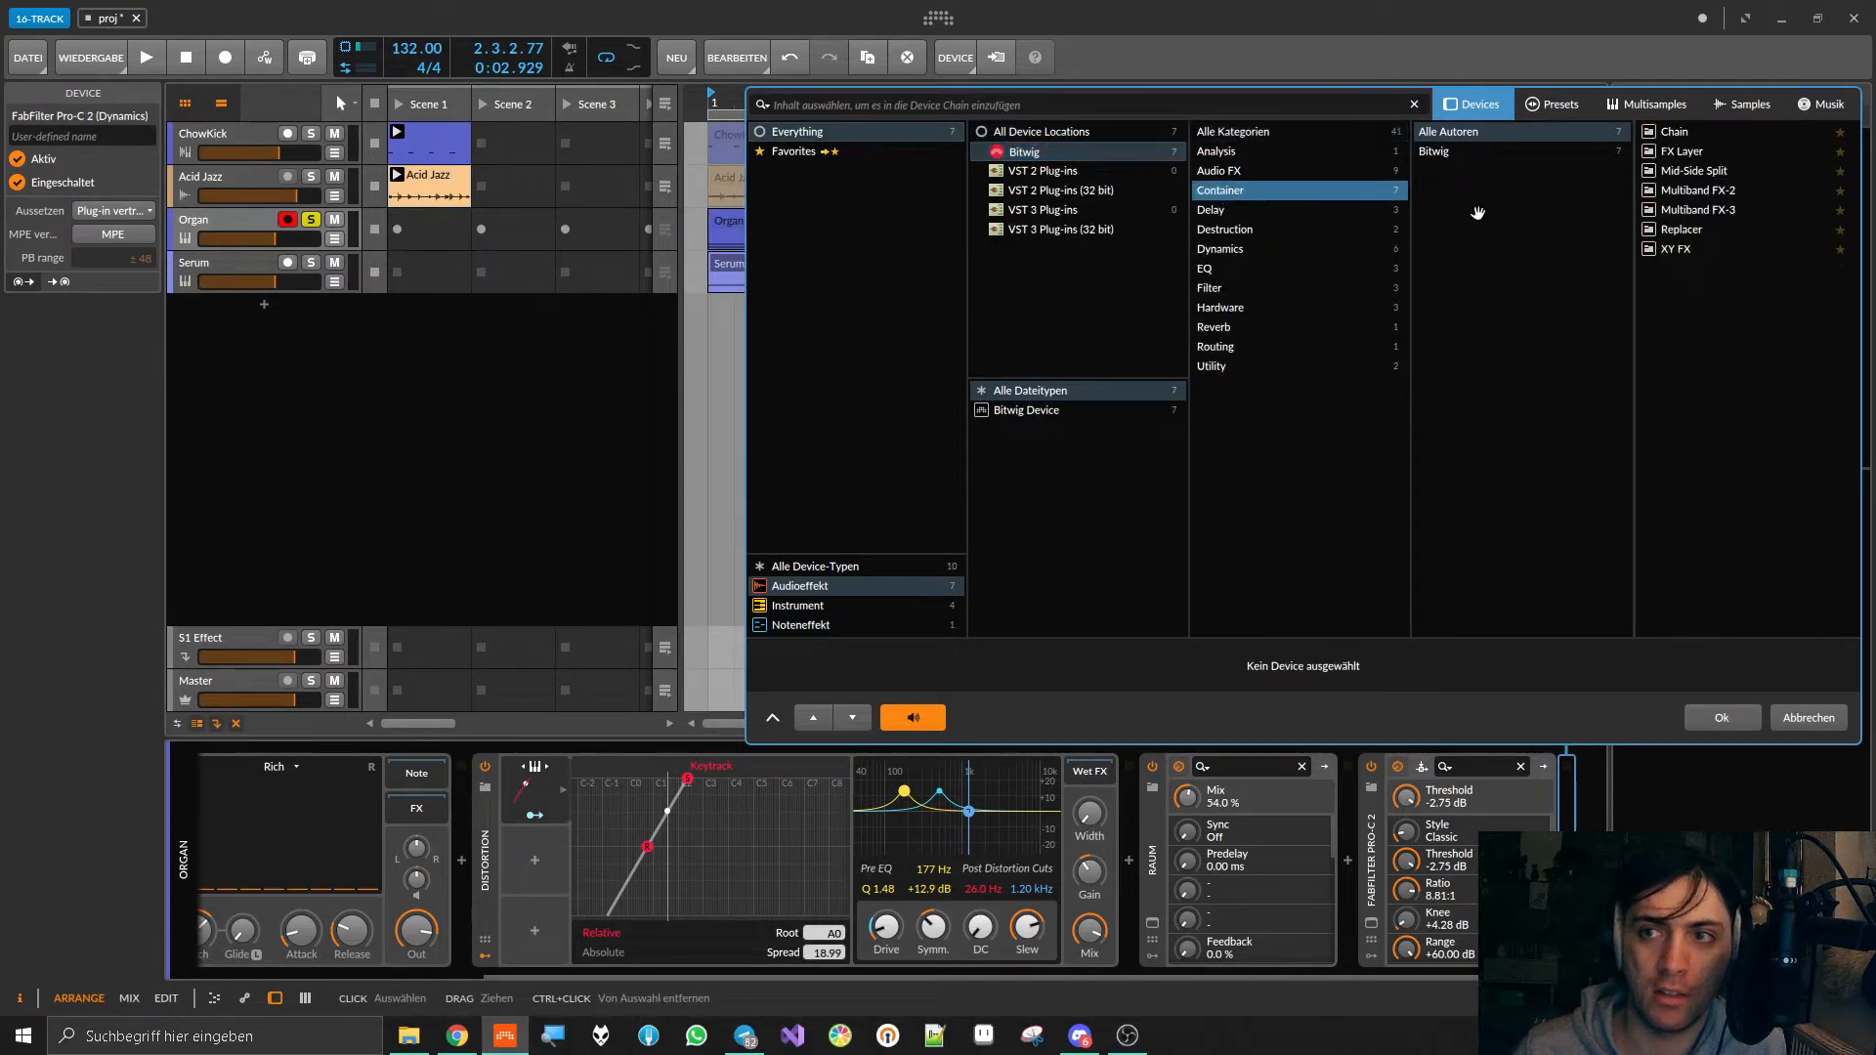
pyautogui.click(1686, 135)
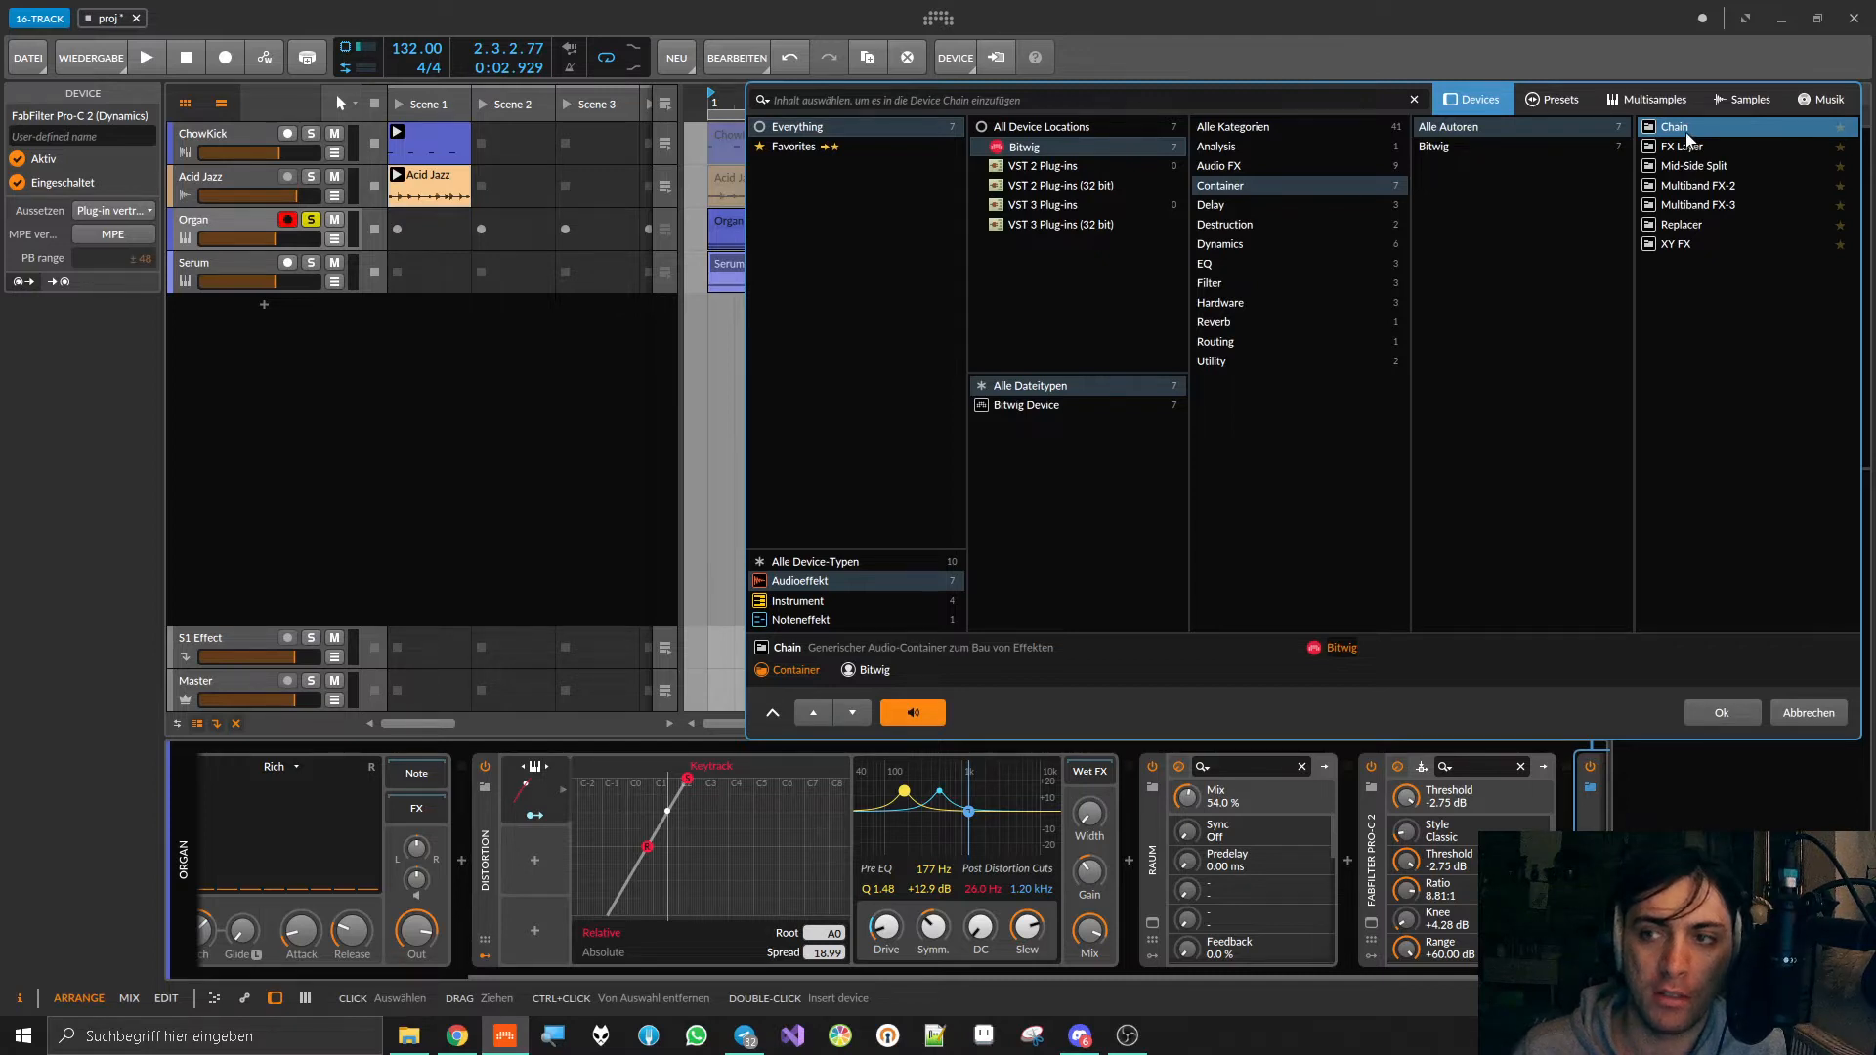
pyautogui.click(1695, 150)
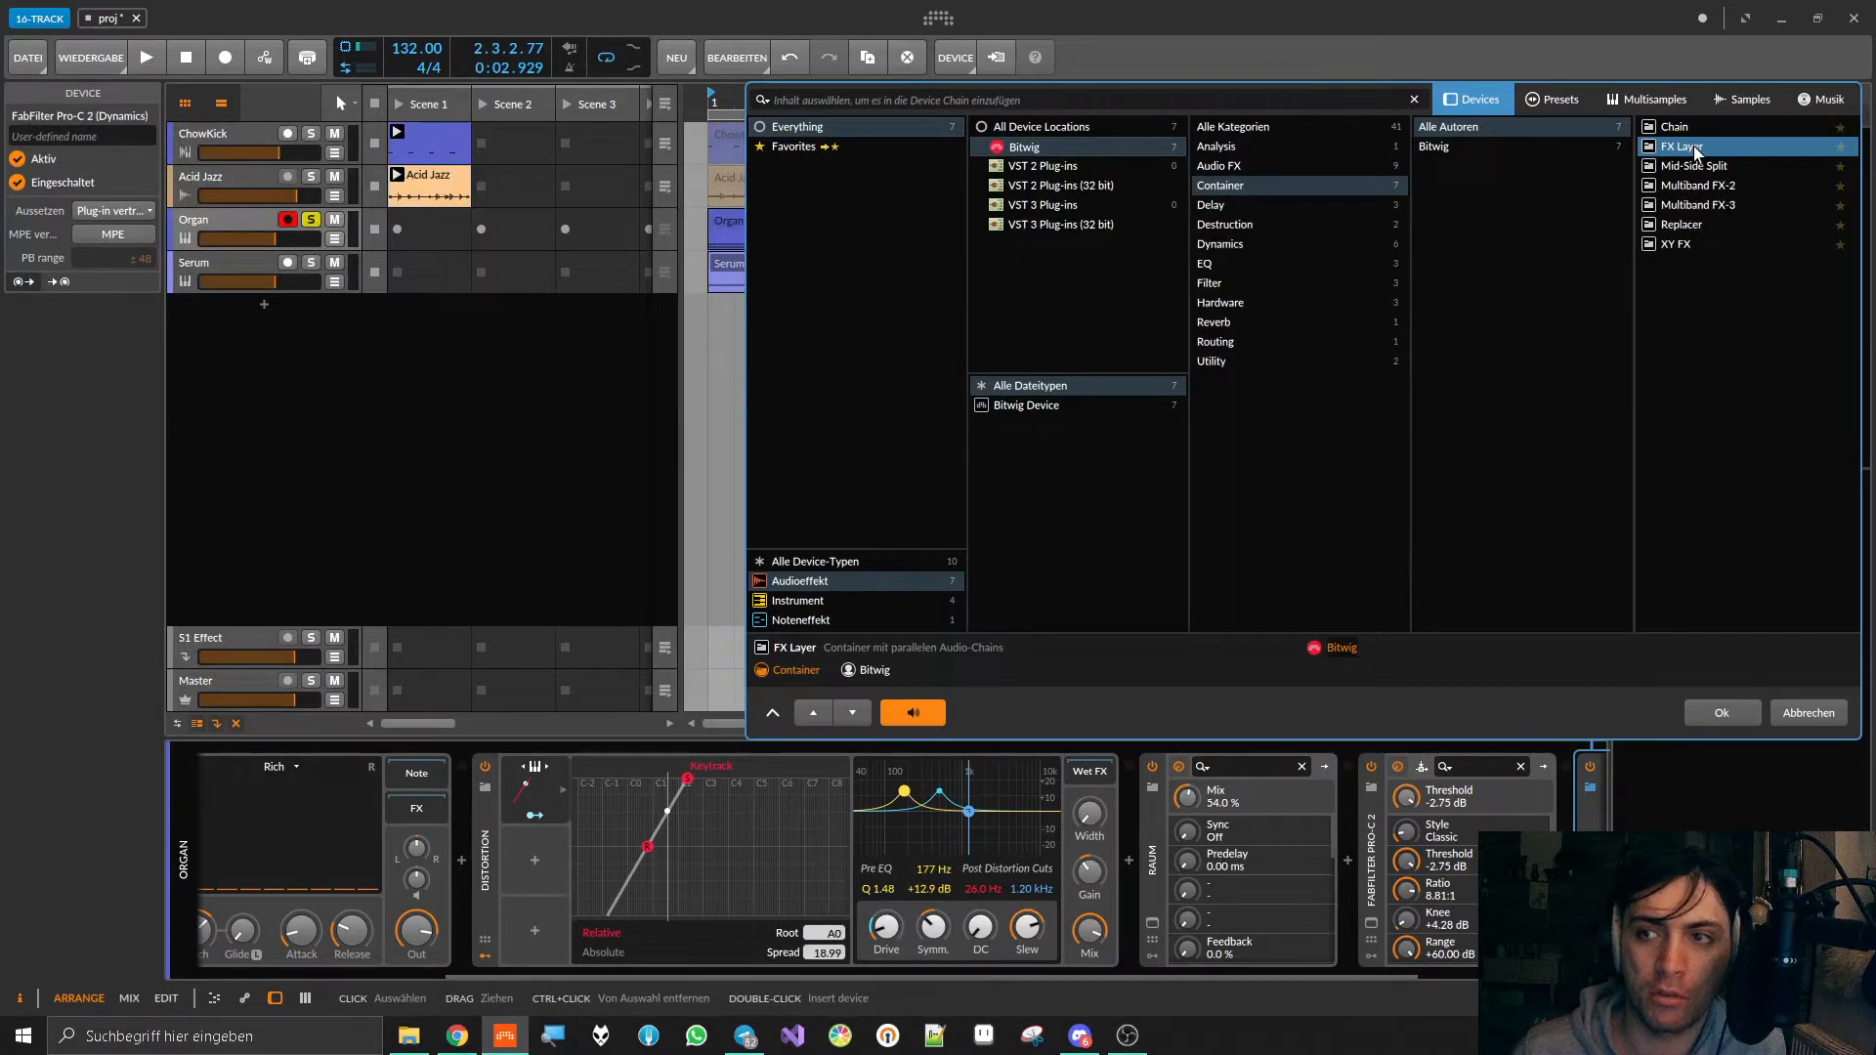
pyautogui.doubleClick(1684, 148)
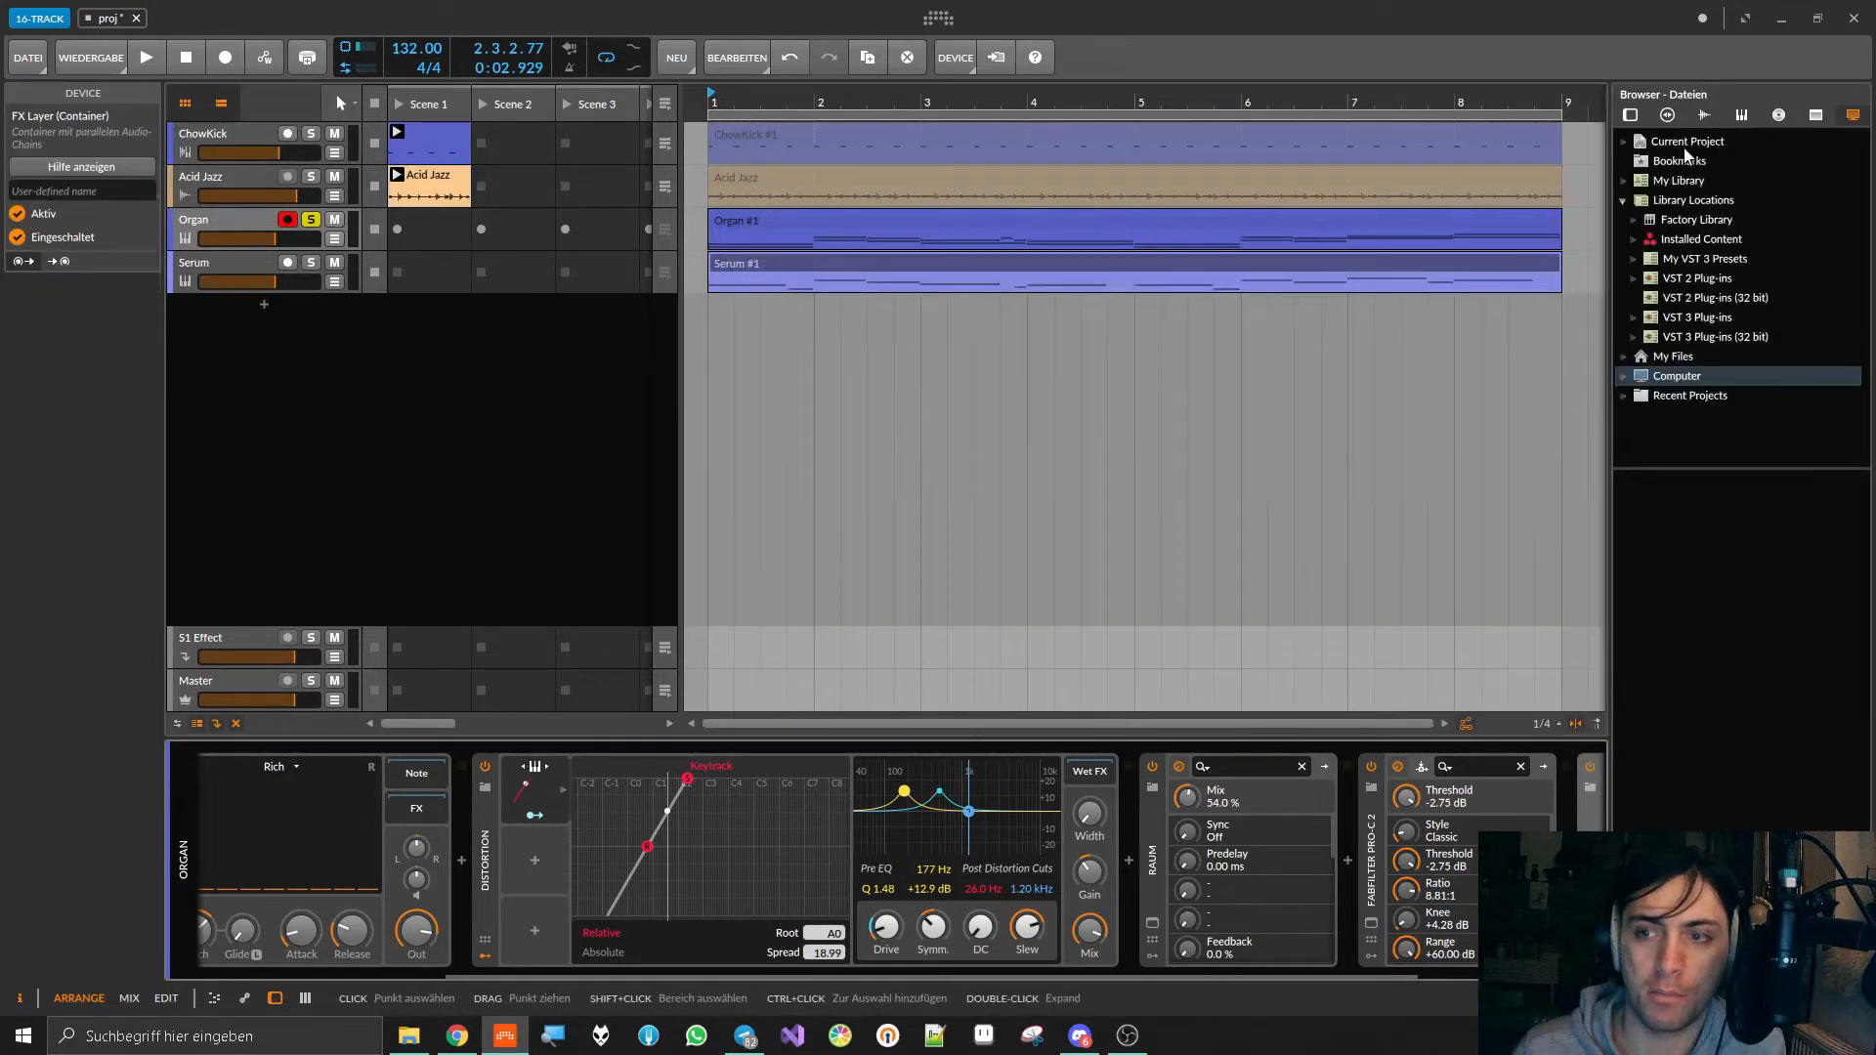
# Step: Color the FX Layer container's first layer, Ebene 1, red
pyautogui.moveTo(1210, 975); pyautogui.dragTo(1443, 980)
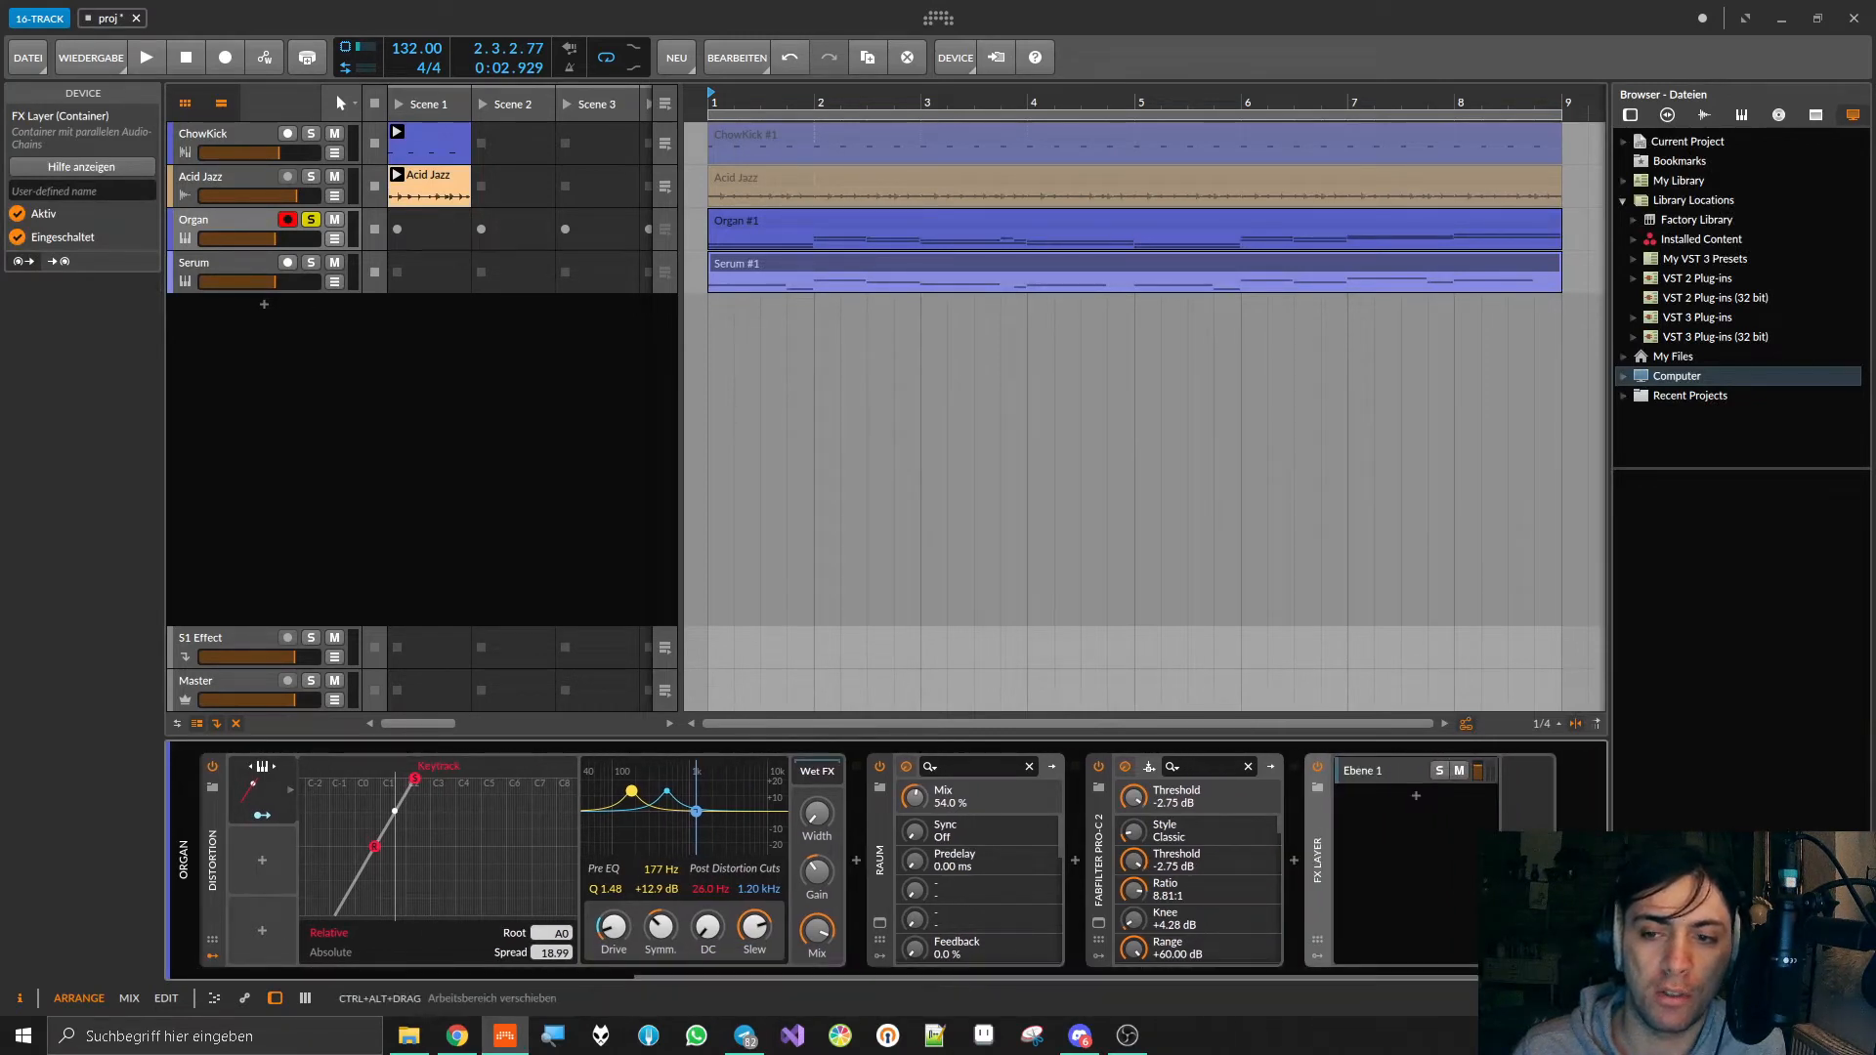
pyautogui.click(1372, 771)
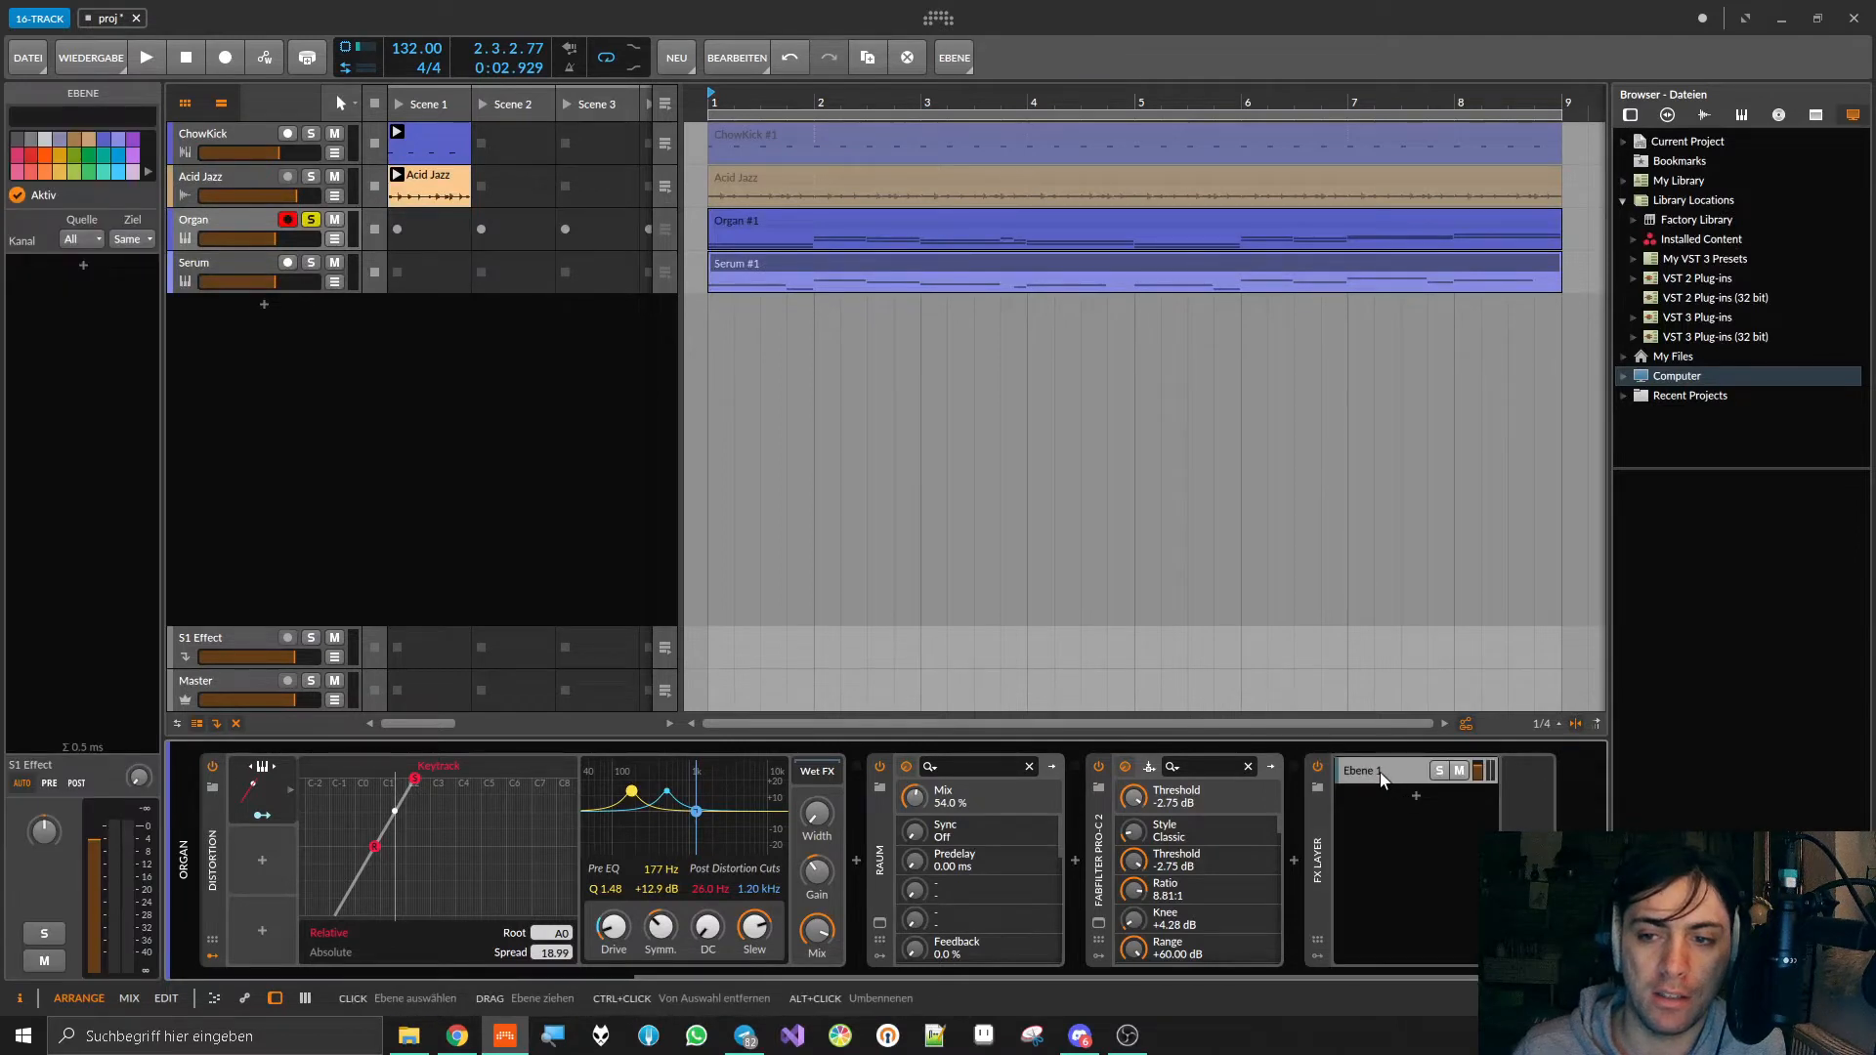
pyautogui.rightClick(1364, 771)
pyautogui.click(1362, 766)
pyautogui.rightClick(1386, 770)
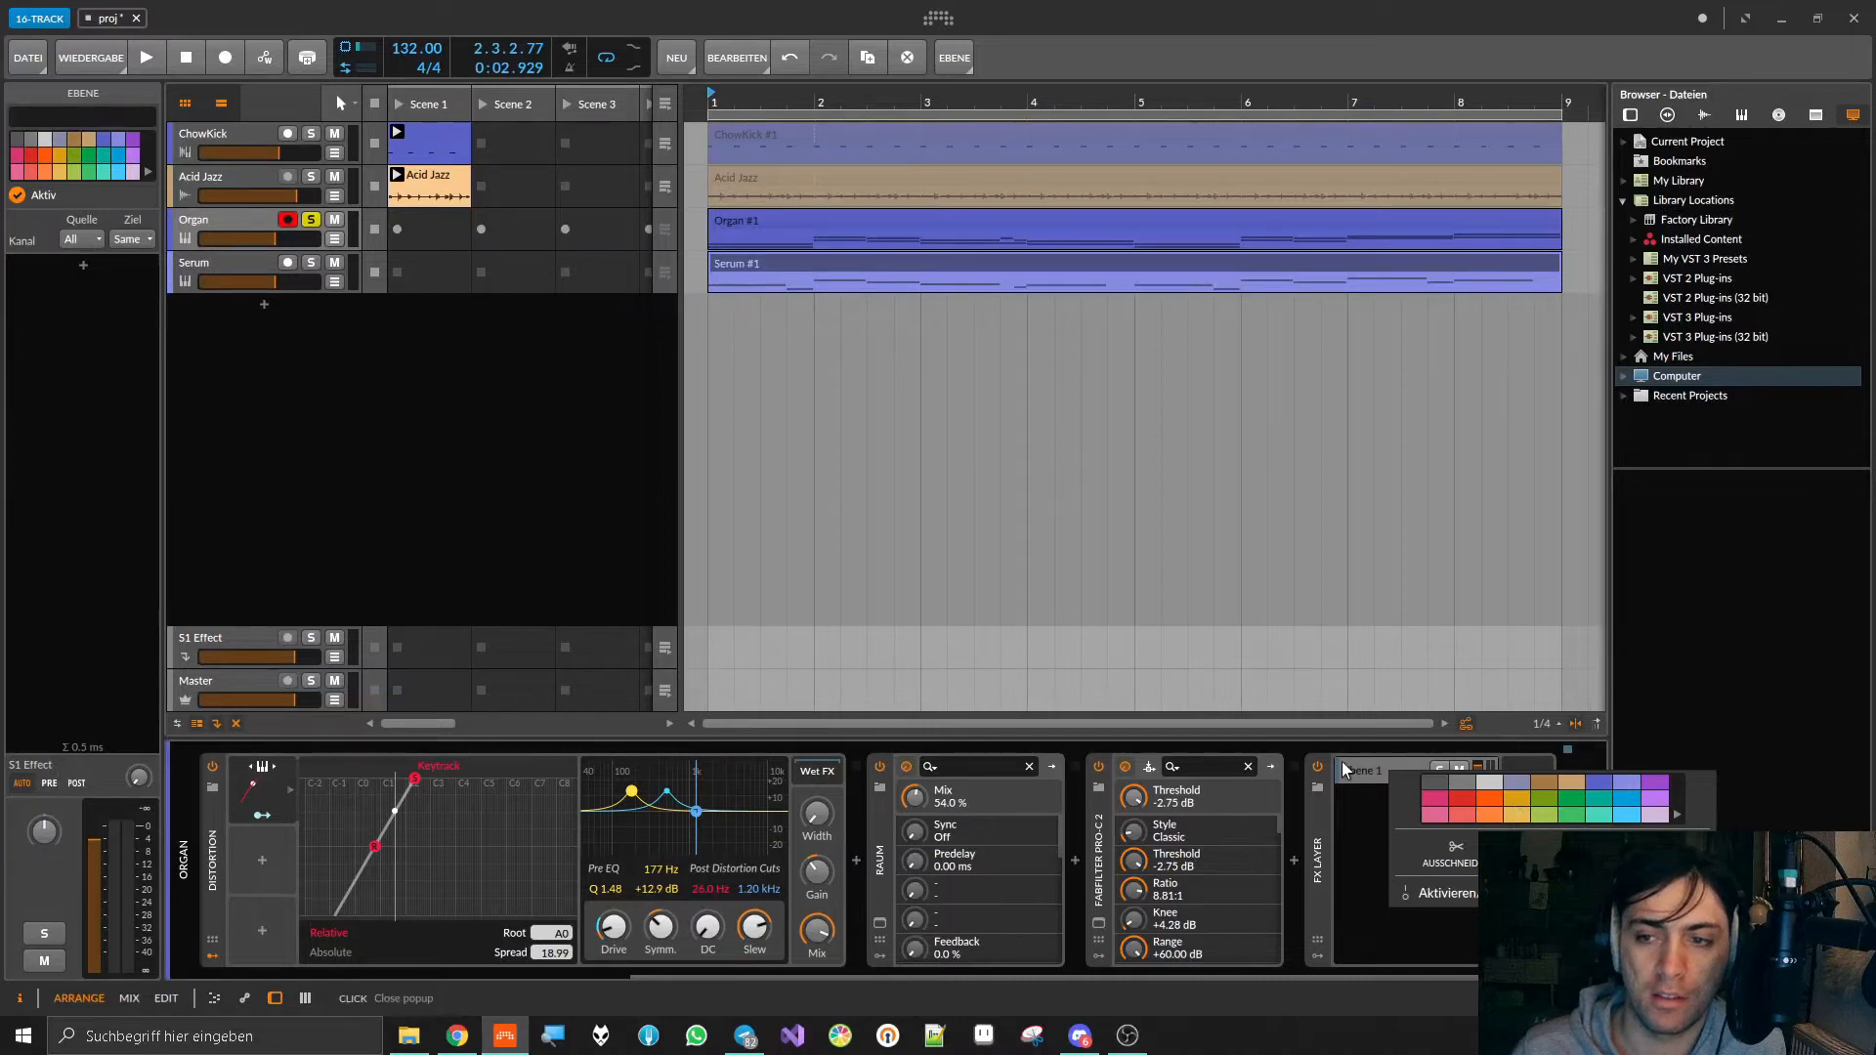
pyautogui.click(1465, 799)
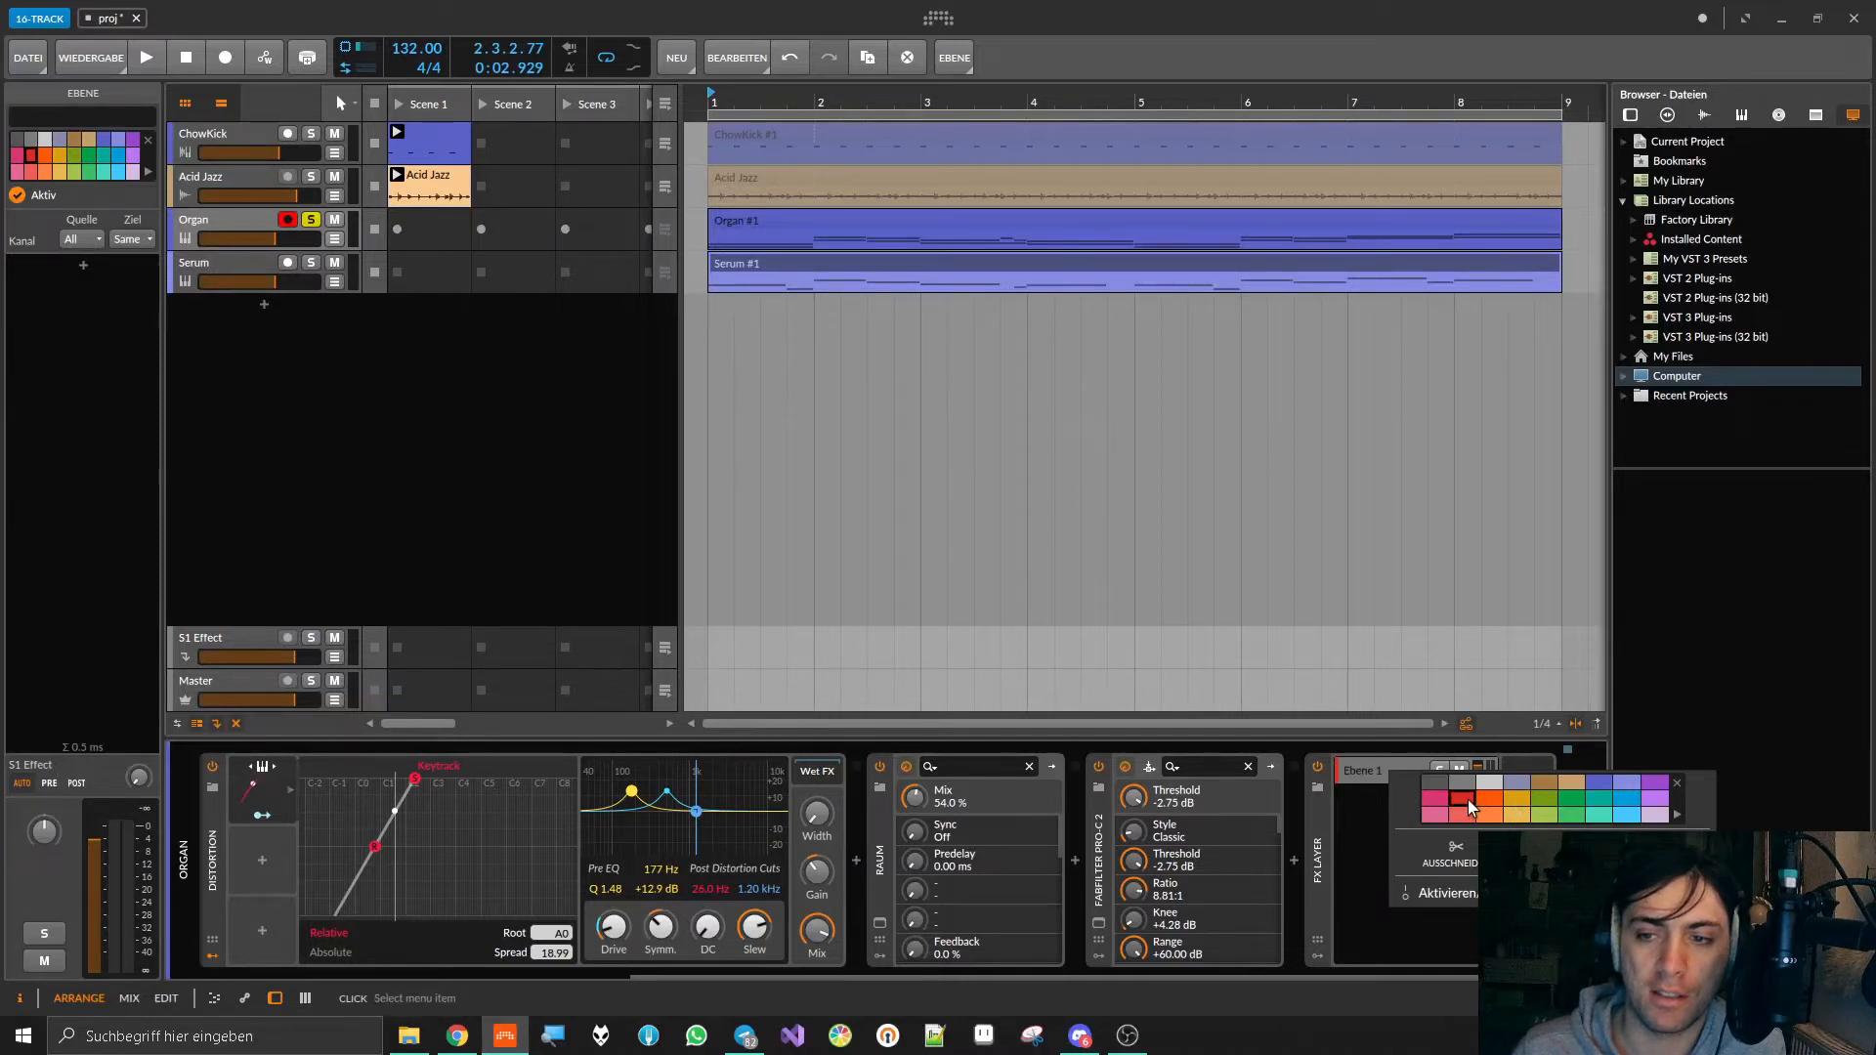
pyautogui.click(1346, 759)
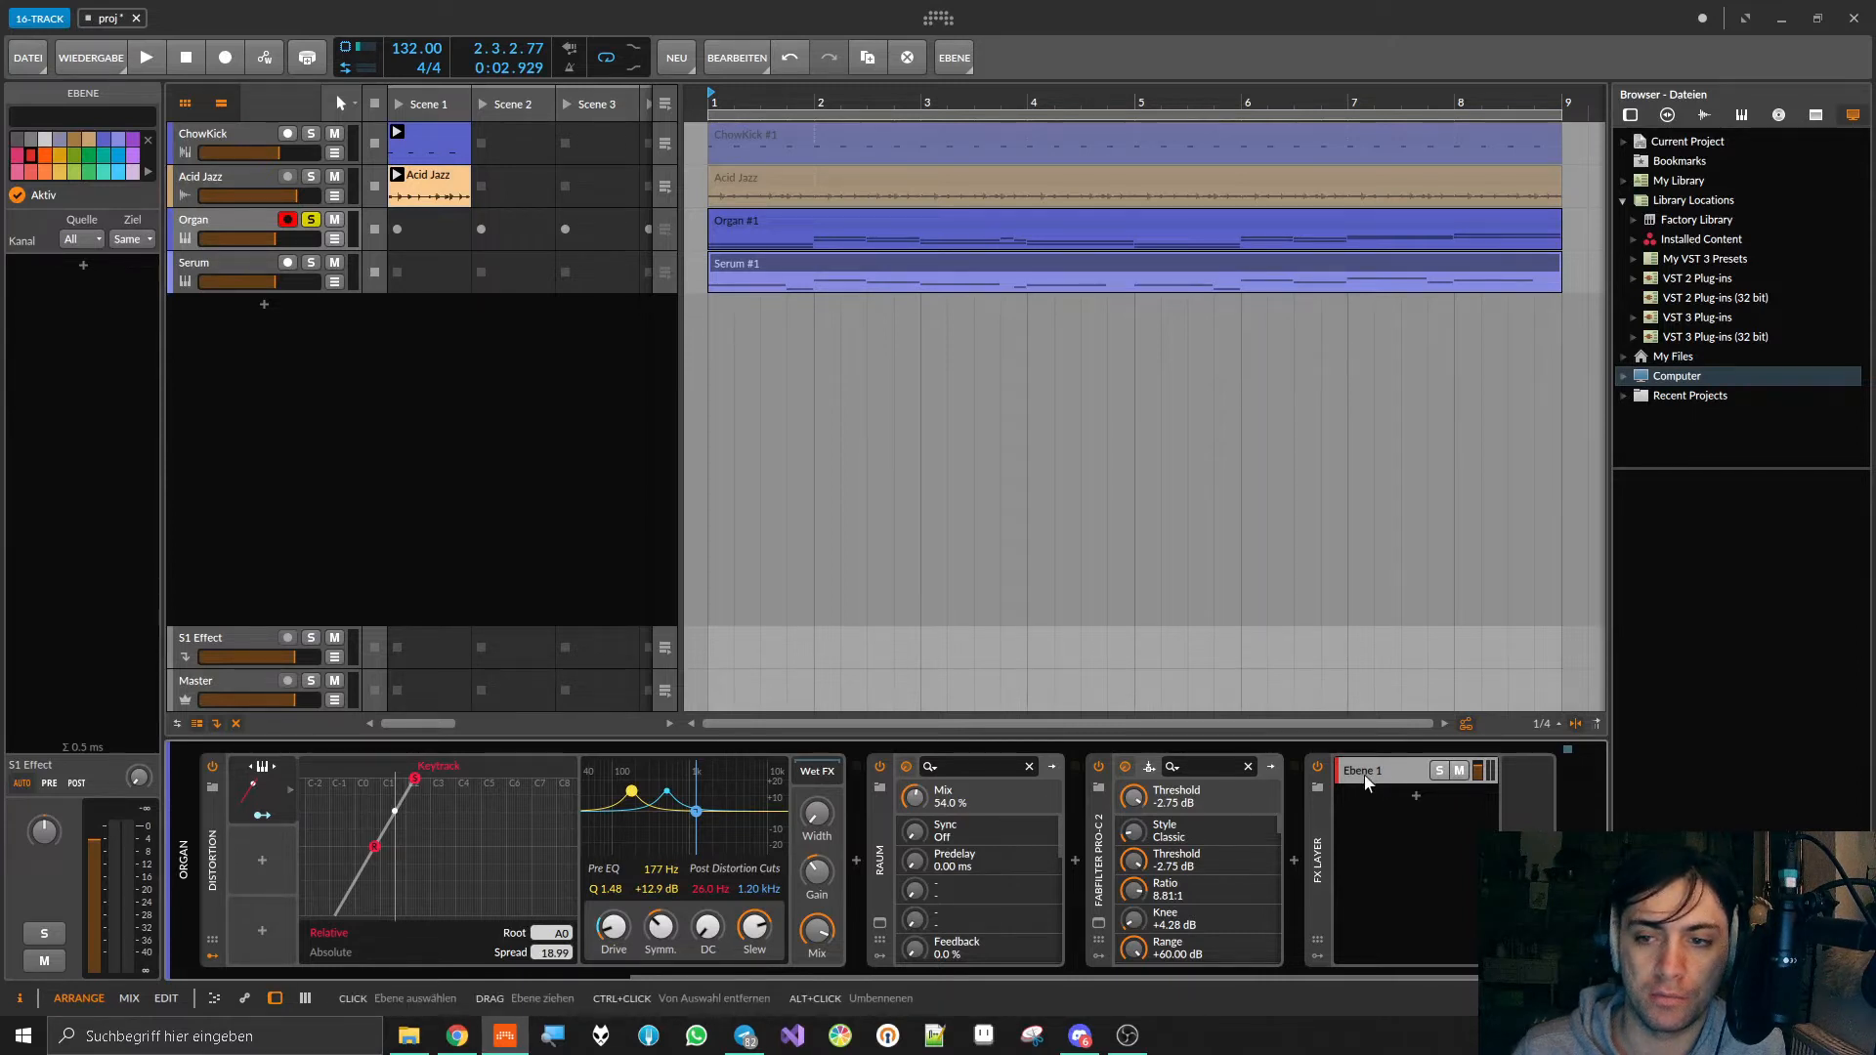
# Step: Add a second layer to the FX Layer container and look through the audio effects available for it
pyautogui.click(1416, 795)
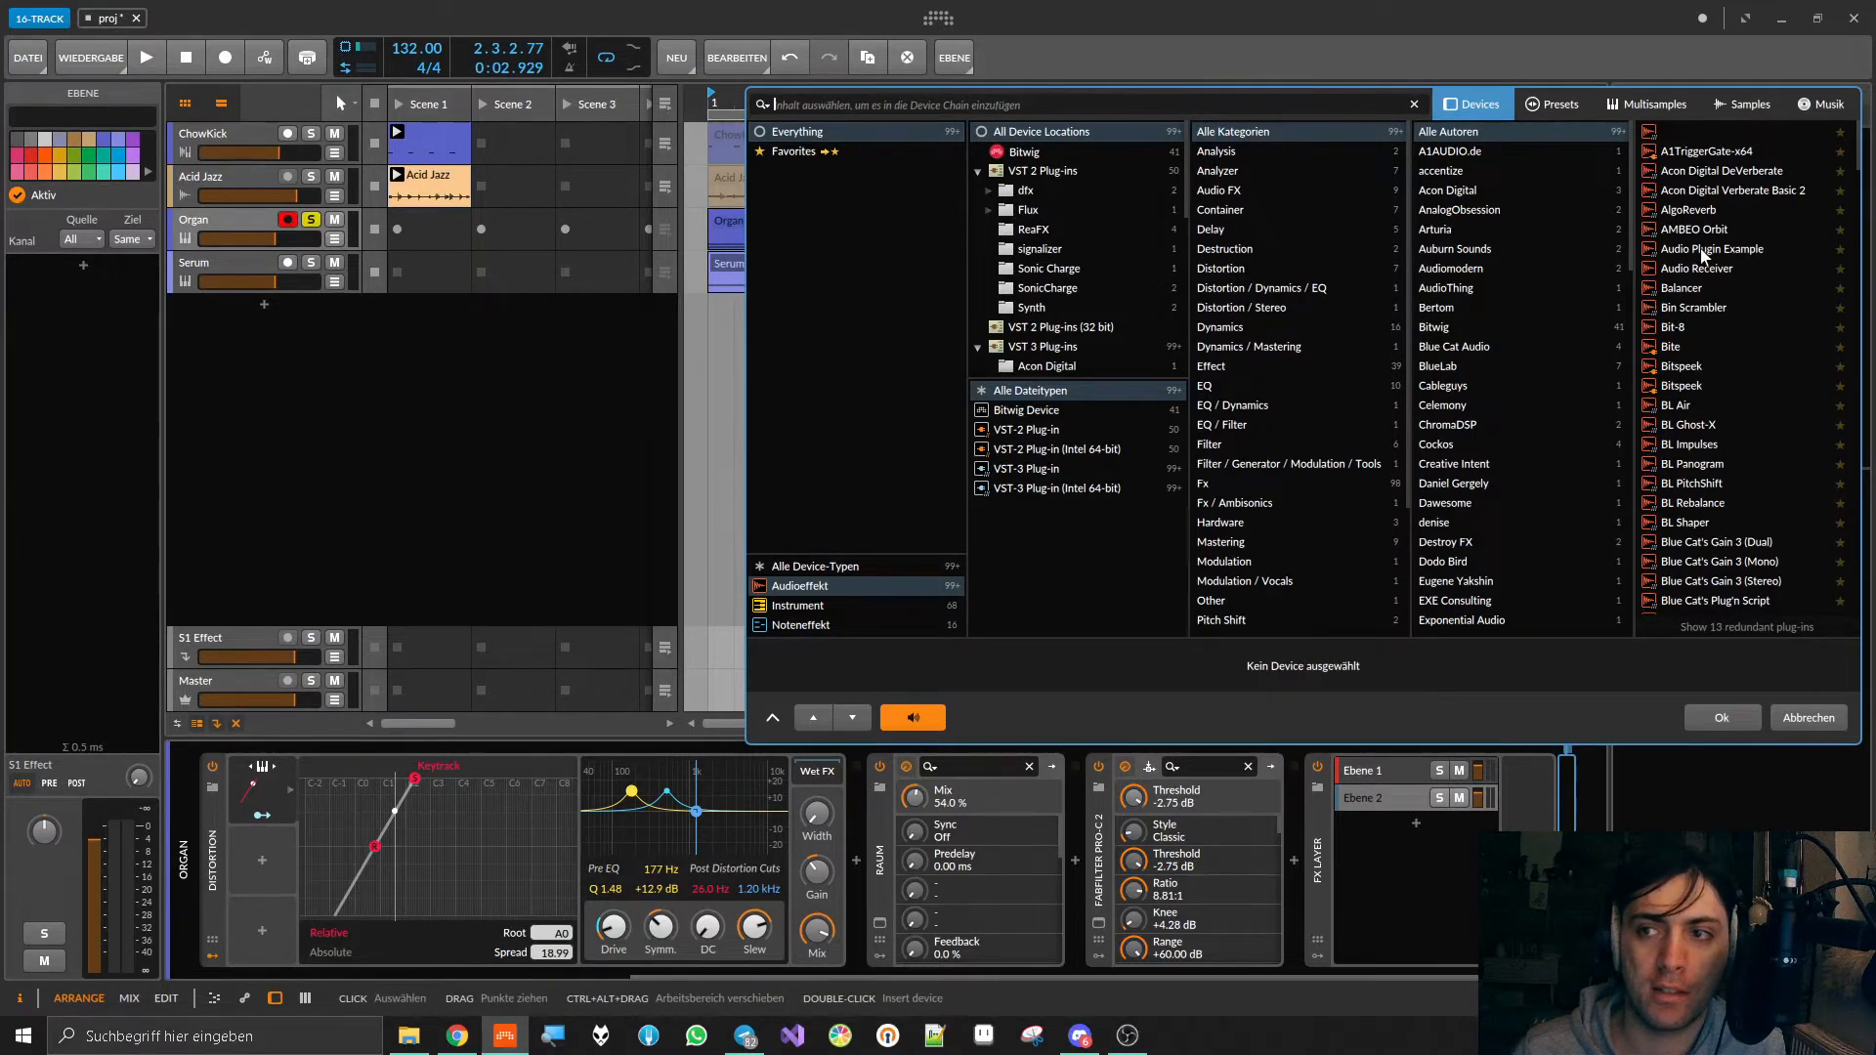
pyautogui.scroll(-1, 1701, 256)
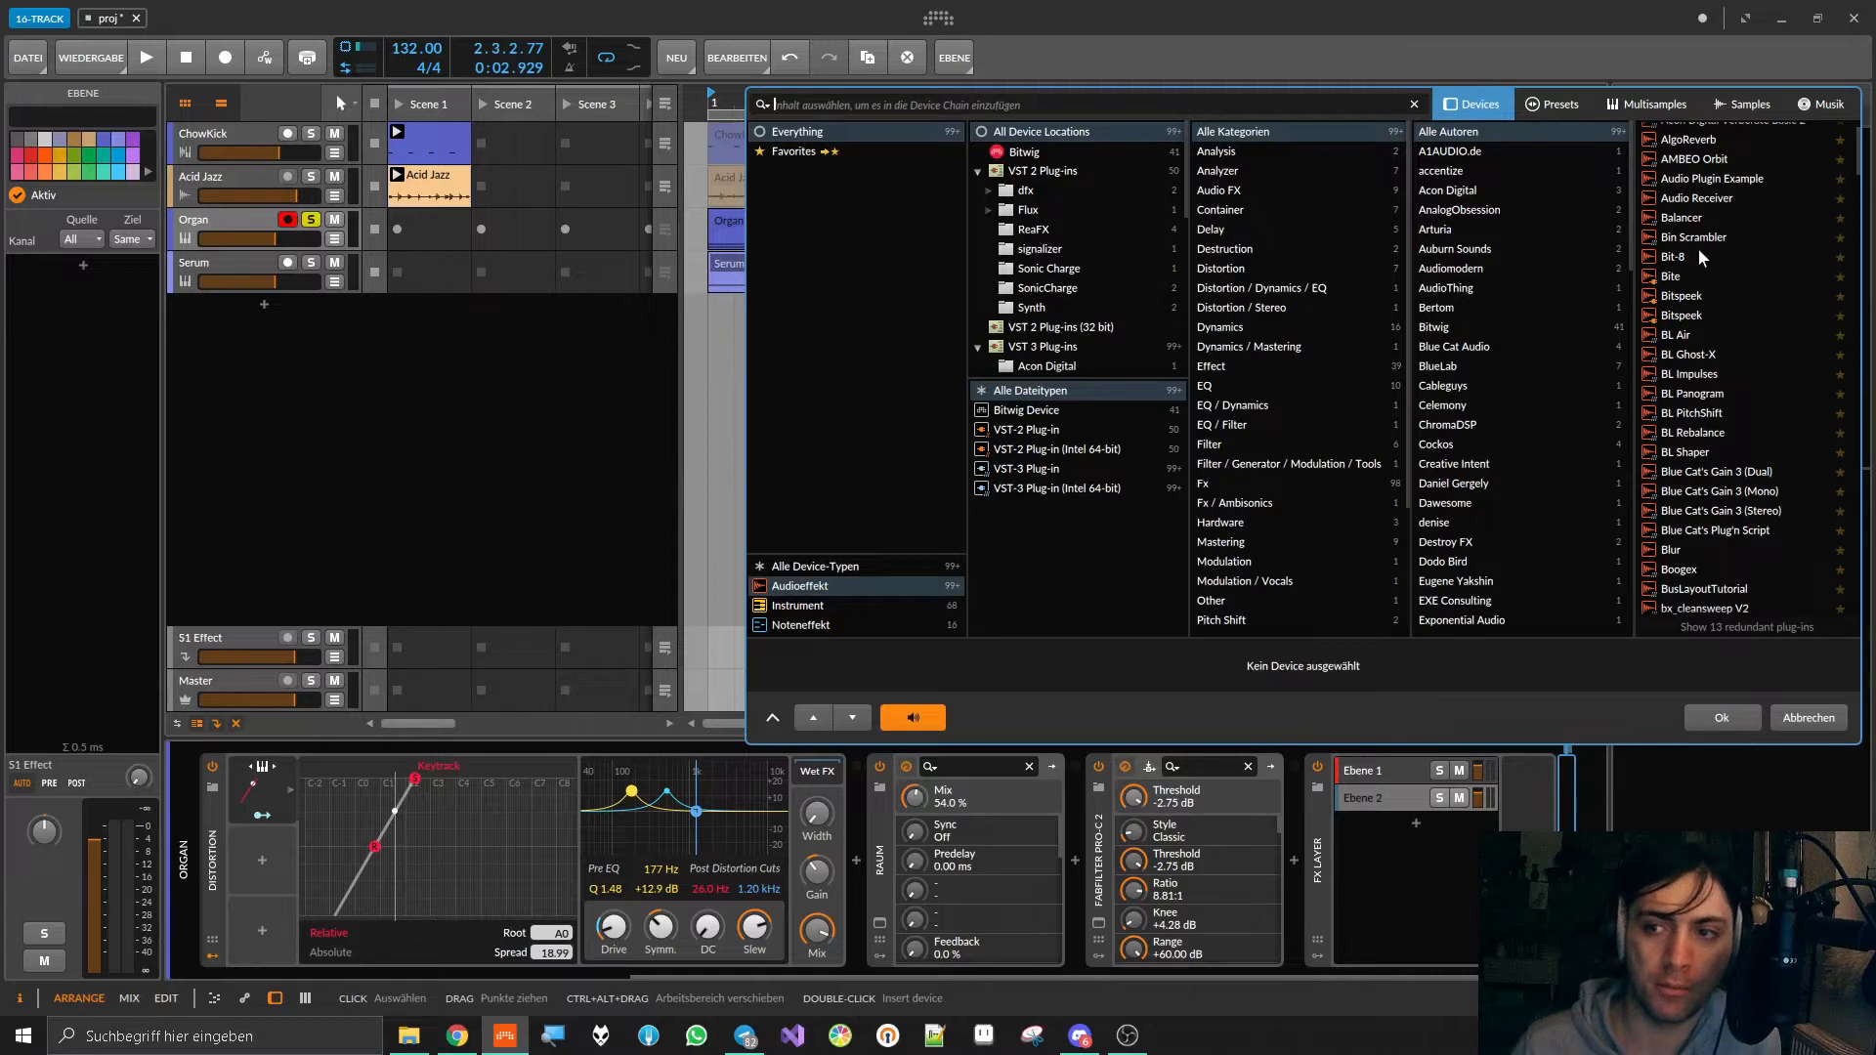
pyautogui.moveTo(1402, 98); pyautogui.dragTo(1041, 115)
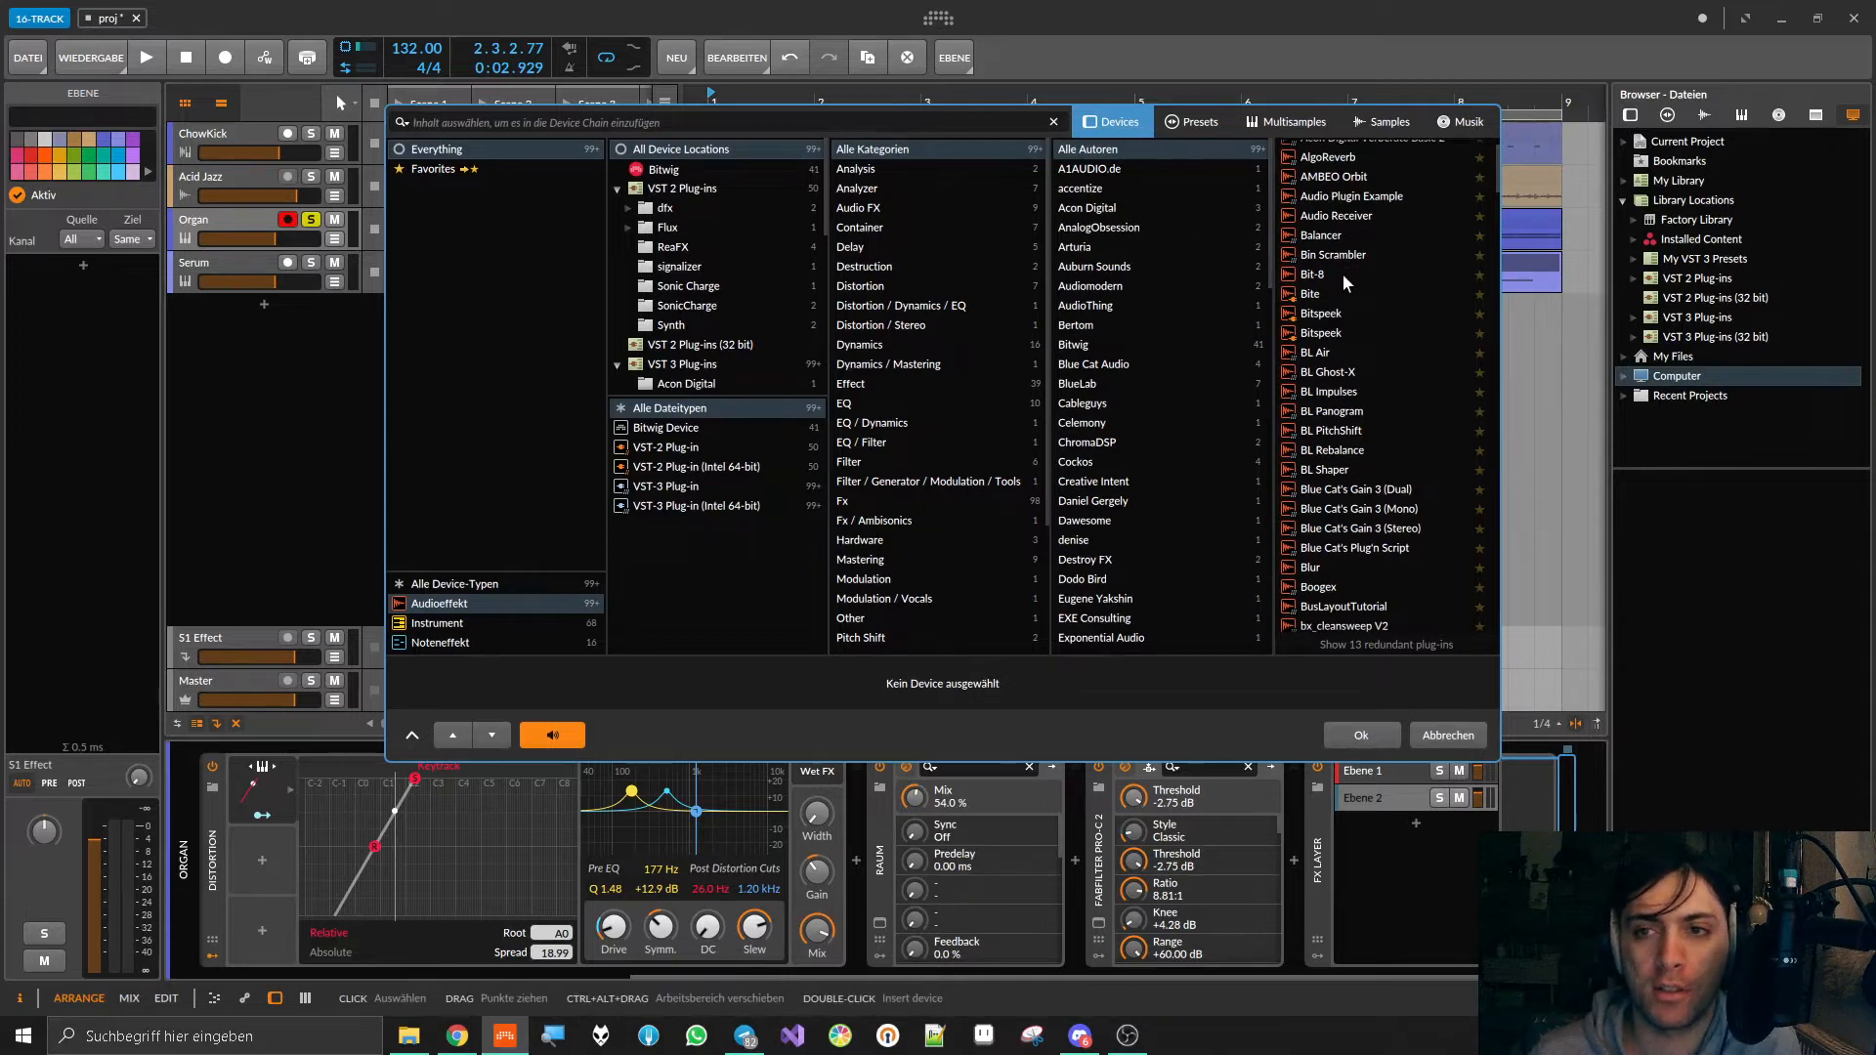
pyautogui.scroll(-2, 1342, 281)
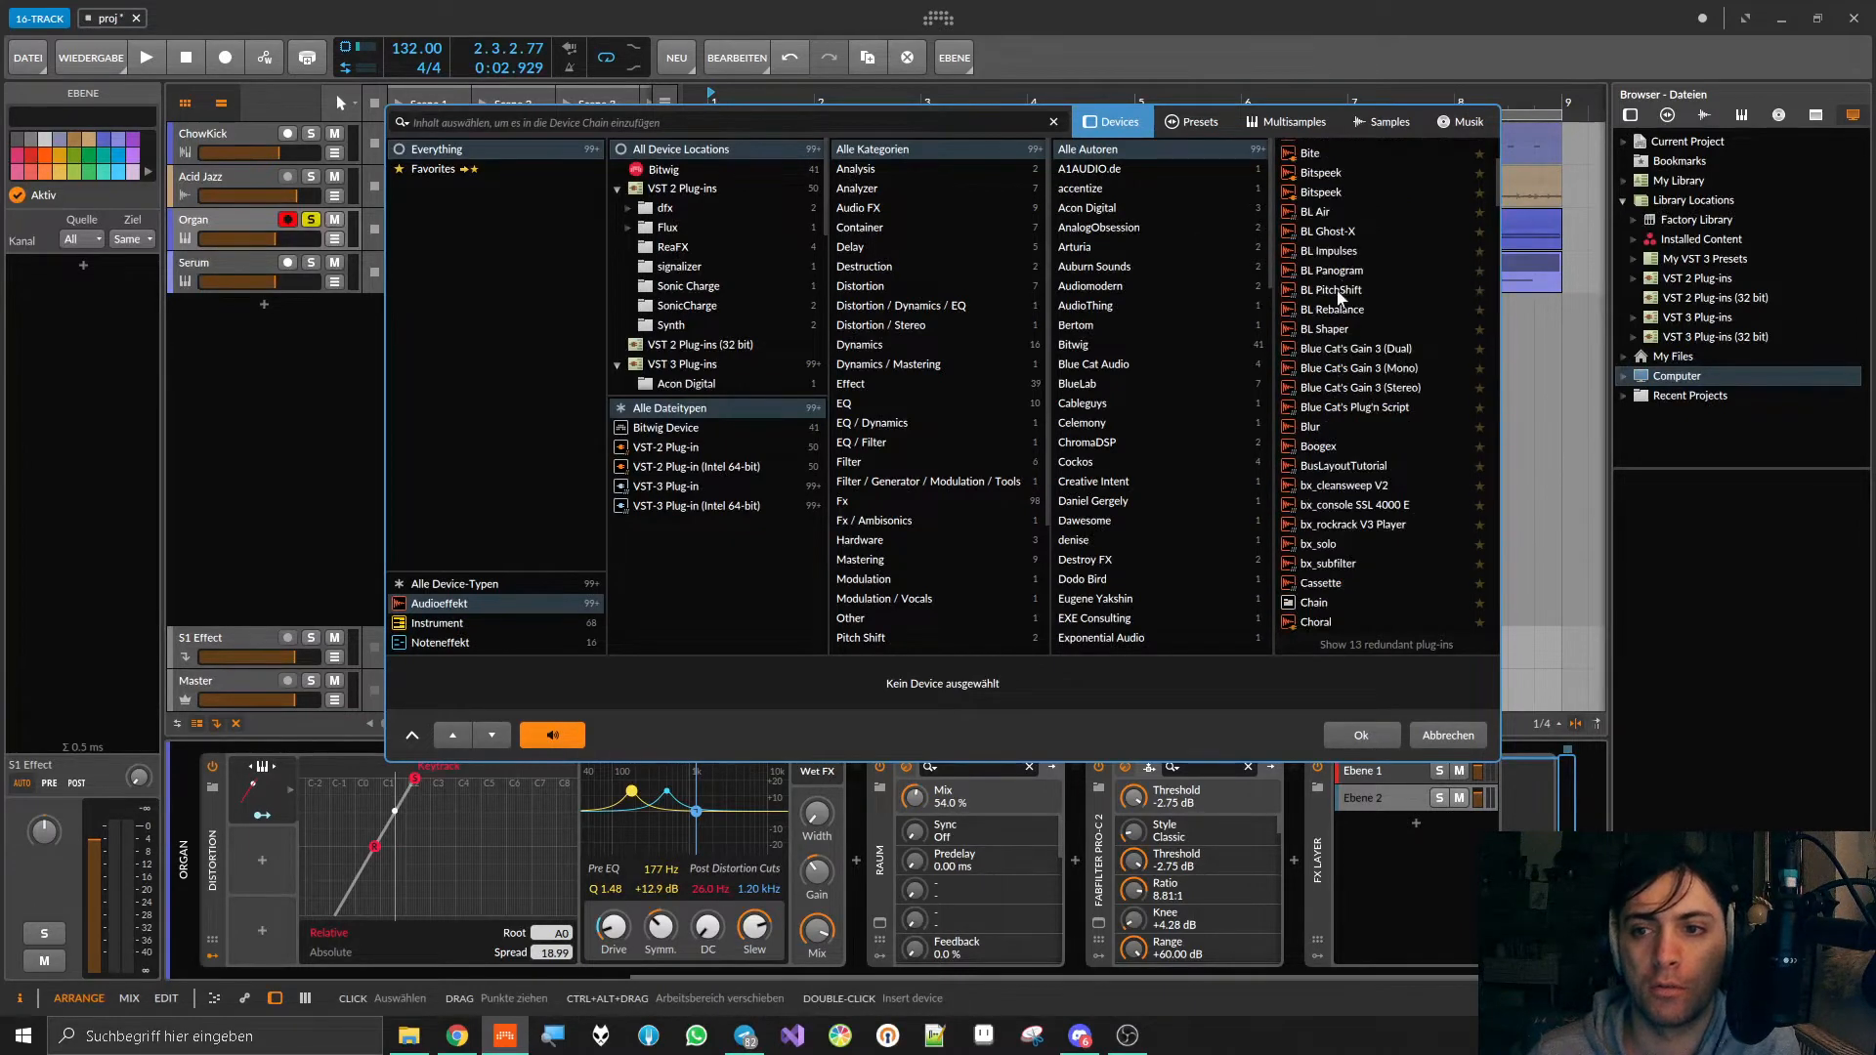
pyautogui.scroll(-1, 1339, 295)
pyautogui.scroll(-3, 1397, 491)
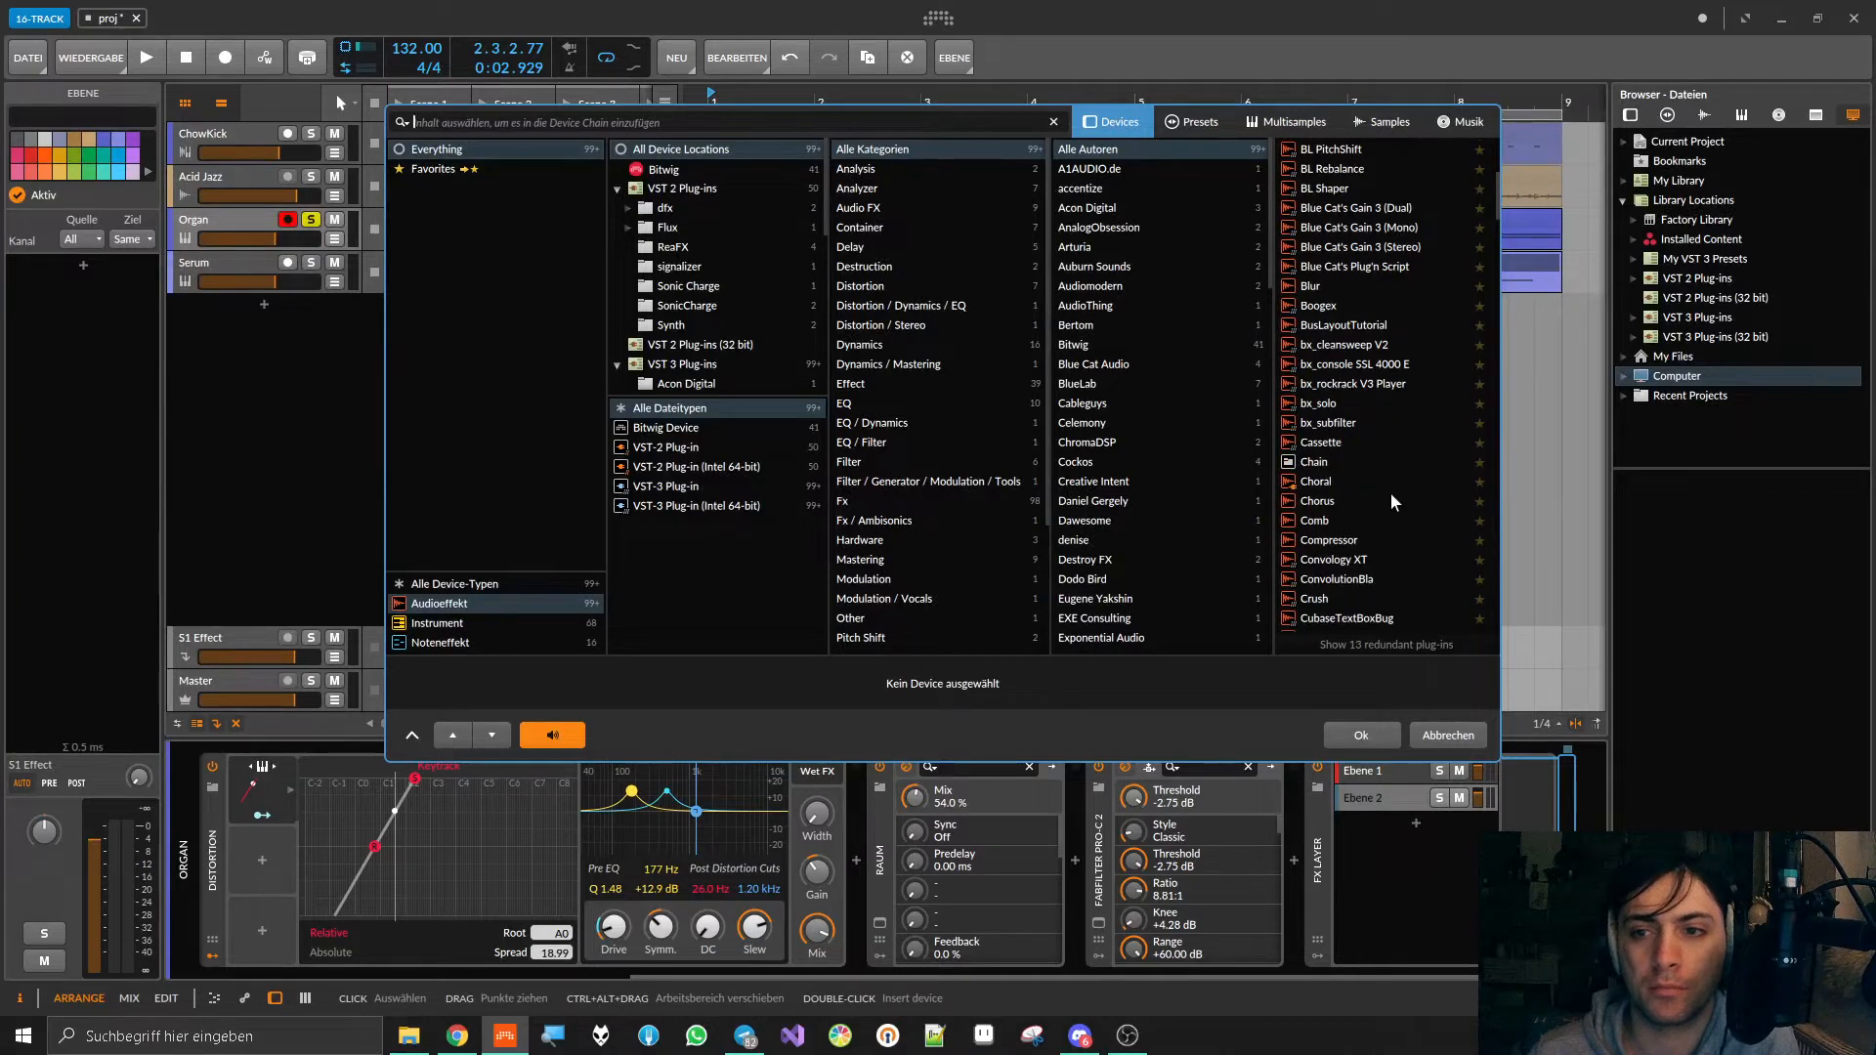
pyautogui.scroll(-4, 1394, 501)
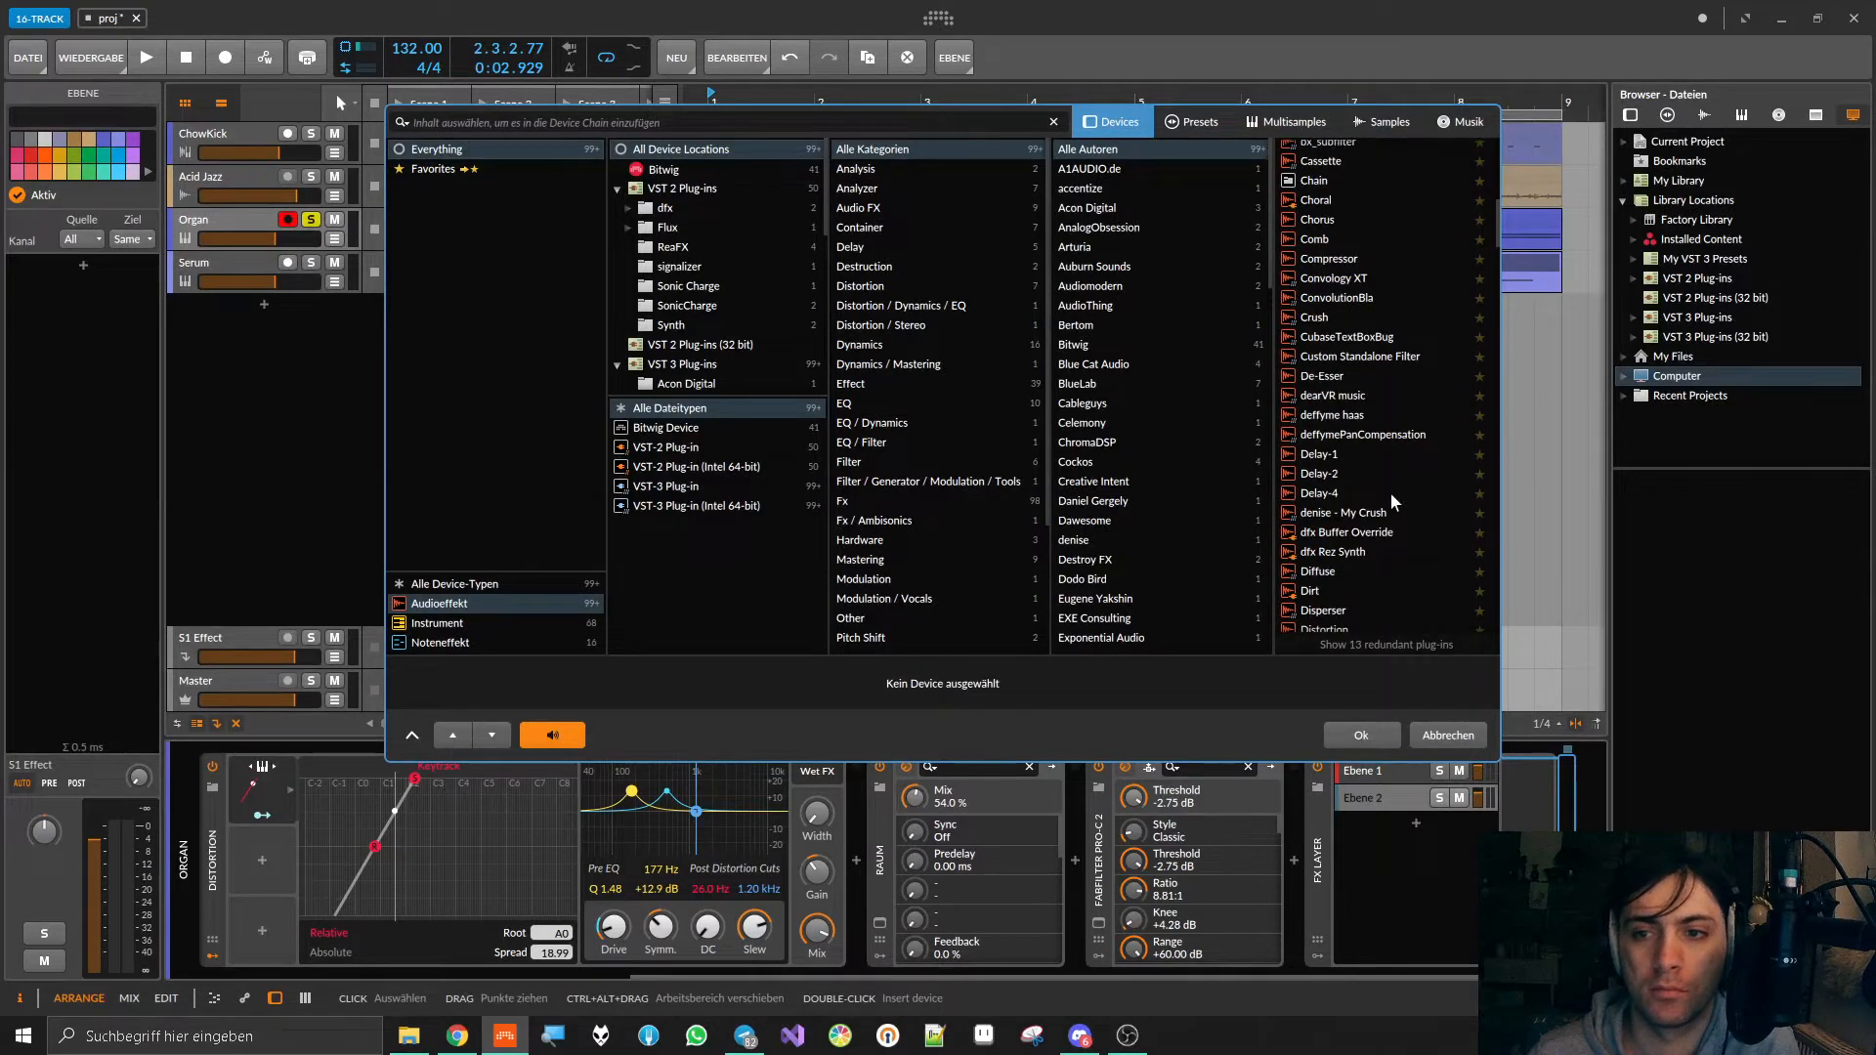
pyautogui.scroll(-4, 1394, 501)
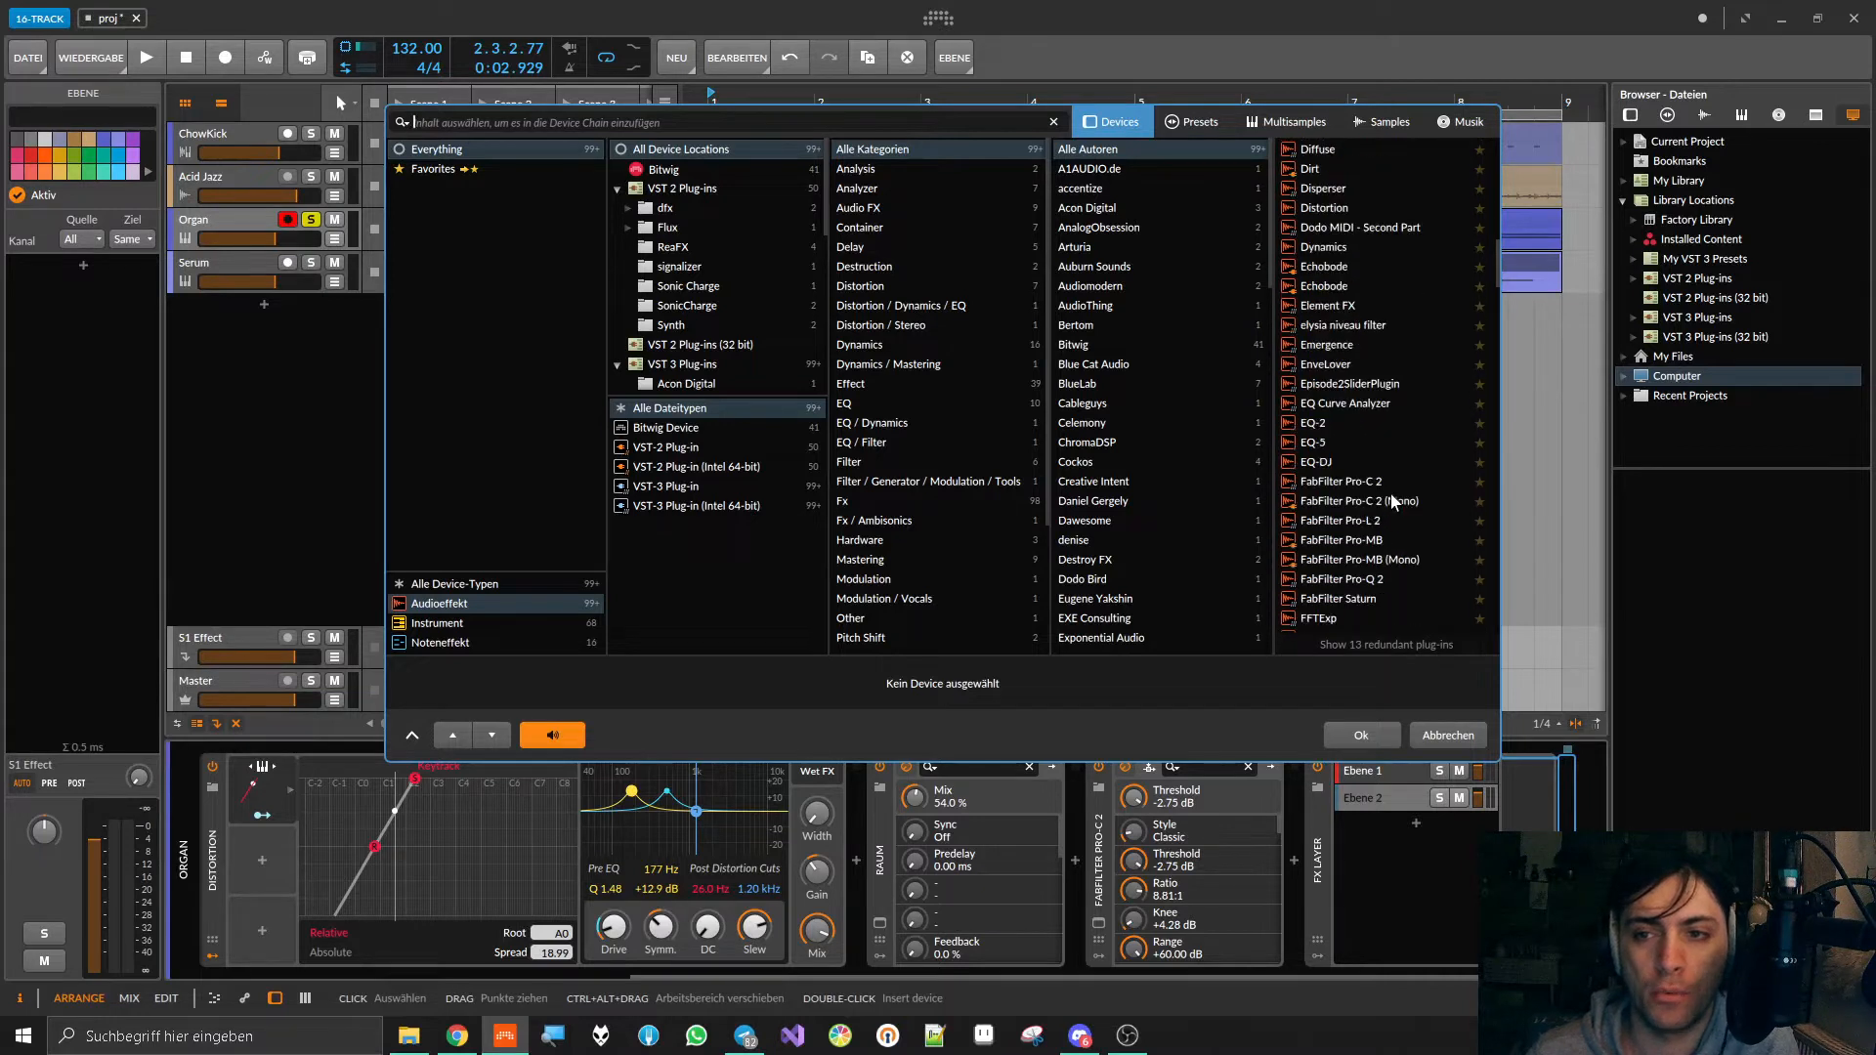
pyautogui.scroll(-1, 1394, 501)
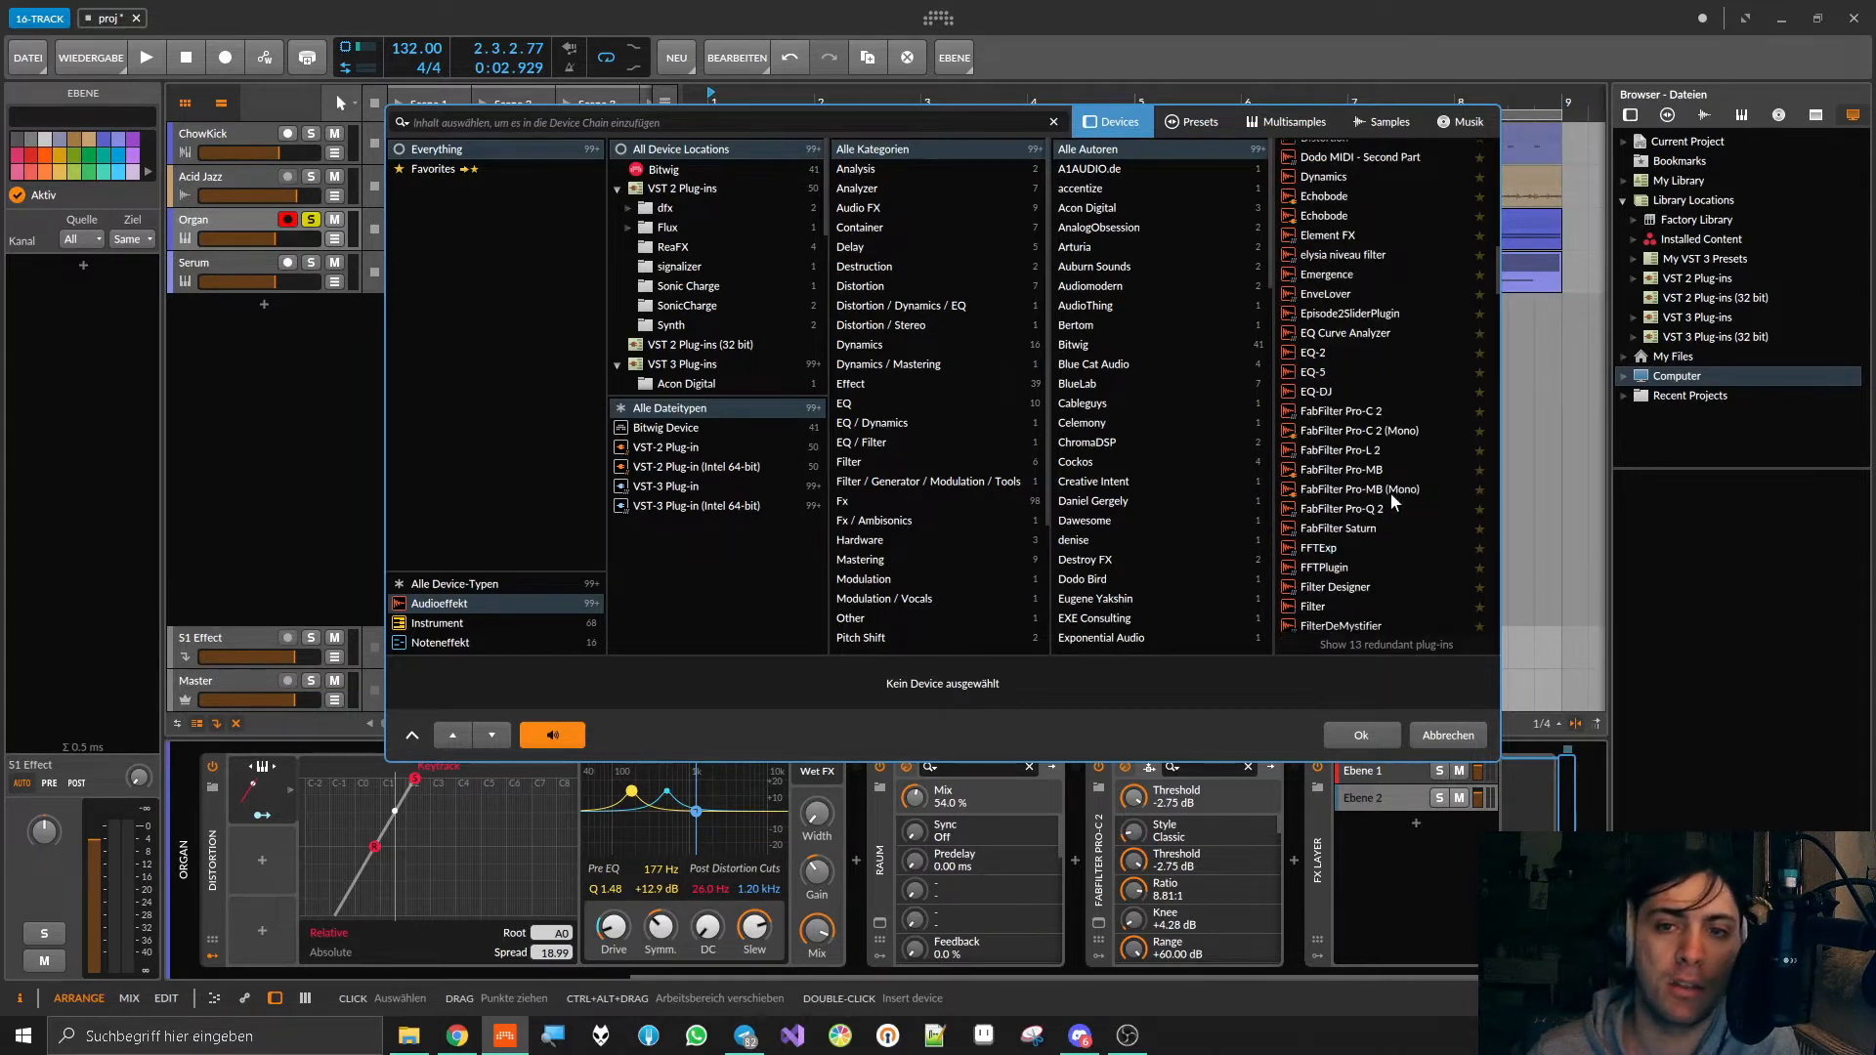
# Step: Look through Bitwig's own effect categories from Dynamics to Audio FX, and insert Freq Shifter in the new layer
pyautogui.click(657, 168)
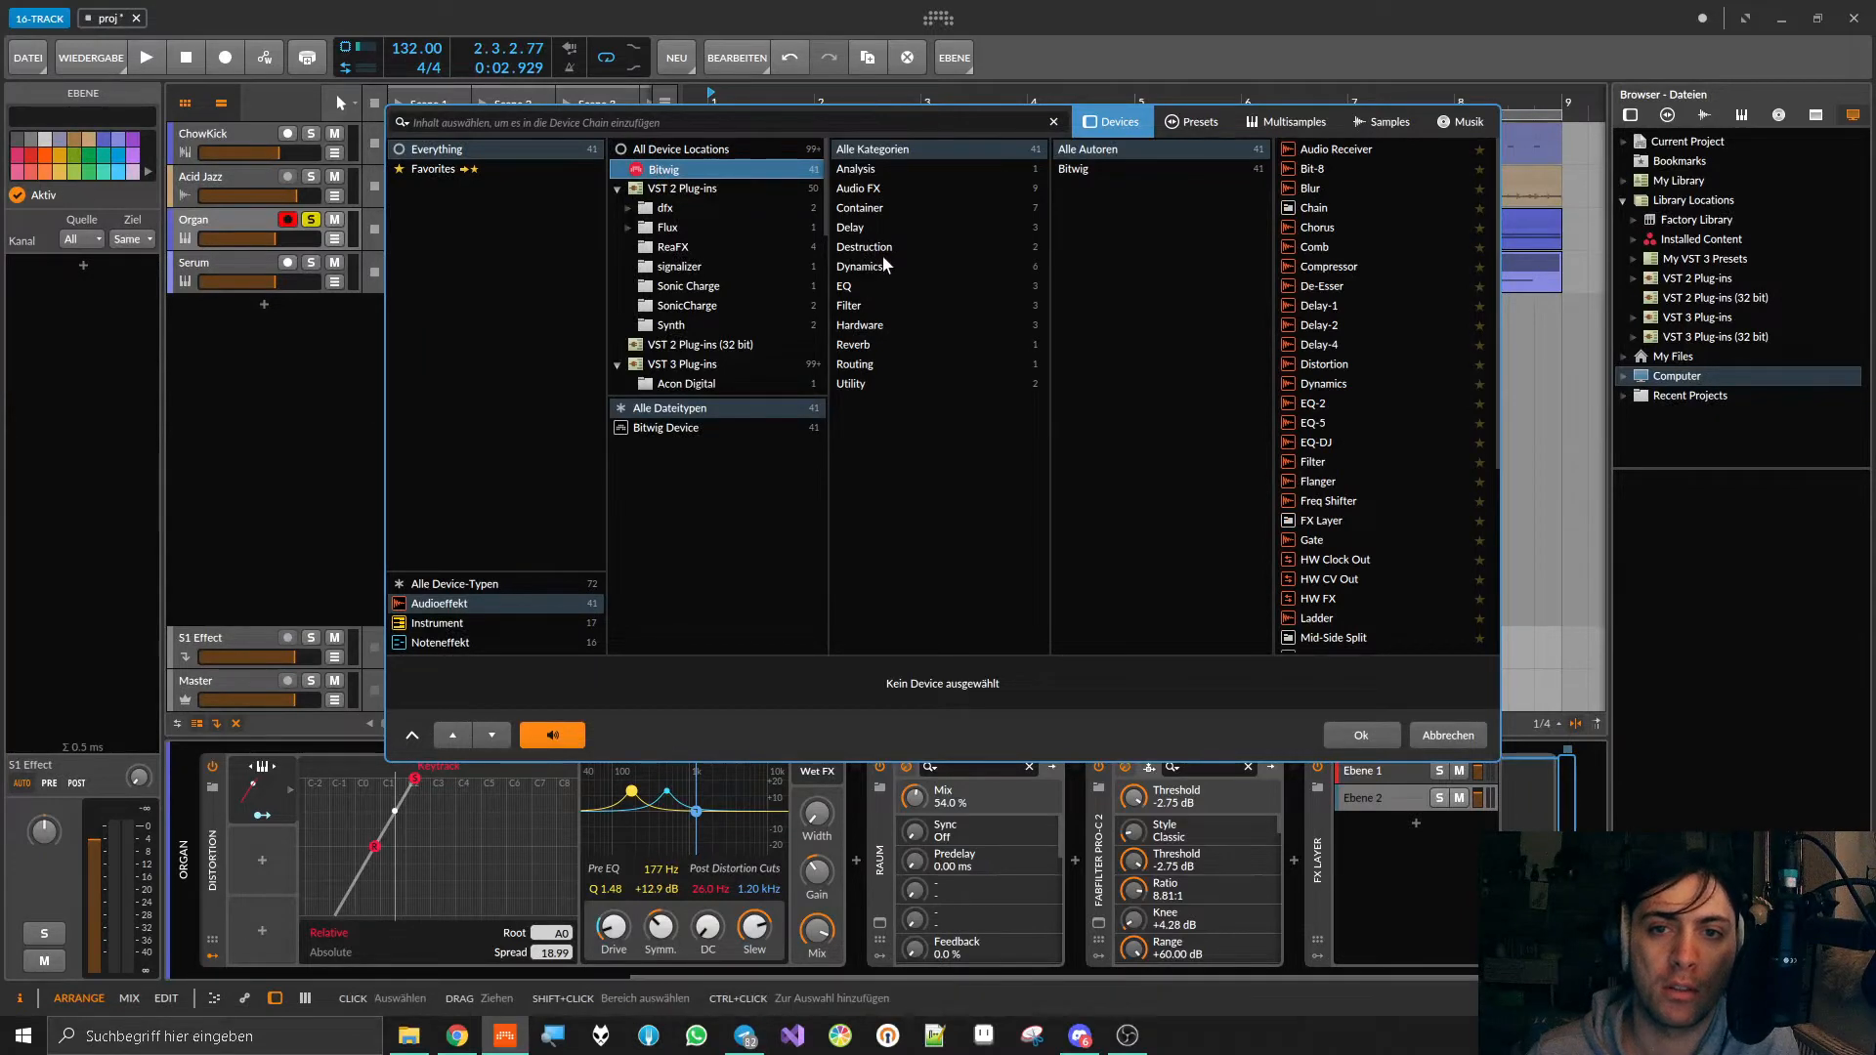
pyautogui.click(860, 267)
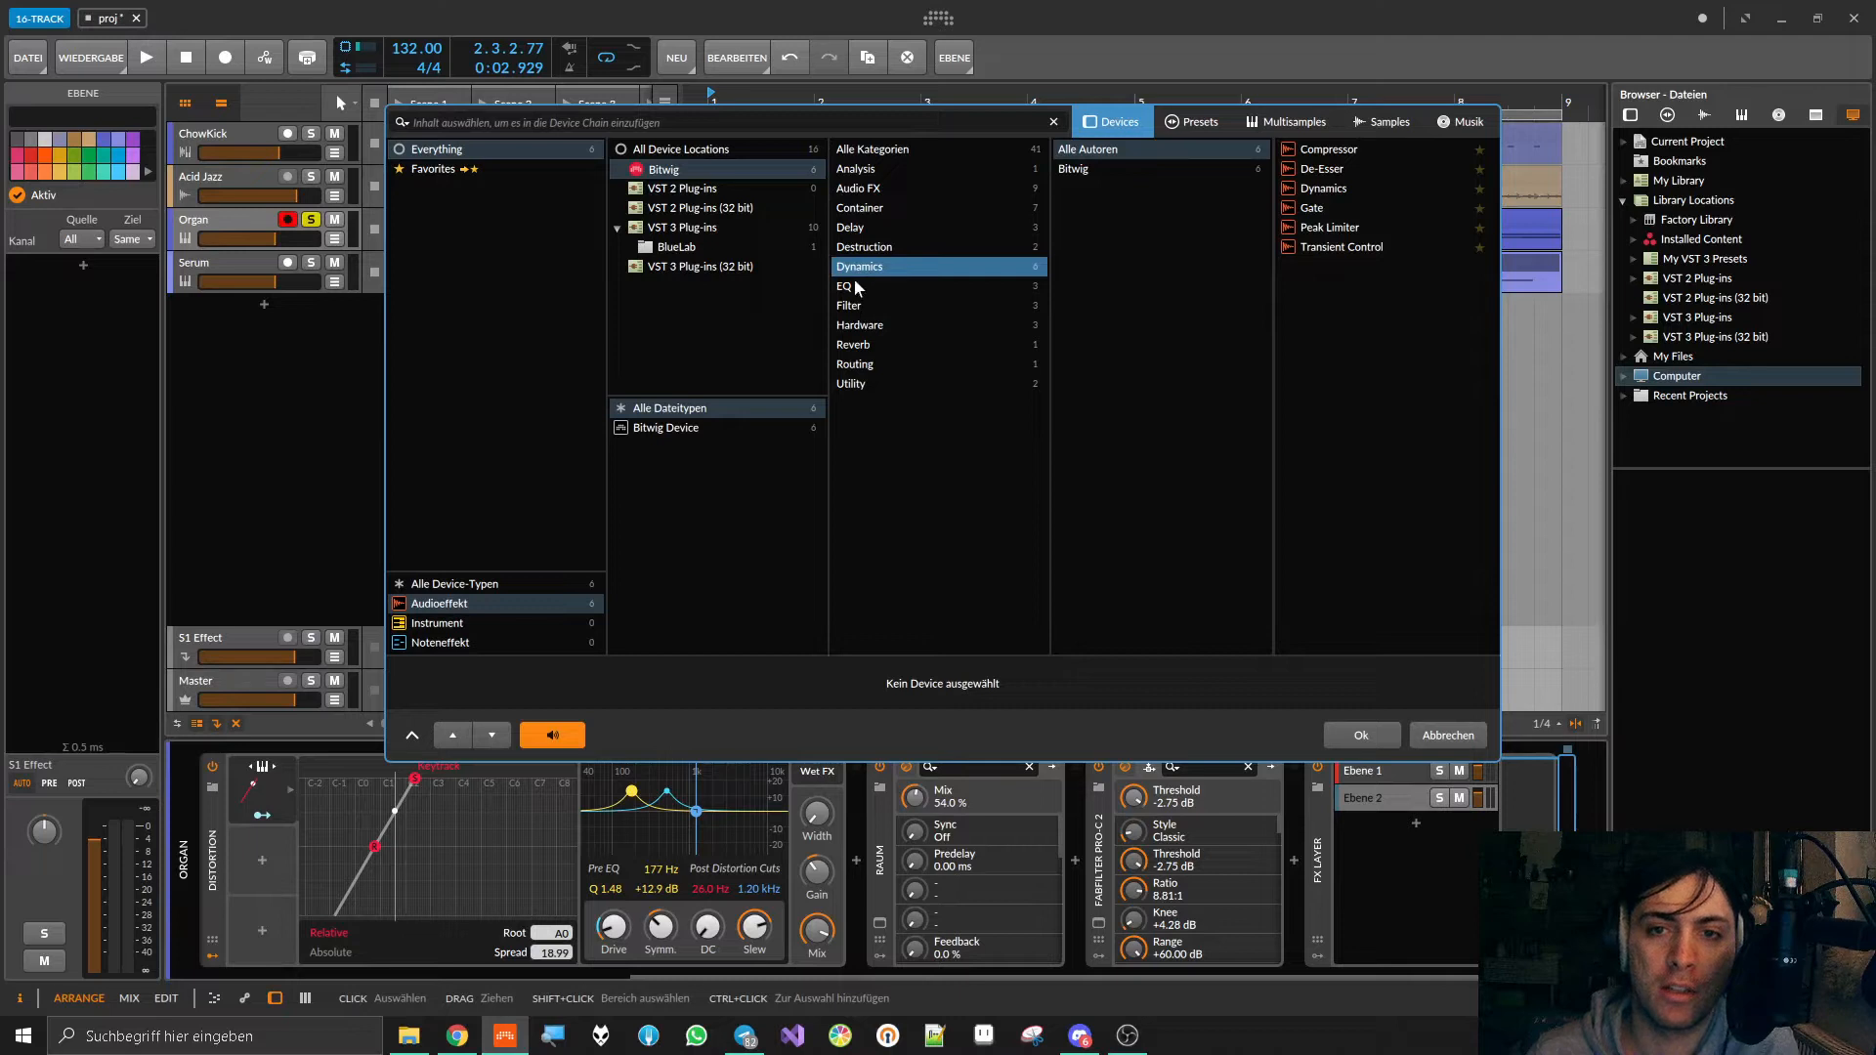
pyautogui.click(865, 250)
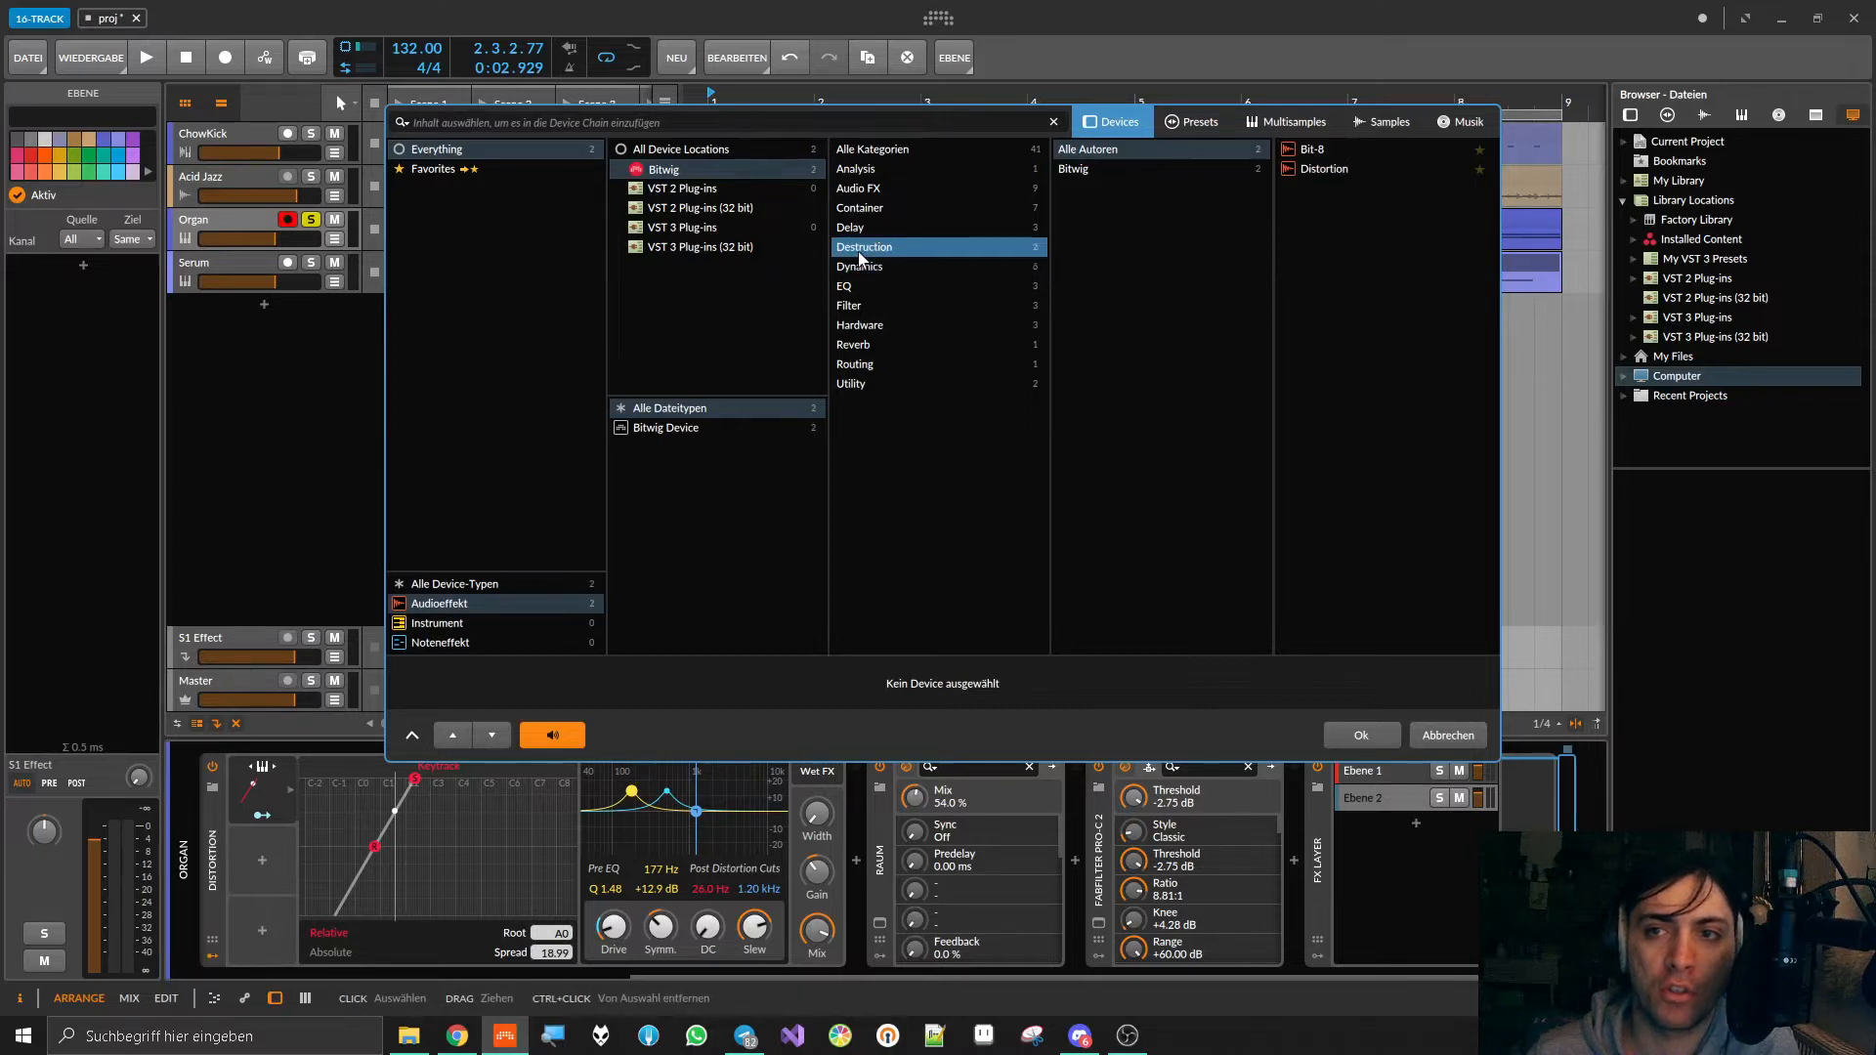
pyautogui.click(859, 228)
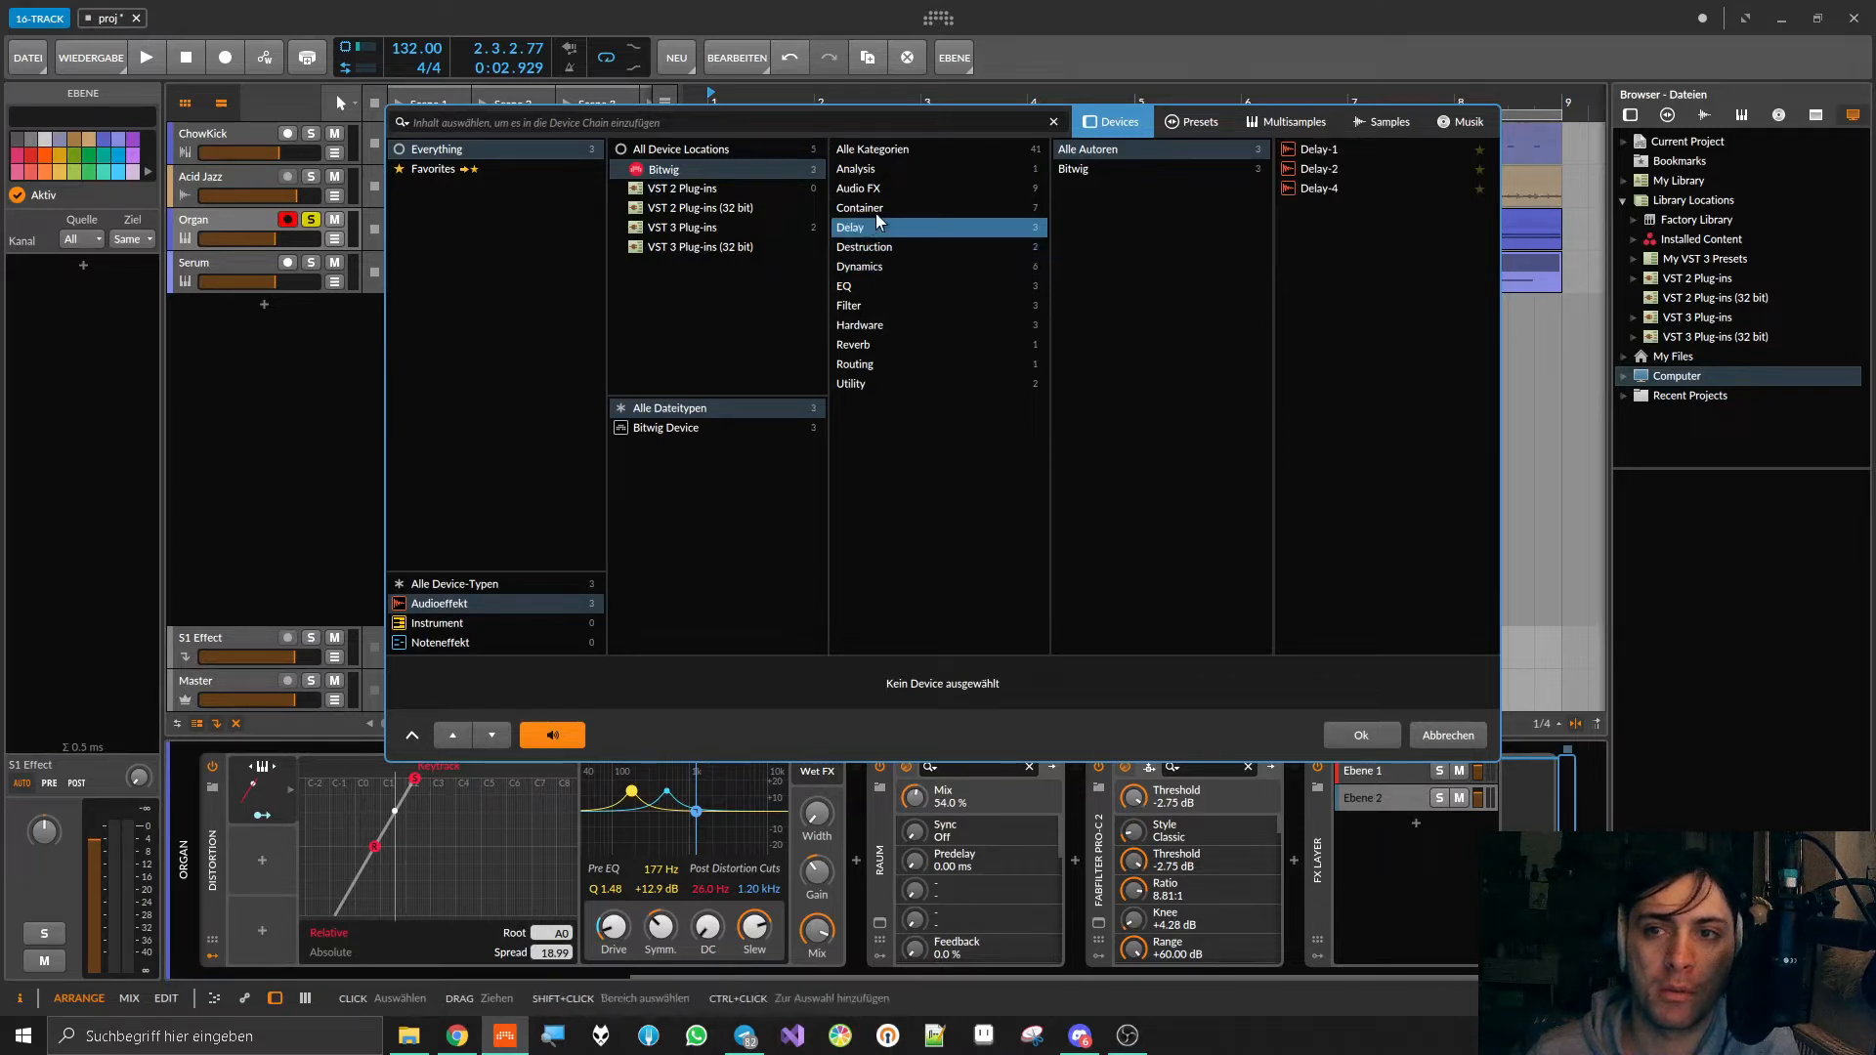
pyautogui.click(875, 213)
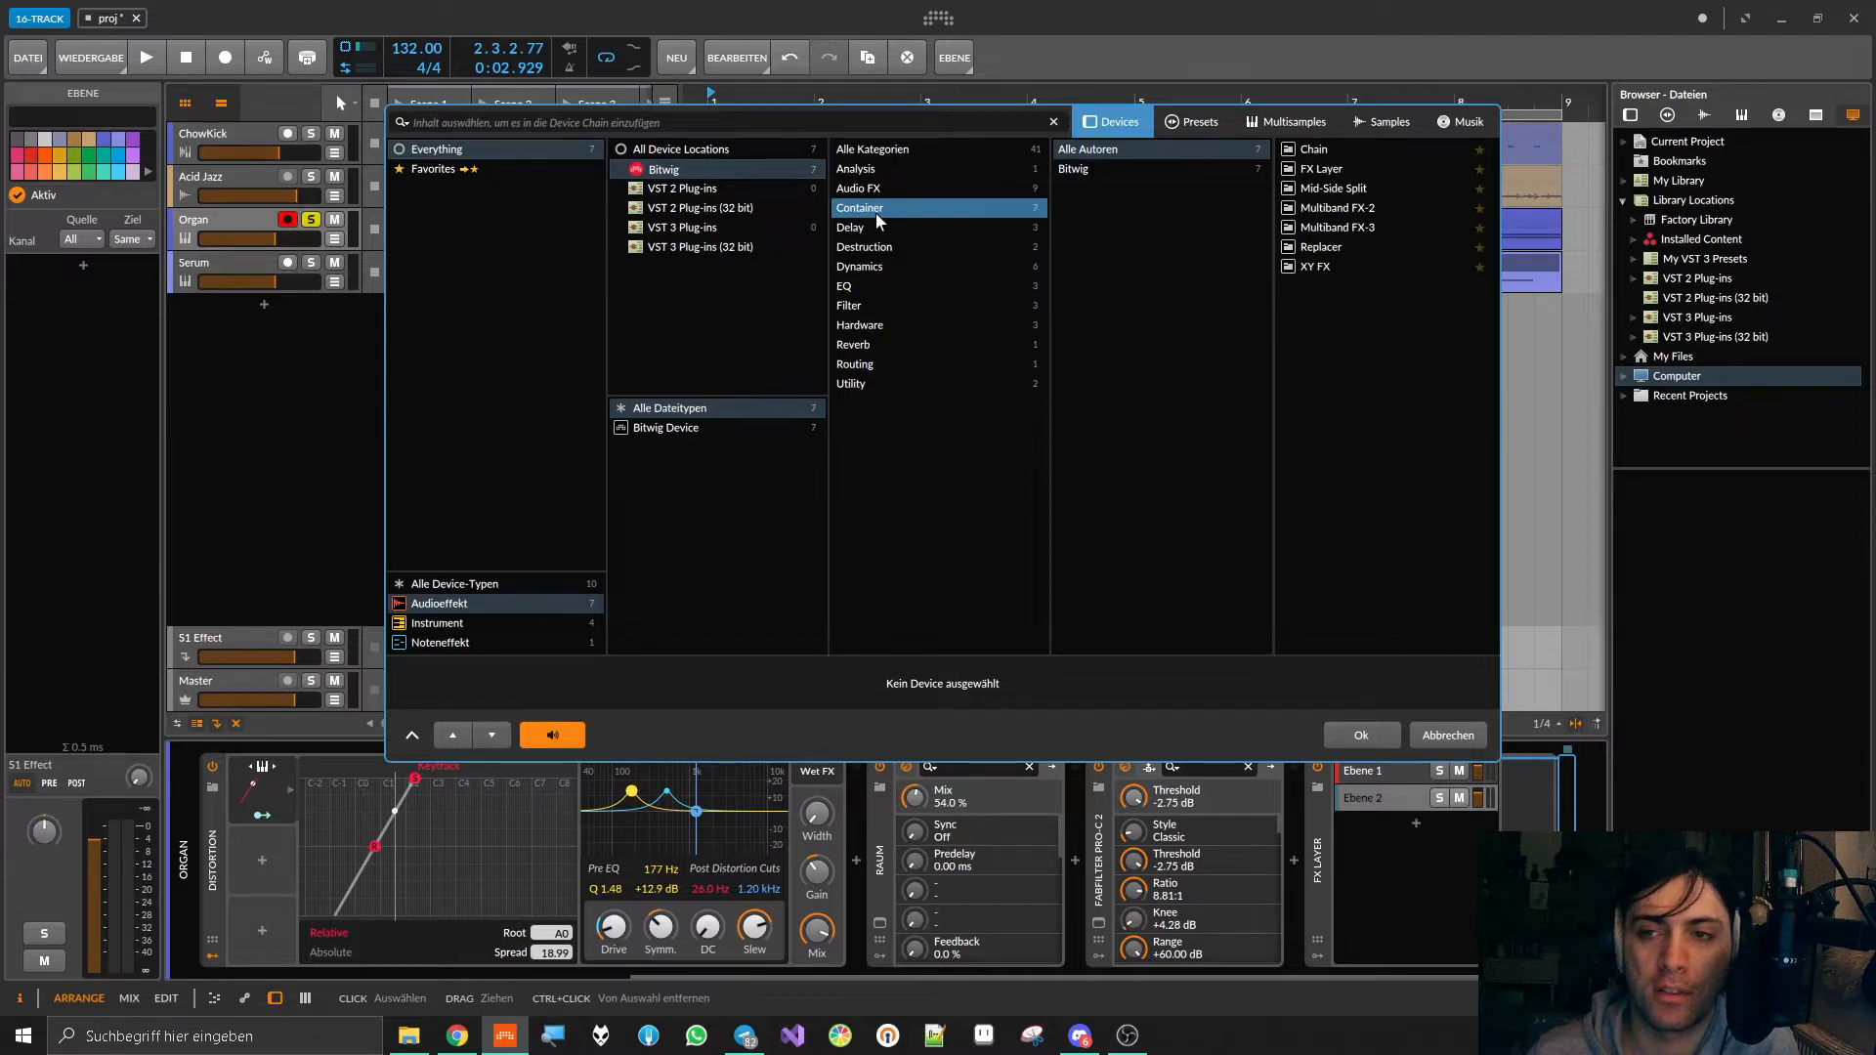
pyautogui.click(877, 185)
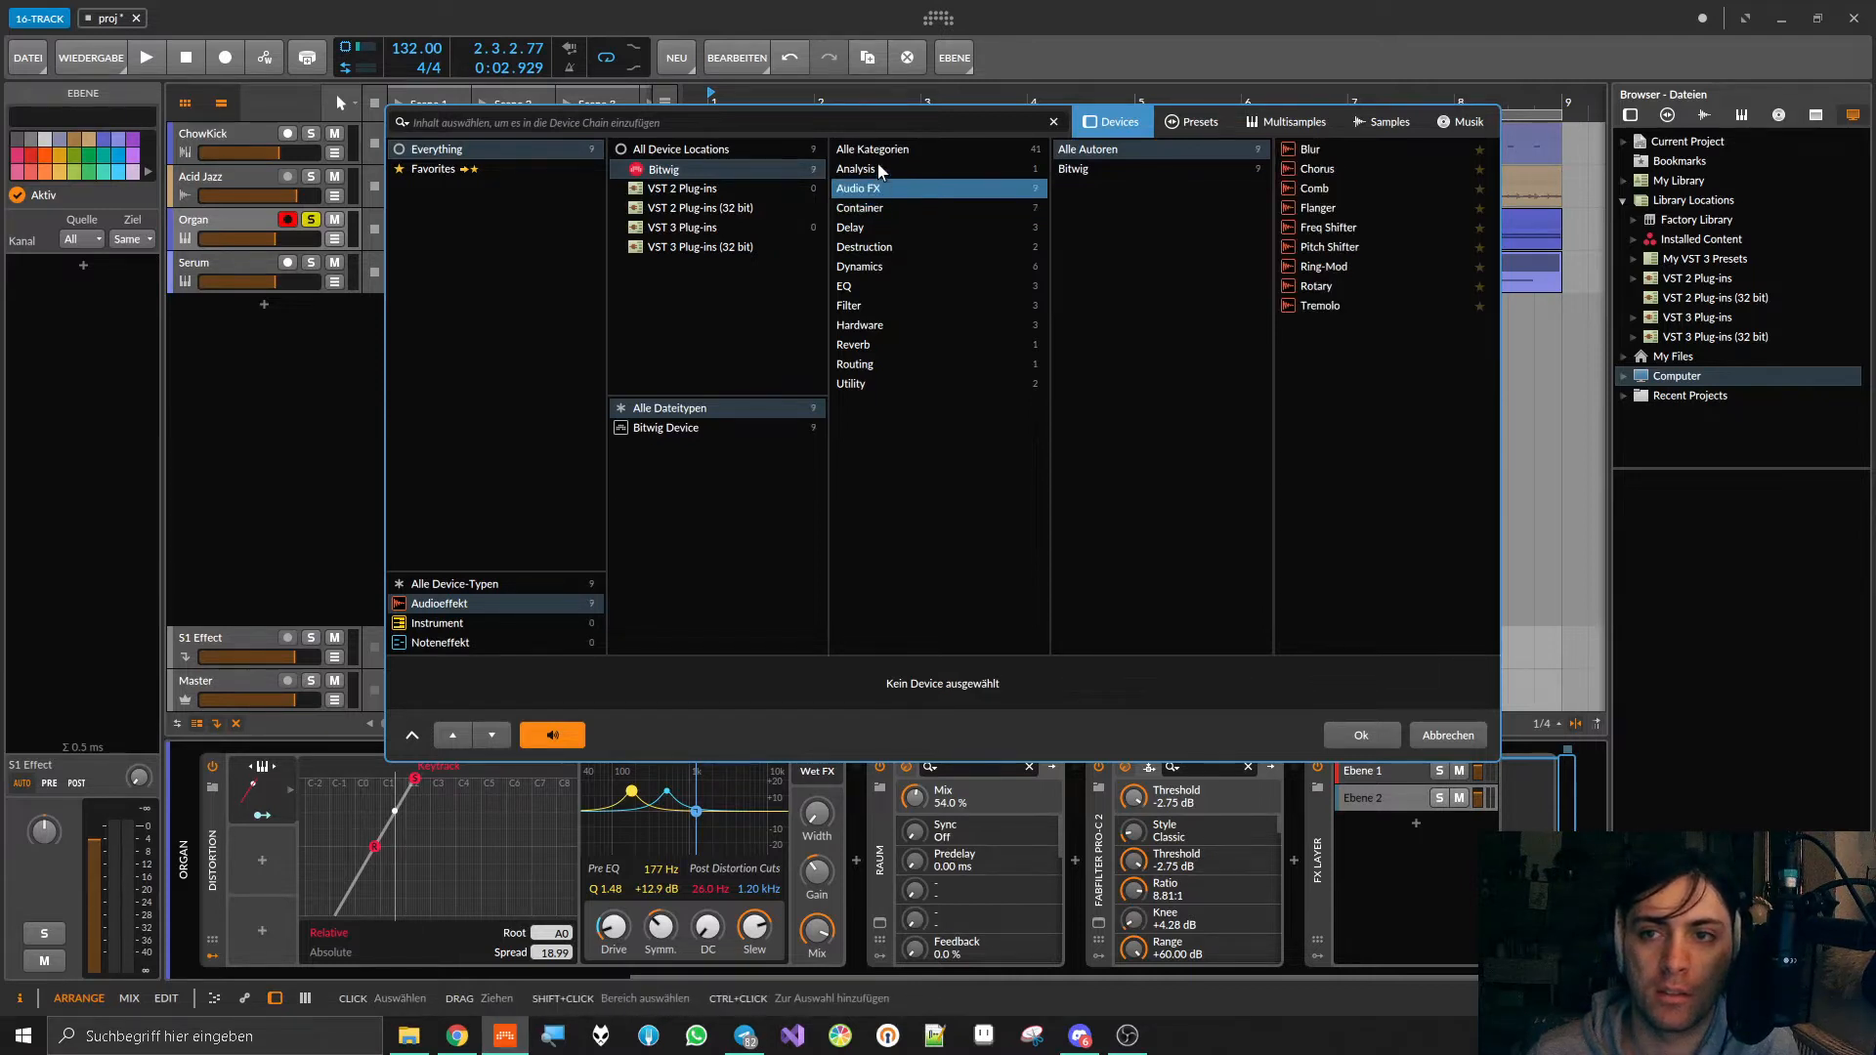
pyautogui.click(1337, 229)
pyautogui.doubleClick(1336, 229)
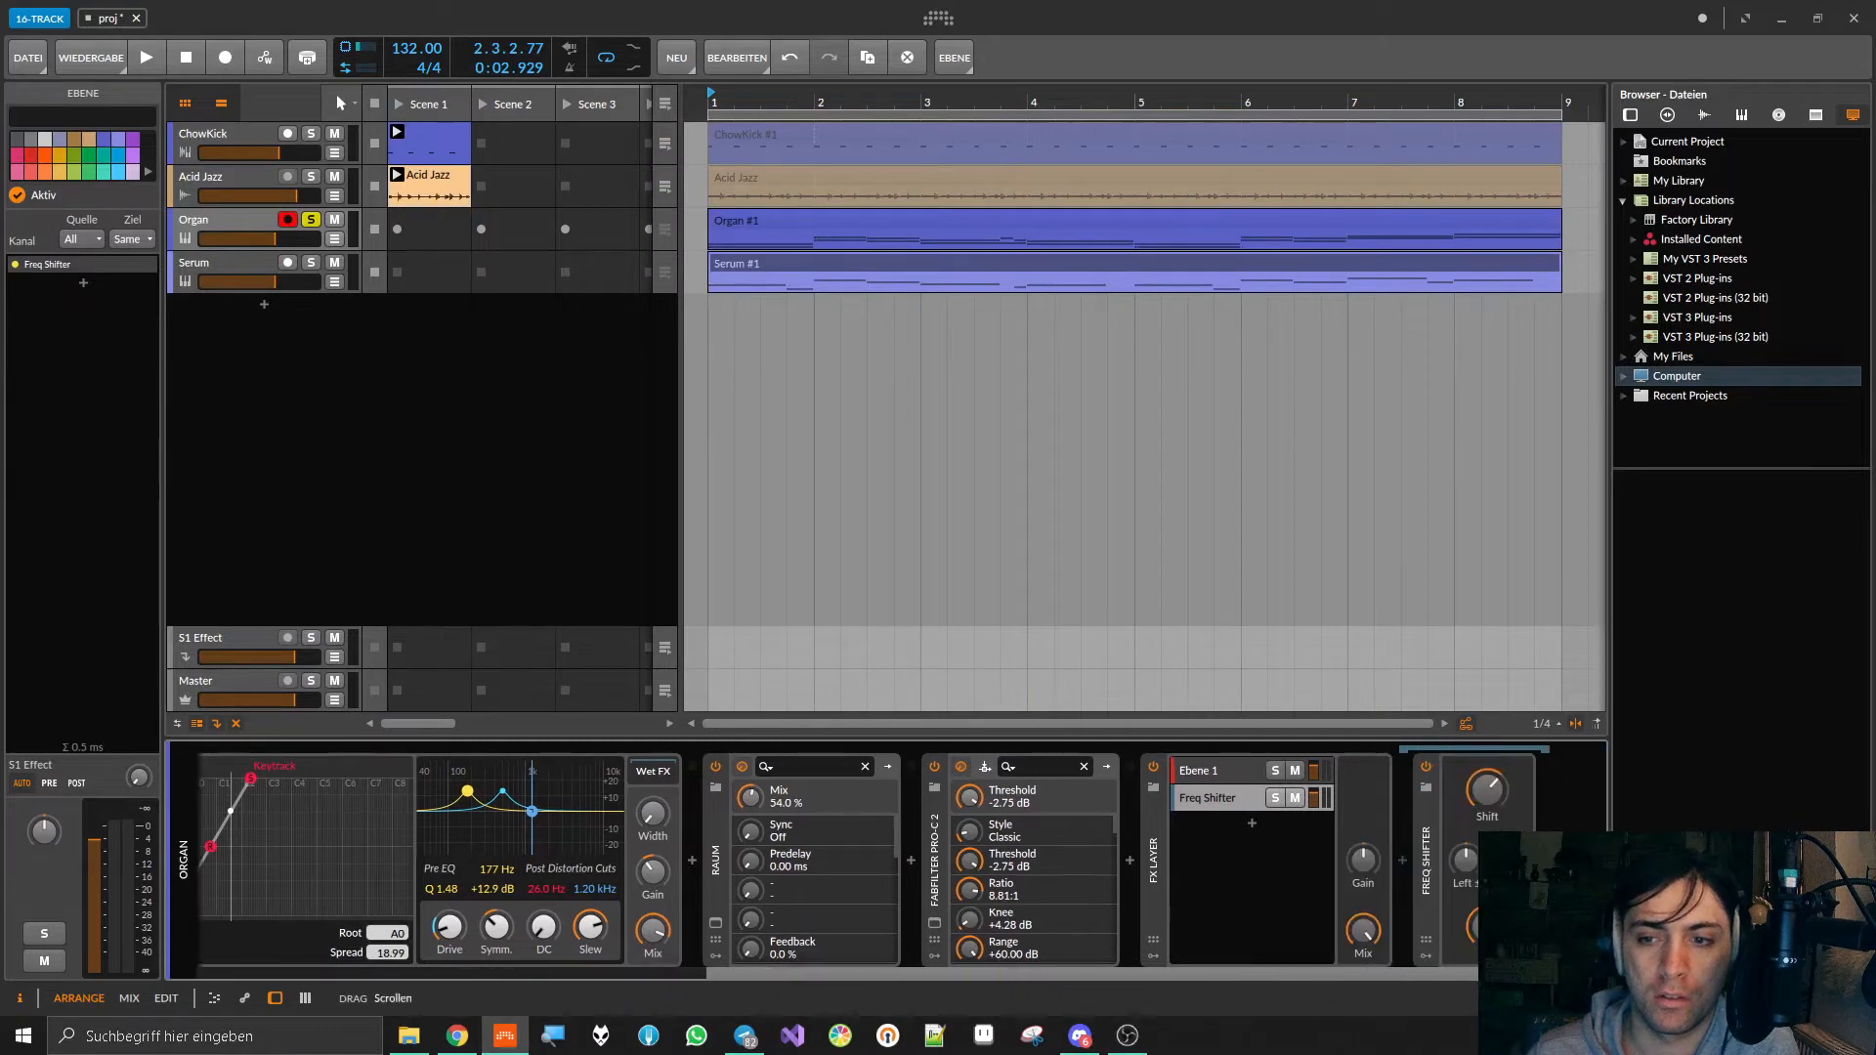
# Step: Play the Organ track while raising the Freq Shifter's Shift to 55.0 %, and stop playback
pyautogui.click(1231, 801)
pyautogui.click(1371, 803)
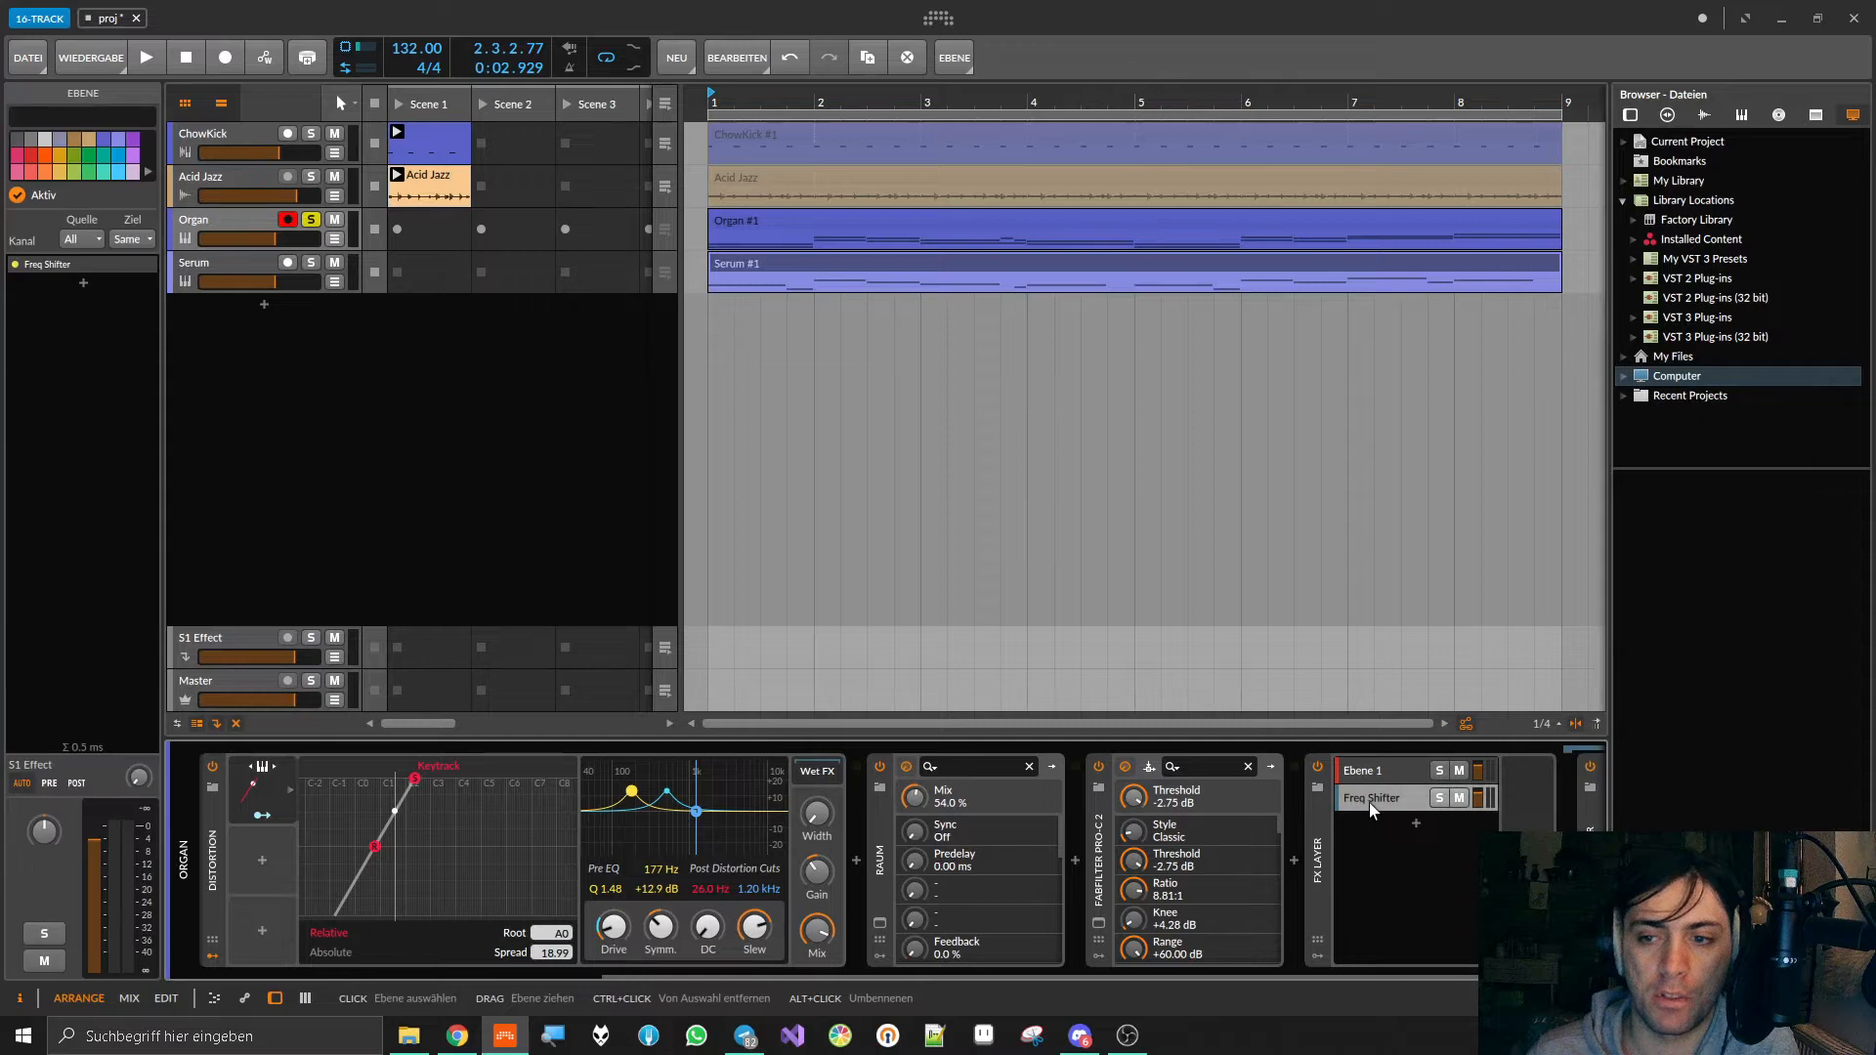
pyautogui.moveTo(1370, 974); pyautogui.dragTo(1475, 975)
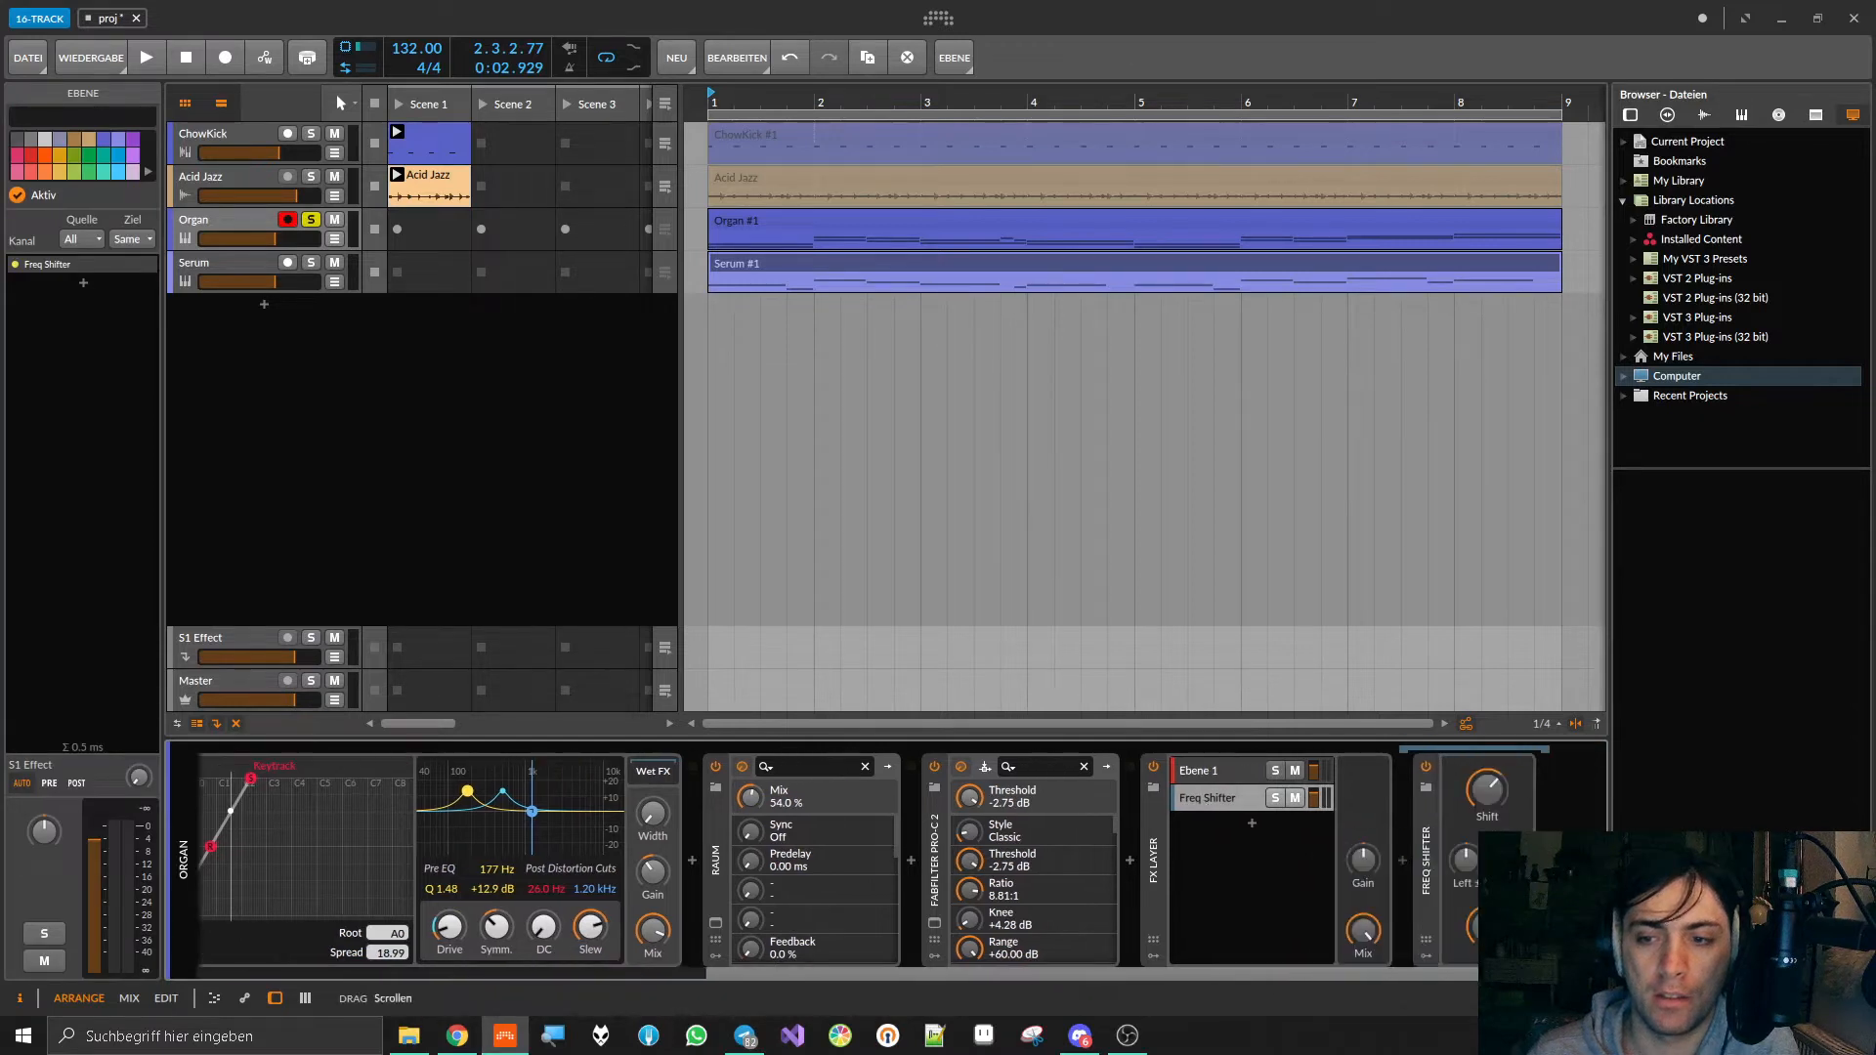
pyautogui.click(1431, 860)
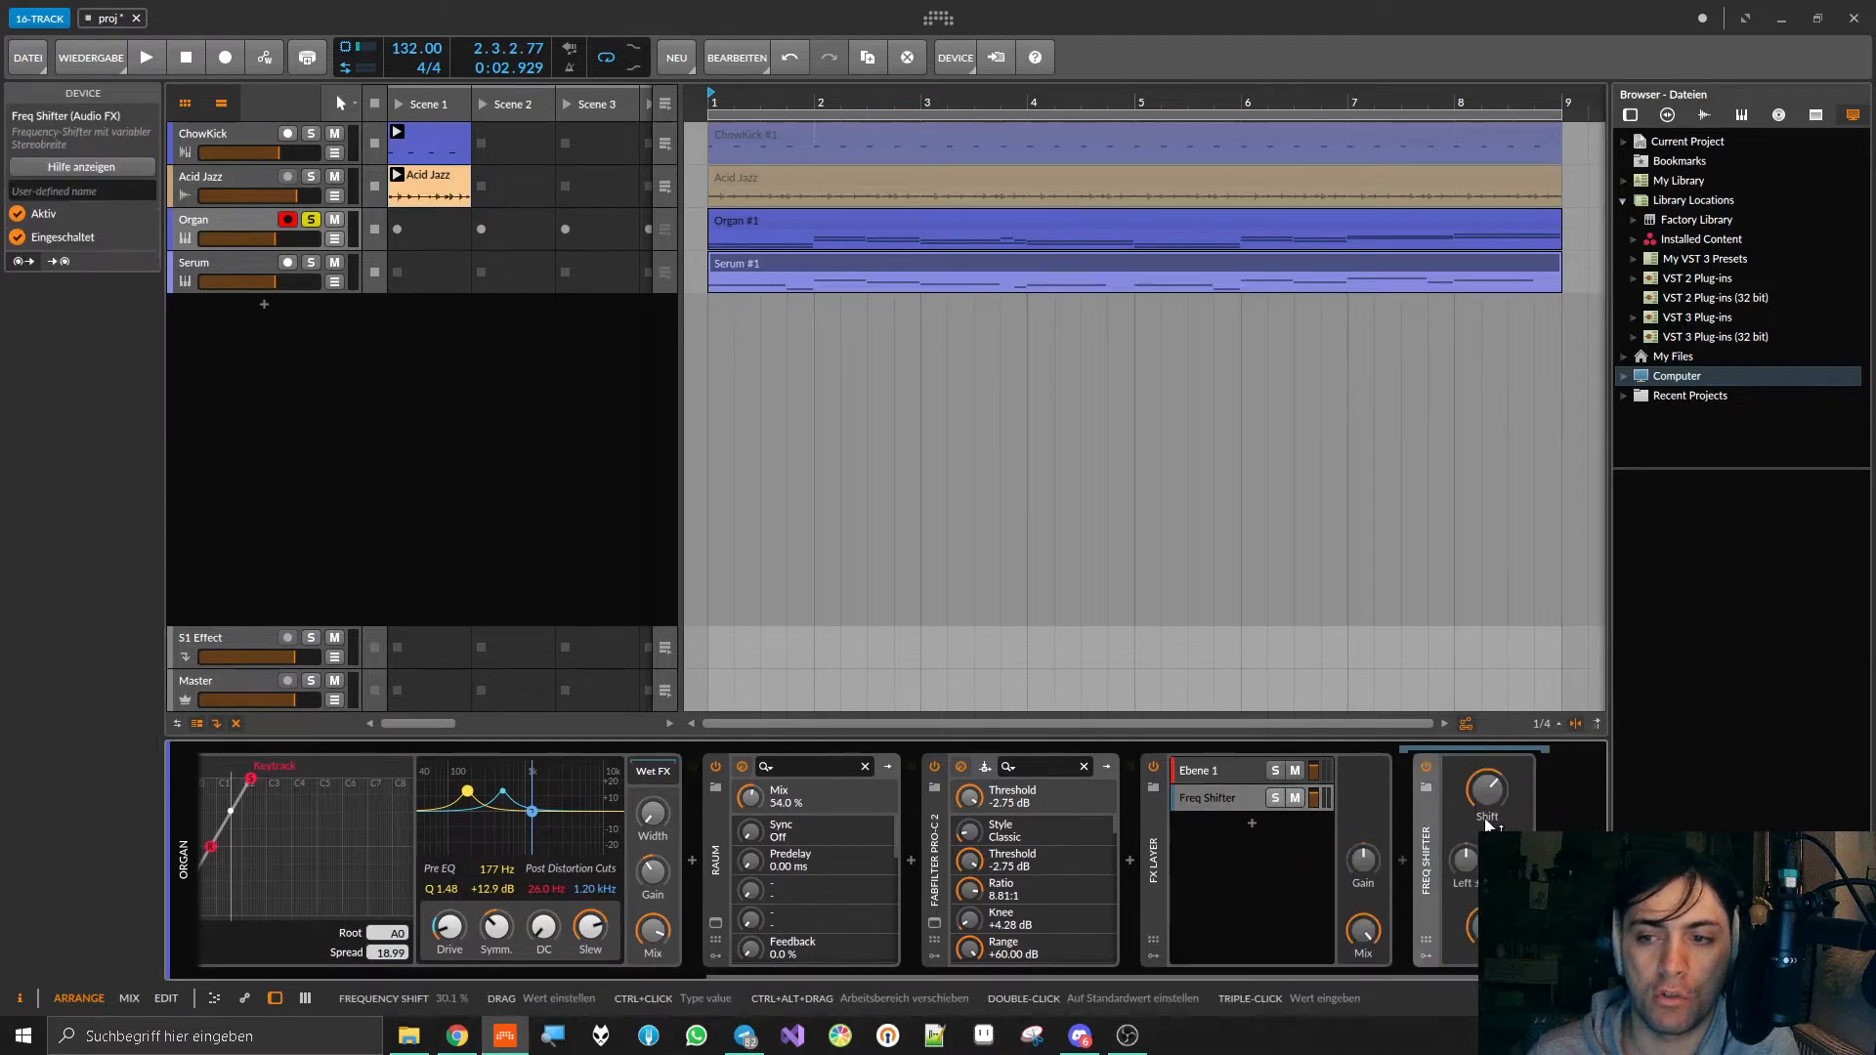
pyautogui.press('space')
pyautogui.moveTo(1490, 789); pyautogui.dragTo(1487, 751)
pyautogui.moveTo(1487, 844); pyautogui.dragTo(1495, 779)
pyautogui.press('space')
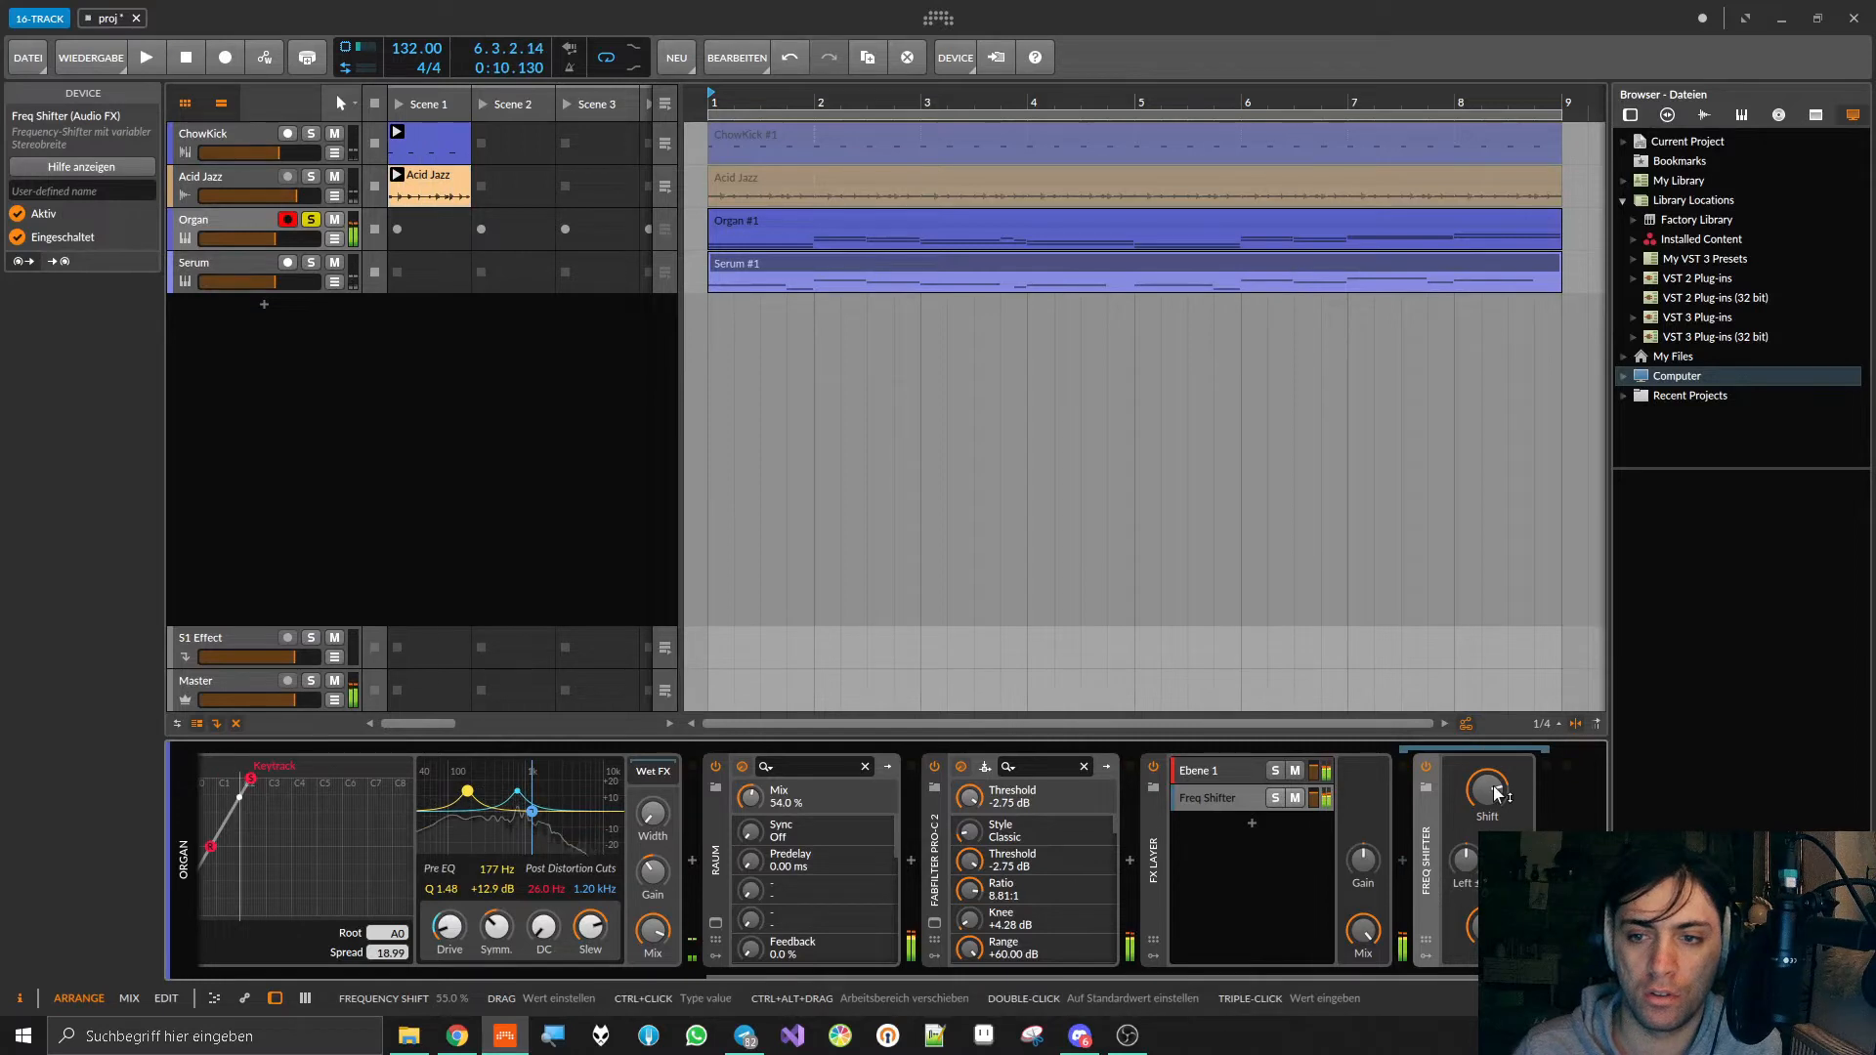
# Step: Move the FX Layer container ahead of Raum in the Organ track's device chain and start playback
pyautogui.click(1163, 870)
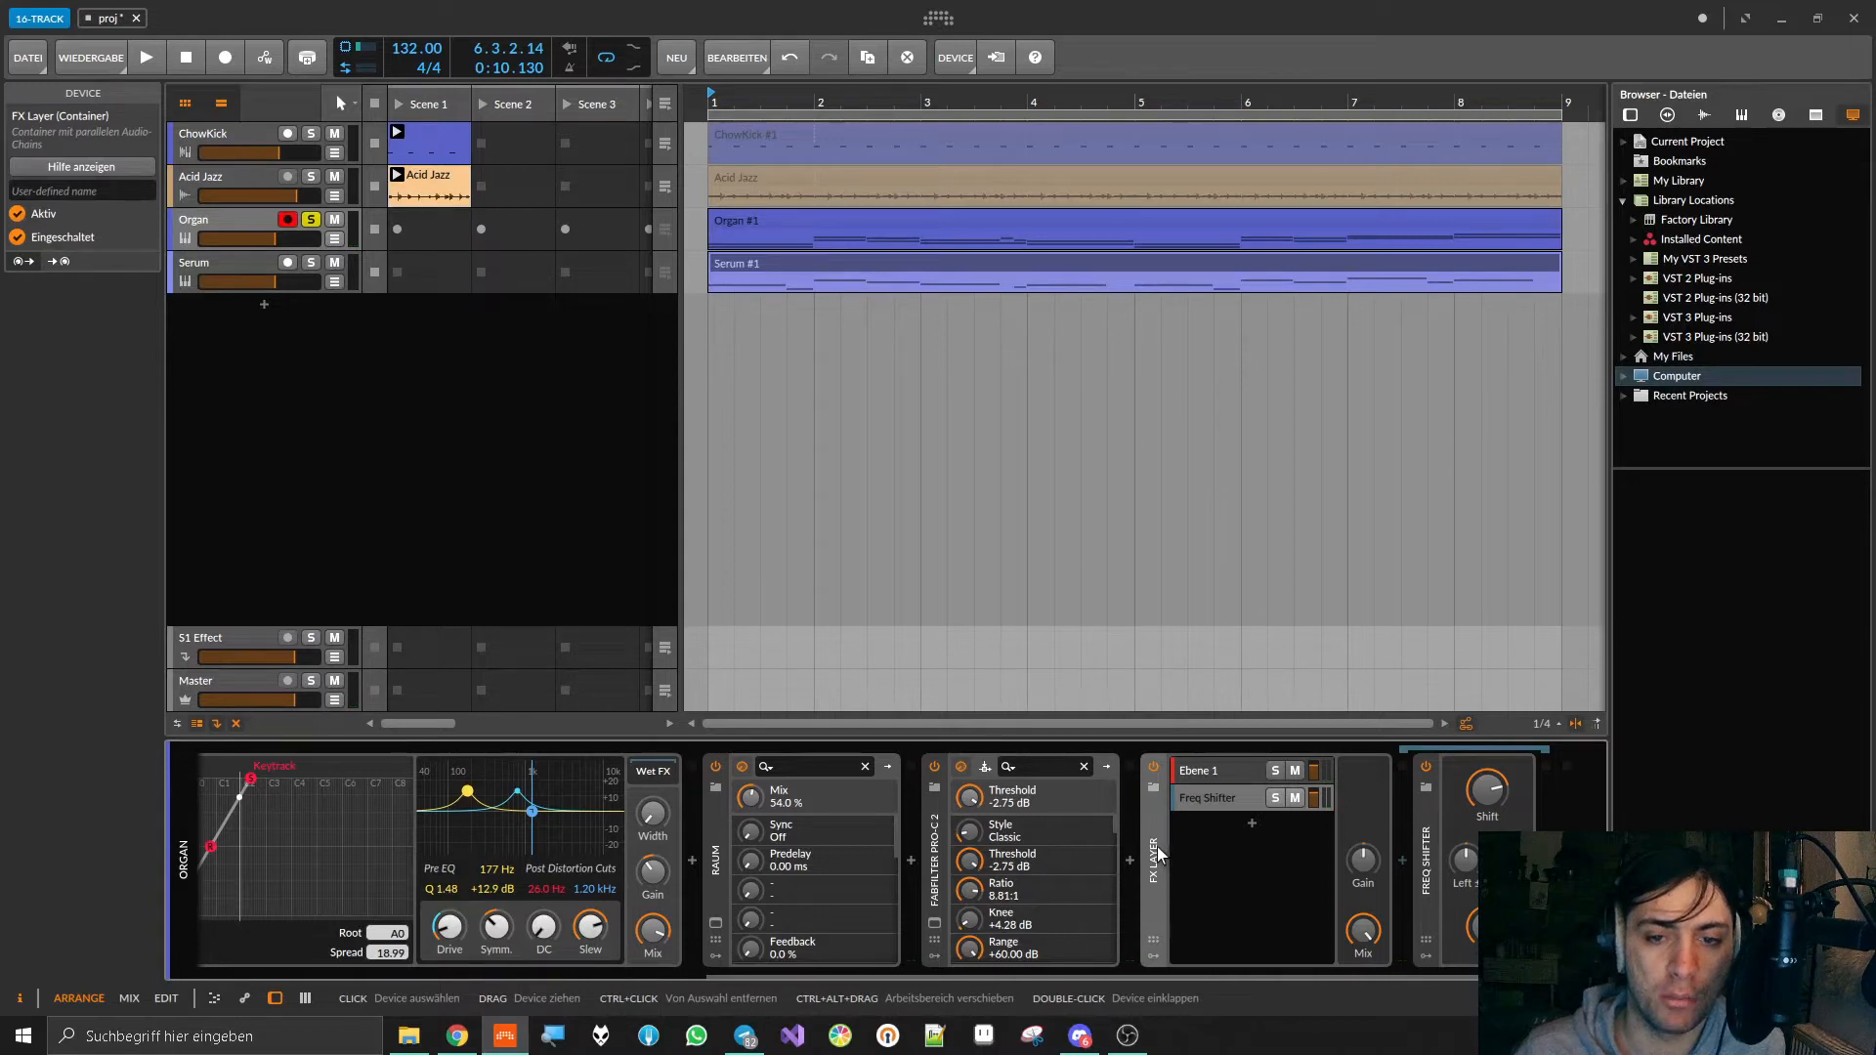
pyautogui.moveTo(1156, 846); pyautogui.dragTo(753, 871)
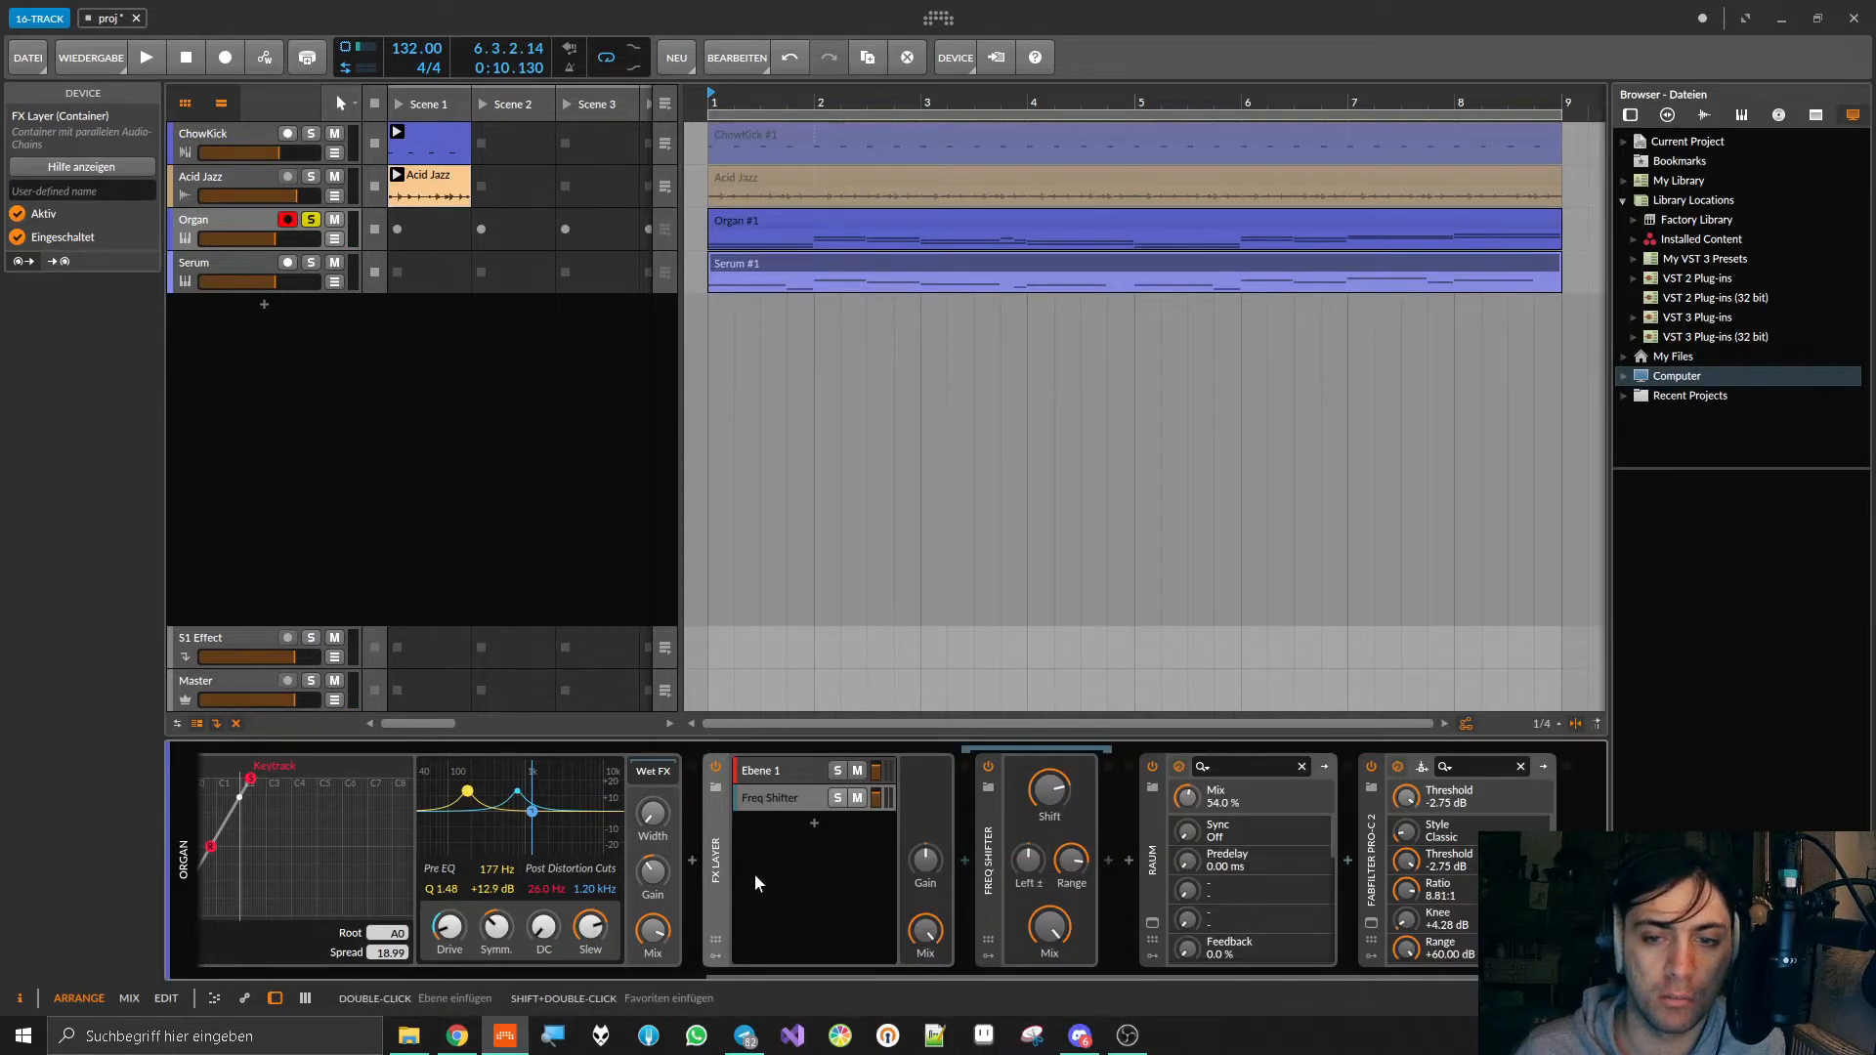
pyautogui.press('space')
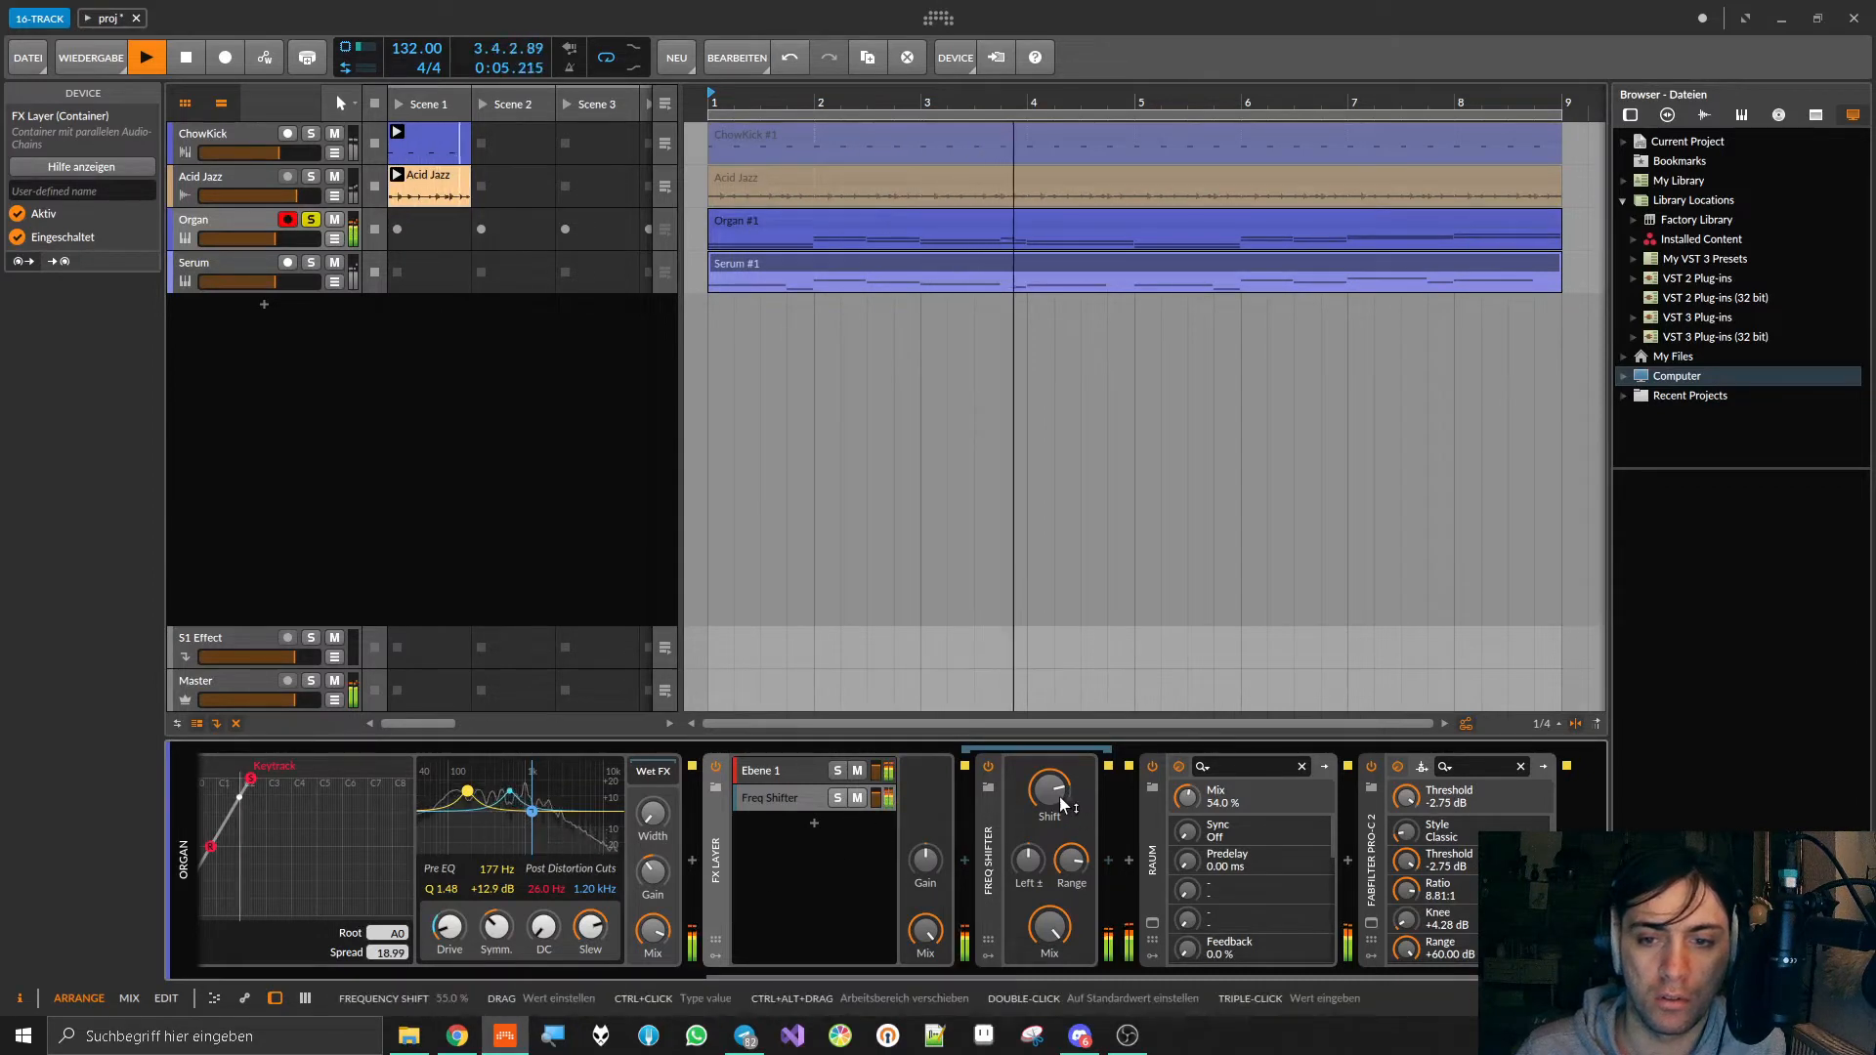
# Step: During playback, try Left ± on the Freq Shifter and reset it, raise Shift to its maximum and set Range to 2.68 kHz
pyautogui.moveTo(1067, 862); pyautogui.dragTo(1028, 873)
pyautogui.doubleClick(1031, 853)
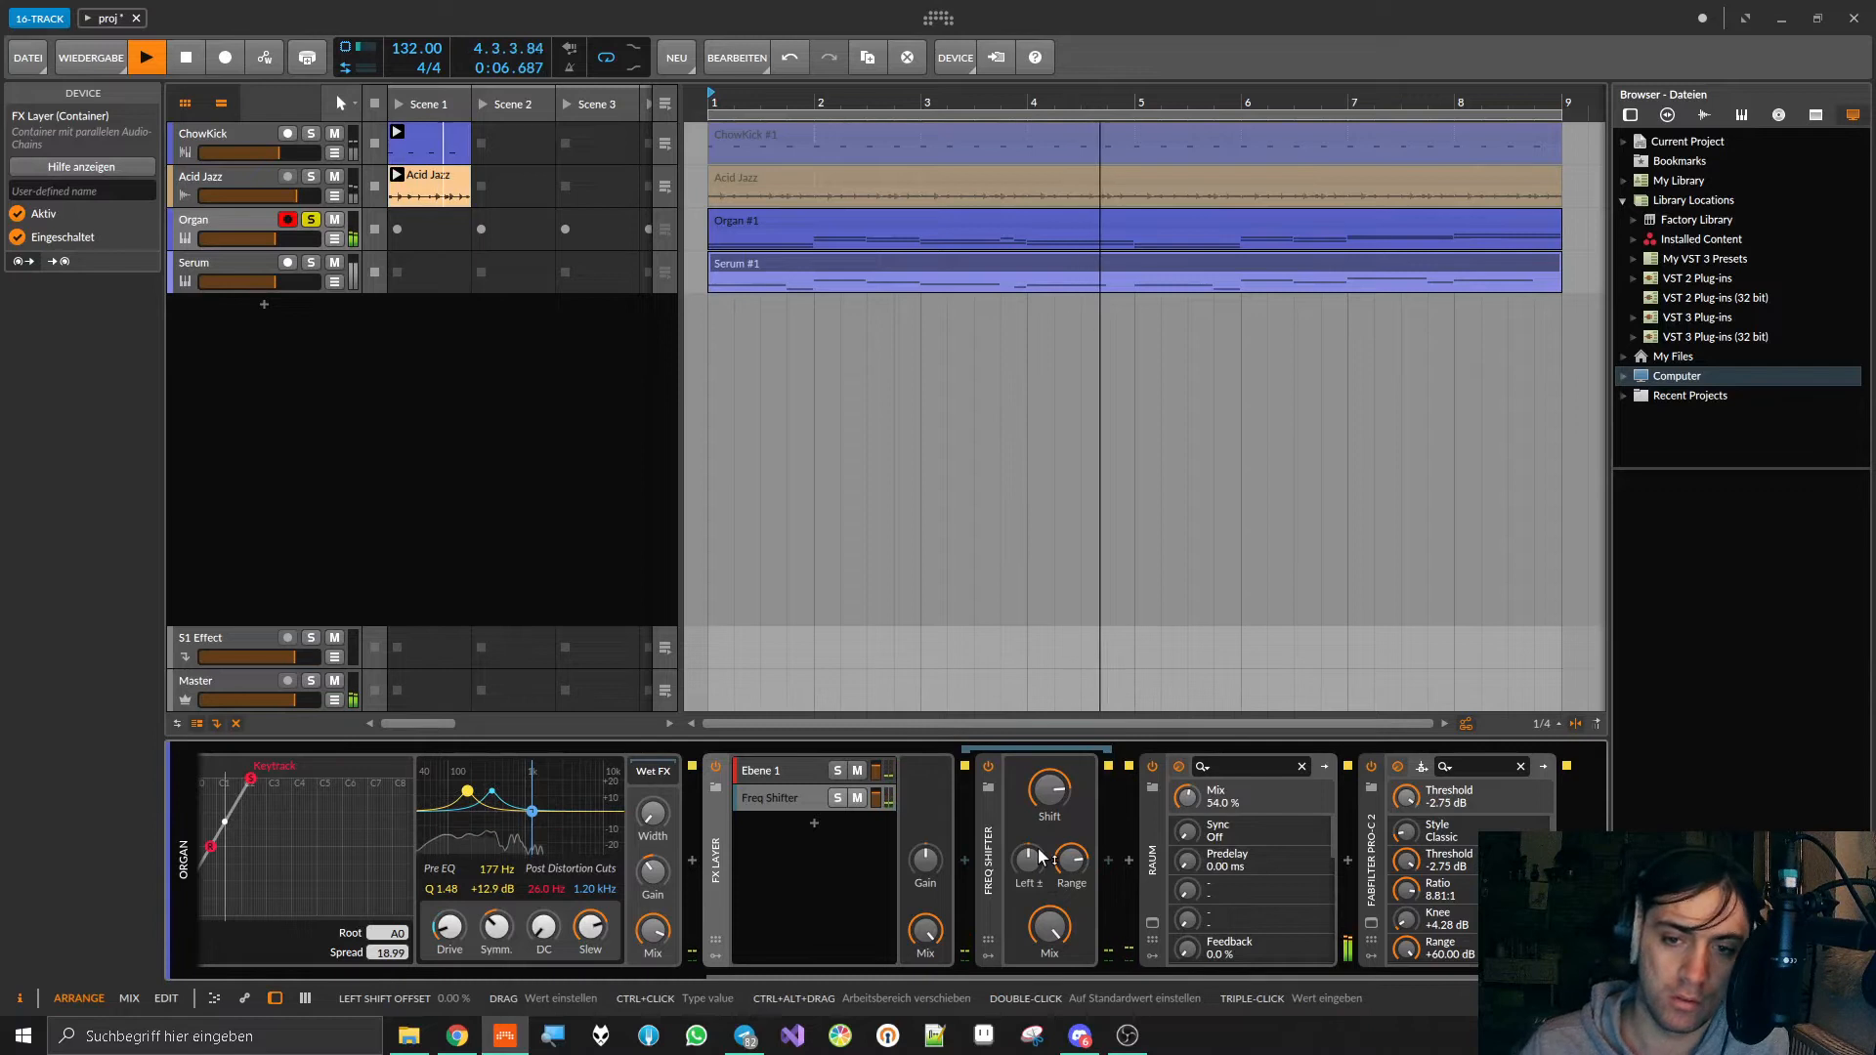
pyautogui.moveTo(1058, 792); pyautogui.dragTo(1058, 760)
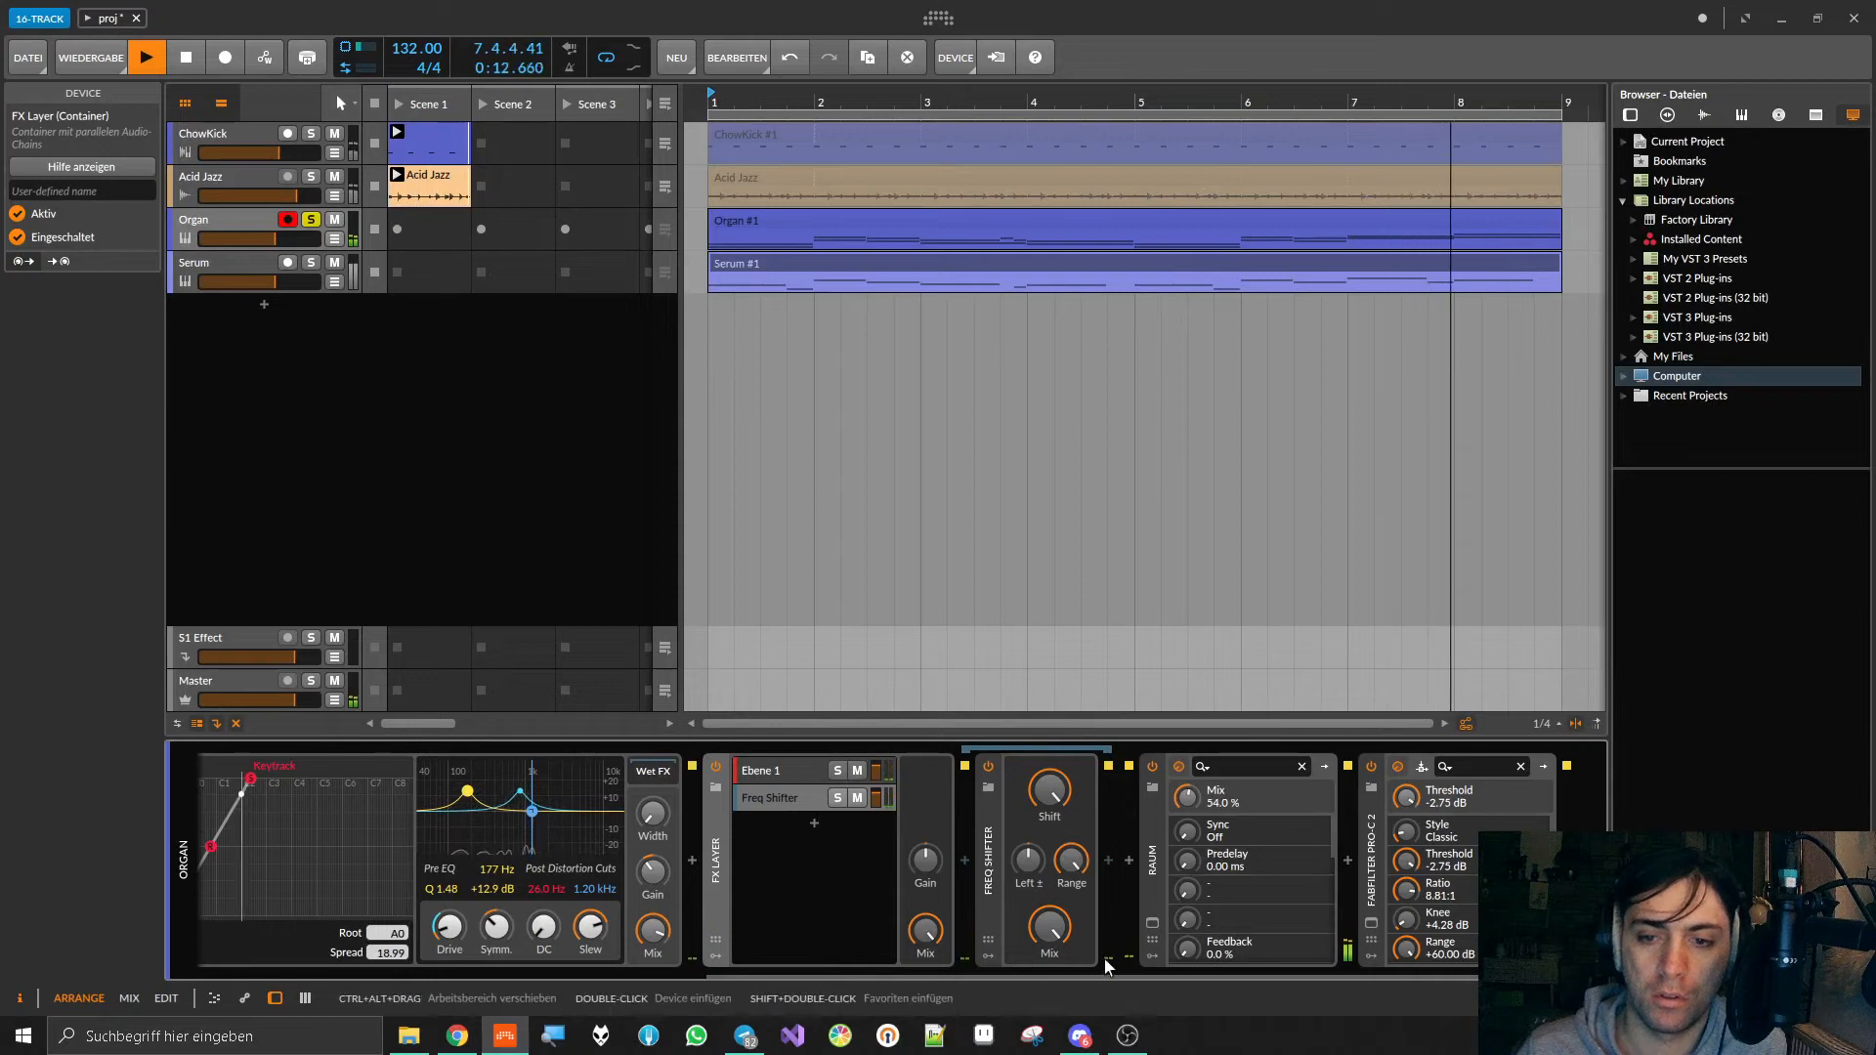
pyautogui.moveTo(1052, 793); pyautogui.dragTo(1053, 790)
pyautogui.moveTo(1069, 860); pyautogui.dragTo(1068, 885)
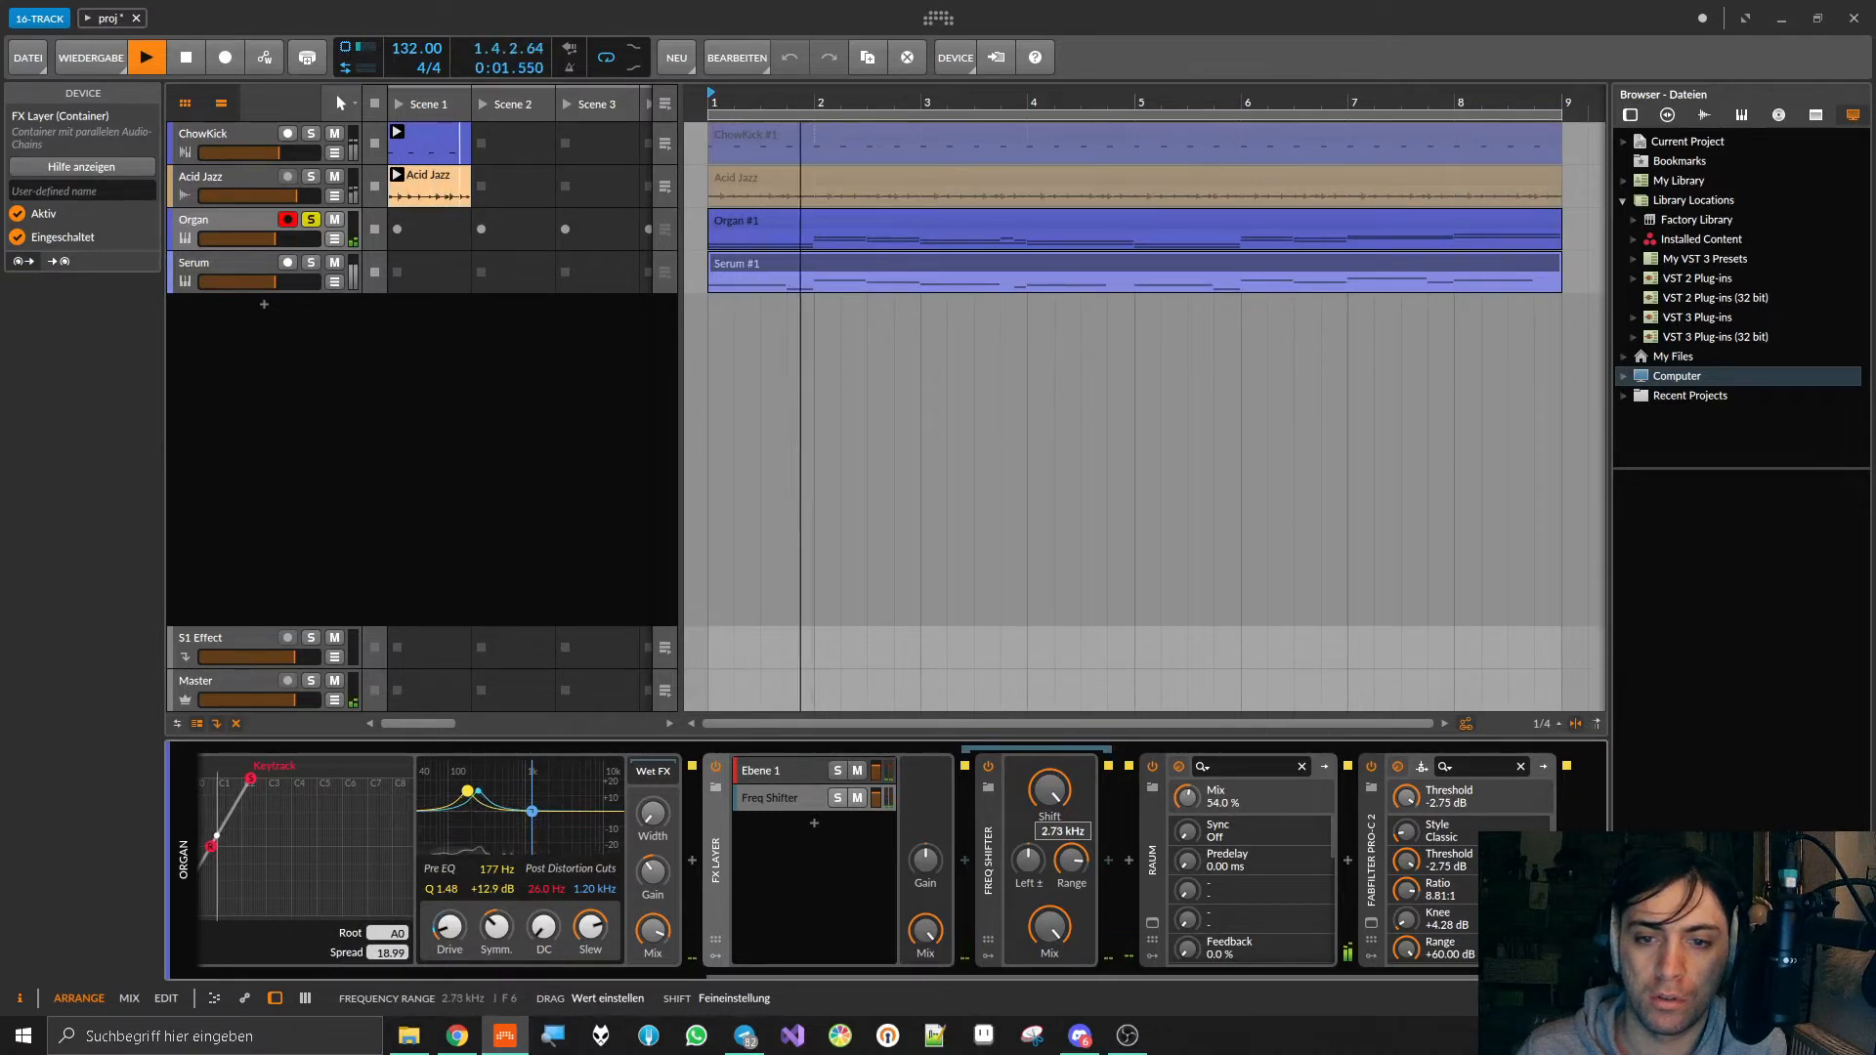
pyautogui.moveTo(1087, 850); pyautogui.dragTo(1087, 855)
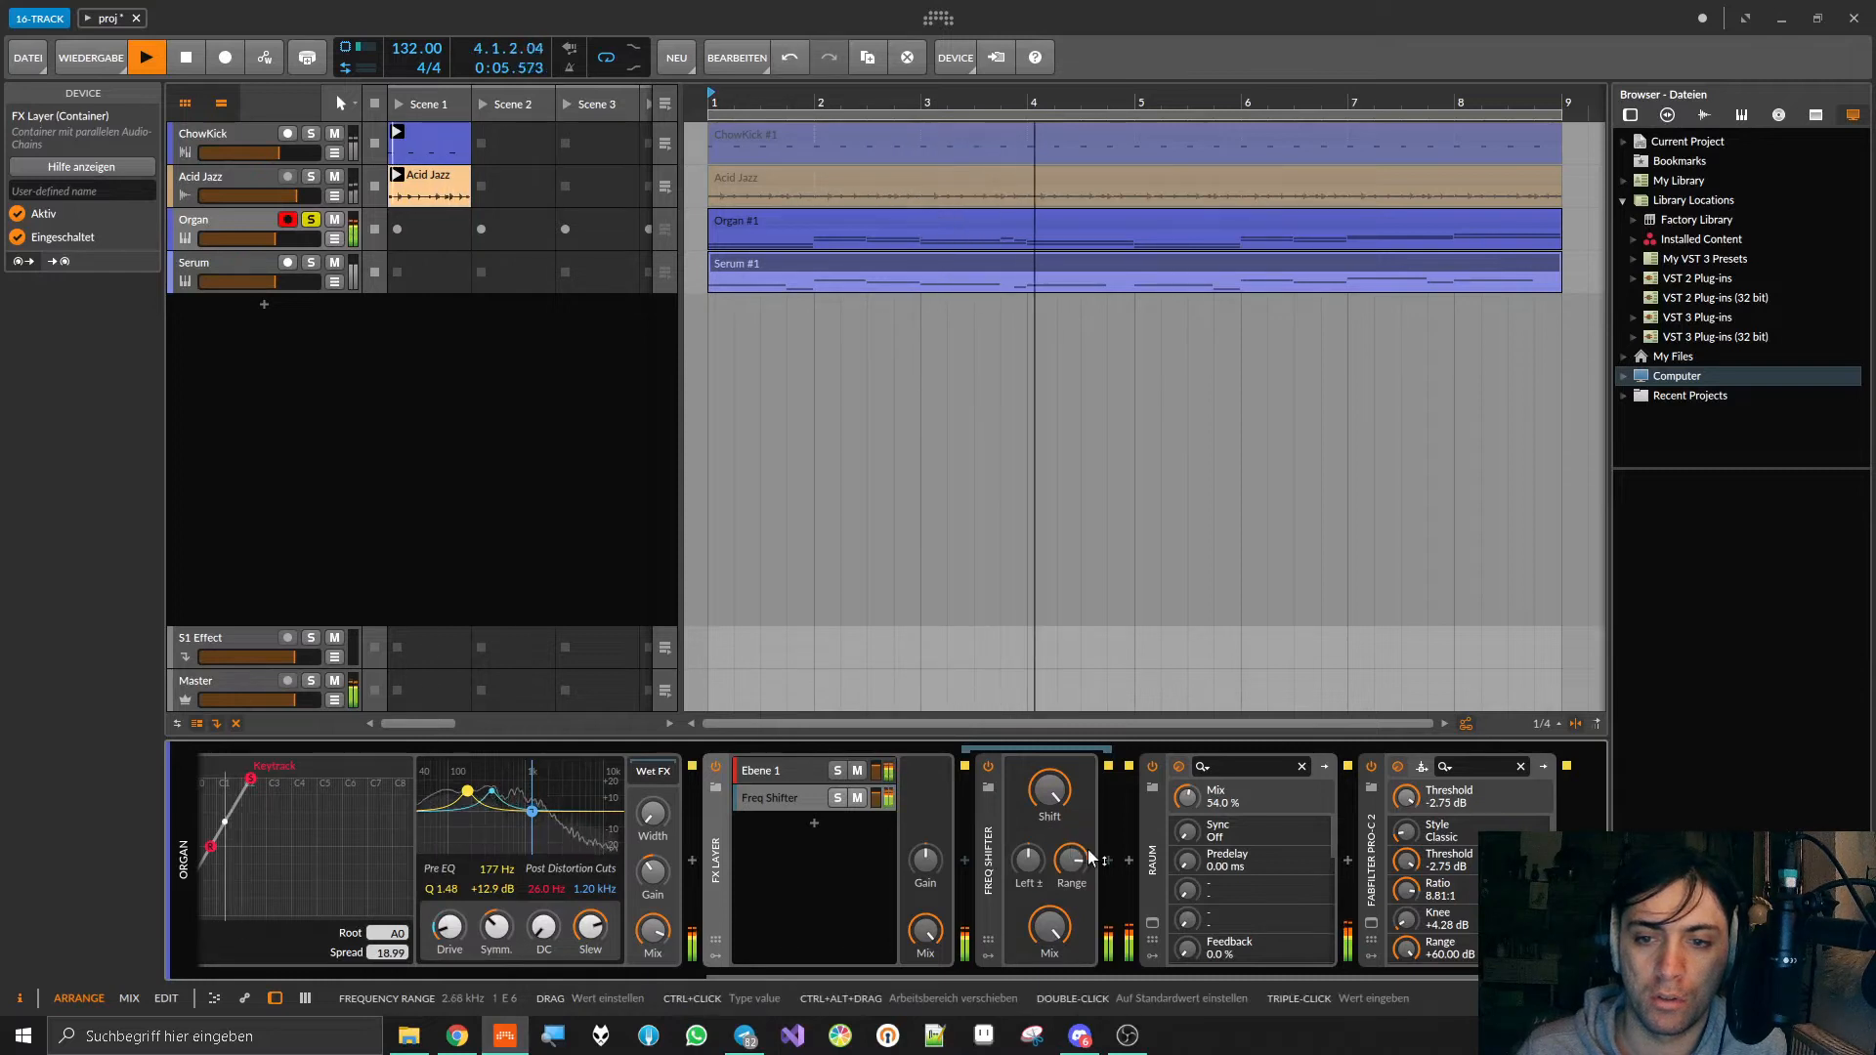
# Step: Compare the Ebene 1 and Freq Shifter layers of the FX Layer during playback, and stop playback
pyautogui.click(754, 774)
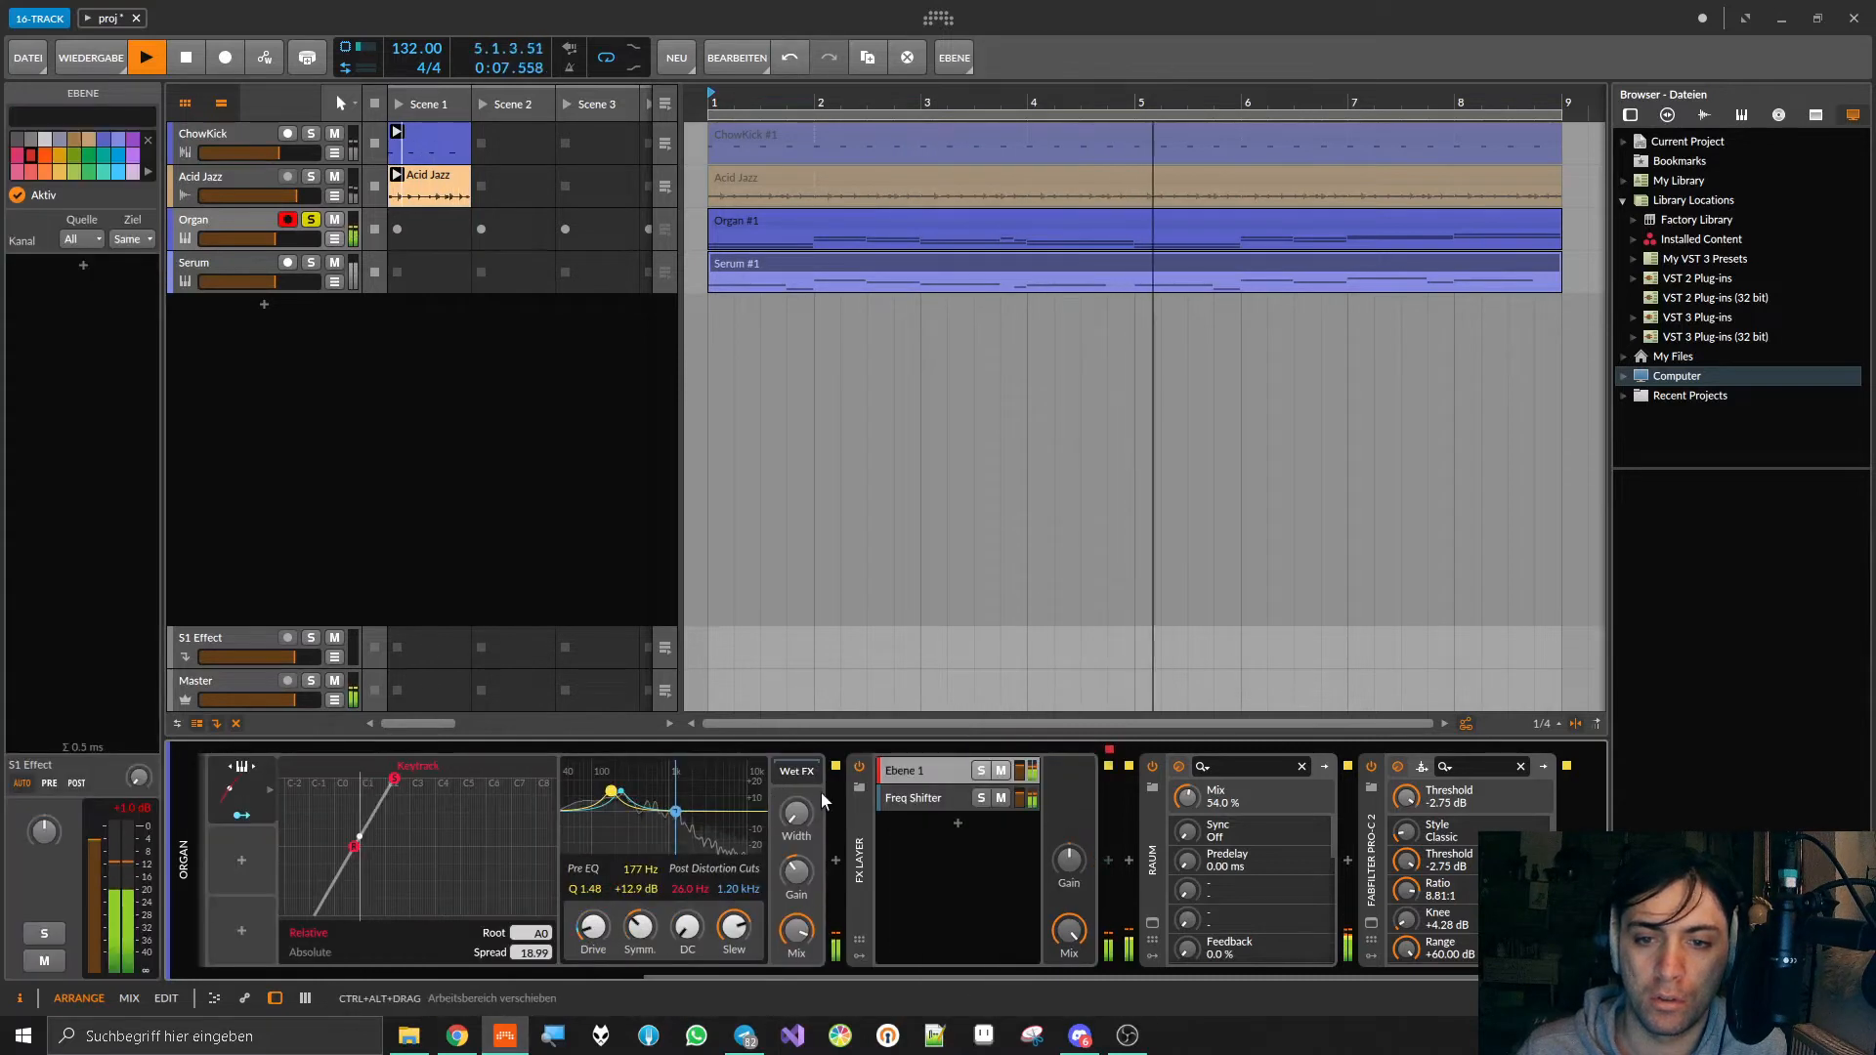
pyautogui.click(933, 800)
pyautogui.click(928, 774)
pyautogui.click(923, 798)
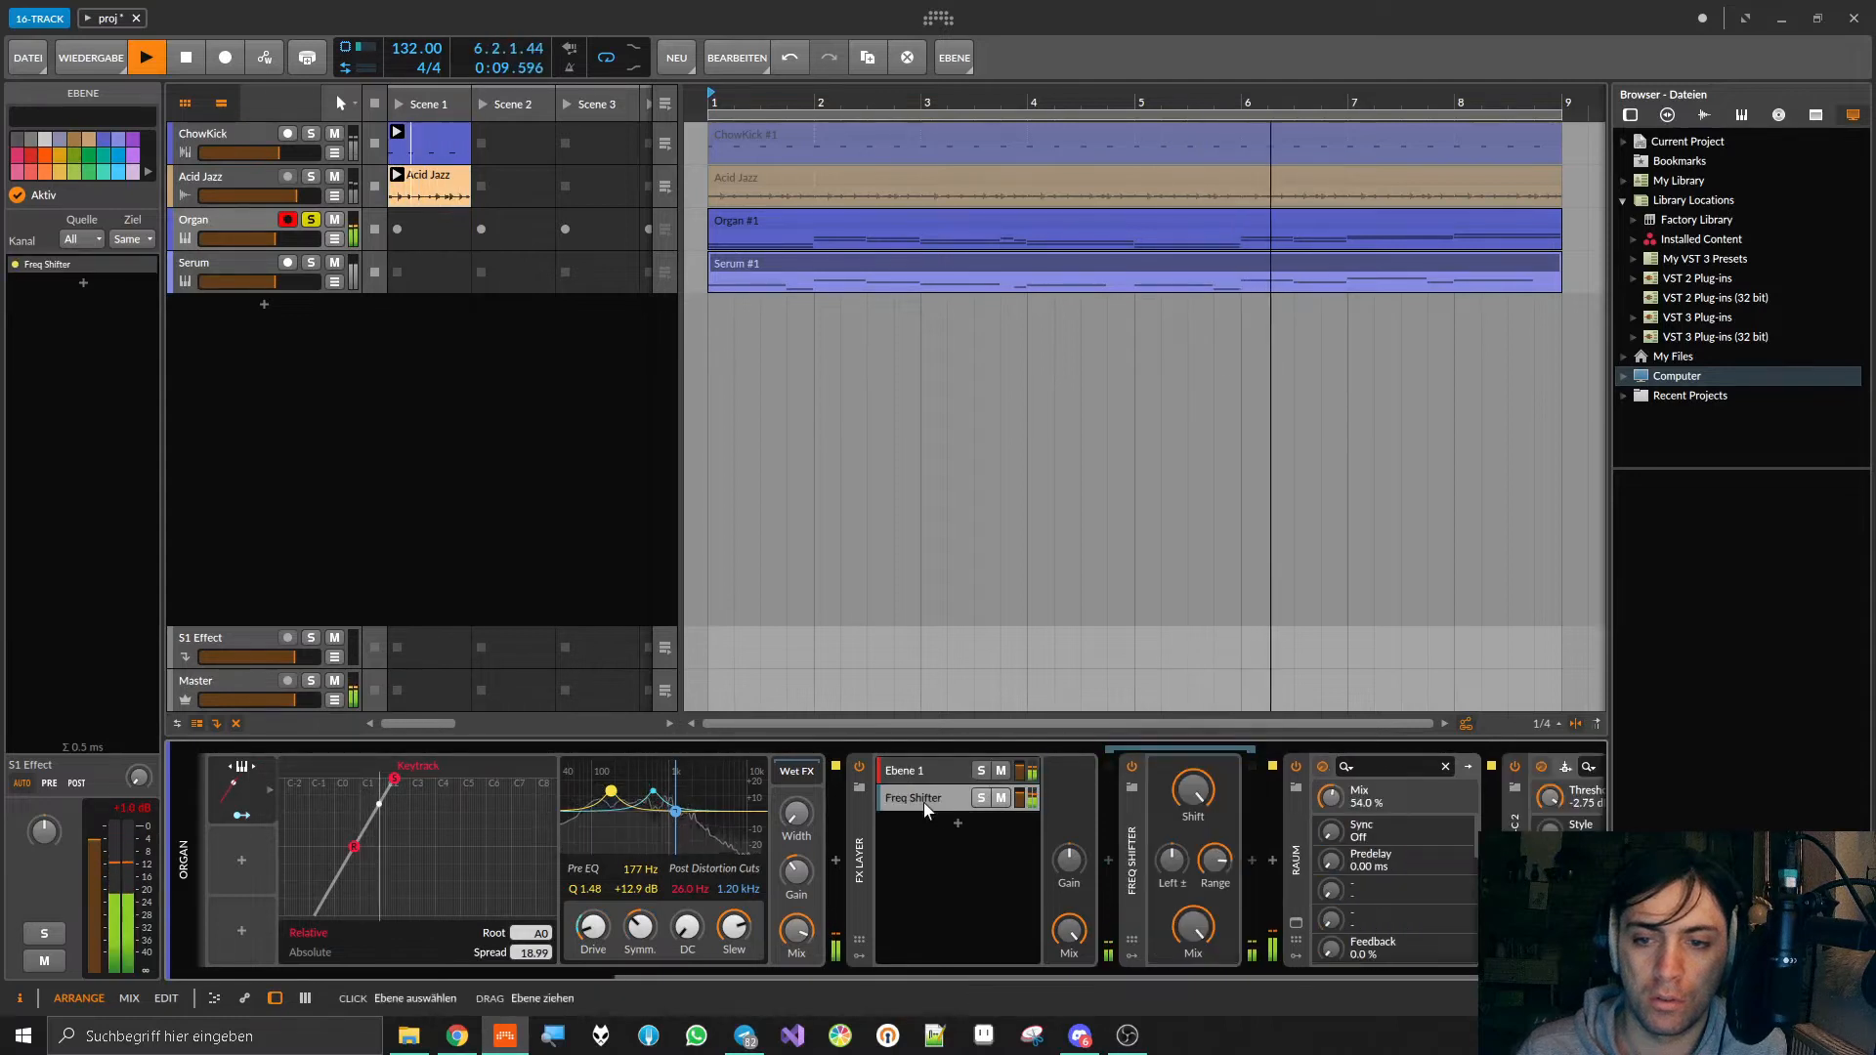
pyautogui.press('space')
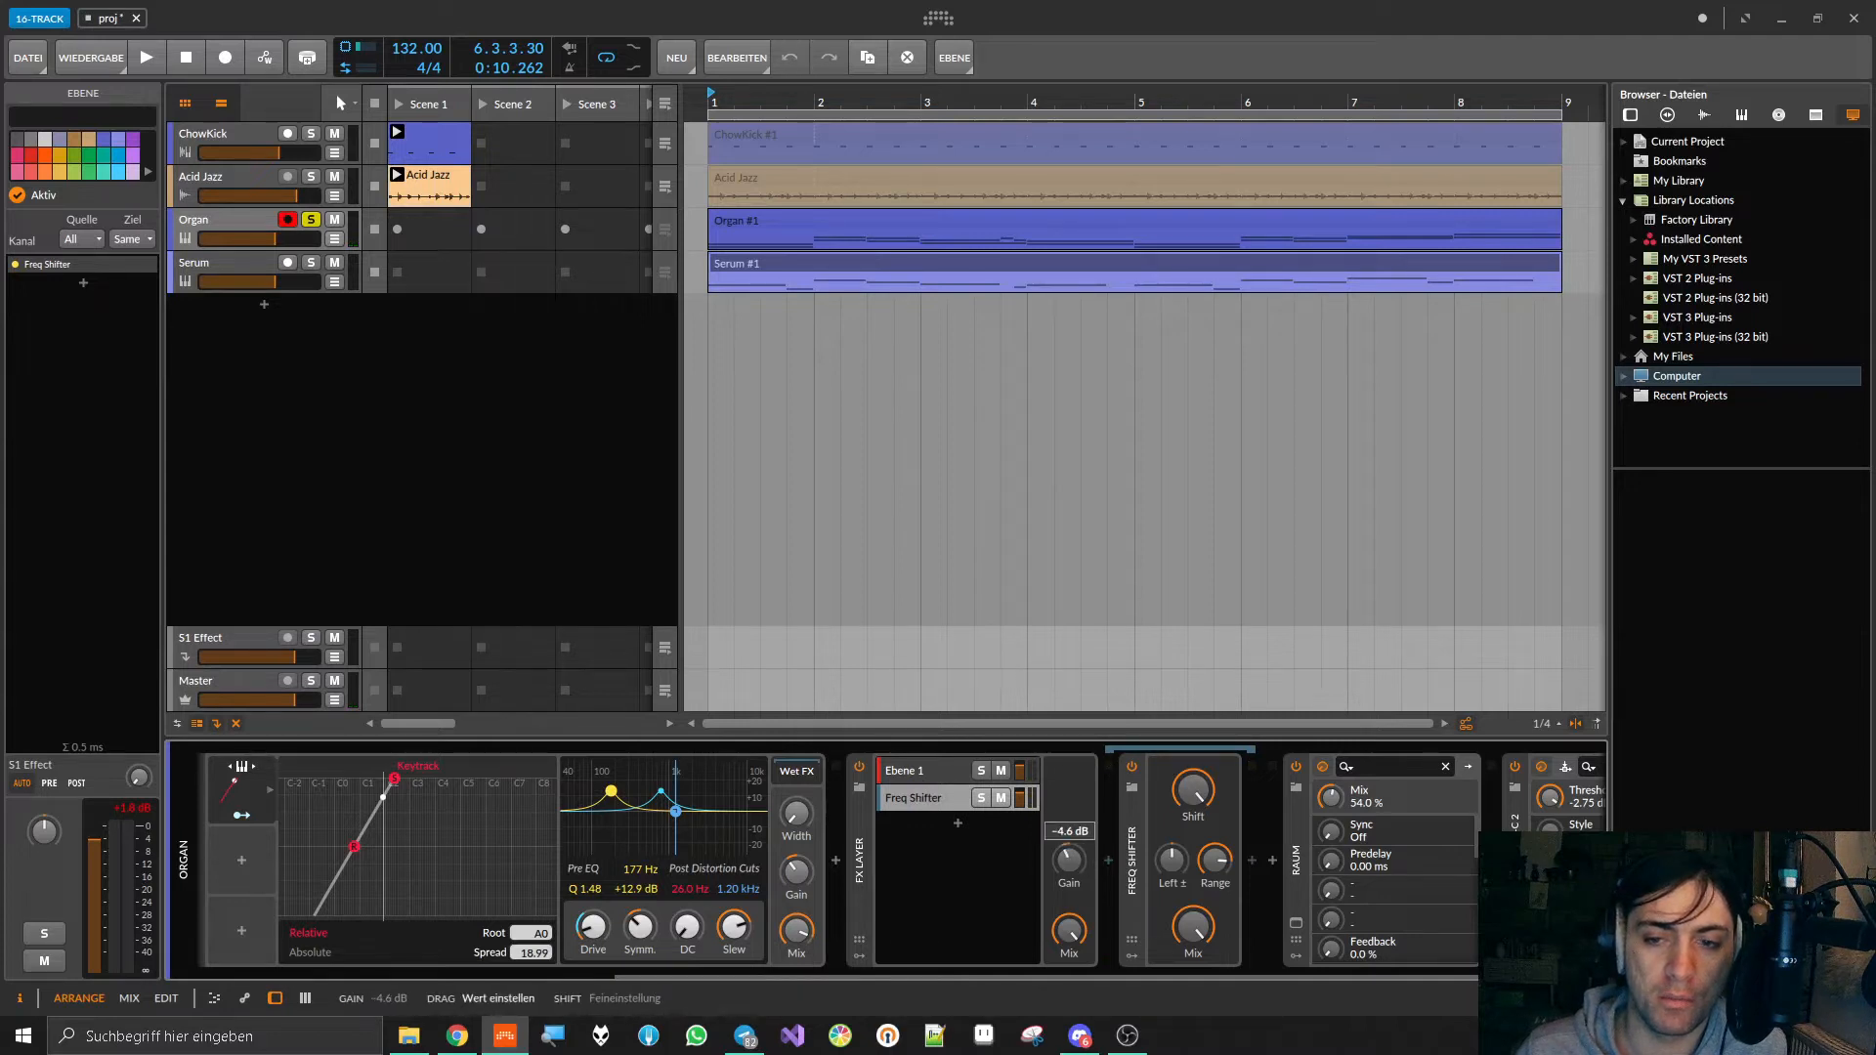
# Step: Play the Organ track with the FX Layer's gain lowered to -18.7 dB, and return the gain to its default
pyautogui.click(924, 766)
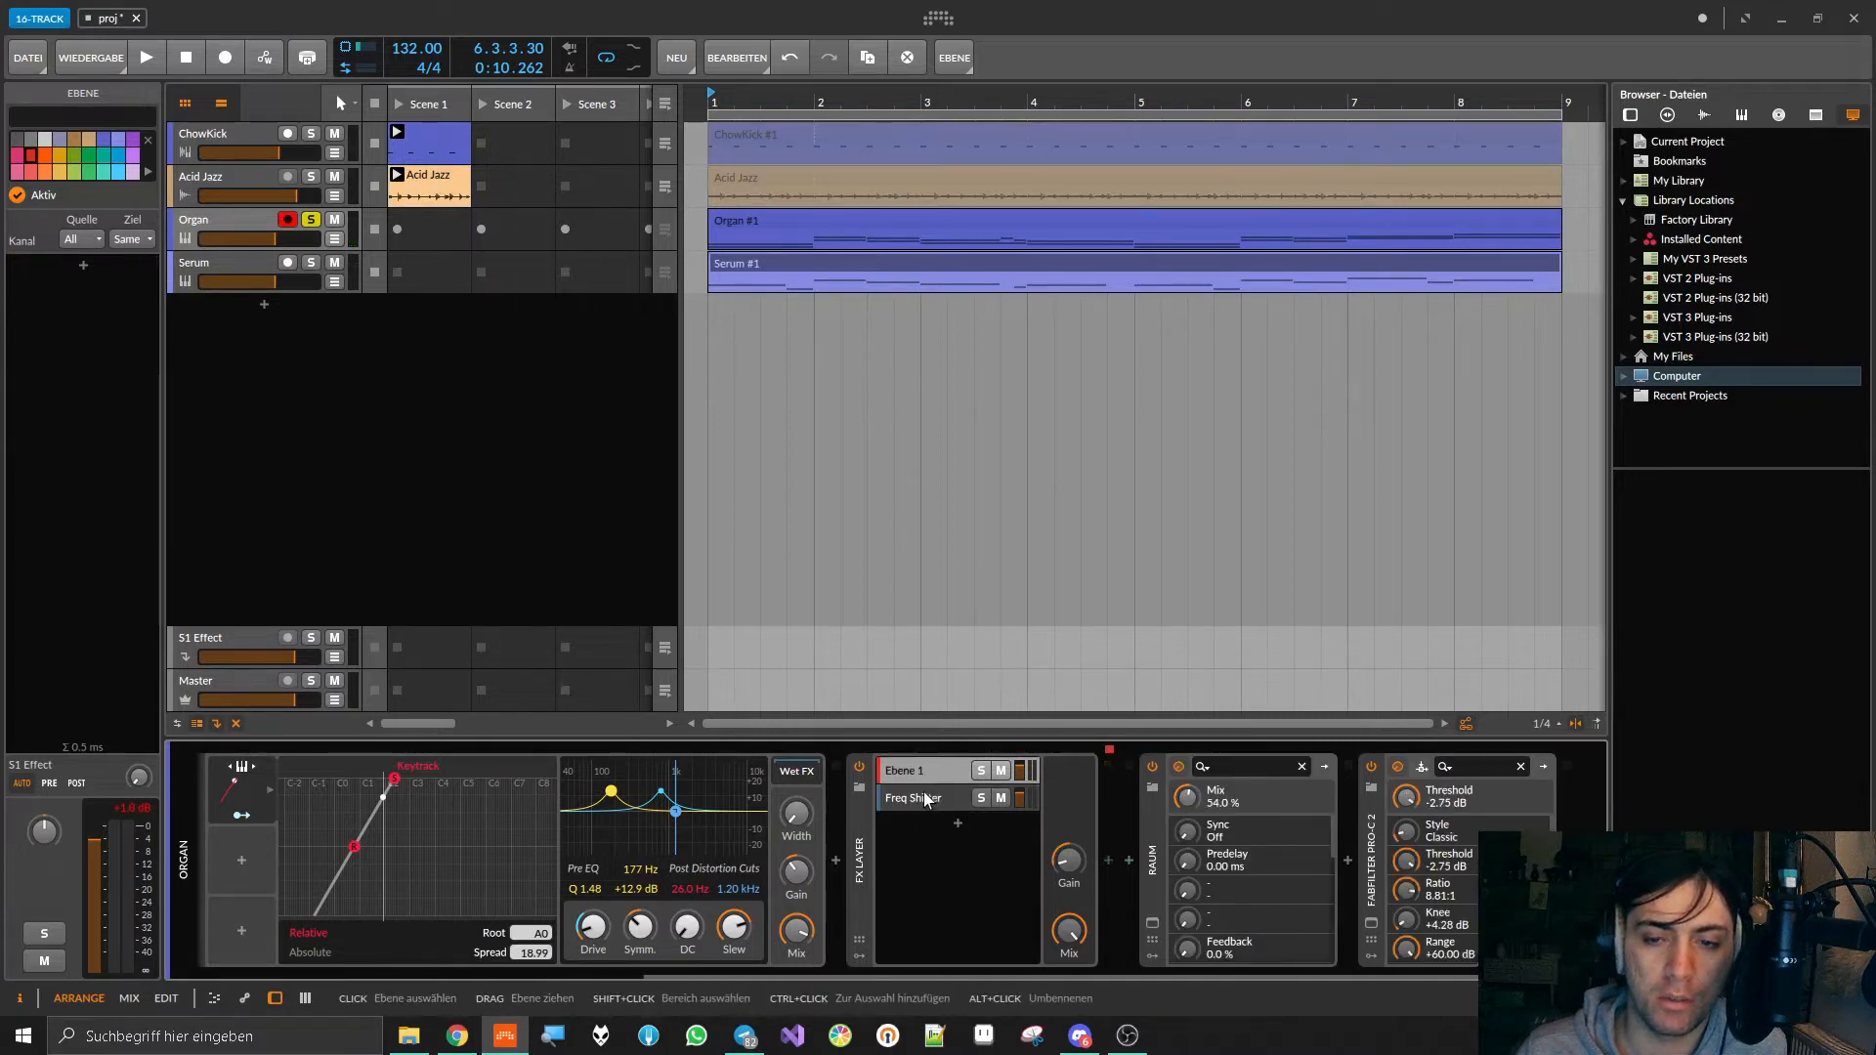
pyautogui.click(924, 799)
pyautogui.press('space')
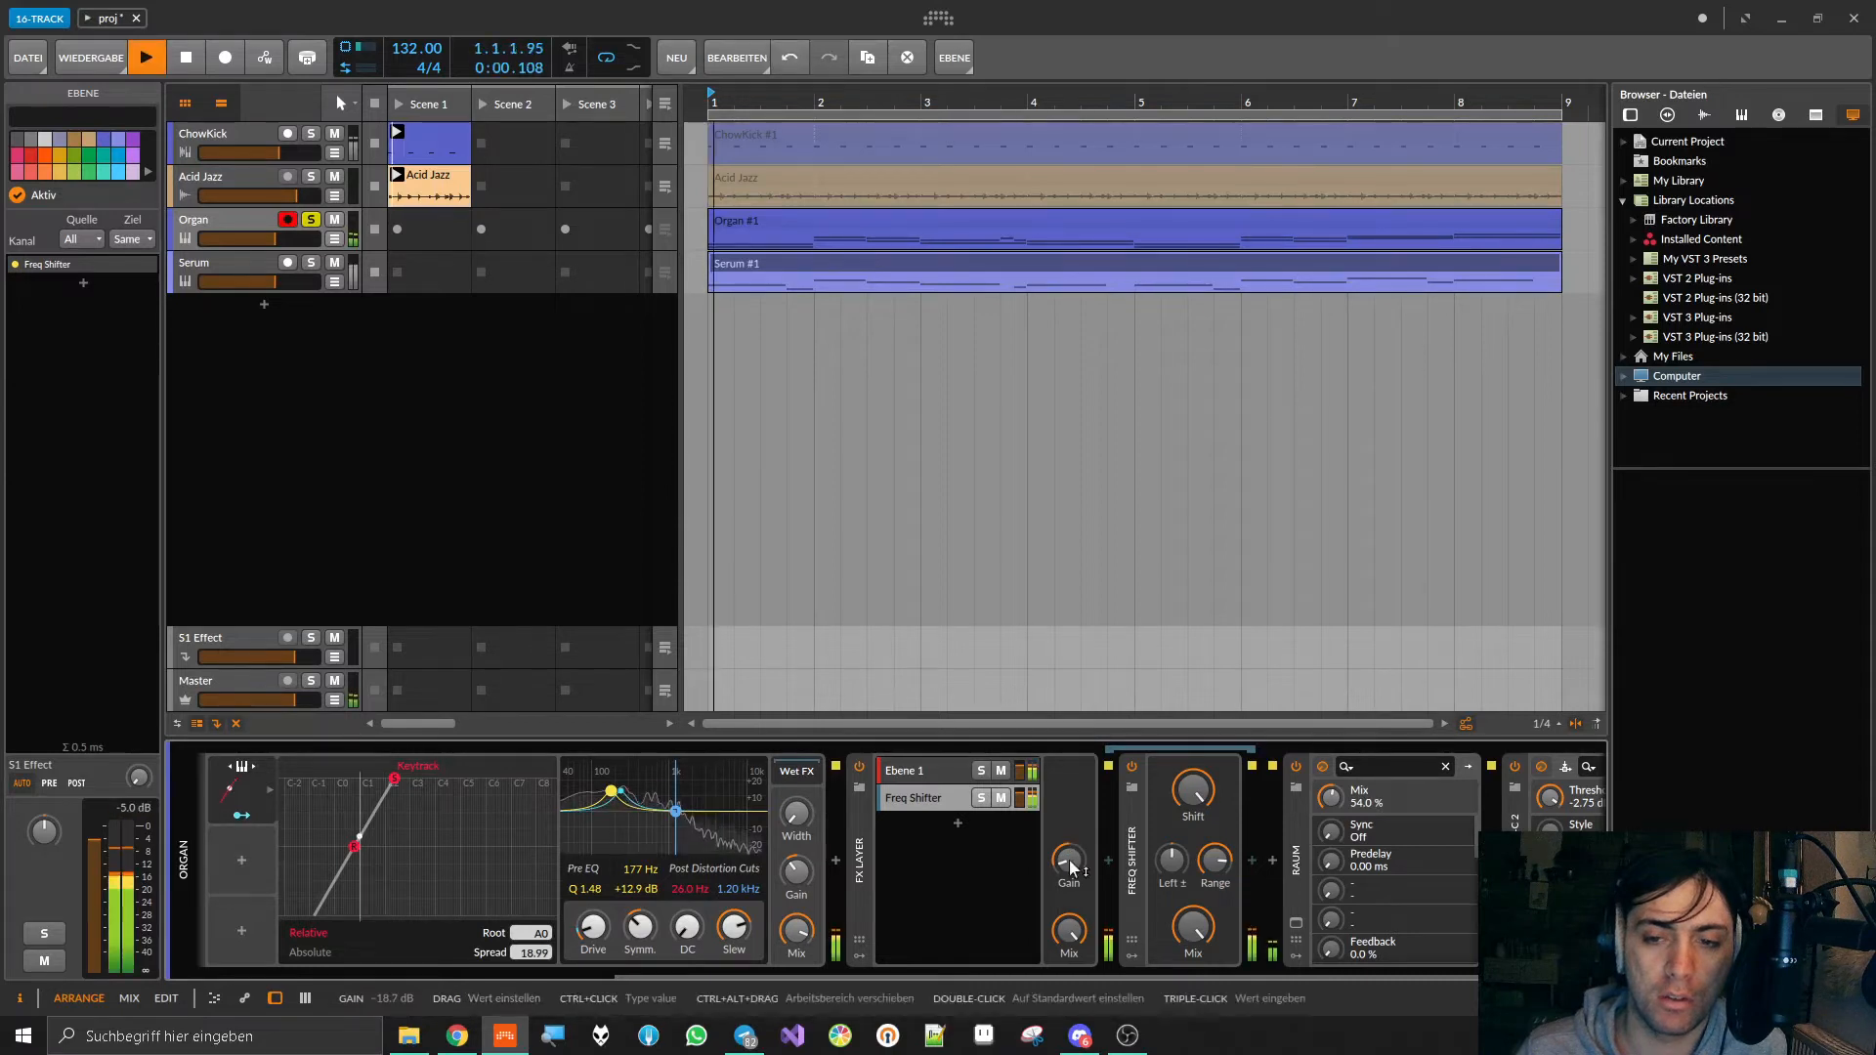
pyautogui.moveTo(1072, 867); pyautogui.dragTo(1068, 860)
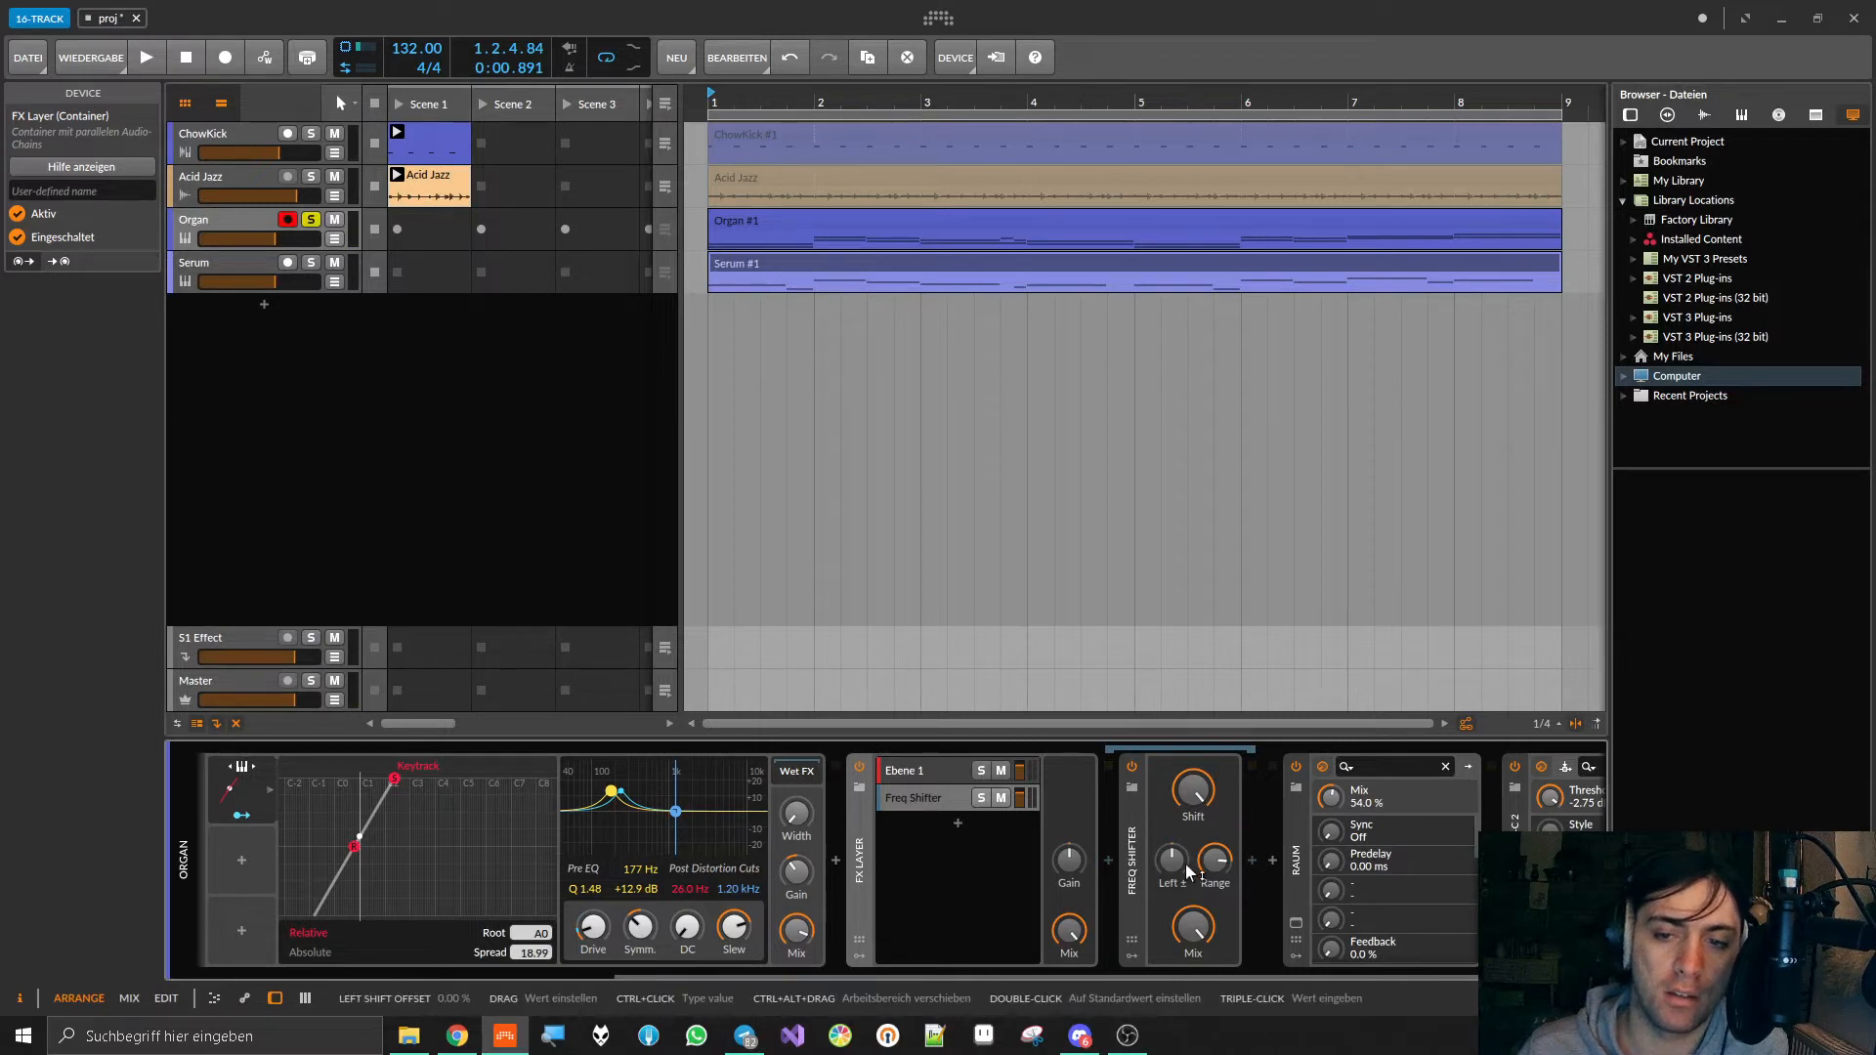
# Step: Search the audio effects for a gain plug-in and insert Blue Cat's Gain 3 (Stereo) directly after the Freq Shifter in its layer
pyautogui.click(1251, 861)
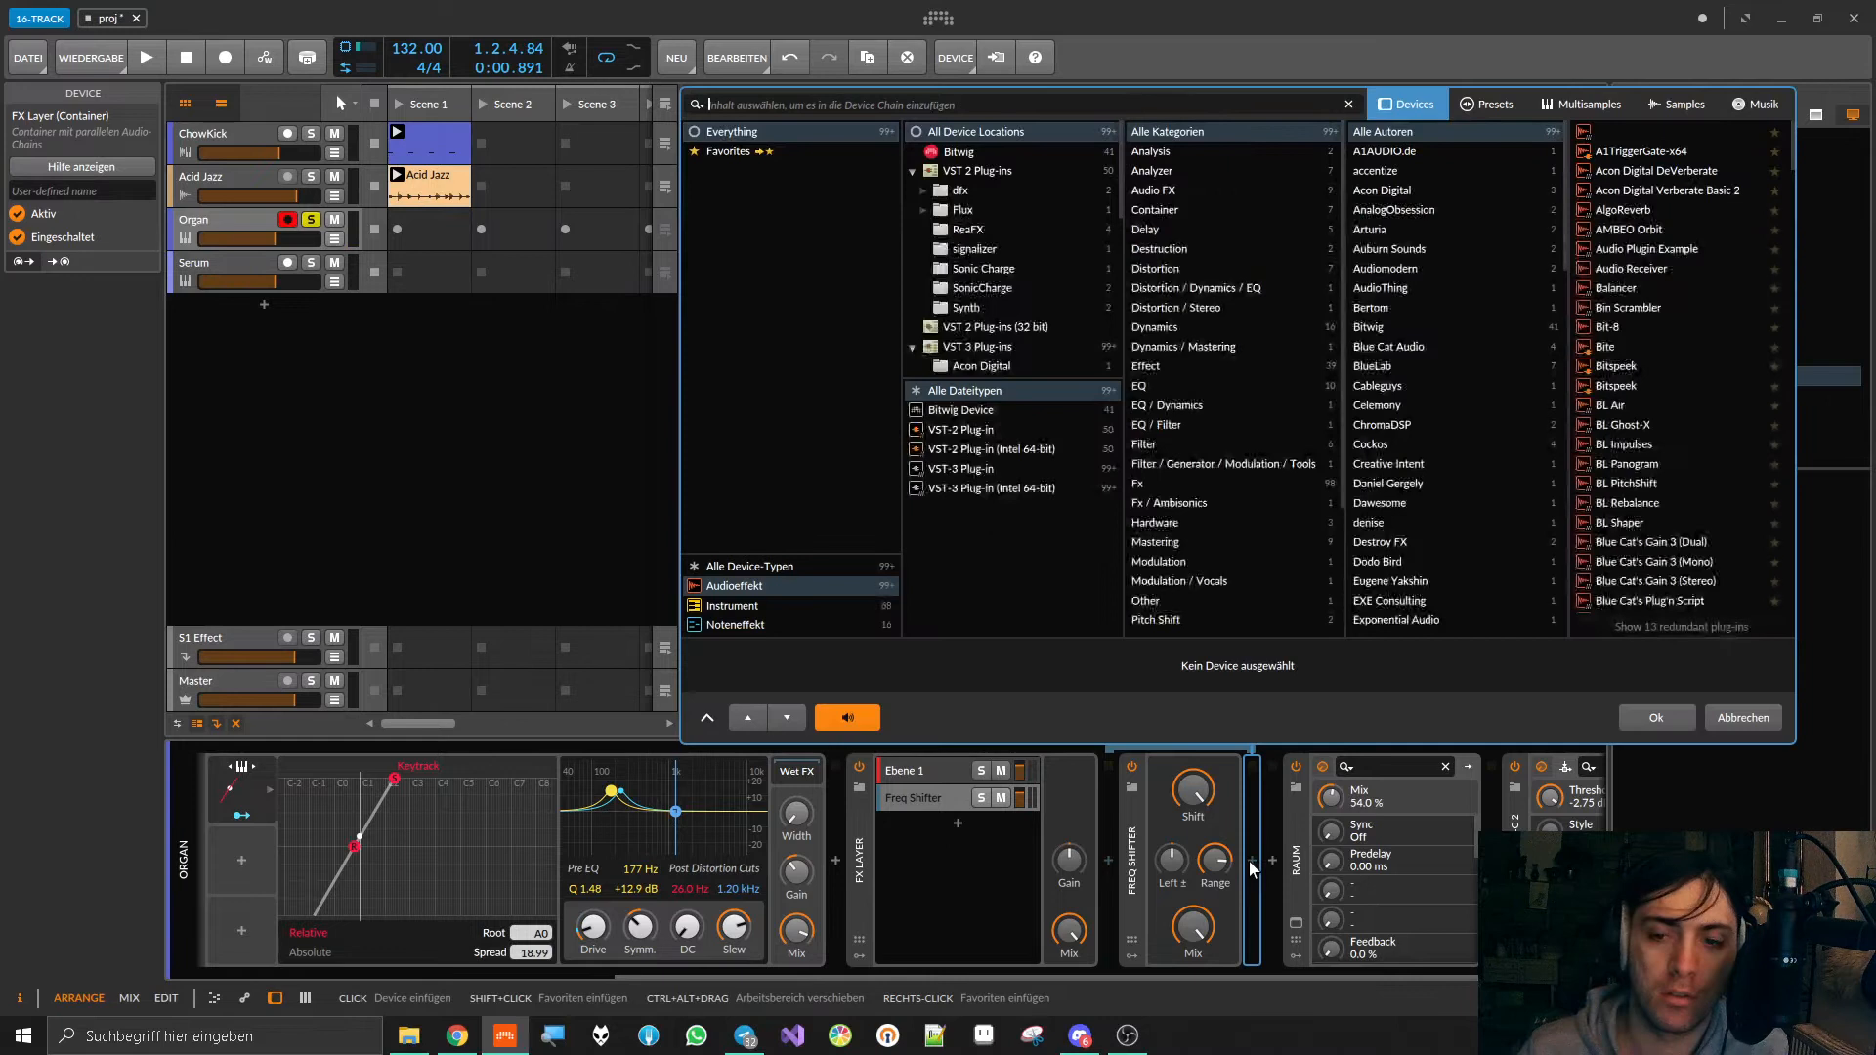
pyautogui.click(989, 151)
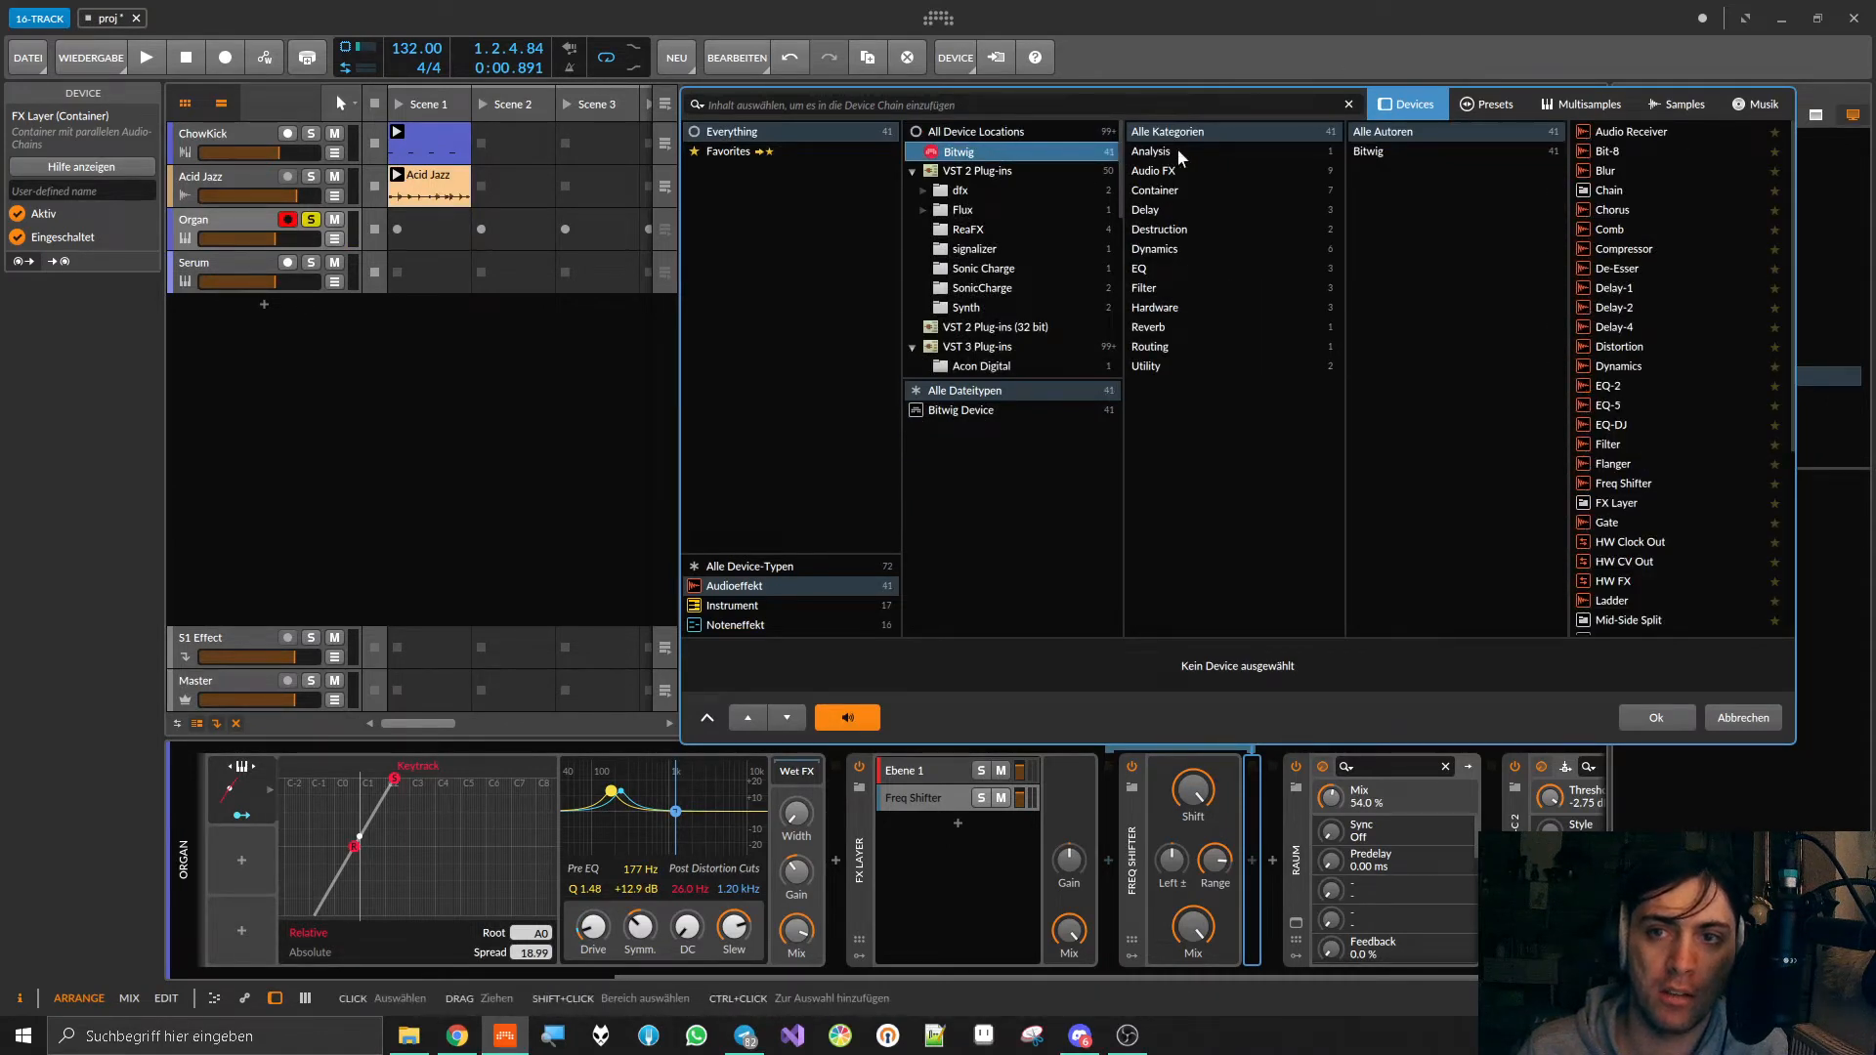
pyautogui.click(1159, 250)
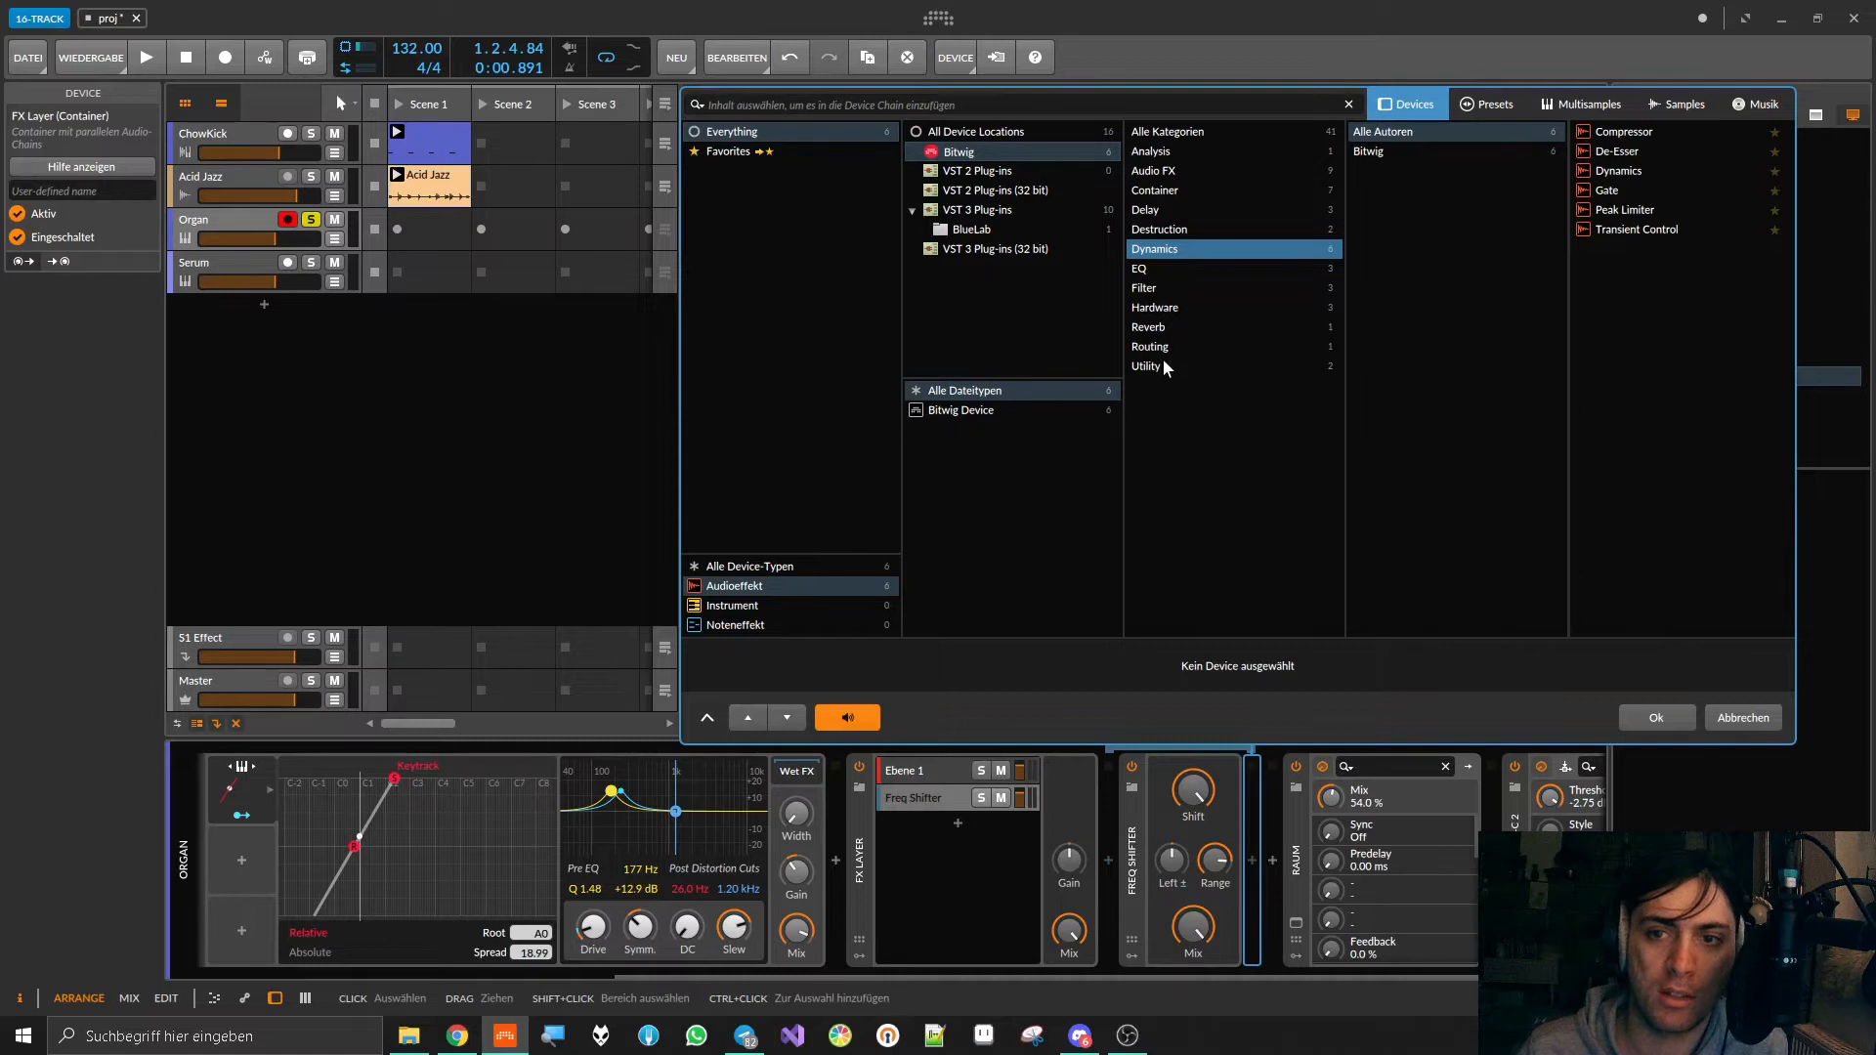
pyautogui.click(1145, 109)
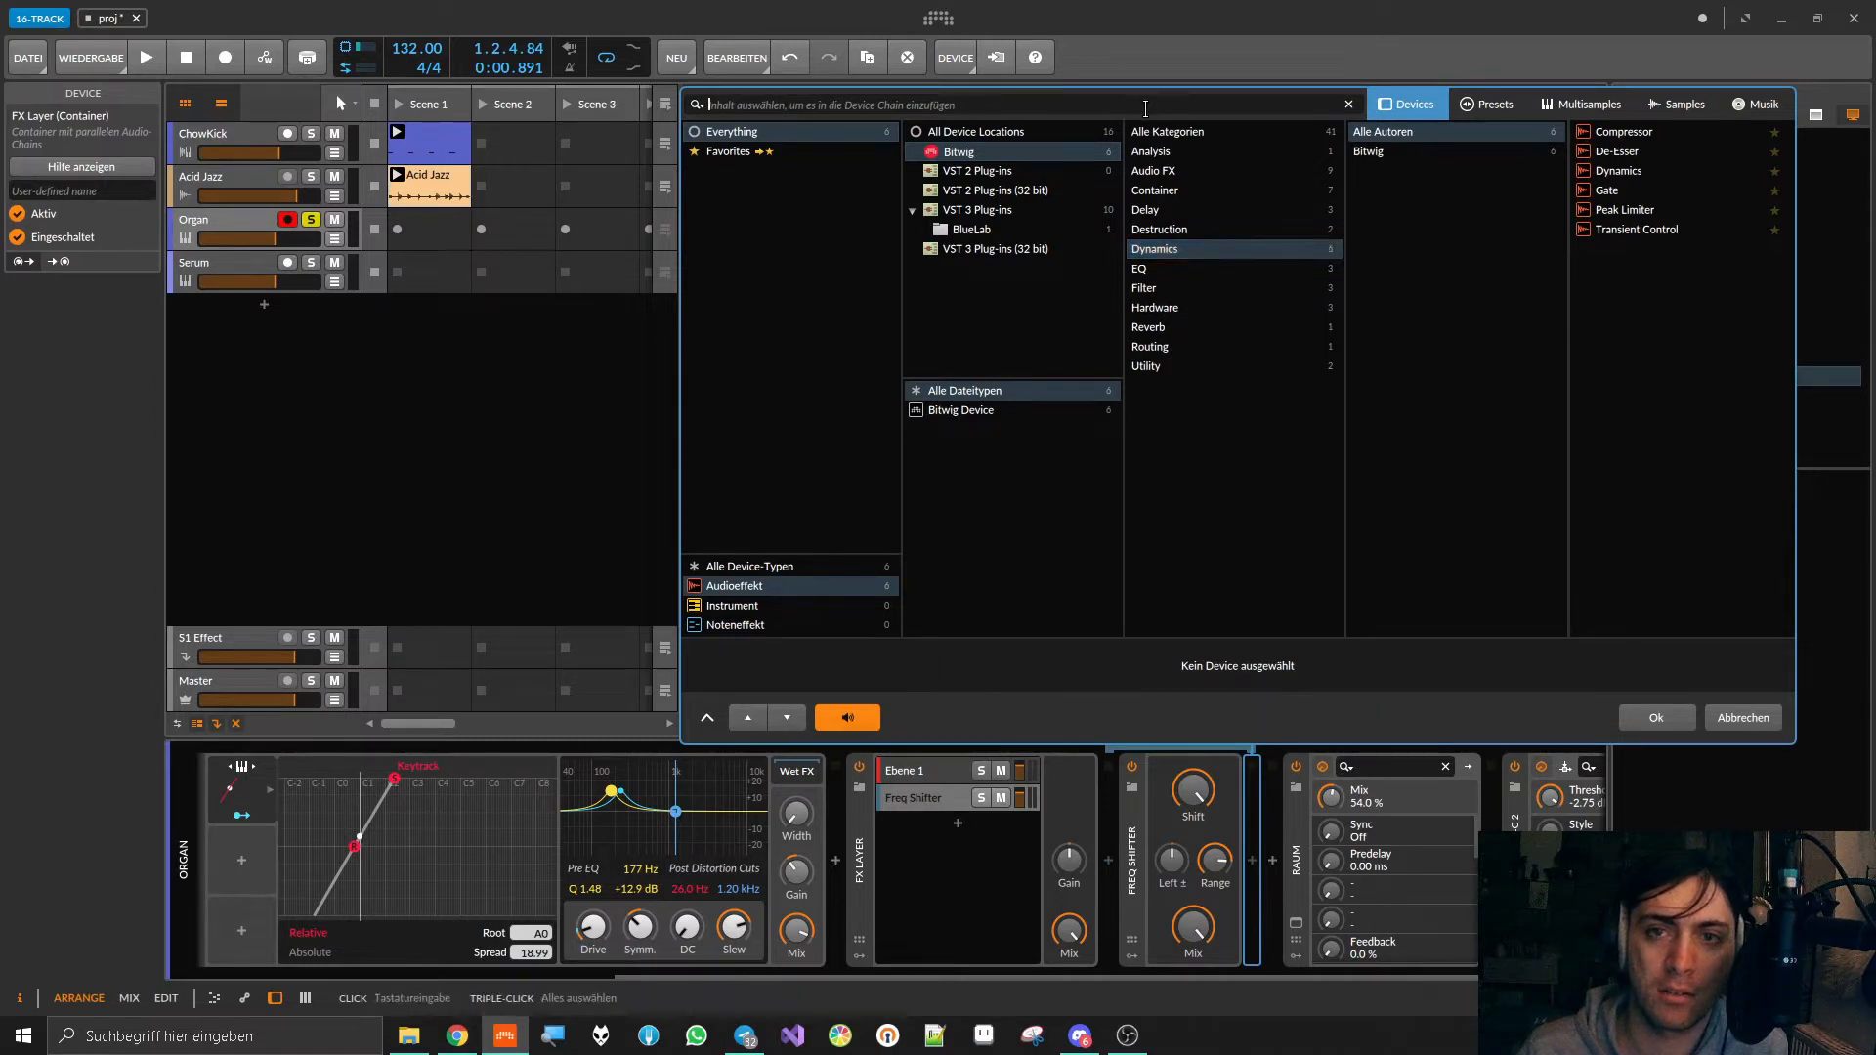
pyautogui.write('khs gain')
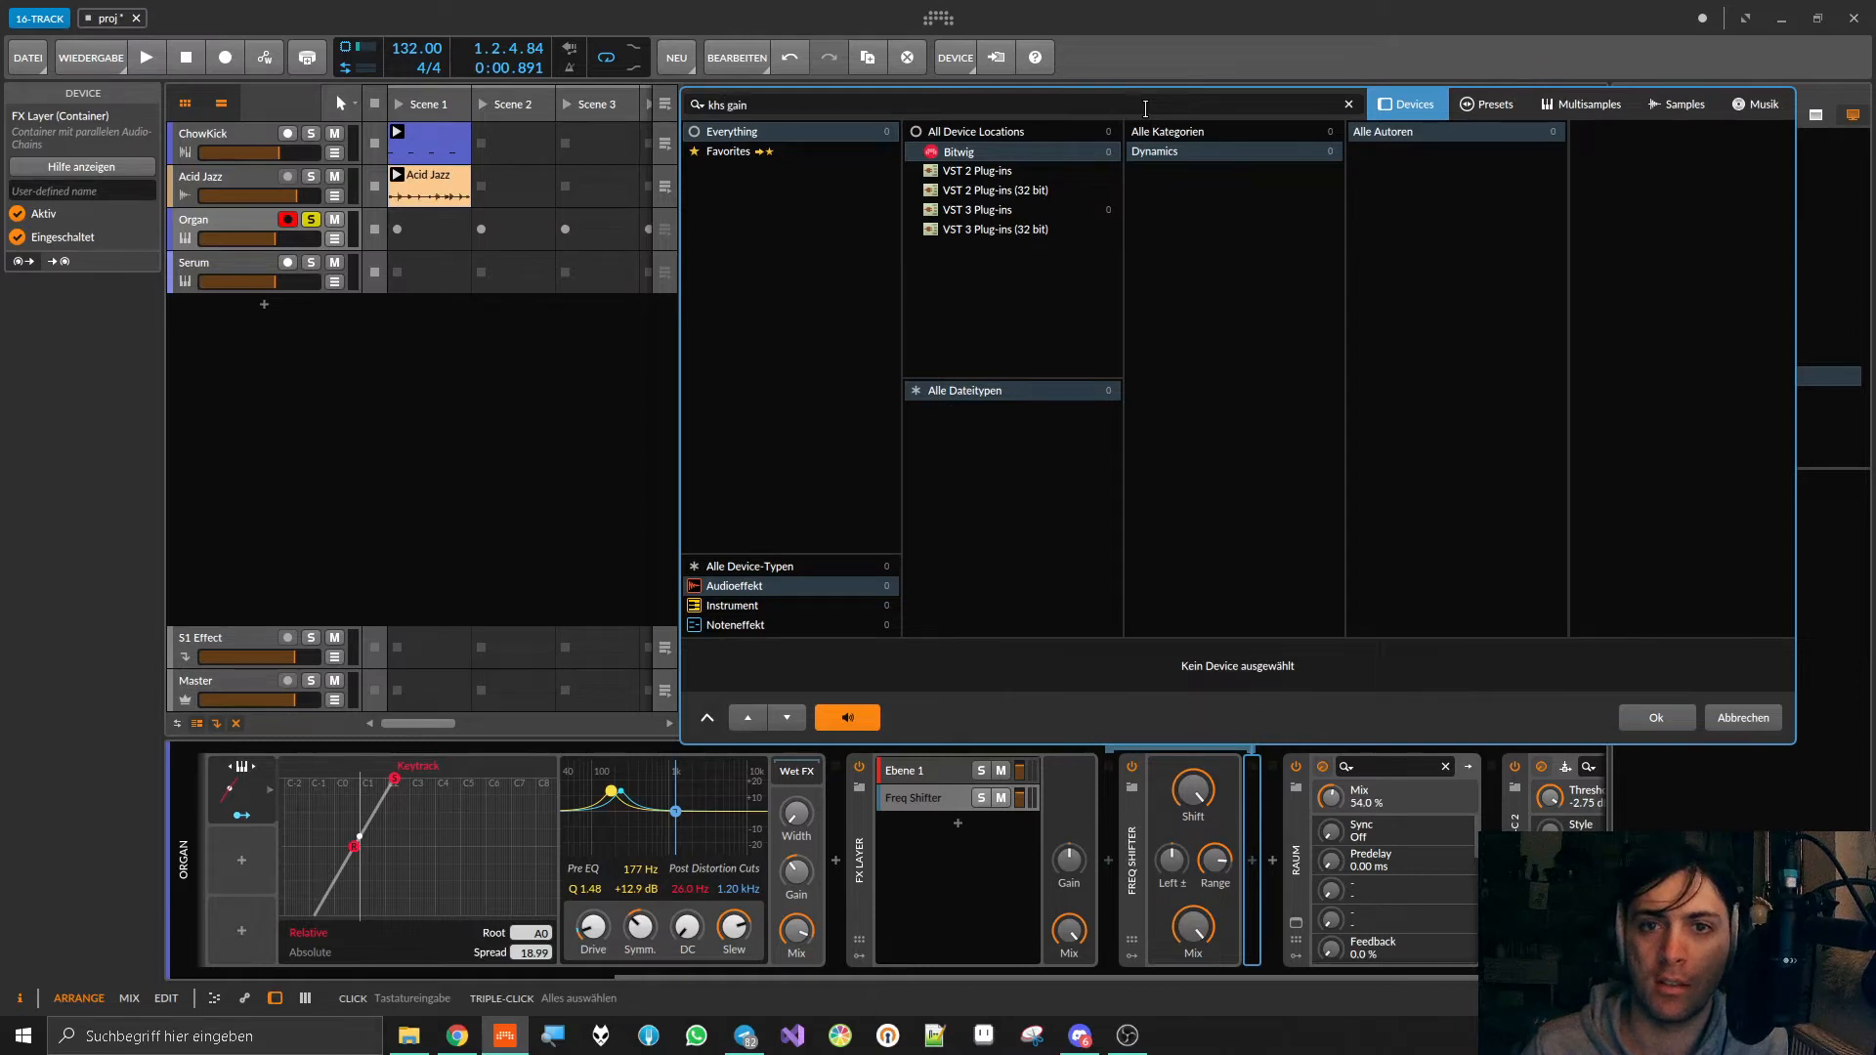
pyautogui.click(987, 137)
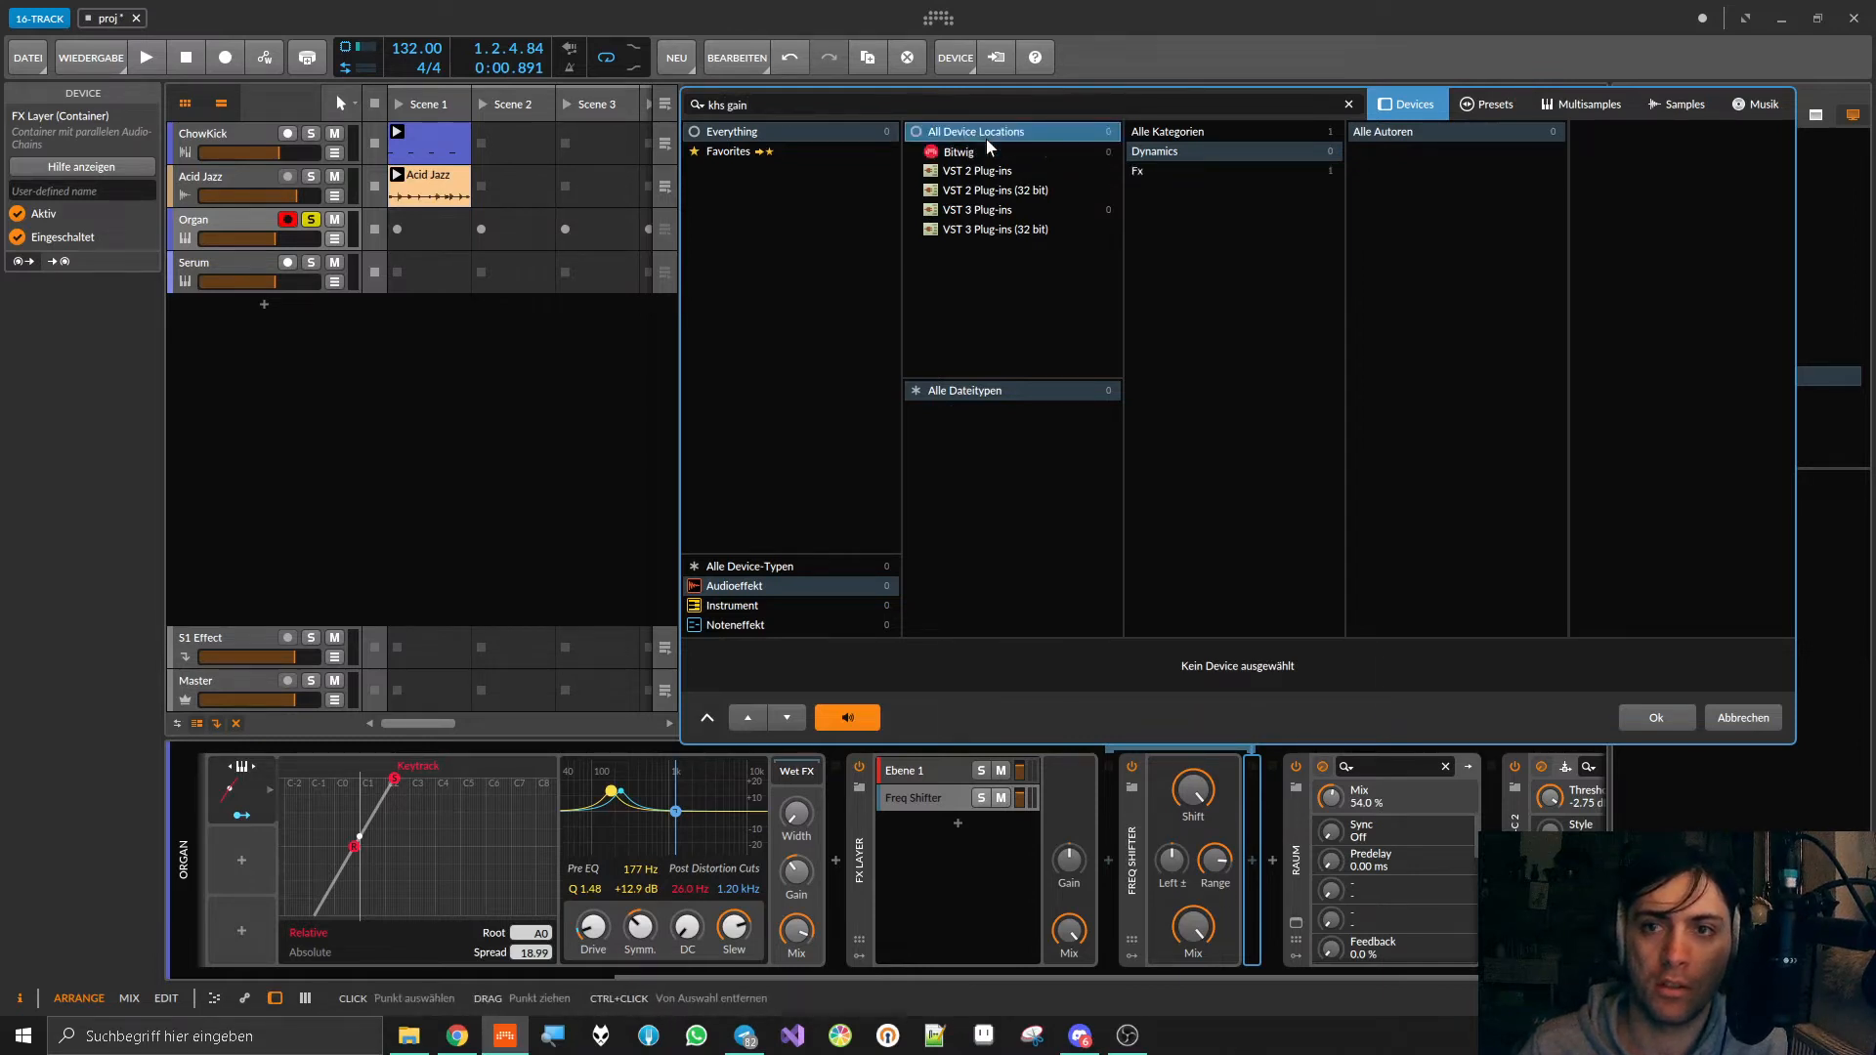
pyautogui.click(761, 104)
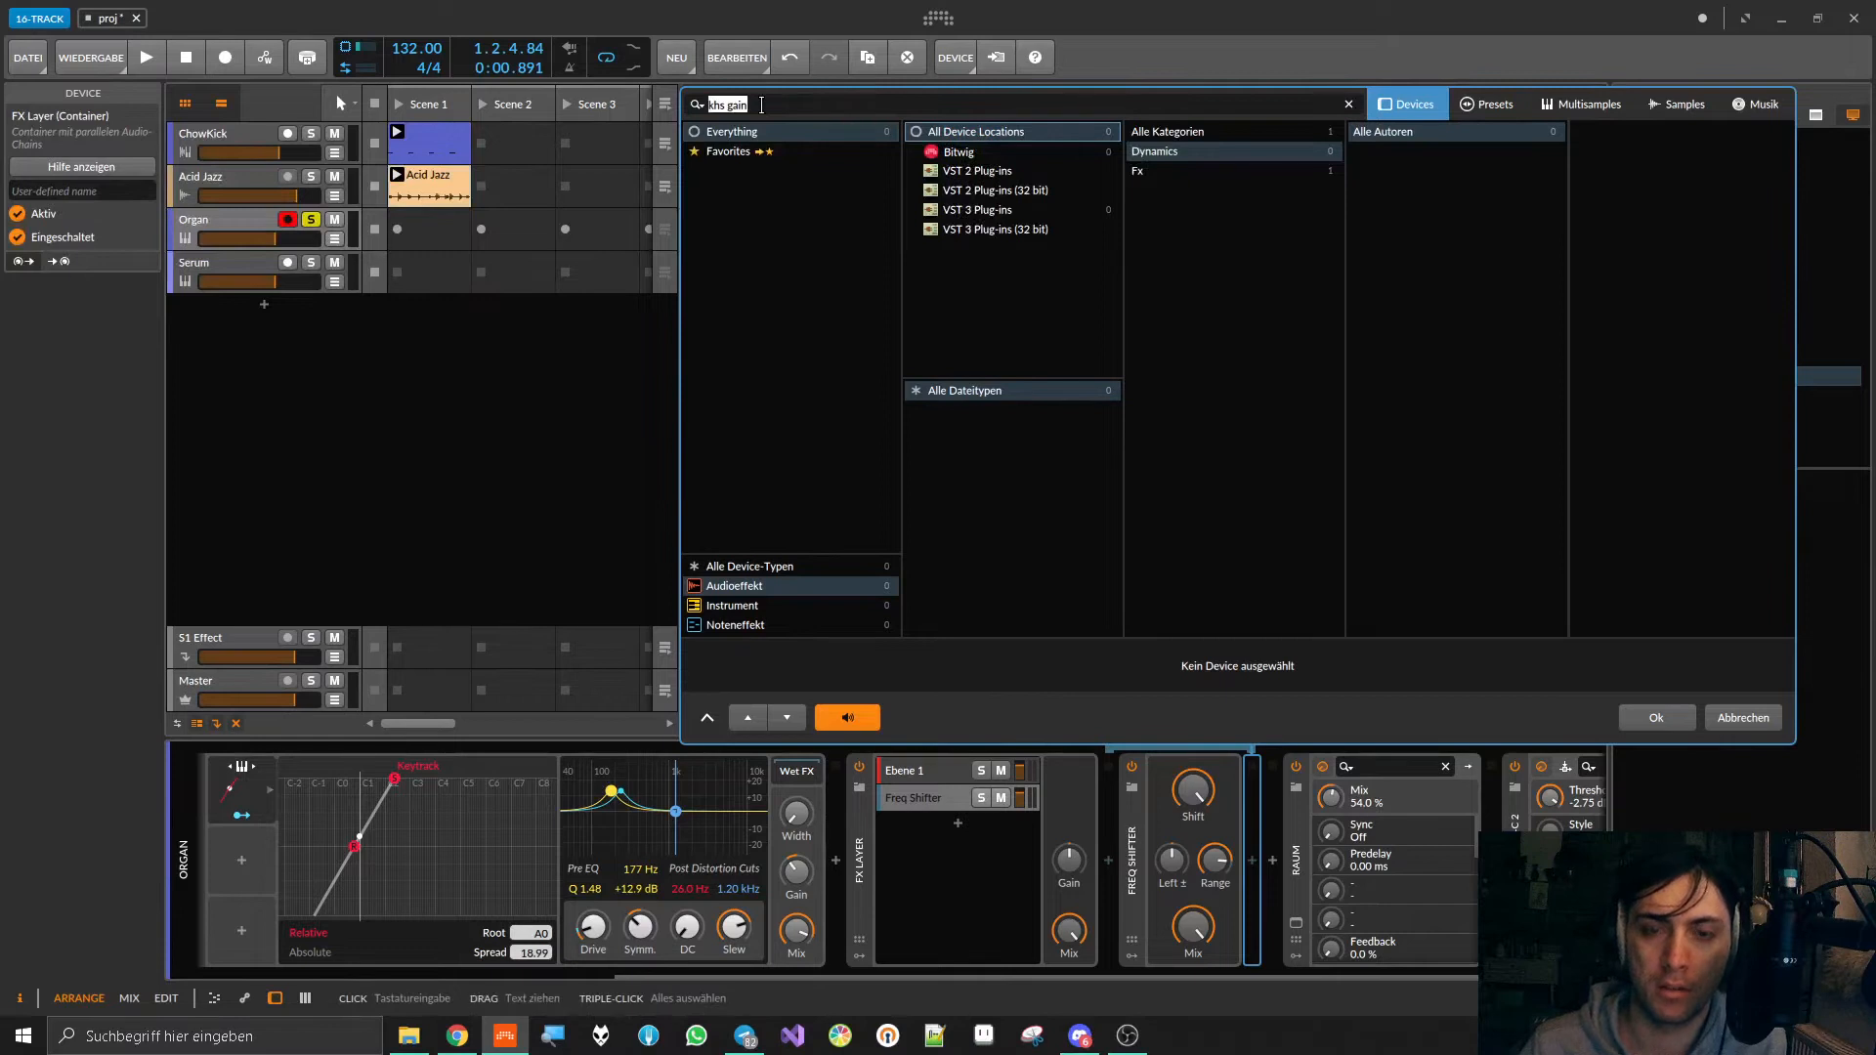
pyautogui.write('khs')
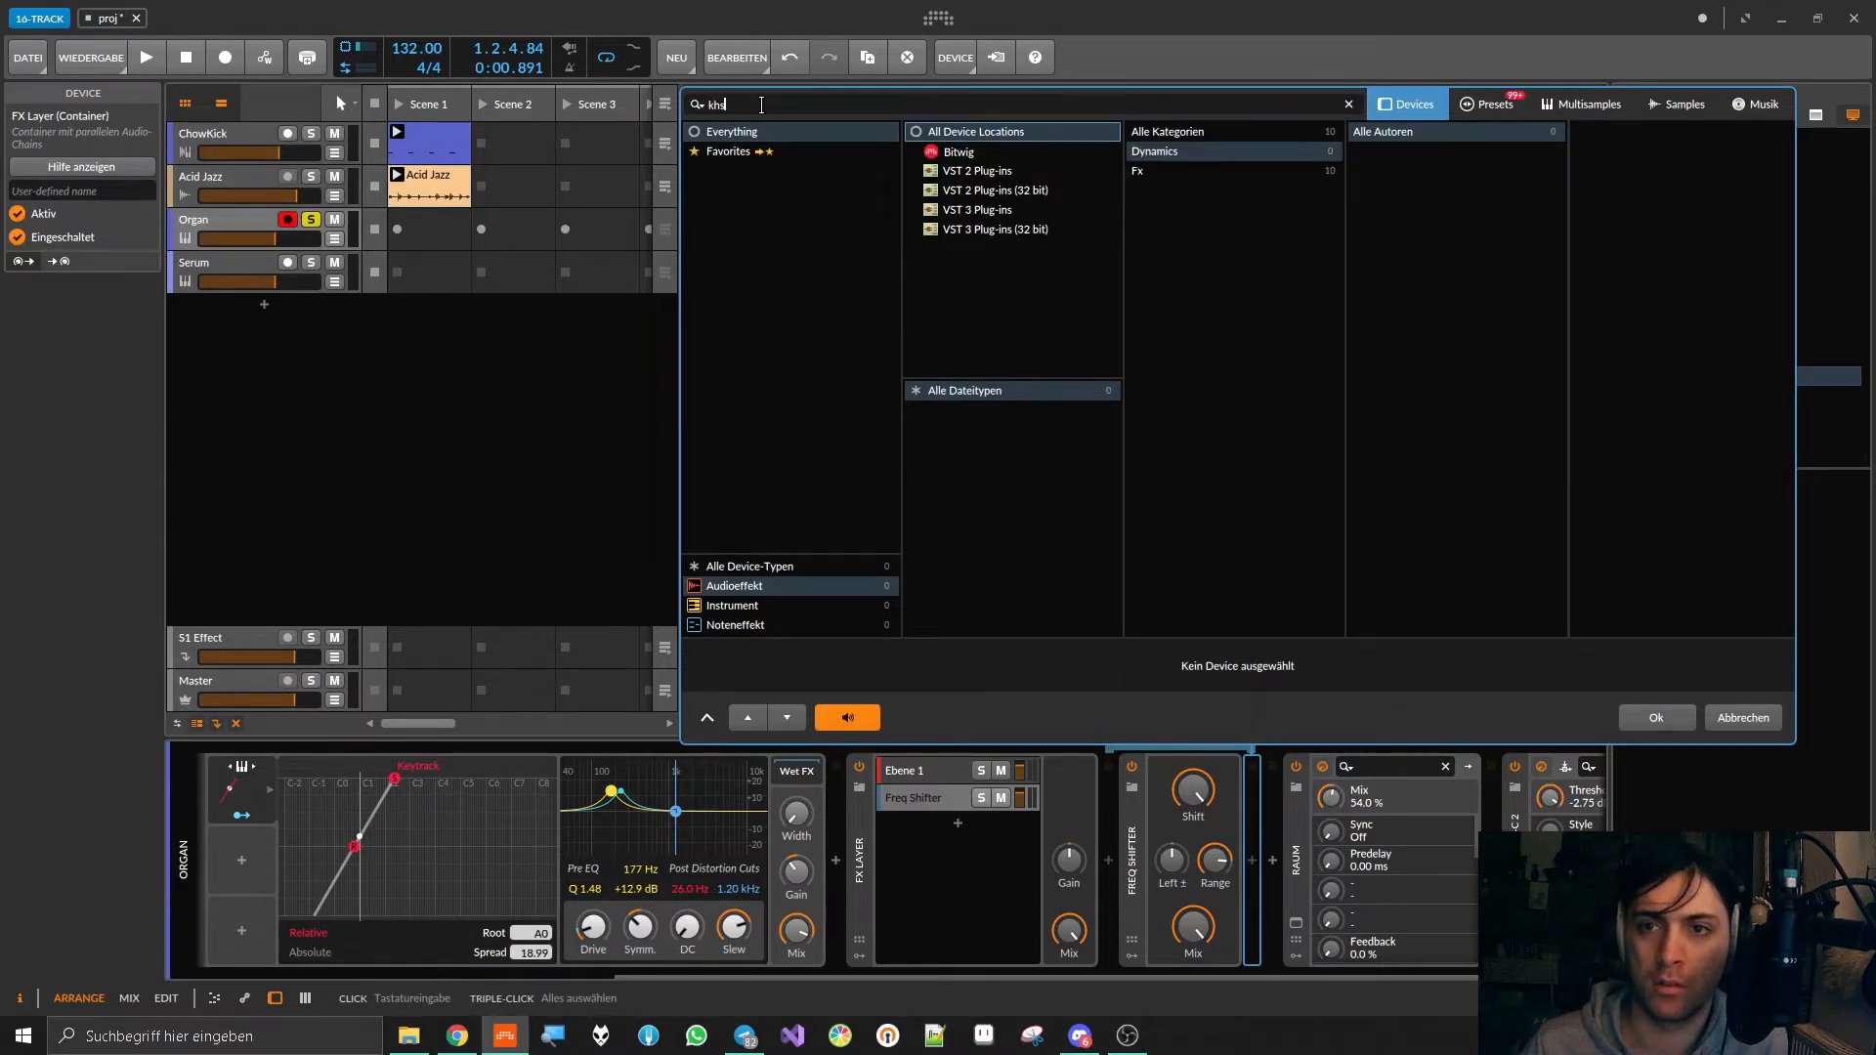
pyautogui.click(1150, 155)
pyautogui.click(755, 98)
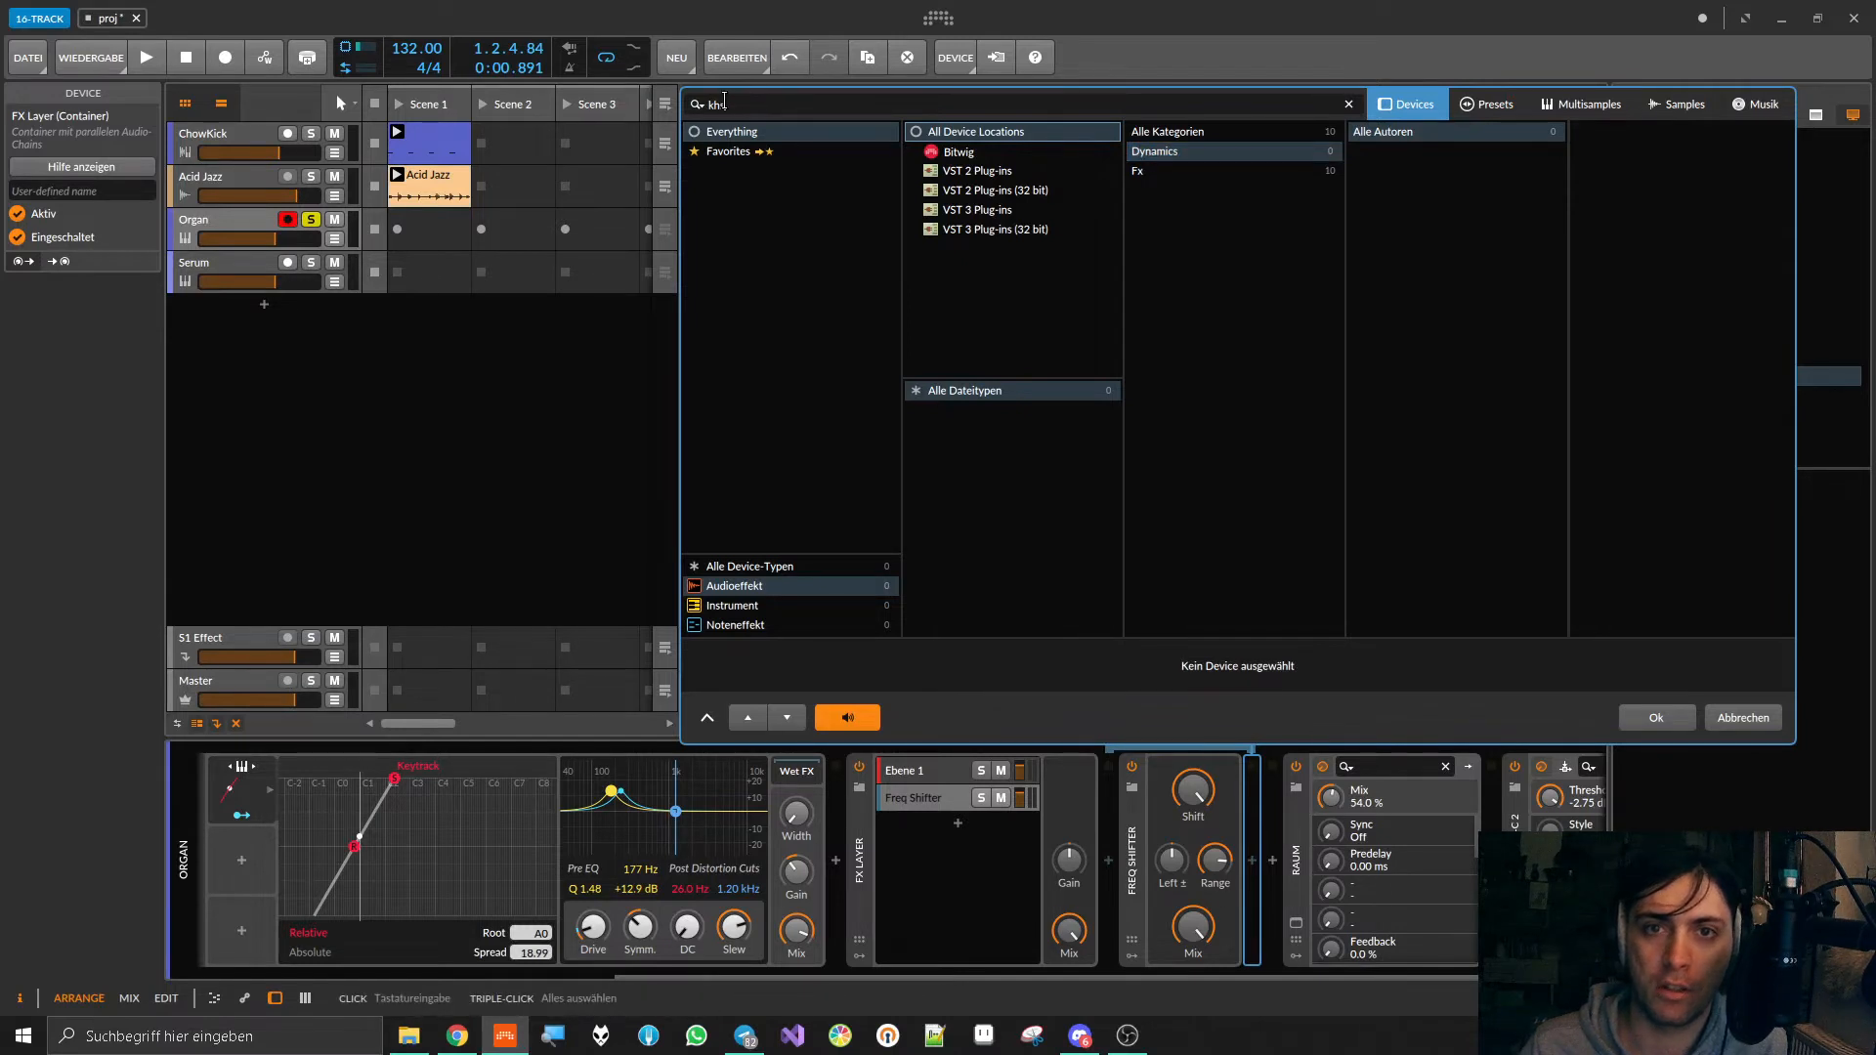
pyautogui.write('gain')
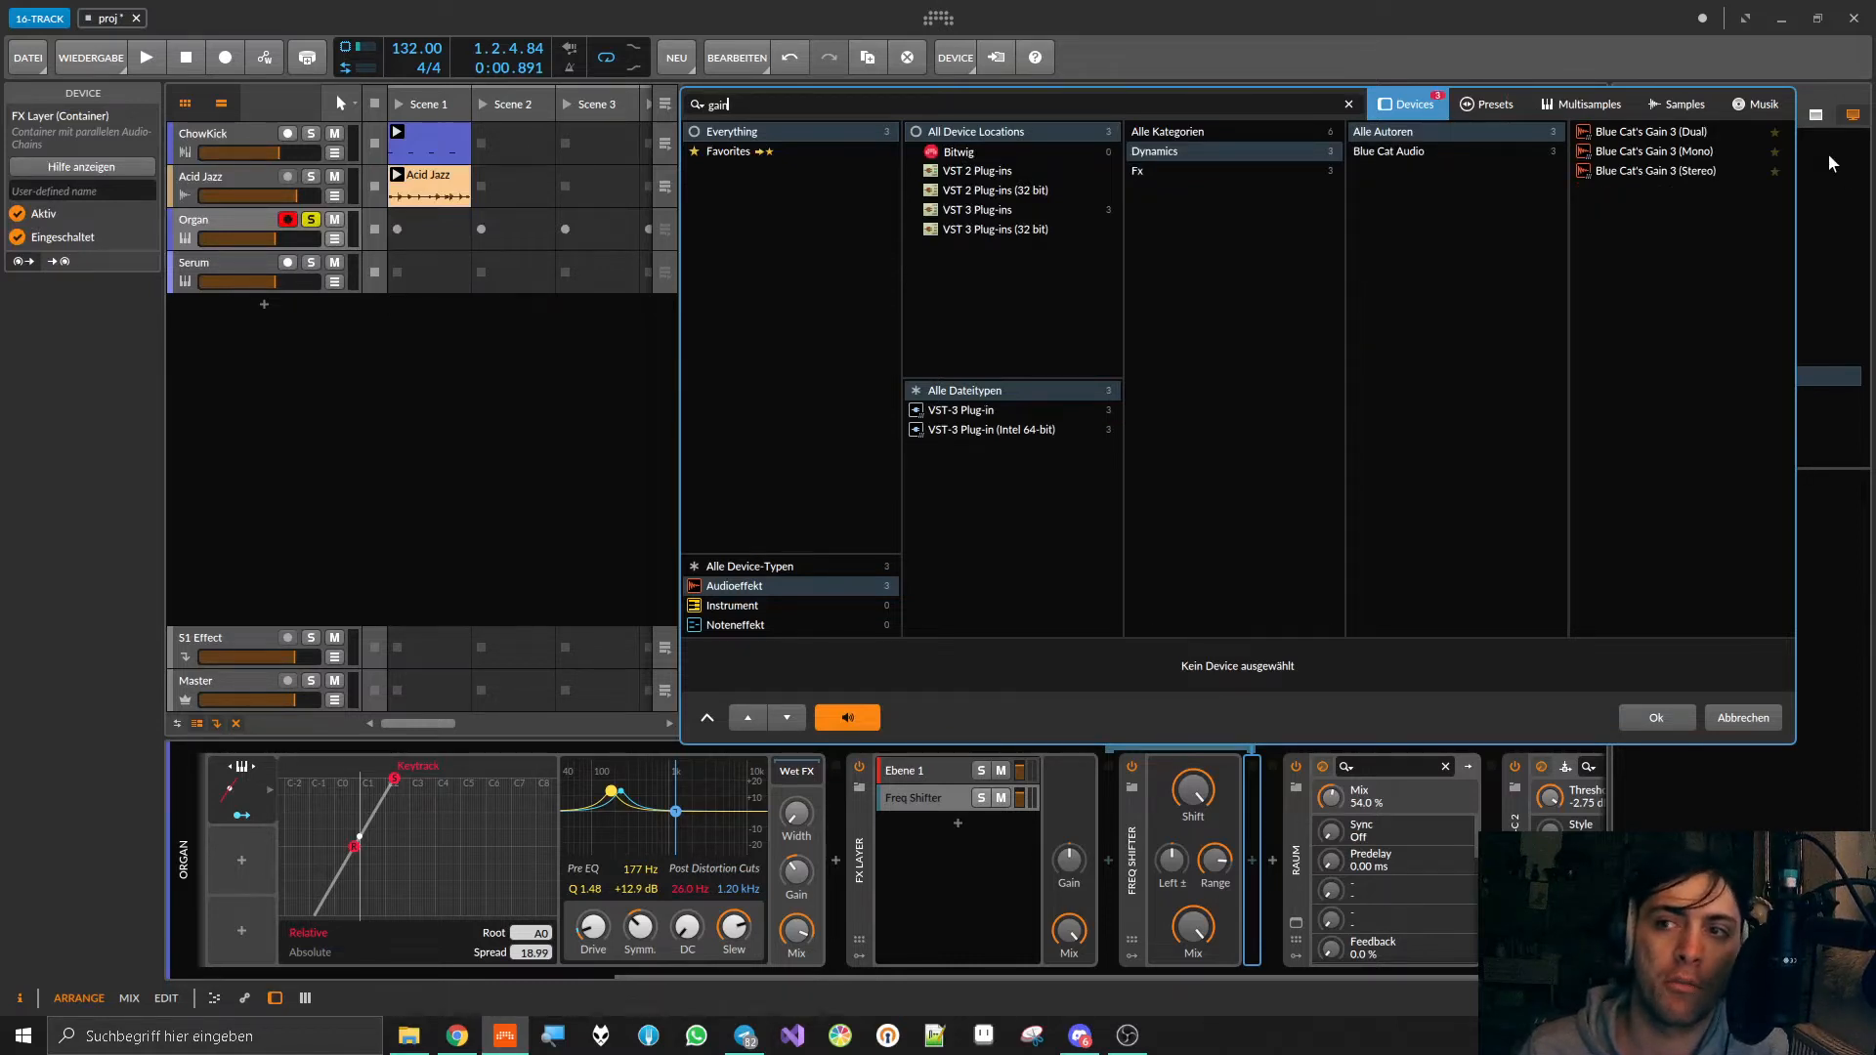
pyautogui.doubleClick(1698, 172)
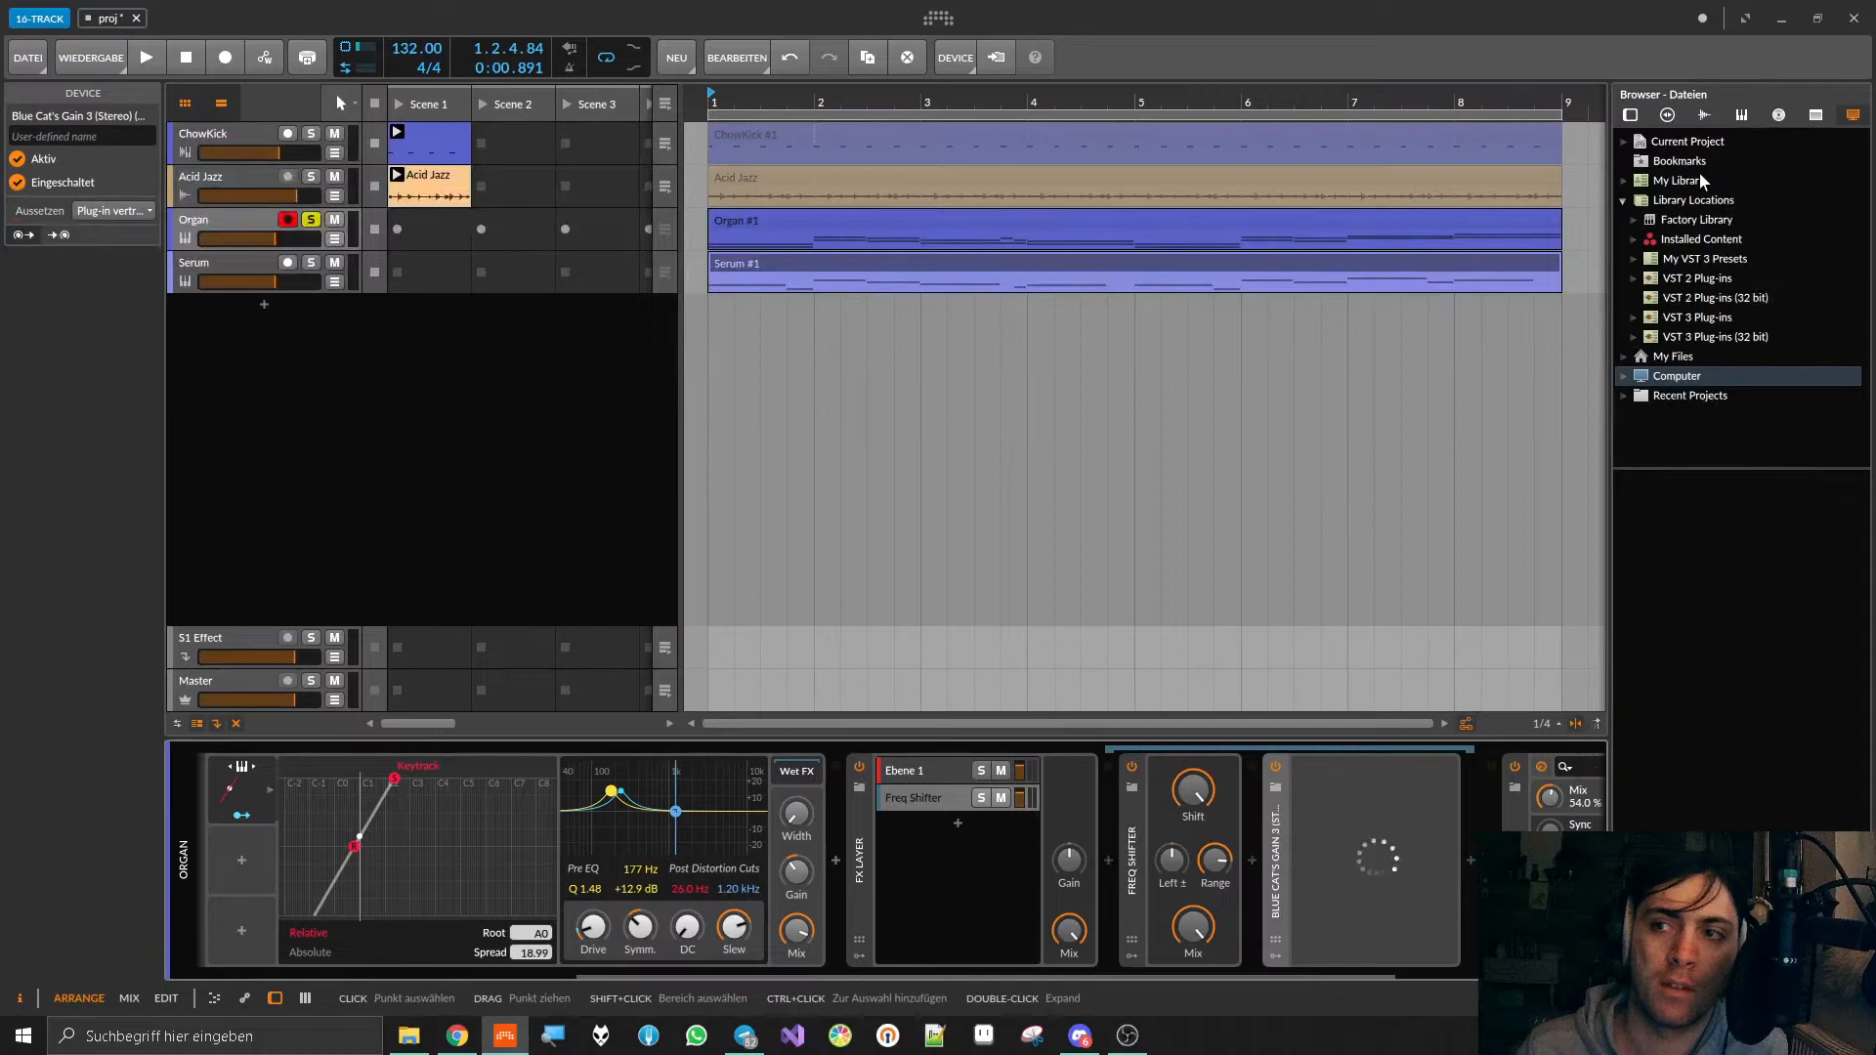
# Step: Lower Blue Cat's Gain to -18.06 dB during playback, stop playback, and close the plug-in window
pyautogui.press('space')
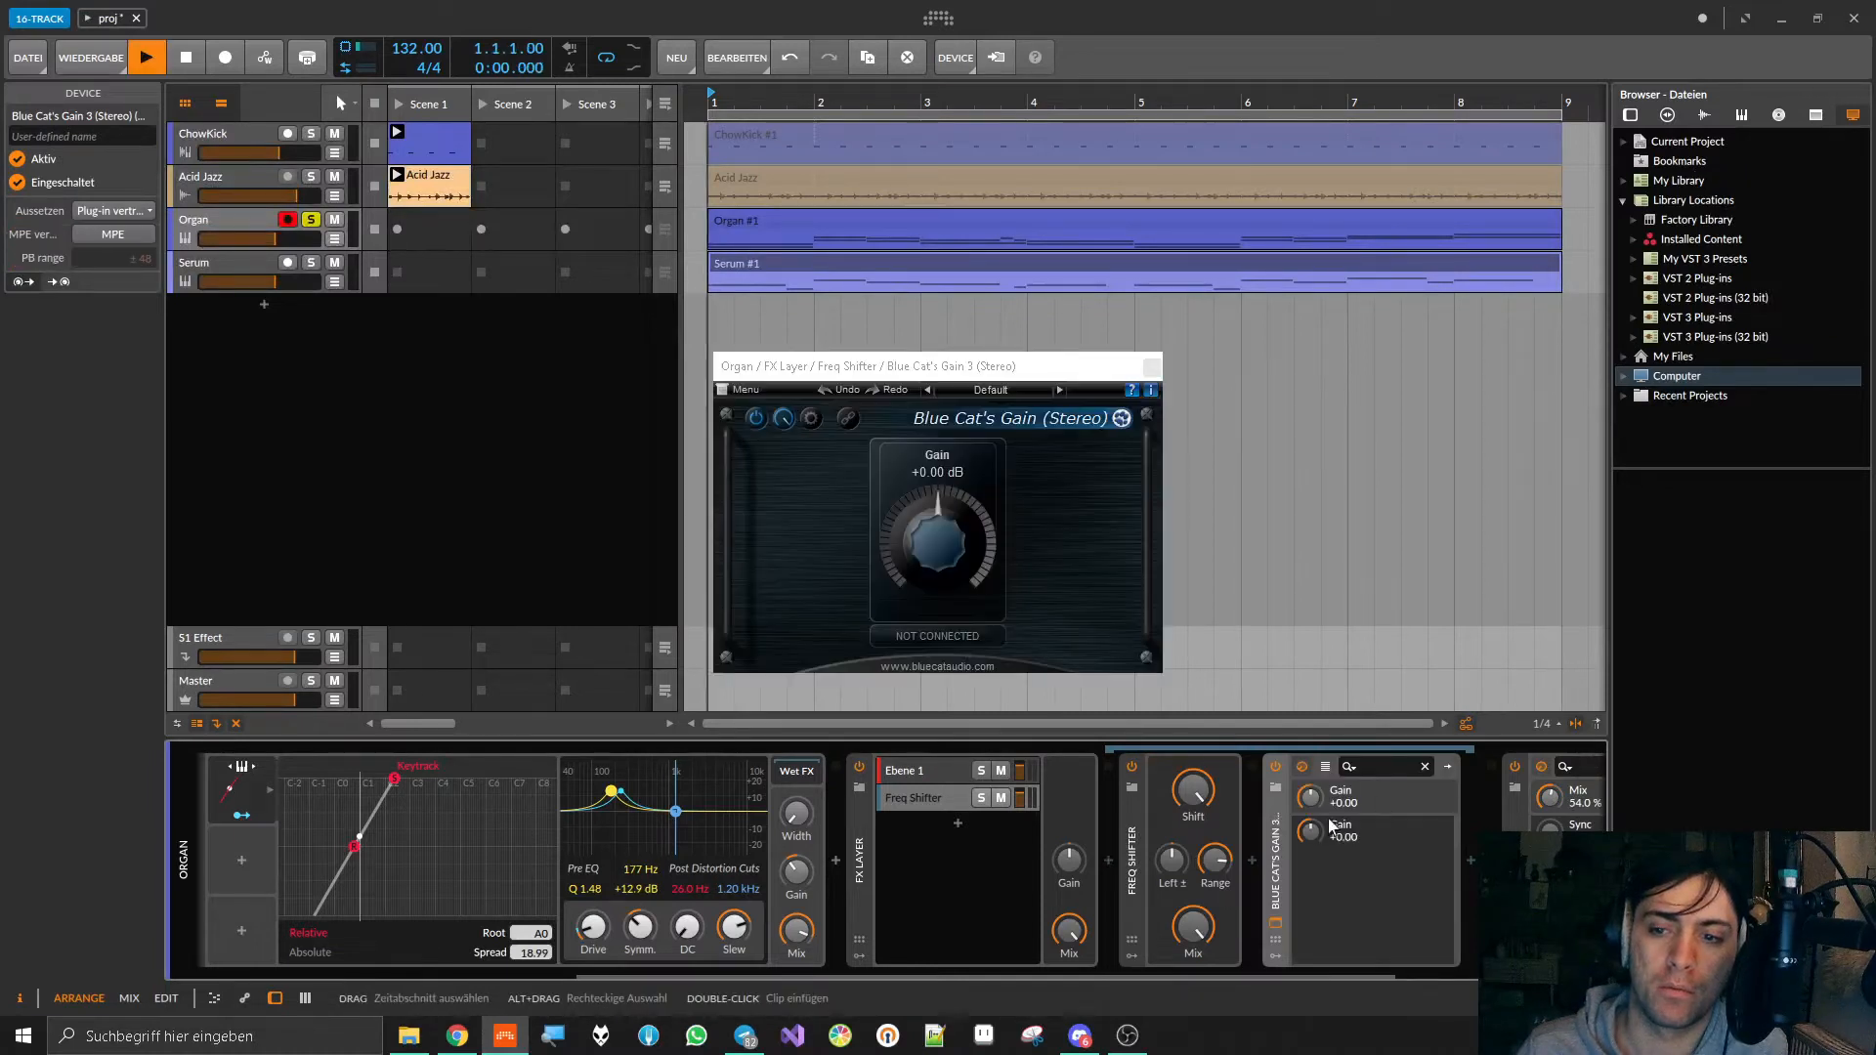
pyautogui.moveTo(1310, 798); pyautogui.dragTo(1310, 827)
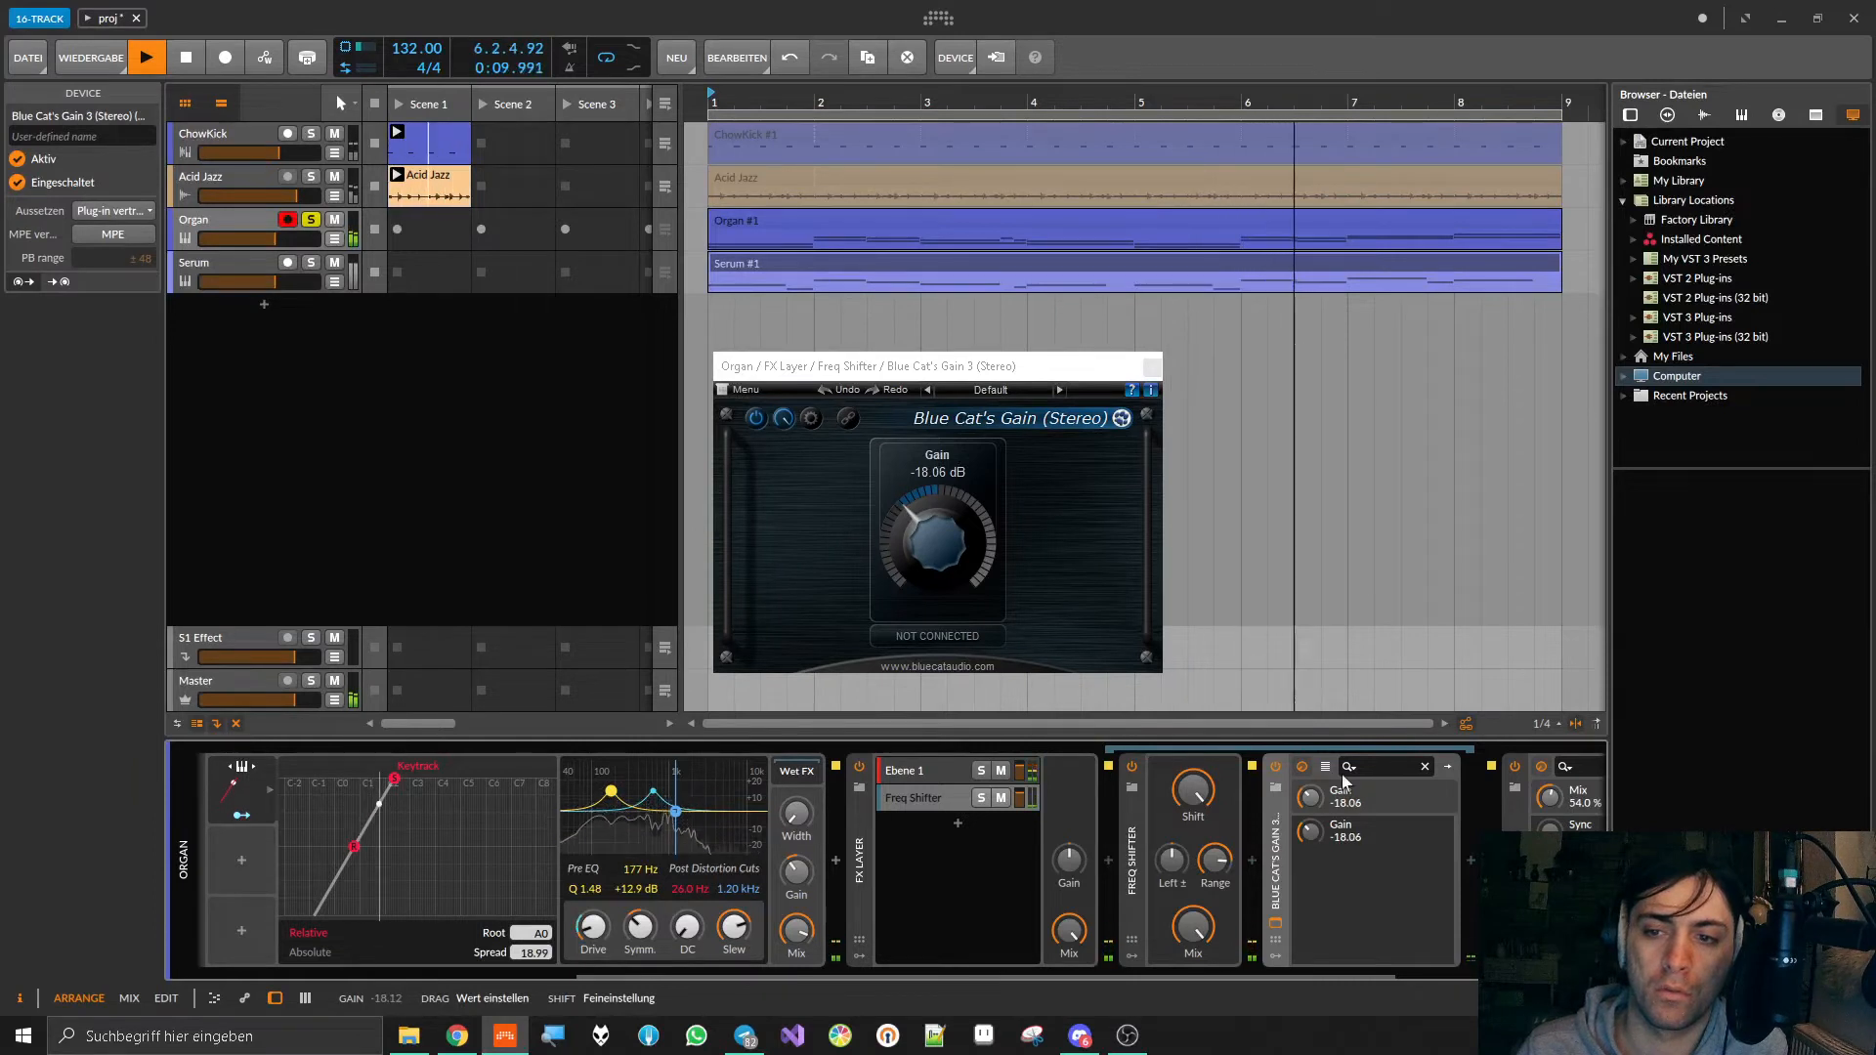
pyautogui.press('space')
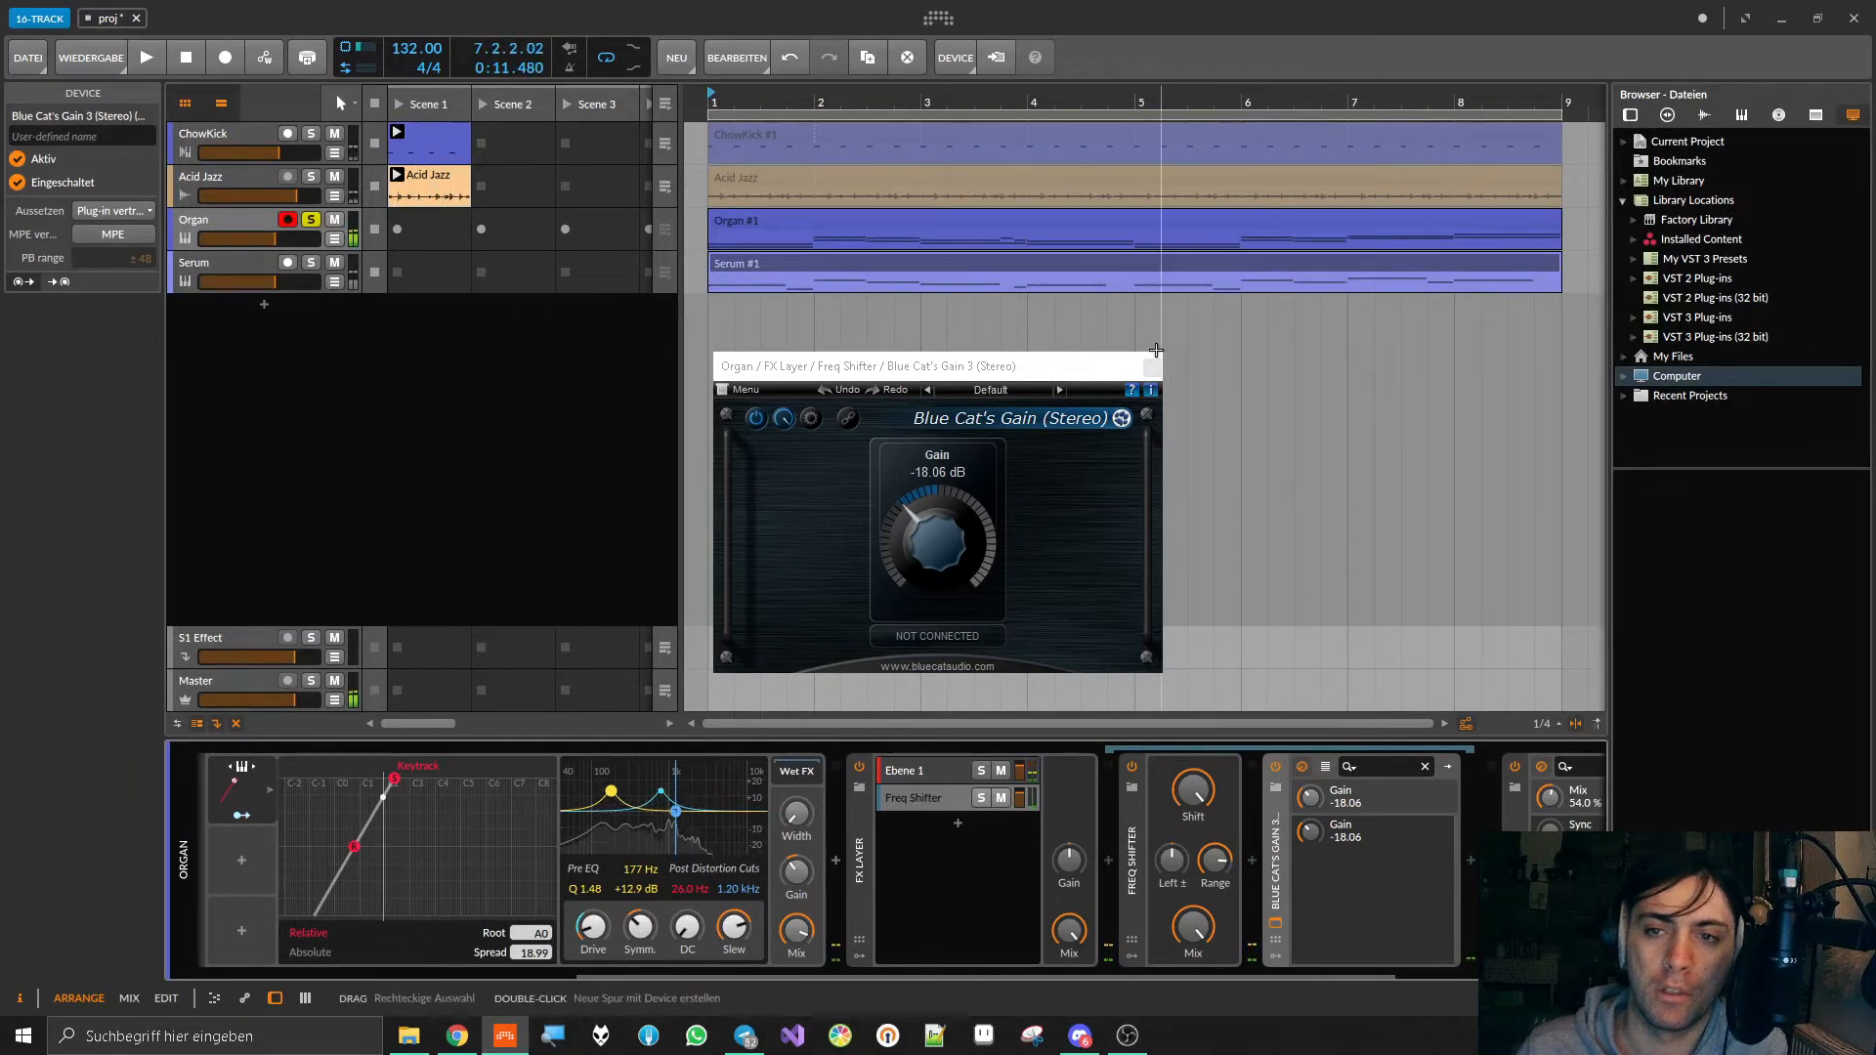
pyautogui.click(1152, 368)
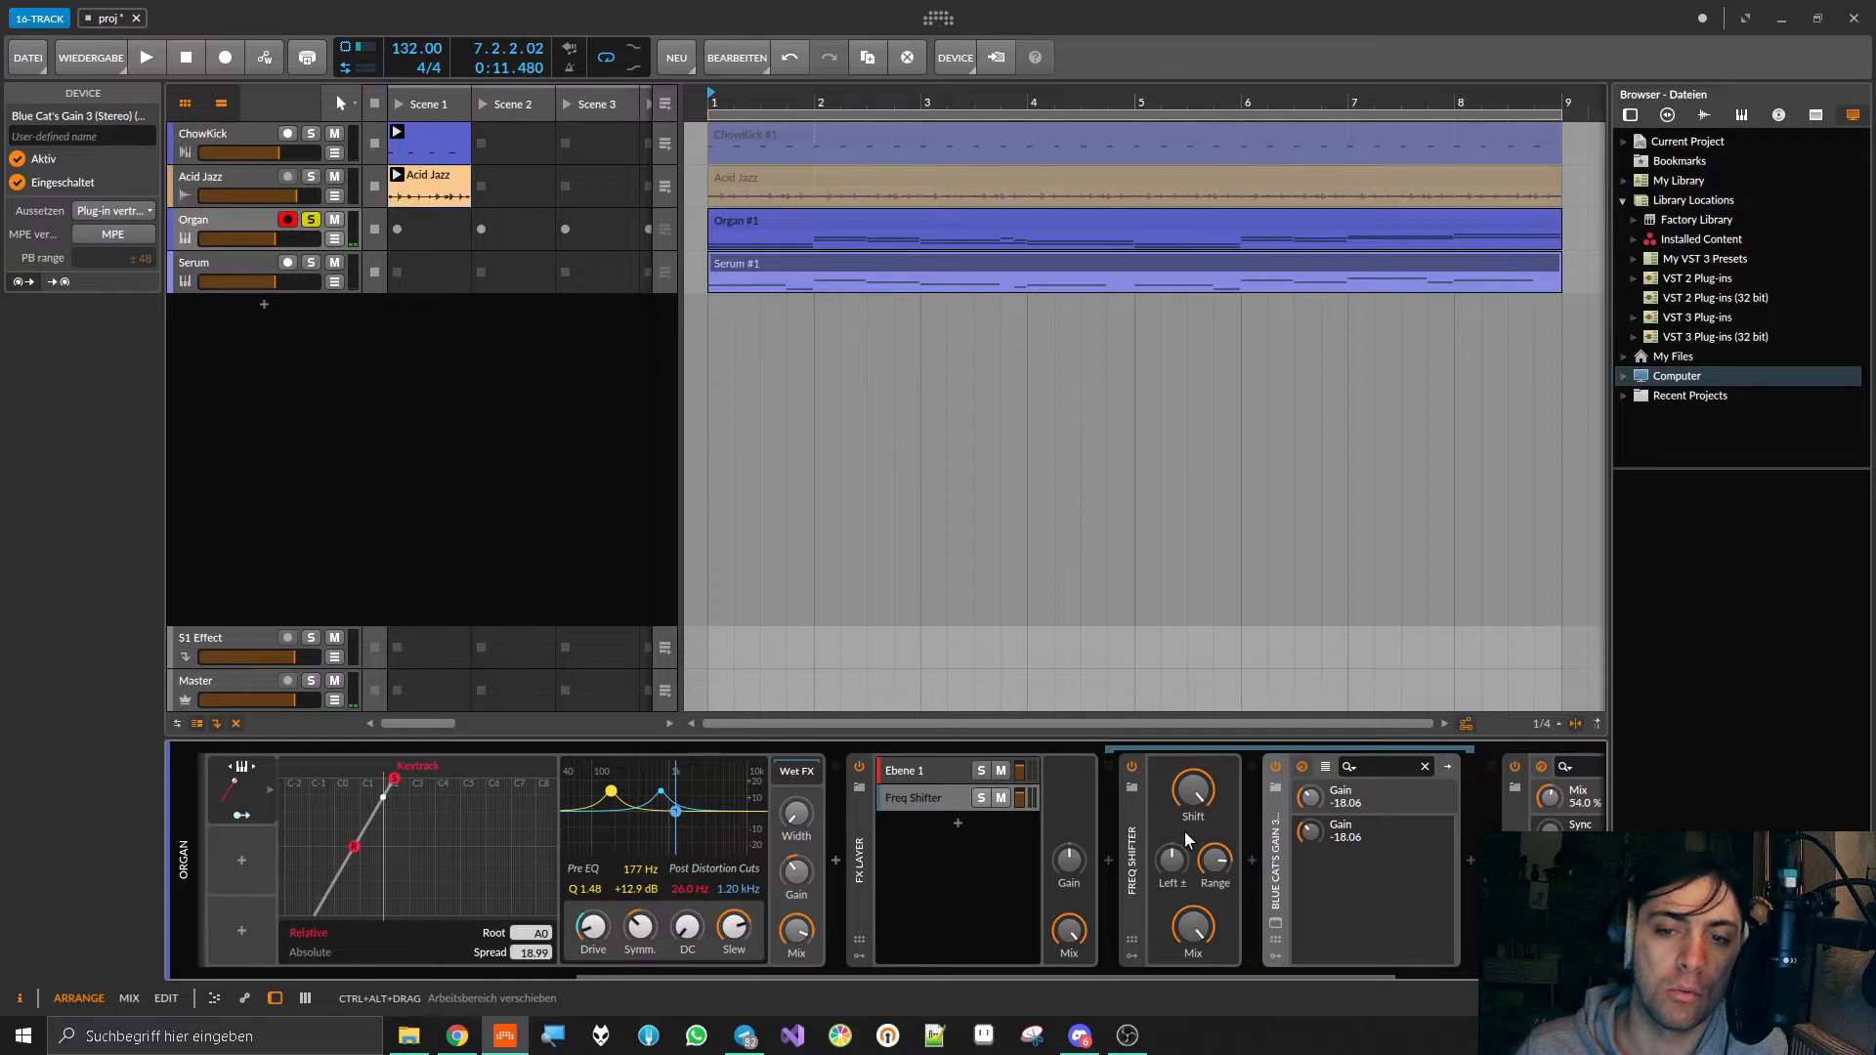
# Step: Delete the Freq Shifter from the FX Layer's second layer
pyautogui.rightClick(1134, 766)
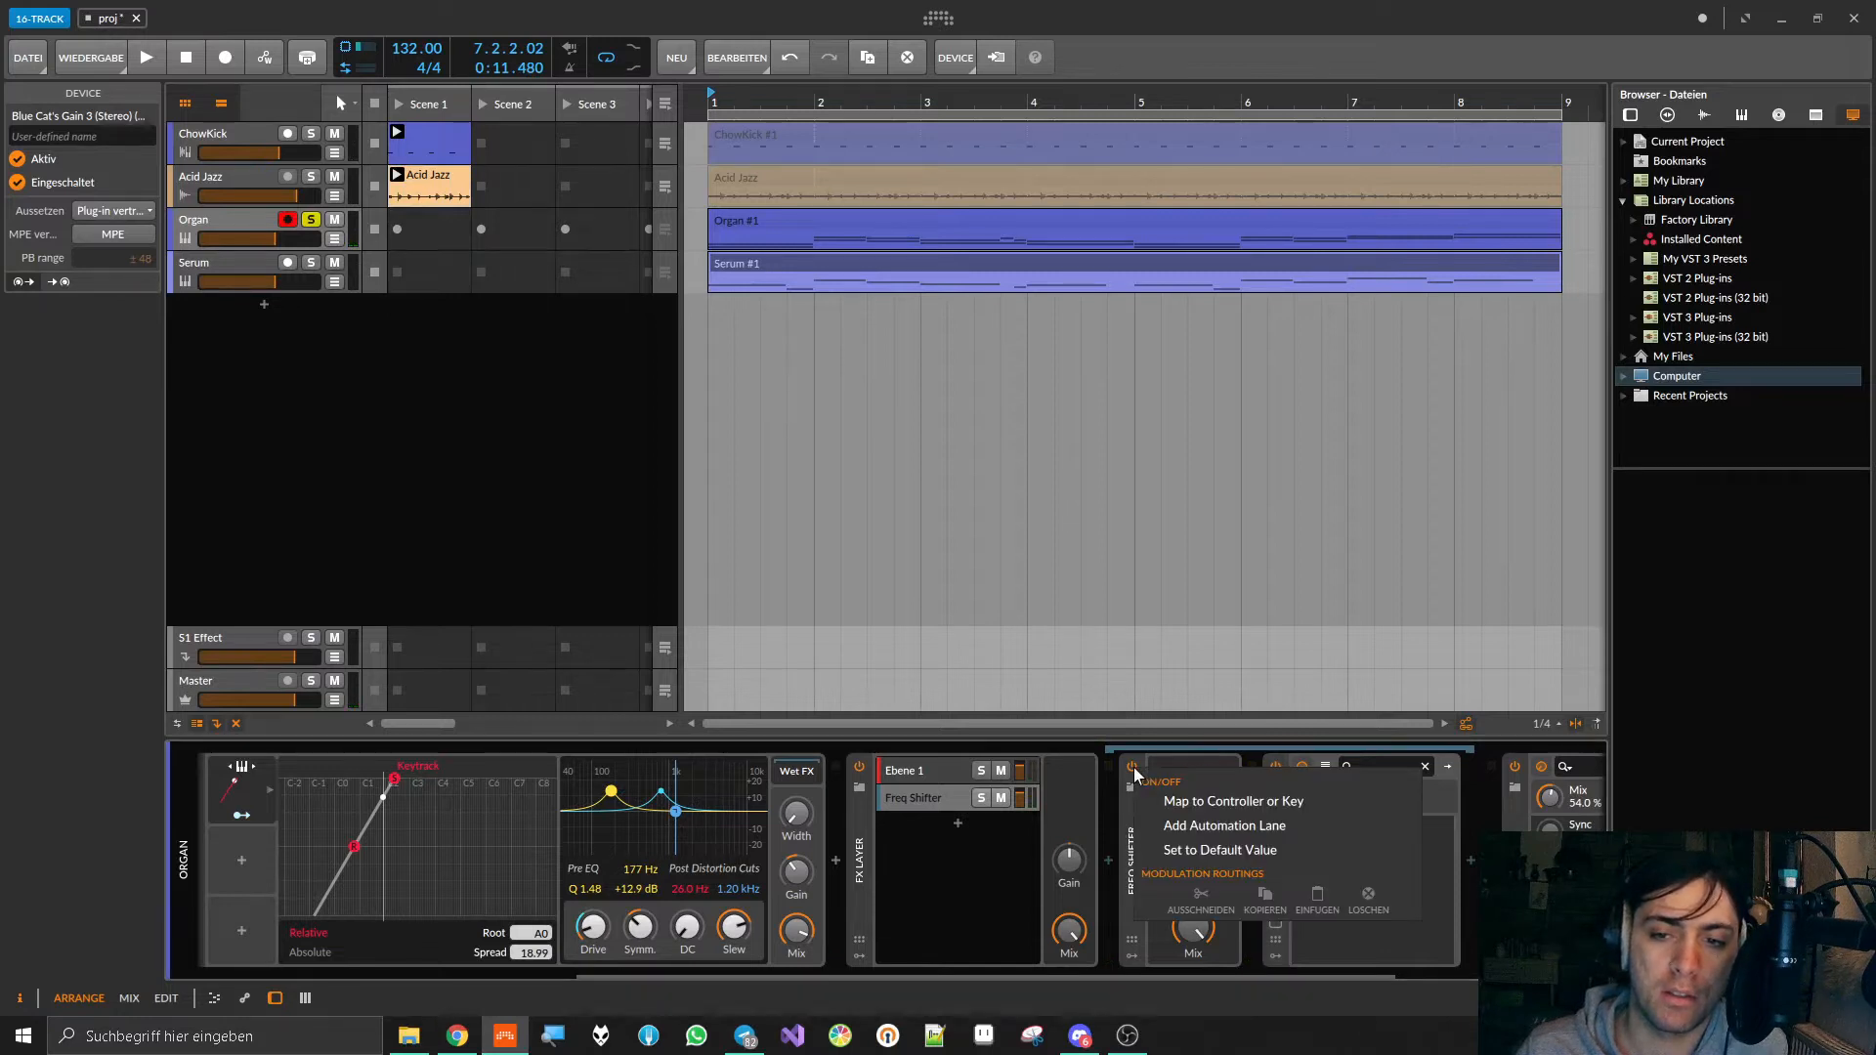
pyautogui.click(1125, 829)
pyautogui.rightClick(1126, 828)
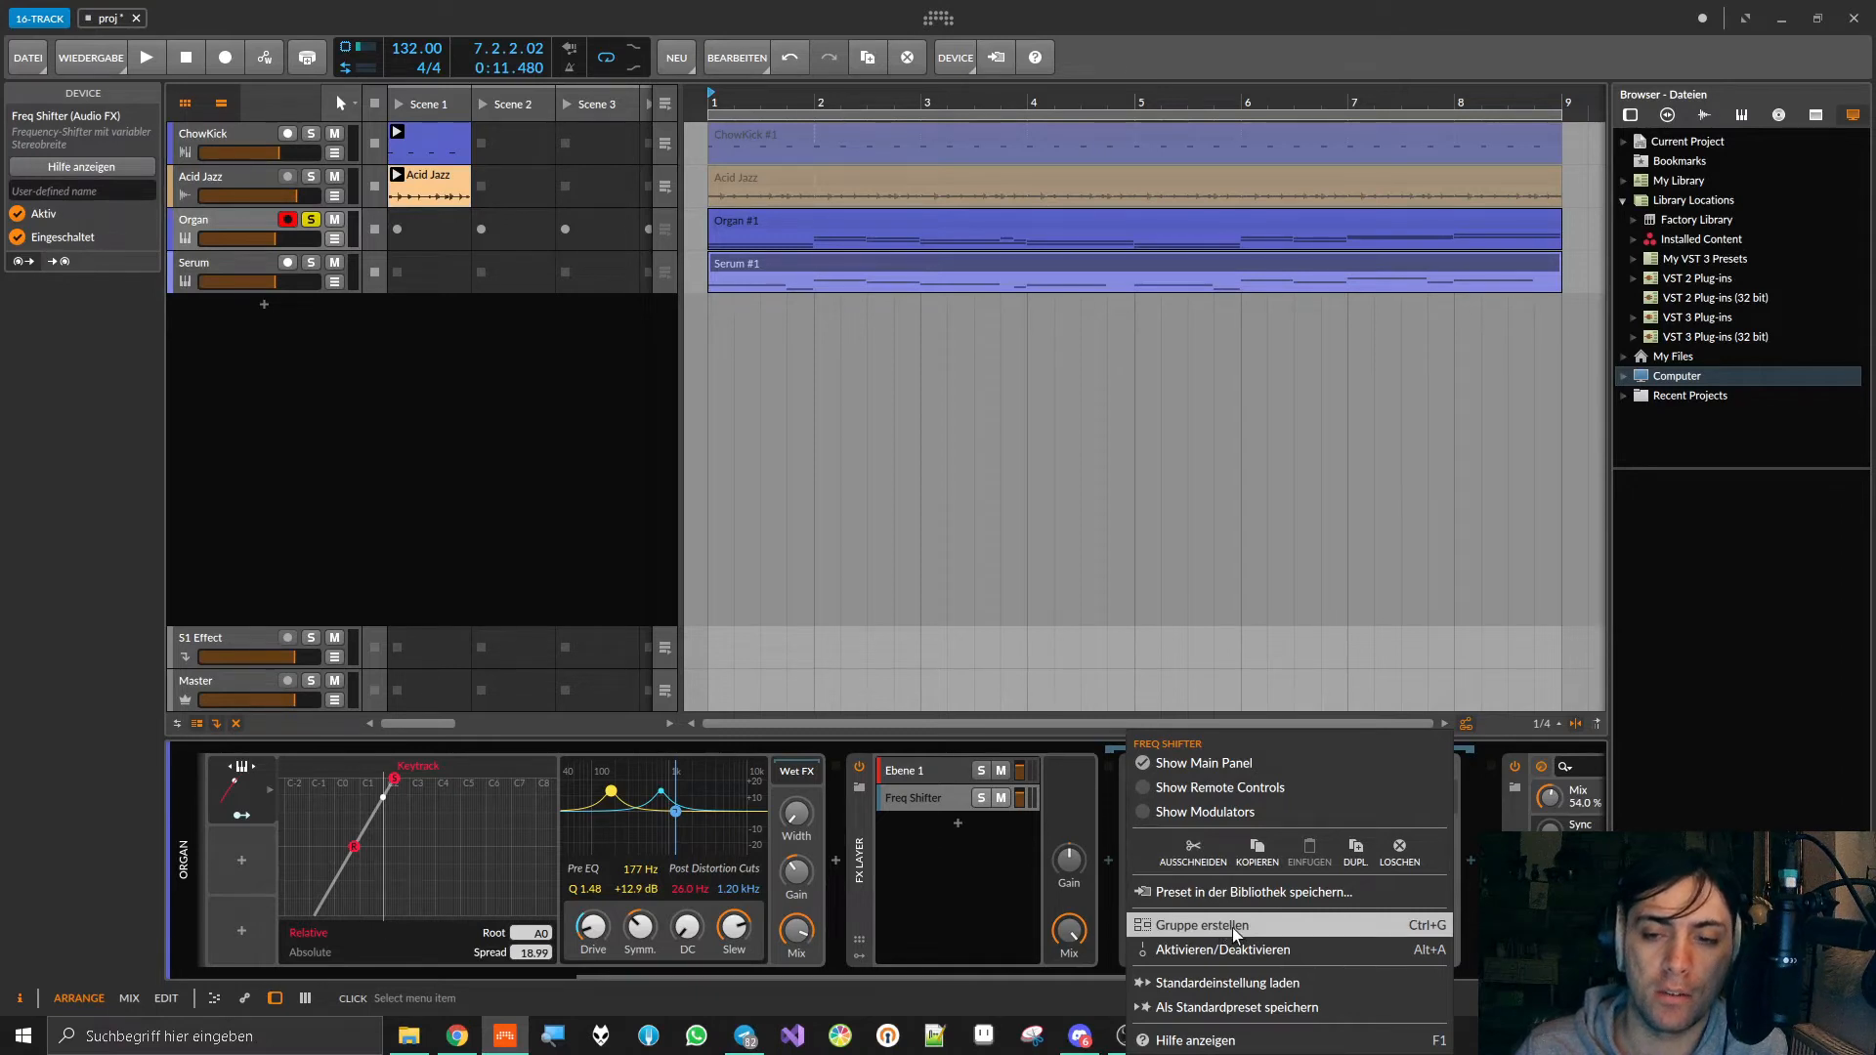
pyautogui.click(1079, 813)
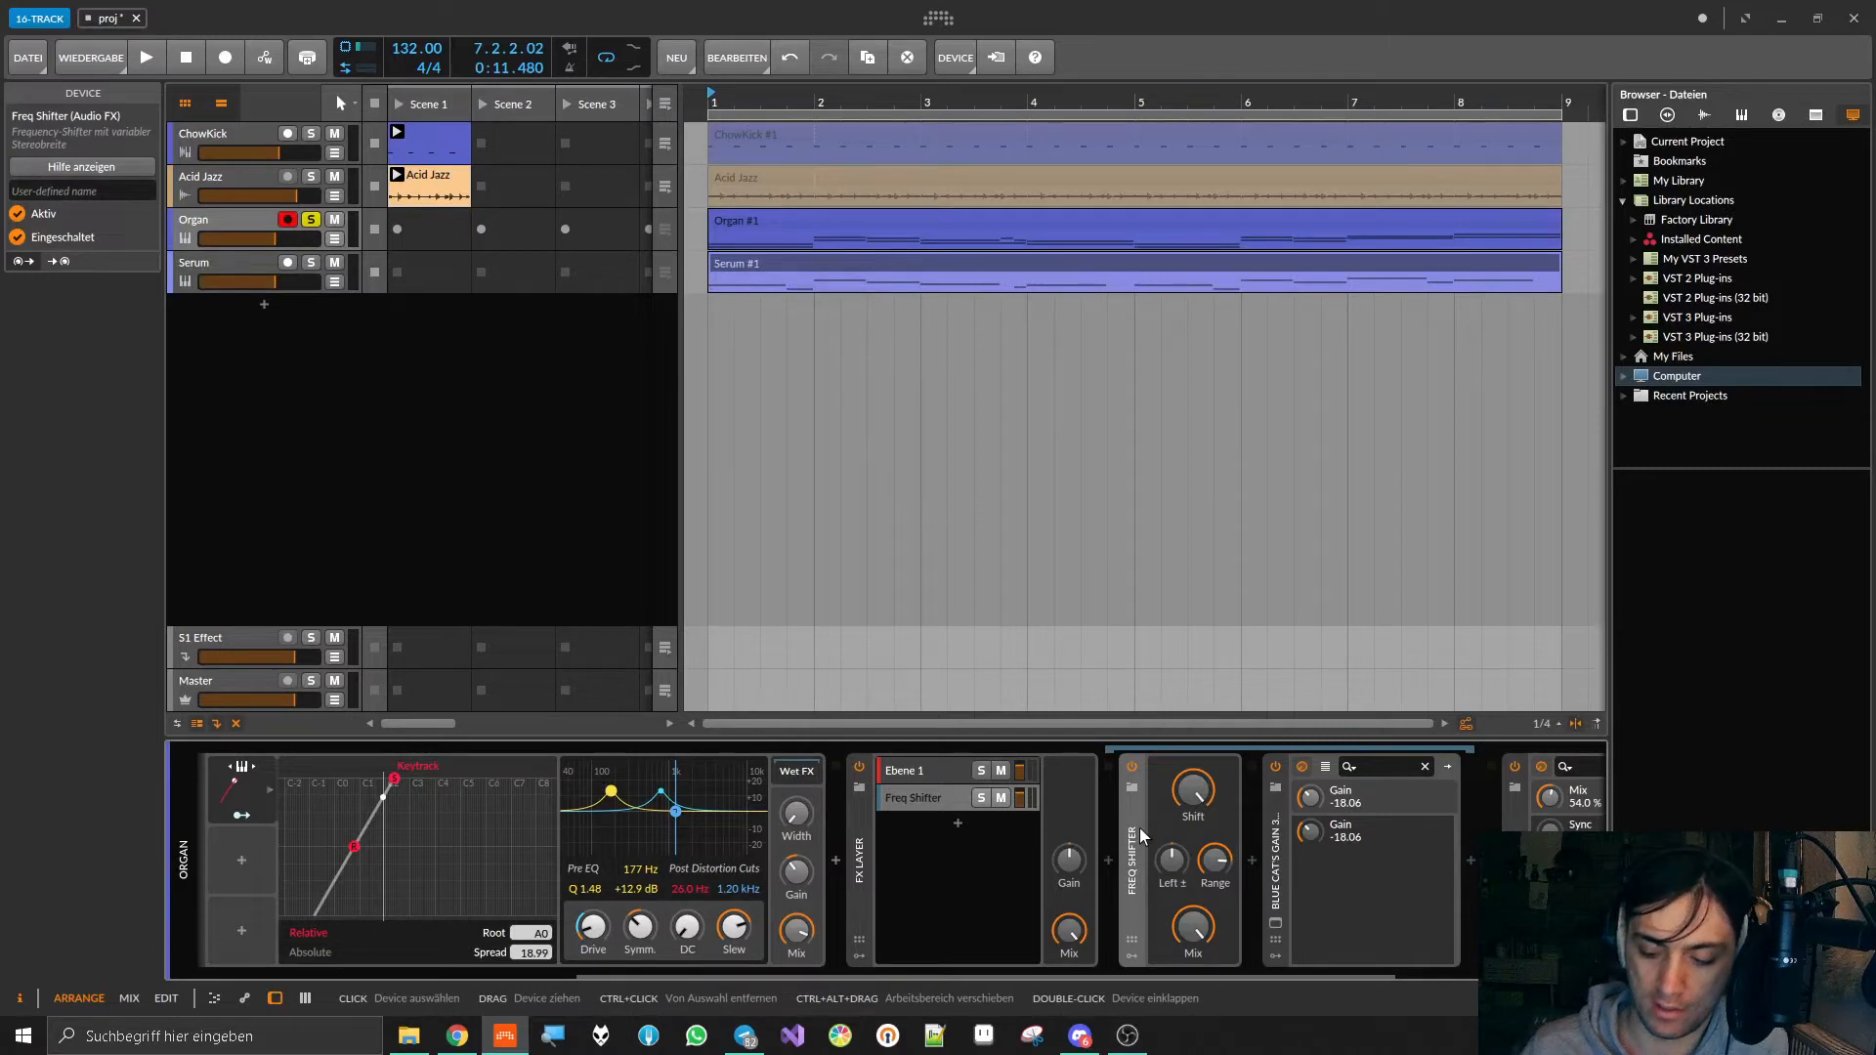
pyautogui.press('Delete')
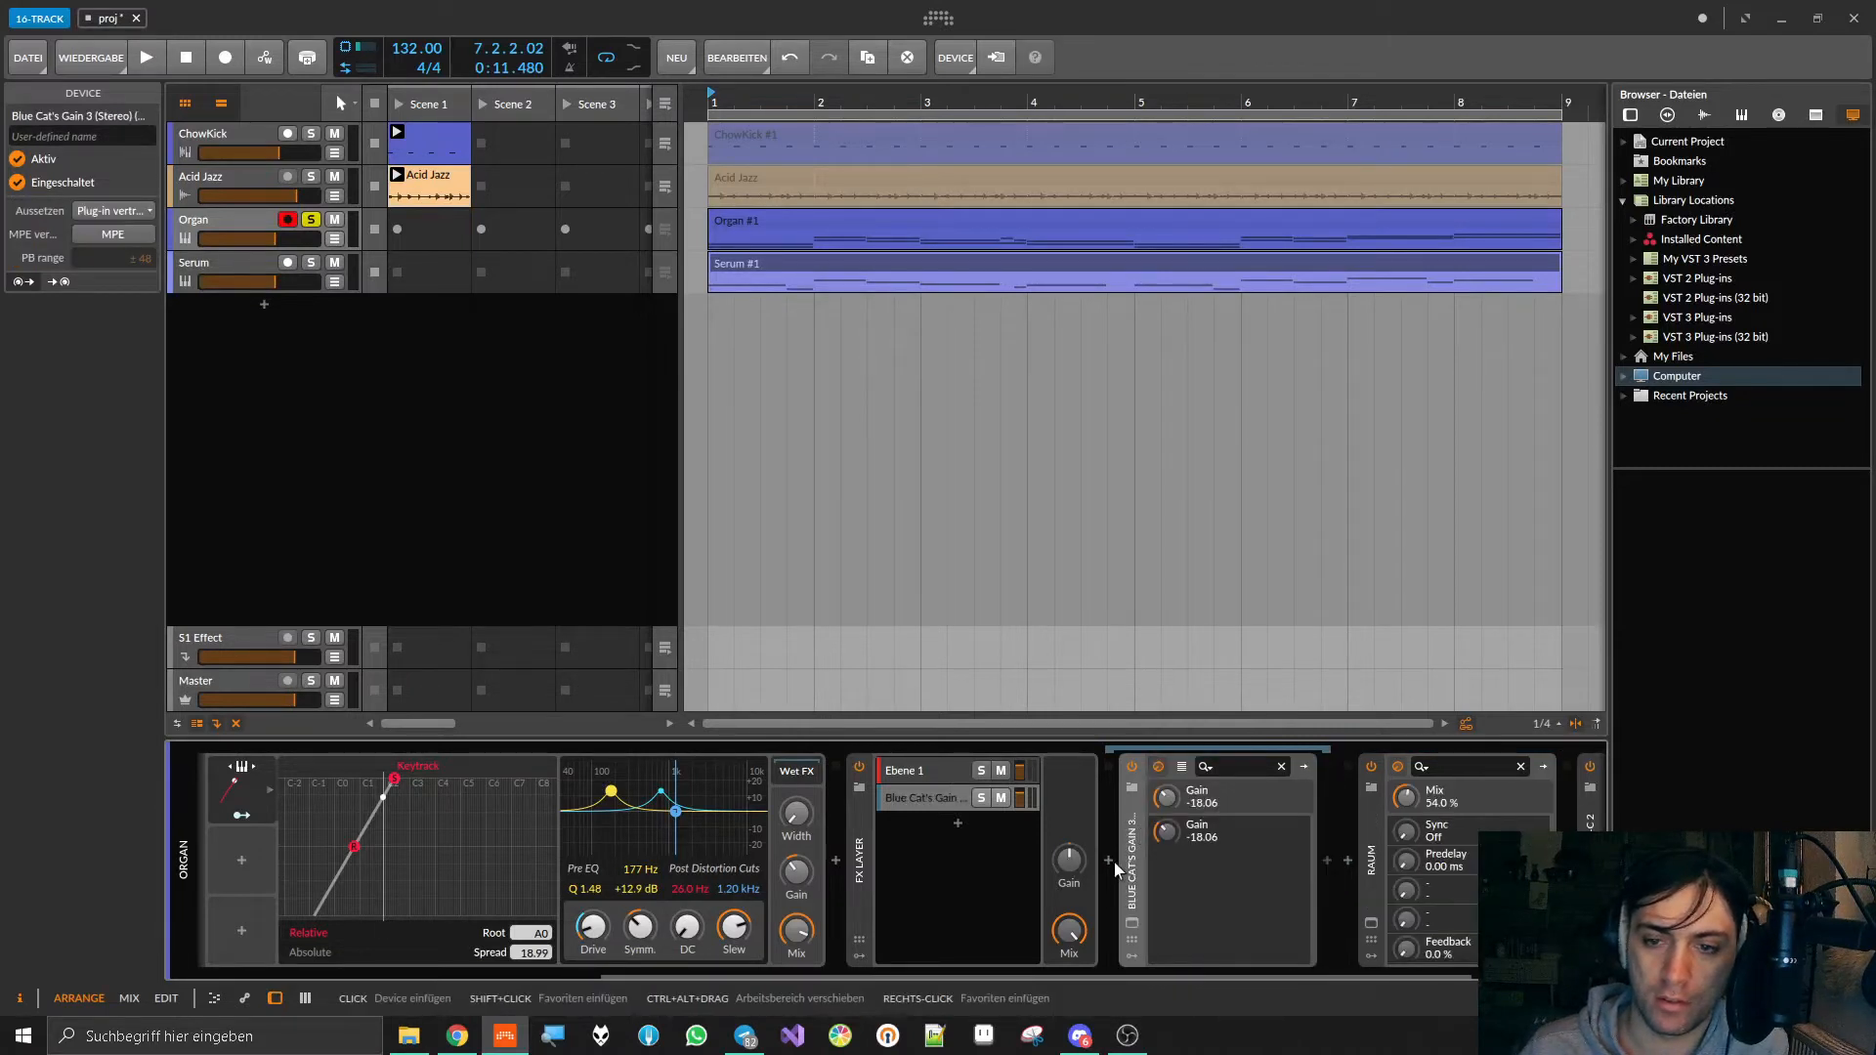
# Step: Insert Bitwig's Pitch Shifter ahead of Blue Cat's Gain in the second layer of the FX Layer
pyautogui.click(1110, 860)
pyautogui.click(817, 151)
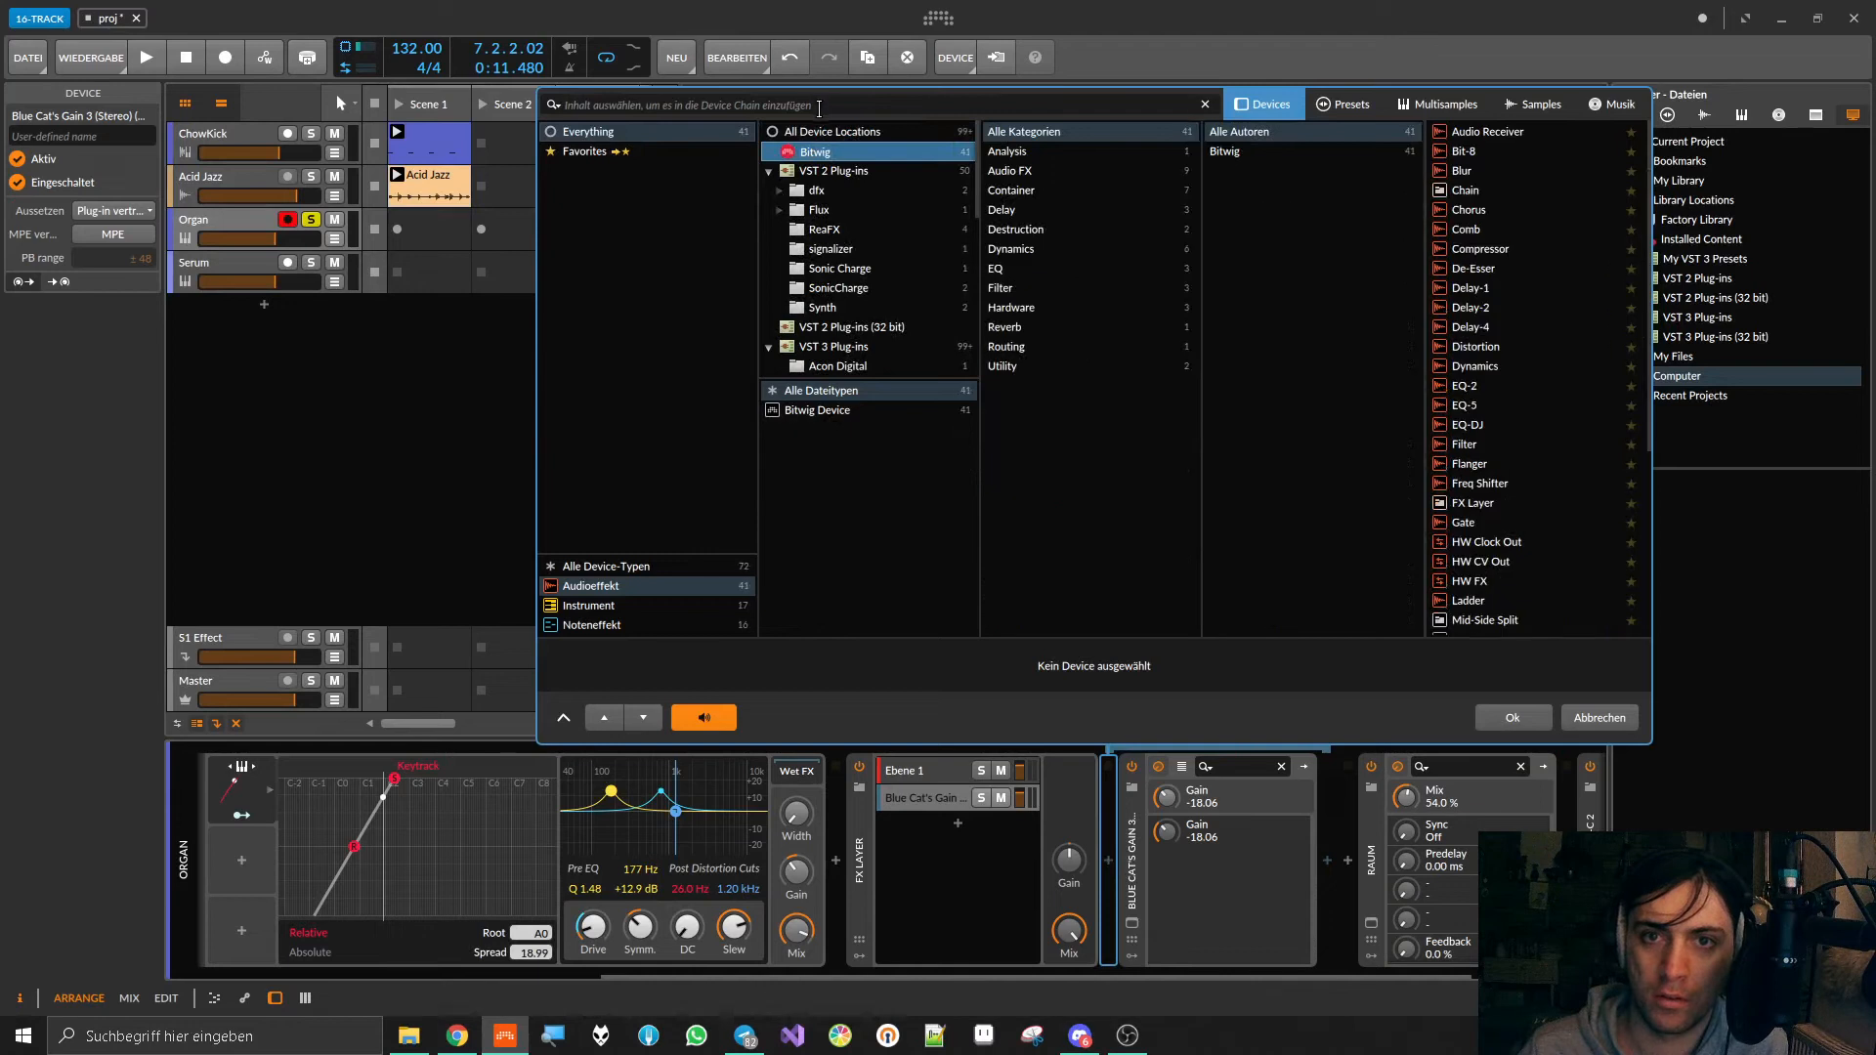
pyautogui.write('pitch')
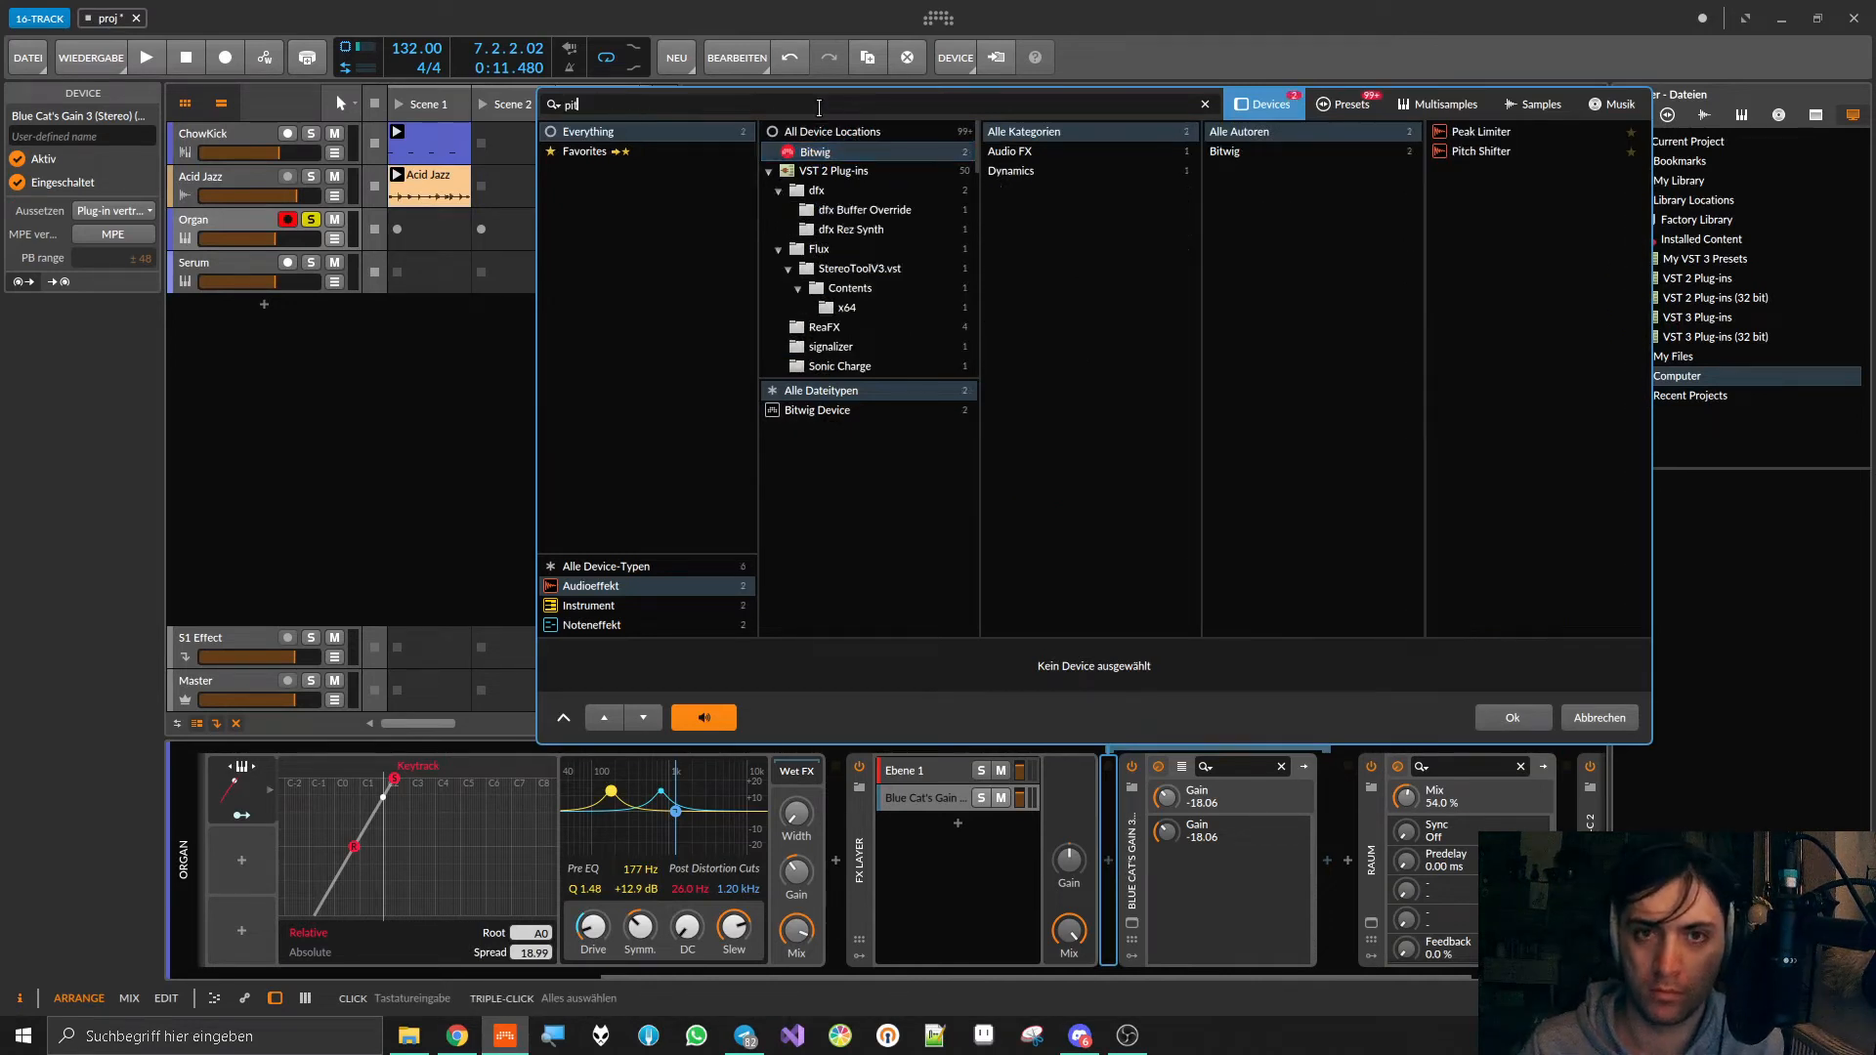
pyautogui.click(1512, 131)
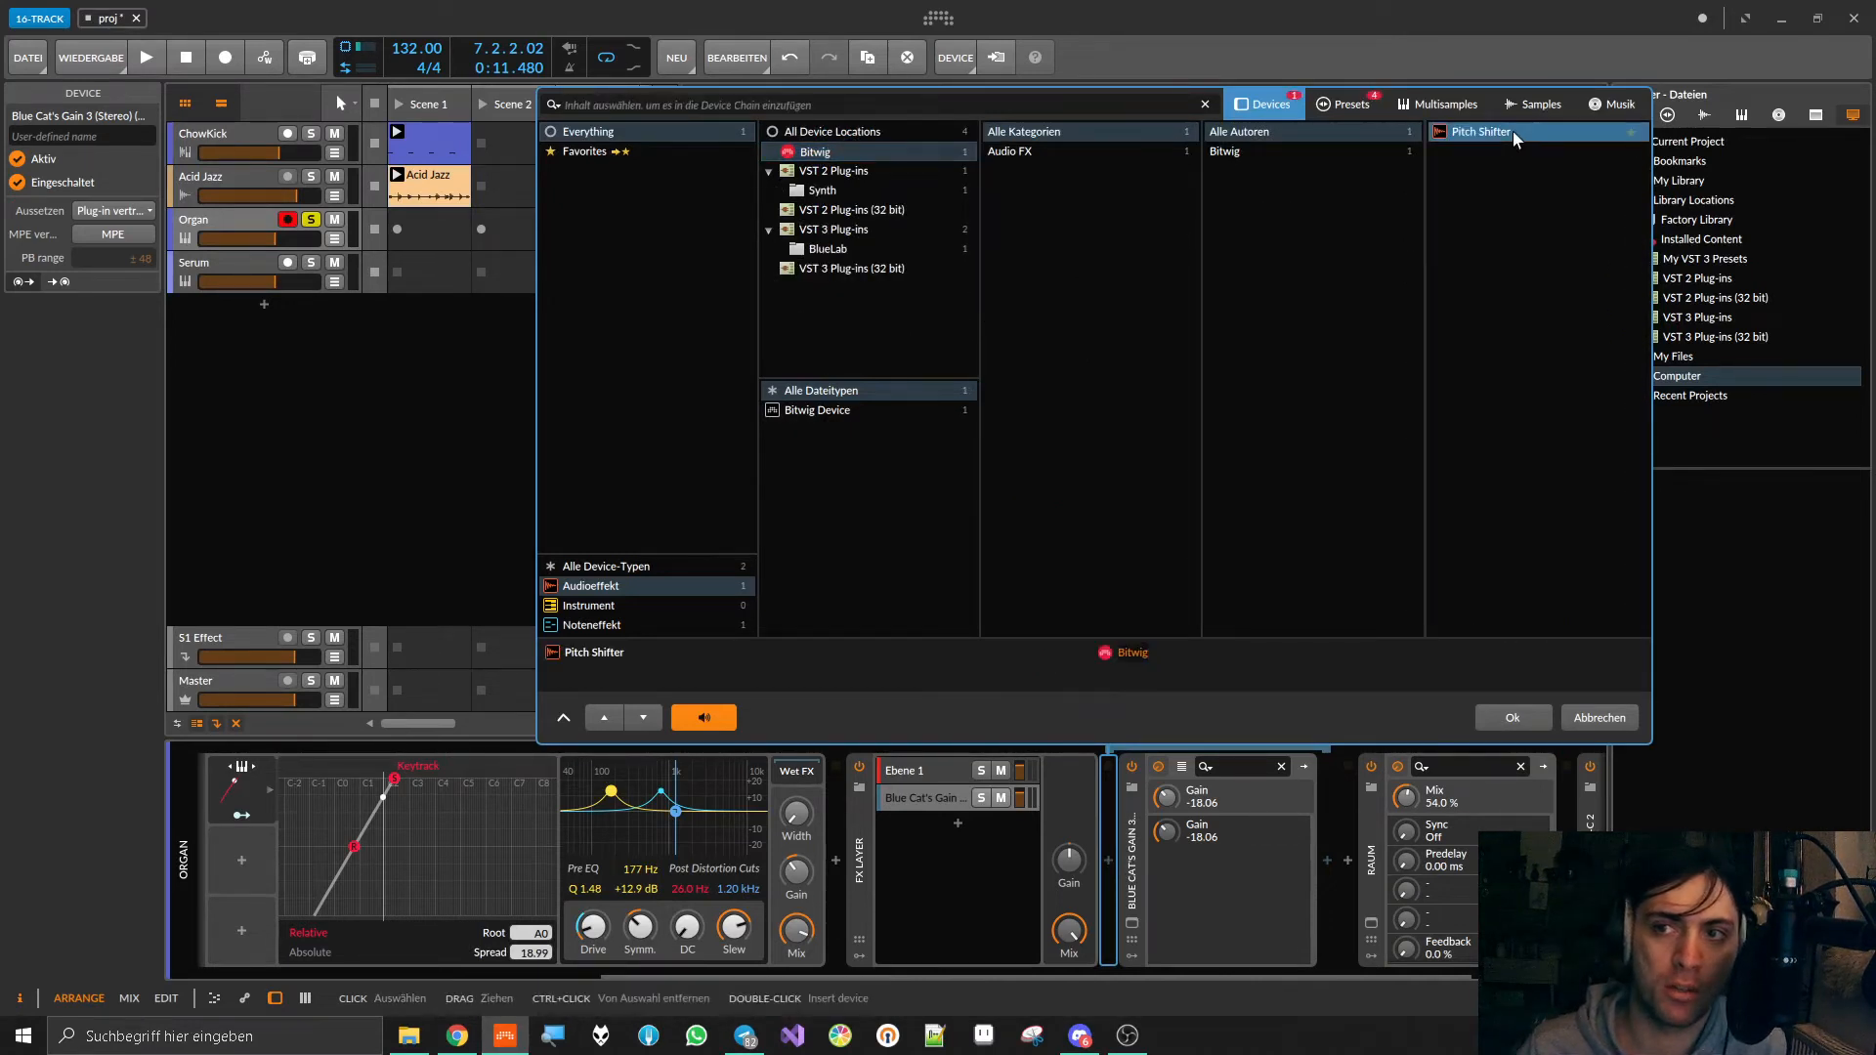
pyautogui.doubleClick(1512, 131)
# Step: During playback, set the Pitch Shifter to 12.00 st and raise Blue Cat's Gain to -11.46 dB
pyautogui.press('space')
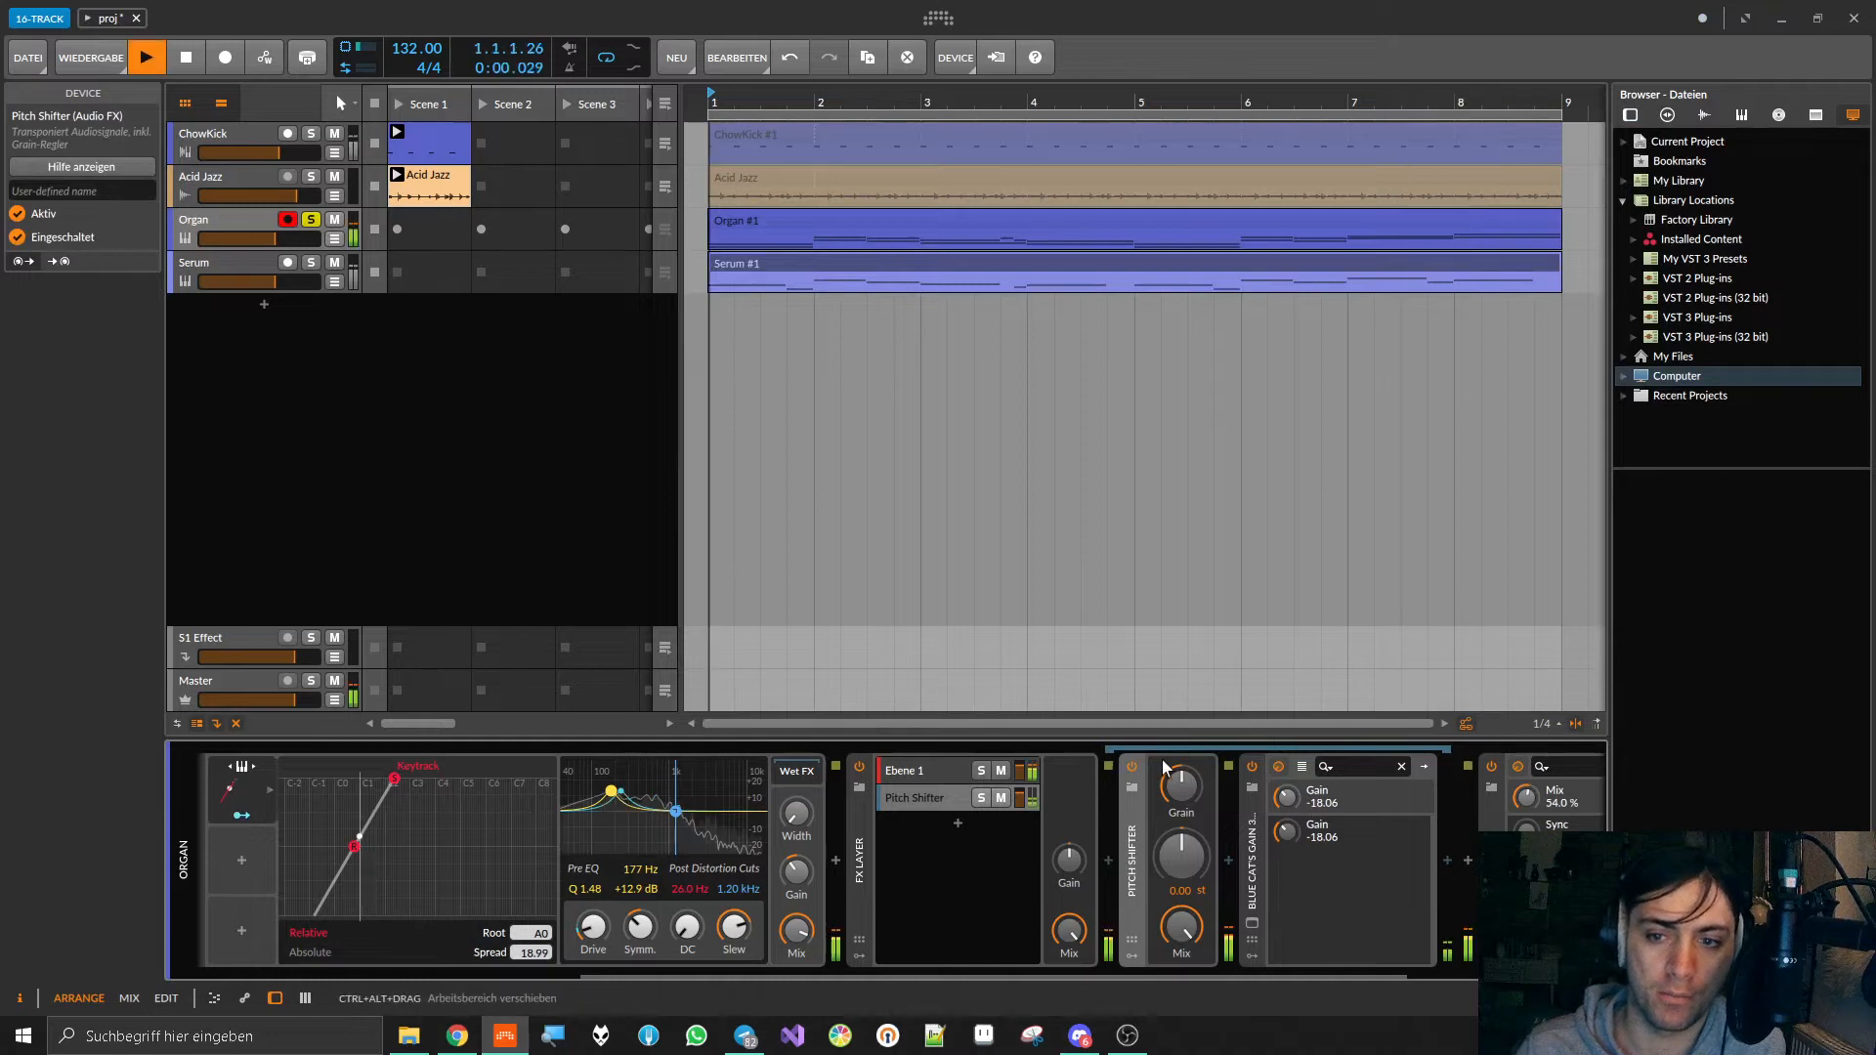
pyautogui.moveTo(1184, 860); pyautogui.dragTo(1184, 693)
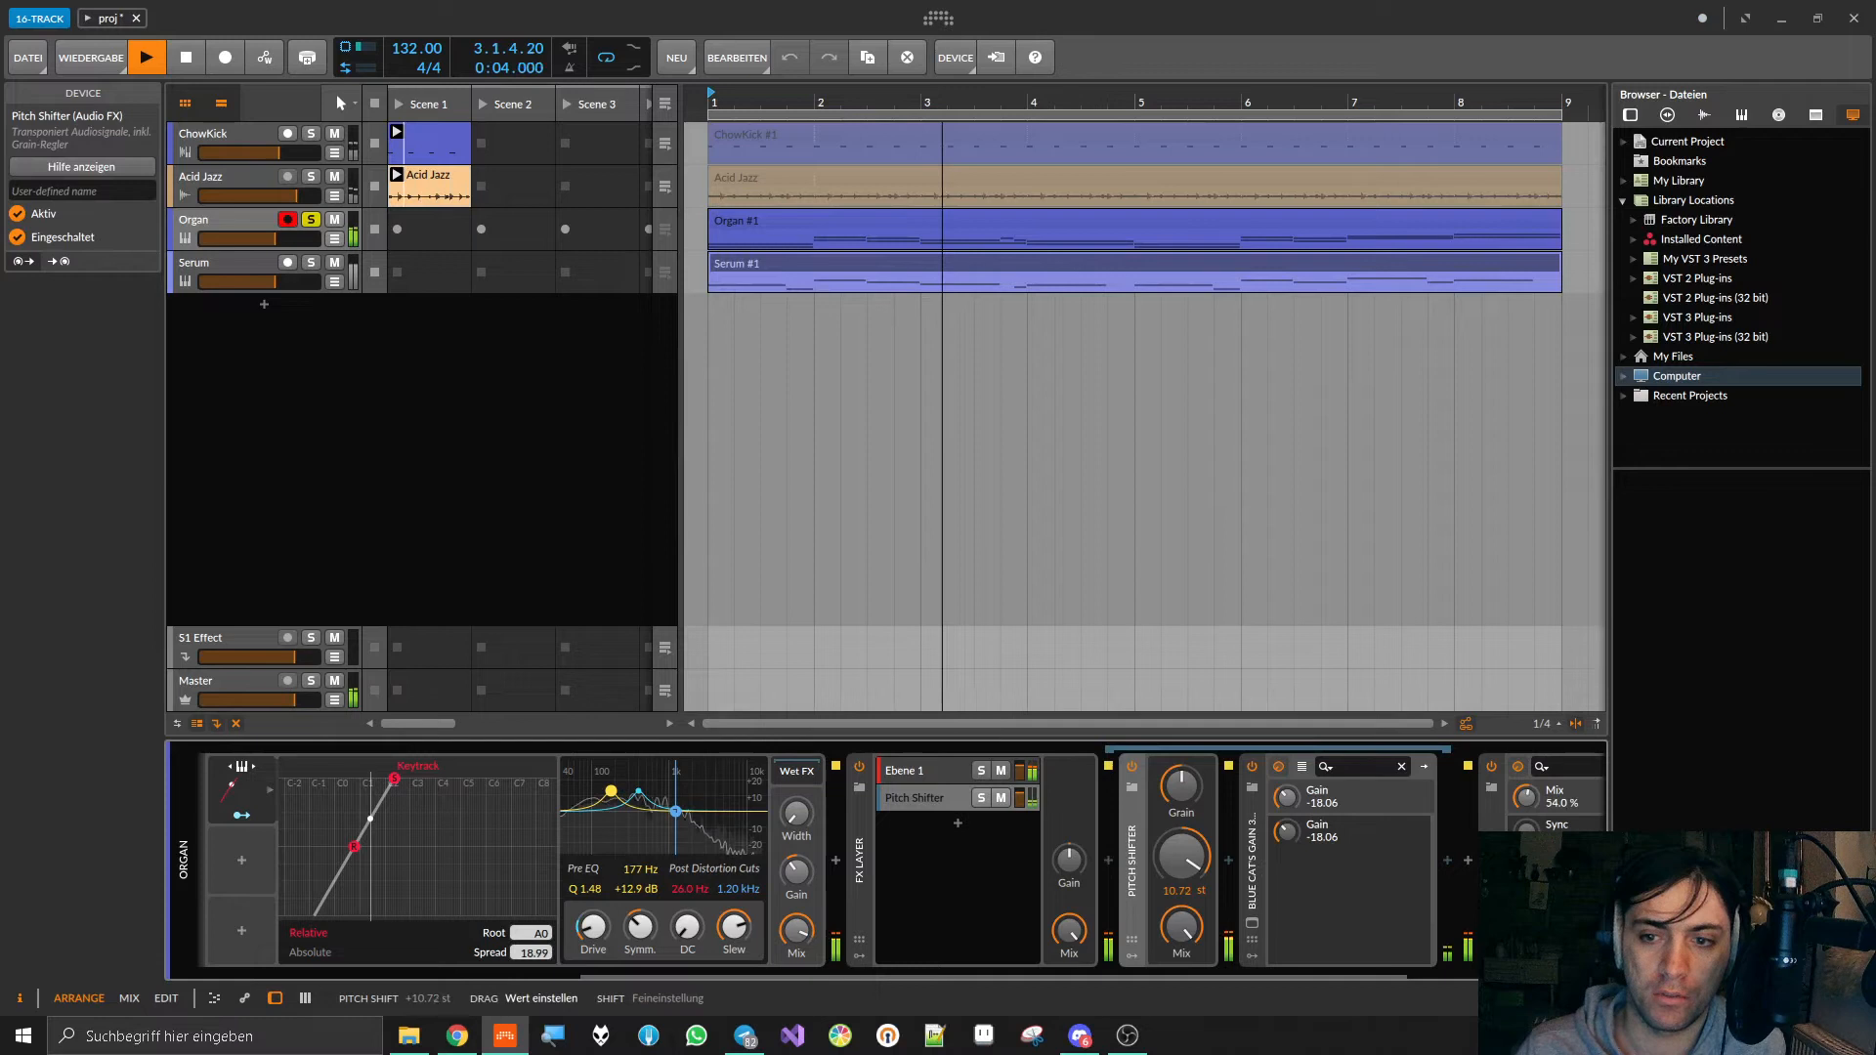
pyautogui.moveTo(1286, 797); pyautogui.dragTo(1286, 781)
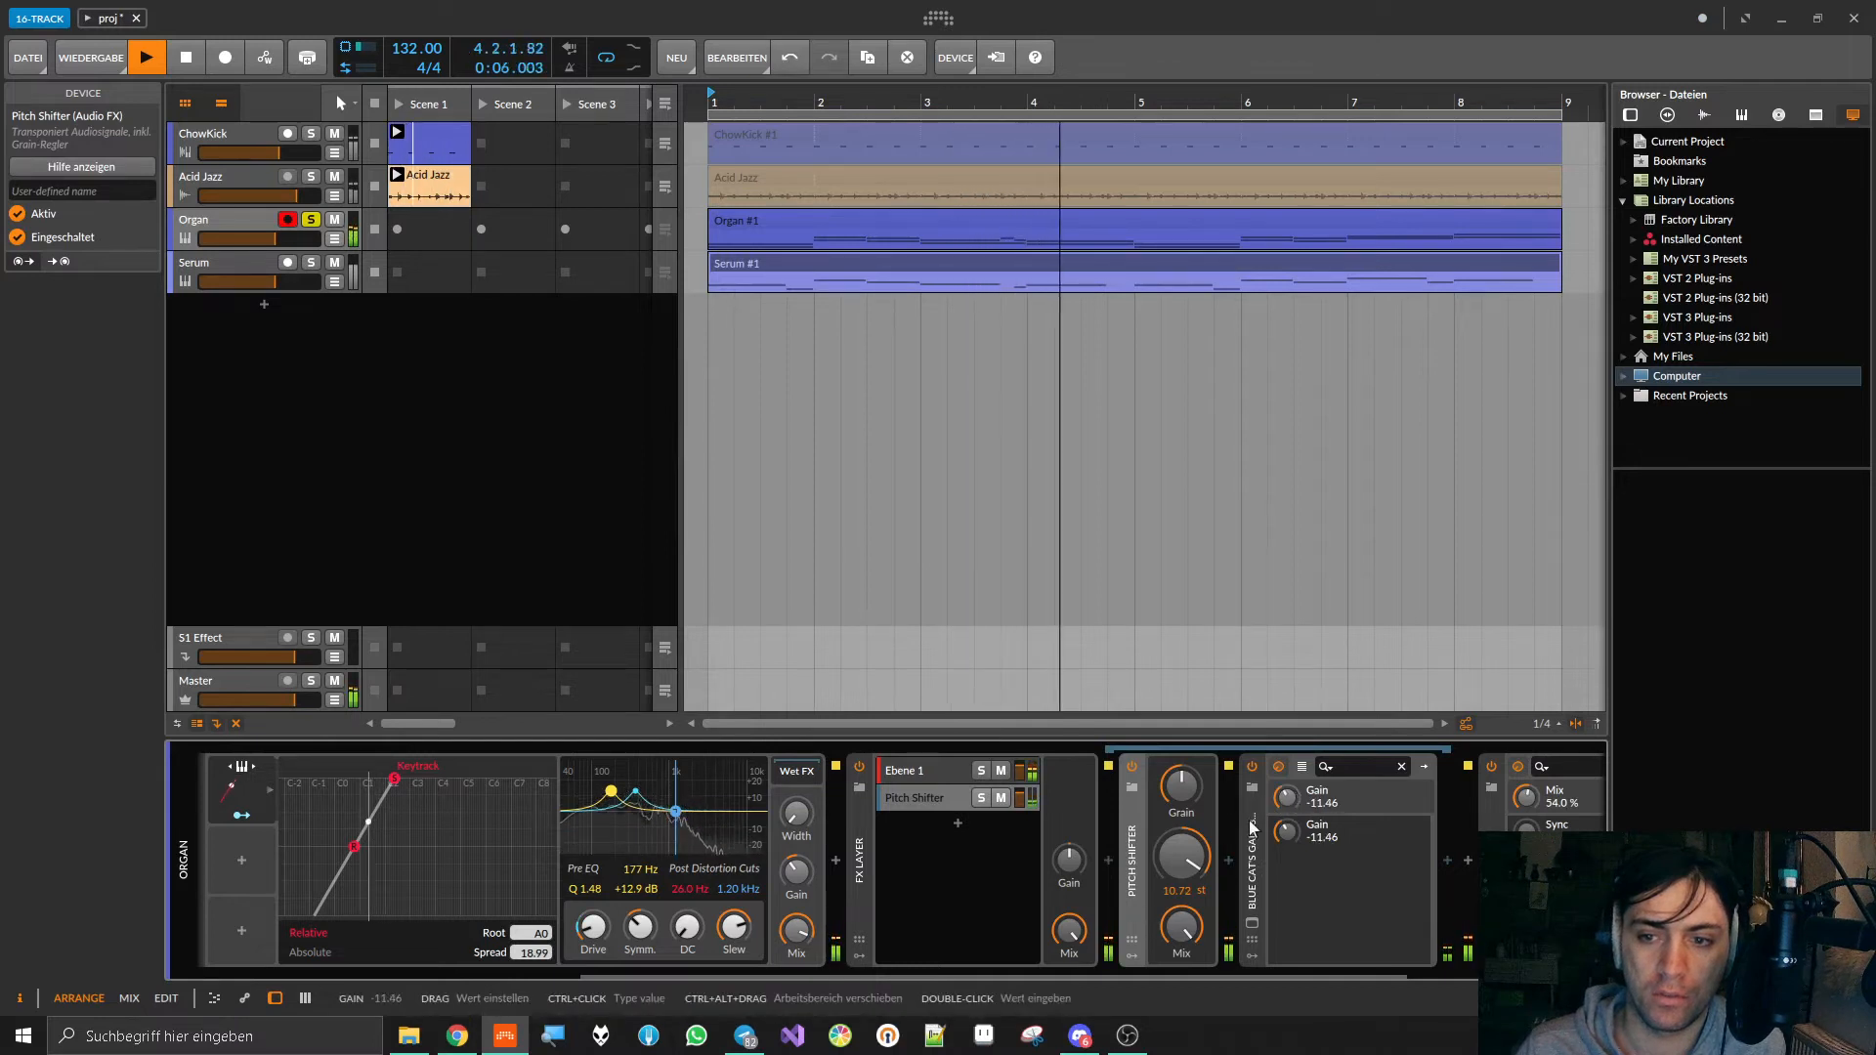
pyautogui.moveTo(1192, 856); pyautogui.dragTo(1192, 836)
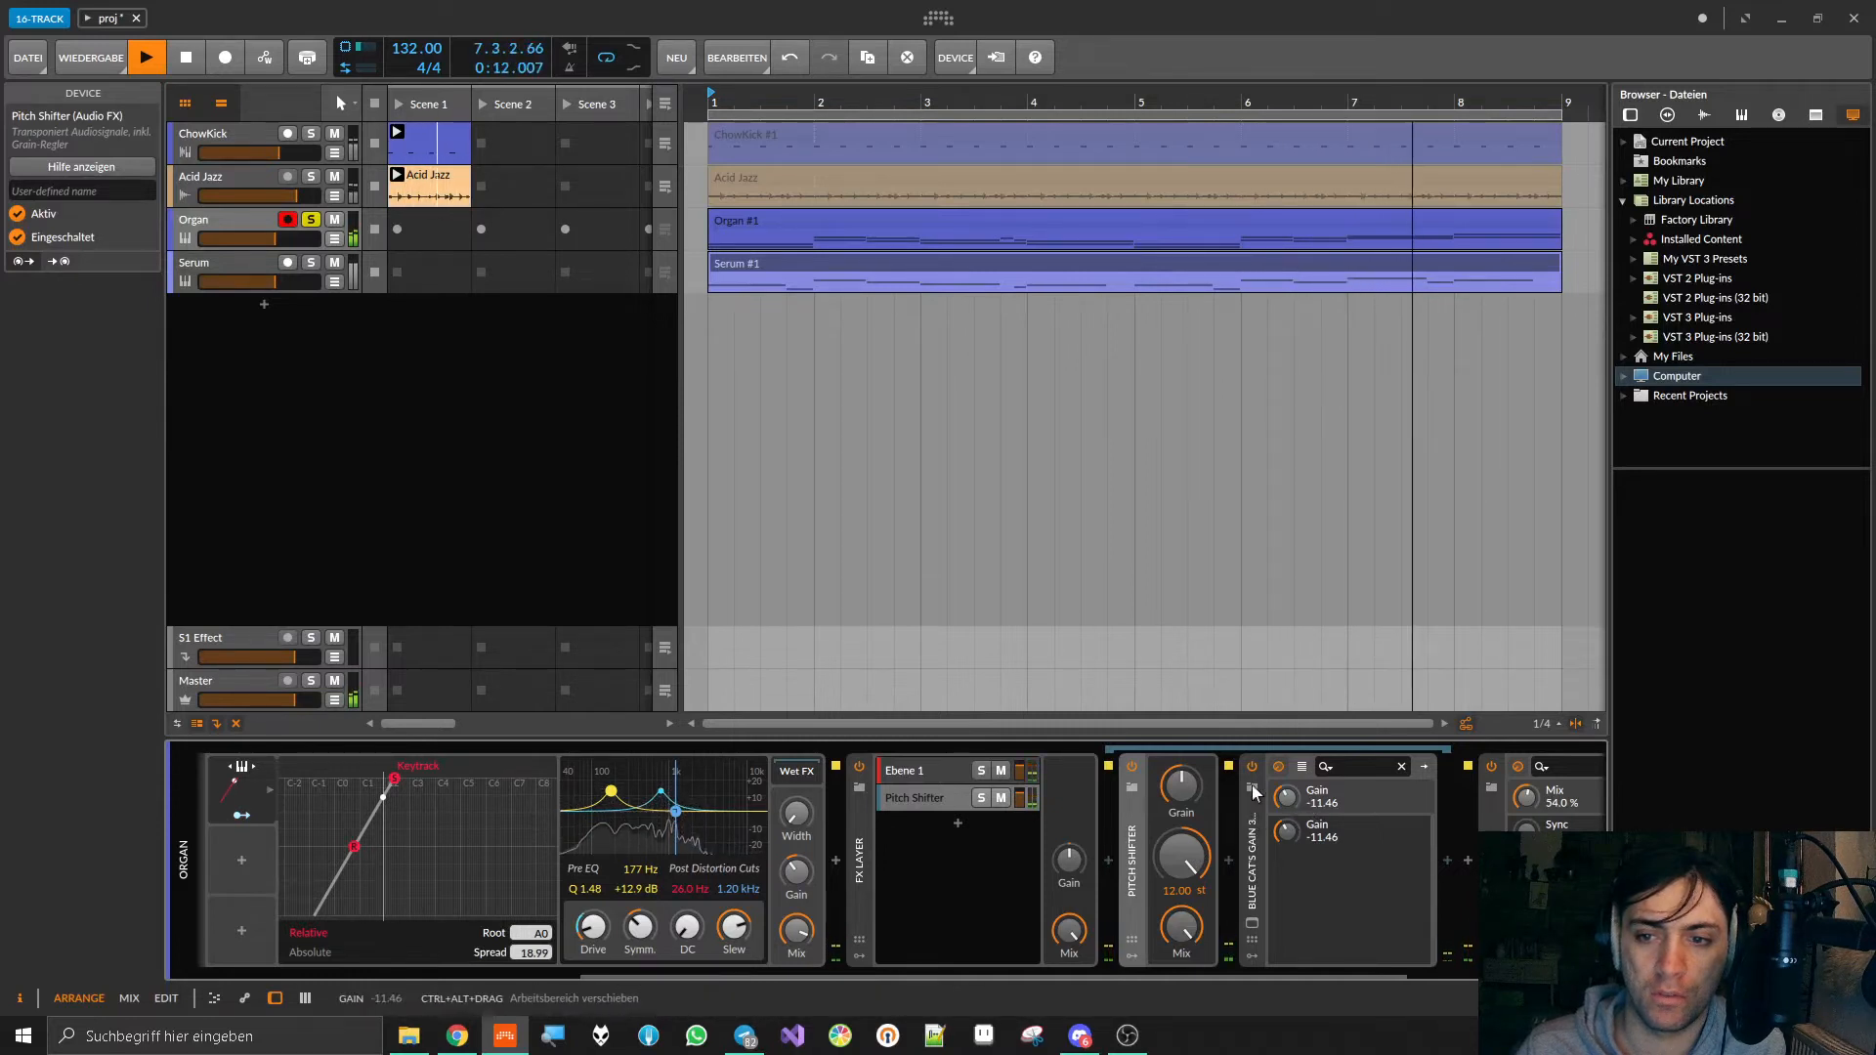
# Step: Try the Pitch Shifter's Grain rate at 1.00 Hz, raise it again, and stop playback
pyautogui.moveTo(1182, 785)
pyautogui.mouseDown()
pyautogui.moveTo(1182, 910)
pyautogui.moveTo(1199, 795)
pyautogui.mouseUp()
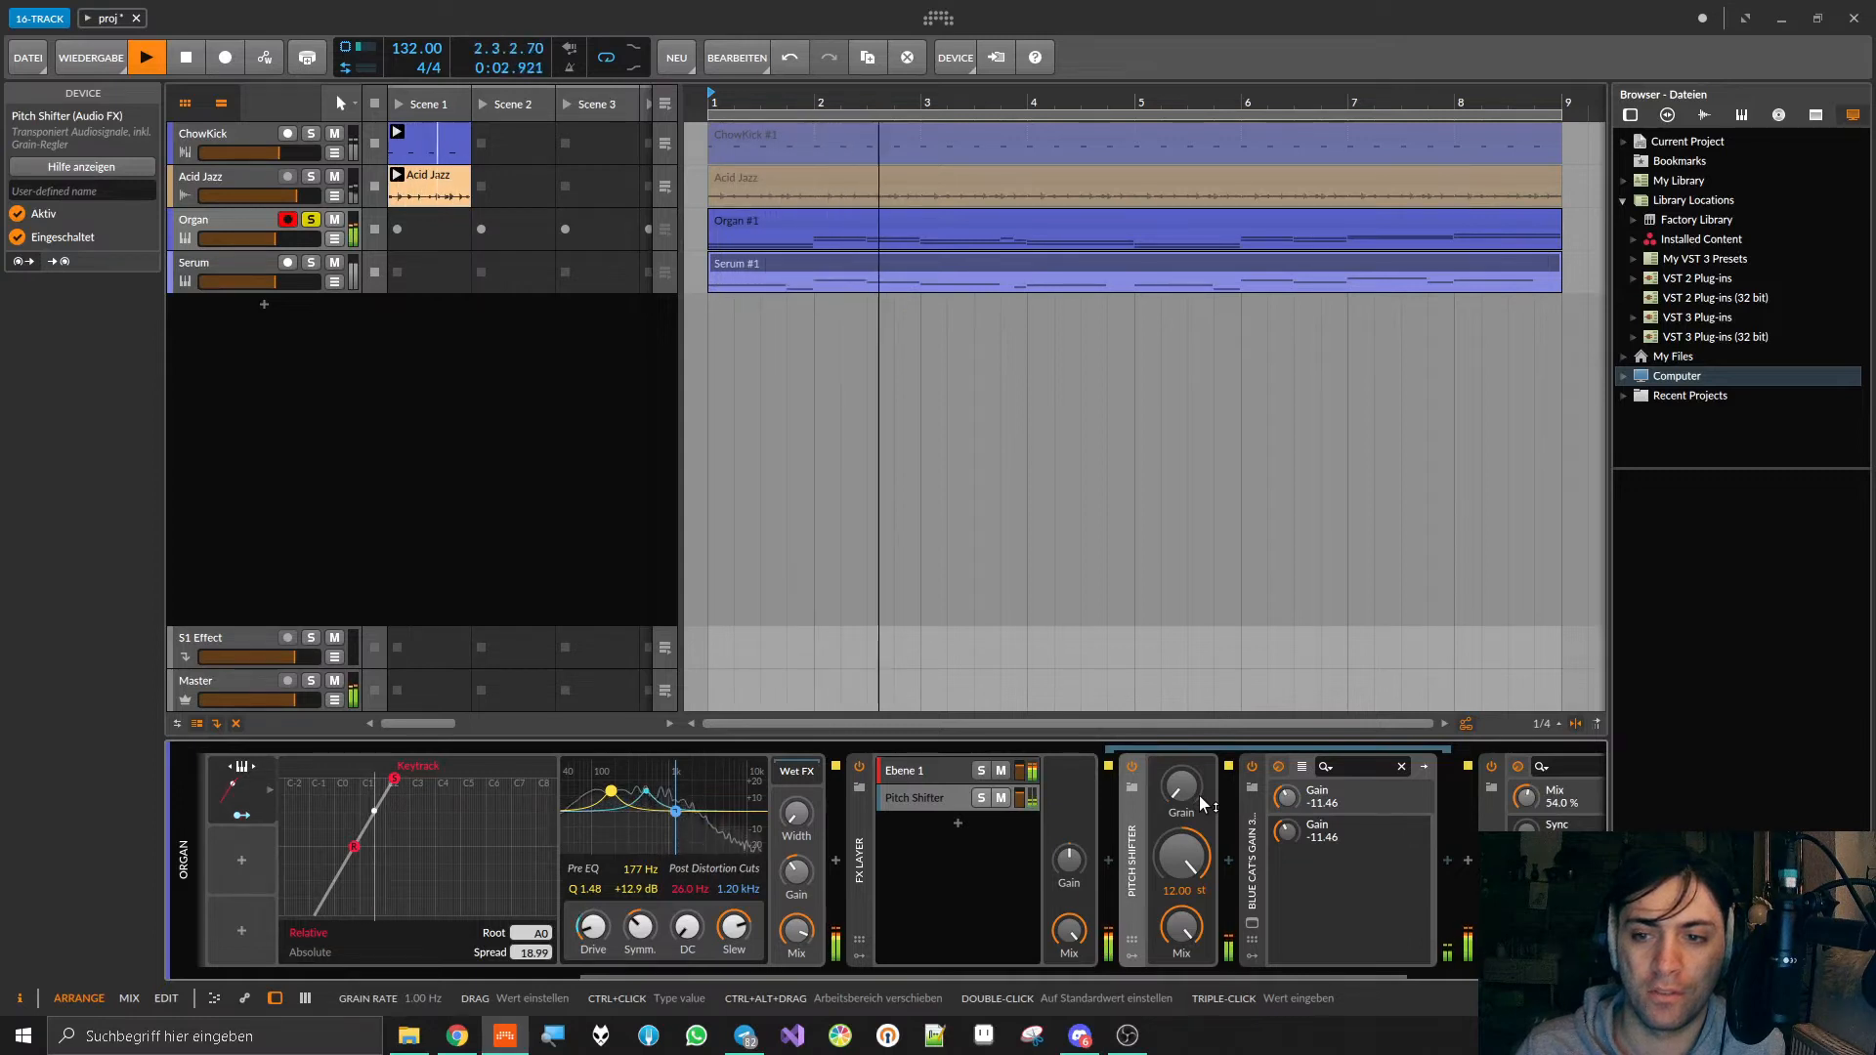
pyautogui.moveTo(1198, 789); pyautogui.dragTo(1197, 760)
pyautogui.press('space')
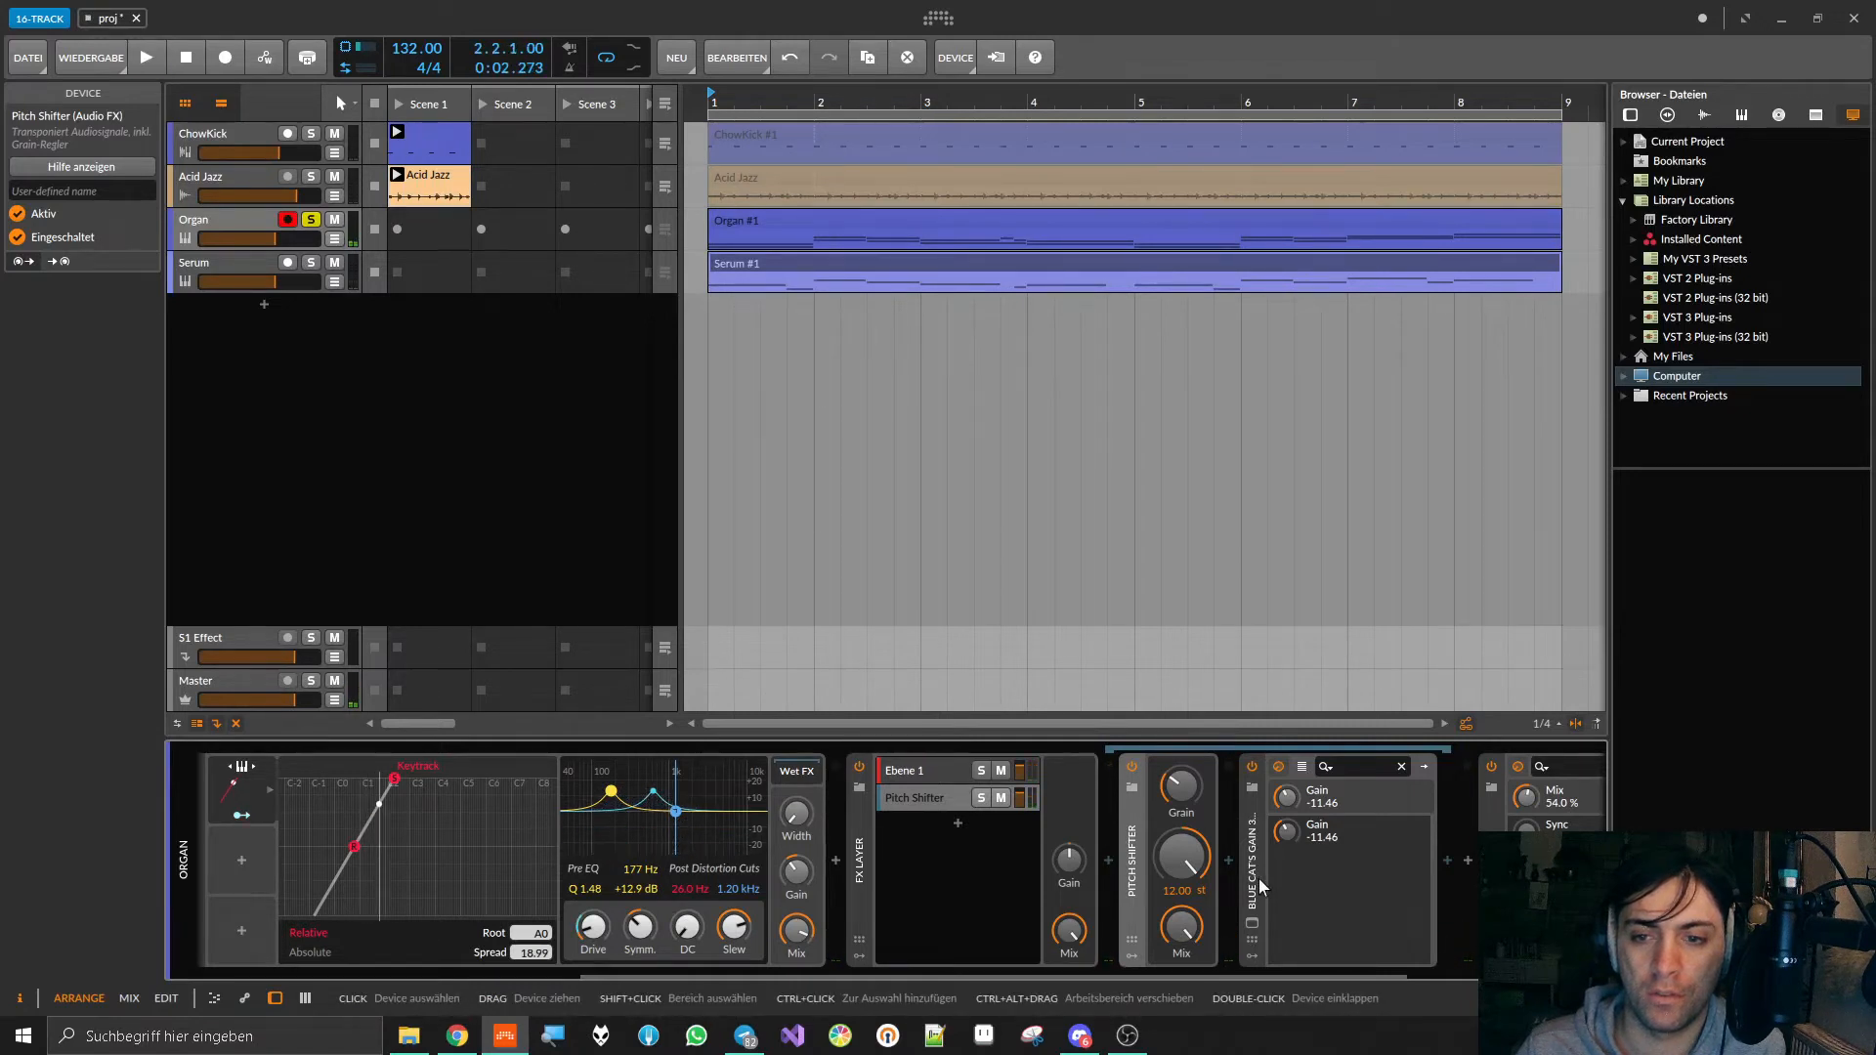
# Step: Reveal the modulator slots of the Pitch Shifter in the FX Layer's second layer
pyautogui.click(1110, 860)
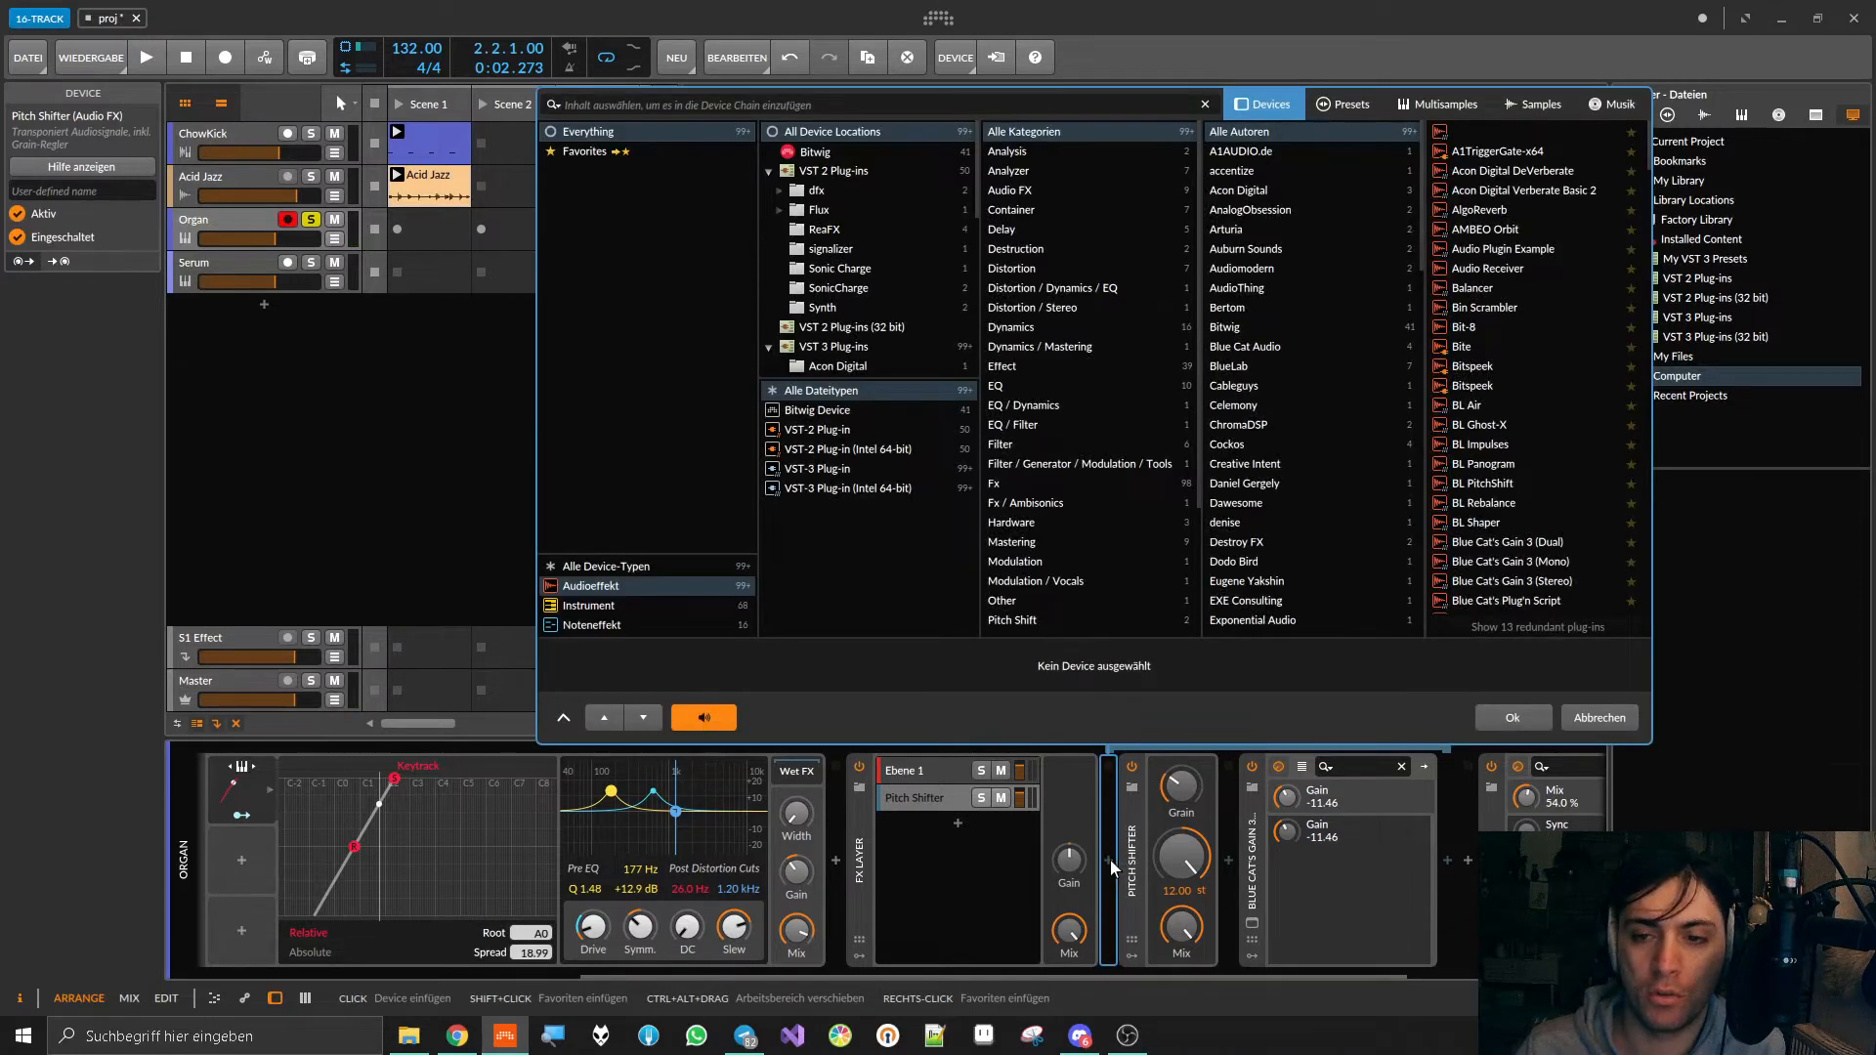
pyautogui.click(1596, 719)
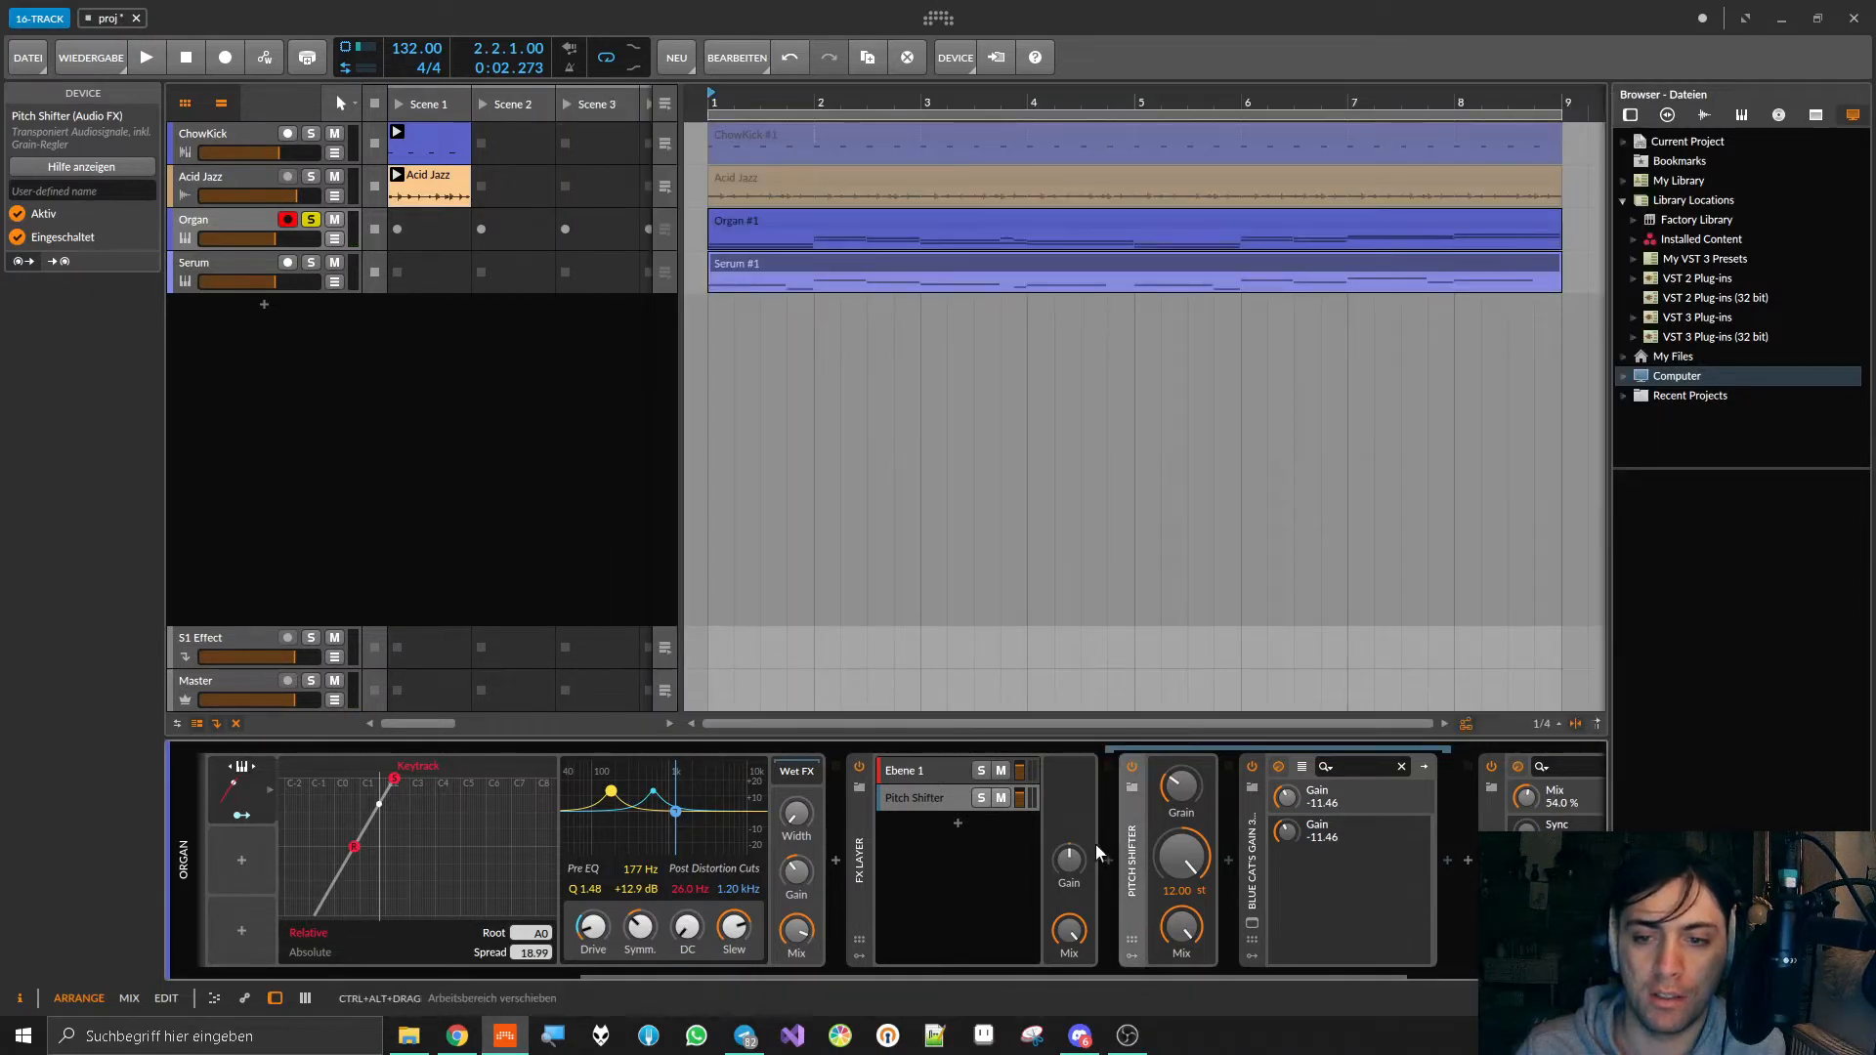
pyautogui.click(1130, 953)
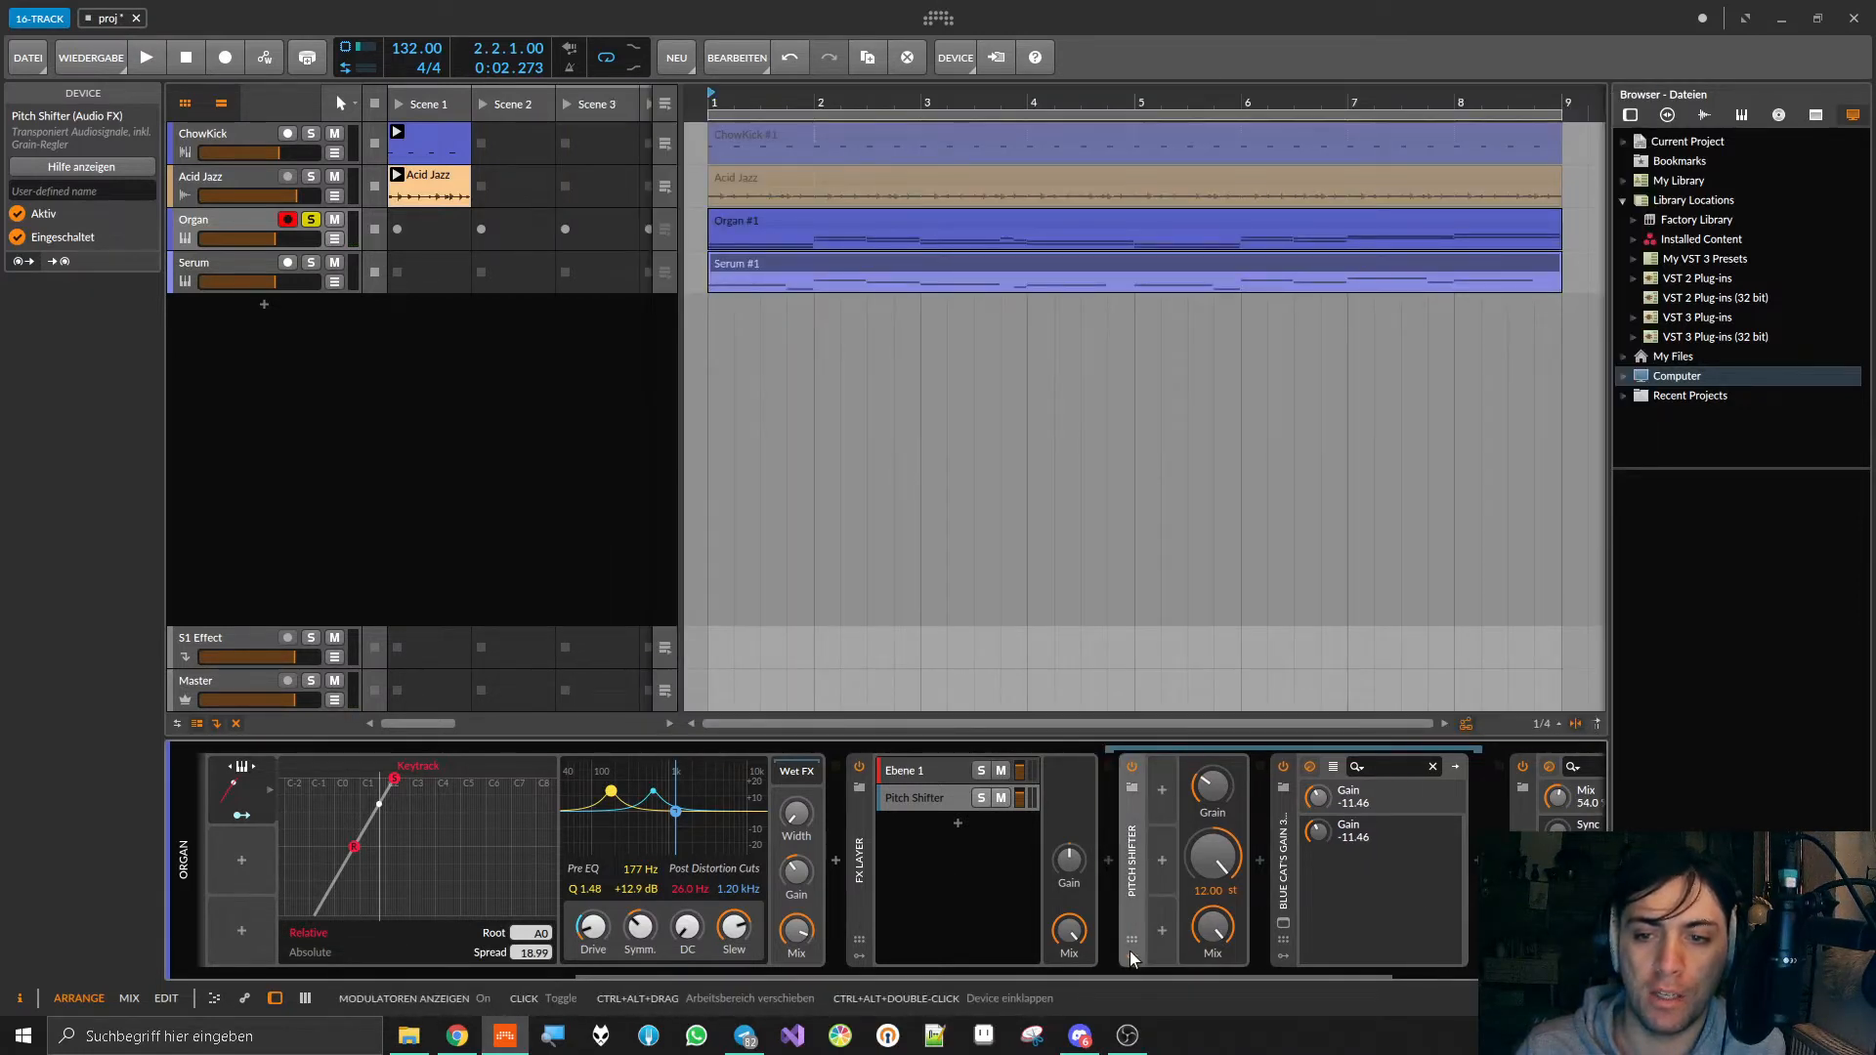
pyautogui.click(1162, 789)
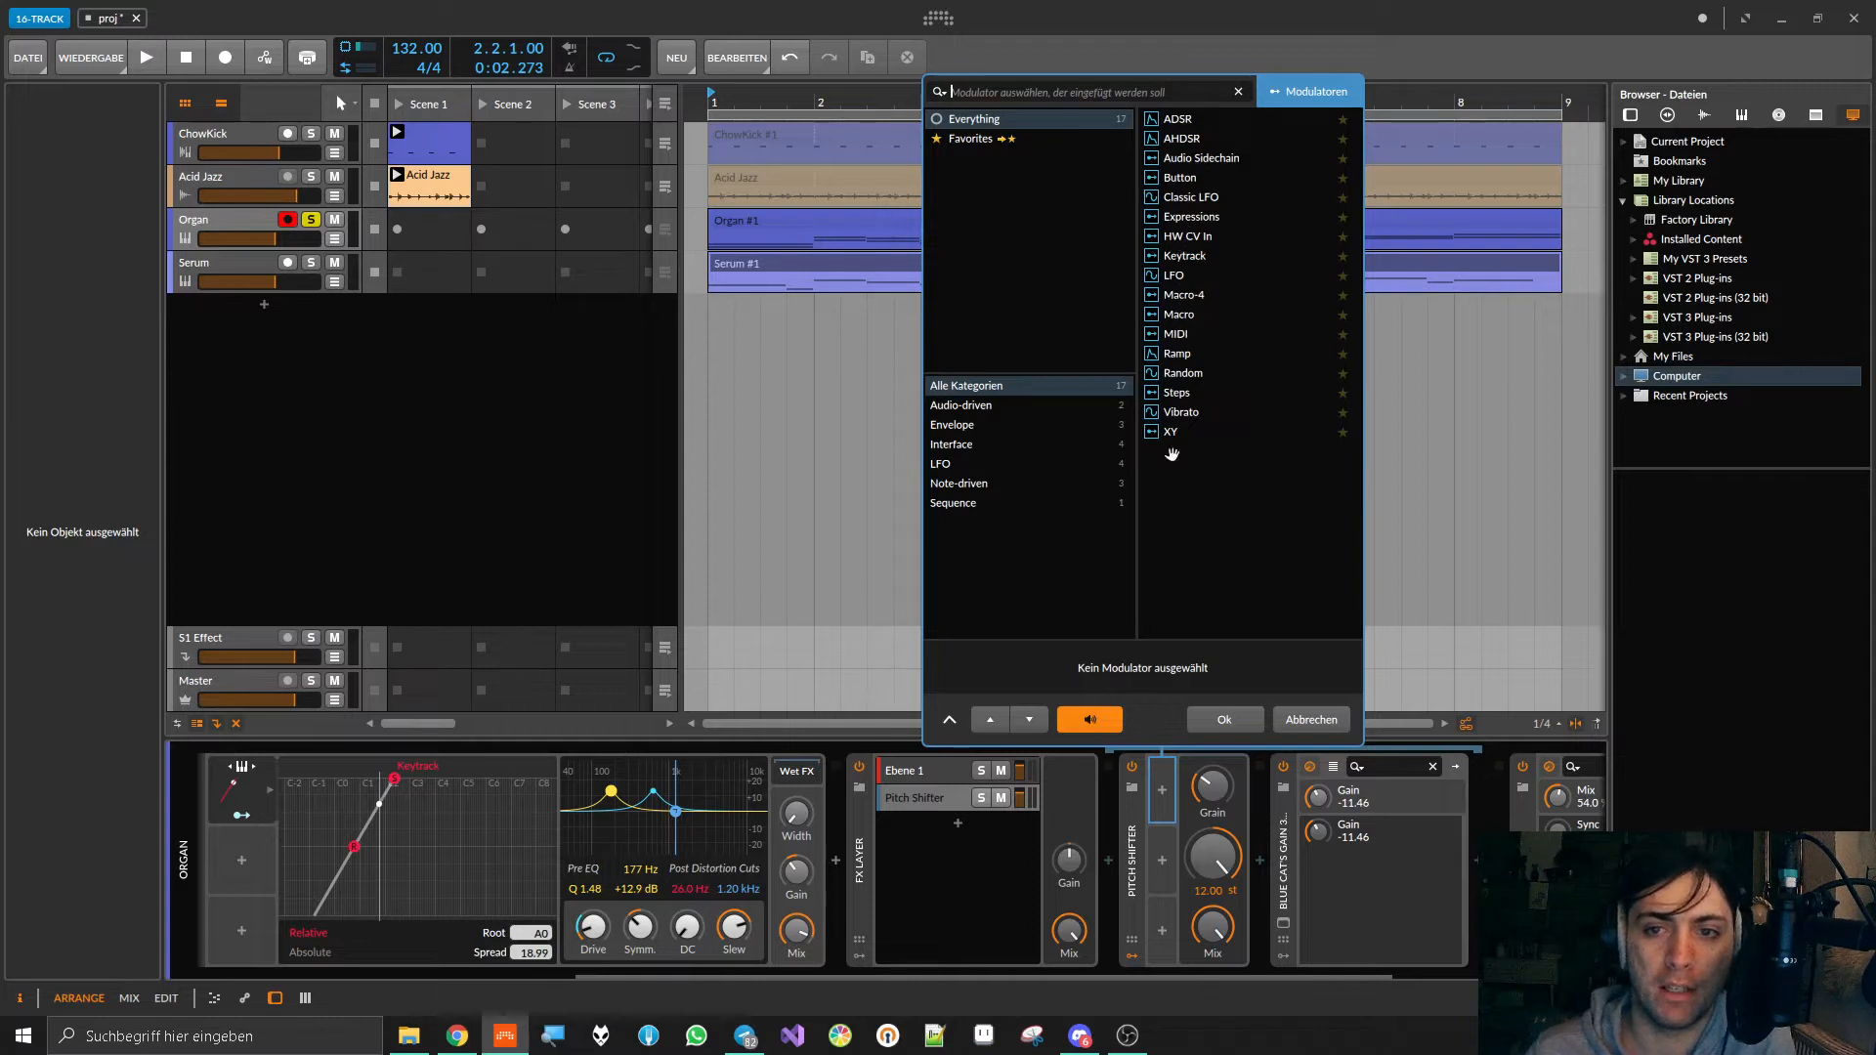
pyautogui.click(931, 426)
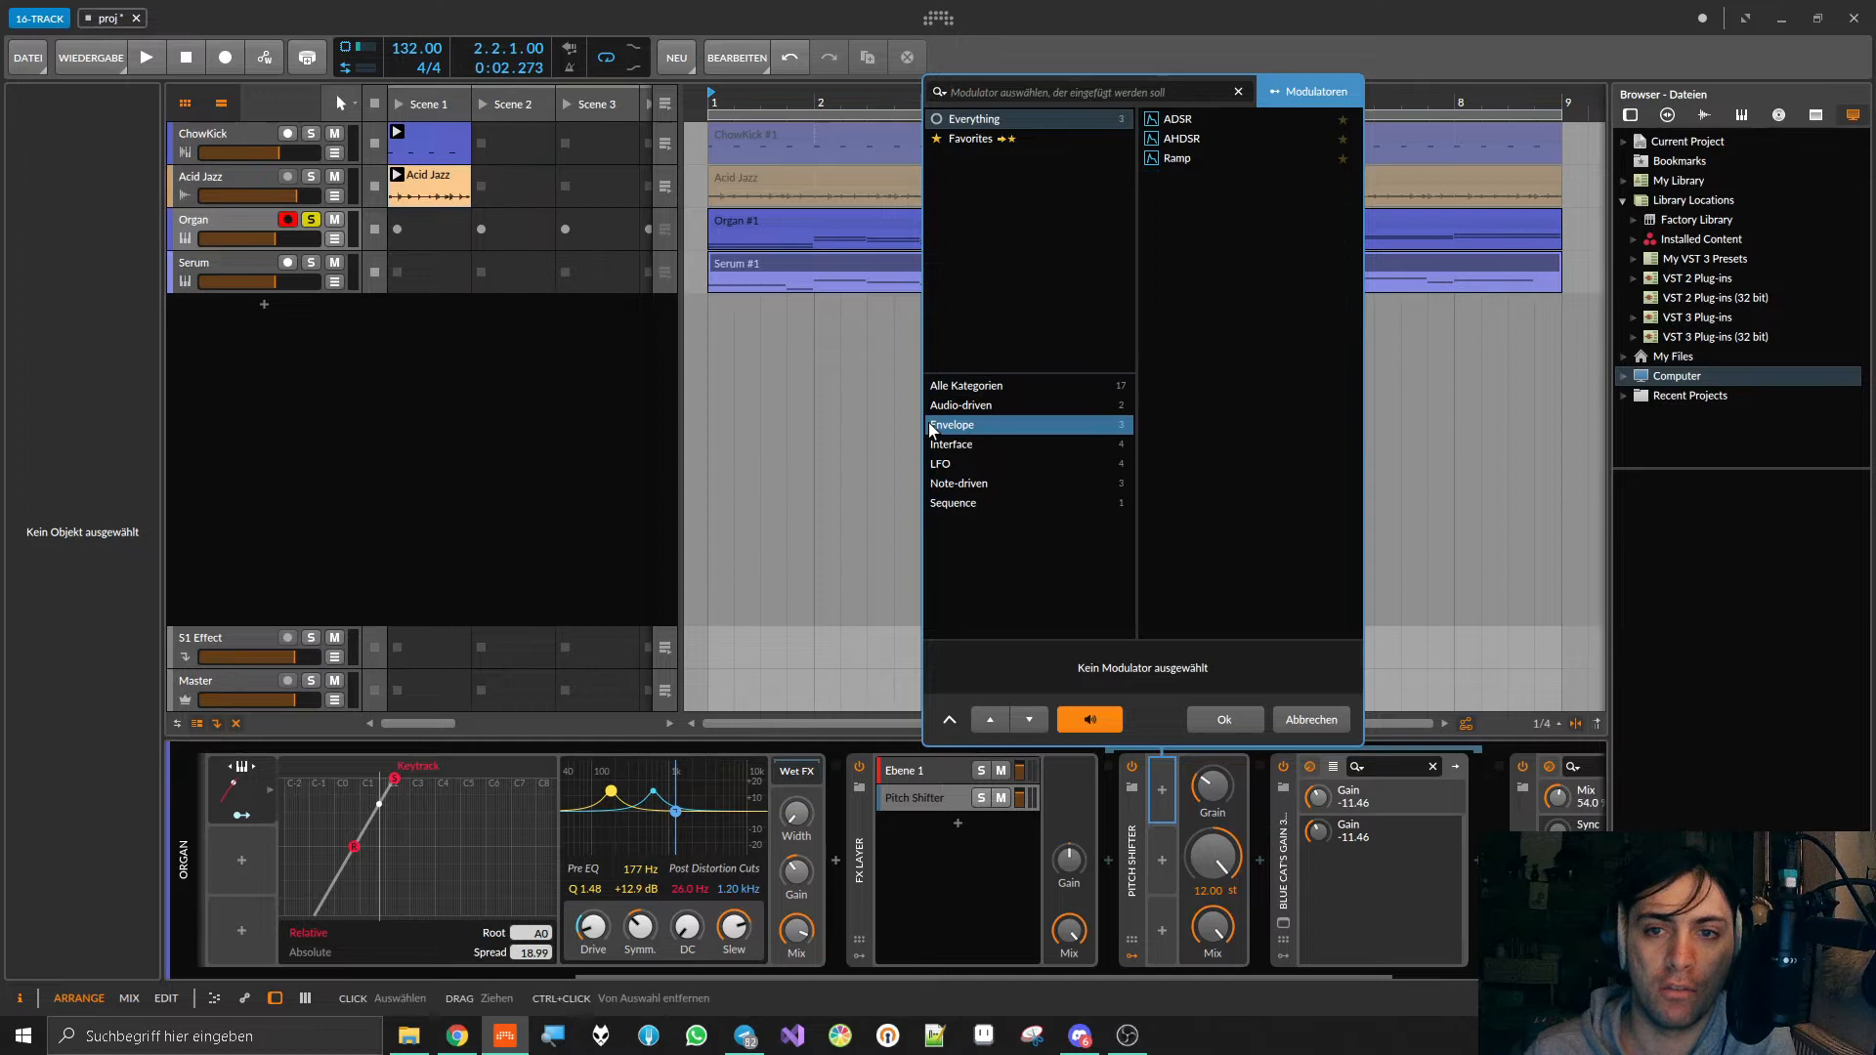
pyautogui.click(1190, 160)
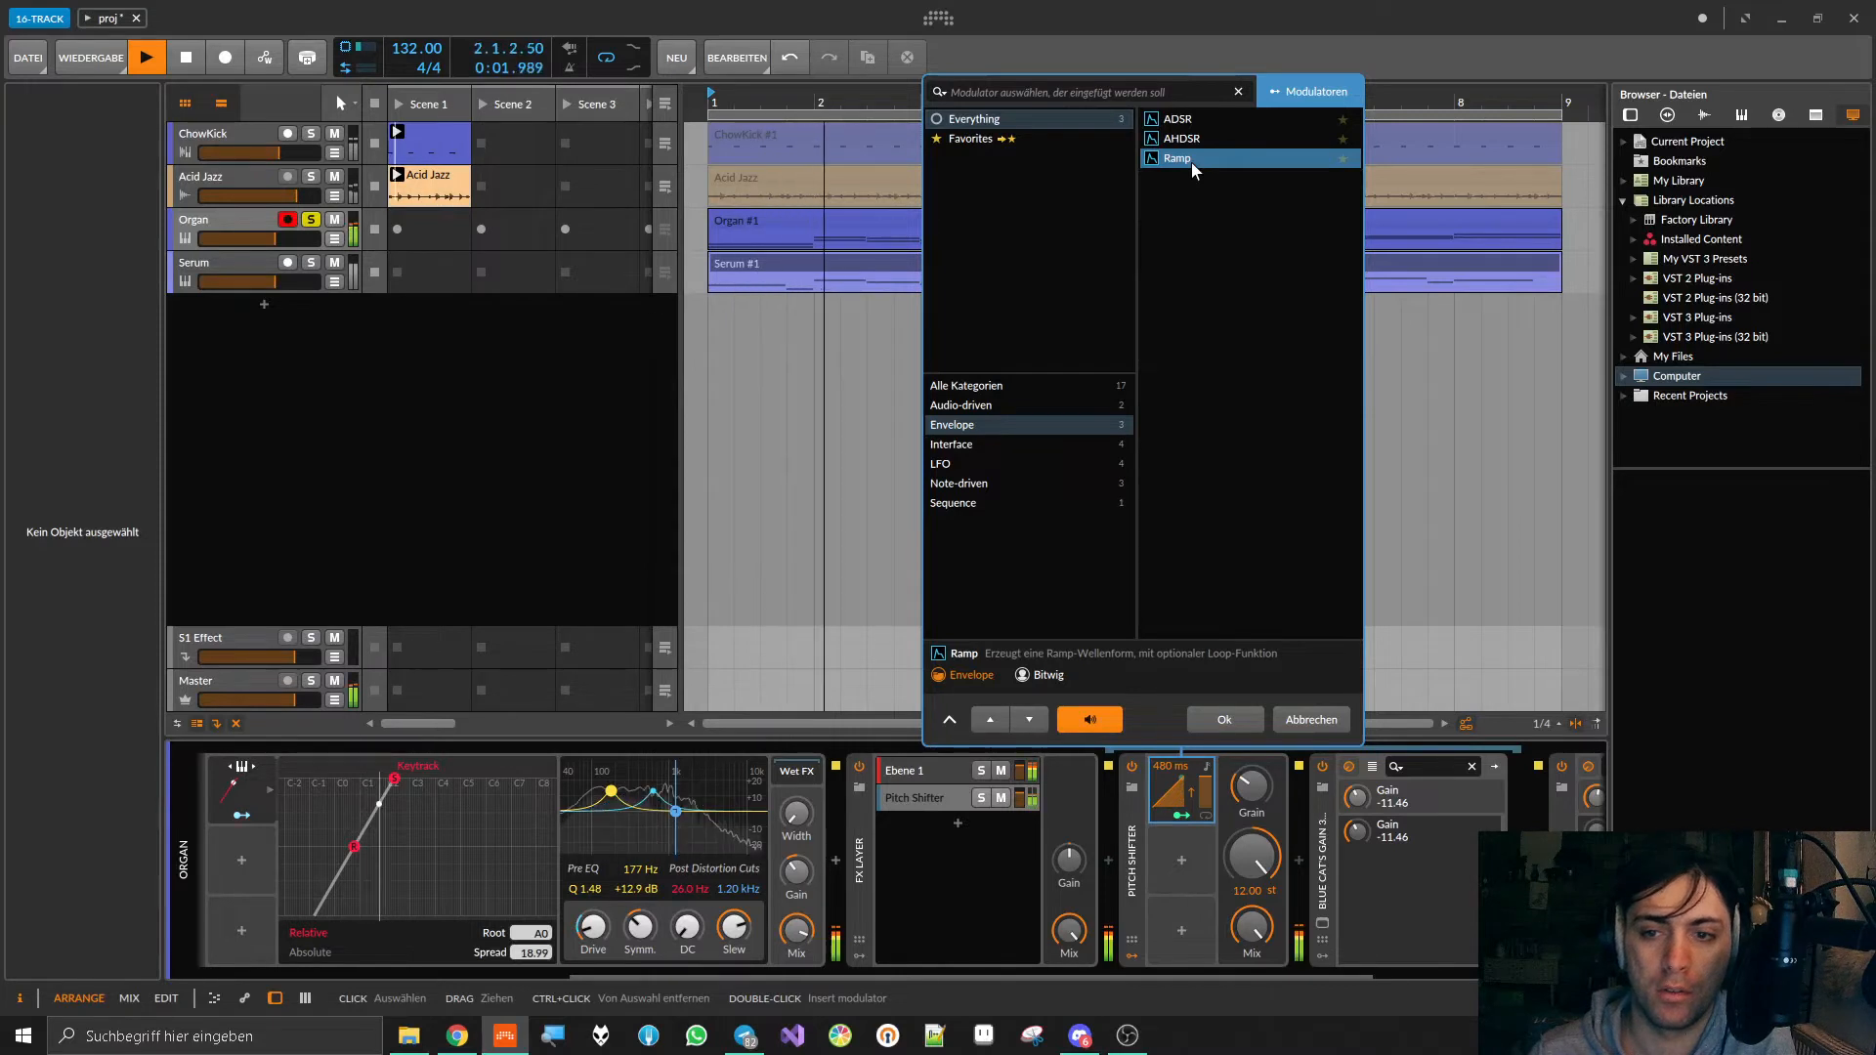
pyautogui.press('space')
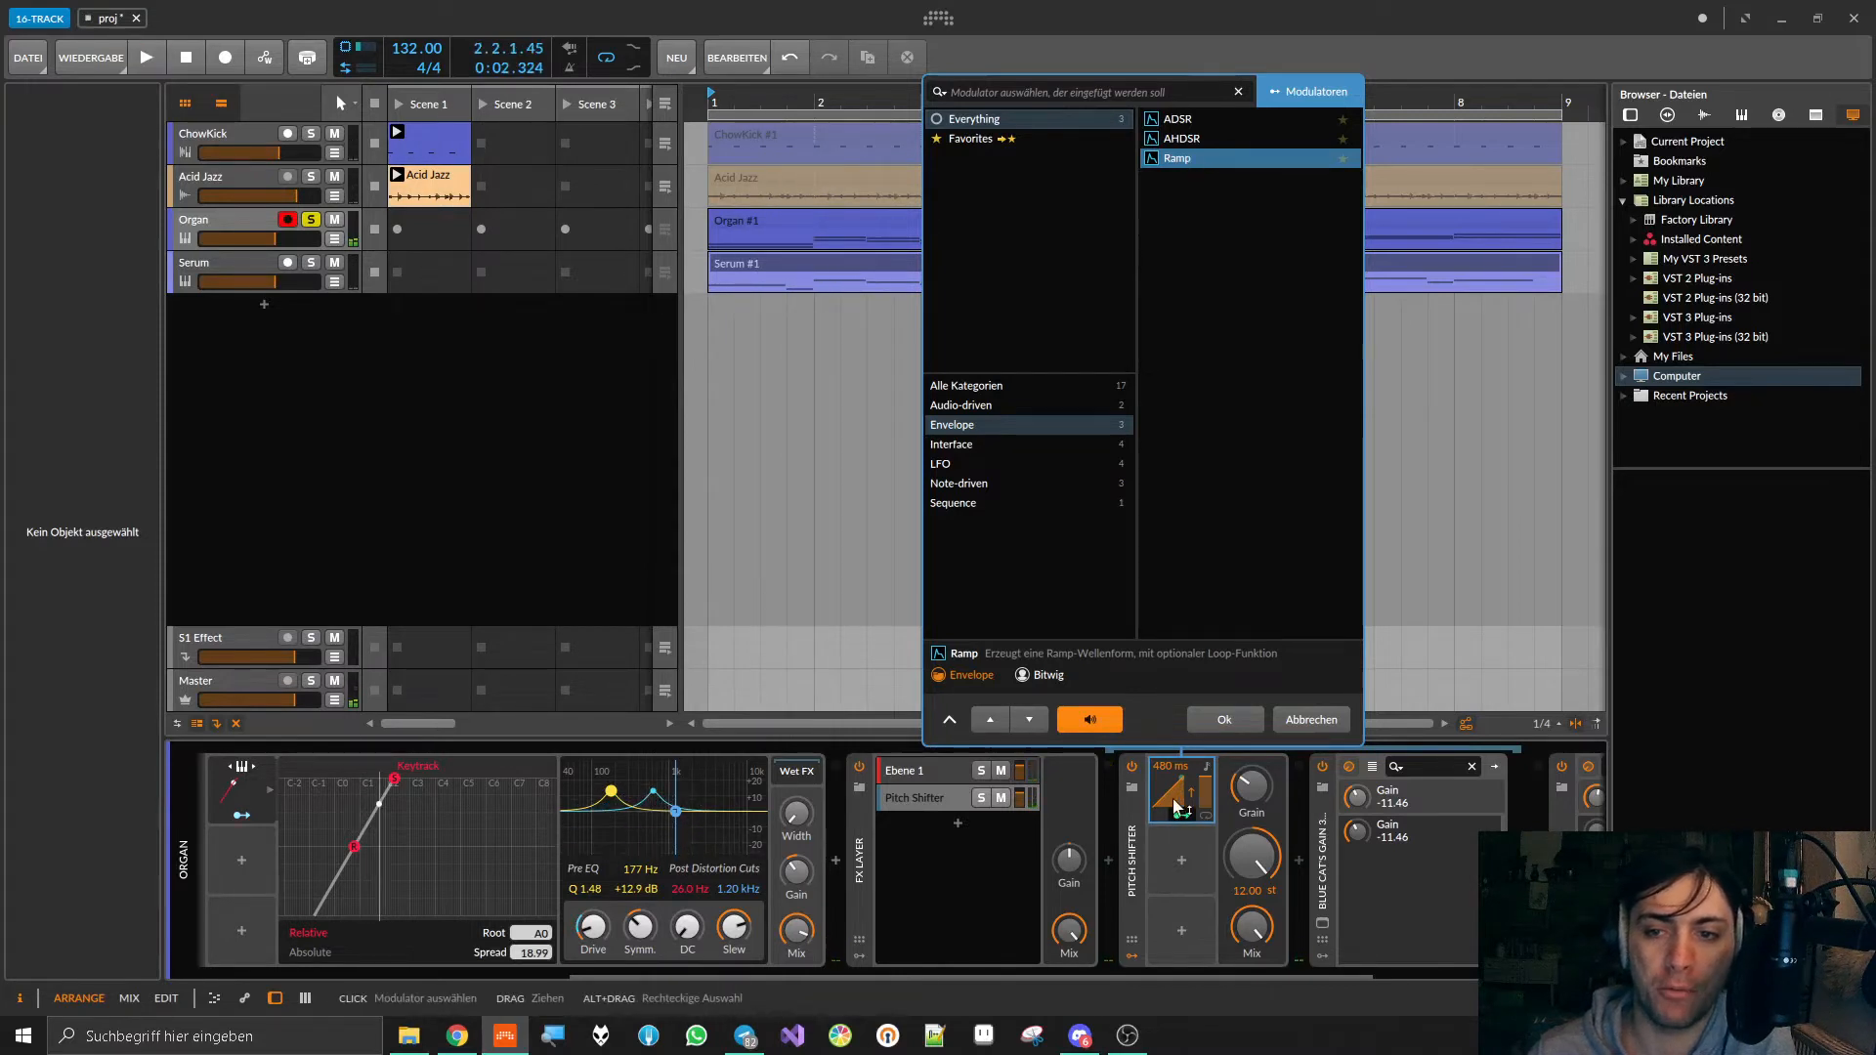
pyautogui.moveTo(1178, 784); pyautogui.dragTo(1179, 776)
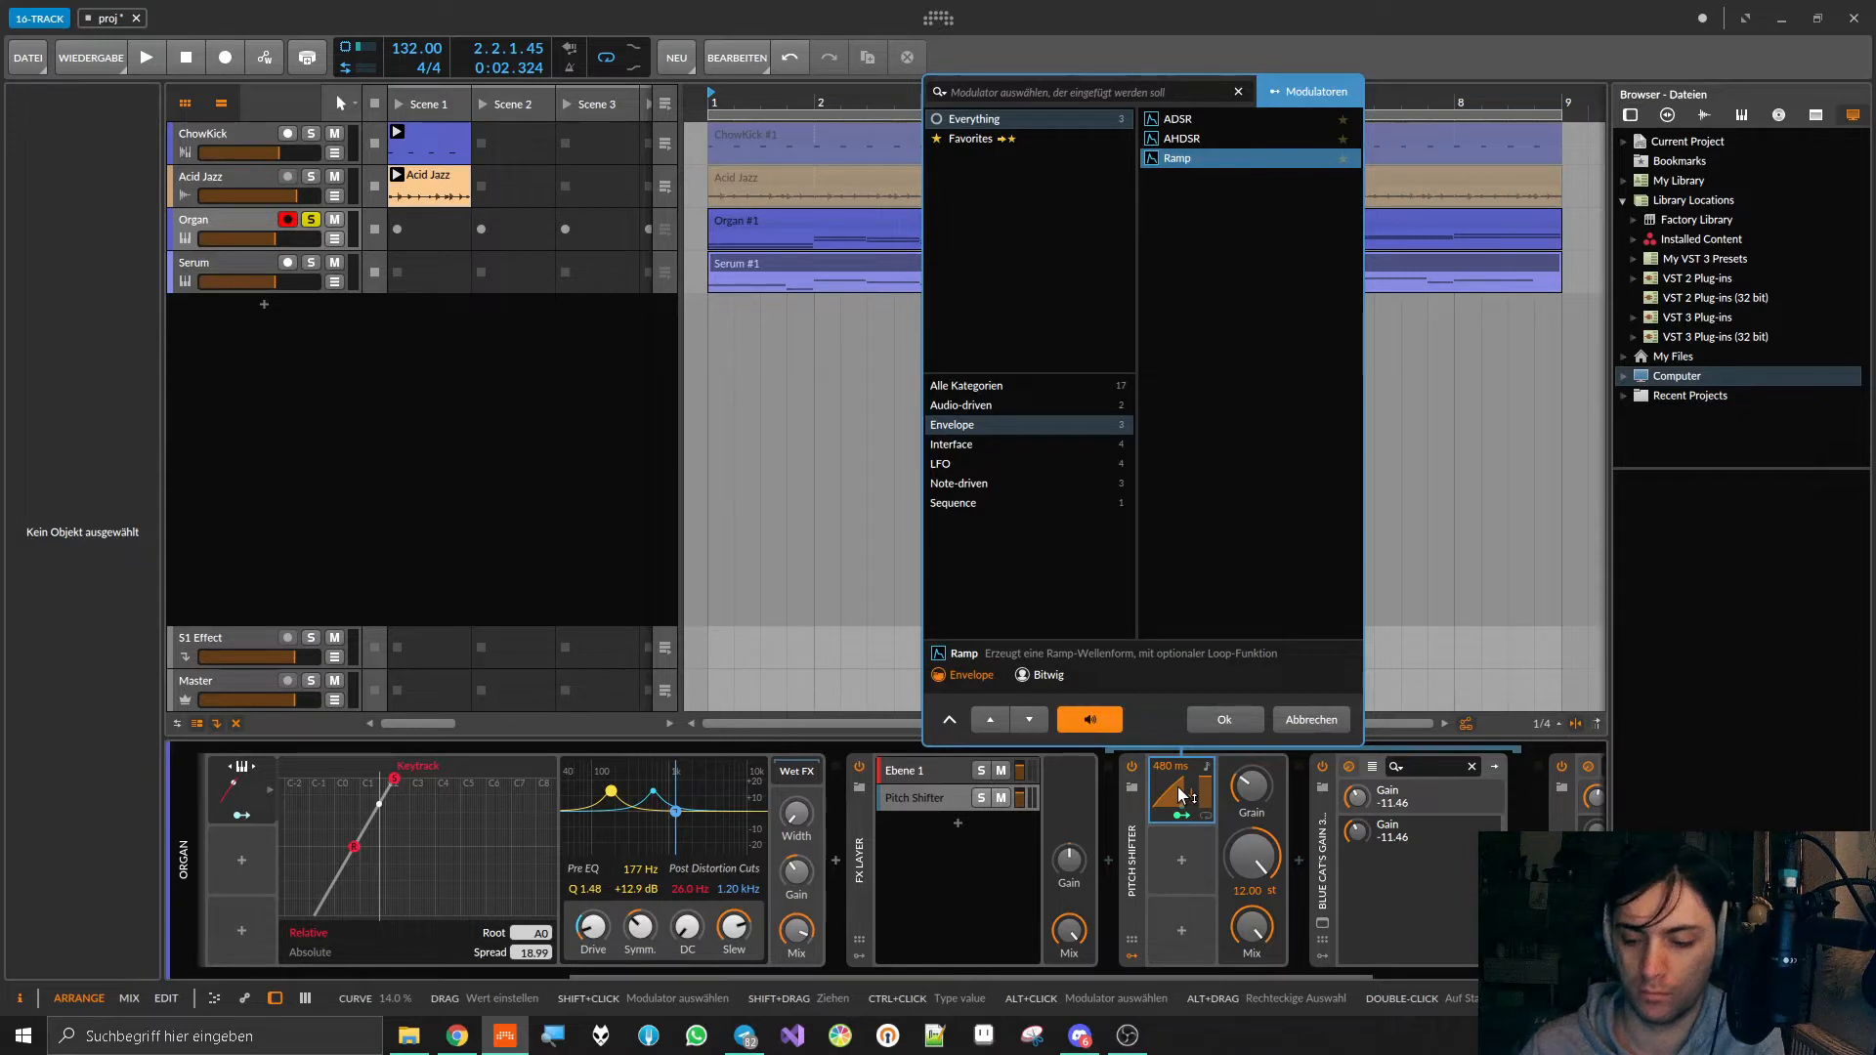
pyautogui.click(1311, 719)
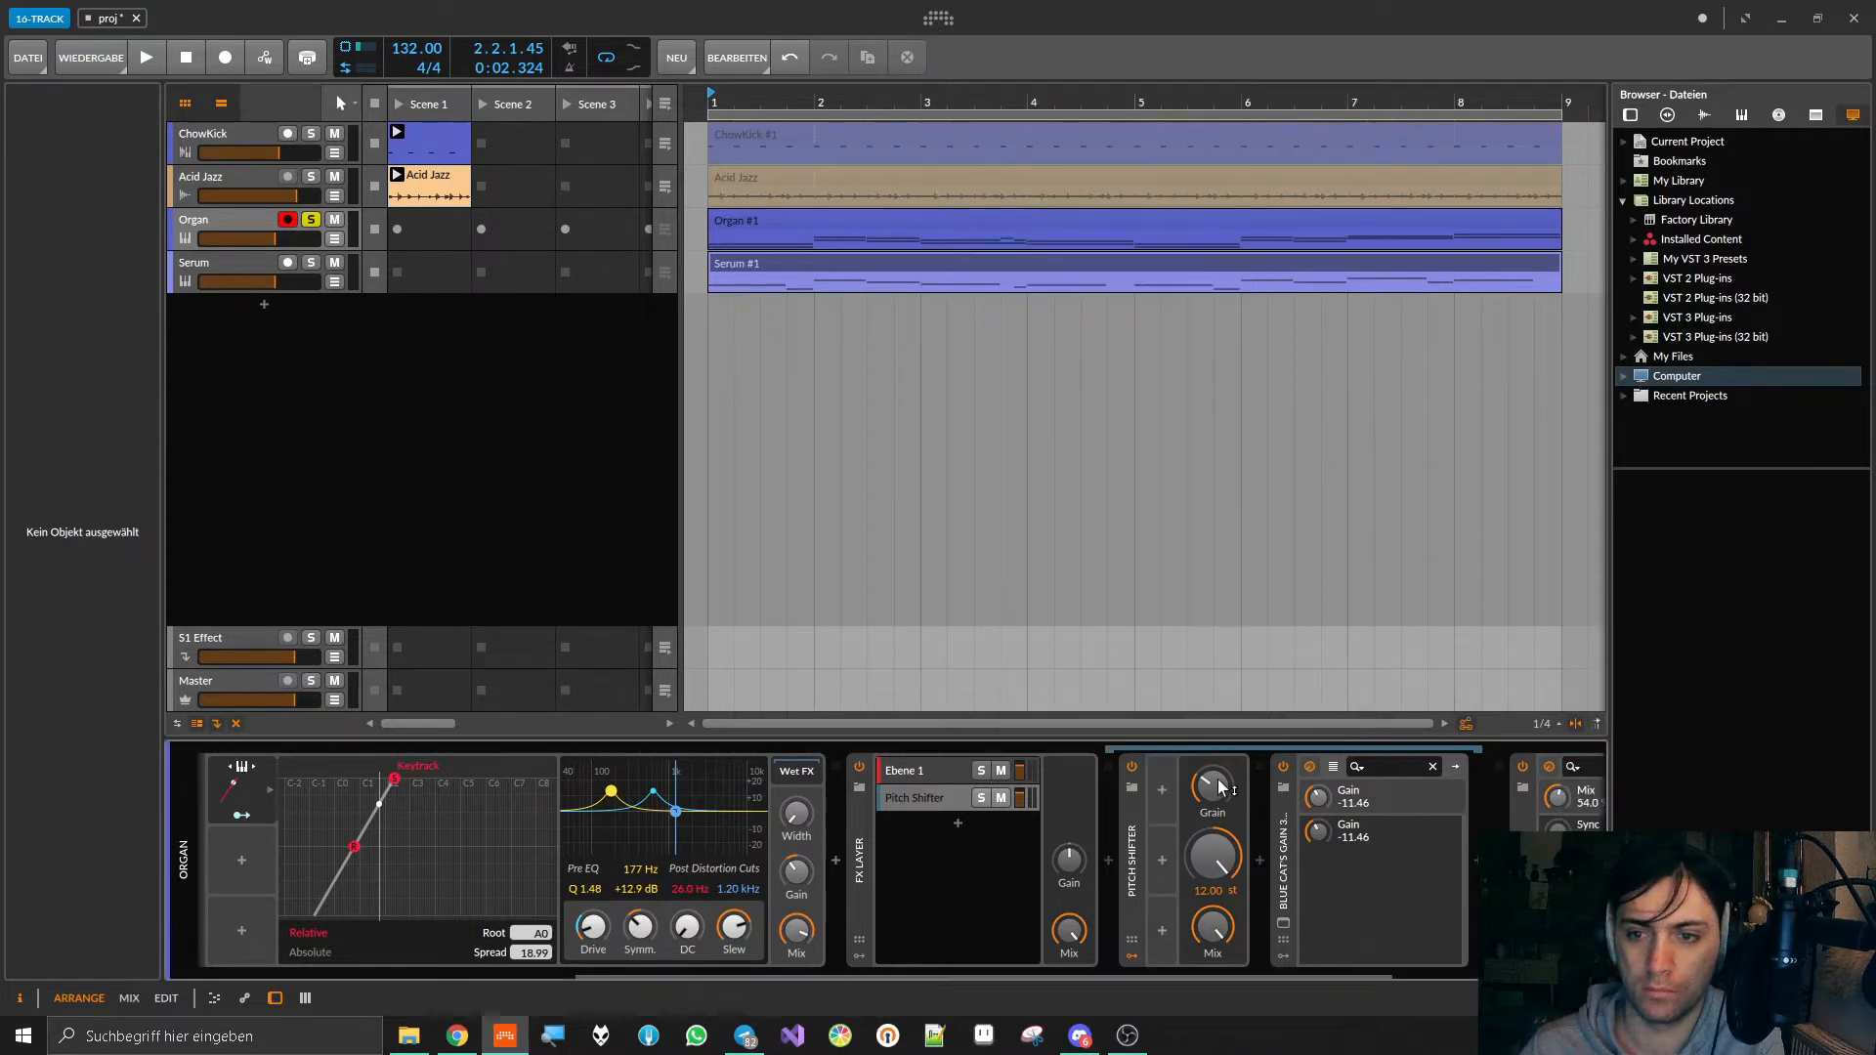
# Step: Preview the ADSR and AHDSR envelopes for the Pitch Shifter's first modulator slot, then insert an Audio Sidechain modulator there
pyautogui.click(1157, 780)
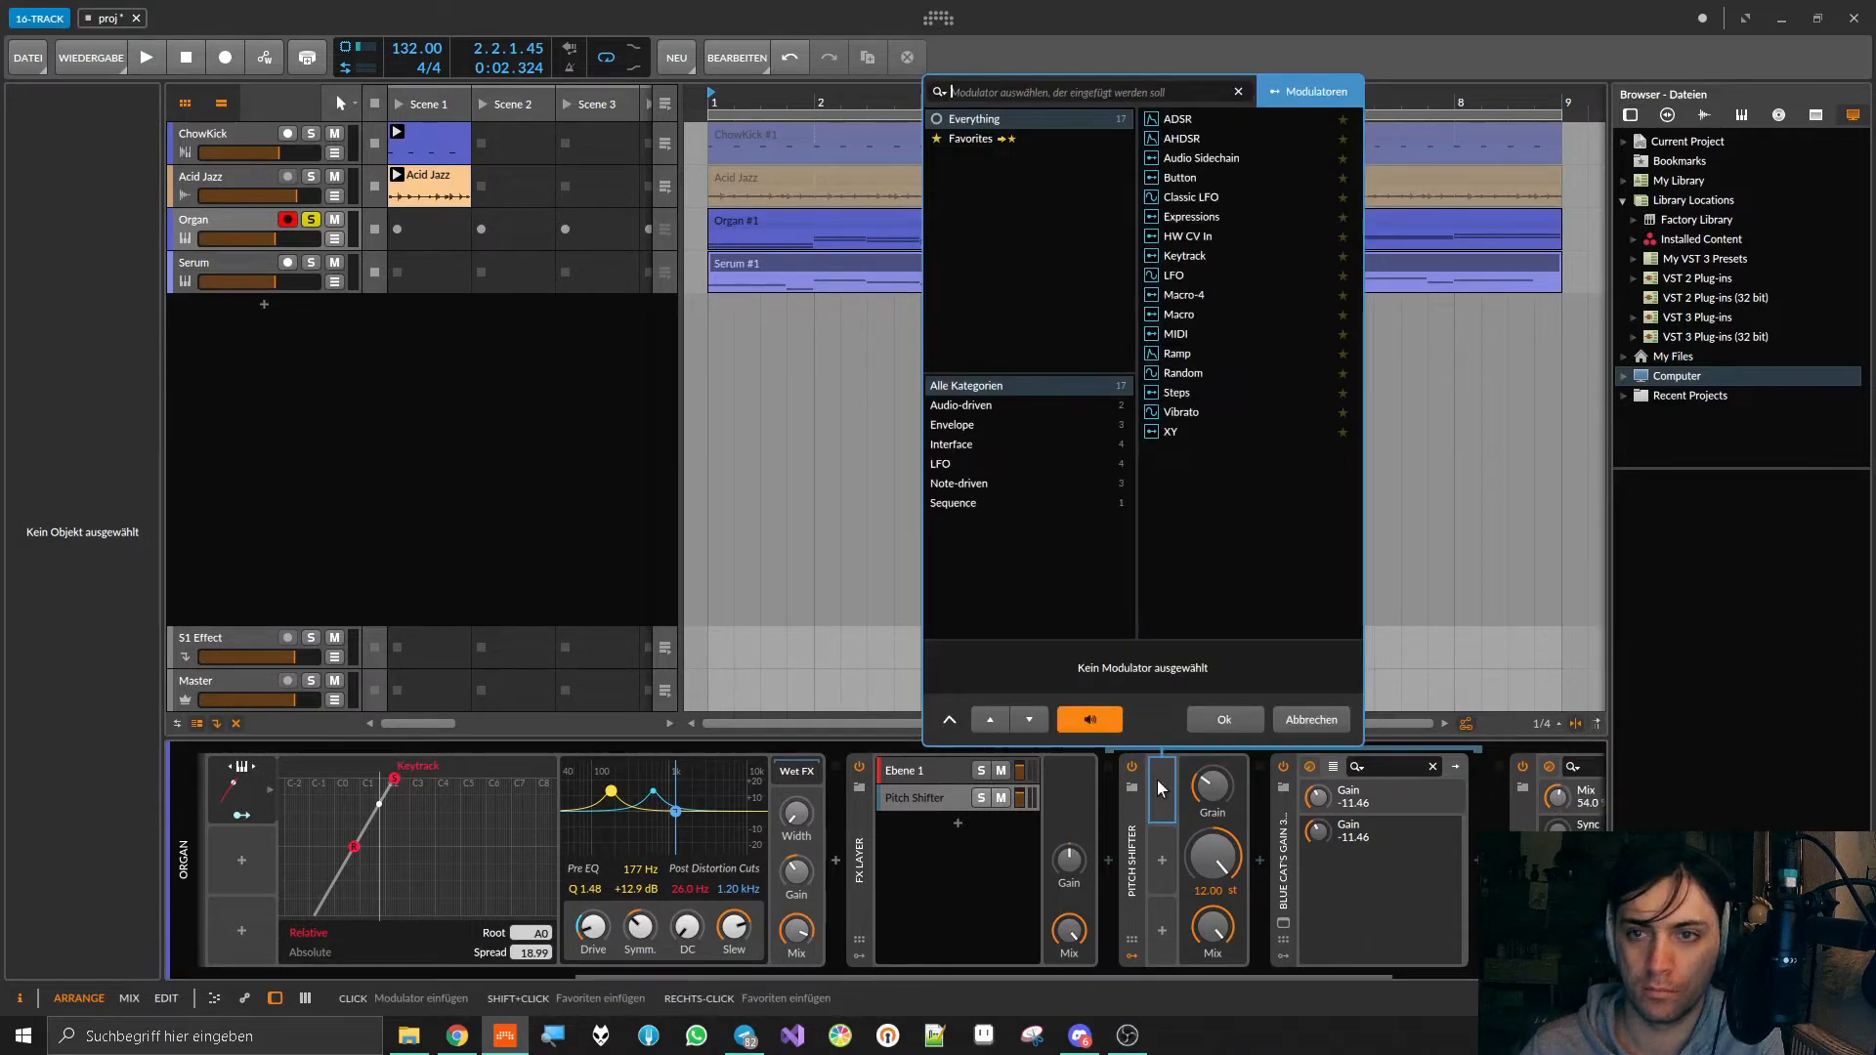
pyautogui.click(1191, 121)
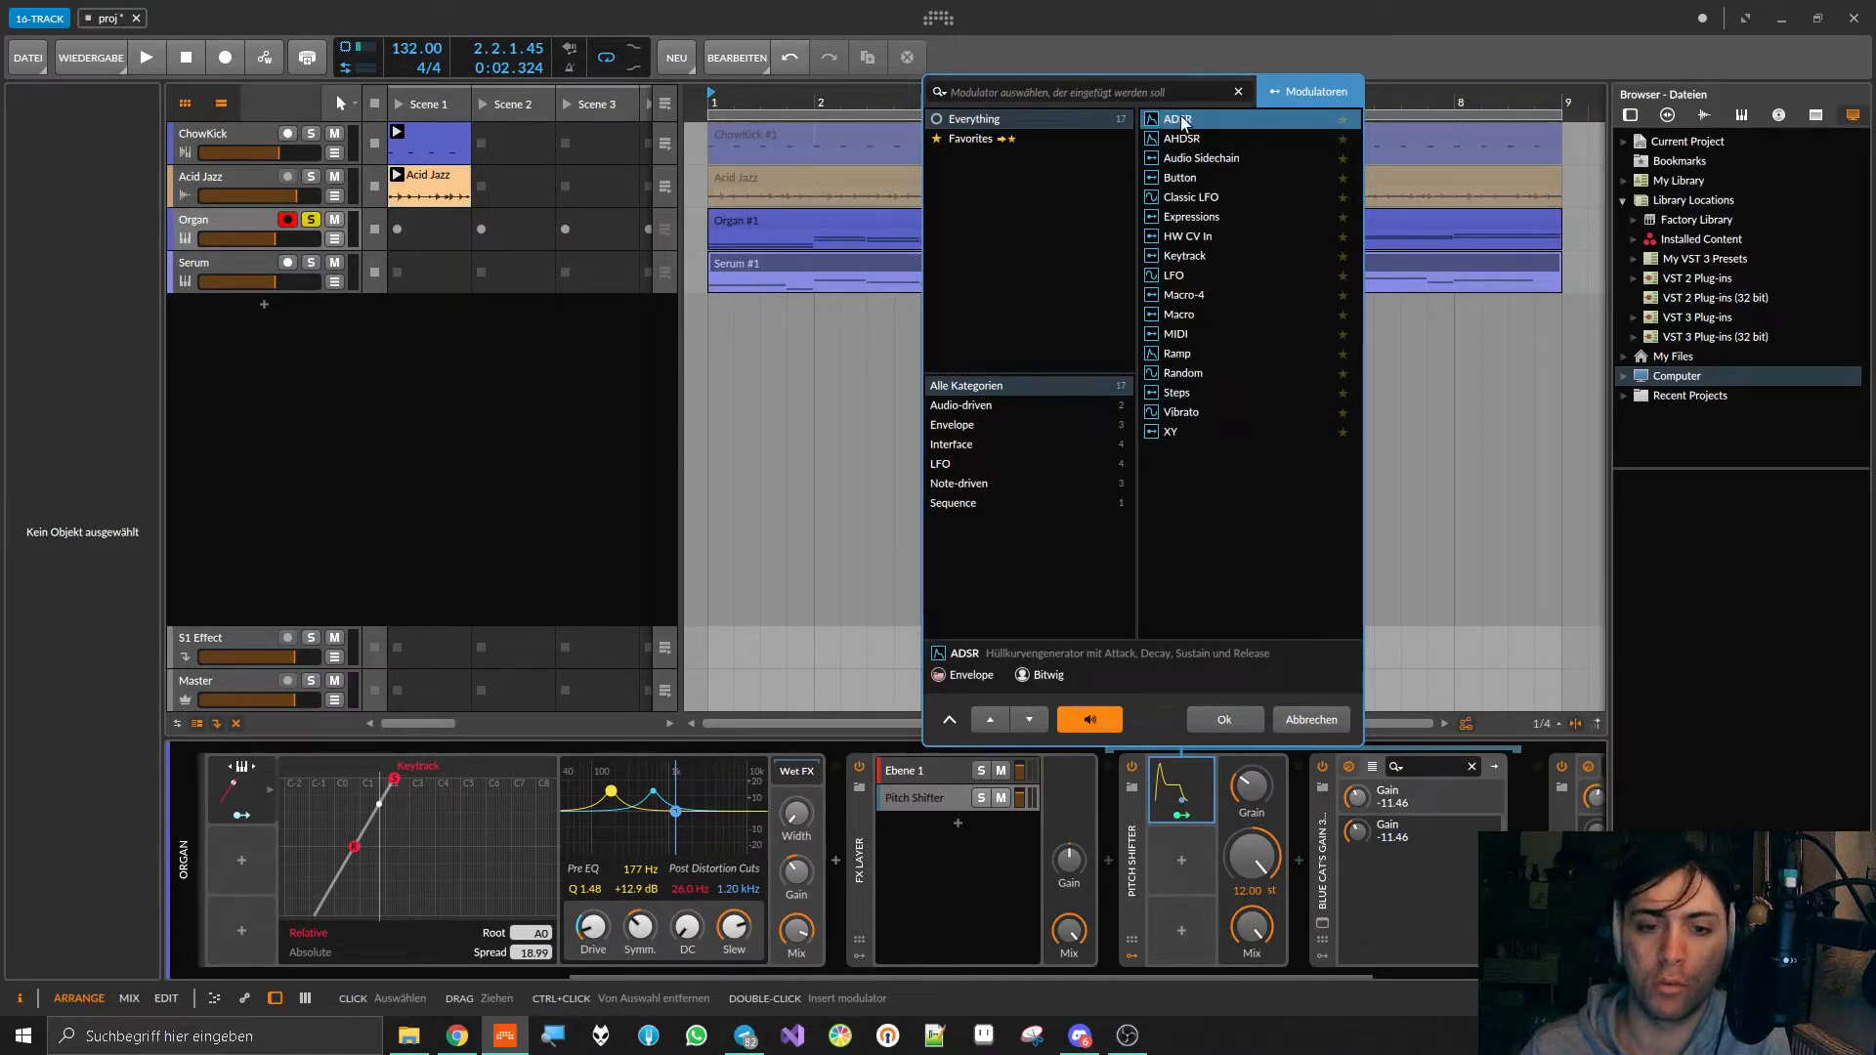
pyautogui.click(1182, 141)
pyautogui.click(1180, 123)
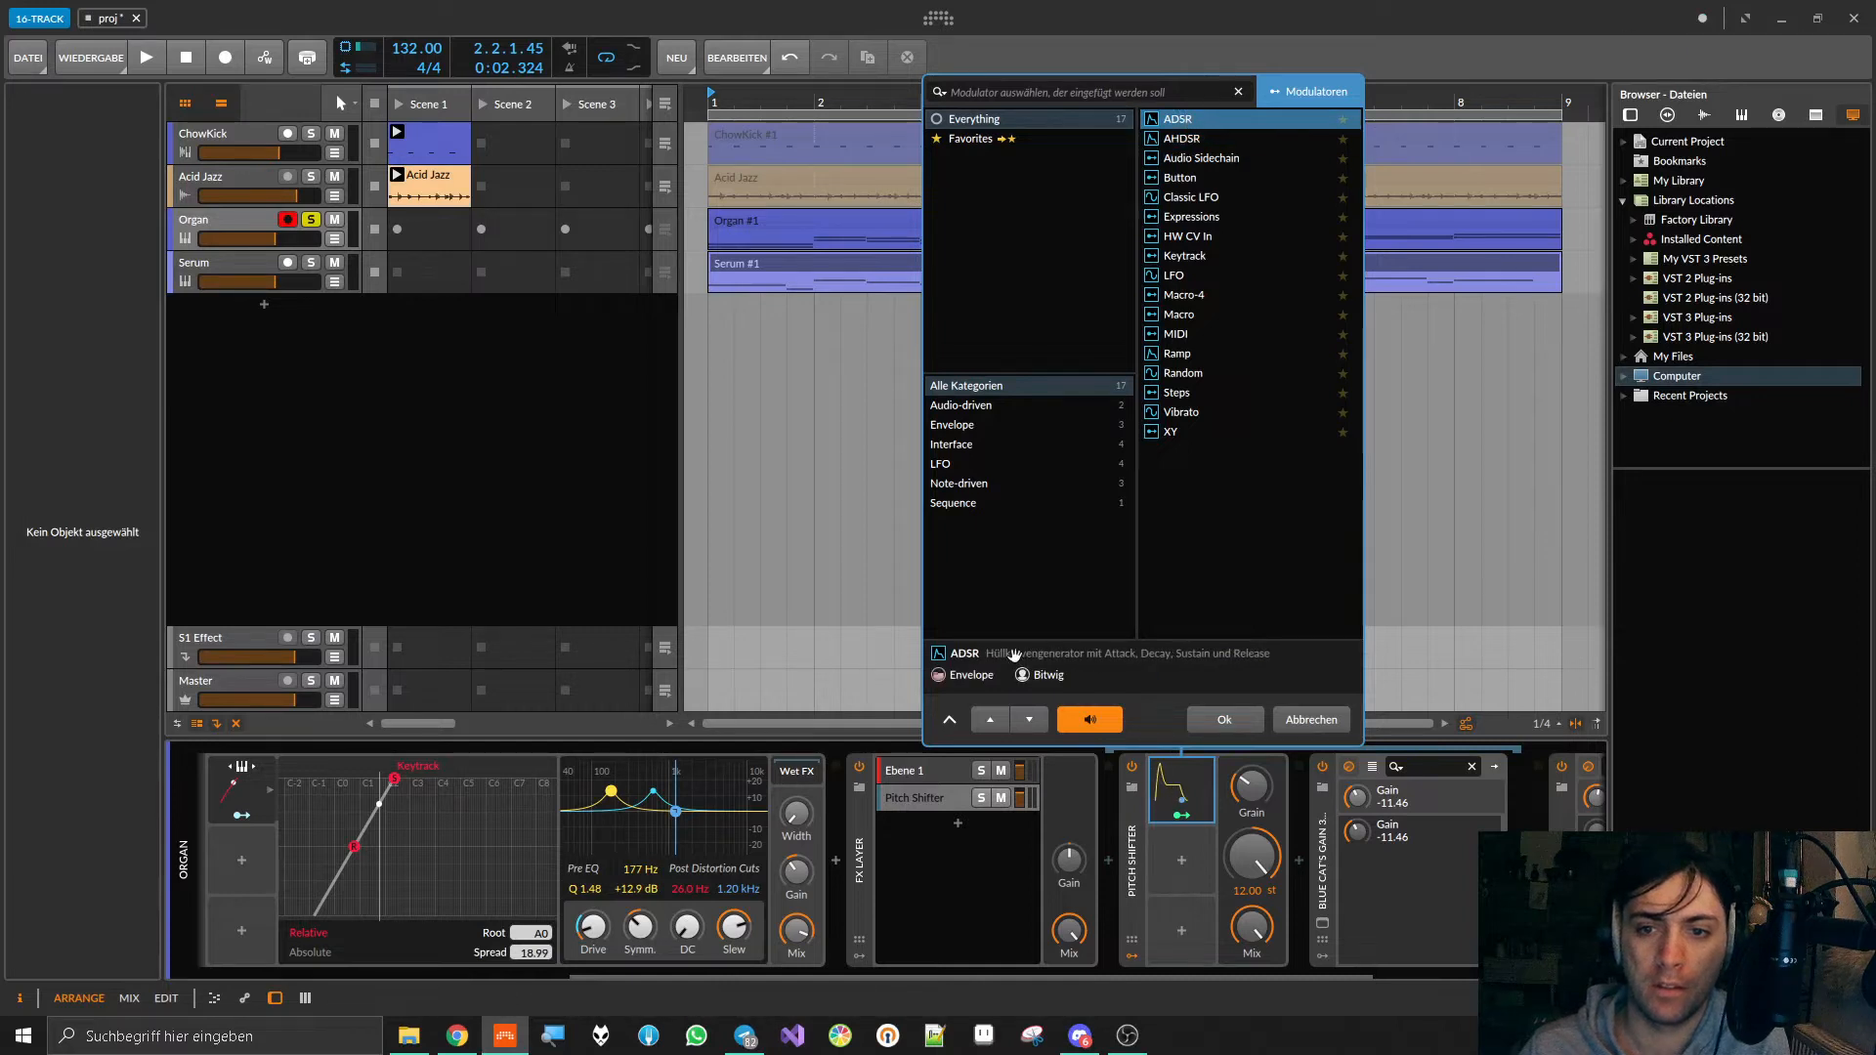
pyautogui.click(1184, 141)
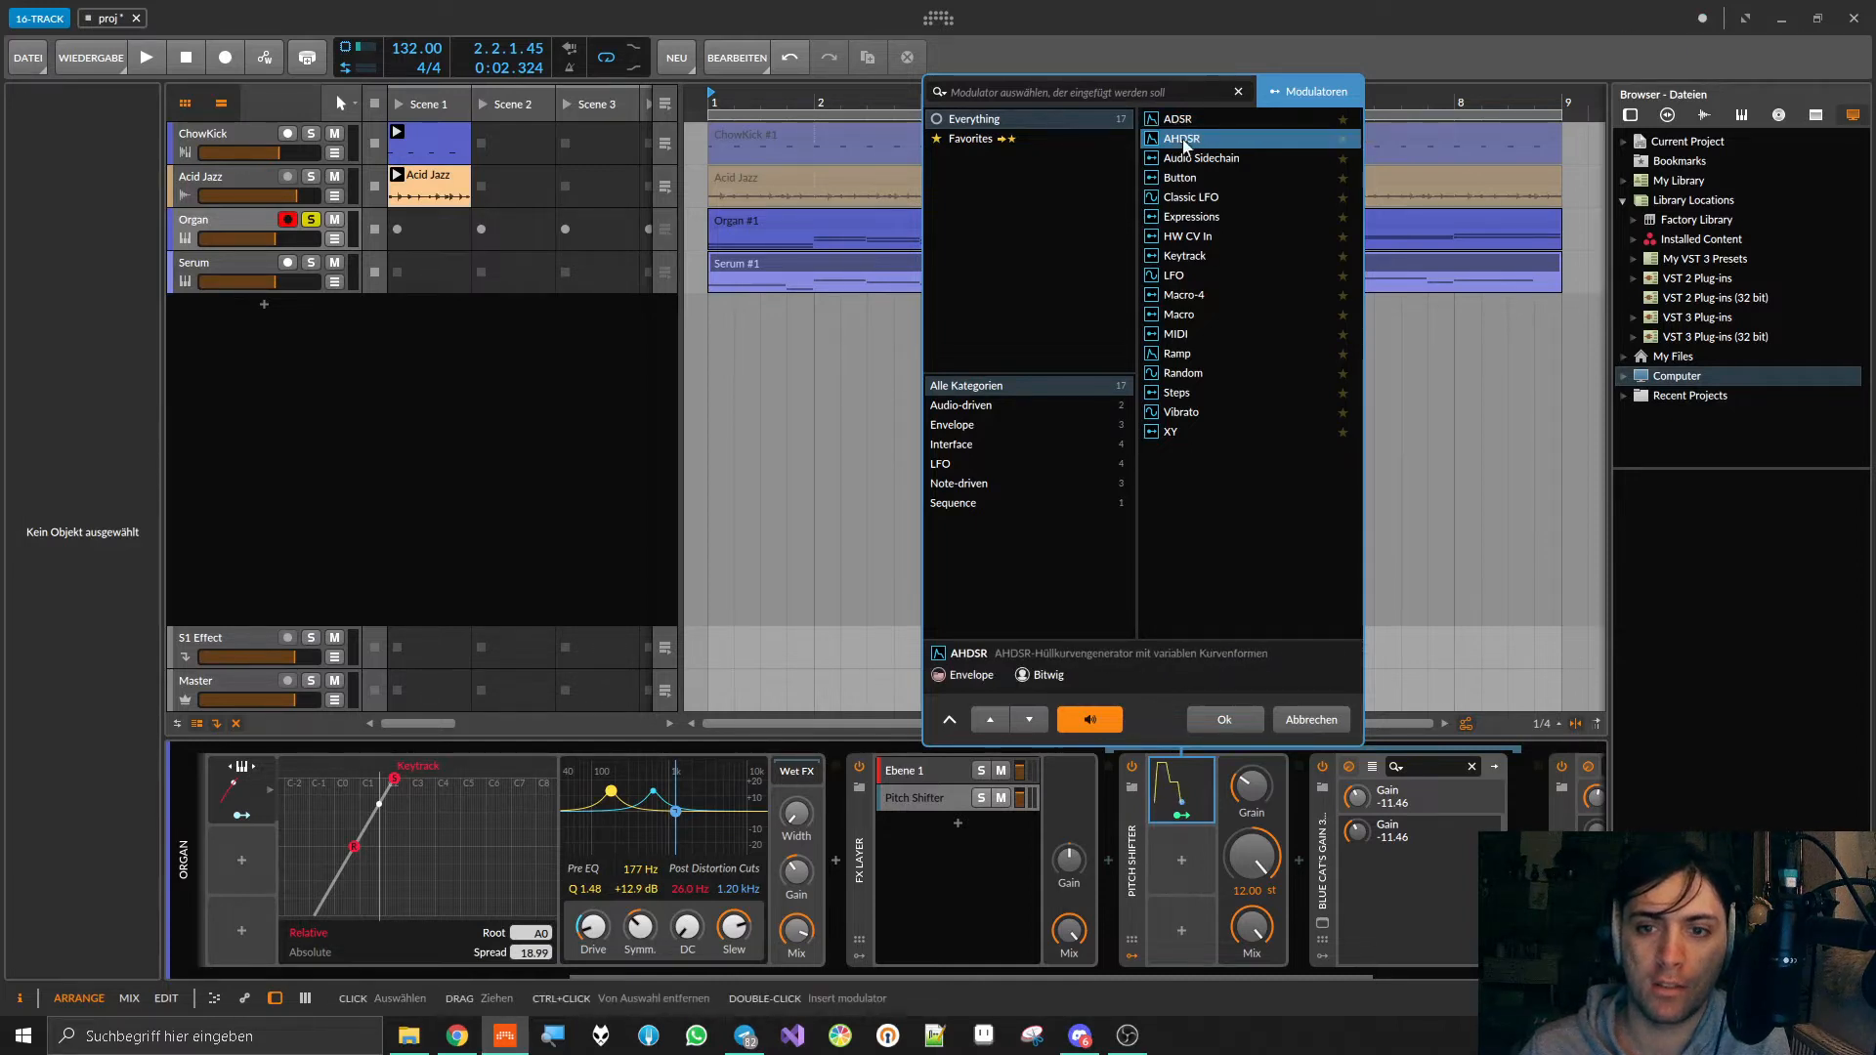
pyautogui.click(1184, 160)
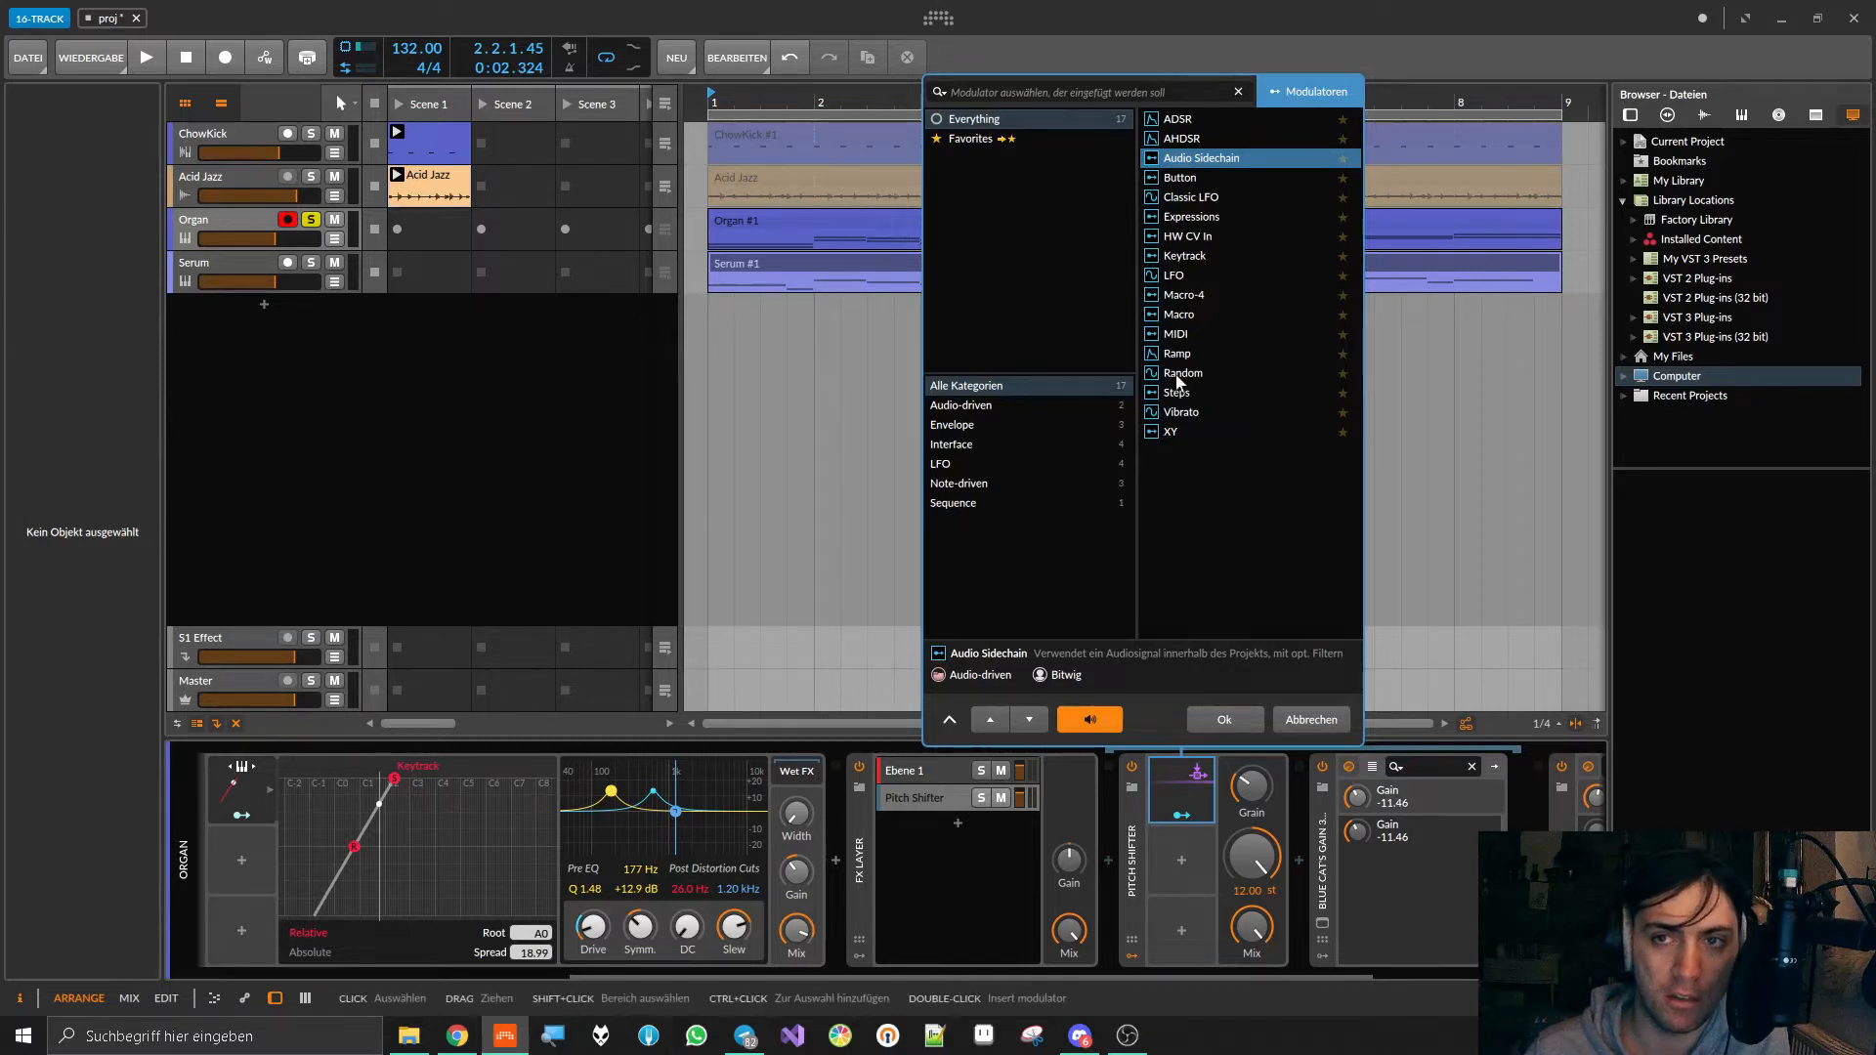
pyautogui.doubleClick(1231, 157)
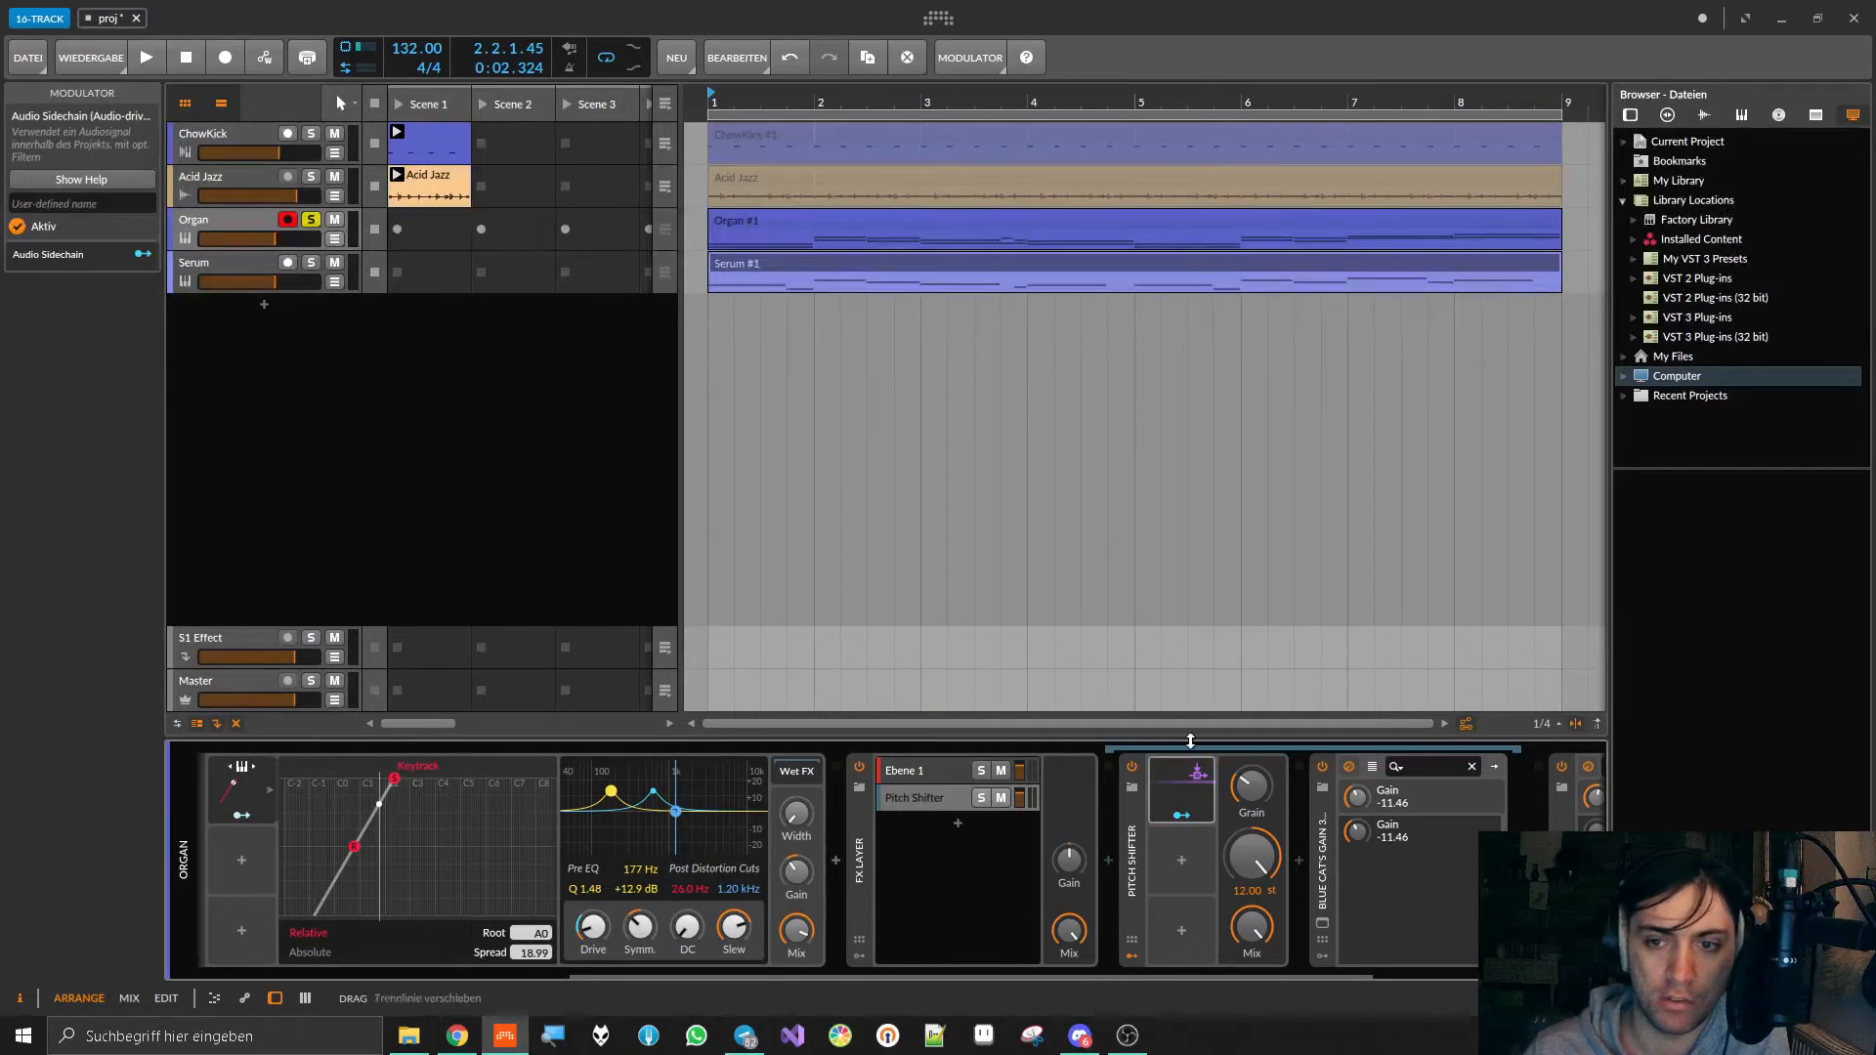
# Step: Map the Audio Sidechain to the Pitch Shifter's Grain with an amount of +1.080 during playback, and stop playback
pyautogui.press('space')
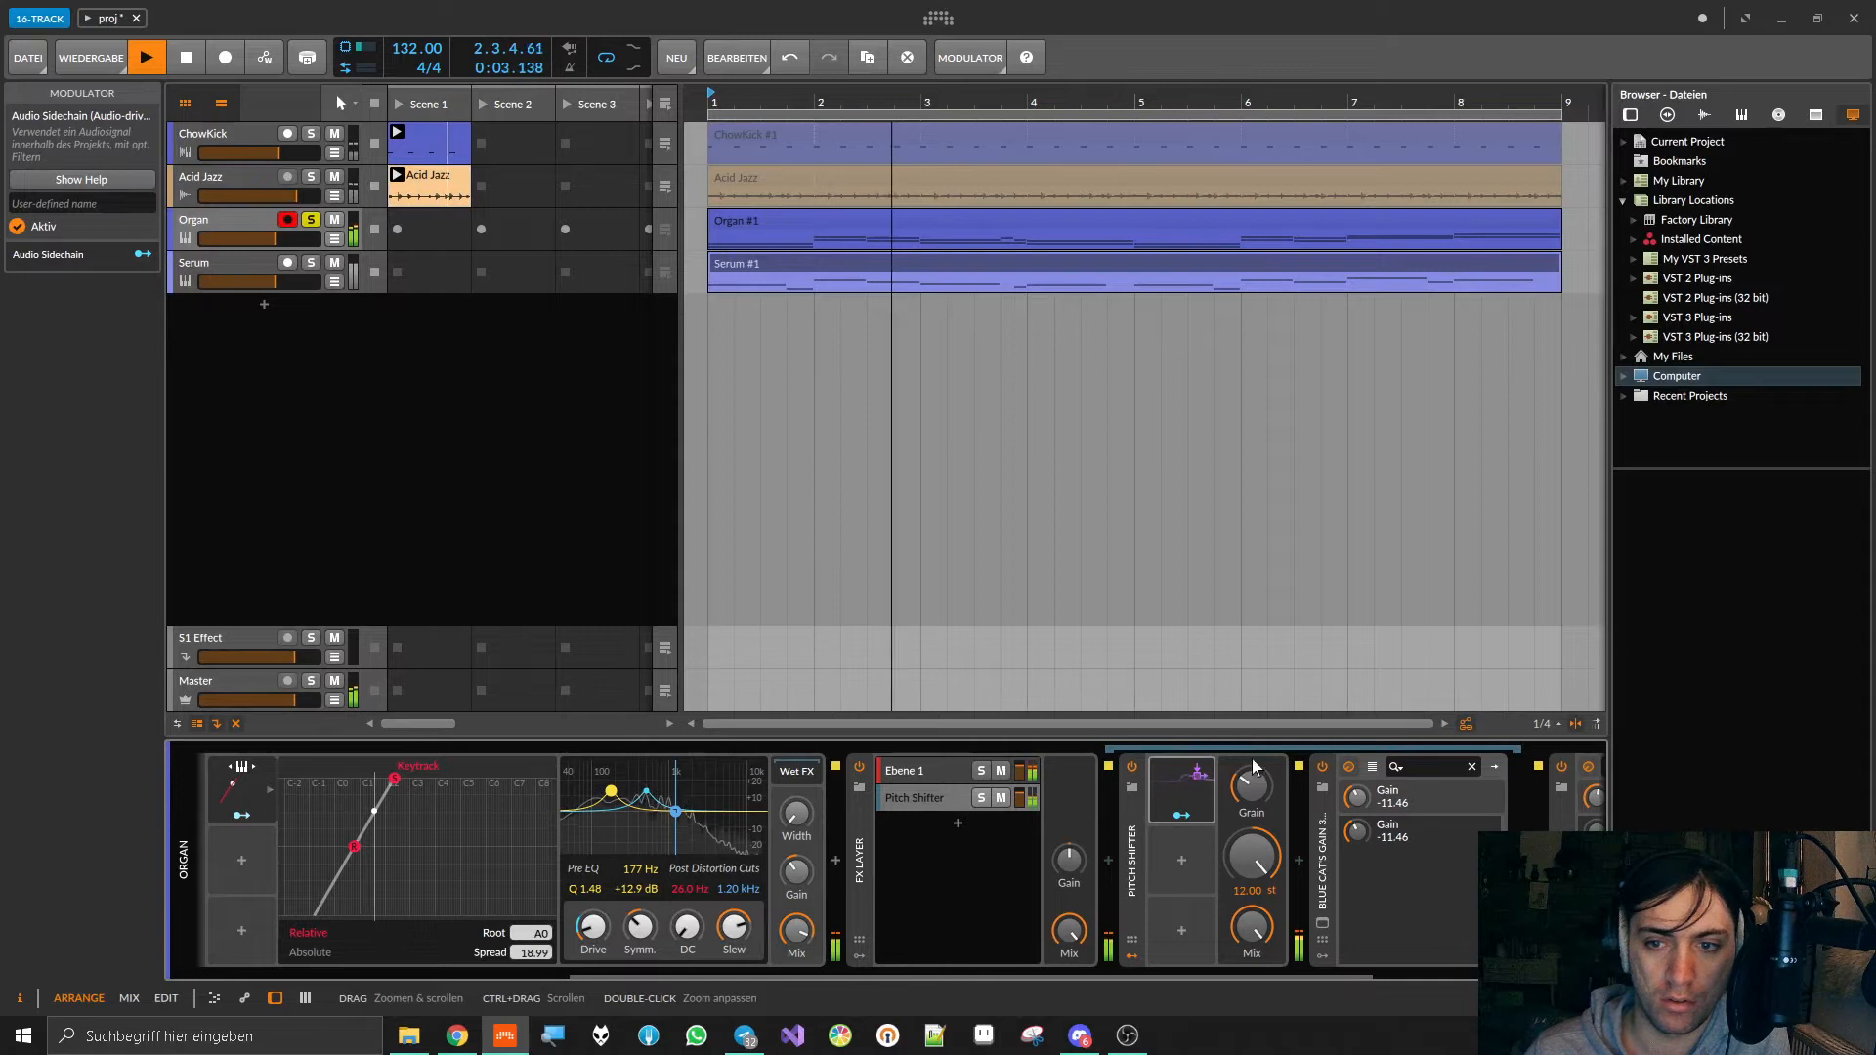
pyautogui.click(1180, 815)
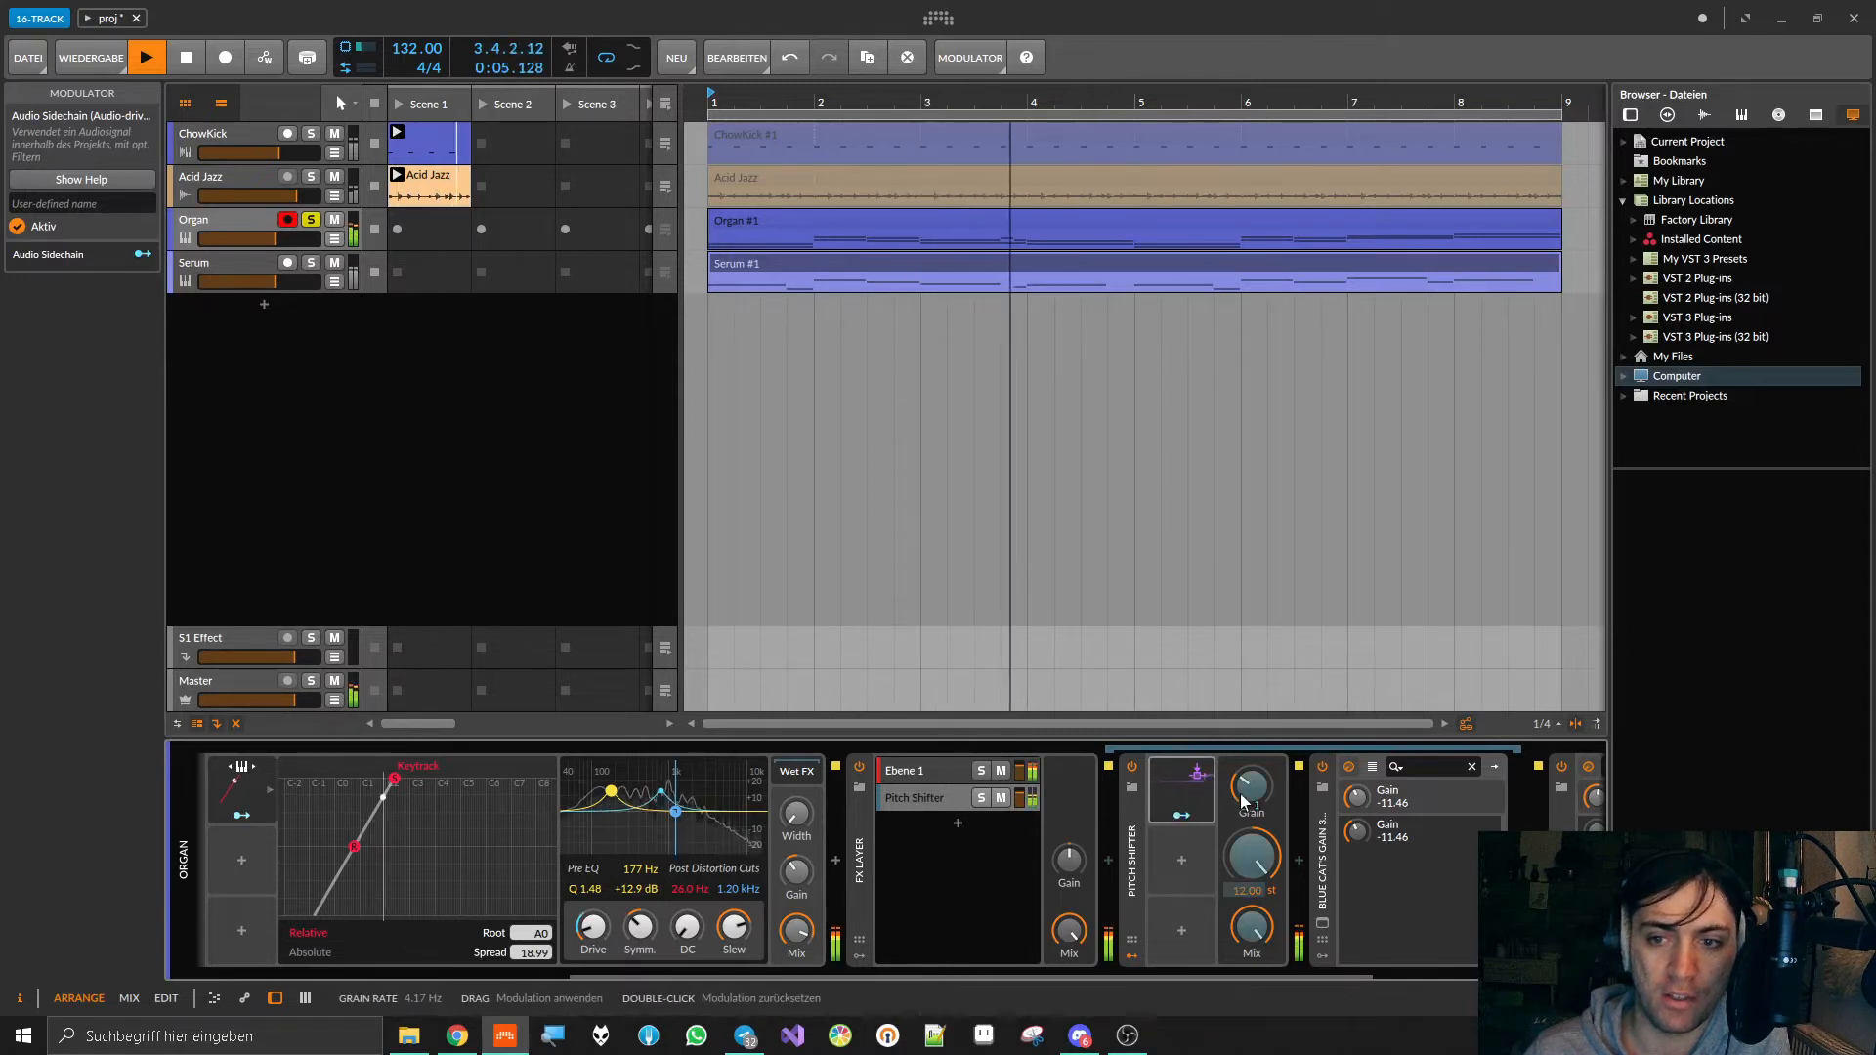
pyautogui.moveTo(1250, 795); pyautogui.dragTo(1250, 775)
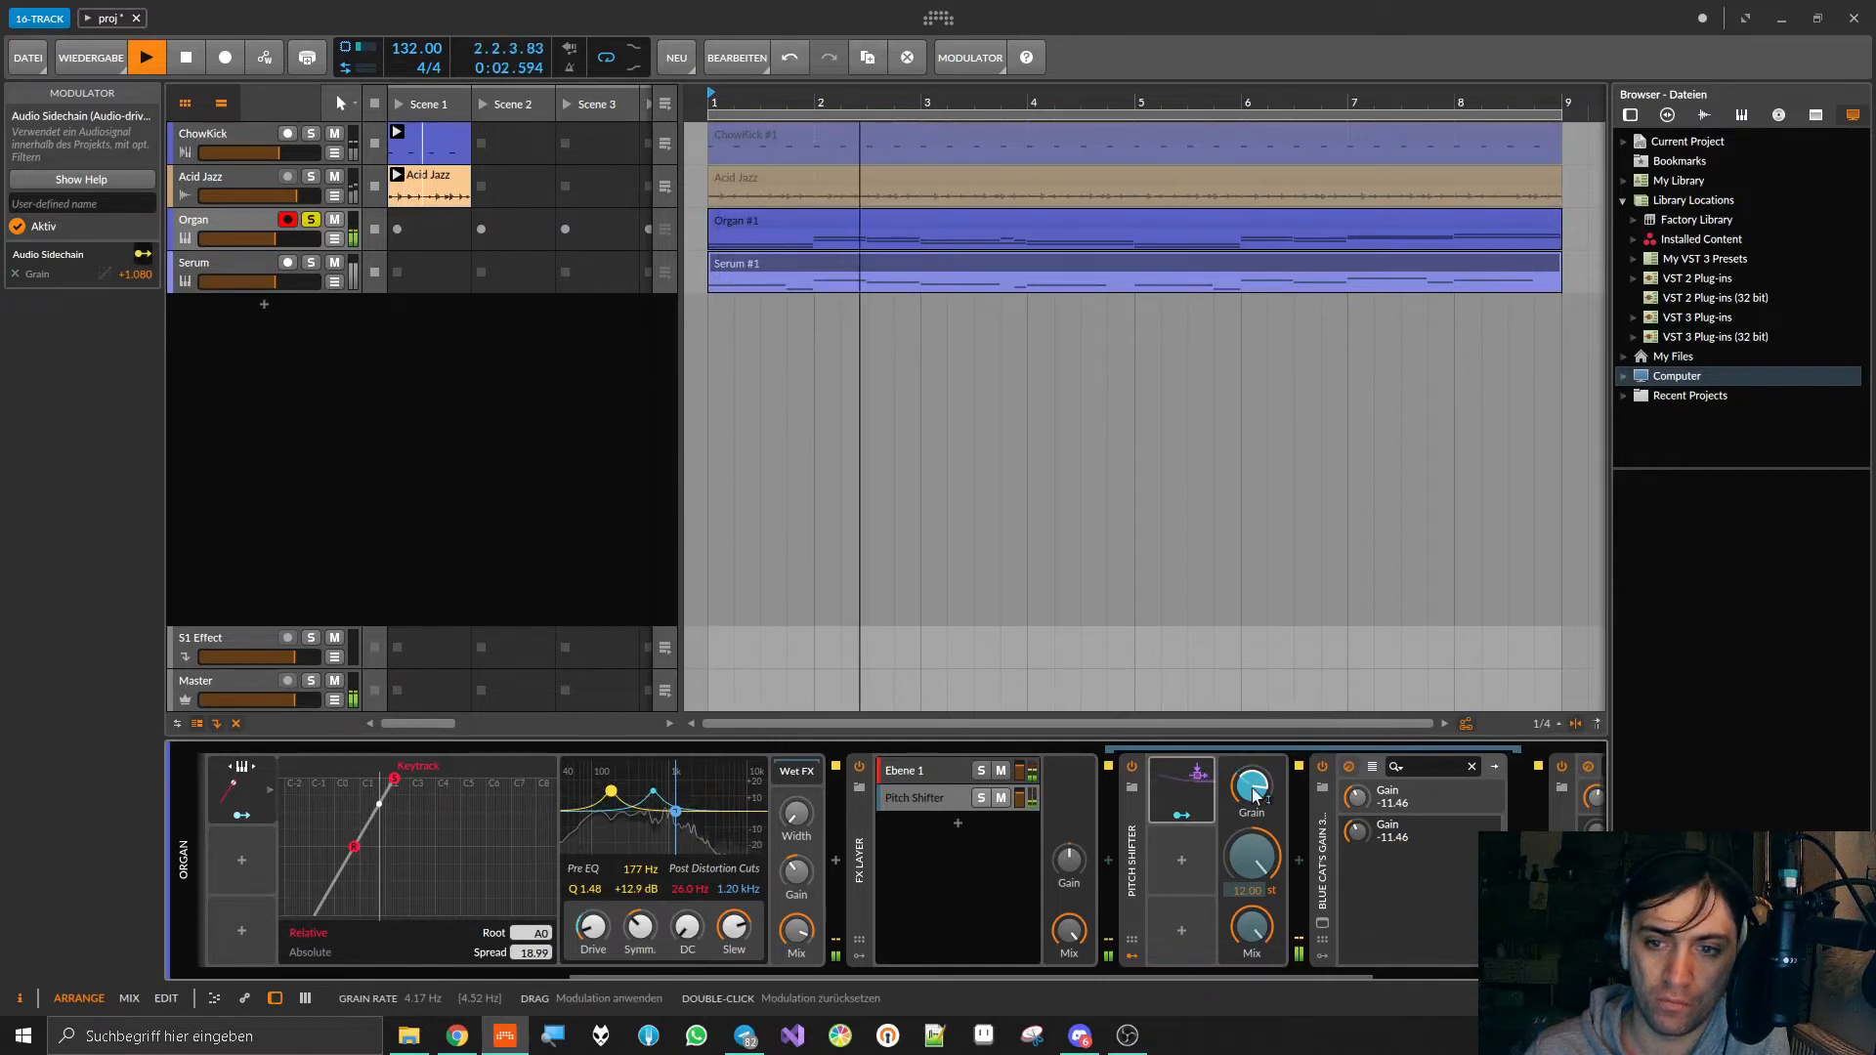
pyautogui.press('space')
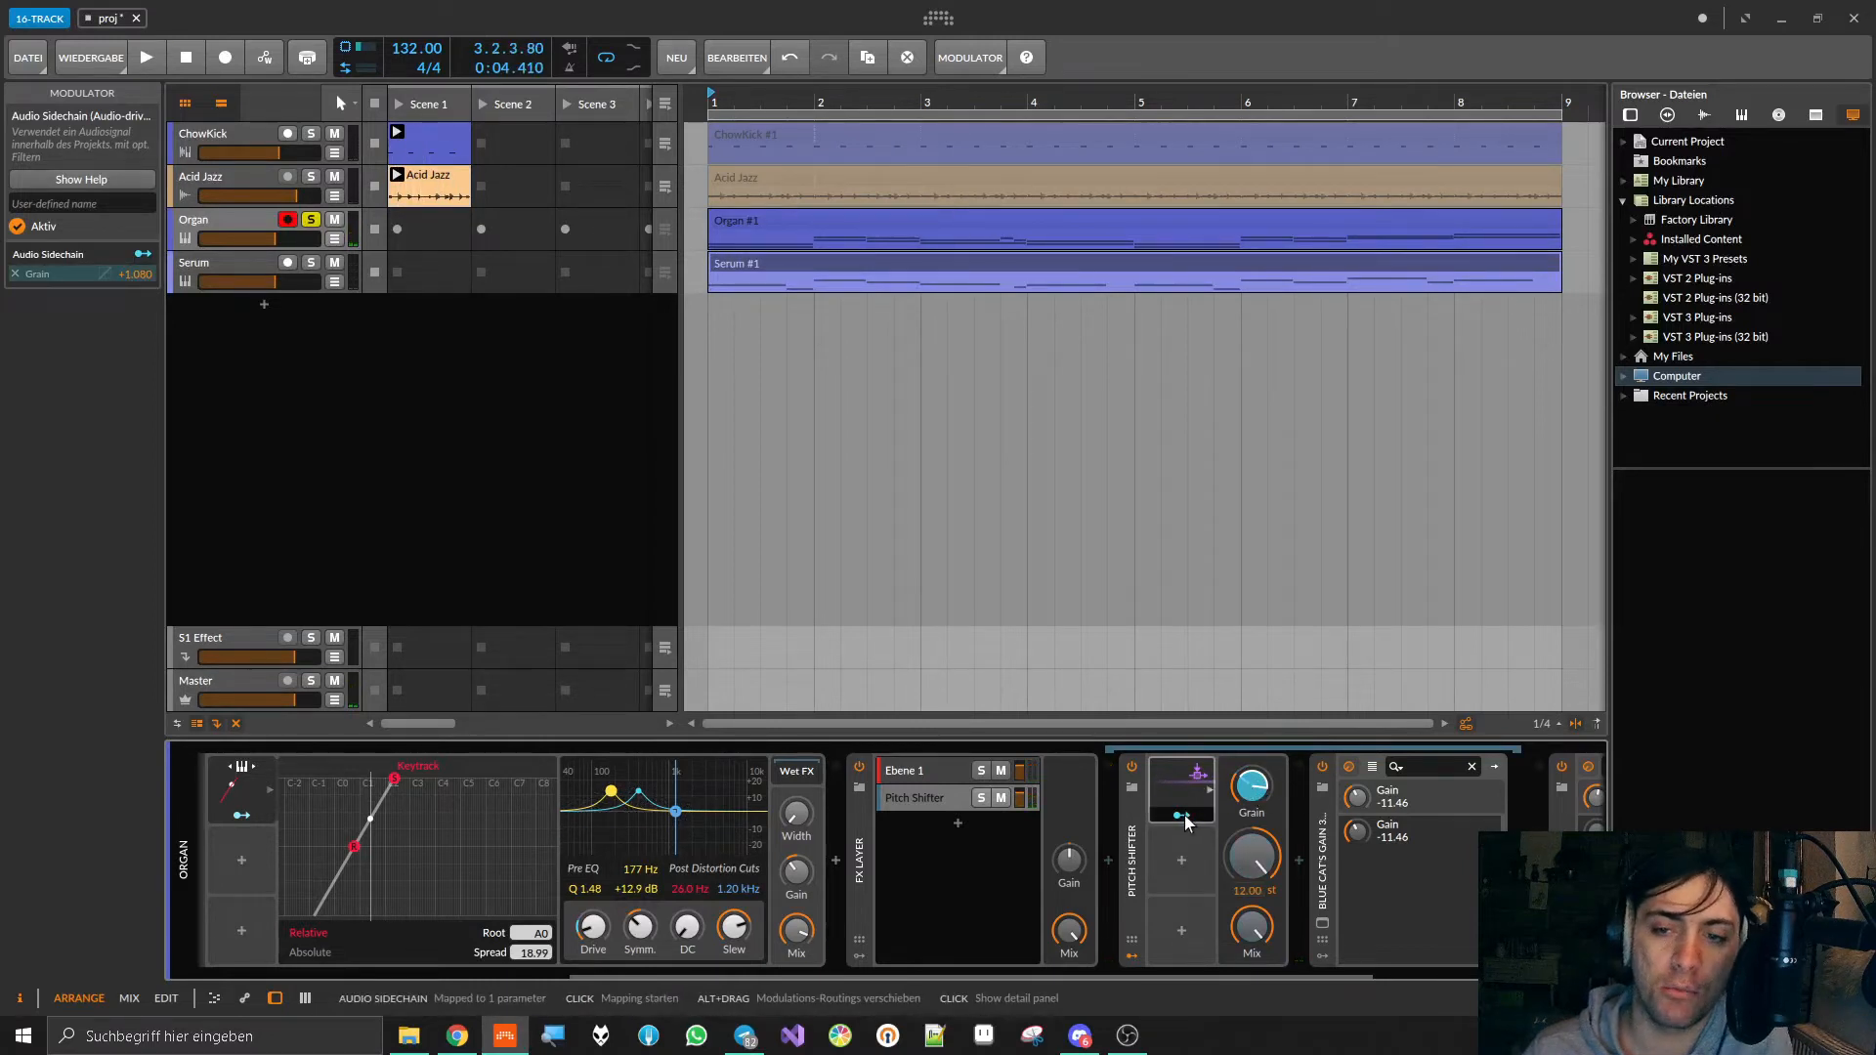
# Step: Expand the Audio Sidechain's detail view, choose Device Input as its source, and return its gain to 0 dB
pyautogui.click(1210, 791)
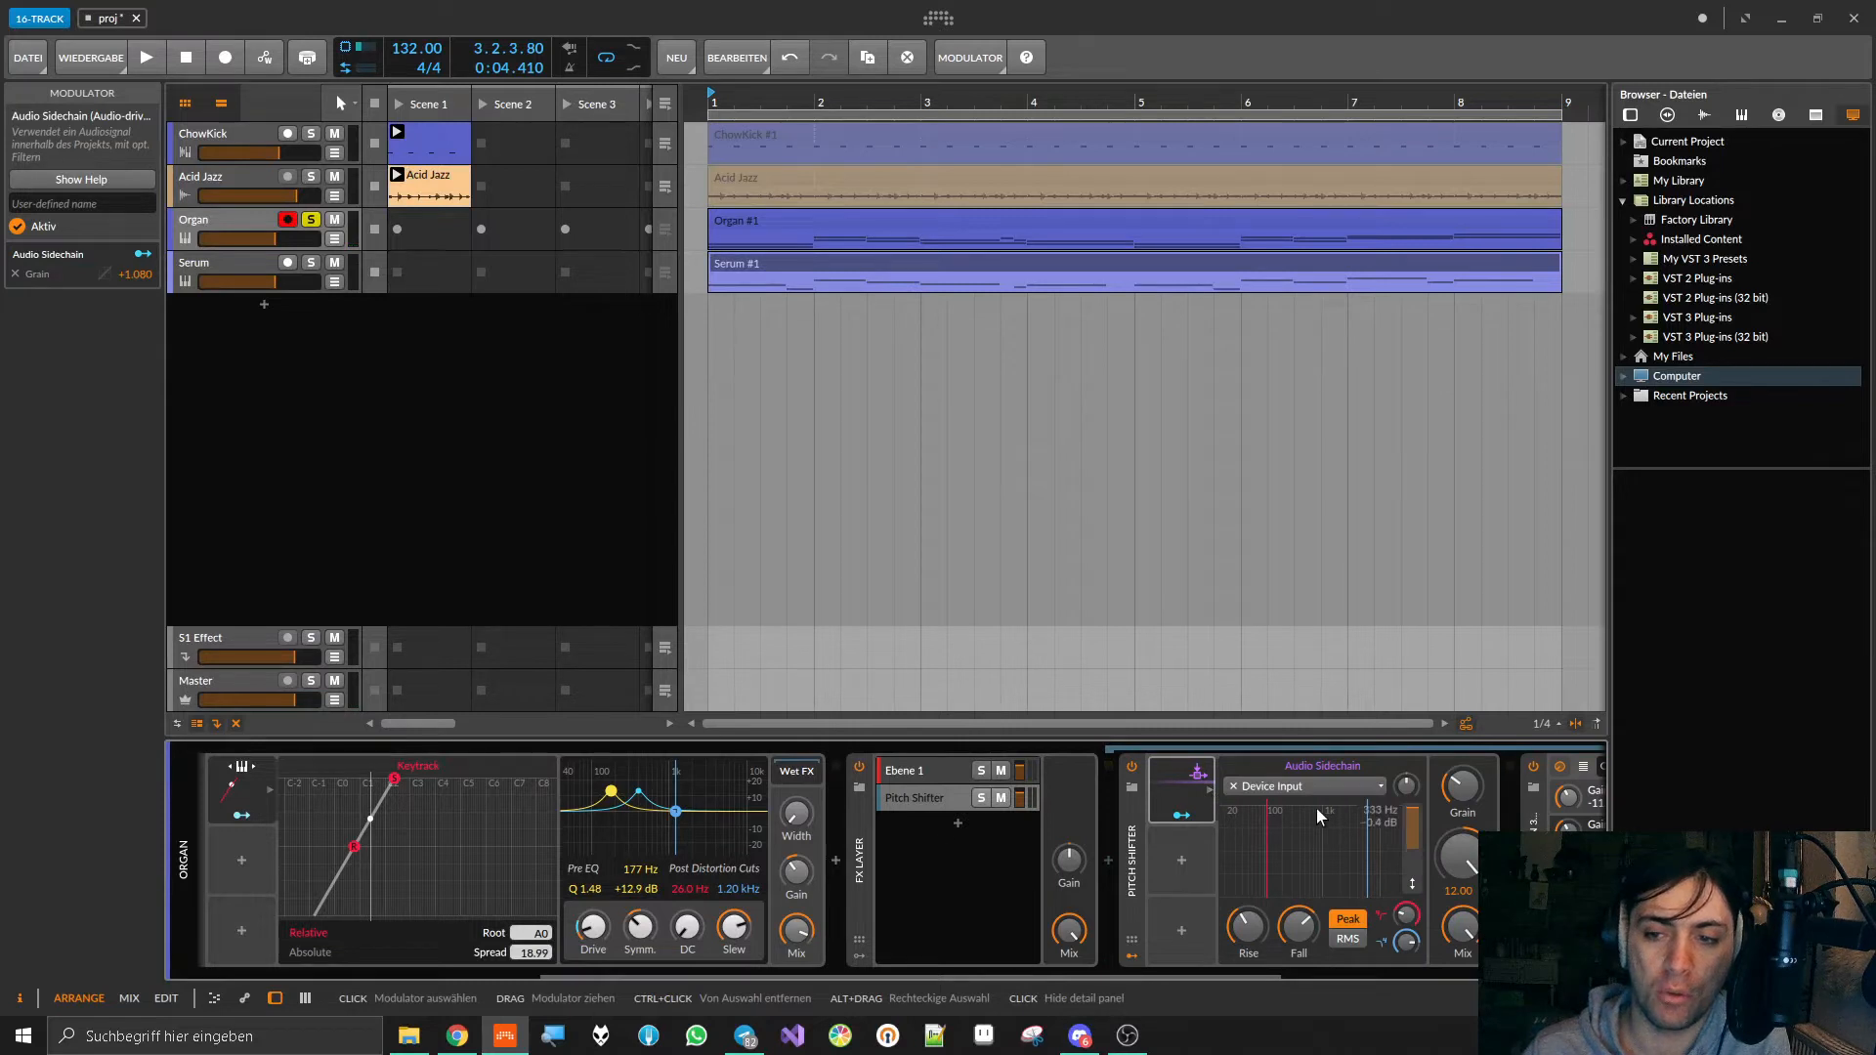
pyautogui.click(1260, 780)
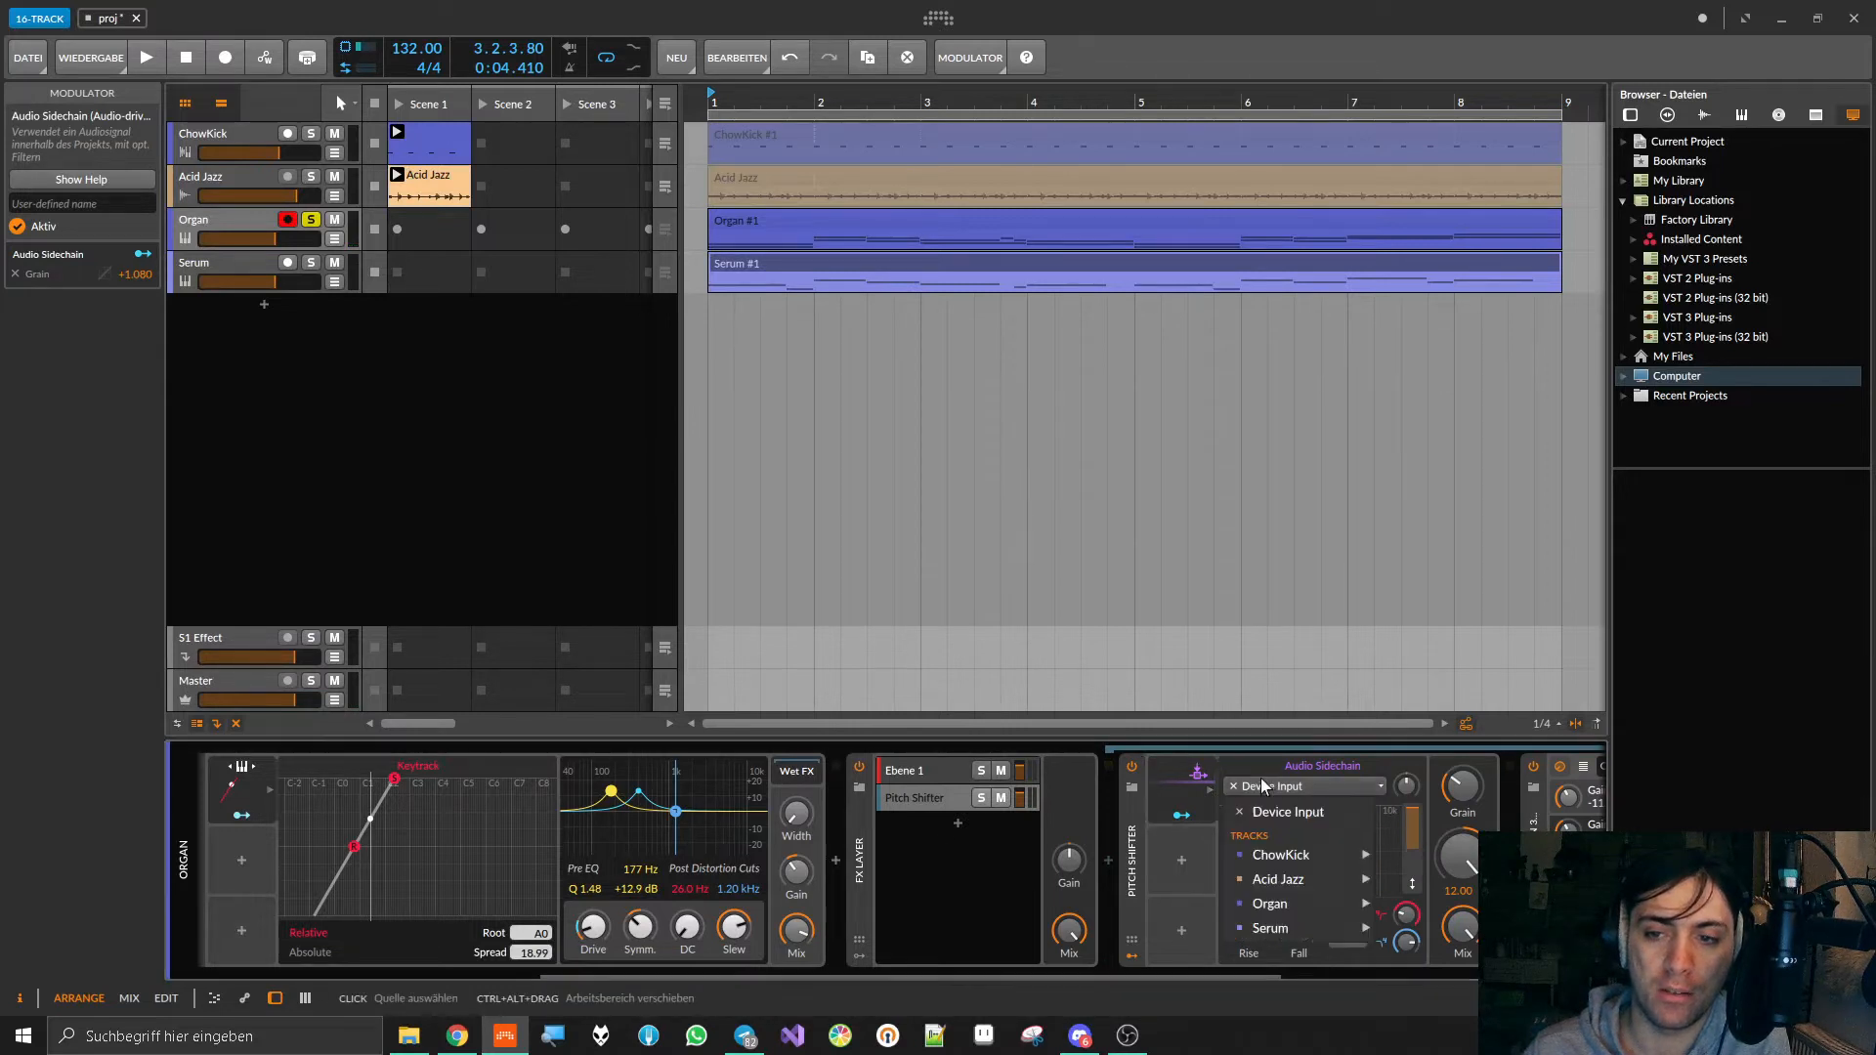
pyautogui.click(1285, 811)
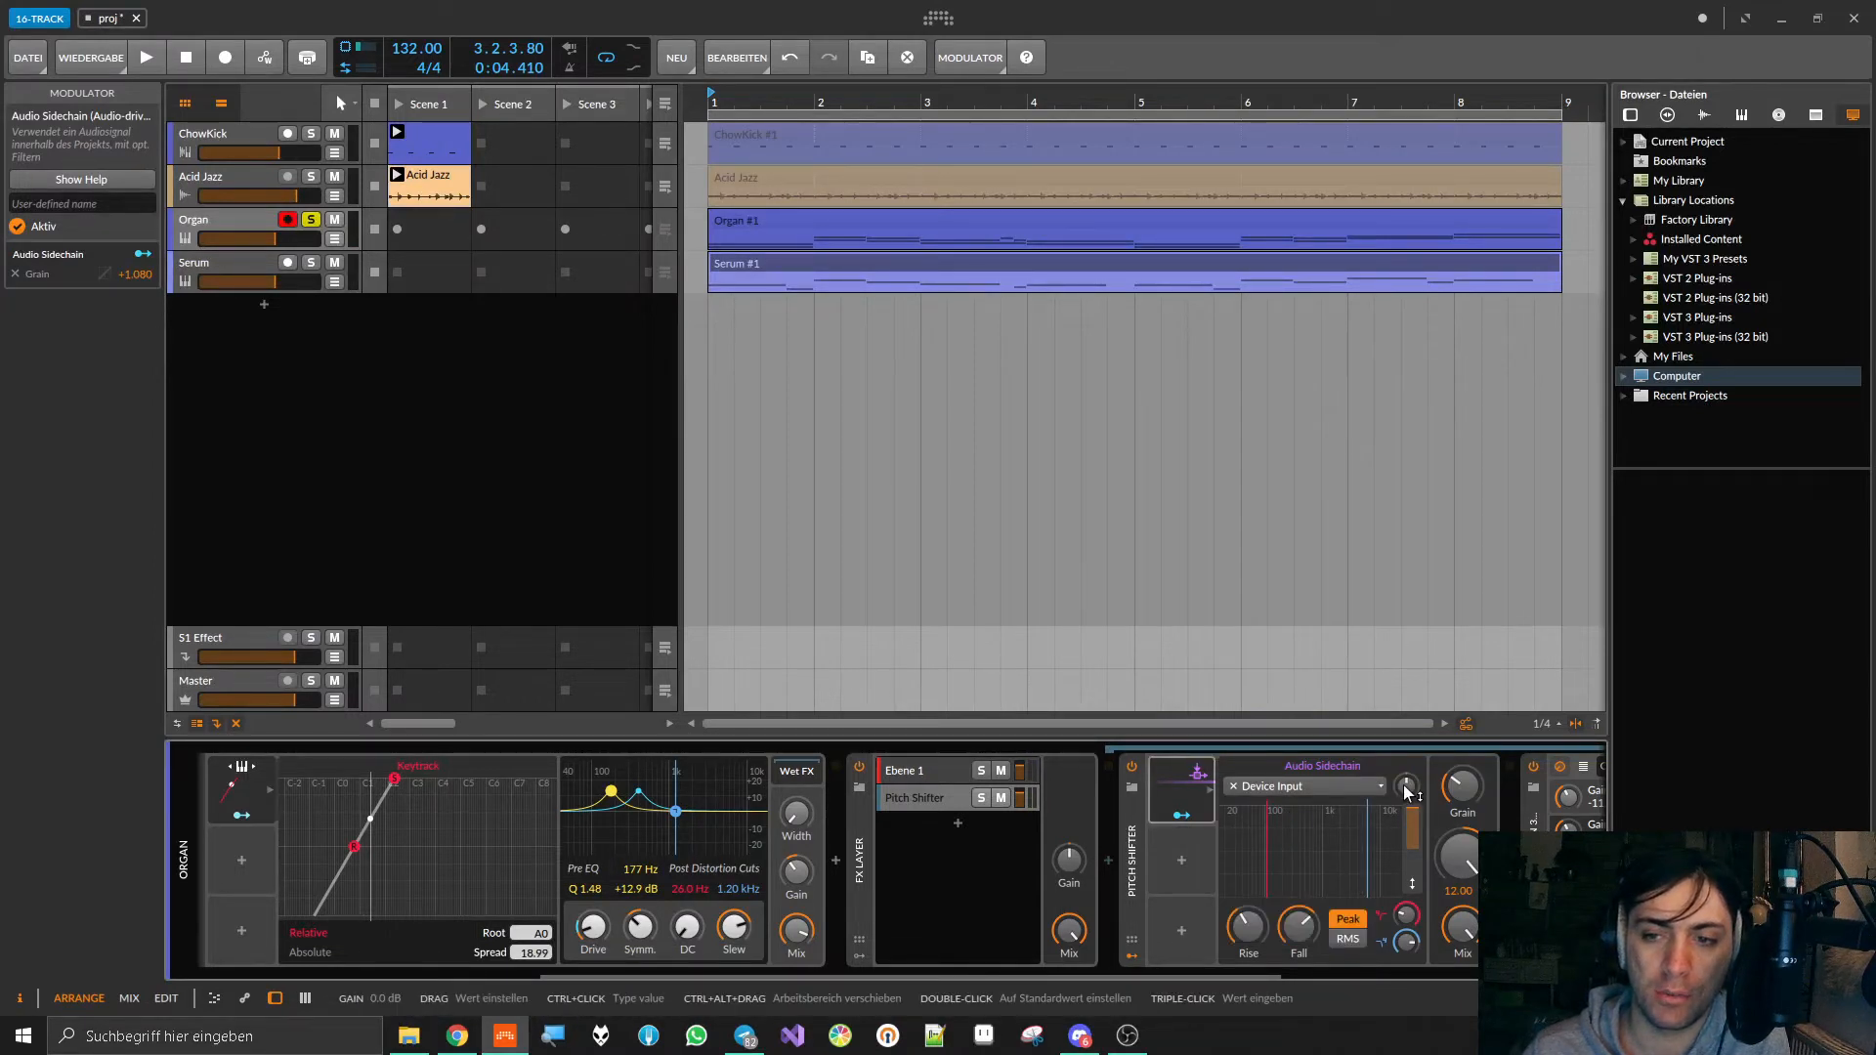
pyautogui.moveTo(1407, 791); pyautogui.dragTo(1407, 766)
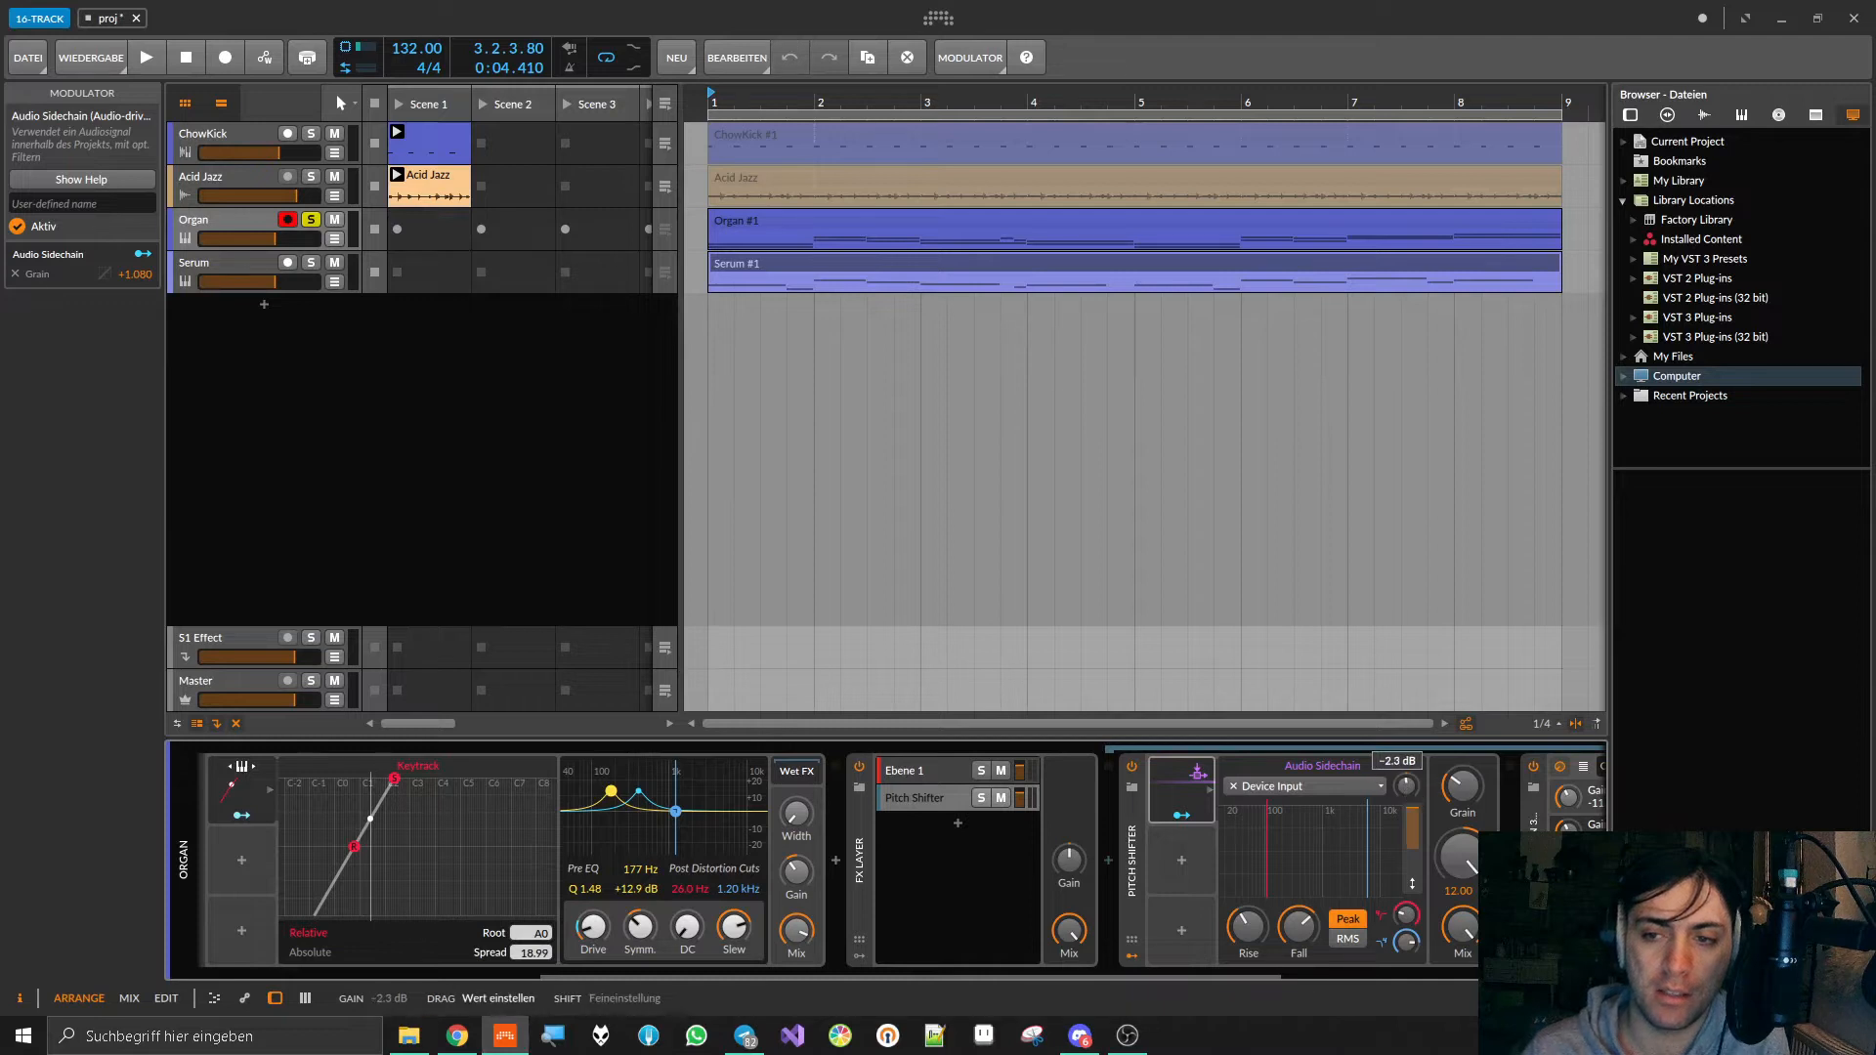
pyautogui.keyDown('ctrl'); pyautogui.click(1403, 785); pyautogui.keyUp('ctrl')
pyautogui.write('0')
pyautogui.press('Return')
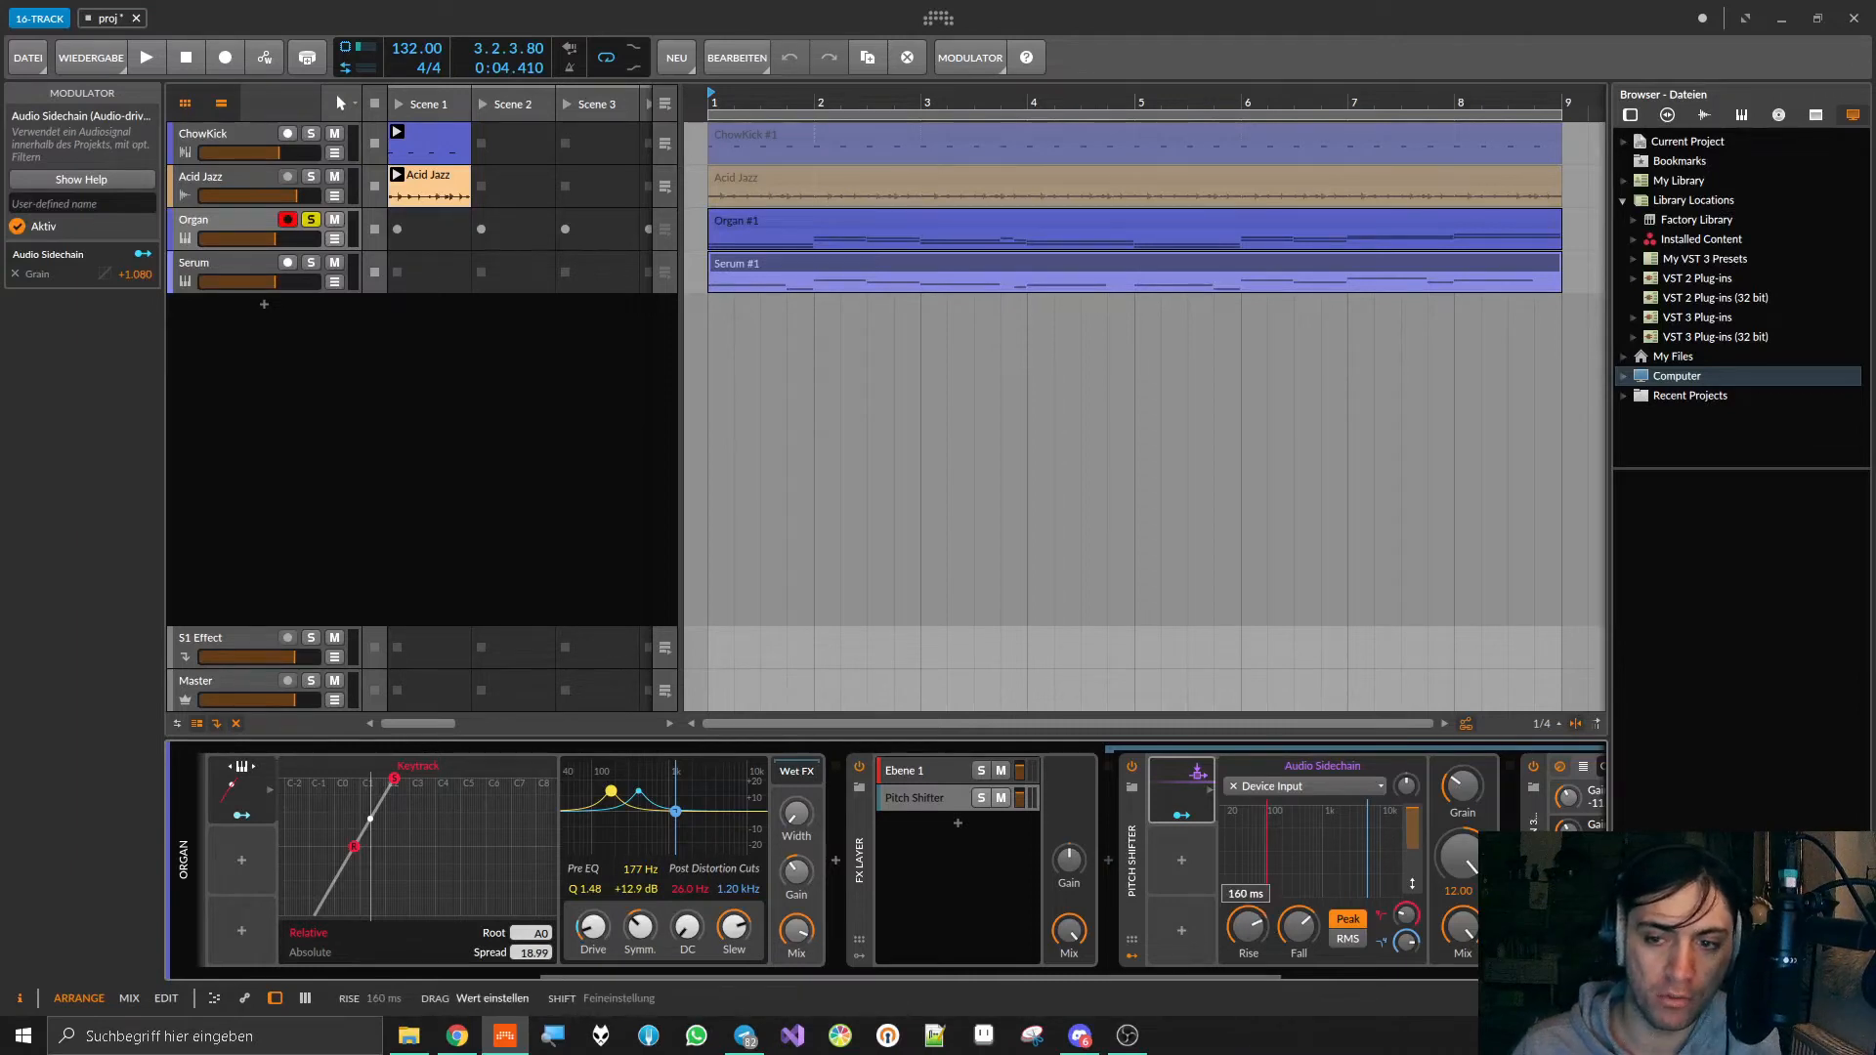
# Step: Switch the Audio Sidechain to RMS and, during playback, raise its gain to +10.0 dB and lengthen Rise and Fall to their maximum
pyautogui.moveTo(1299, 926); pyautogui.dragTo(1298, 909)
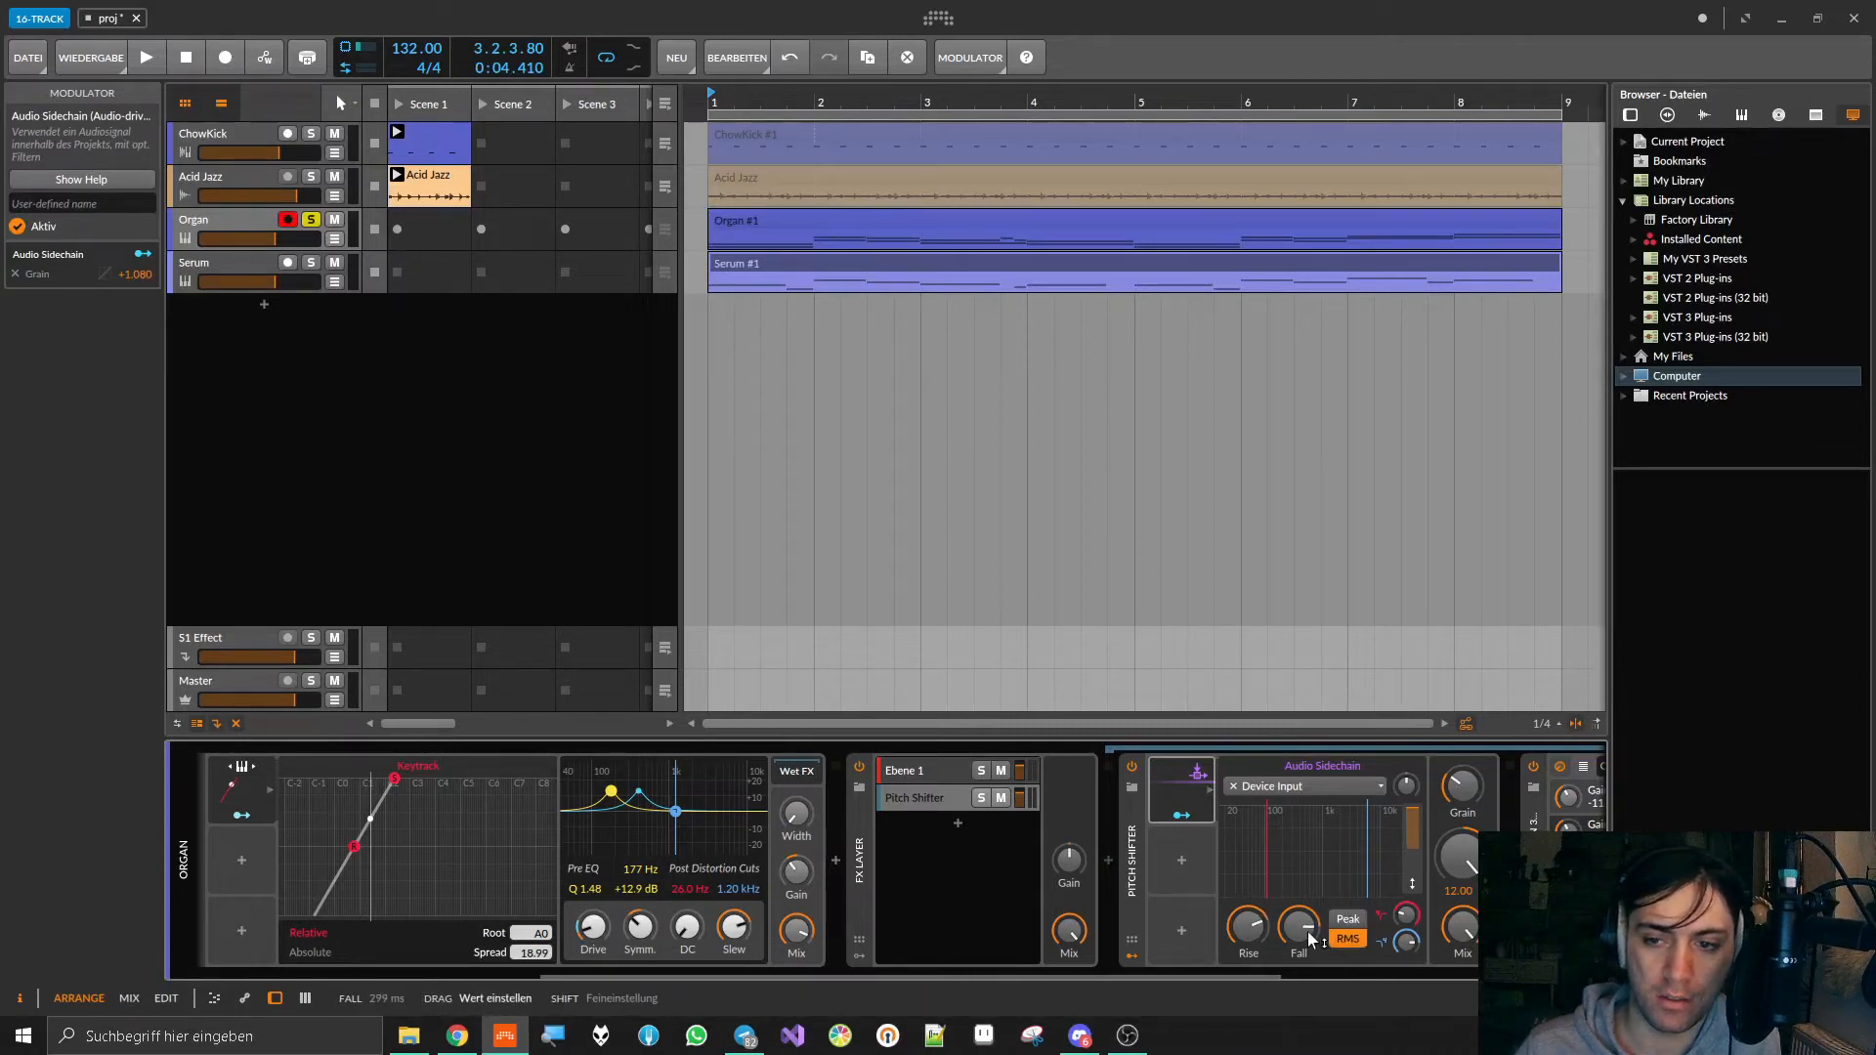
pyautogui.press('space')
pyautogui.moveTo(1249, 928); pyautogui.dragTo(1299, 905)
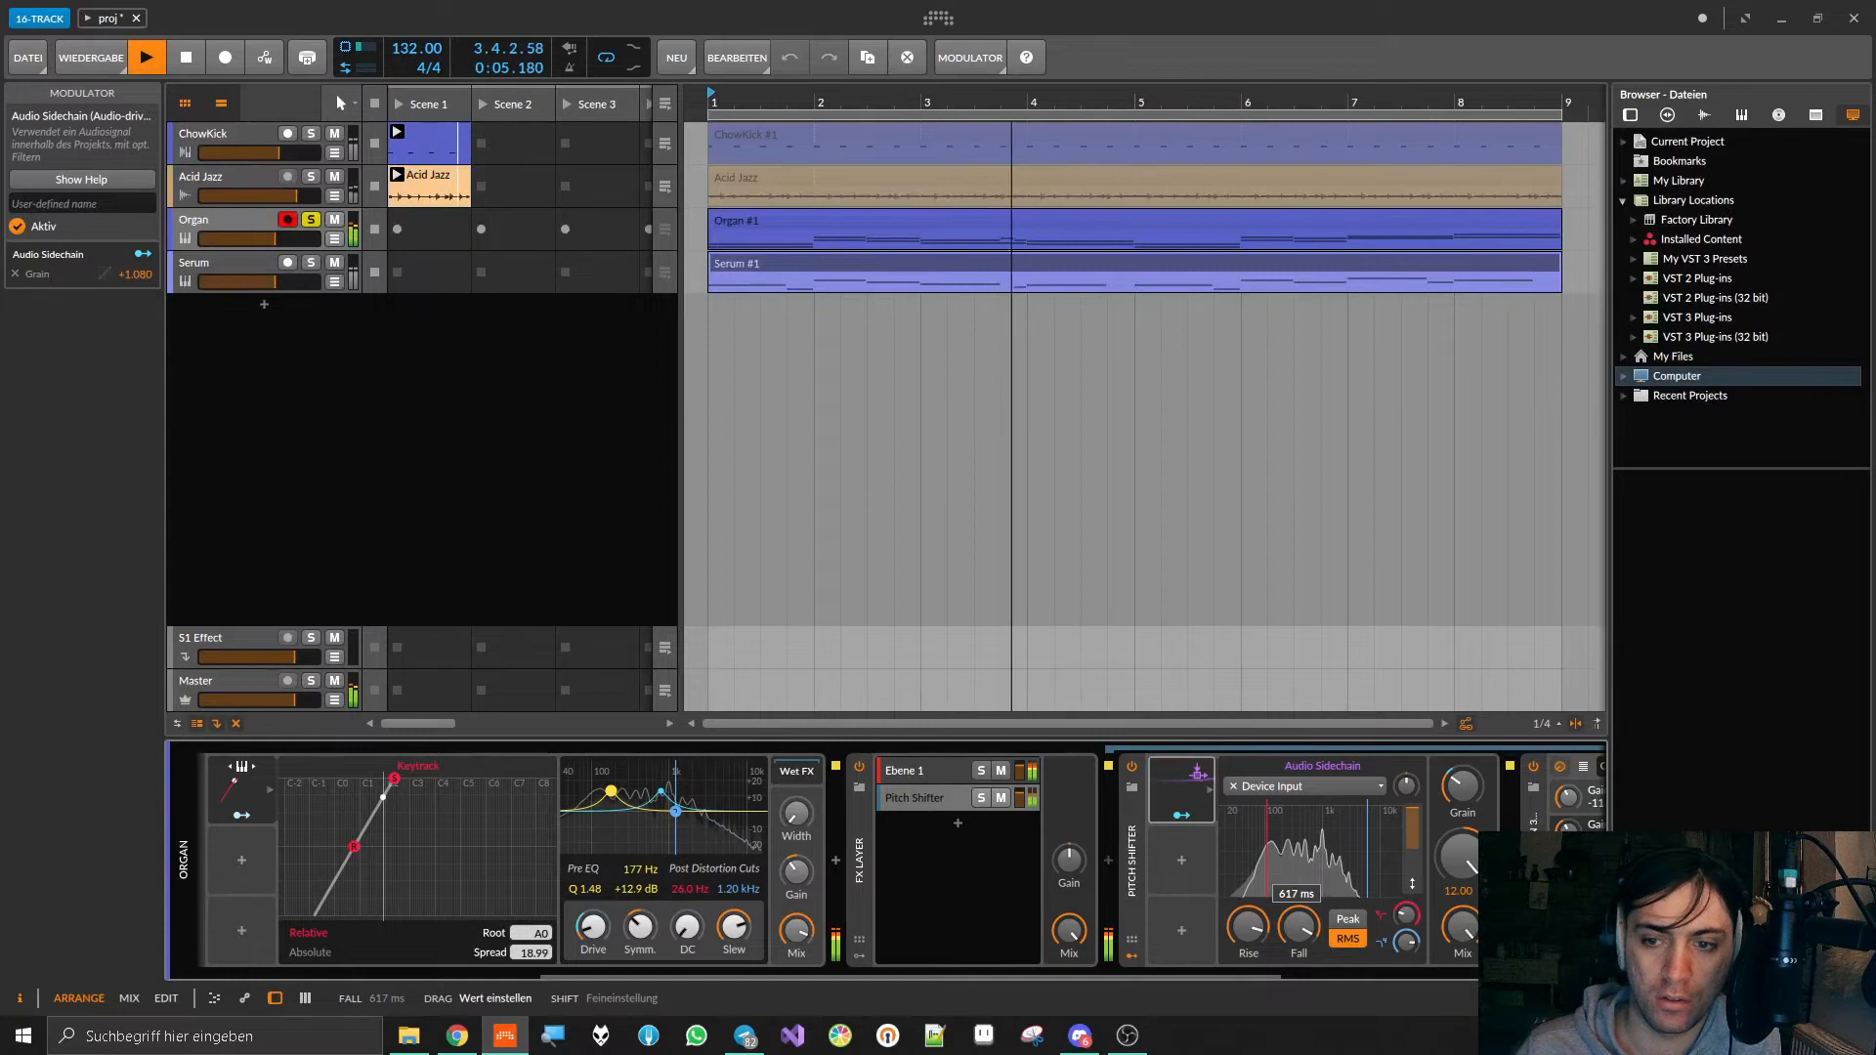
pyautogui.moveTo(1248, 926); pyautogui.dragTo(1249, 914)
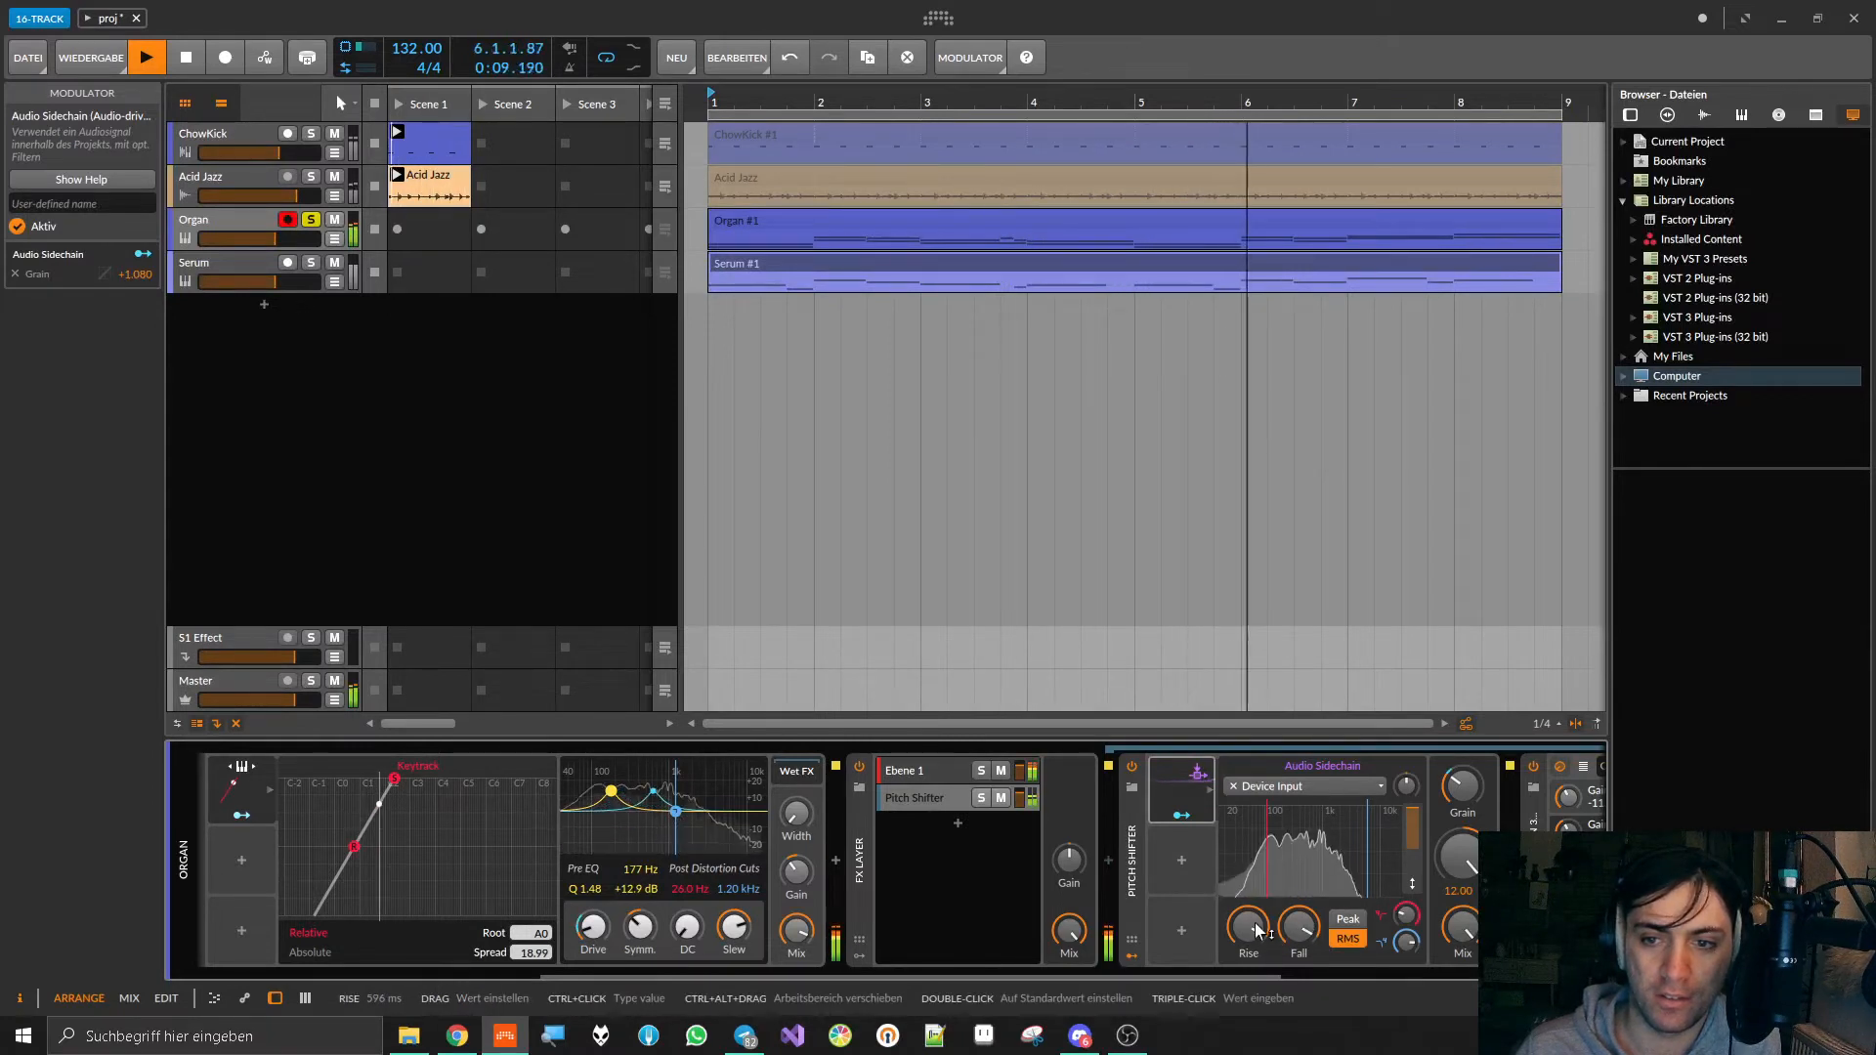
pyautogui.moveTo(1405, 786); pyautogui.dragTo(1406, 801)
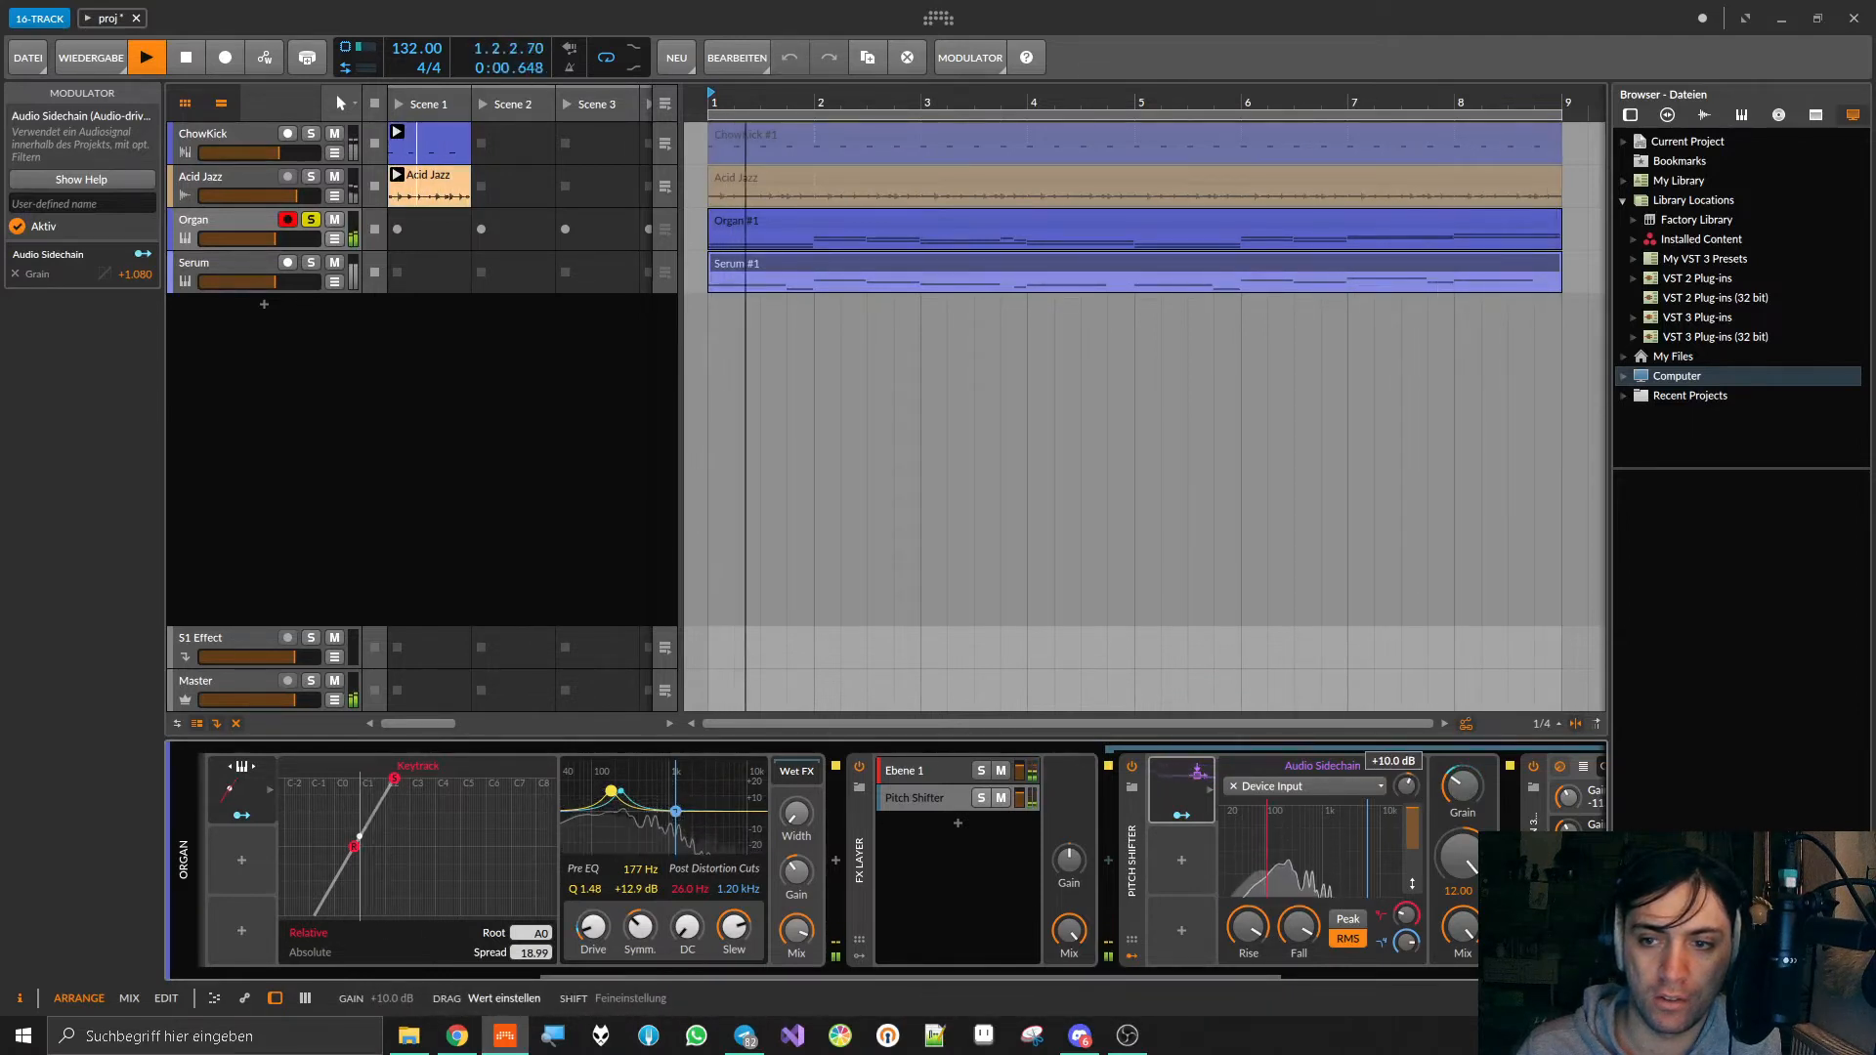
pyautogui.moveTo(1248, 928); pyautogui.dragTo(1299, 894)
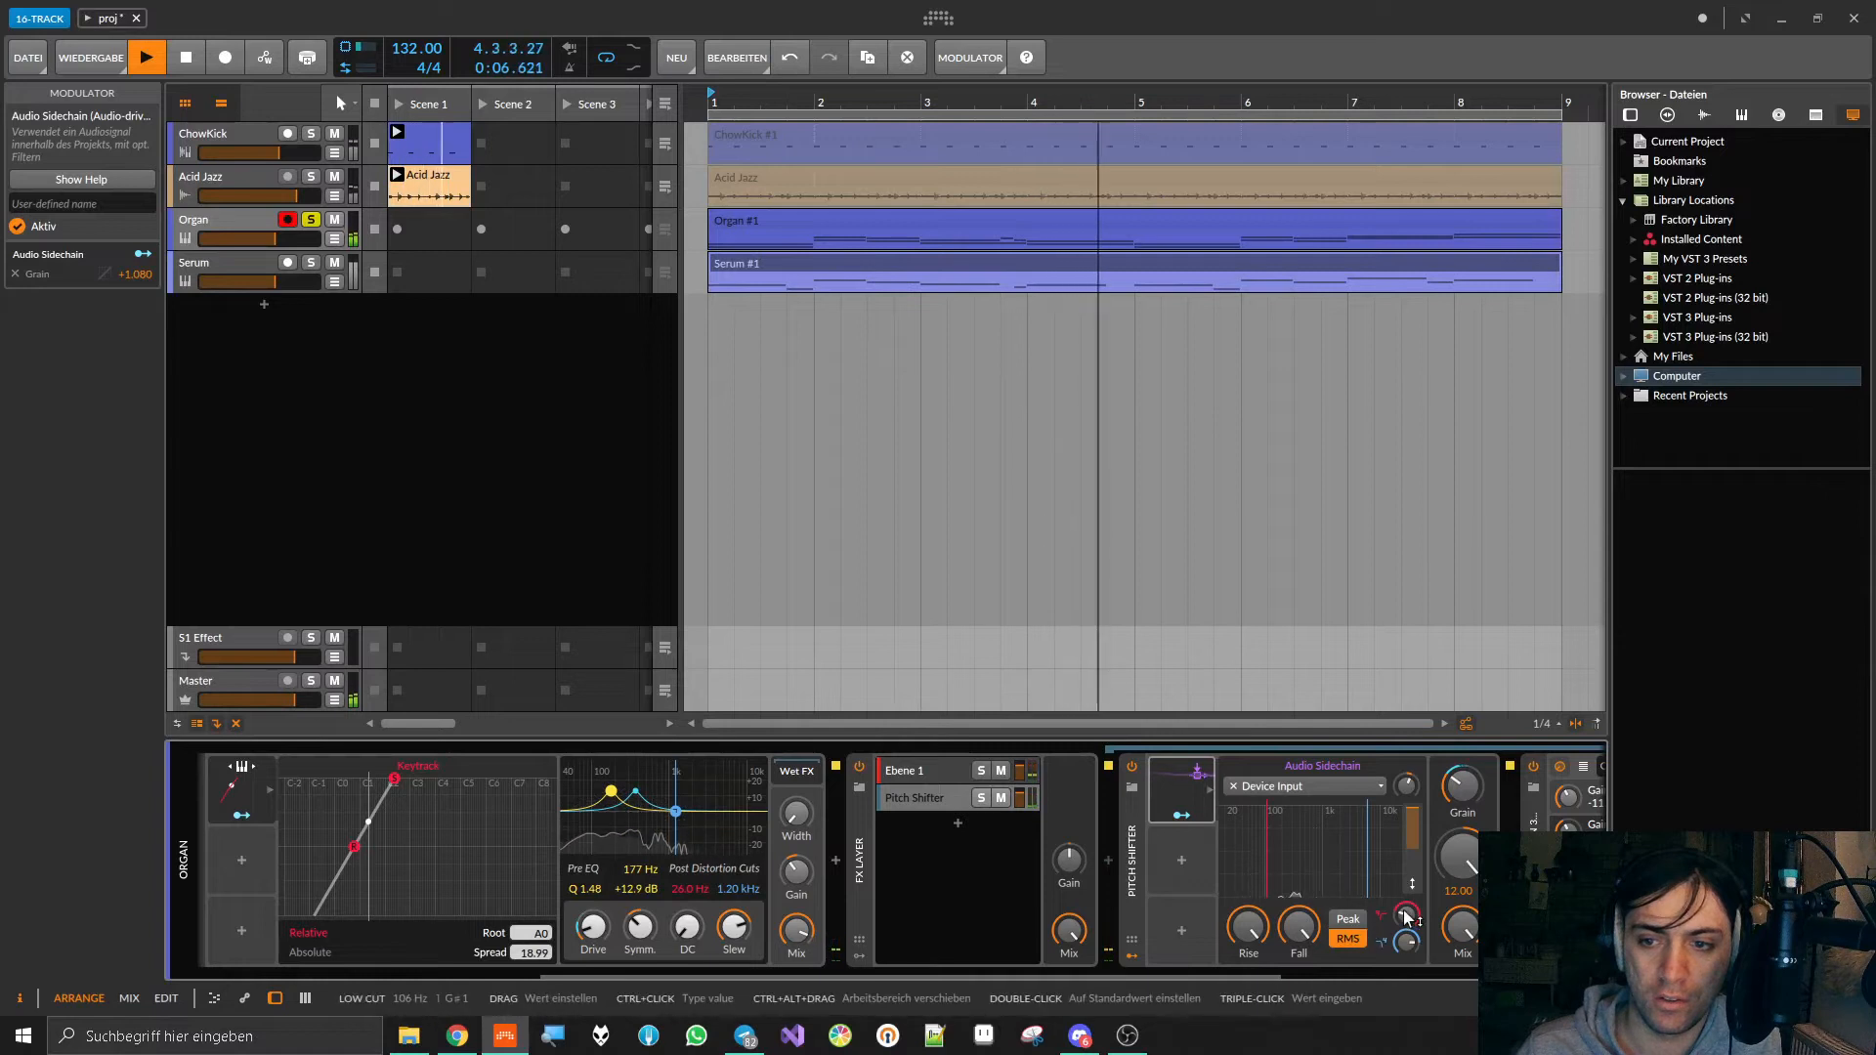
# Step: Set the Audio Sidechain's High Cut to 19.9 kHz and try a lower Low Cut before raising it to mid-spectrum
pyautogui.moveTo(1407, 915); pyautogui.dragTo(1407, 984)
pyautogui.moveTo(1407, 785); pyautogui.dragTo(1407, 784)
pyautogui.doubleClick(1406, 943)
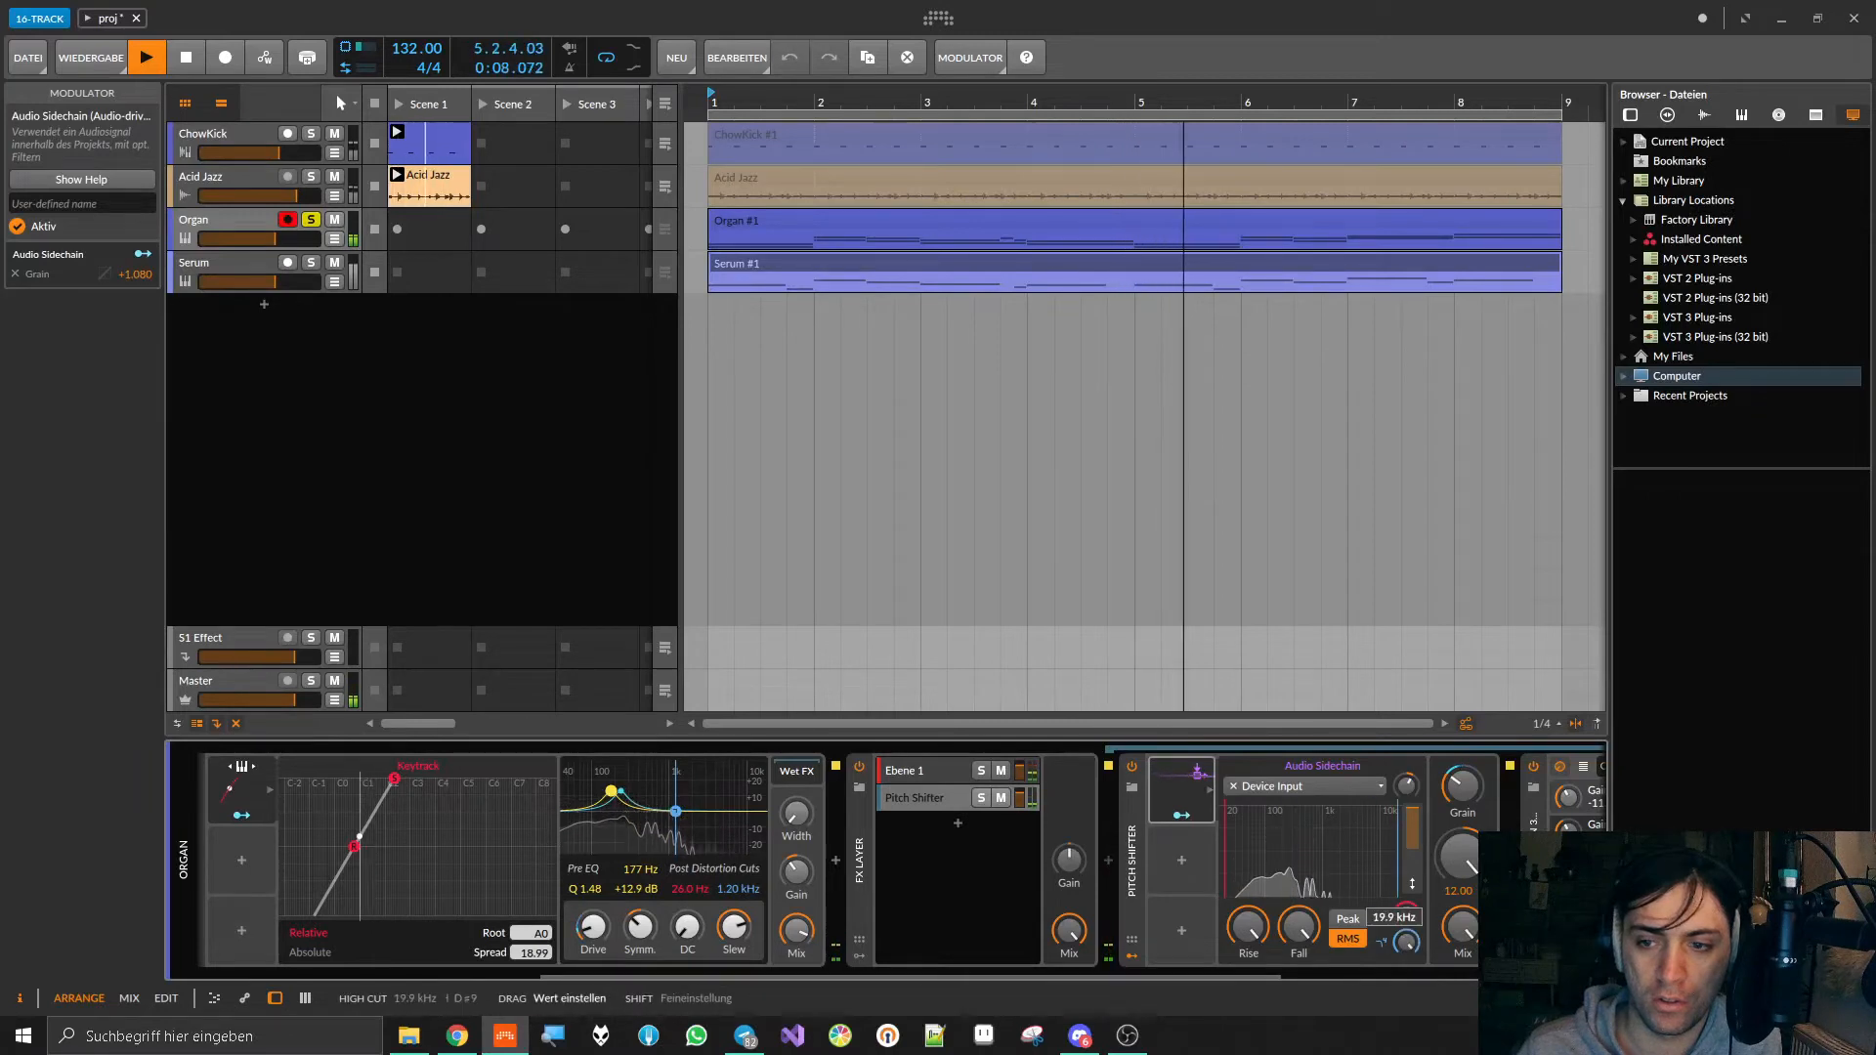
pyautogui.moveTo(1407, 916); pyautogui.dragTo(1406, 774)
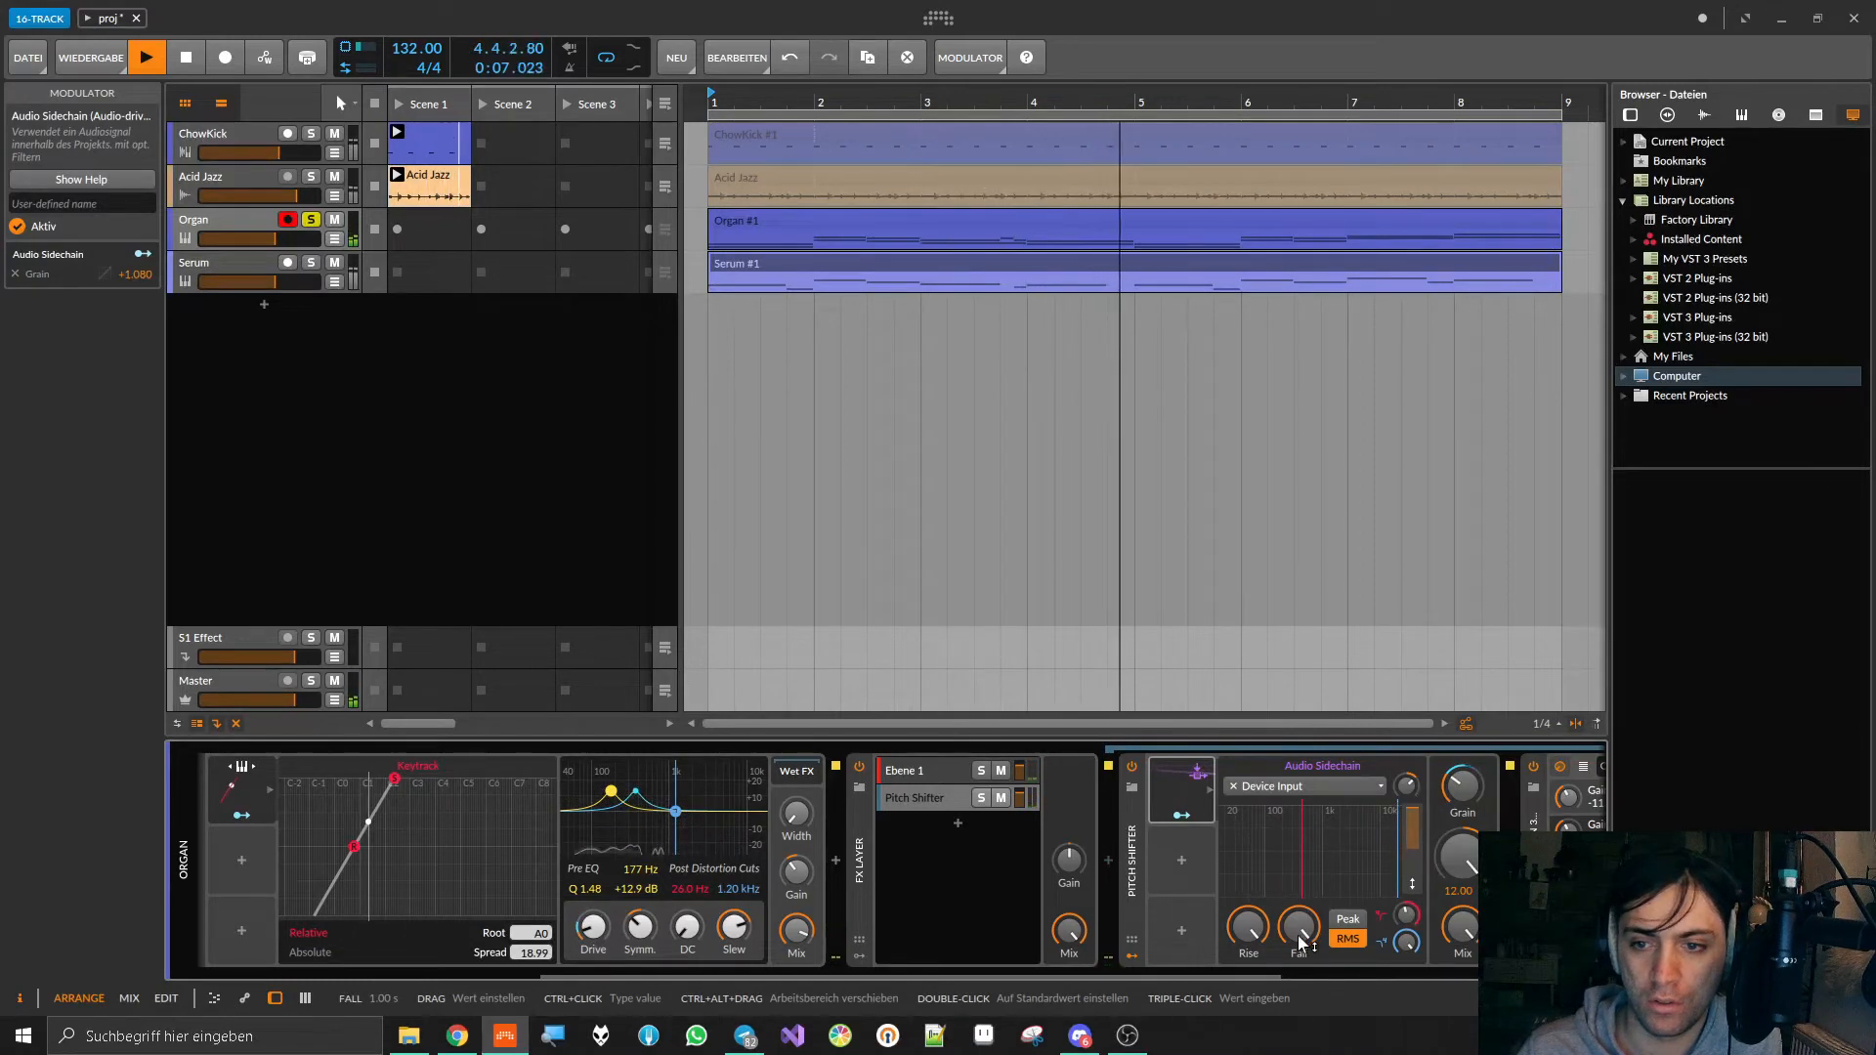
# Step: Fine-tune the Audio Sidechain by trying a shorter Rise, setting the gain to +10.5 dB, and reducing the Grain modulation amount to +0.410
pyautogui.moveTo(1249, 931); pyautogui.dragTo(1248, 1040)
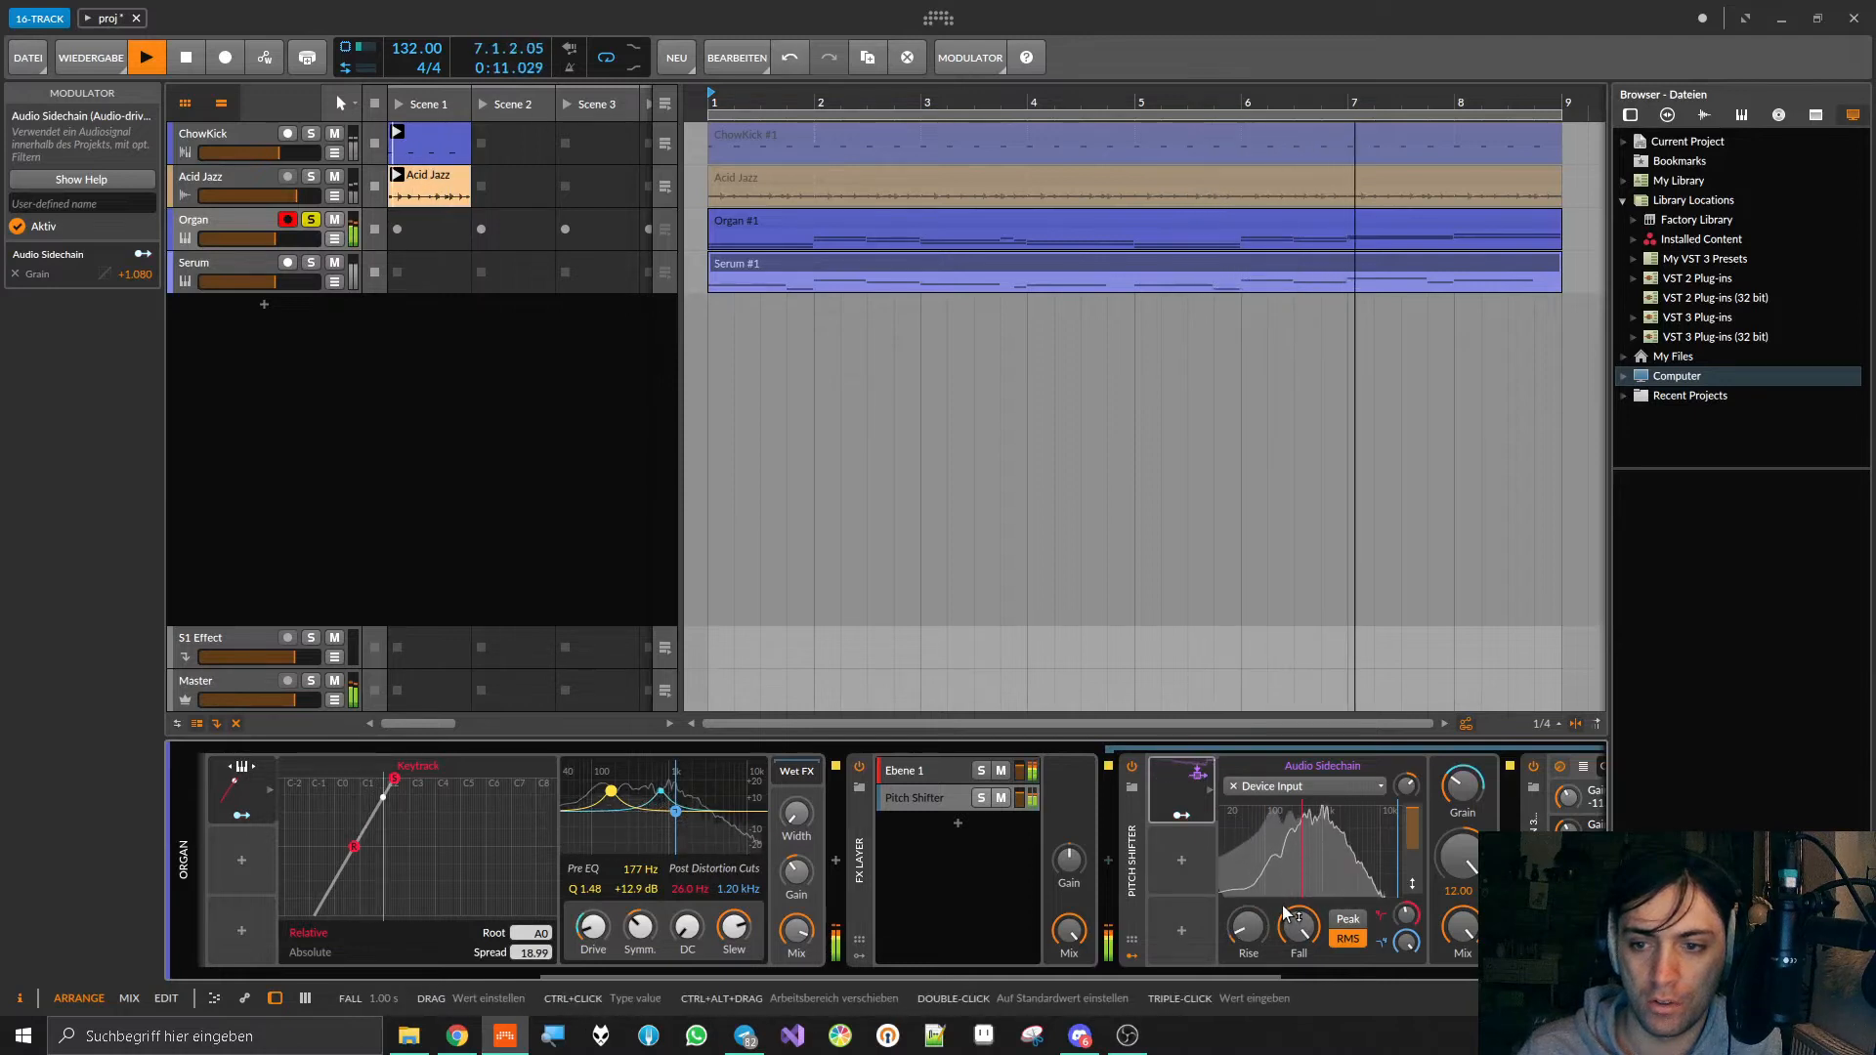
pyautogui.moveTo(1407, 784); pyautogui.dragTo(1407, 786)
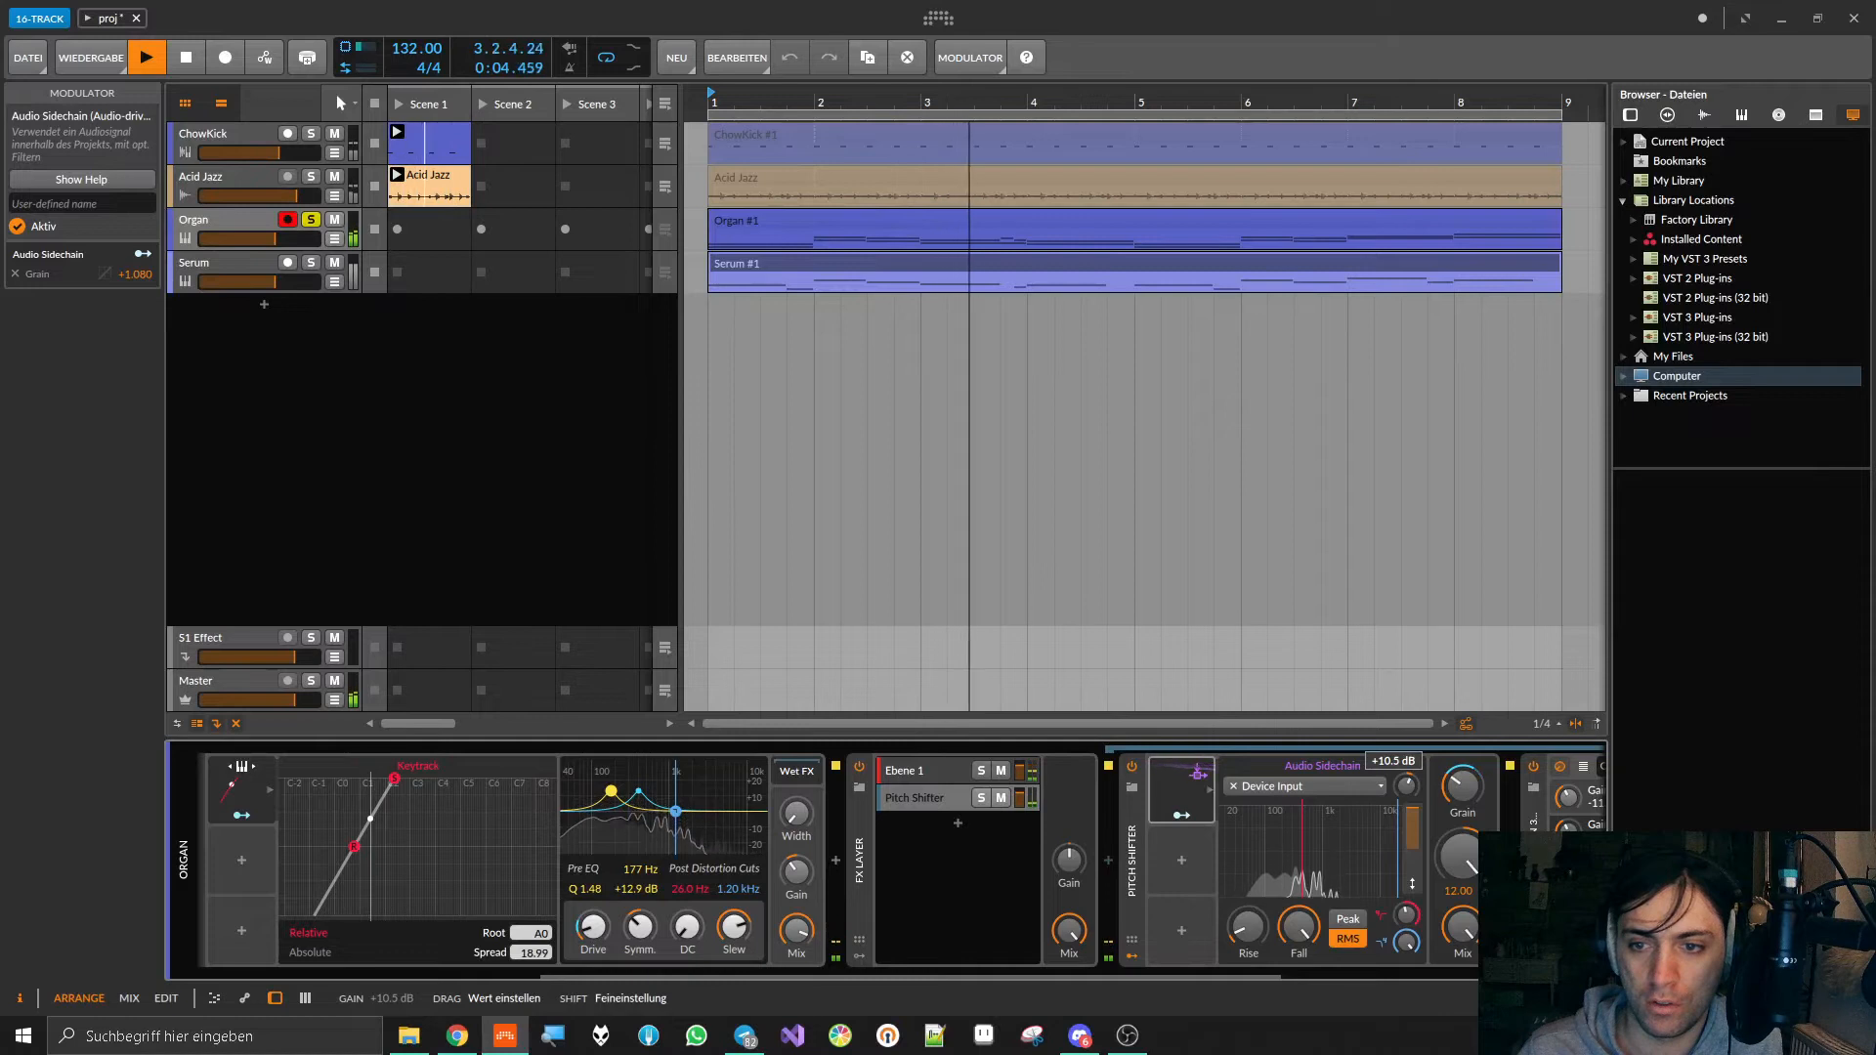
pyautogui.moveTo(1247, 926); pyautogui.dragTo(1248, 822)
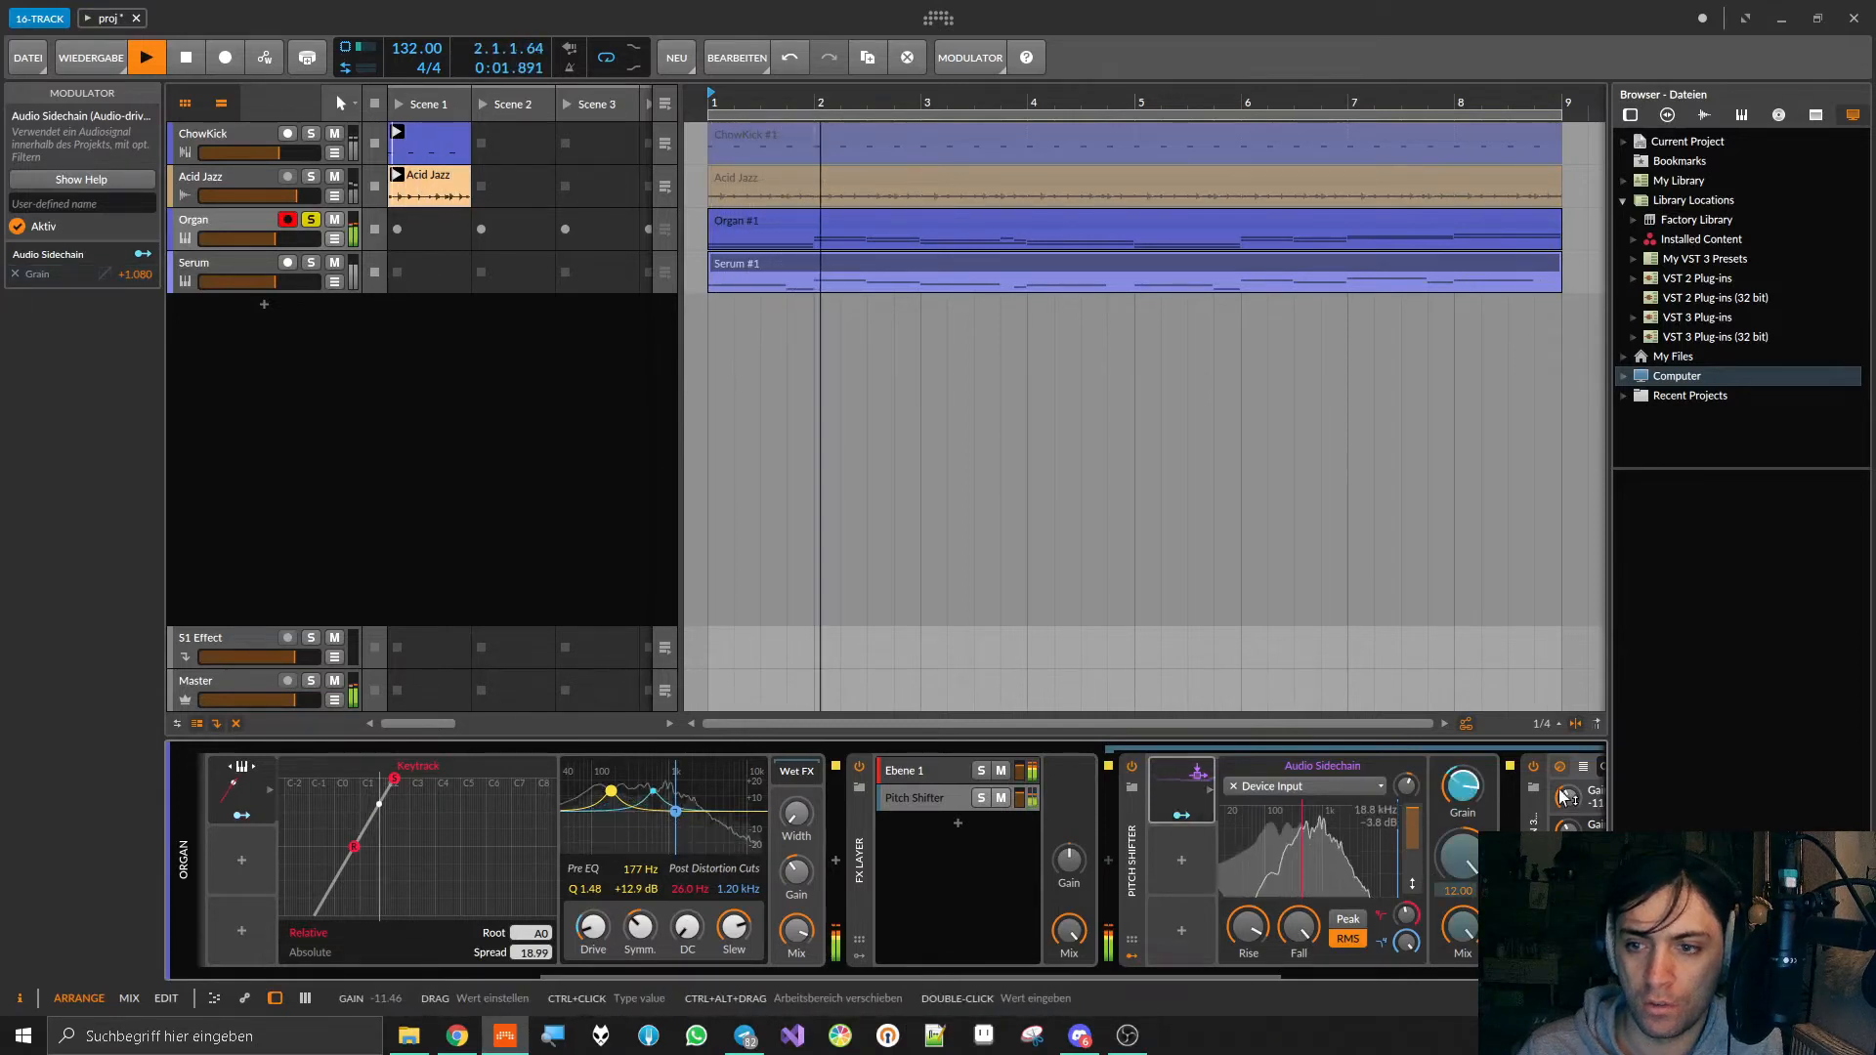
pyautogui.moveTo(1459, 791); pyautogui.dragTo(1458, 828)
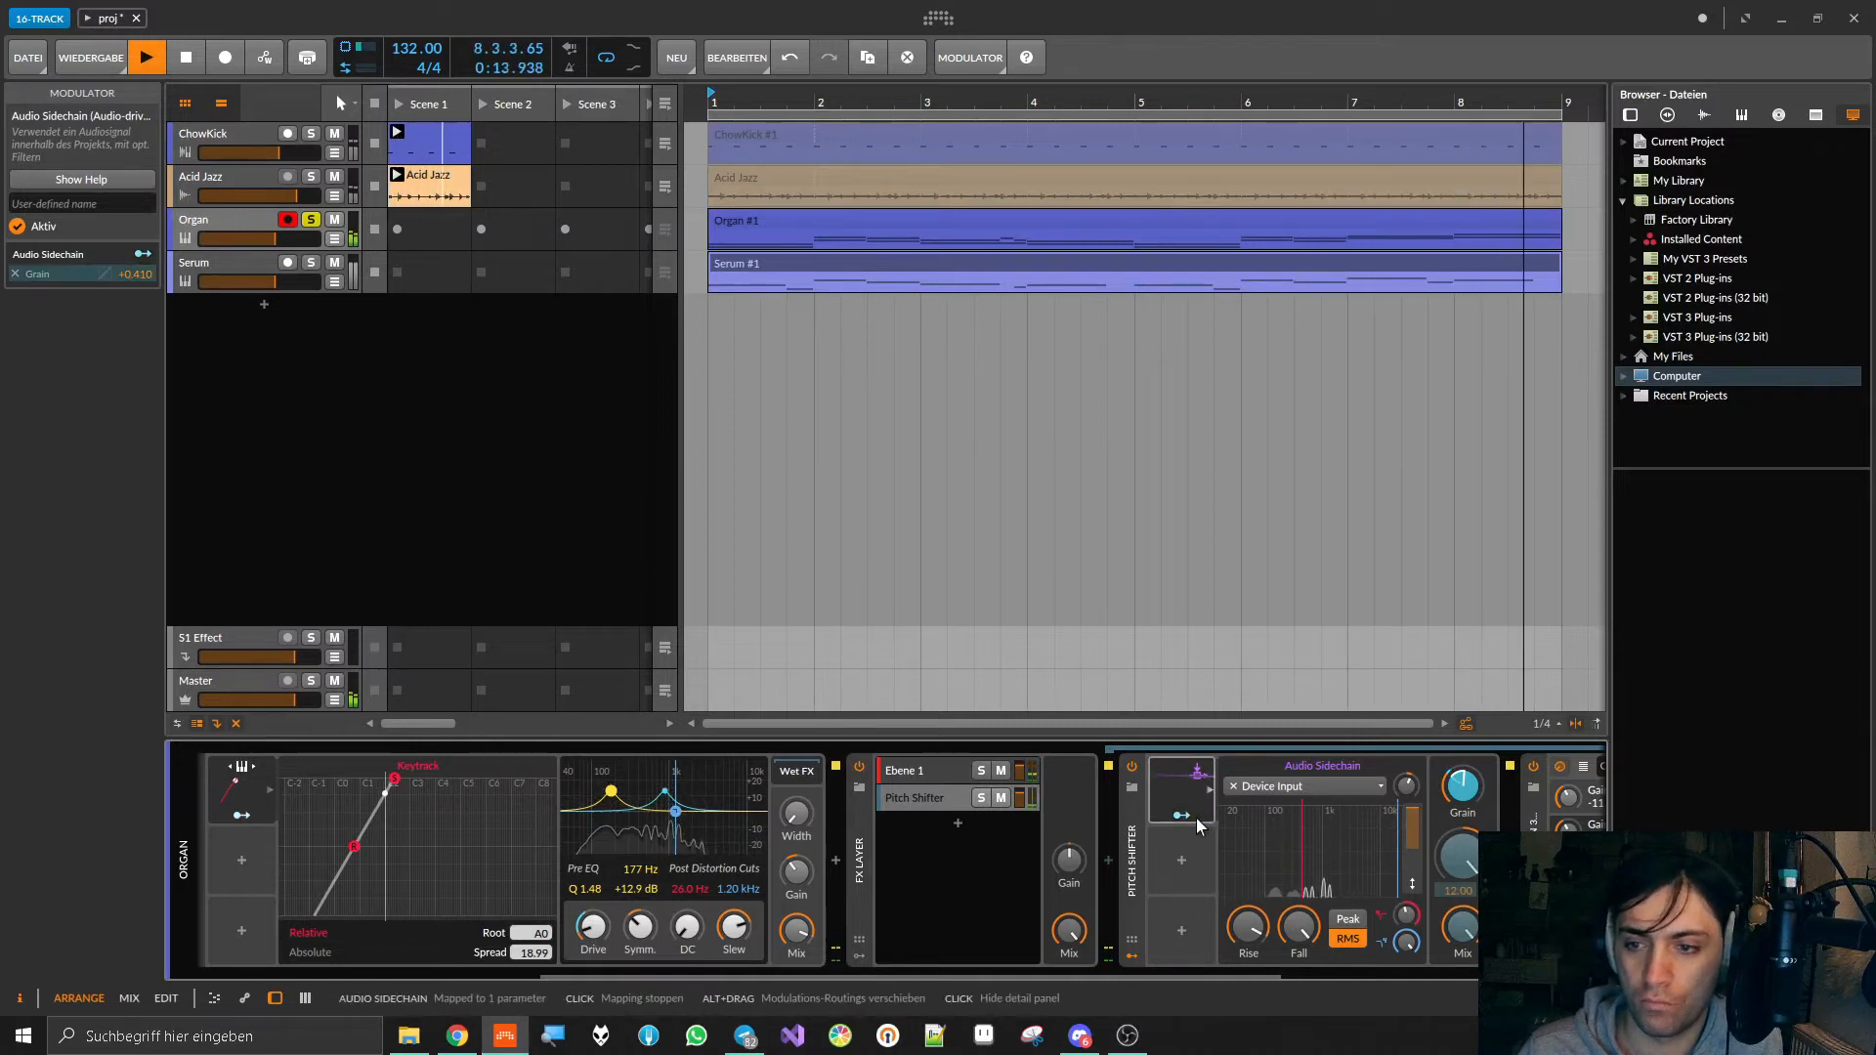
# Step: Map the Audio Sidechain to the Pitch Shifter's Pitch with an amount of -0.333, stop playback and save the project
pyautogui.moveTo(1460, 857); pyautogui.dragTo(1459, 882)
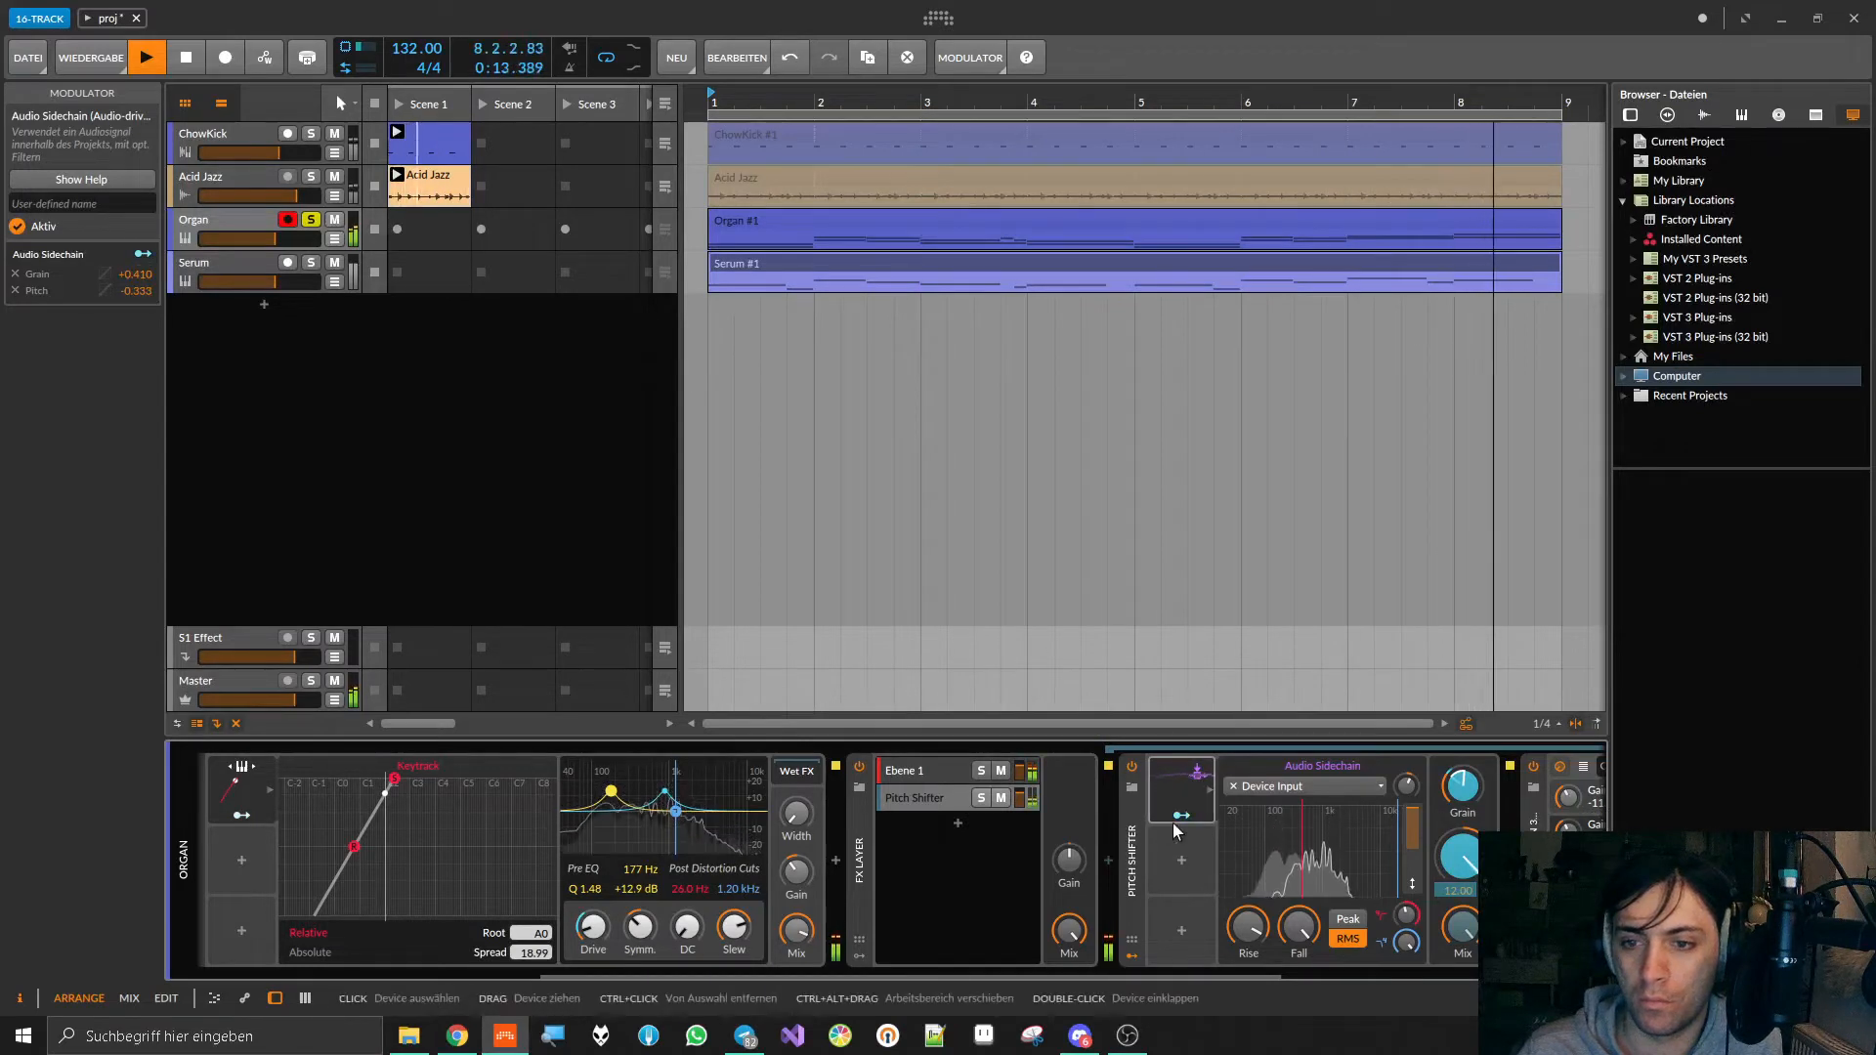
pyautogui.press('space')
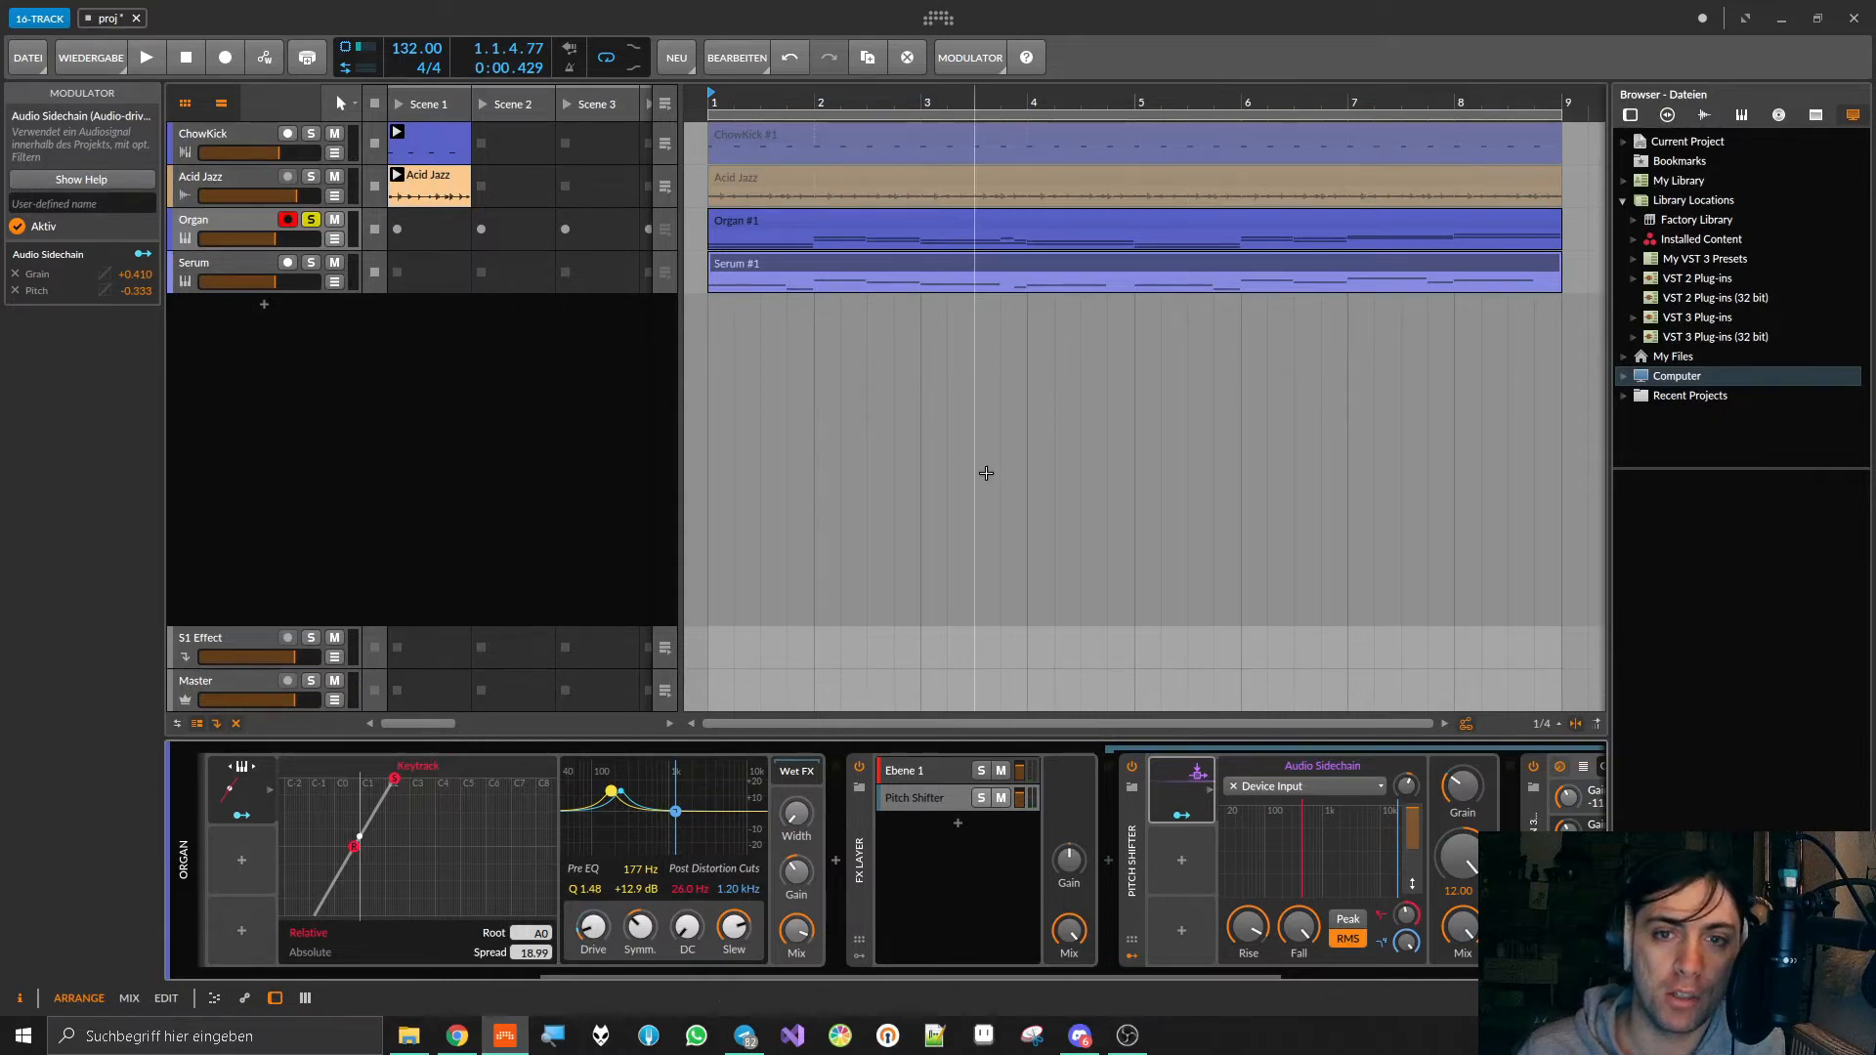
pyautogui.hotkey('ctrl', 's')
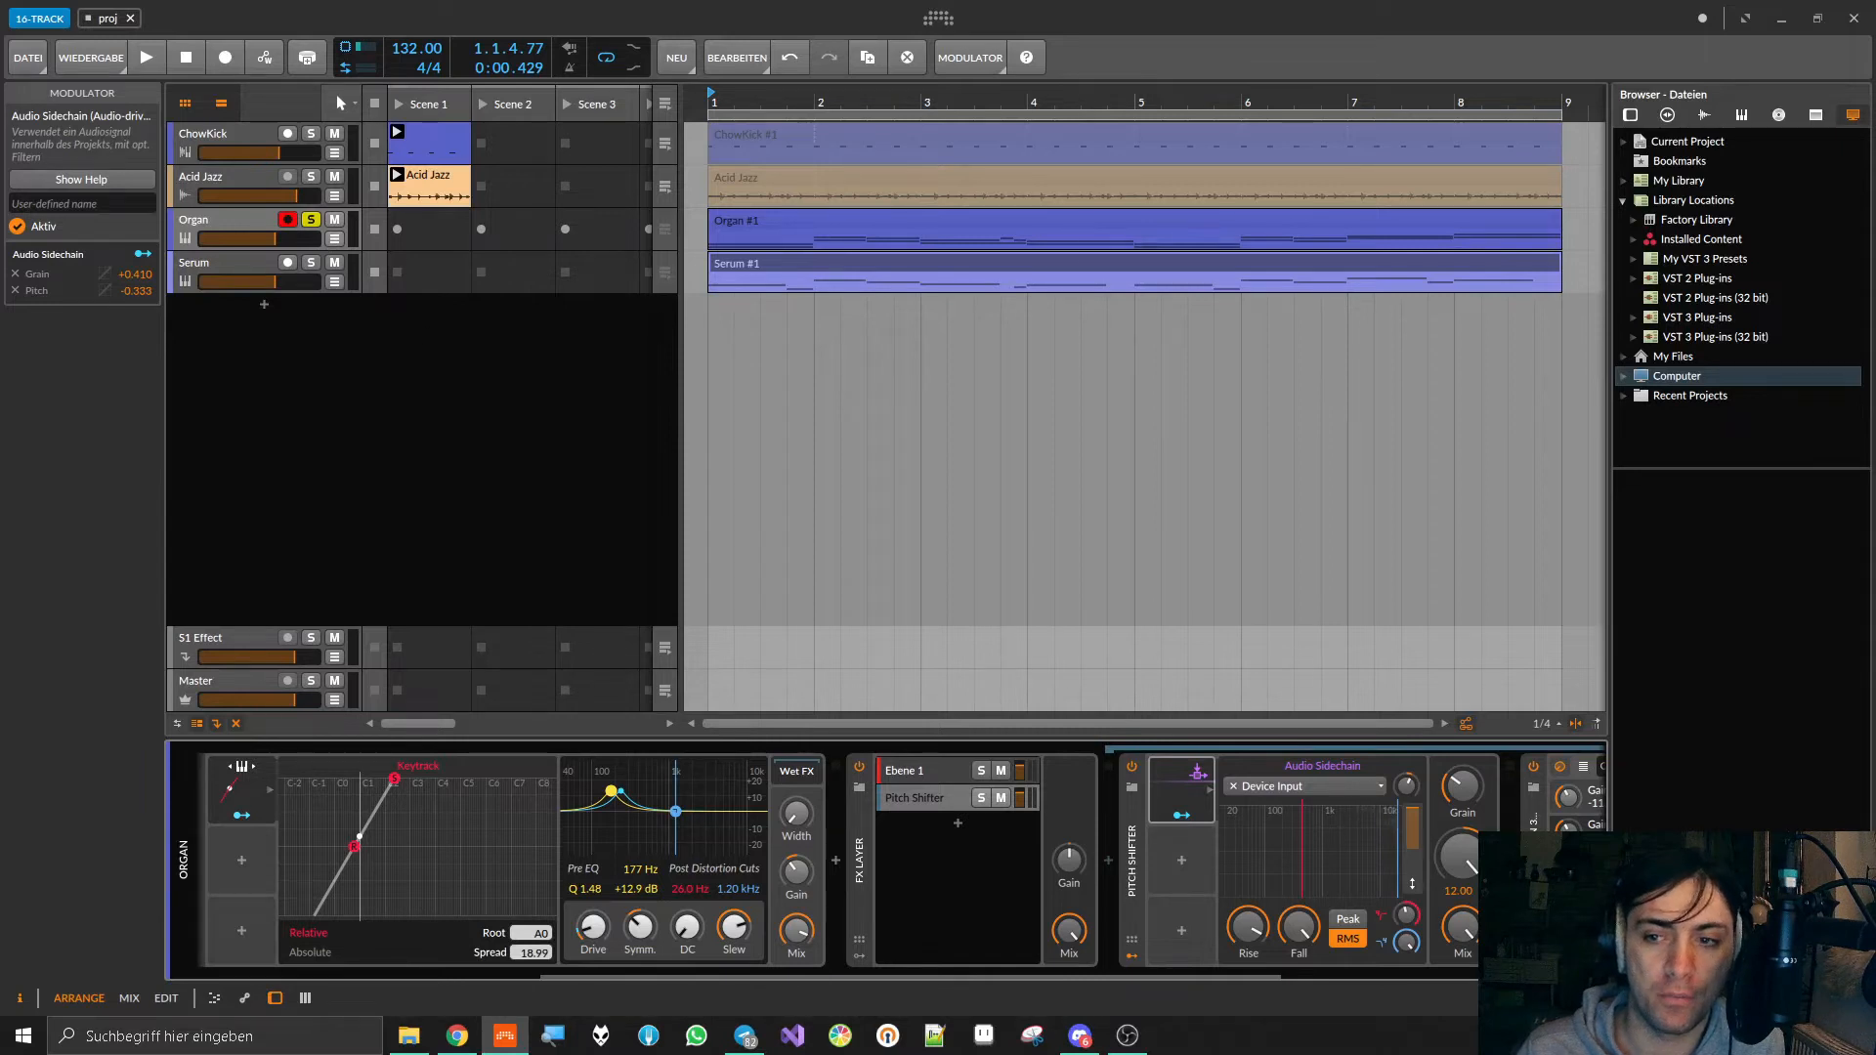
# Step: Insert the NEL plug-in before the Organ's FX Layer and set its Mod 0 to Envelope Follower
pyautogui.click(835, 860)
pyautogui.write('nel')
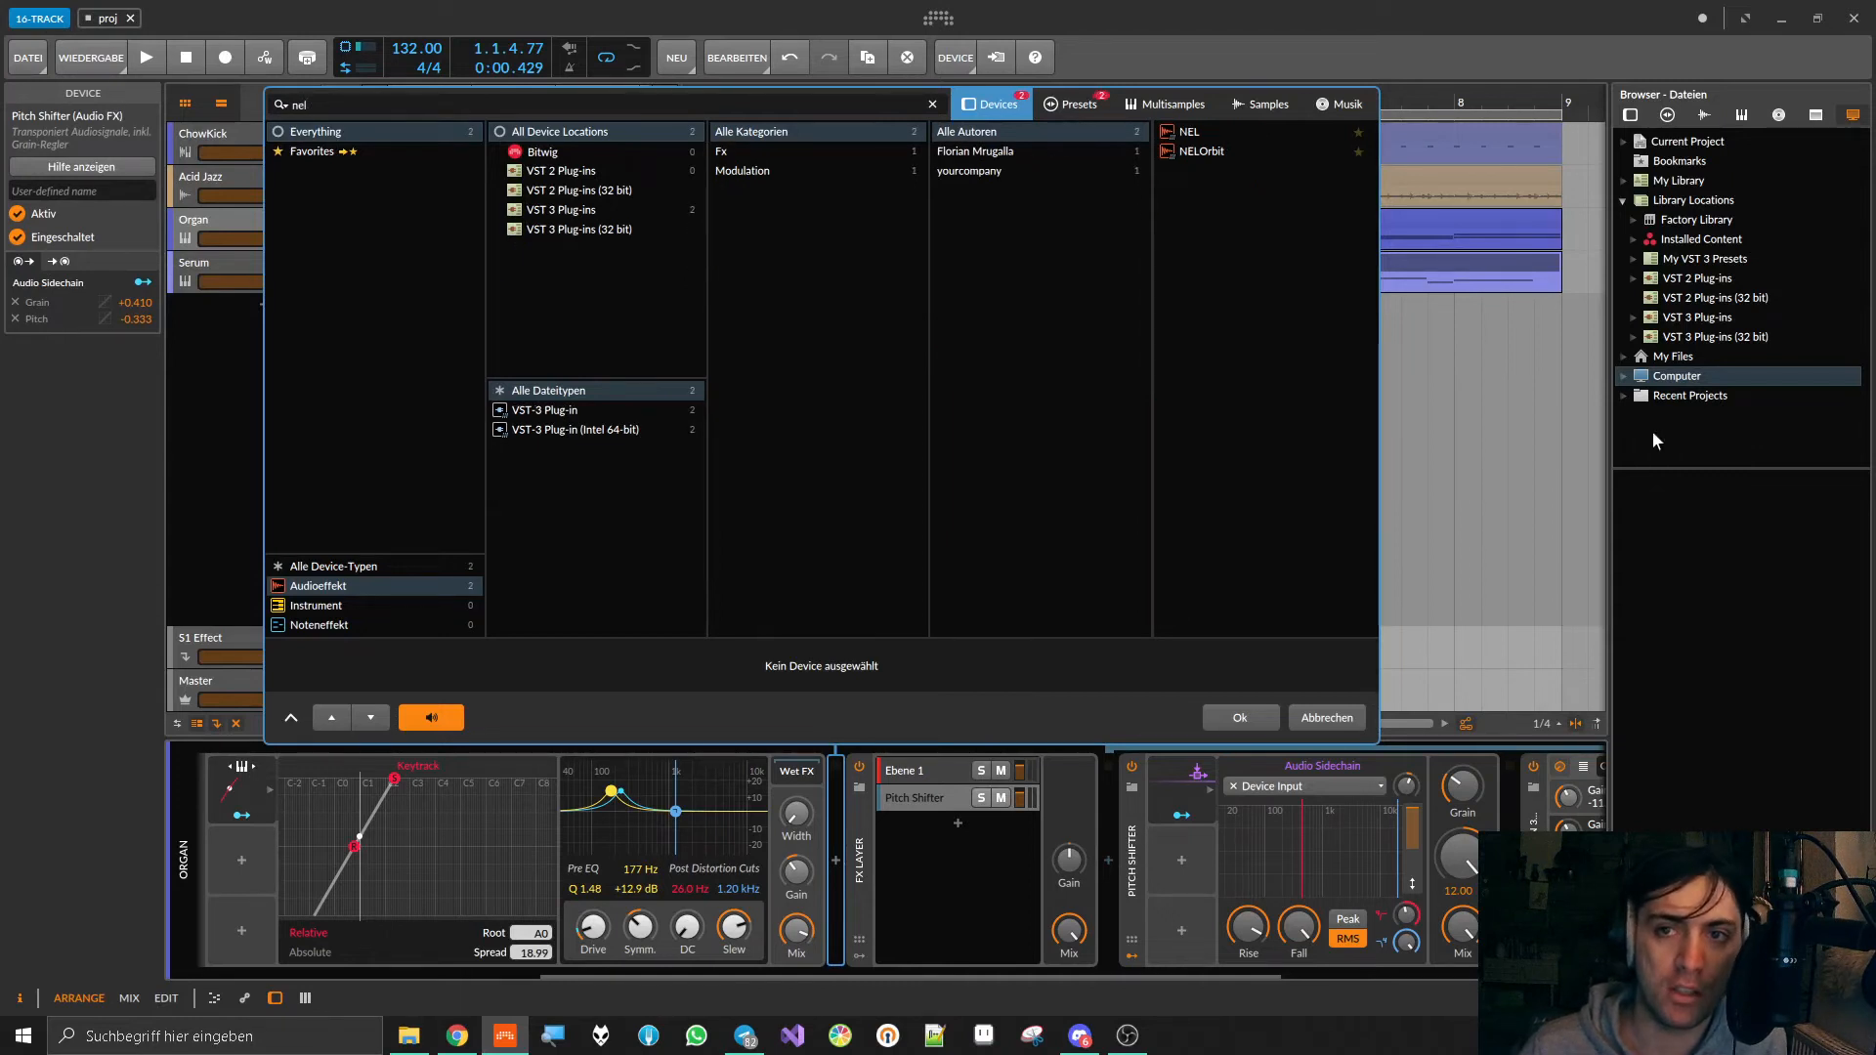
pyautogui.doubleClick(1189, 131)
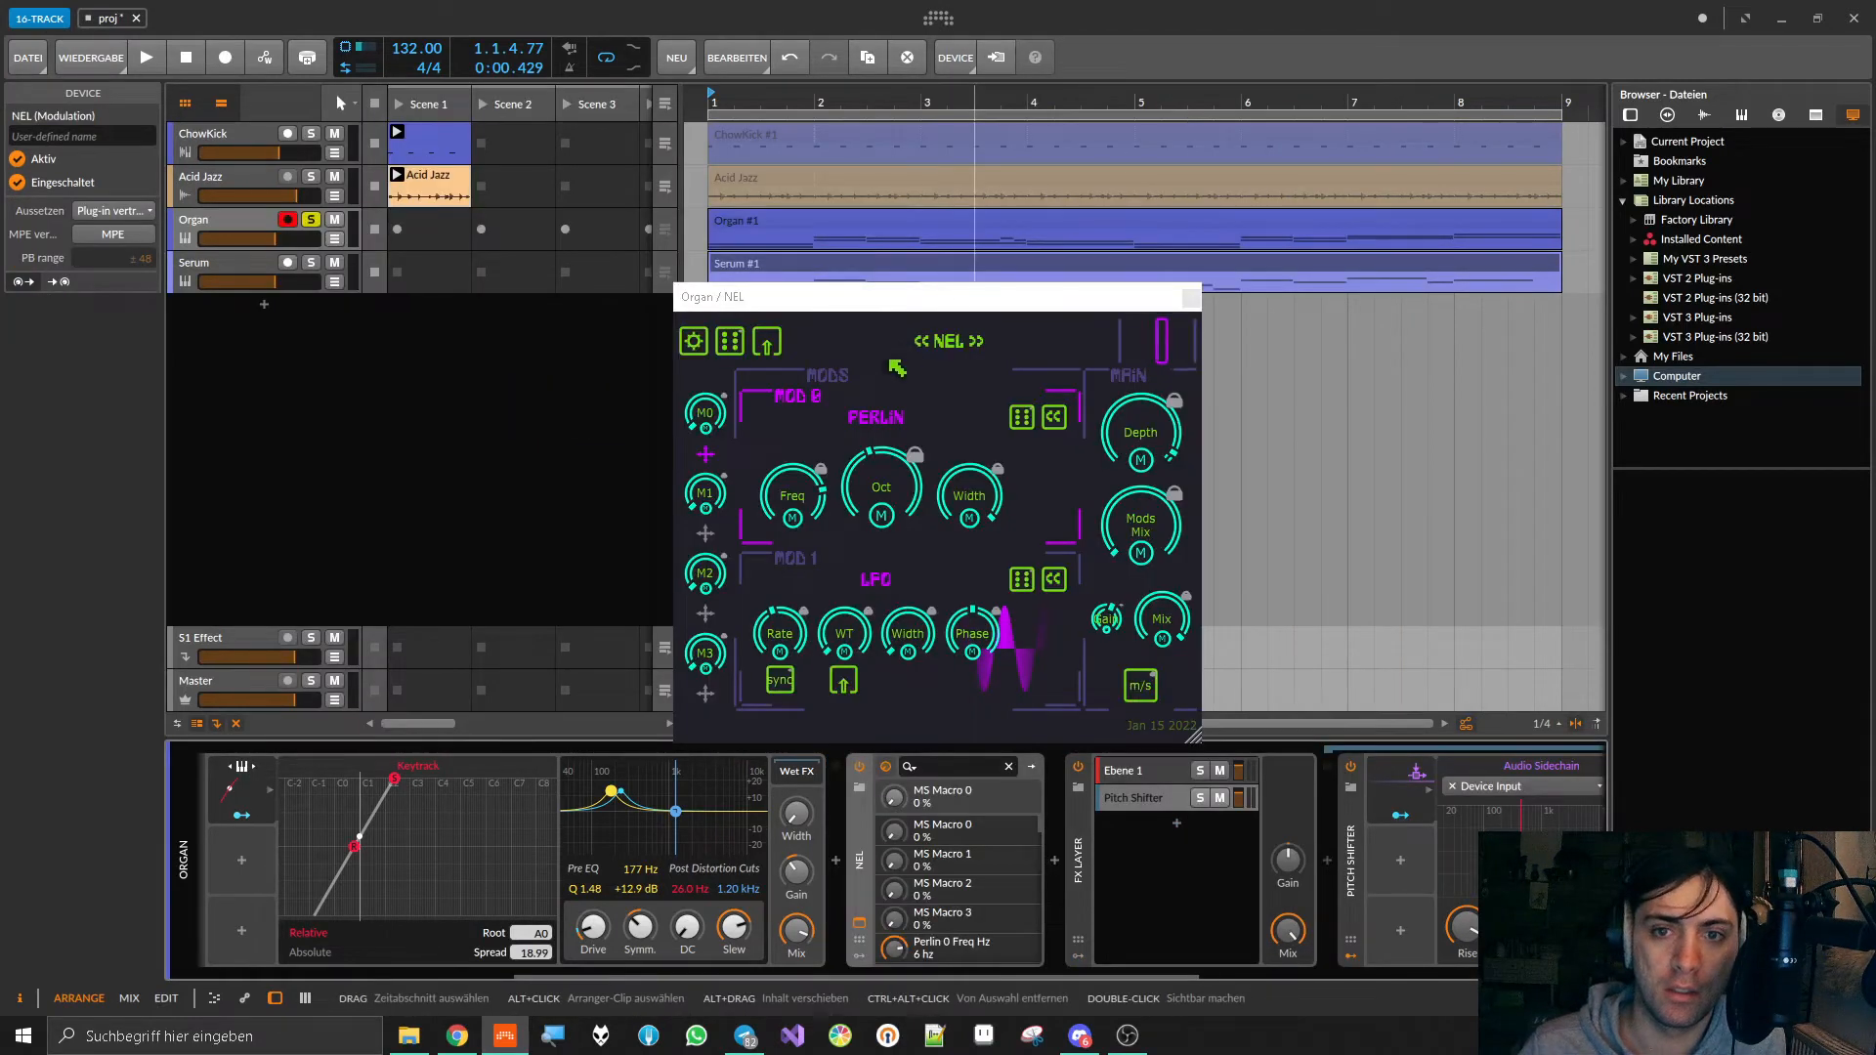
pyautogui.click(1053, 417)
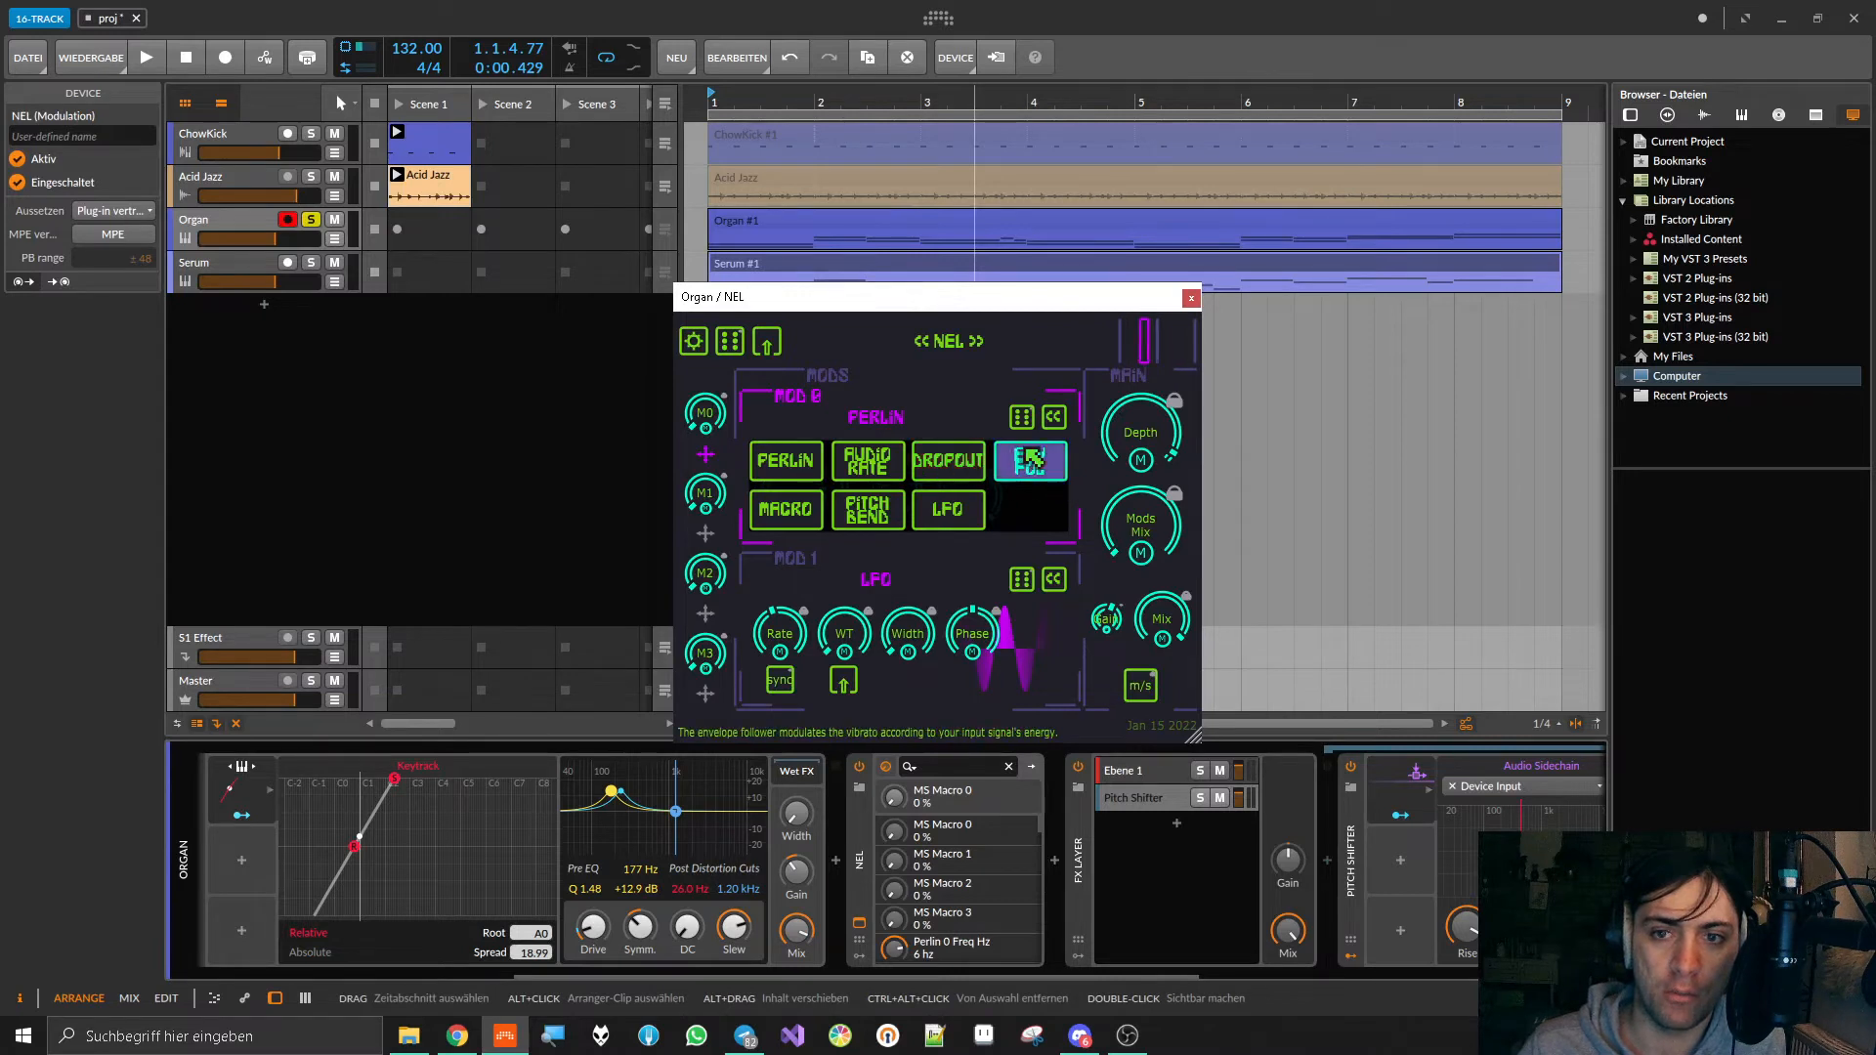
pyautogui.click(1031, 460)
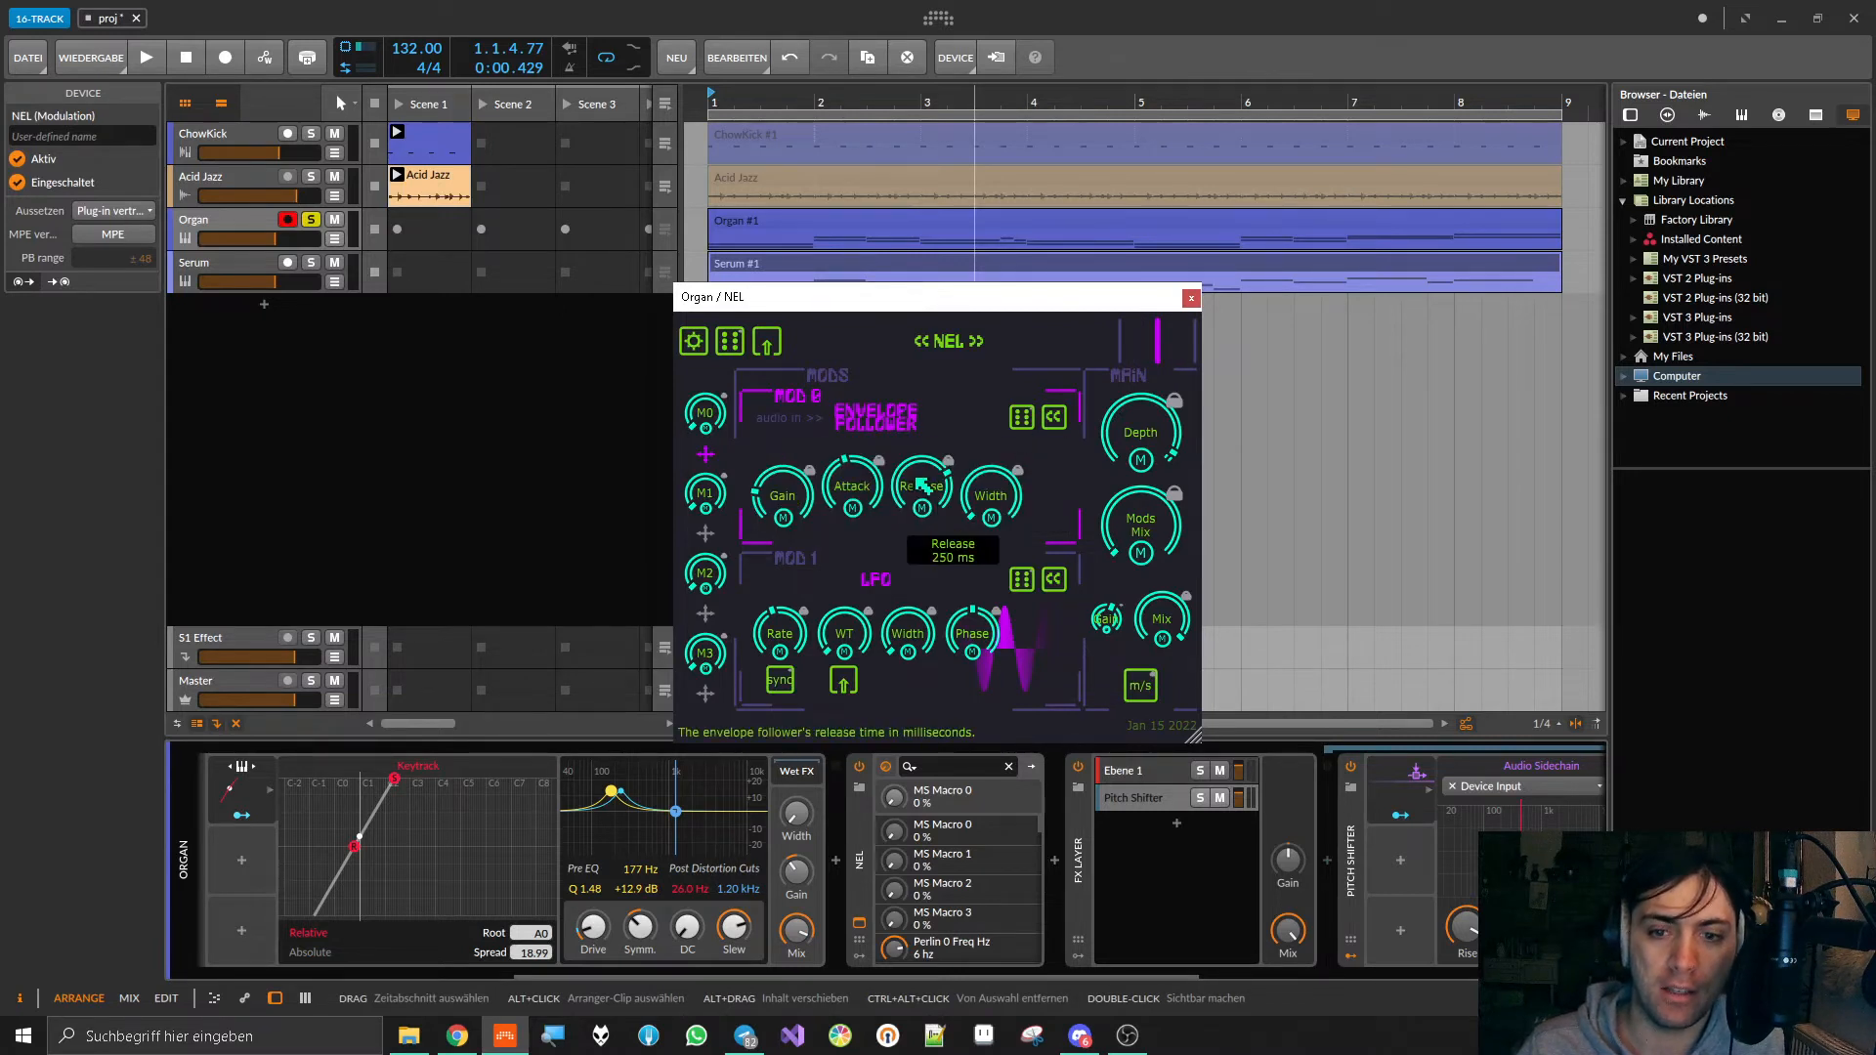
# Step: Try NEL's Envelope Follower Attack at 65.8 ms and 2000 ms, comparing it with the Audio Sidechain's Rise and Fall
pyautogui.moveTo(1147, 971); pyautogui.dragTo(1358, 970)
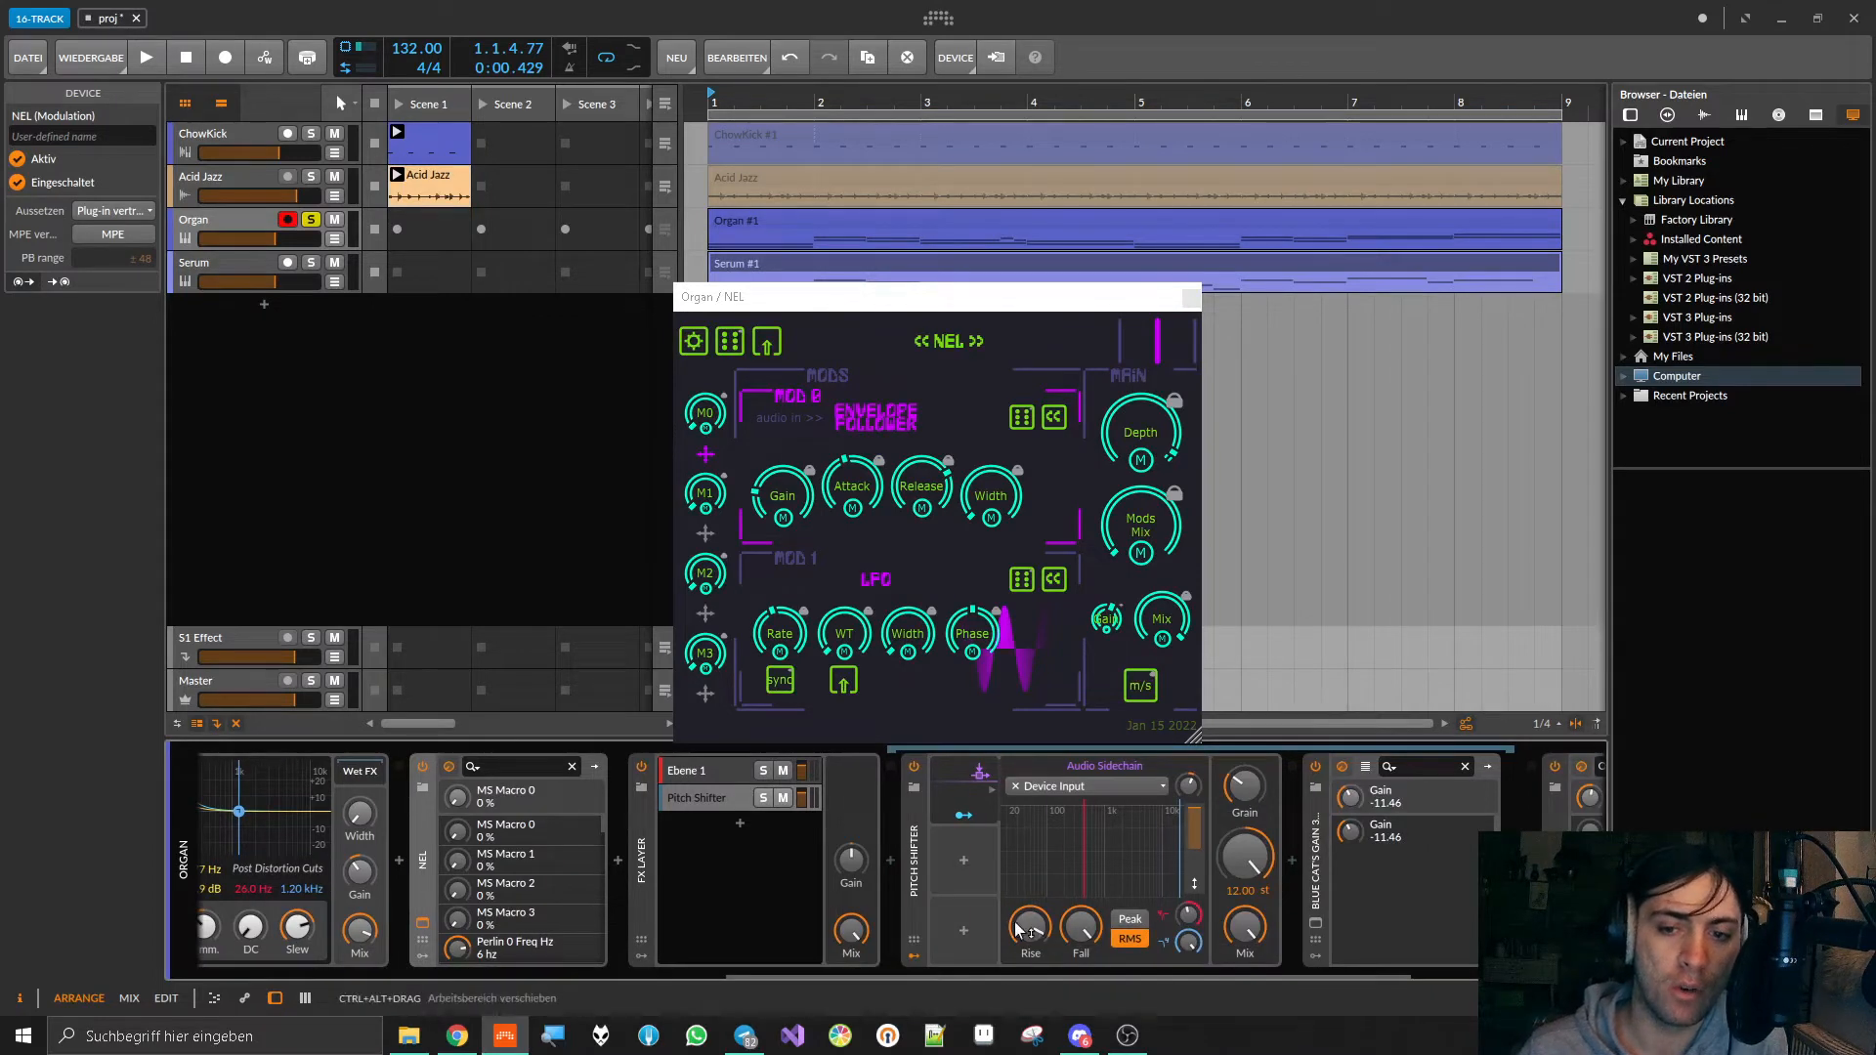
pyautogui.moveTo(884, 482)
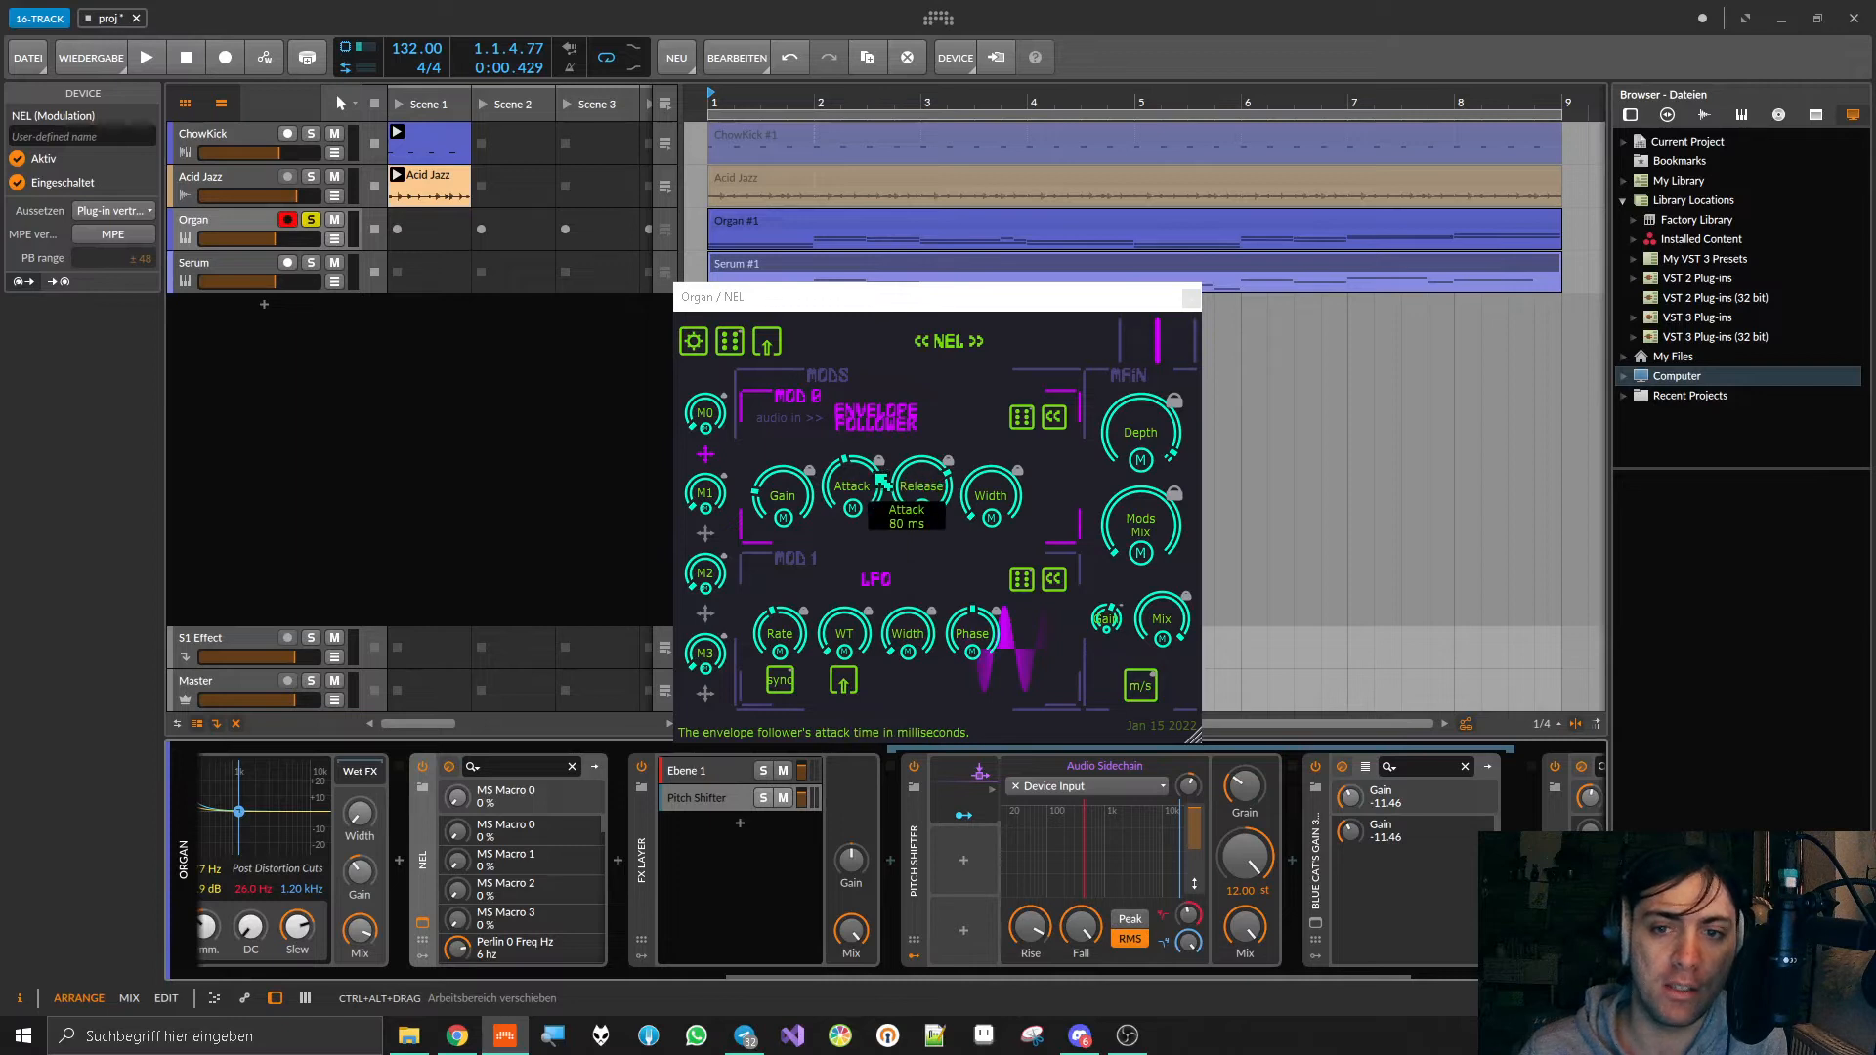
pyautogui.moveTo(880, 482)
pyautogui.mouseDown()
pyautogui.moveTo(878, 575)
pyautogui.moveTo(891, 484)
pyautogui.moveTo(908, 495)
pyautogui.moveTo(915, 337)
pyautogui.moveTo(926, 473)
pyautogui.moveTo(875, 497)
pyautogui.mouseUp()
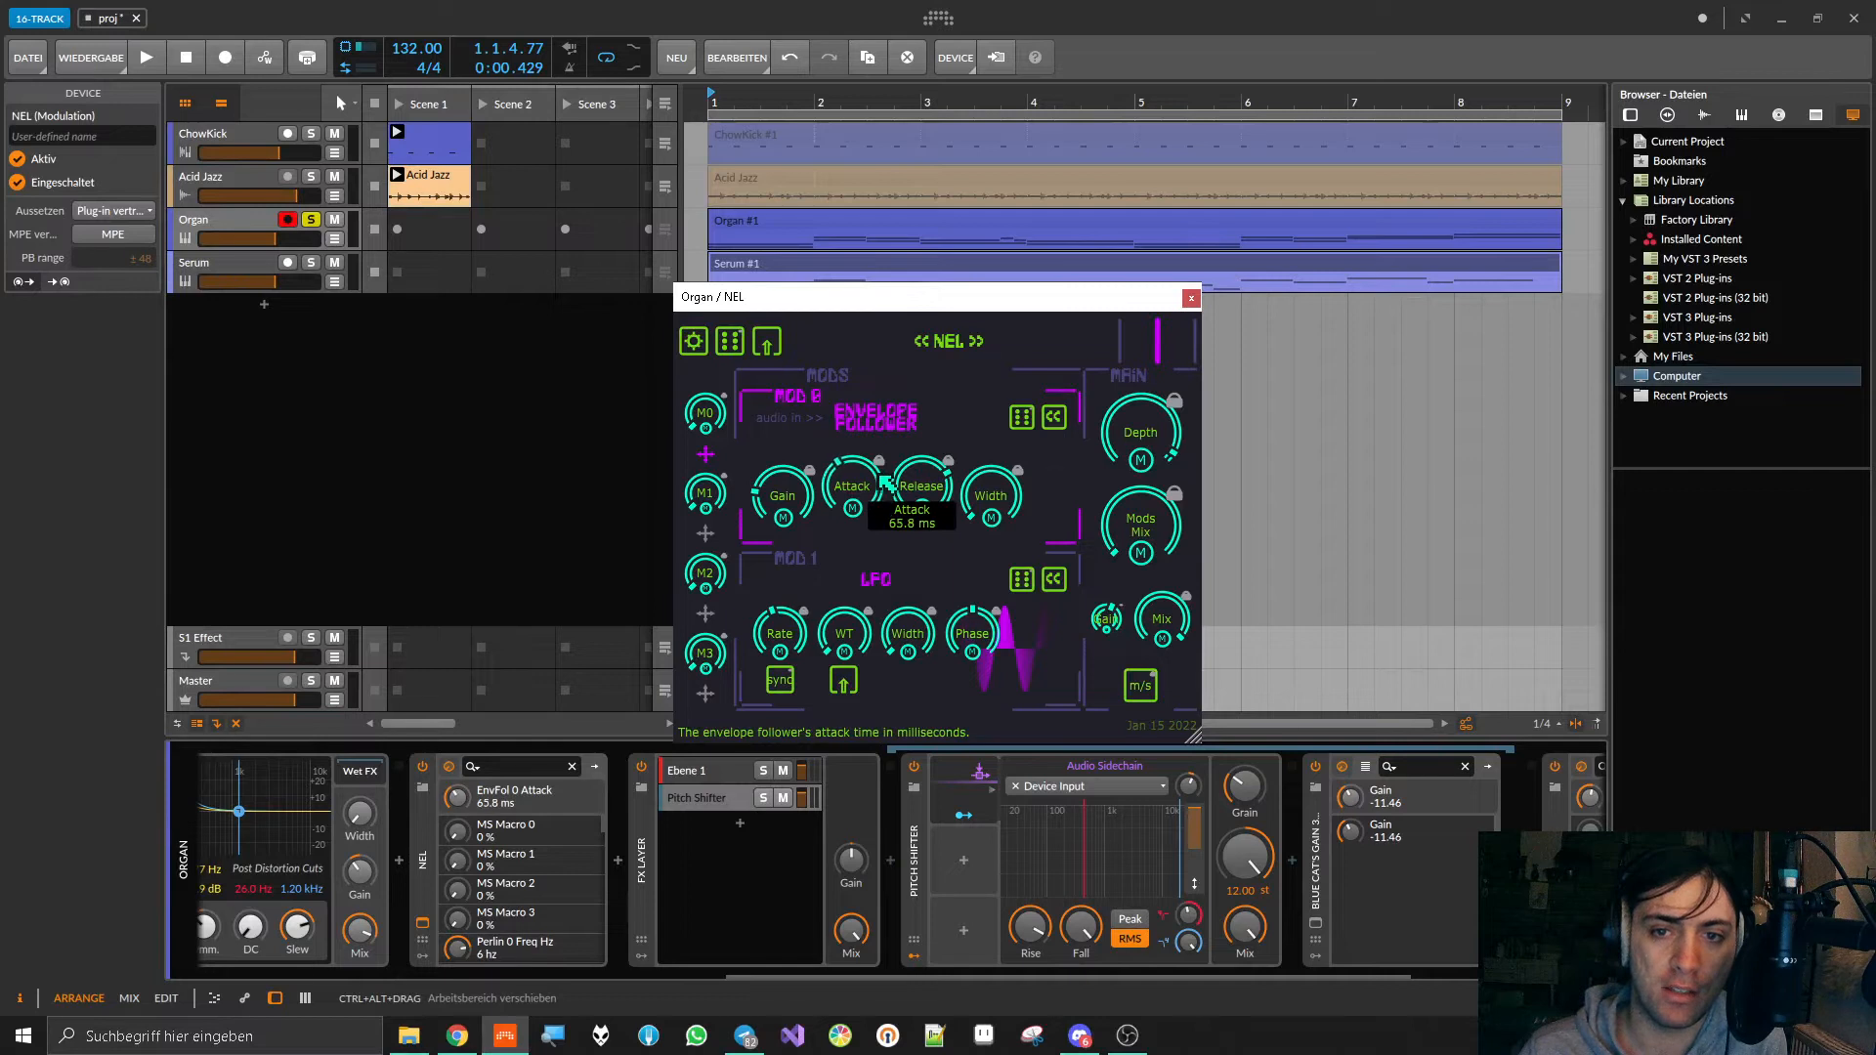
pyautogui.moveTo(882, 481); pyautogui.dragTo(881, 334)
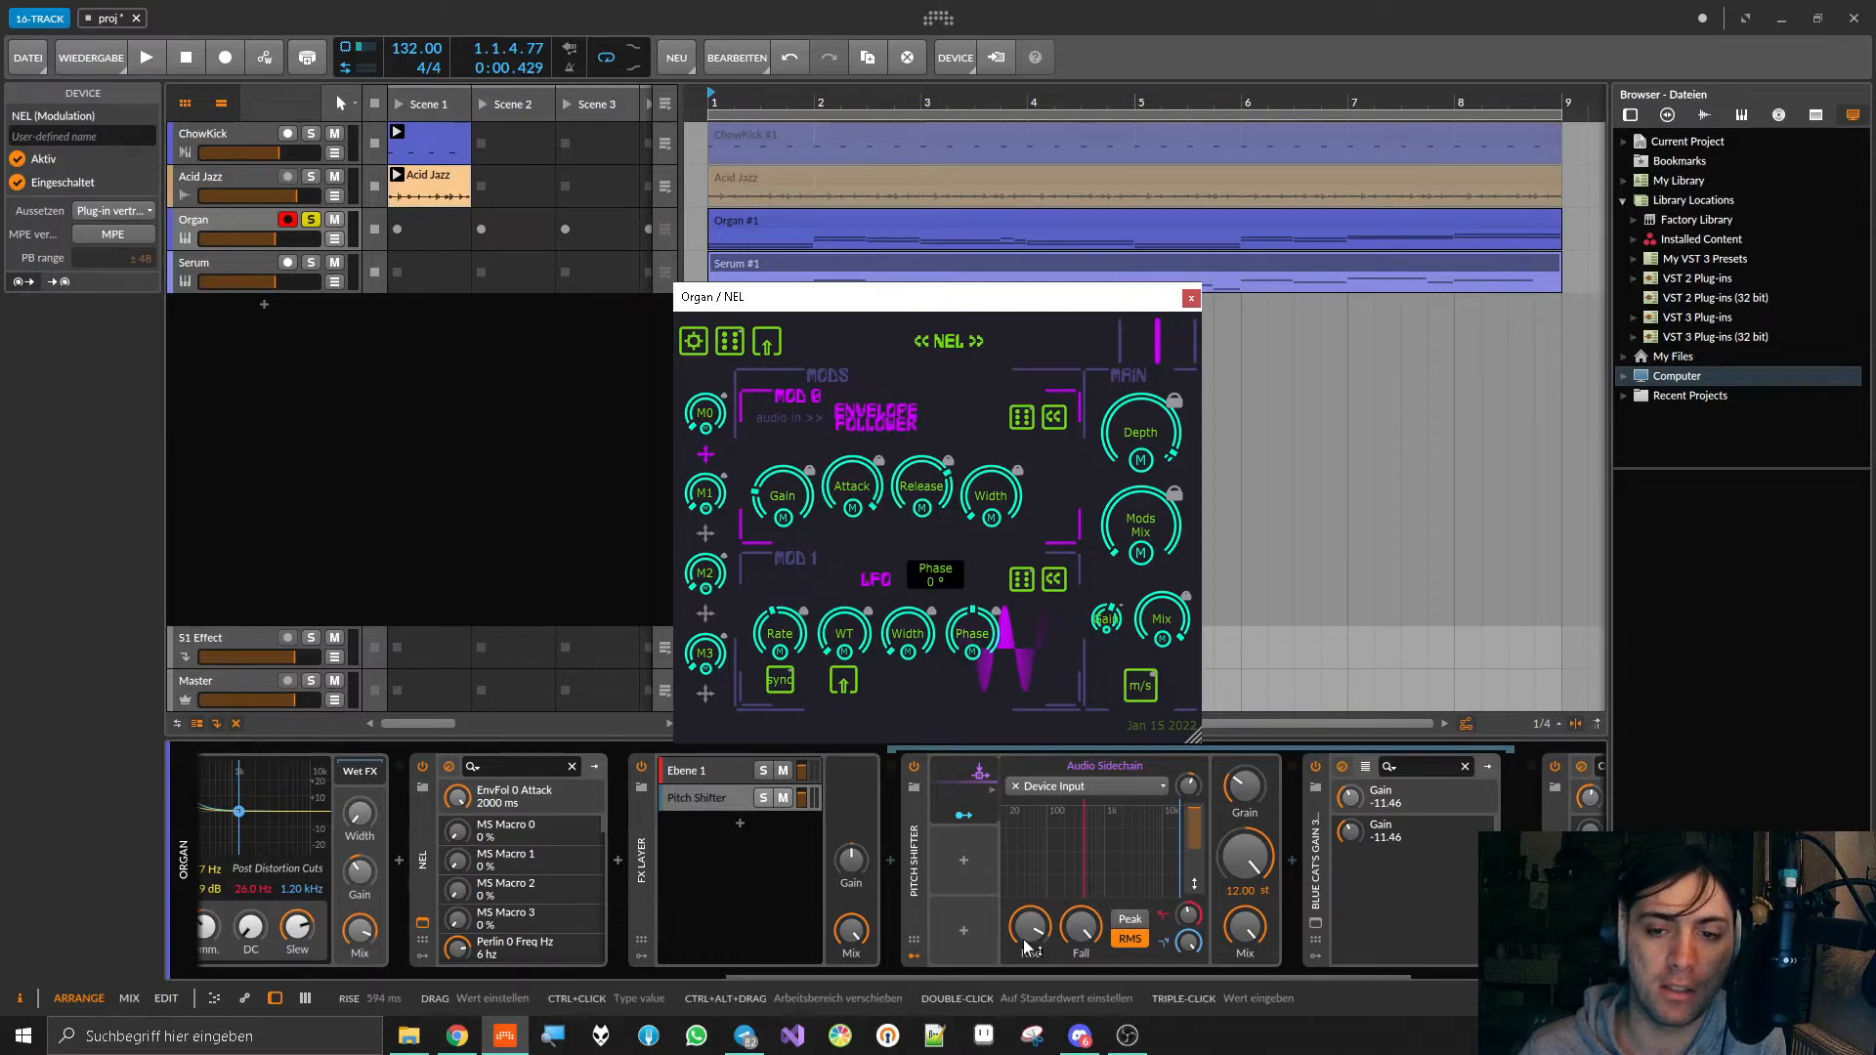
pyautogui.click(1080, 926)
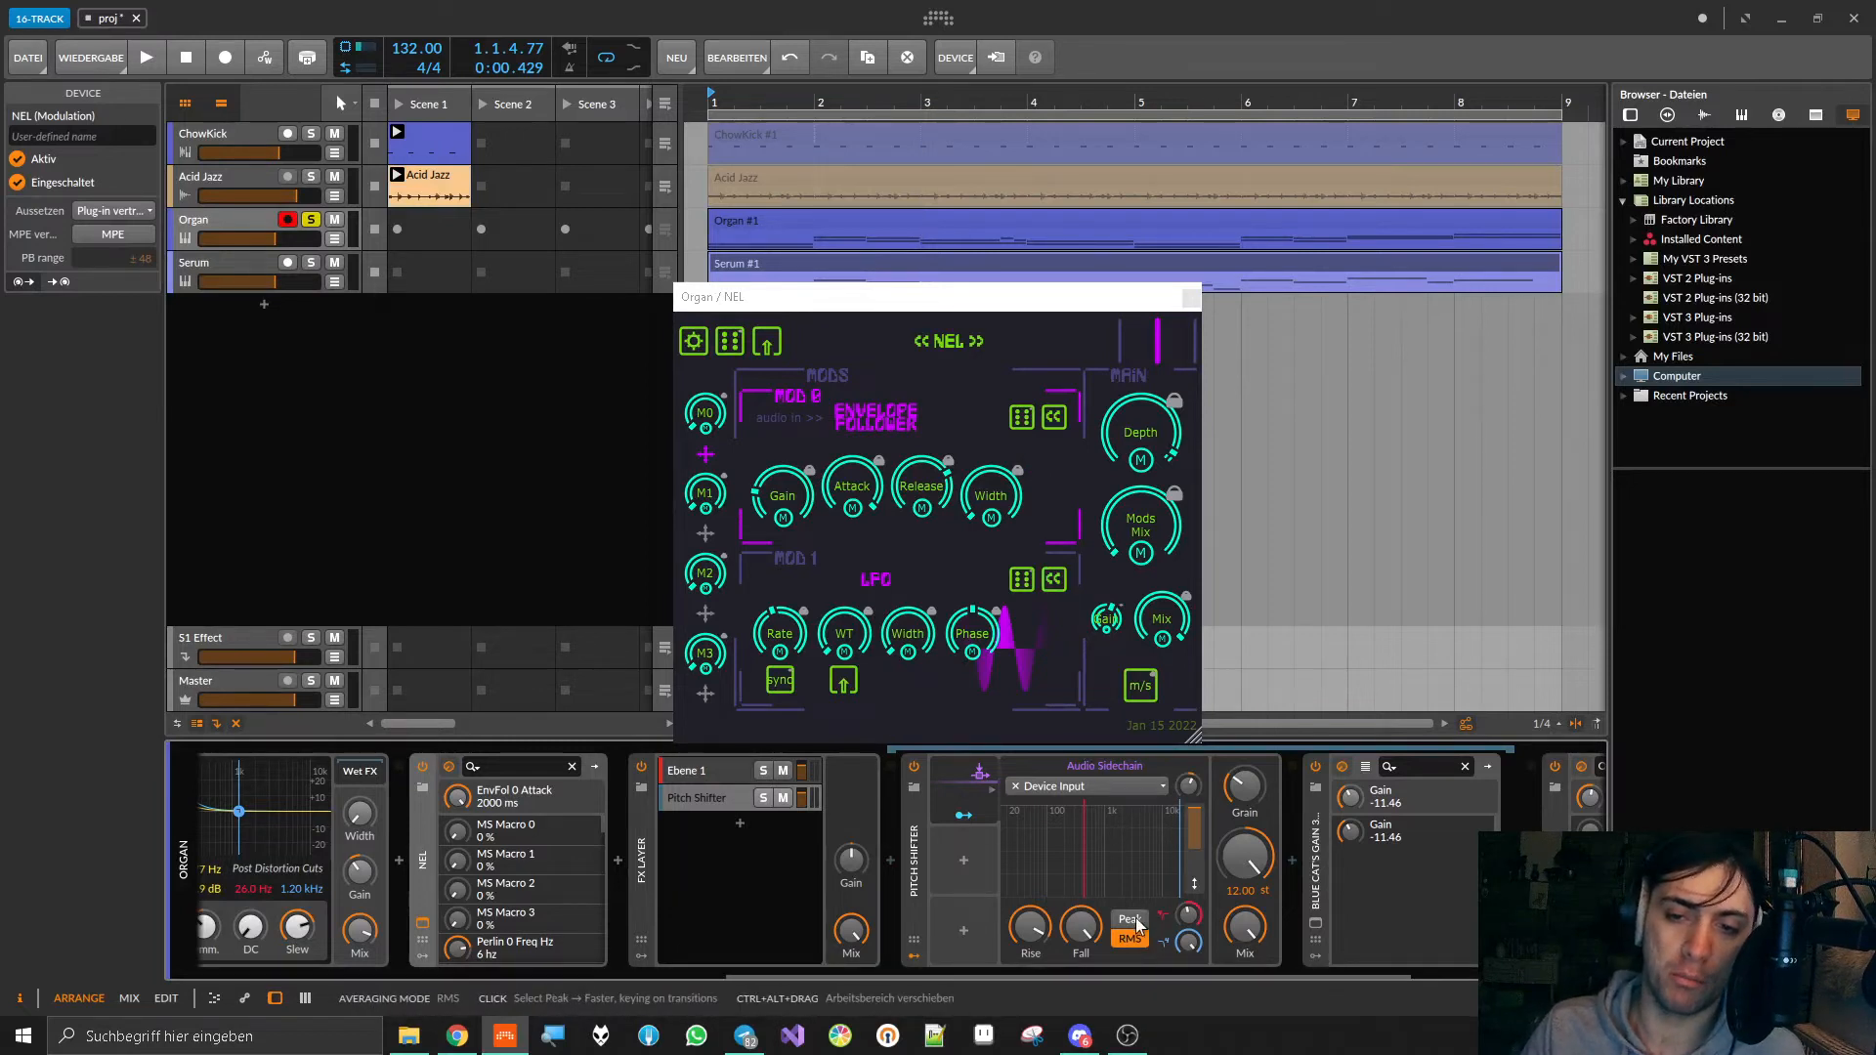
pyautogui.moveTo(887, 487)
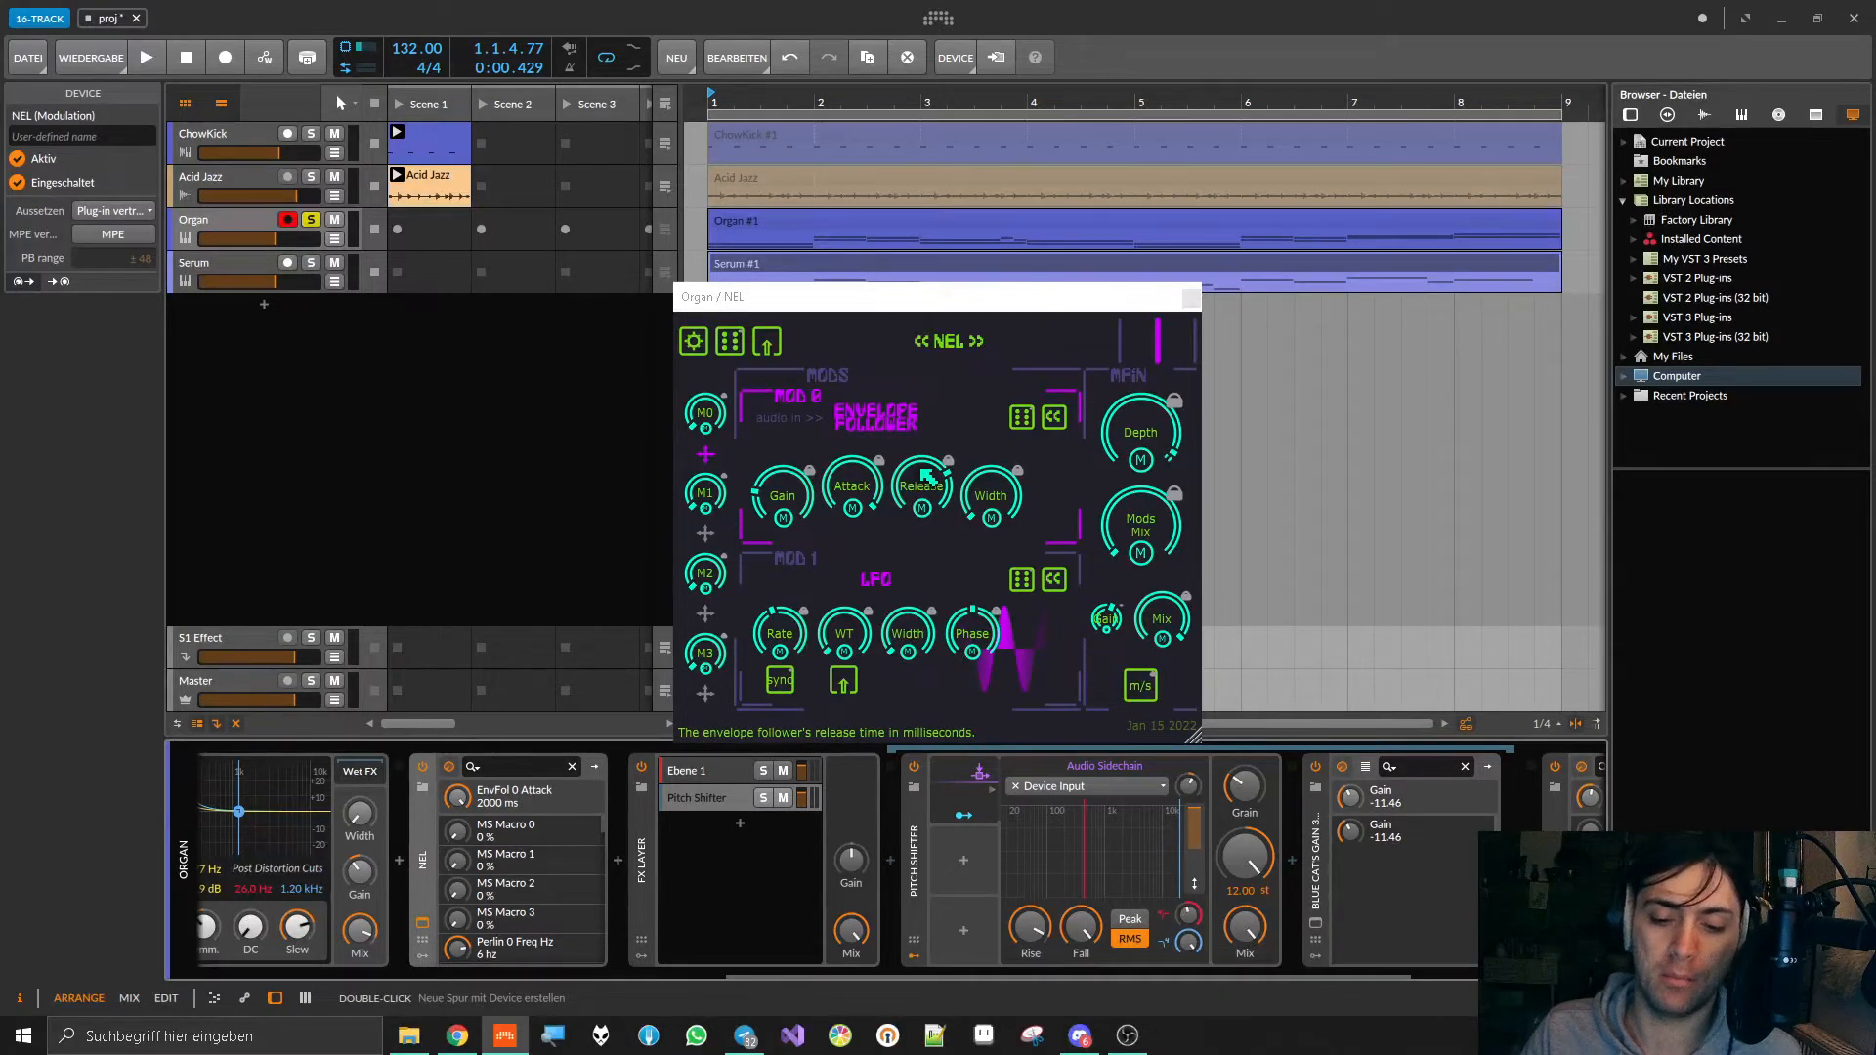
pyautogui.click(1191, 298)
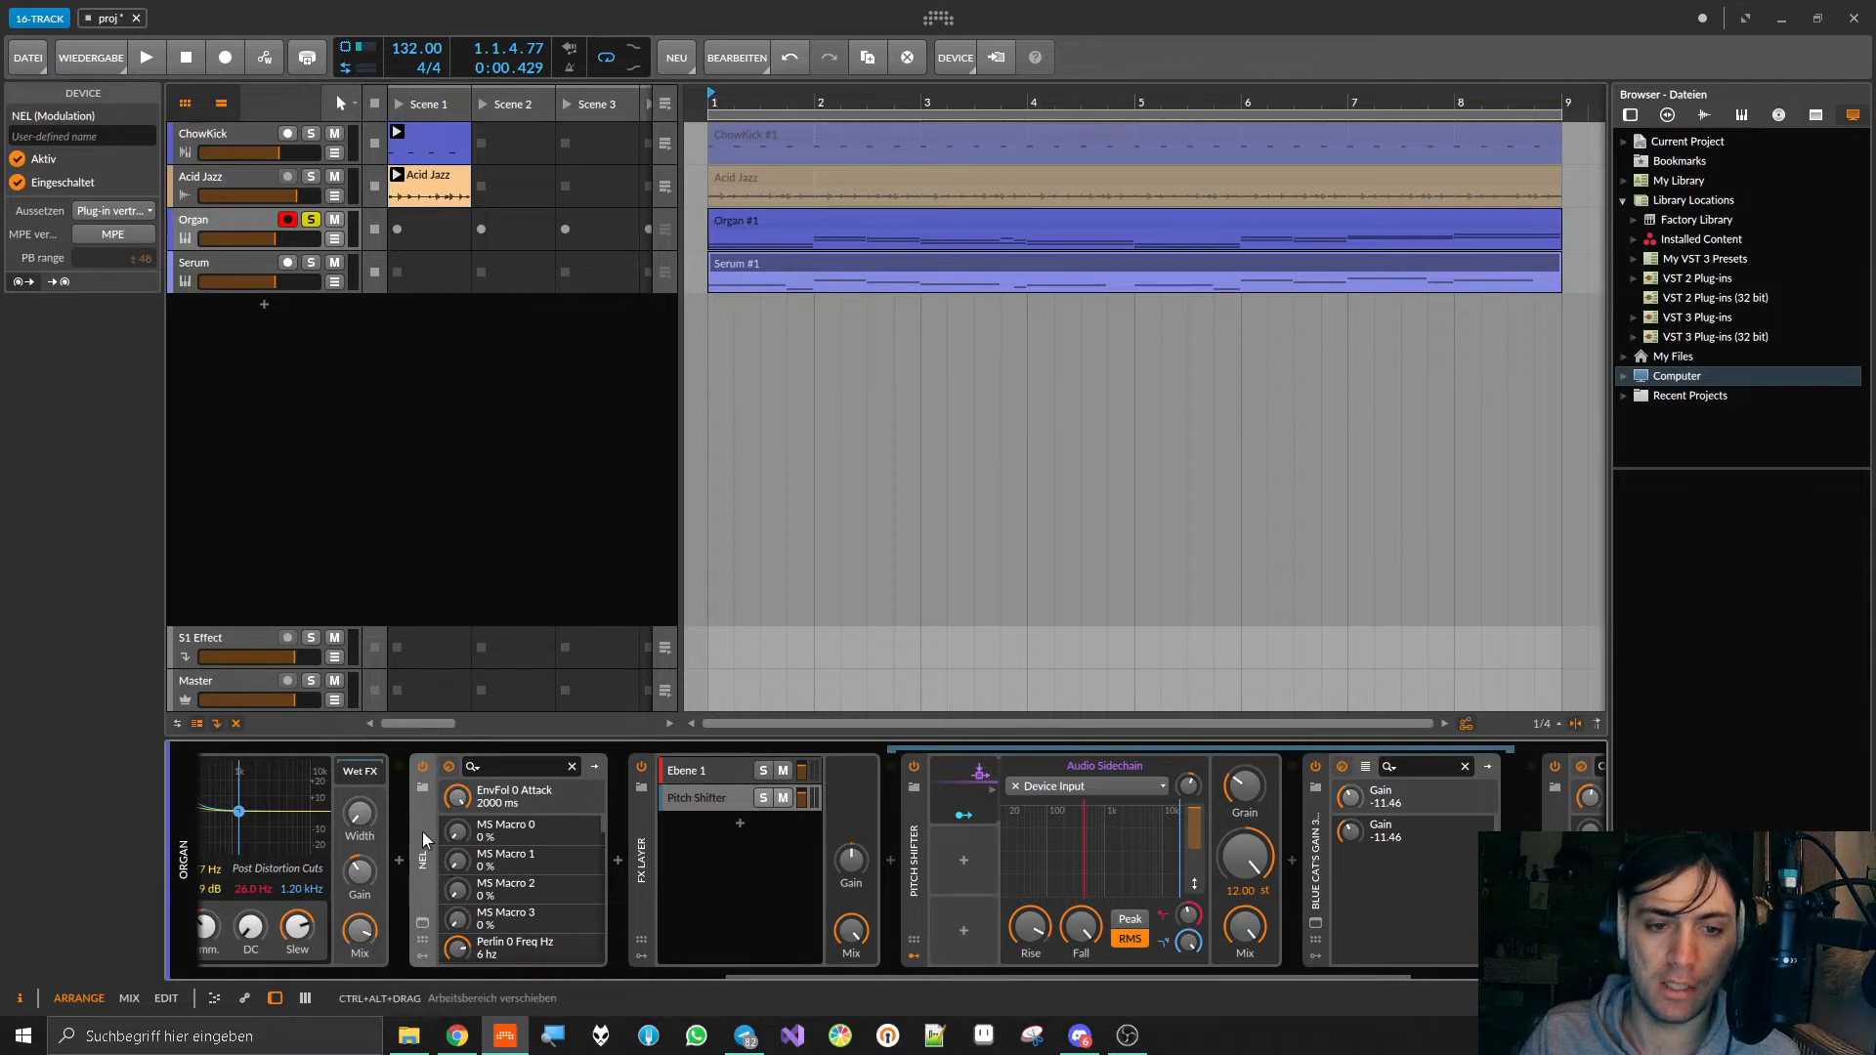
pyautogui.press('Delete')
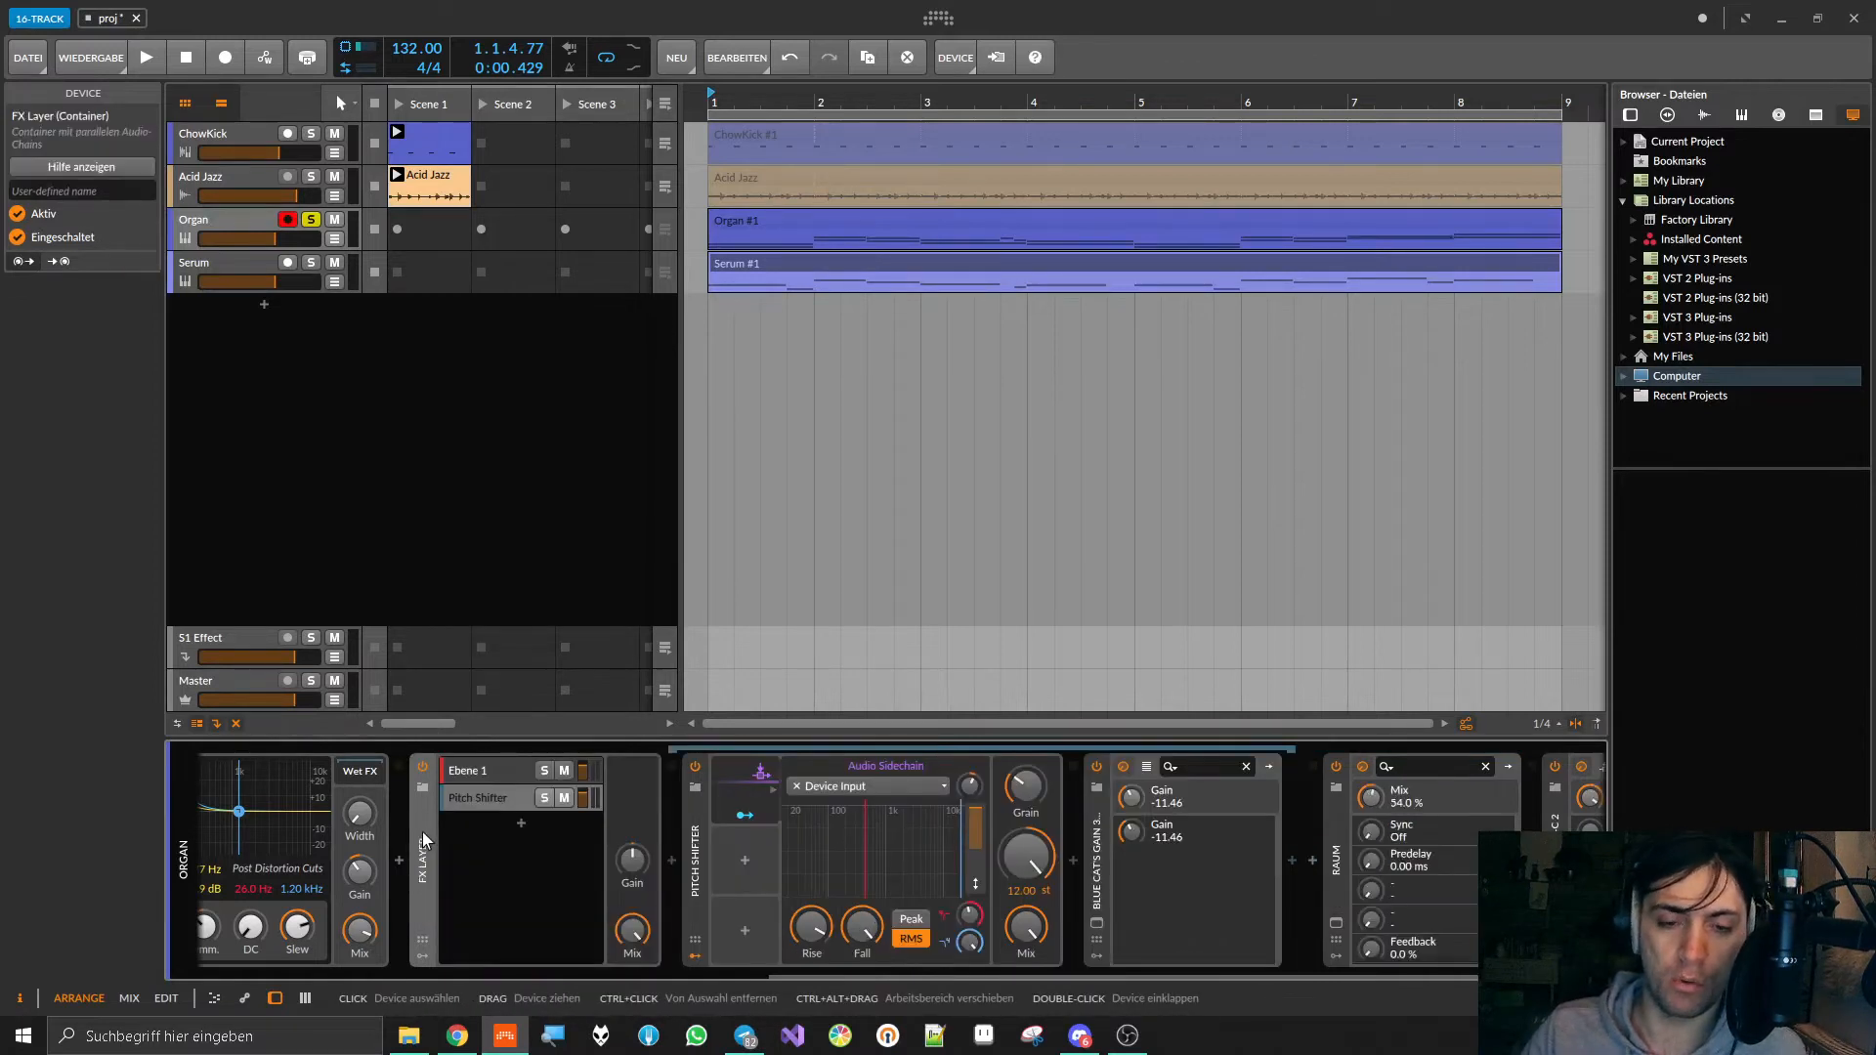
# Step: Lower the Blue Cat's Gain level after the Pitch Shifter to -12.66 while the project plays, and stop playback
pyautogui.press('space')
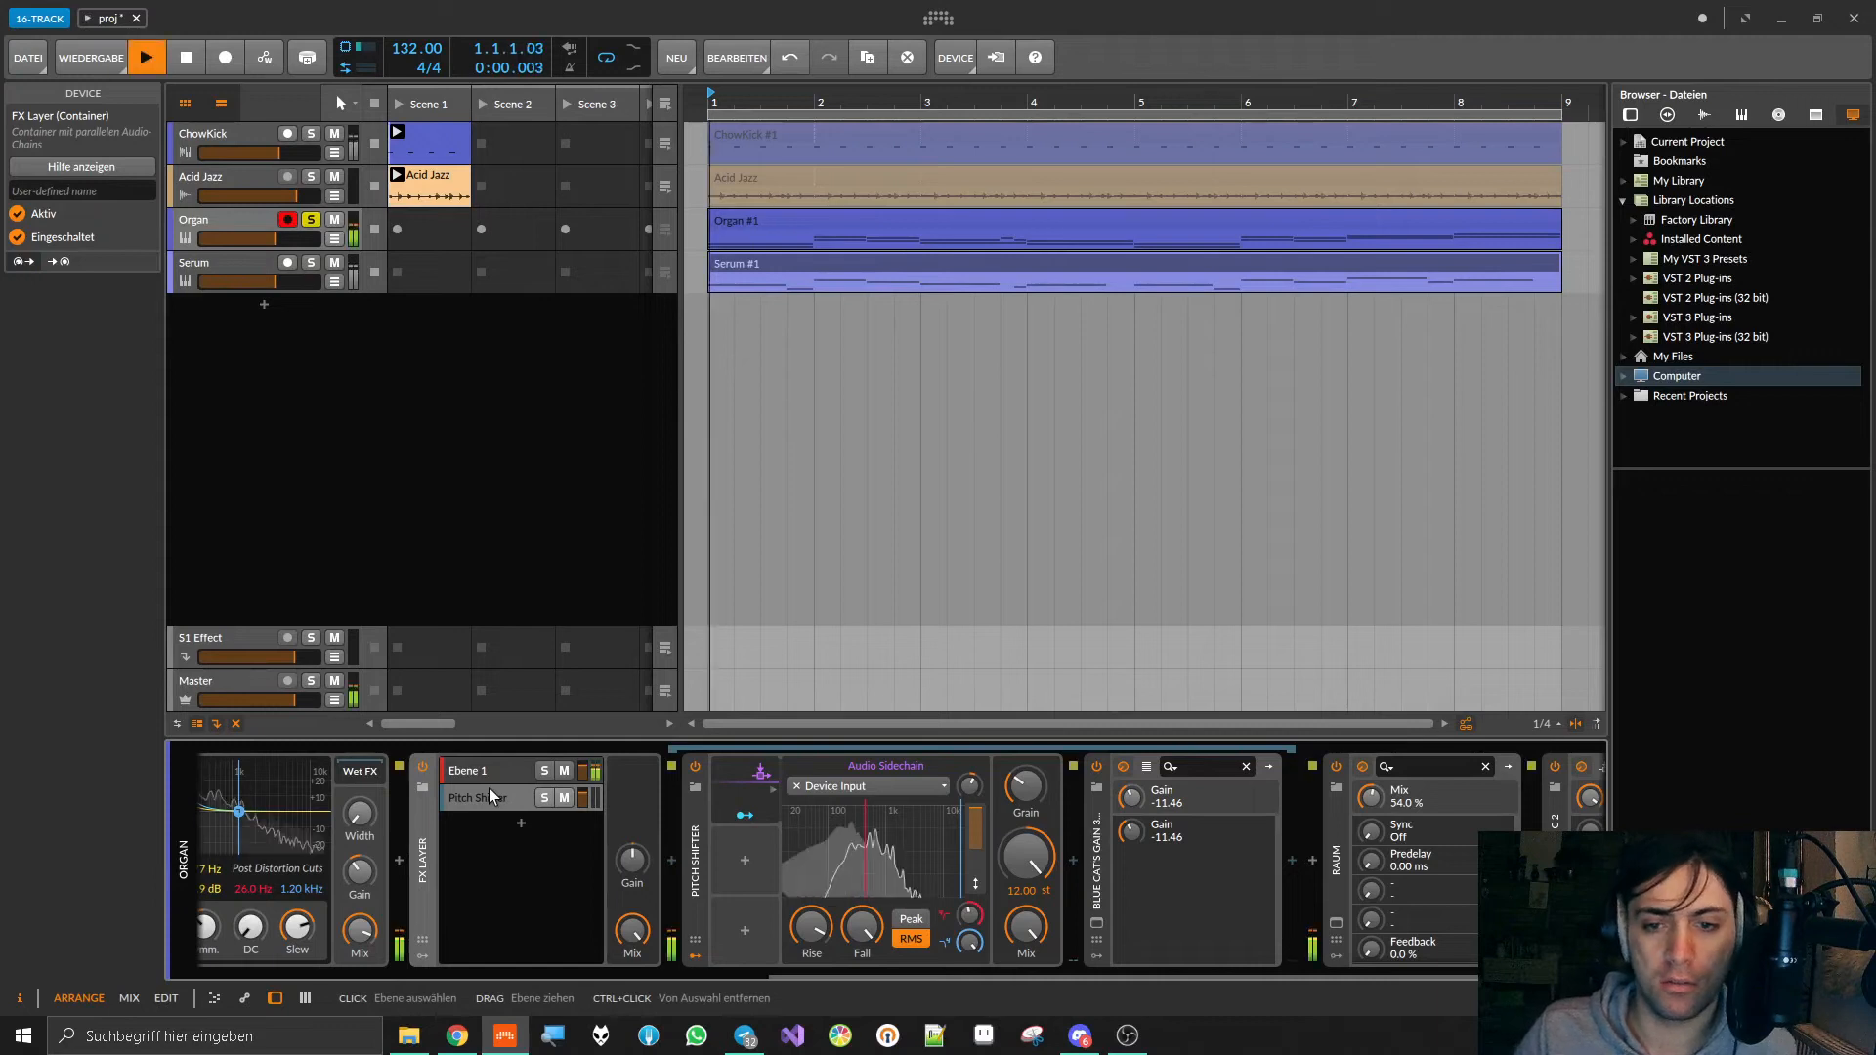
pyautogui.moveTo(1135, 797); pyautogui.dragTo(1135, 809)
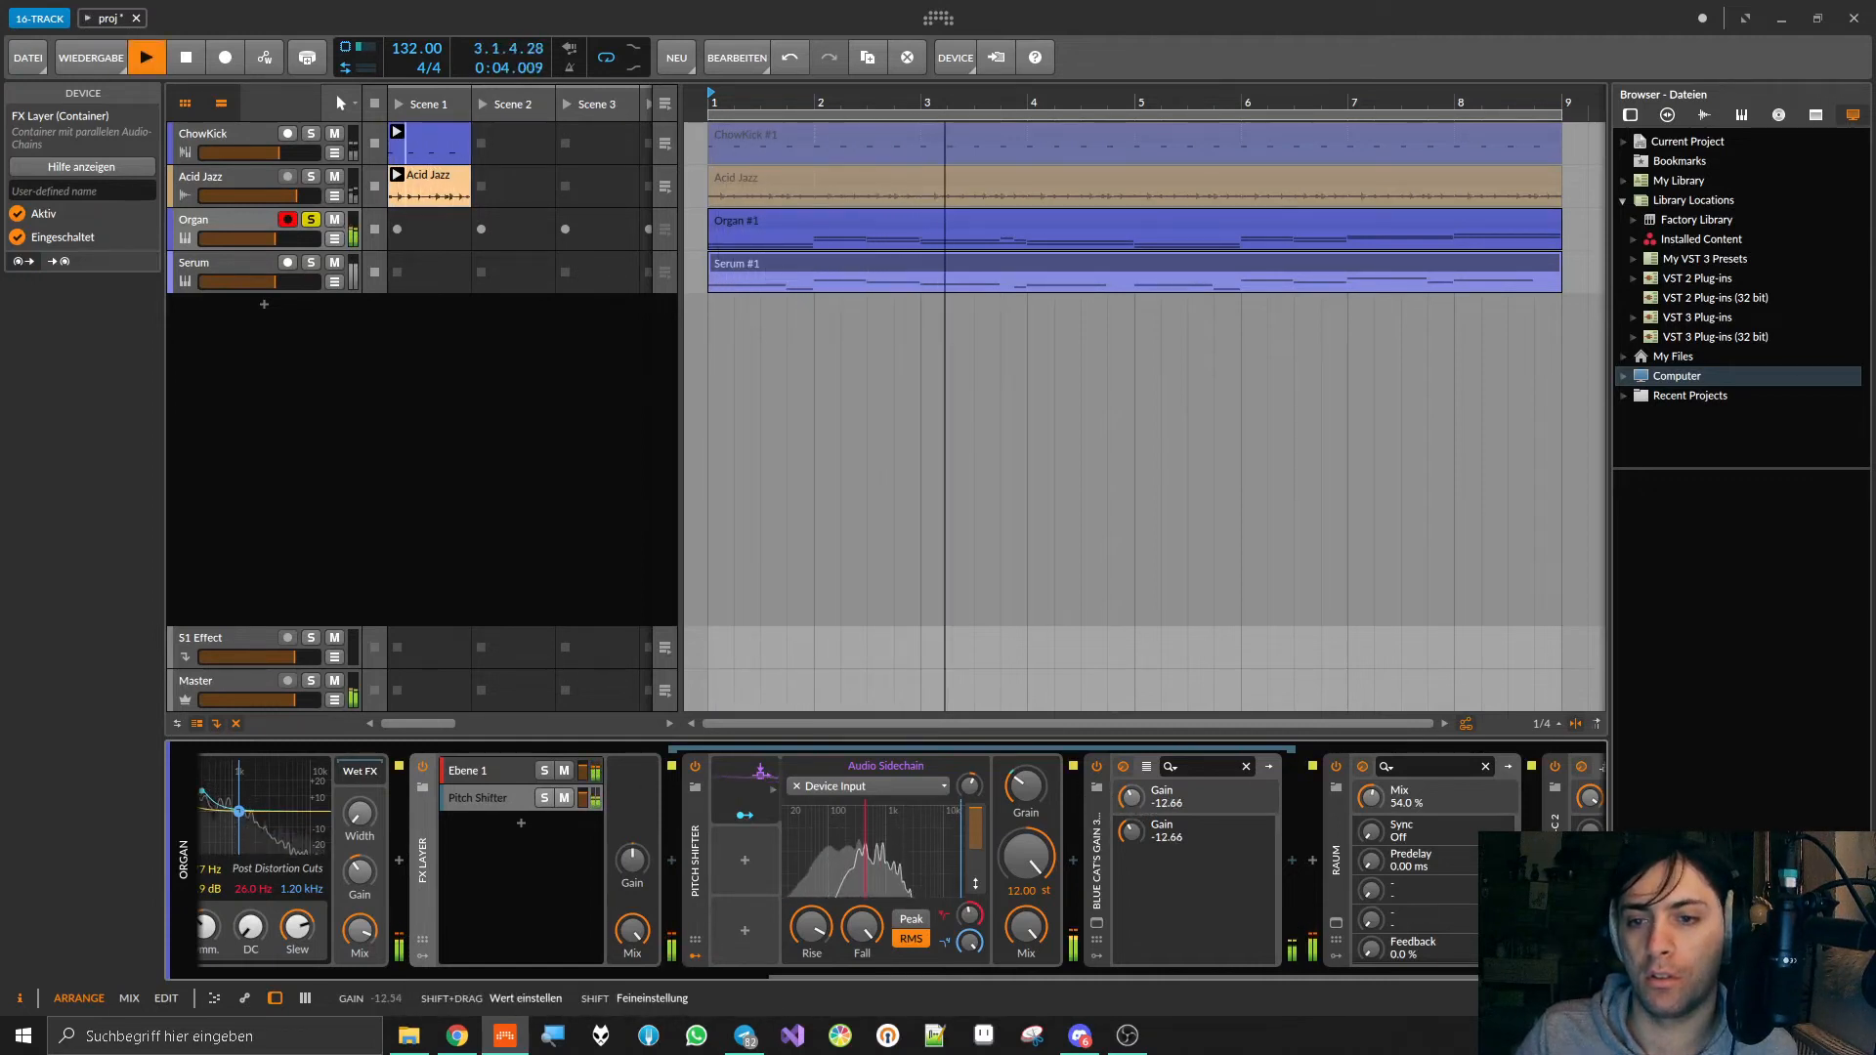
pyautogui.press('space')
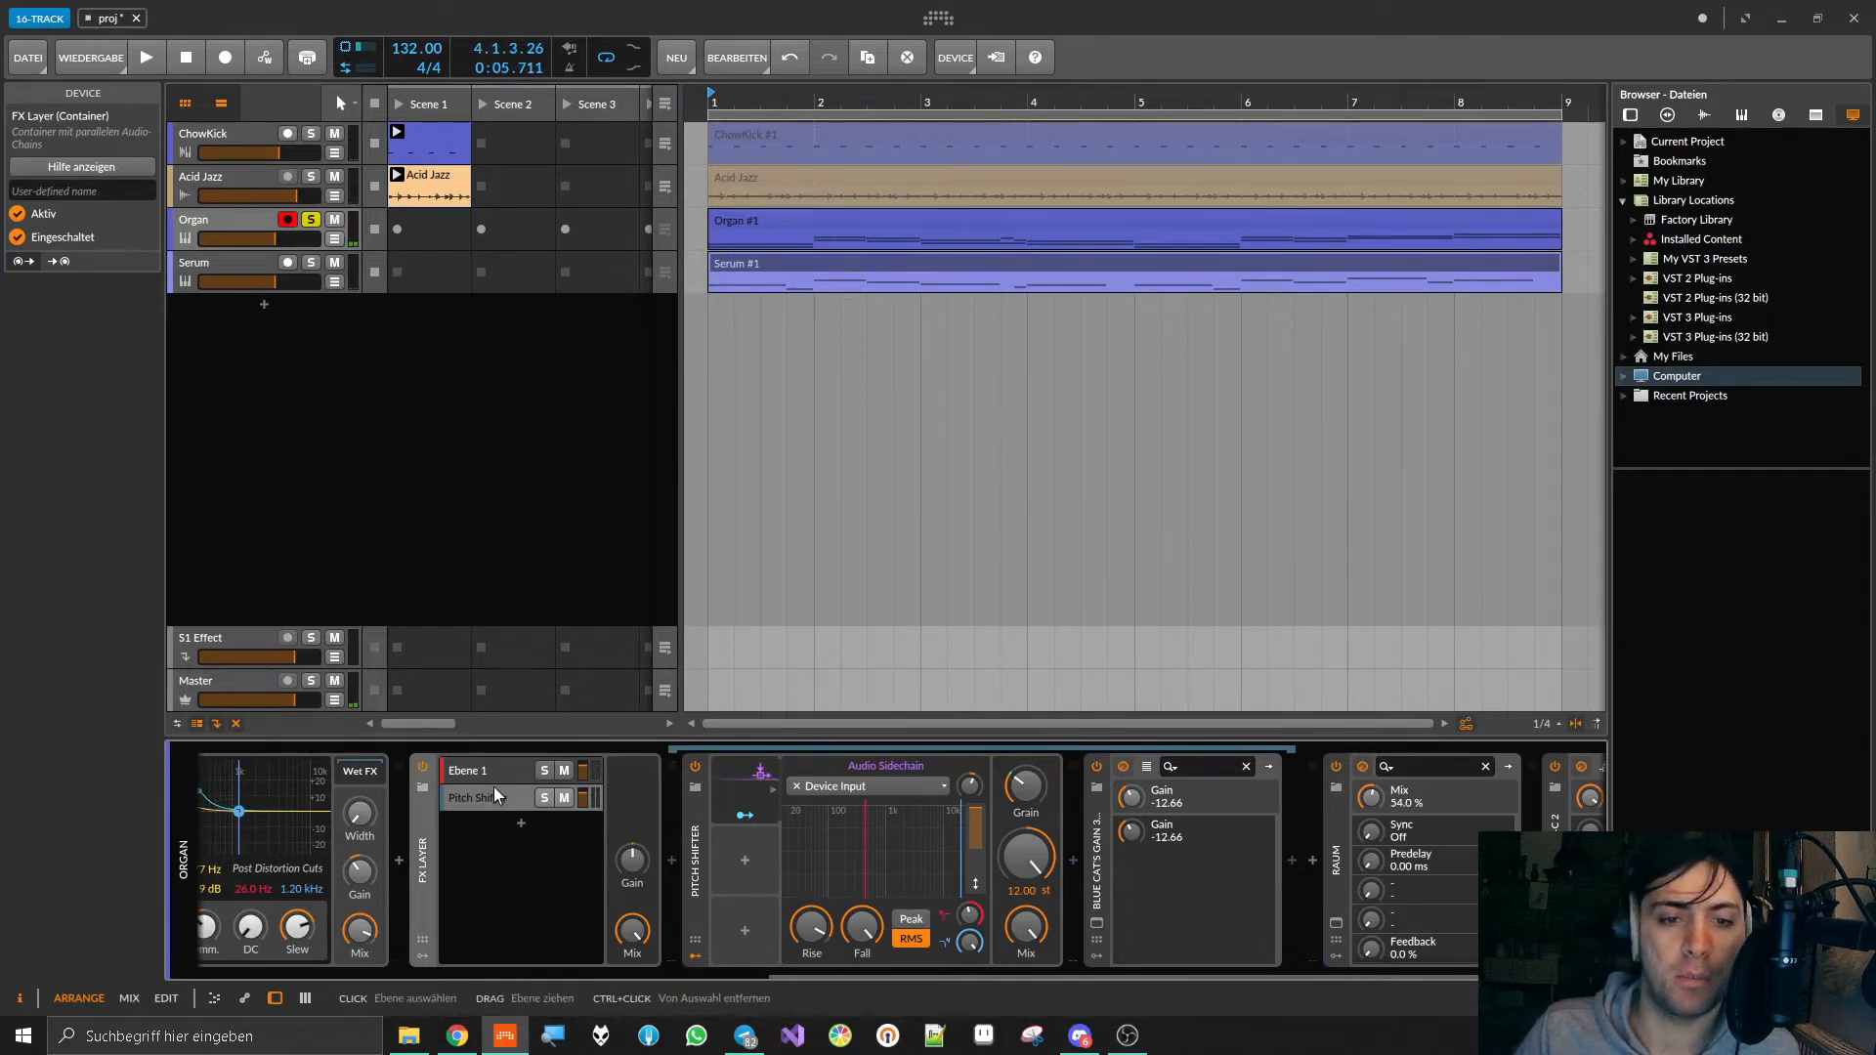
# Step: Compare playback with the Pitch Shifter and Blue Cat's Gain bypassed against playback with both devices re-enabled
pyautogui.click(694, 768)
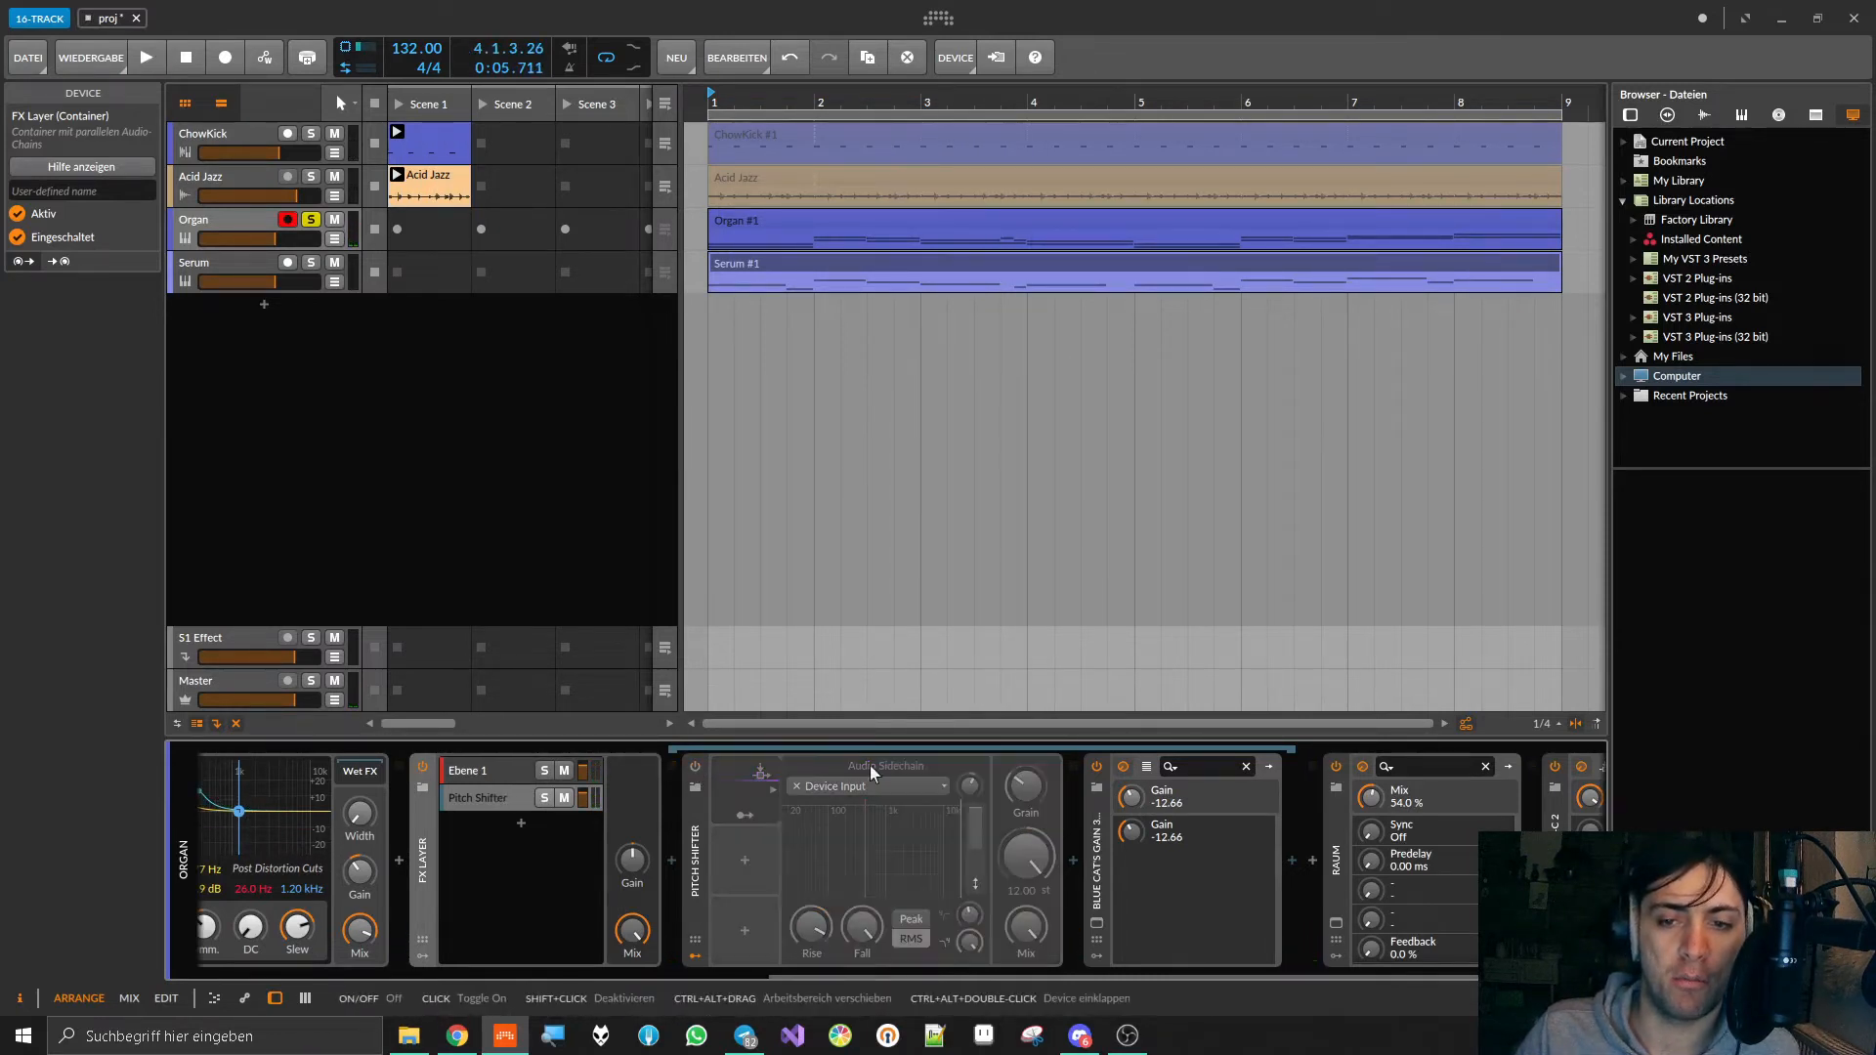
pyautogui.click(1097, 768)
pyautogui.press('space')
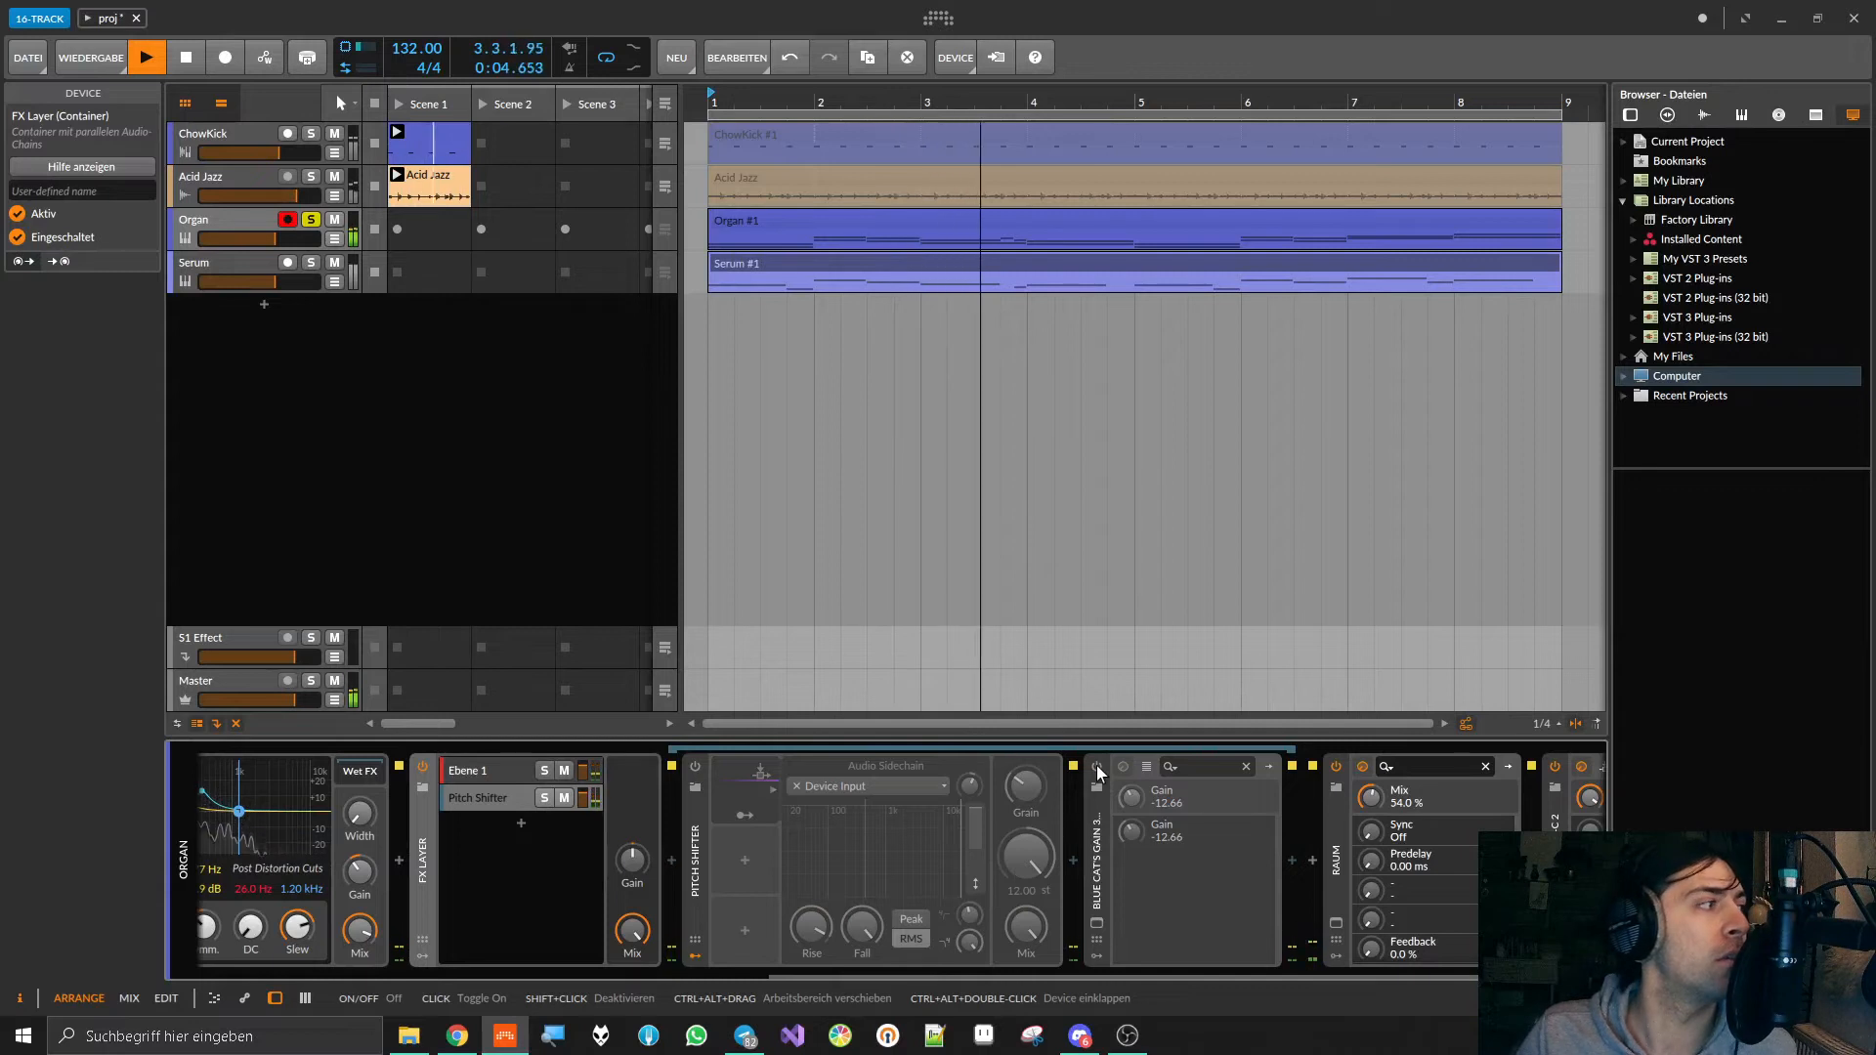
pyautogui.press('space')
pyautogui.click(1096, 765)
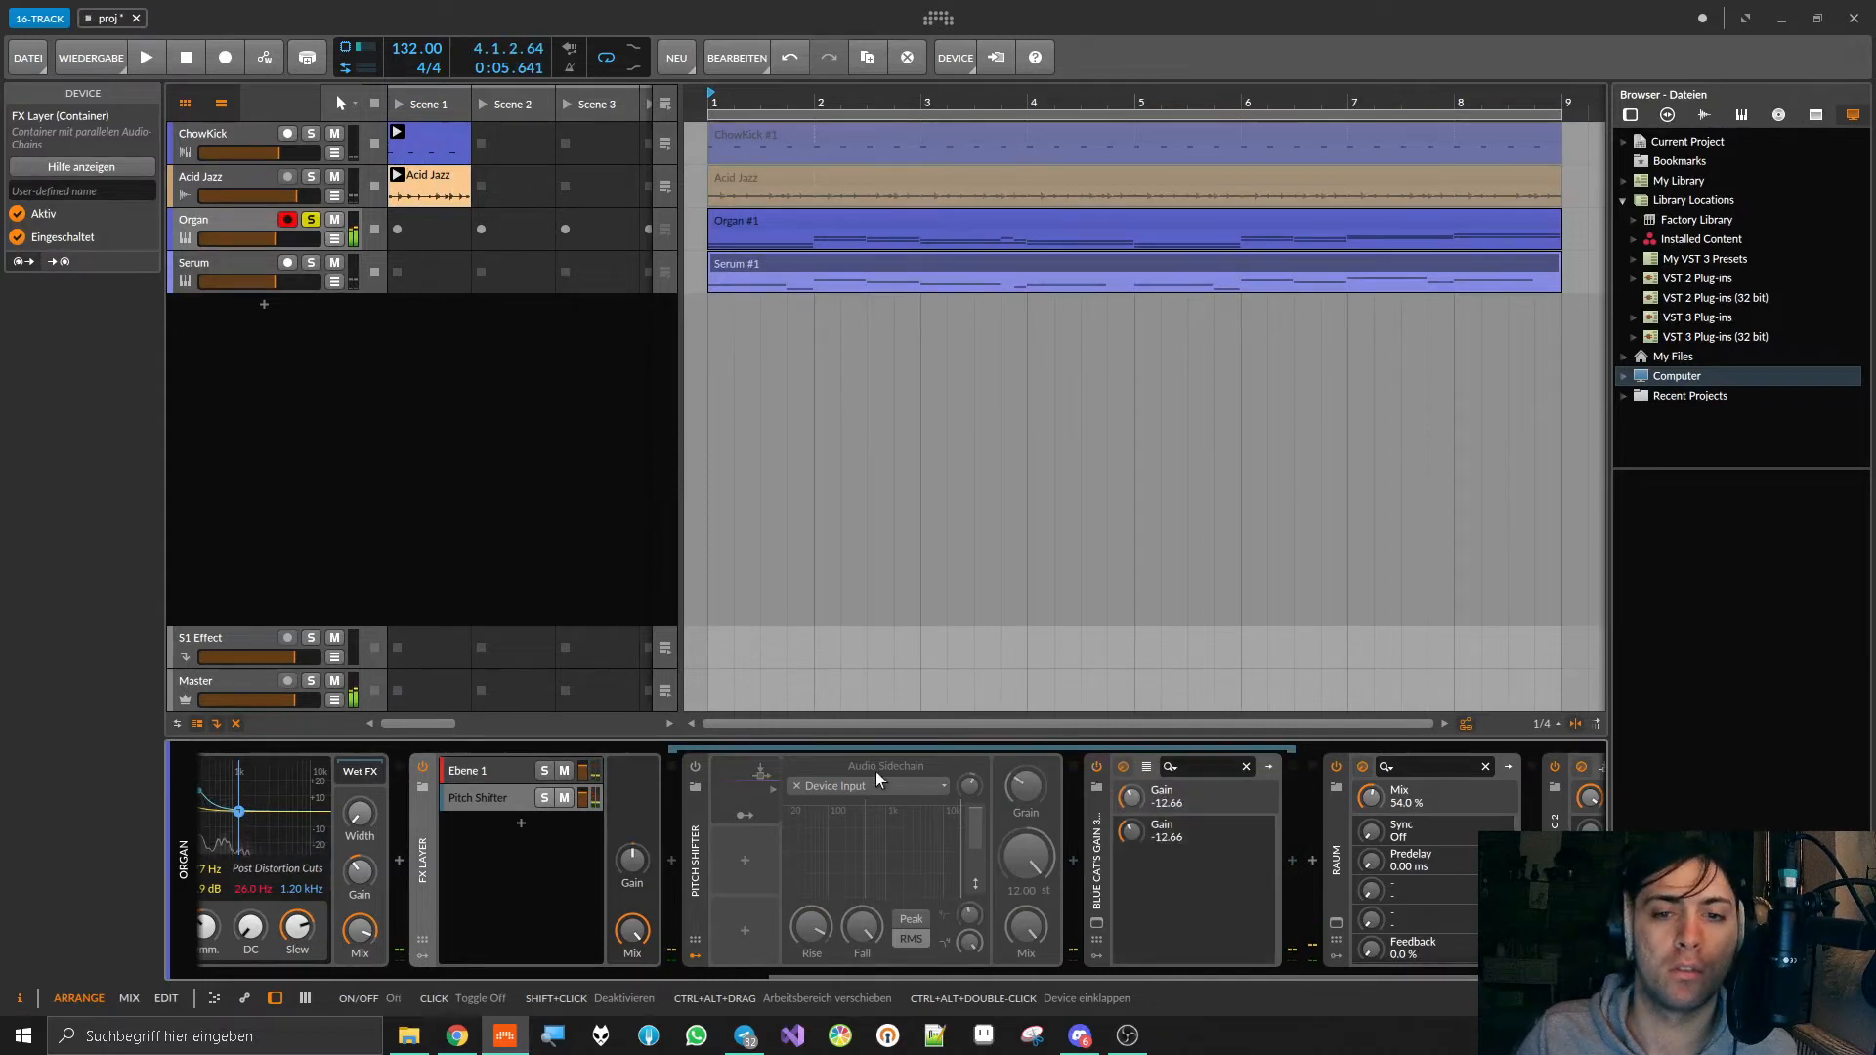
pyautogui.click(694, 766)
pyautogui.press('space')
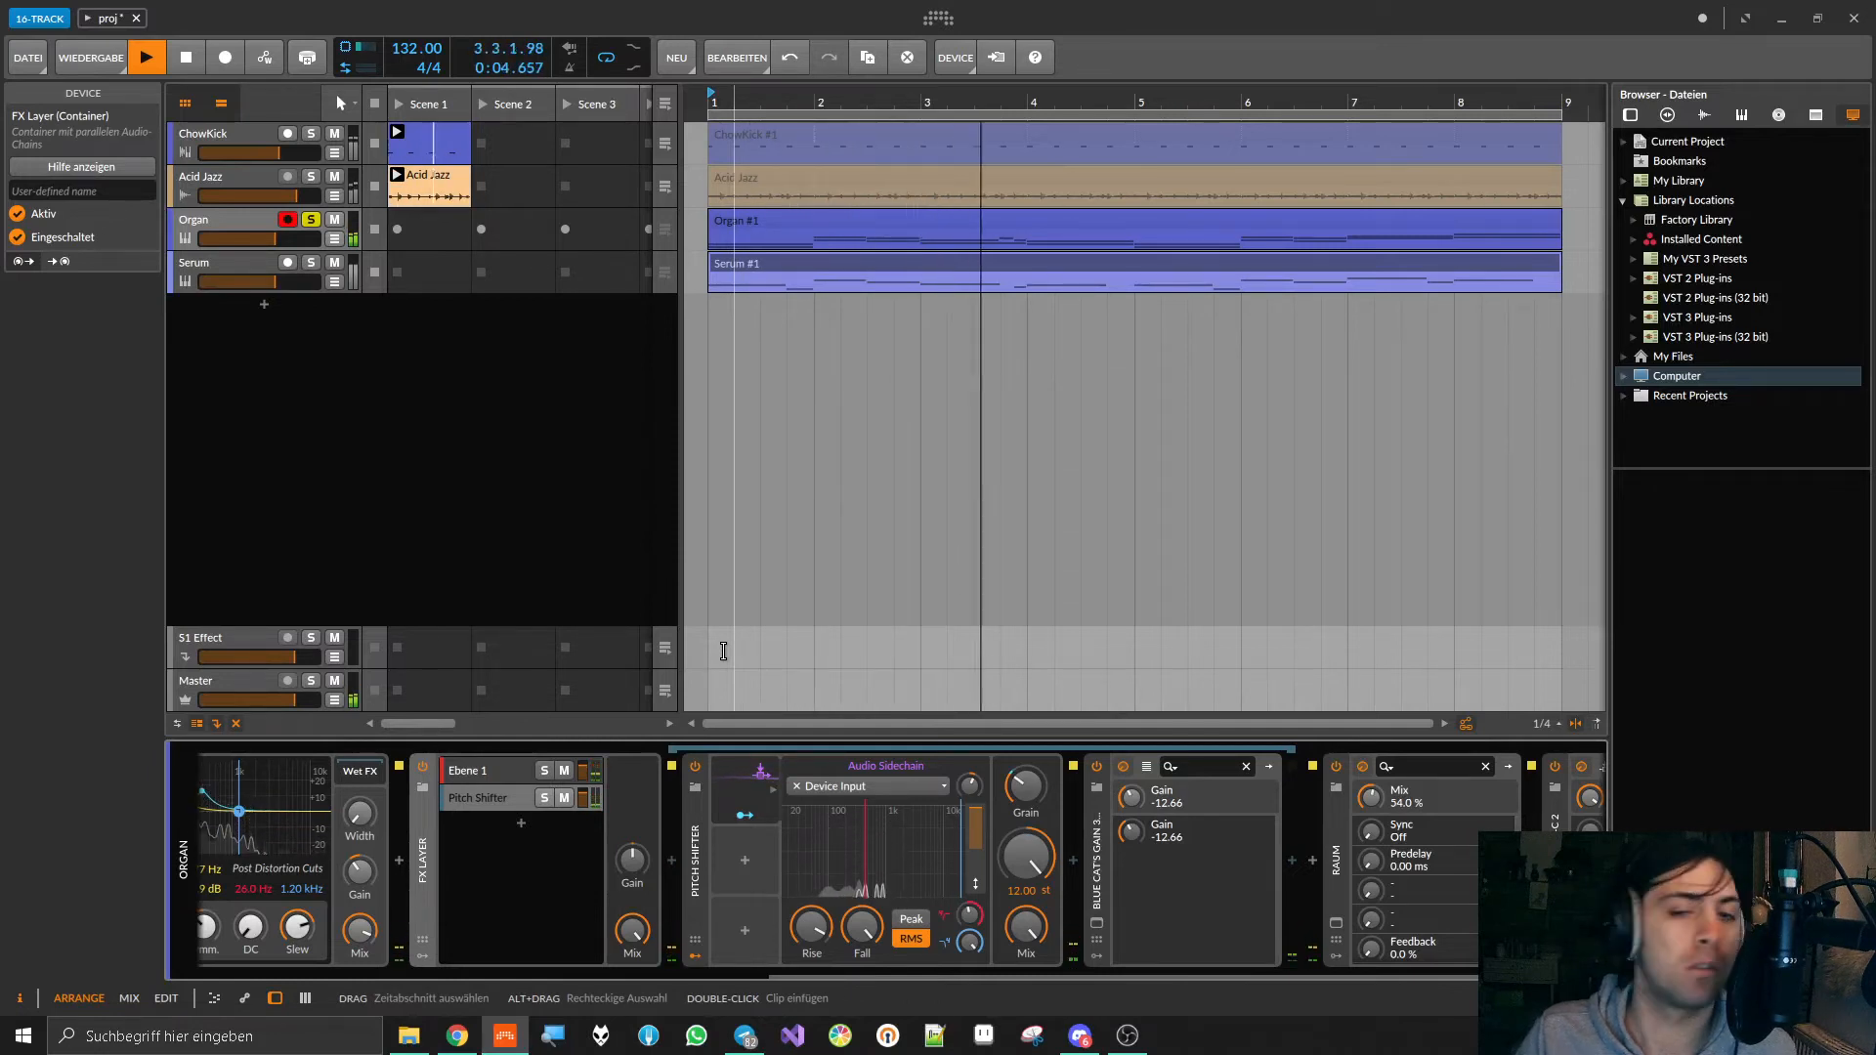
pyautogui.press('space')
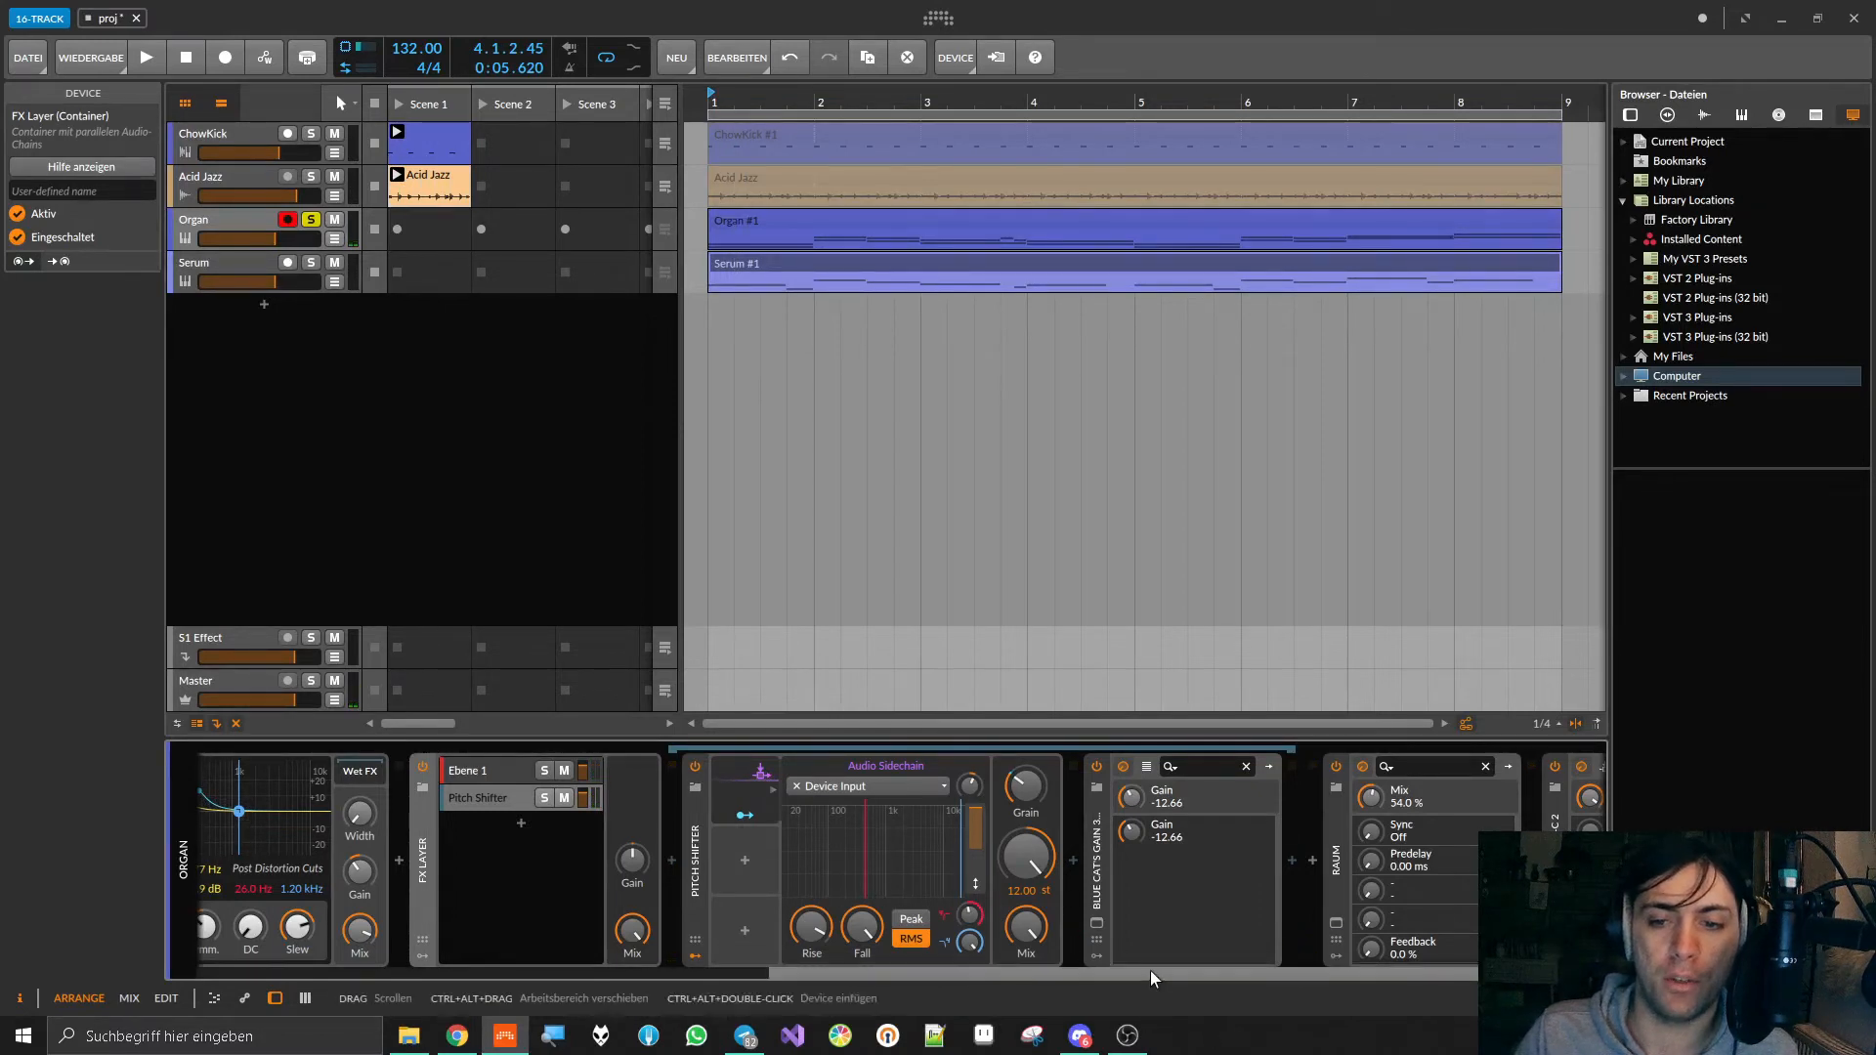
# Step: Open the Raum reverb and, during playback, try its Mix at 31.5 %, adjust Low Cut, and raise Mix to 52.6 %
pyautogui.moveTo(1151, 971); pyautogui.dragTo(1373, 965)
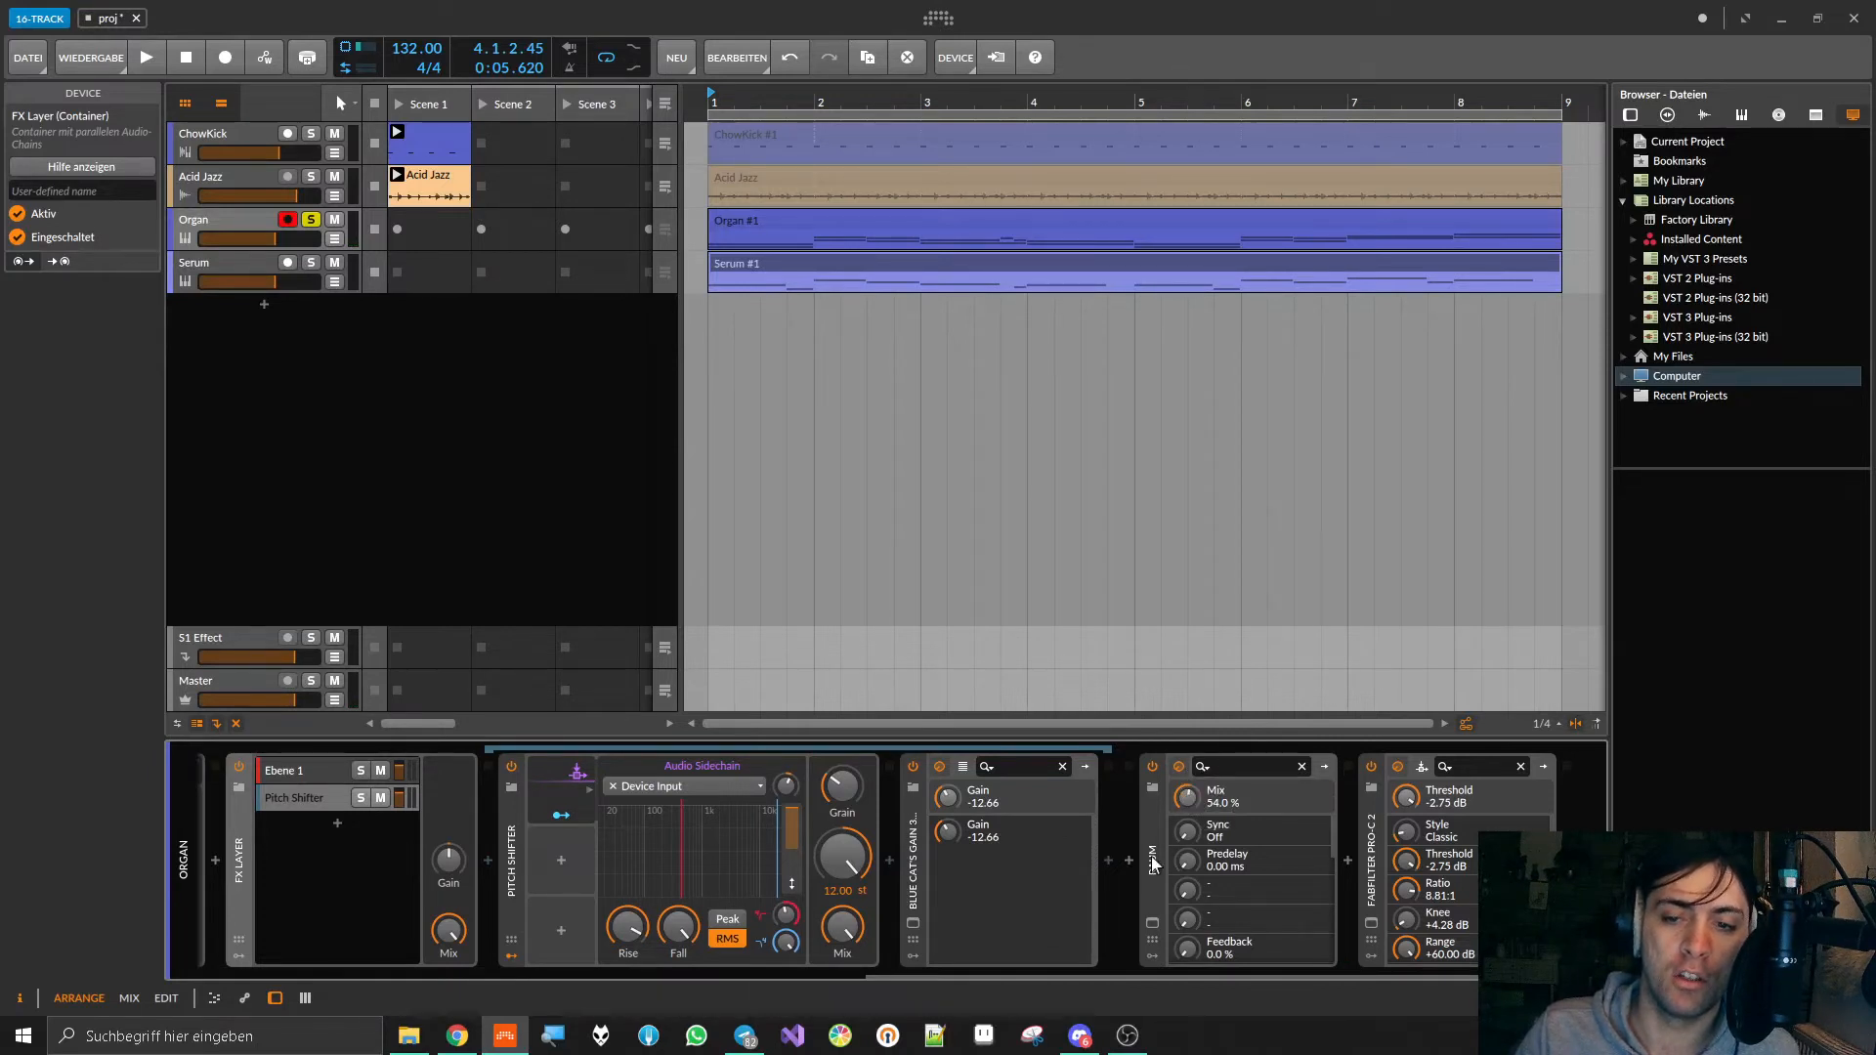
pyautogui.click(1152, 924)
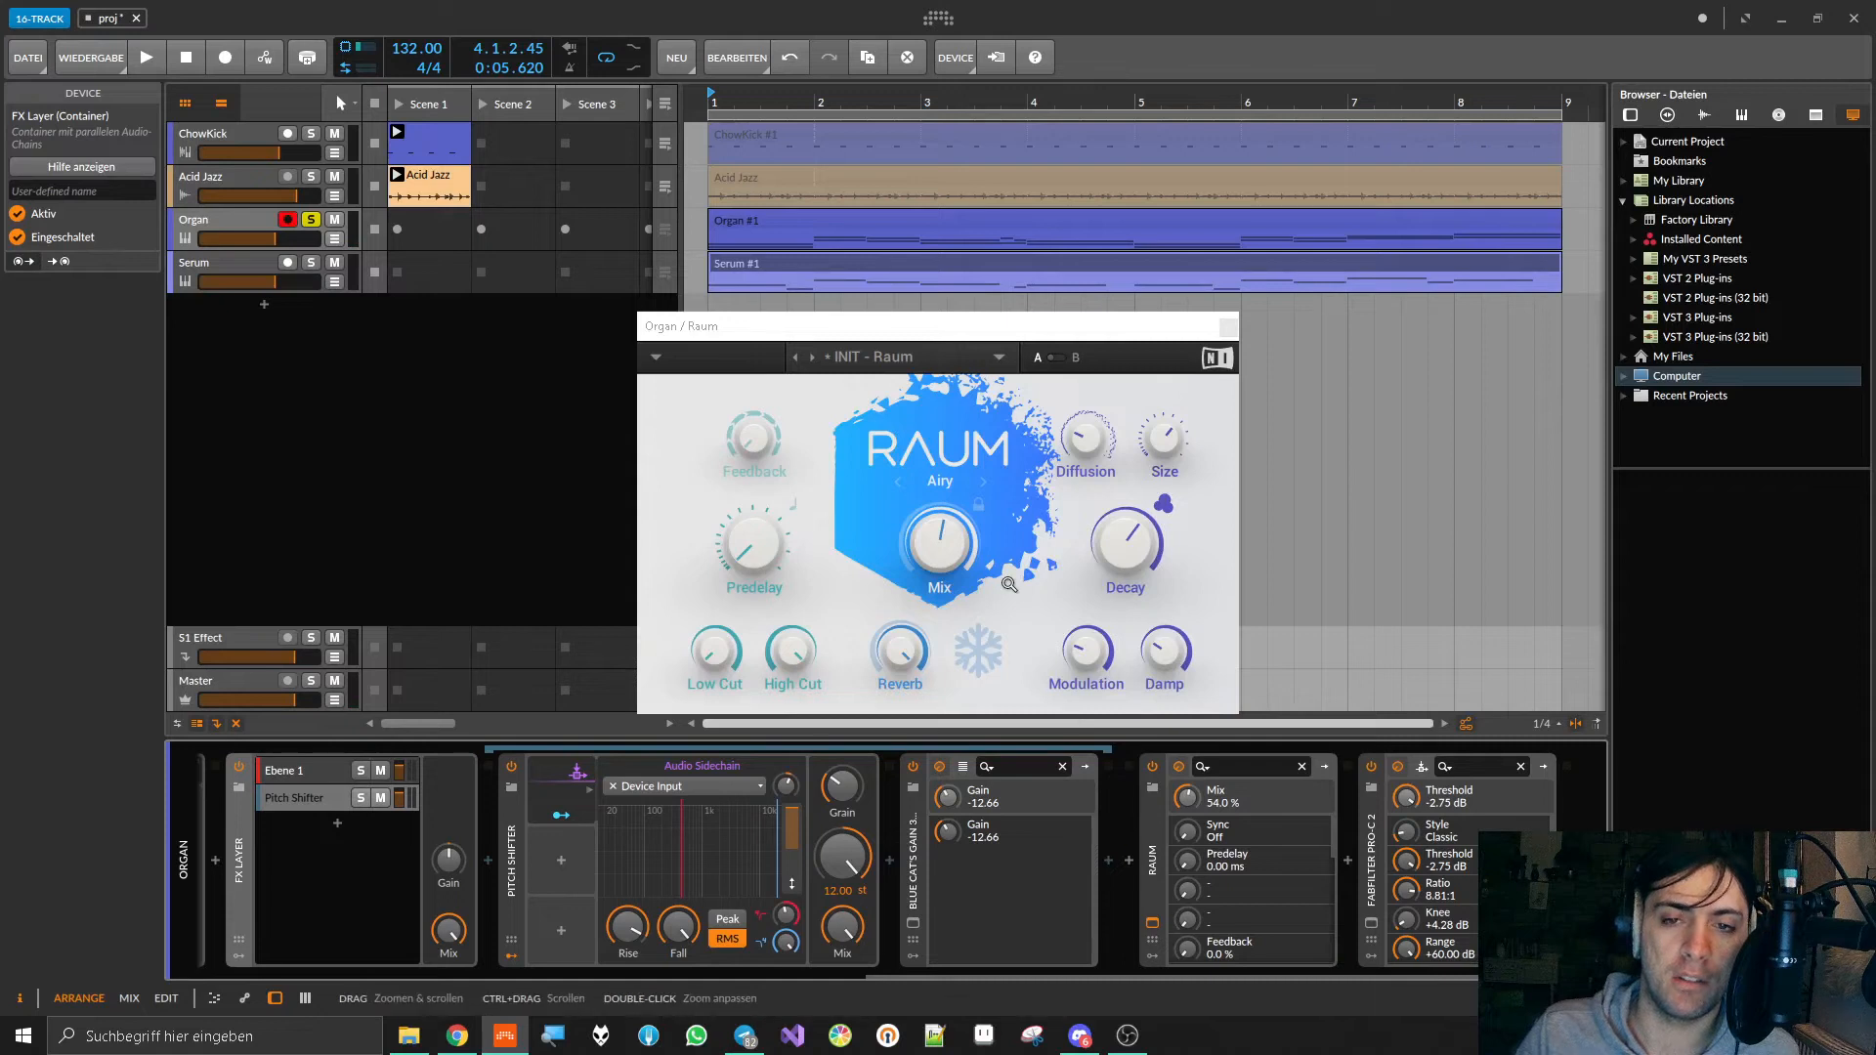
pyautogui.moveTo(925, 541)
pyautogui.press('space')
pyautogui.moveTo(954, 551); pyautogui.dragTo(954, 612)
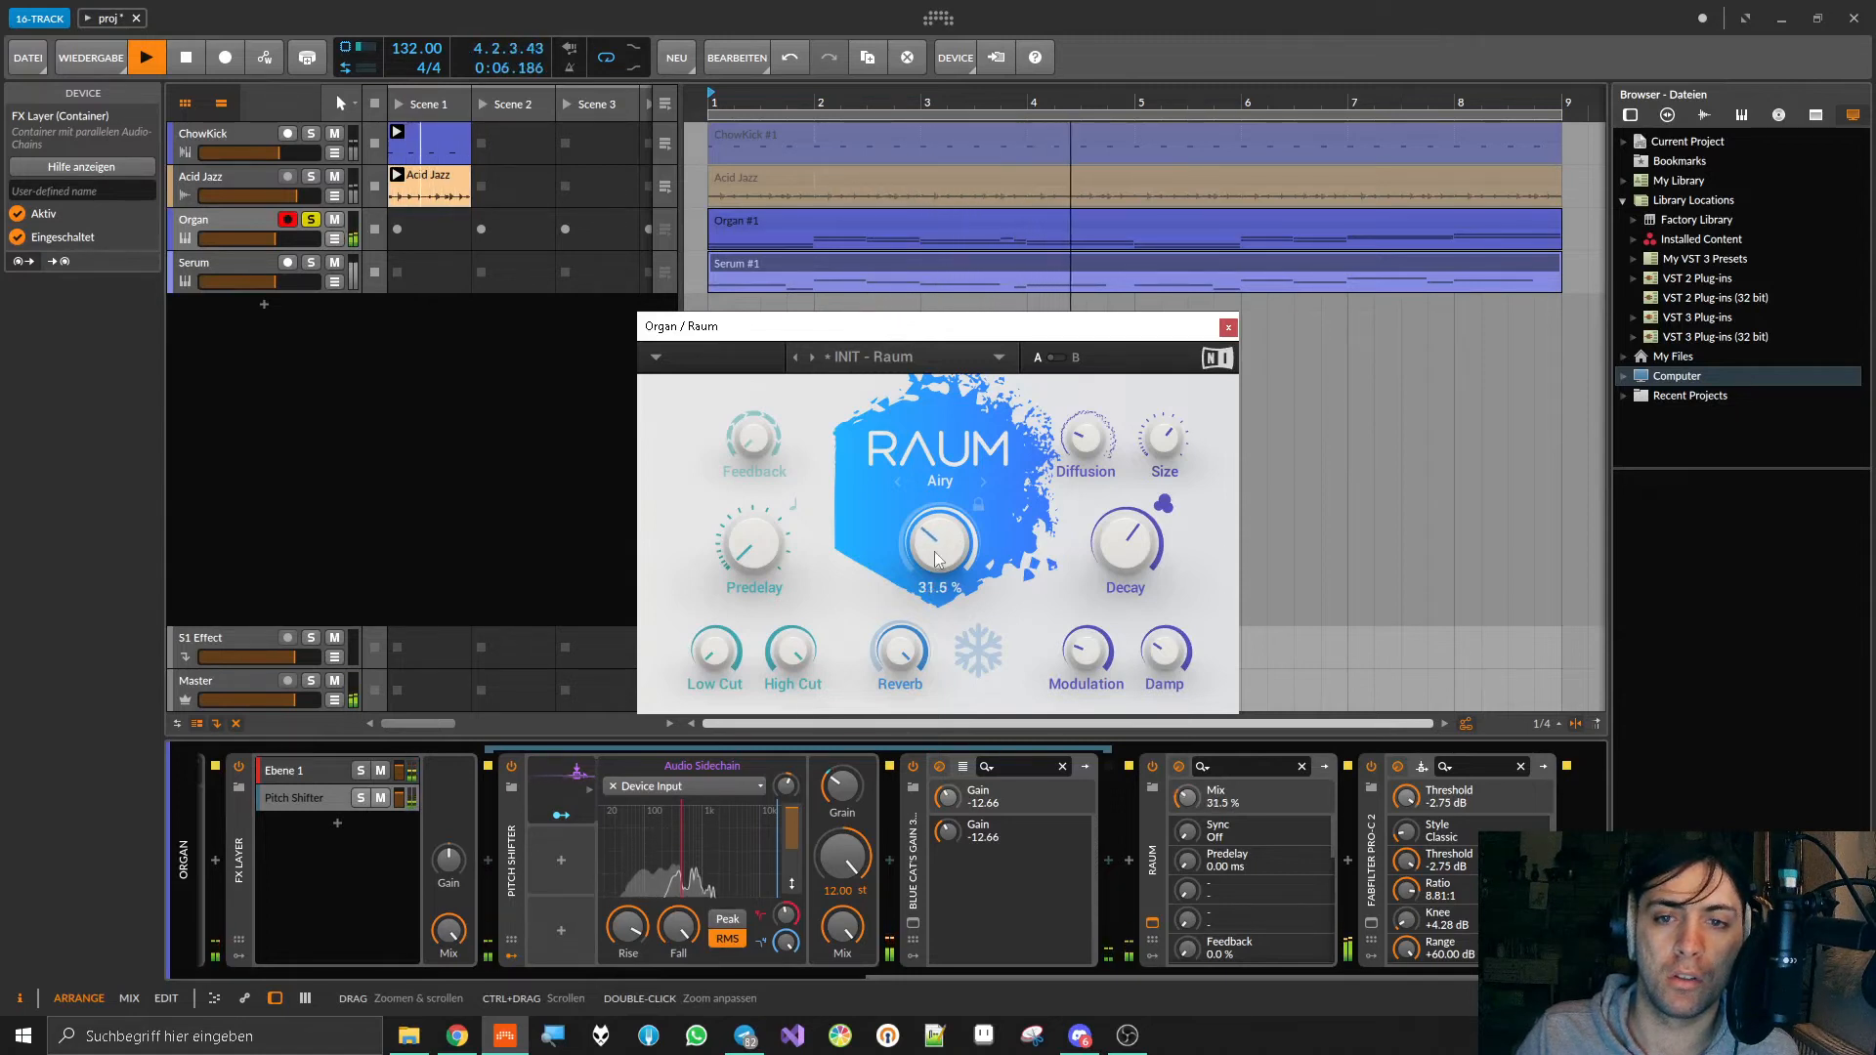
pyautogui.moveTo(714, 652); pyautogui.dragTo(715, 701)
pyautogui.moveTo(918, 561); pyautogui.dragTo(918, 540)
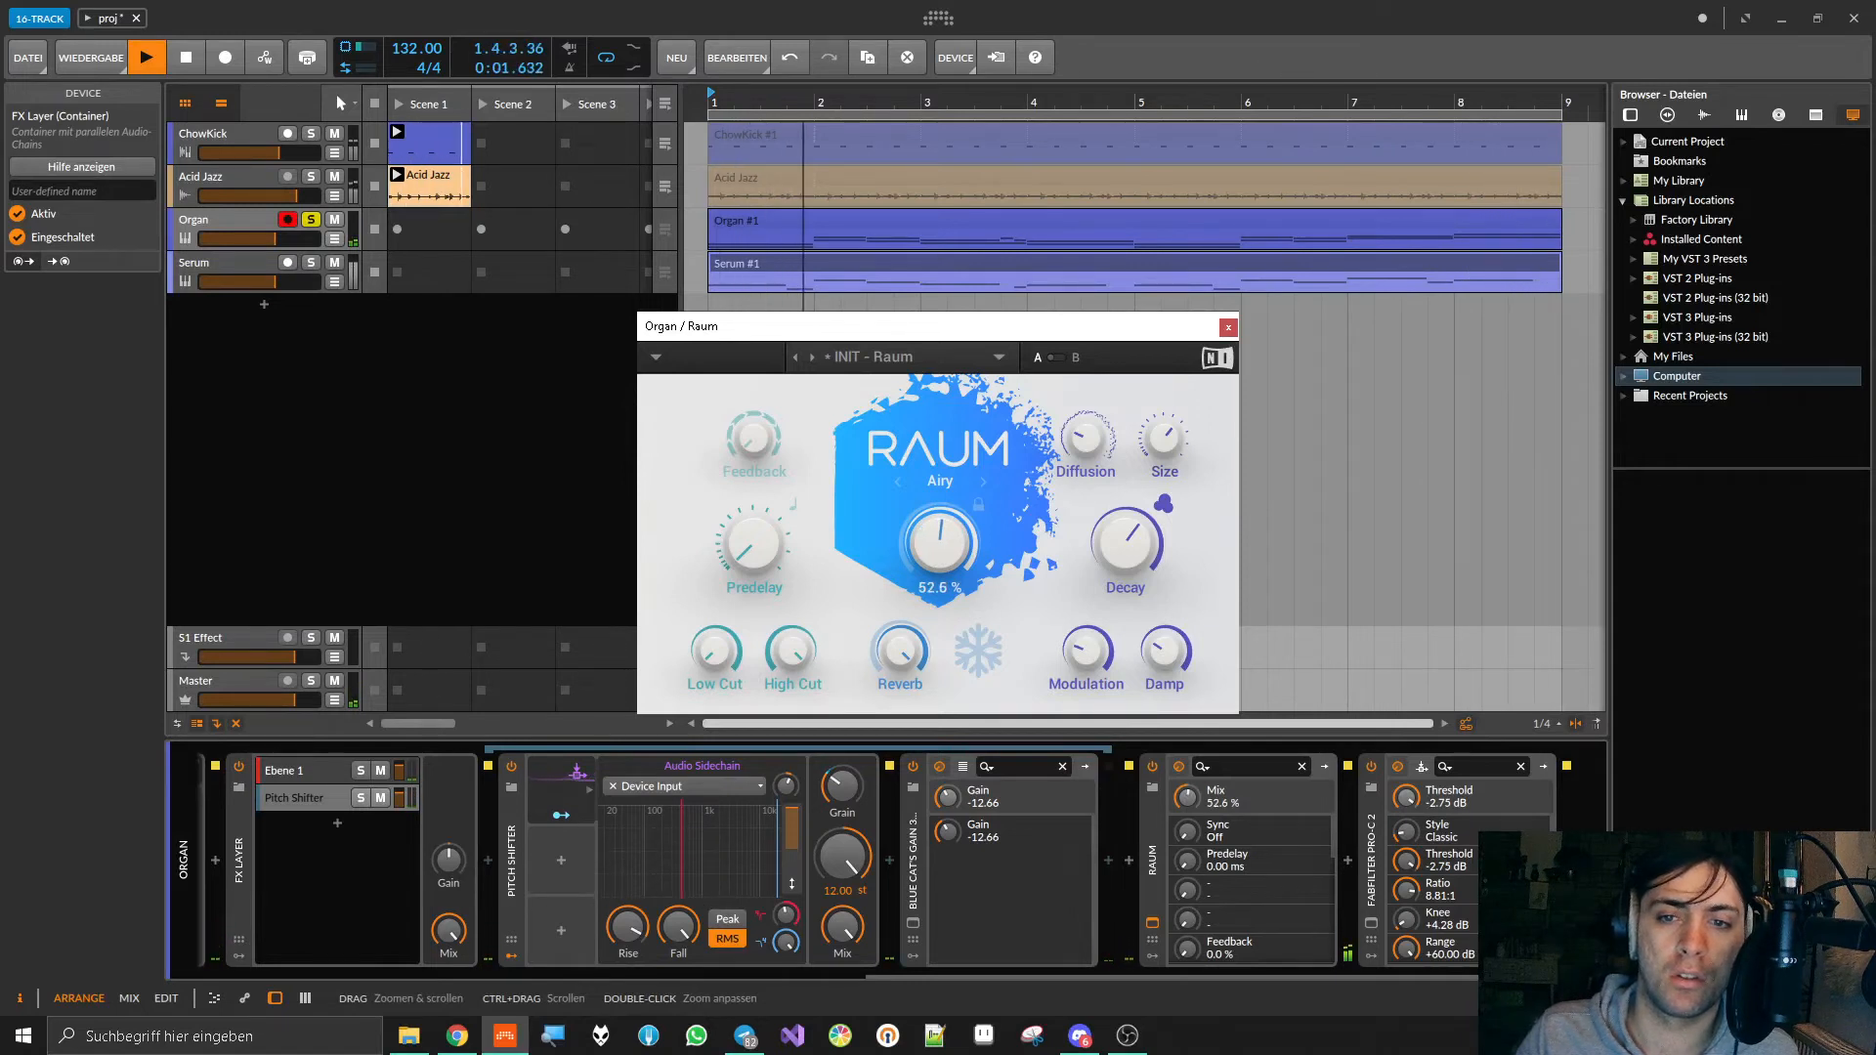
# Step: Try Raum's High Cut at 7.80 kHz and a different Damp amount, set Mix to 53.1 %, and close the reverb
pyautogui.moveTo(714, 631); pyautogui.dragTo(791, 649)
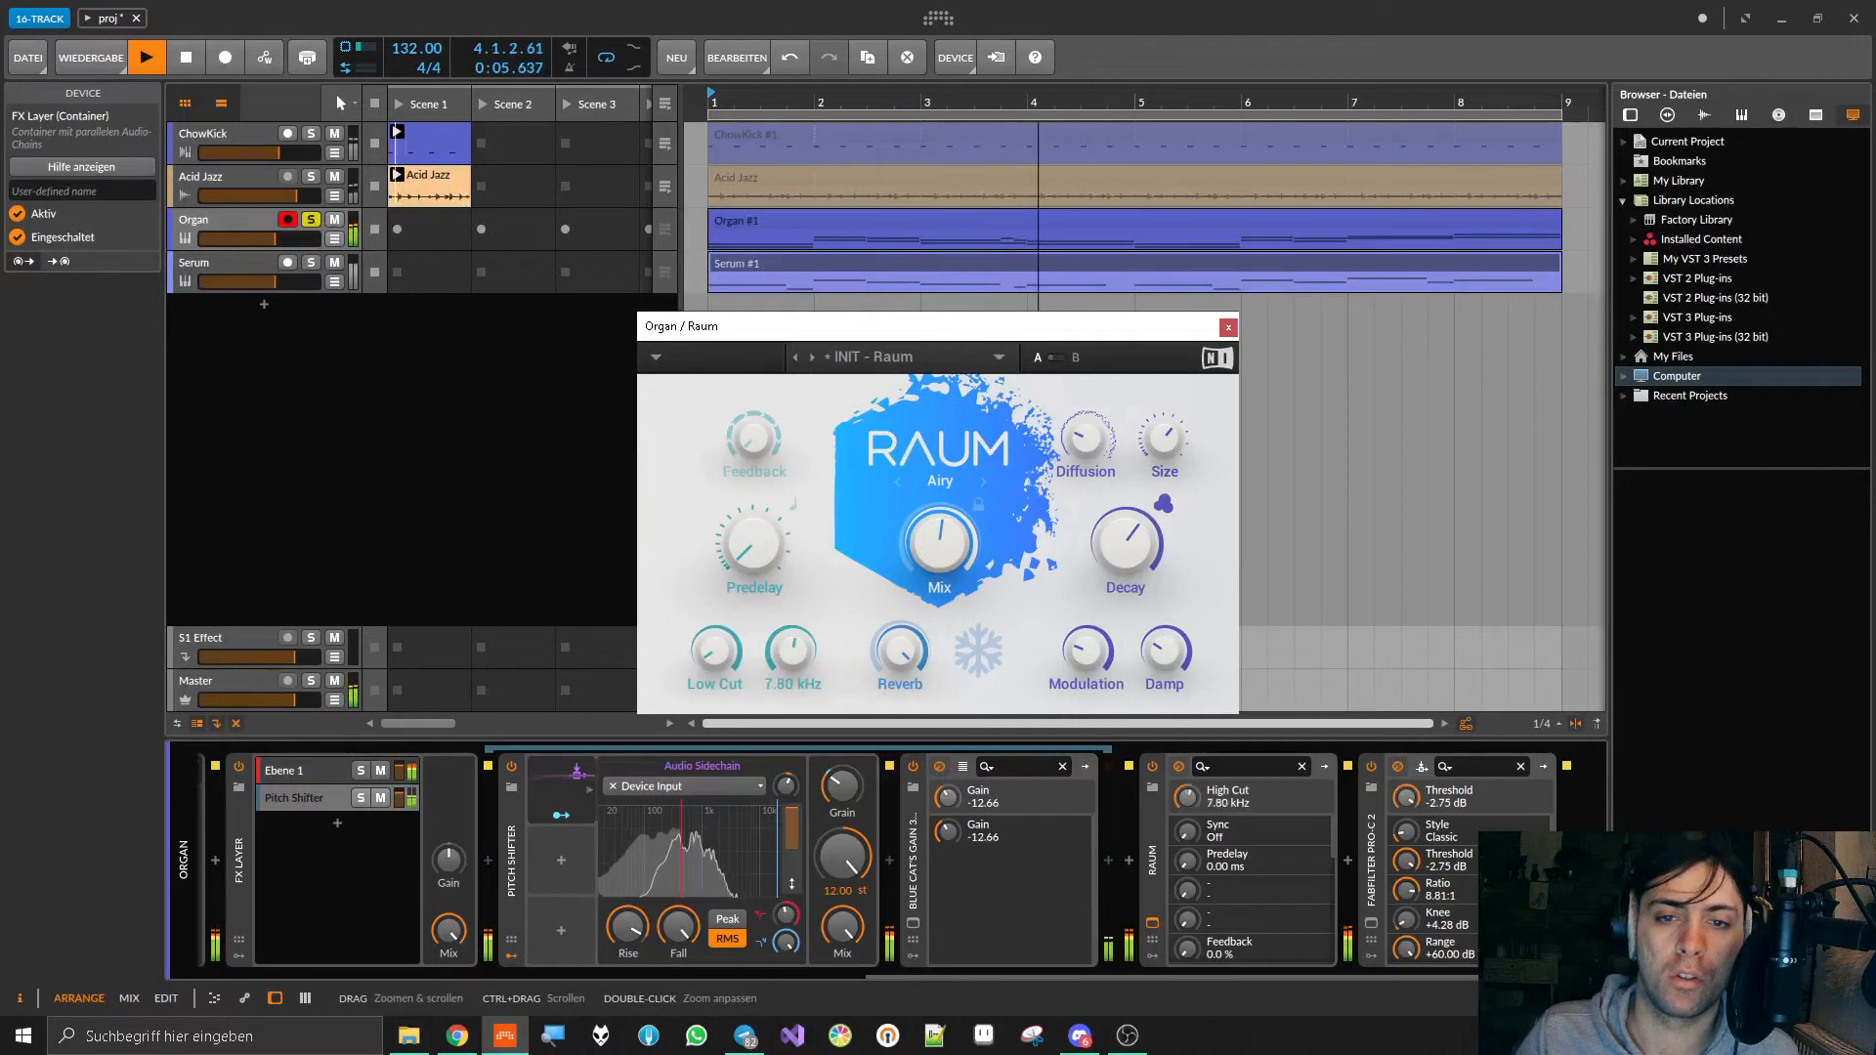
pyautogui.click(1163, 650)
pyautogui.moveTo(1162, 649); pyautogui.dragTo(1163, 665)
pyautogui.click(940, 534)
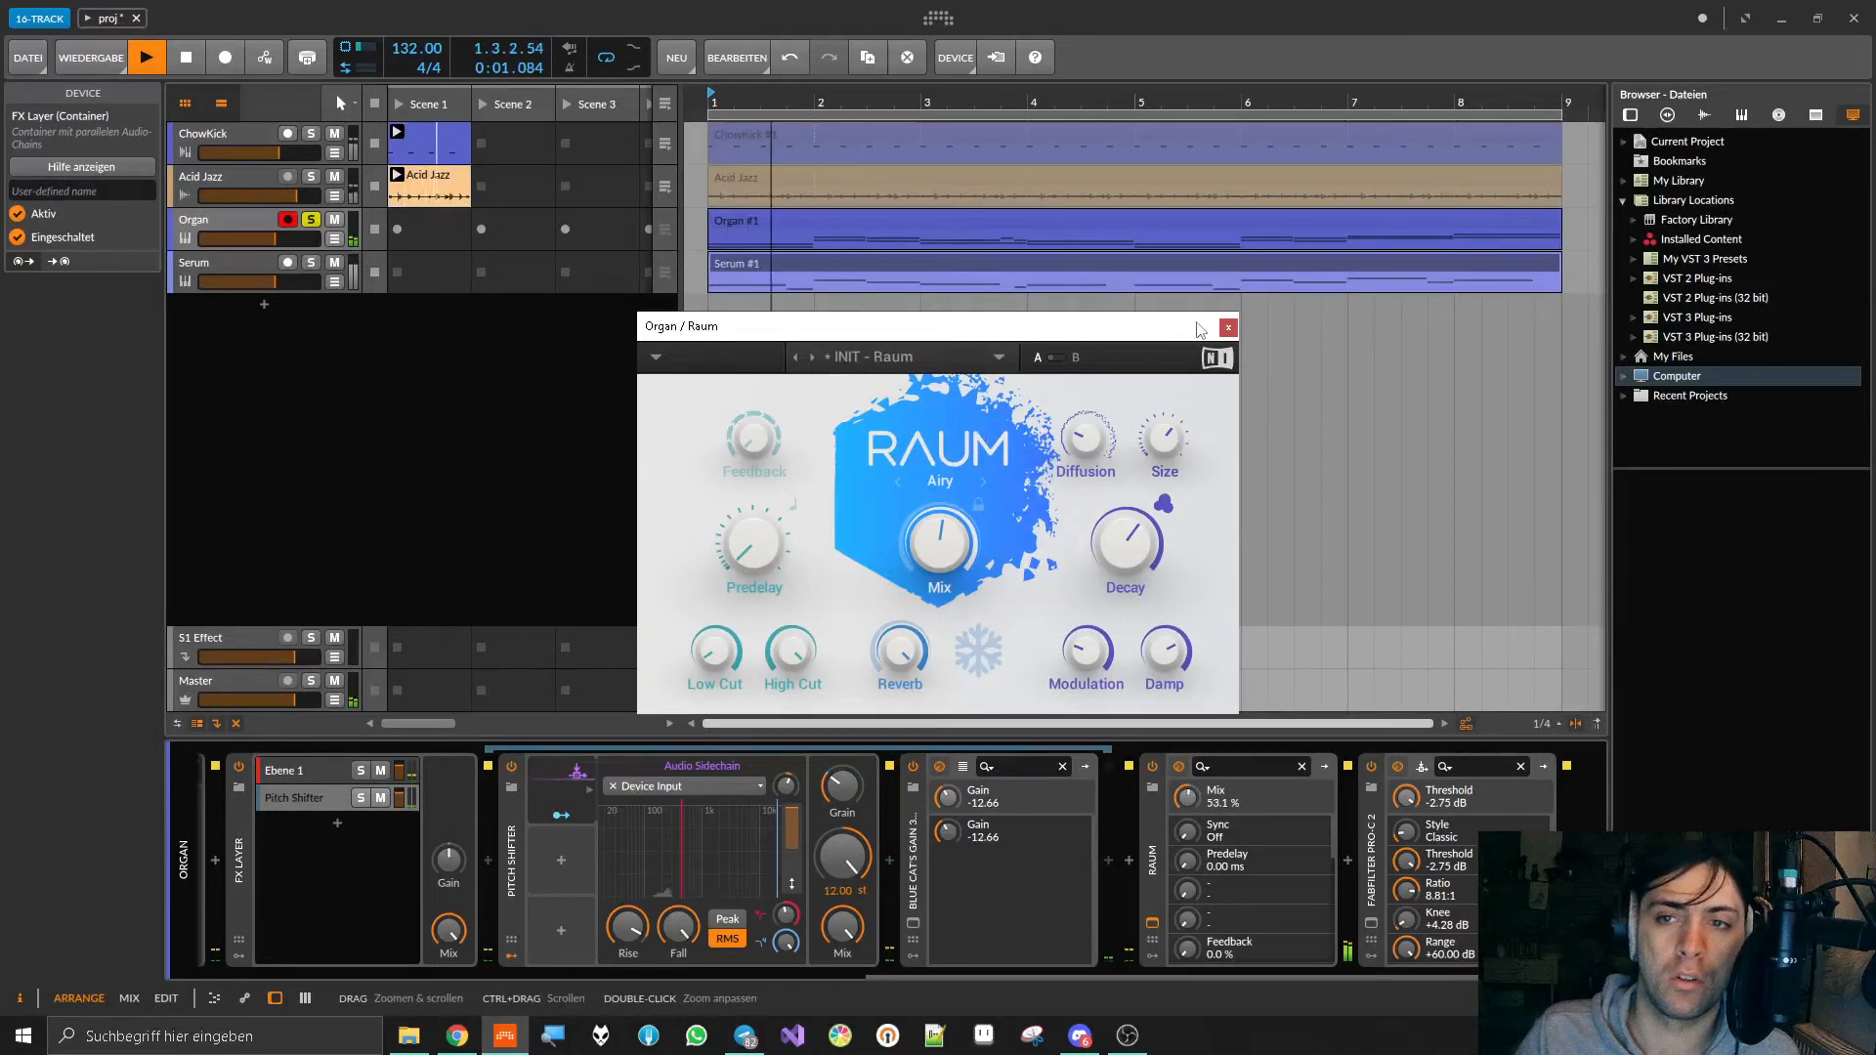
pyautogui.click(1227, 327)
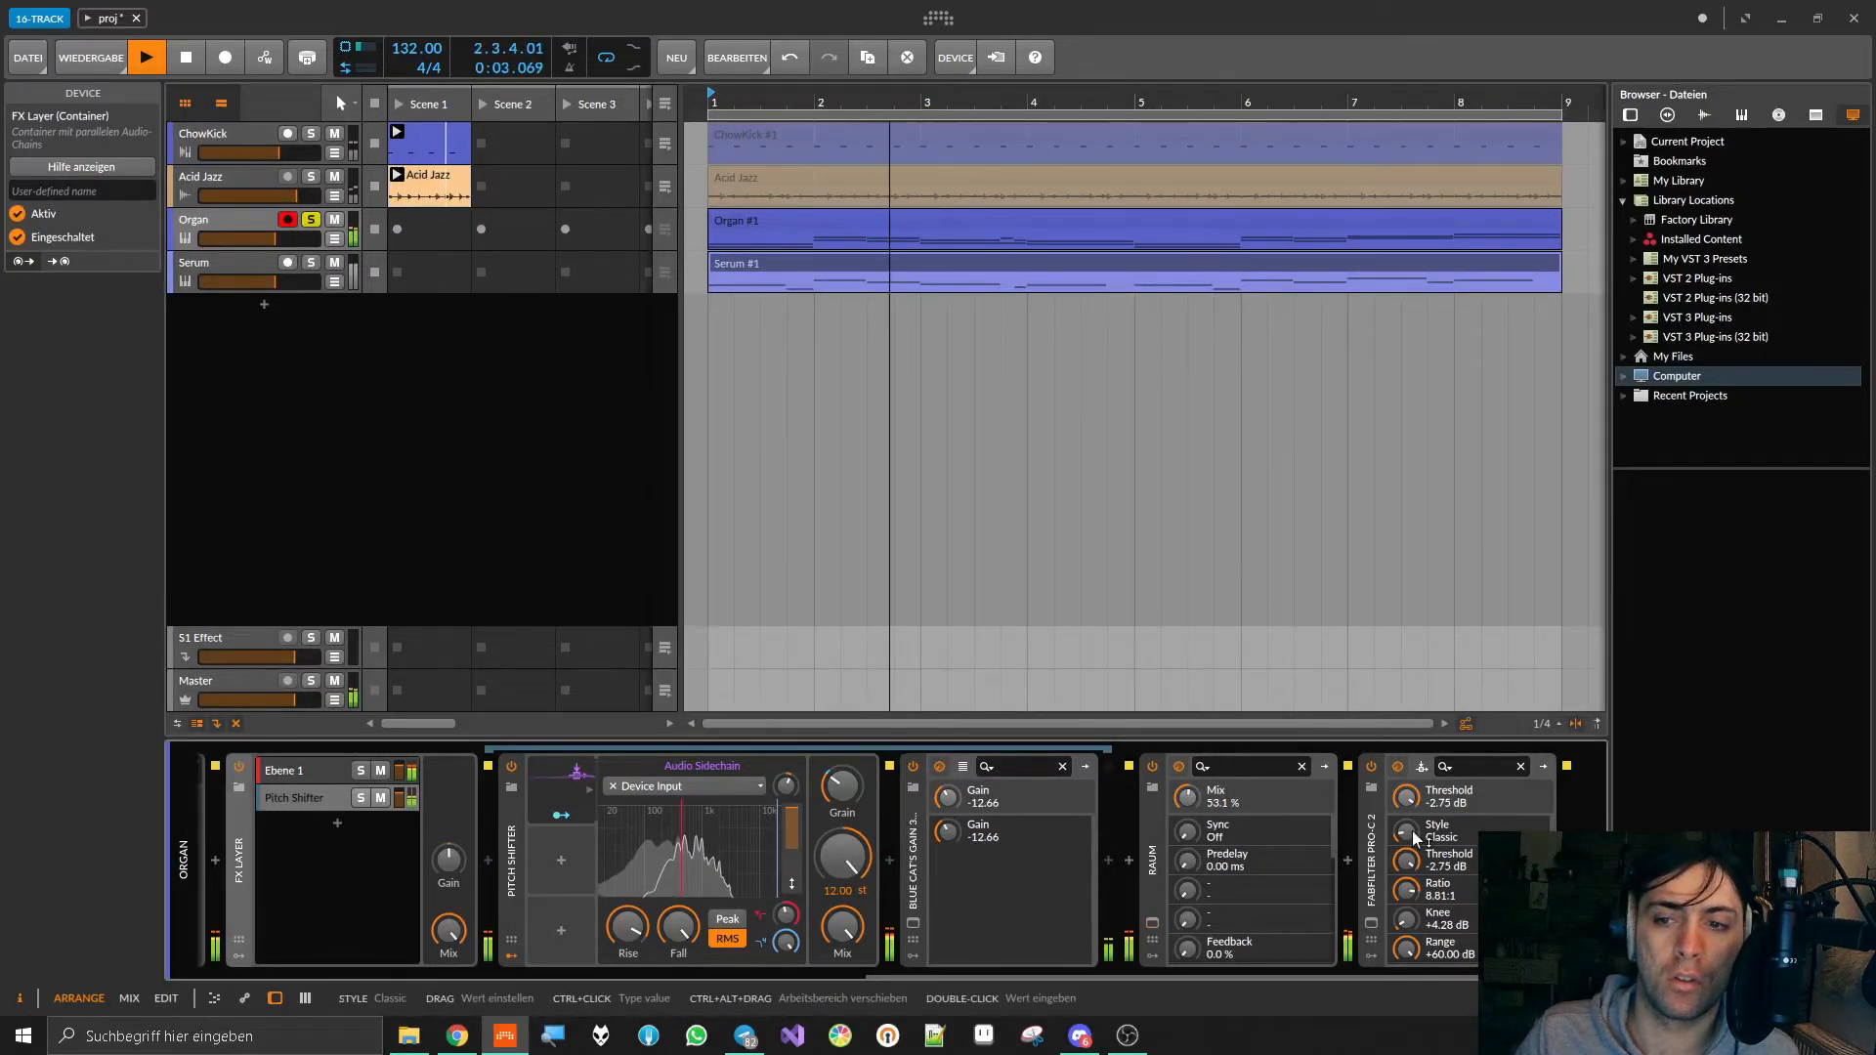
# Step: Open FabFilter Pro-C 2 and set Threshold to -3.37 dB, Release to 42.8 ms and Attack to about 2.5 ms
pyautogui.click(1421, 766)
pyautogui.moveTo(715, 476); pyautogui.dragTo(686, 504)
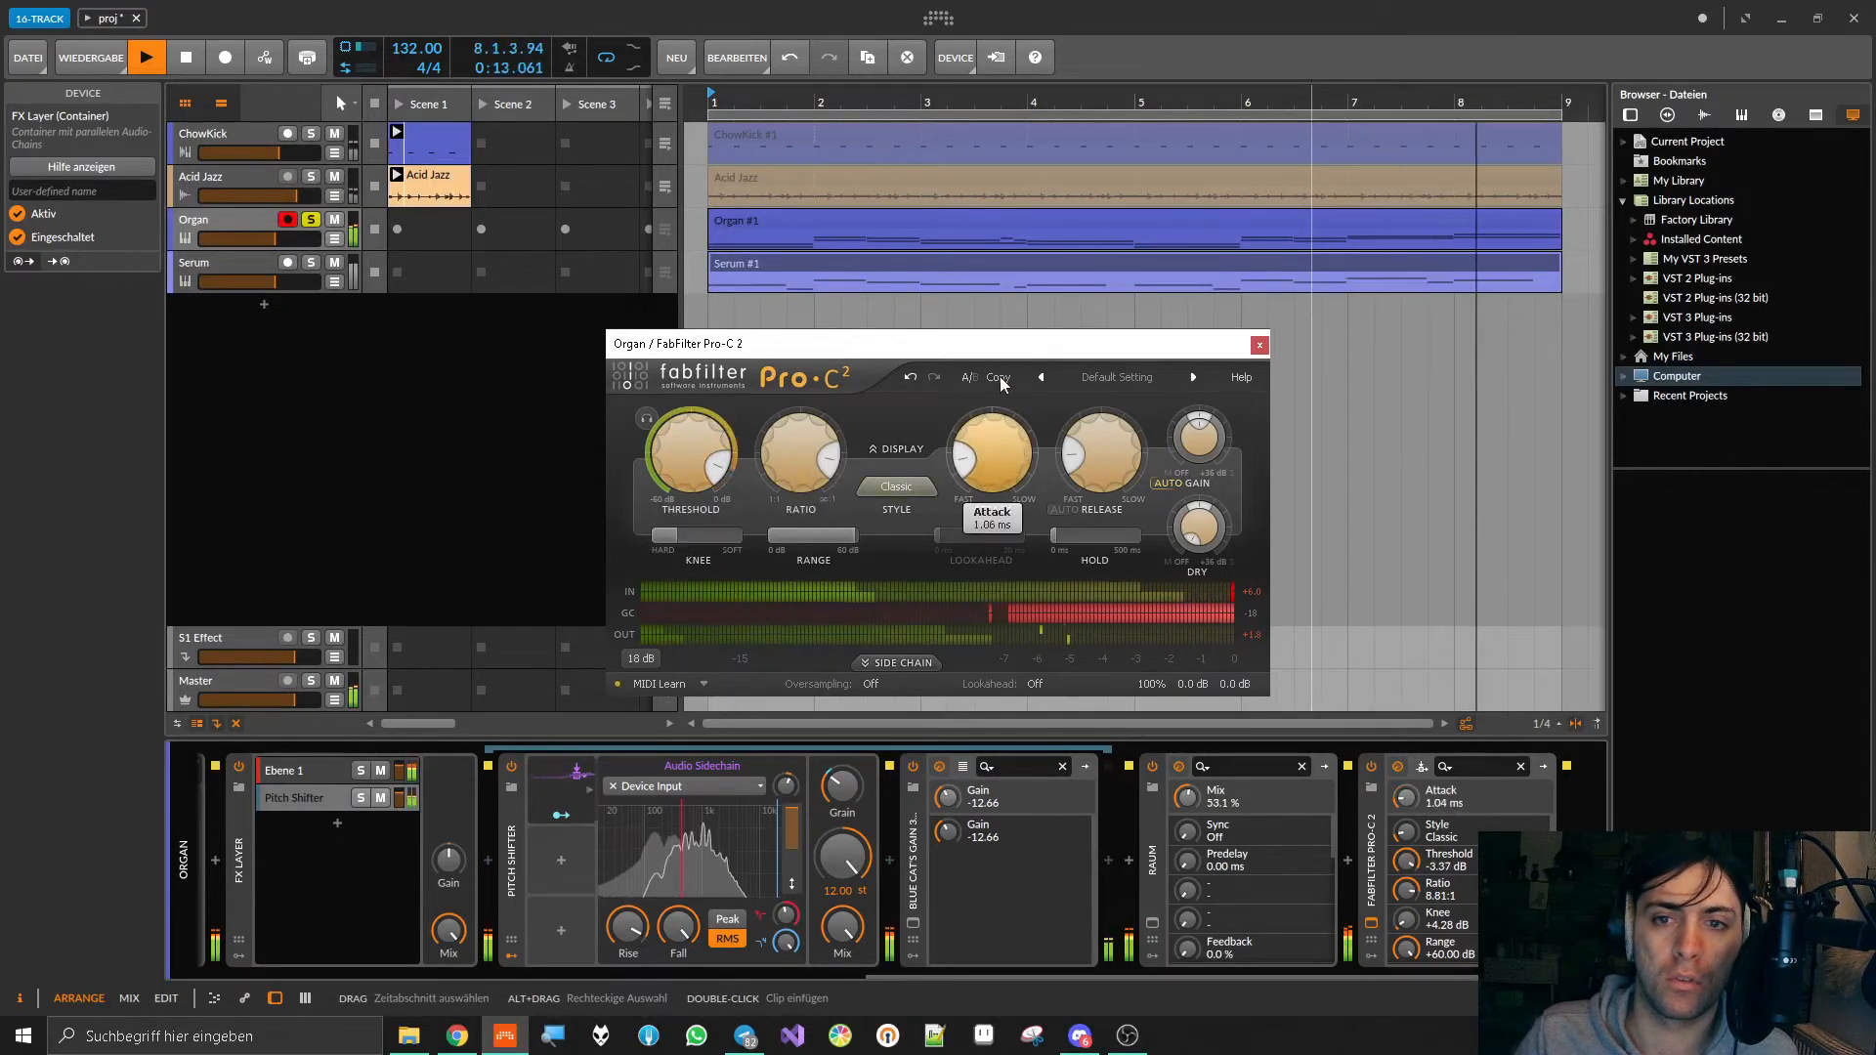
pyautogui.click(1088, 448)
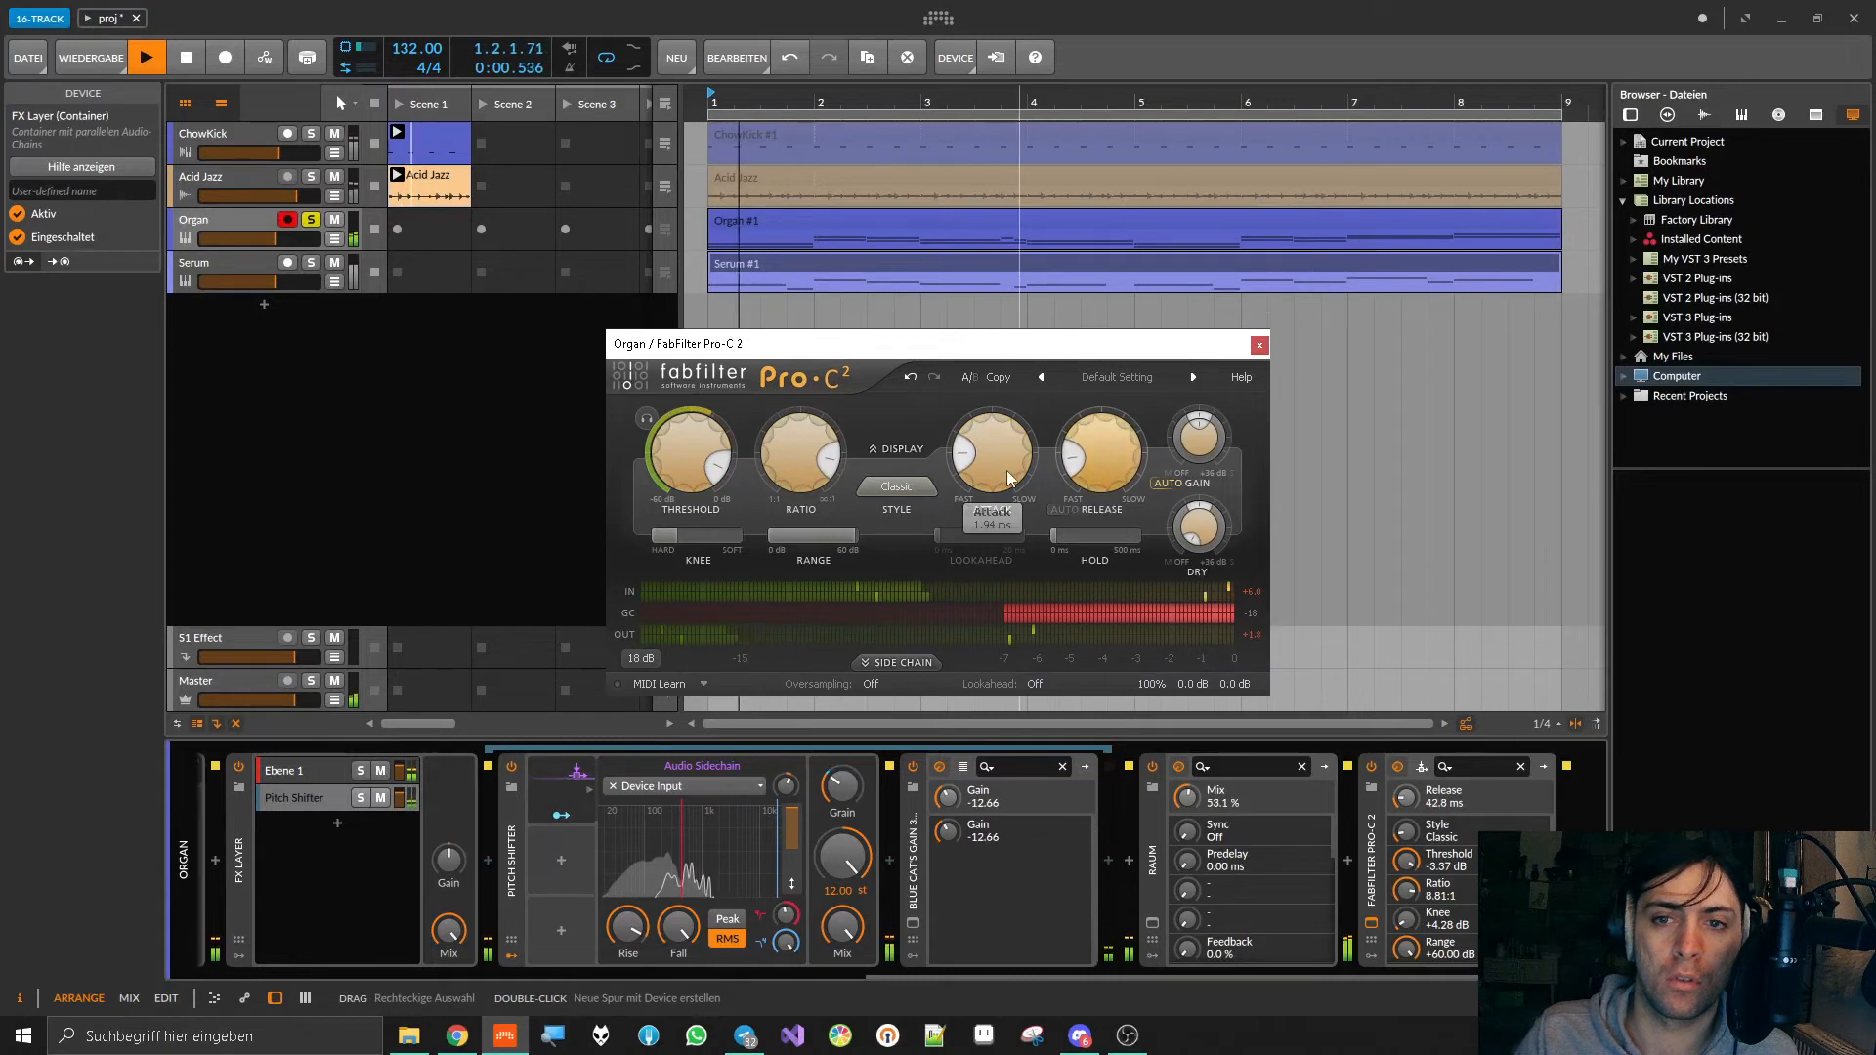
pyautogui.click(994, 434)
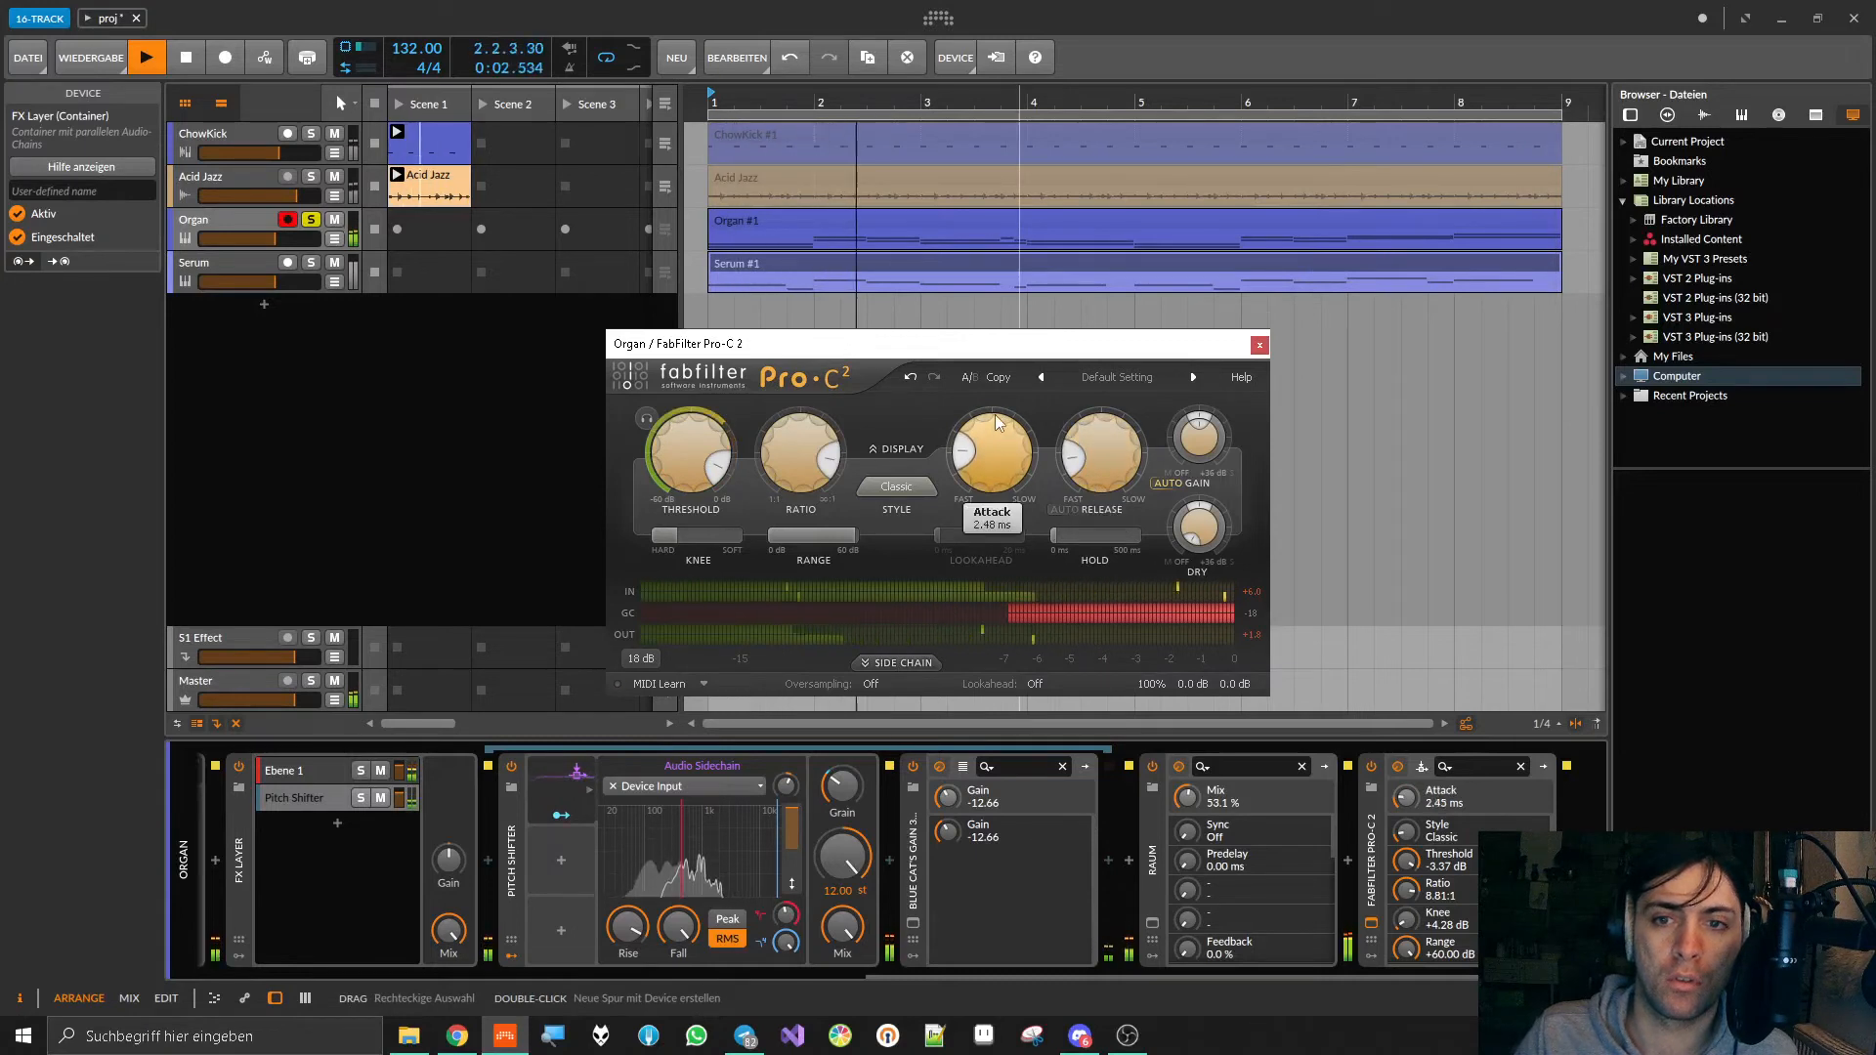
# Step: Raise the compressor's Threshold to -2.87 dB, close its window and stop playback
pyautogui.moveTo(703, 441); pyautogui.dragTo(712, 401)
pyautogui.moveTo(1008, 471)
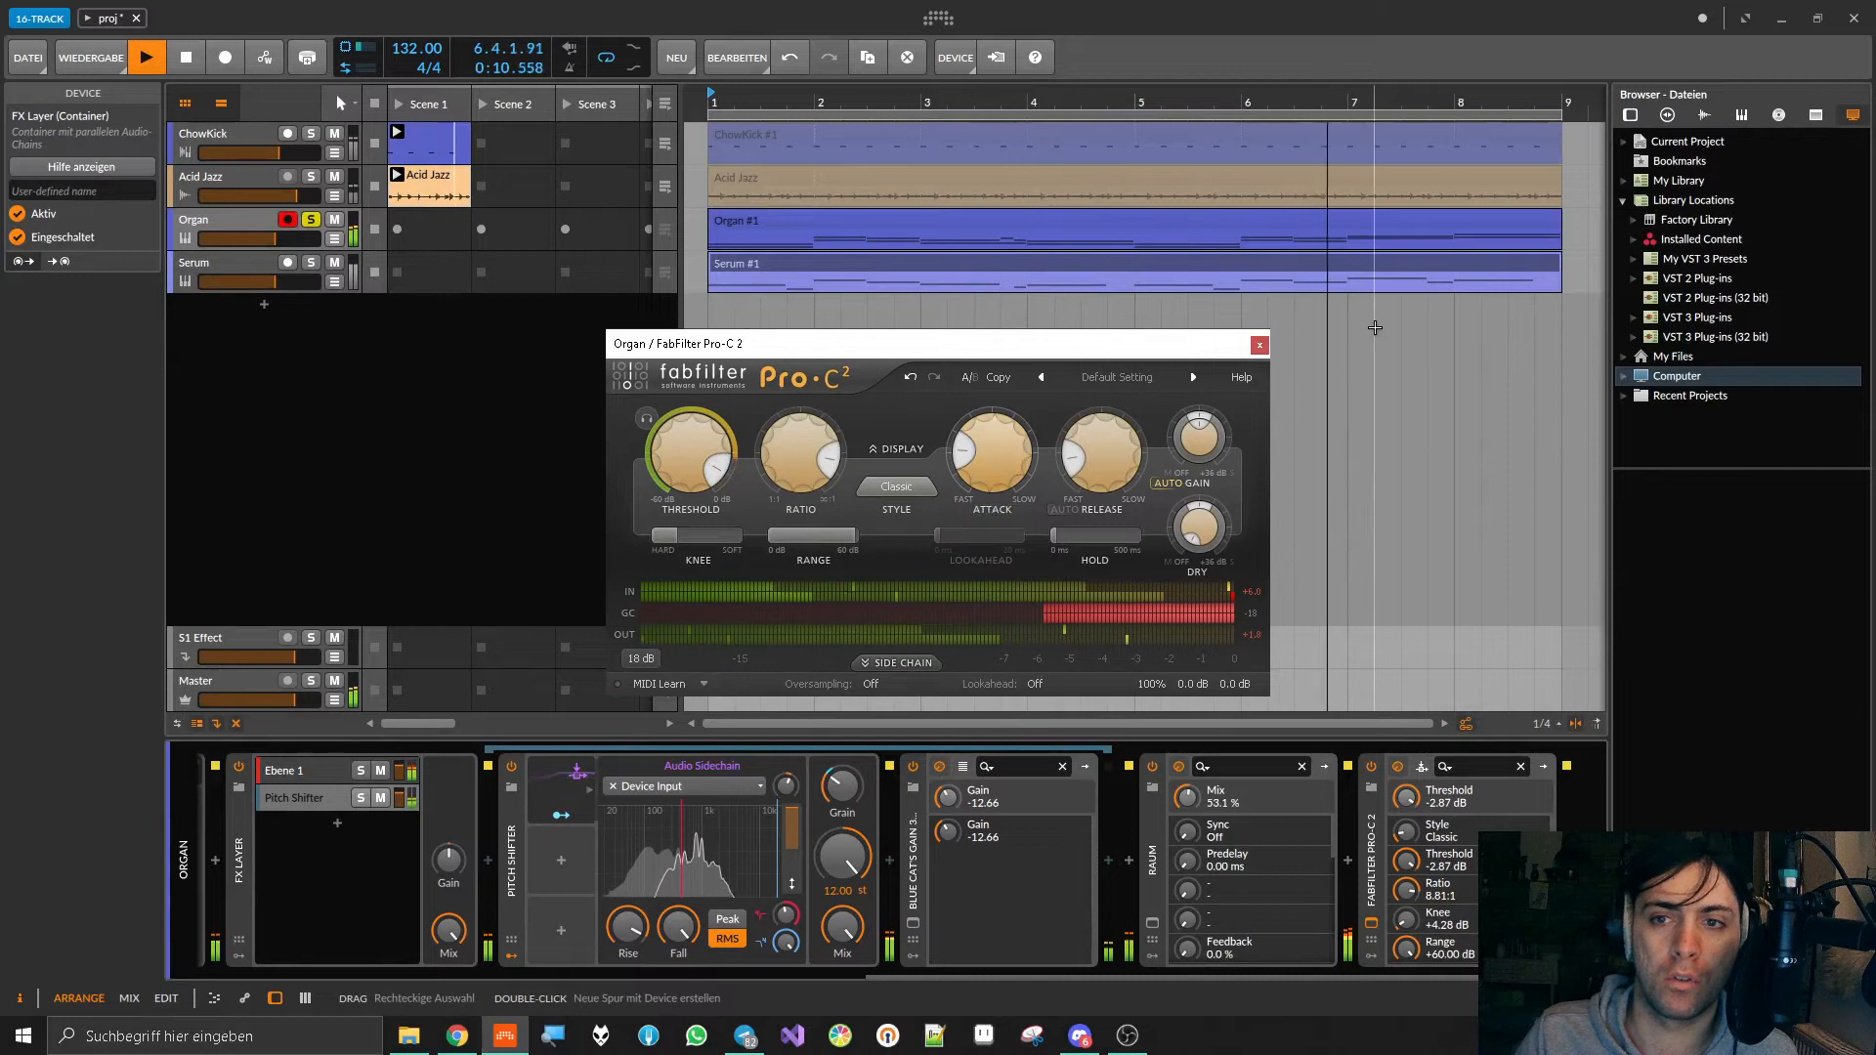
pyautogui.click(1257, 345)
pyautogui.press('space')
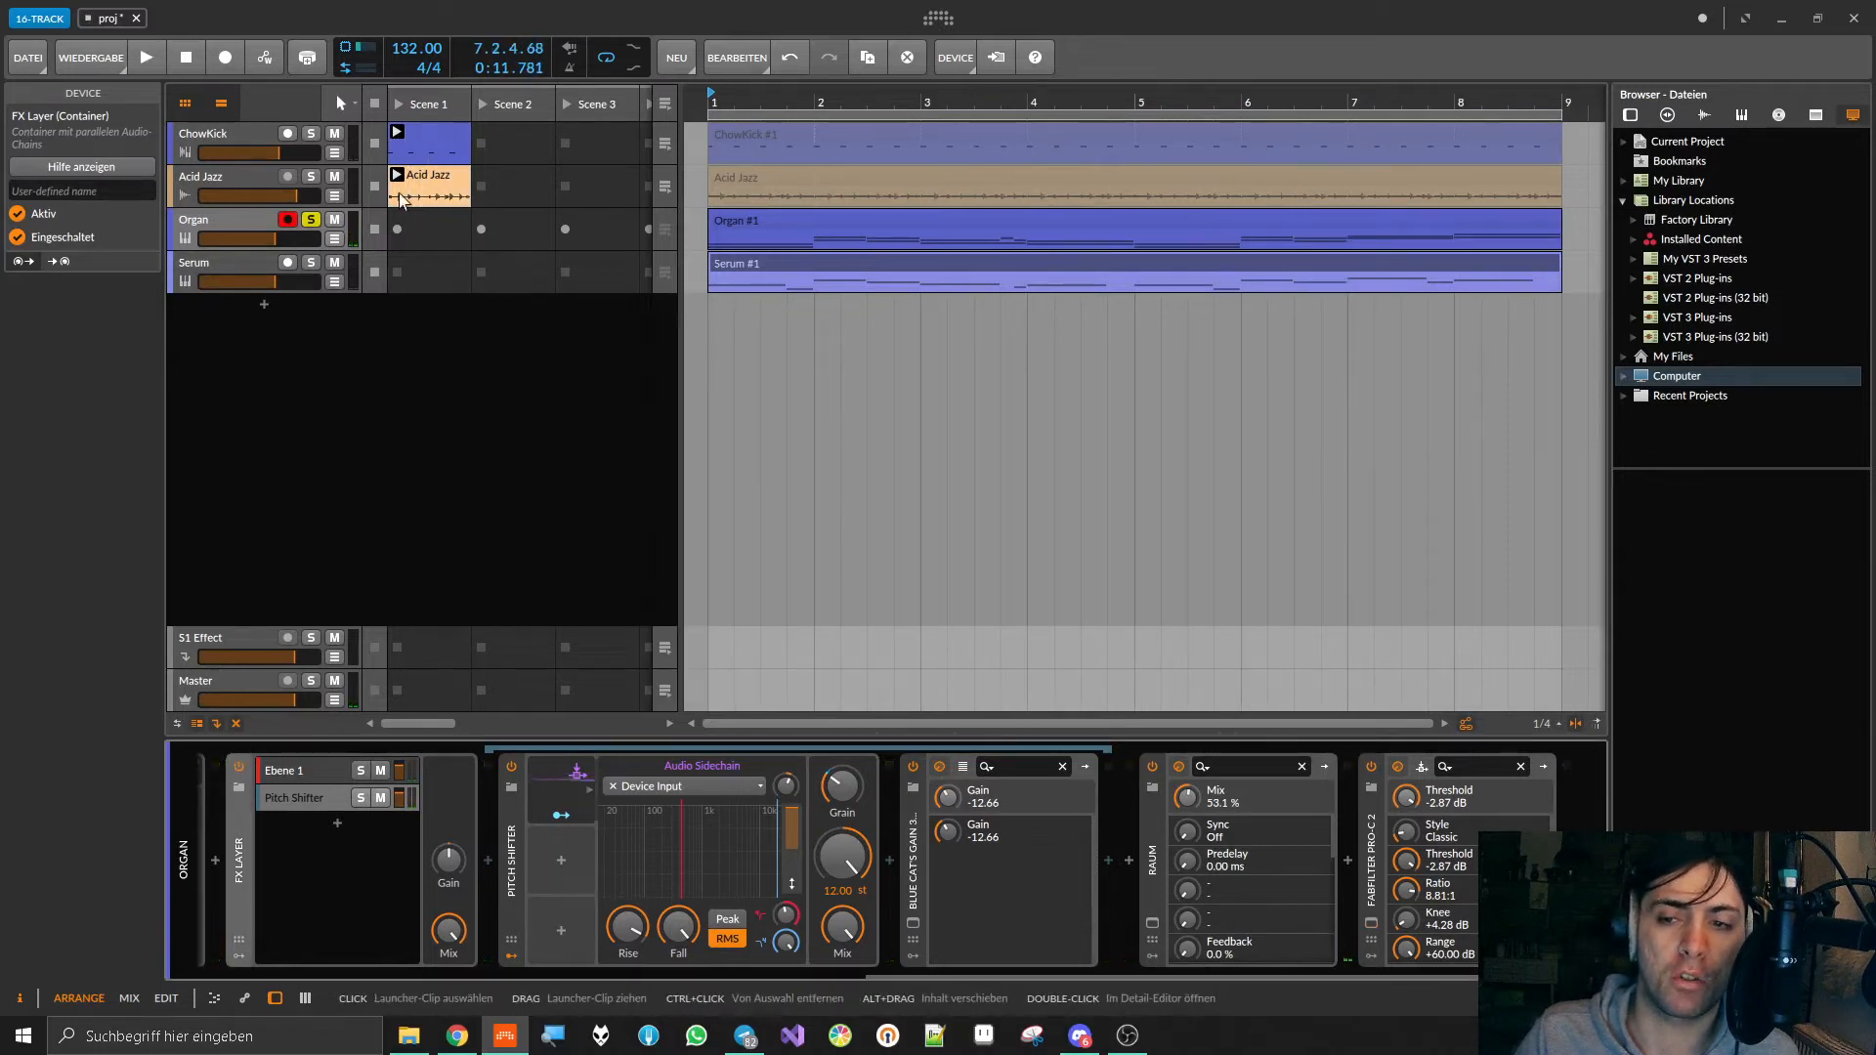
# Step: Turn off solo on the Organ track, start playback of all tracks and save the project
pyautogui.click(311, 219)
pyautogui.press('space')
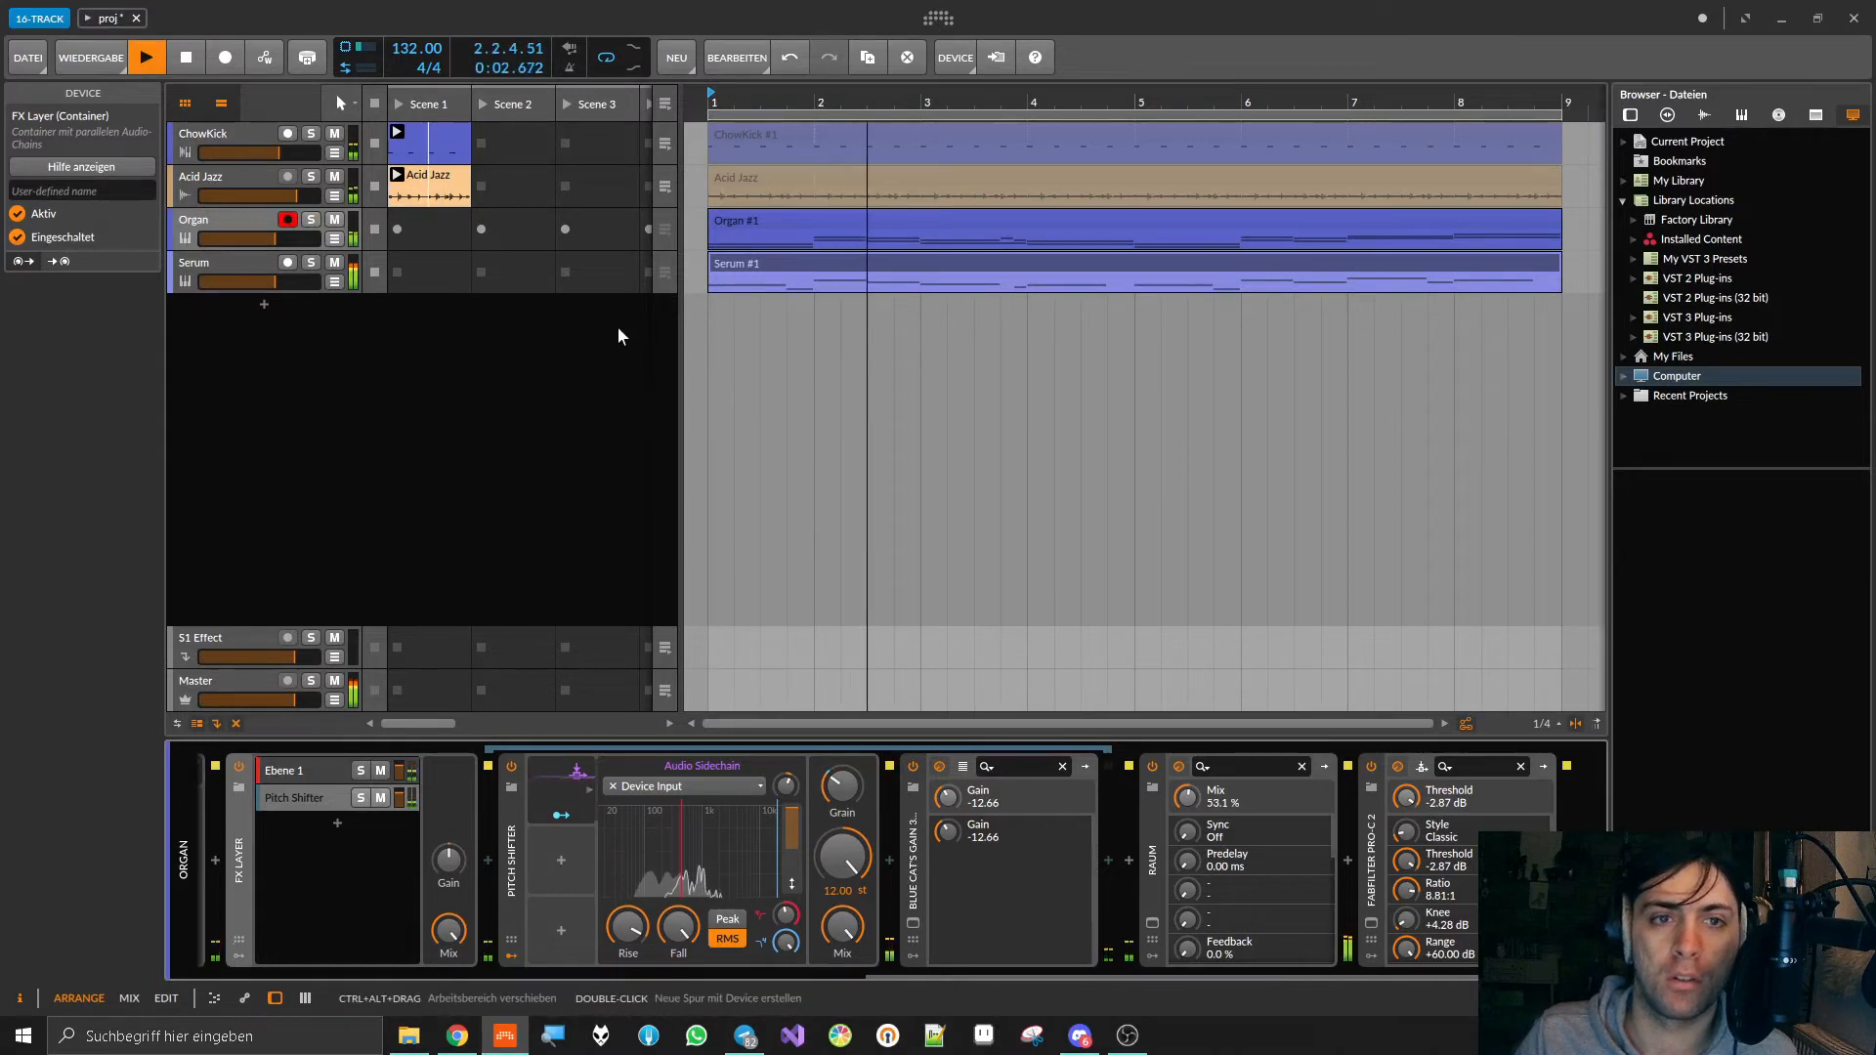
pyautogui.hotkey('ctrl', 's')
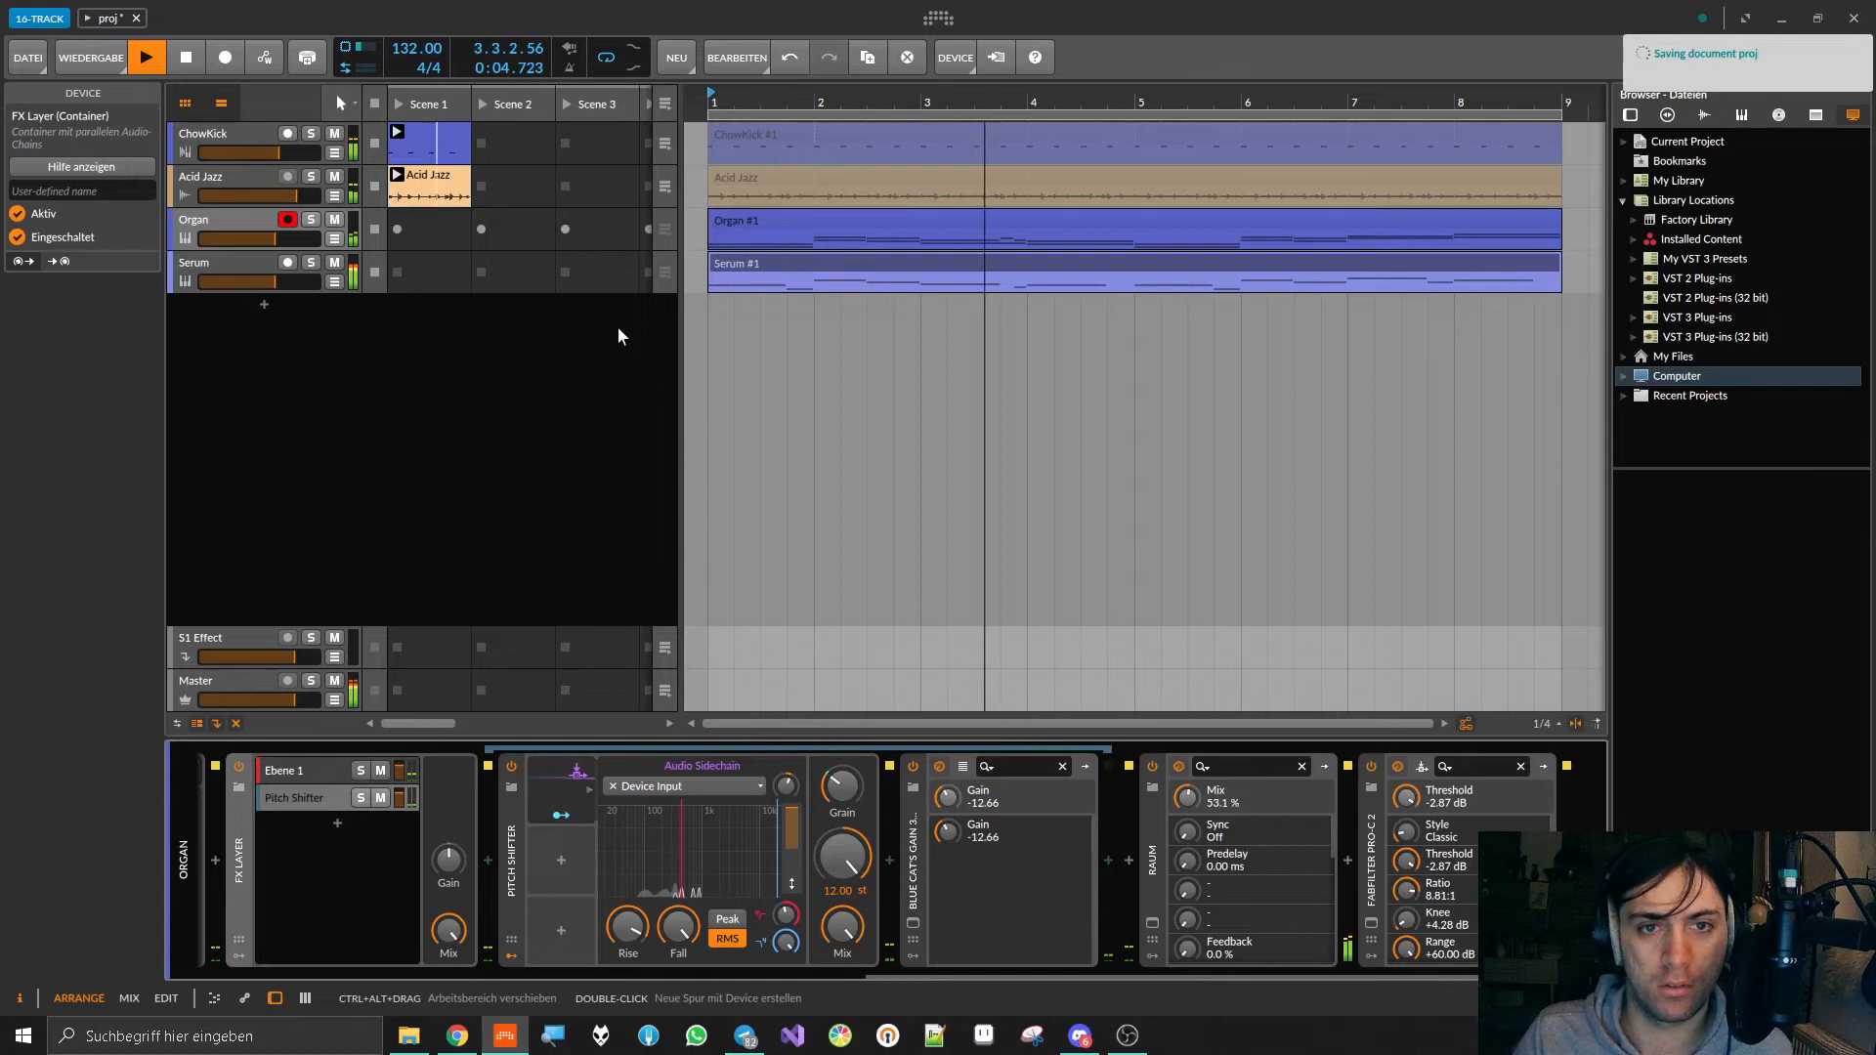
# Step: Stop playback, show the mixer, lower the Serum track's volume and check the balance with a short playback
pyautogui.click(228, 262)
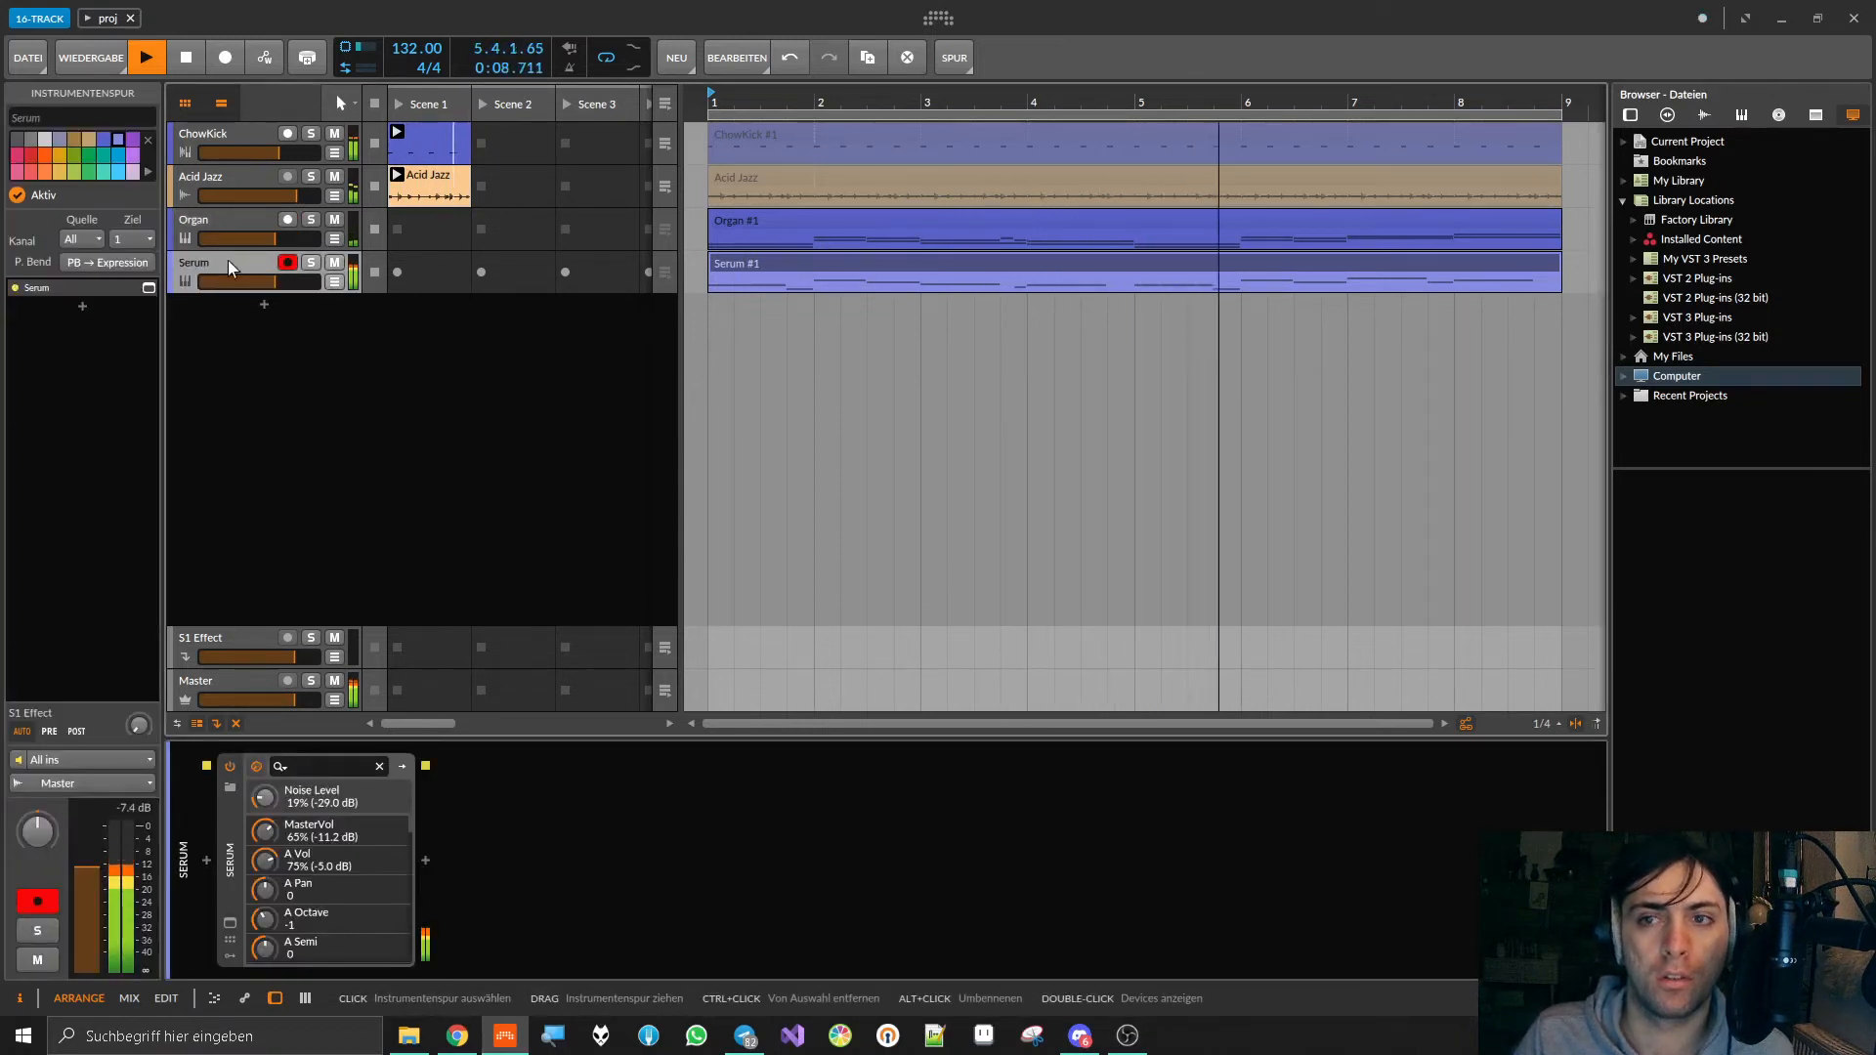
pyautogui.press('space')
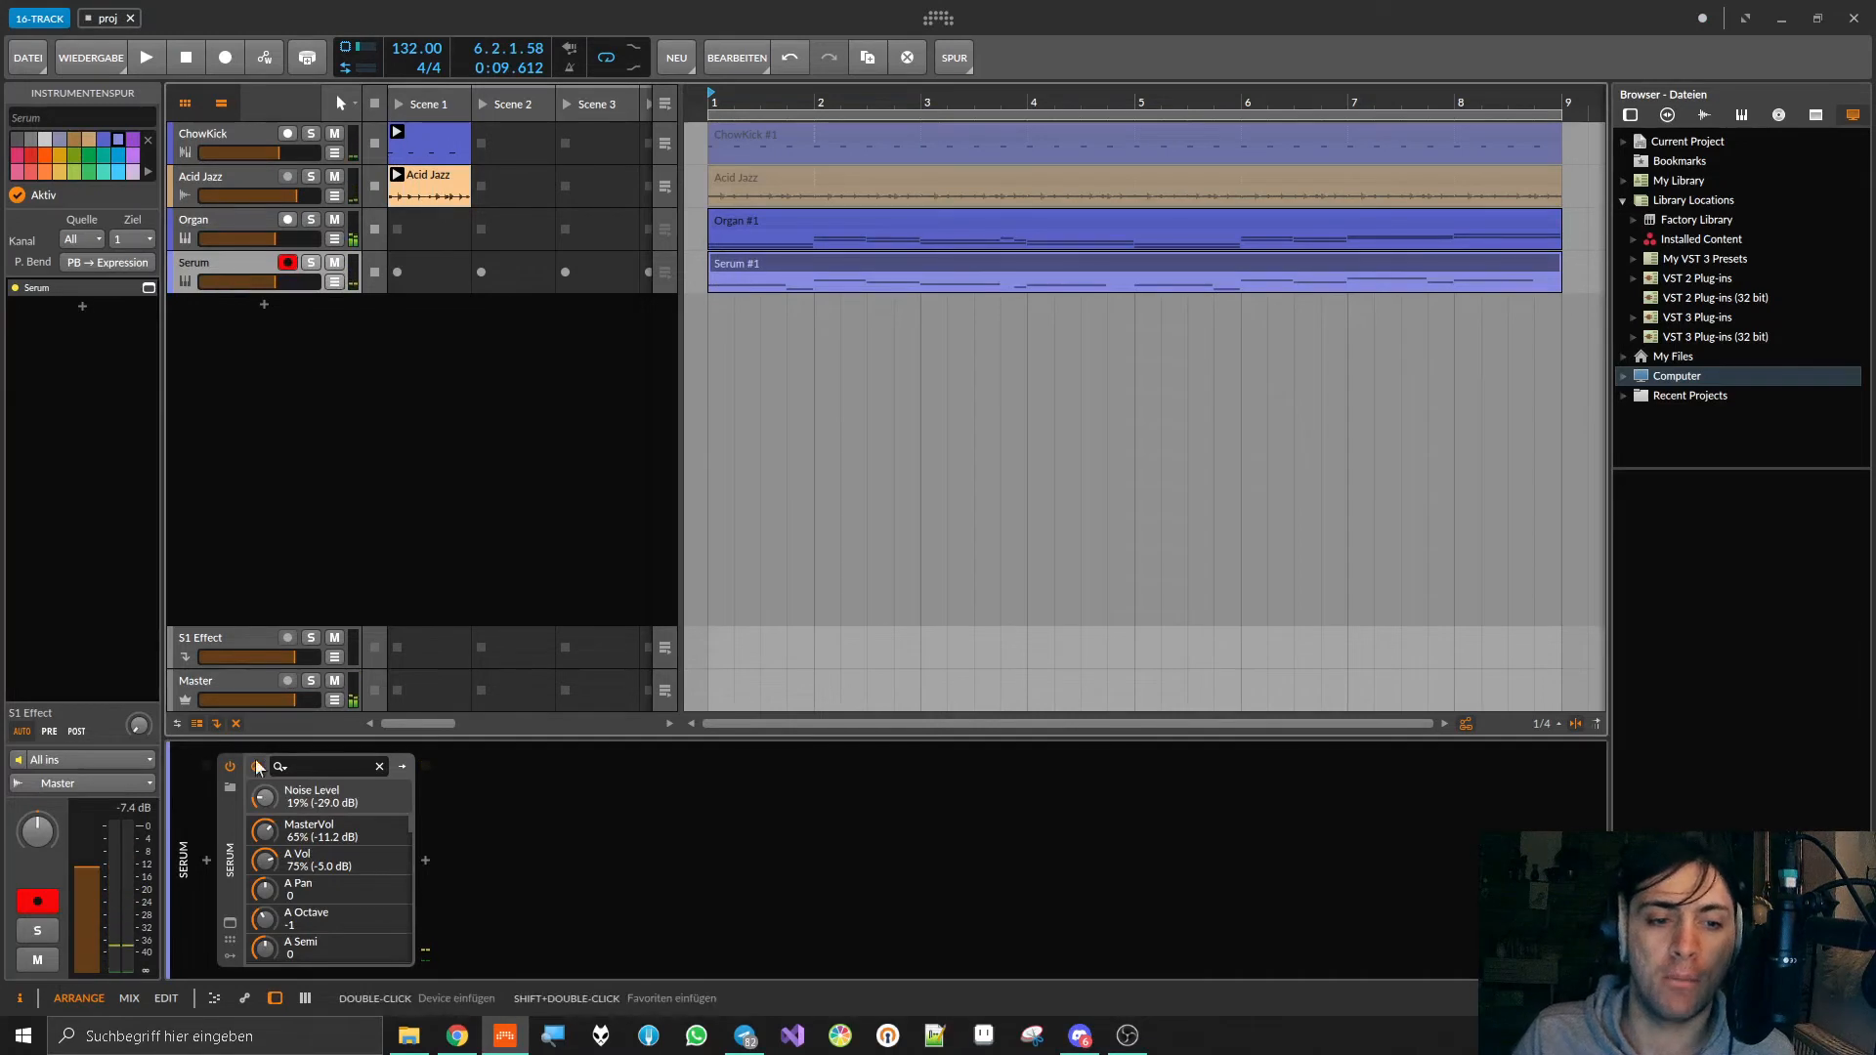
pyautogui.click(306, 998)
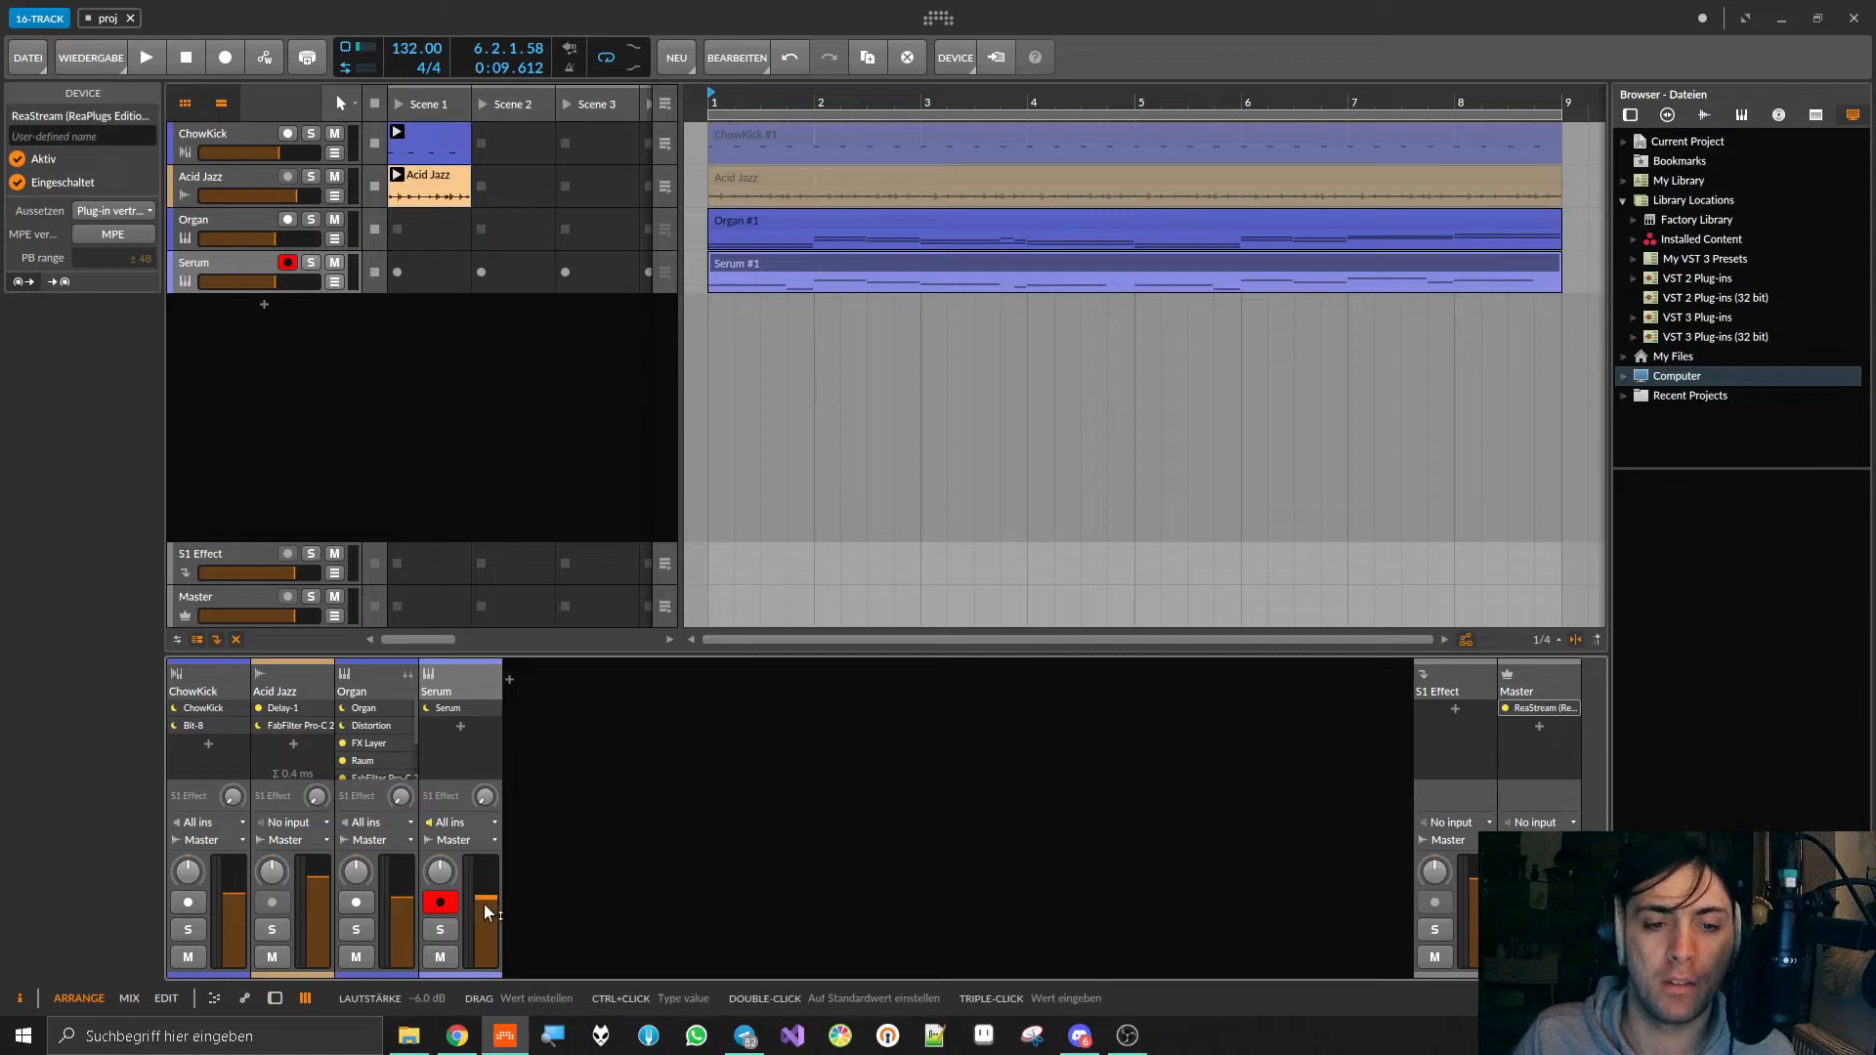
pyautogui.moveTo(484, 902); pyautogui.dragTo(487, 921)
pyautogui.press('space')
pyautogui.press('space')
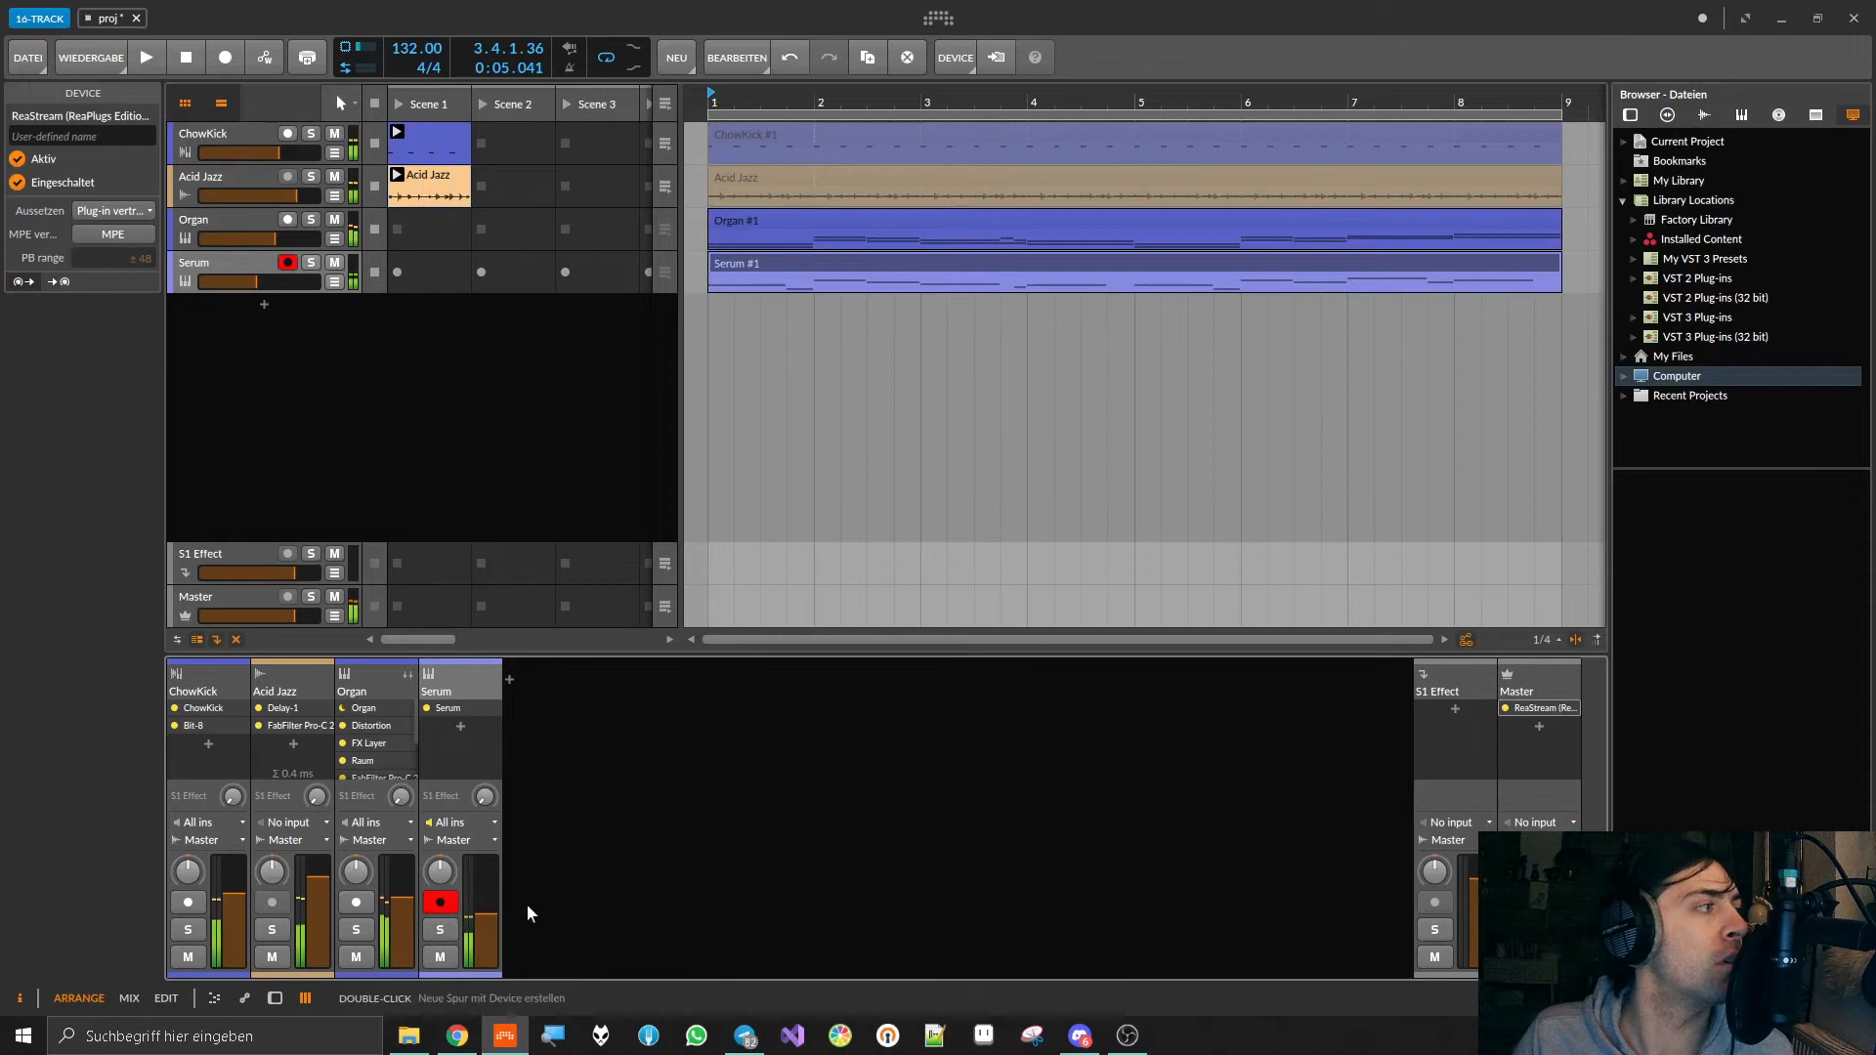
# Step: Find the FabFilter Pro-L 2 limiter by searching for "pro-l" and add it after ReaStream on the Master track
pyautogui.click(1539, 728)
pyautogui.write('pro-l')
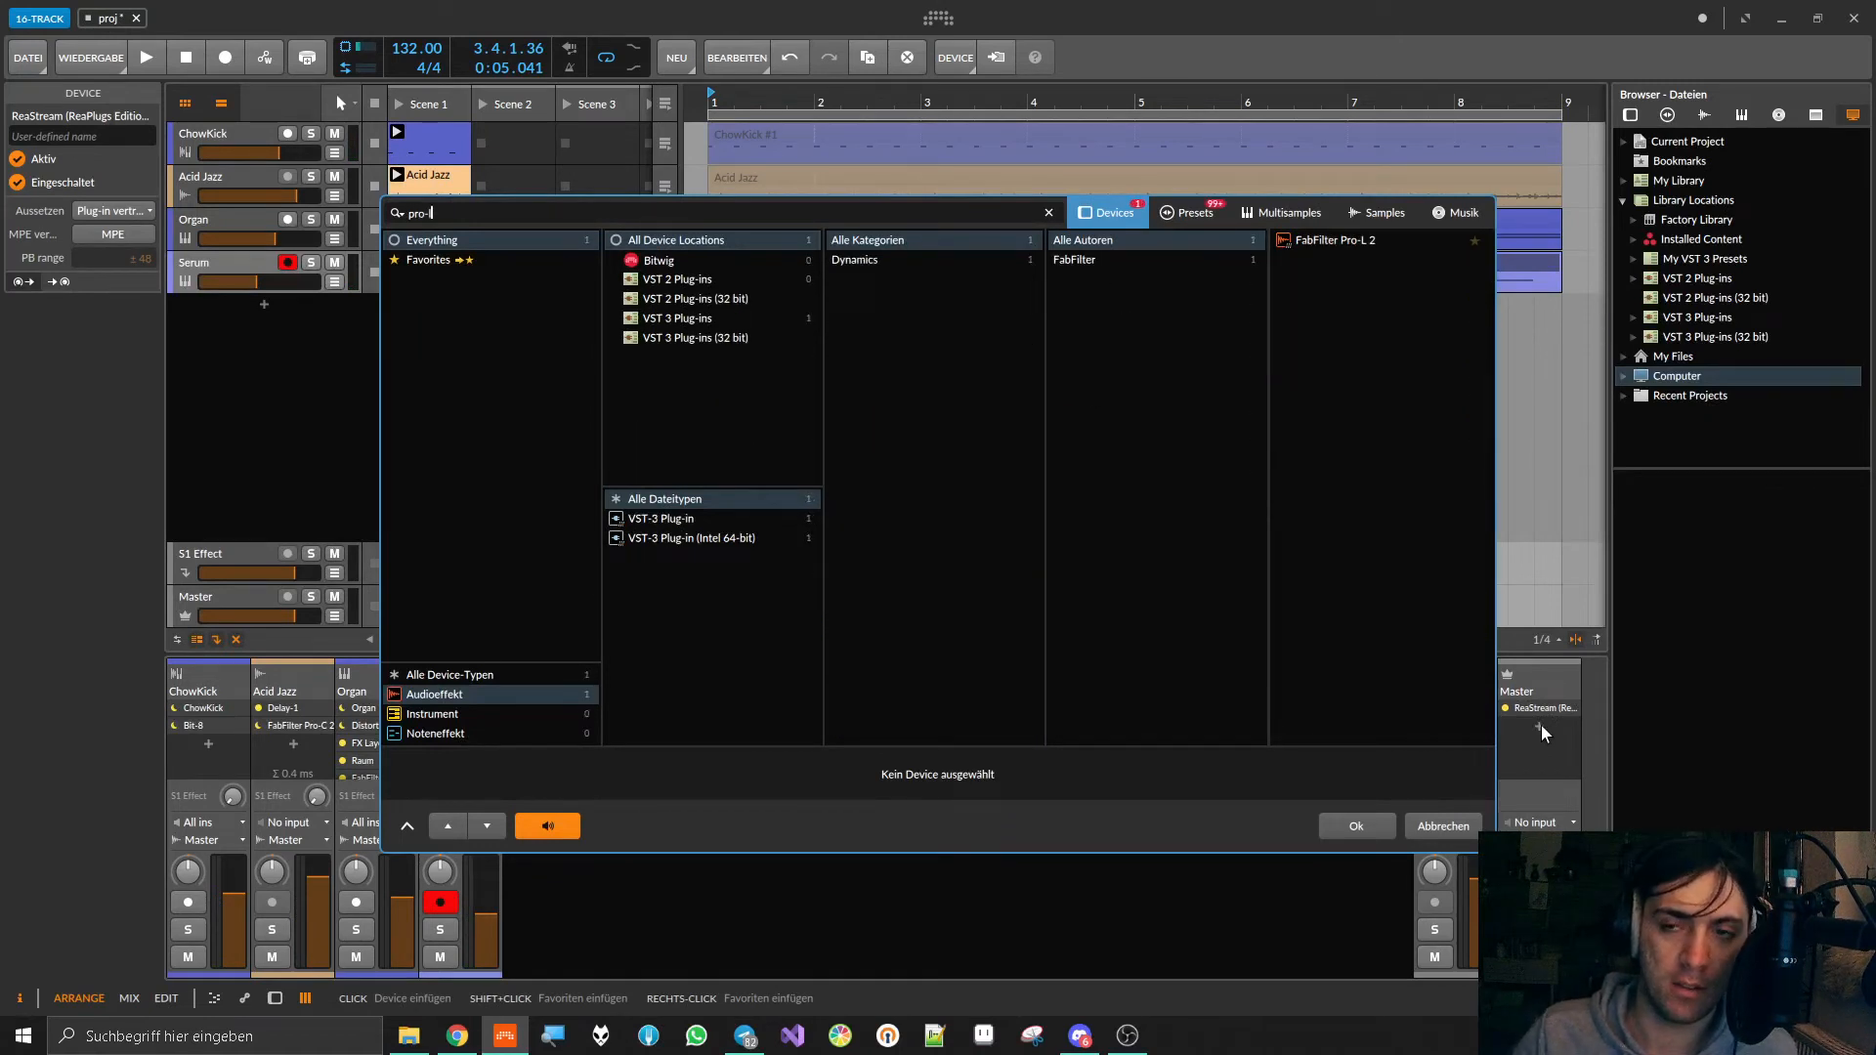
pyautogui.doubleClick(1379, 235)
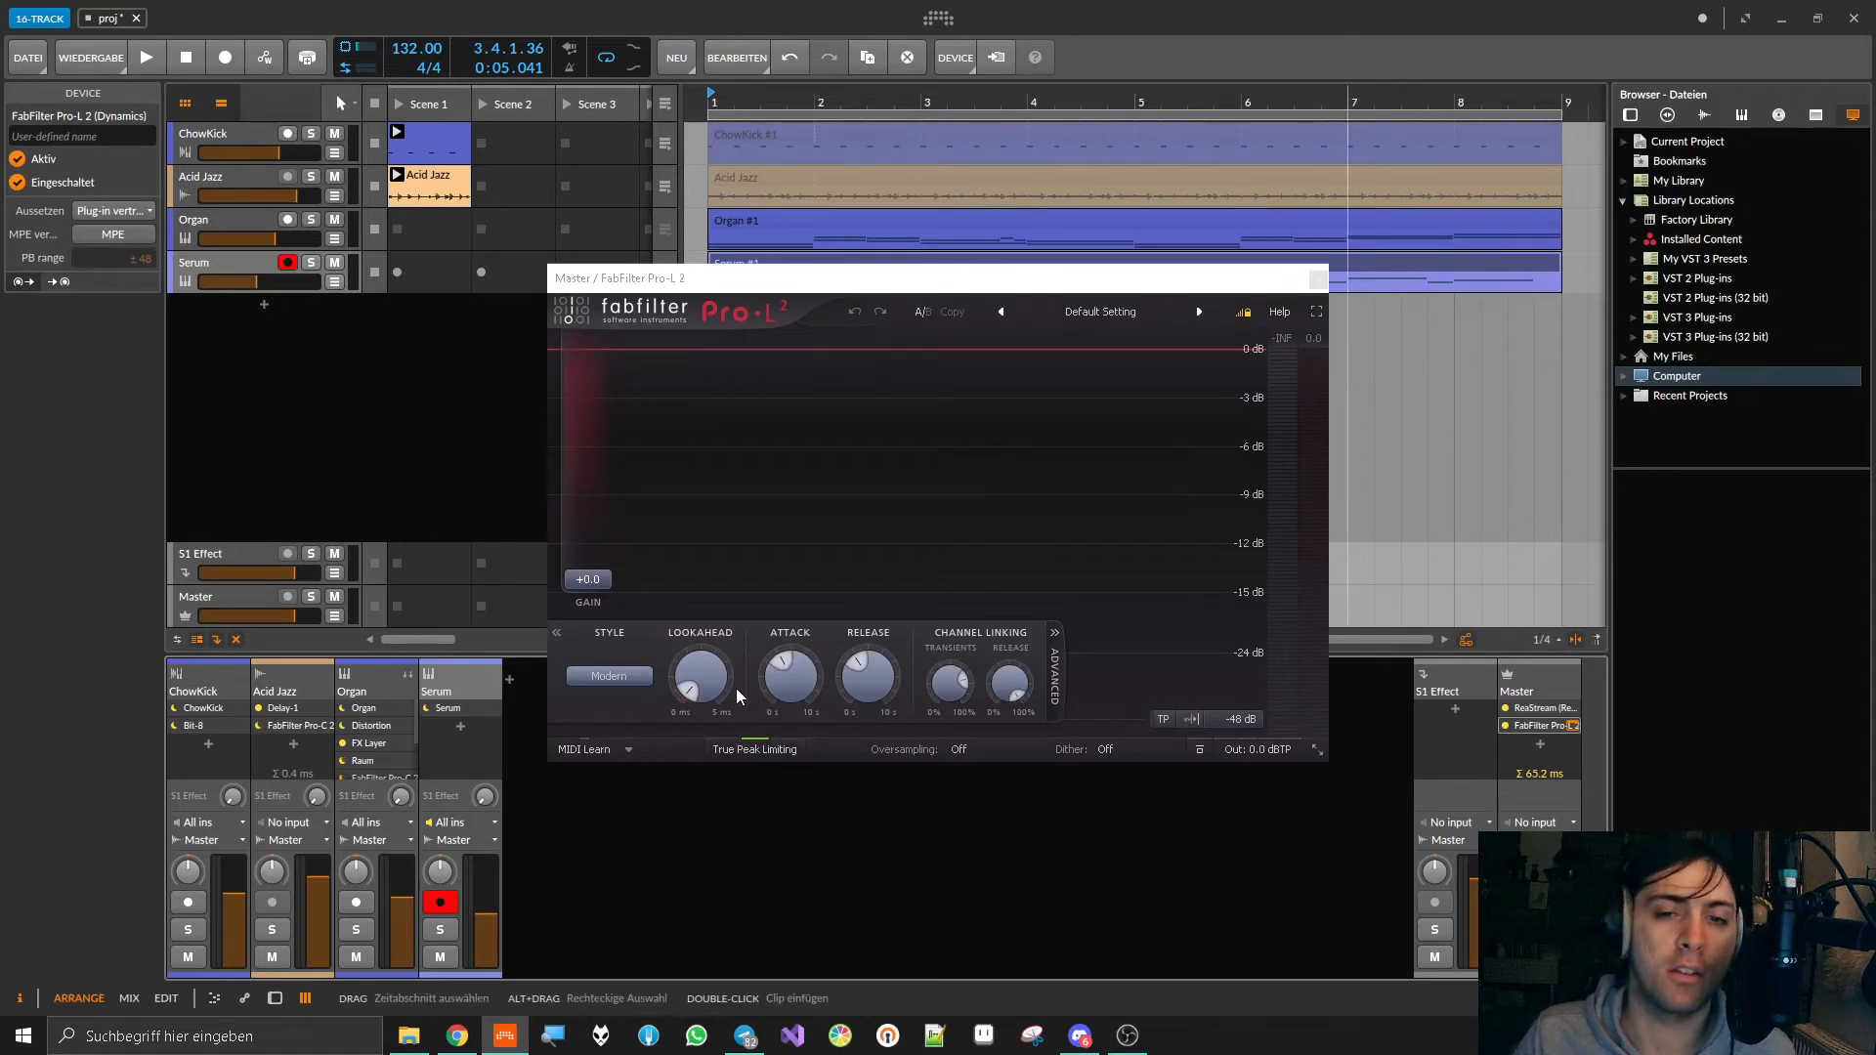
# Step: Raise the limiter's Lookahead slightly, turn off True Peak Limiting and set its output level to -1.0 dB
pyautogui.moveTo(710, 679); pyautogui.dragTo(710, 669)
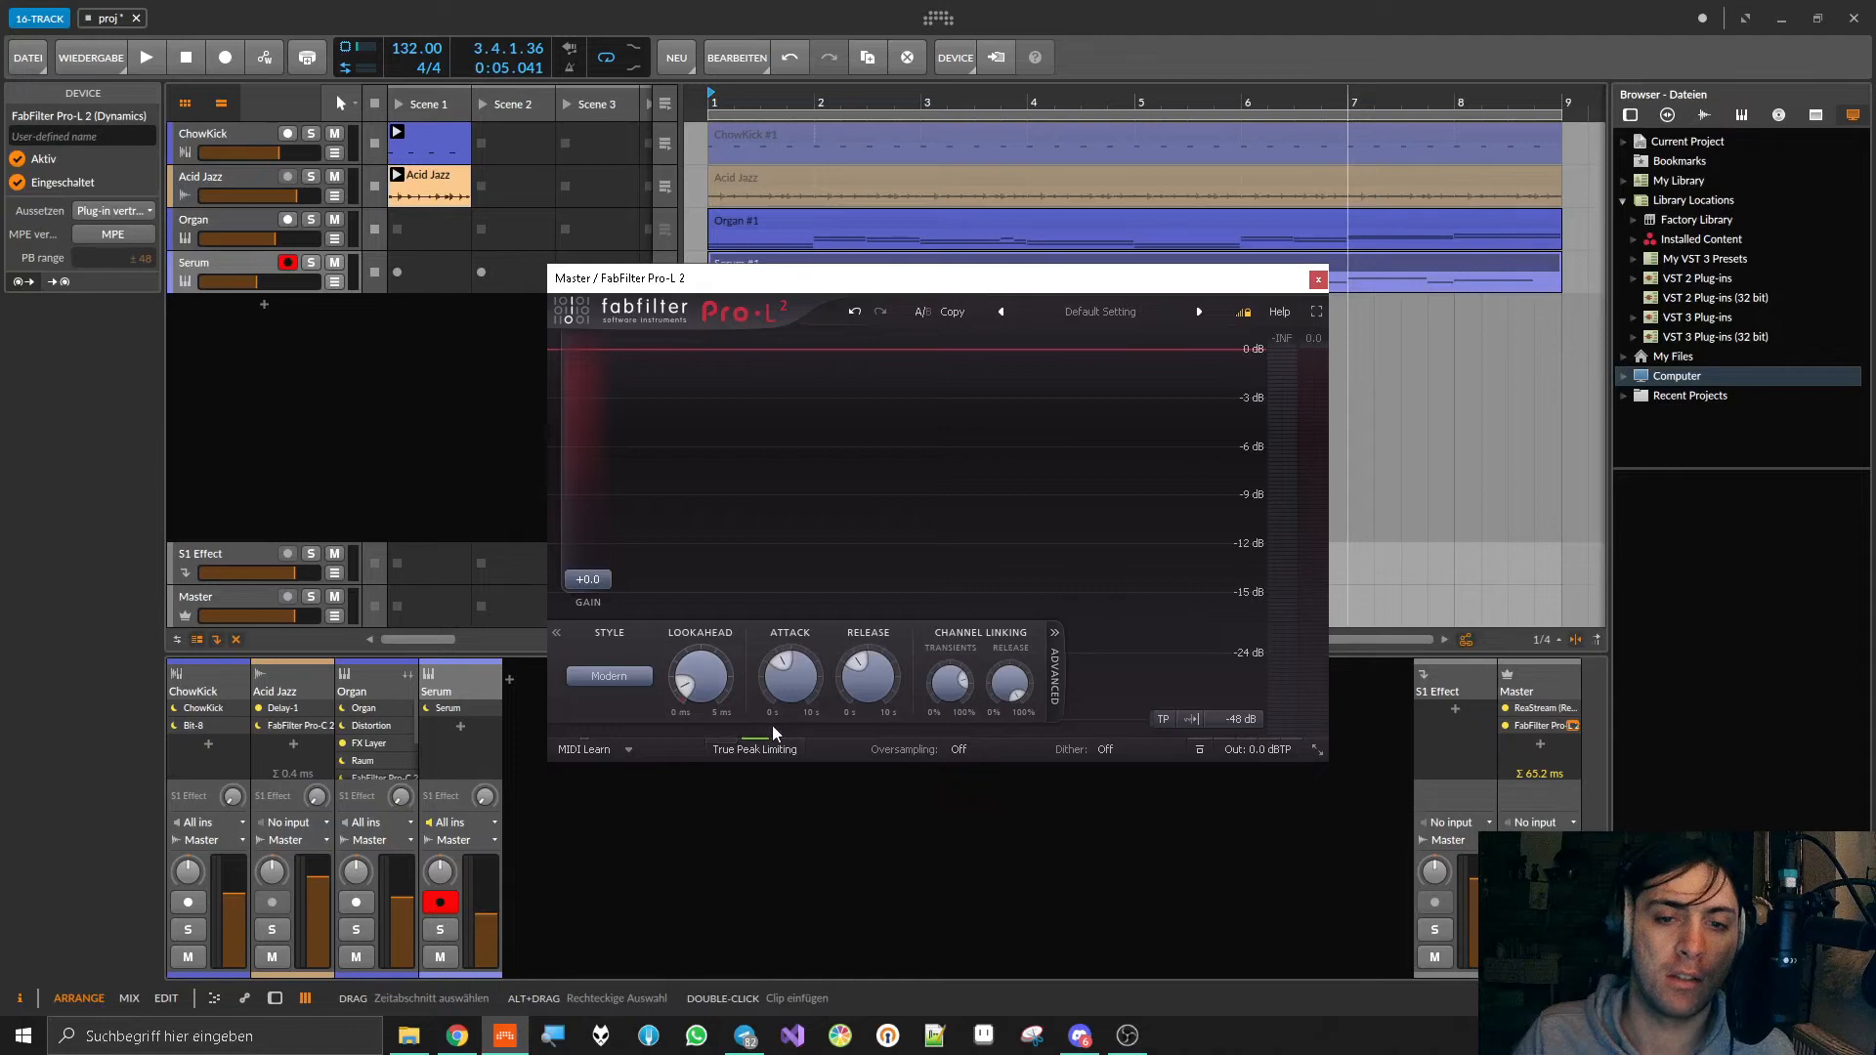
pyautogui.moveTo(1293, 756)
pyautogui.doubleClick(1252, 694)
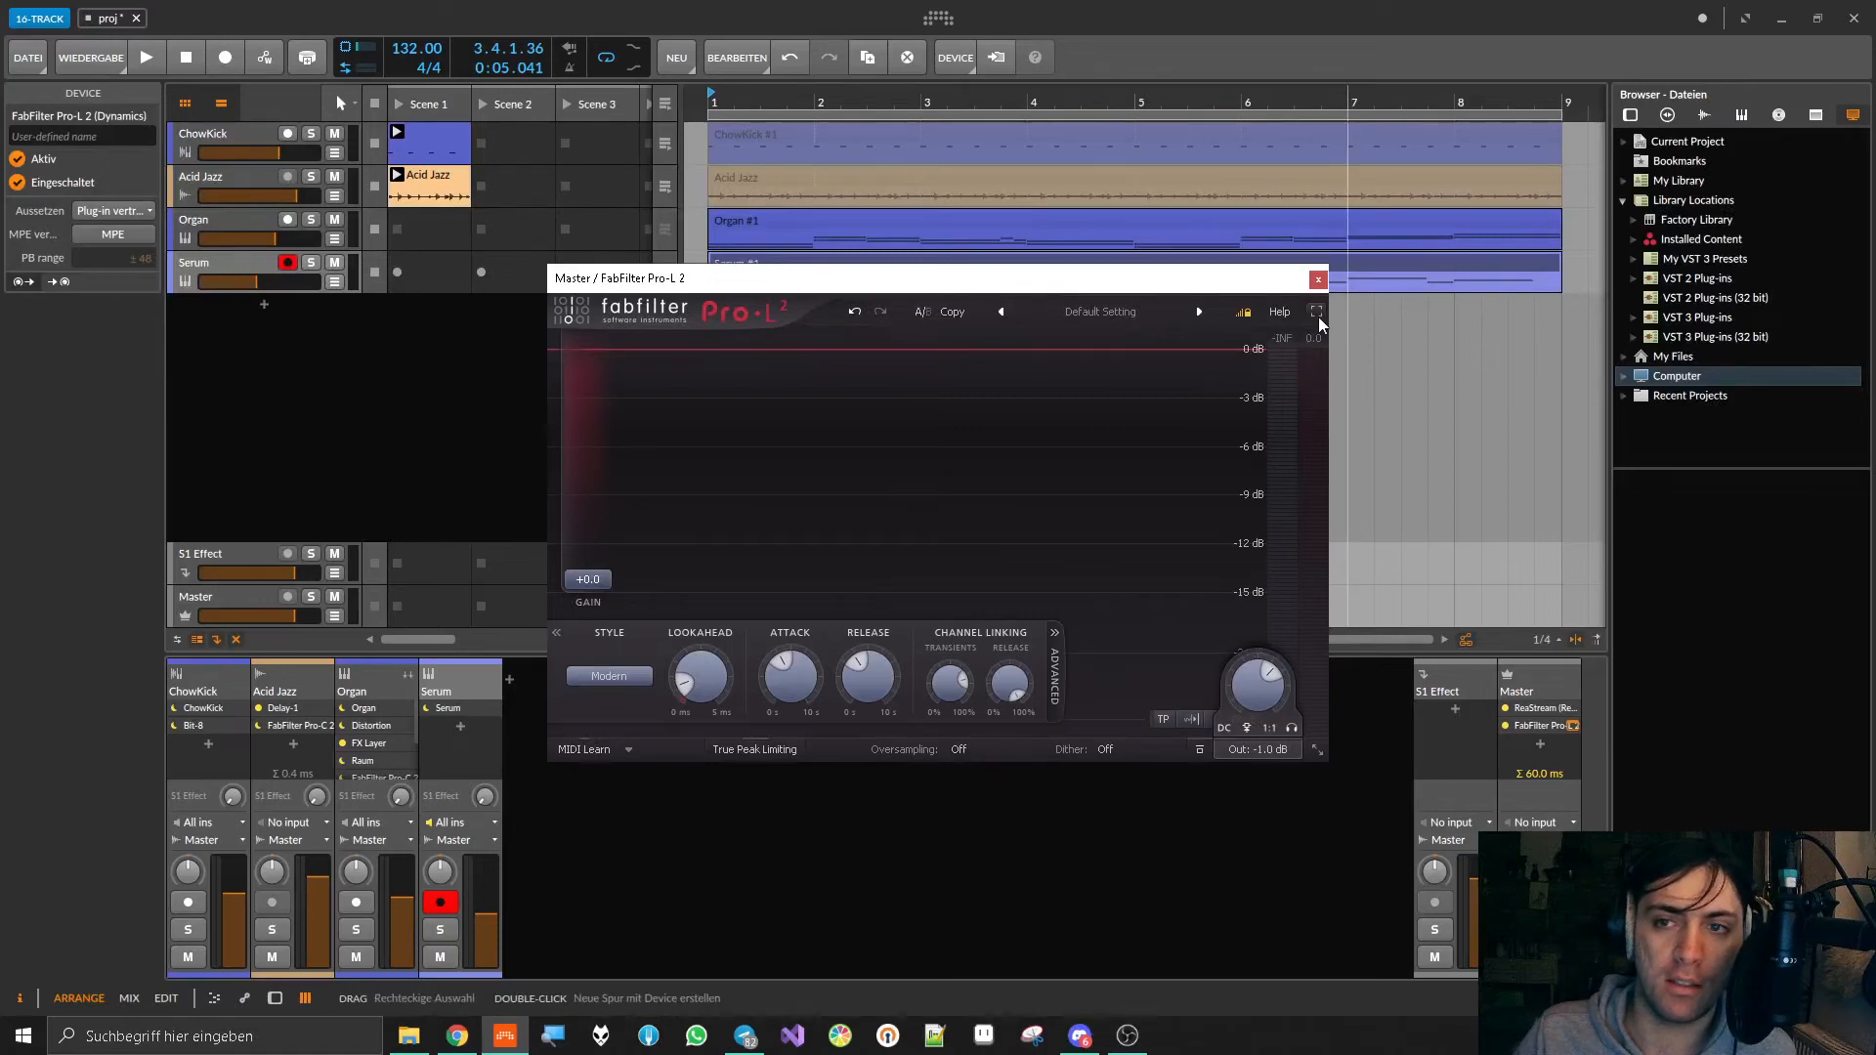
pyautogui.moveTo(1329, 322); pyautogui.dragTo(1335, 318)
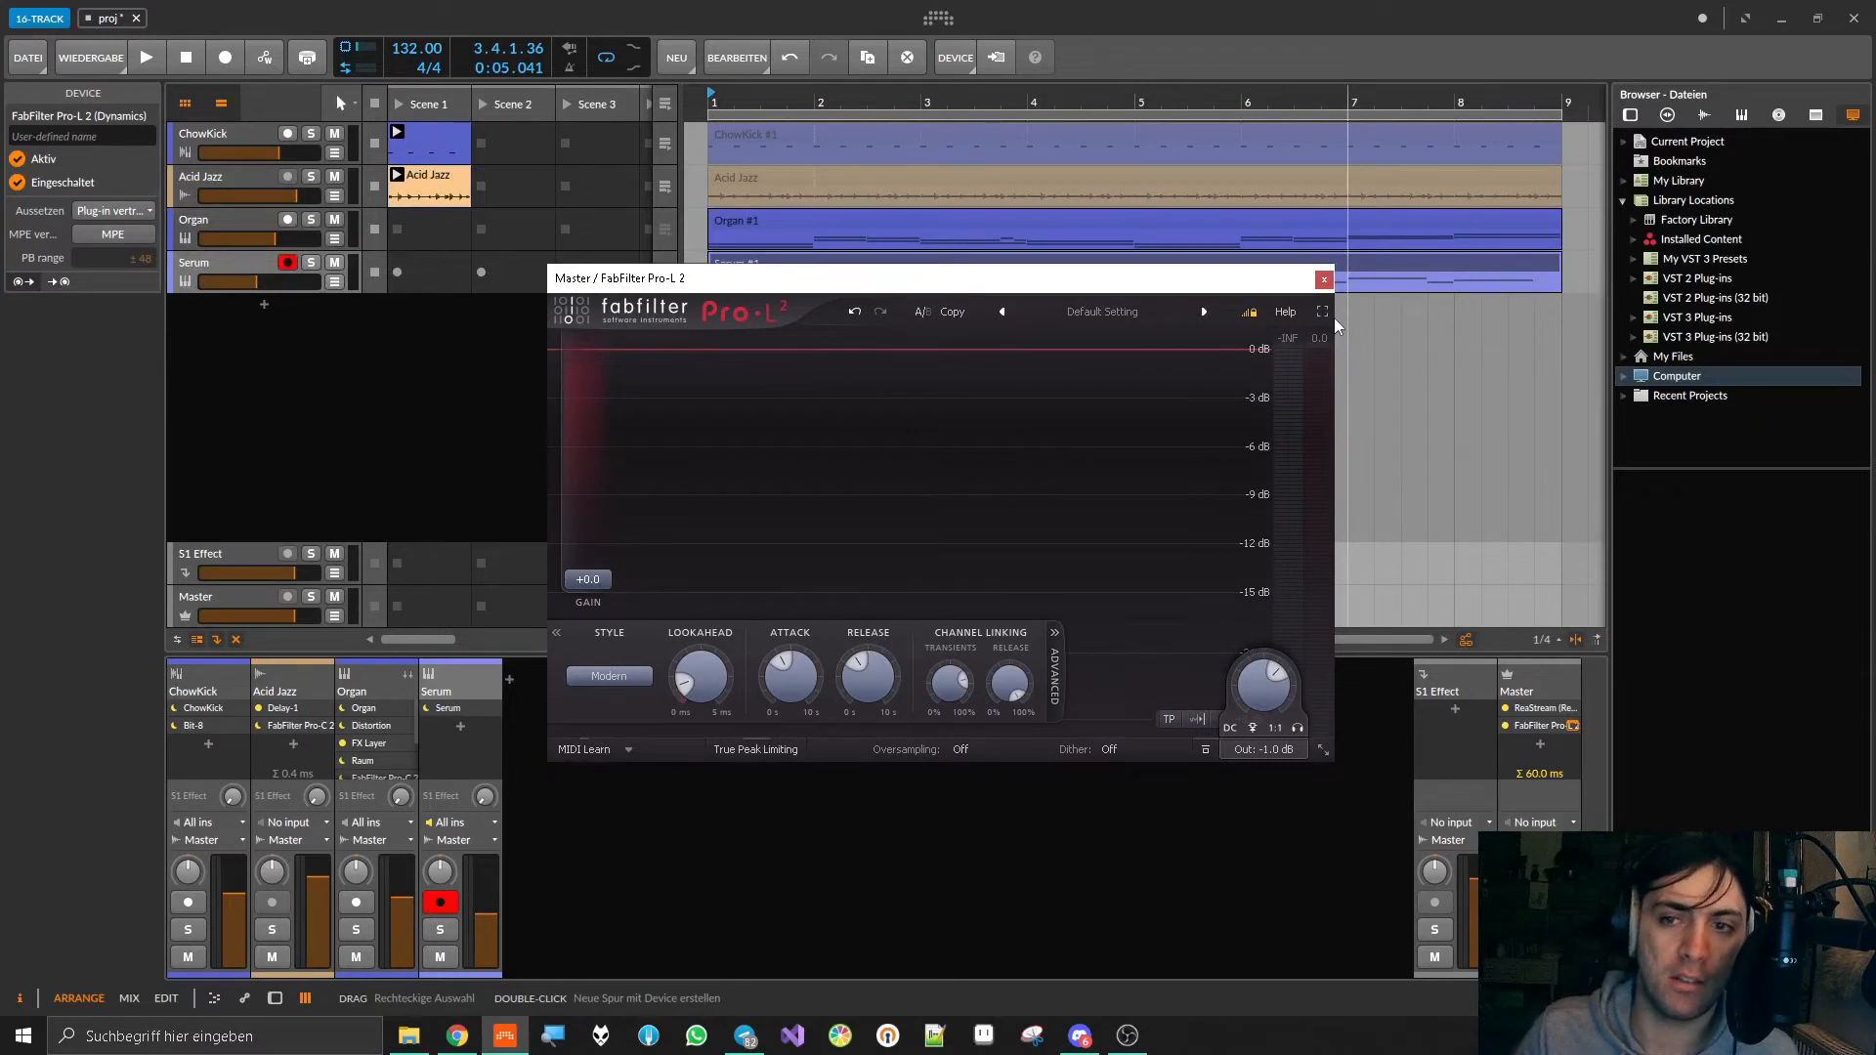
pyautogui.moveTo(1110, 276); pyautogui.dragTo(1117, 272)
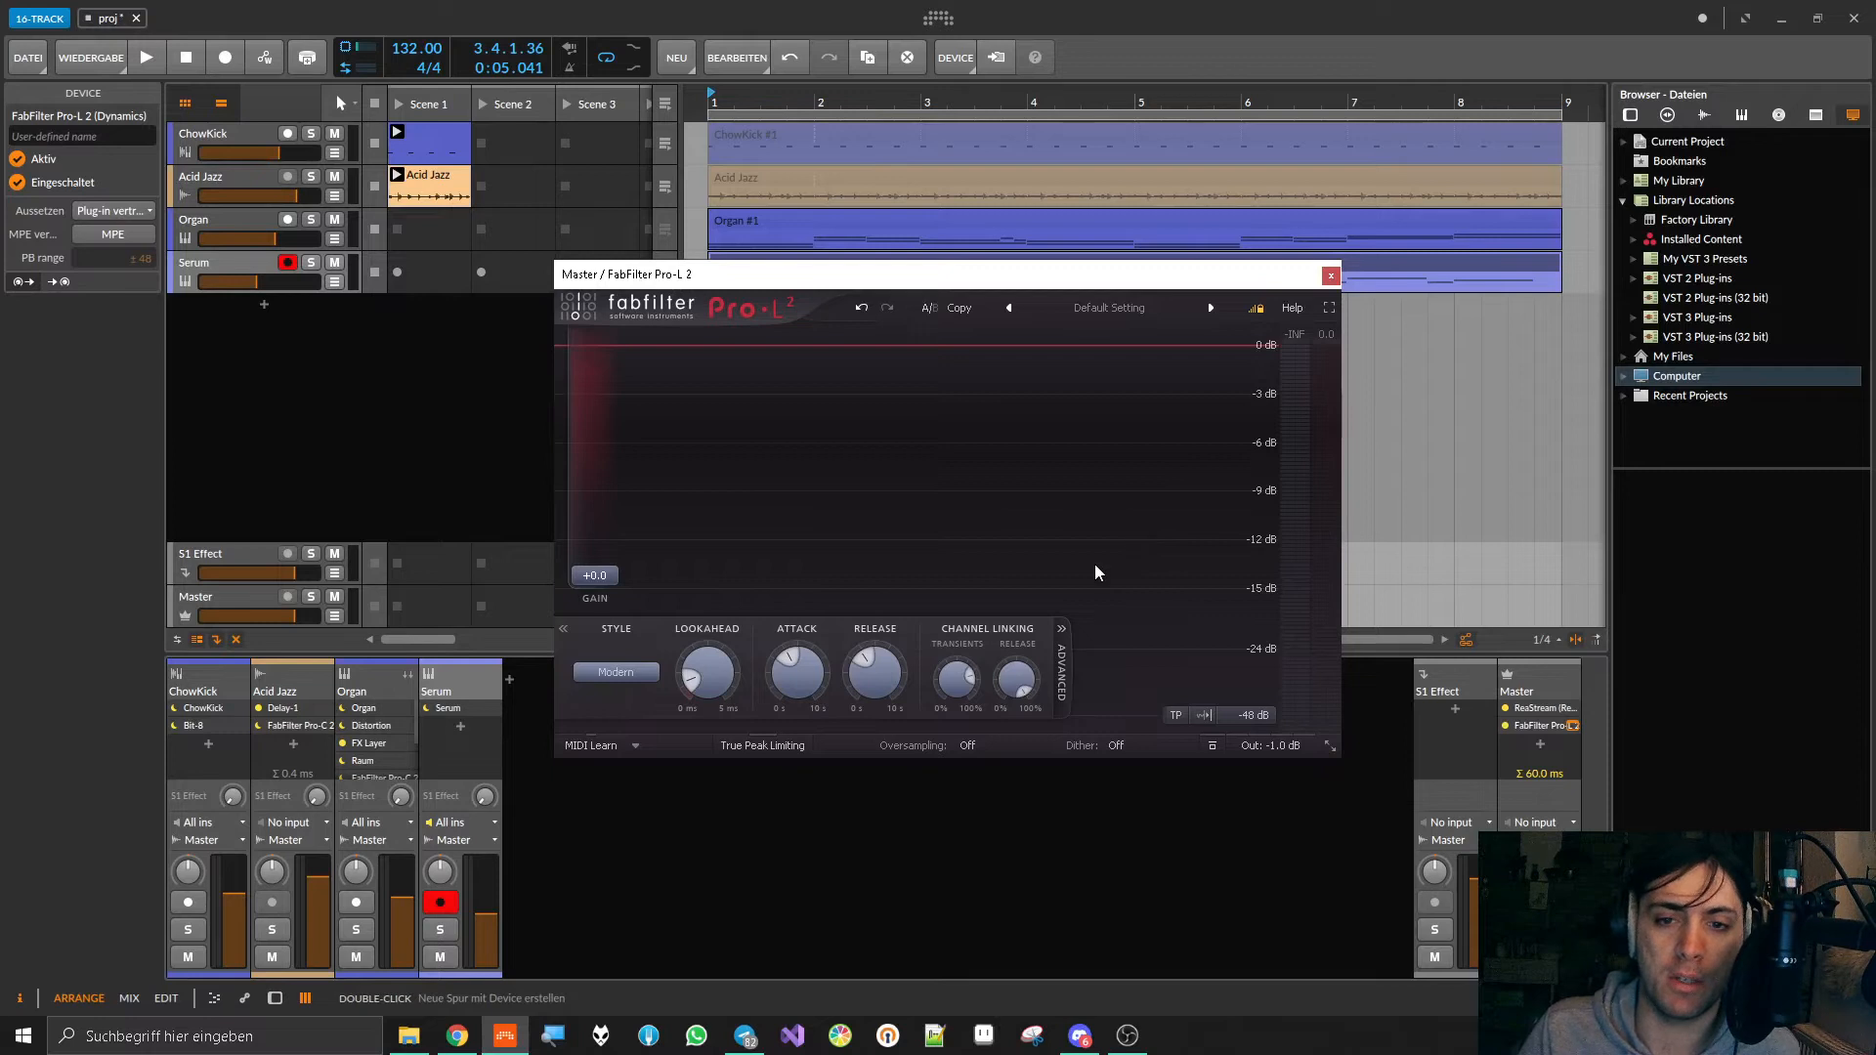
# Step: During playback, raise the limiter's Transients channel linking to maximum and set its Style to Punchy, ending with its window closed and playback stopped
pyautogui.moveTo(881, 681)
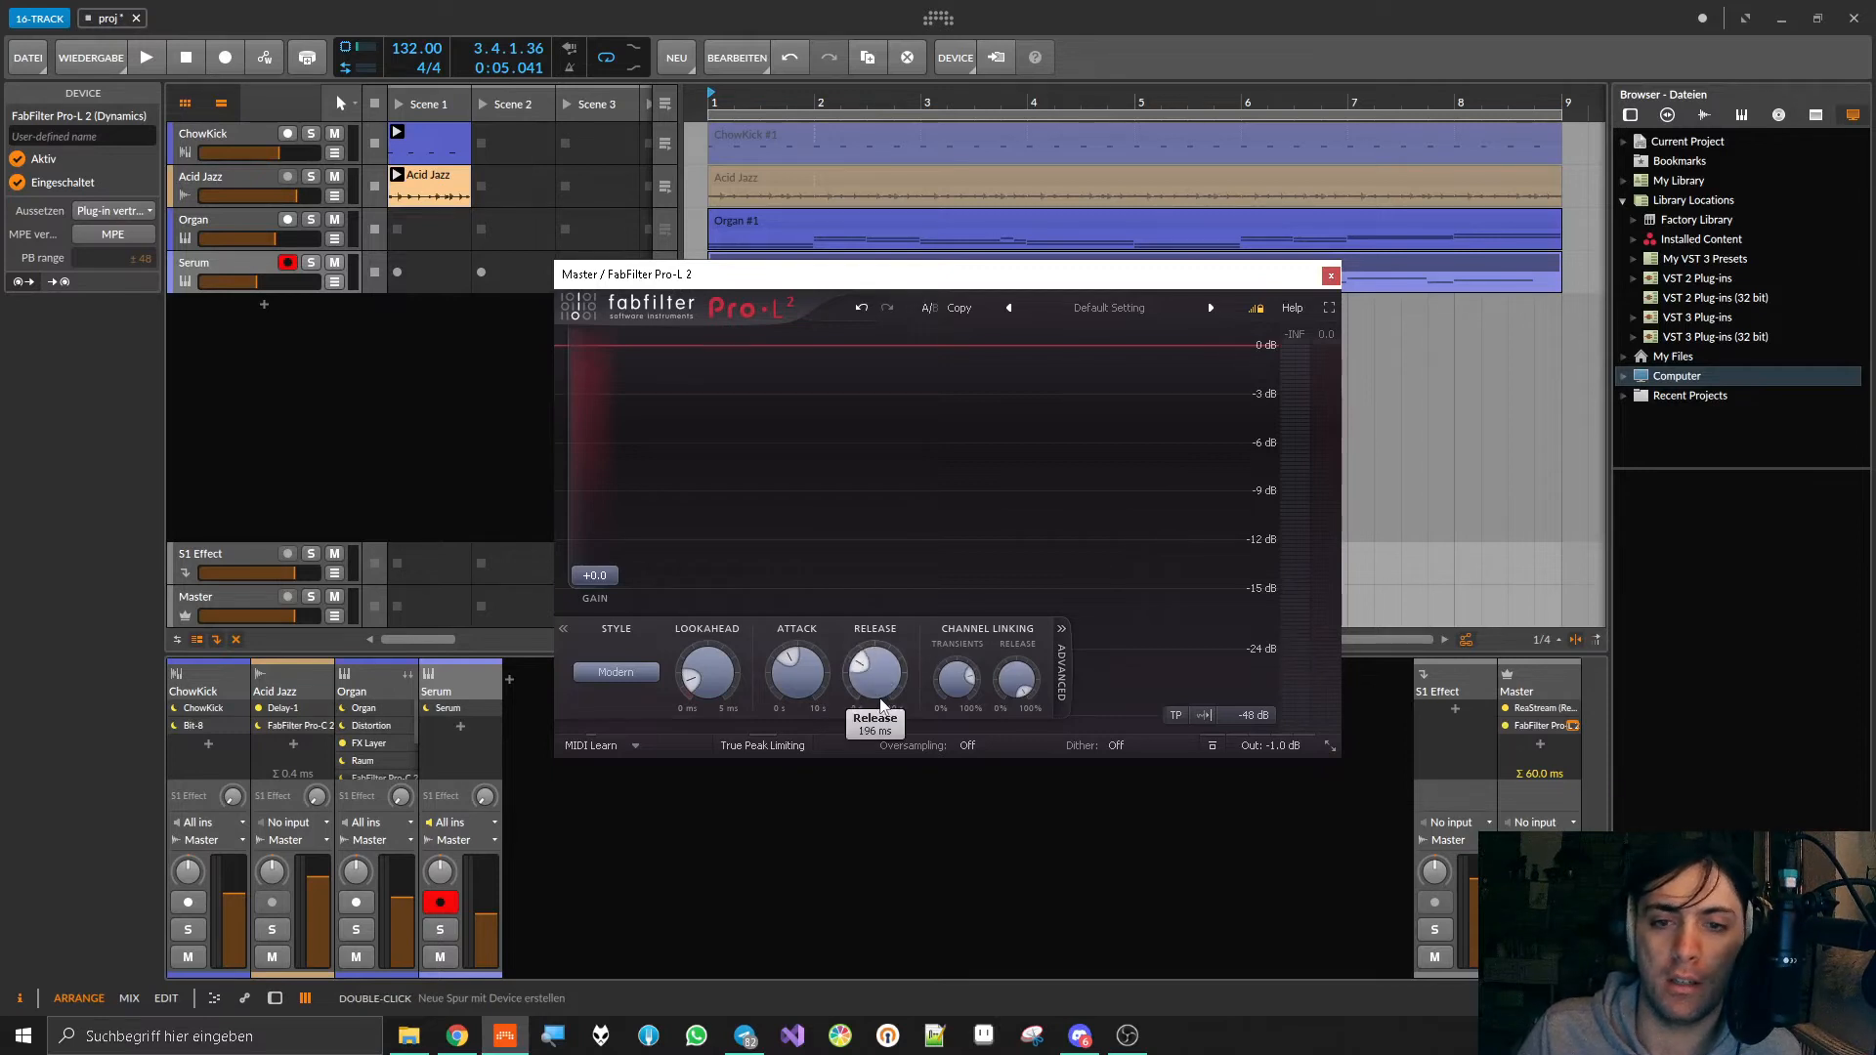
pyautogui.press('space')
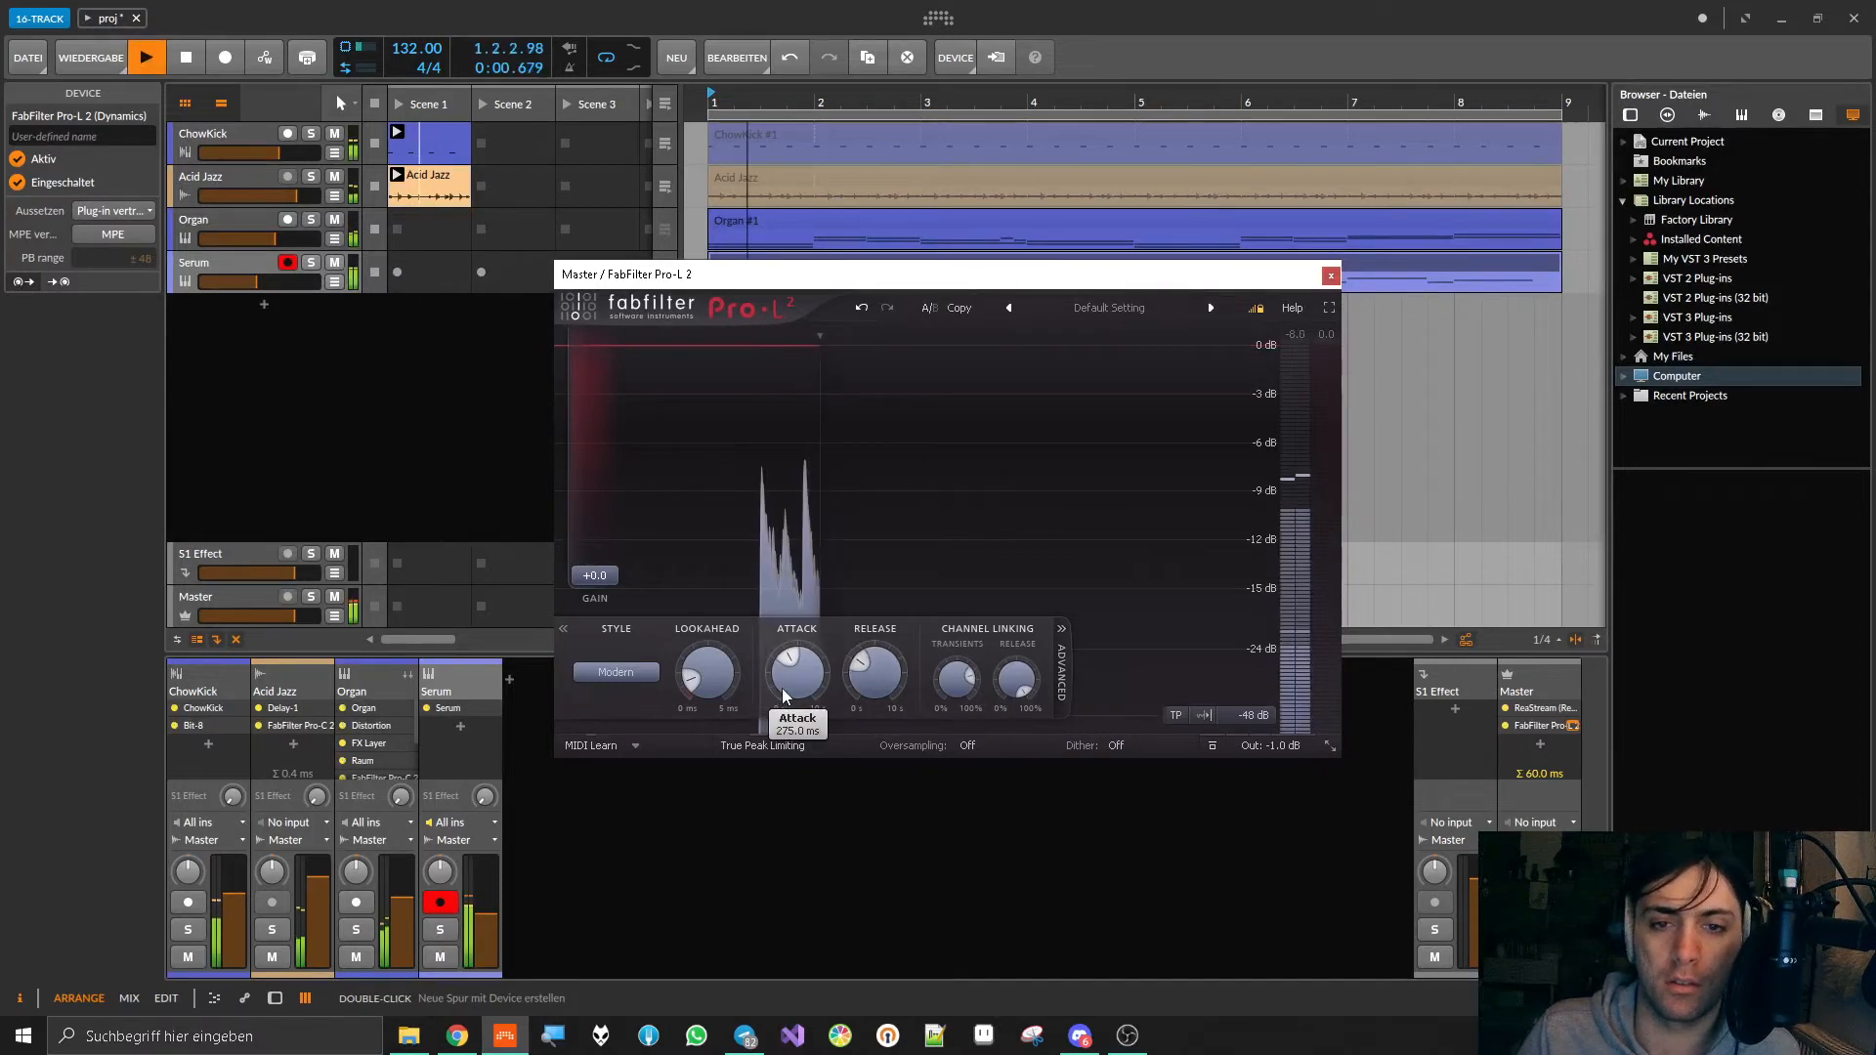
pyautogui.scroll(1, 876, 681)
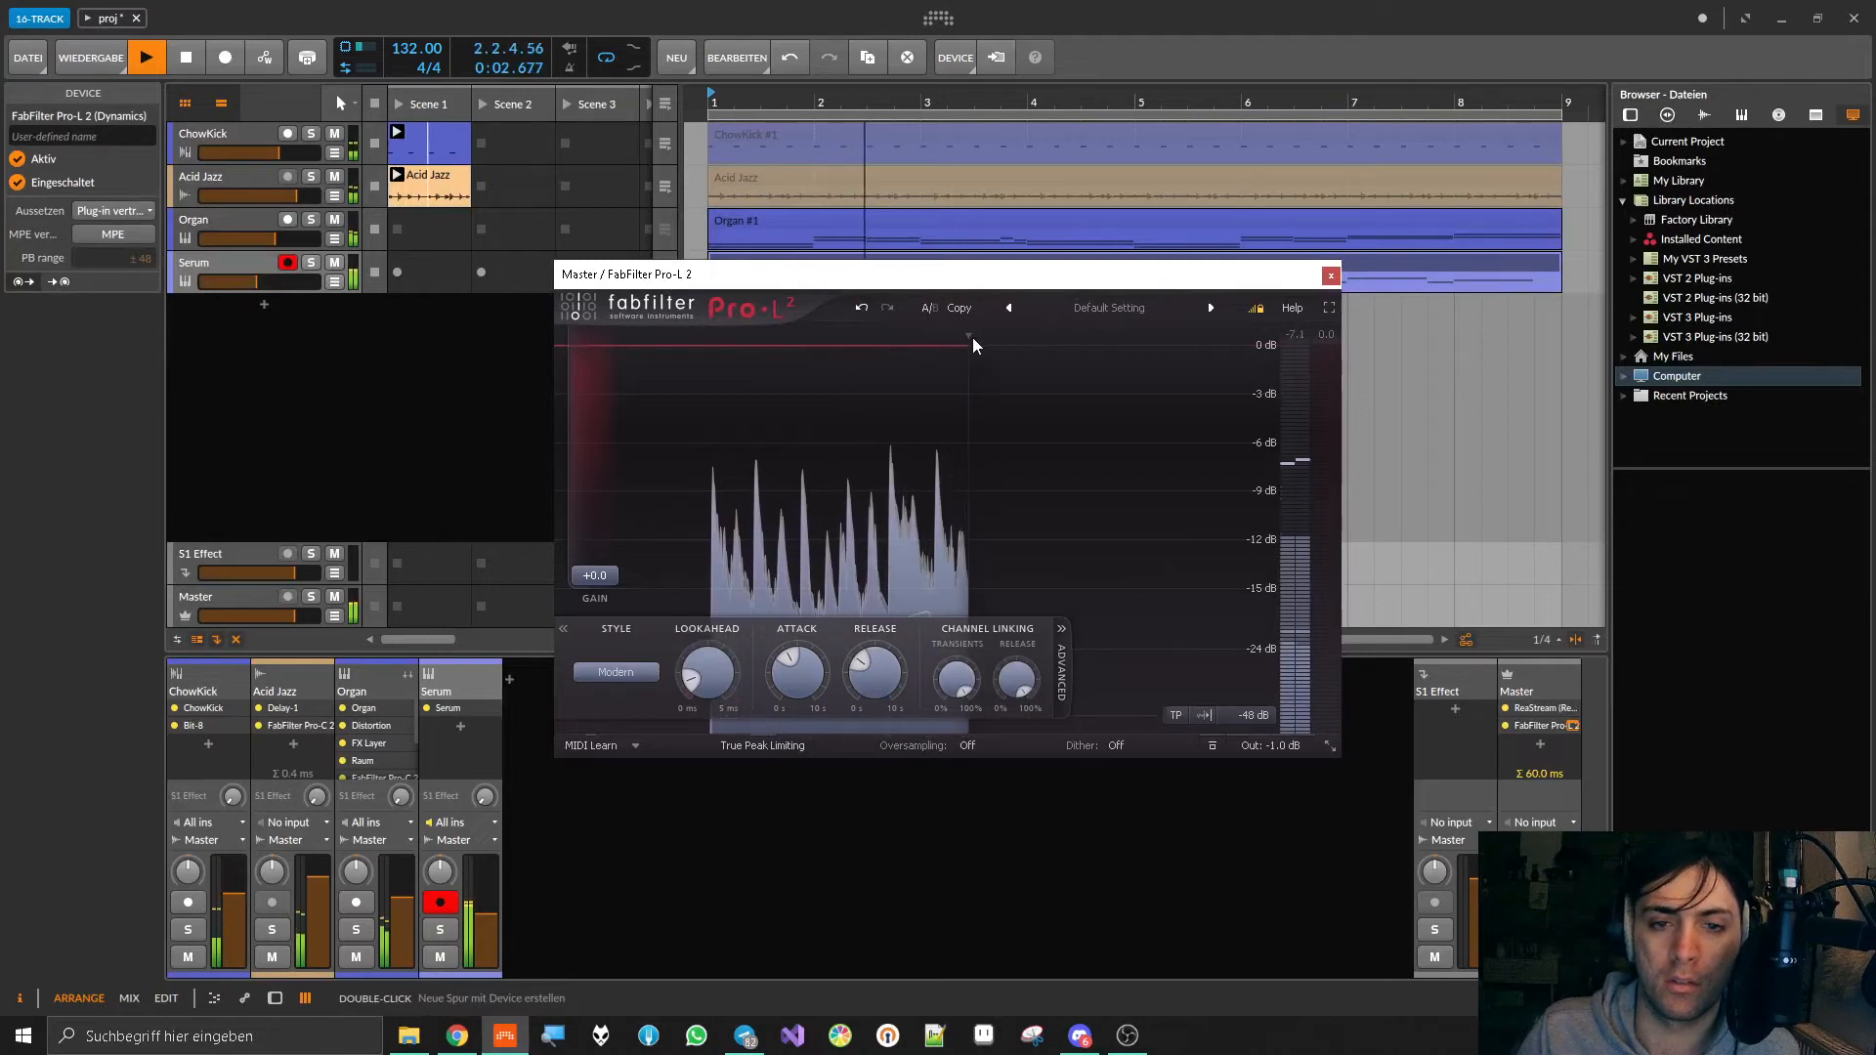
pyautogui.click(655, 673)
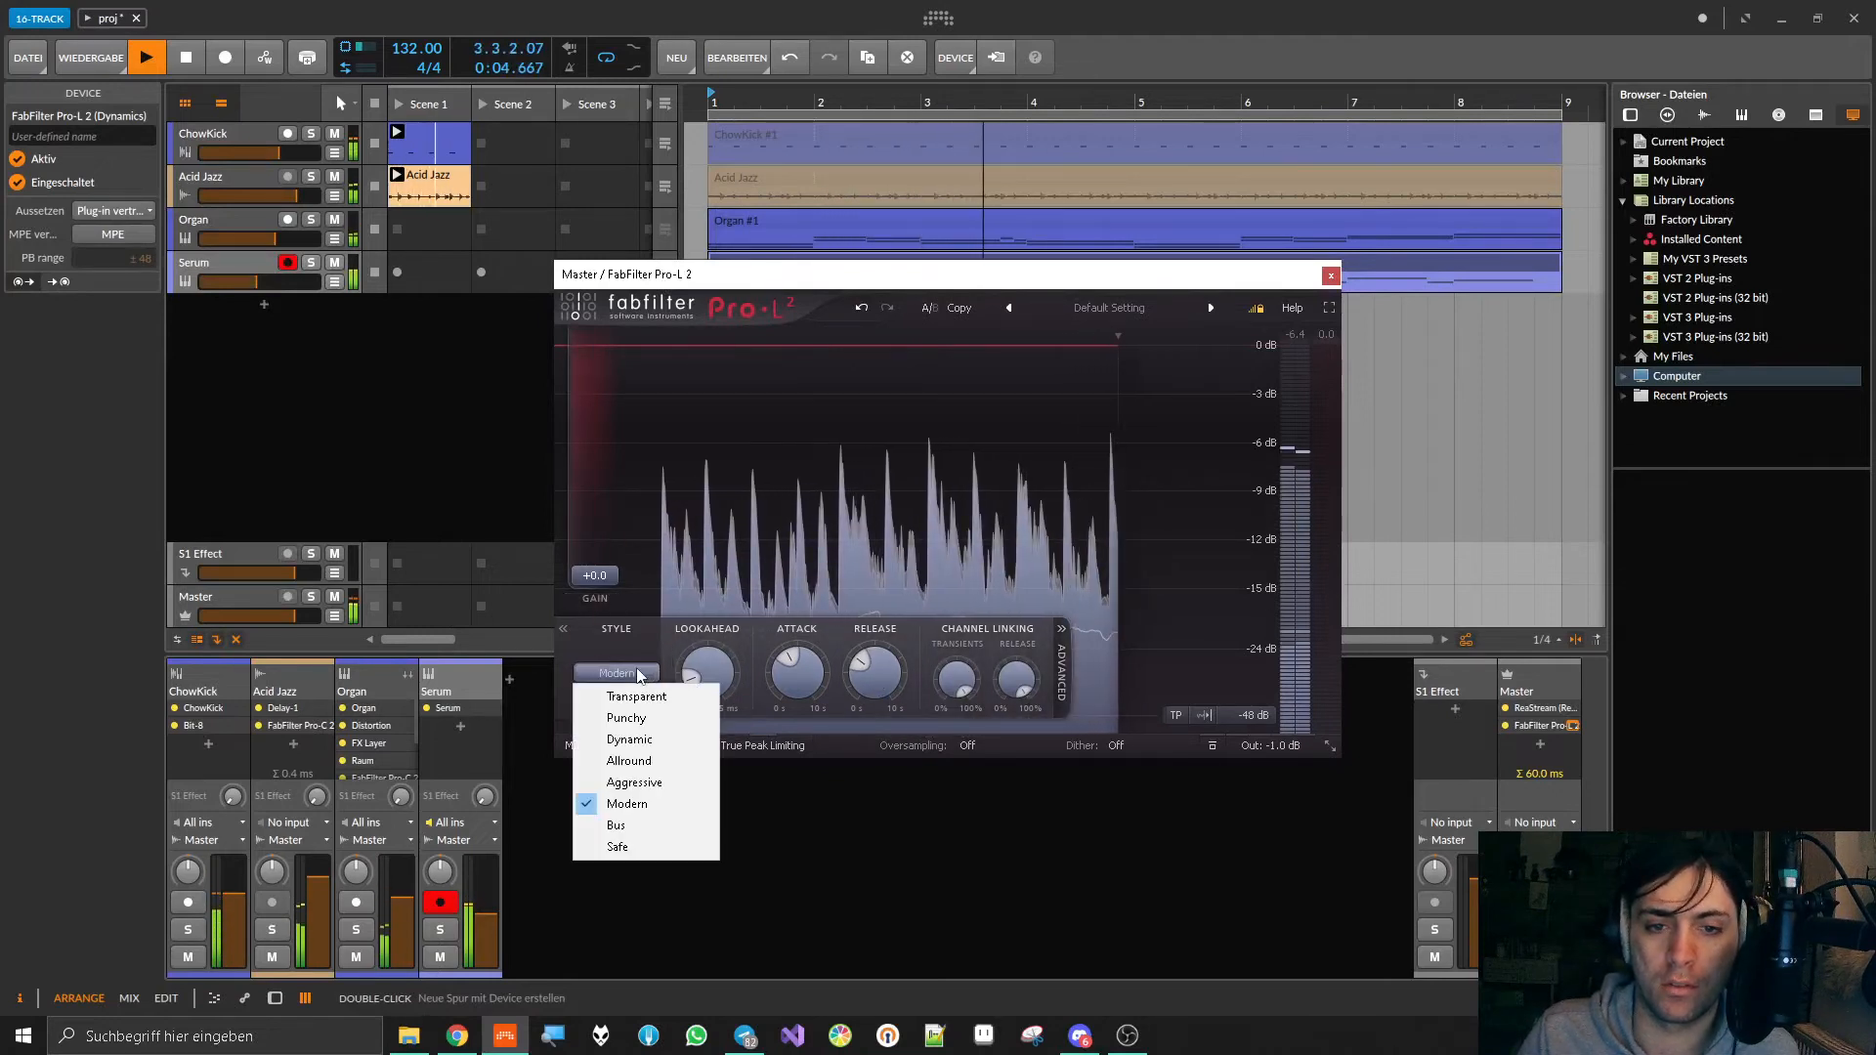
pyautogui.click(631, 676)
pyautogui.click(631, 672)
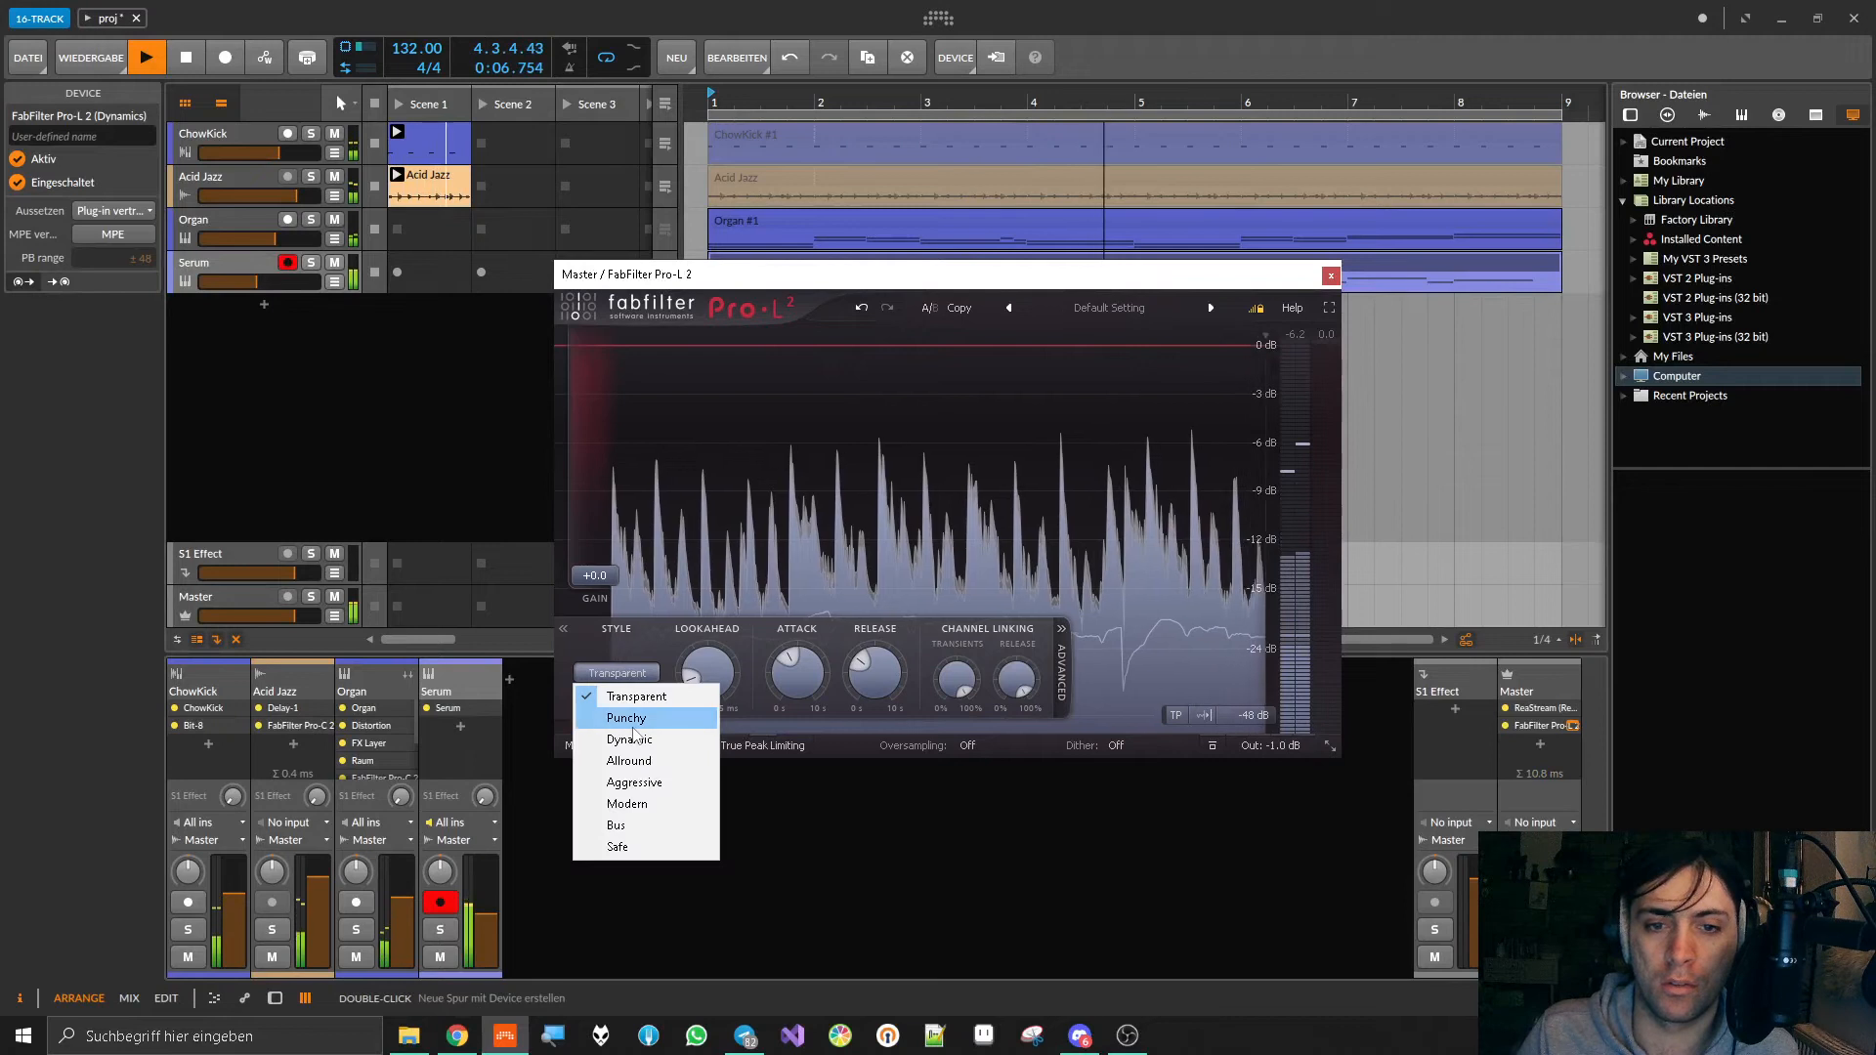
pyautogui.click(628, 707)
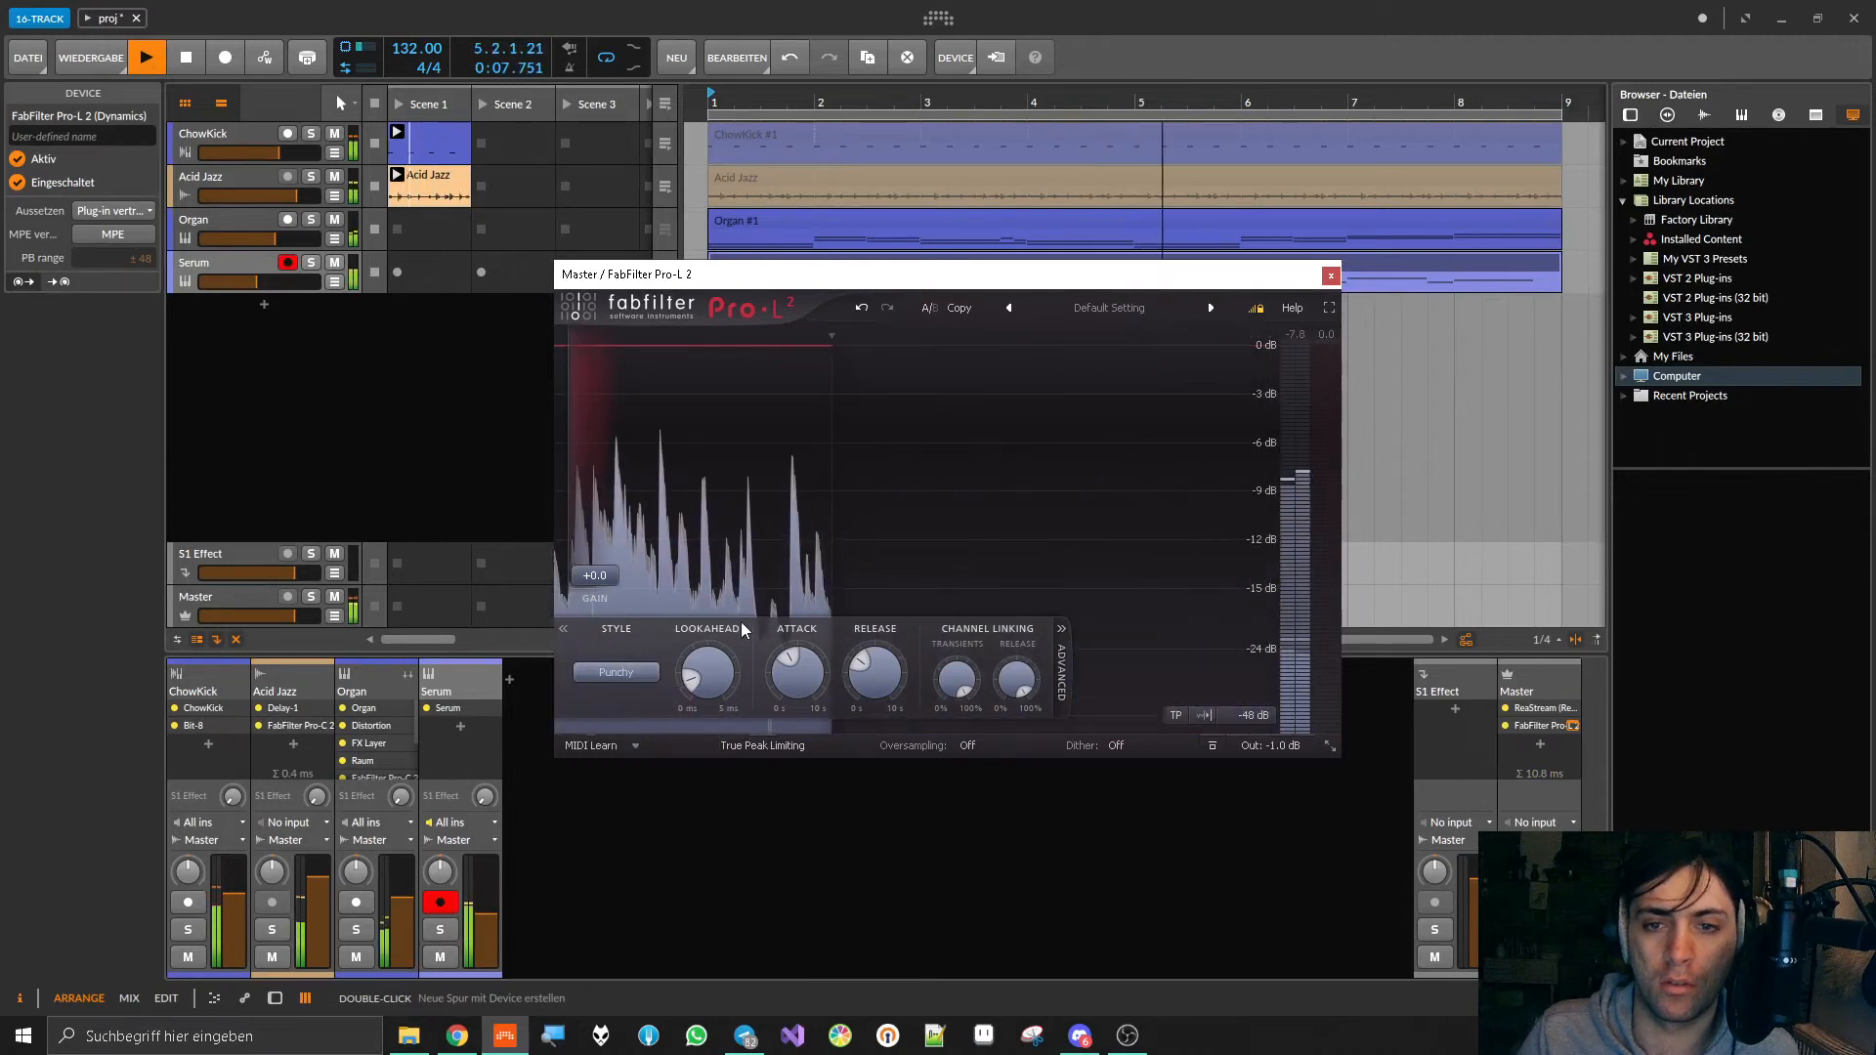
pyautogui.click(1331, 276)
pyautogui.press('space')
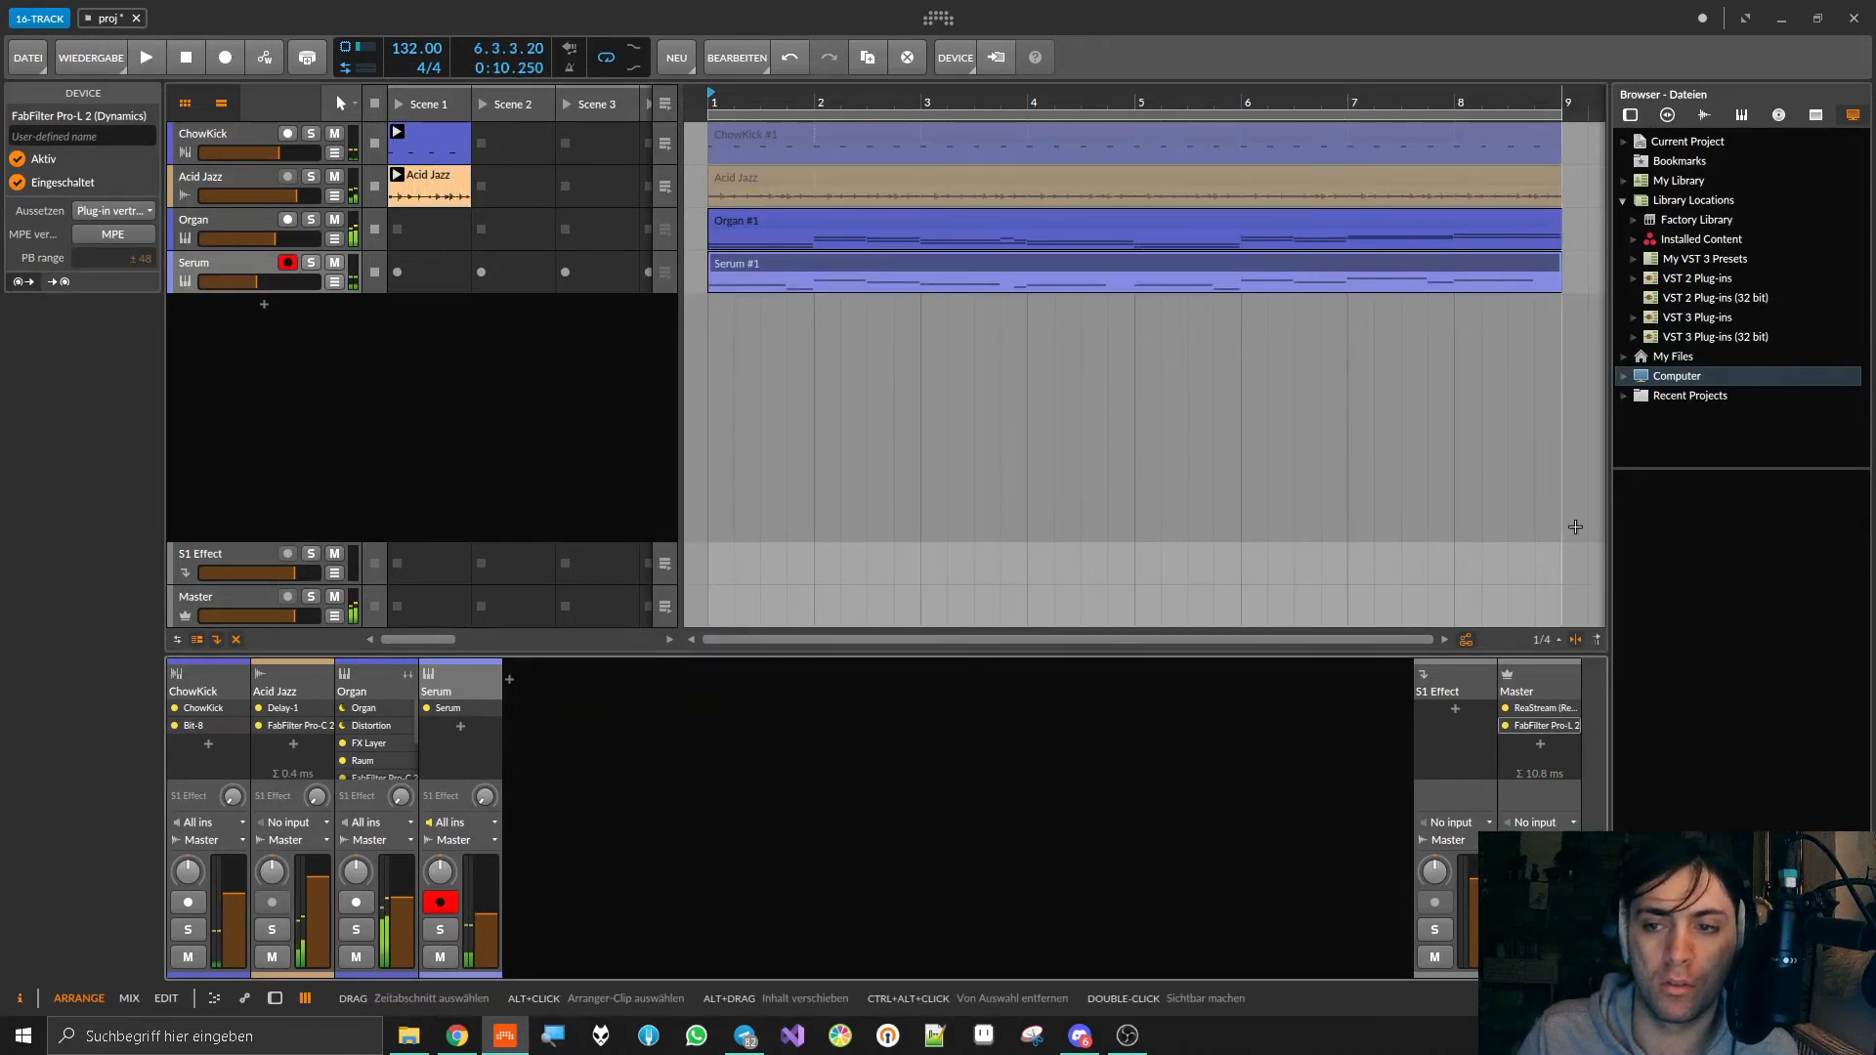
# Step: Move FabFilter Pro-L 2 ahead of ReaStream in the Master track's device chain and check it with a brief playback
pyautogui.moveTo(1530, 726); pyautogui.dragTo(1550, 707)
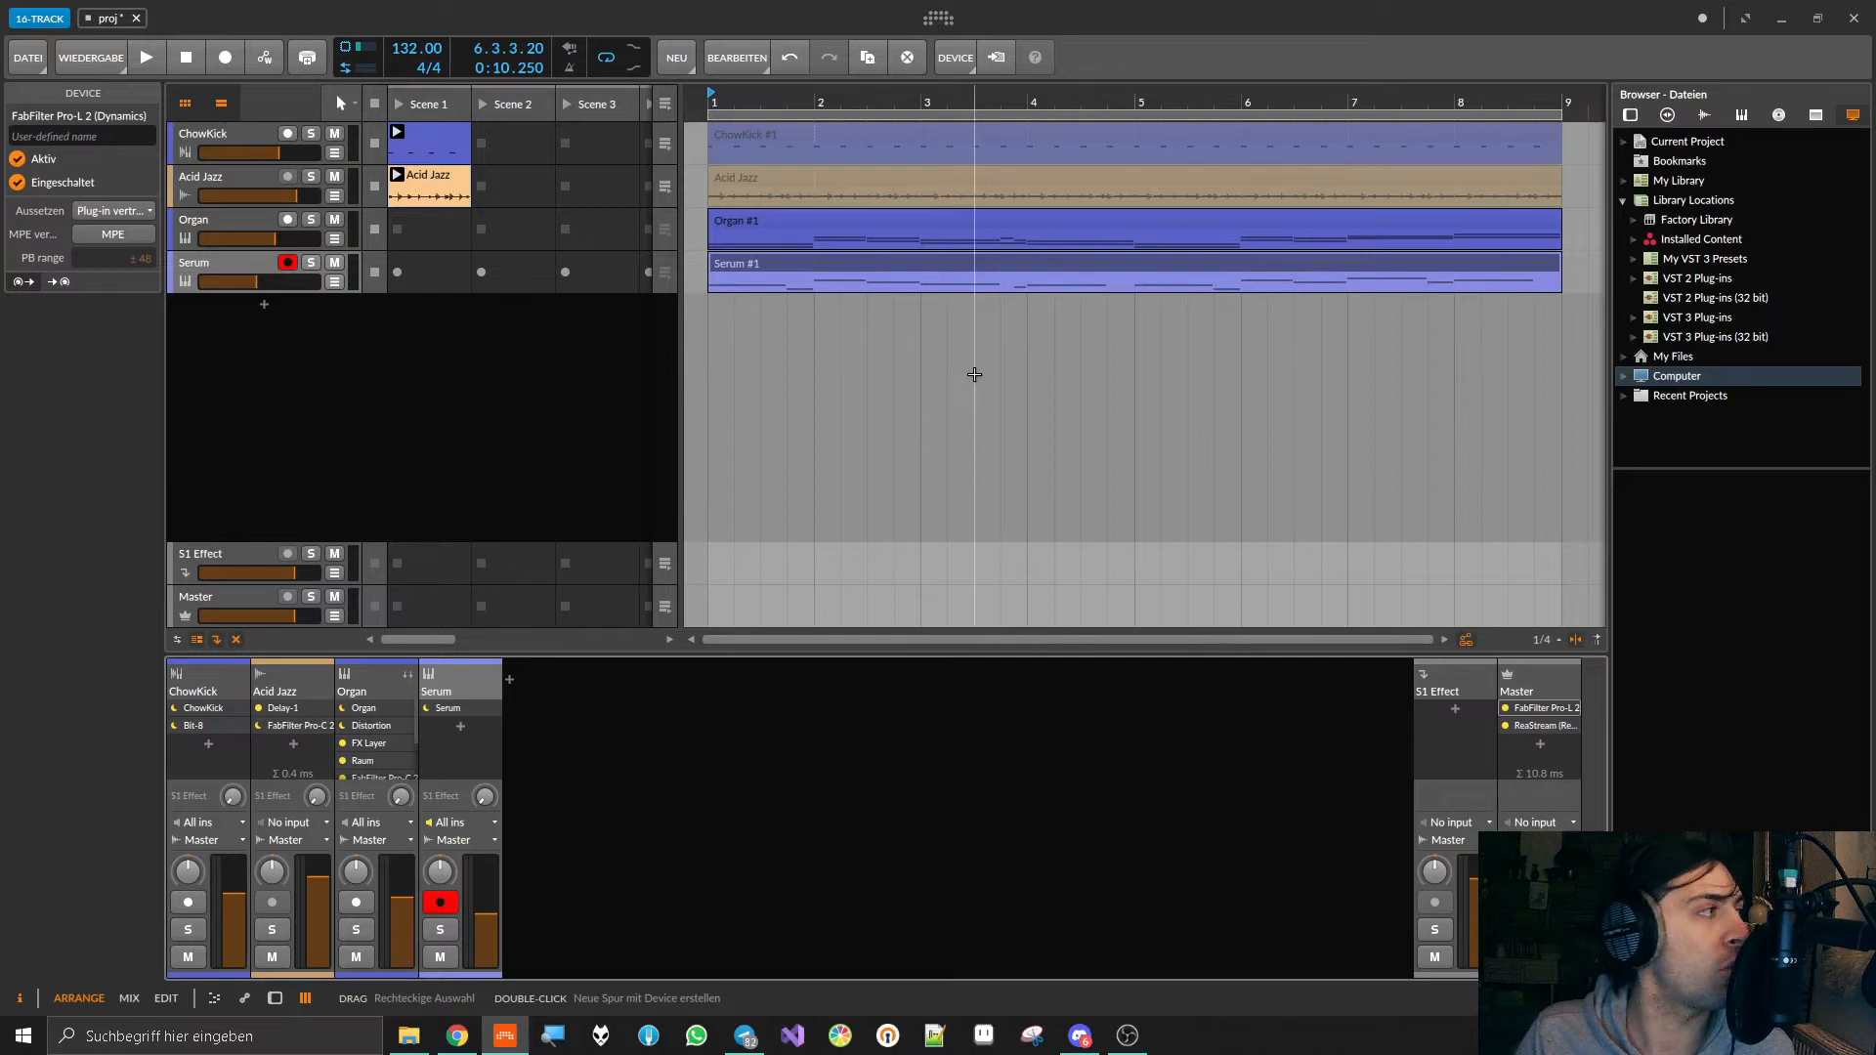
pyautogui.press('space')
pyautogui.press('space')
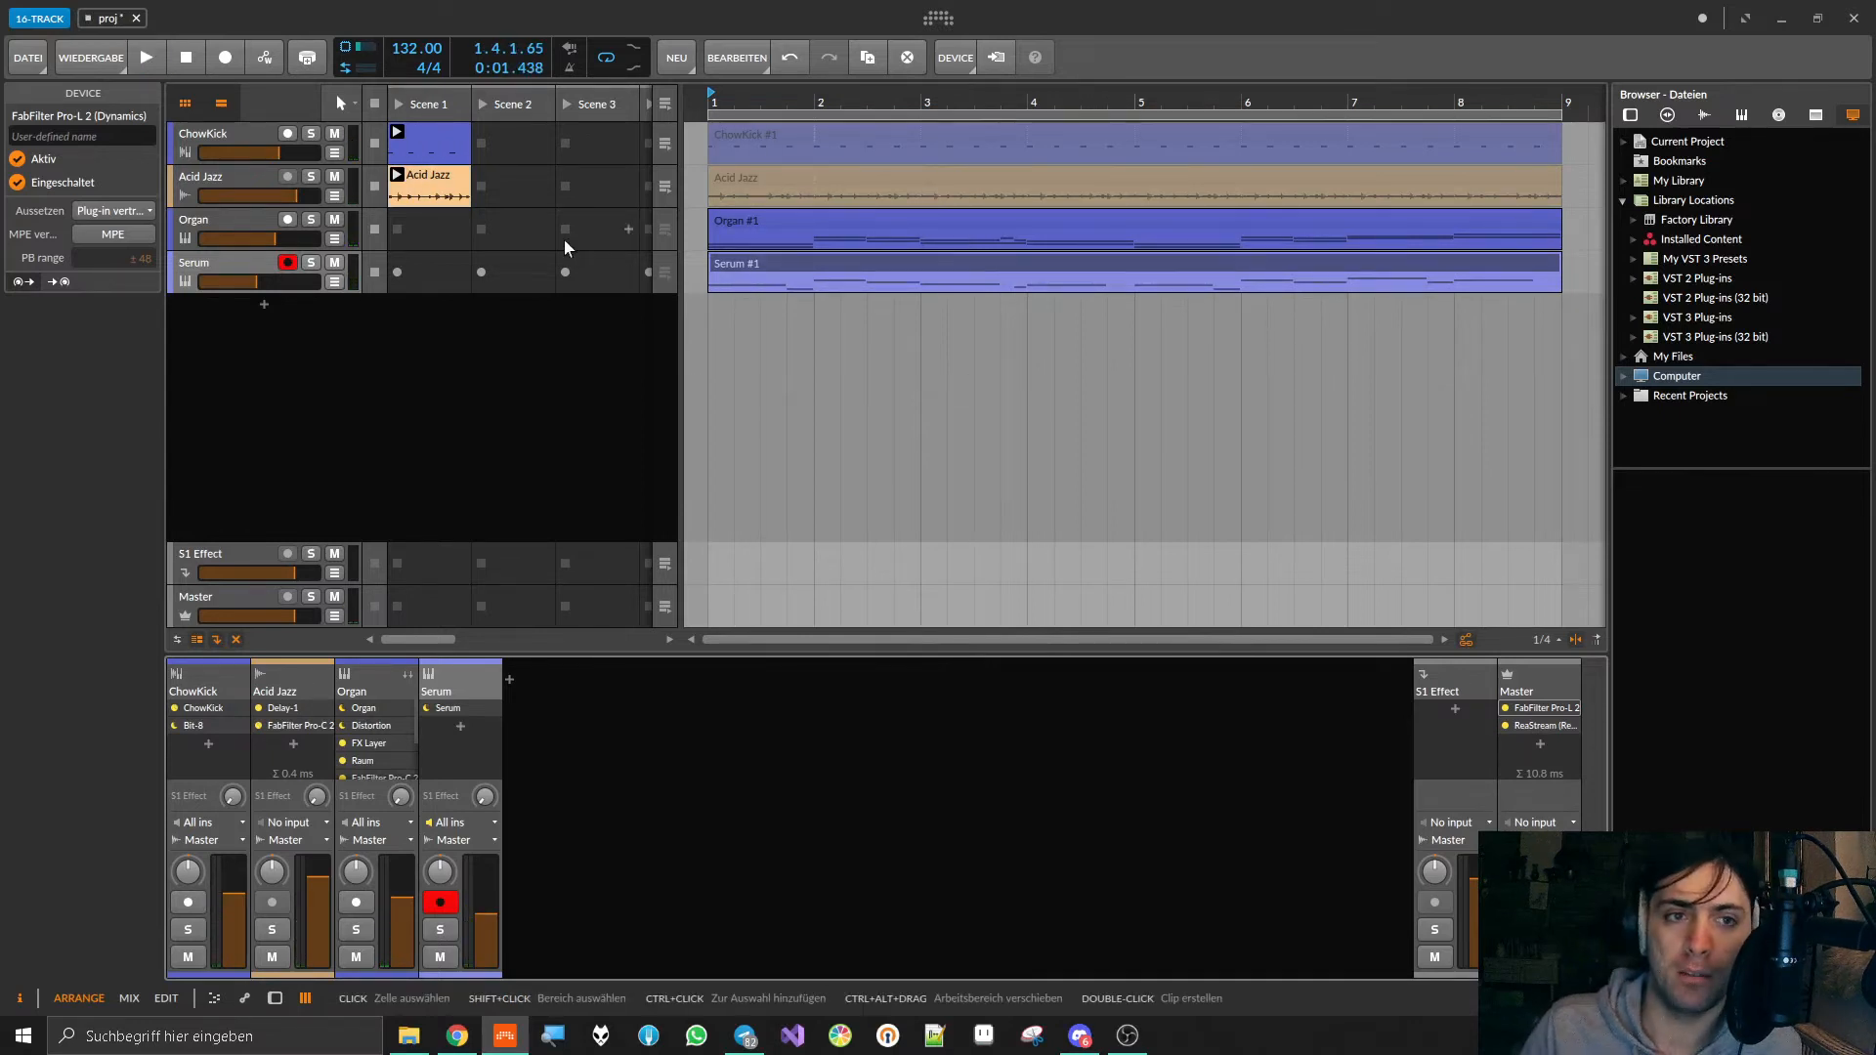
# Step: Select the Serum track, mute the Acid Jazz and Organ tracks, and save the project
pyautogui.click(215, 259)
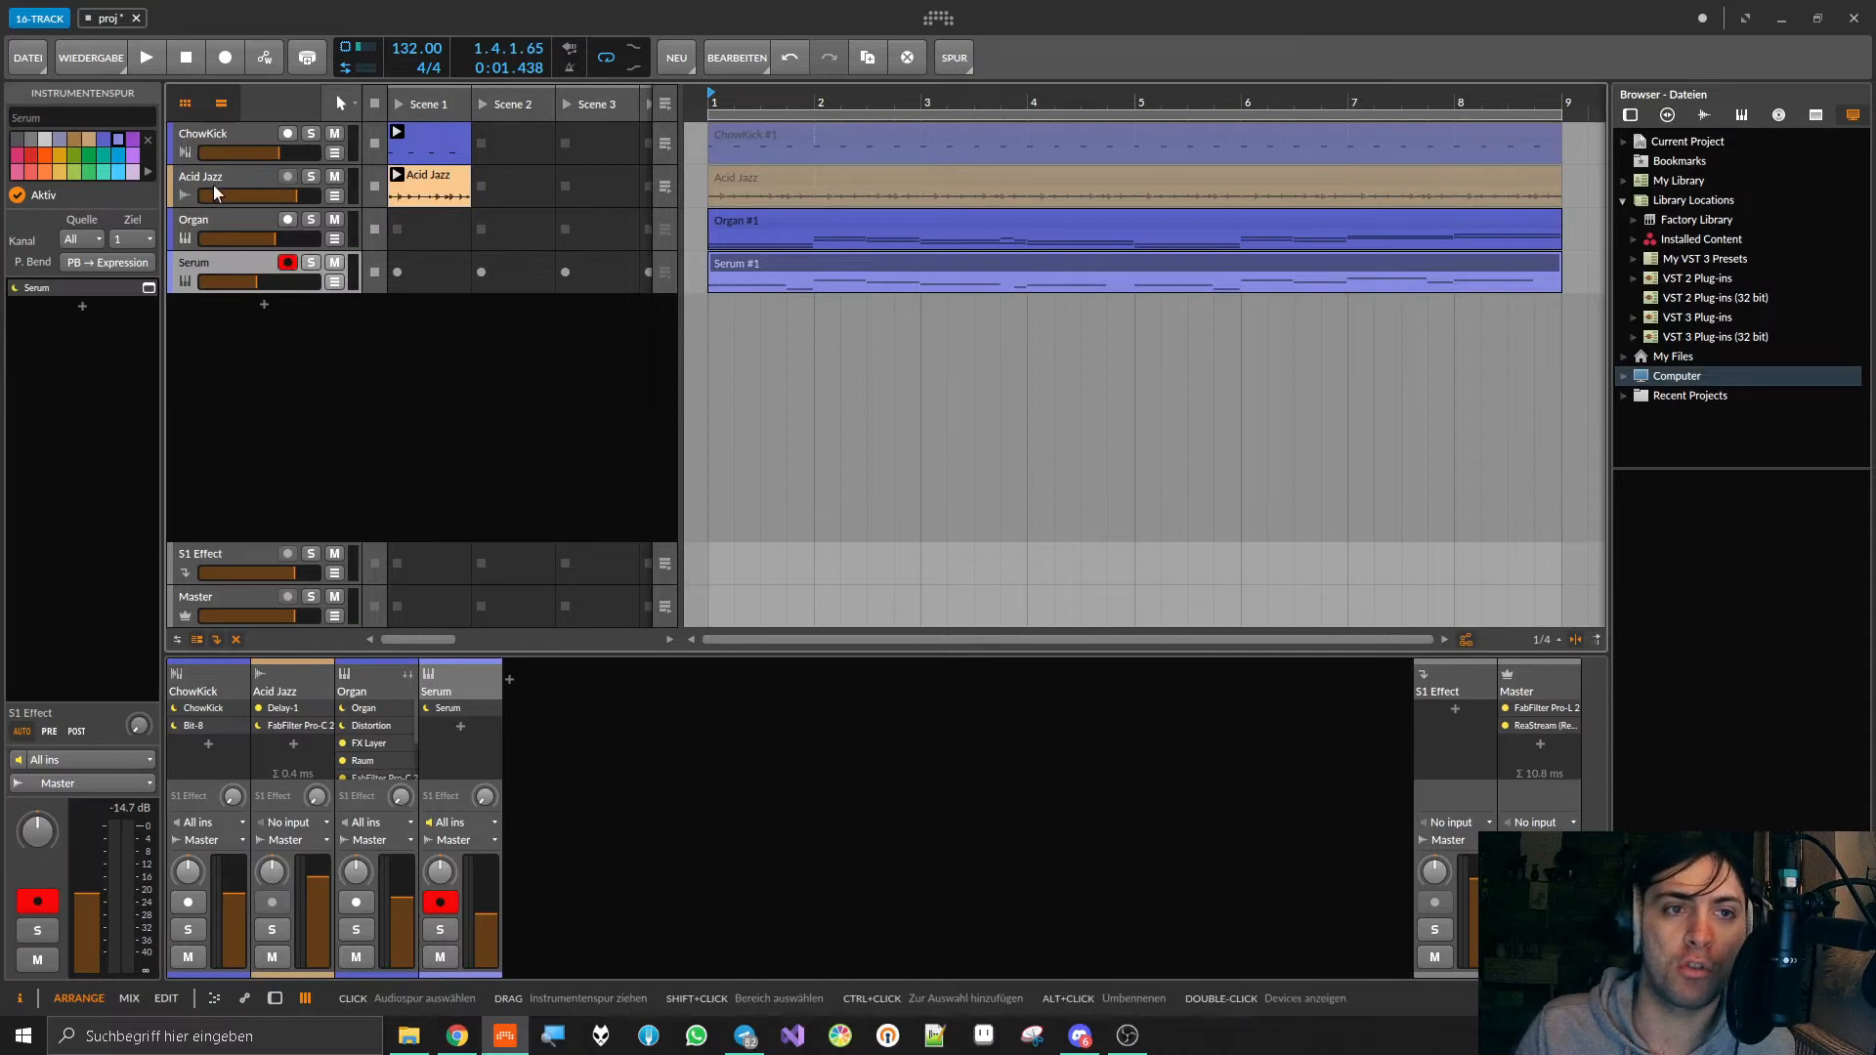
pyautogui.click(334, 177)
pyautogui.click(334, 219)
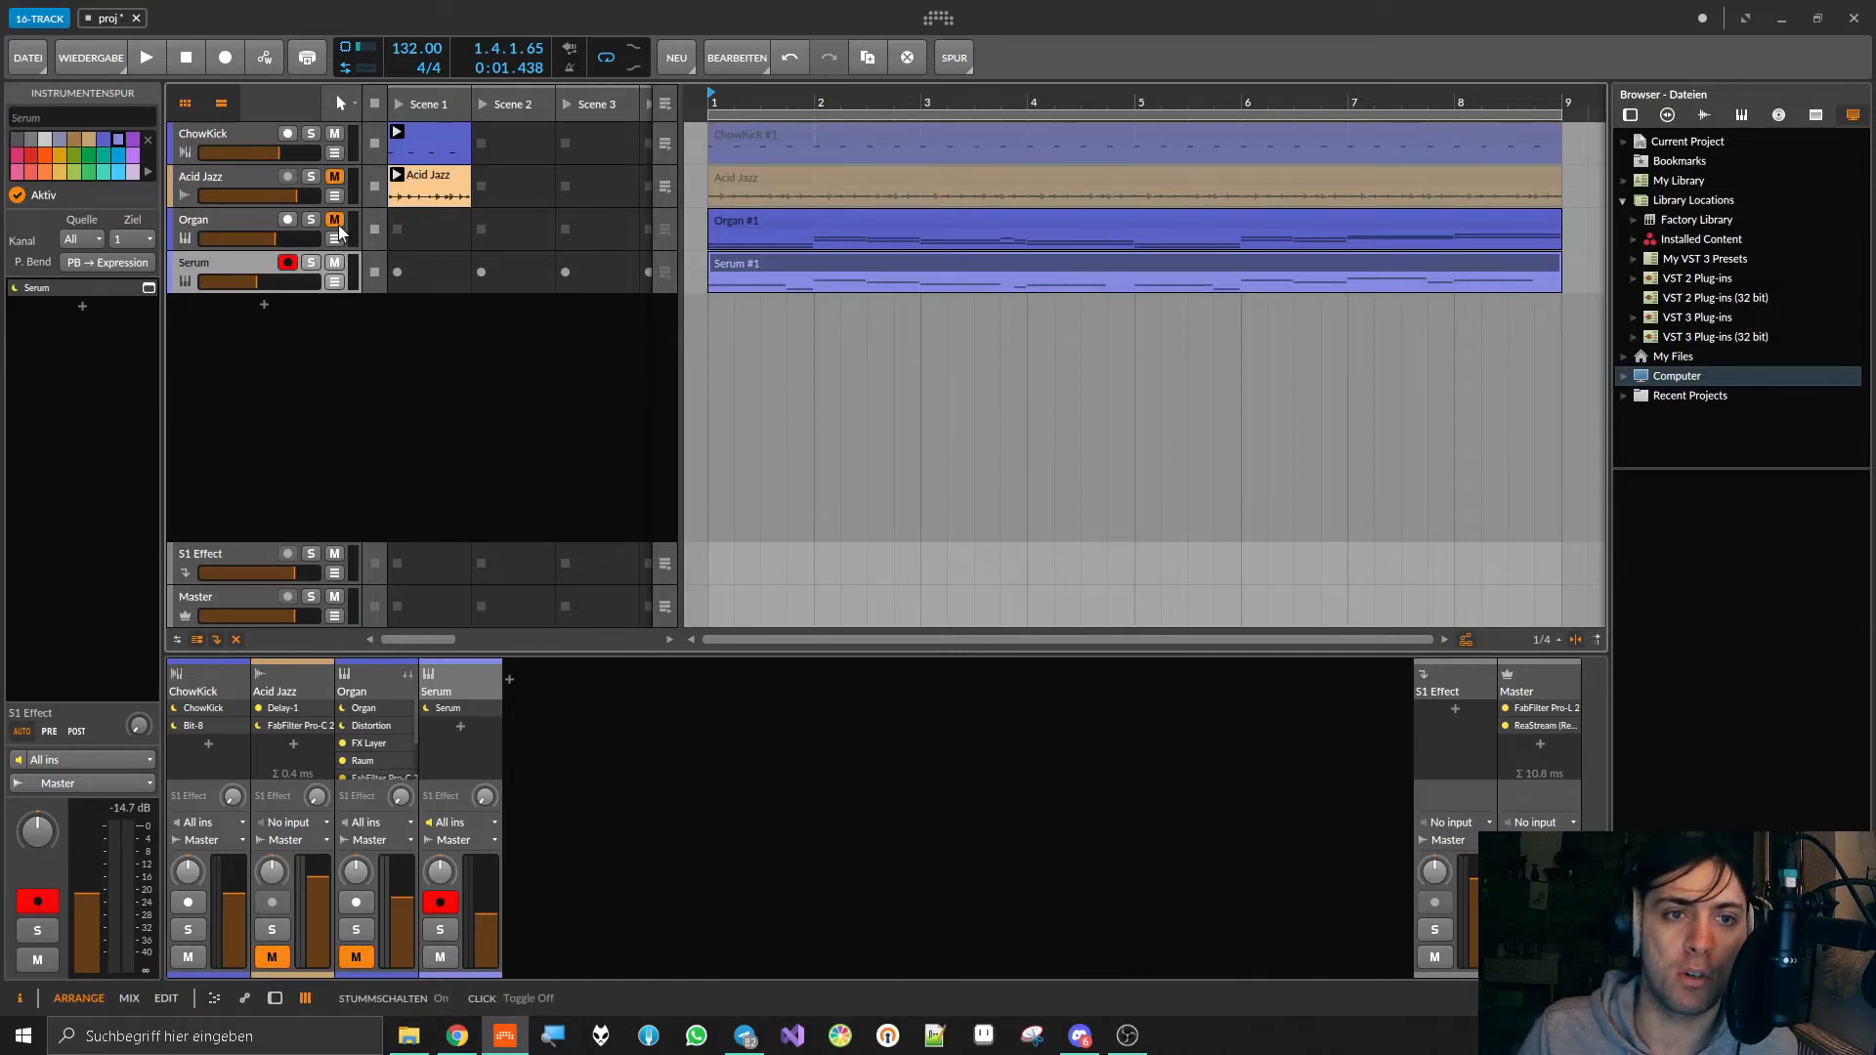
pyautogui.hotkey('ctrl', 's')
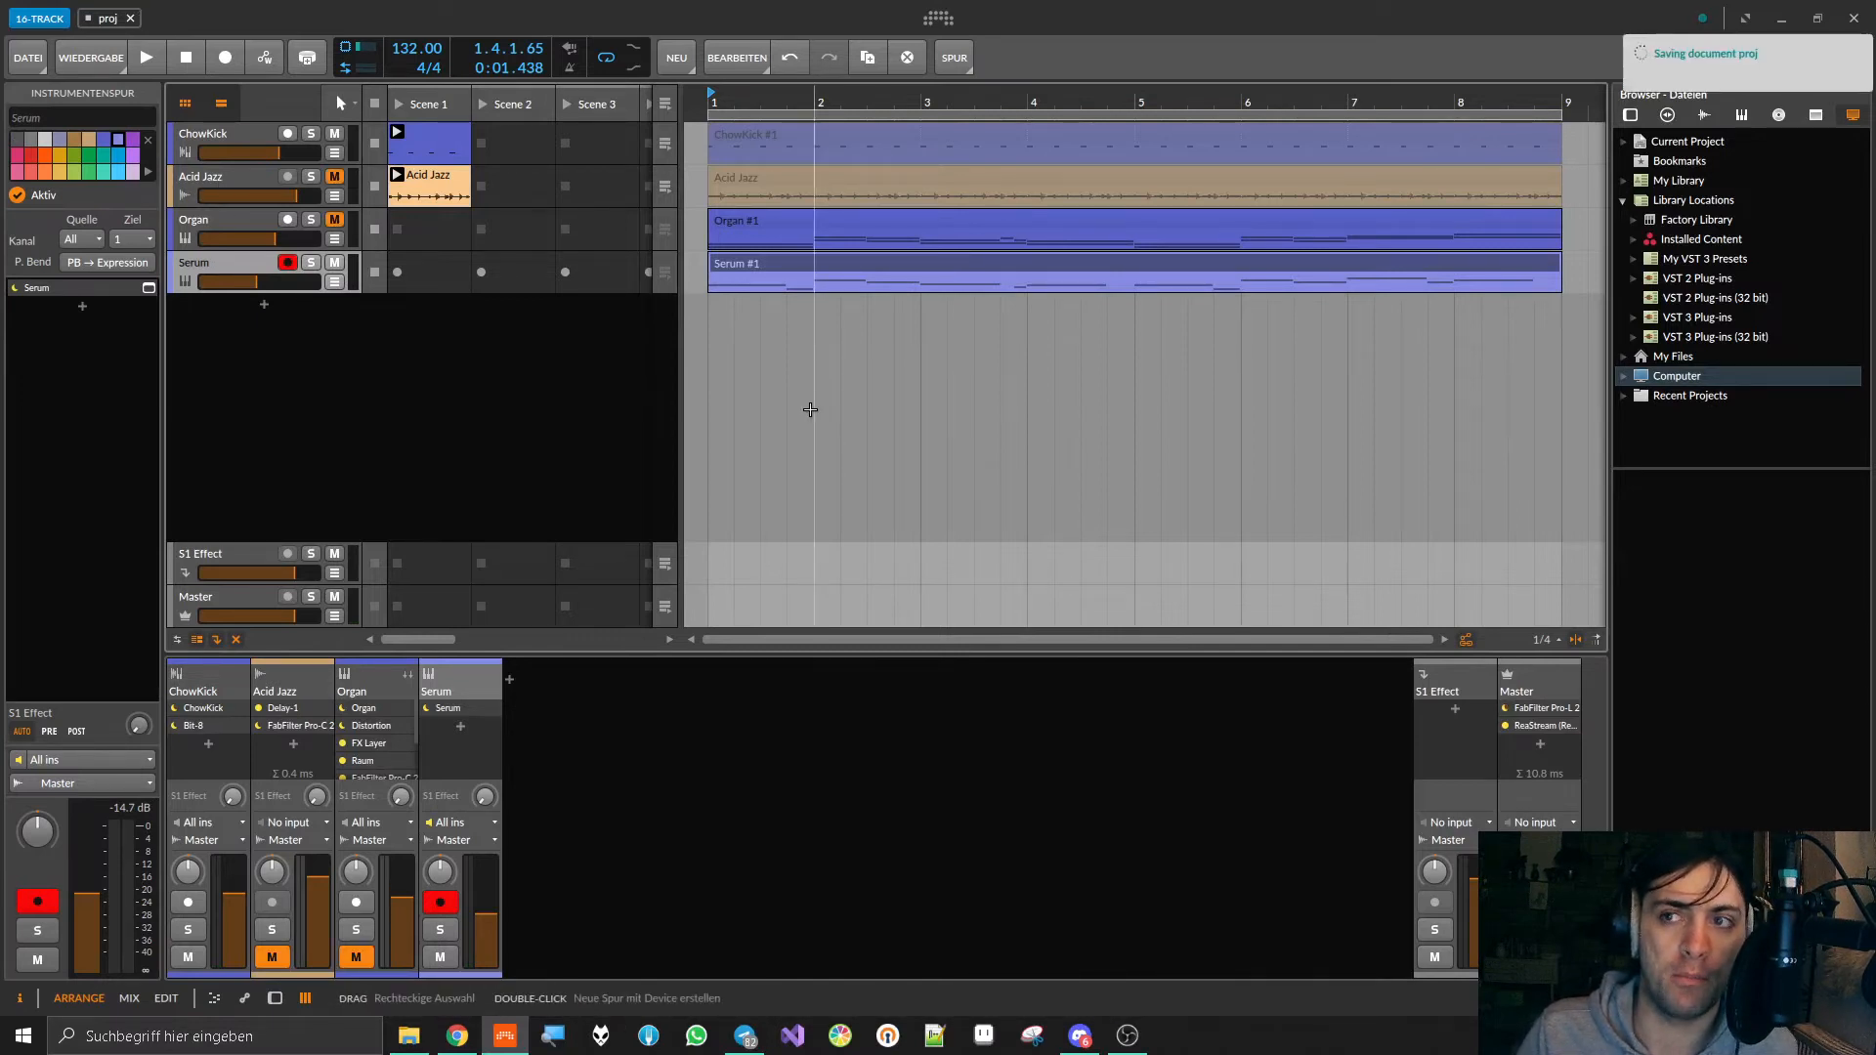
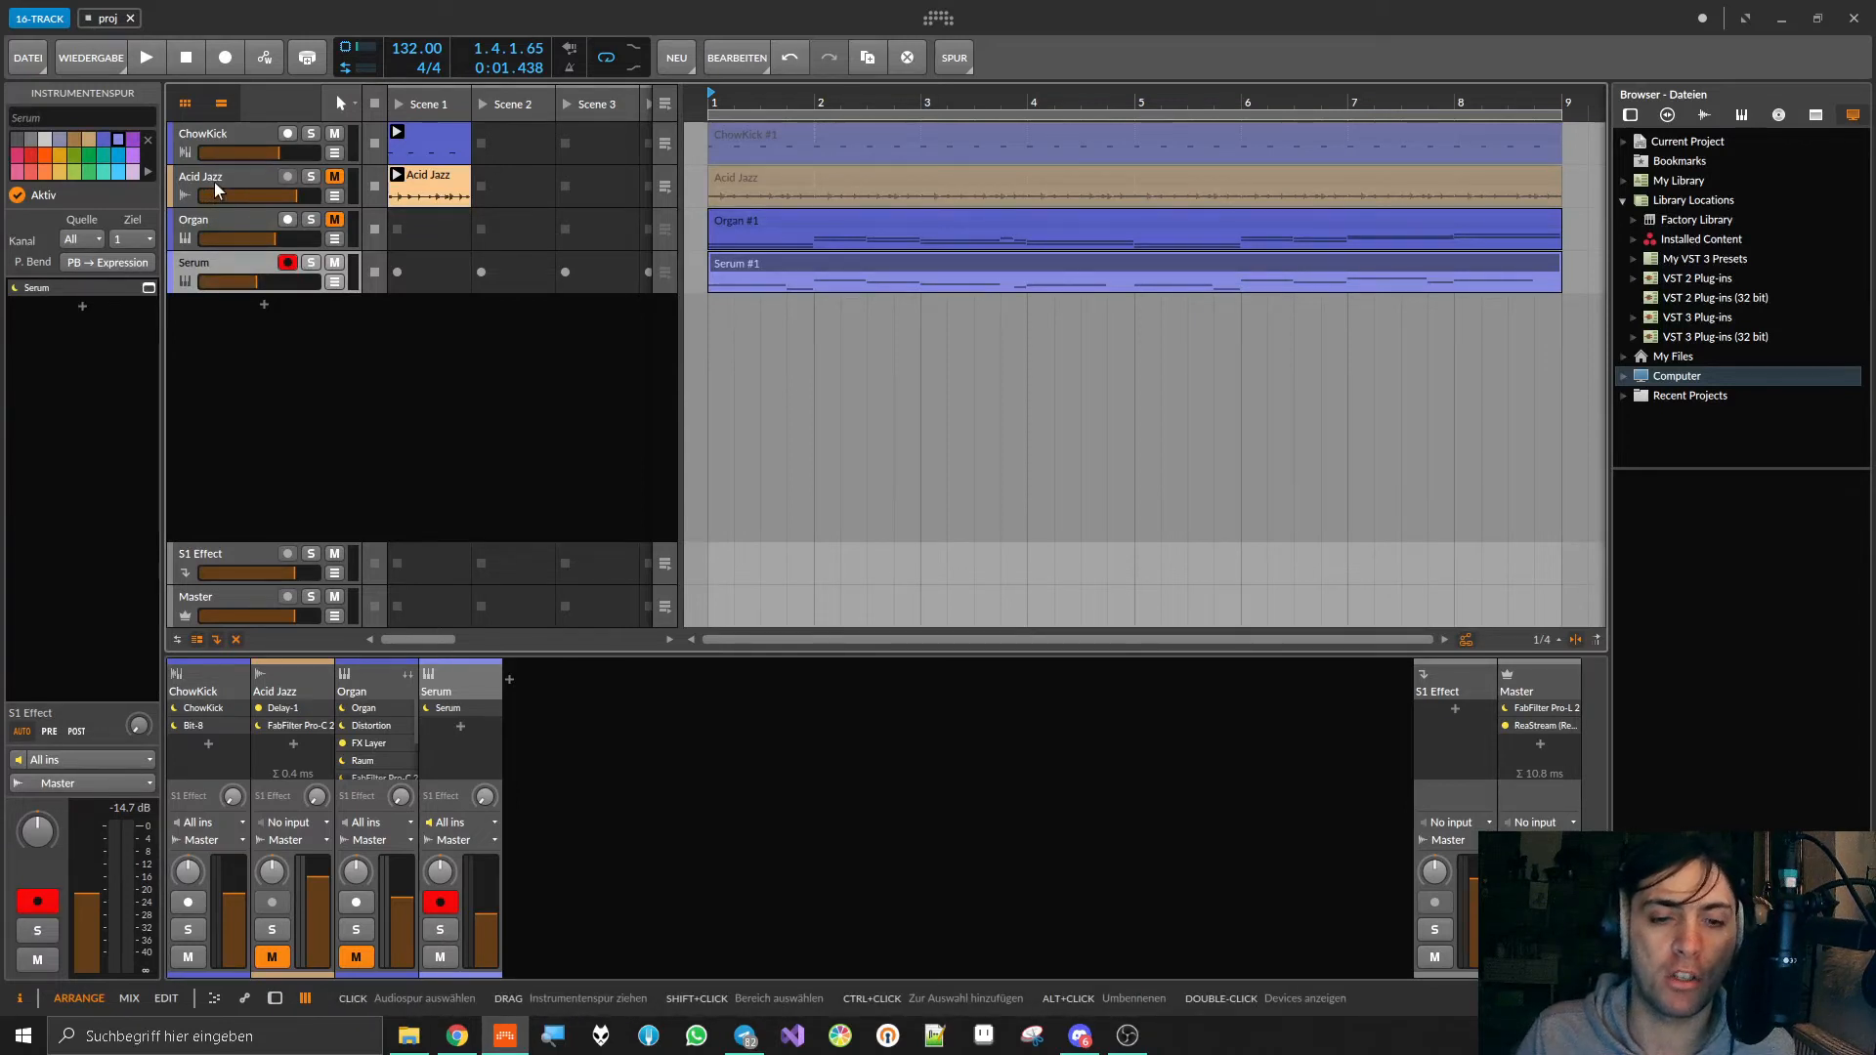
pyautogui.click(264, 304)
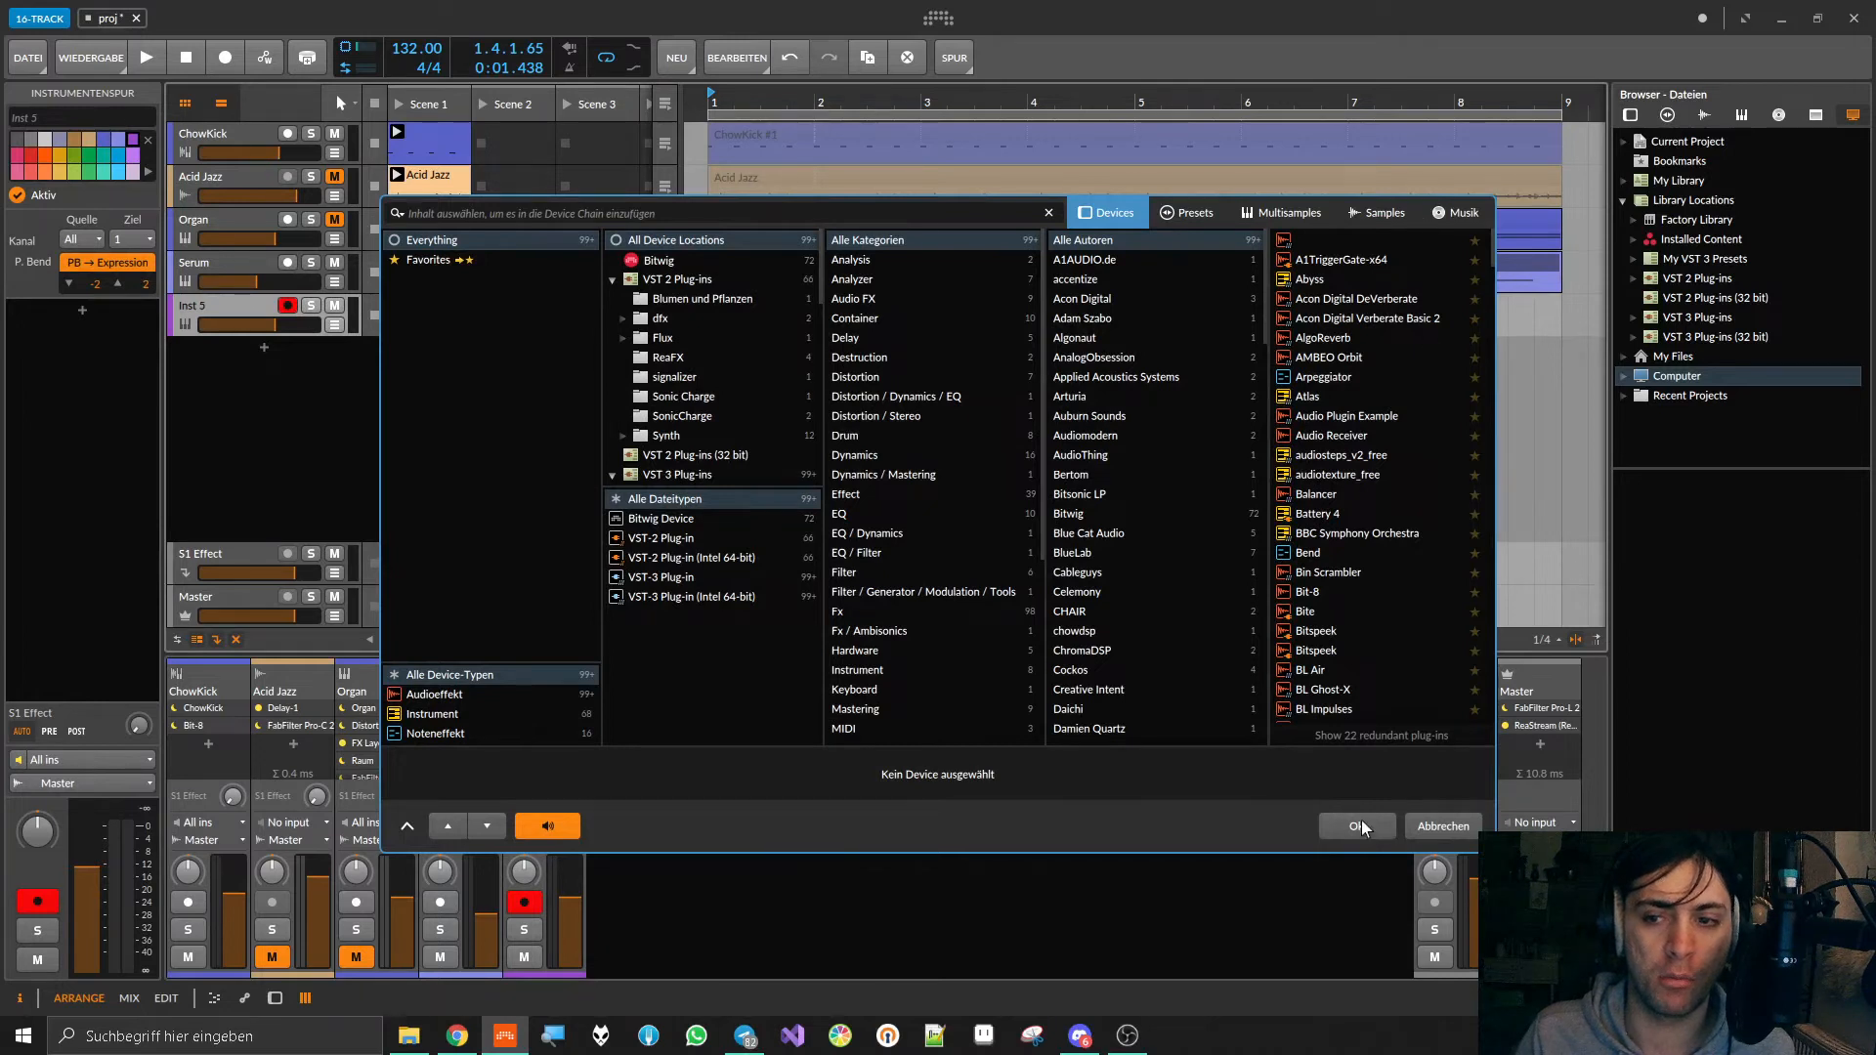
pyautogui.click(1474, 830)
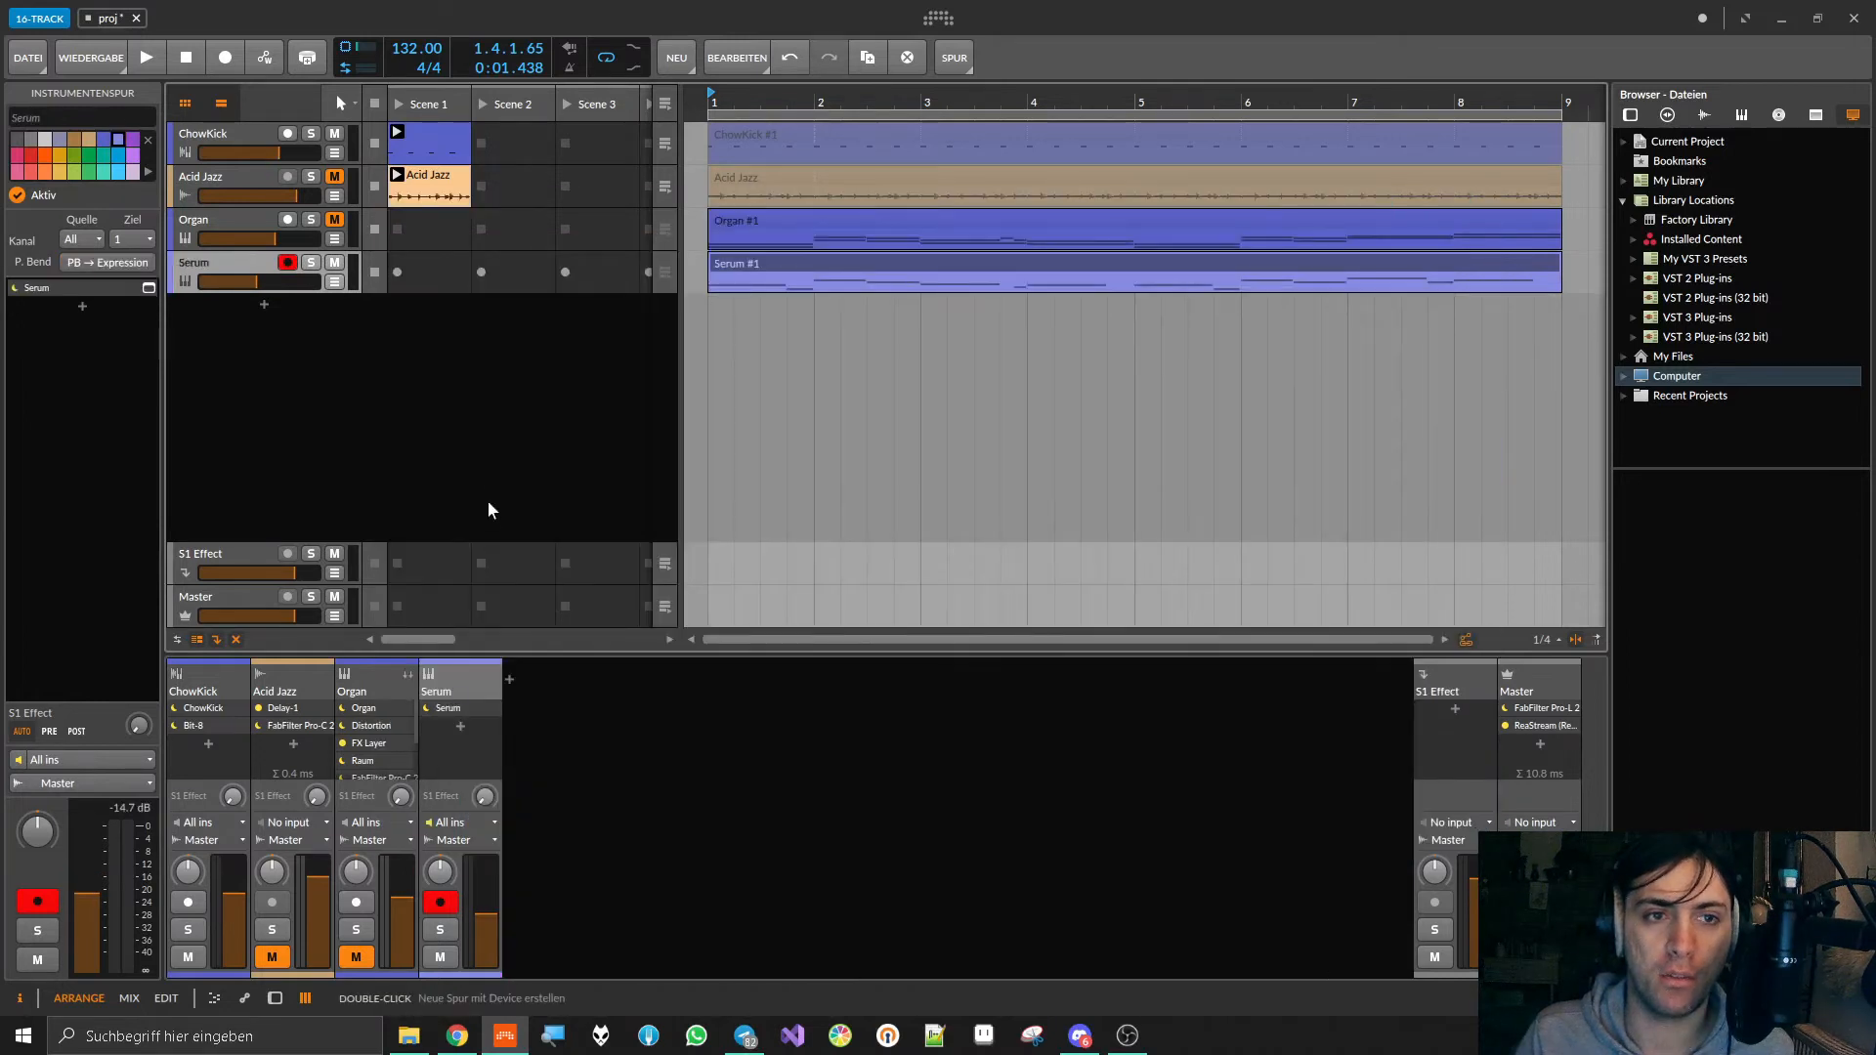
pyautogui.click(205, 230)
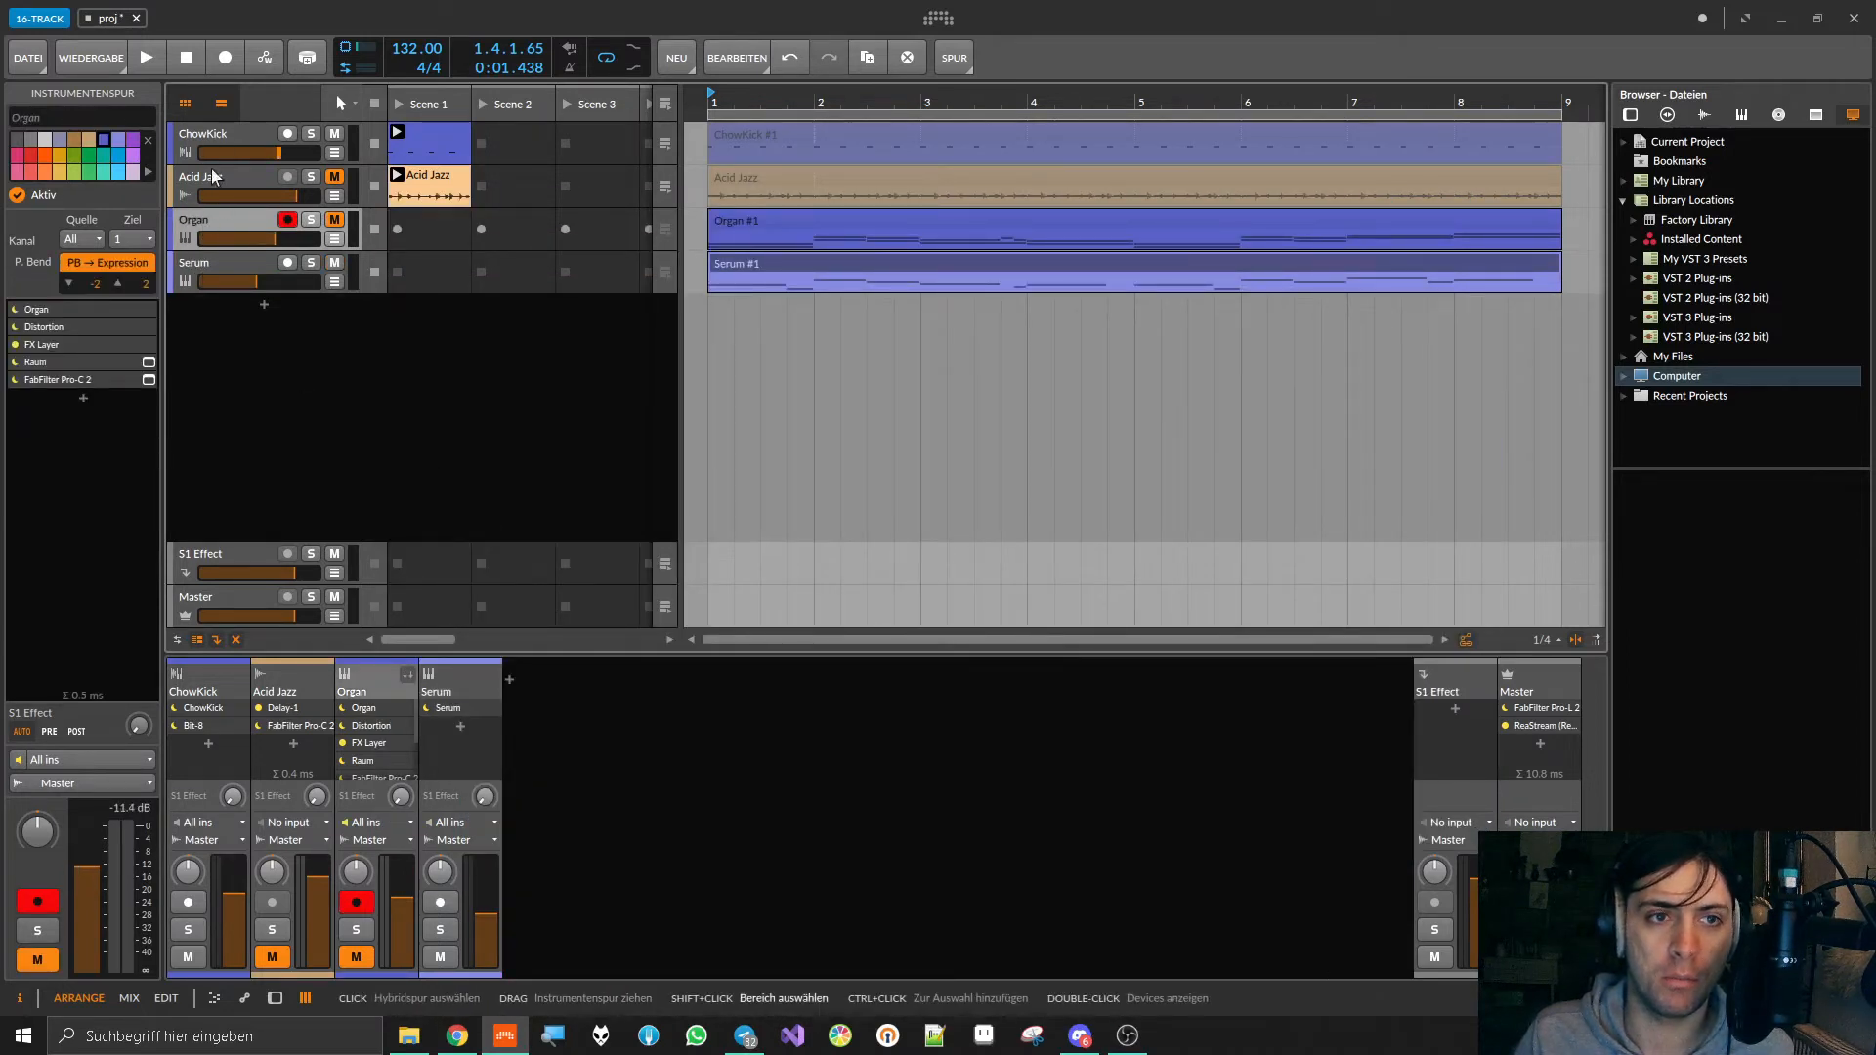
pyautogui.click(211, 256)
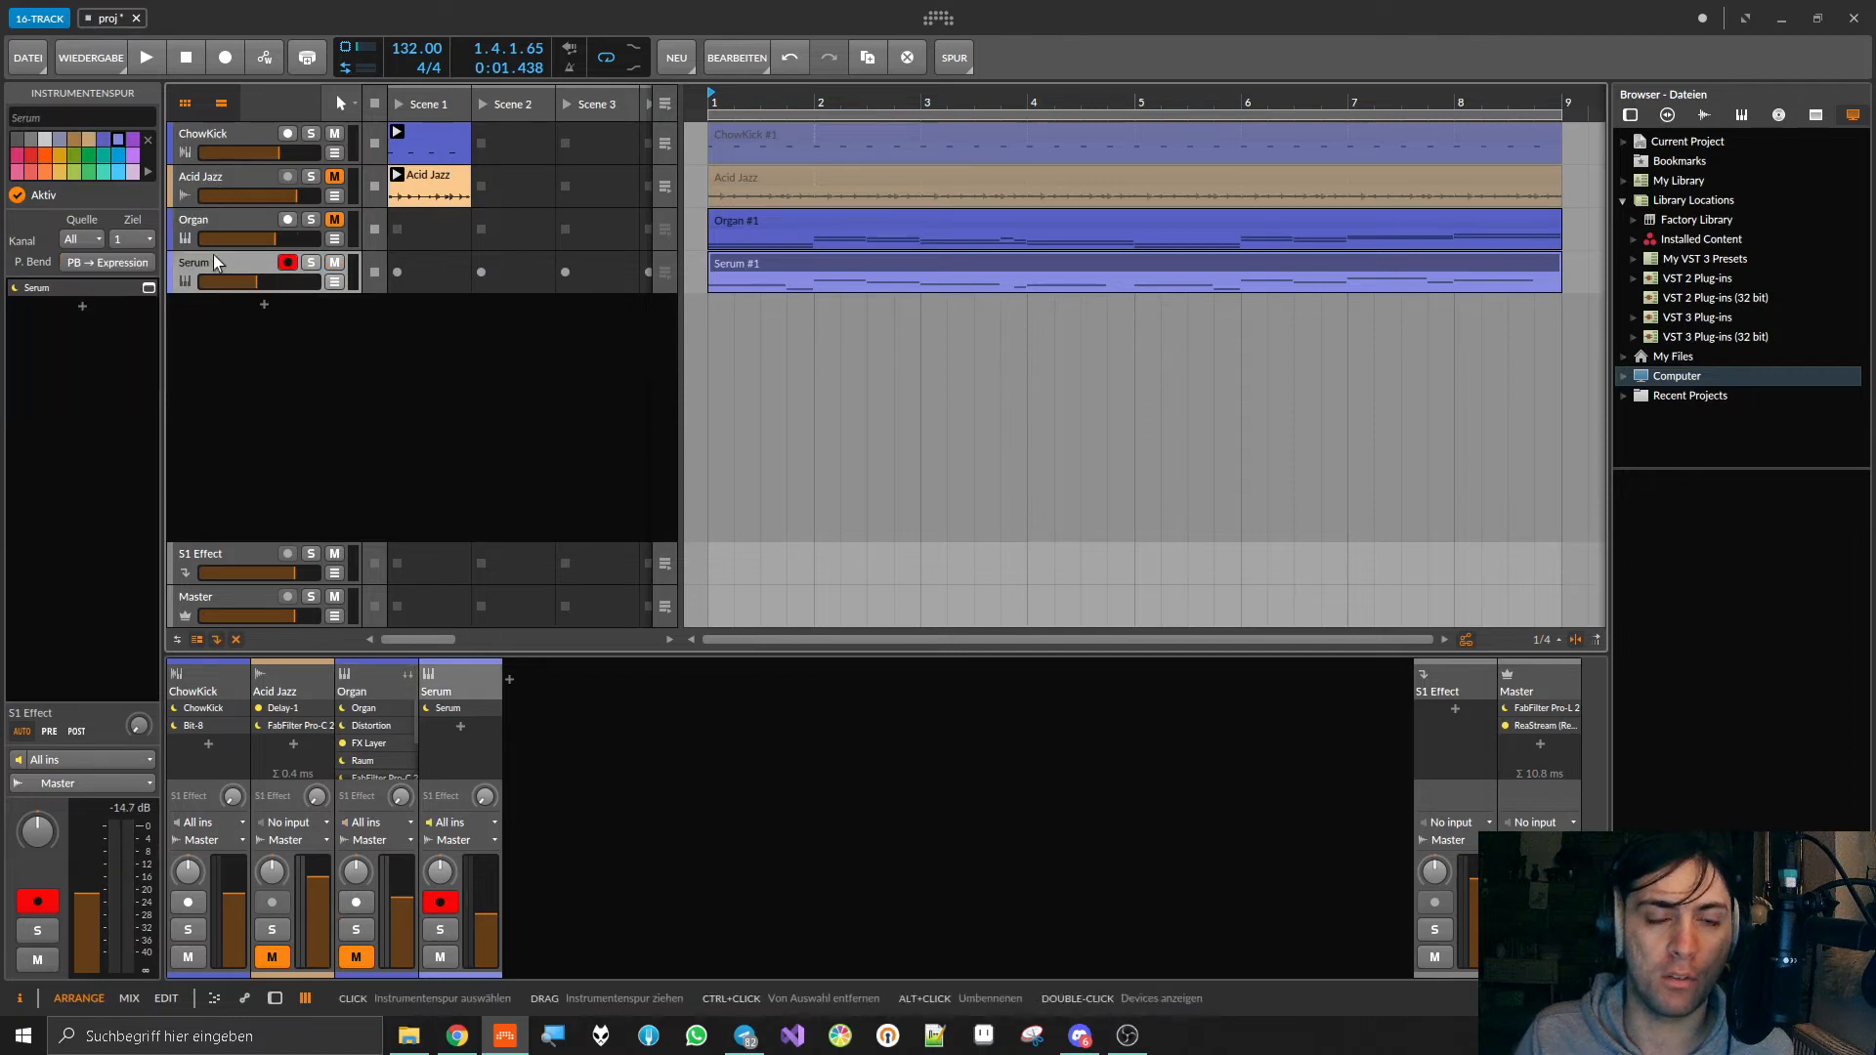
pyautogui.click(263, 305)
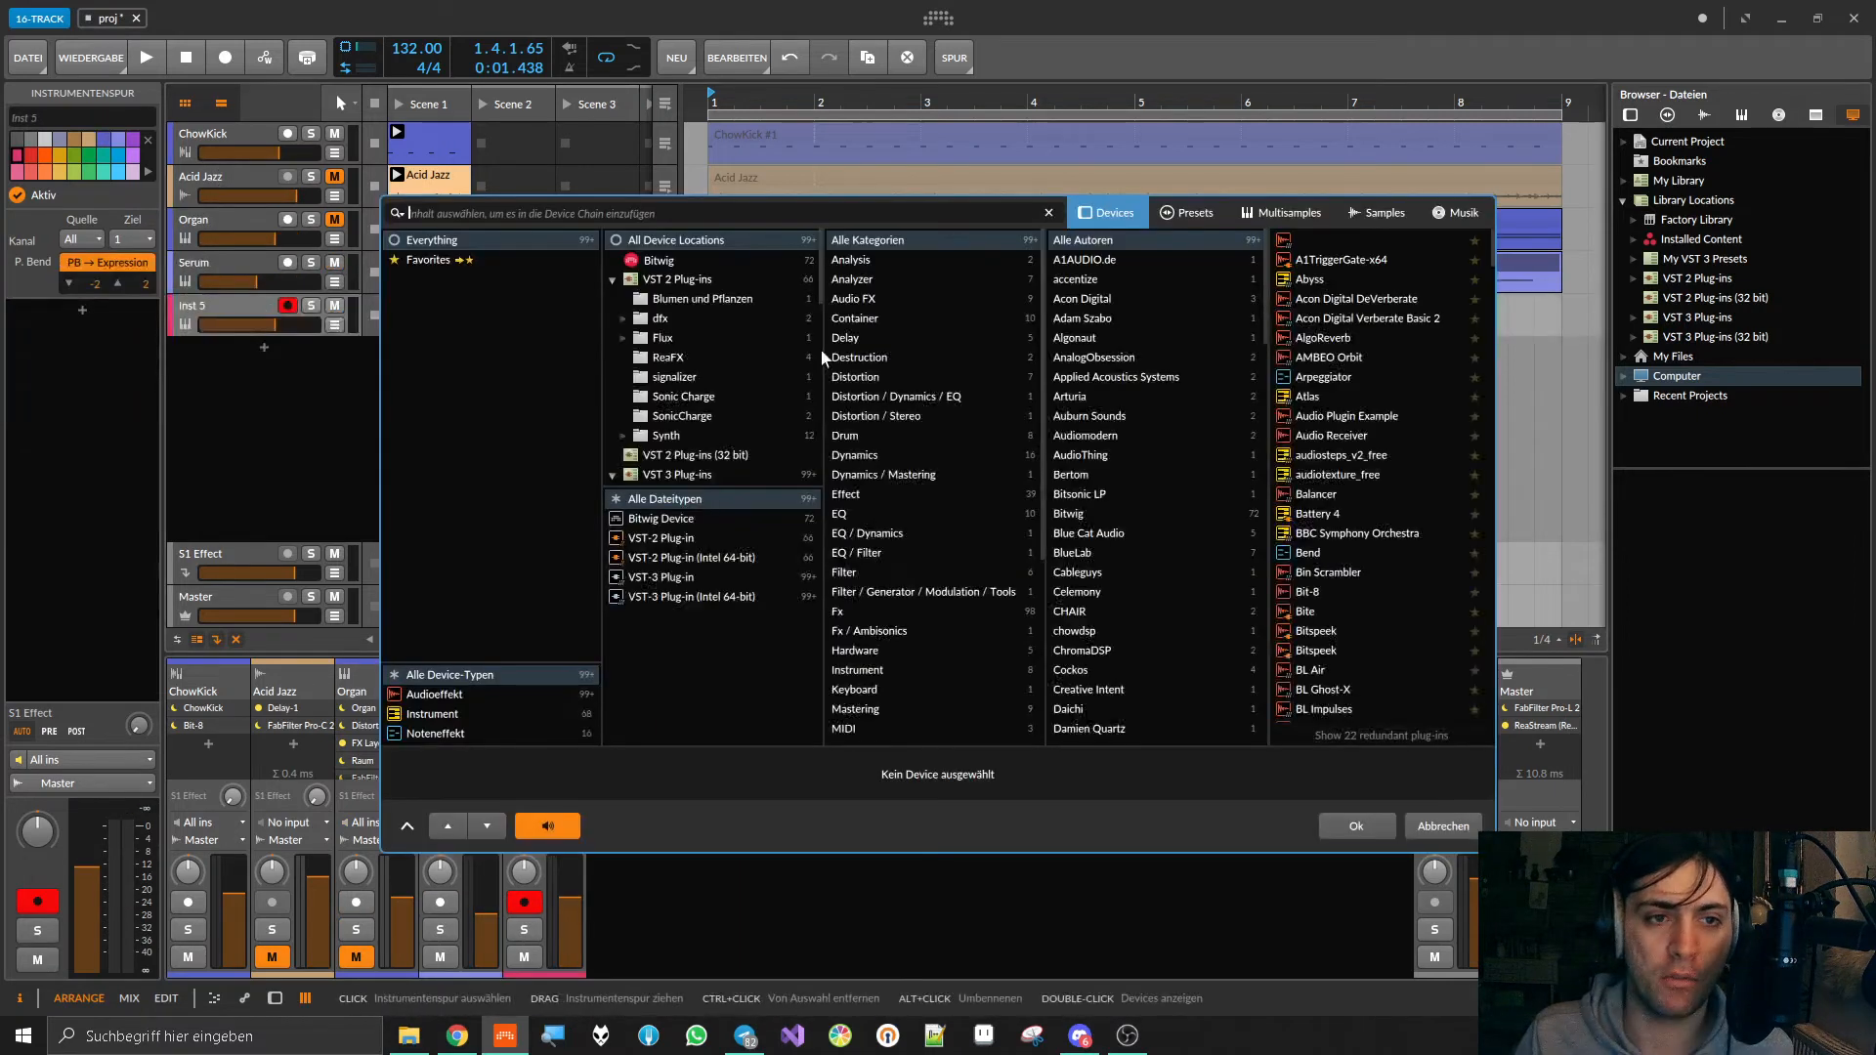
pyautogui.click(1446, 830)
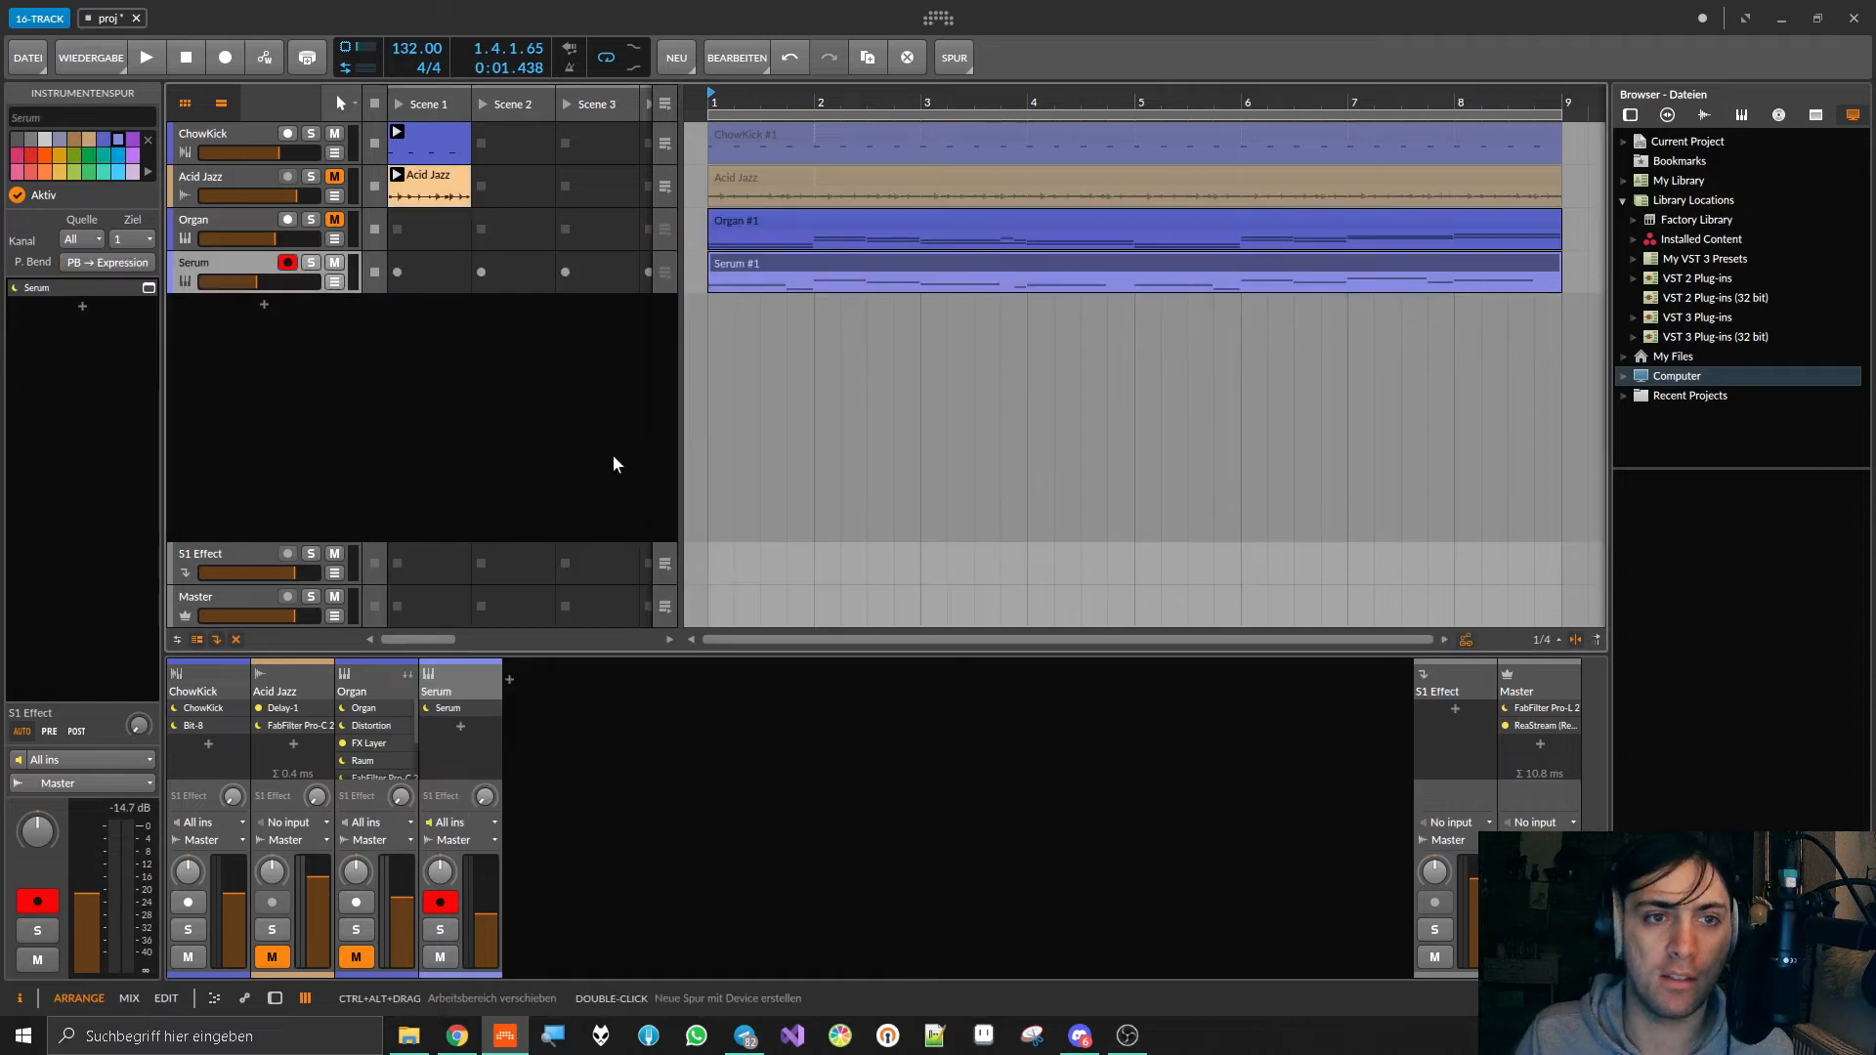
# Step: Group the Acid Jazz, Organ and Serum tracks together
pyautogui.keyDown('shift'); pyautogui.click(215, 177); pyautogui.keyUp('shift')
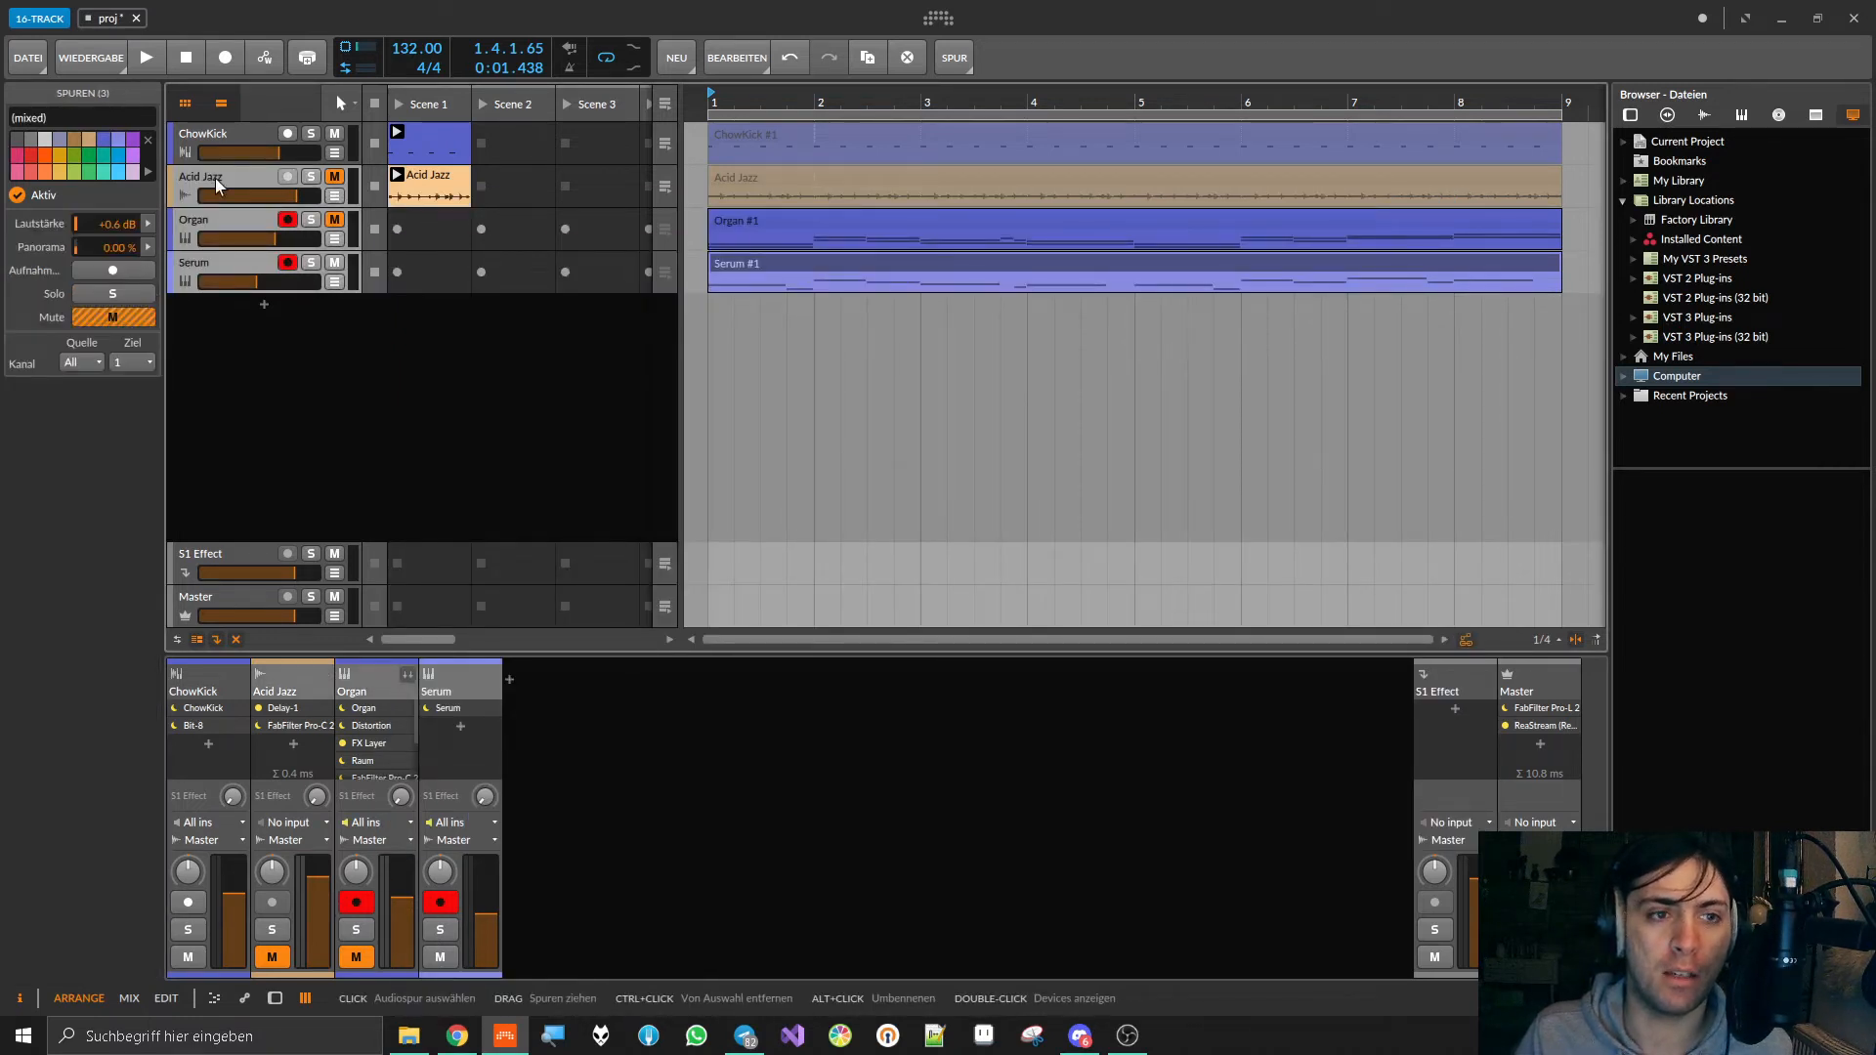
pyautogui.rightClick(238, 180)
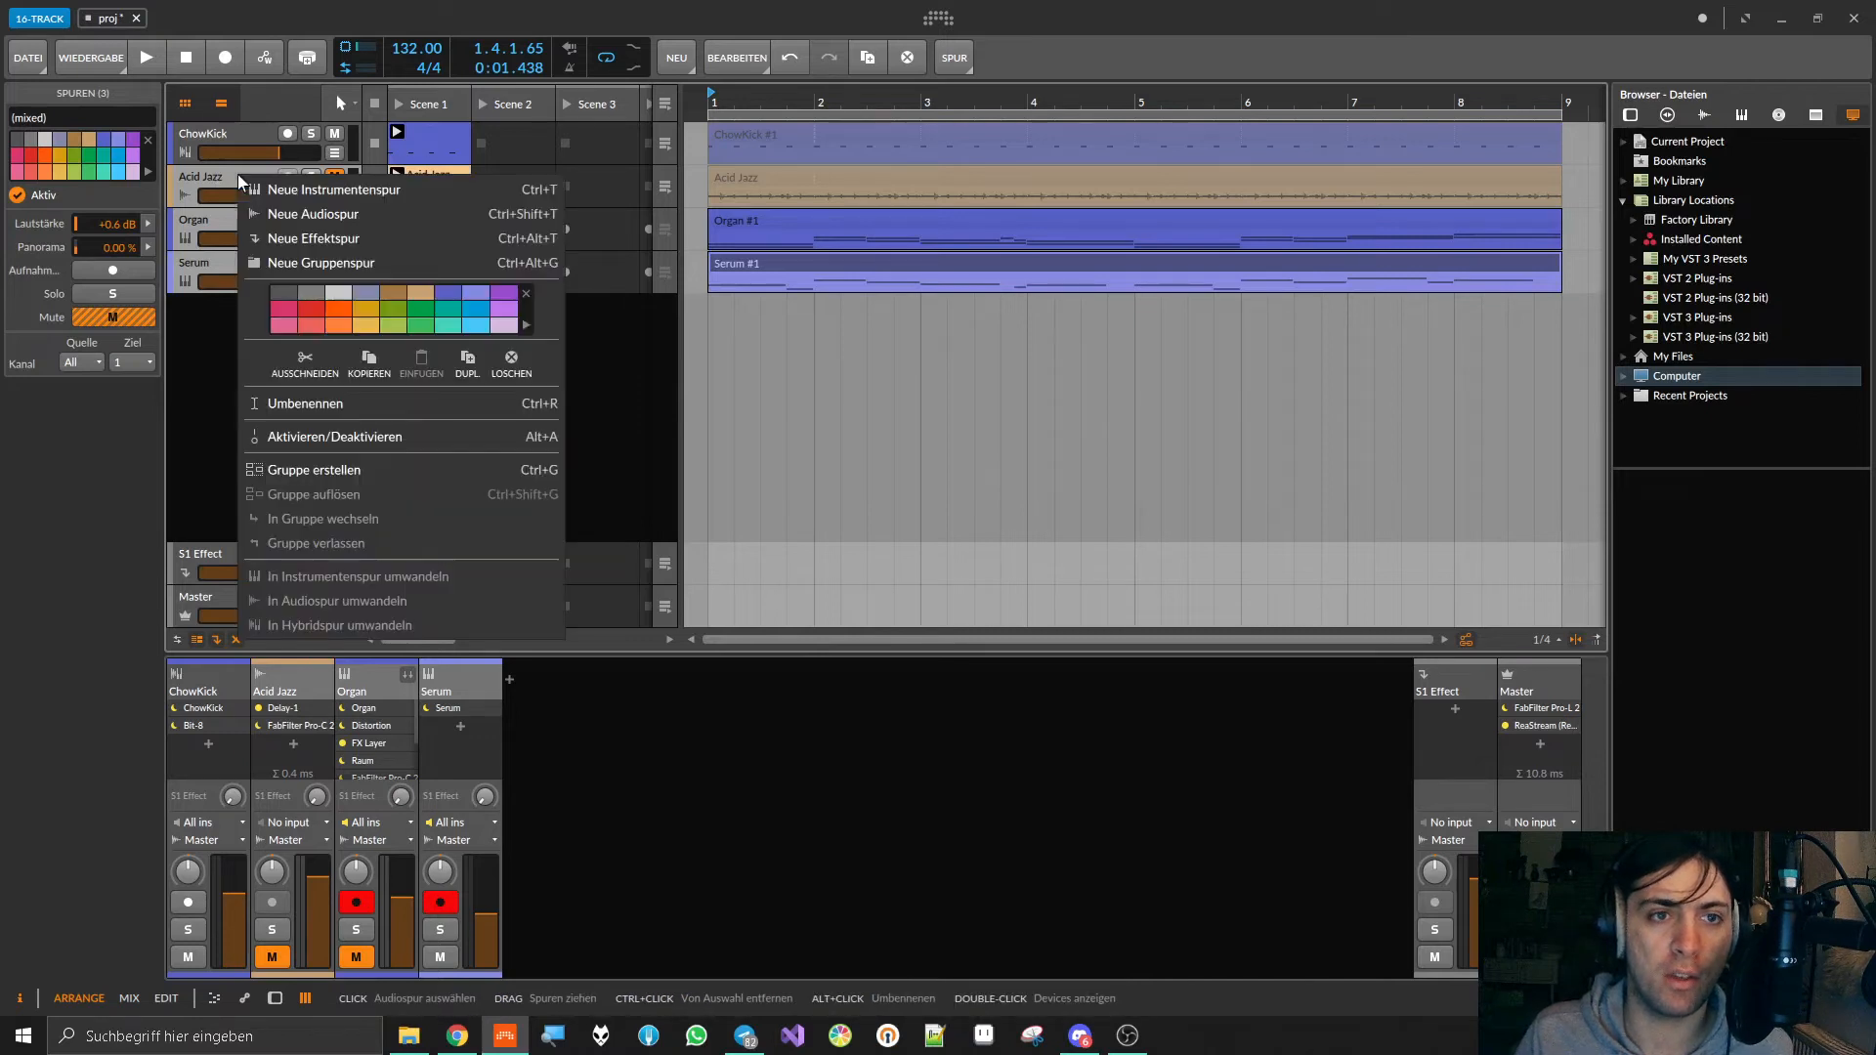
pyautogui.click(364, 478)
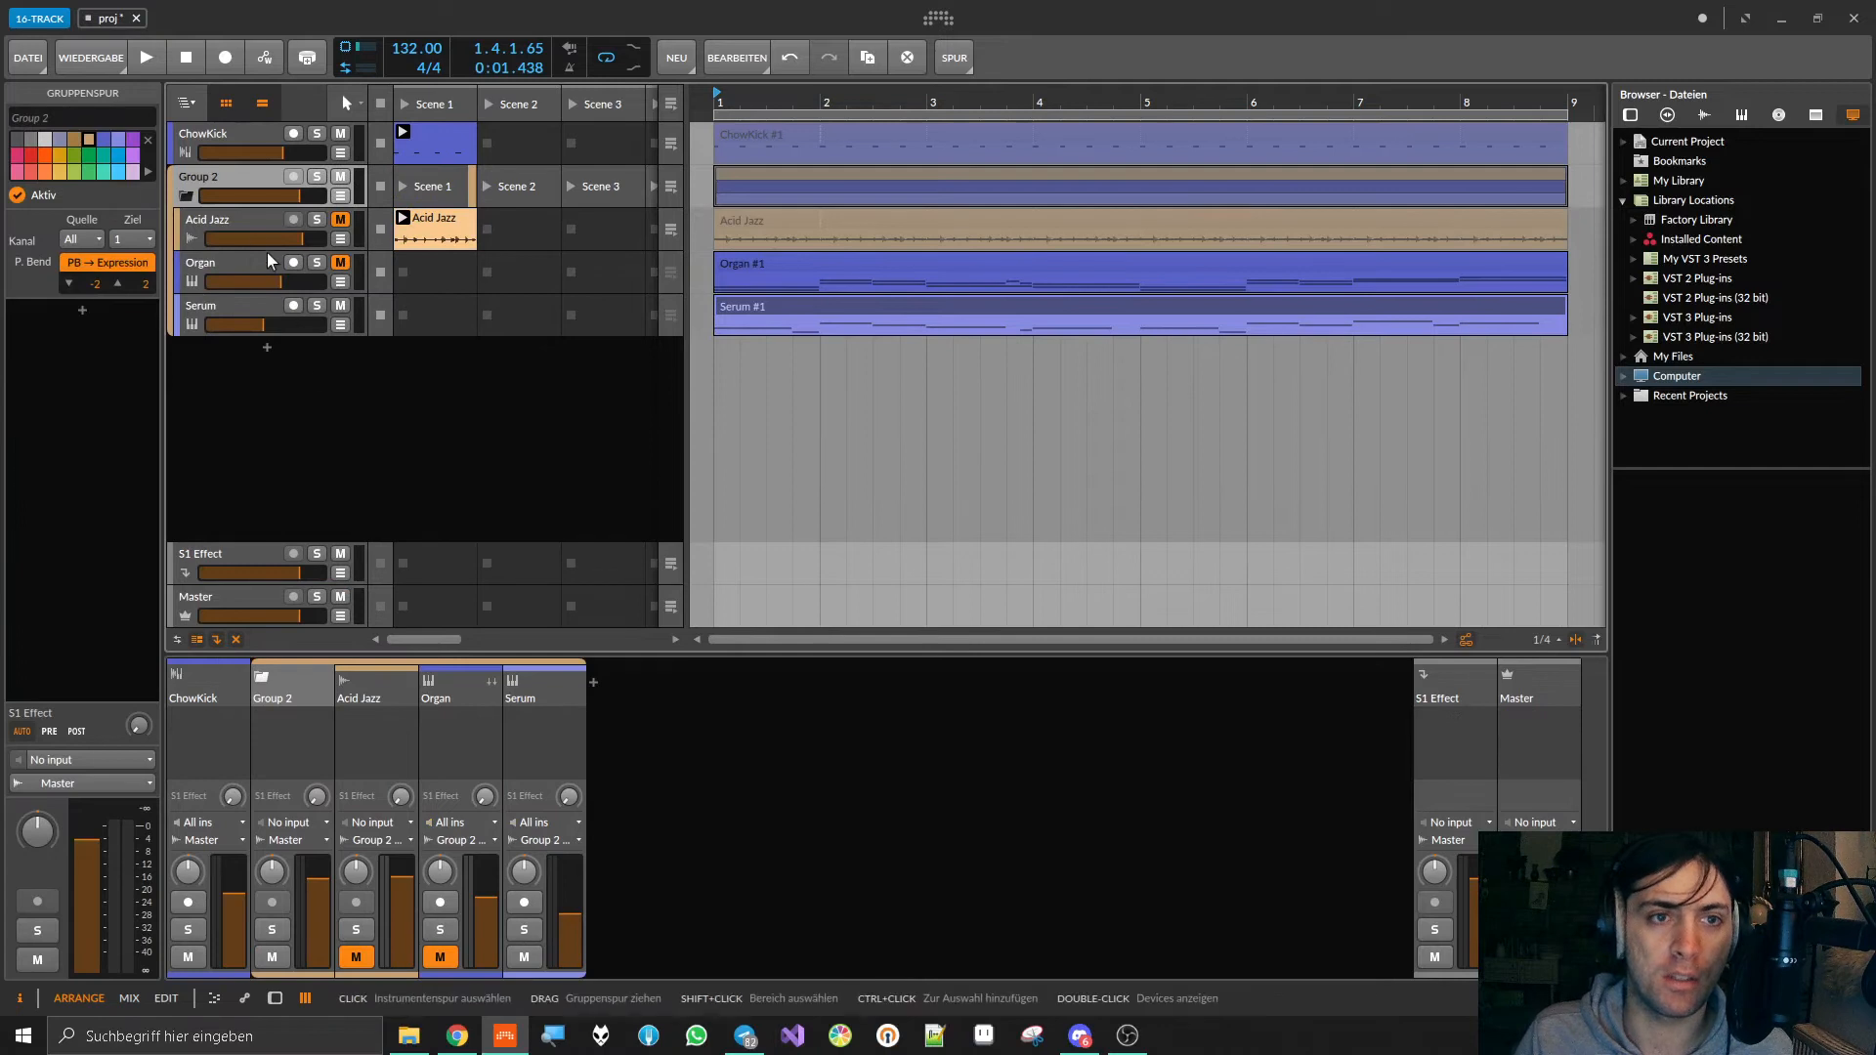
# Step: Fold and unfold the new group's member tracks several times, leaving them expanded
pyautogui.click(185, 196)
pyautogui.click(184, 197)
pyautogui.click(185, 196)
pyautogui.click(185, 196)
pyautogui.click(184, 197)
pyautogui.click(184, 196)
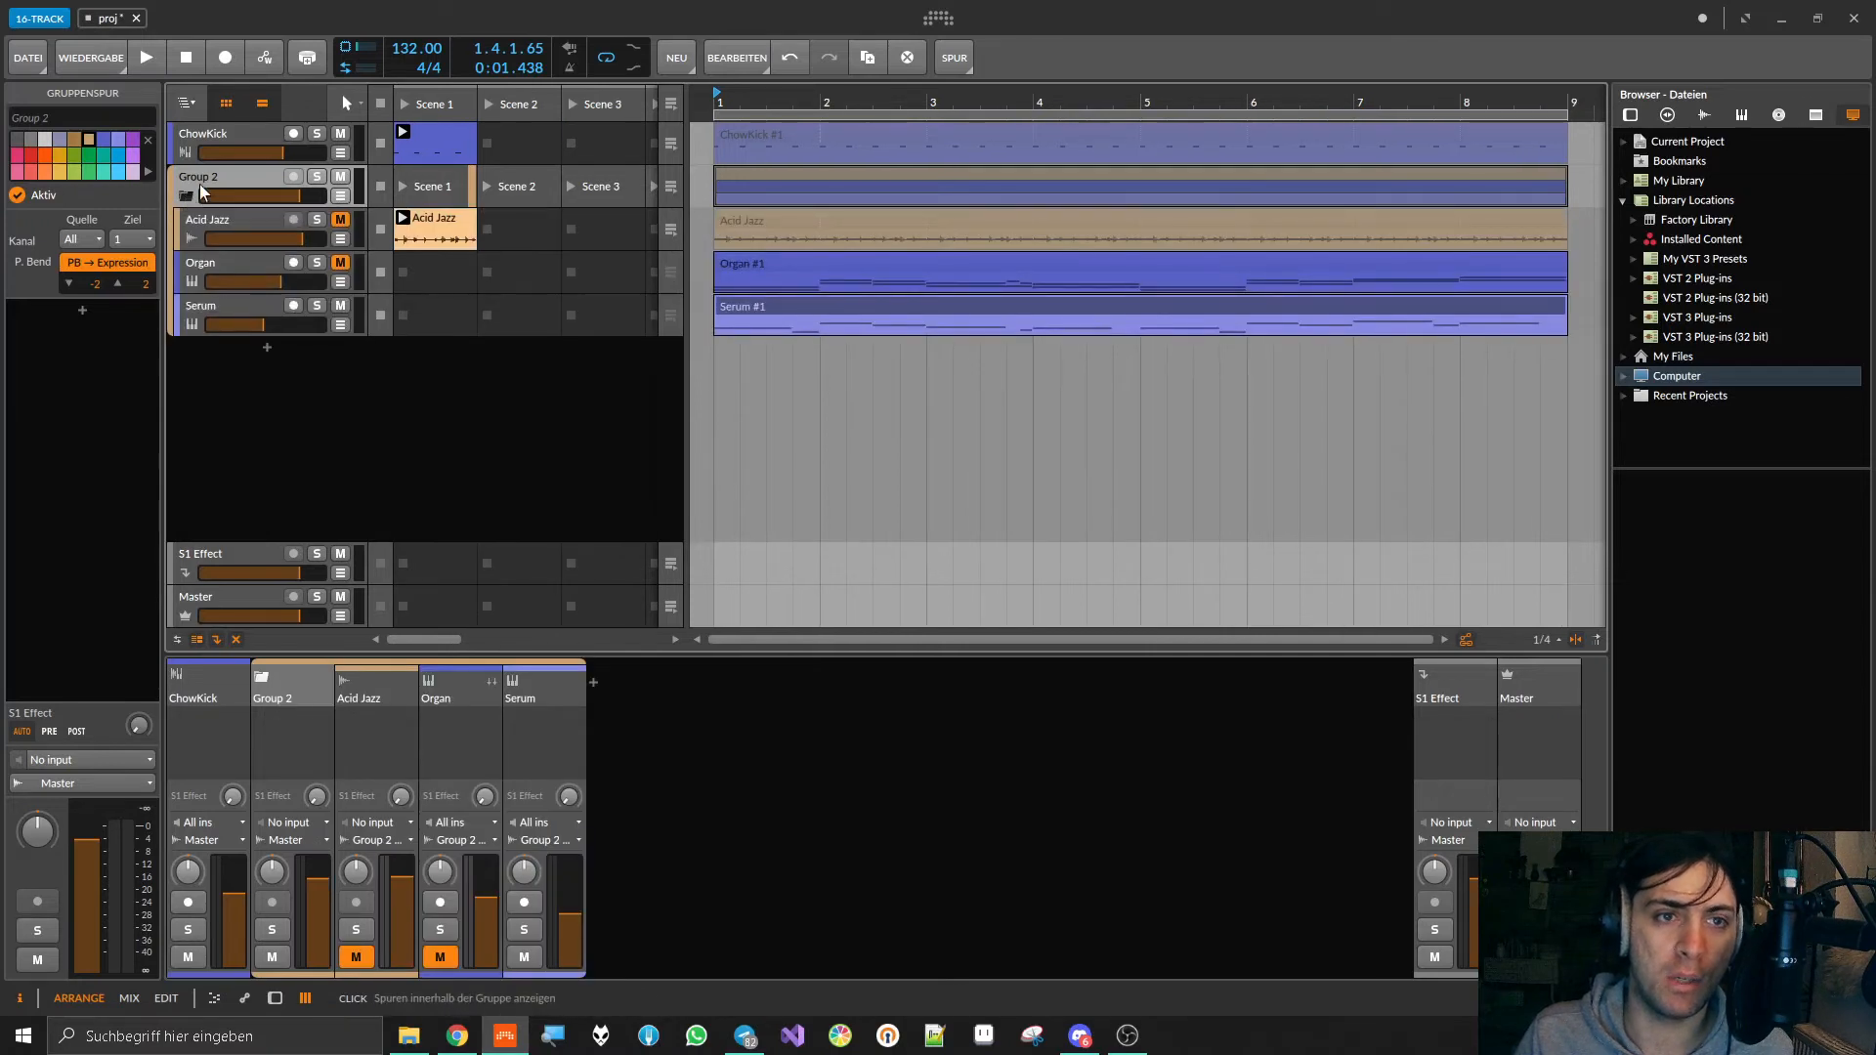
# Step: Show the new group track's device chain and rename the group Sidechainable
pyautogui.doubleClick(207, 178)
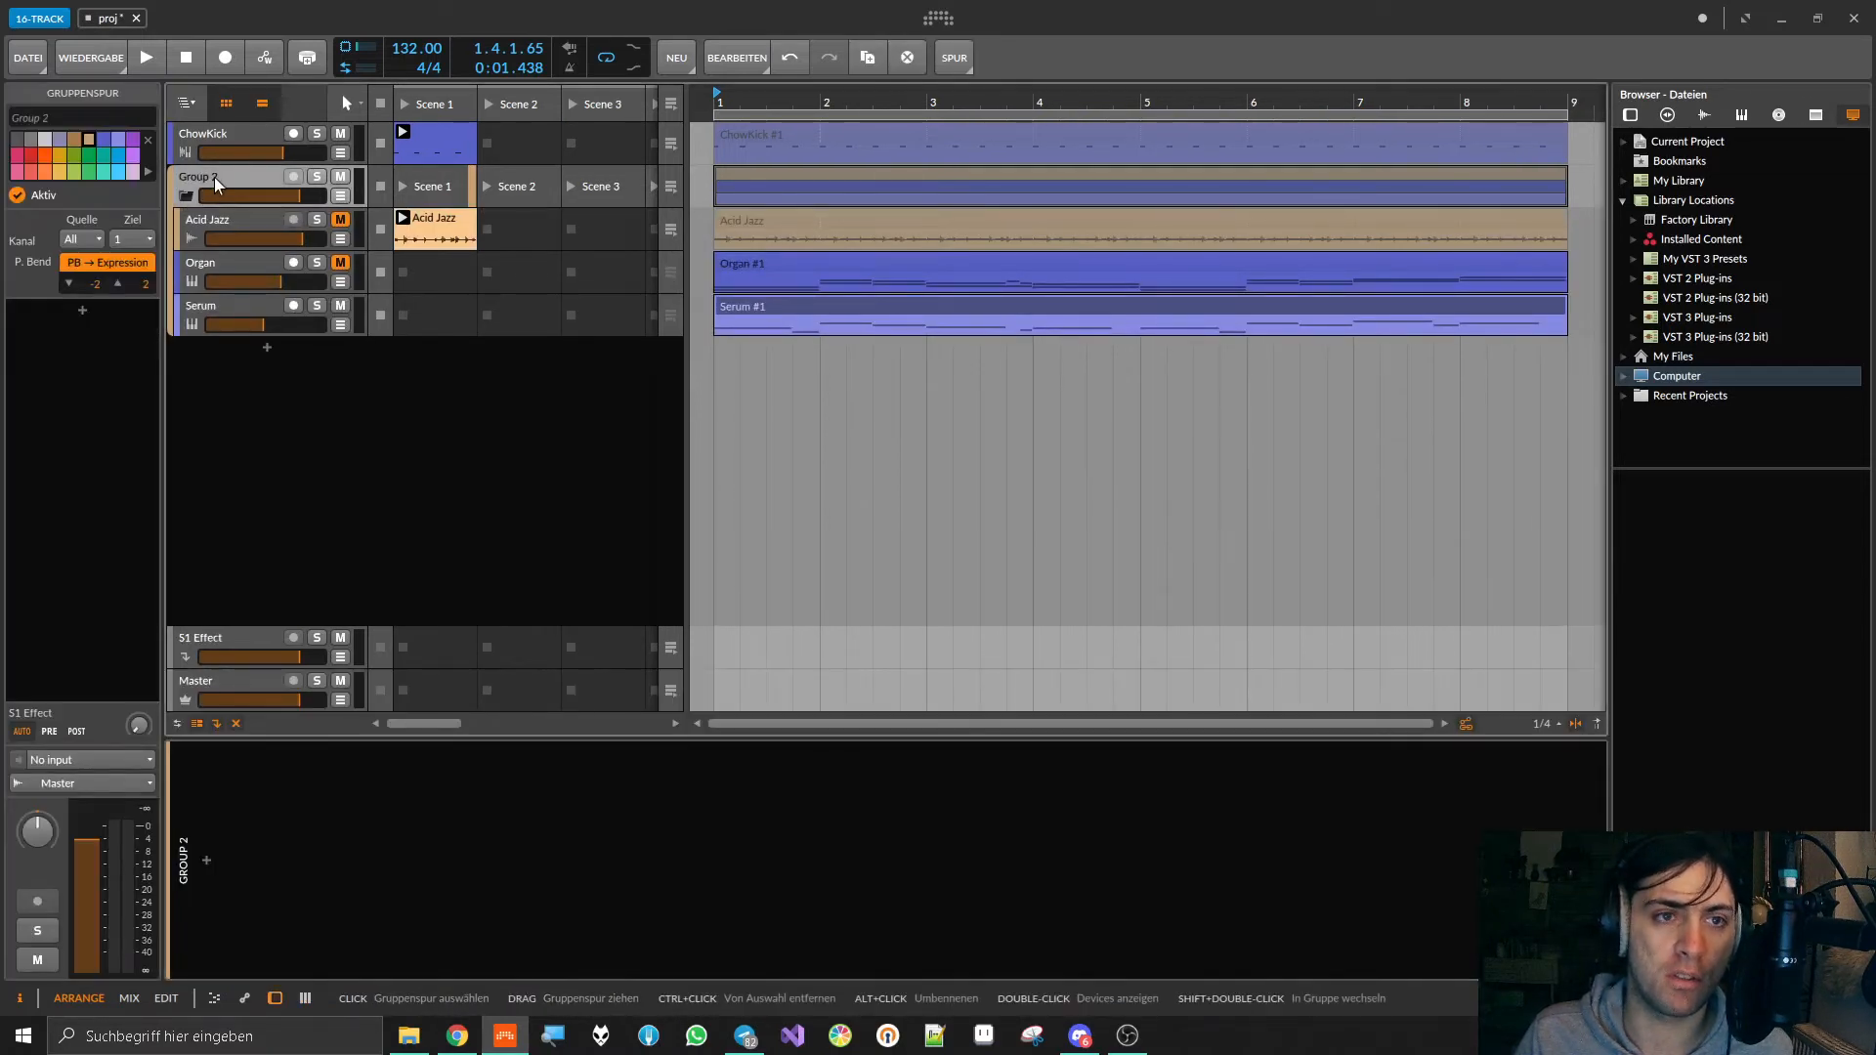
pyautogui.click(81, 110)
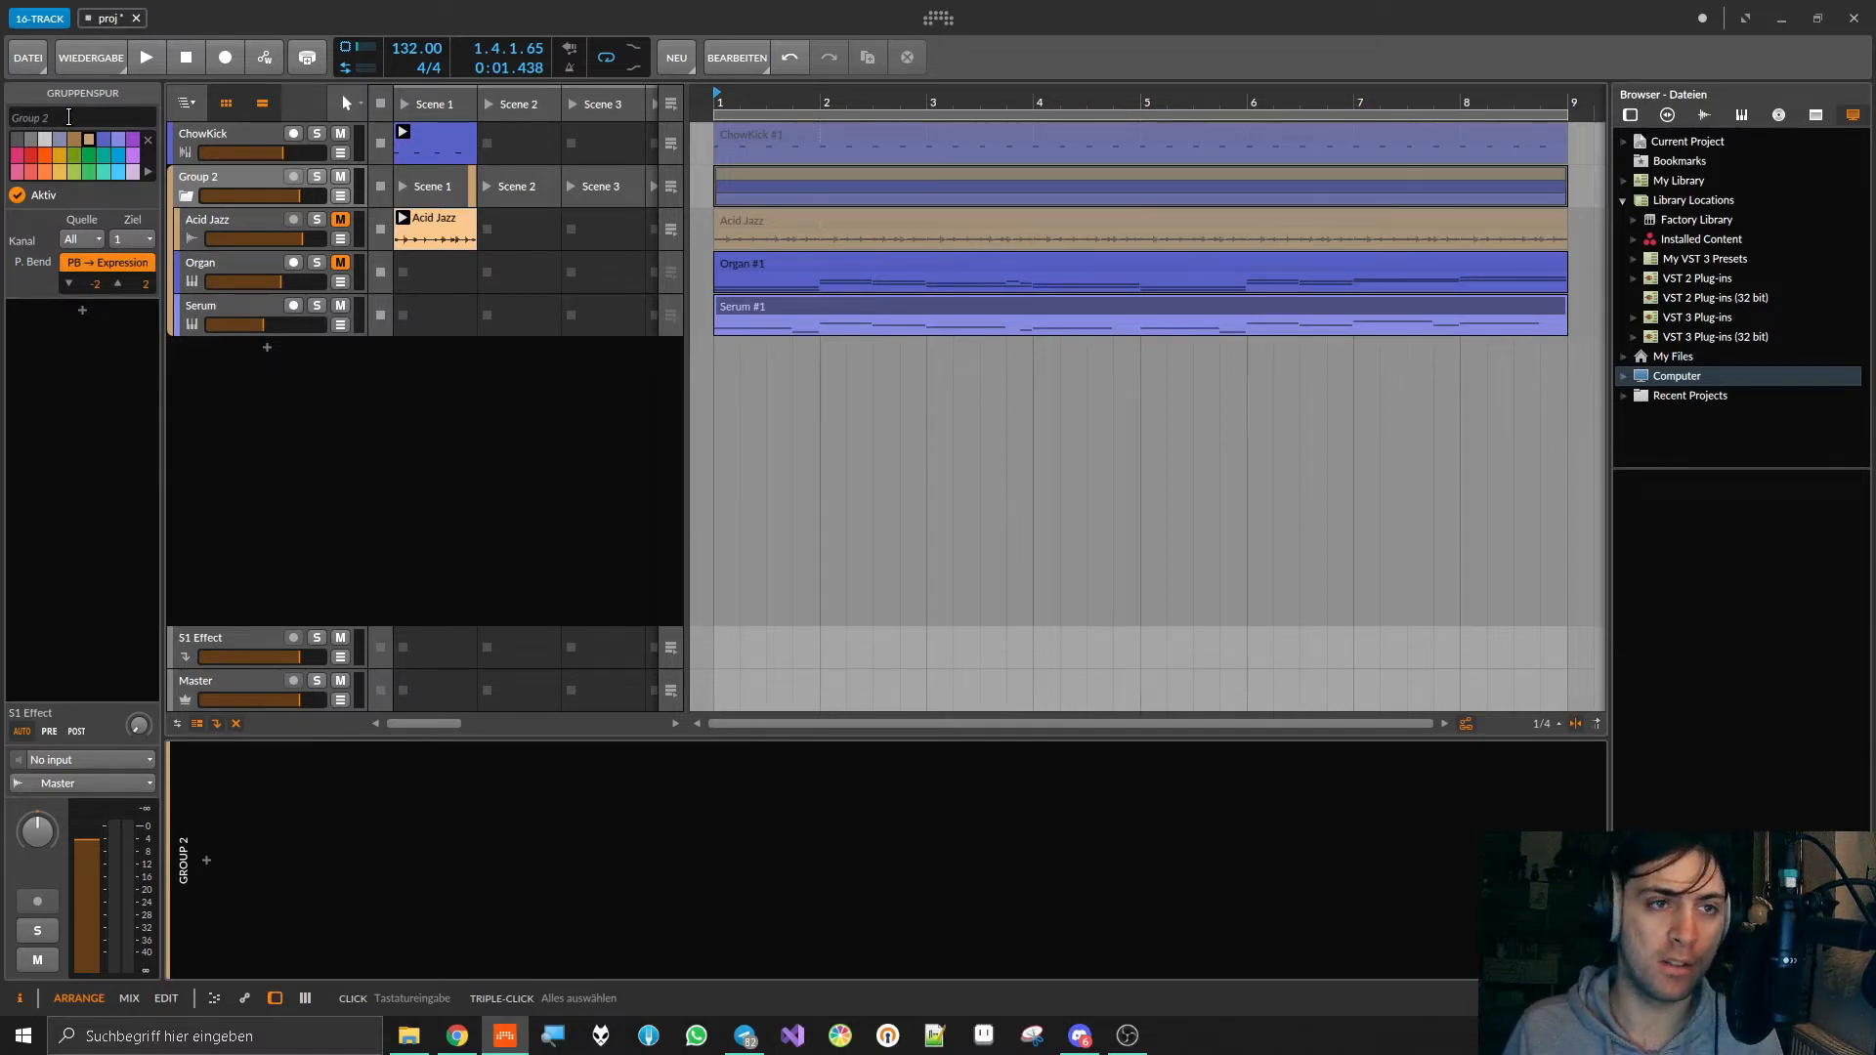
pyautogui.write('Sidechainable')
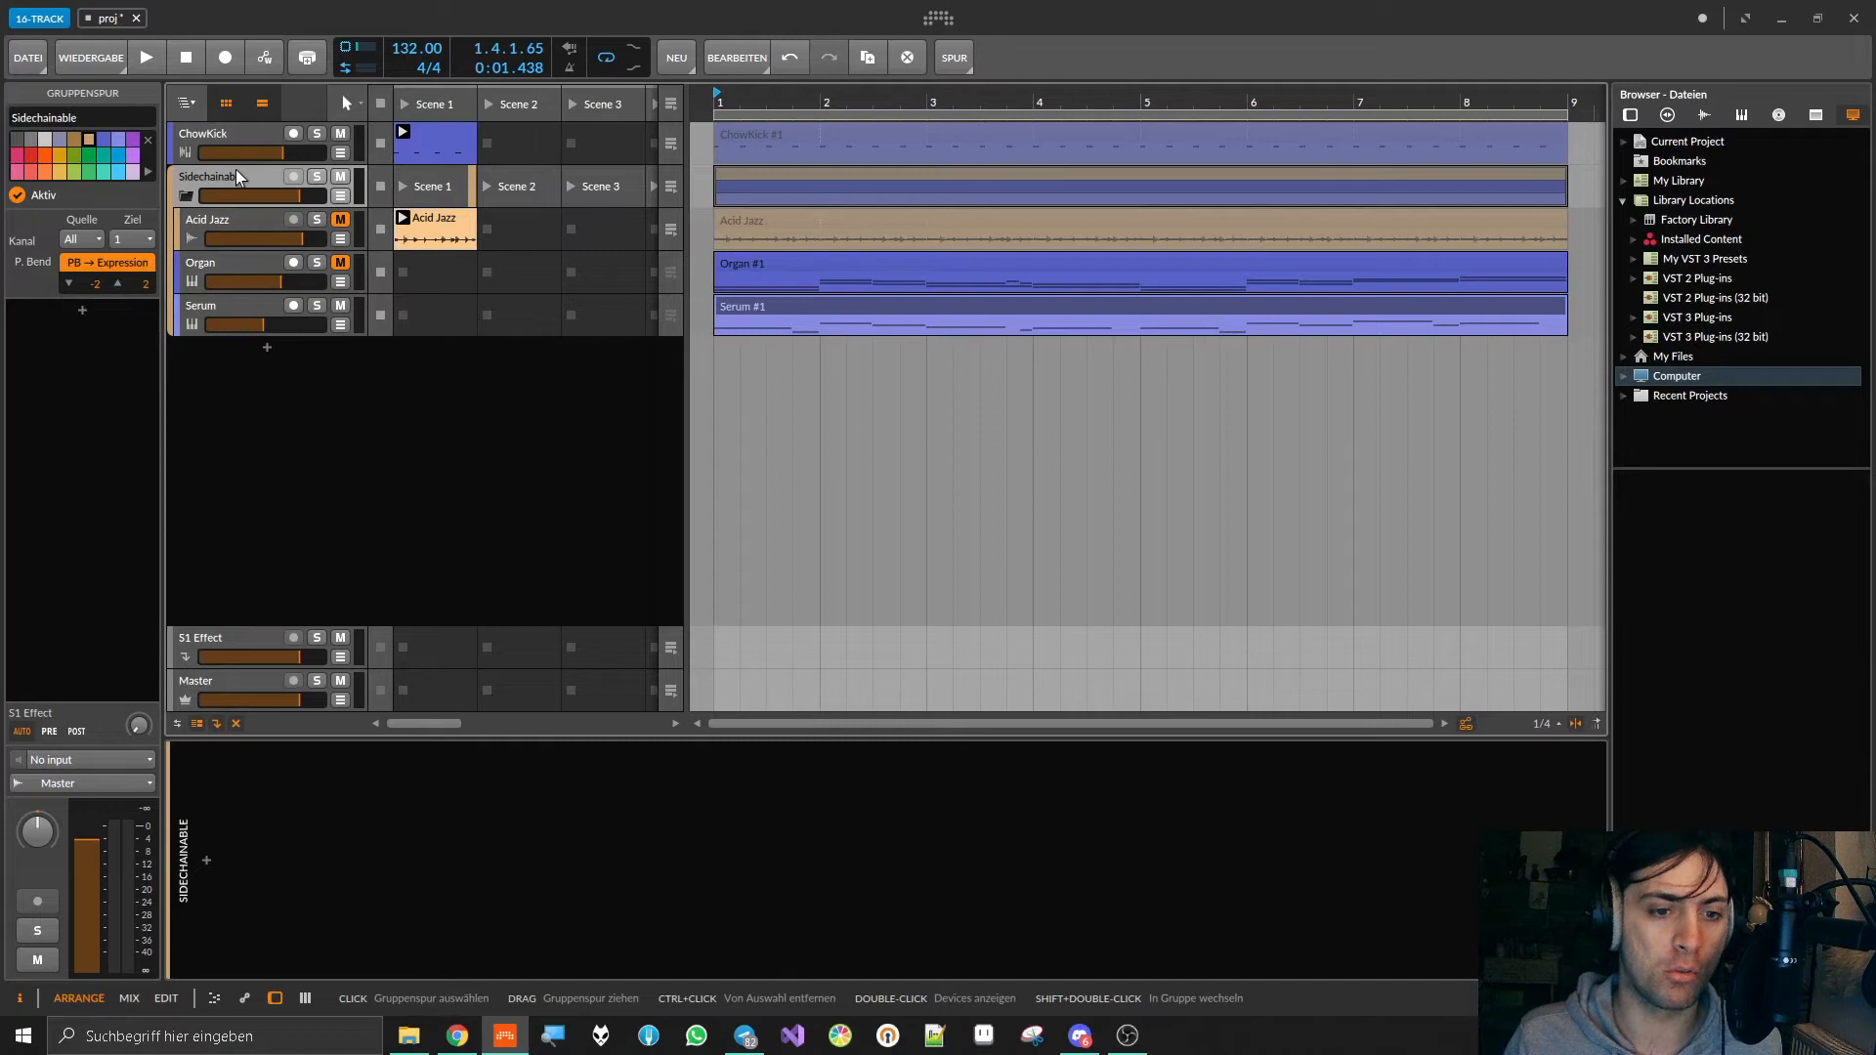
# Step: Search the audio effects for "comp" and insert the Compressor device on the Sidechainable group
pyautogui.click(211, 863)
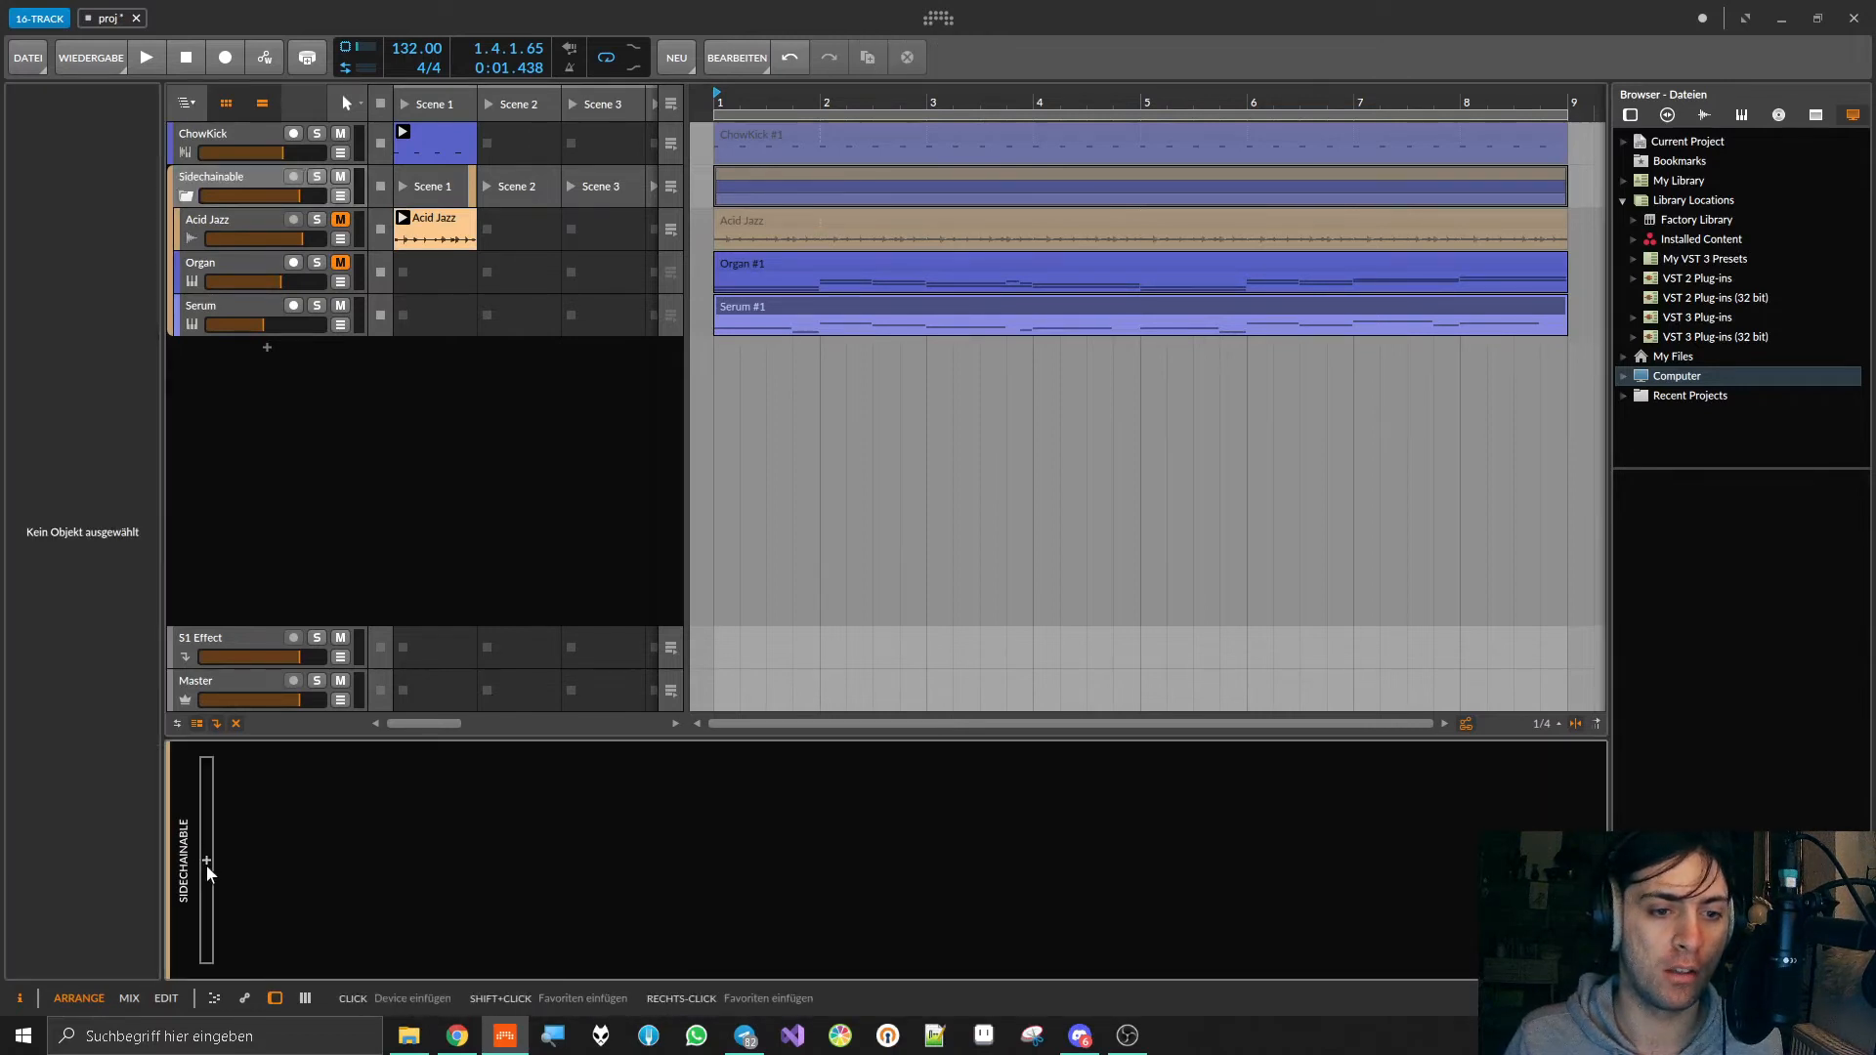
pyautogui.doubleClick(205, 863)
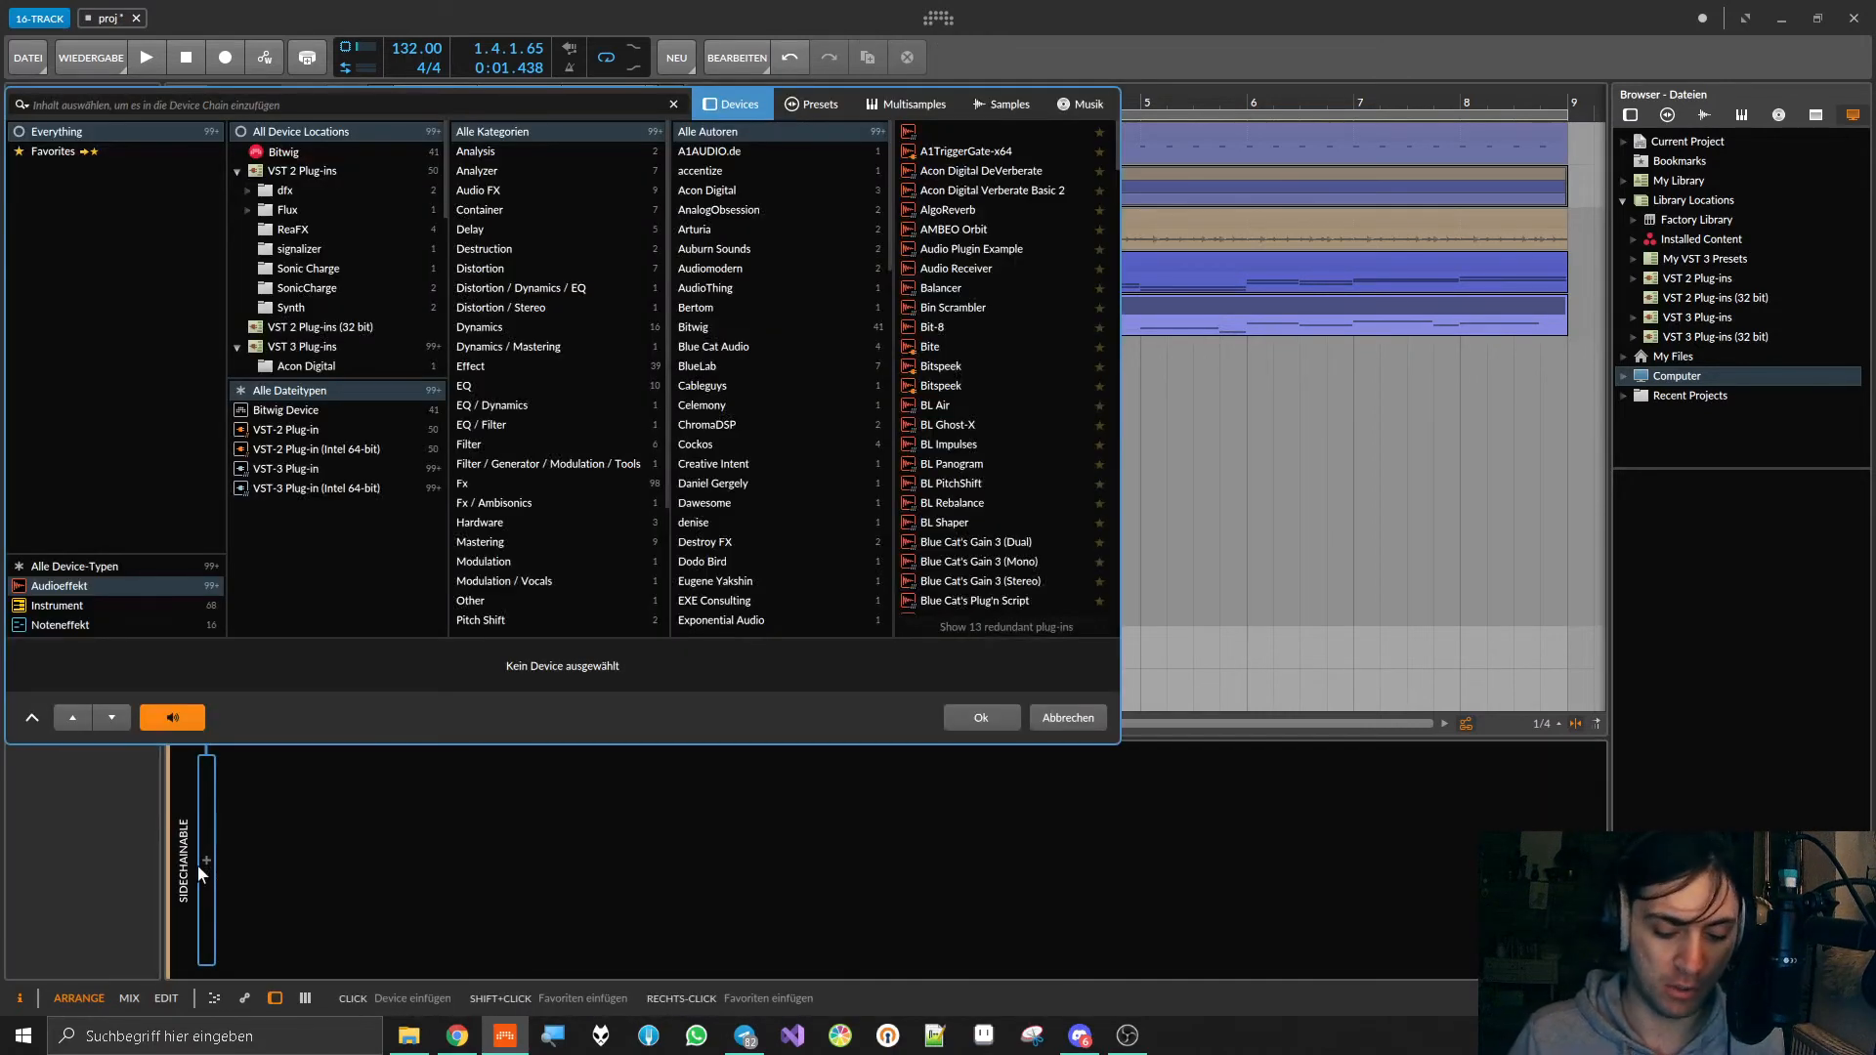
pyautogui.write('comp')
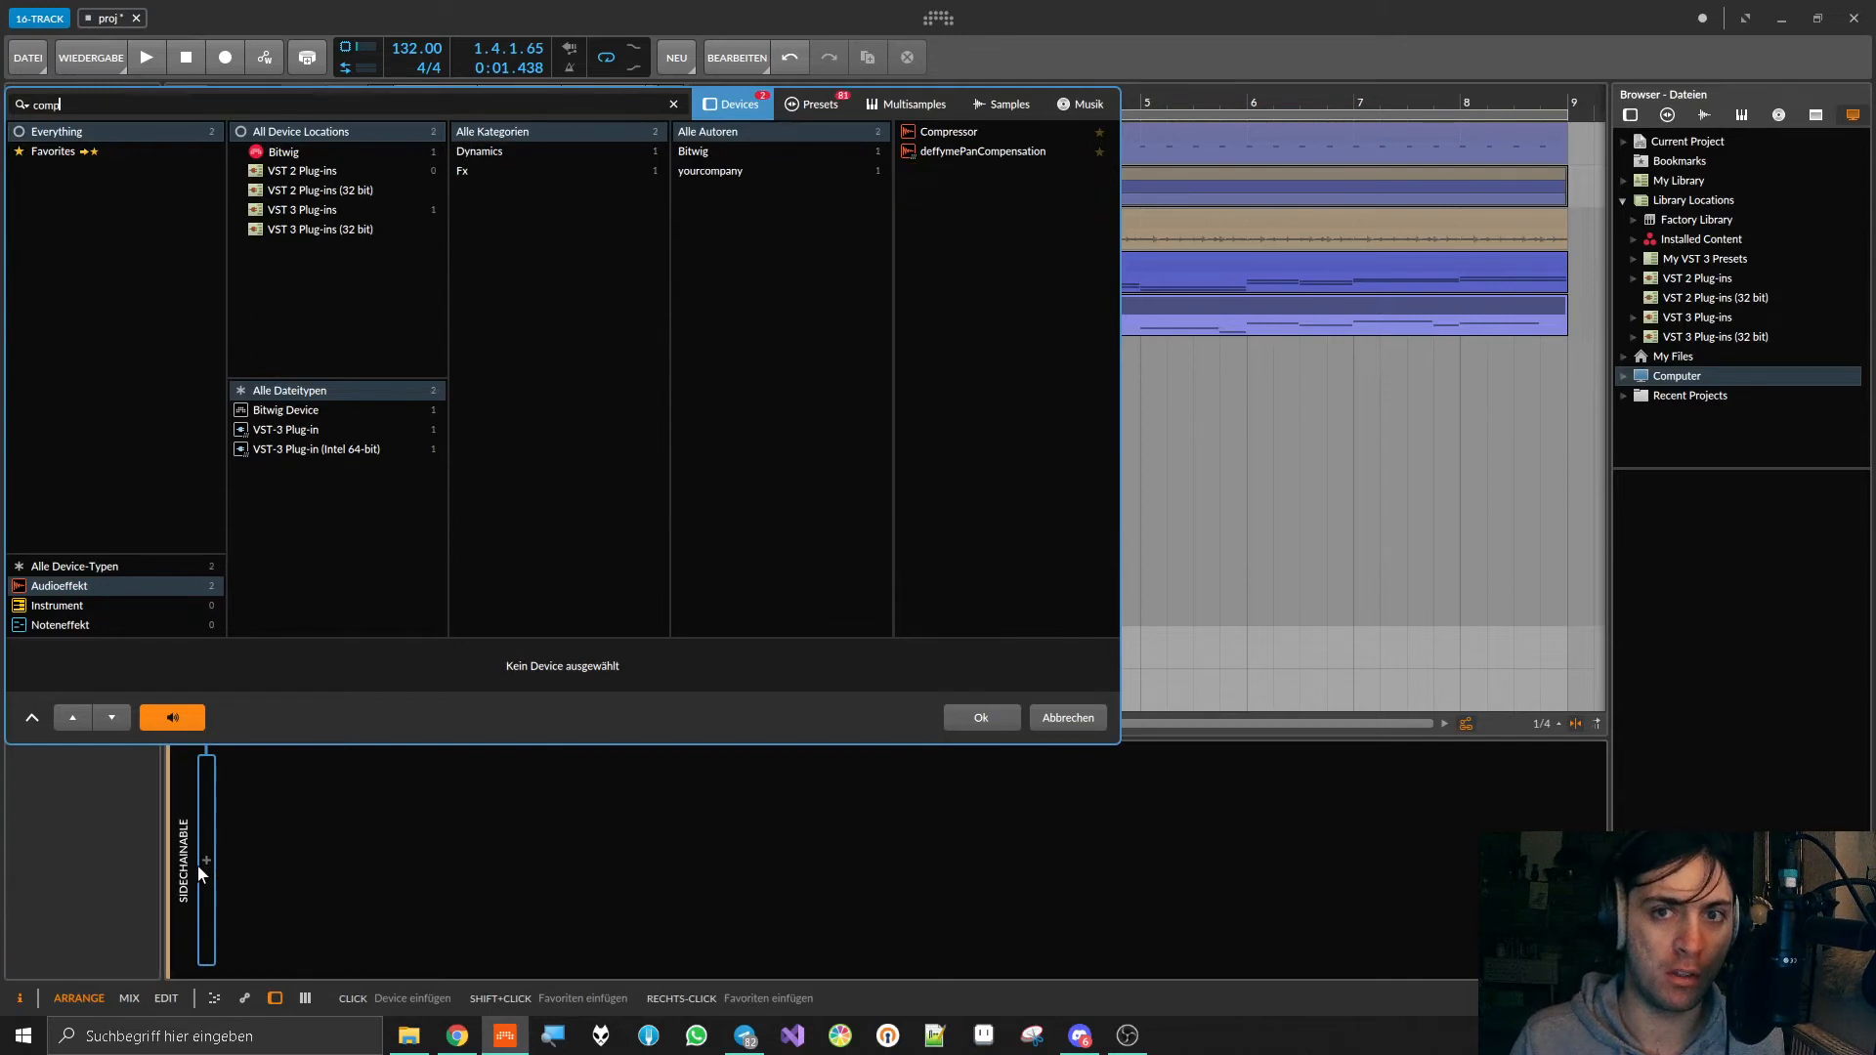
pyautogui.click(952, 135)
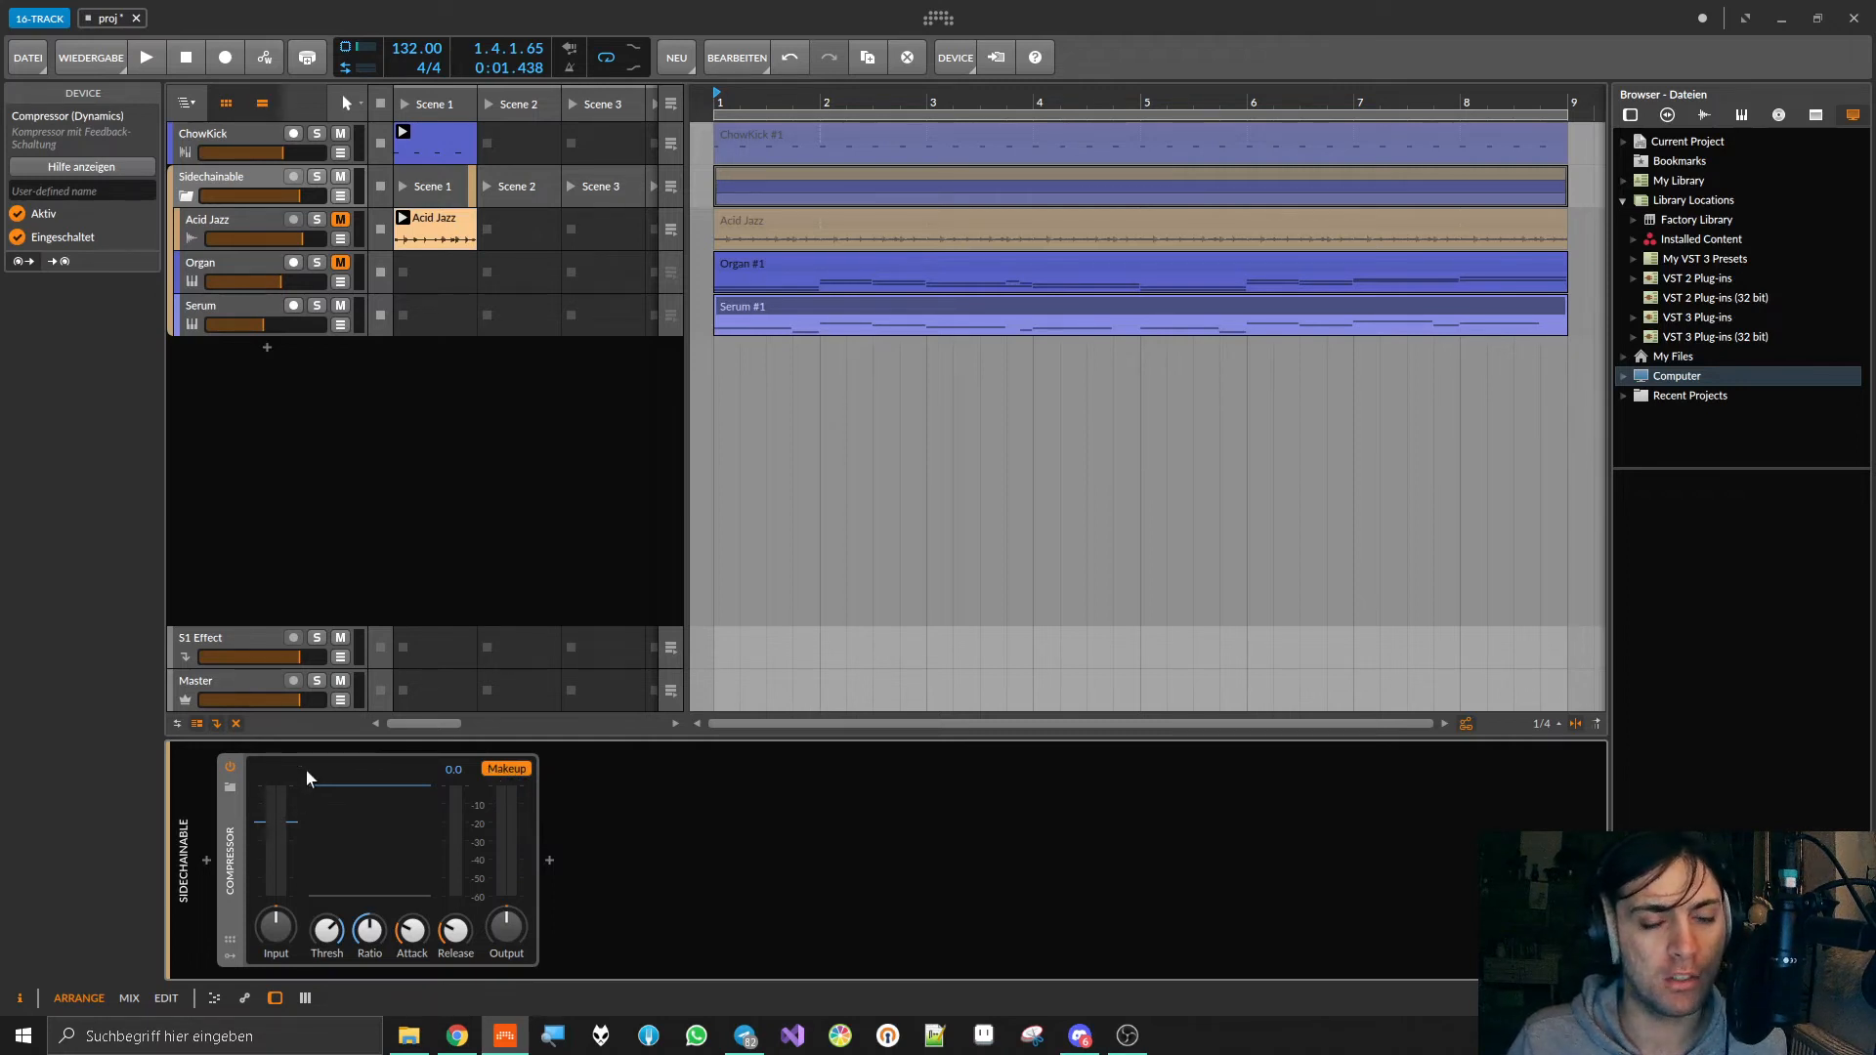
# Step: Mute the ChowKick track and raise the compressor's Input gain to +1.8 dB during a short playback
pyautogui.click(340, 133)
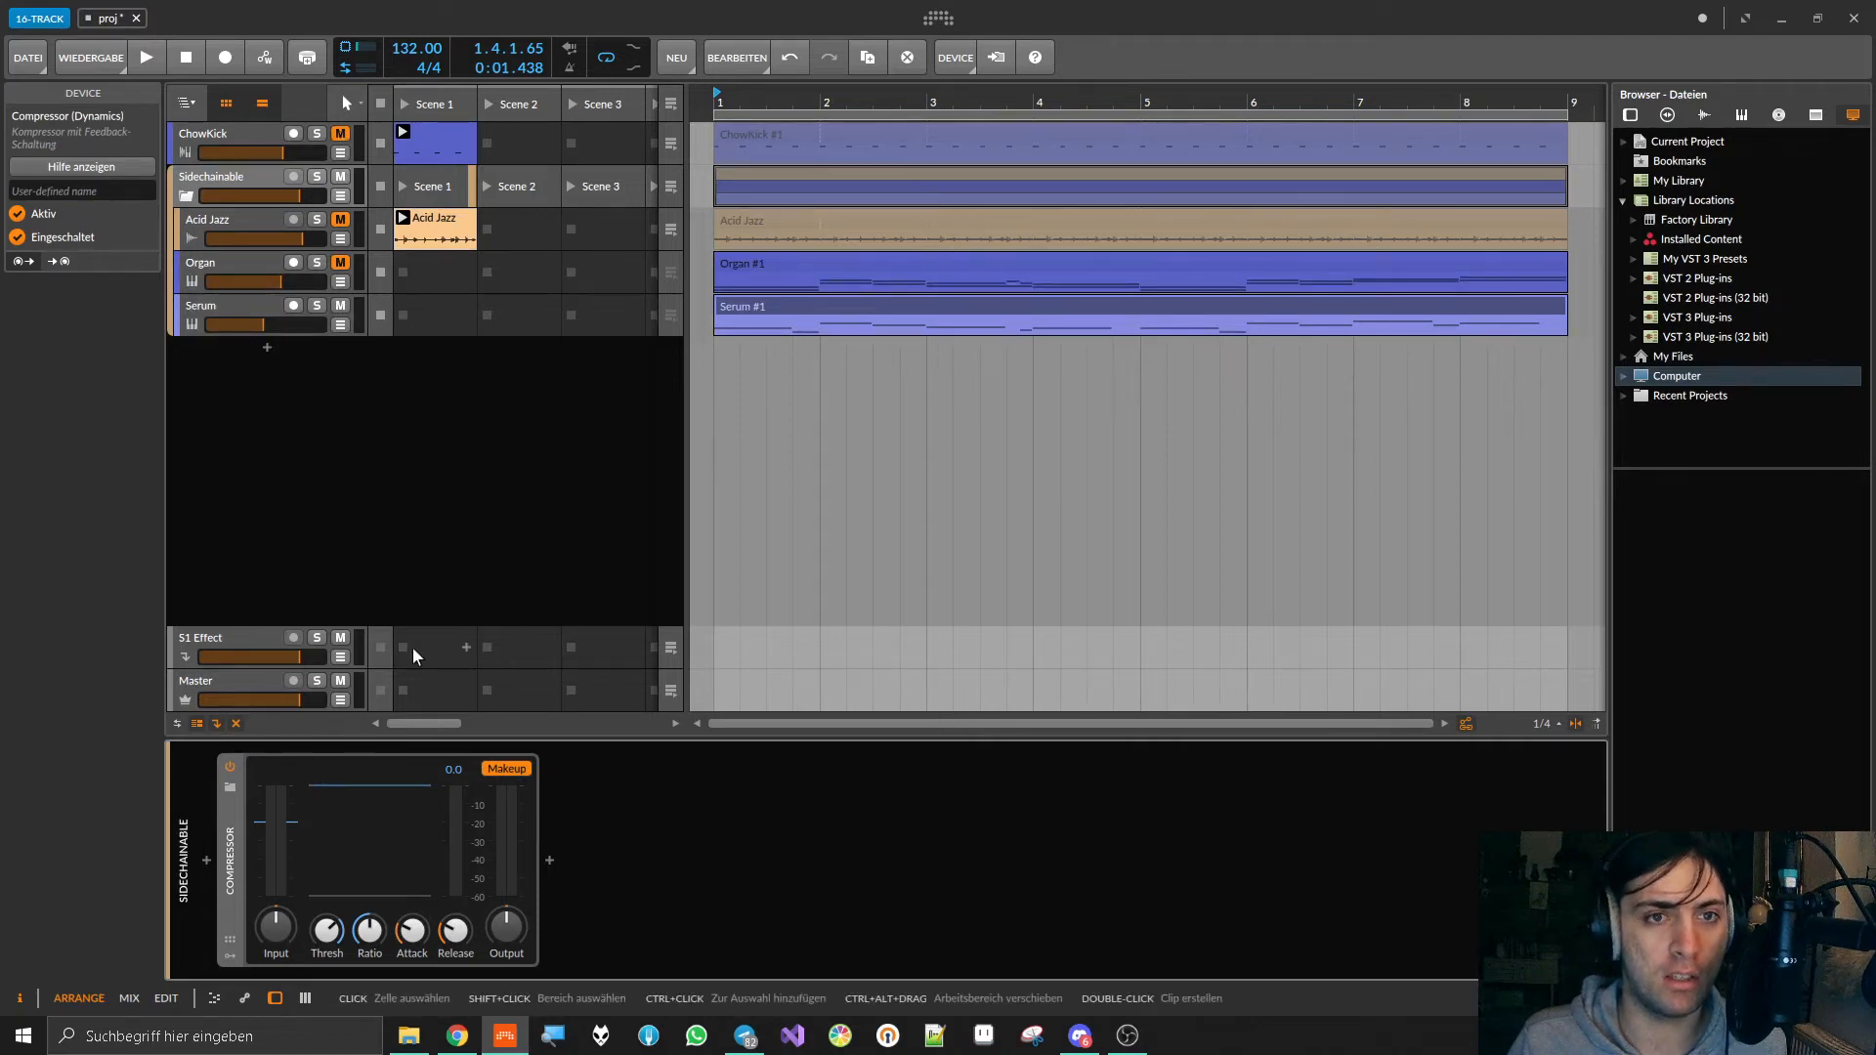
pyautogui.press('space')
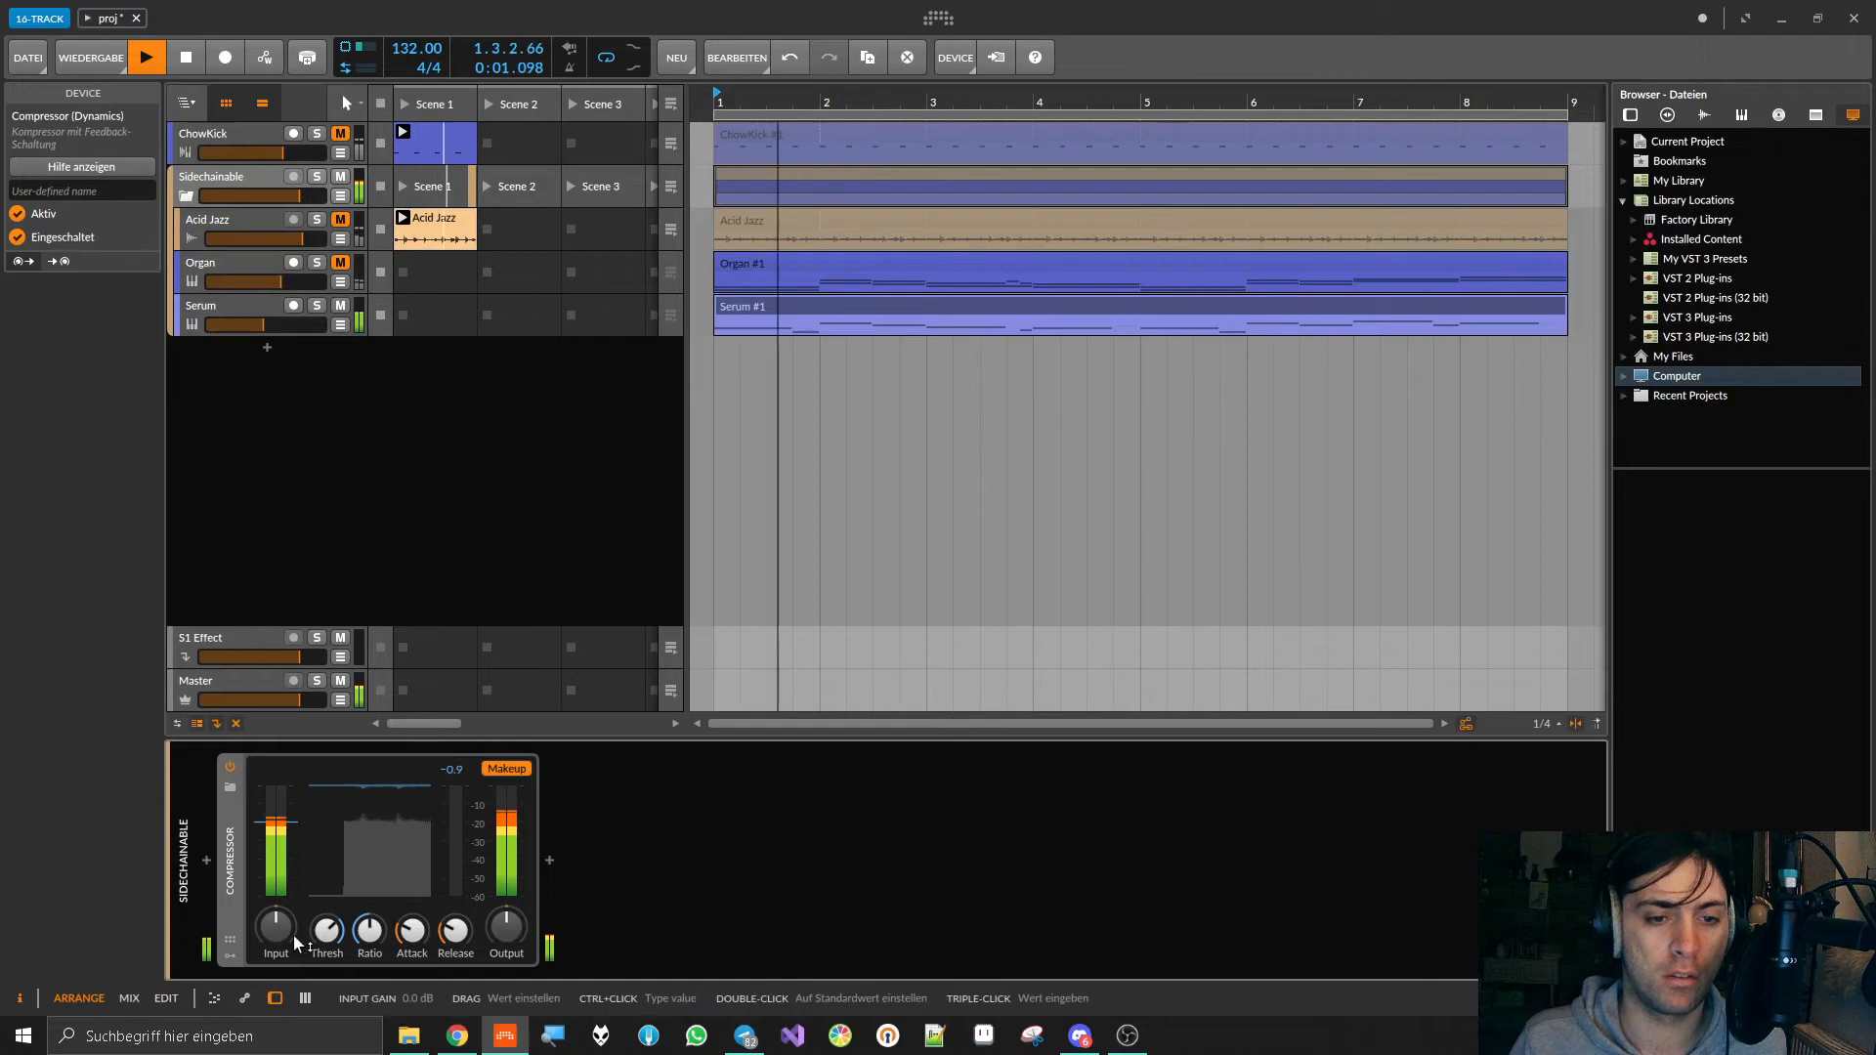
pyautogui.moveTo(294, 940)
pyautogui.mouseDown()
pyautogui.moveTo(294, 875)
pyautogui.moveTo(294, 929)
pyautogui.mouseUp()
pyautogui.press('space')
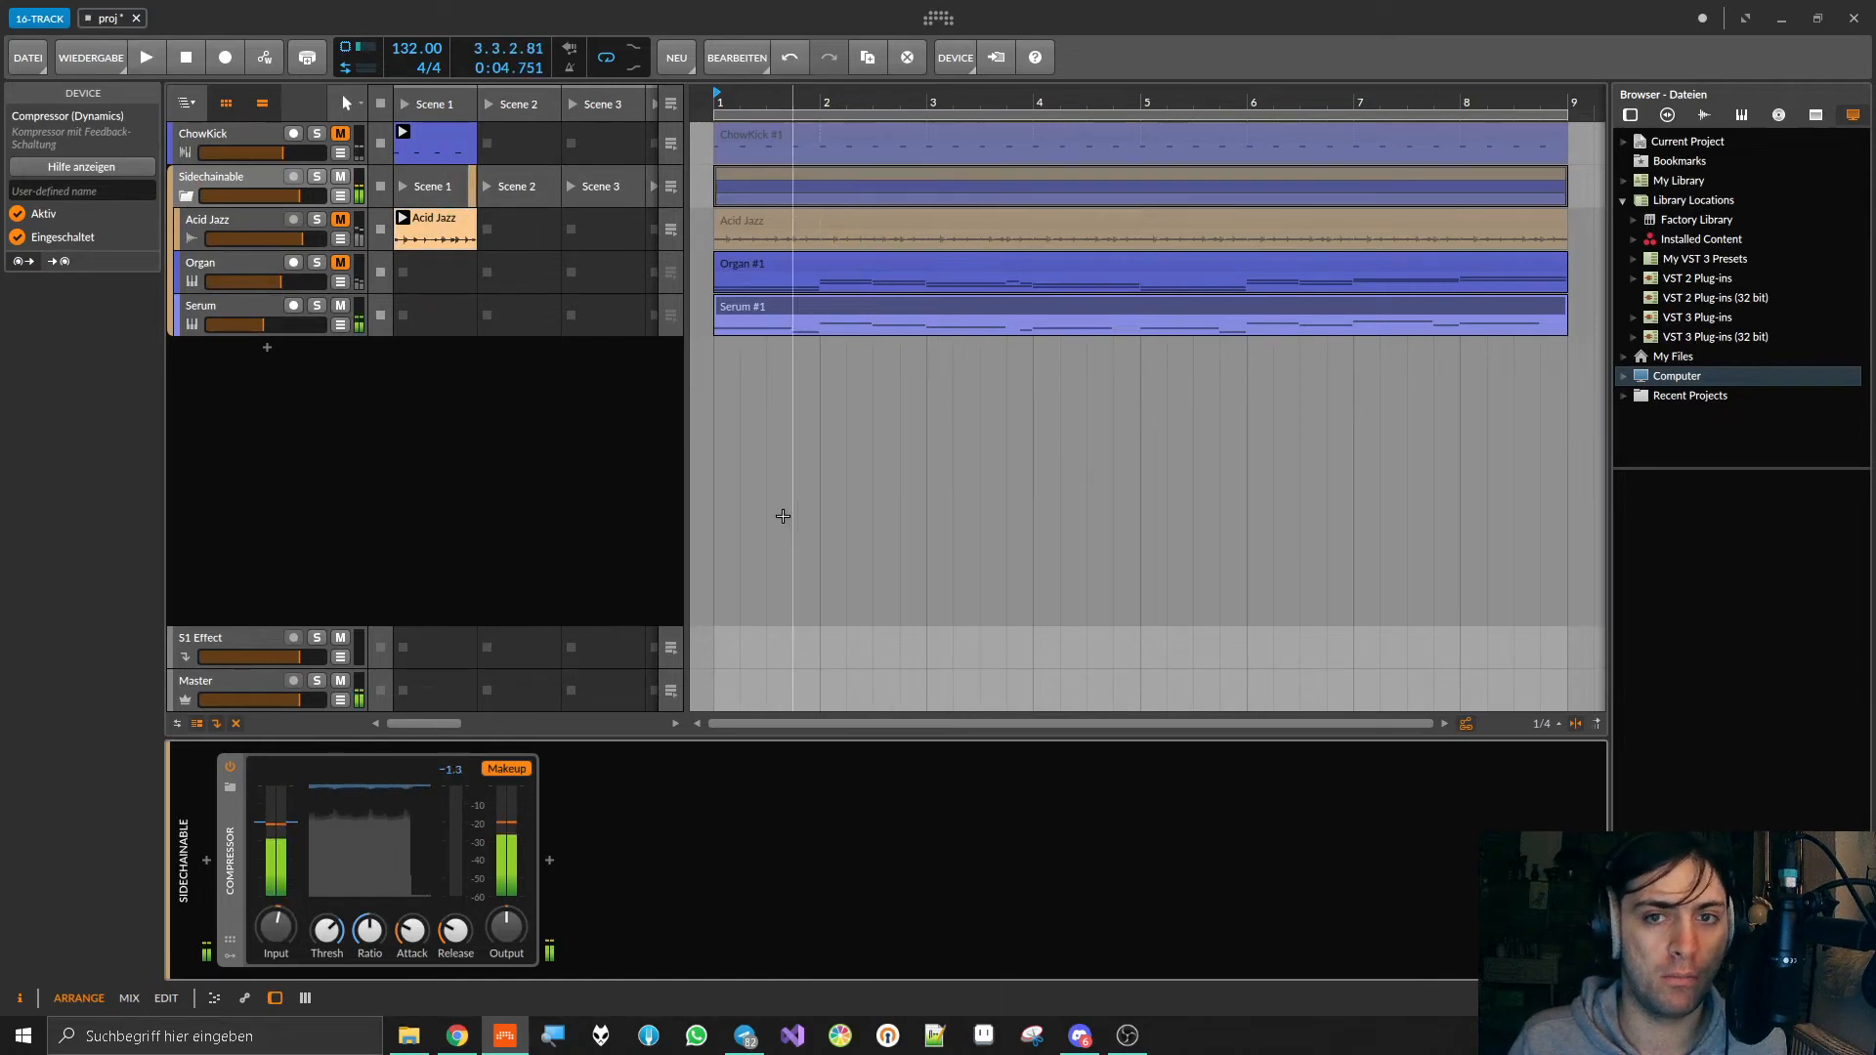
# Step: Set the compressor's Input gain to 0 dB
pyautogui.doubleClick(277, 928)
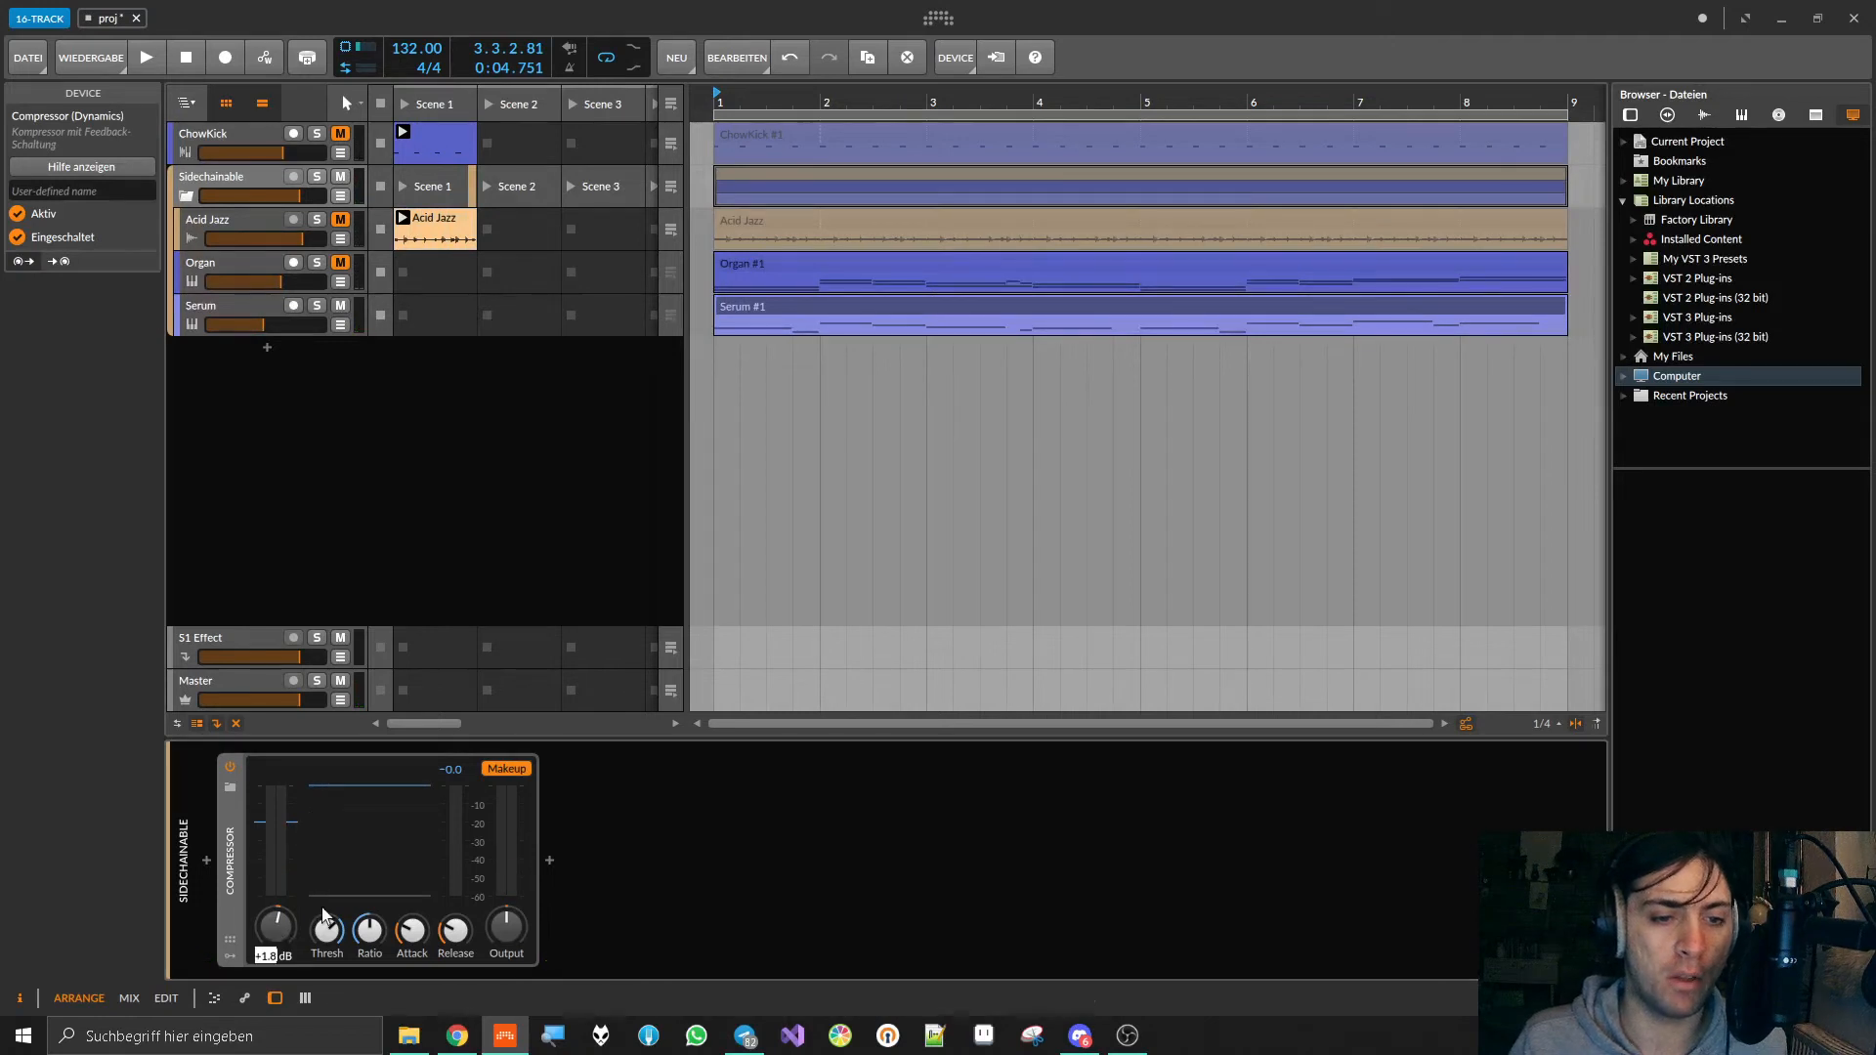
pyautogui.write('0')
pyautogui.press('Return')
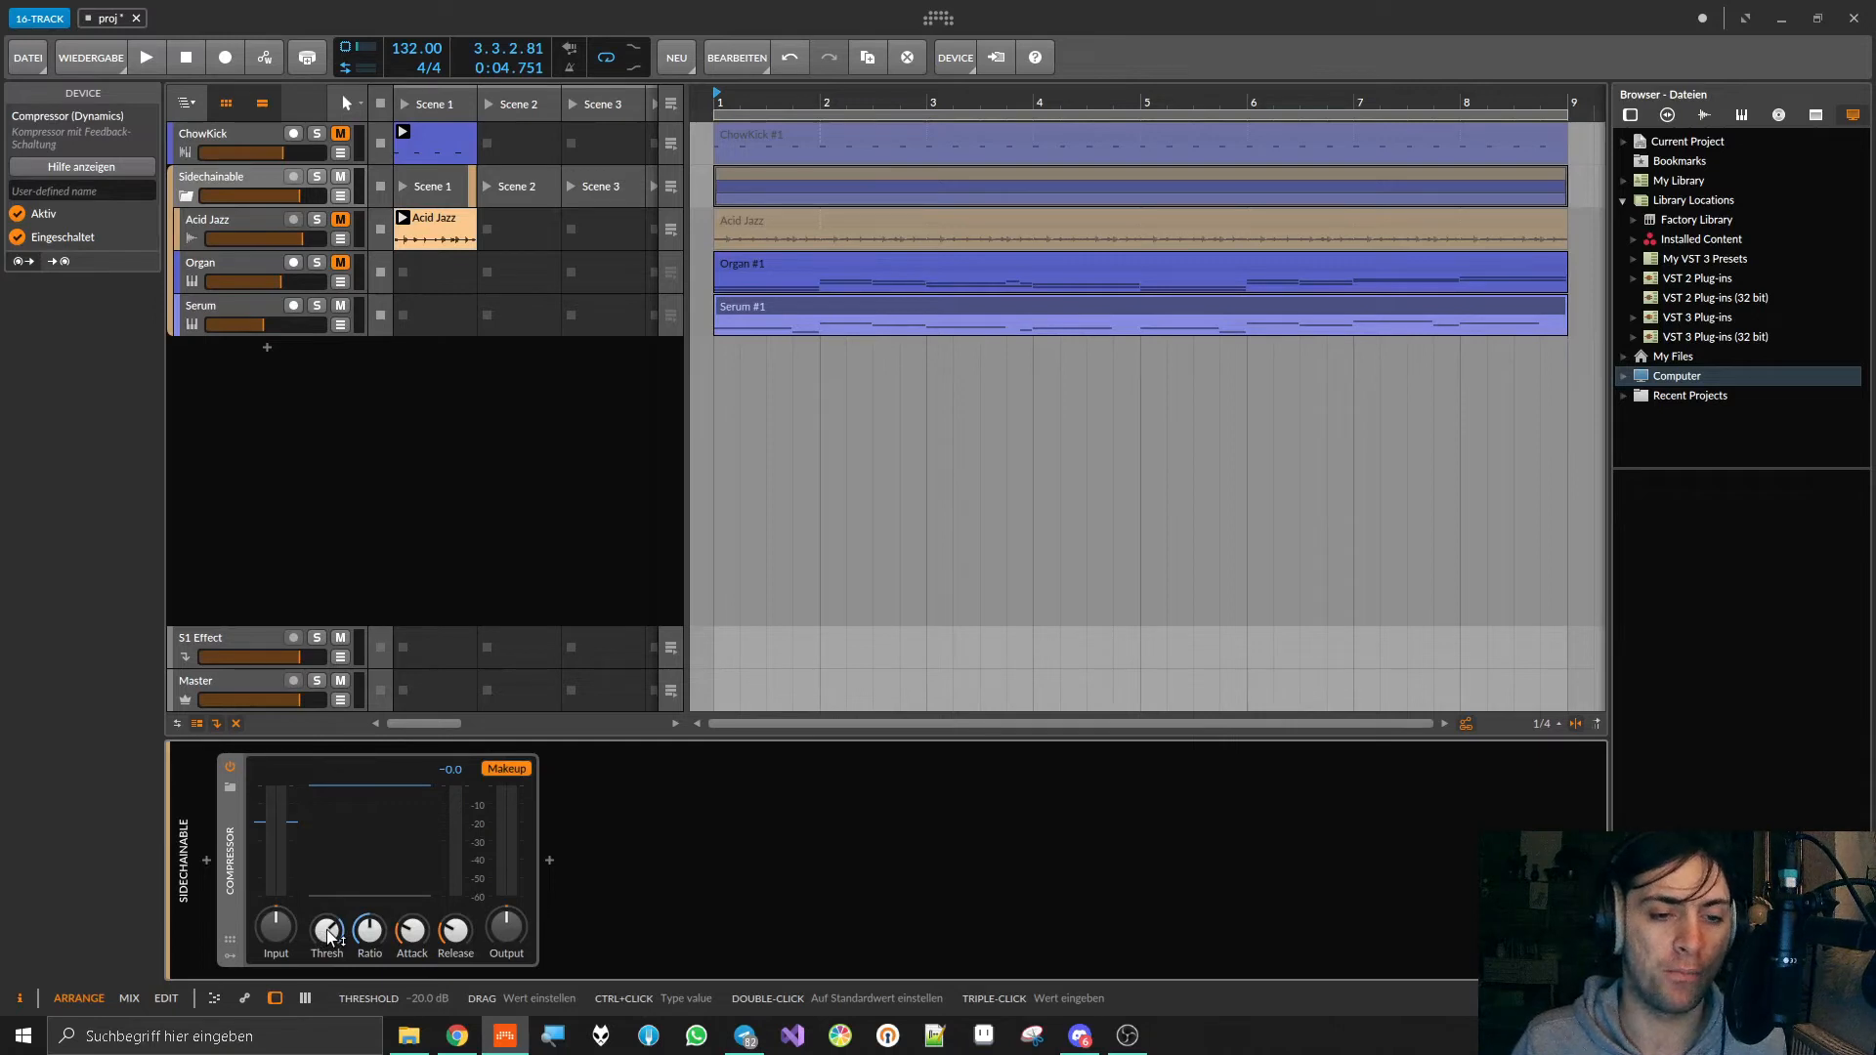
# Step: Lower the compressor's Threshold to about -31.2 dB while playing the Serum track, and stop playback
pyautogui.press('space')
pyautogui.moveTo(330, 938); pyautogui.dragTo(331, 967)
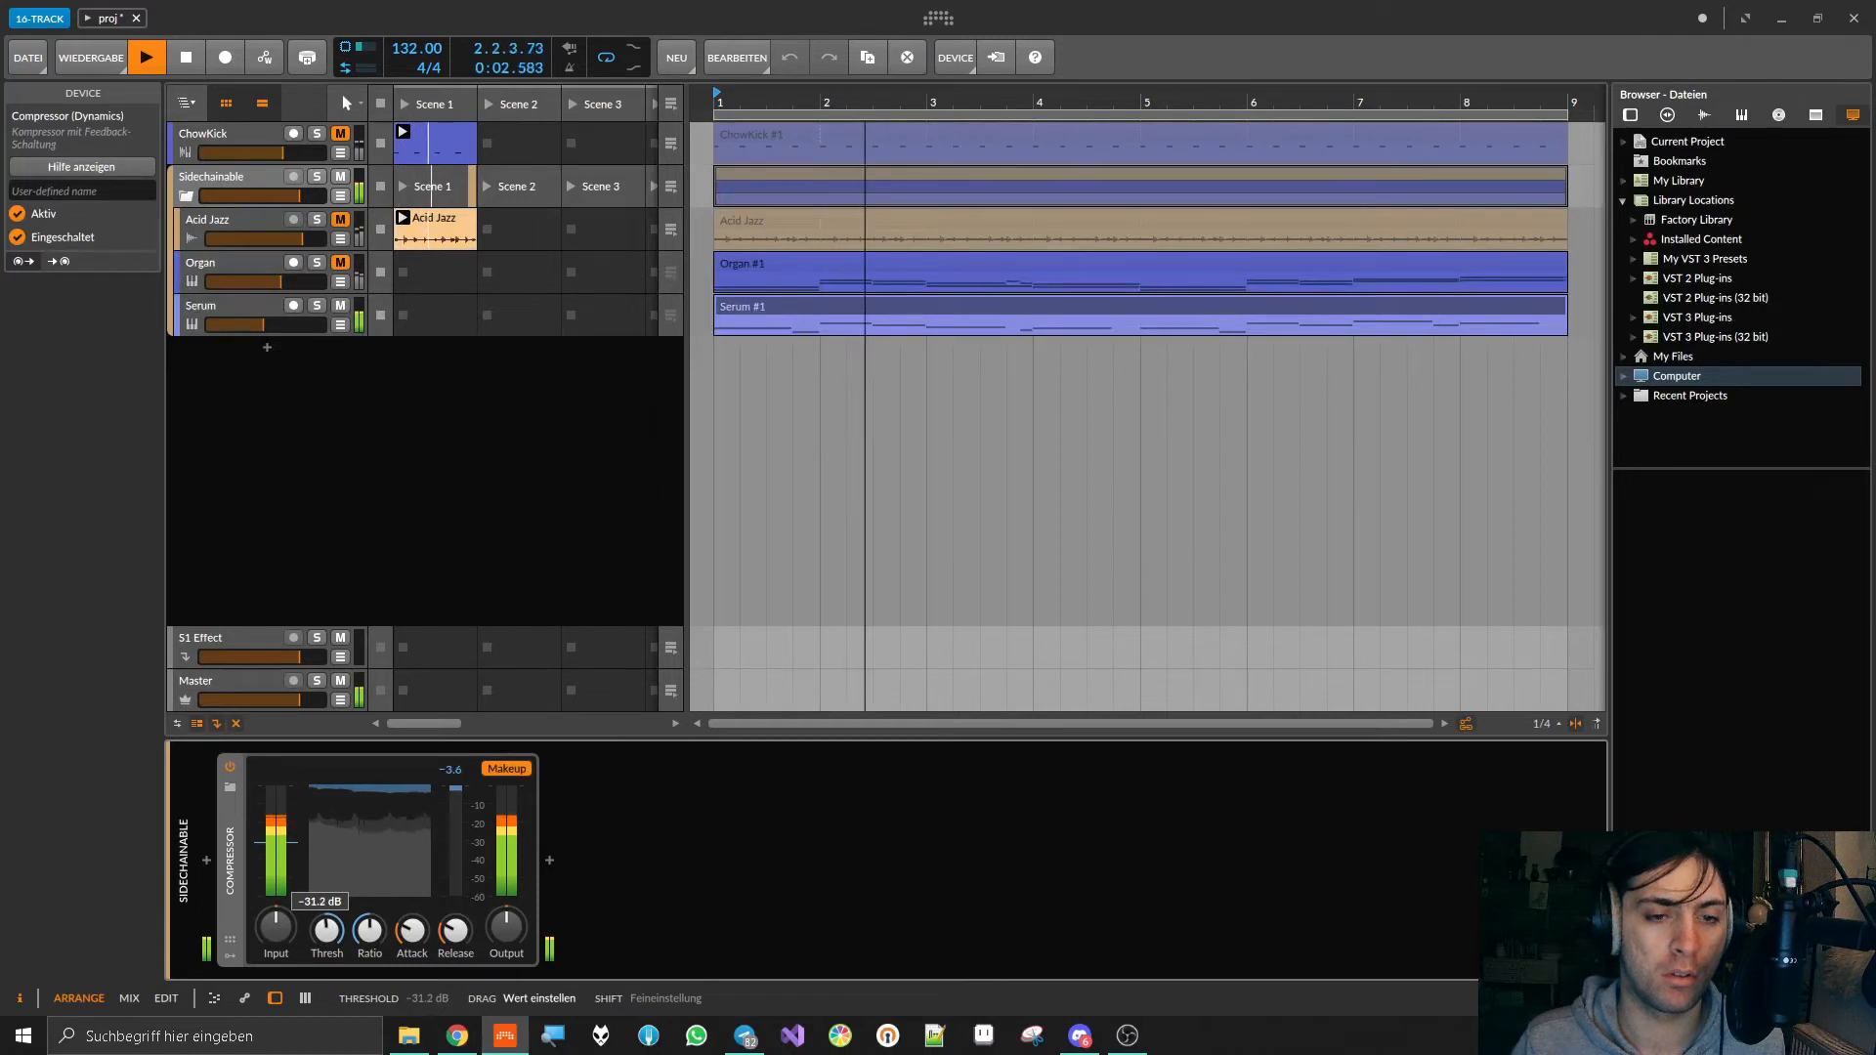
pyautogui.press('space')
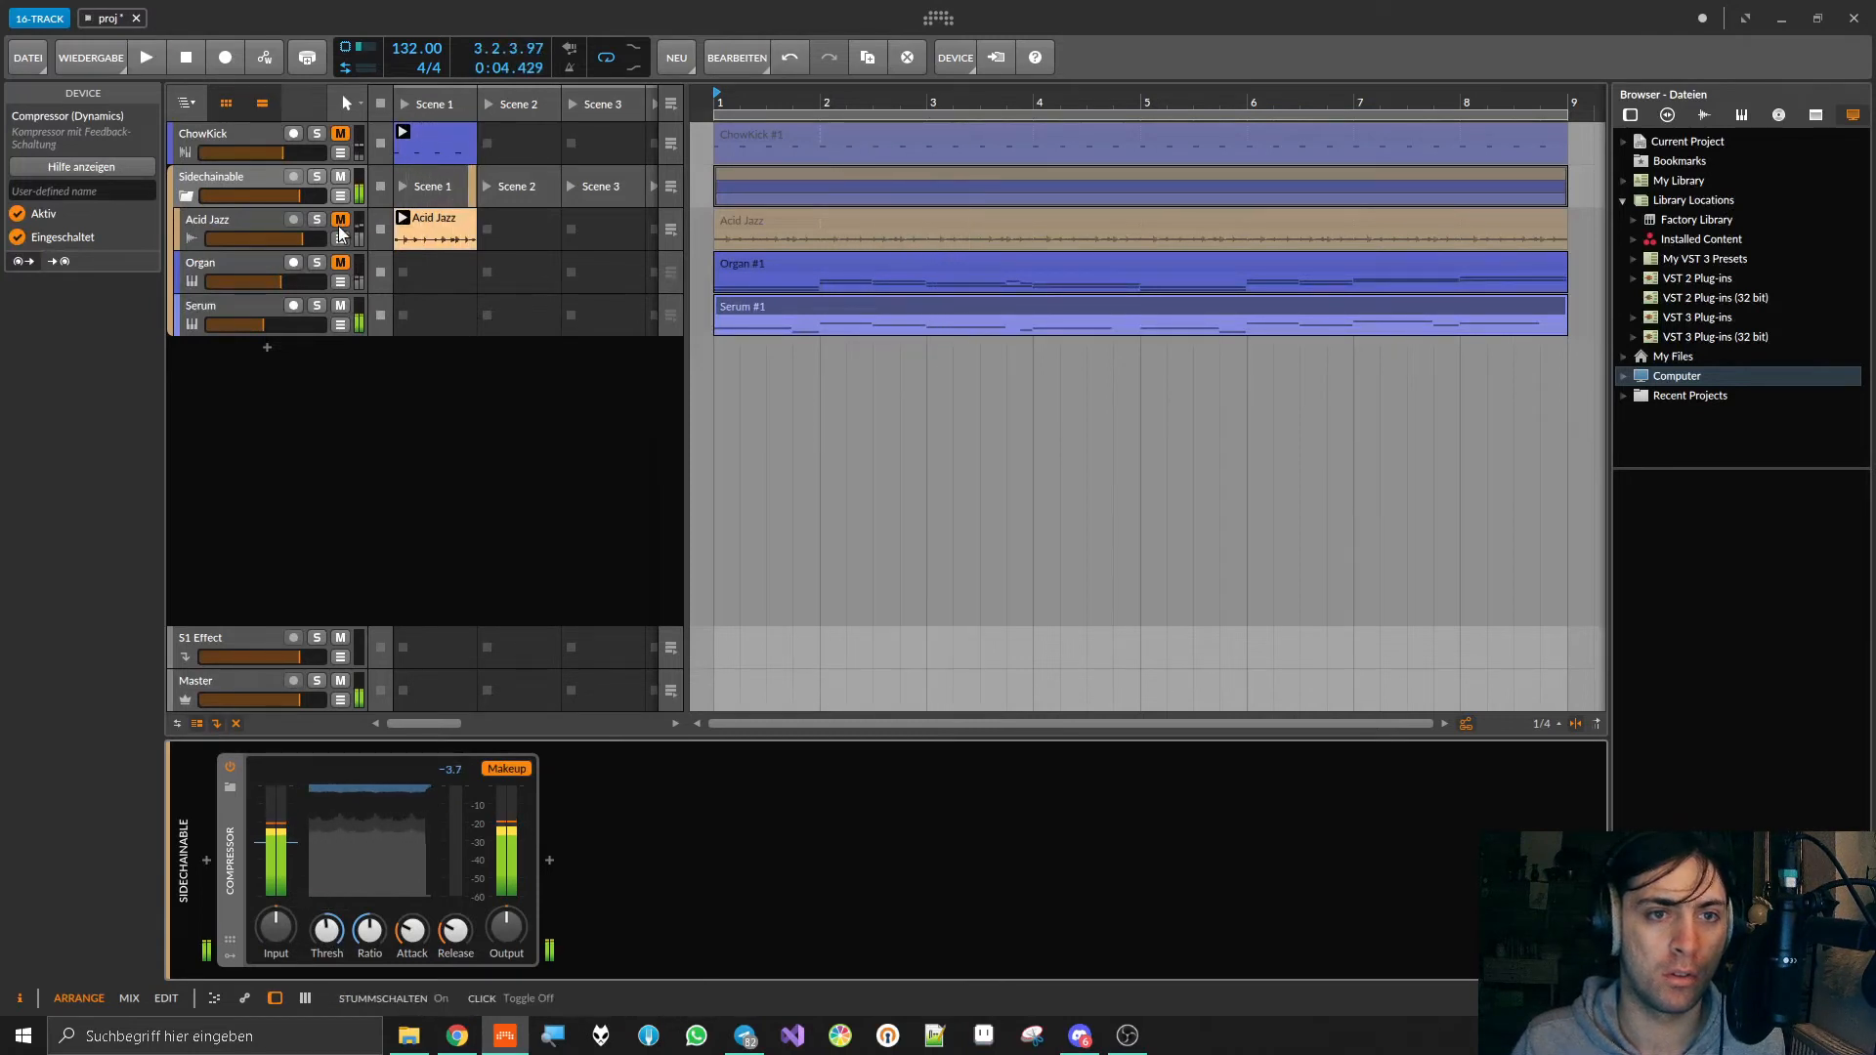
# Step: Unmute the Acid Jazz and Organ tracks and start playback through the group compressor
pyautogui.click(340, 221)
pyautogui.click(340, 264)
pyautogui.press('space')
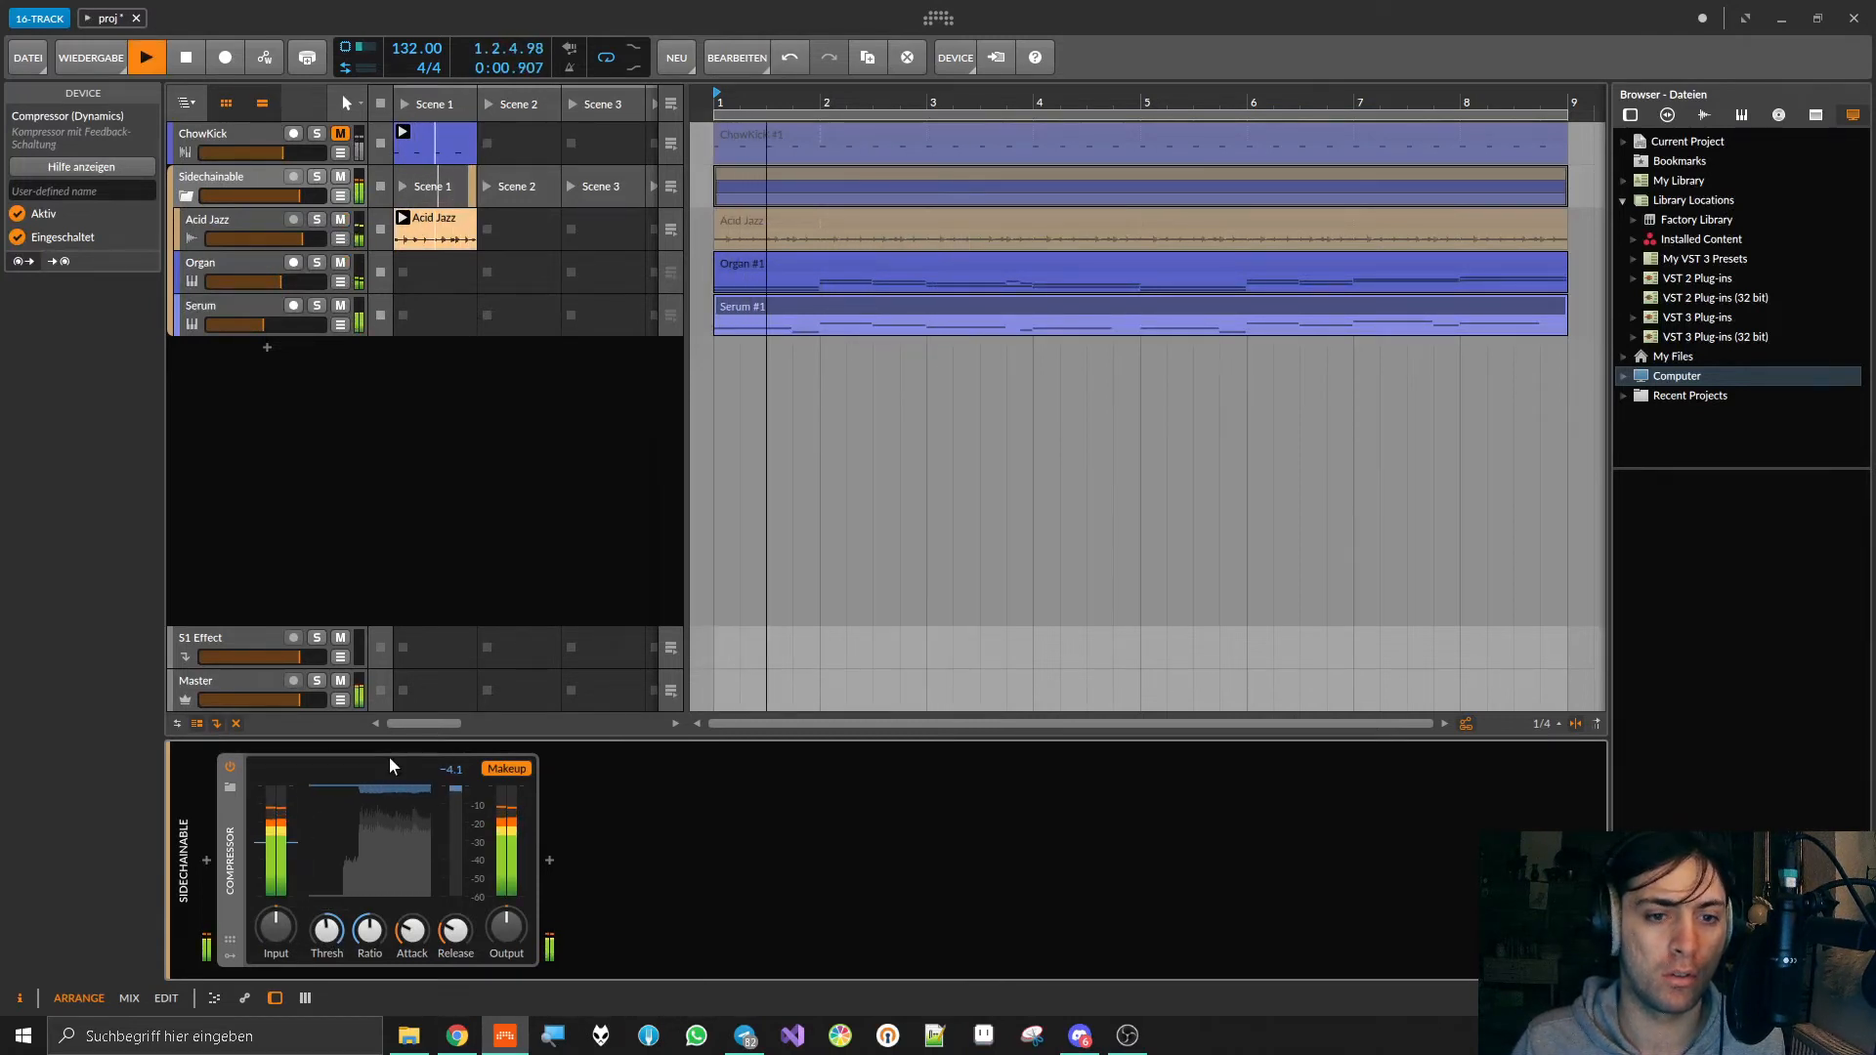
# Step: Vary the compressor's Threshold during playback, raise its Ratio, lengthen its Attack and Release, and stop playback
pyautogui.moveTo(328, 932); pyautogui.dragTo(370, 830)
pyautogui.moveTo(411, 930); pyautogui.dragTo(328, 964)
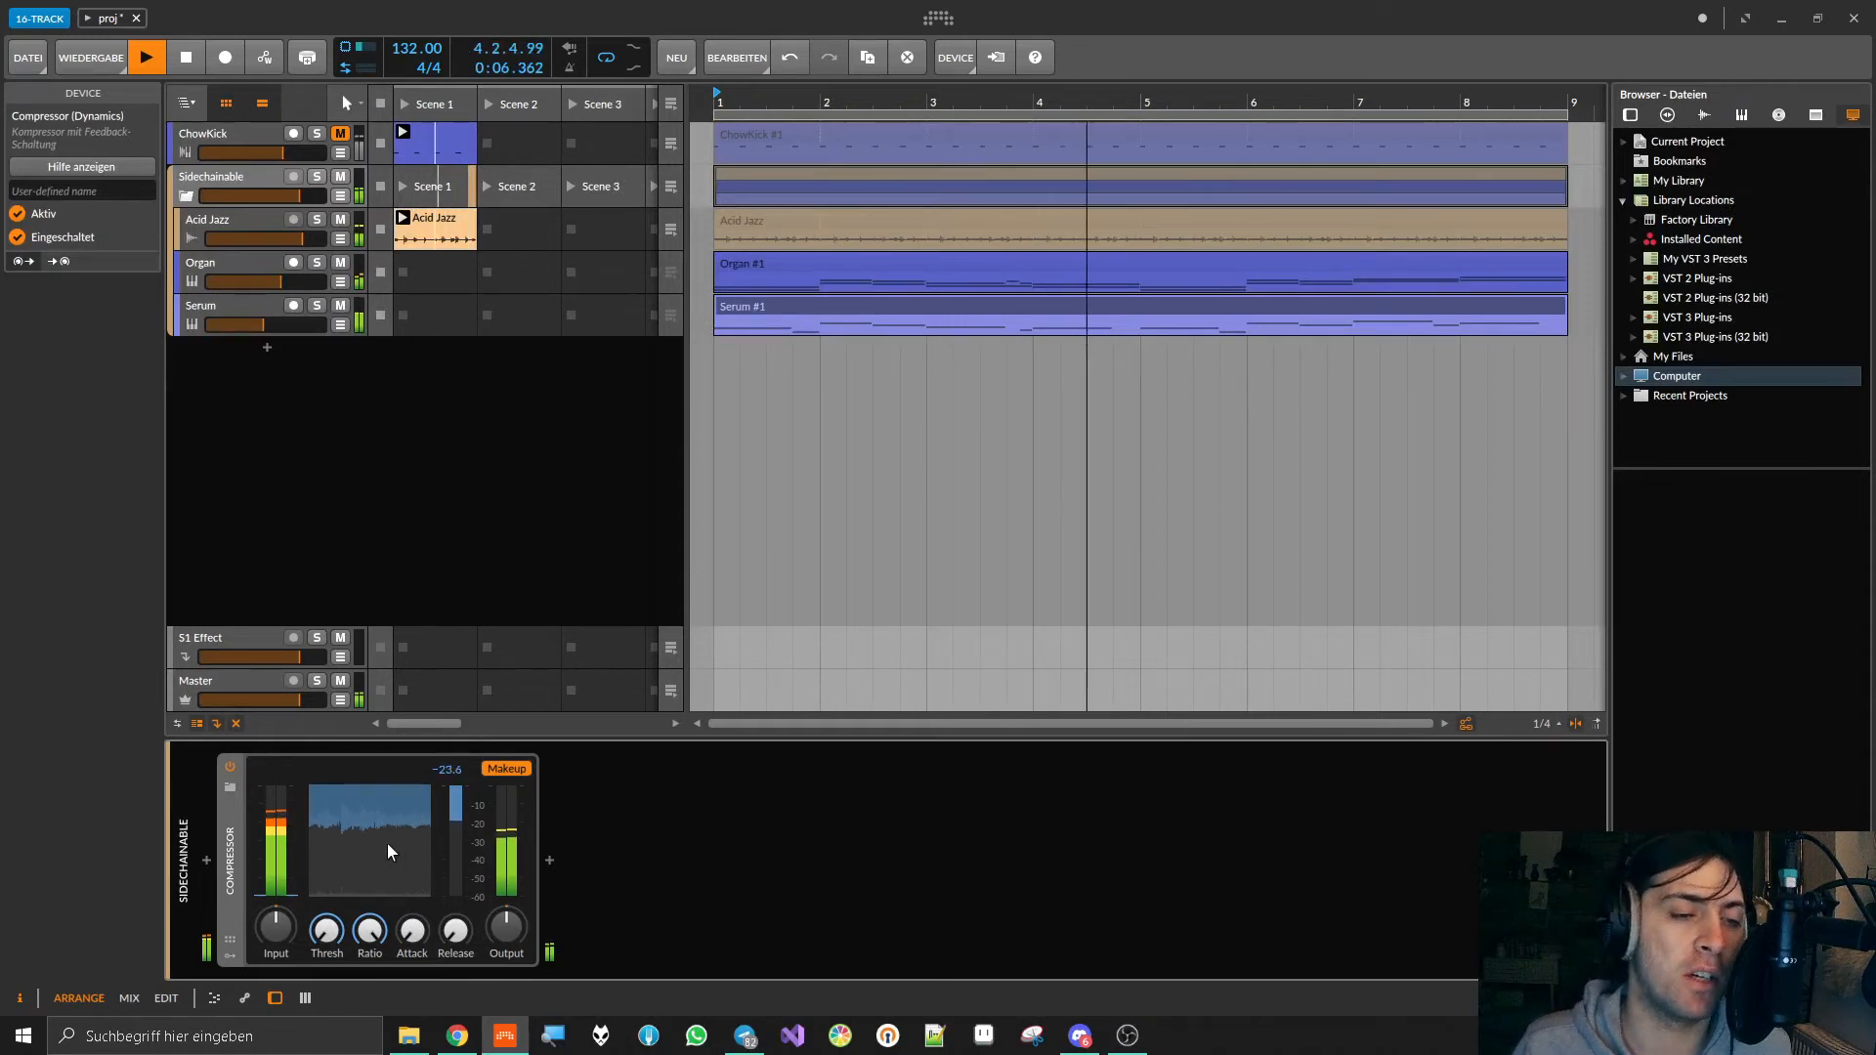
pyautogui.moveTo(327, 928)
pyautogui.mouseDown()
pyautogui.moveTo(326, 880)
pyautogui.moveTo(369, 942)
pyautogui.moveTo(411, 889)
pyautogui.moveTo(455, 924)
pyautogui.moveTo(455, 875)
pyautogui.moveTo(412, 928)
pyautogui.moveTo(332, 917)
pyautogui.moveTo(332, 935)
pyautogui.mouseUp()
pyautogui.press('space')
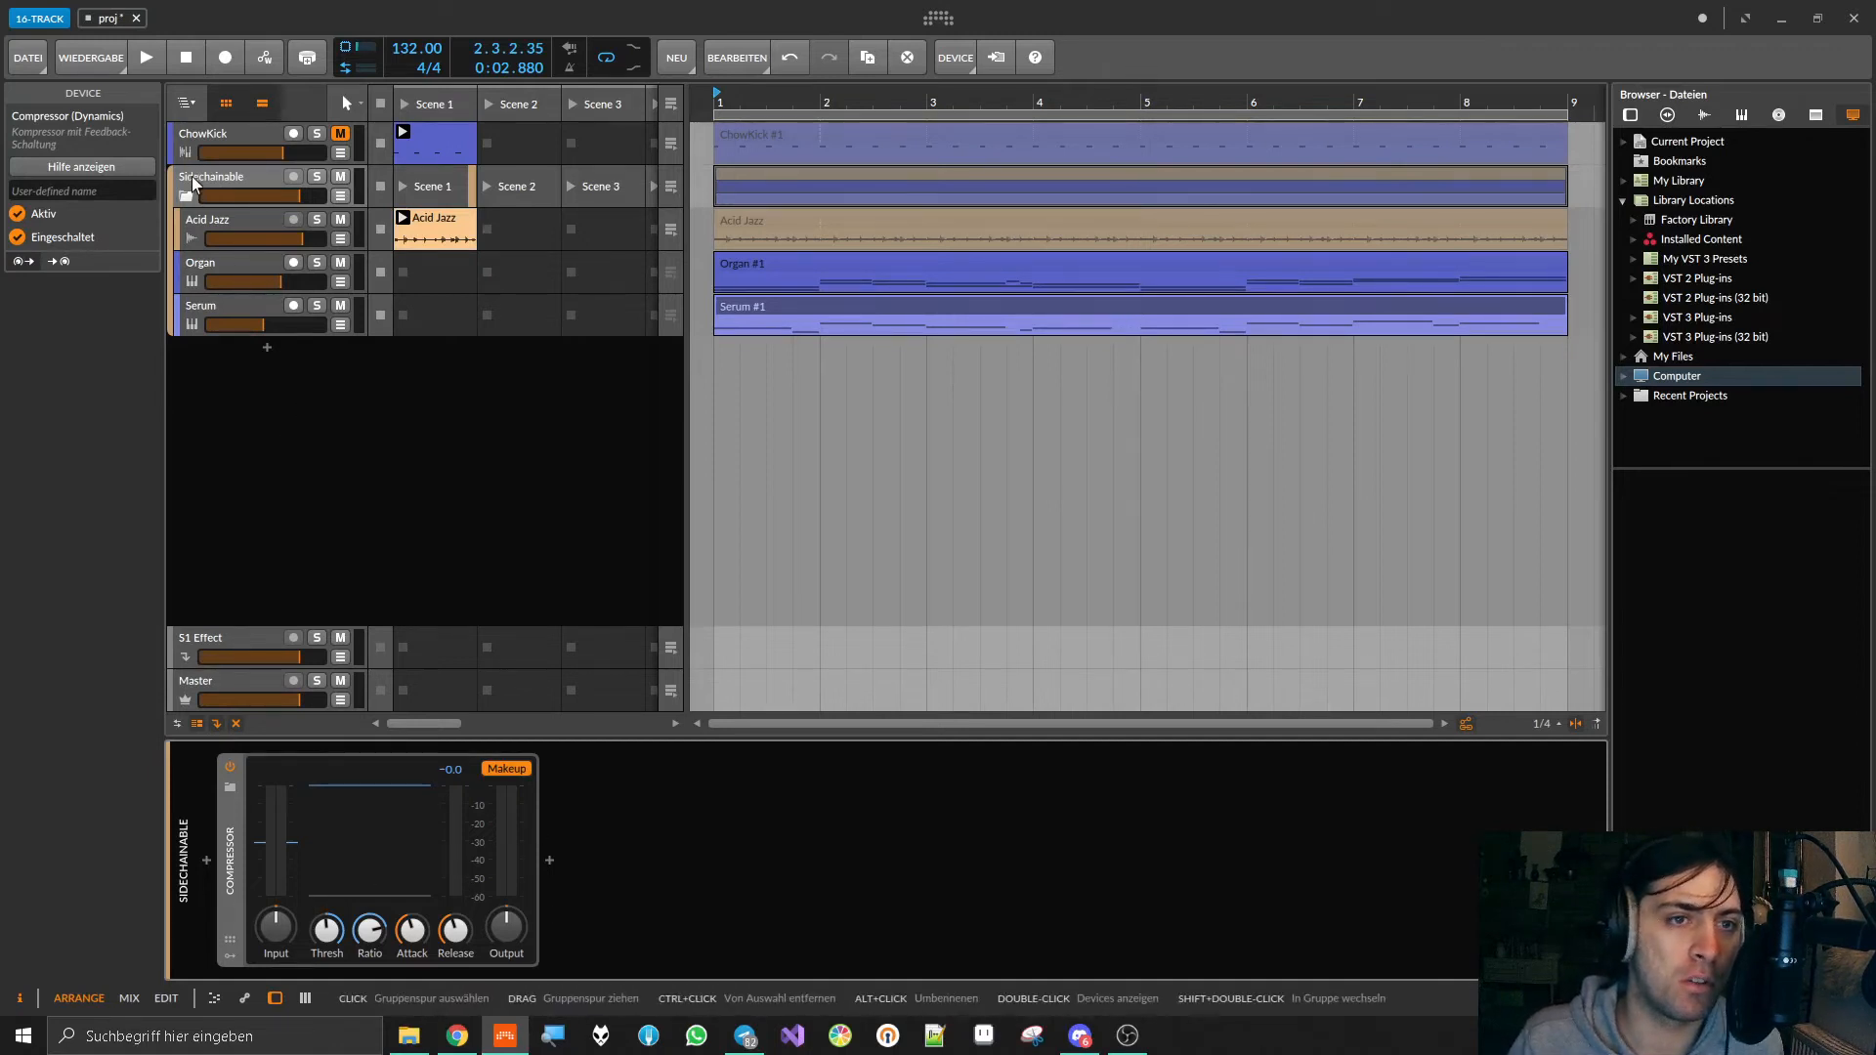
# Step: Mute the Serum track and play Acid Jazz and Organ briefly through the compressor
pyautogui.click(340, 306)
pyautogui.press('space')
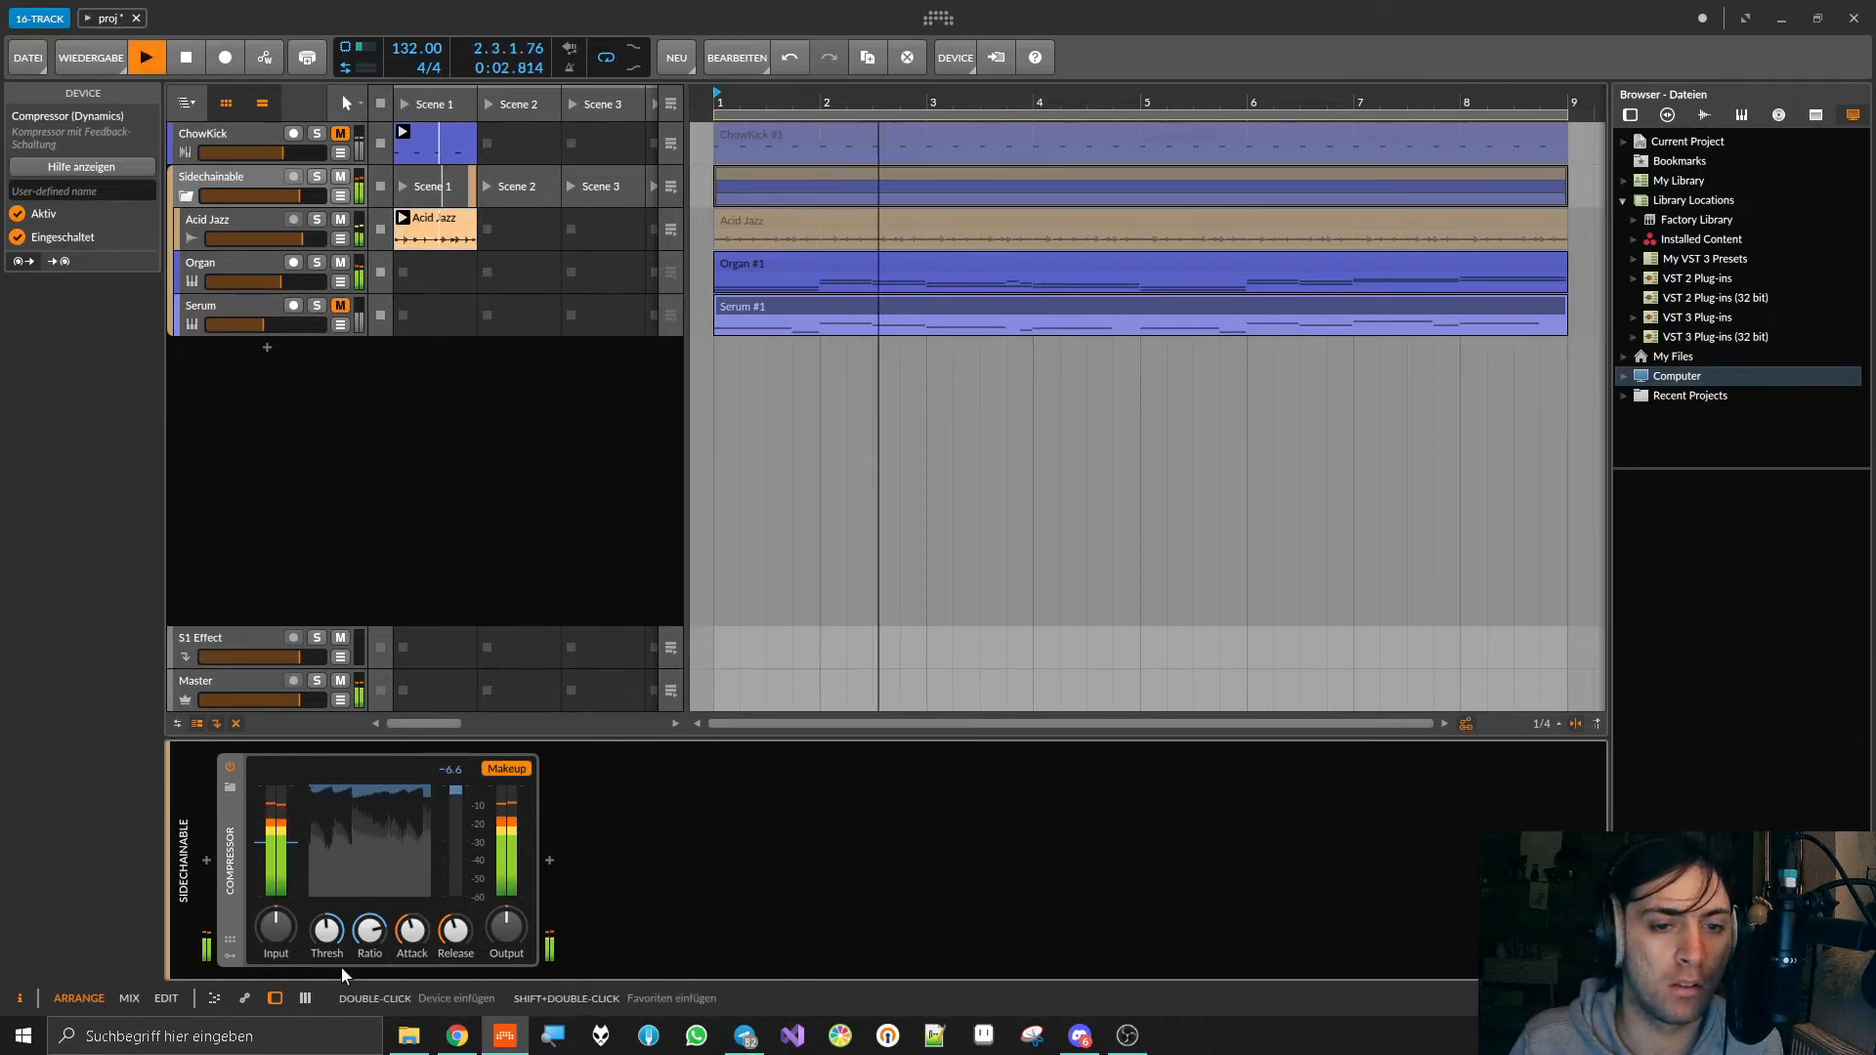
pyautogui.press('space')
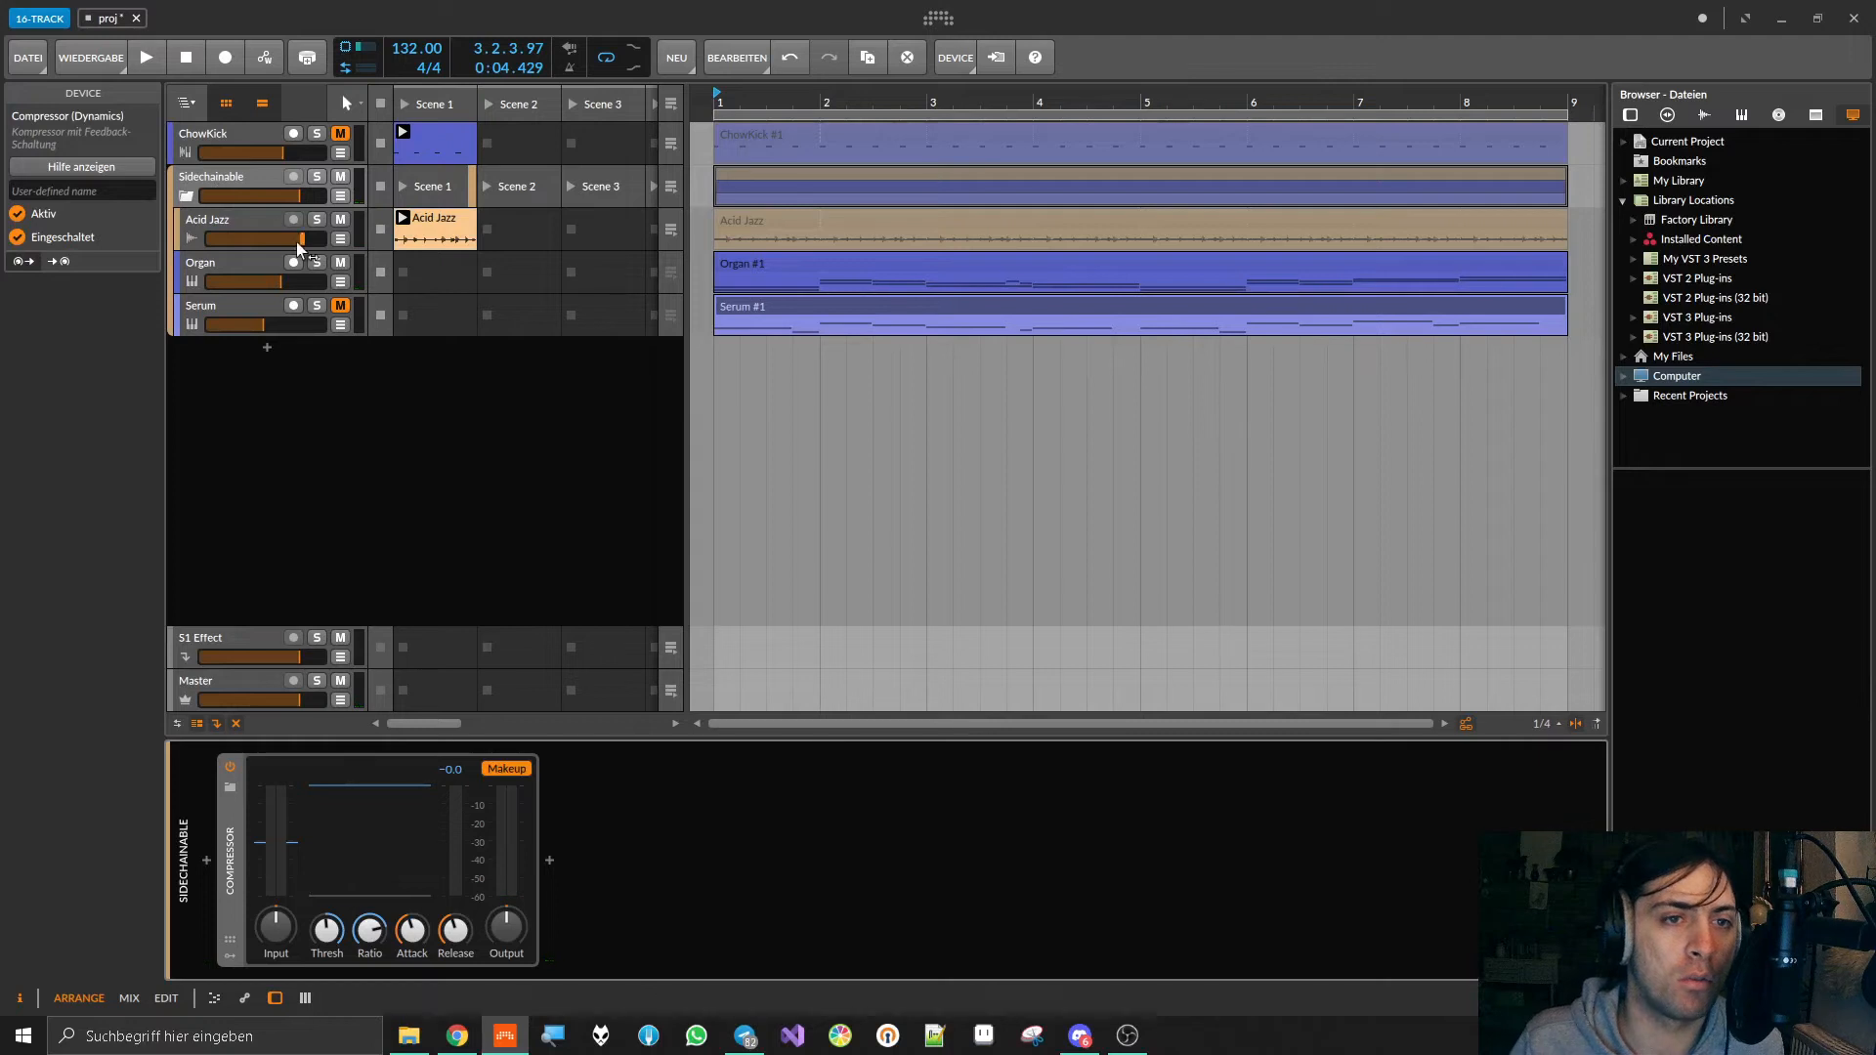
# Step: Audition Organ alone with Acid Jazz muted, and swap to playing Acid Jazz alone with Organ muted
pyautogui.click(342, 221)
pyautogui.press('space')
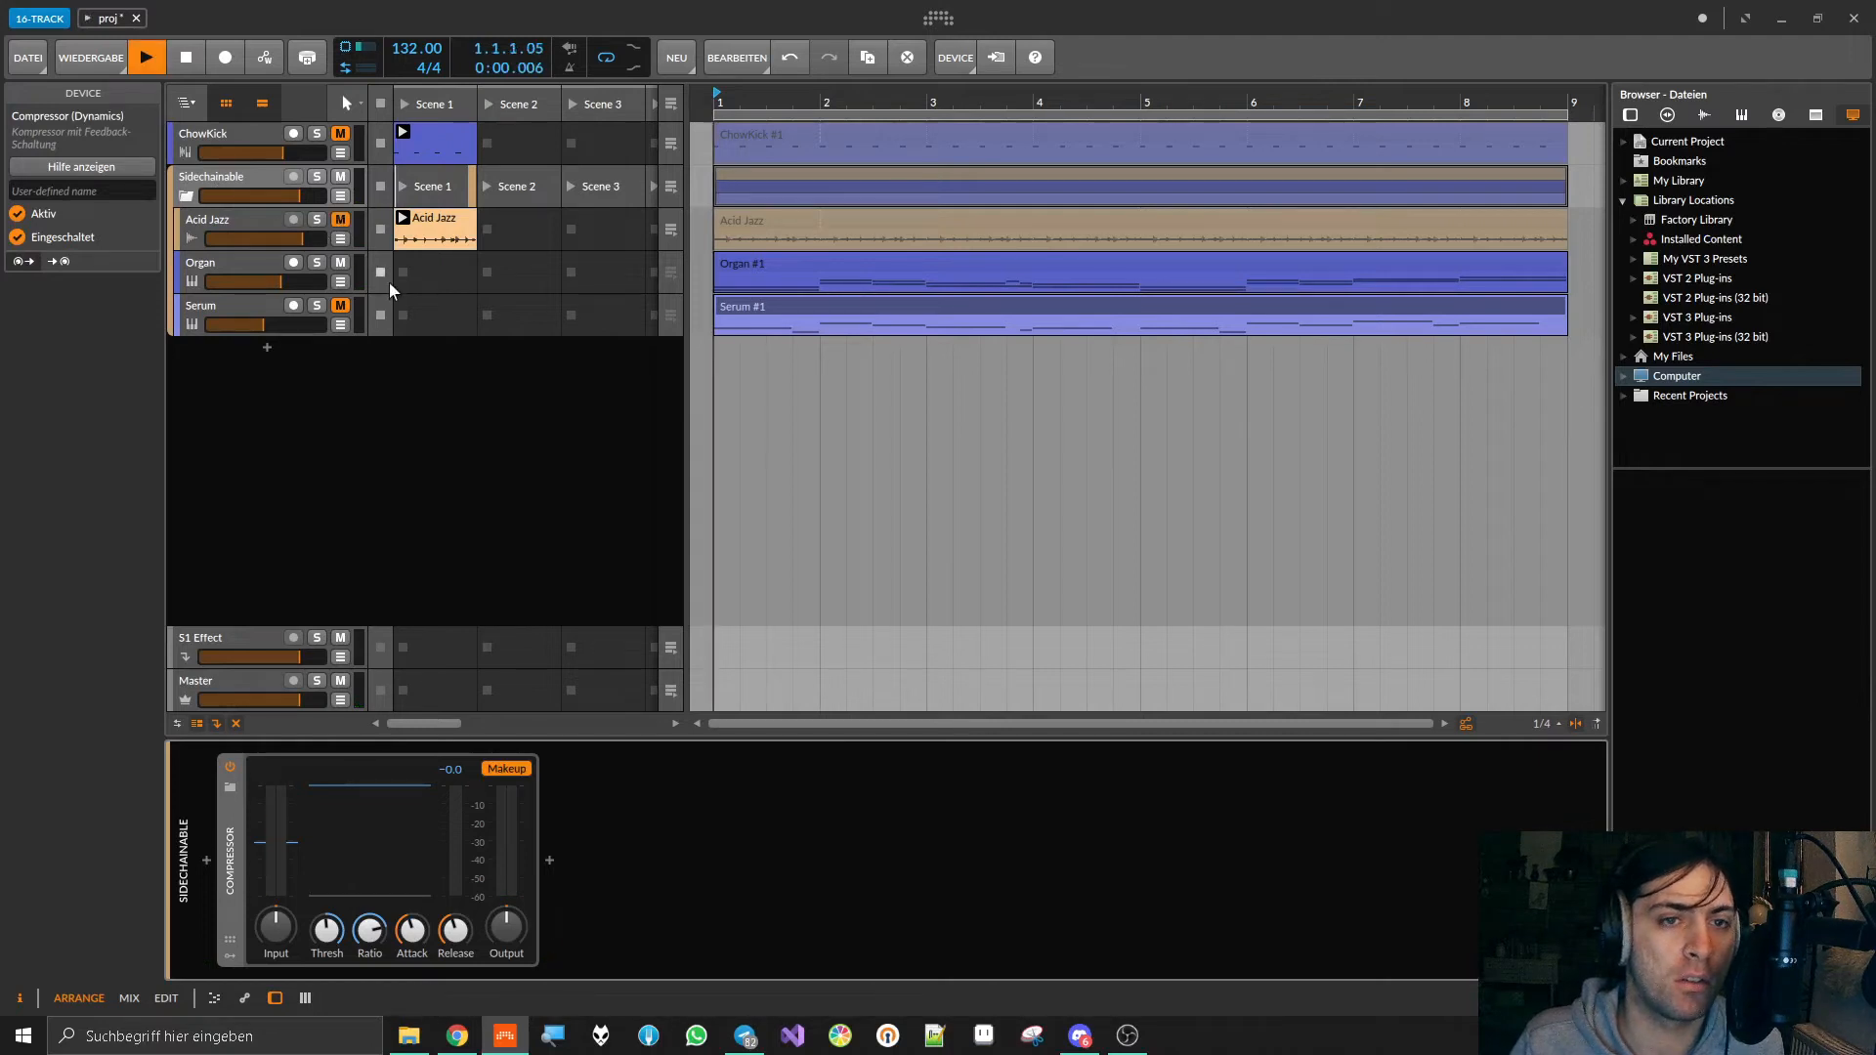
pyautogui.press('space')
pyautogui.click(340, 219)
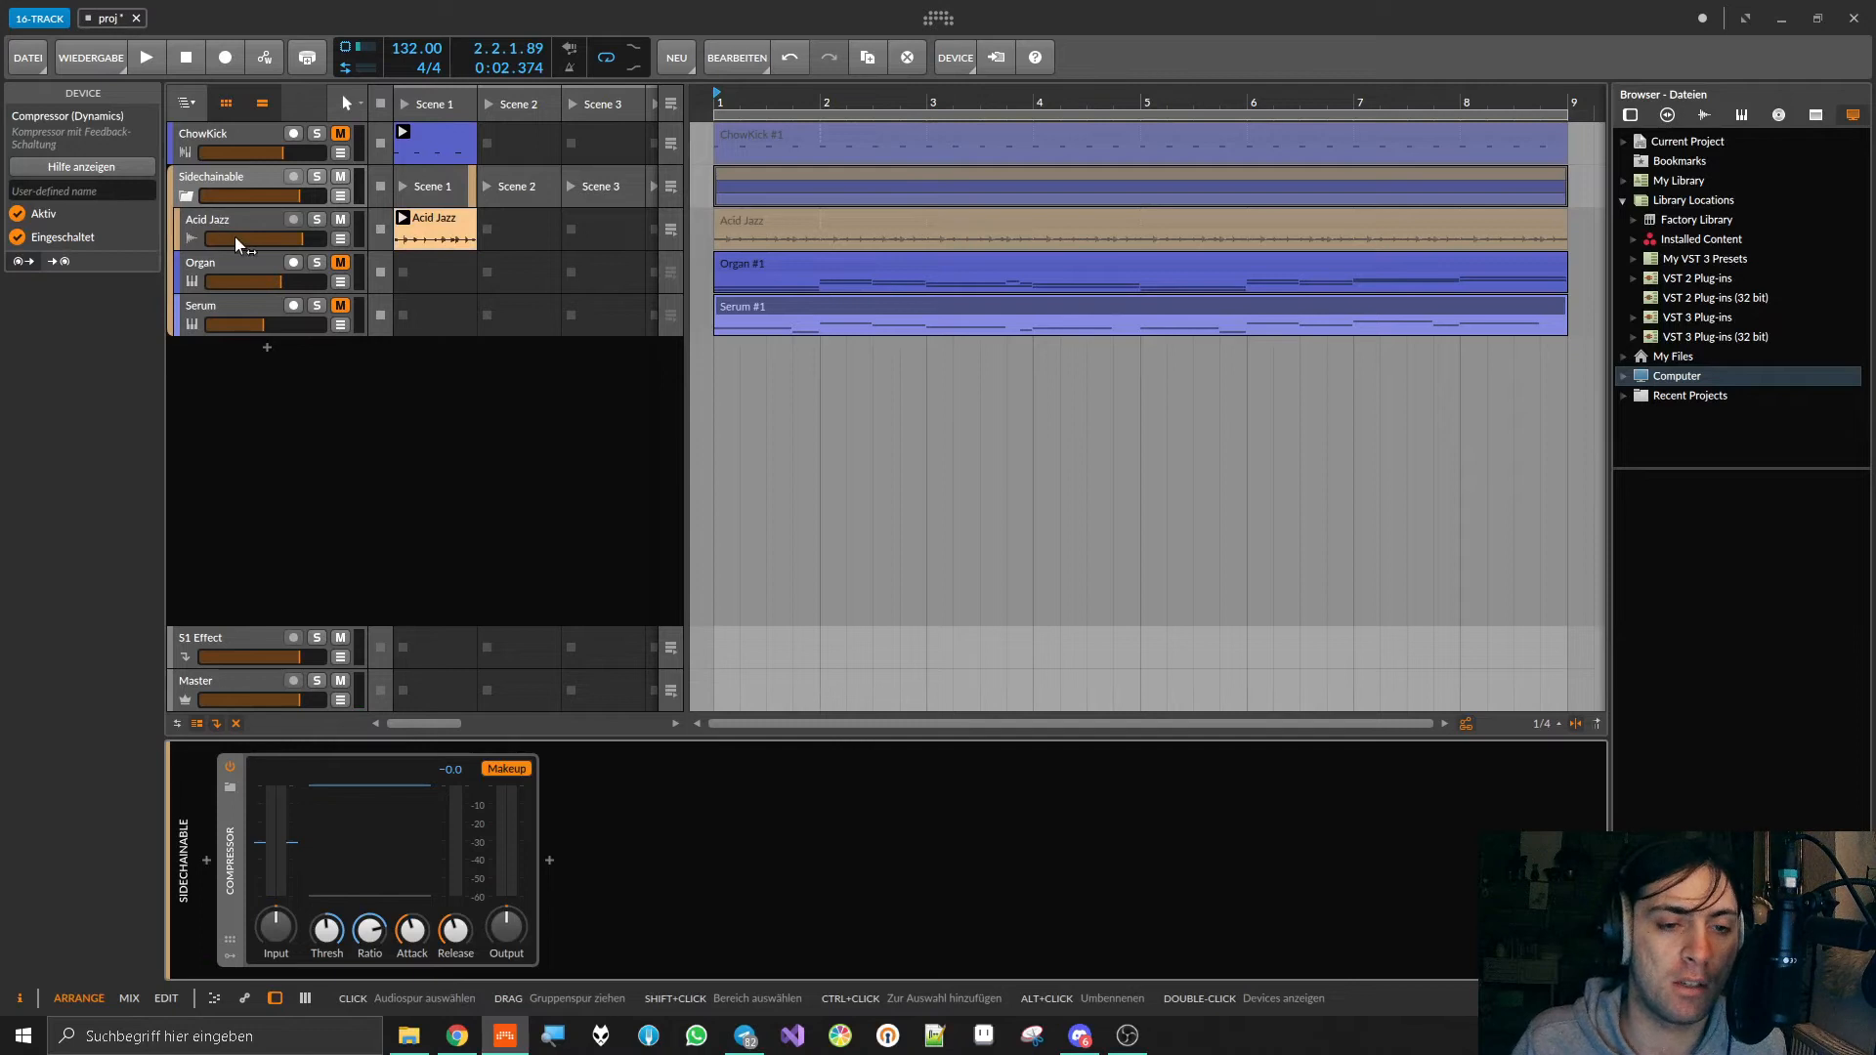
pyautogui.press('space')
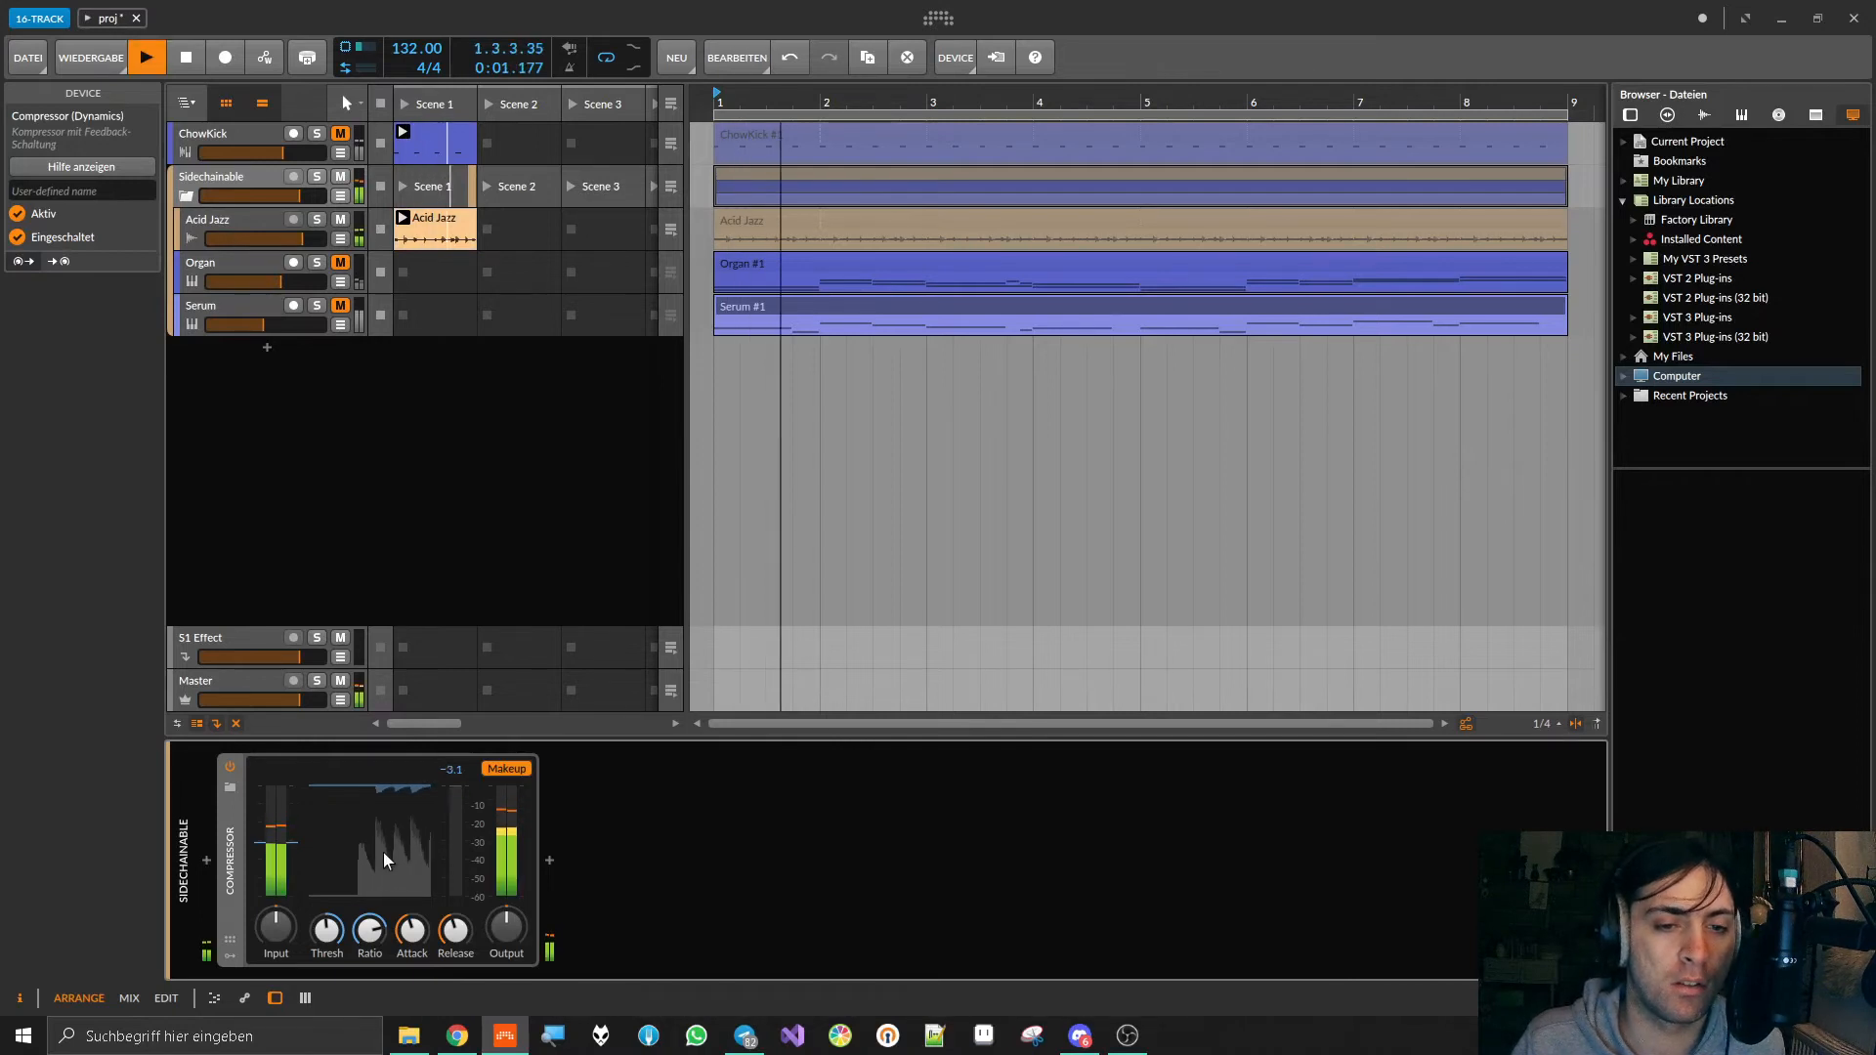
# Step: During playback, lower the compressor's Threshold, raise its Ratio, shorten its Attack and lengthen its Release to about 536 ms
pyautogui.moveTo(332, 924); pyautogui.dragTo(369, 935)
pyautogui.moveTo(421, 931); pyautogui.dragTo(455, 865)
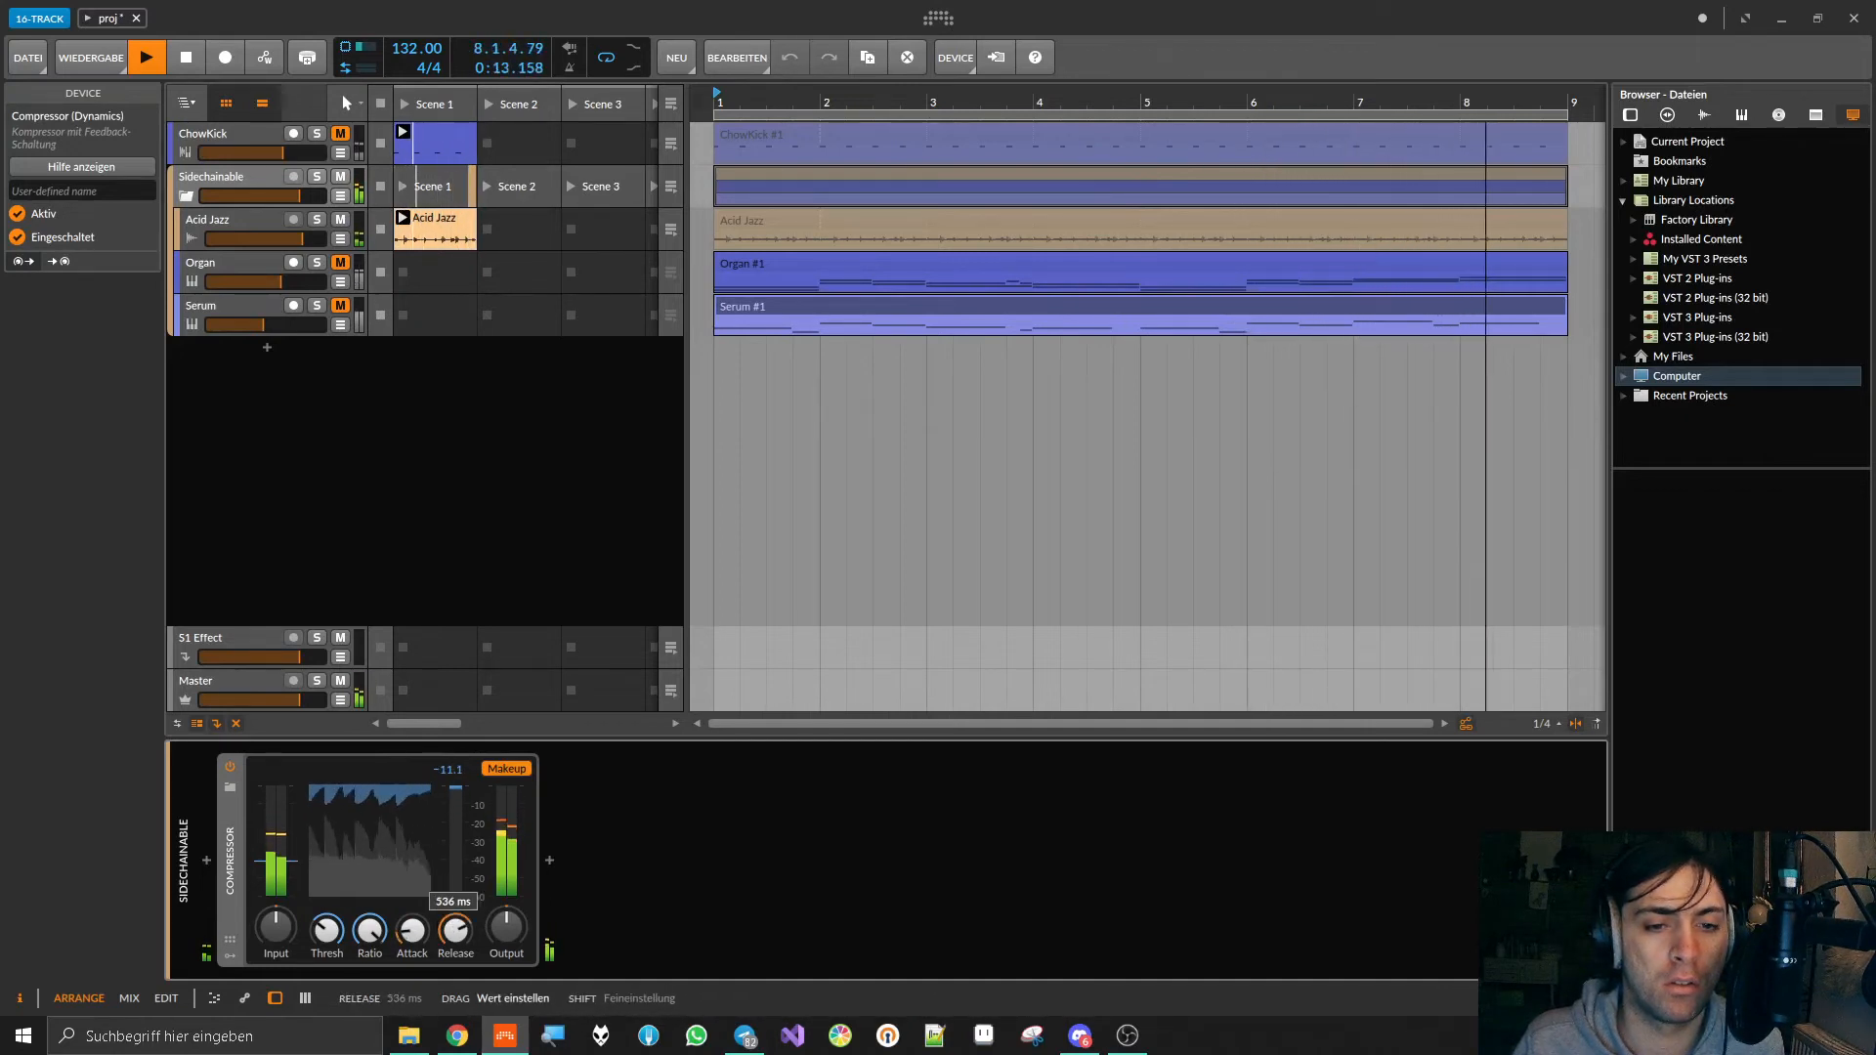
# Step: Try the compressor's Release at 48.3 ms, stop playback and set the Release to 1.22 s
pyautogui.moveTo(455, 930); pyautogui.dragTo(456, 999)
pyautogui.press('space')
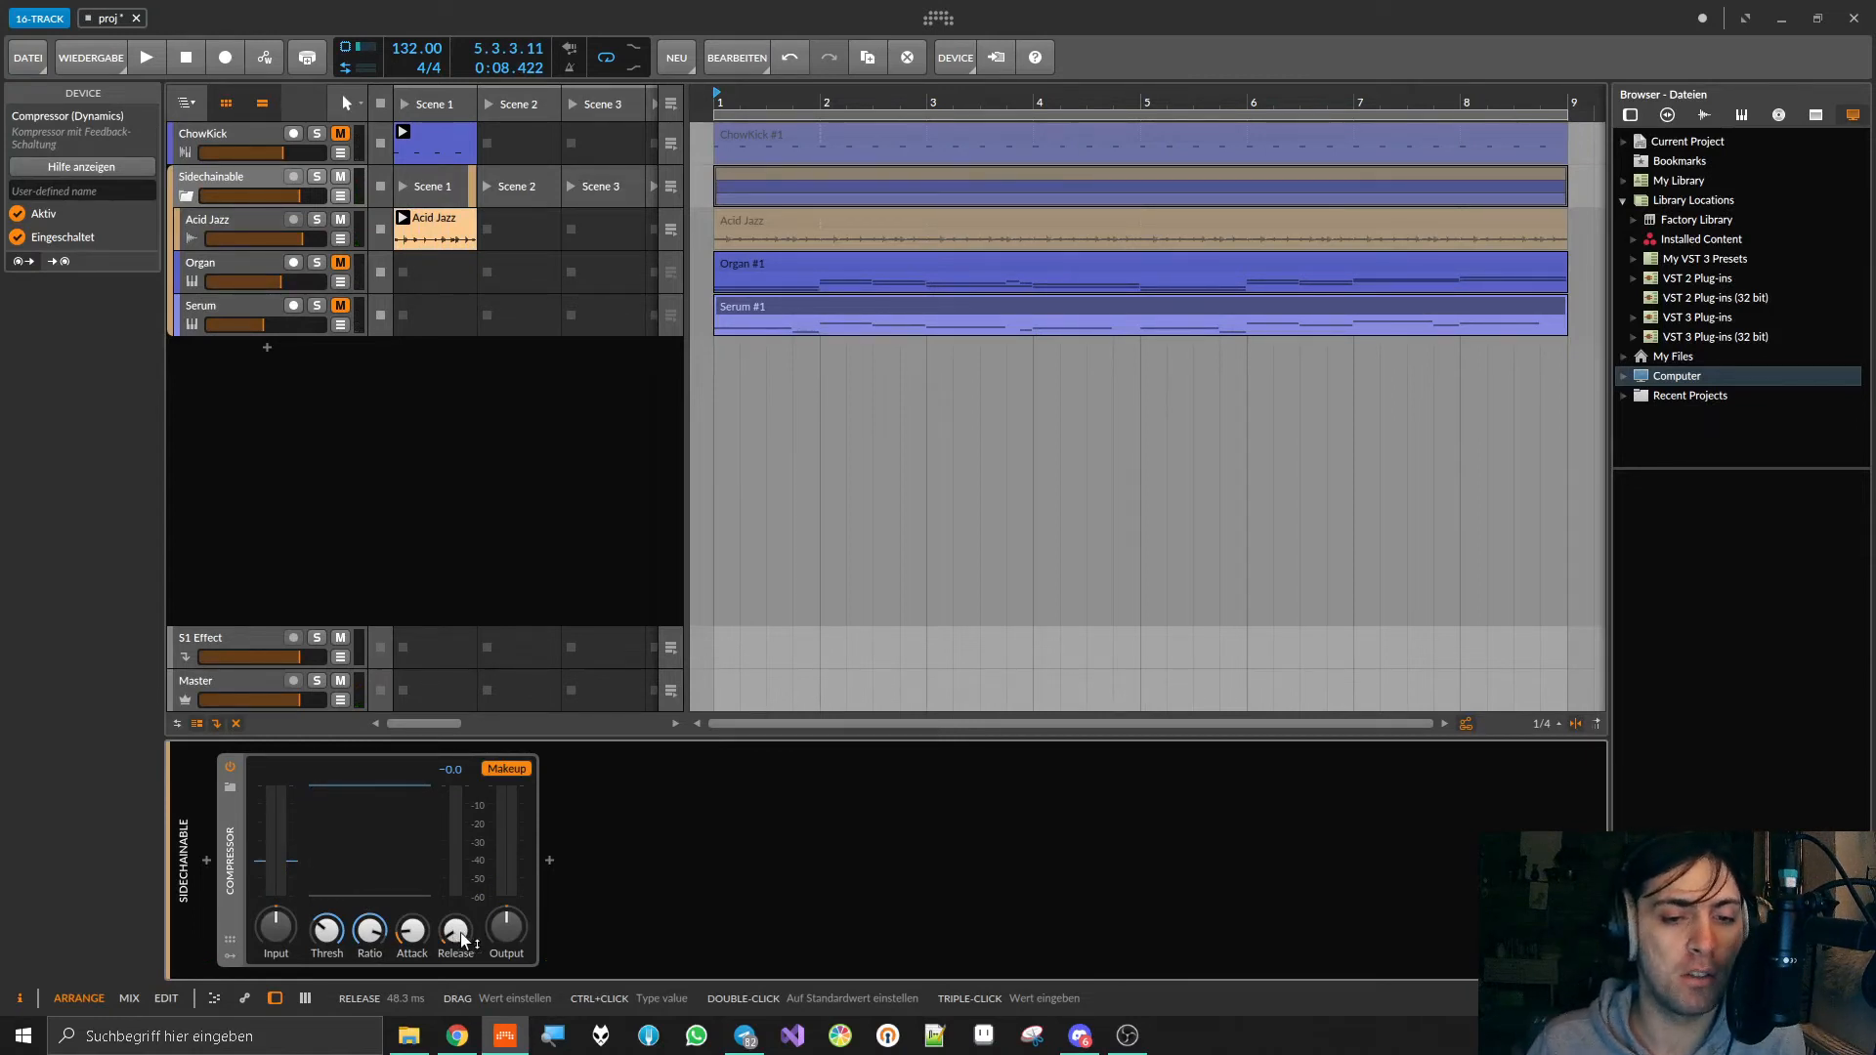
pyautogui.moveTo(463, 940); pyautogui.dragTo(463, 889)
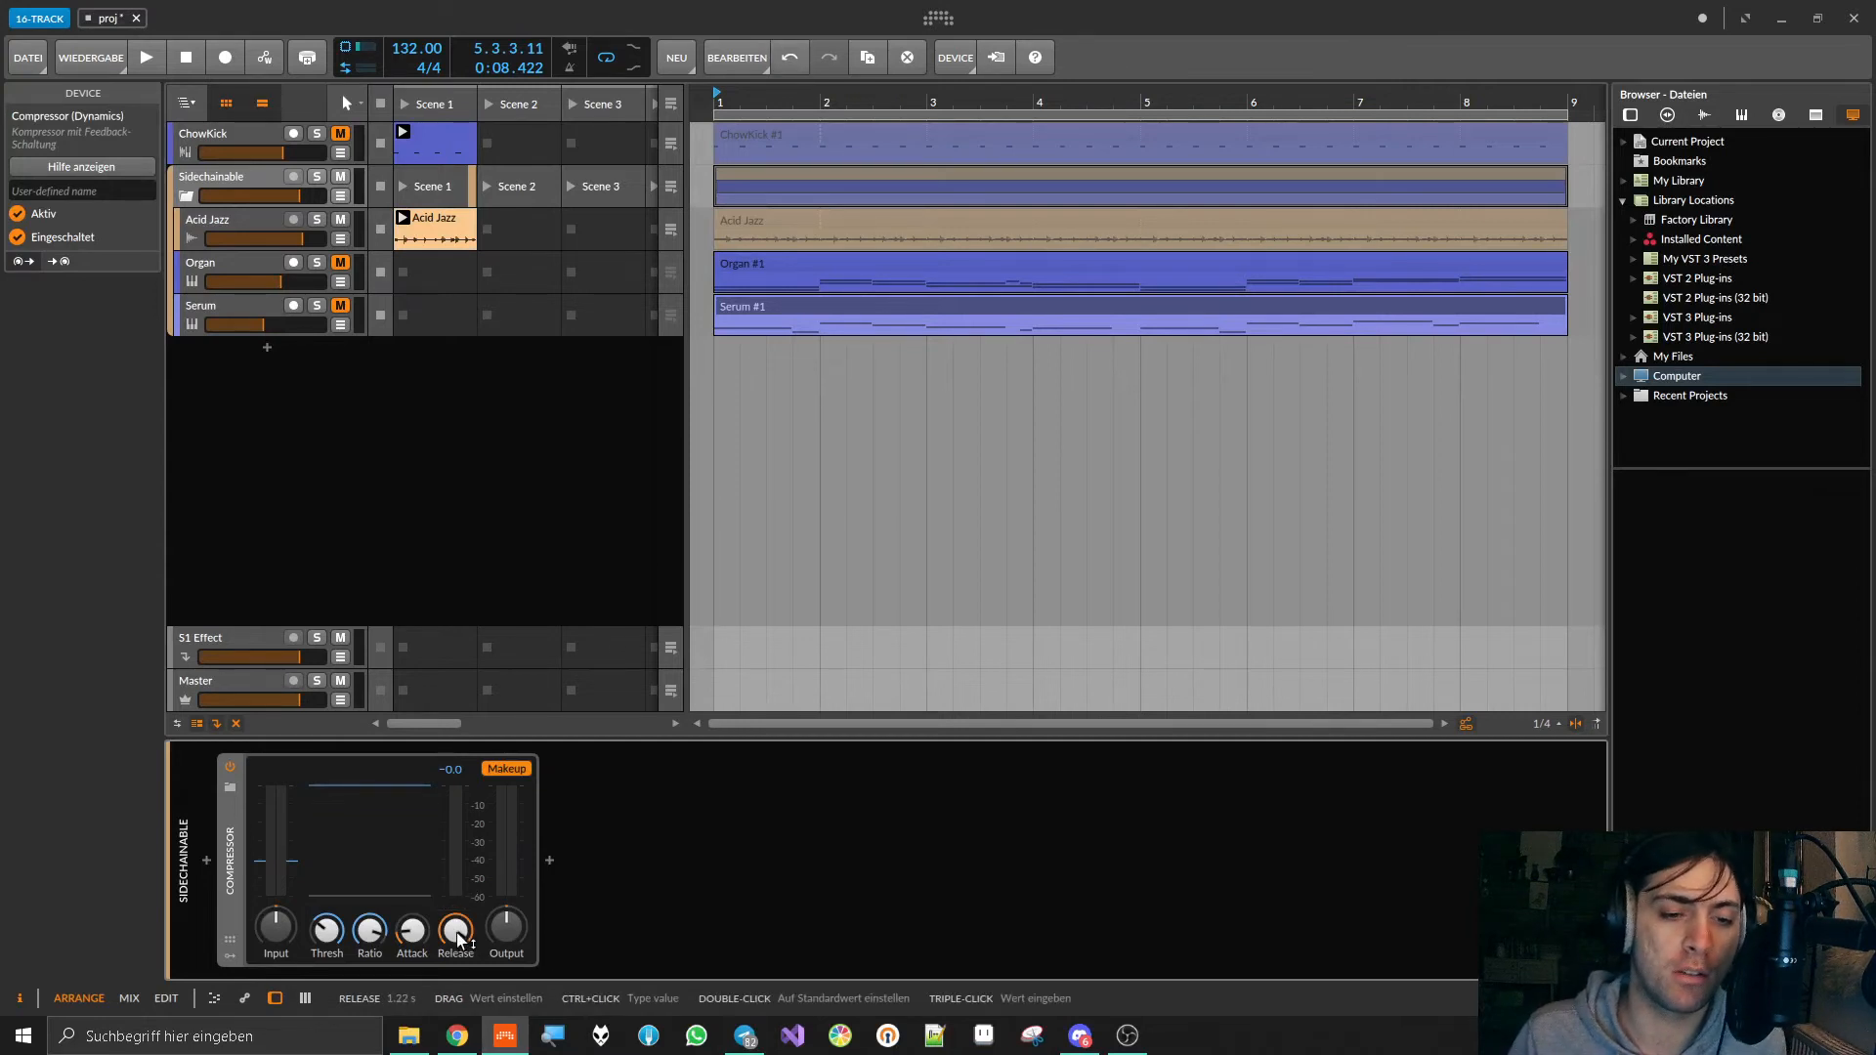
# Step: Audition Acid Jazz while adjusting the compressor, and finish with a lower Threshold and shorter Attack and Release
pyautogui.press('space')
pyautogui.moveTo(456, 941)
pyautogui.mouseDown()
pyautogui.moveTo(455, 996)
pyautogui.moveTo(455, 933)
pyautogui.moveTo(411, 908)
pyautogui.moveTo(457, 955)
pyautogui.moveTo(457, 987)
pyautogui.moveTo(457, 938)
pyautogui.mouseUp()
pyautogui.press('space')
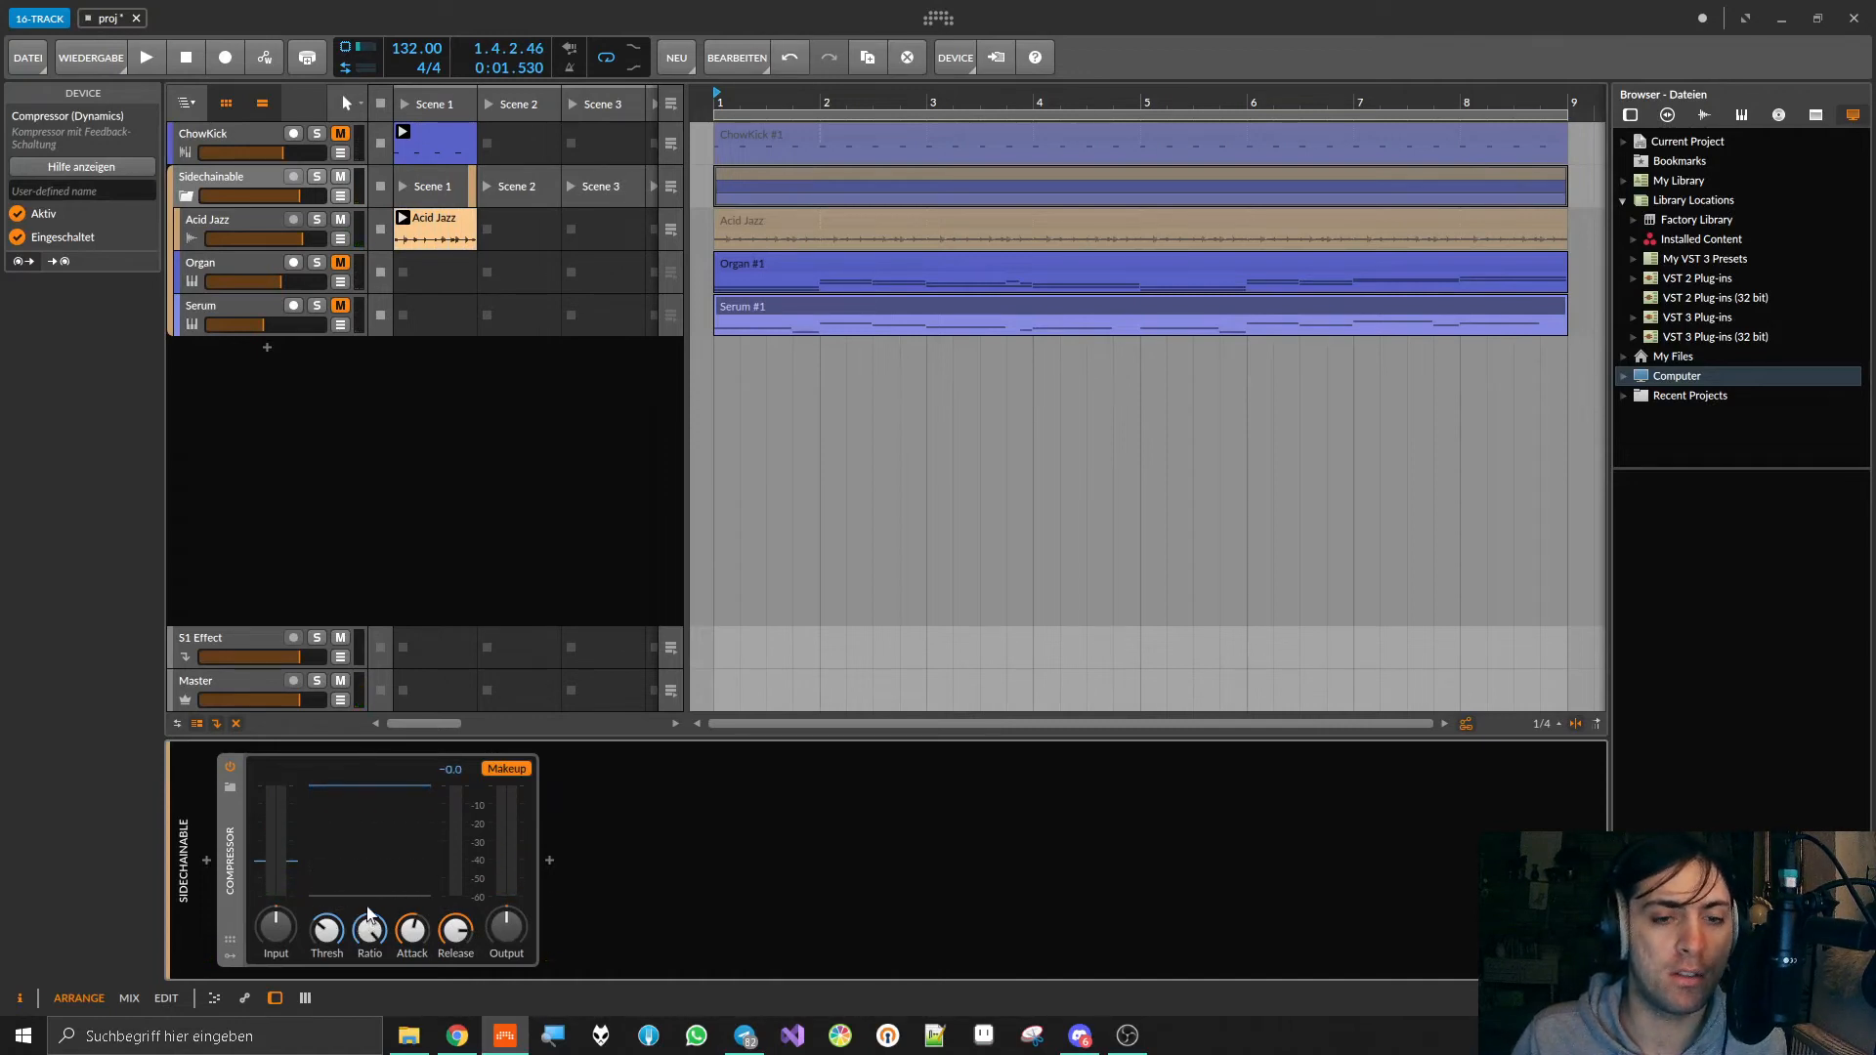
pyautogui.moveTo(330, 930); pyautogui.dragTo(457, 934)
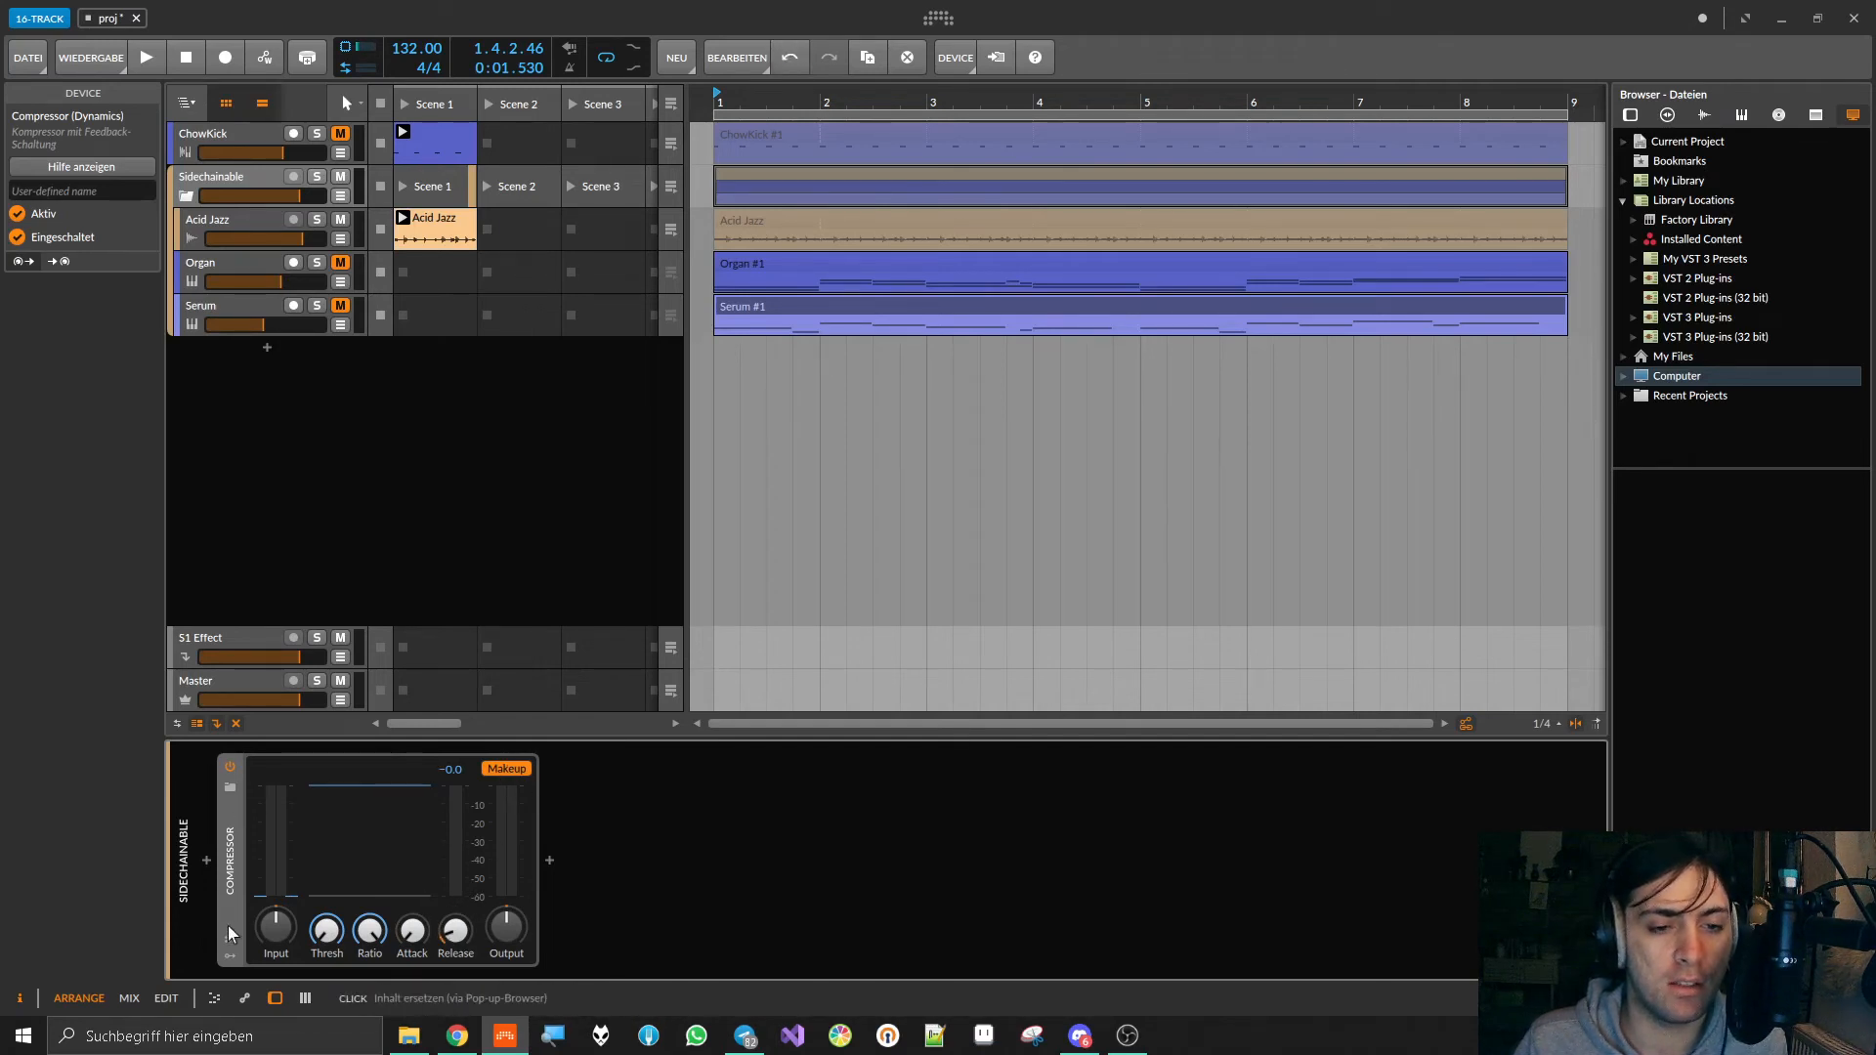
# Step: Add an Audio Sidechain modulator to the compressor on the Sidechainable group
pyautogui.click(227, 951)
pyautogui.click(270, 778)
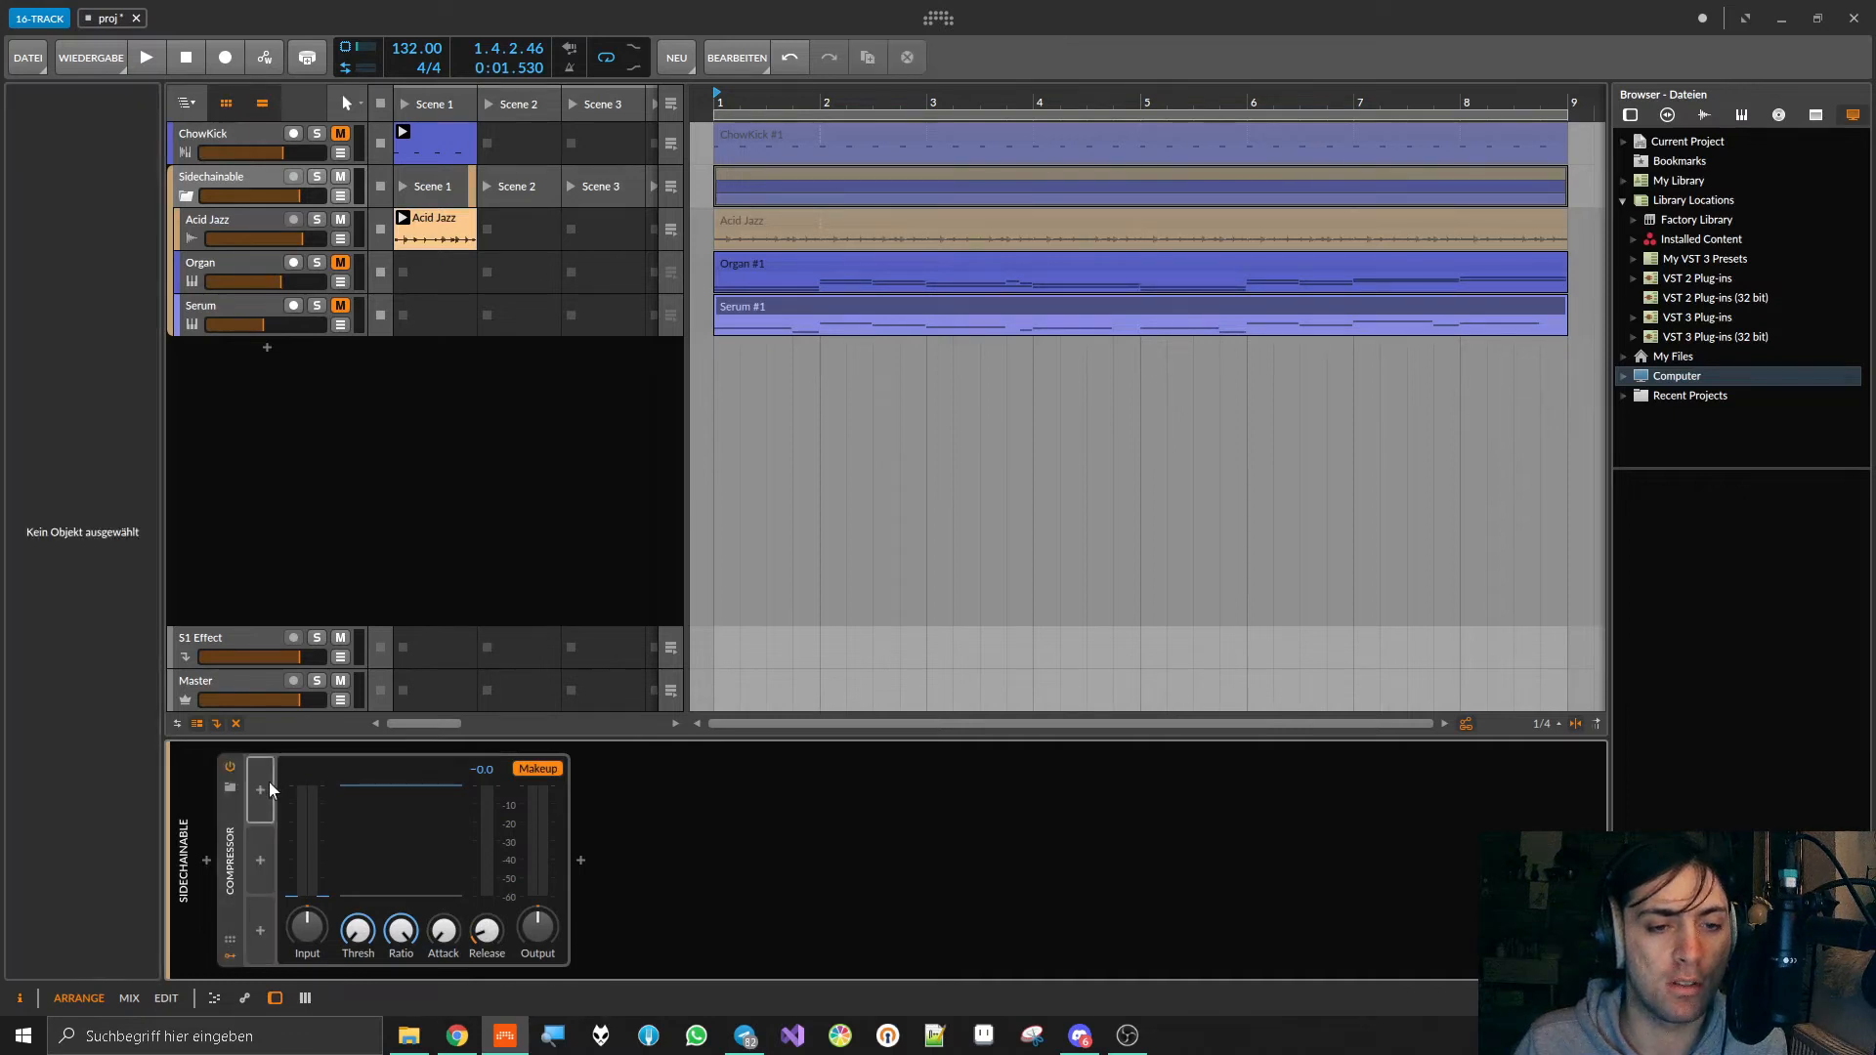
pyautogui.click(264, 785)
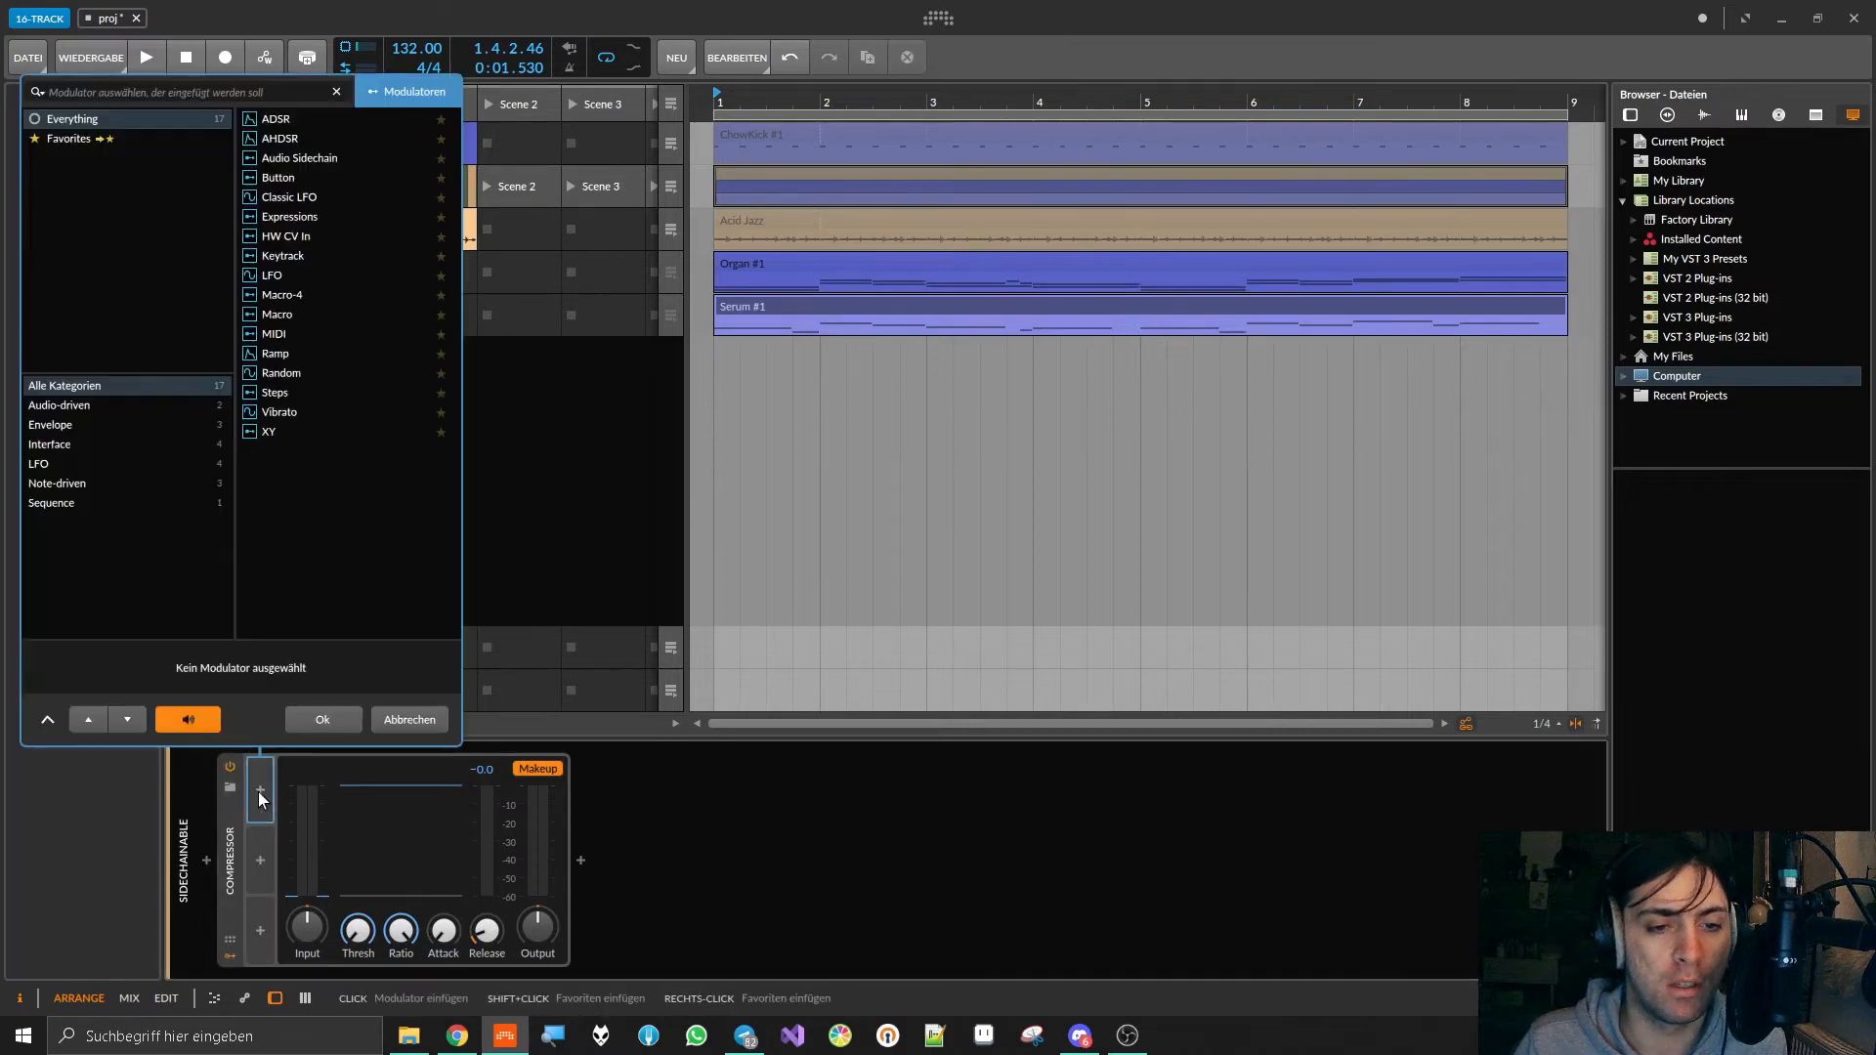
pyautogui.doubleClick(289, 160)
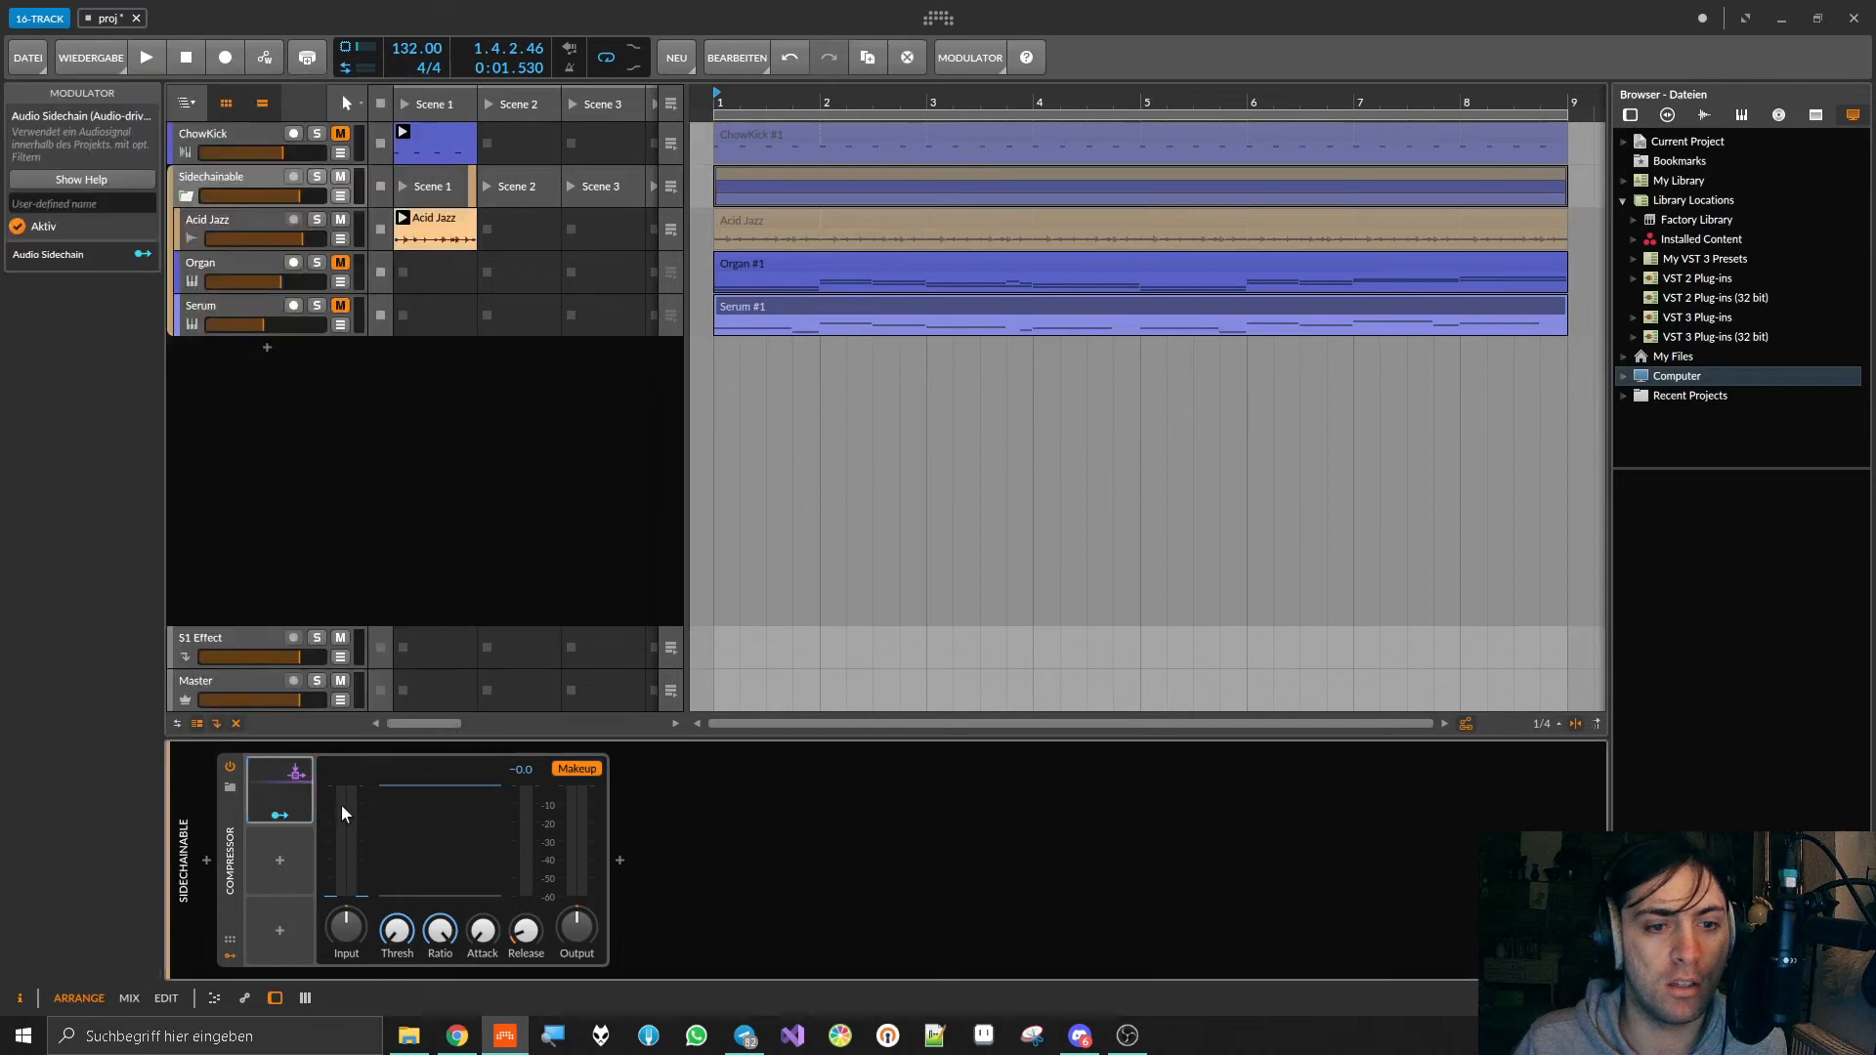
# Step: Set the Audio Sidechain modulator's source to ChowKick (POST)
pyautogui.click(298, 777)
pyautogui.click(390, 787)
pyautogui.moveTo(395, 860)
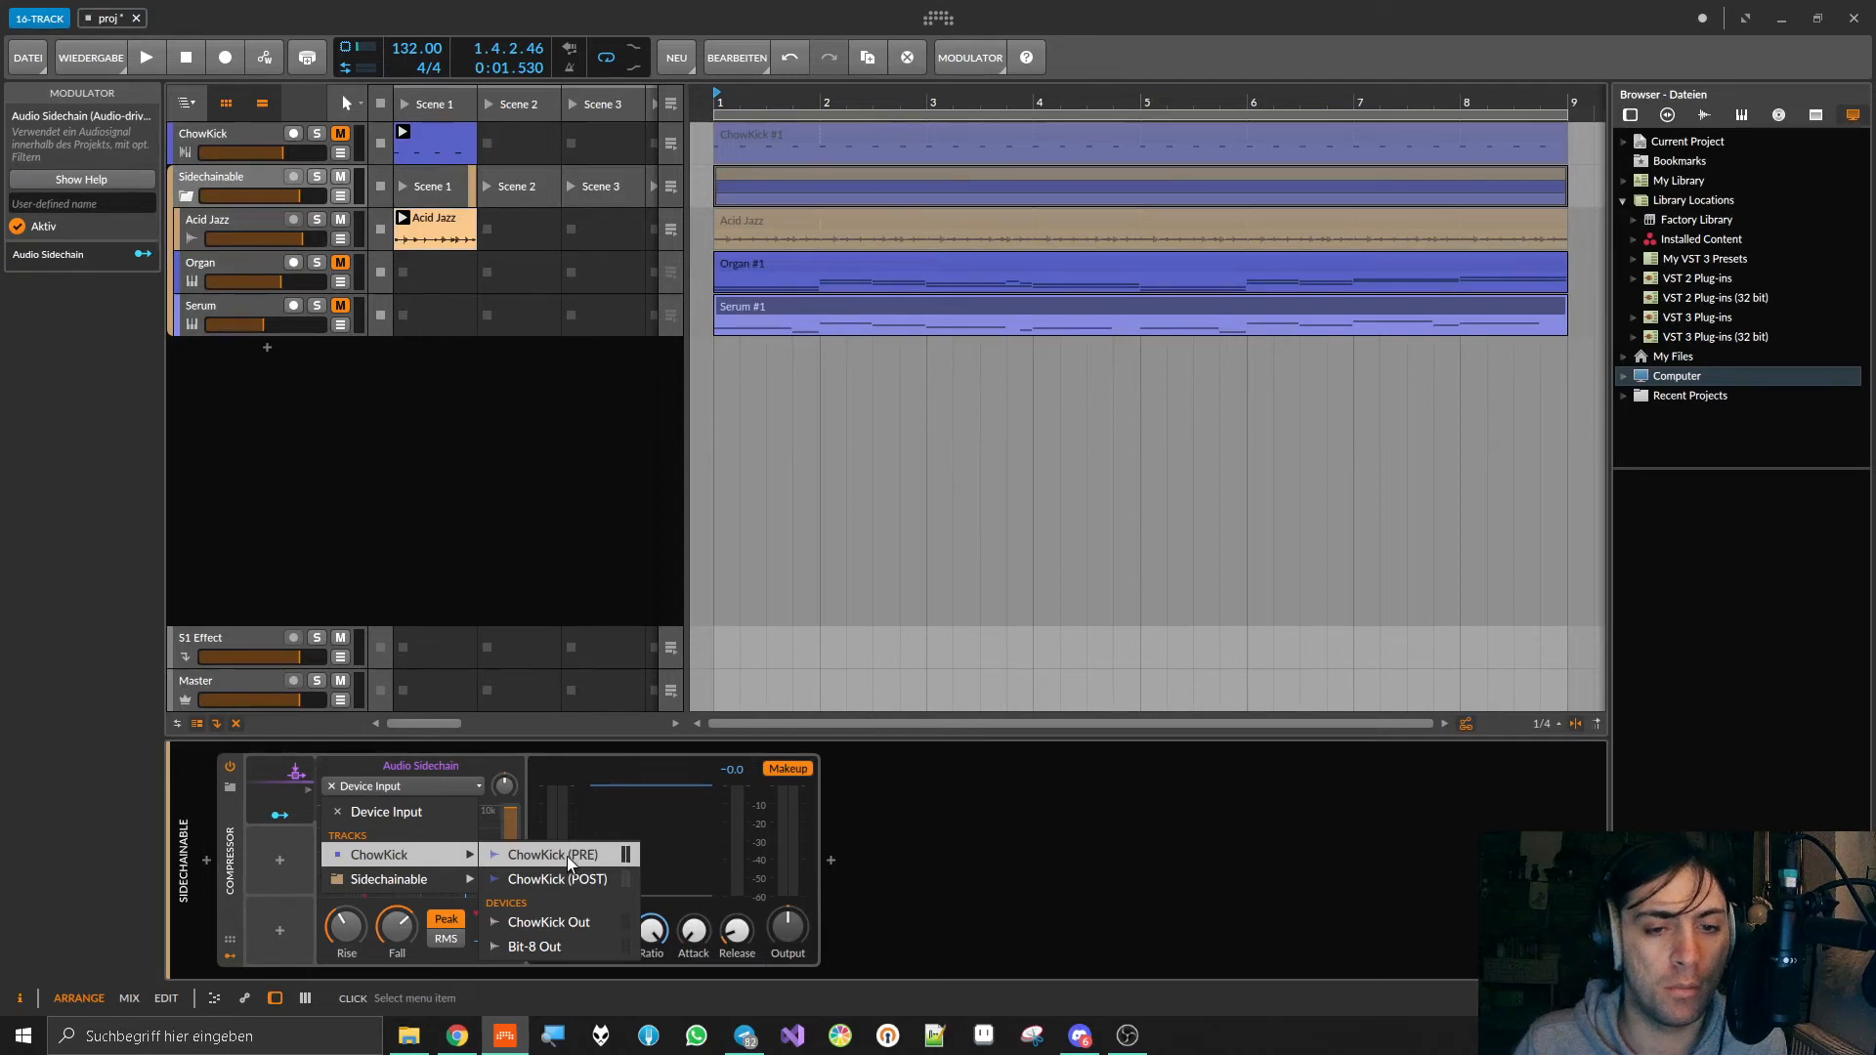
pyautogui.click(572, 886)
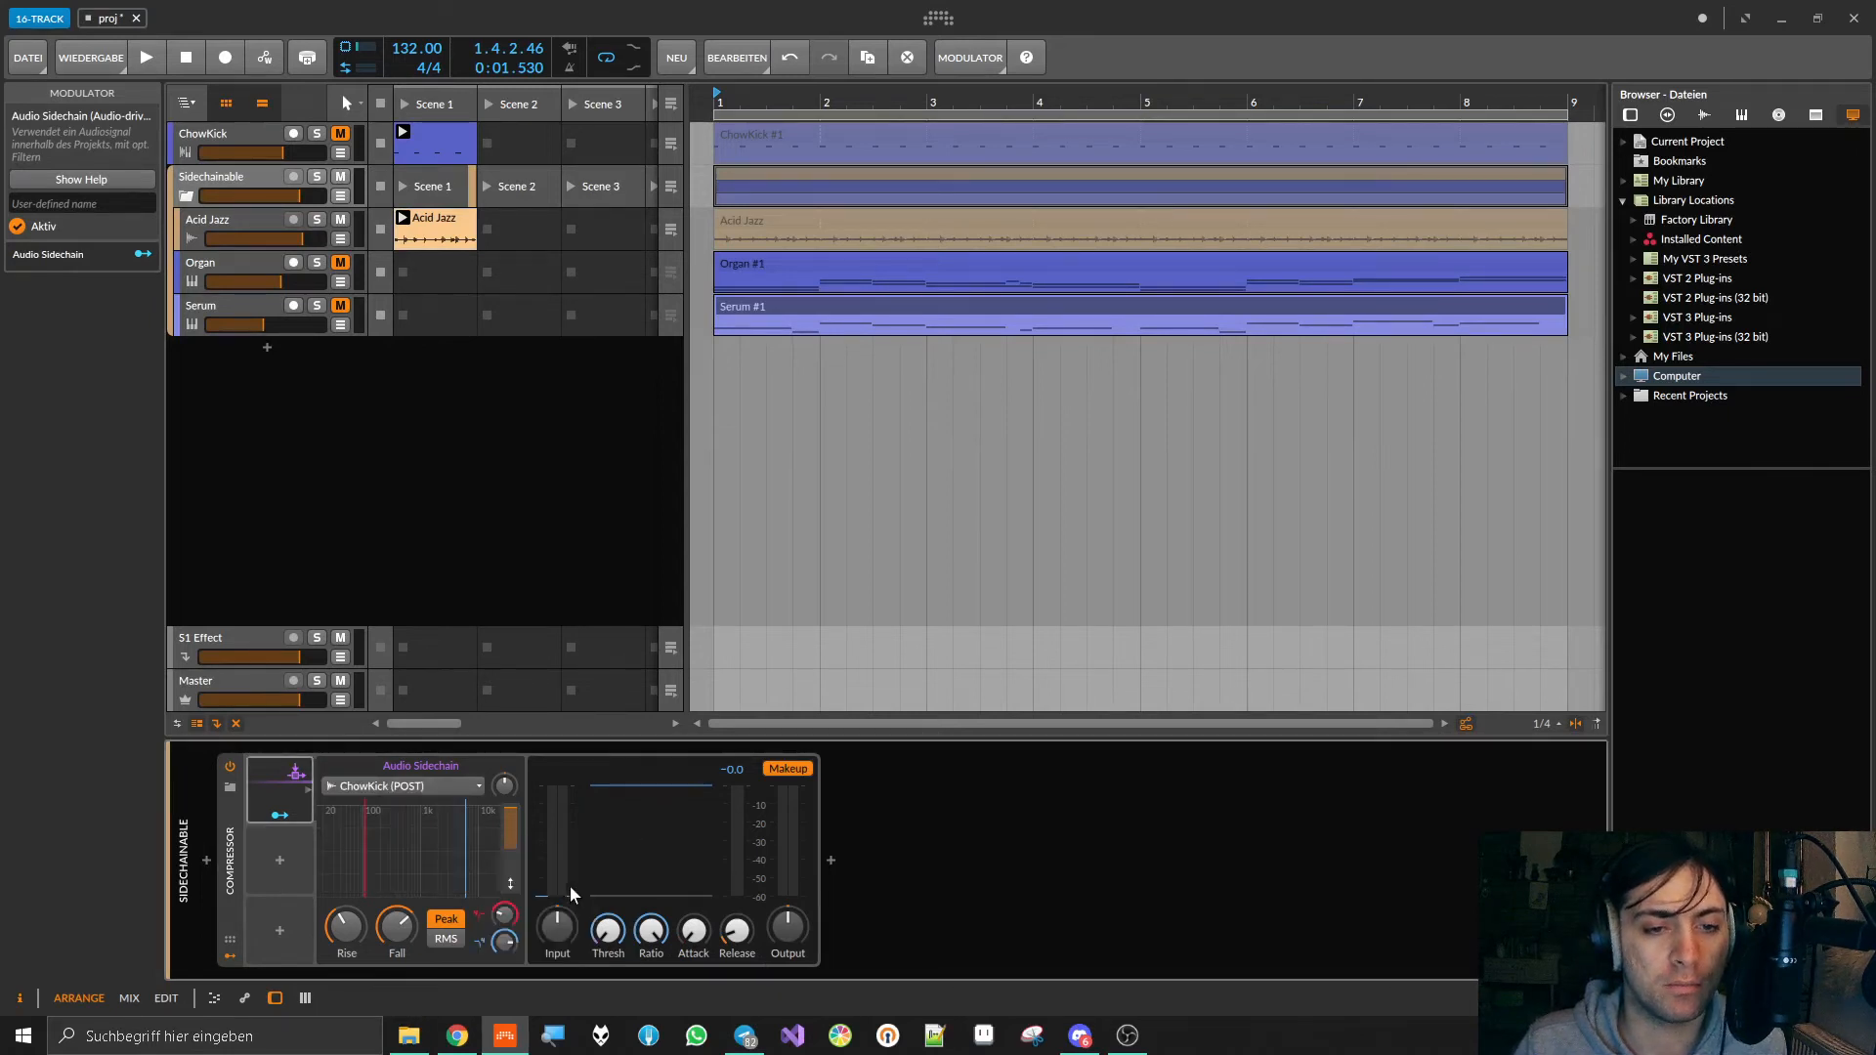
# Step: Raise the Audio Sidechain's high-cut and low-cut frequencies, with the low cut at about 787 Hz, and play the project briefly
pyautogui.moveTo(465, 835); pyautogui.dragTo(519, 834)
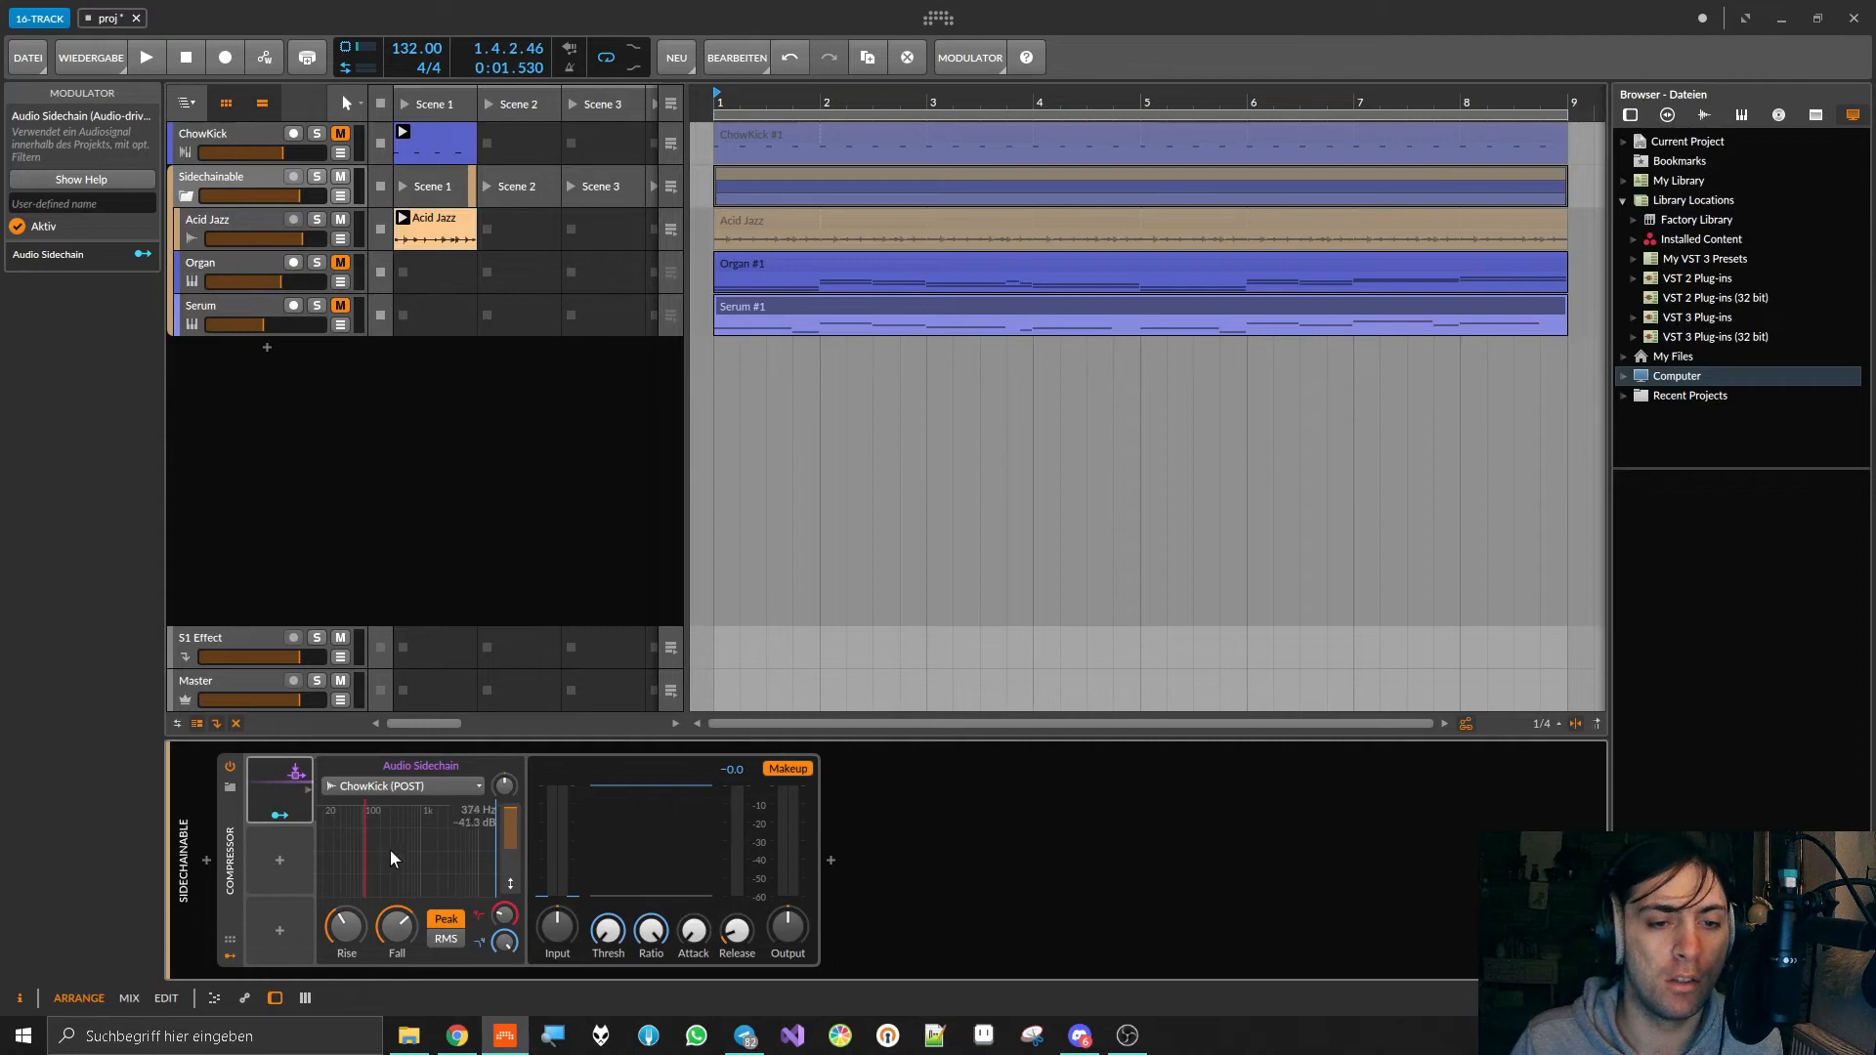
pyautogui.moveTo(368, 844); pyautogui.dragTo(417, 840)
pyautogui.press('space')
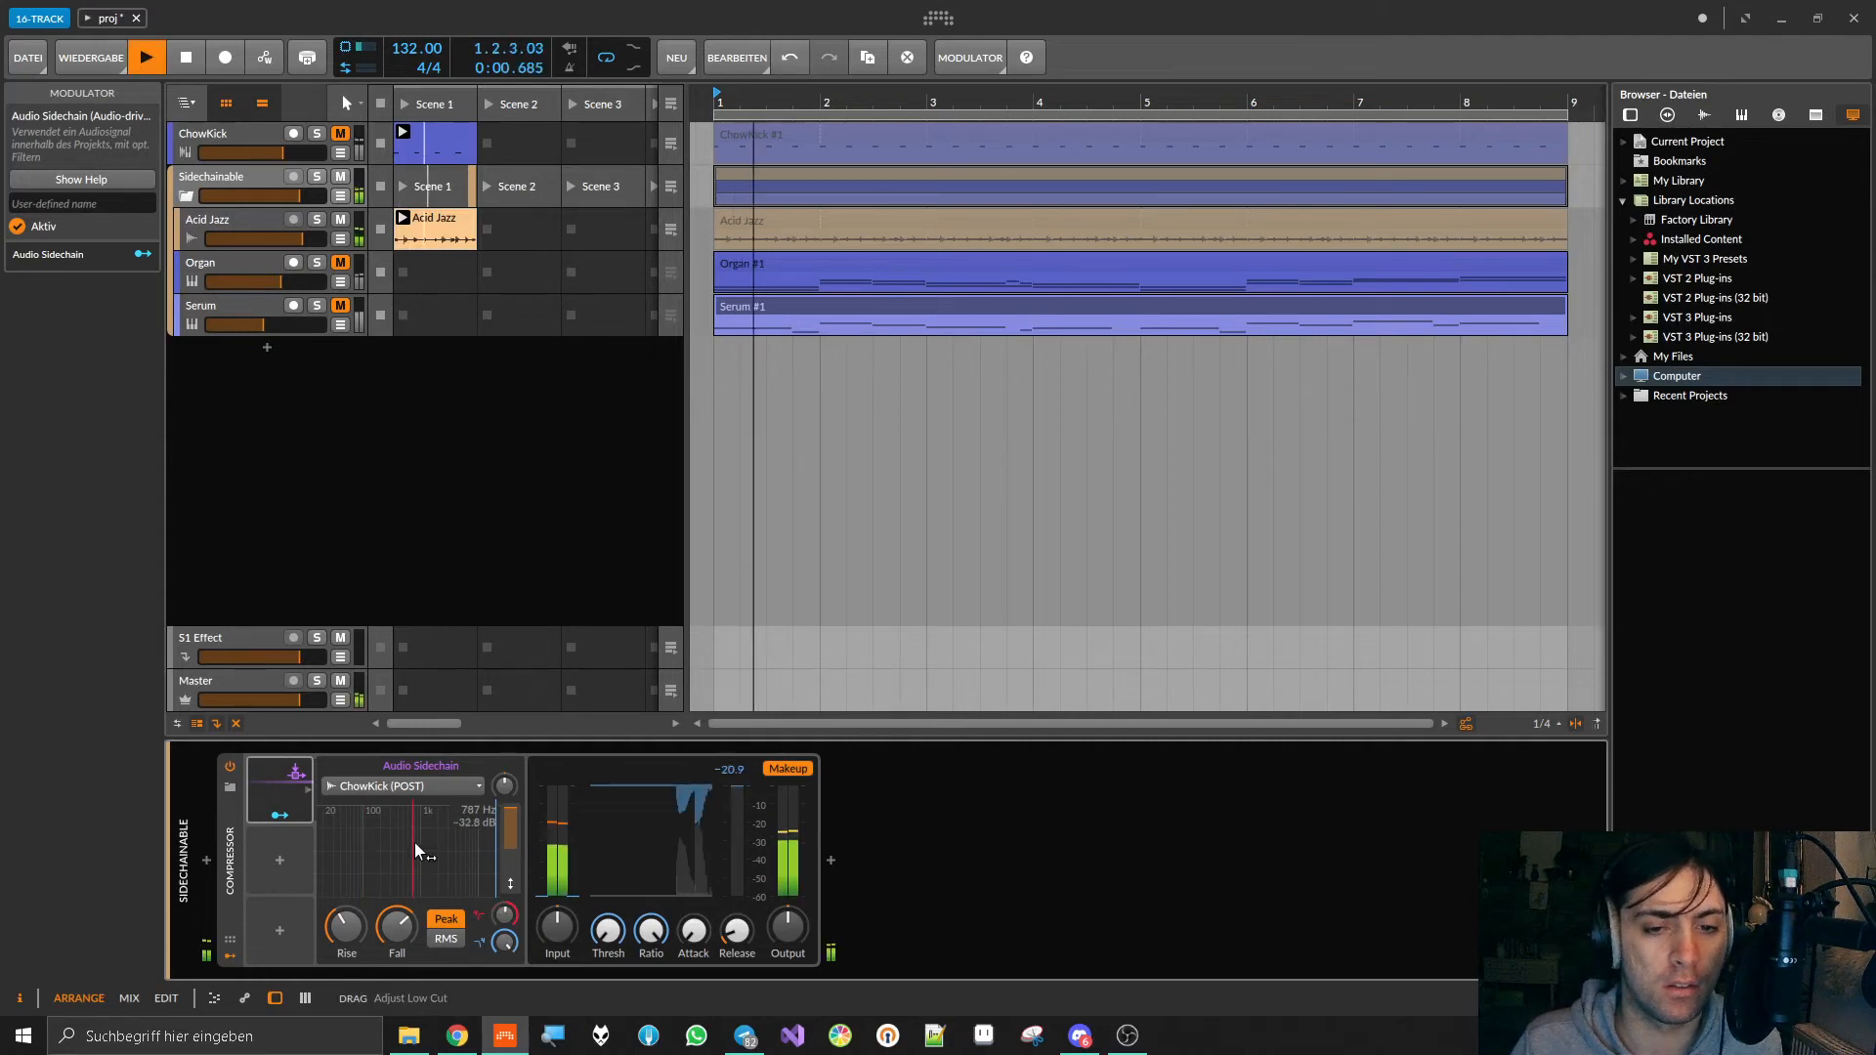
pyautogui.press('space')
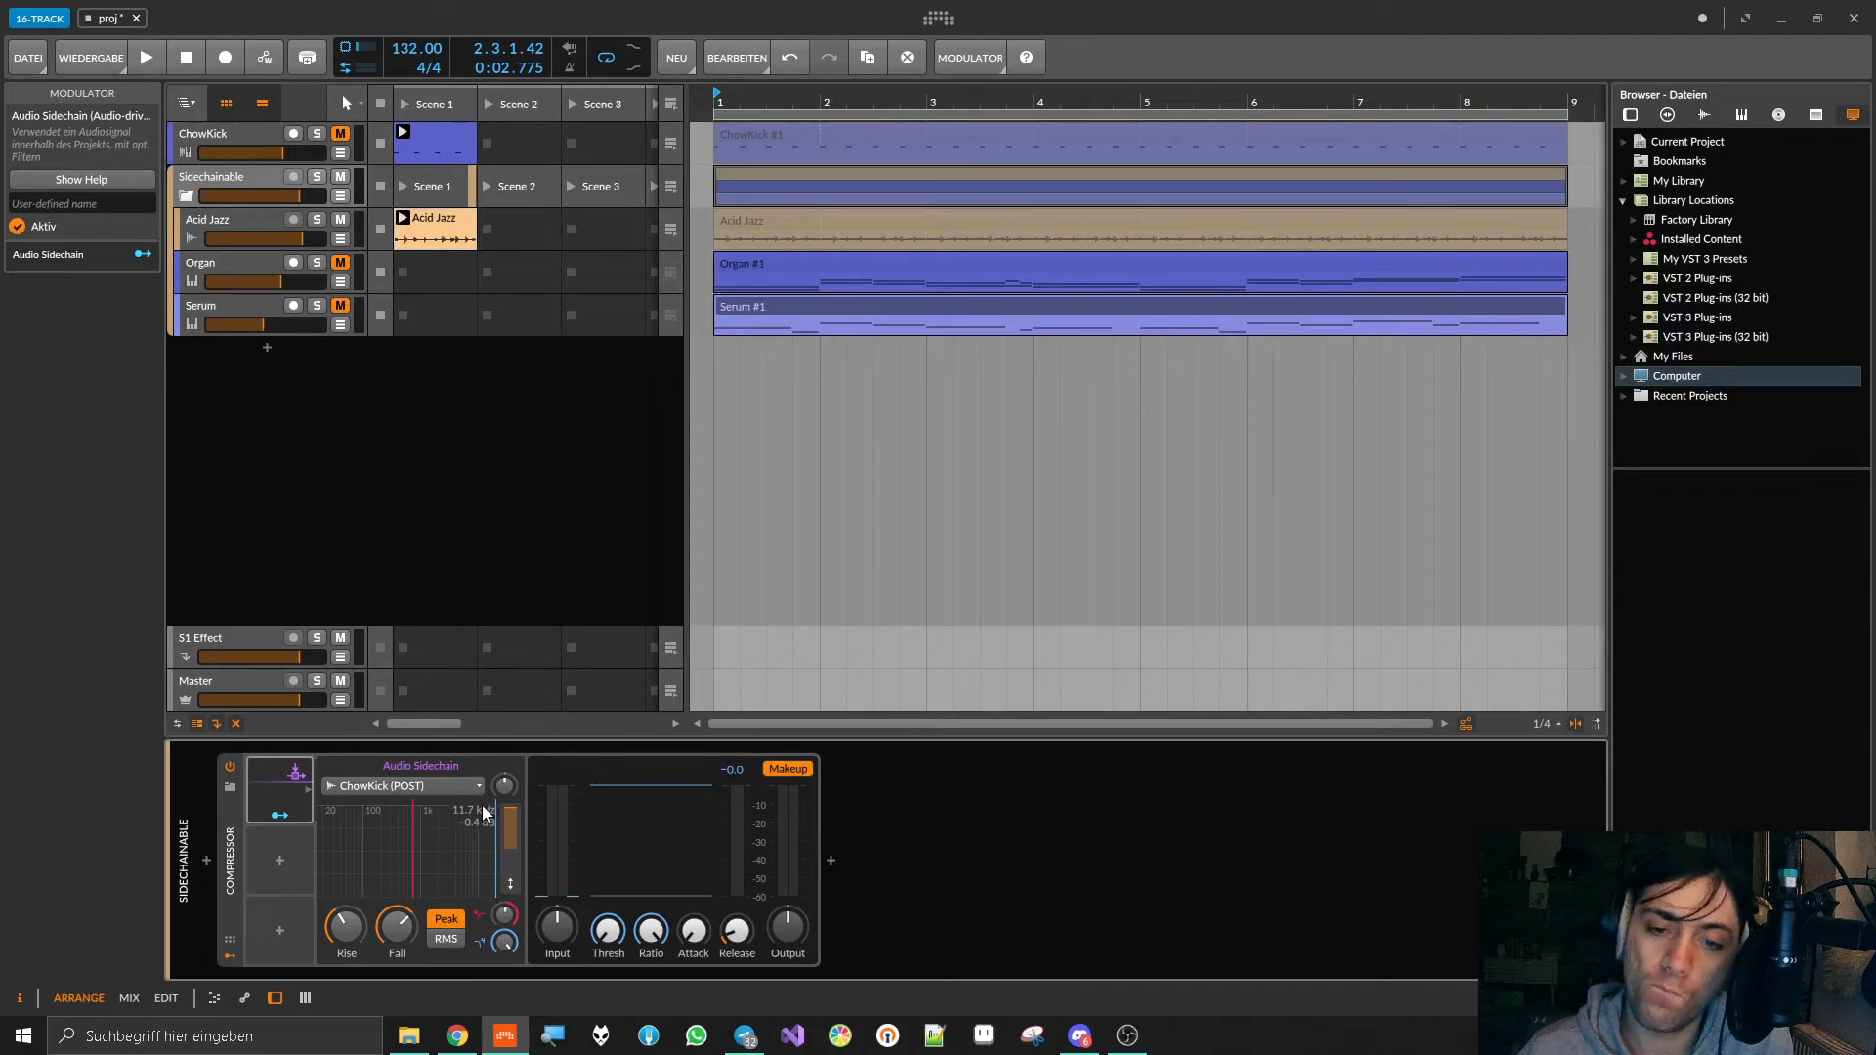
# Step: Replace the Compressor on the Sidechainable group with FabFilter Pro-C 2
pyautogui.click(594, 774)
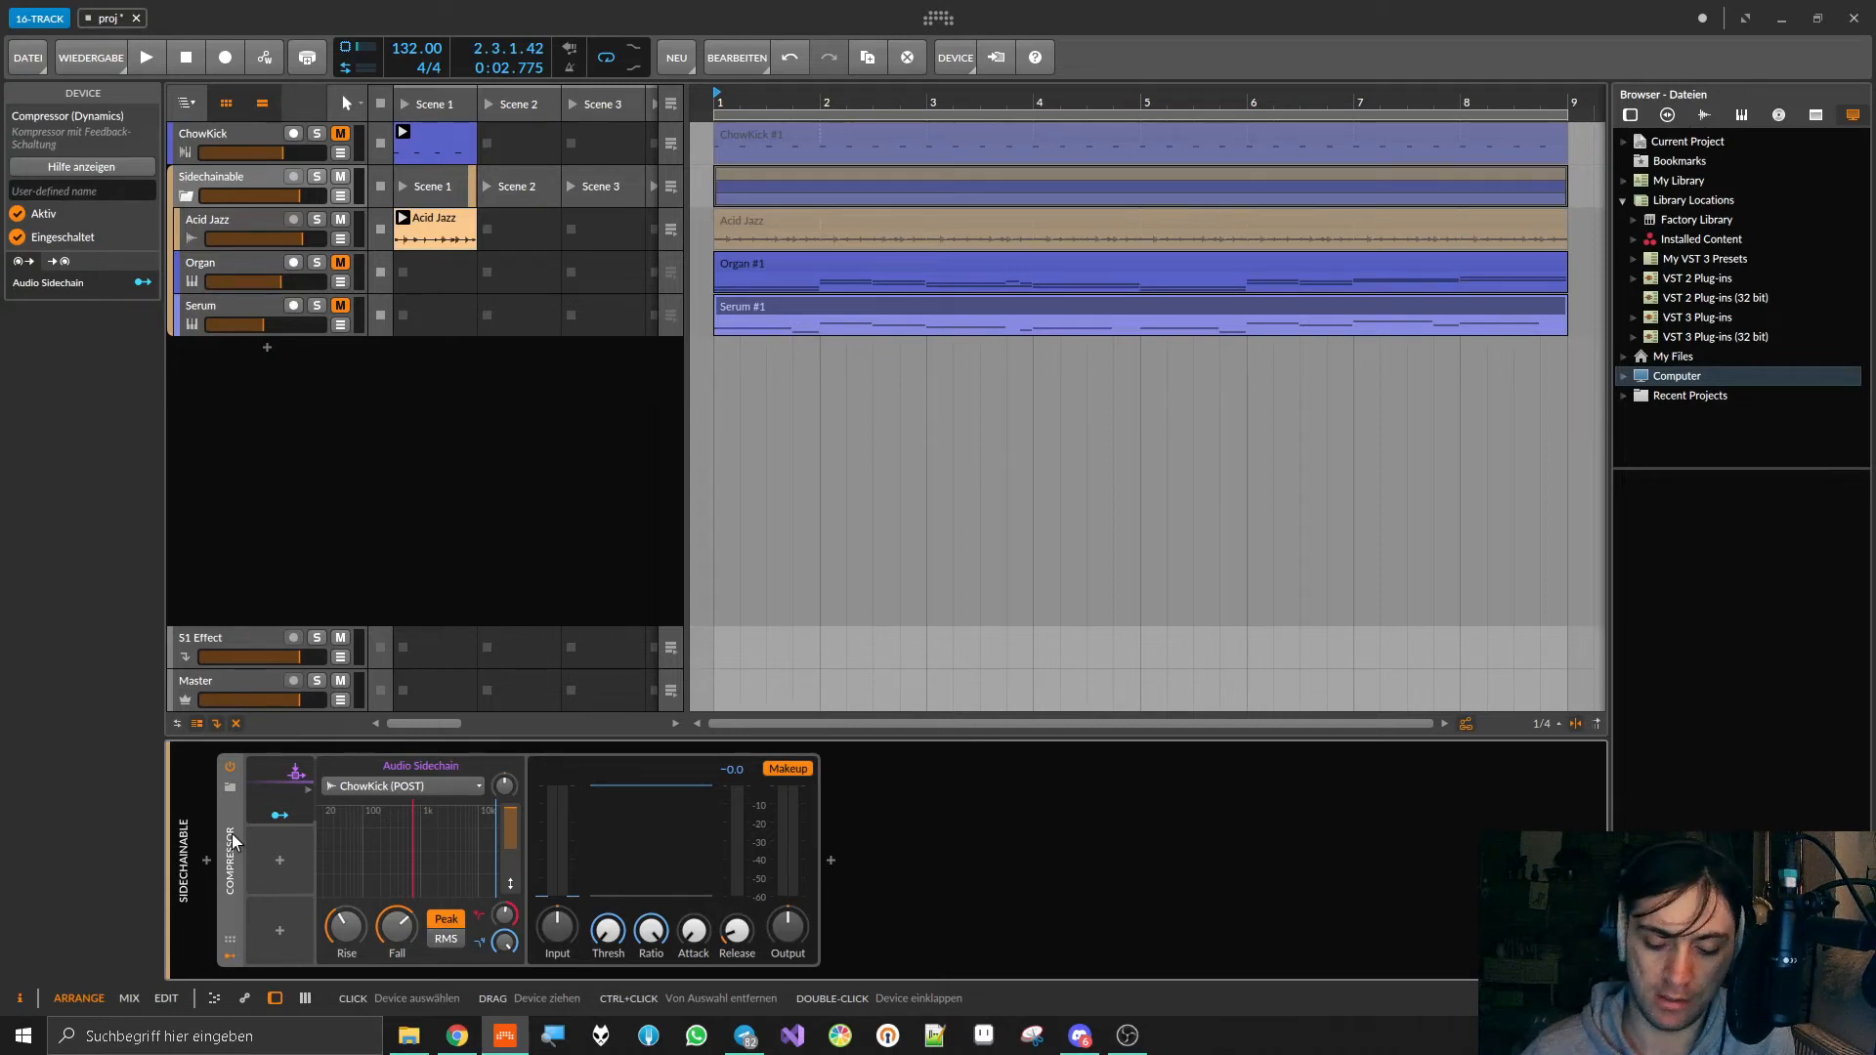
pyautogui.press('Delete')
pyautogui.click(206, 860)
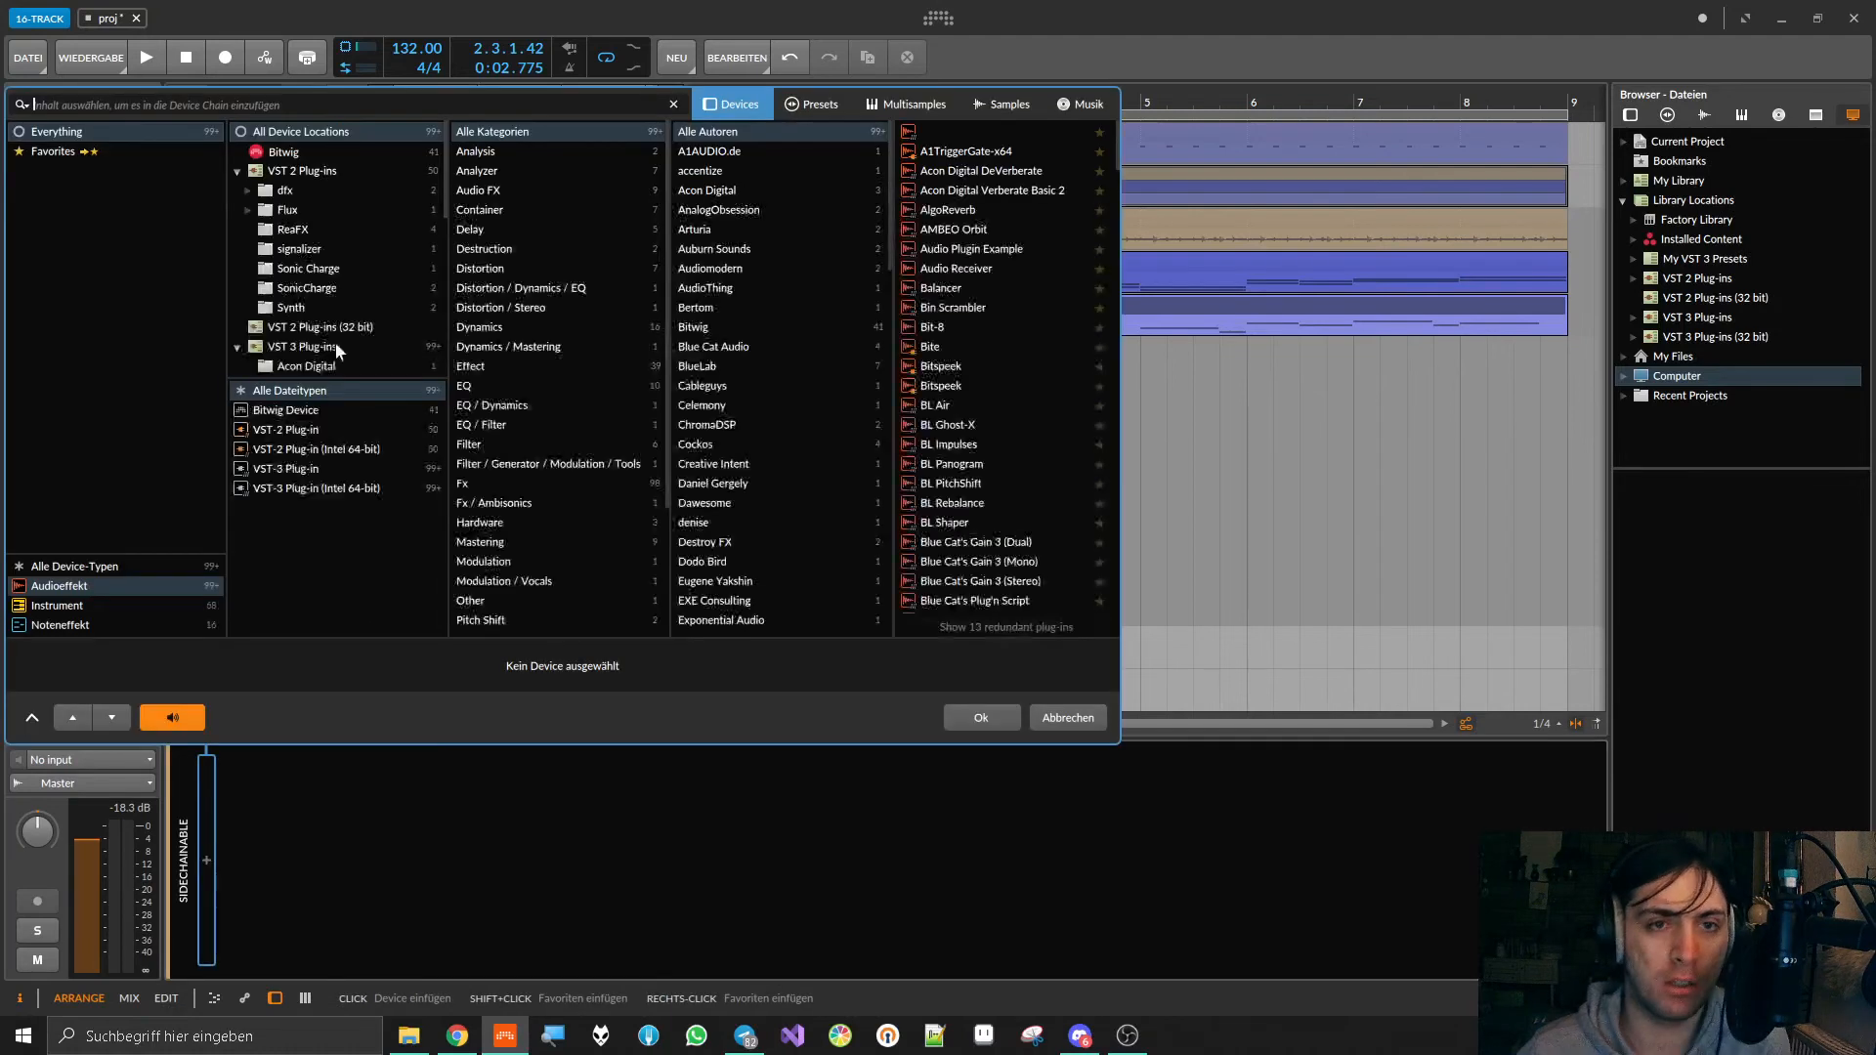
pyautogui.write('pro-c')
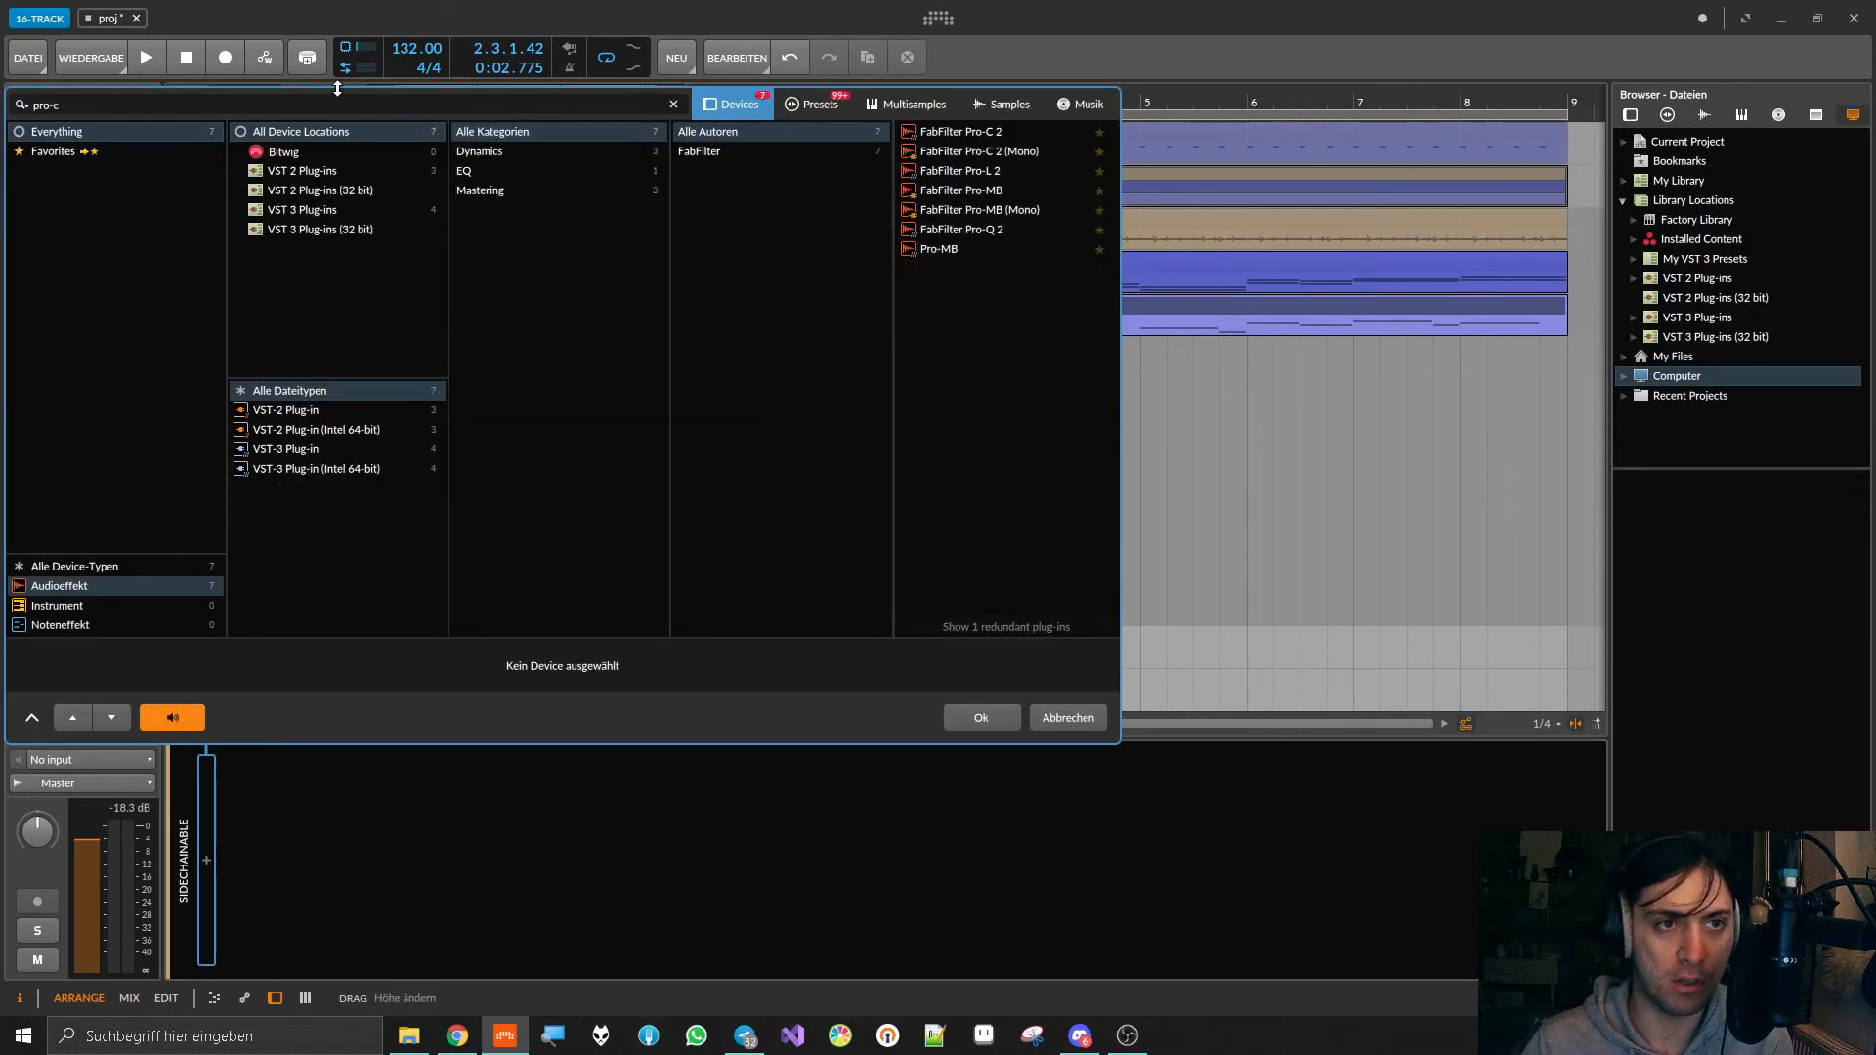
pyautogui.doubleClick(980, 134)
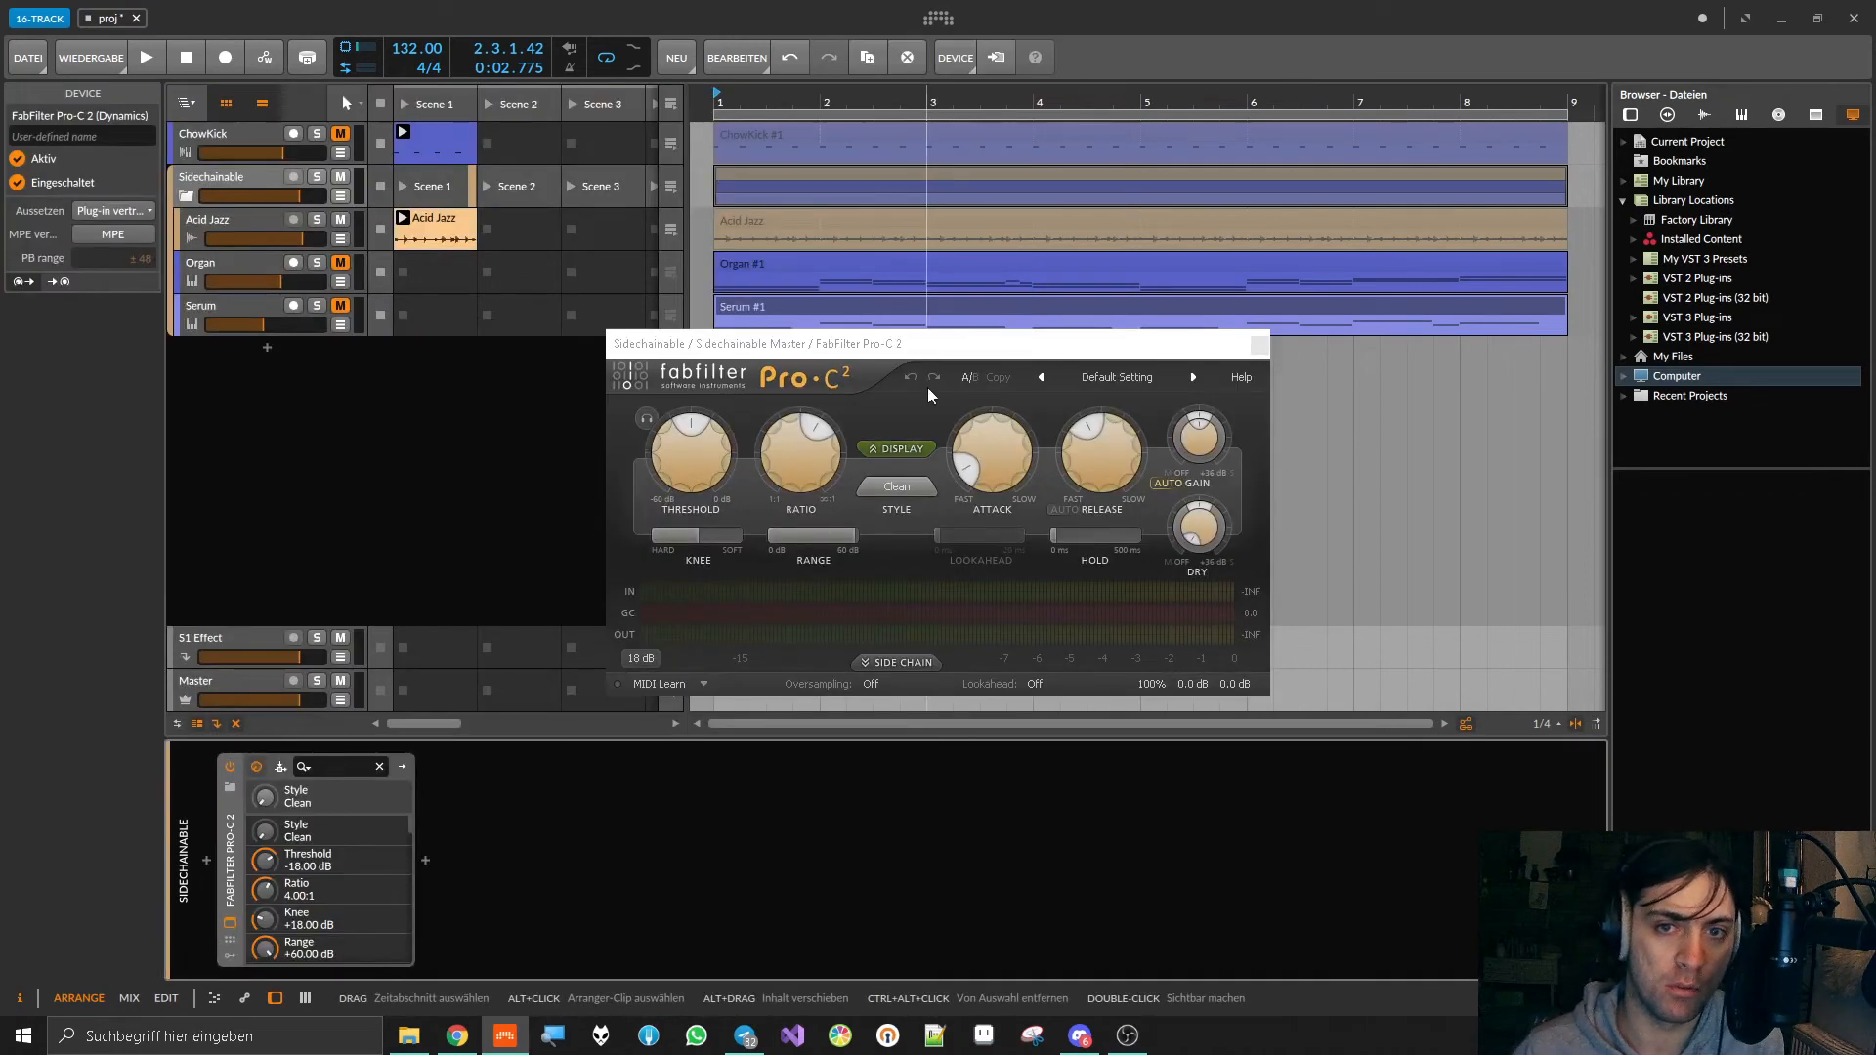
# Step: Switch Pro-C 2's side chain to external and set the plug-in's sidechain input to ChowKick (POST)
pyautogui.moveTo(951, 350); pyautogui.dragTo(935, 416)
pyautogui.click(869, 729)
pyautogui.click(631, 756)
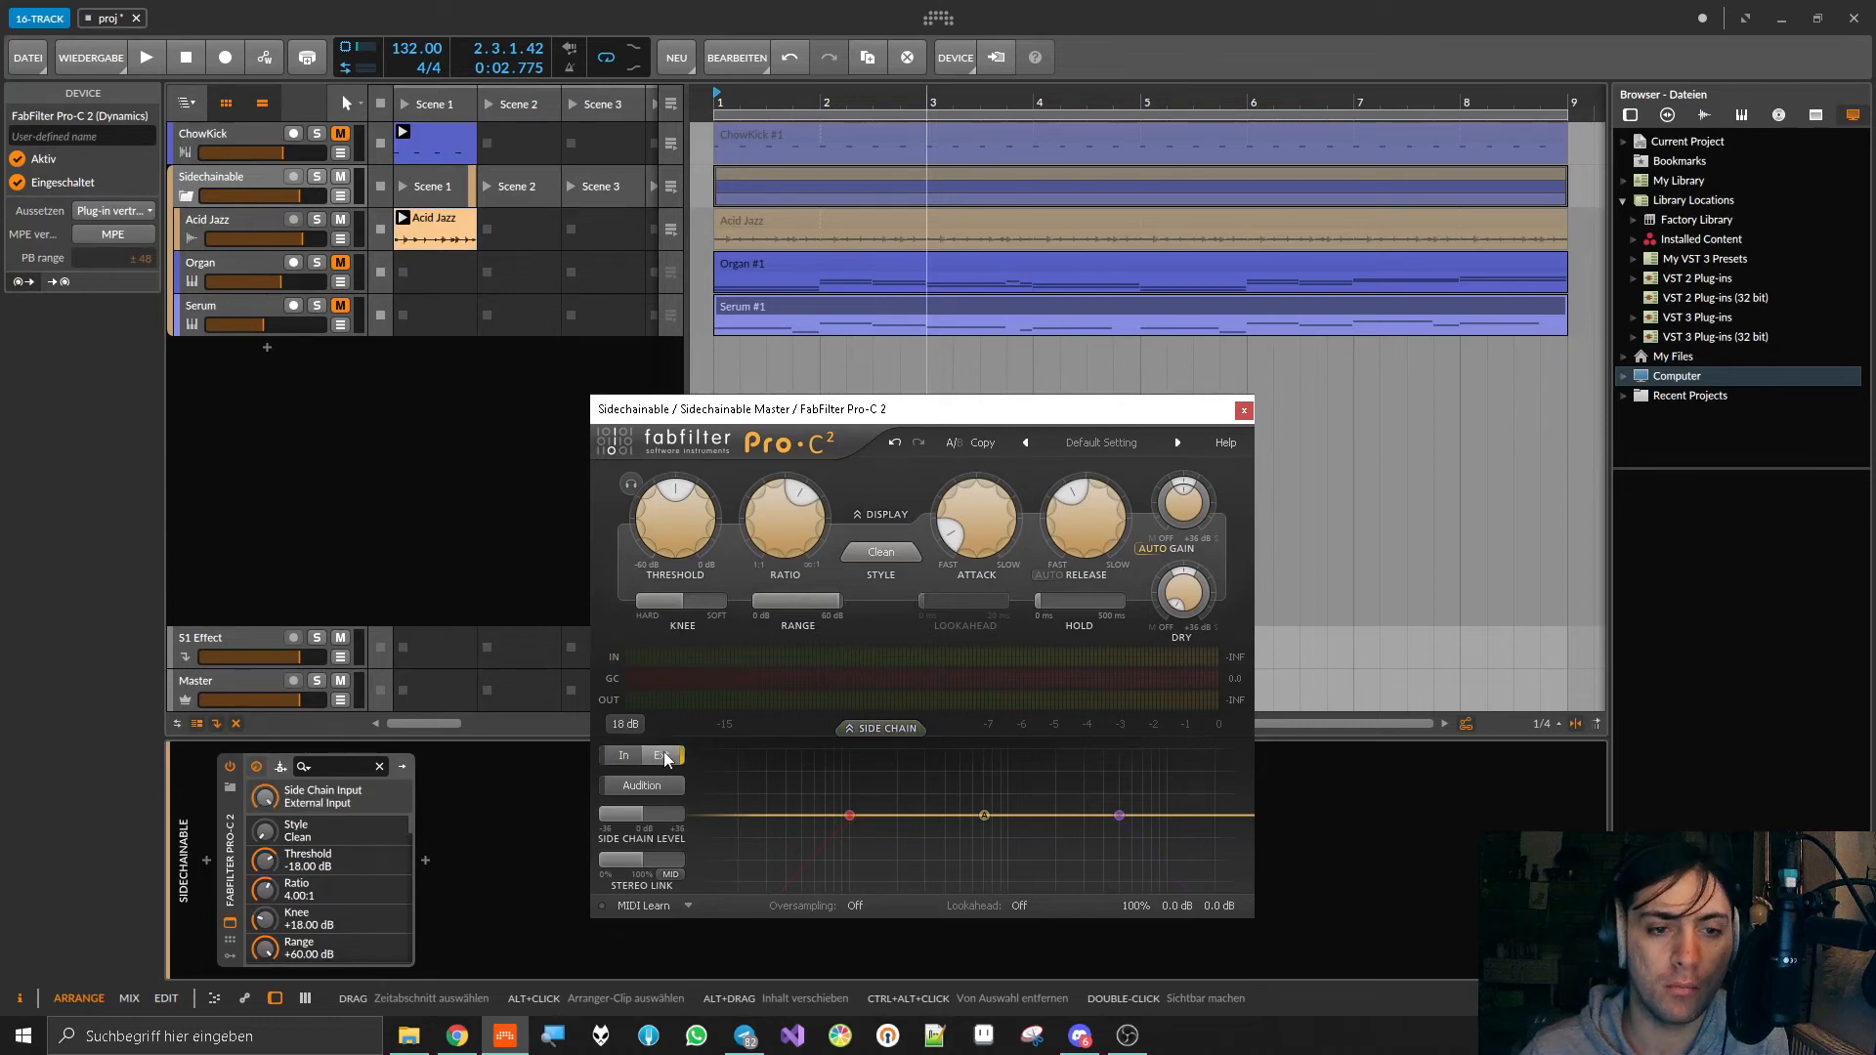
pyautogui.click(280, 768)
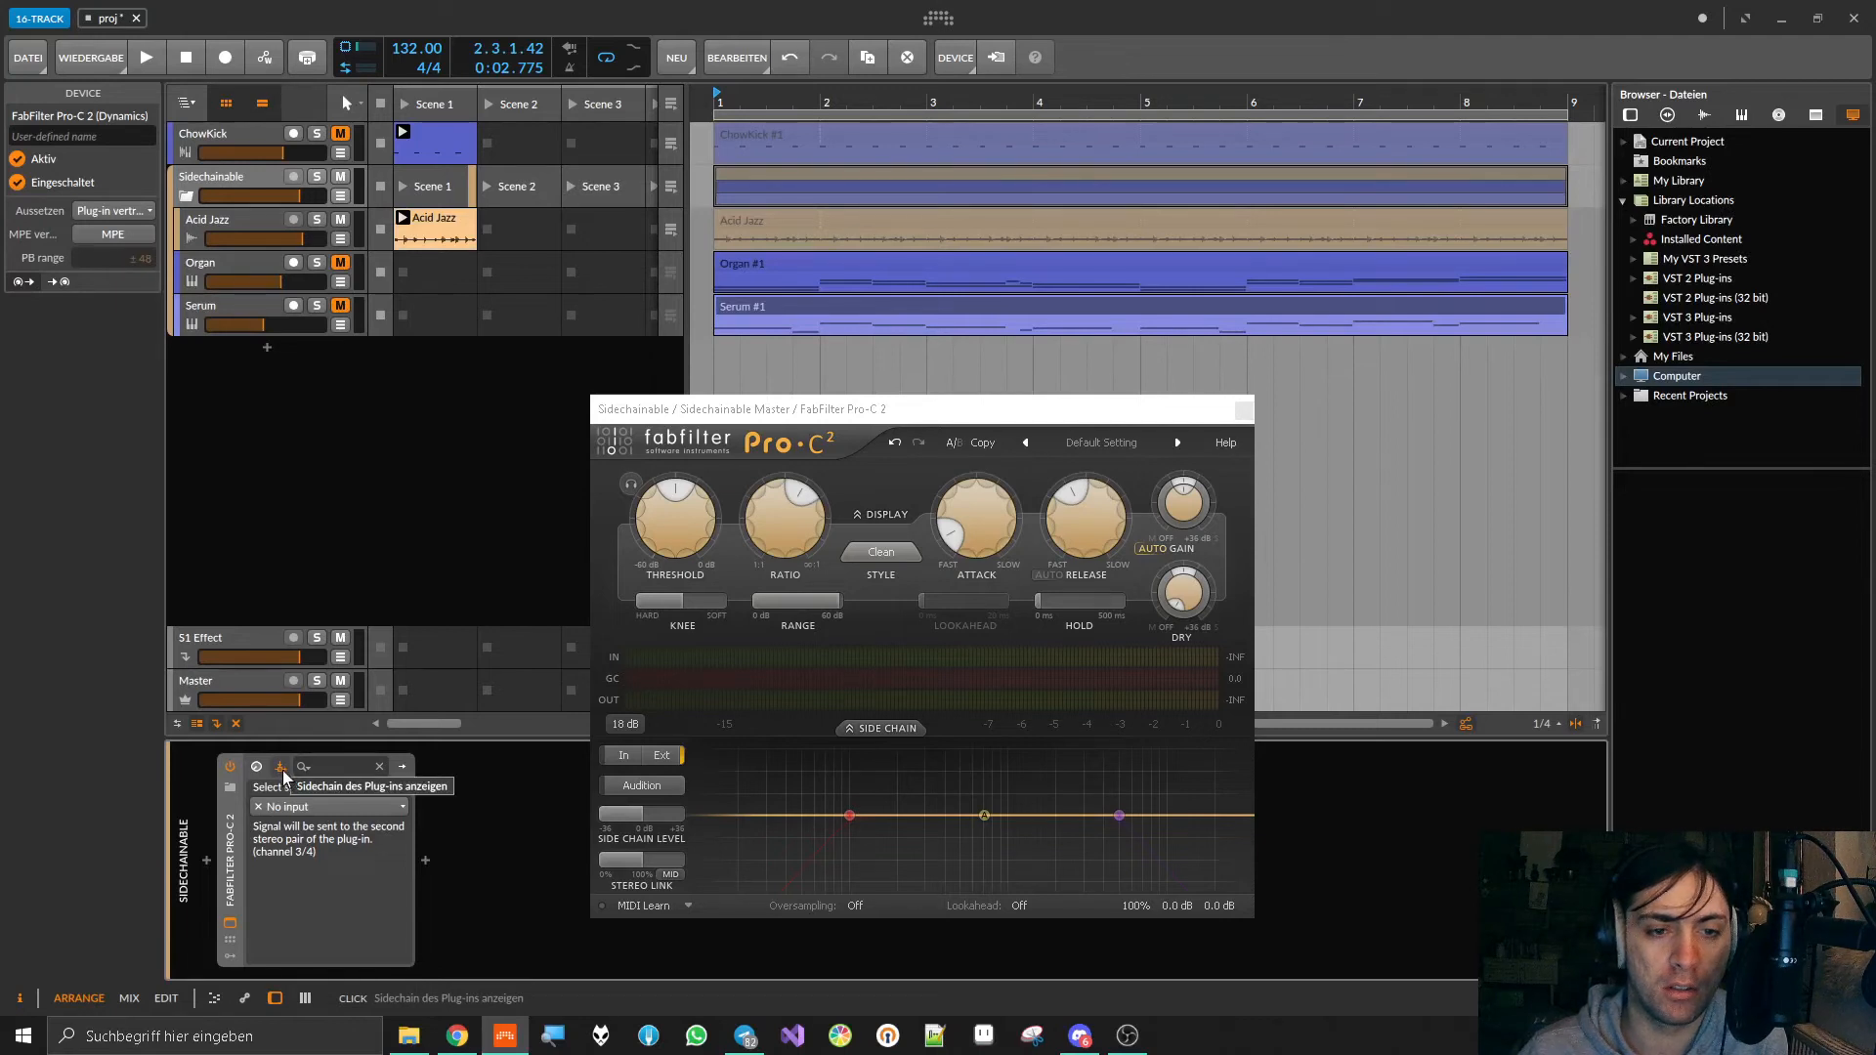
pyautogui.click(290, 807)
pyautogui.moveTo(402, 883)
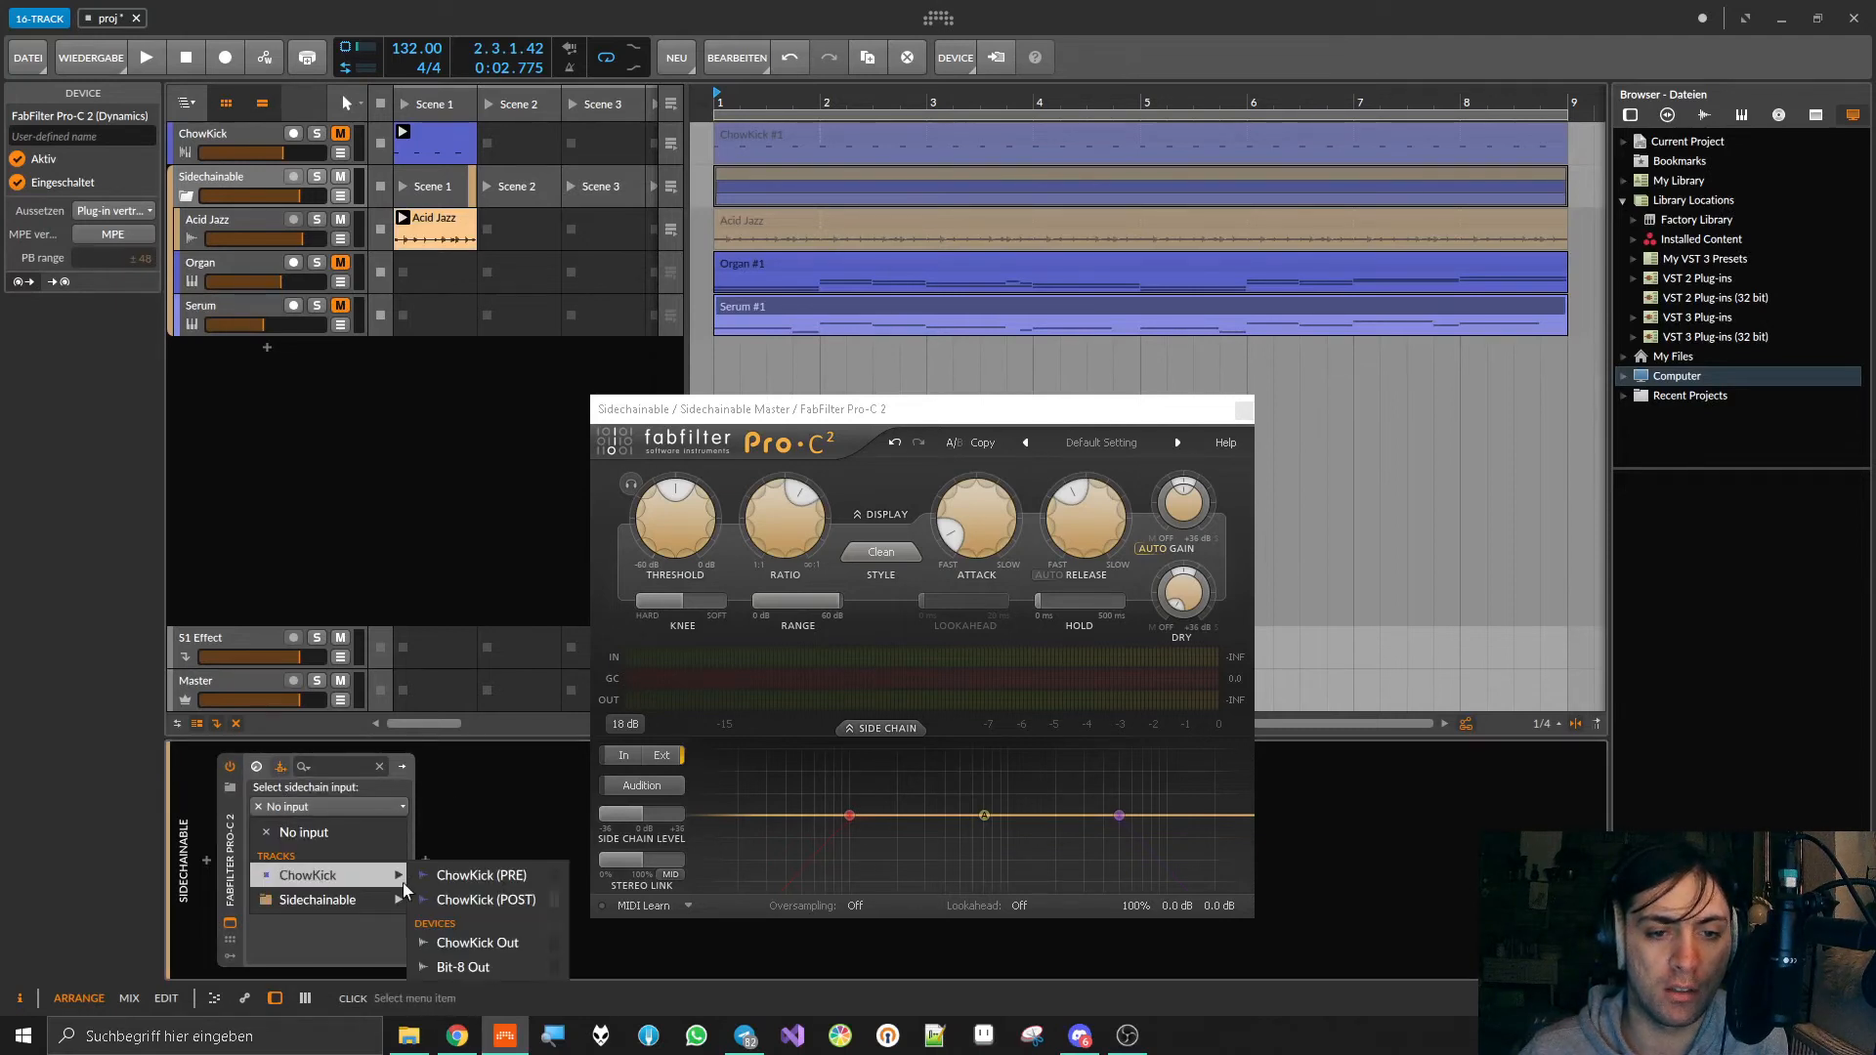
pyautogui.click(492, 899)
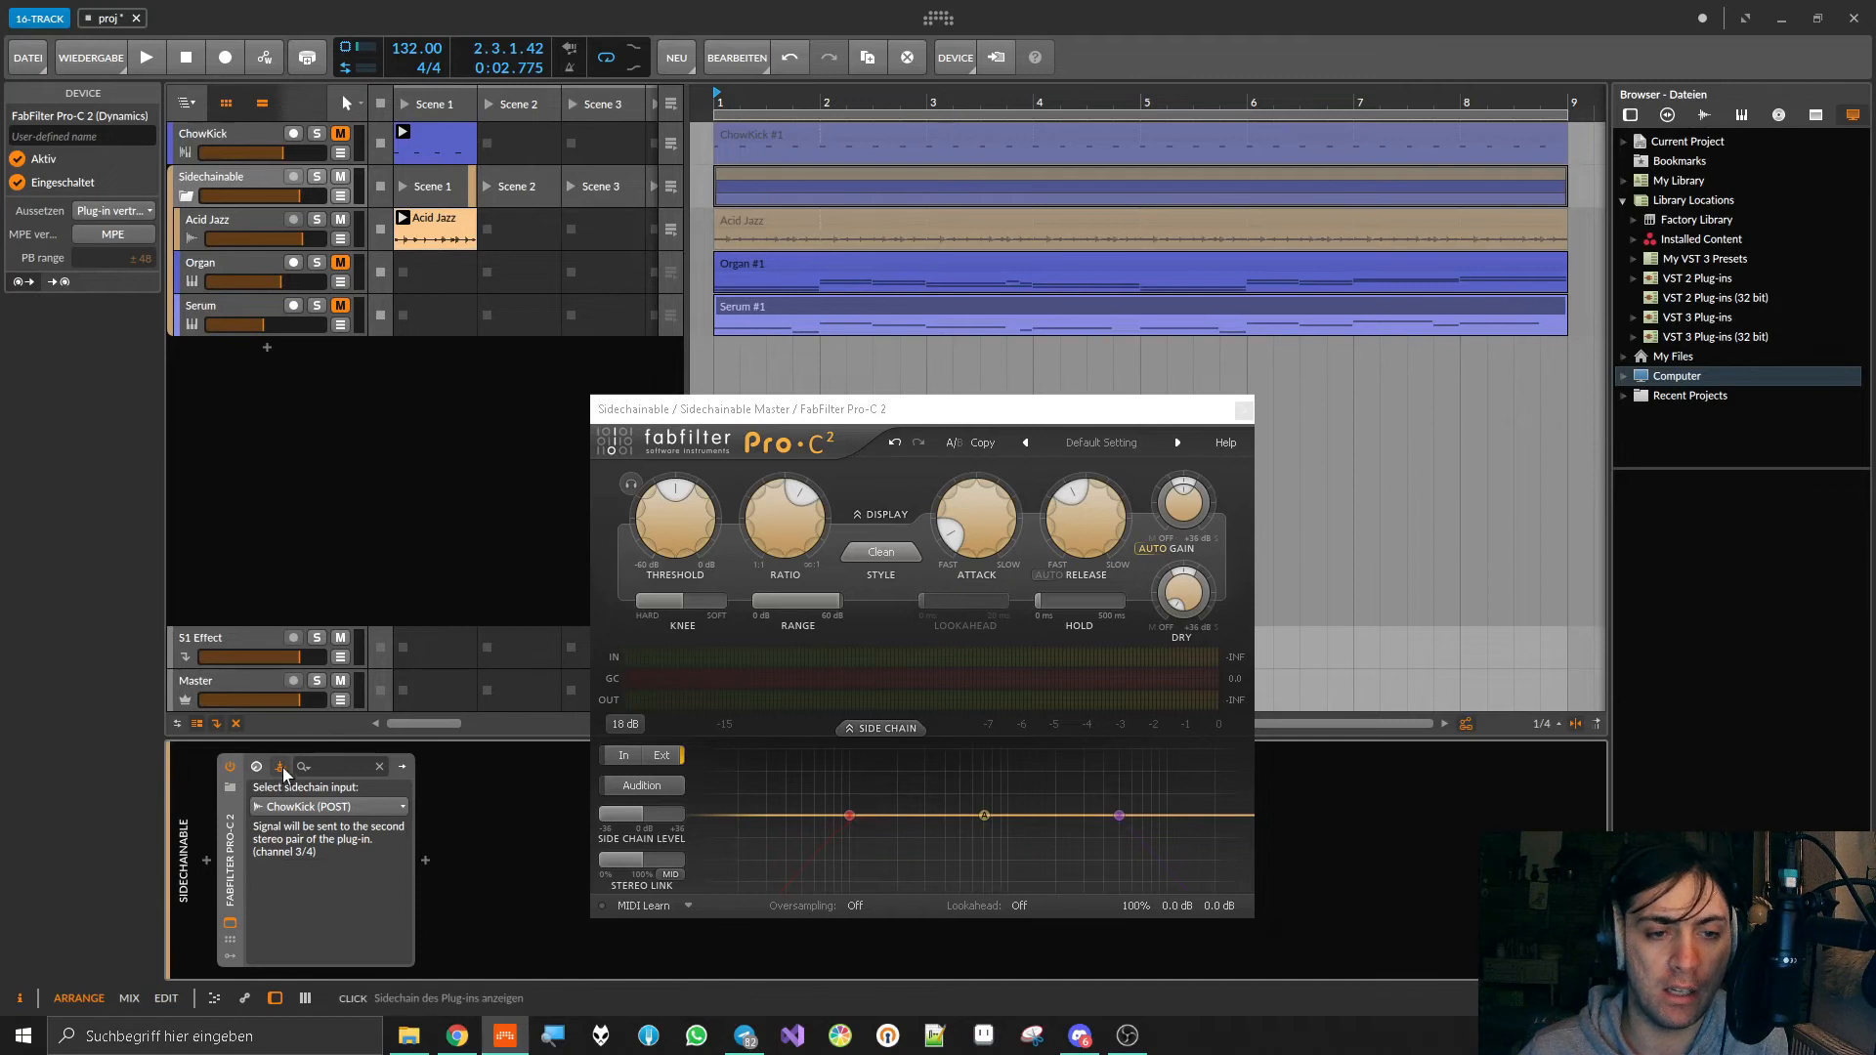
pyautogui.click(424, 859)
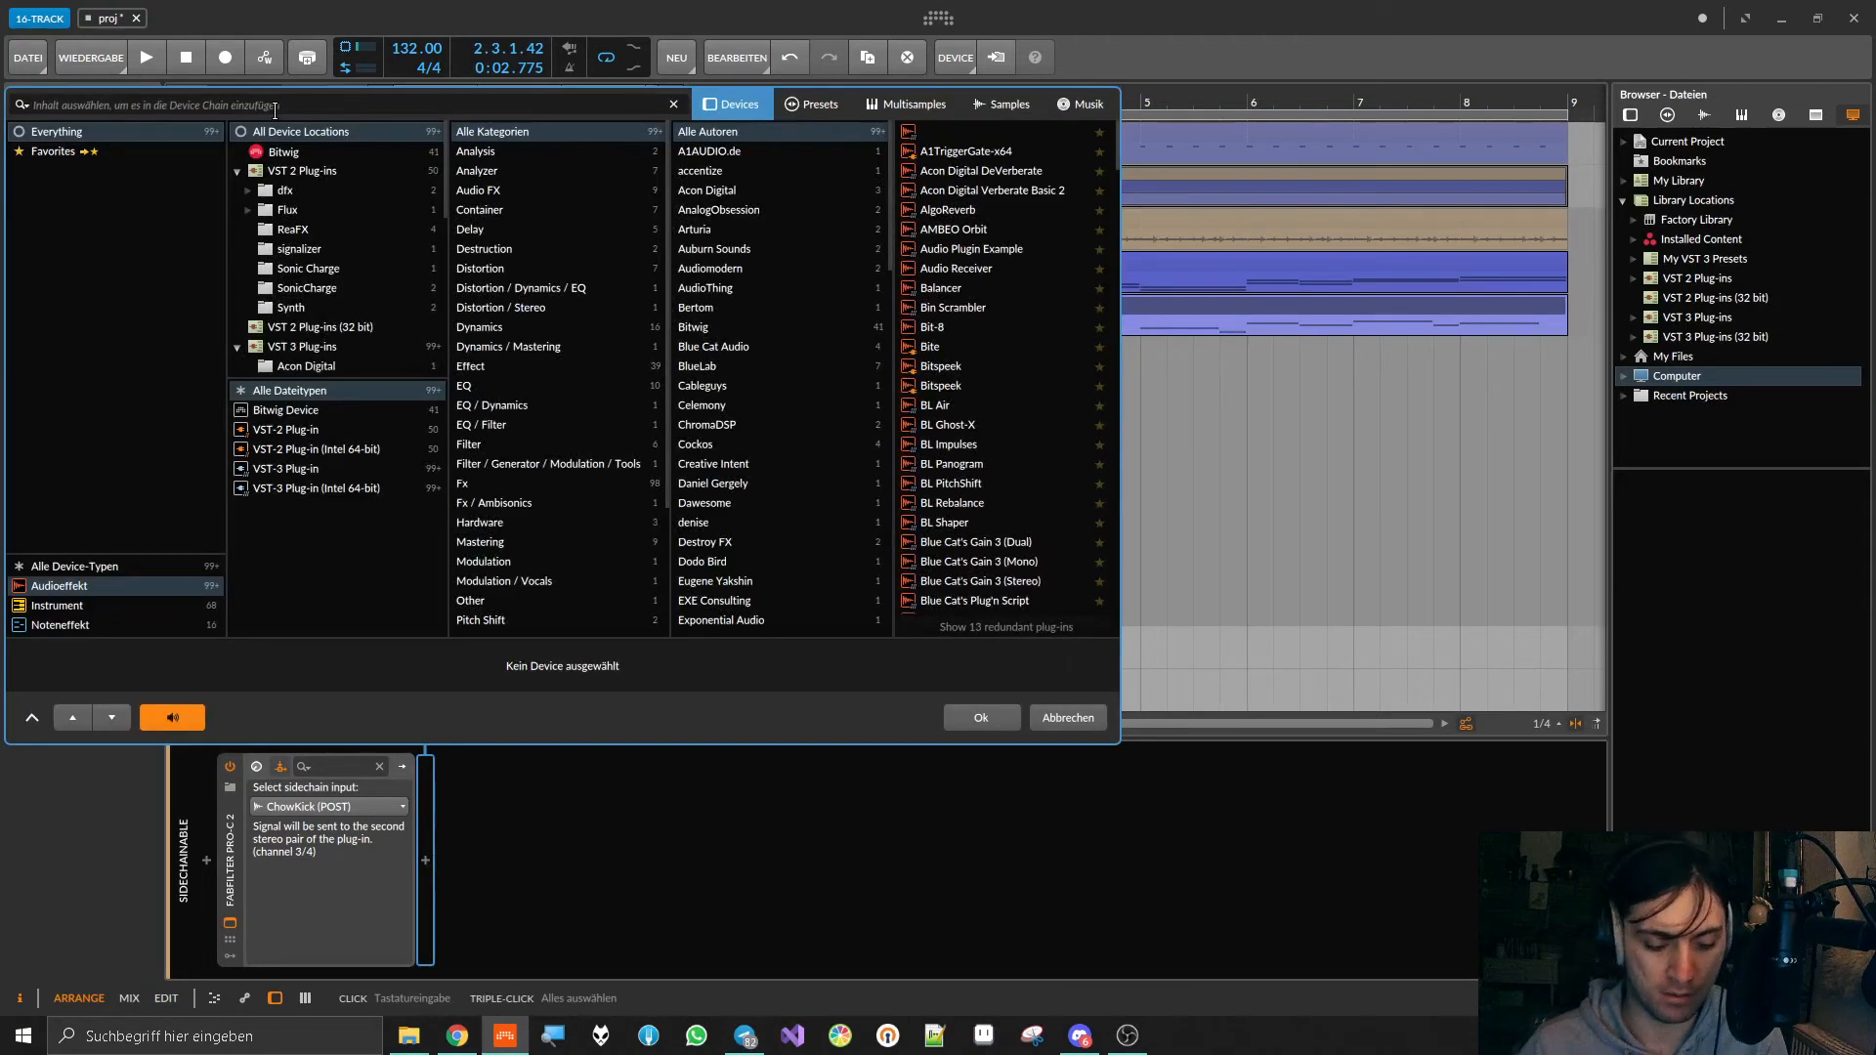
pyautogui.write('comp')
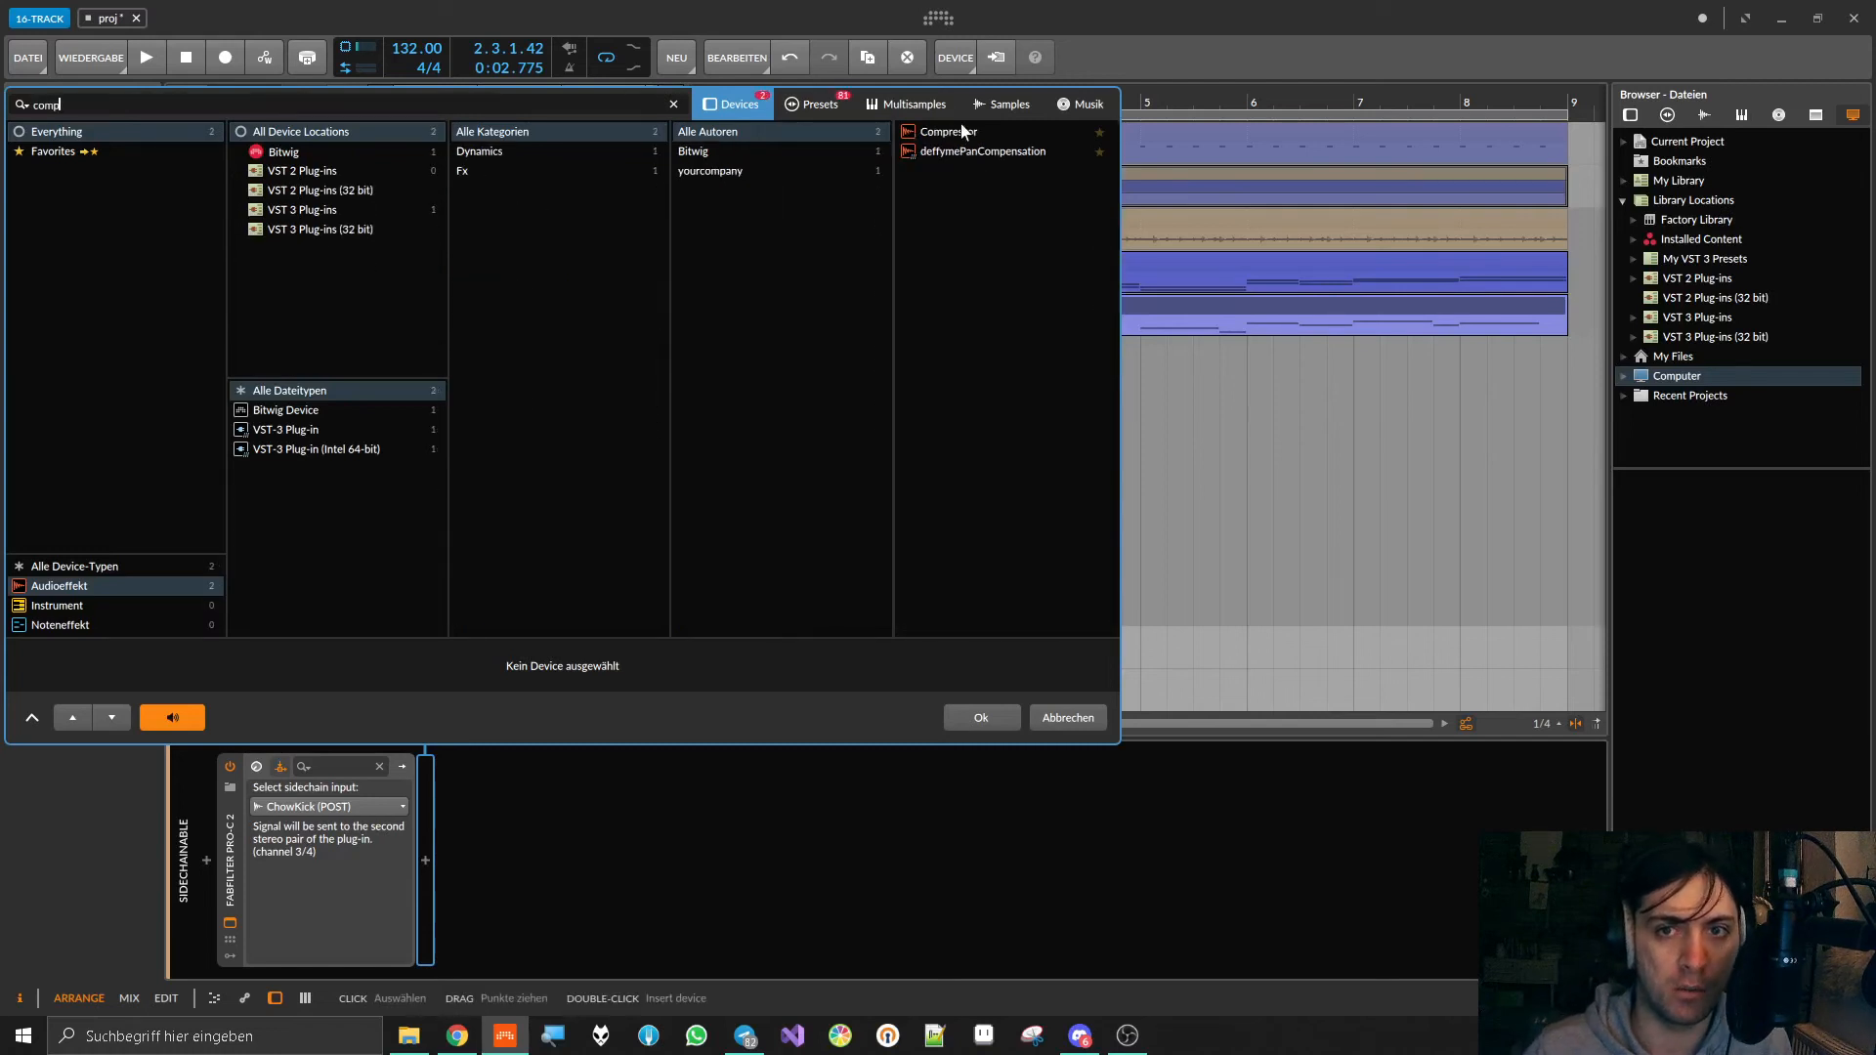
pyautogui.press('Return')
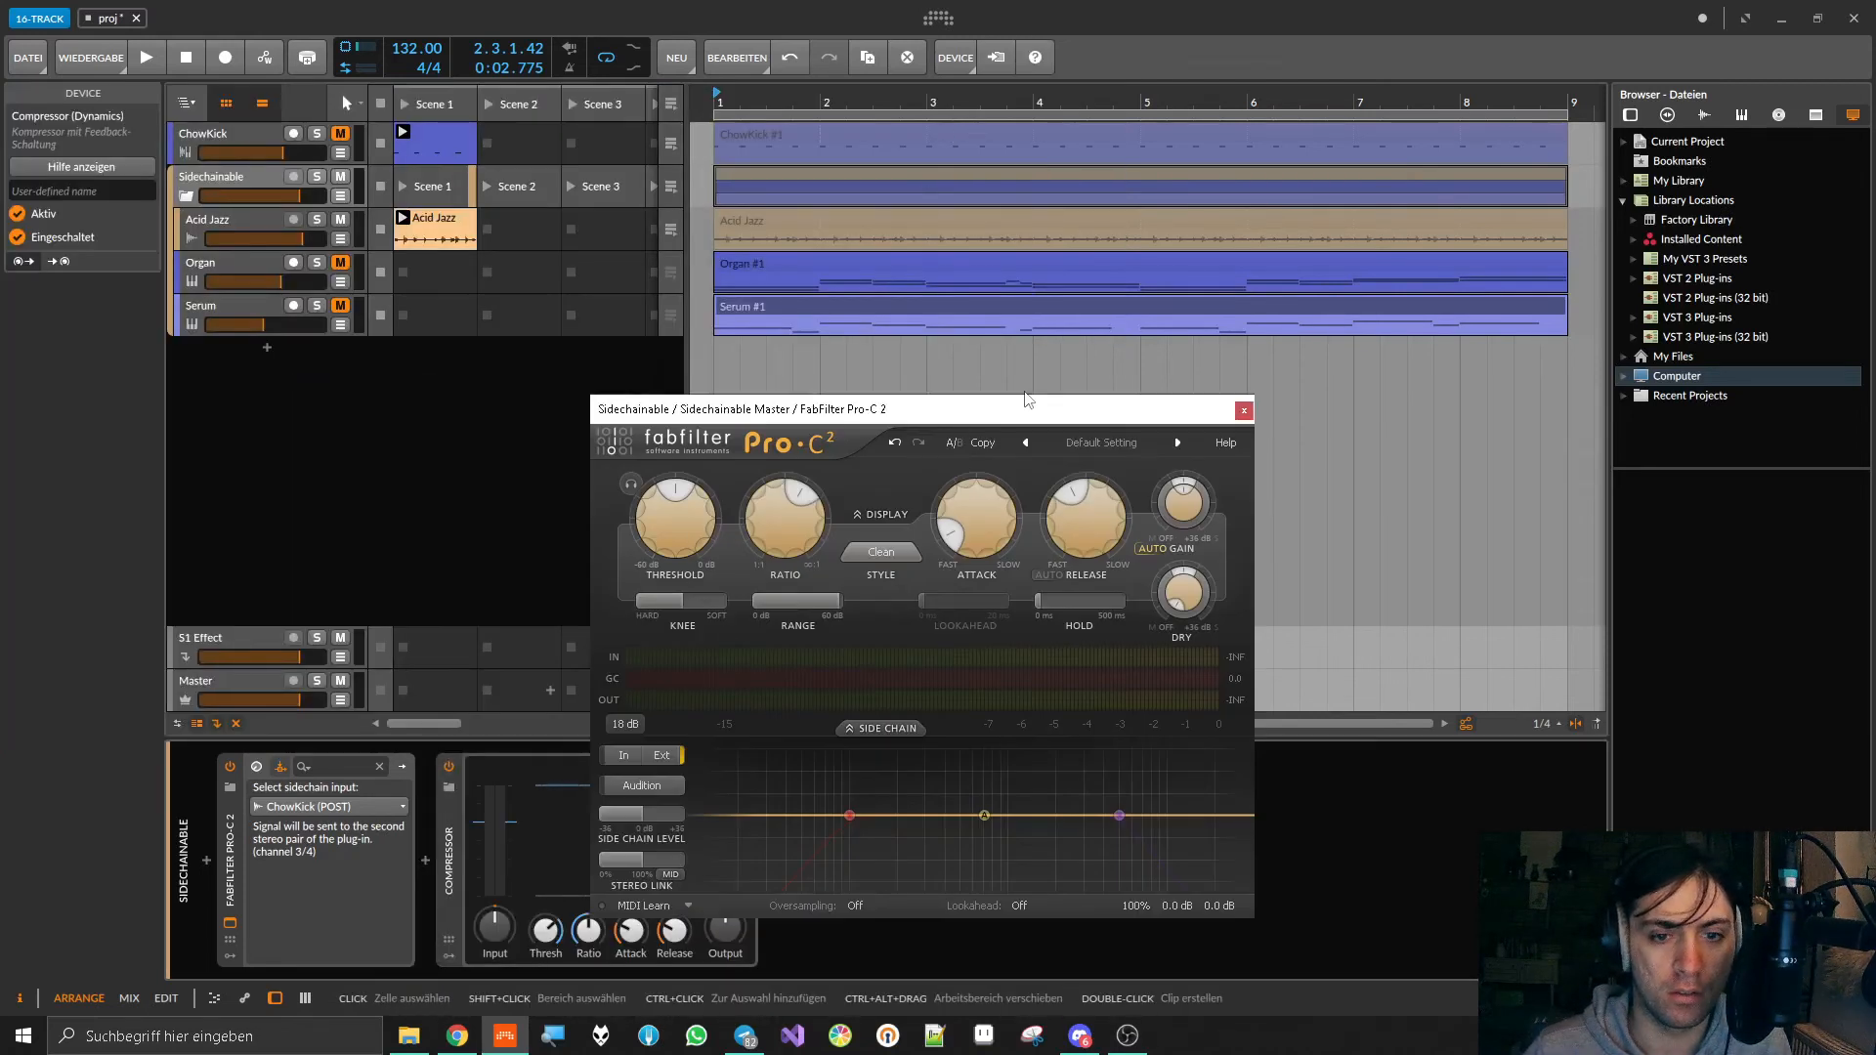
pyautogui.moveTo(952, 413)
pyautogui.mouseDown()
pyautogui.moveTo(1336, 329)
pyautogui.moveTo(1222, 342)
pyautogui.moveTo(1205, 326)
pyautogui.mouseUp()
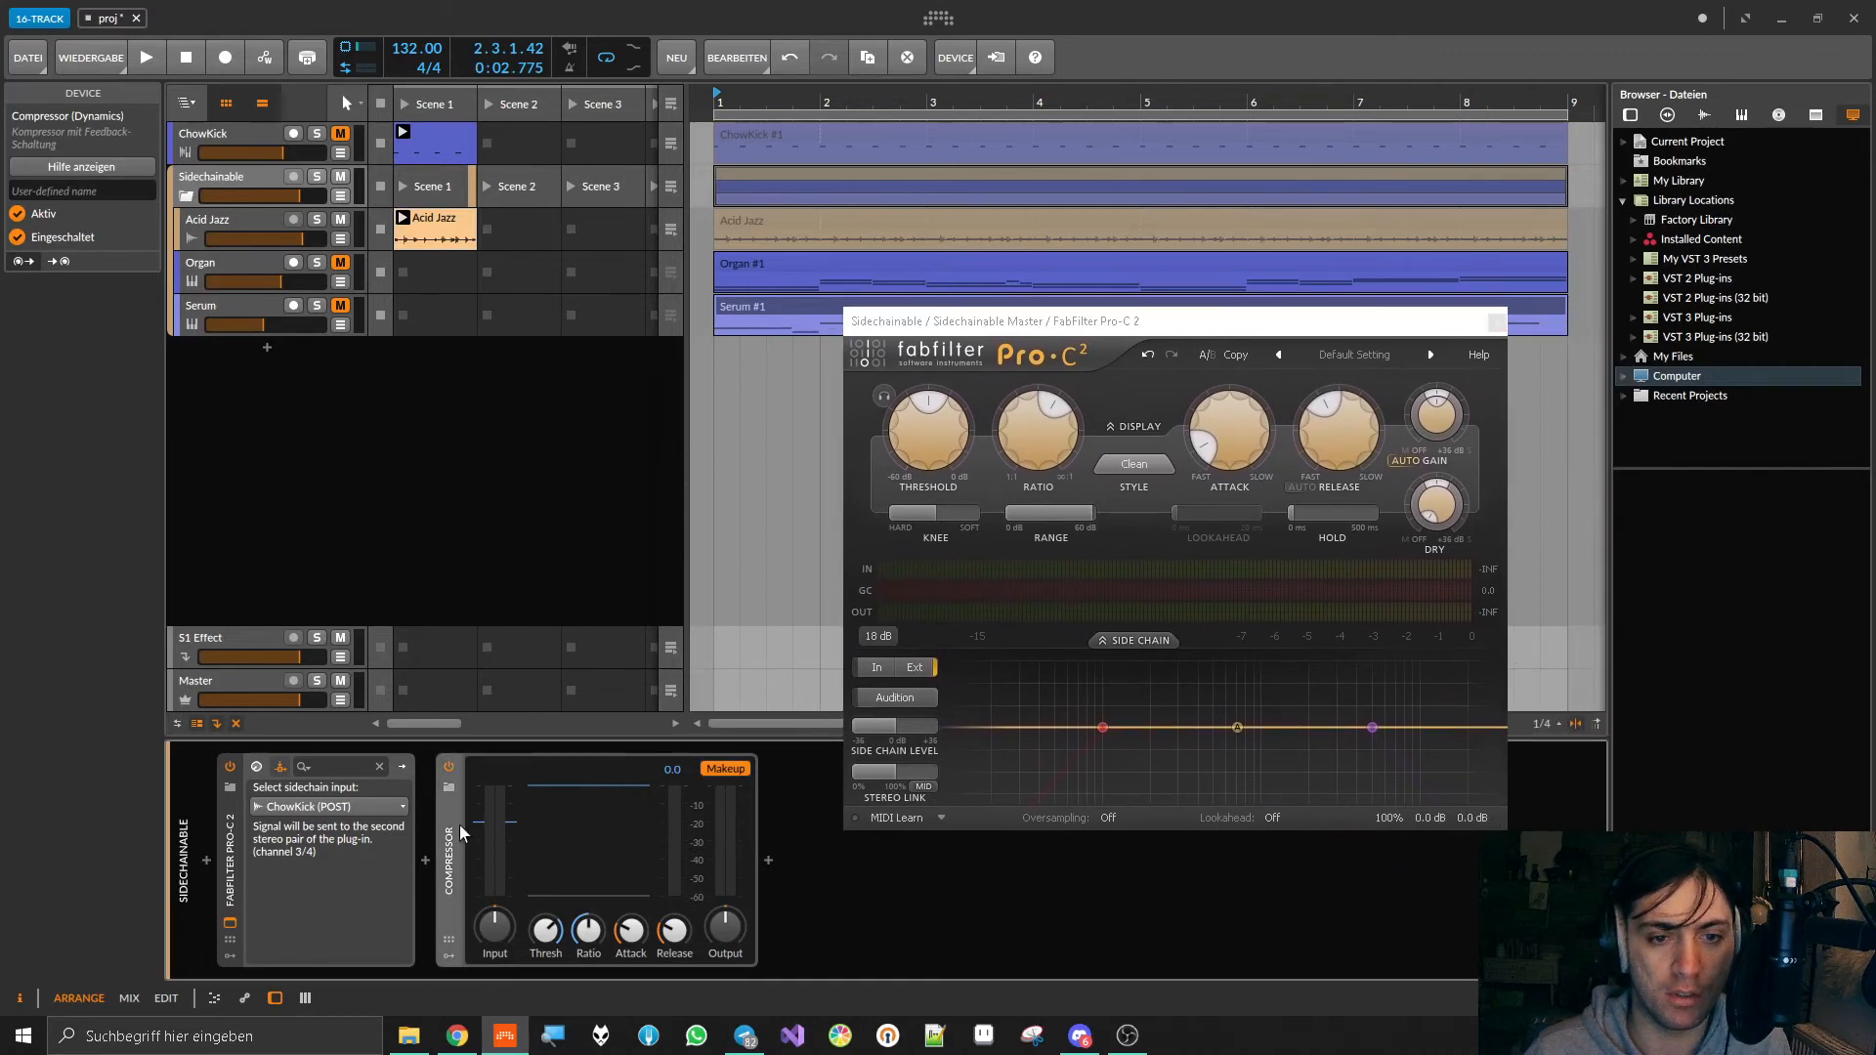
pyautogui.press('Delete')
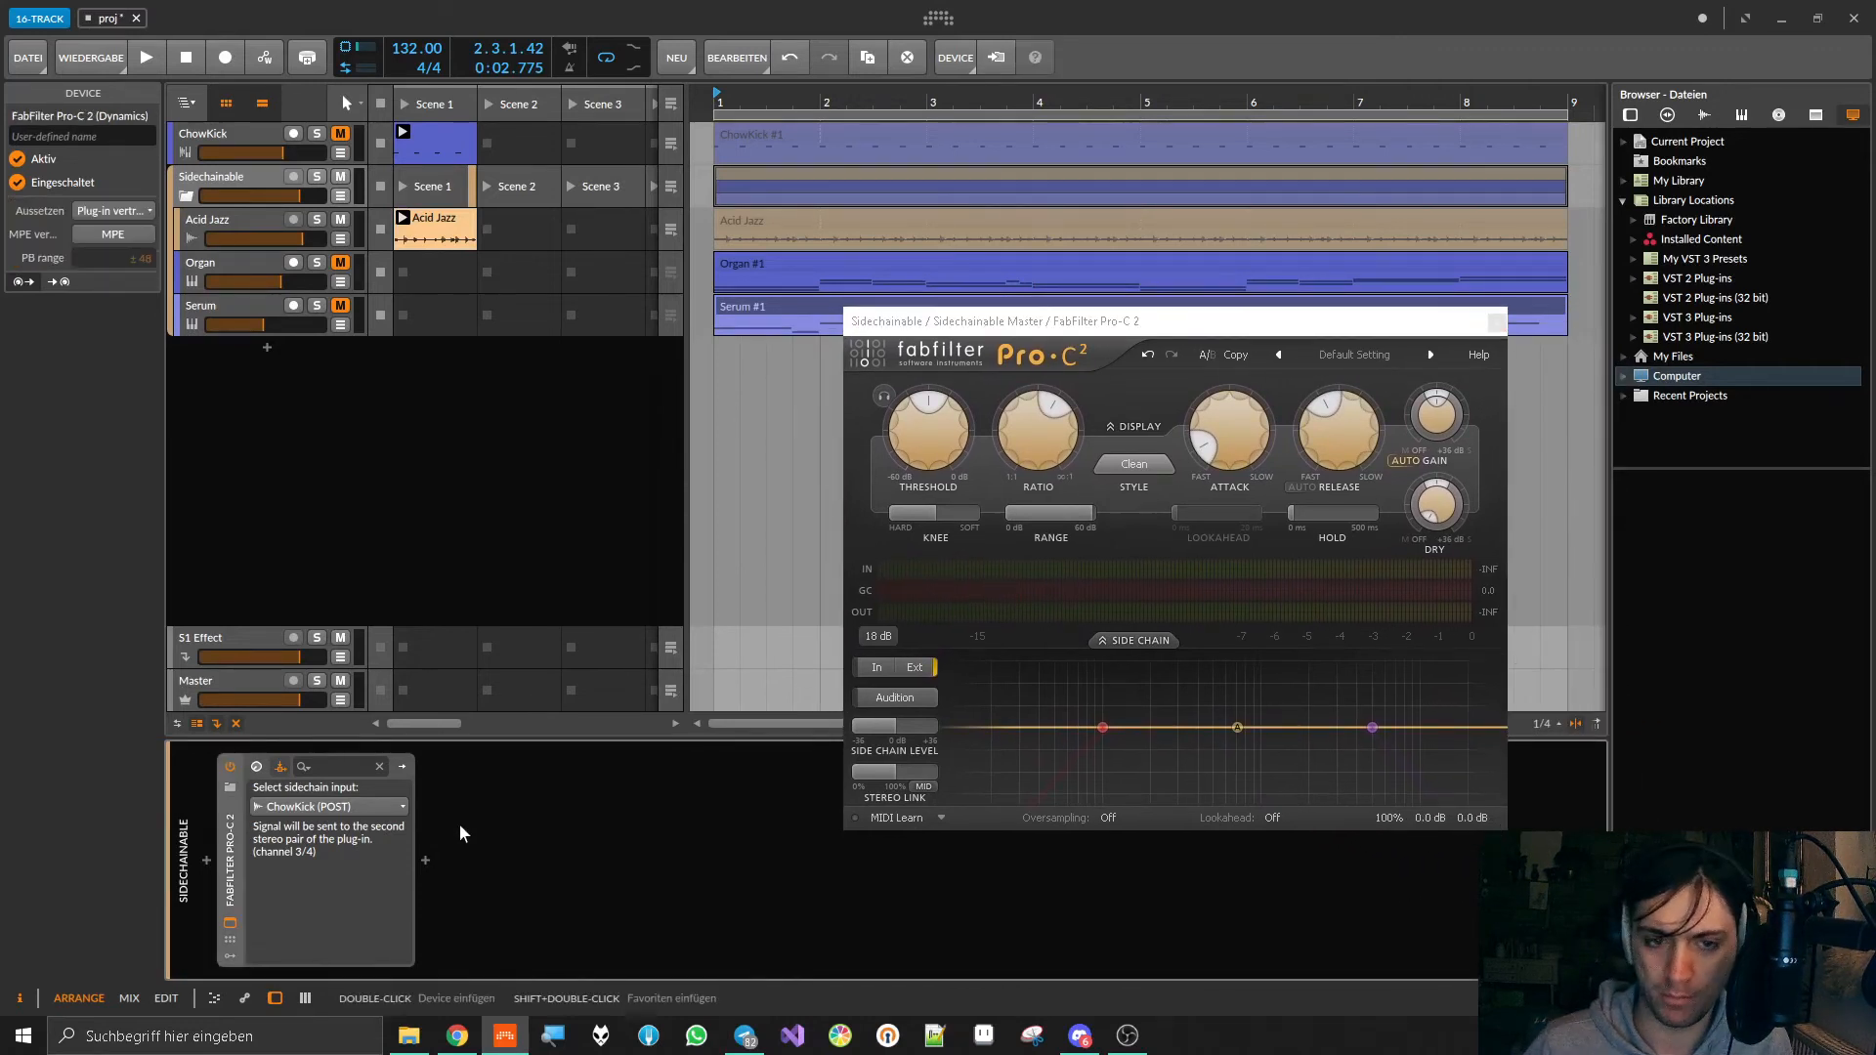
# Step: Start playback, unmute ChowKick and lower Pro-C 2's Threshold
pyautogui.press('space')
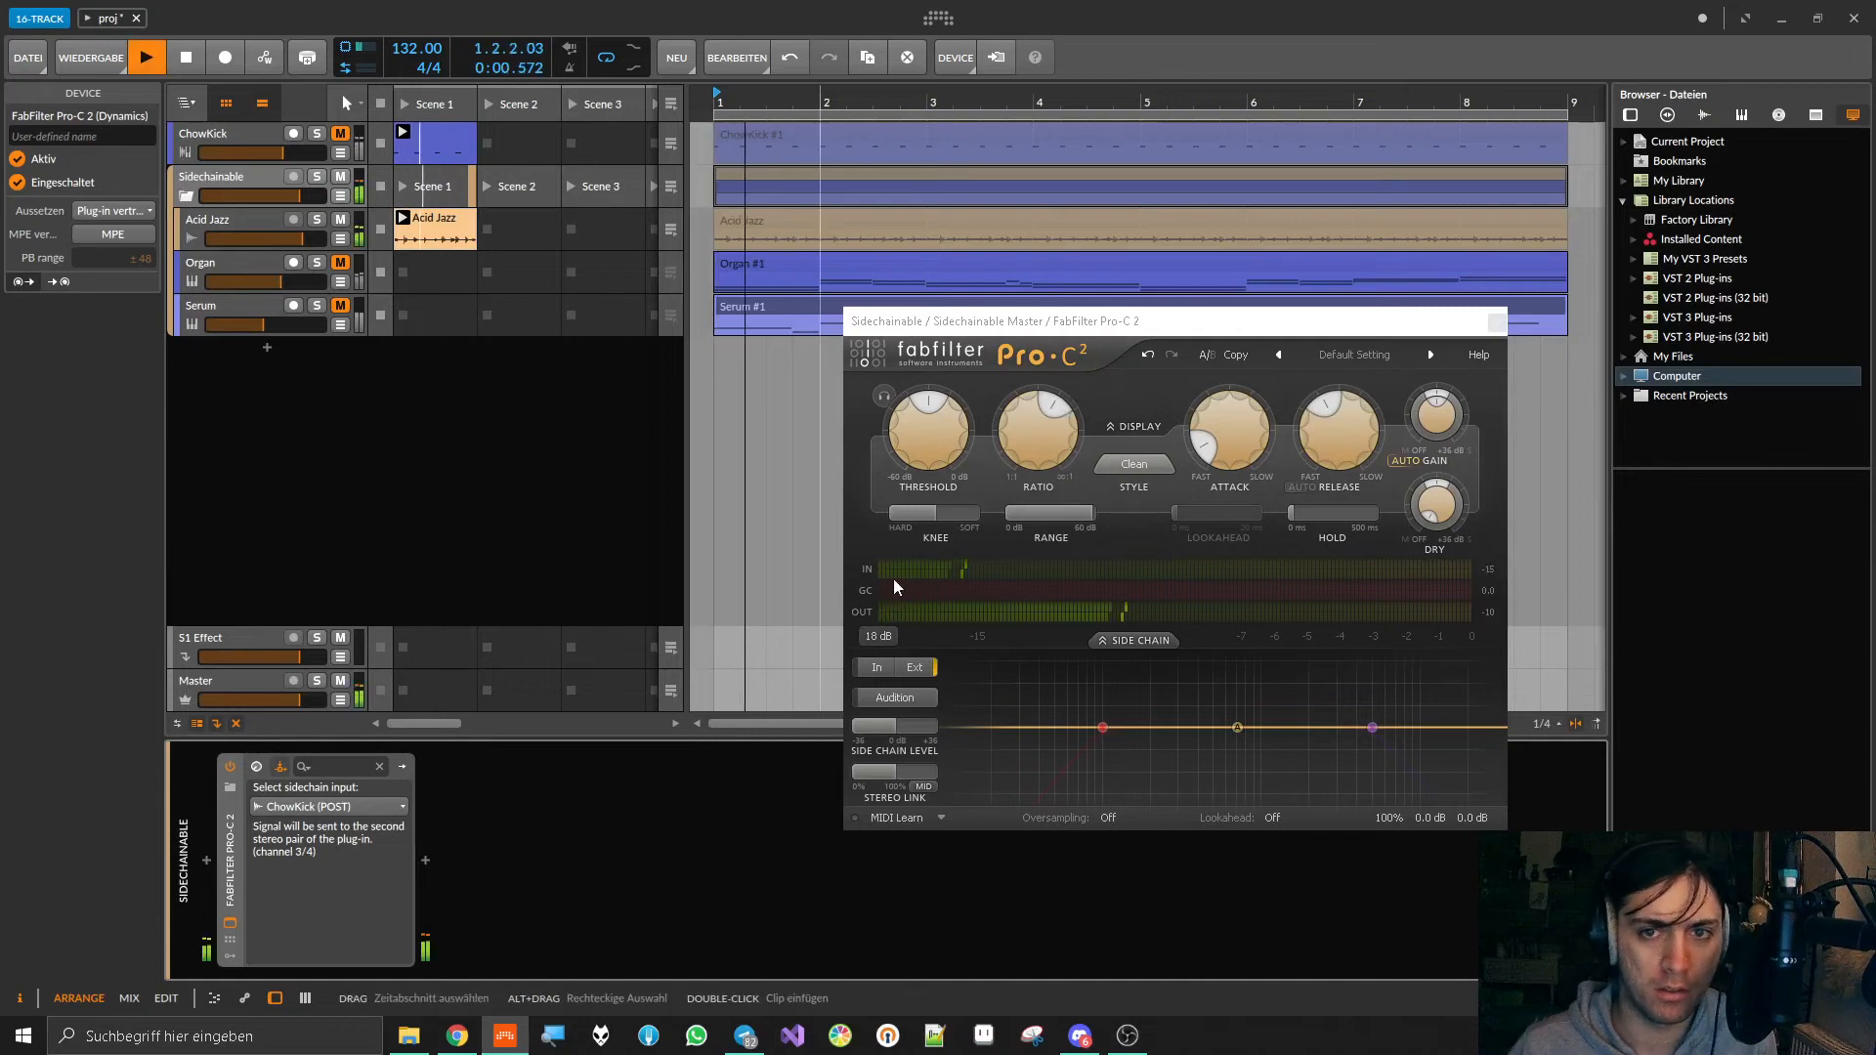
pyautogui.click(340, 134)
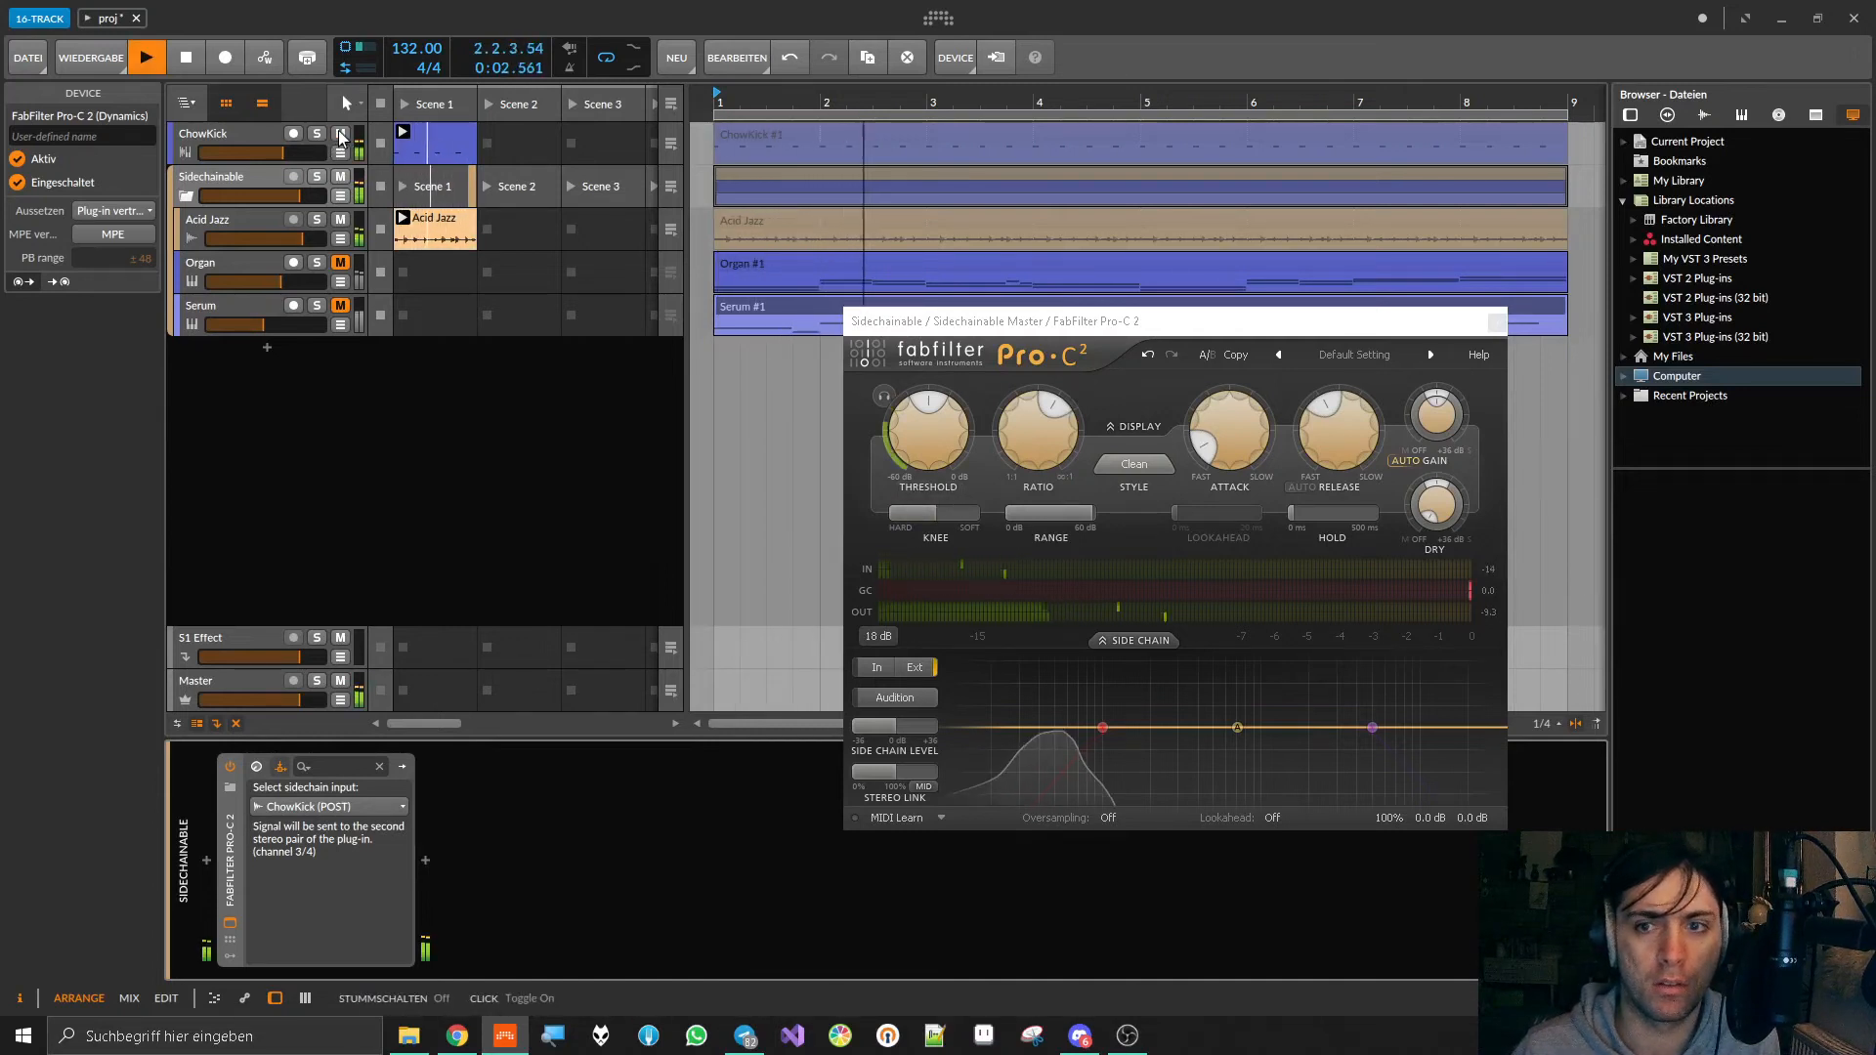
pyautogui.moveTo(928, 435); pyautogui.dragTo(945, 523)
# Step: Enable the low-cut band in Pro-C 2's side chain filter and move it to about 748 Hz
pyautogui.moveTo(1102, 728)
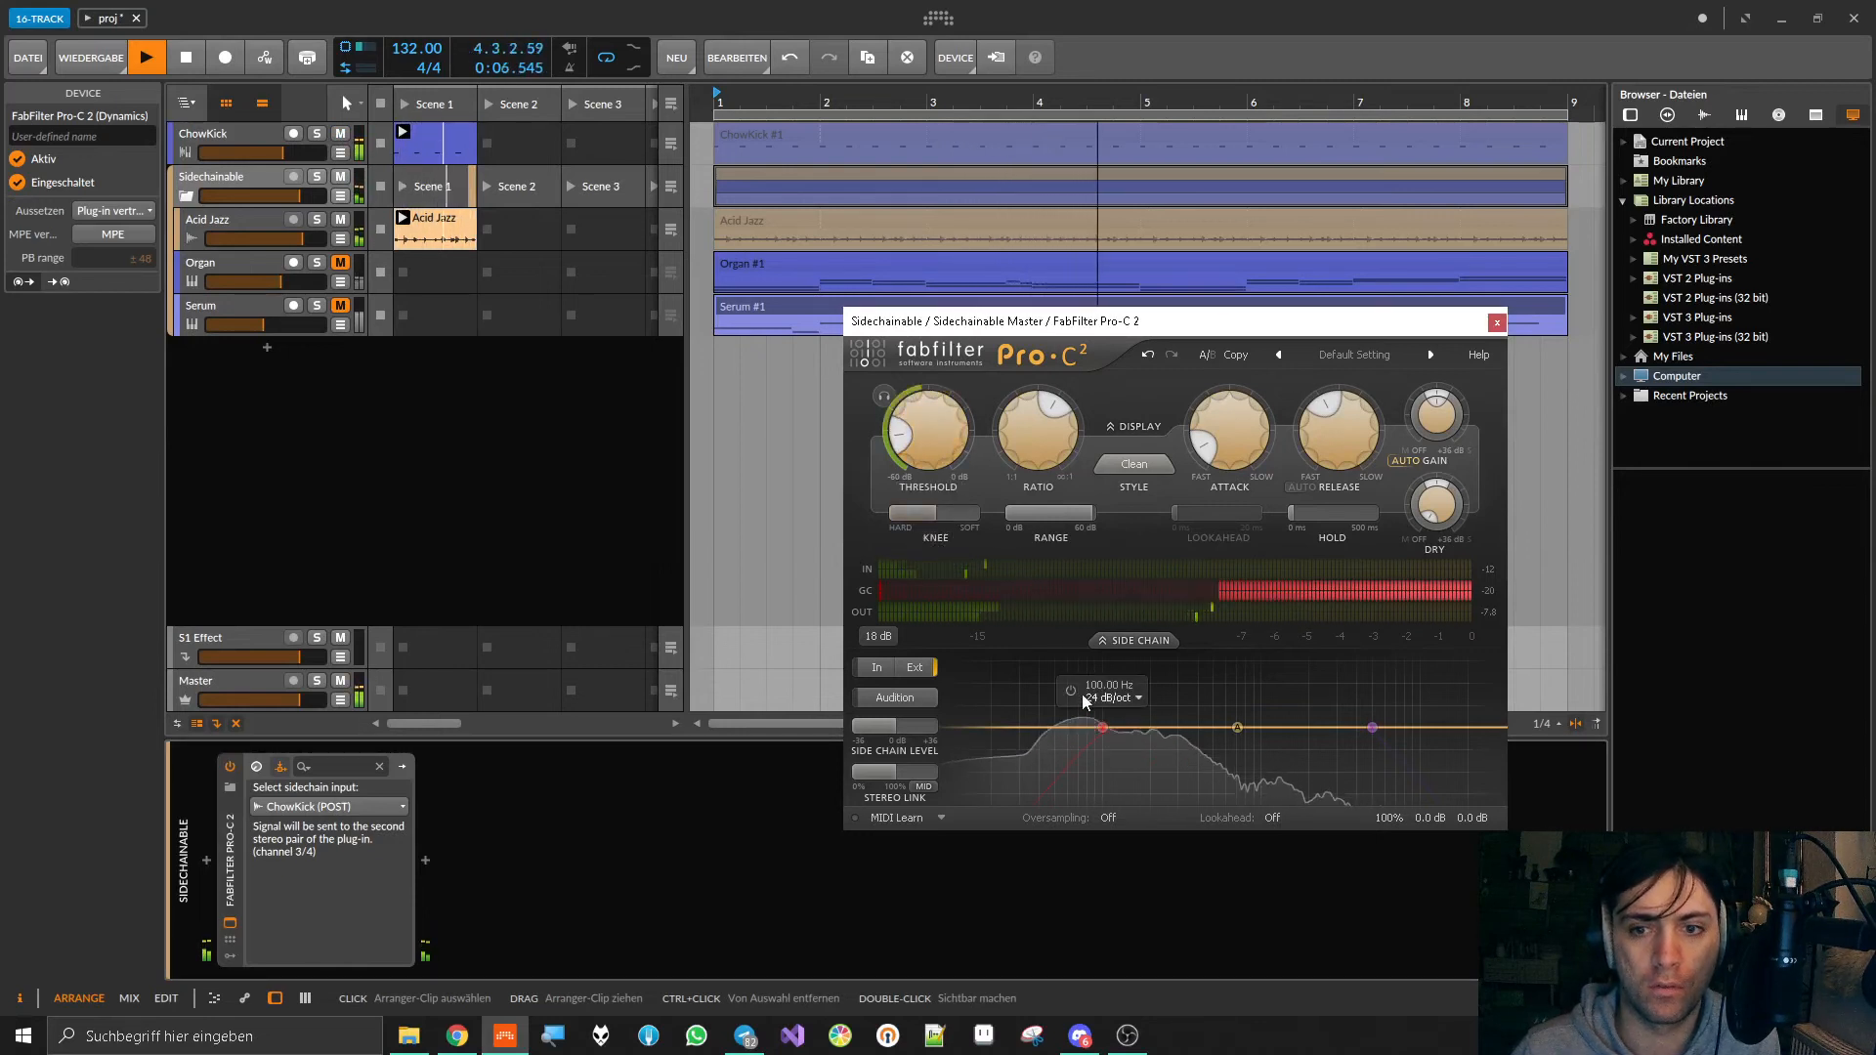
pyautogui.click(1071, 692)
pyautogui.moveTo(1102, 728); pyautogui.dragTo(1241, 728)
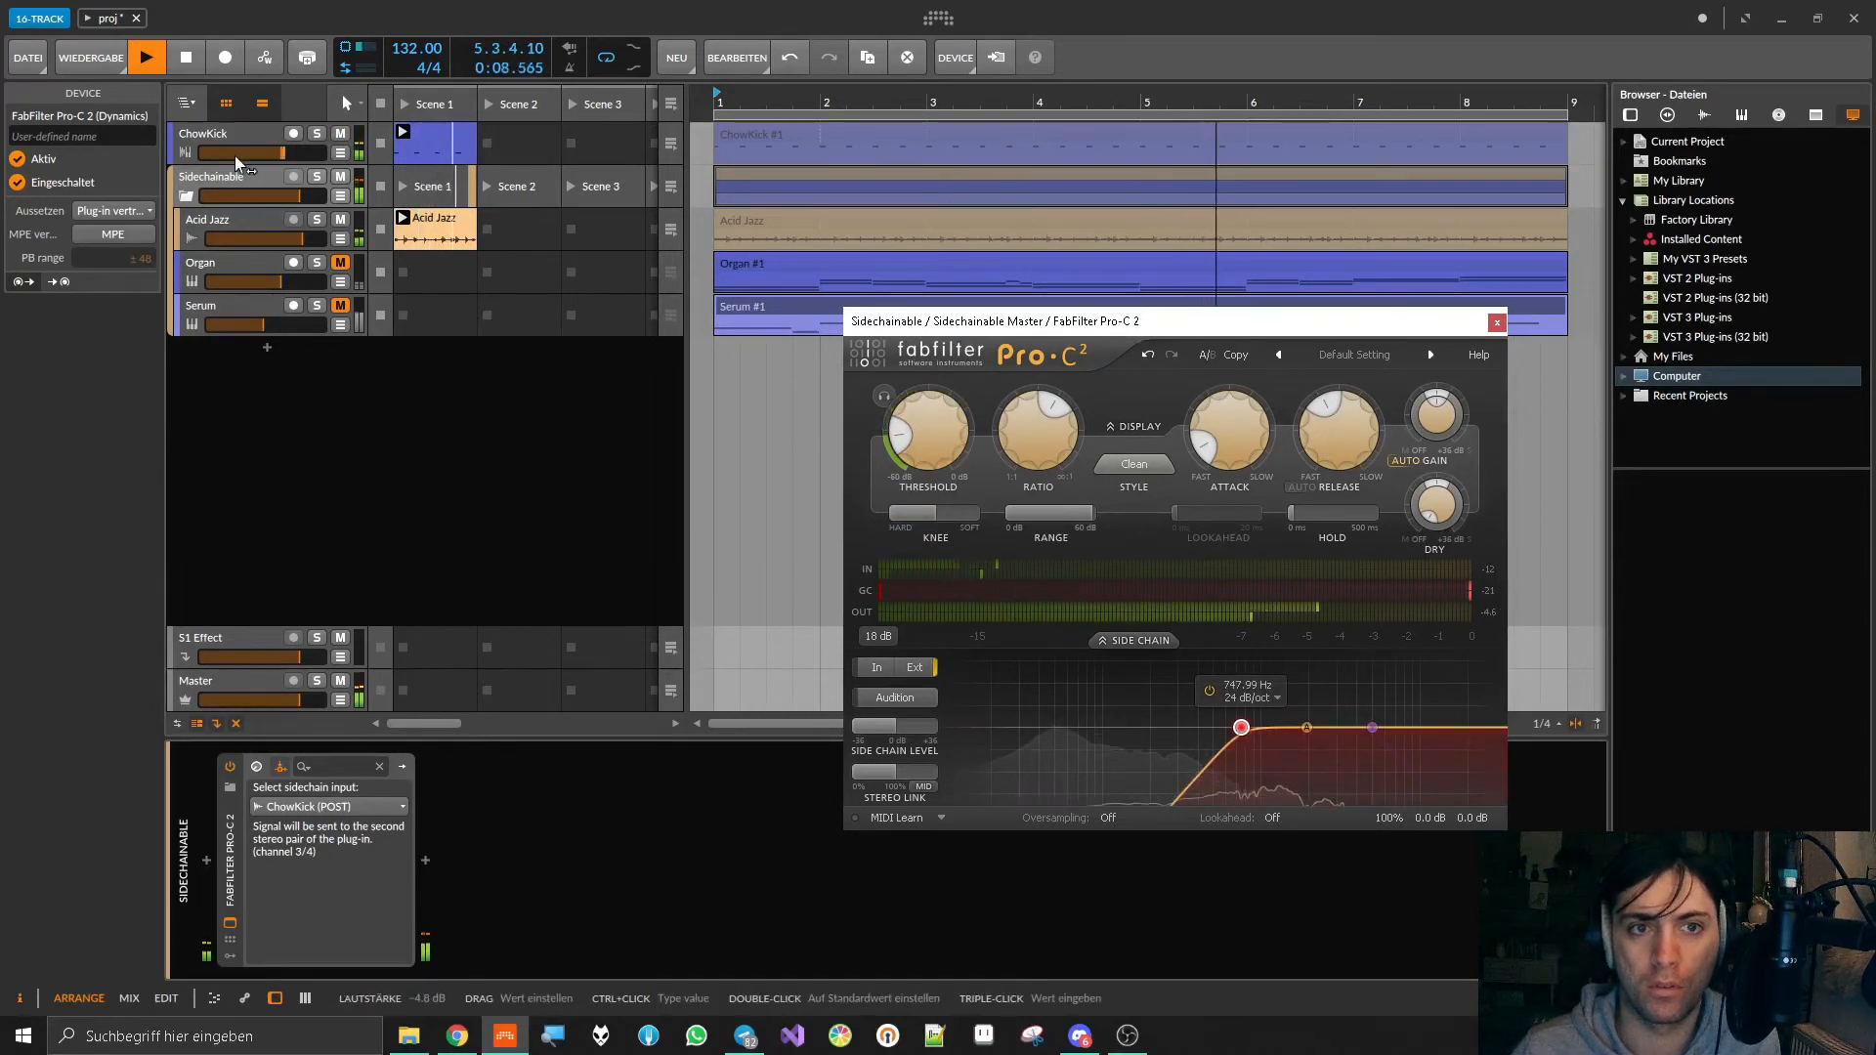
# Step: With Organ and Serum unmuted, raise Pro-C 2's Ratio, choose the Pumping style and shorten its Release to about 28.7 ms
pyautogui.click(341, 263)
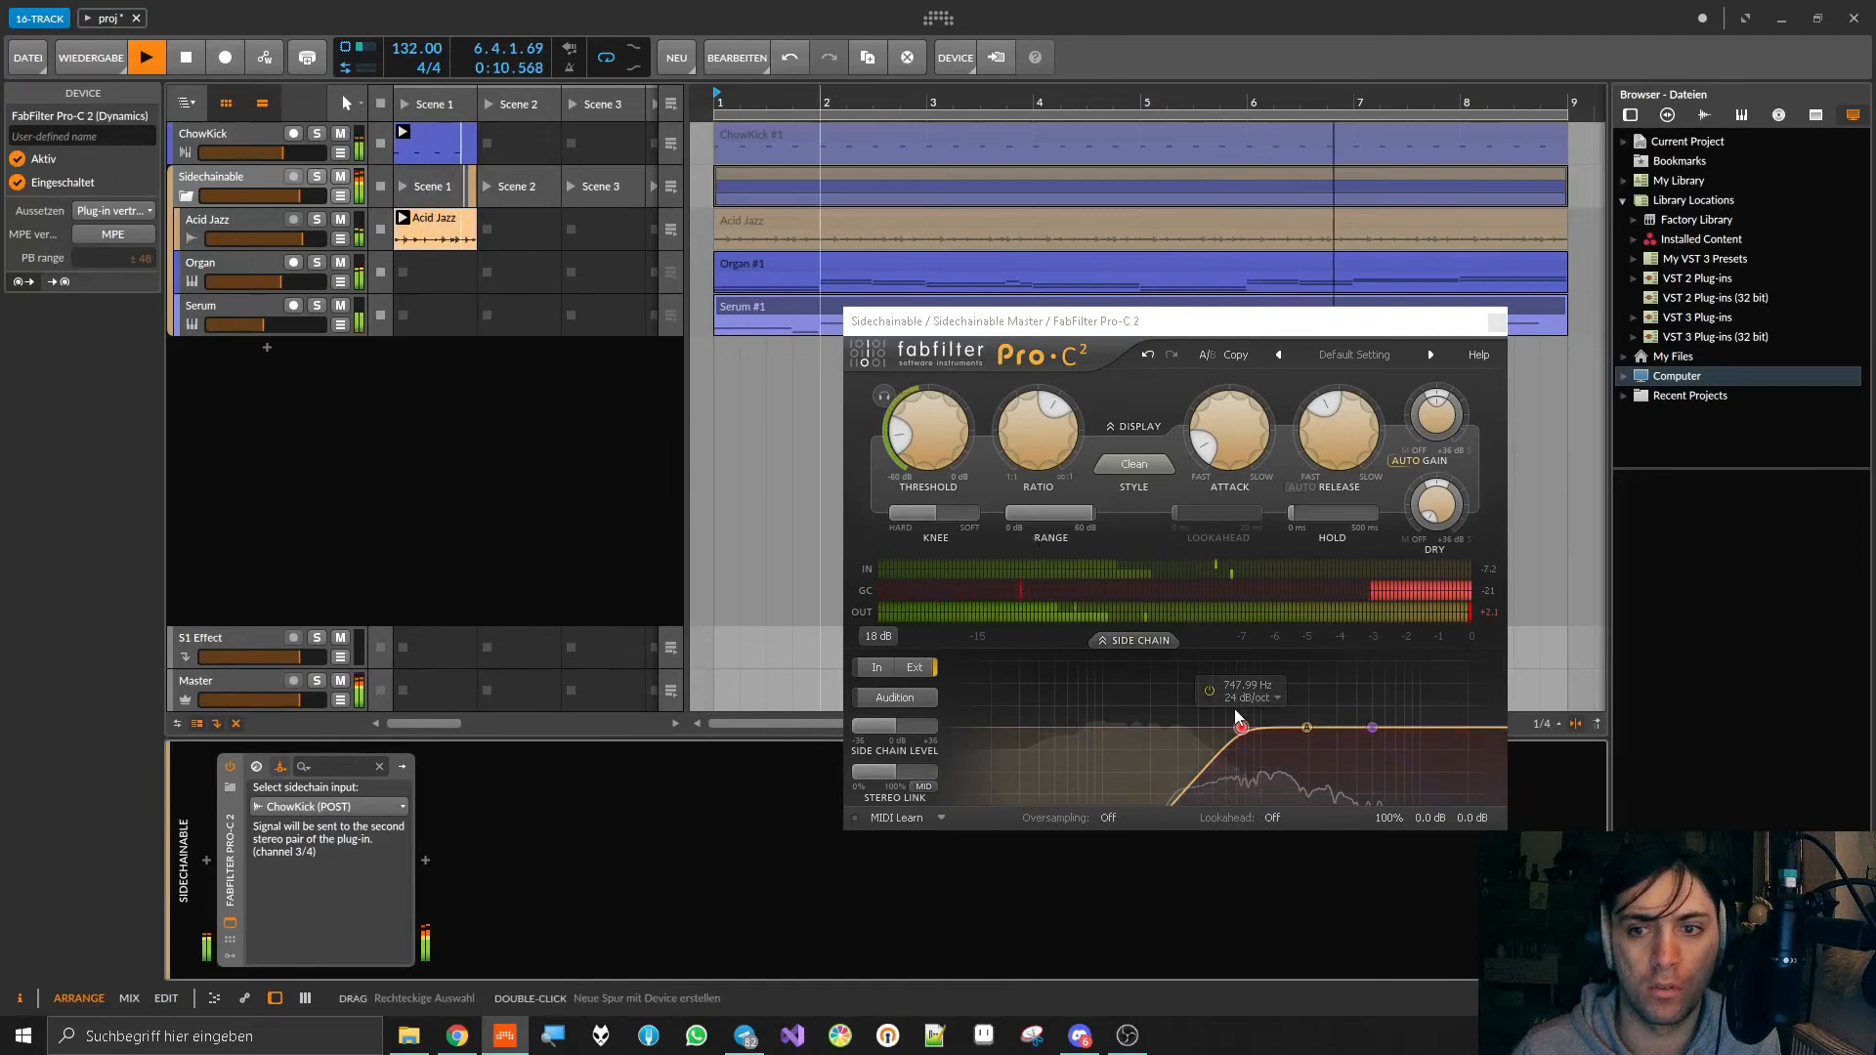
pyautogui.moveTo(1033, 448); pyautogui.dragTo(1036, 401)
pyautogui.click(1133, 464)
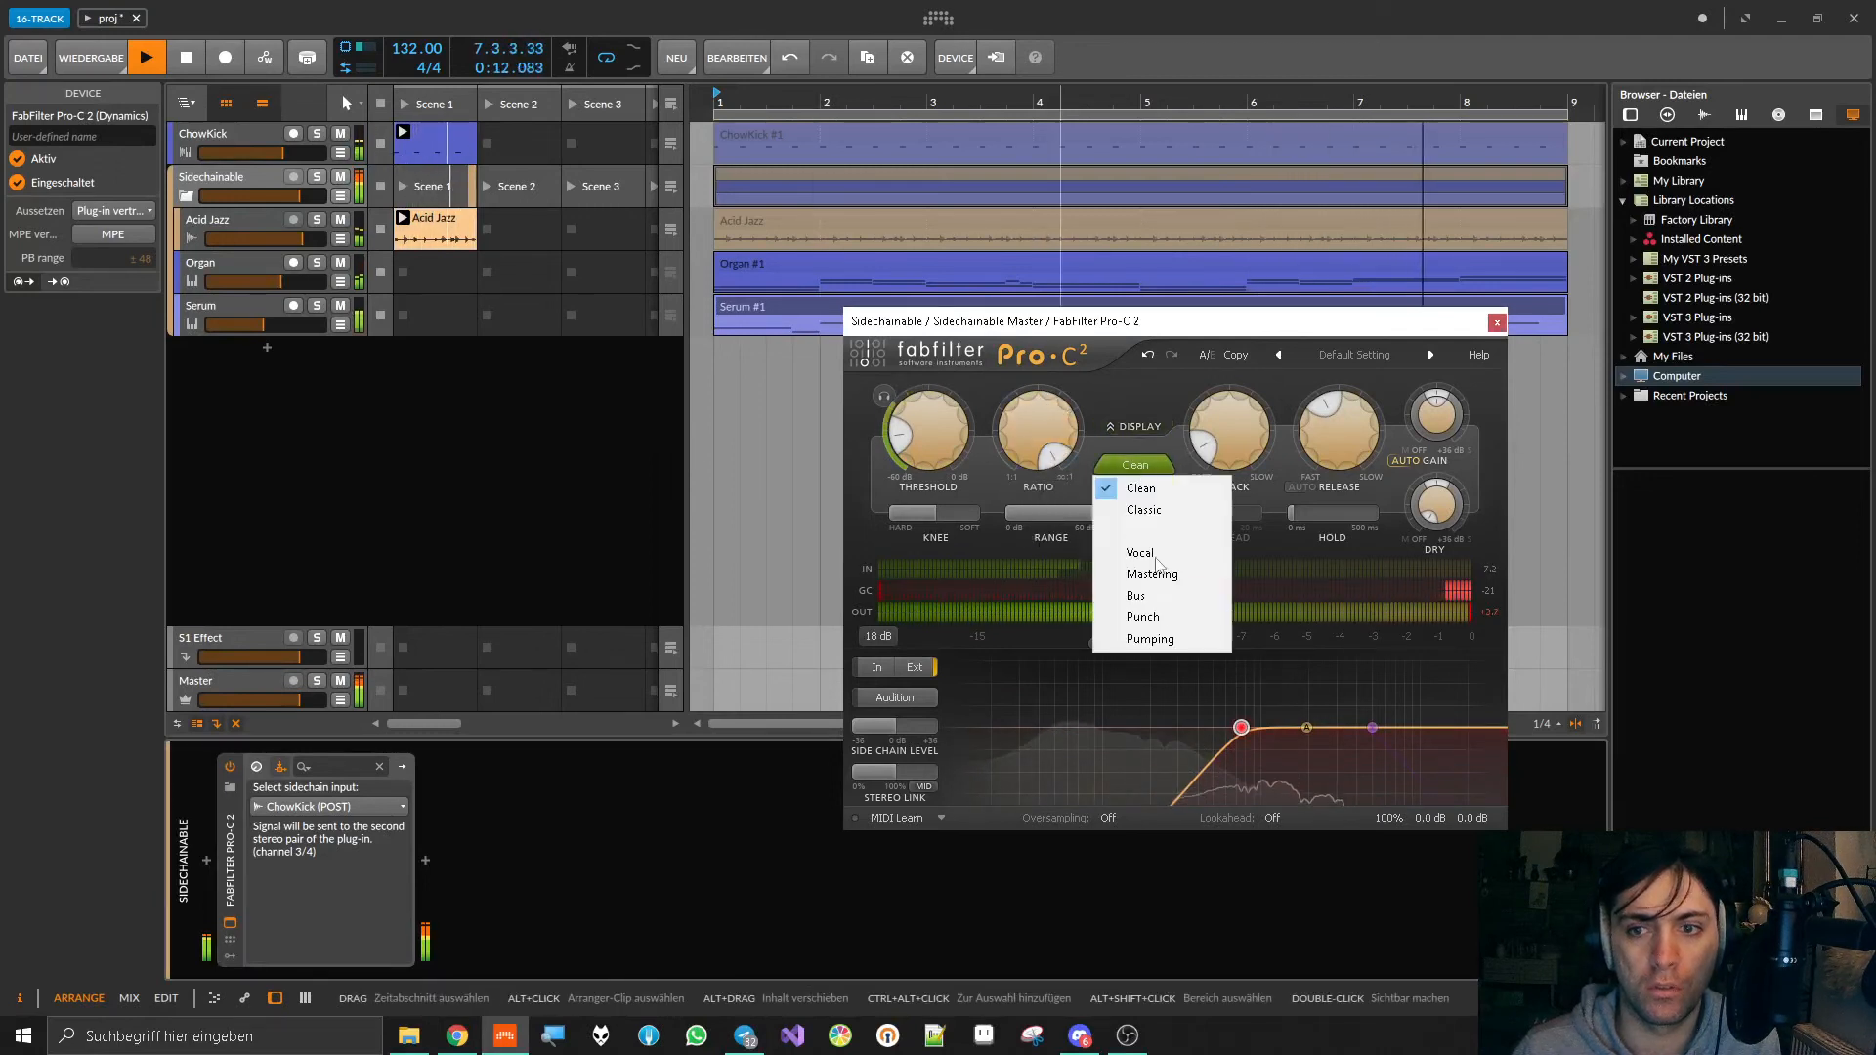
pyautogui.click(1152, 640)
pyautogui.moveTo(1328, 450); pyautogui.dragTo(1320, 500)
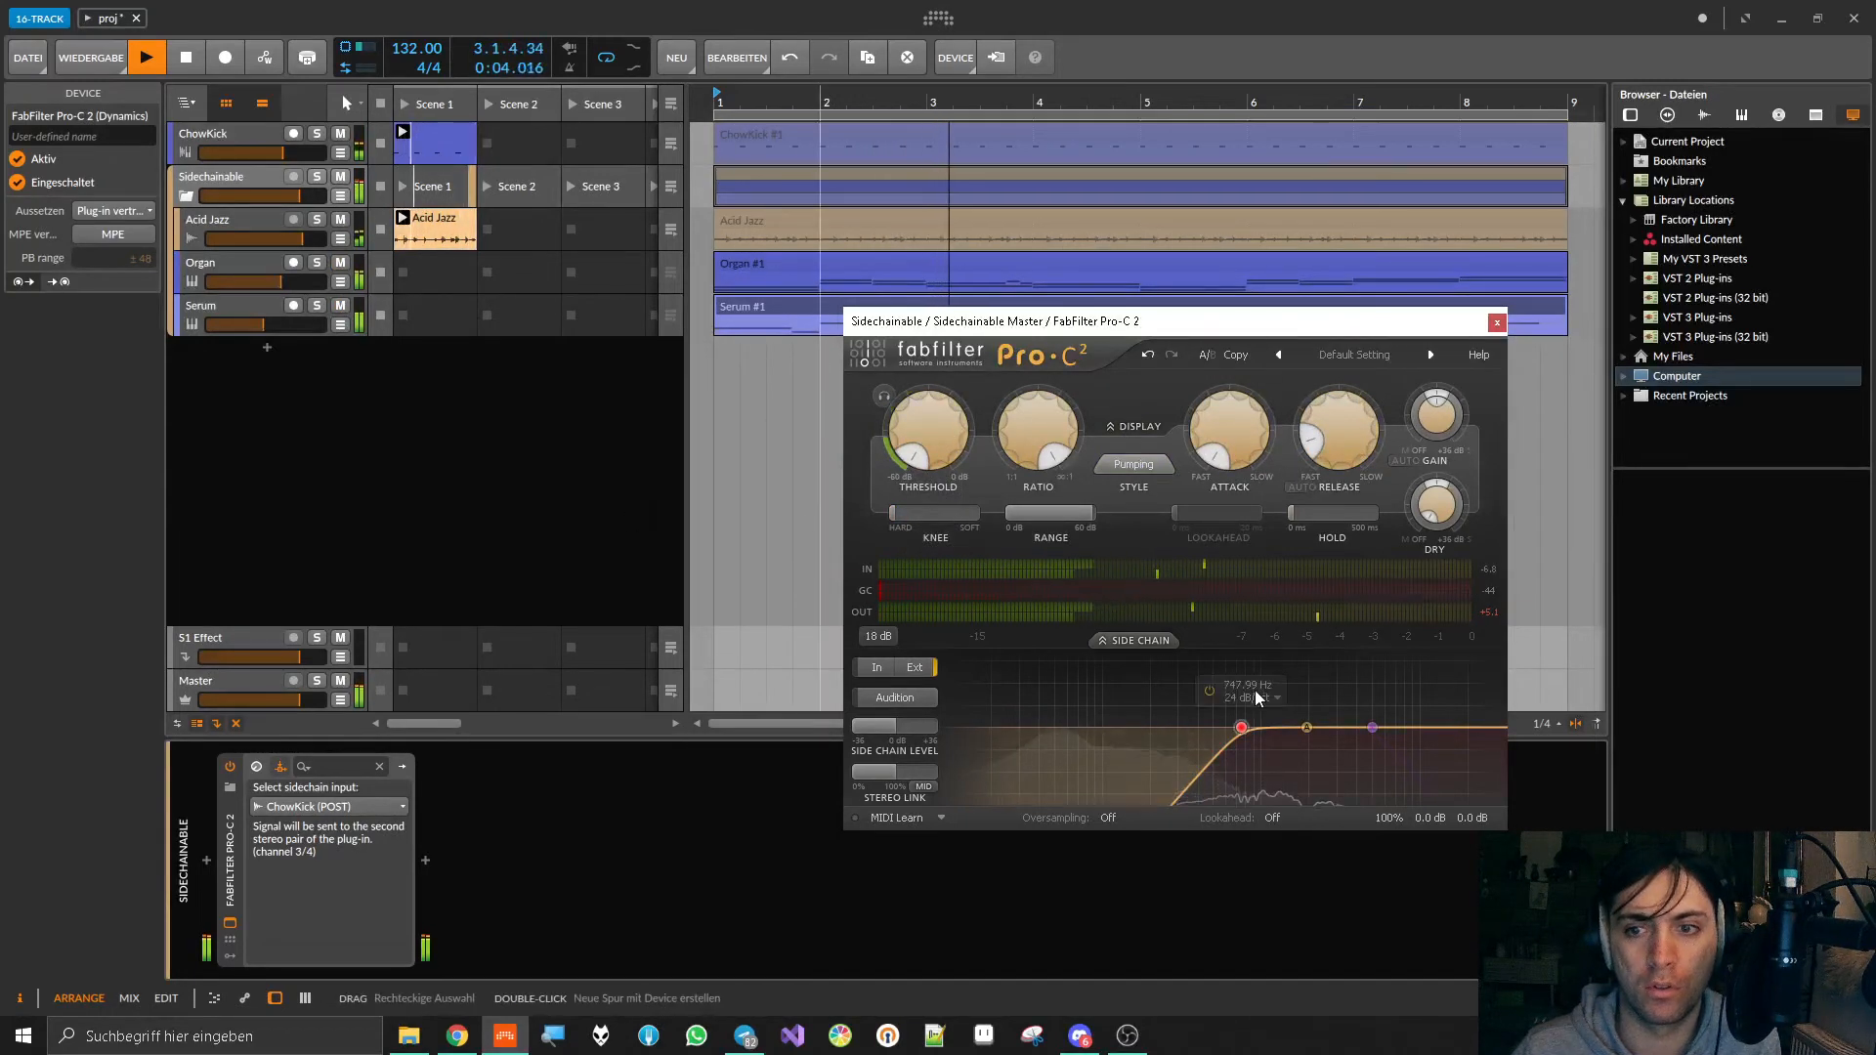
# Step: Lower the side chain filter's low-cut frequency and try Pro-C 2's Release and Threshold during playback
pyautogui.moveTo(1239, 728); pyautogui.dragTo(1199, 728)
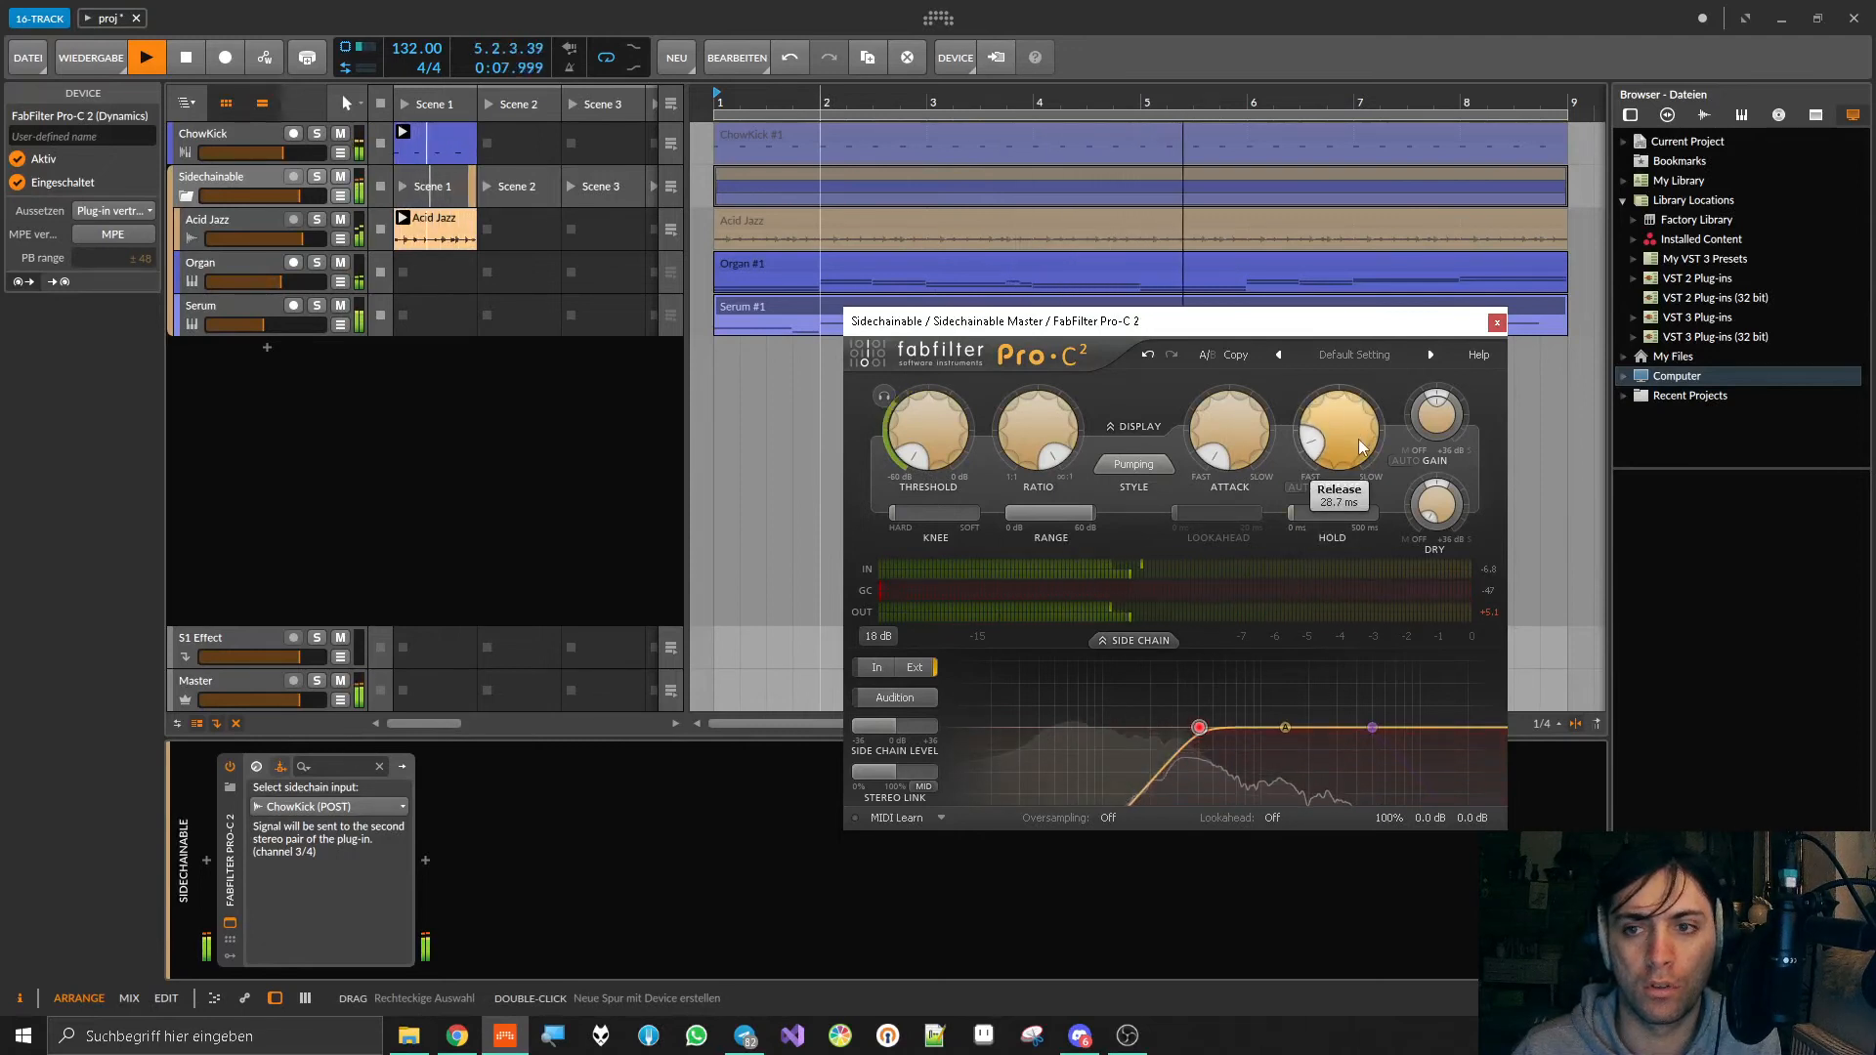
pyautogui.moveTo(1357, 443); pyautogui.dragTo(1358, 443)
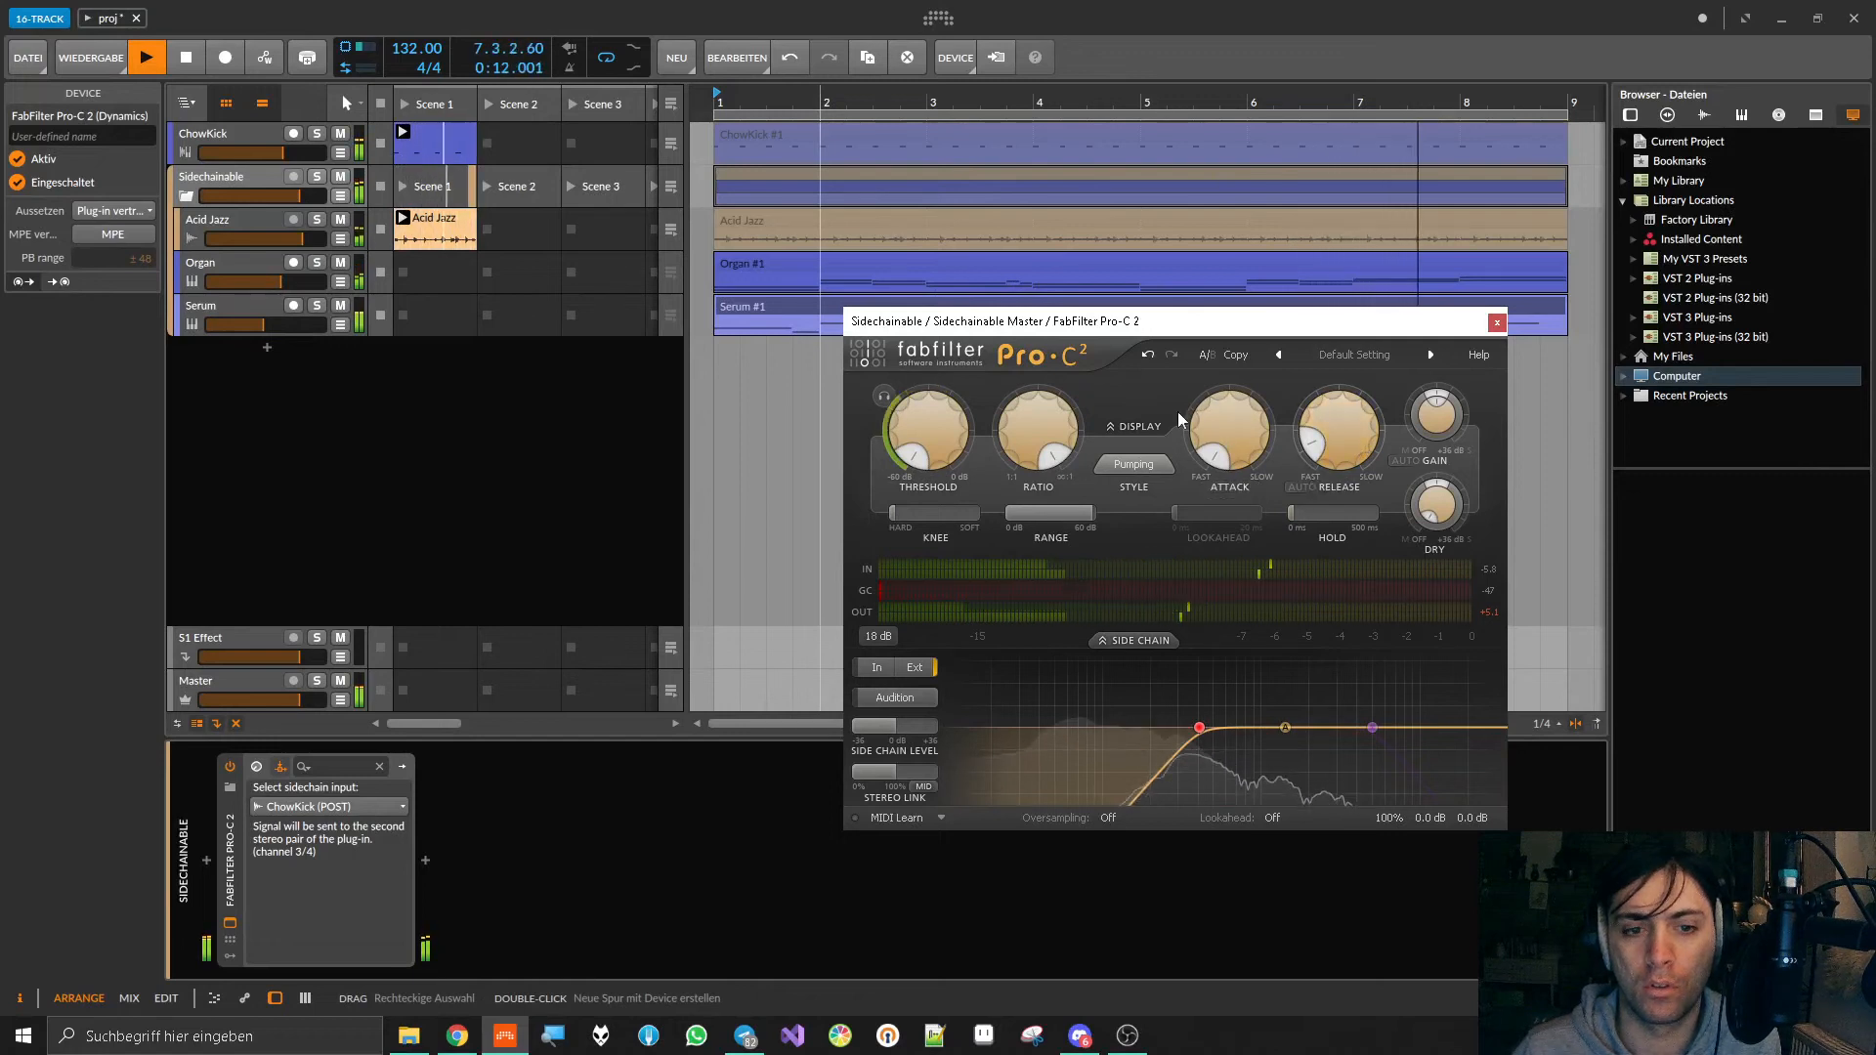
pyautogui.moveTo(936, 445); pyautogui.dragTo(980, 483)
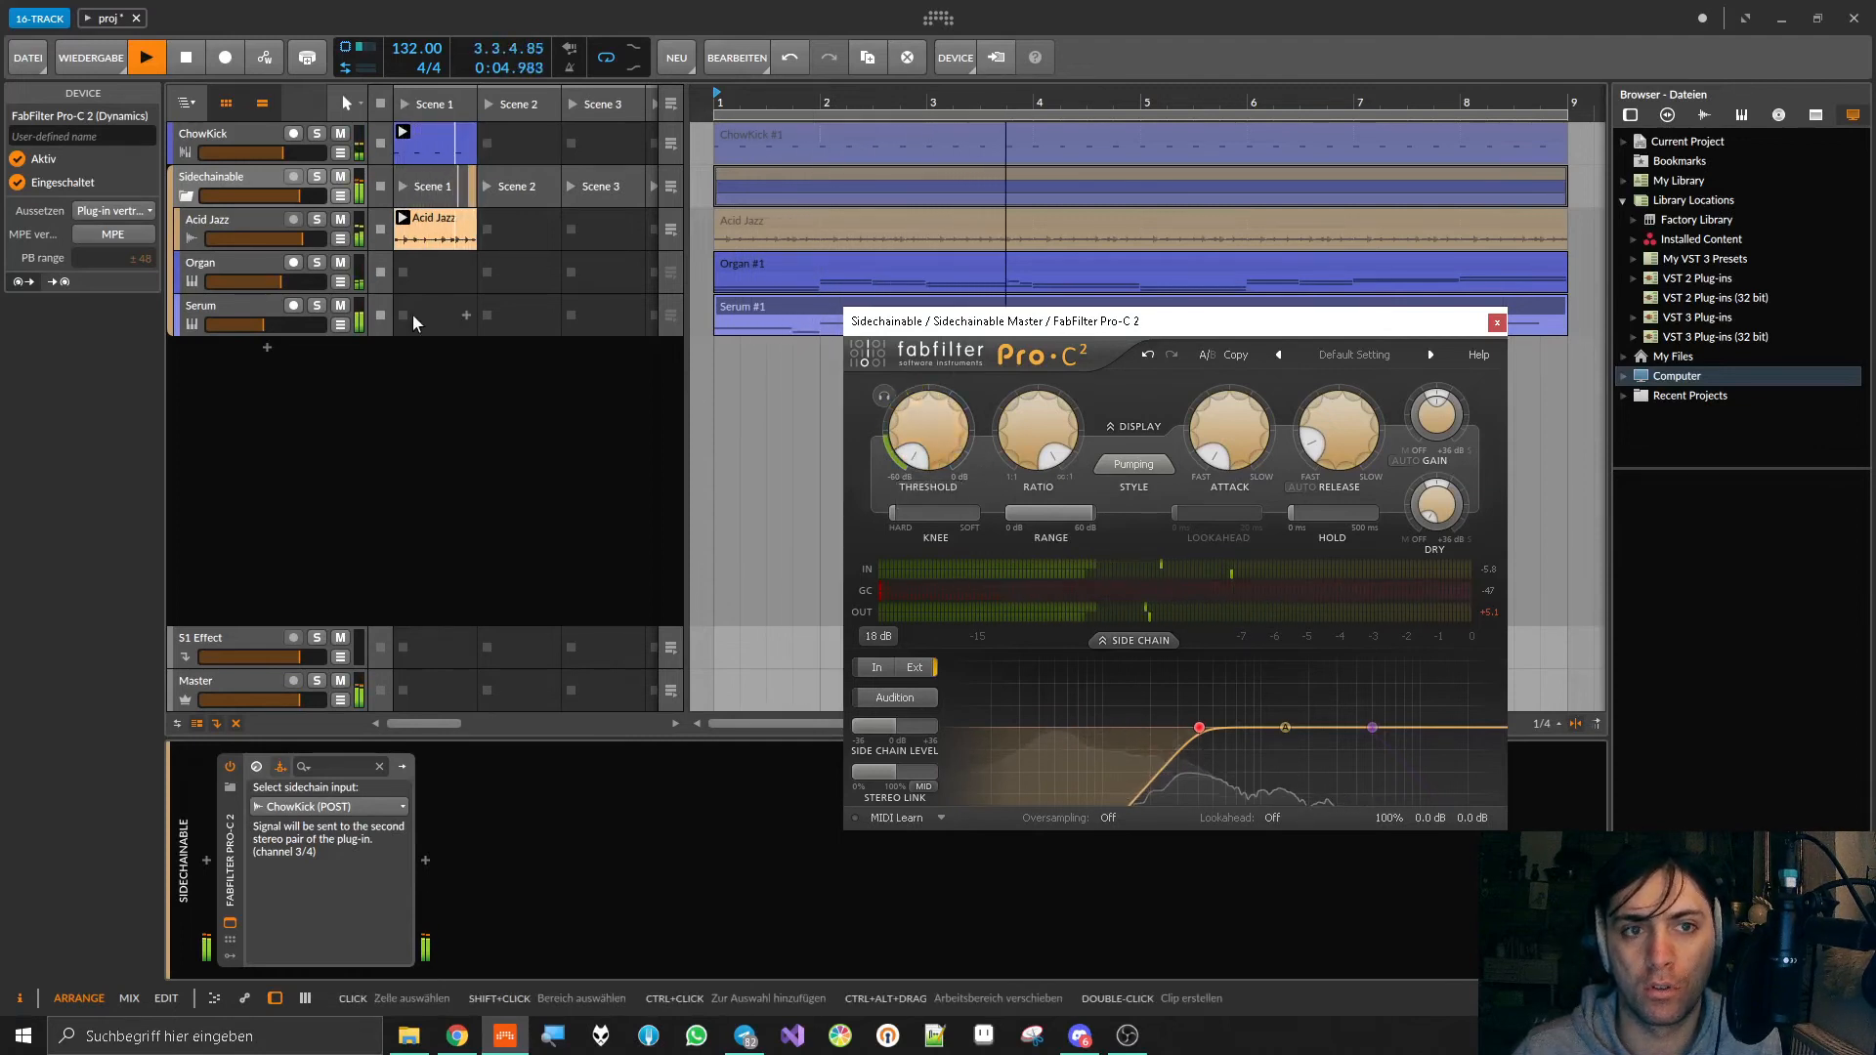
# Step: Mute Organ and Serum and close the Pro-C 2 window
pyautogui.click(340, 262)
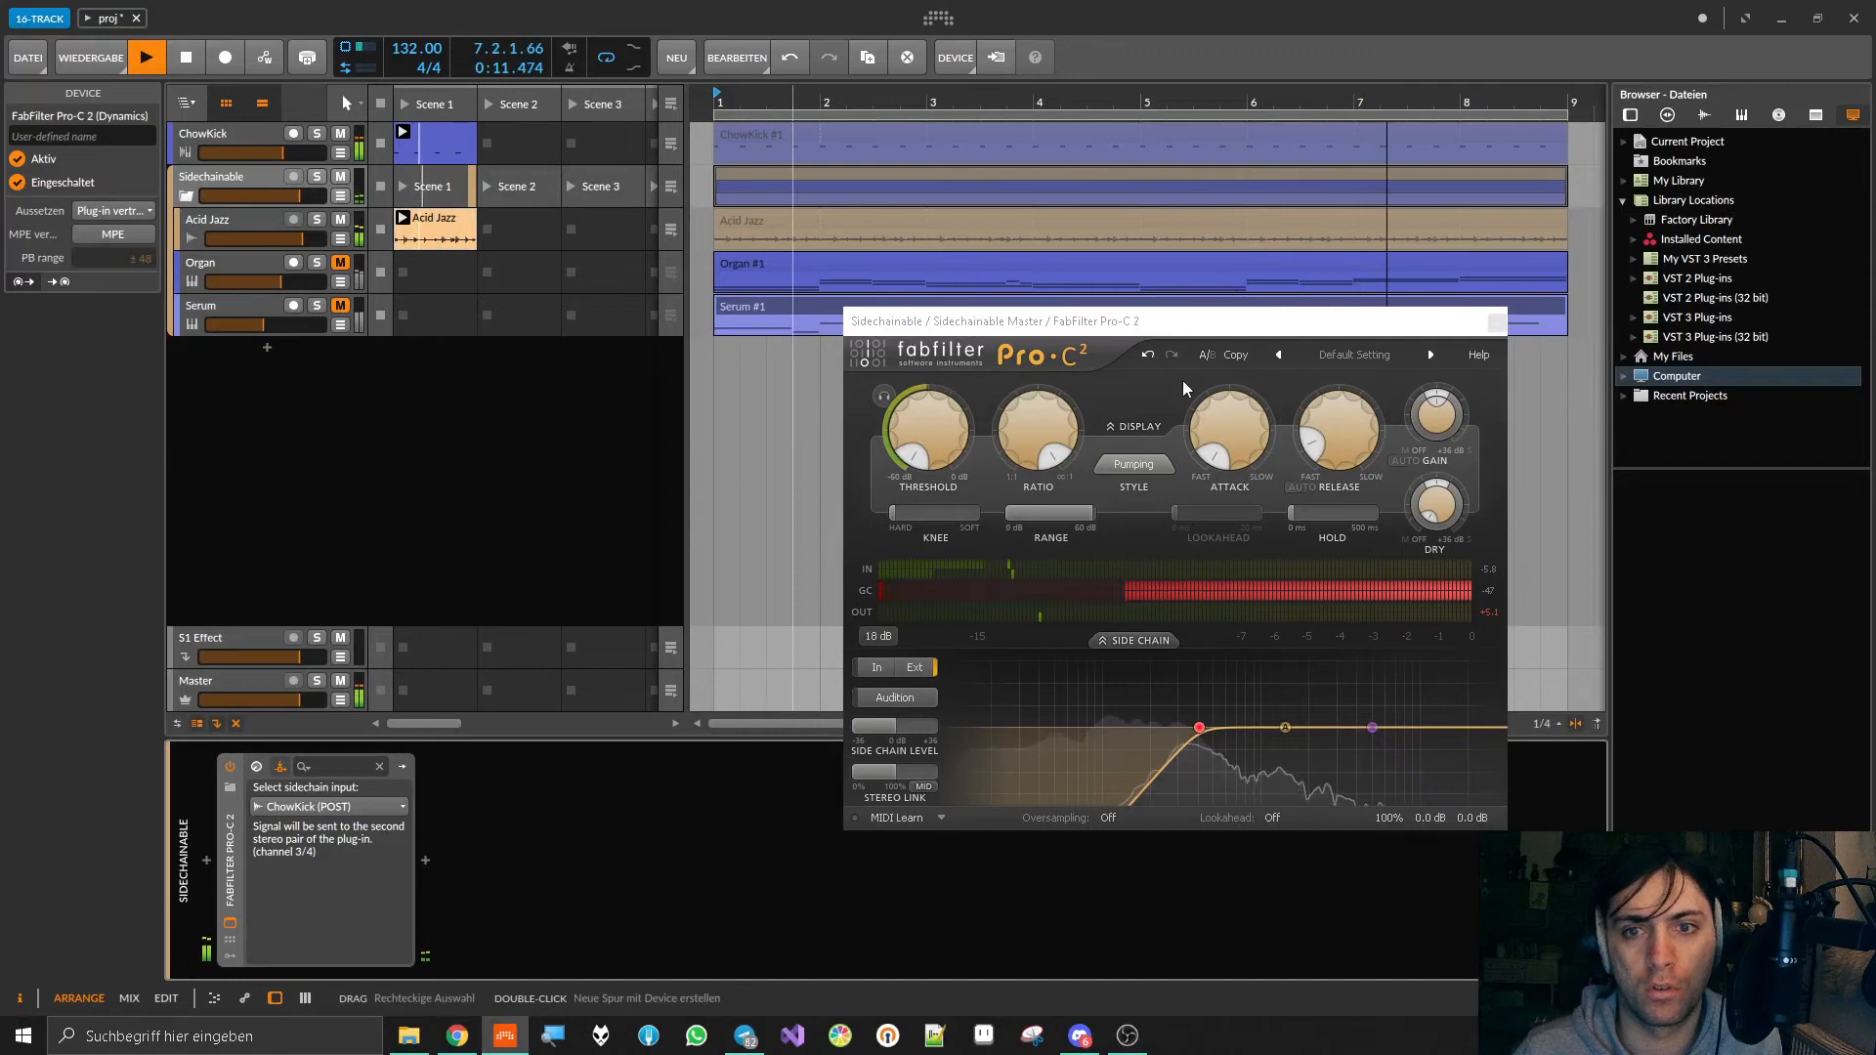
pyautogui.click(1498, 325)
pyautogui.click(962, 512)
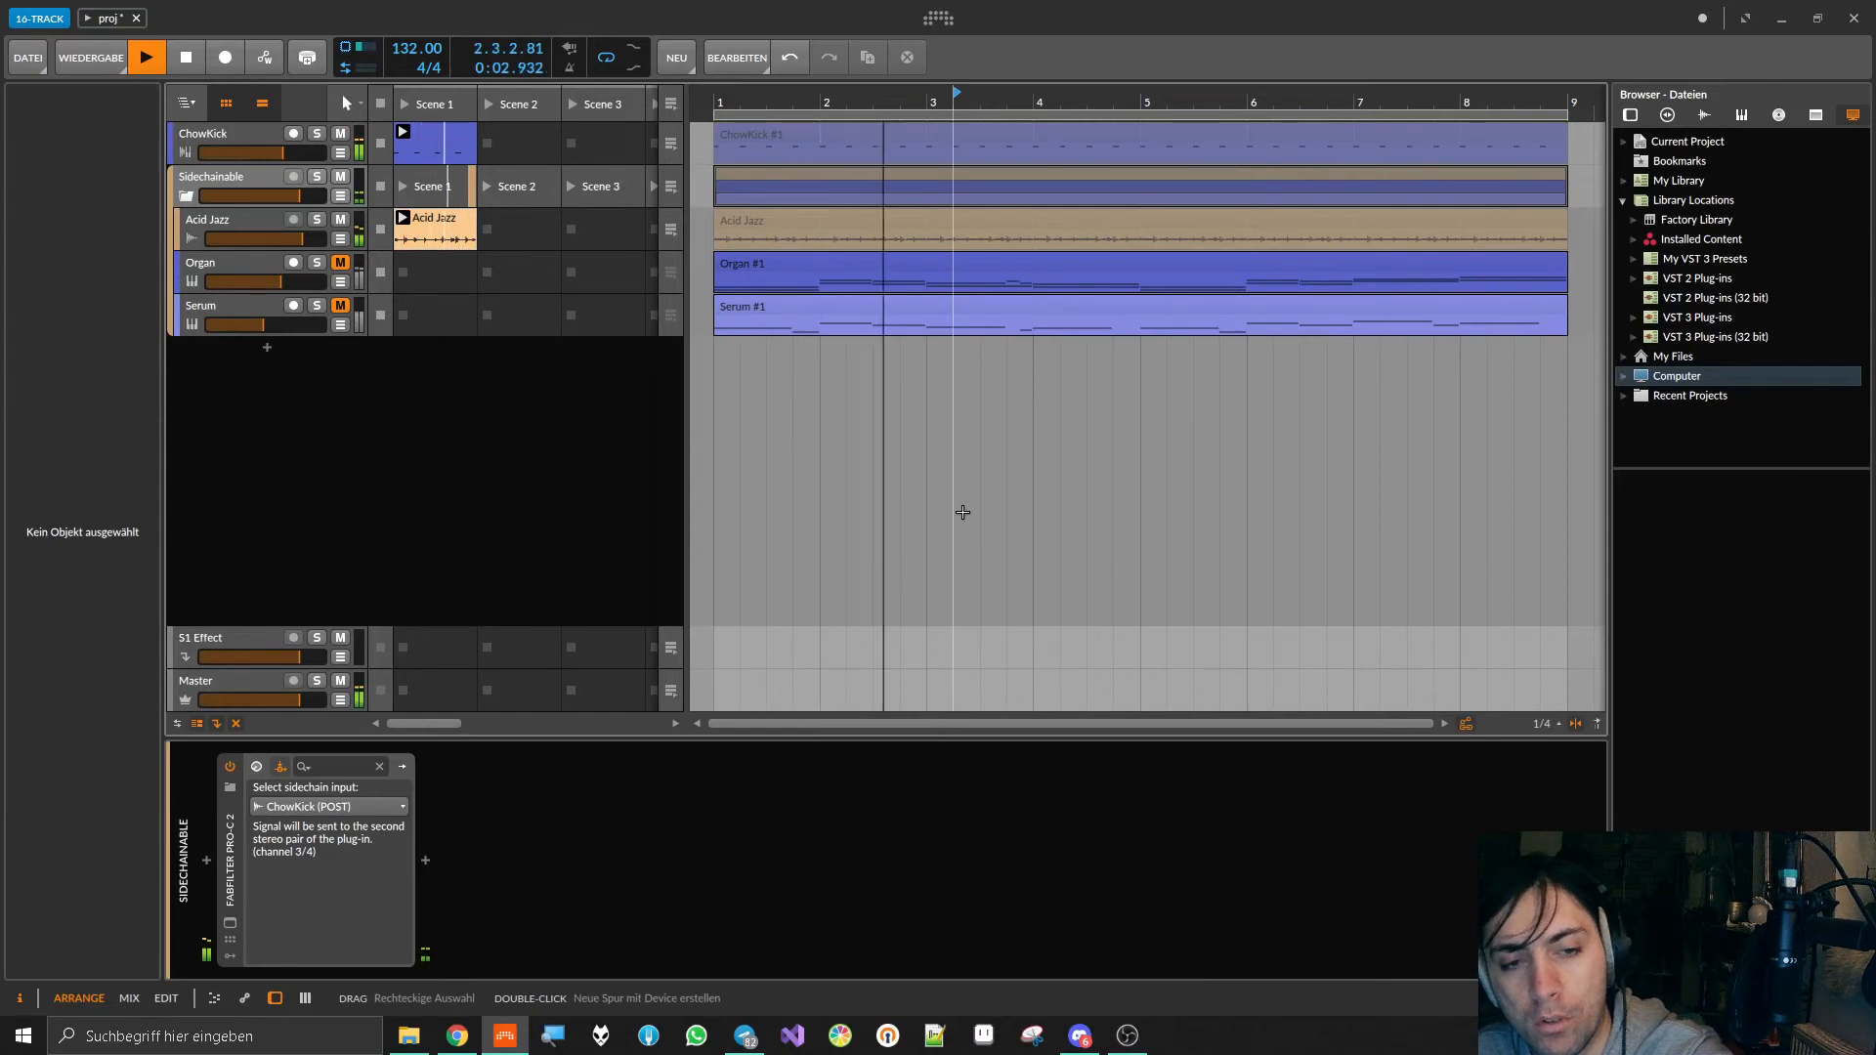
# Step: Open the ChowKick plug-in and adjust its Resonant Filter to 34.93 Hz Frequency, 0.39 Q and 69% Damping
pyautogui.click(246, 136)
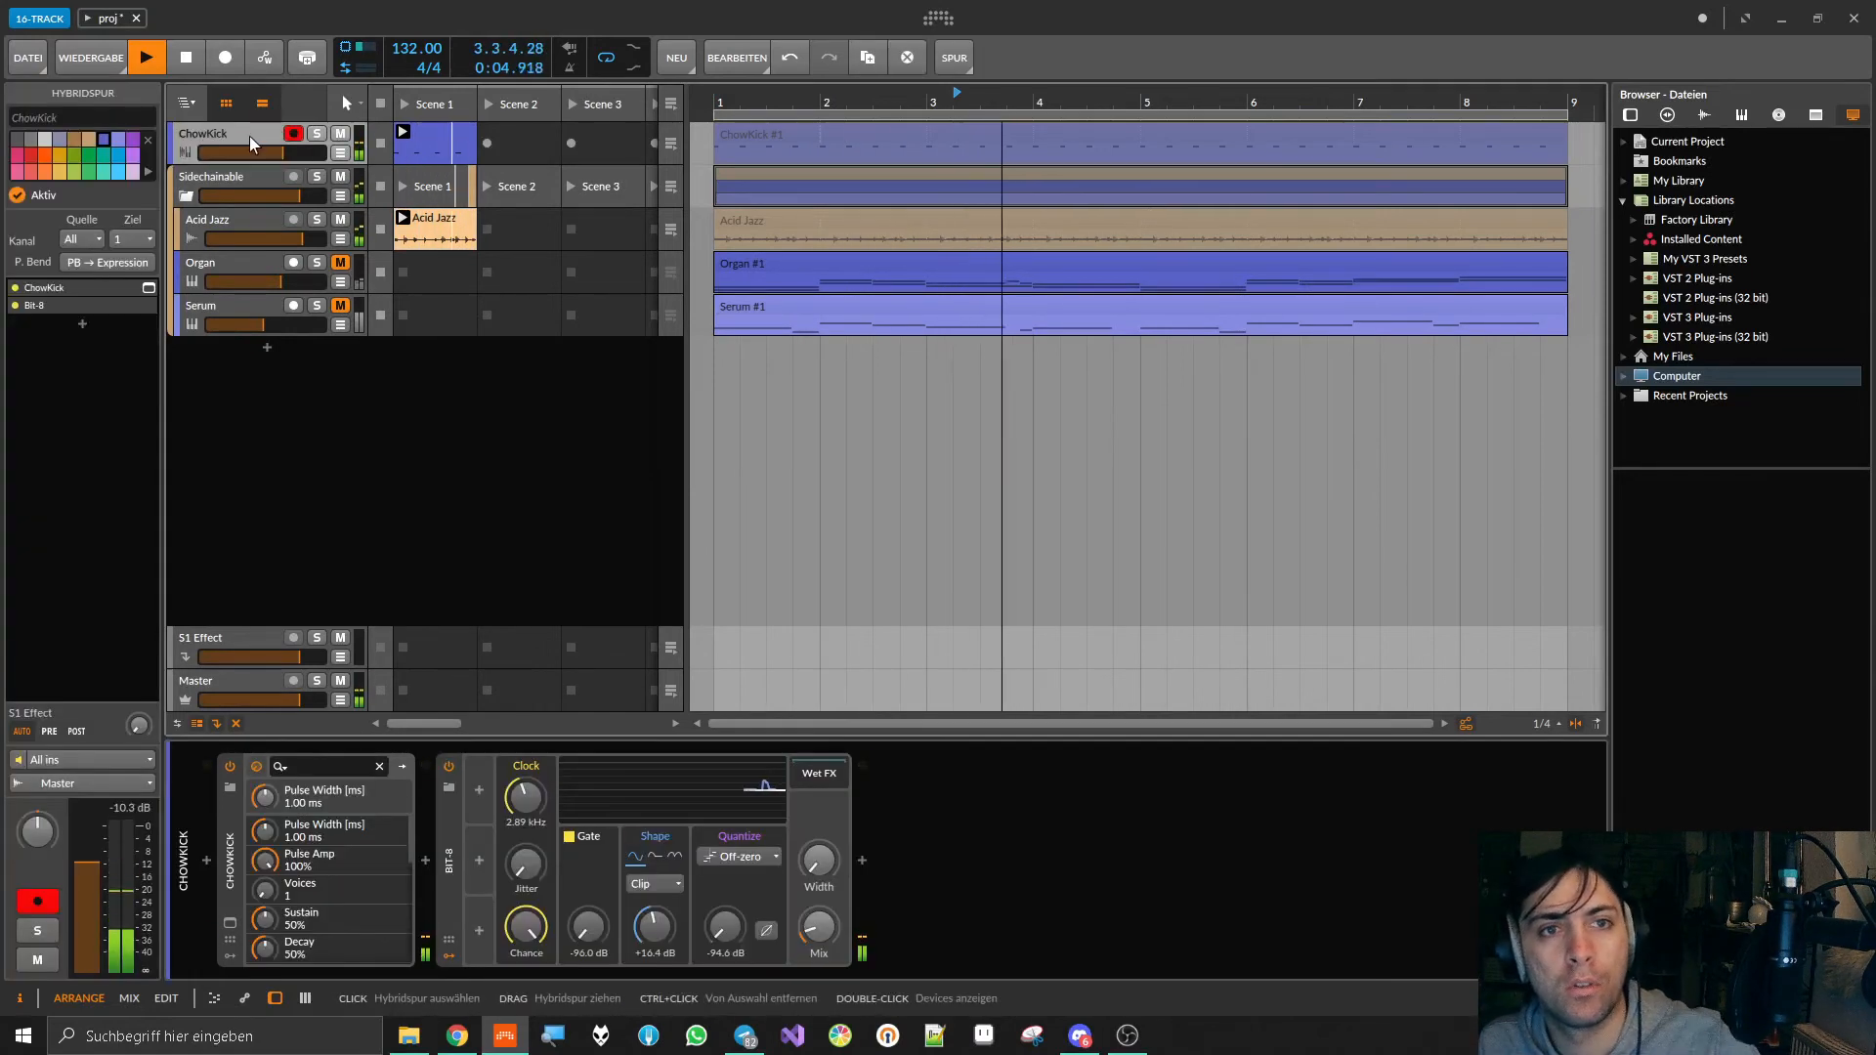
pyautogui.doubleClick(250, 136)
pyautogui.click(249, 137)
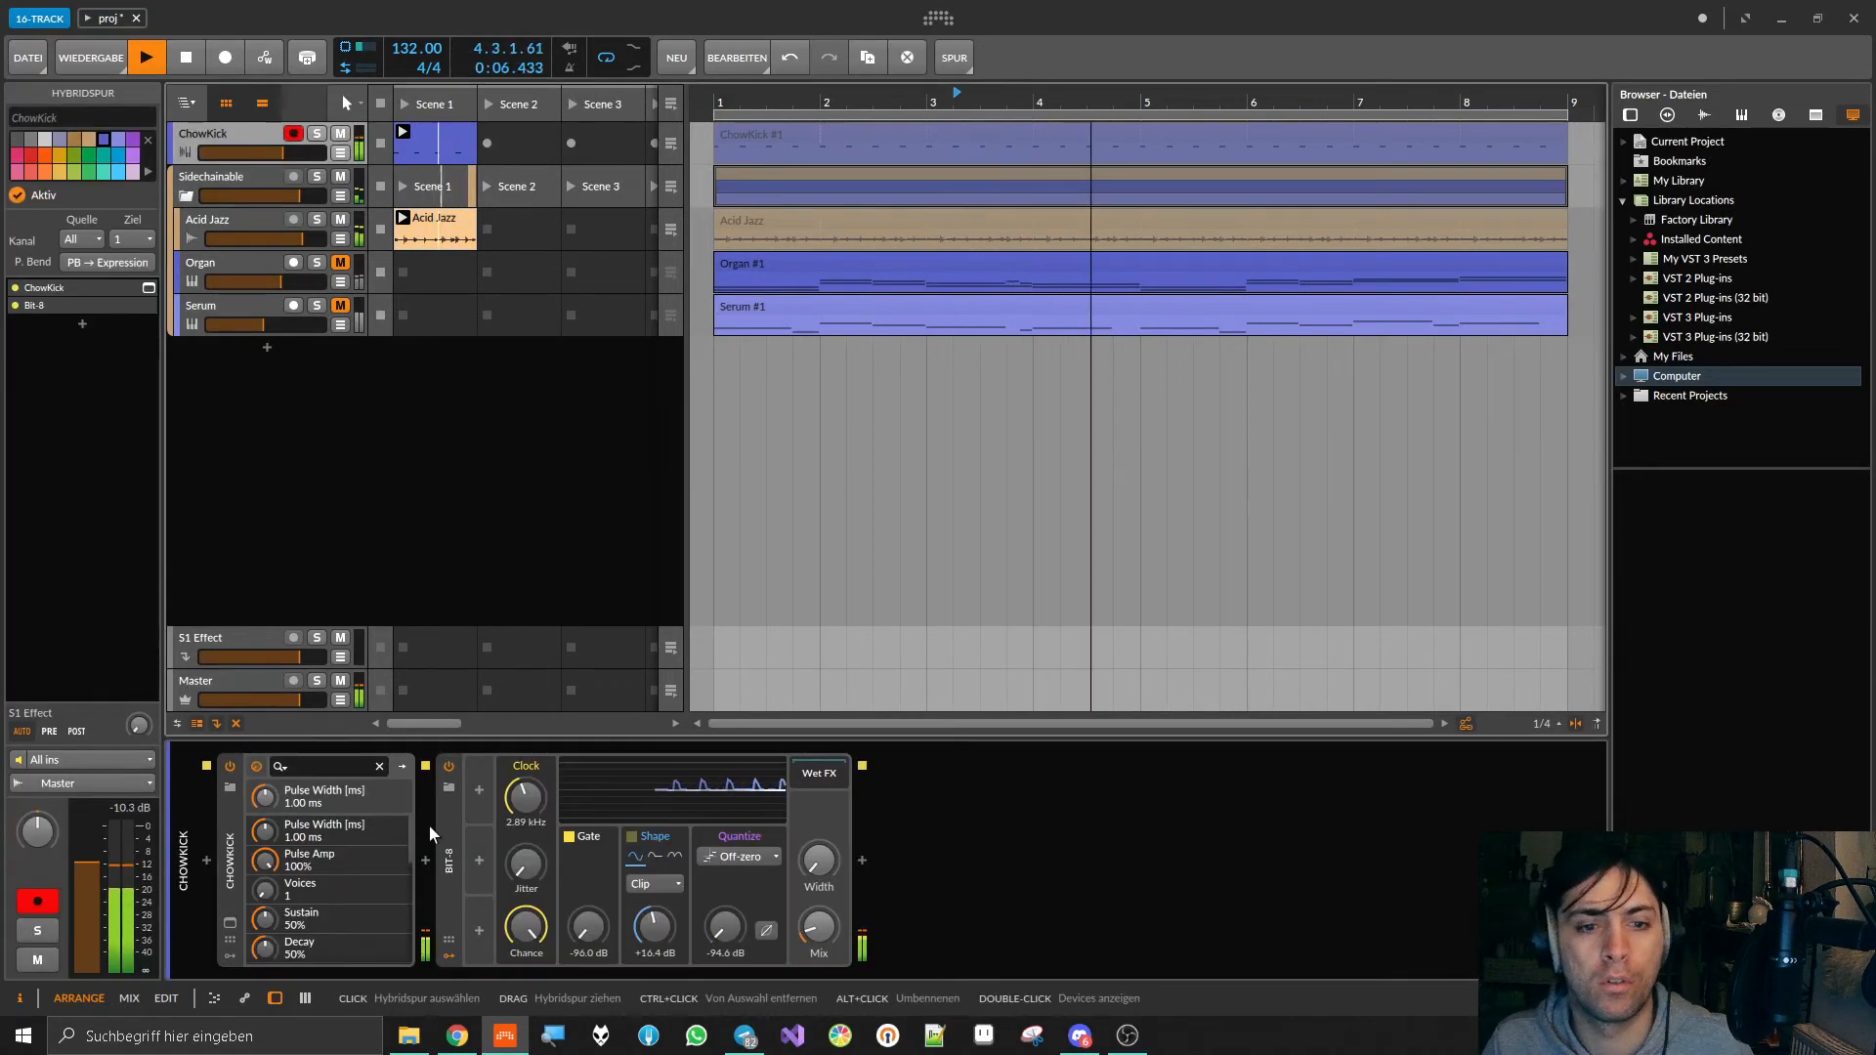
pyautogui.click(229, 923)
pyautogui.click(1666, 496)
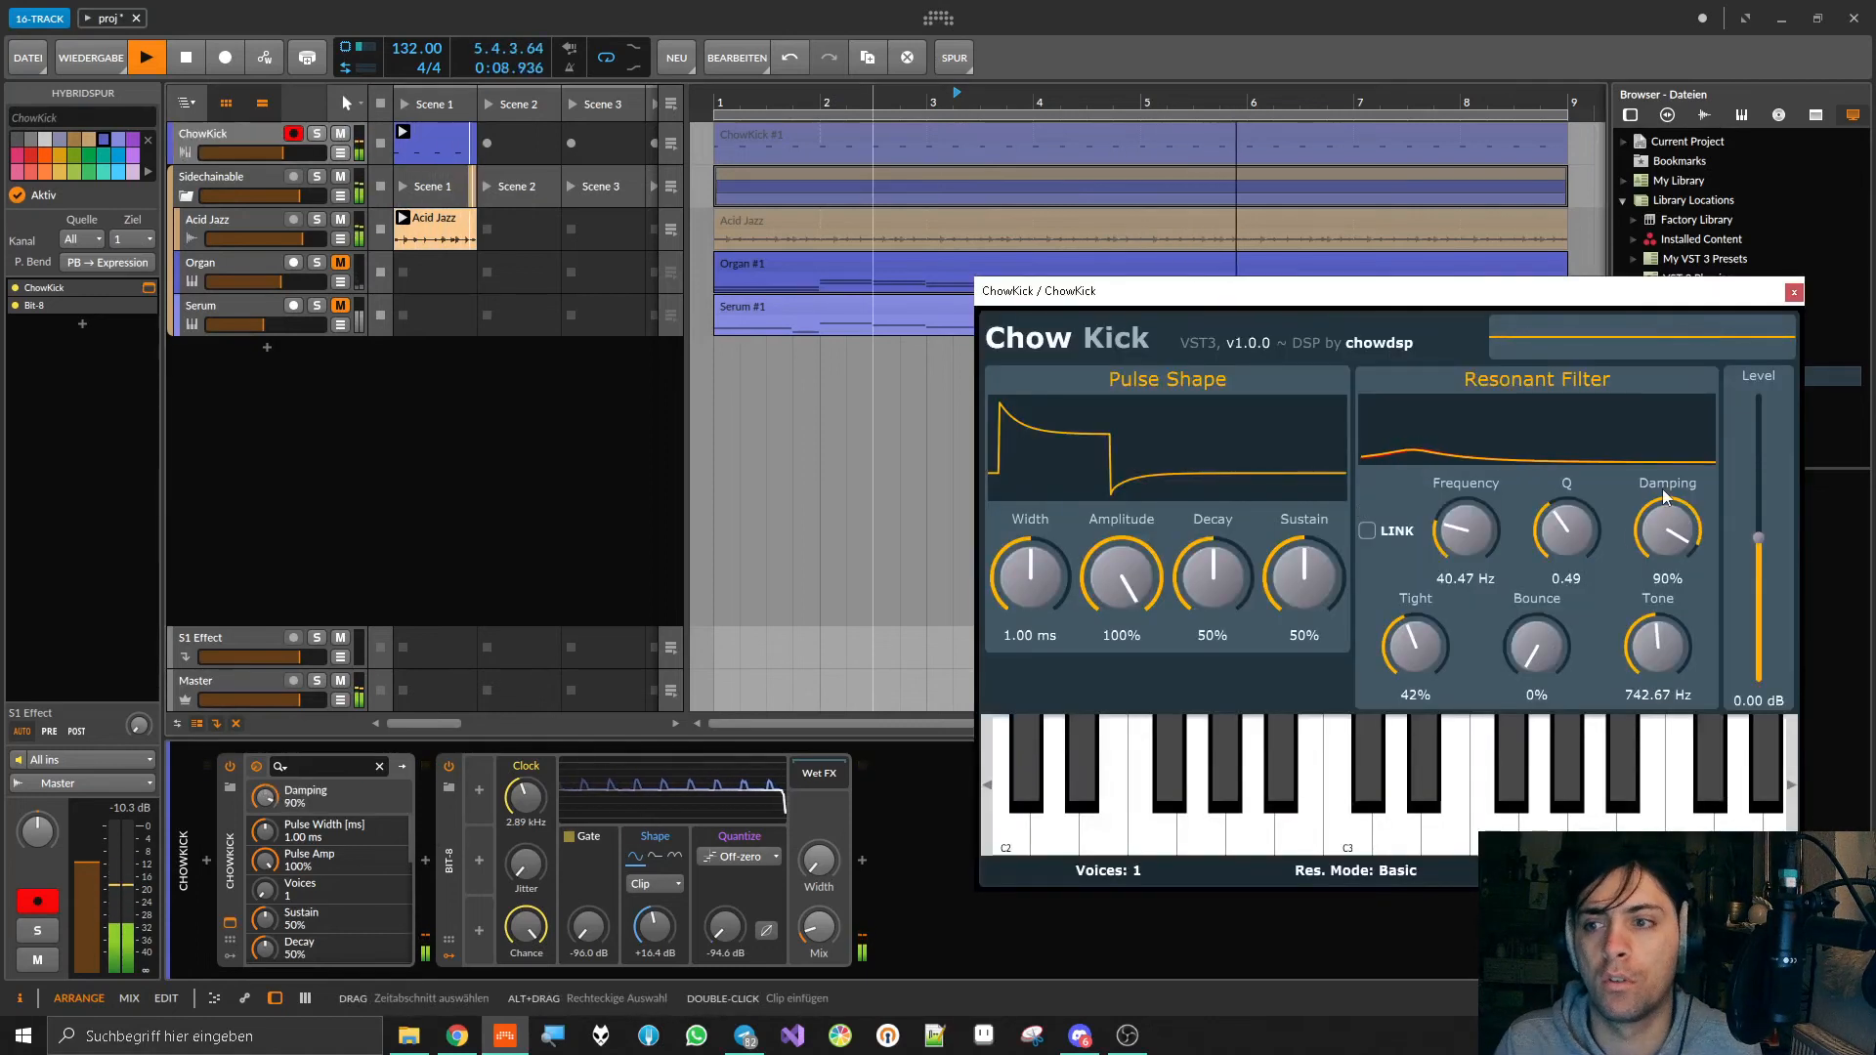
pyautogui.moveTo(1463, 536); pyautogui.dragTo(1575, 561)
# Step: In ChowKick's Bit-8, set Clock to about 5.92 kHz and Shape drive to +24.4 dB, try Quantize, and close the ChowKick window
pyautogui.moveTo(527, 798); pyautogui.dragTo(527, 772)
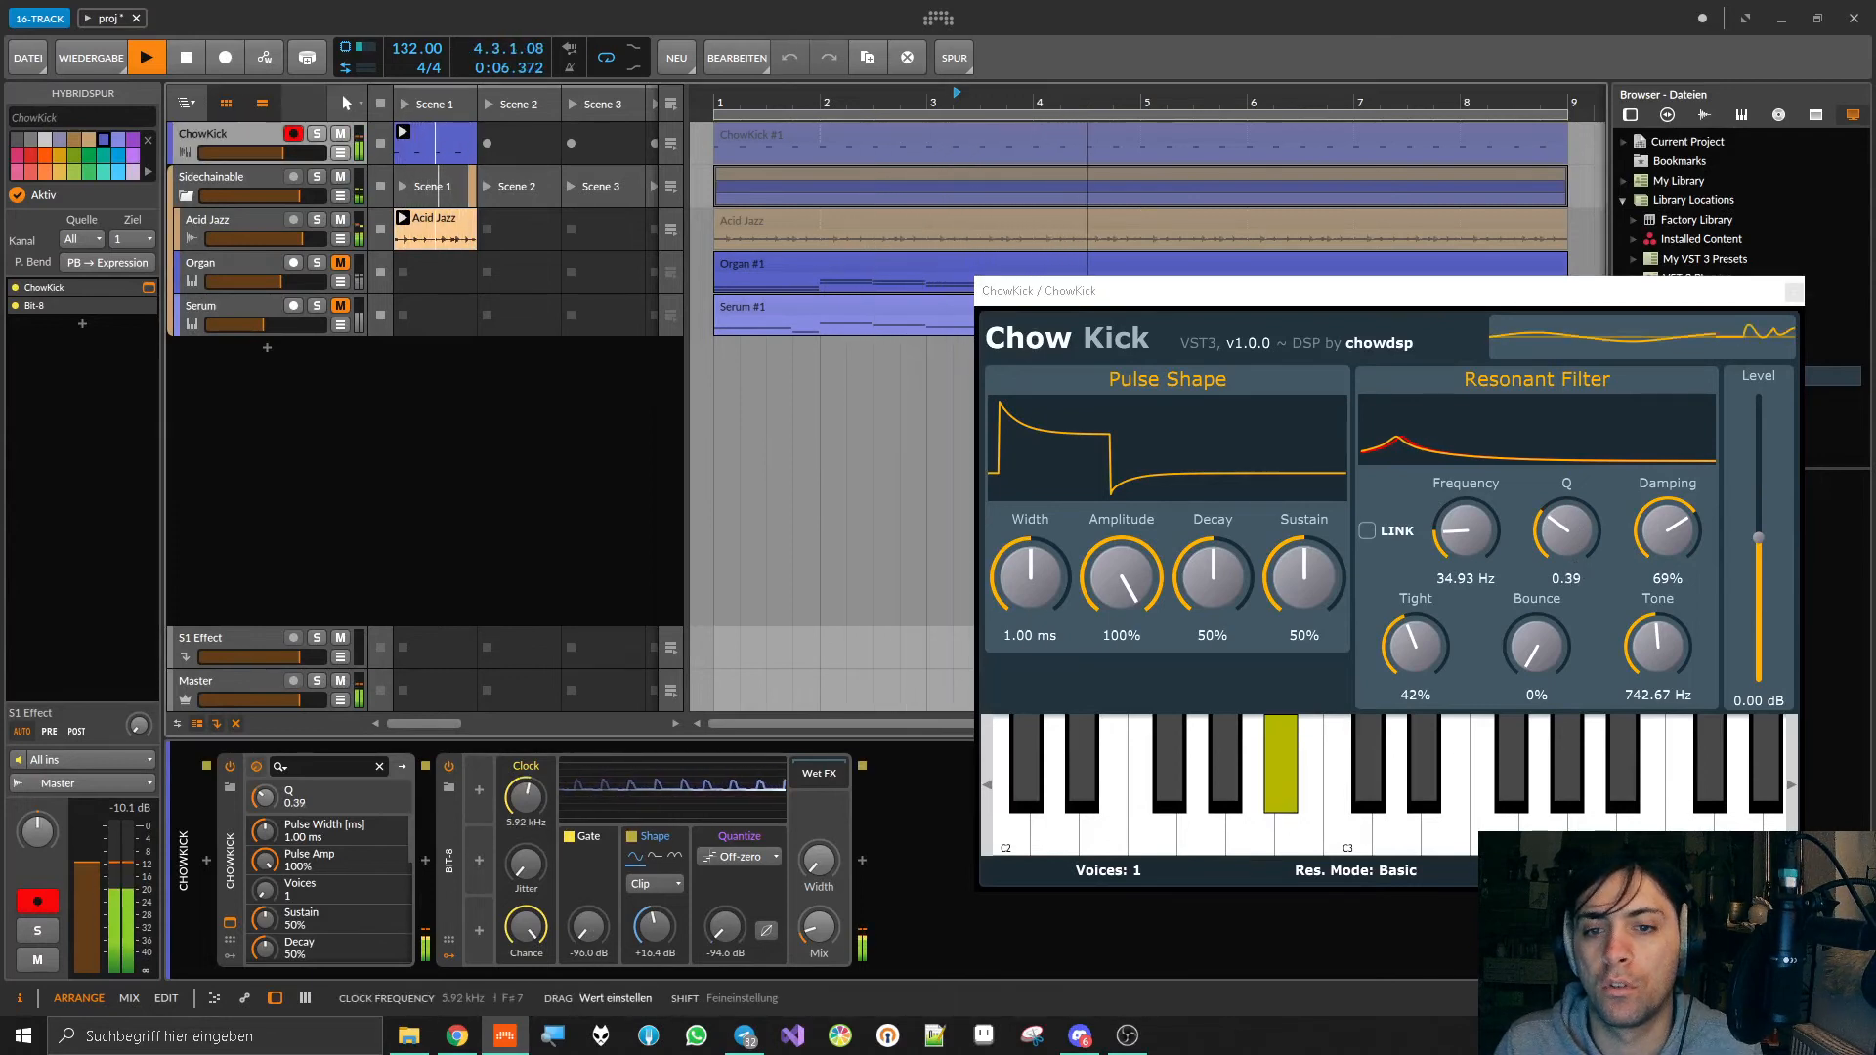
pyautogui.moveTo(723, 925); pyautogui.dragTo(724, 884)
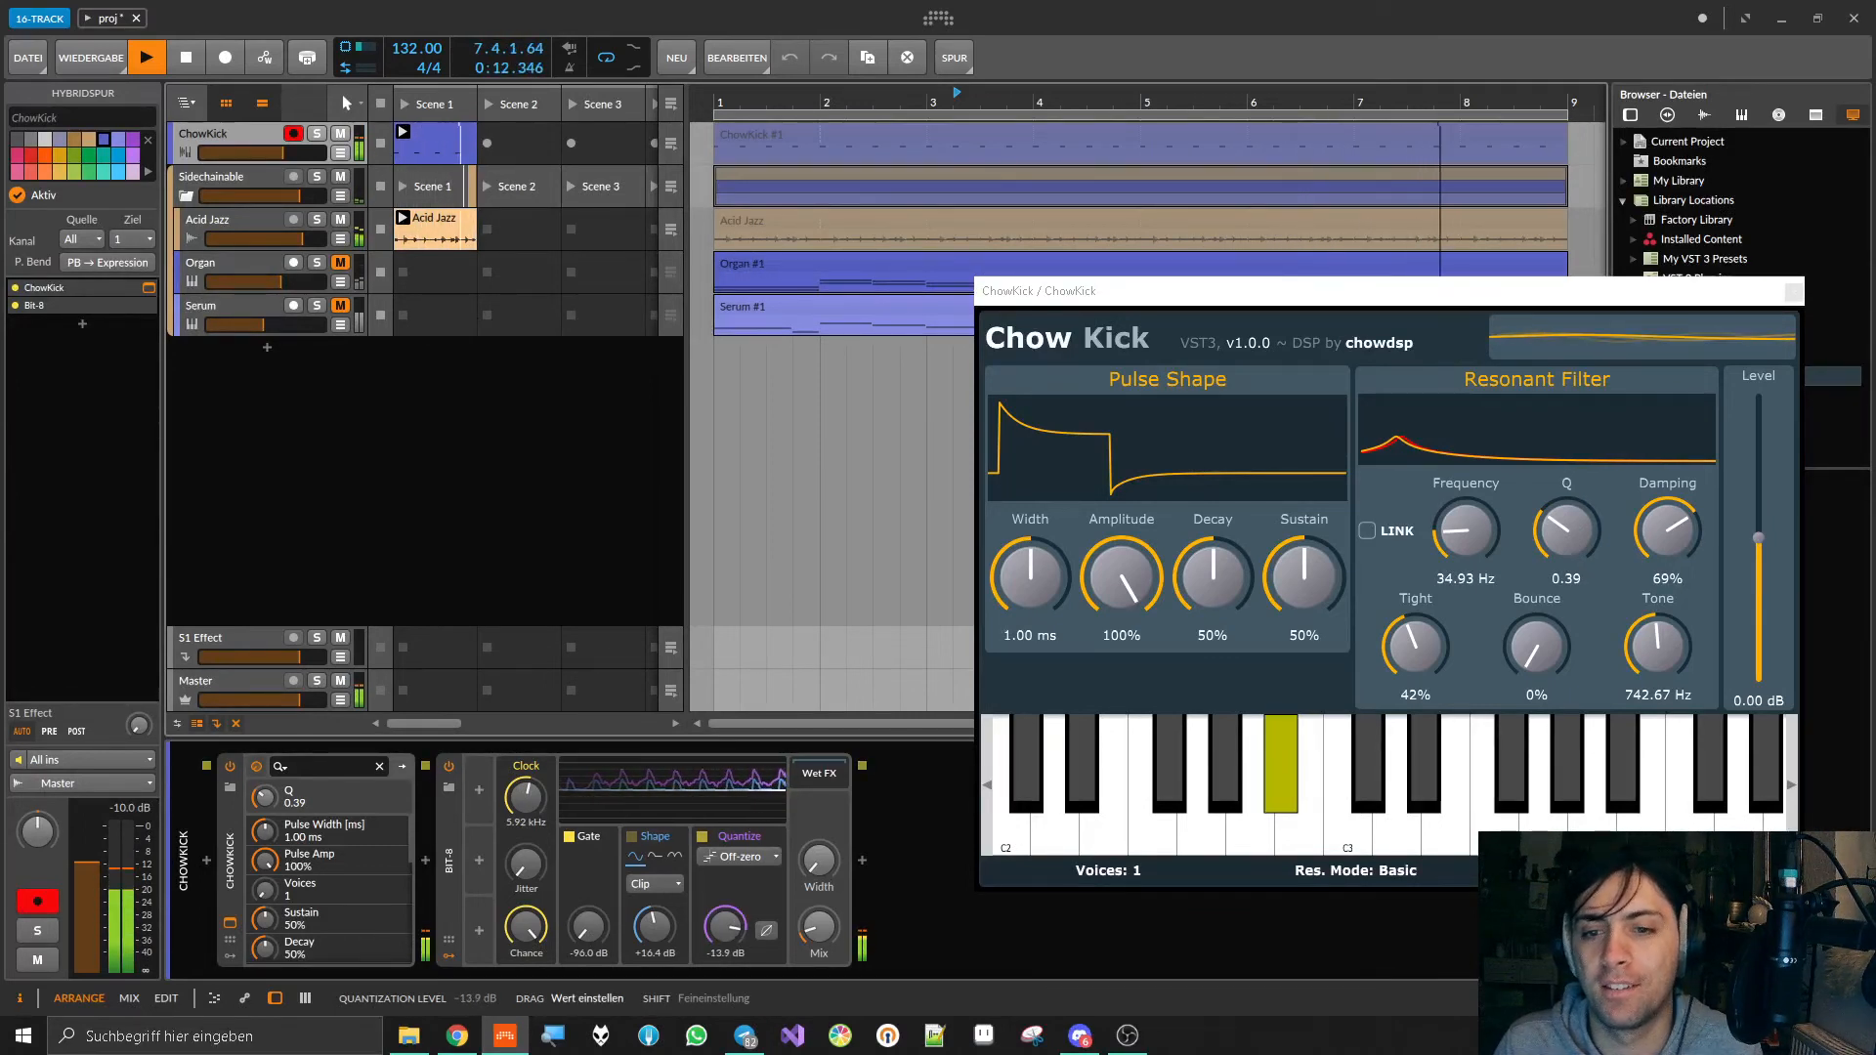
pyautogui.moveTo(725, 925); pyautogui.dragTo(725, 981)
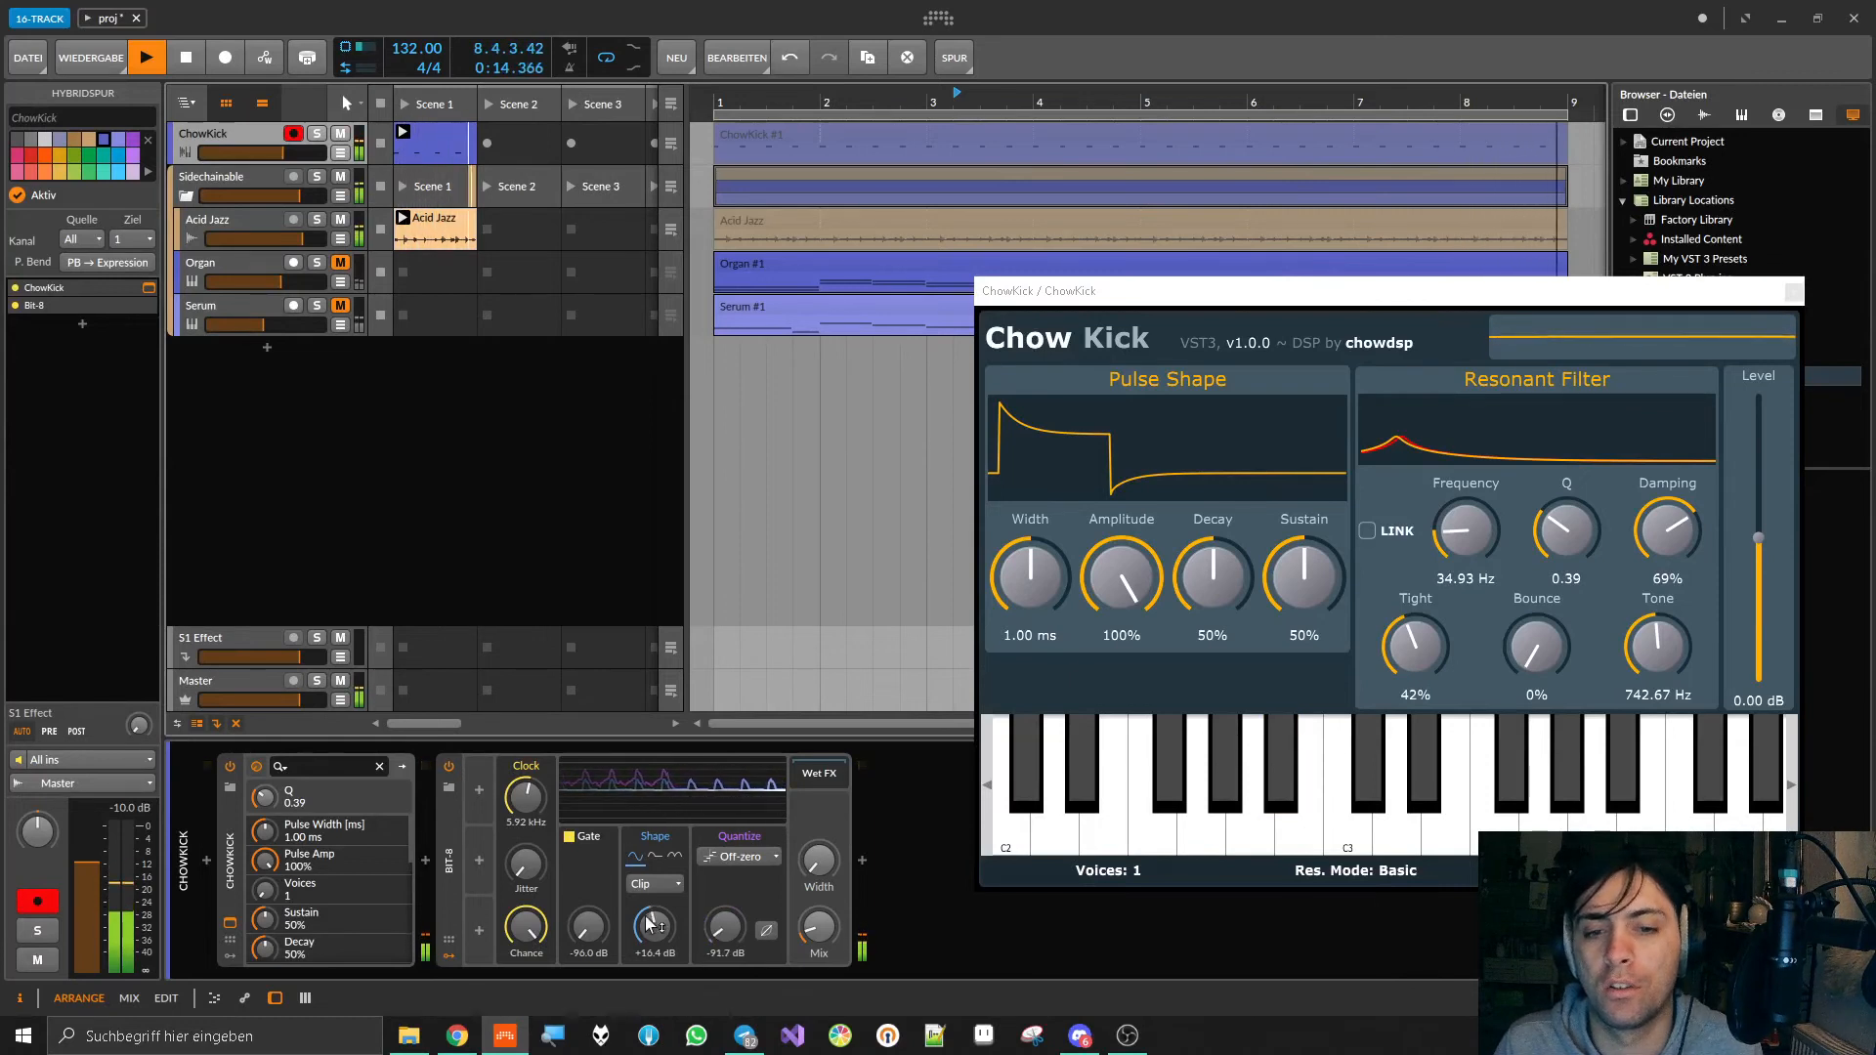
pyautogui.moveTo(654, 925)
pyautogui.mouseDown()
pyautogui.moveTo(653, 908)
pyautogui.moveTo(659, 929)
pyautogui.mouseUp()
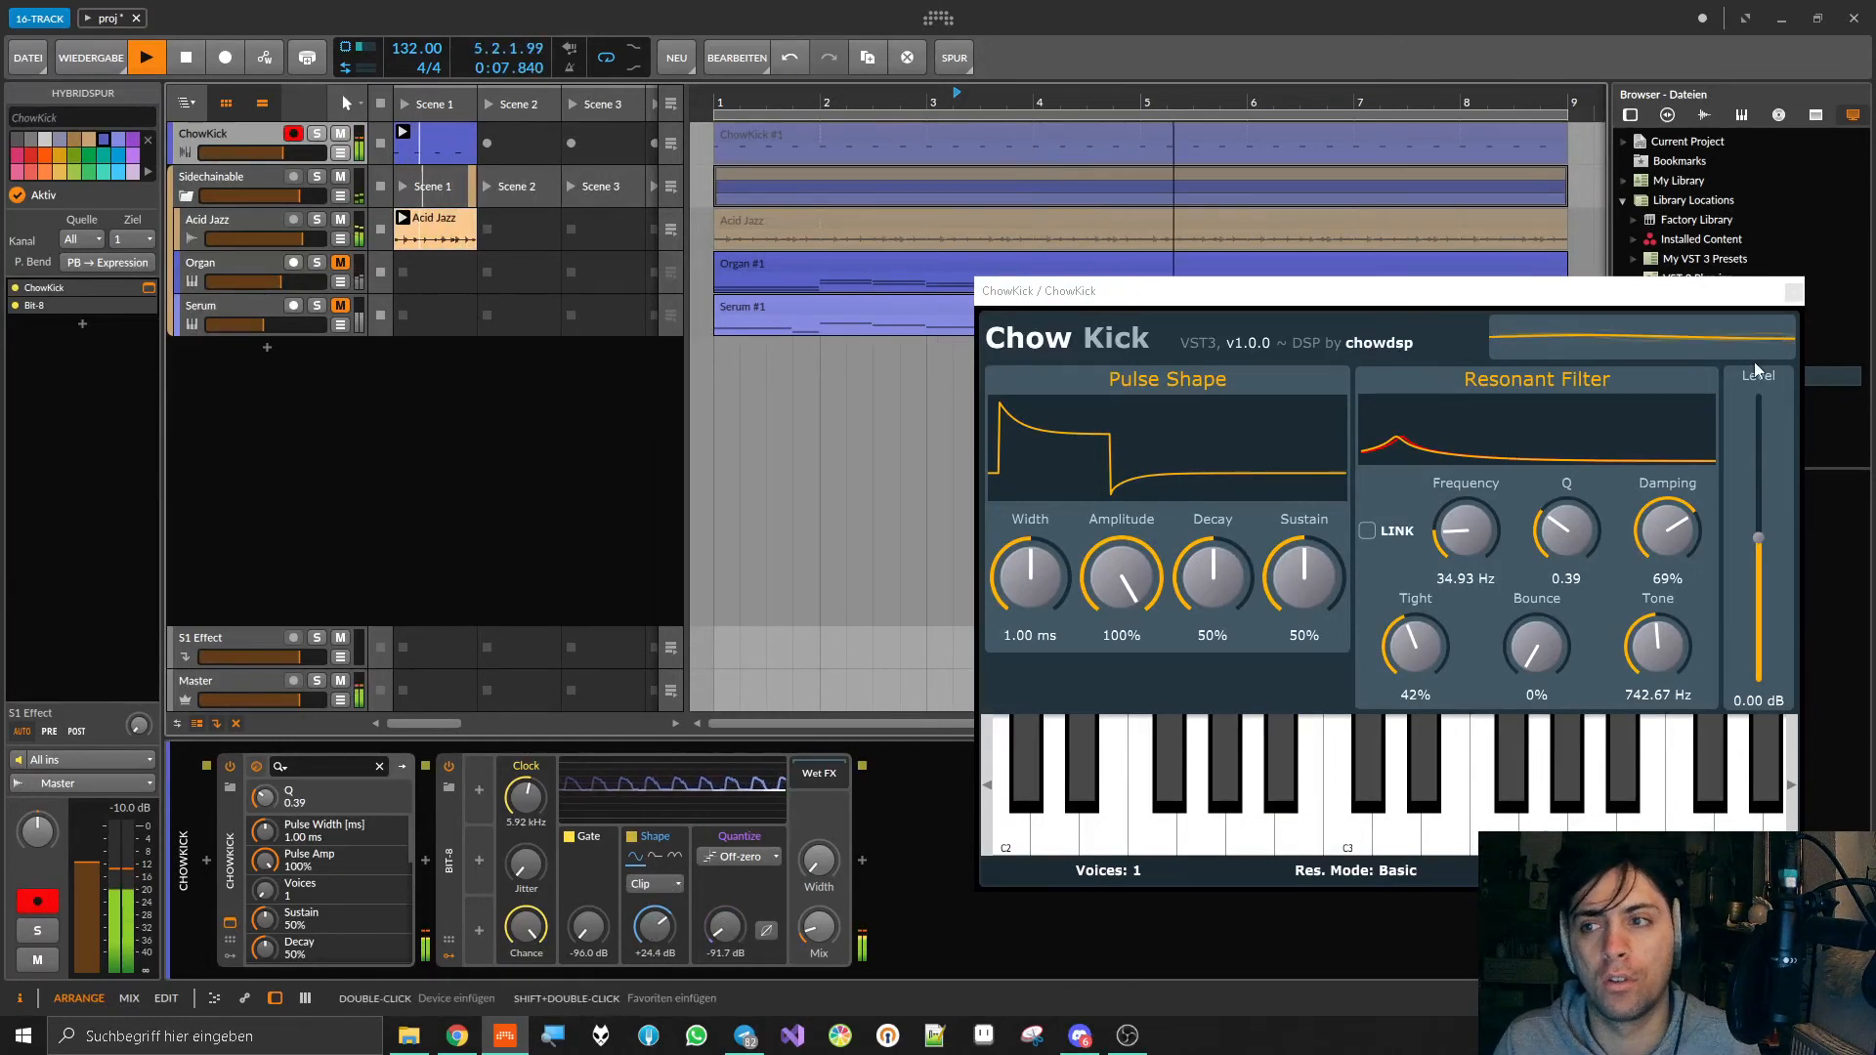
pyautogui.click(1794, 291)
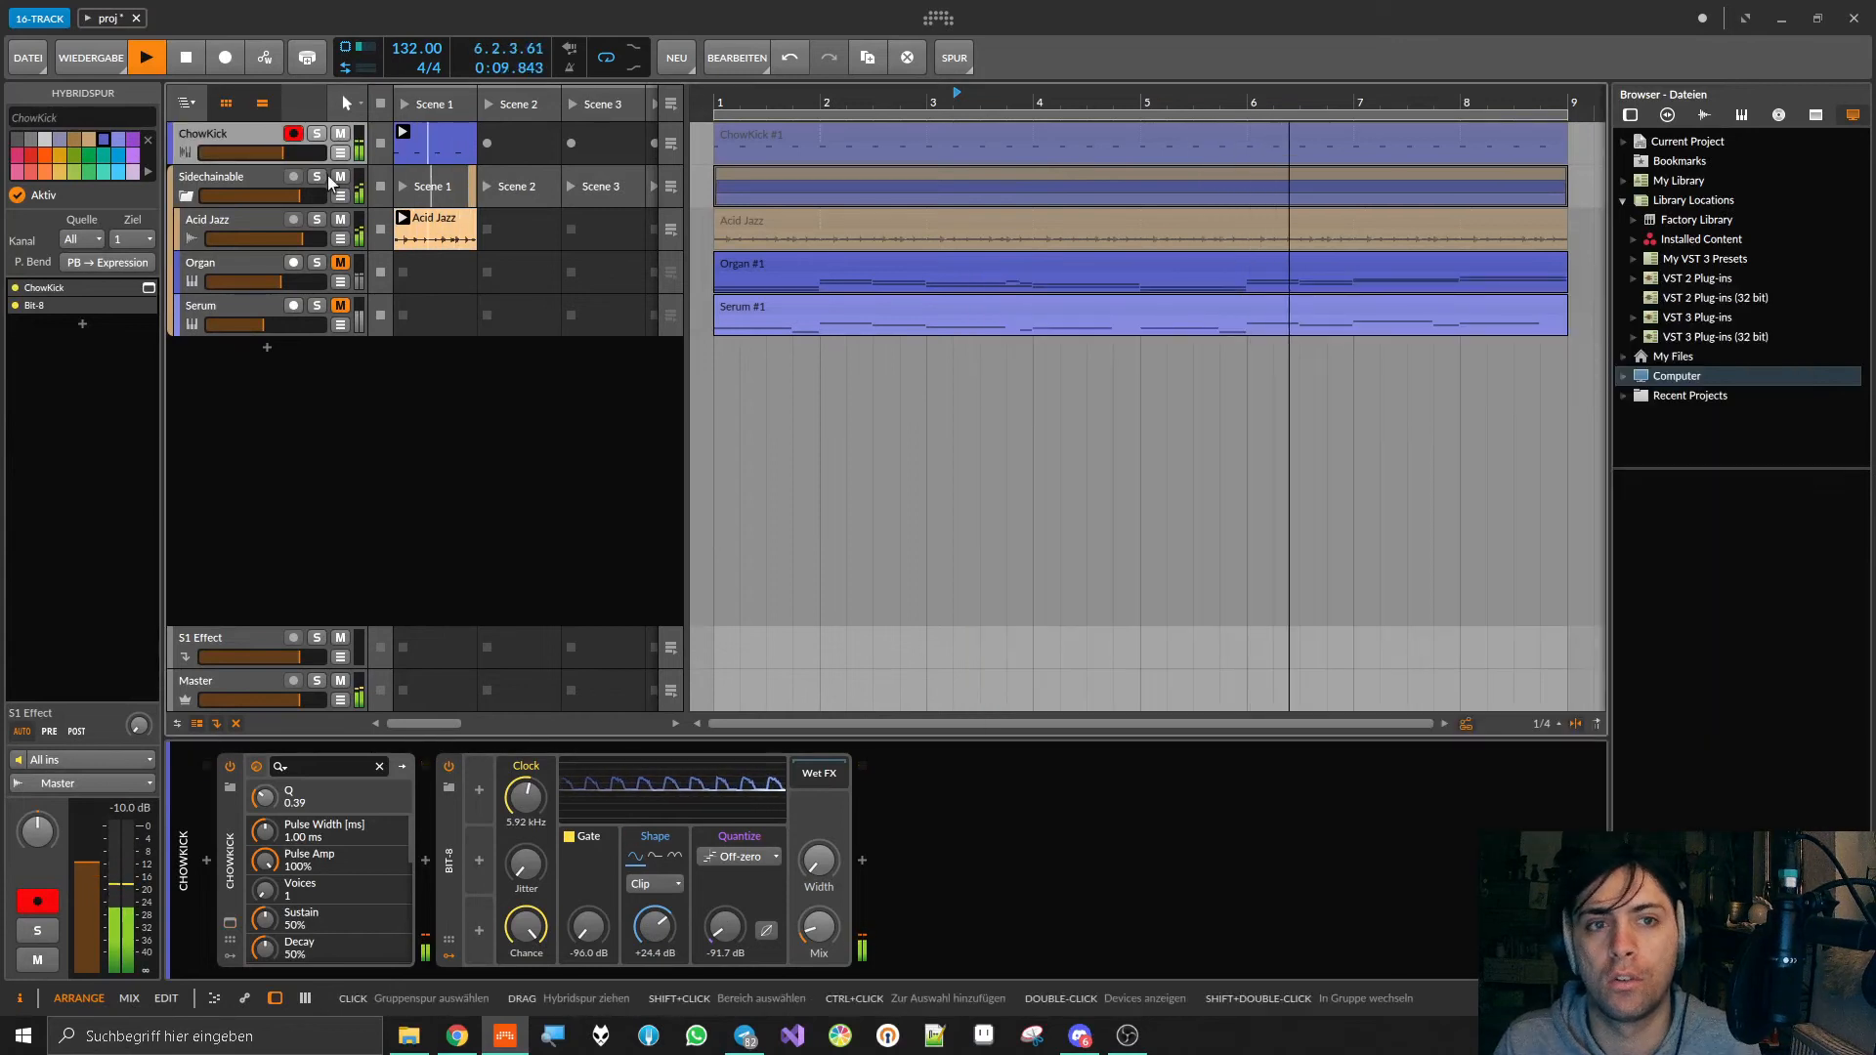
# Step: Unmute Organ, show the mixer and lower Organ's volume to about -7.4 dB
pyautogui.click(340, 262)
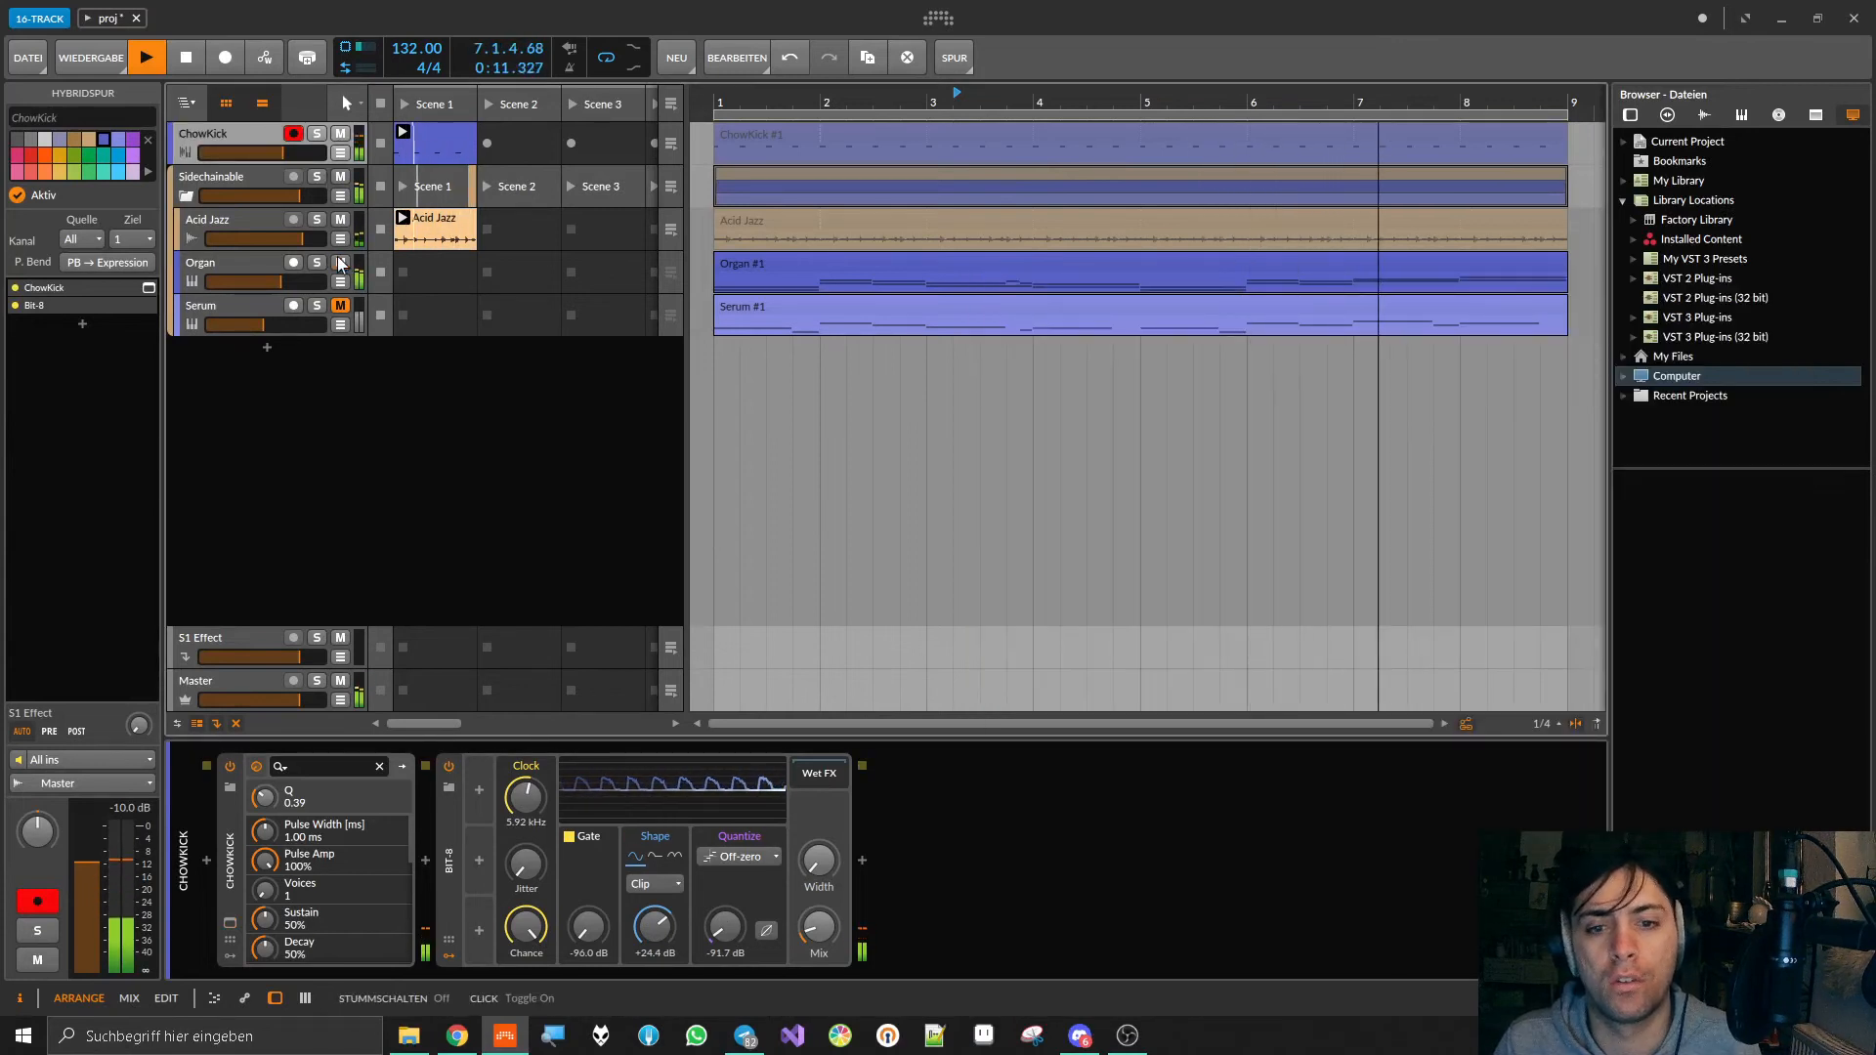
pyautogui.click(285, 266)
pyautogui.click(305, 997)
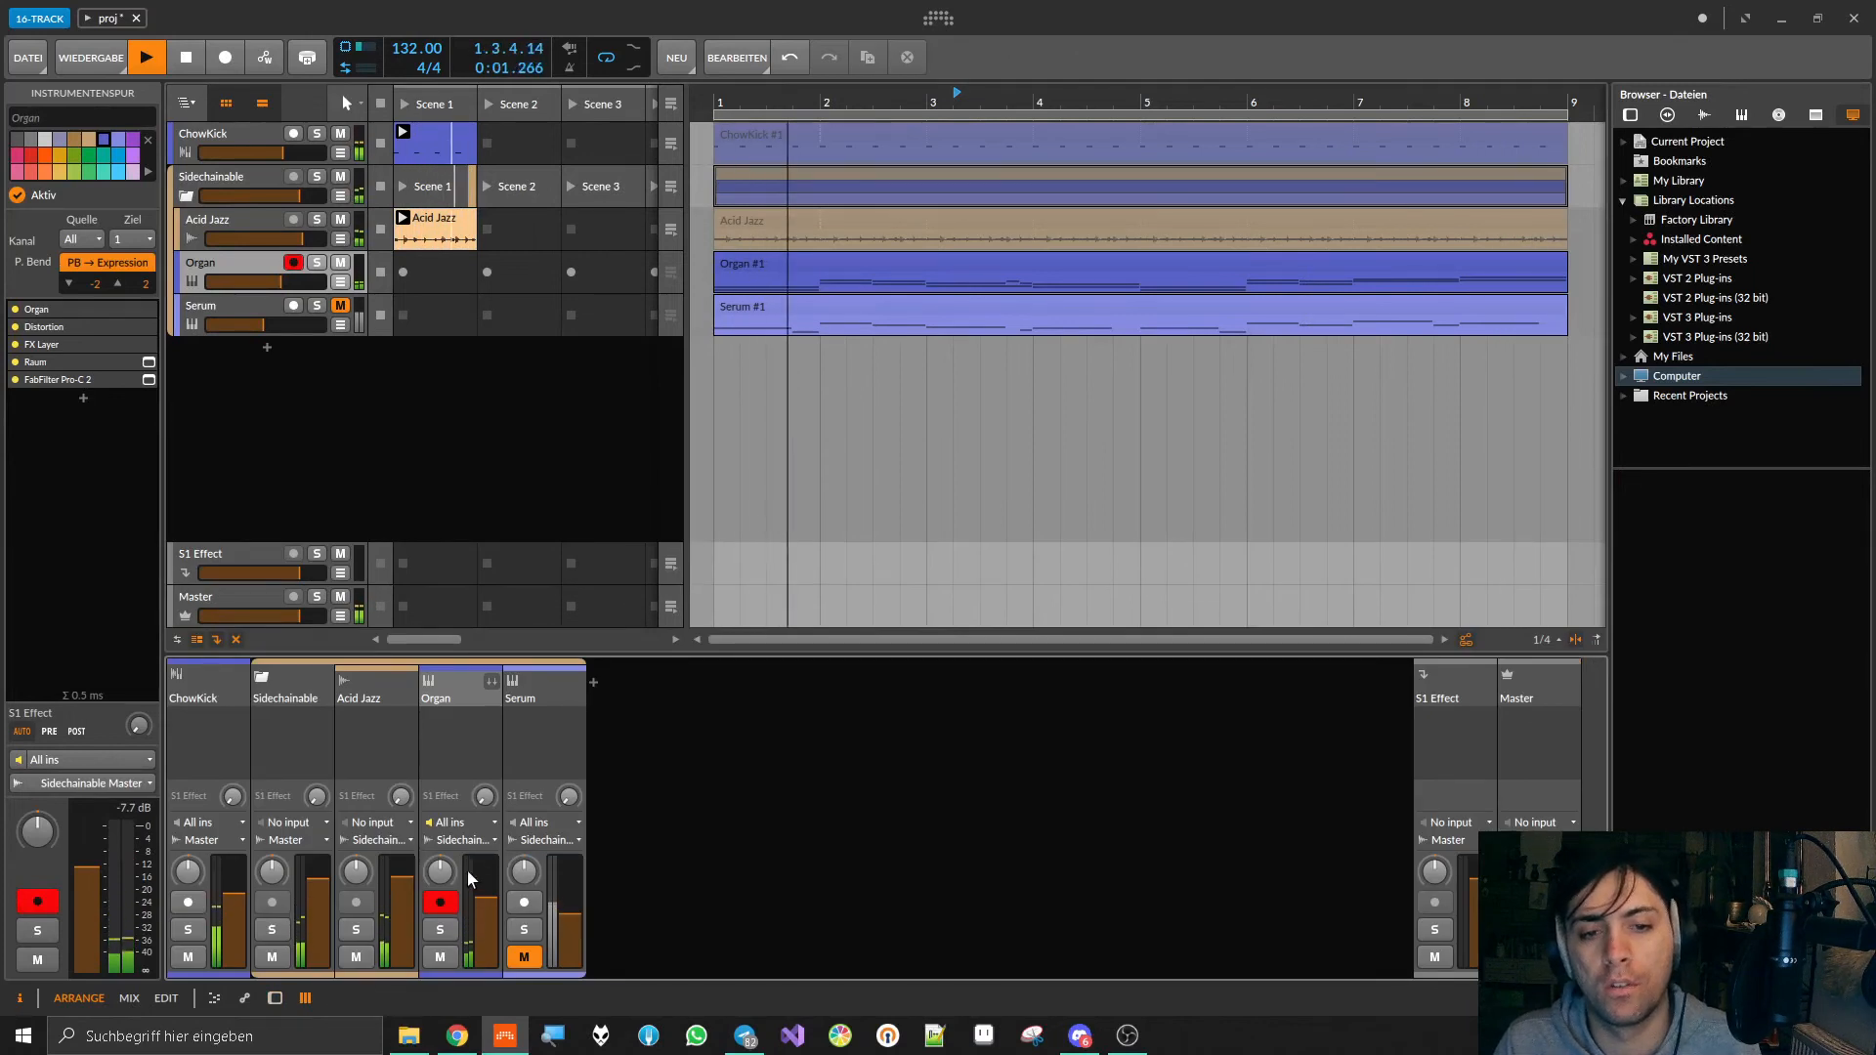
pyautogui.moveTo(493, 916); pyautogui.dragTo(493, 922)
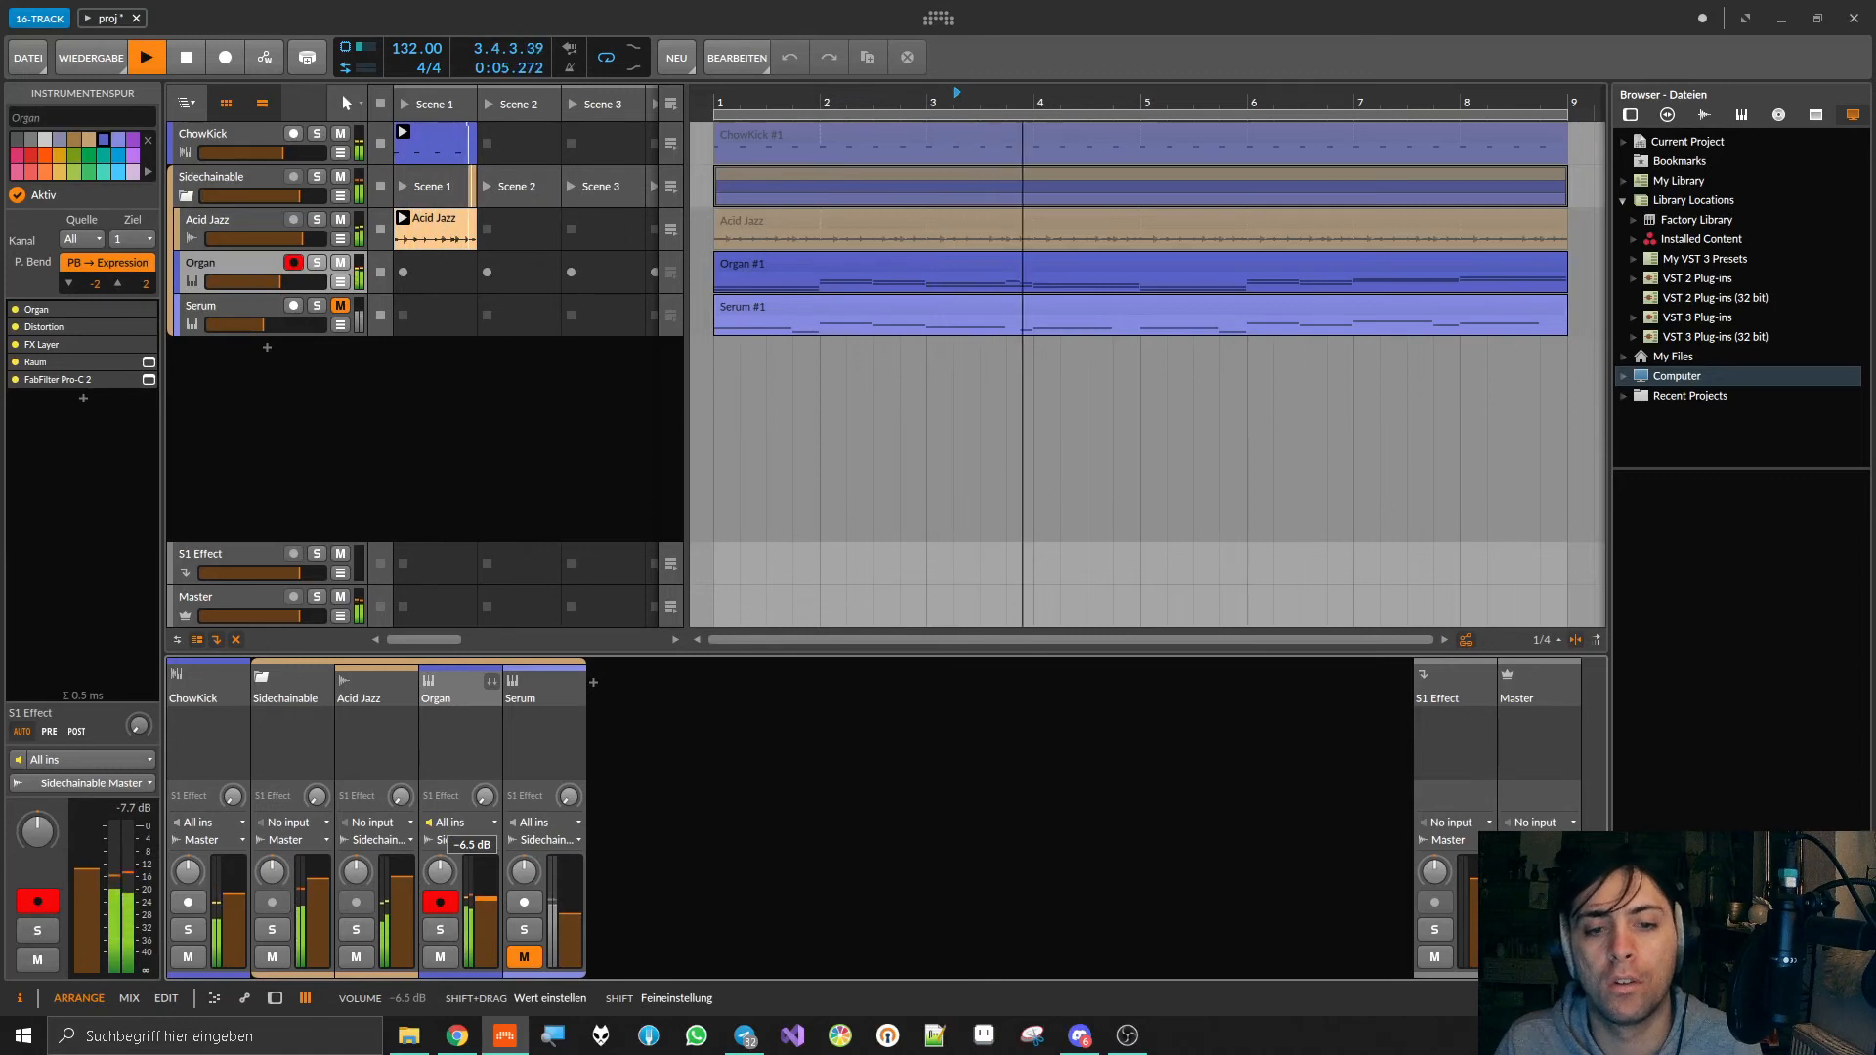
pyautogui.moveTo(493, 923); pyautogui.dragTo(493, 926)
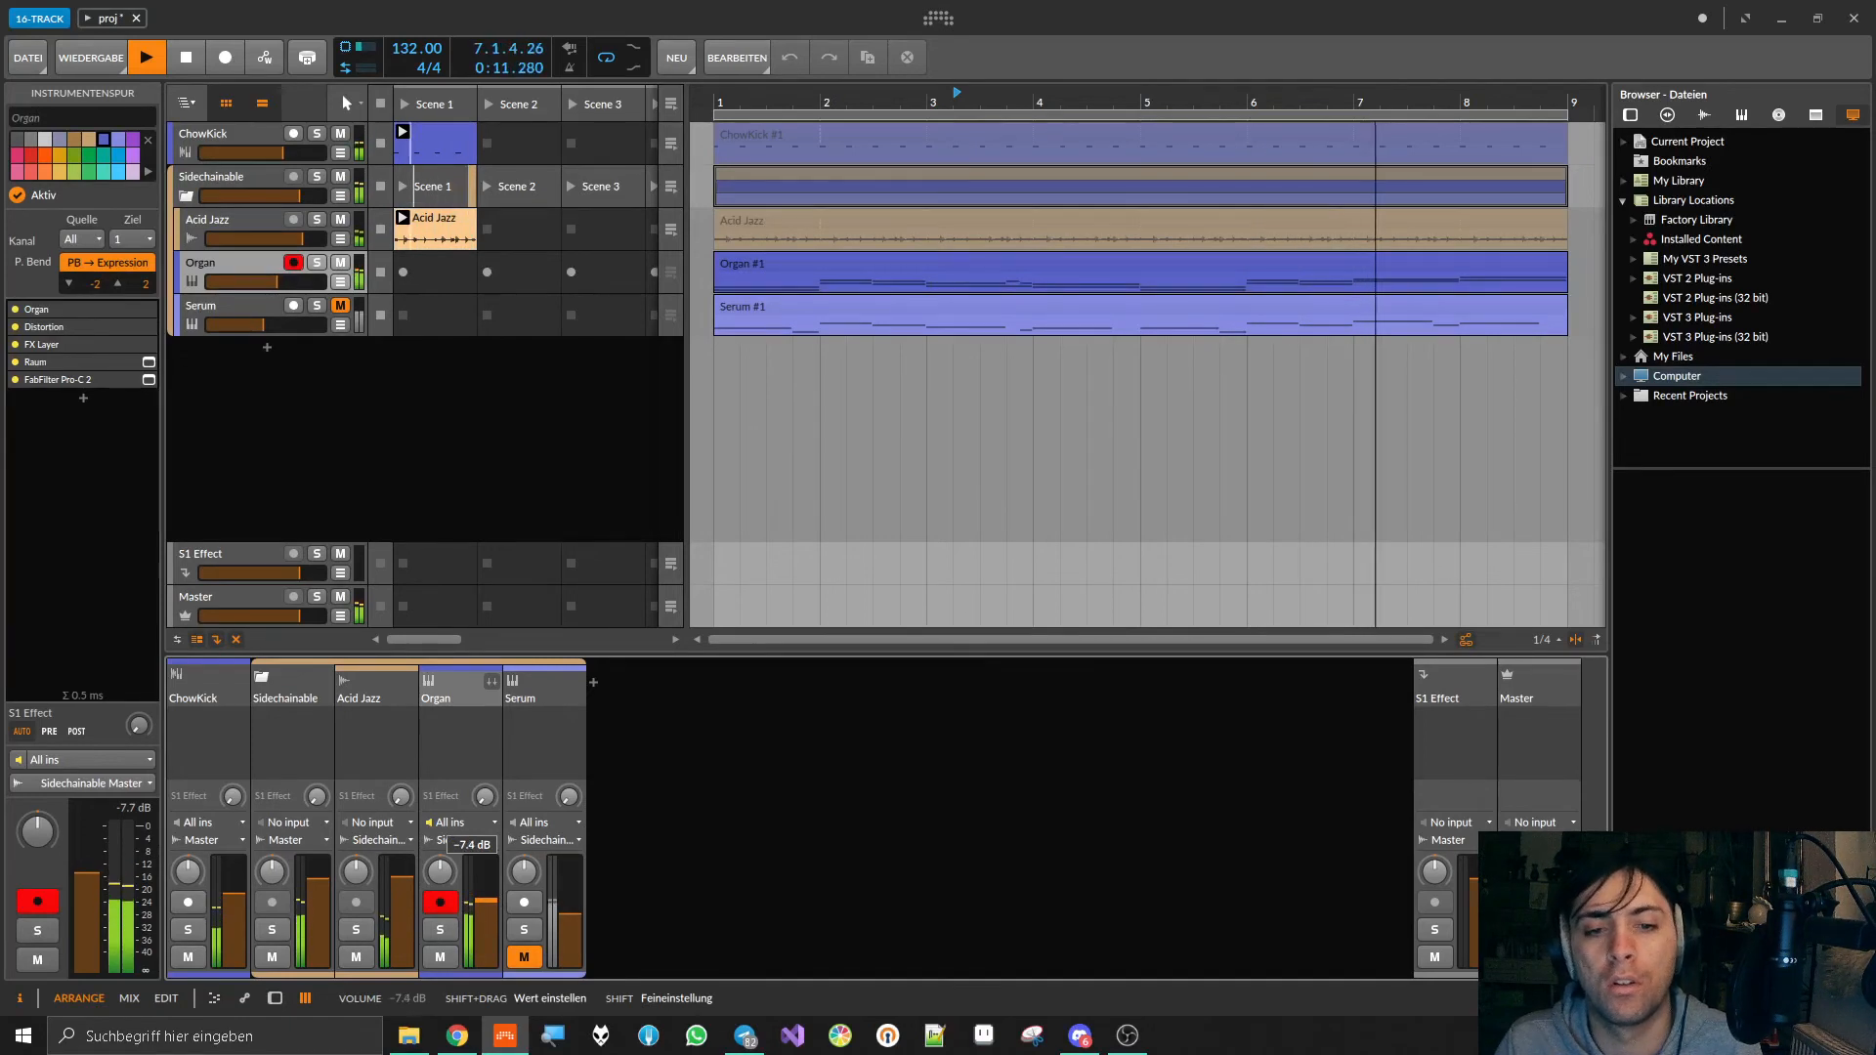
# Step: Unmute Serum, lower its volume to about -19.9 dB and save the project
pyautogui.click(340, 305)
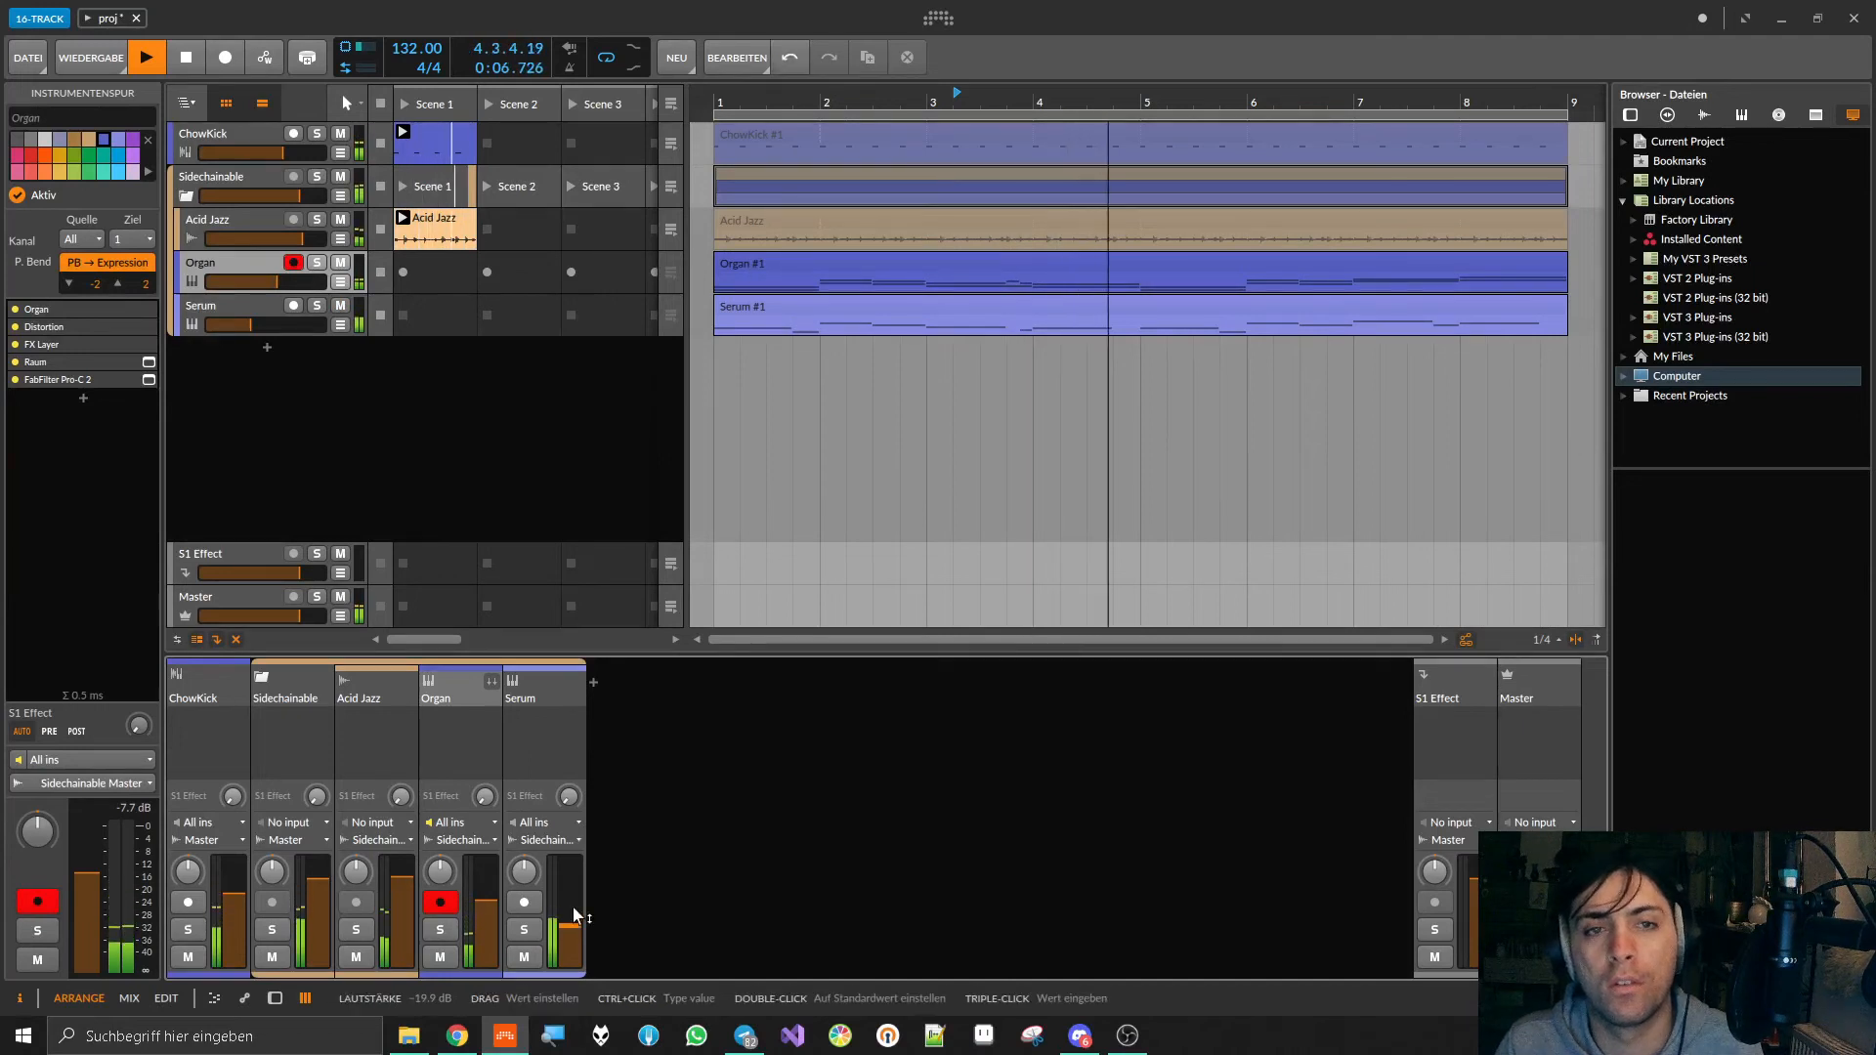
pyautogui.hotkey('ctrl', 's')
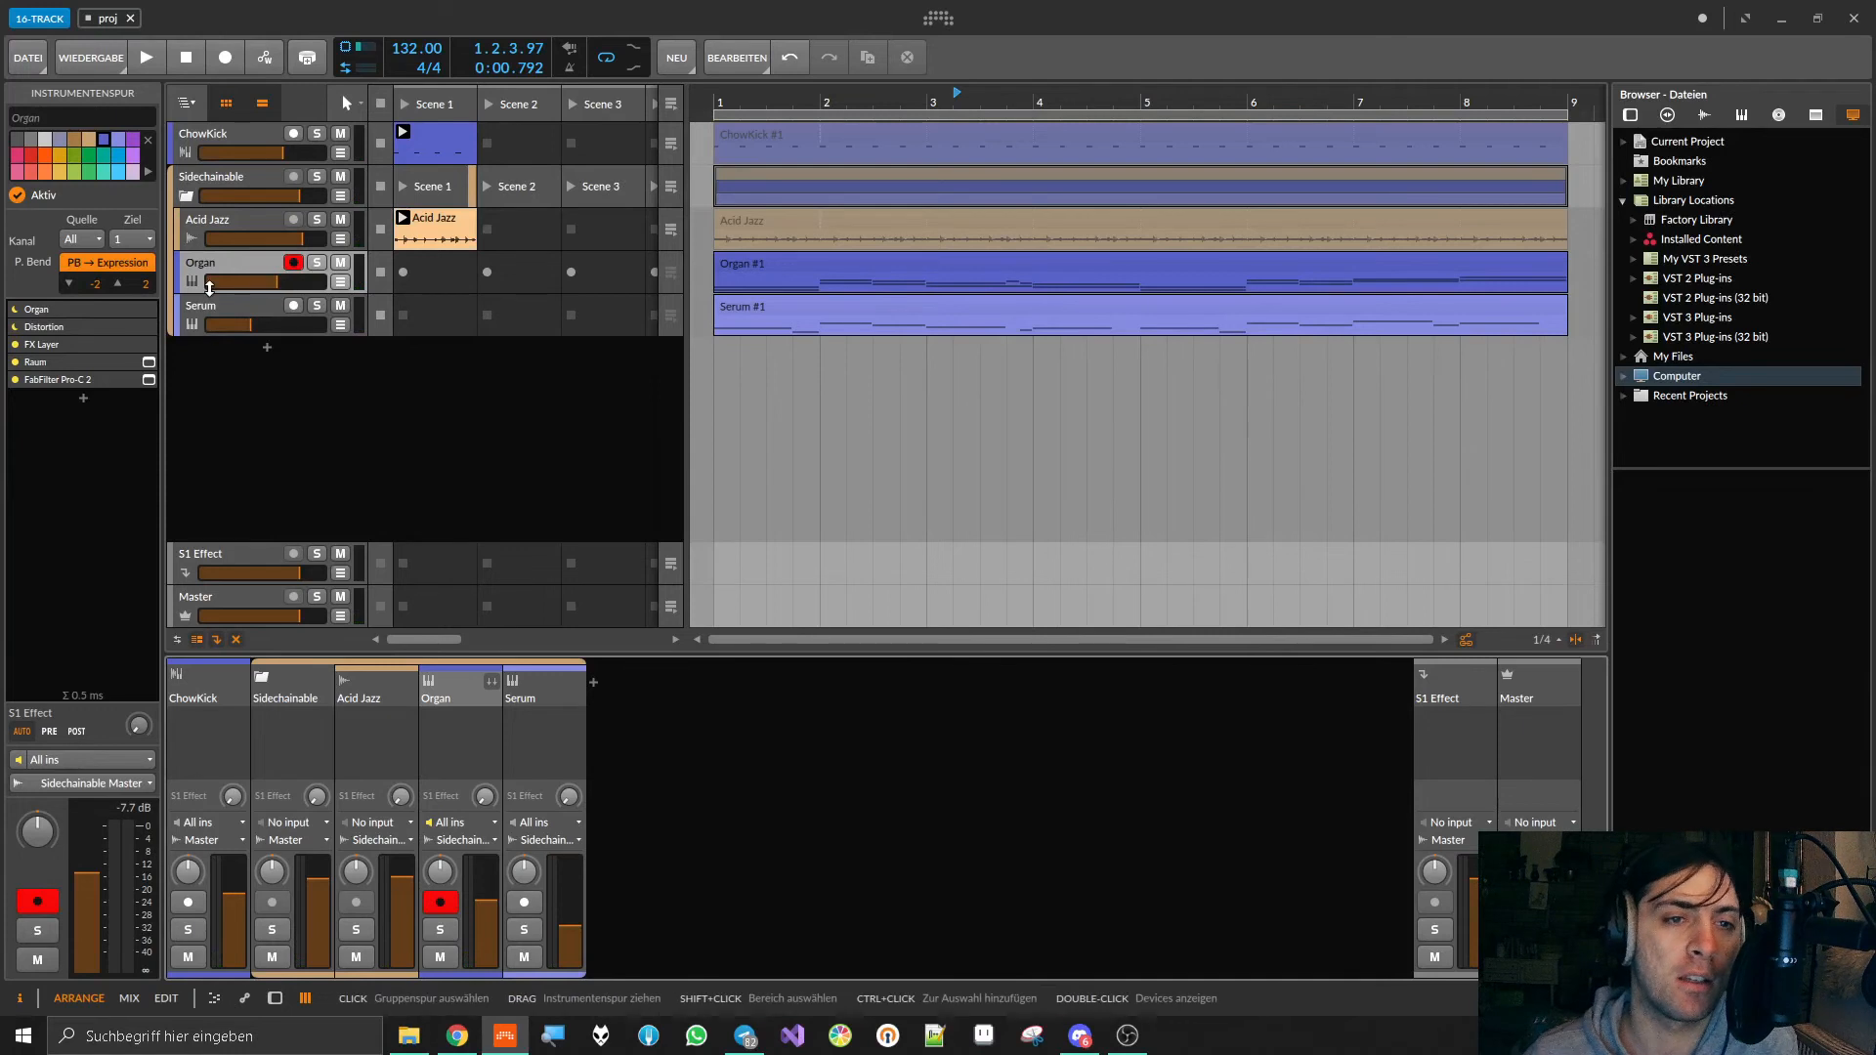
pyautogui.click(219, 322)
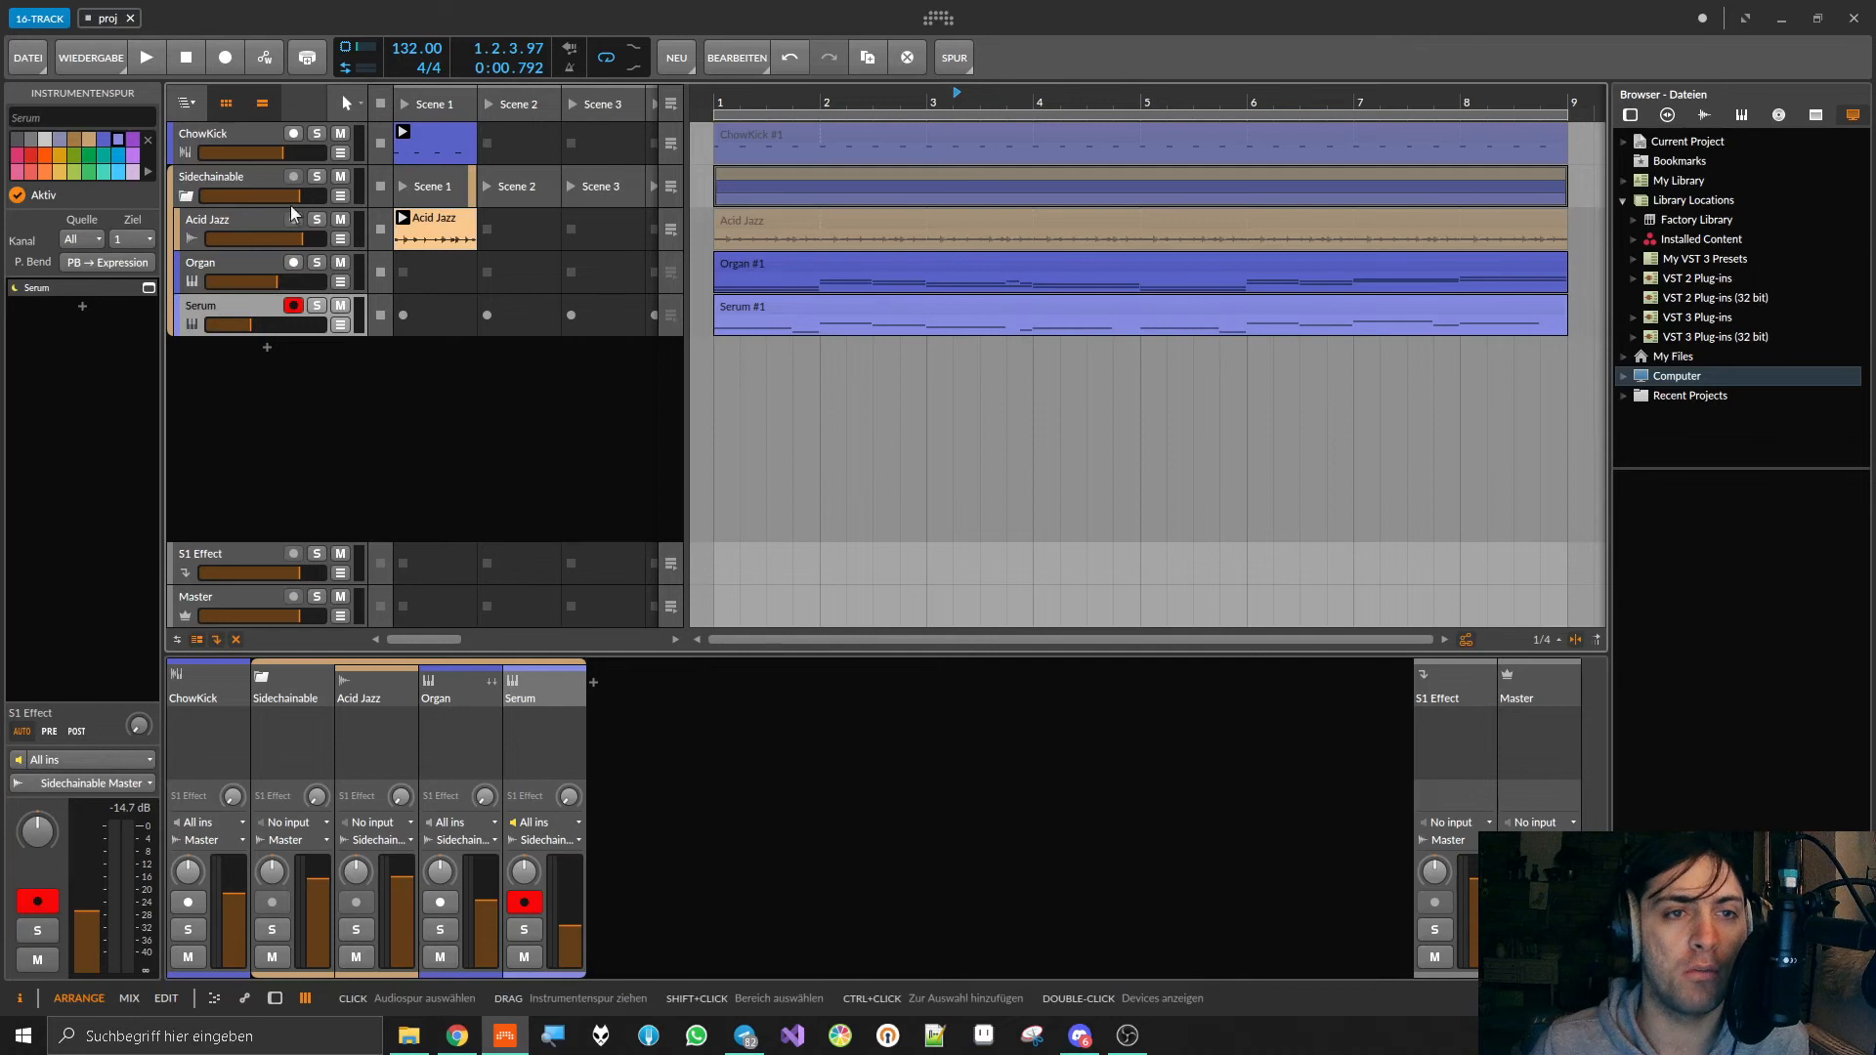
# Step: Bypass FabFilter Pro-C 2 on the Sidechainable group and add a kHs Gain device after it
pyautogui.click(242, 180)
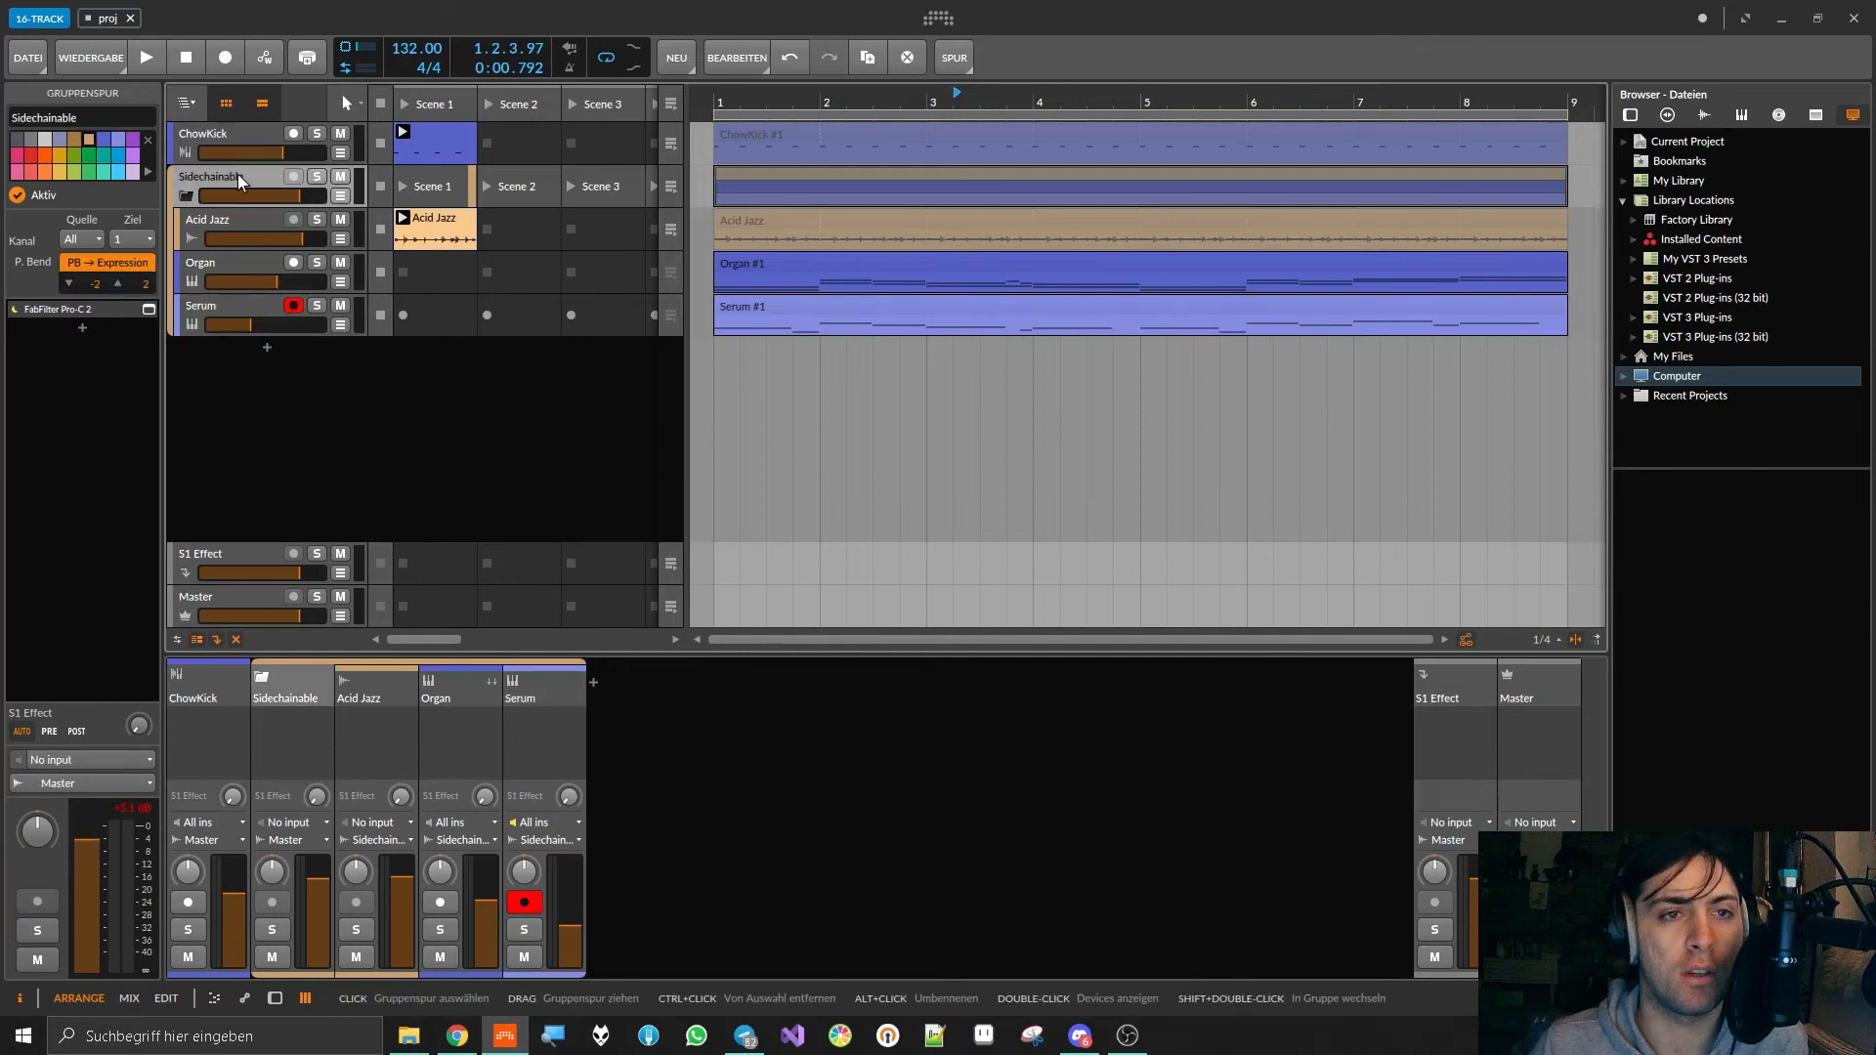
pyautogui.doubleClick(237, 177)
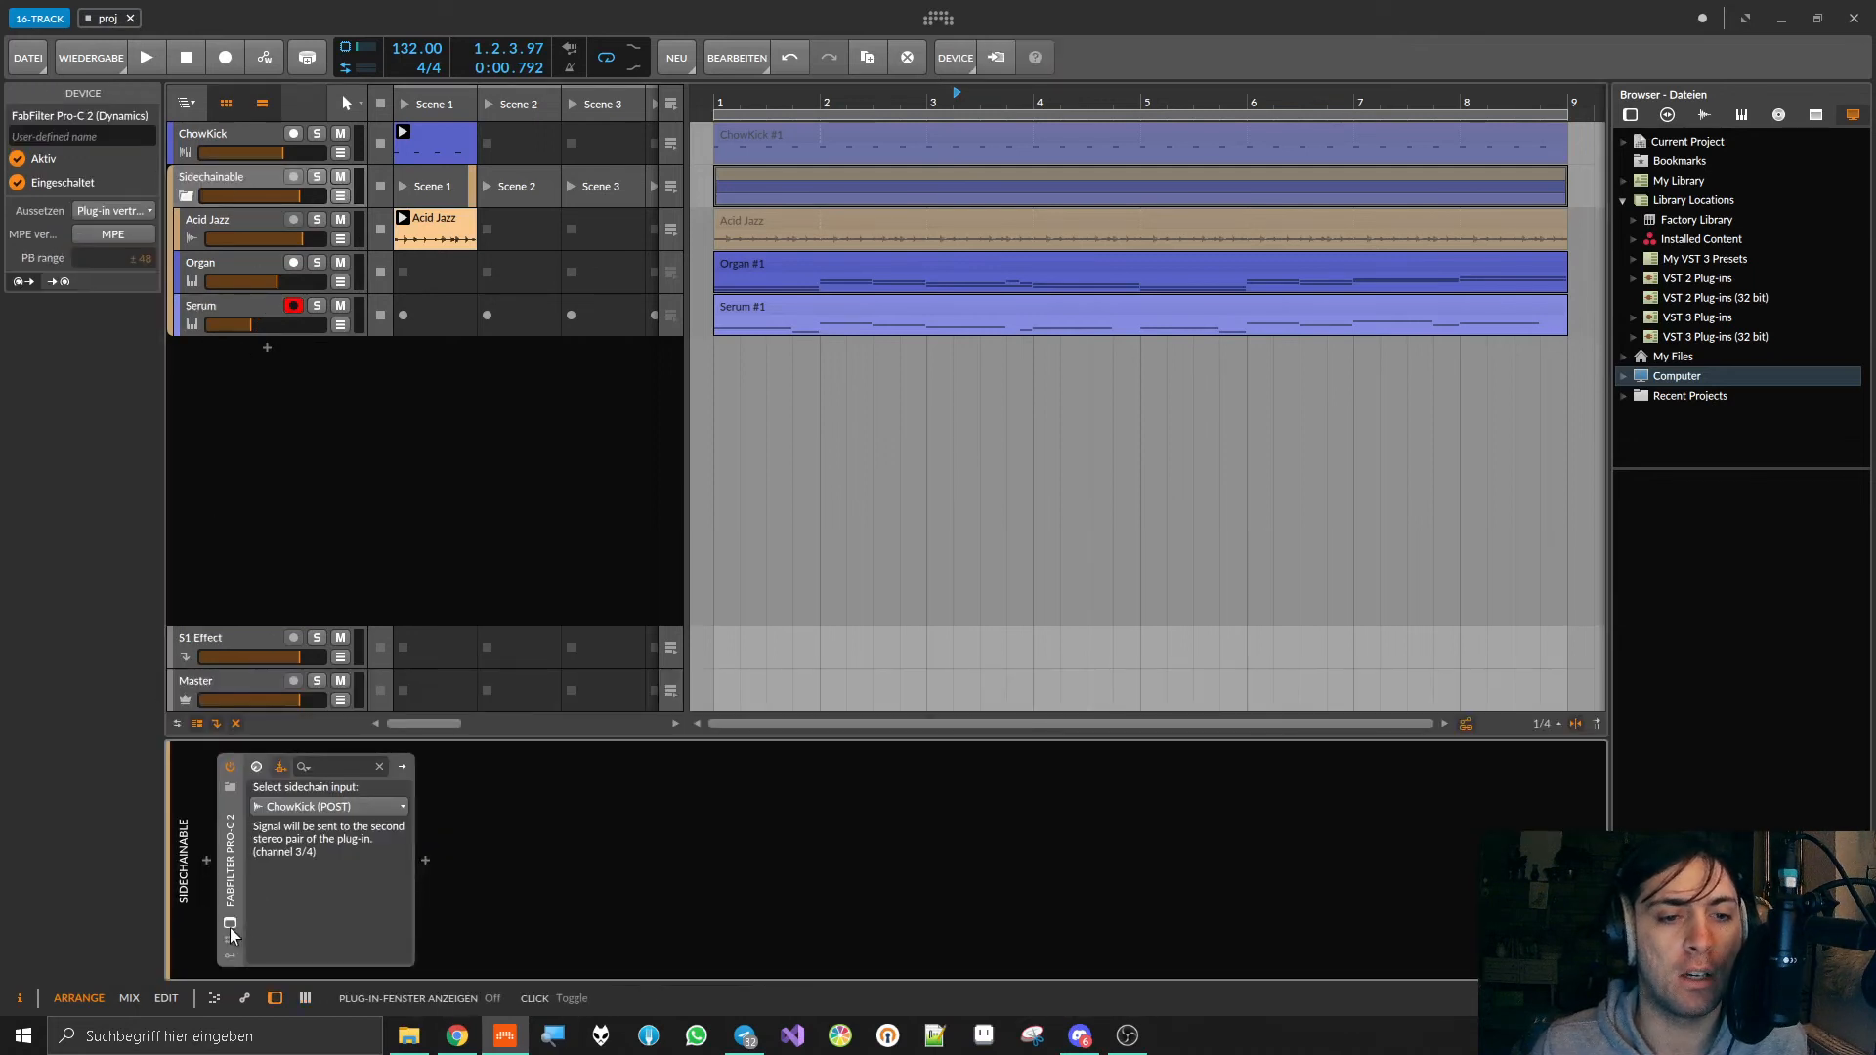
pyautogui.click(231, 768)
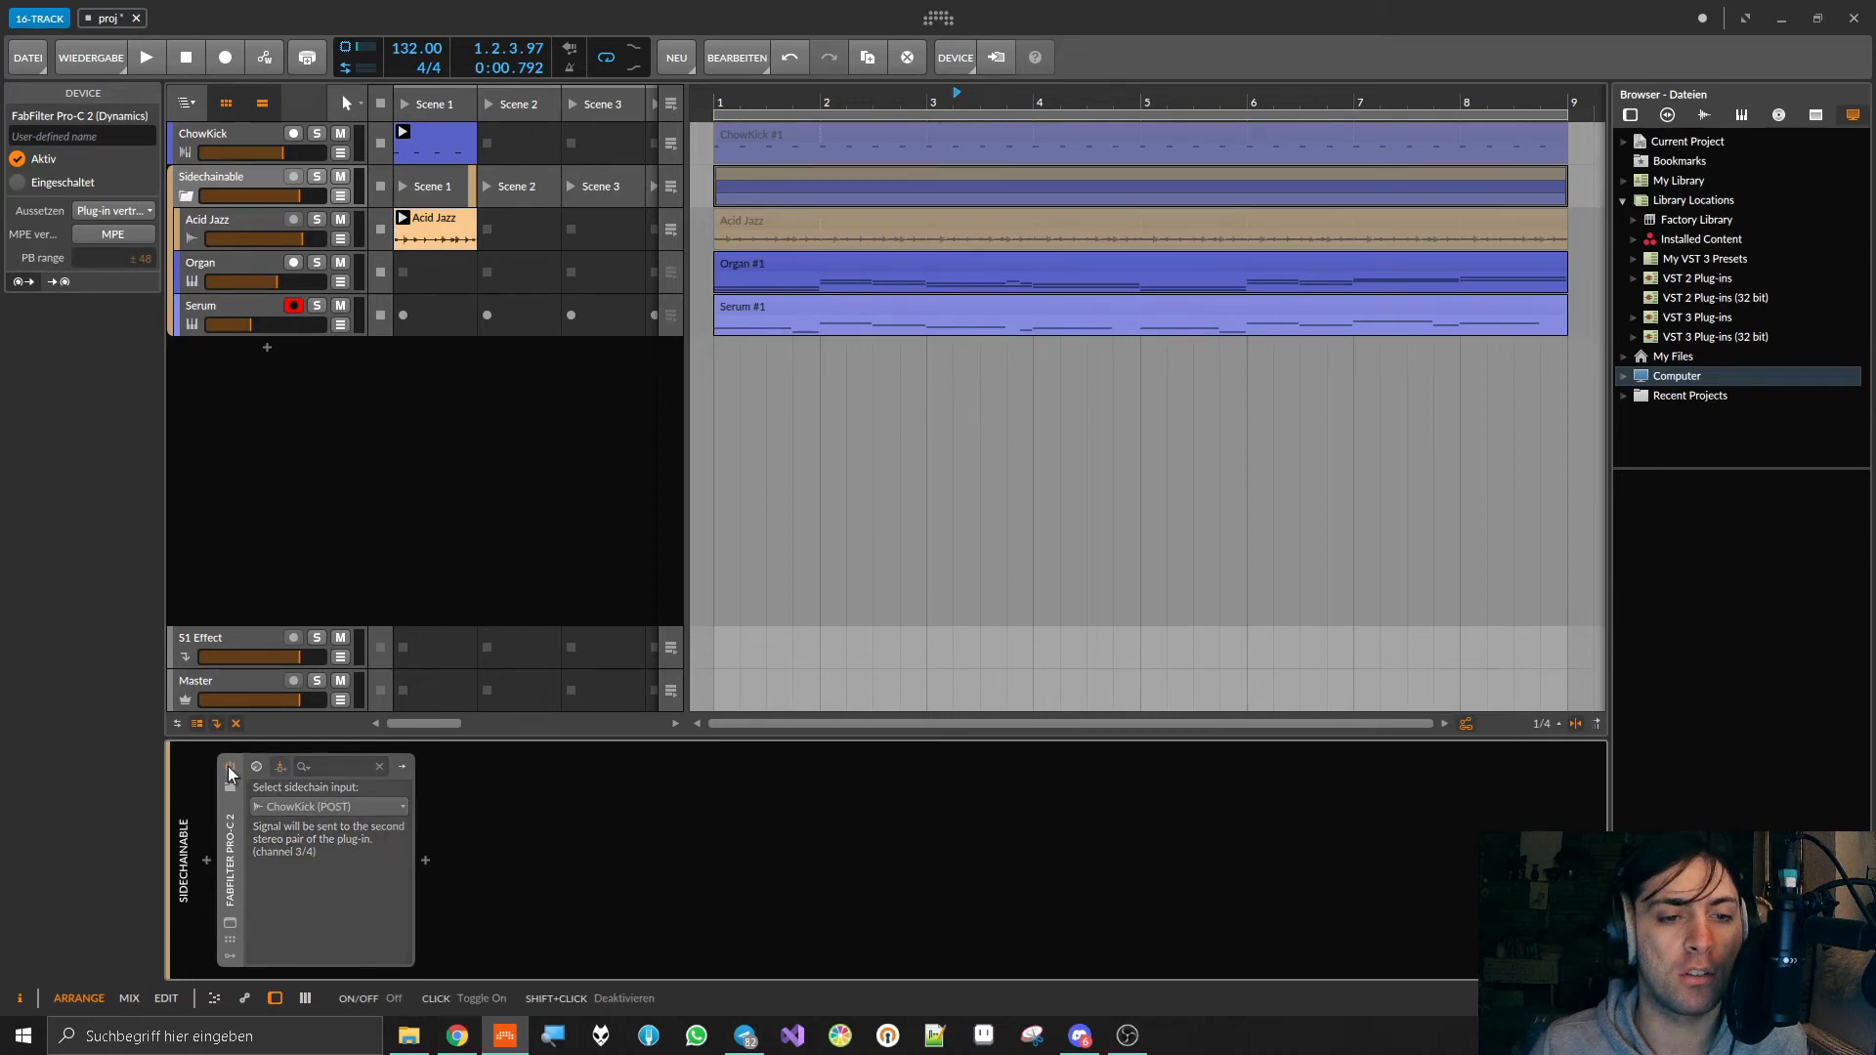
pyautogui.click(425, 862)
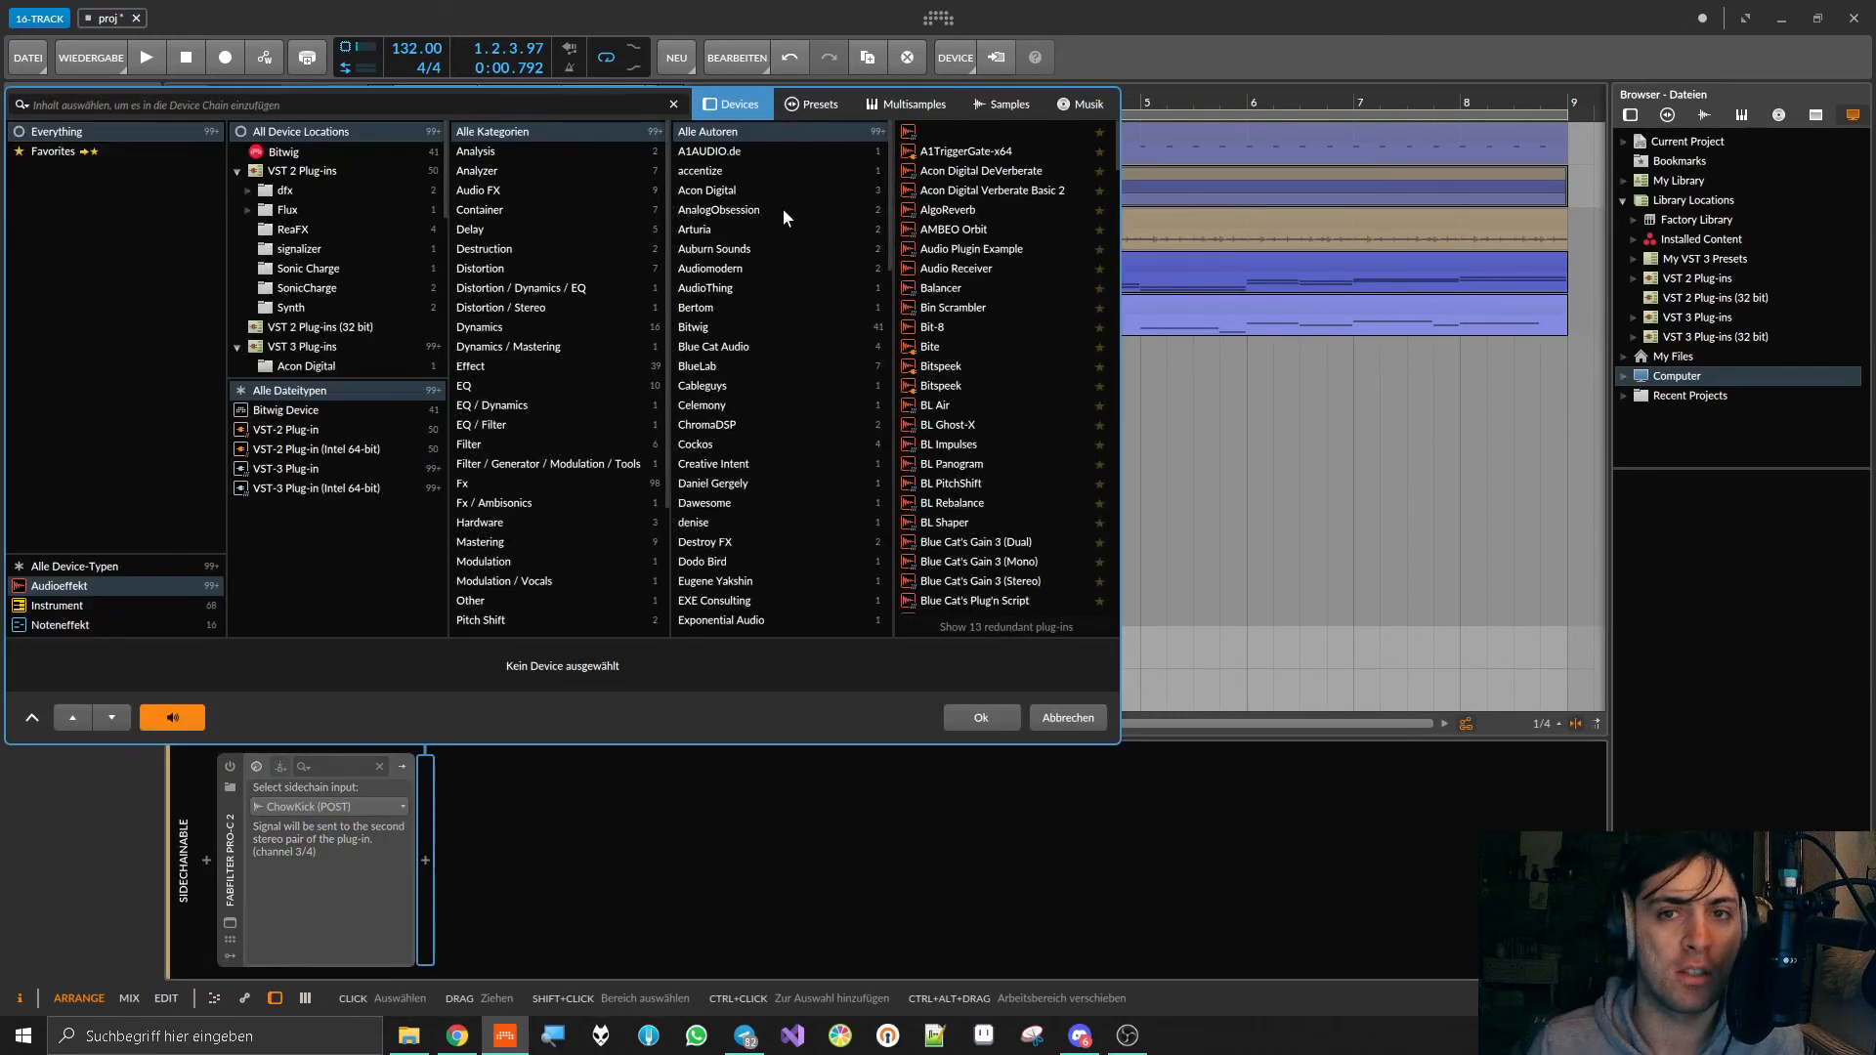
pyautogui.write('gain')
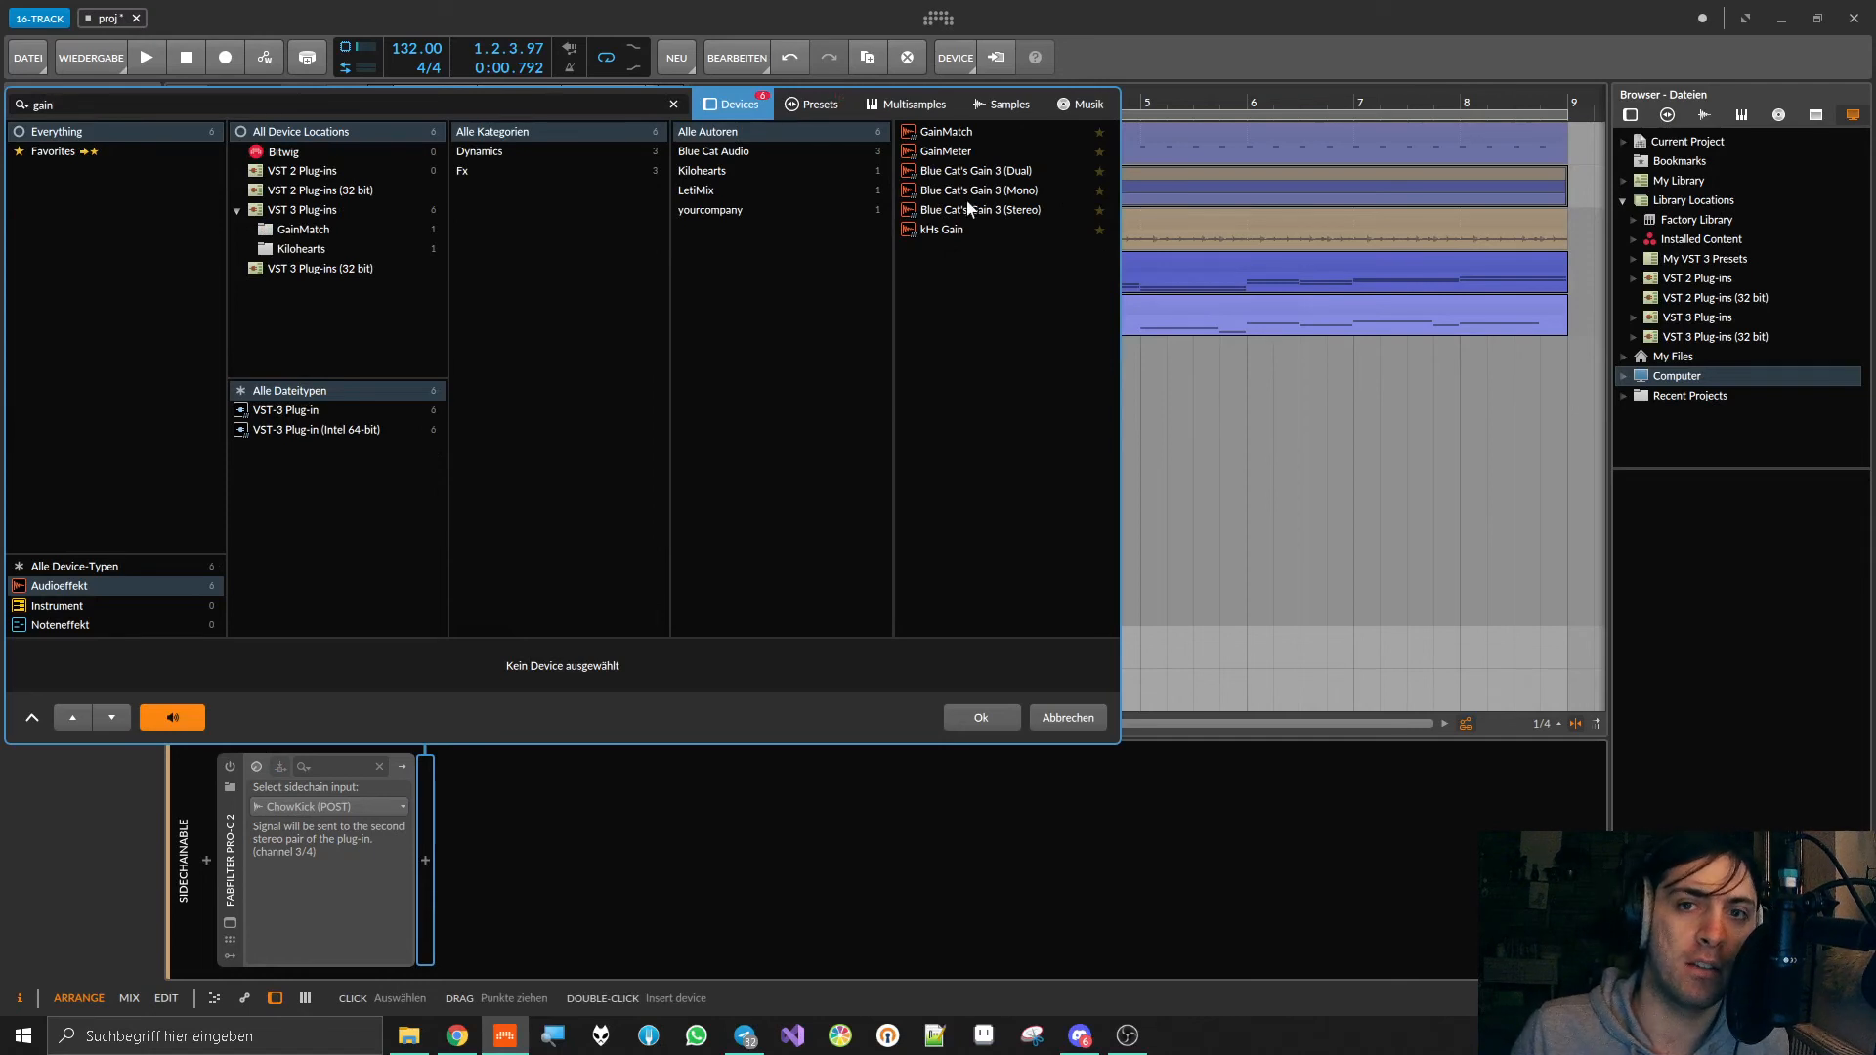
pyautogui.doubleClick(944, 228)
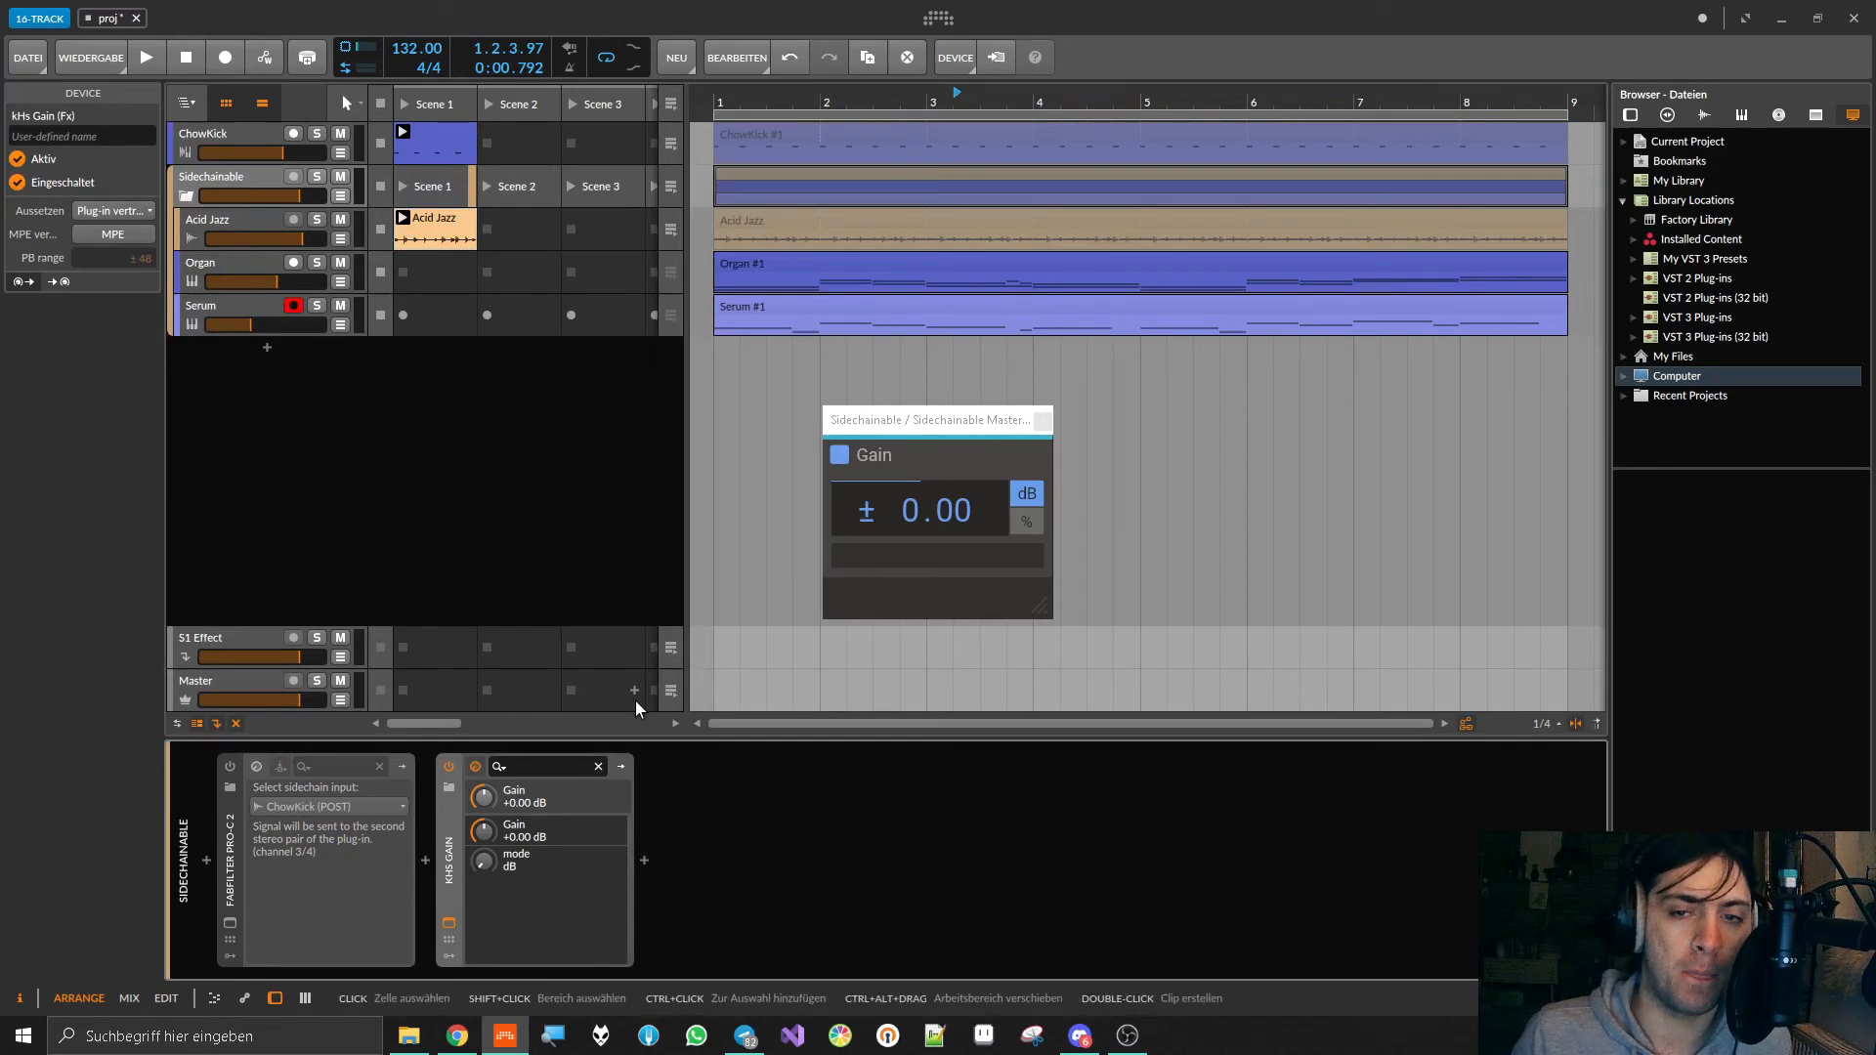
# Step: Add an Audio Sidechain modulator to kHs Gain and choose ChowKick (POST) as its source
pyautogui.click(452, 955)
pyautogui.click(480, 788)
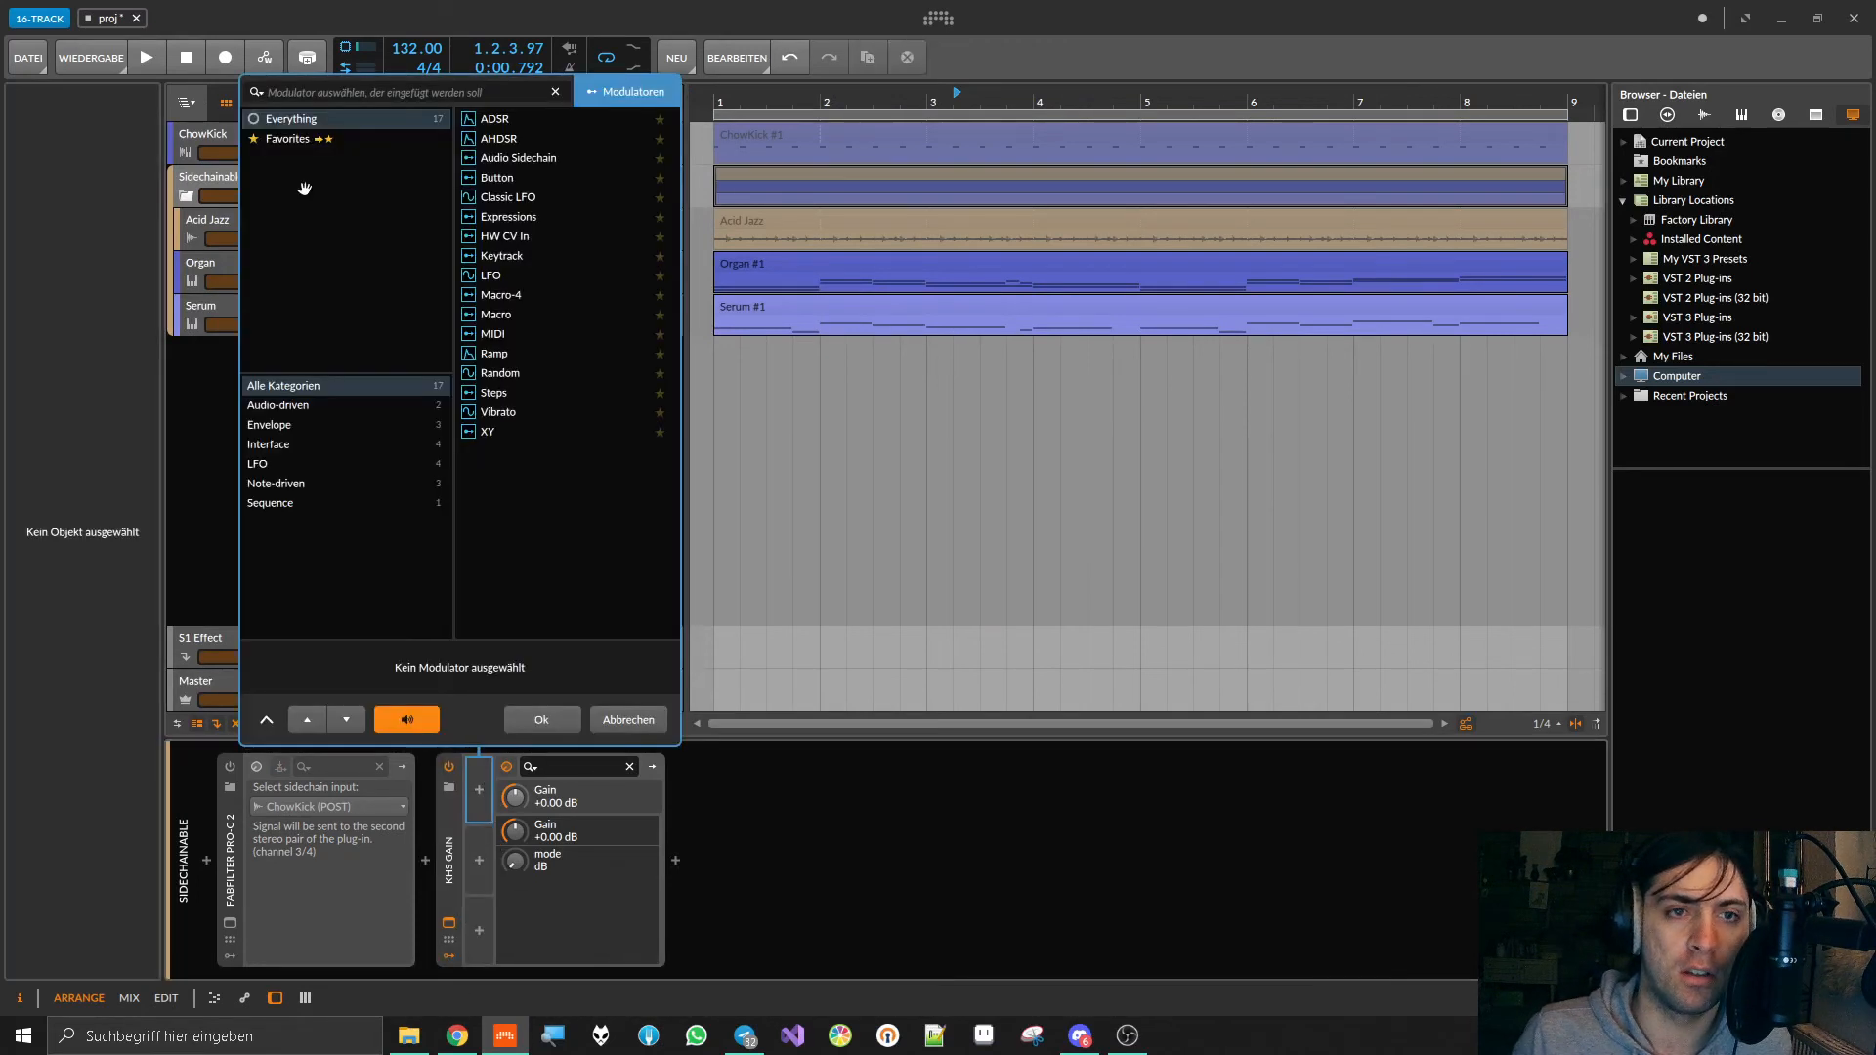
pyautogui.doubleClick(548, 160)
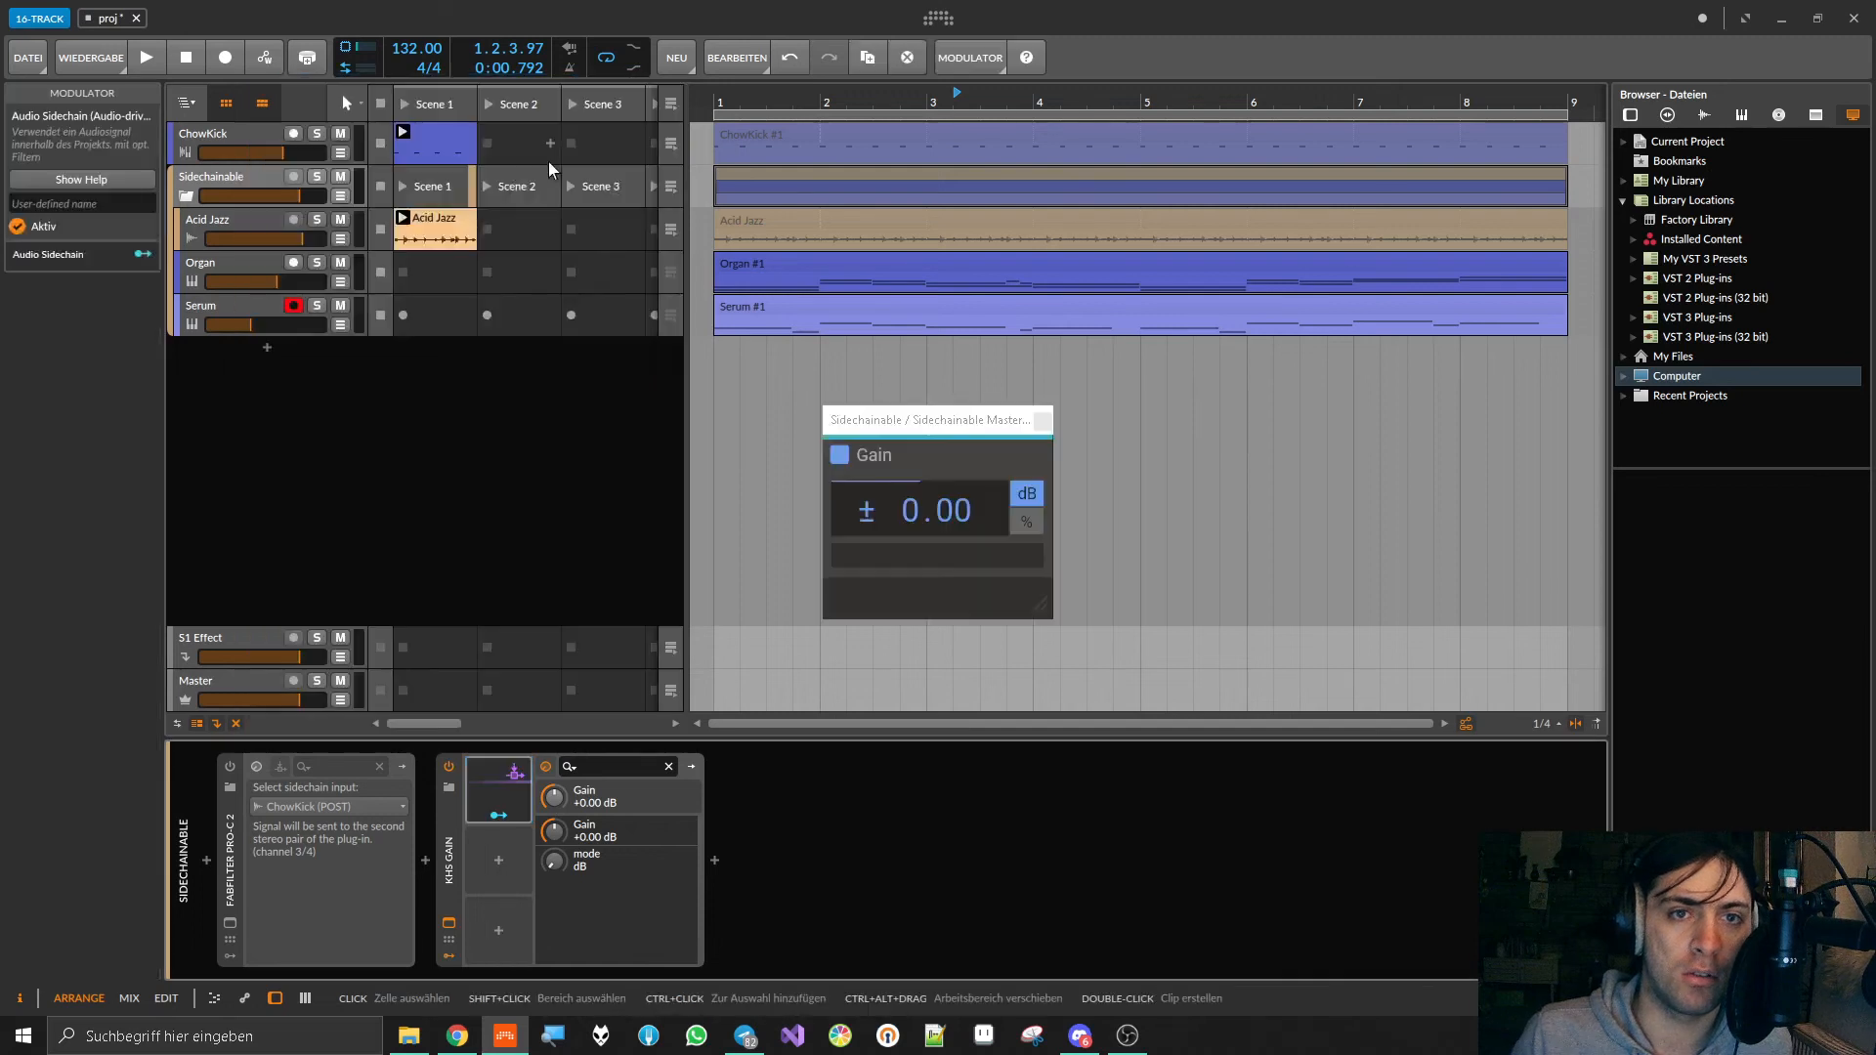
pyautogui.click(515, 784)
pyautogui.click(644, 786)
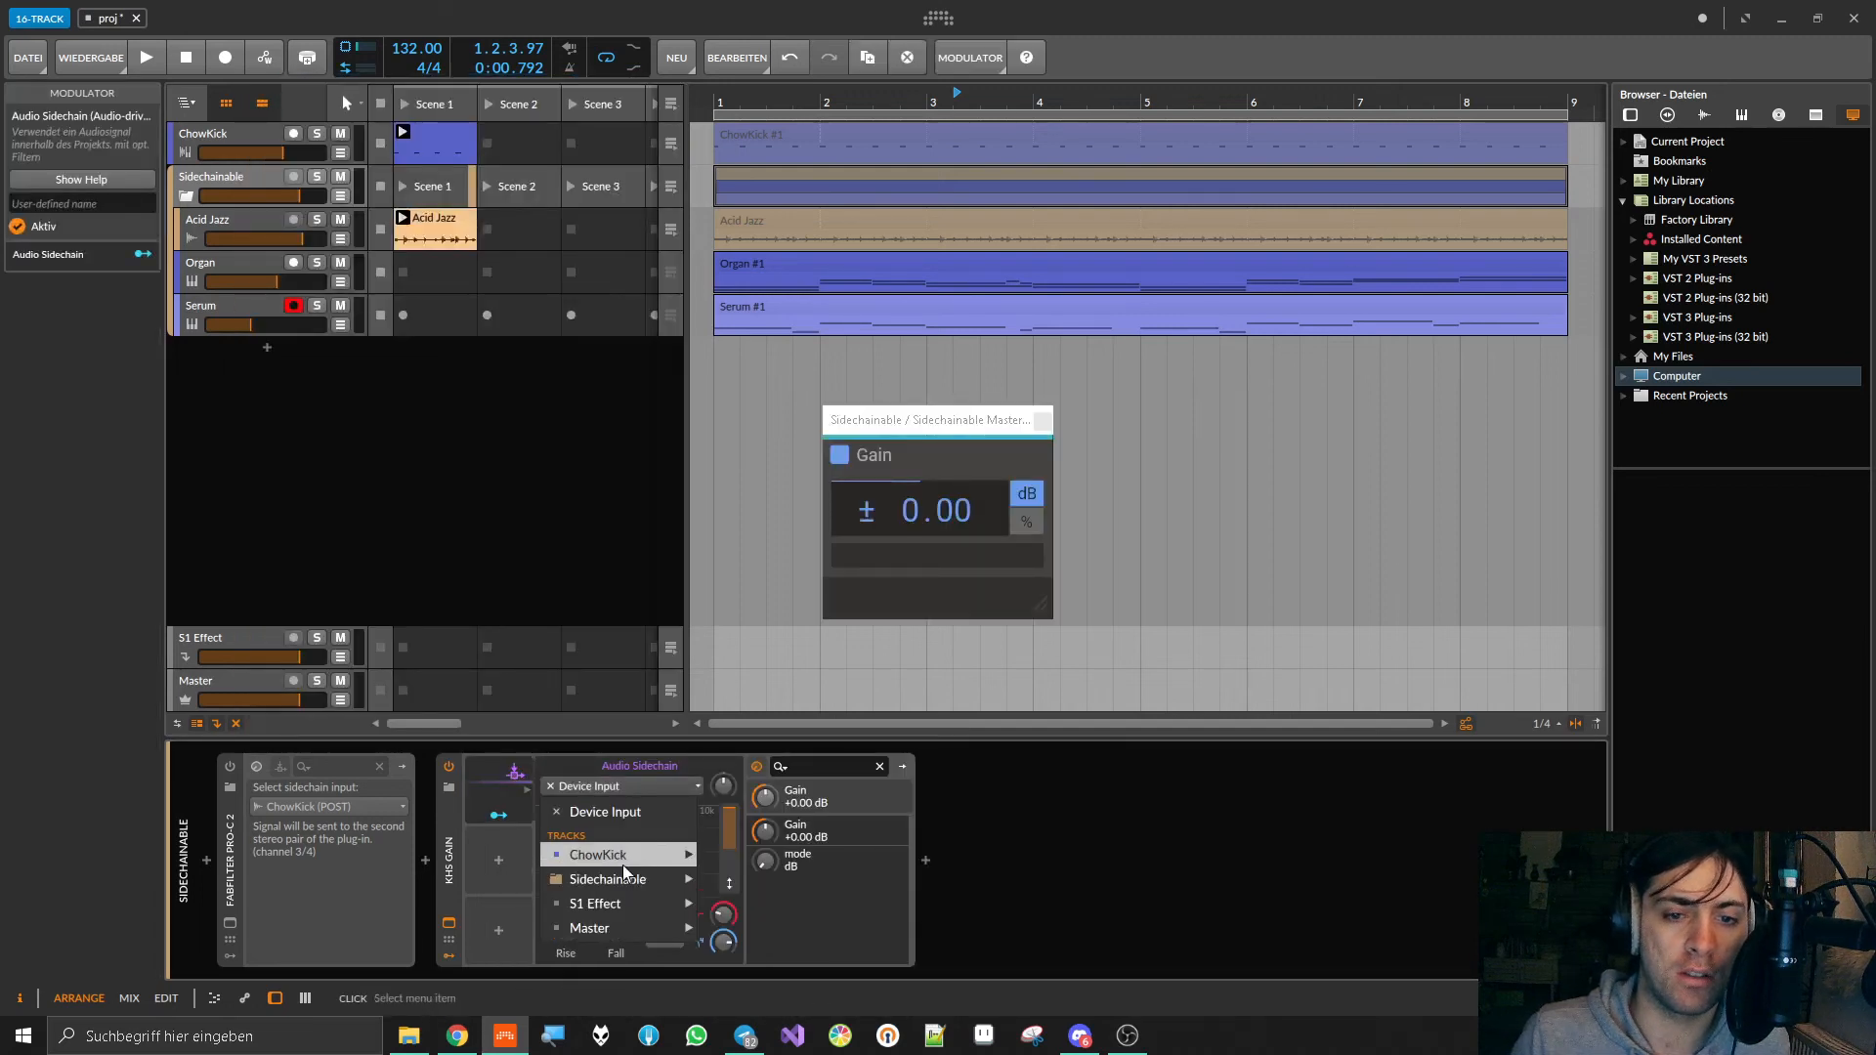
pyautogui.moveTo(624, 865)
pyautogui.click(748, 882)
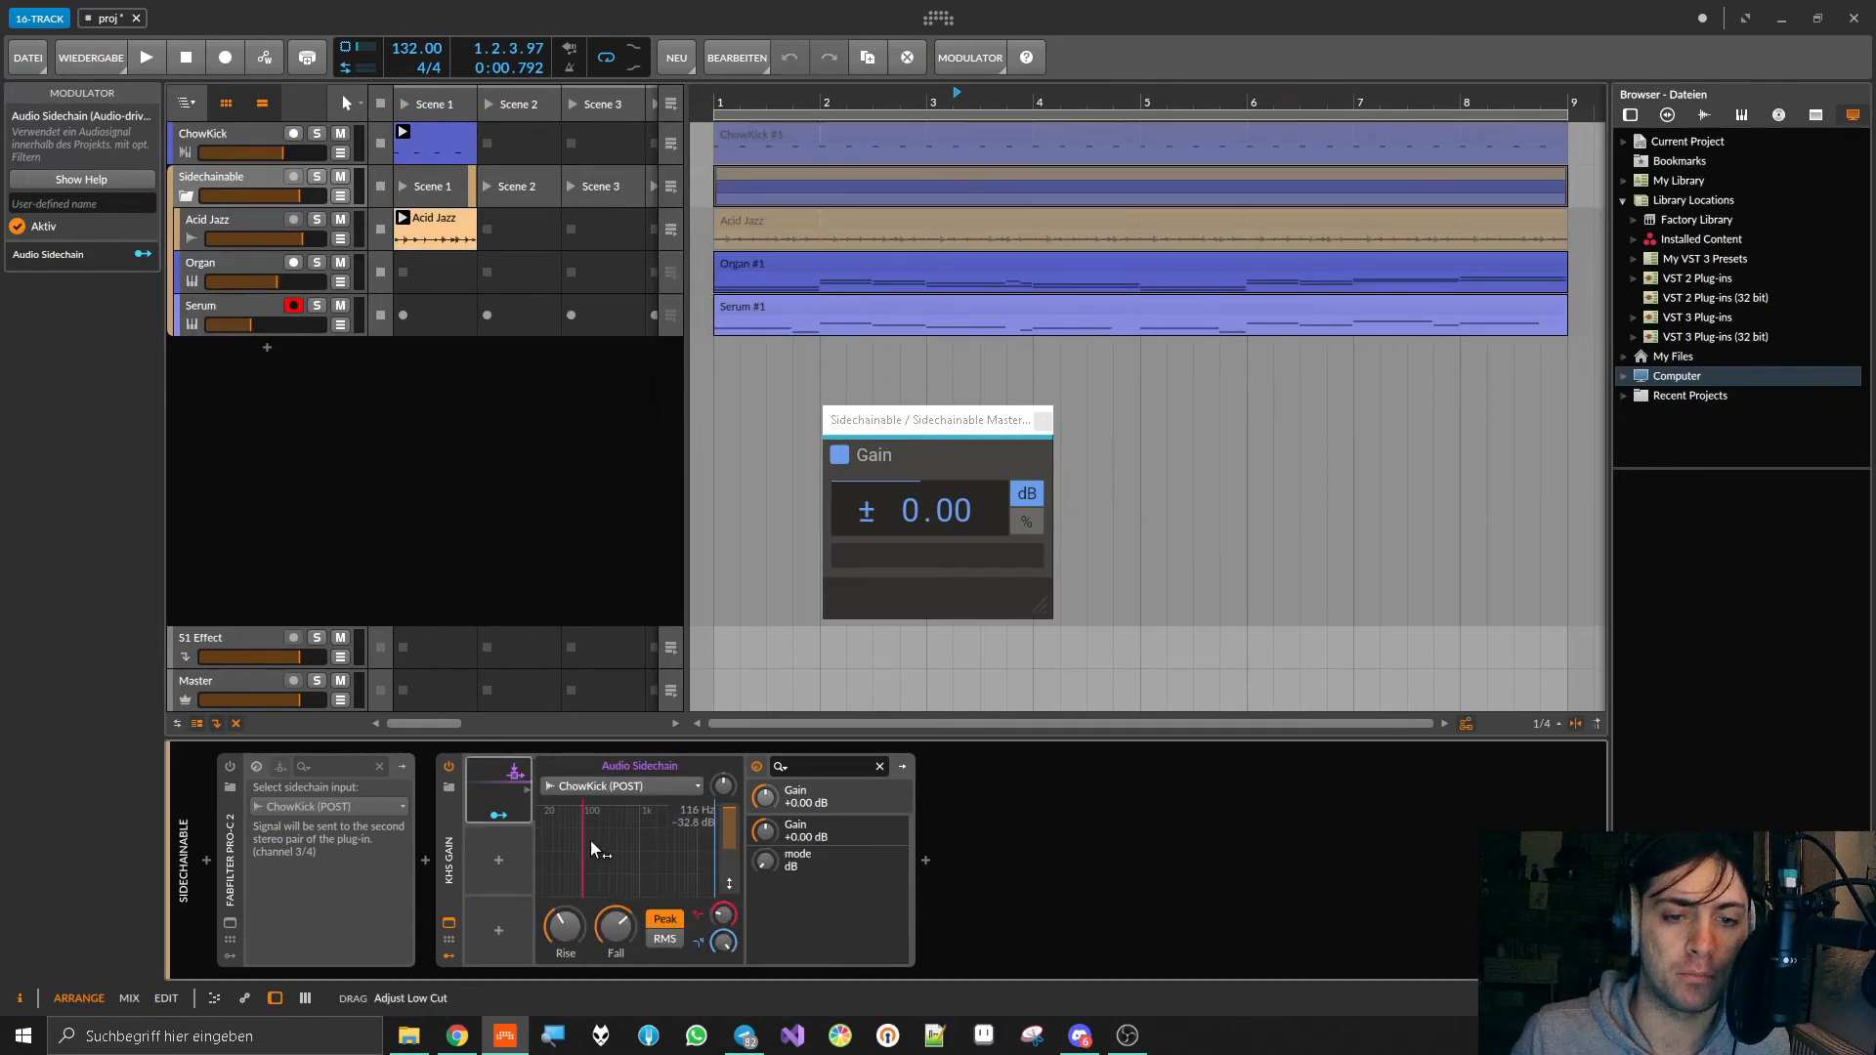
# Step: Raise the Audio Sidechain's low cut and modulate the kHs Gain parameter by -0.52
pyautogui.moveTo(635, 838); pyautogui.dragTo(635, 838)
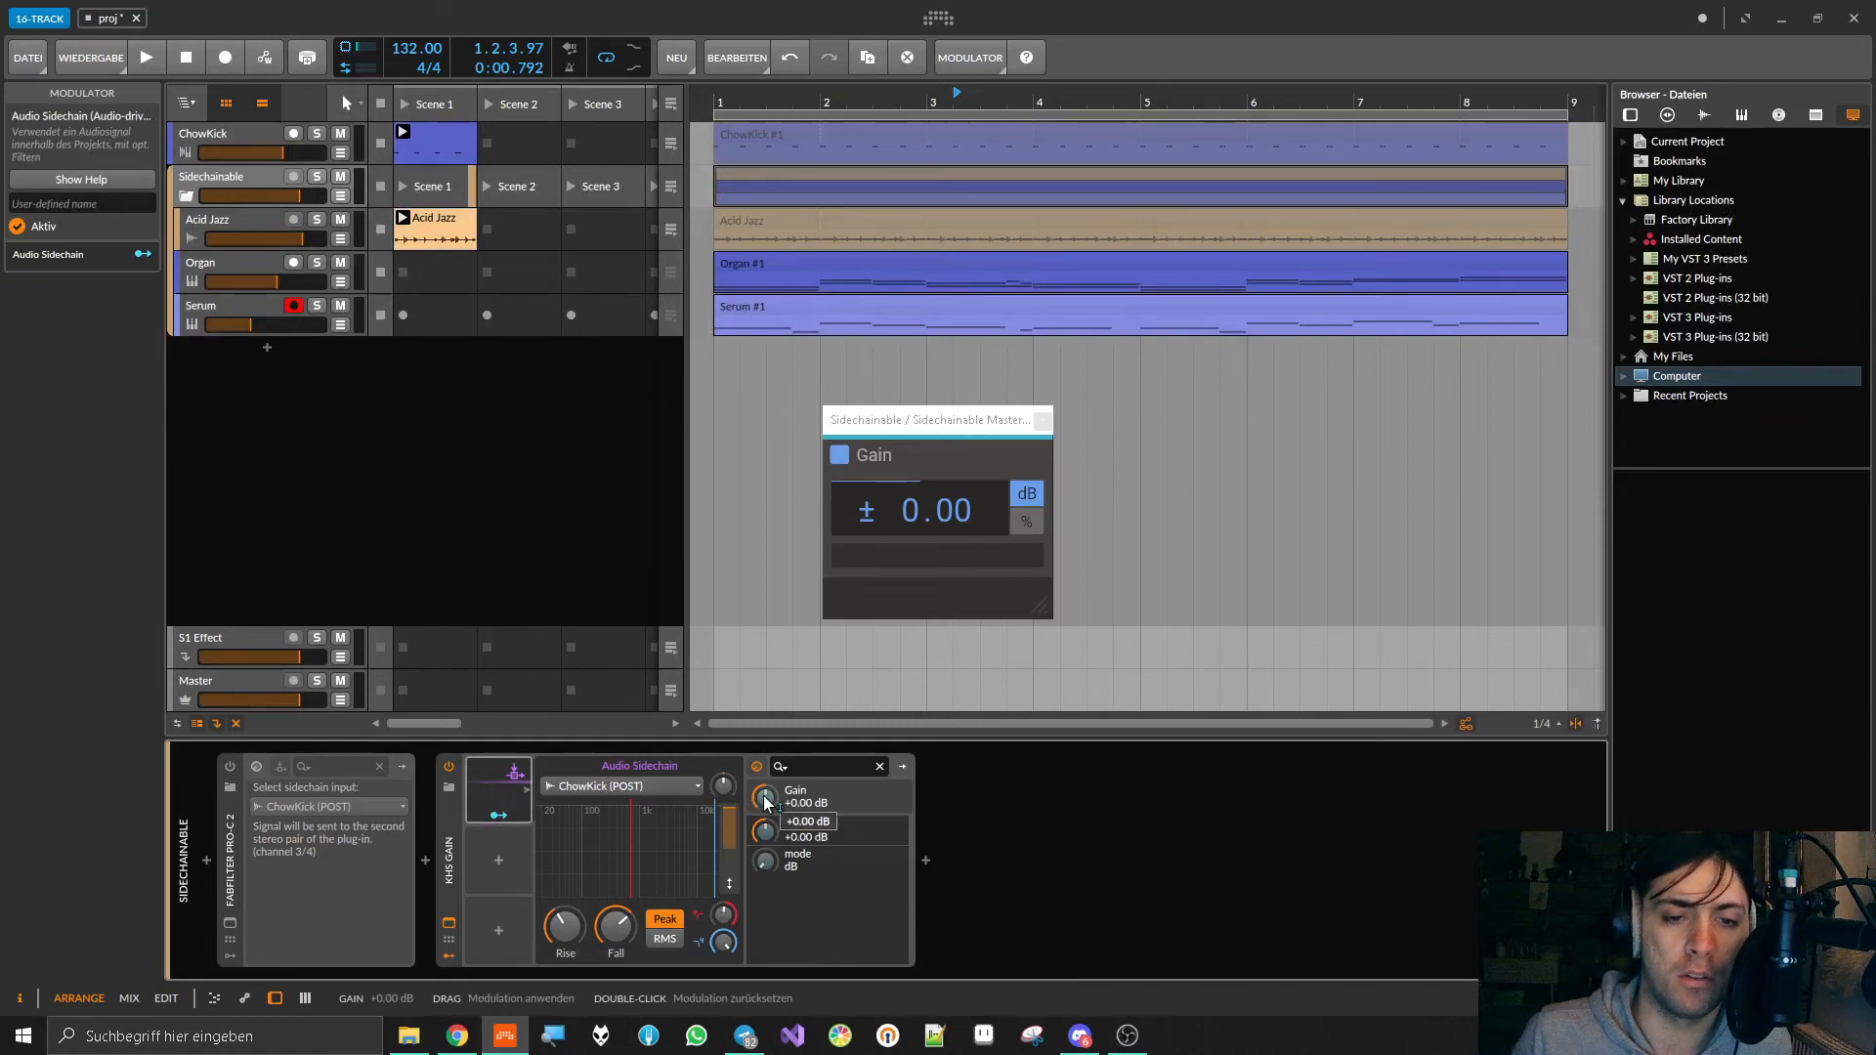
pyautogui.moveTo(764, 796)
pyautogui.moveTo(764, 795); pyautogui.dragTo(764, 799)
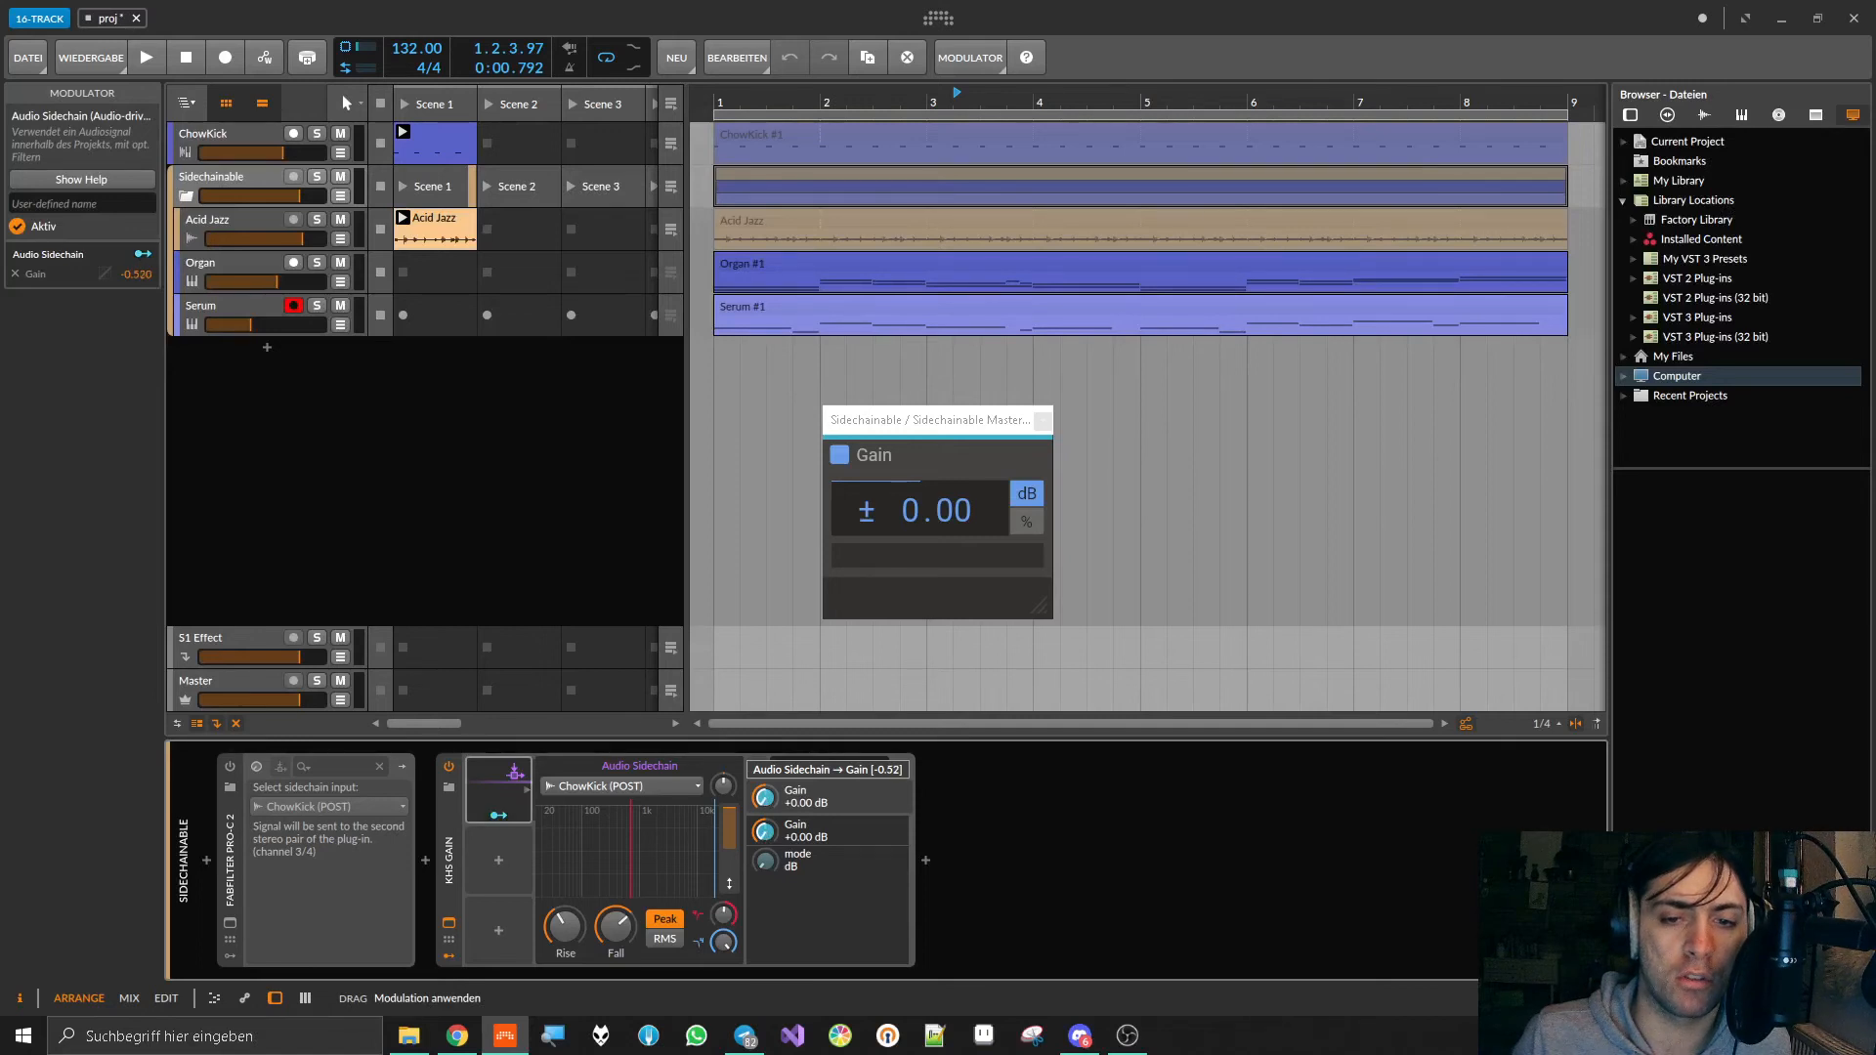
# Step: During playback, raise the Audio Sidechain's input gain, shorten Rise to 1.00 ms and adjust Fall
pyautogui.press('space')
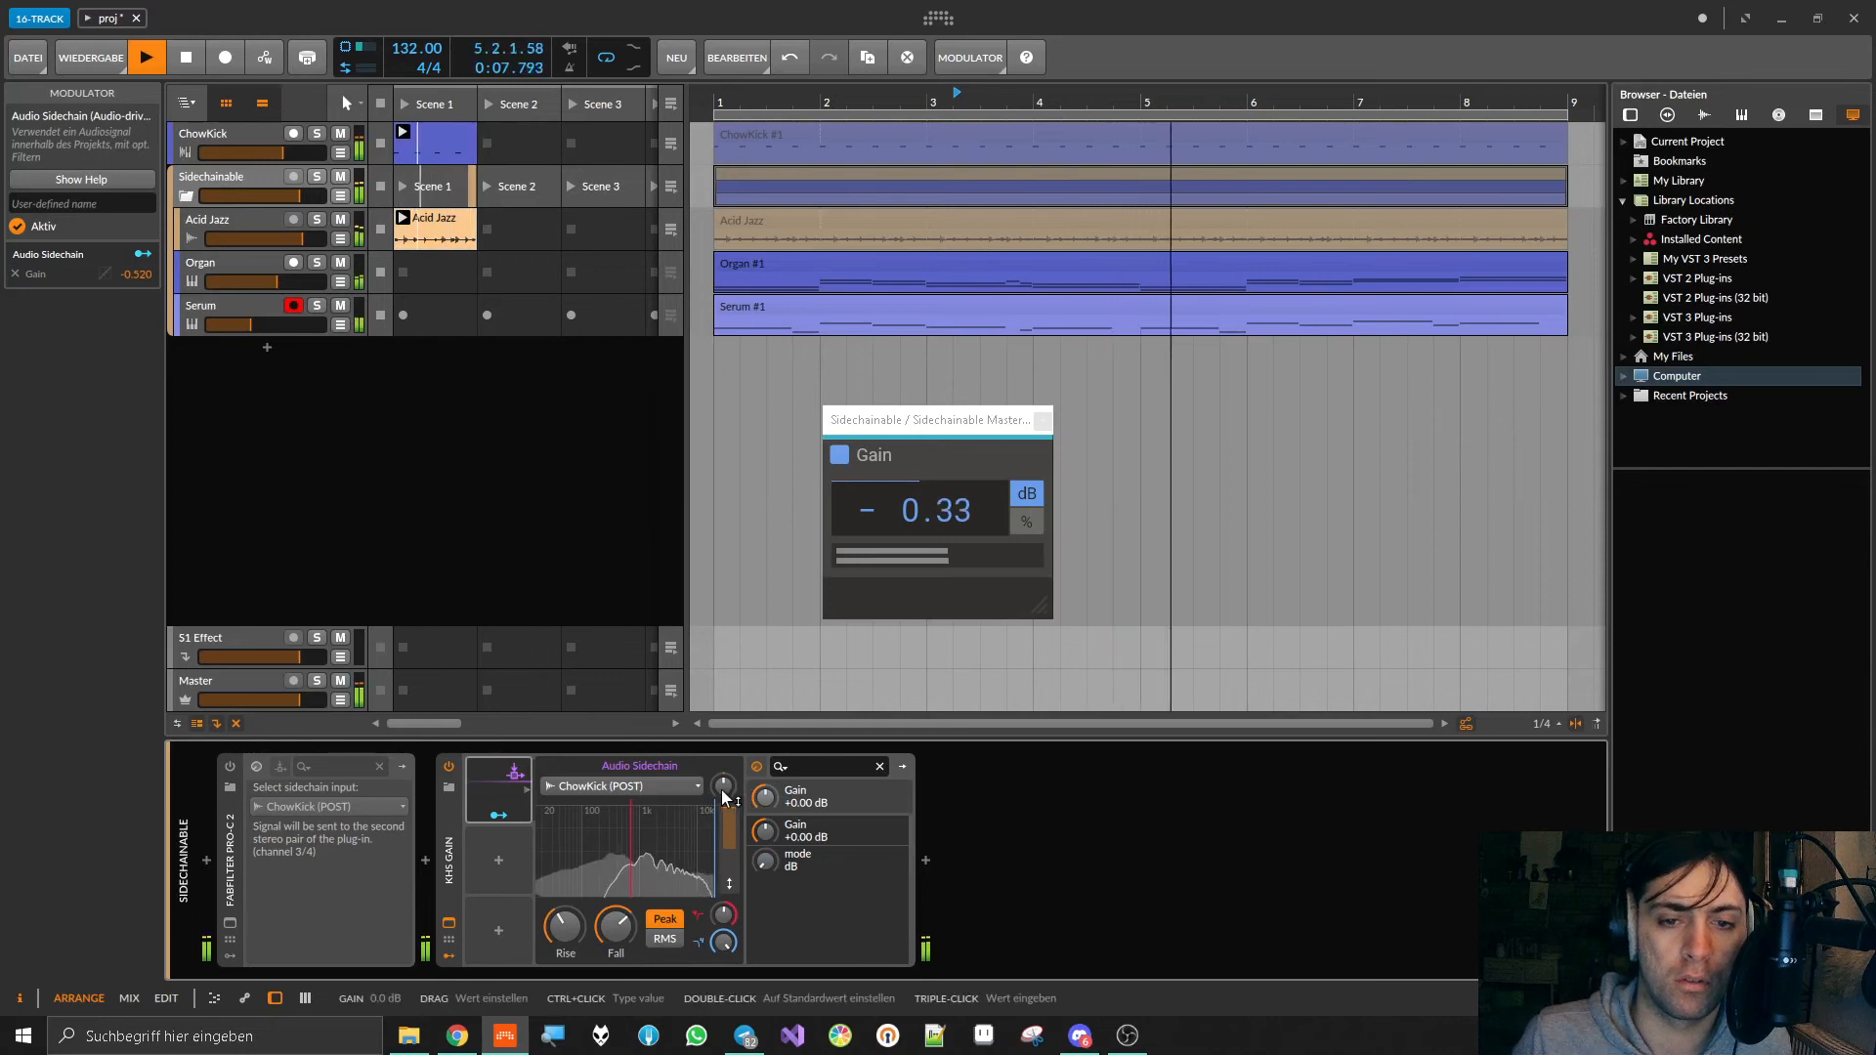
pyautogui.moveTo(723, 796); pyautogui.dragTo(724, 654)
pyautogui.moveTo(565, 926); pyautogui.dragTo(615, 1038)
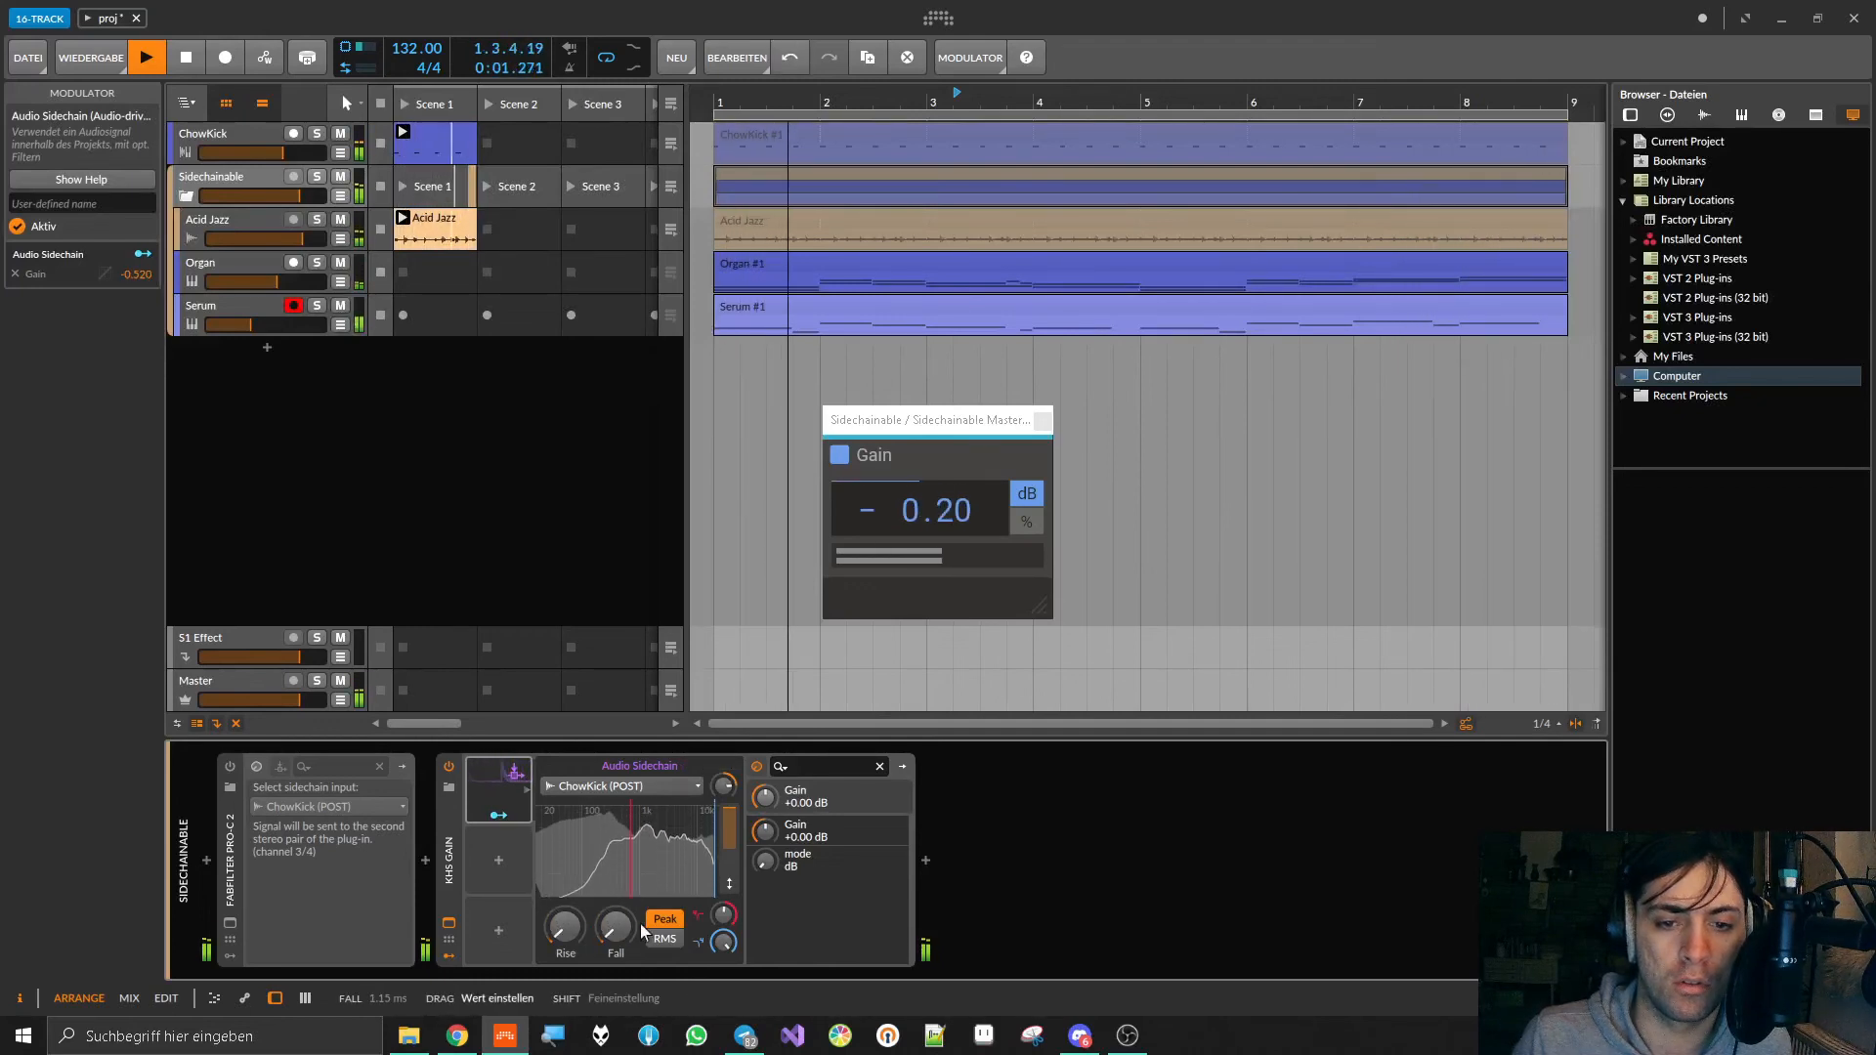
pyautogui.moveTo(564, 935); pyautogui.dragTo(616, 868)
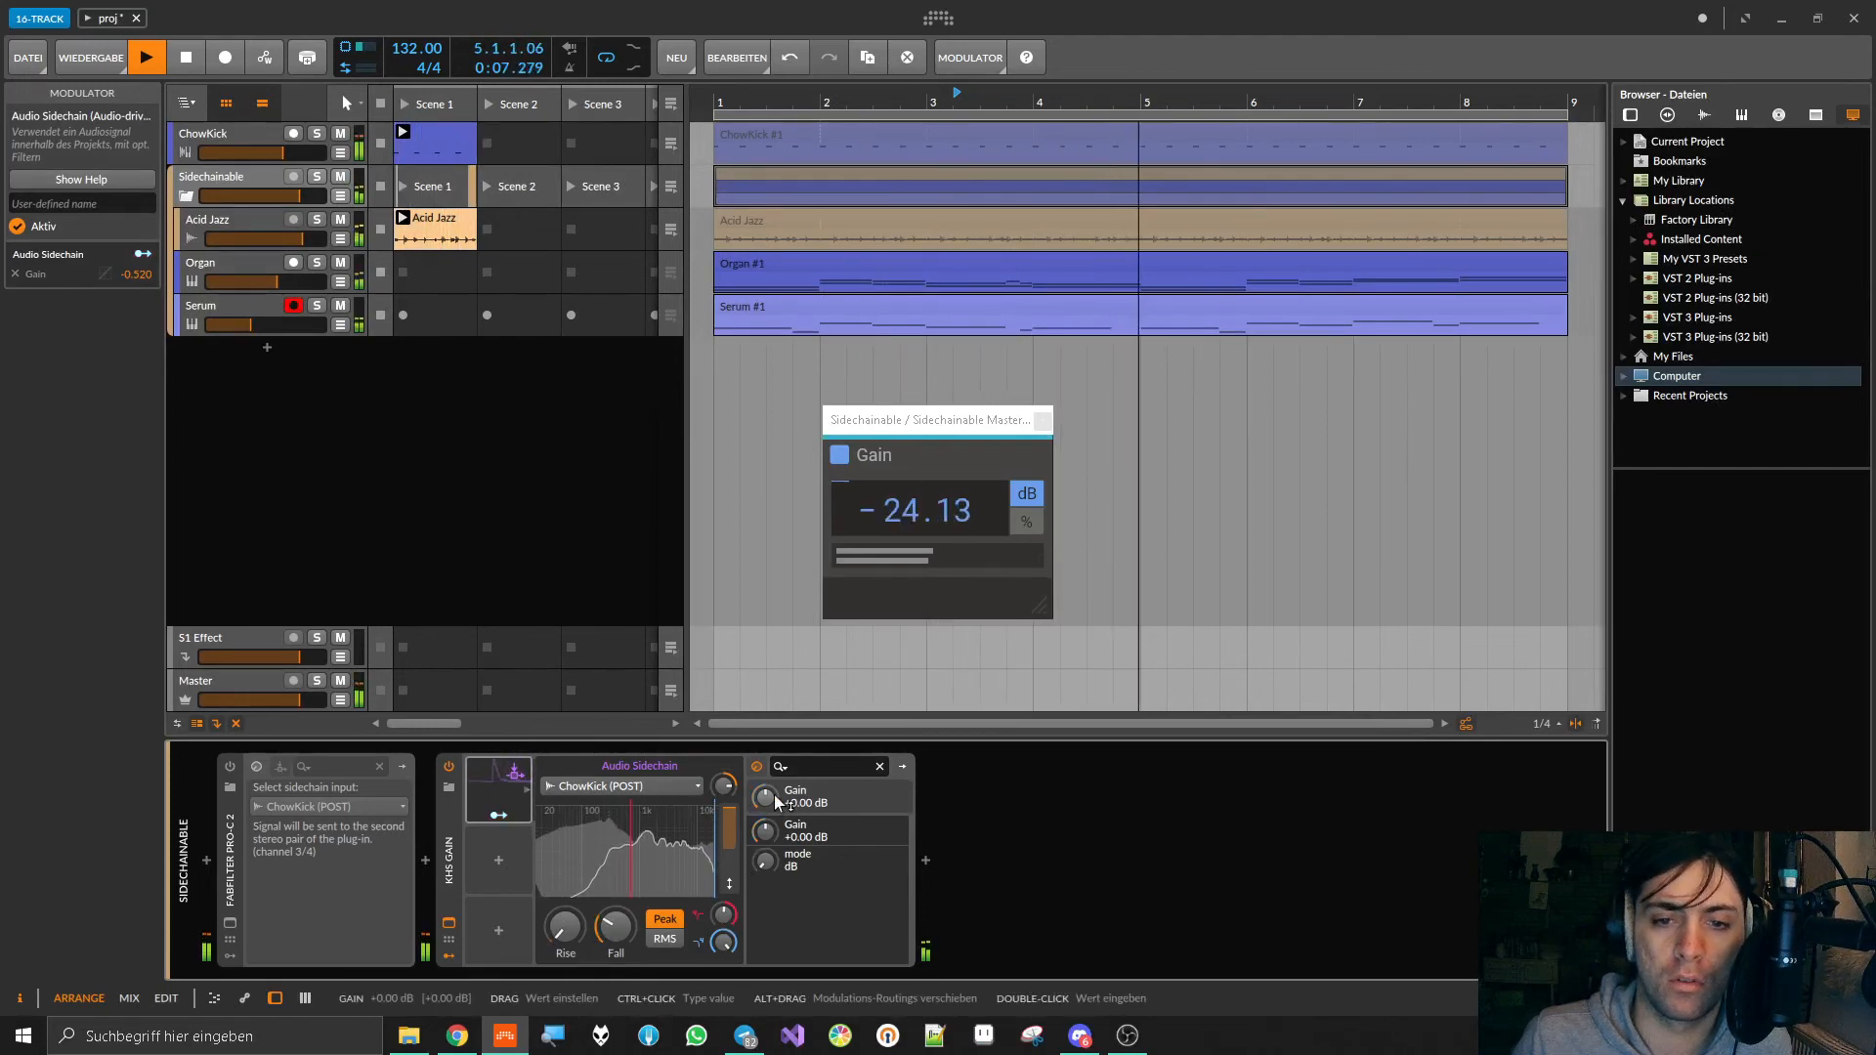
pyautogui.moveTo(770, 796)
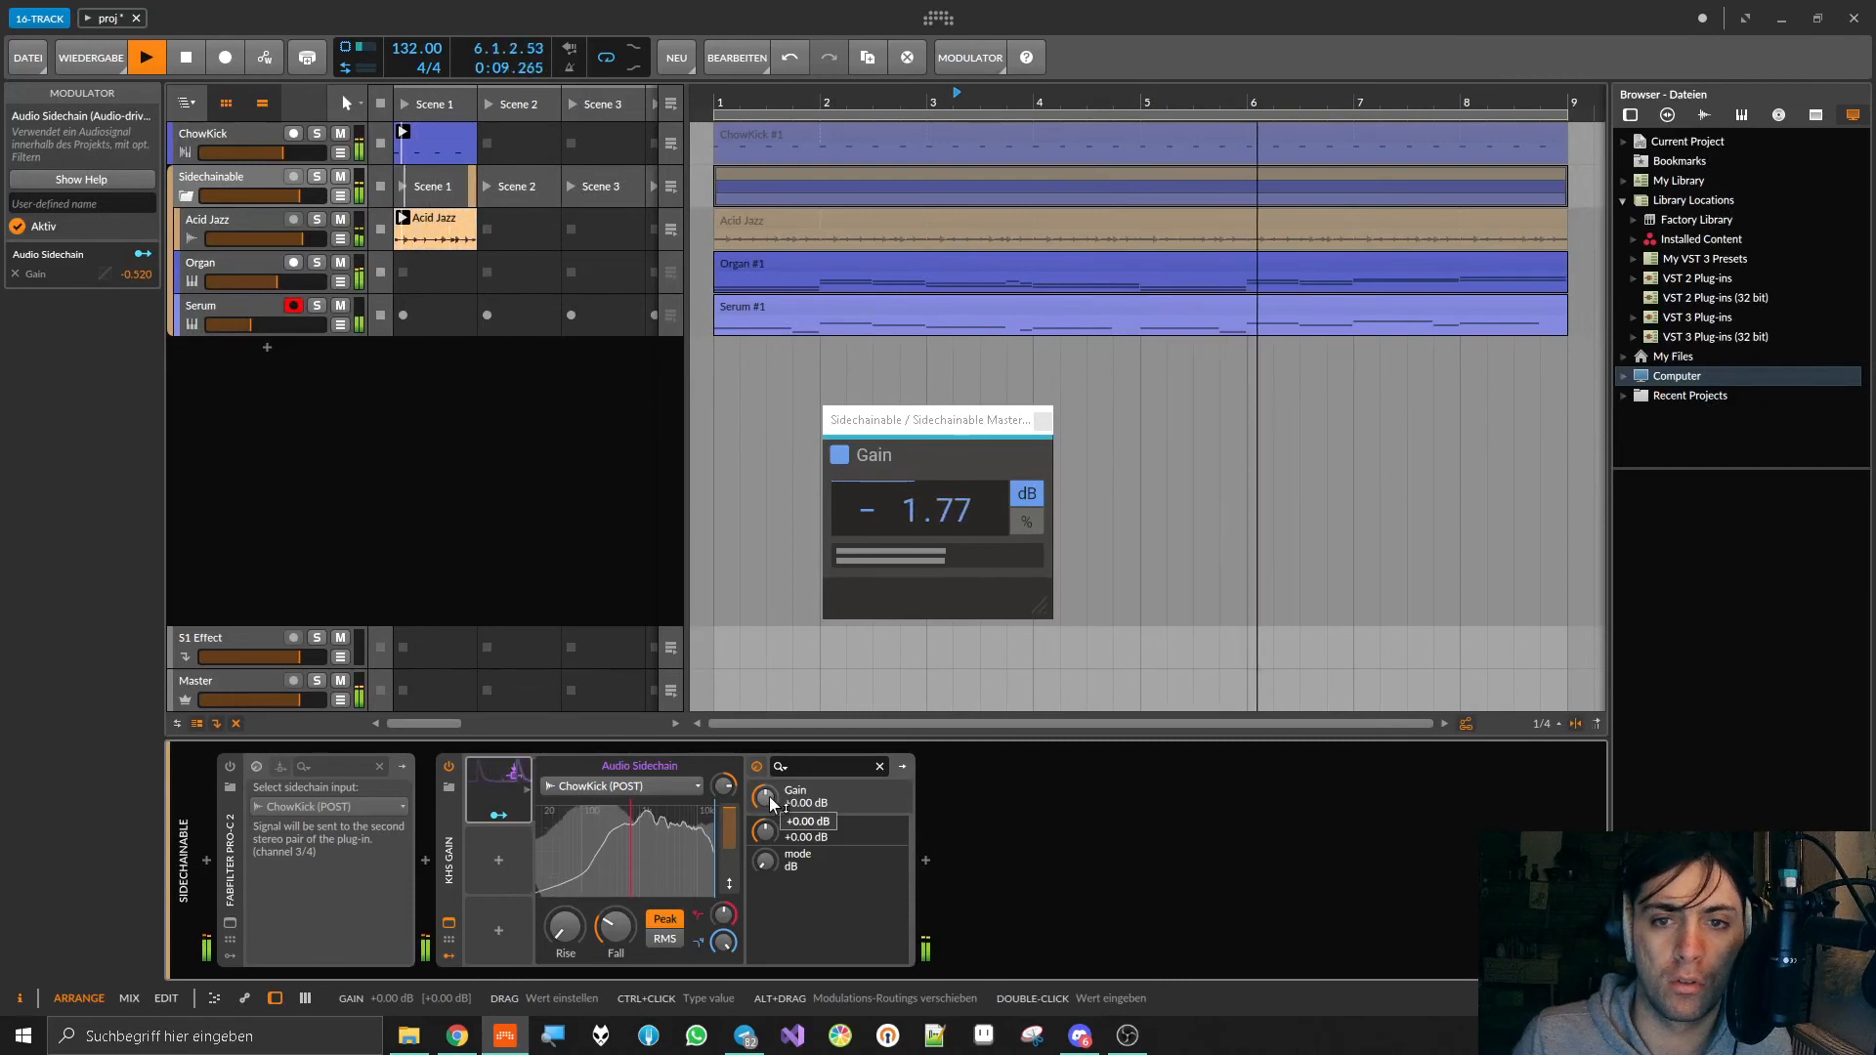
# Step: Audition ChowKick soloed with the Sidechainable group, with Acid Jazz, and finally with Organ
pyautogui.click(317, 176)
pyautogui.click(316, 134)
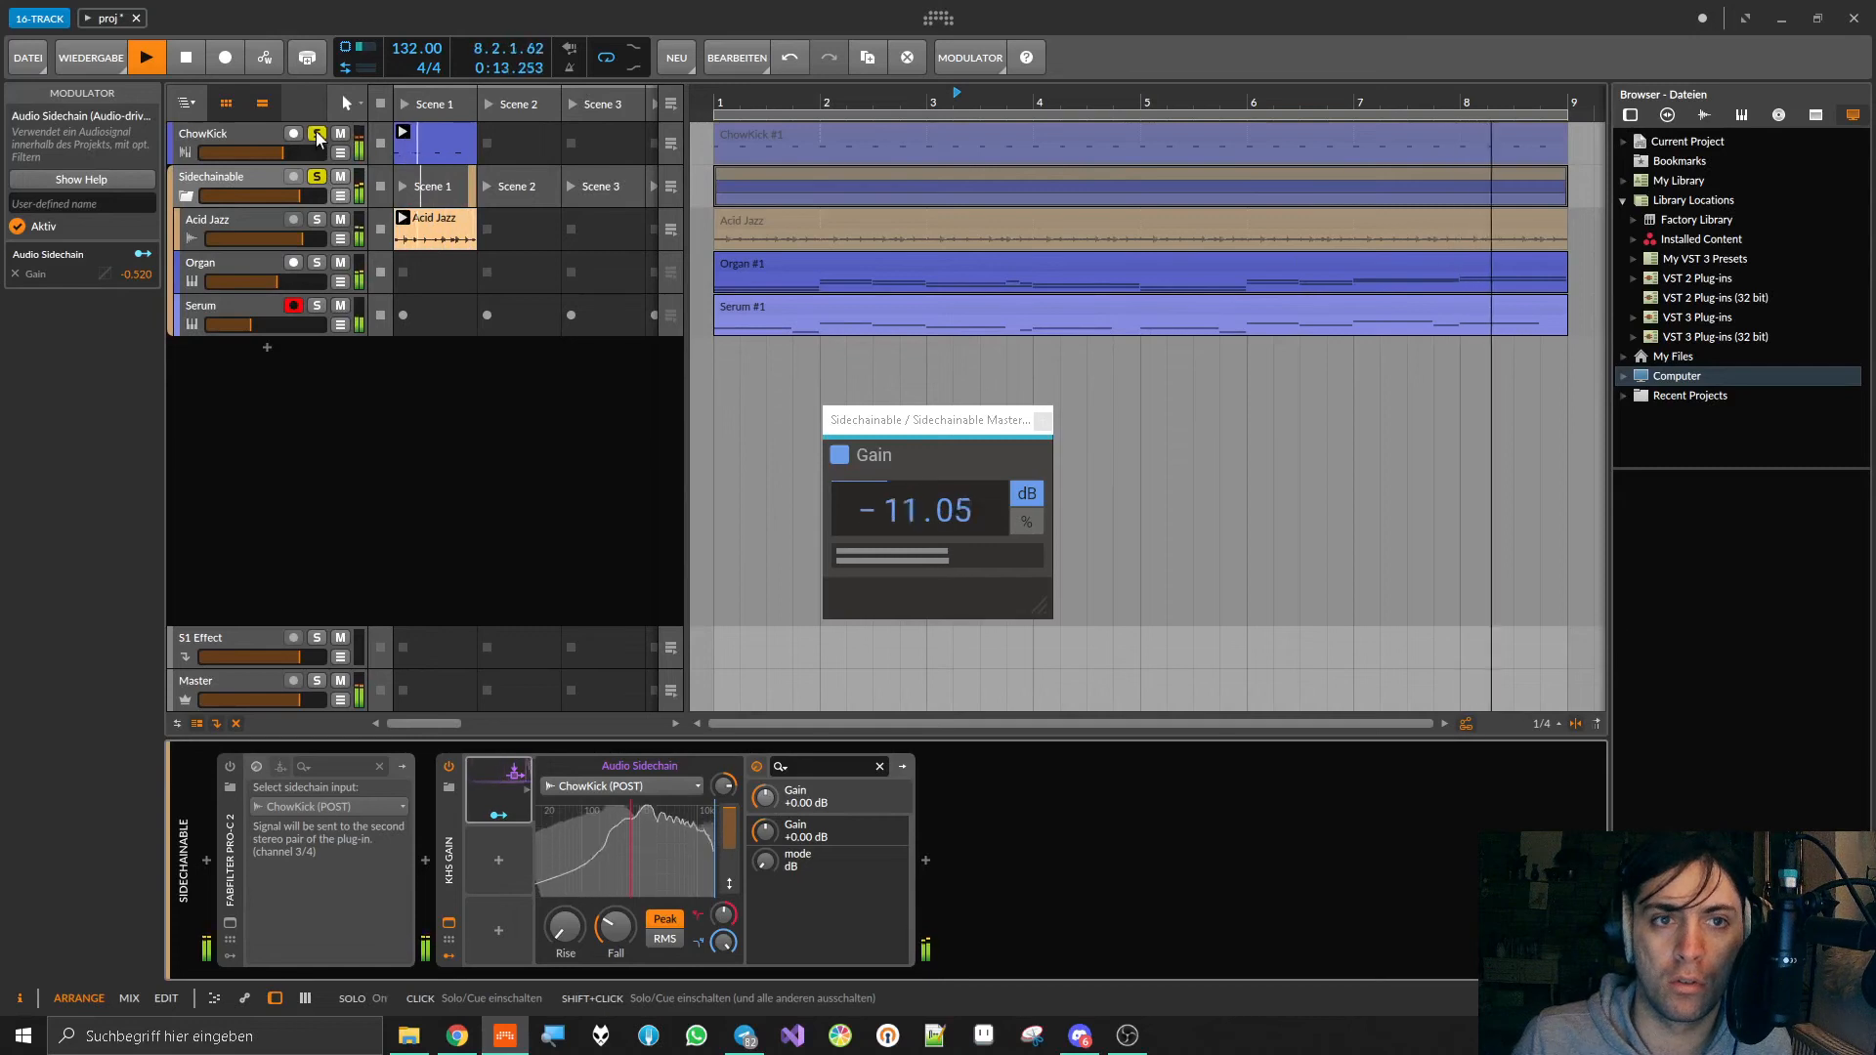
pyautogui.click(317, 220)
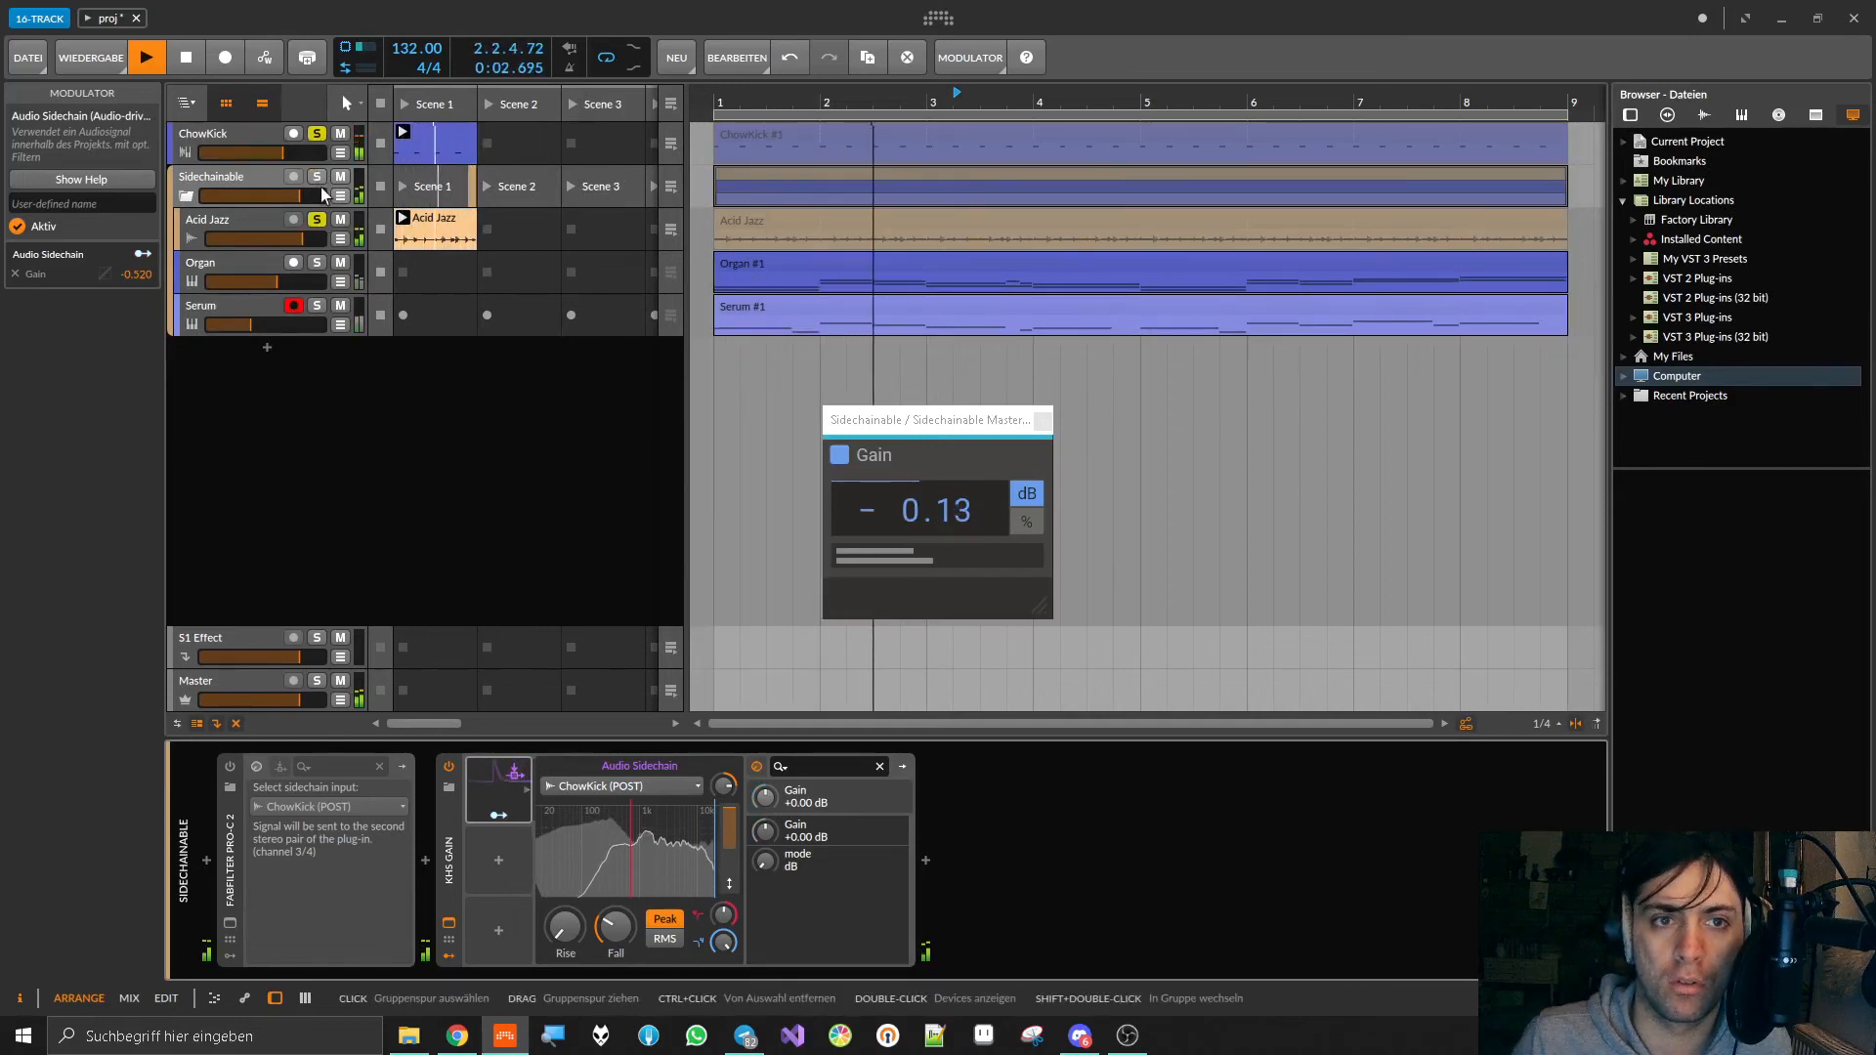
pyautogui.click(316, 262)
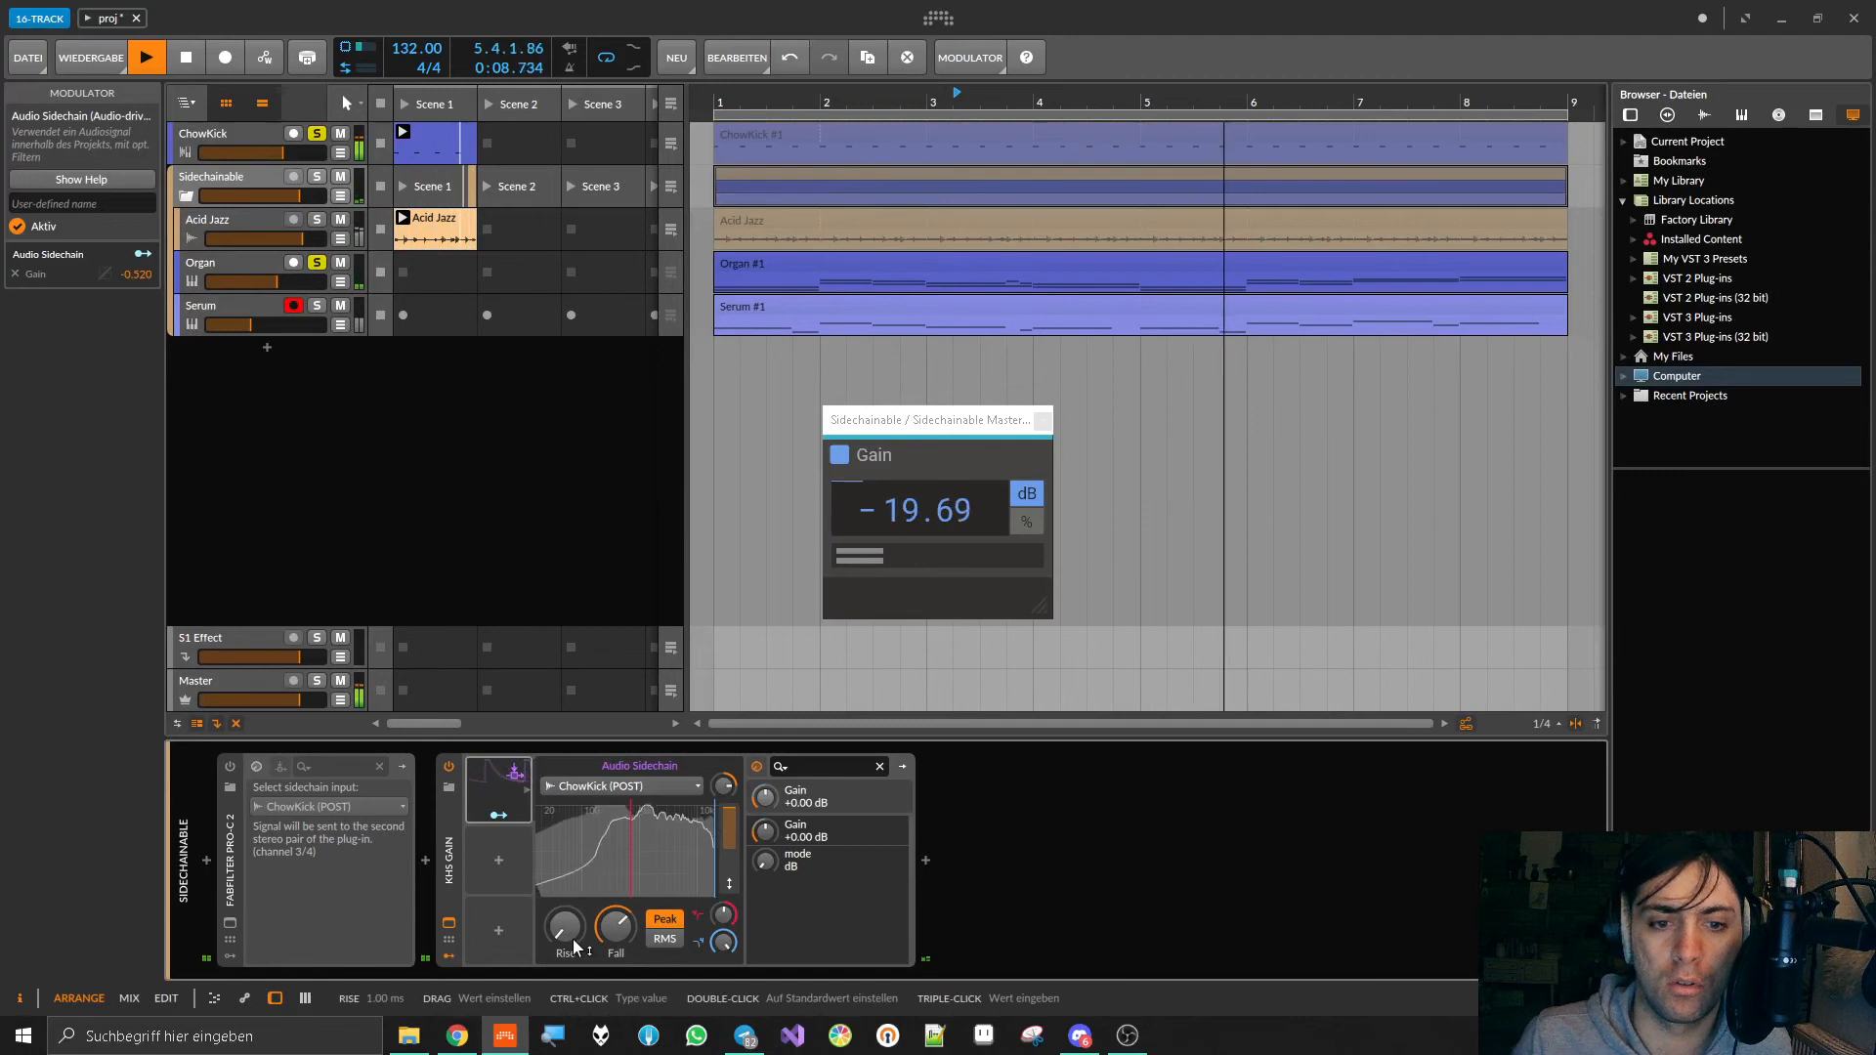
# Step: Increase the Audio Sidechain modulation of kHs Gain to -0.86, adjust Fall during playback, and stop
pyautogui.moveTo(723, 786); pyautogui.dragTo(774, 833)
pyautogui.click(500, 817)
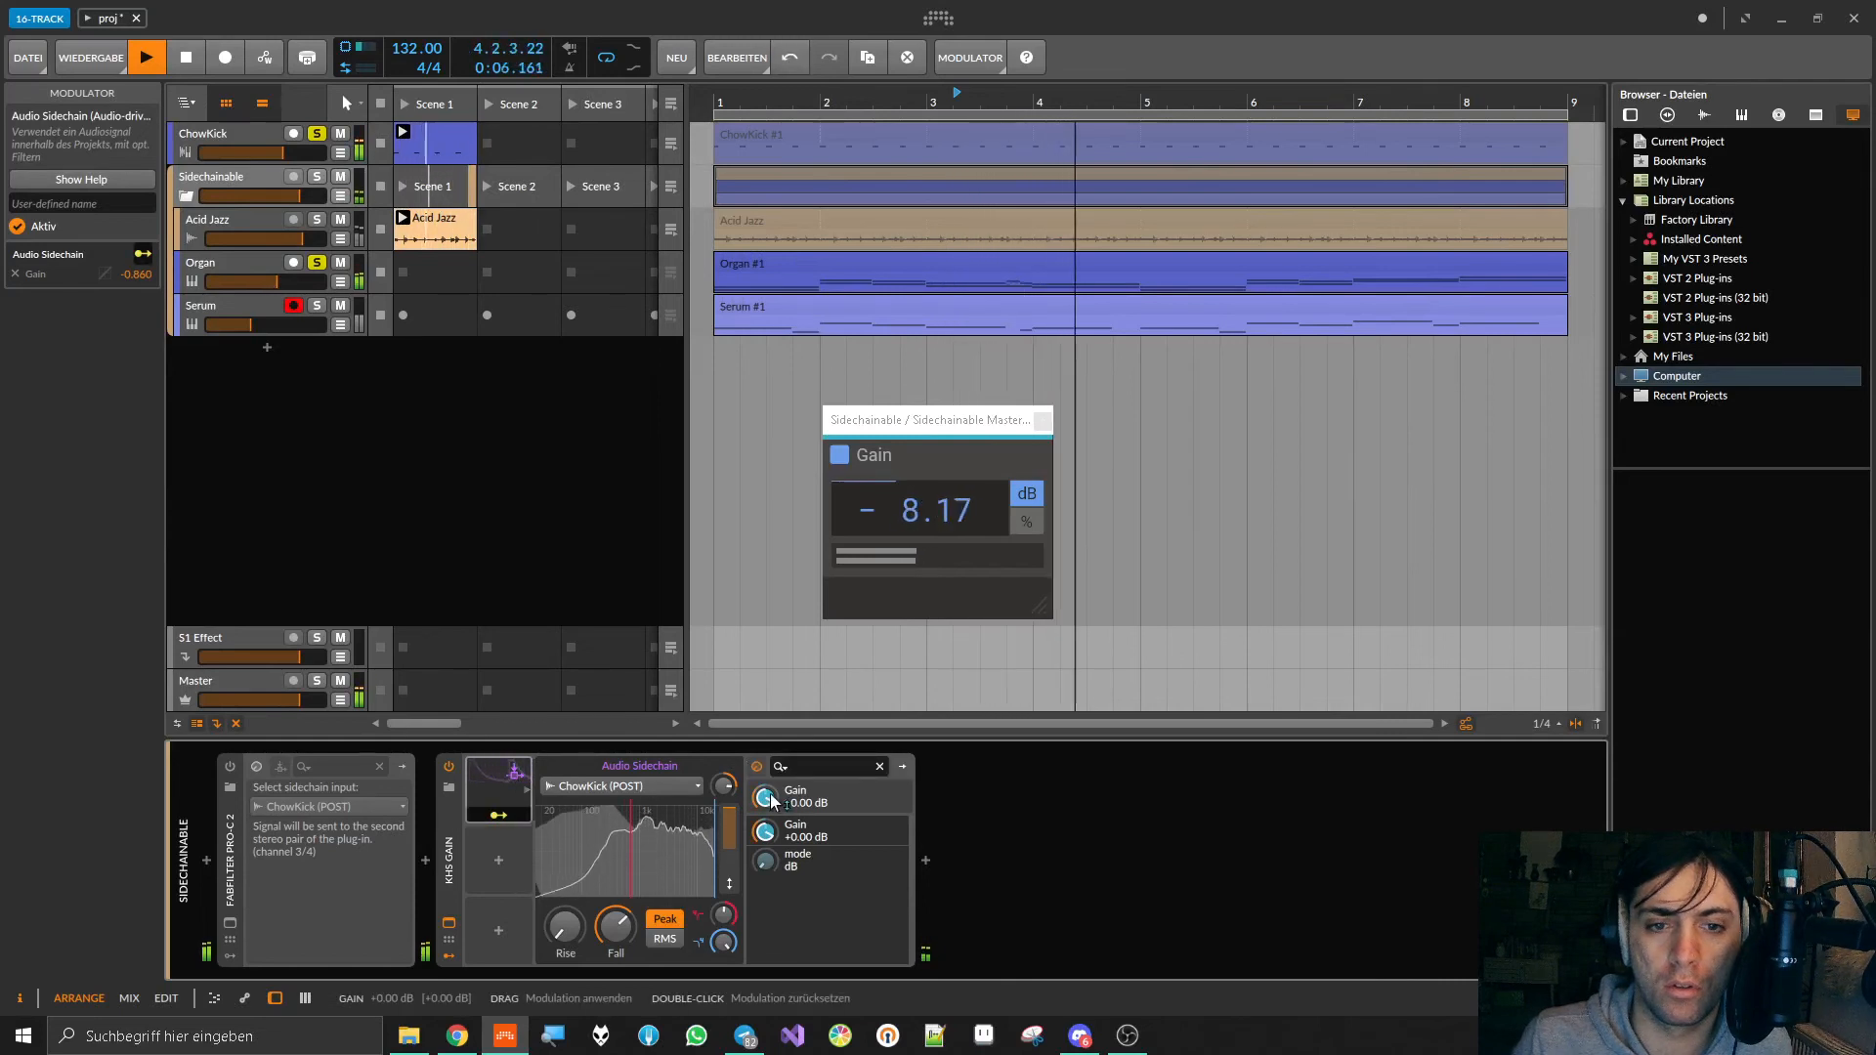
pyautogui.click(500, 815)
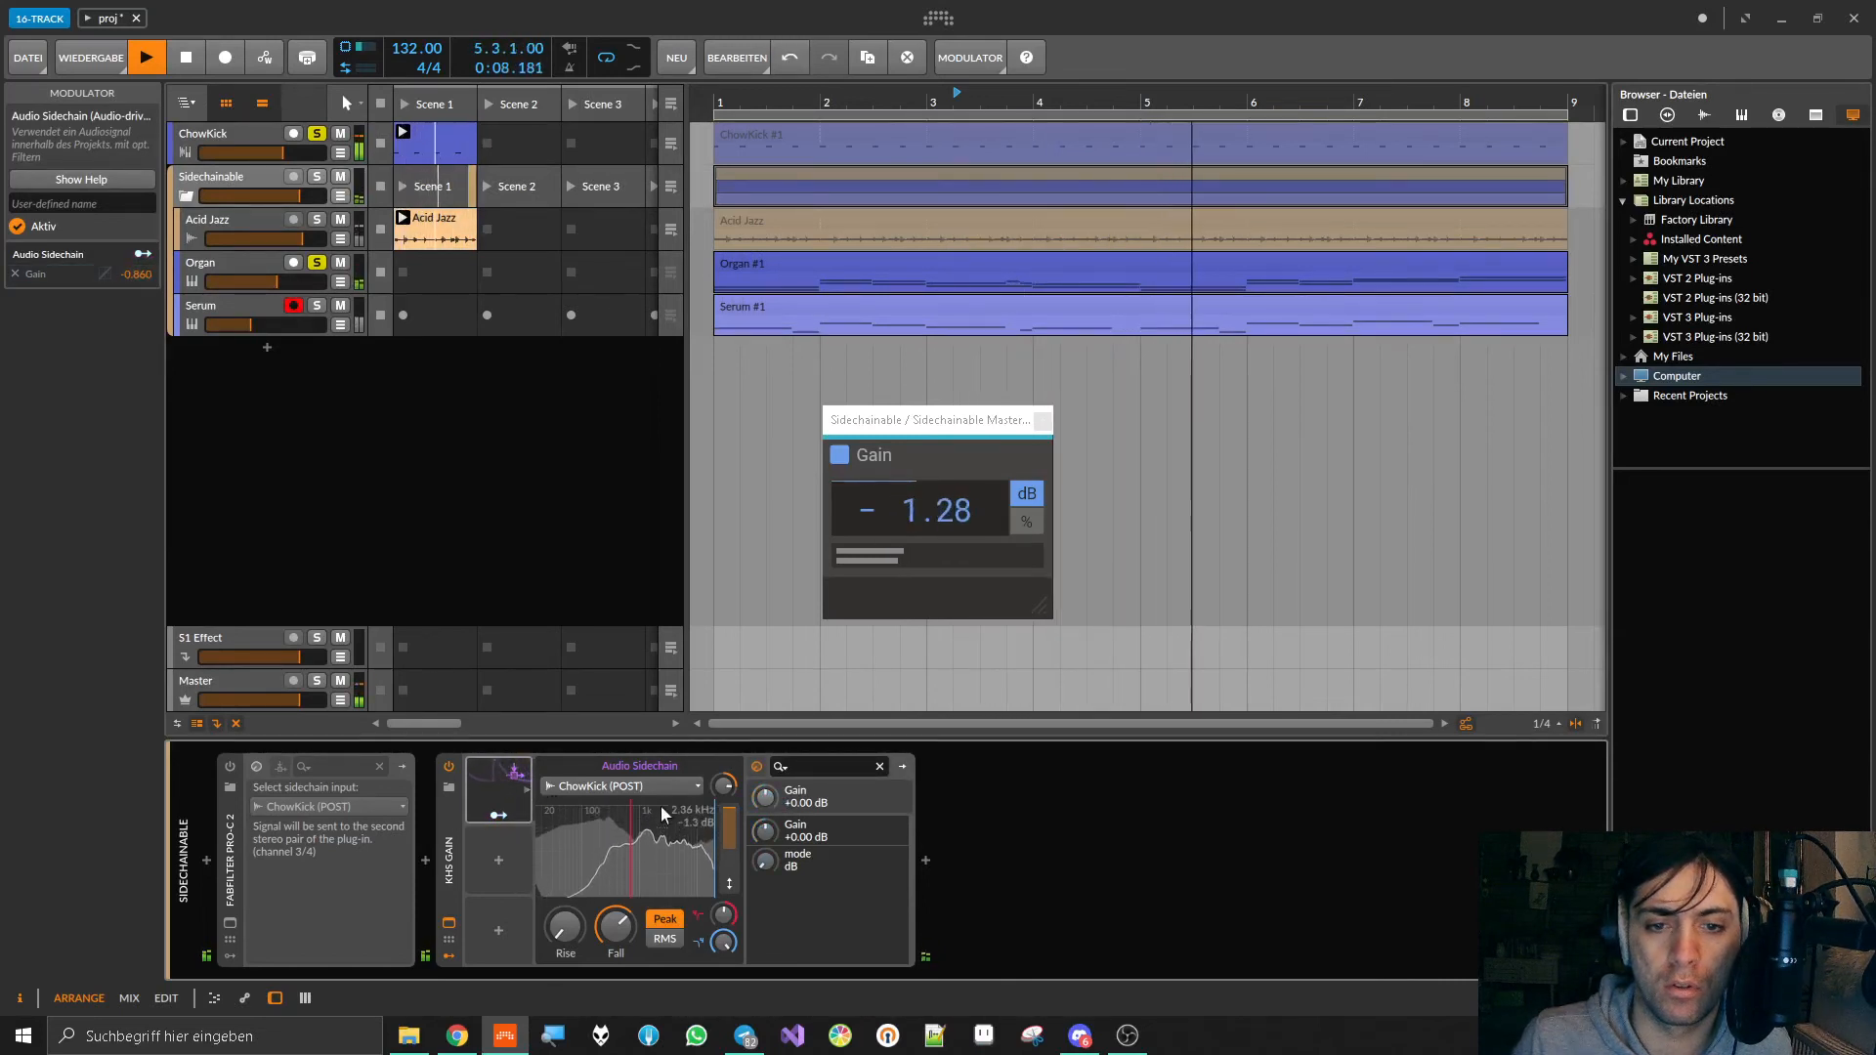
pyautogui.moveTo(608, 935); pyautogui.dragTo(607, 958)
pyautogui.press('space')
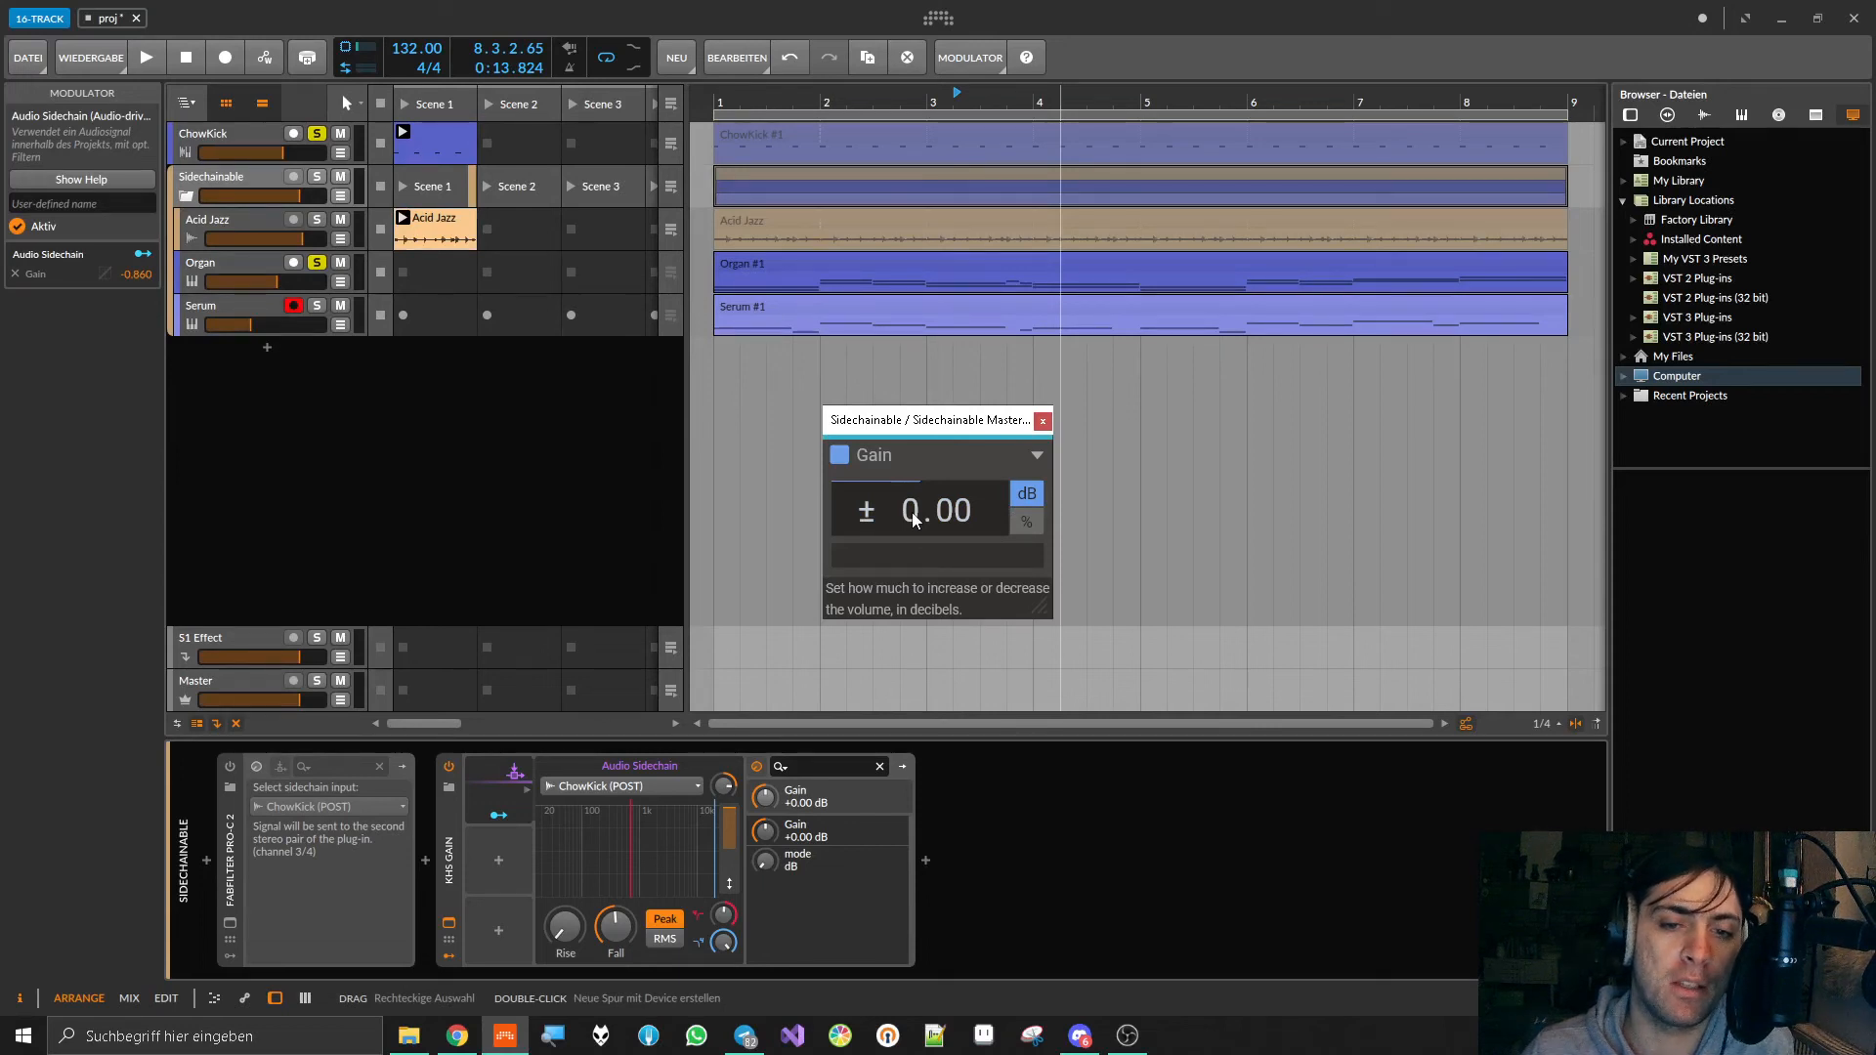
# Step: Delete kHs Gain from the Sidechainable group, reactivate FabFilter Pro-C 2 and open its interface
pyautogui.click(1043, 422)
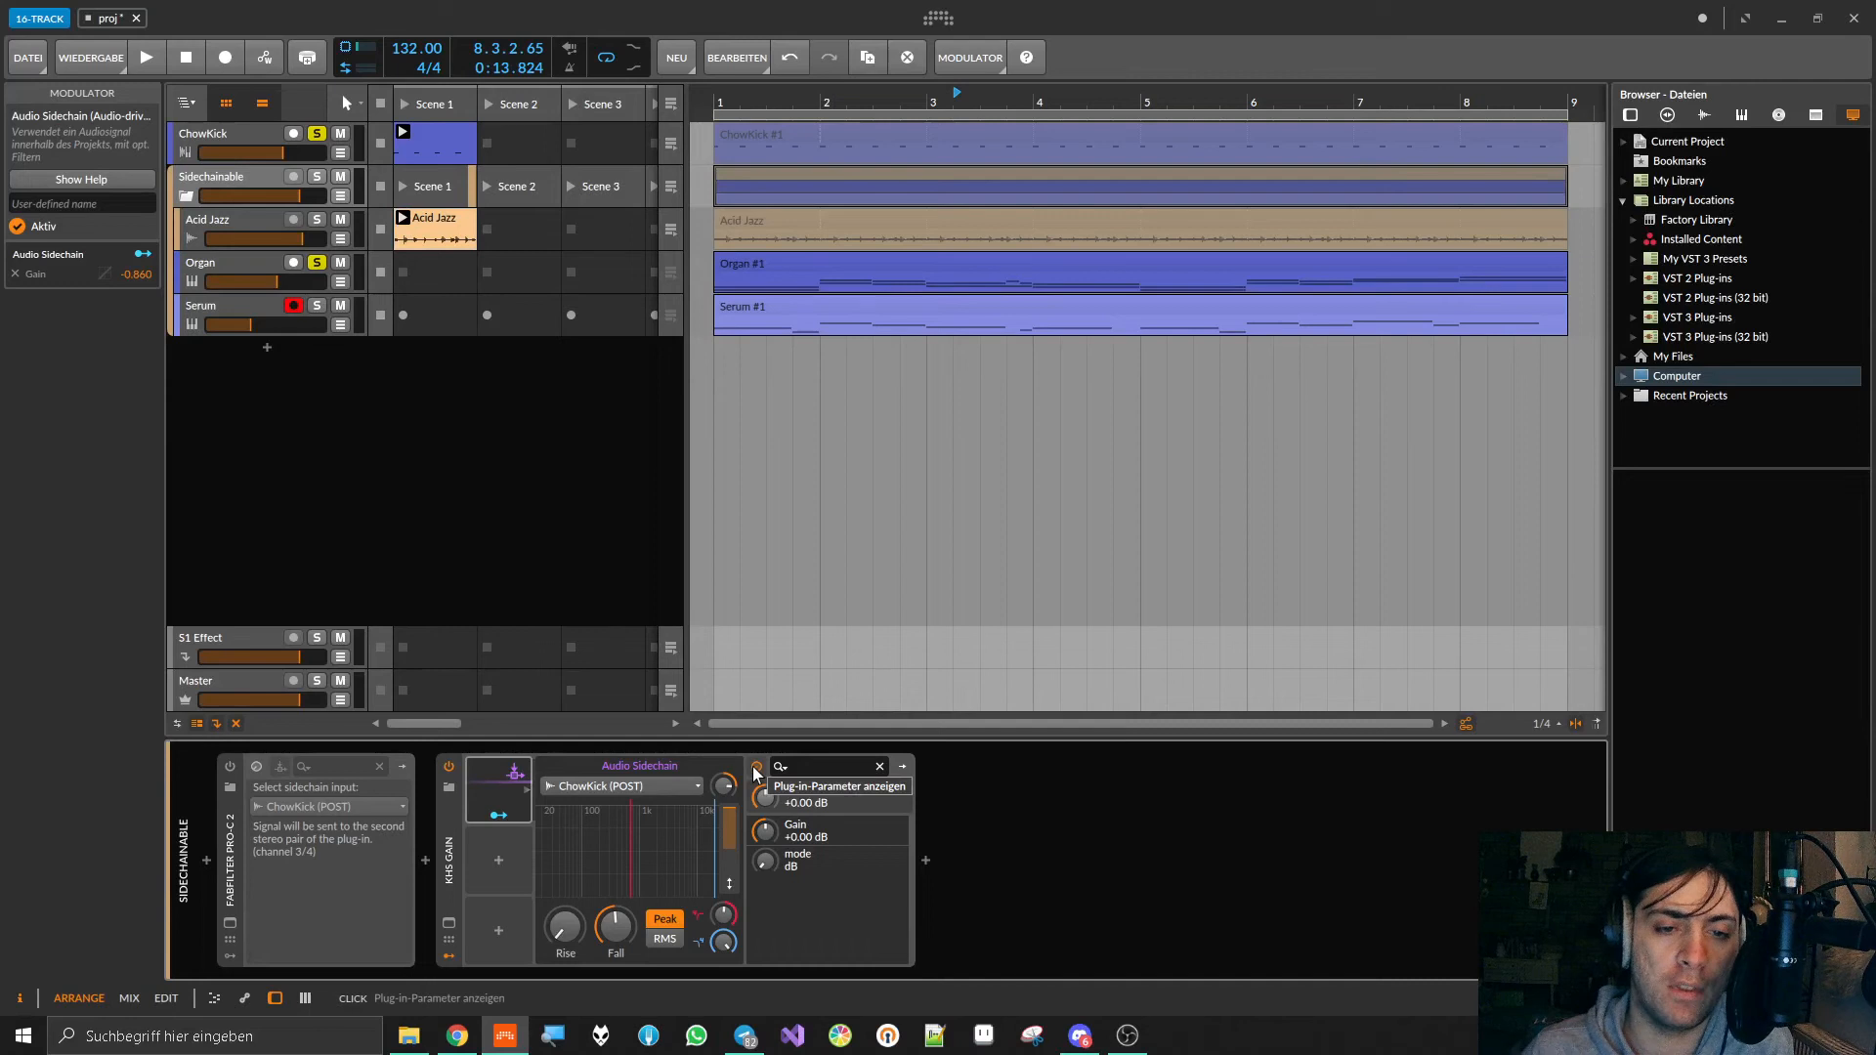
pyautogui.click(439, 858)
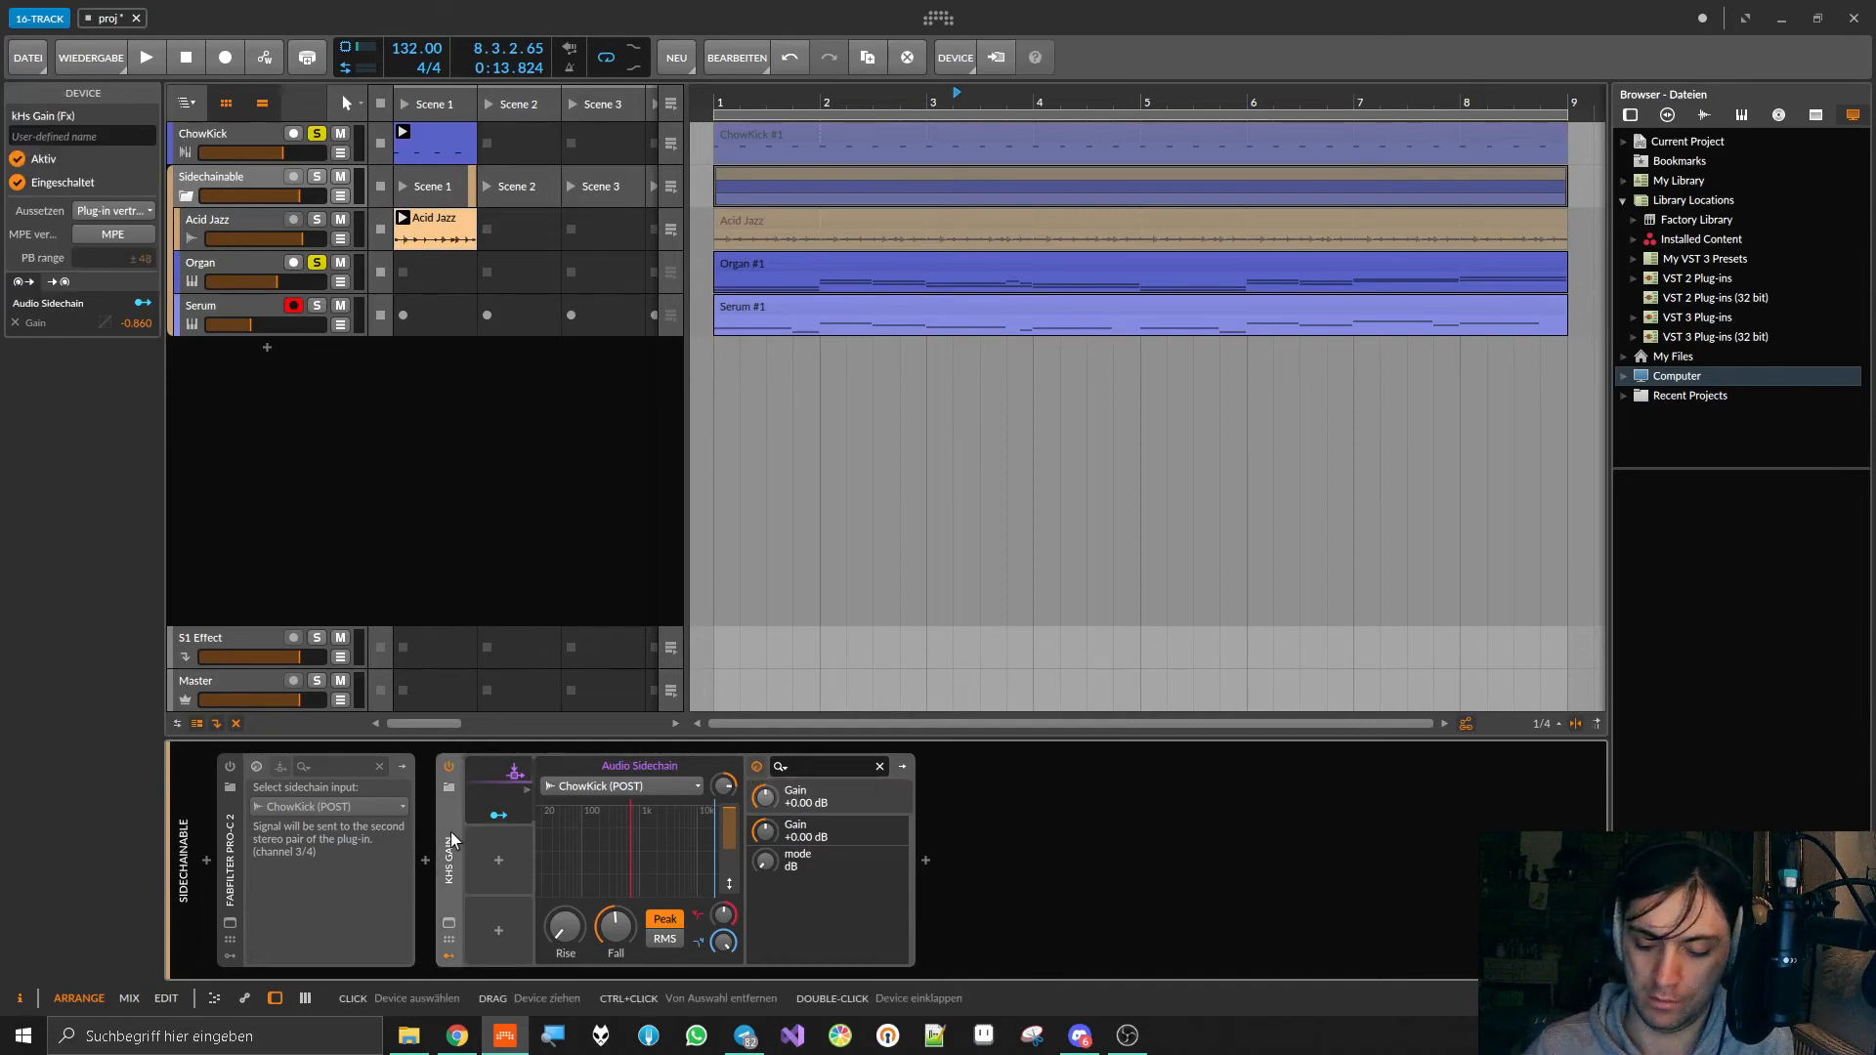
pyautogui.press('Delete')
pyautogui.click(231, 766)
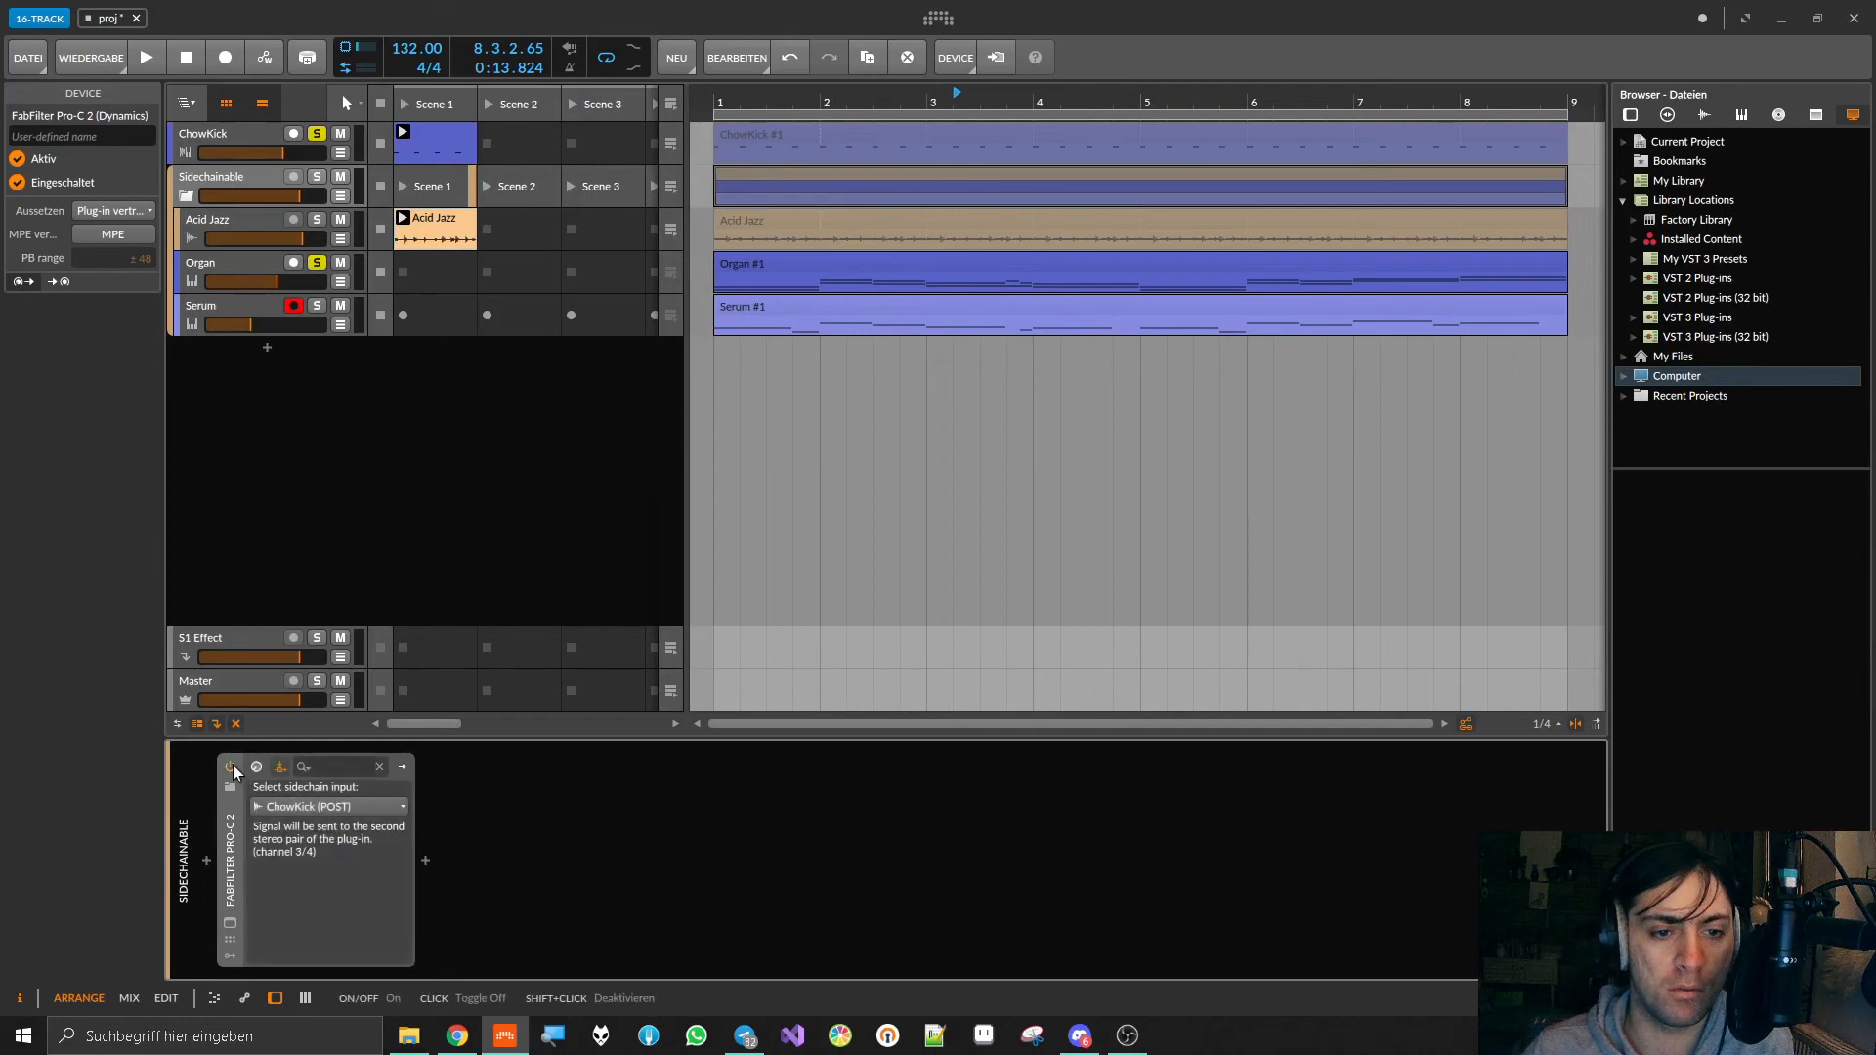
pyautogui.click(230, 920)
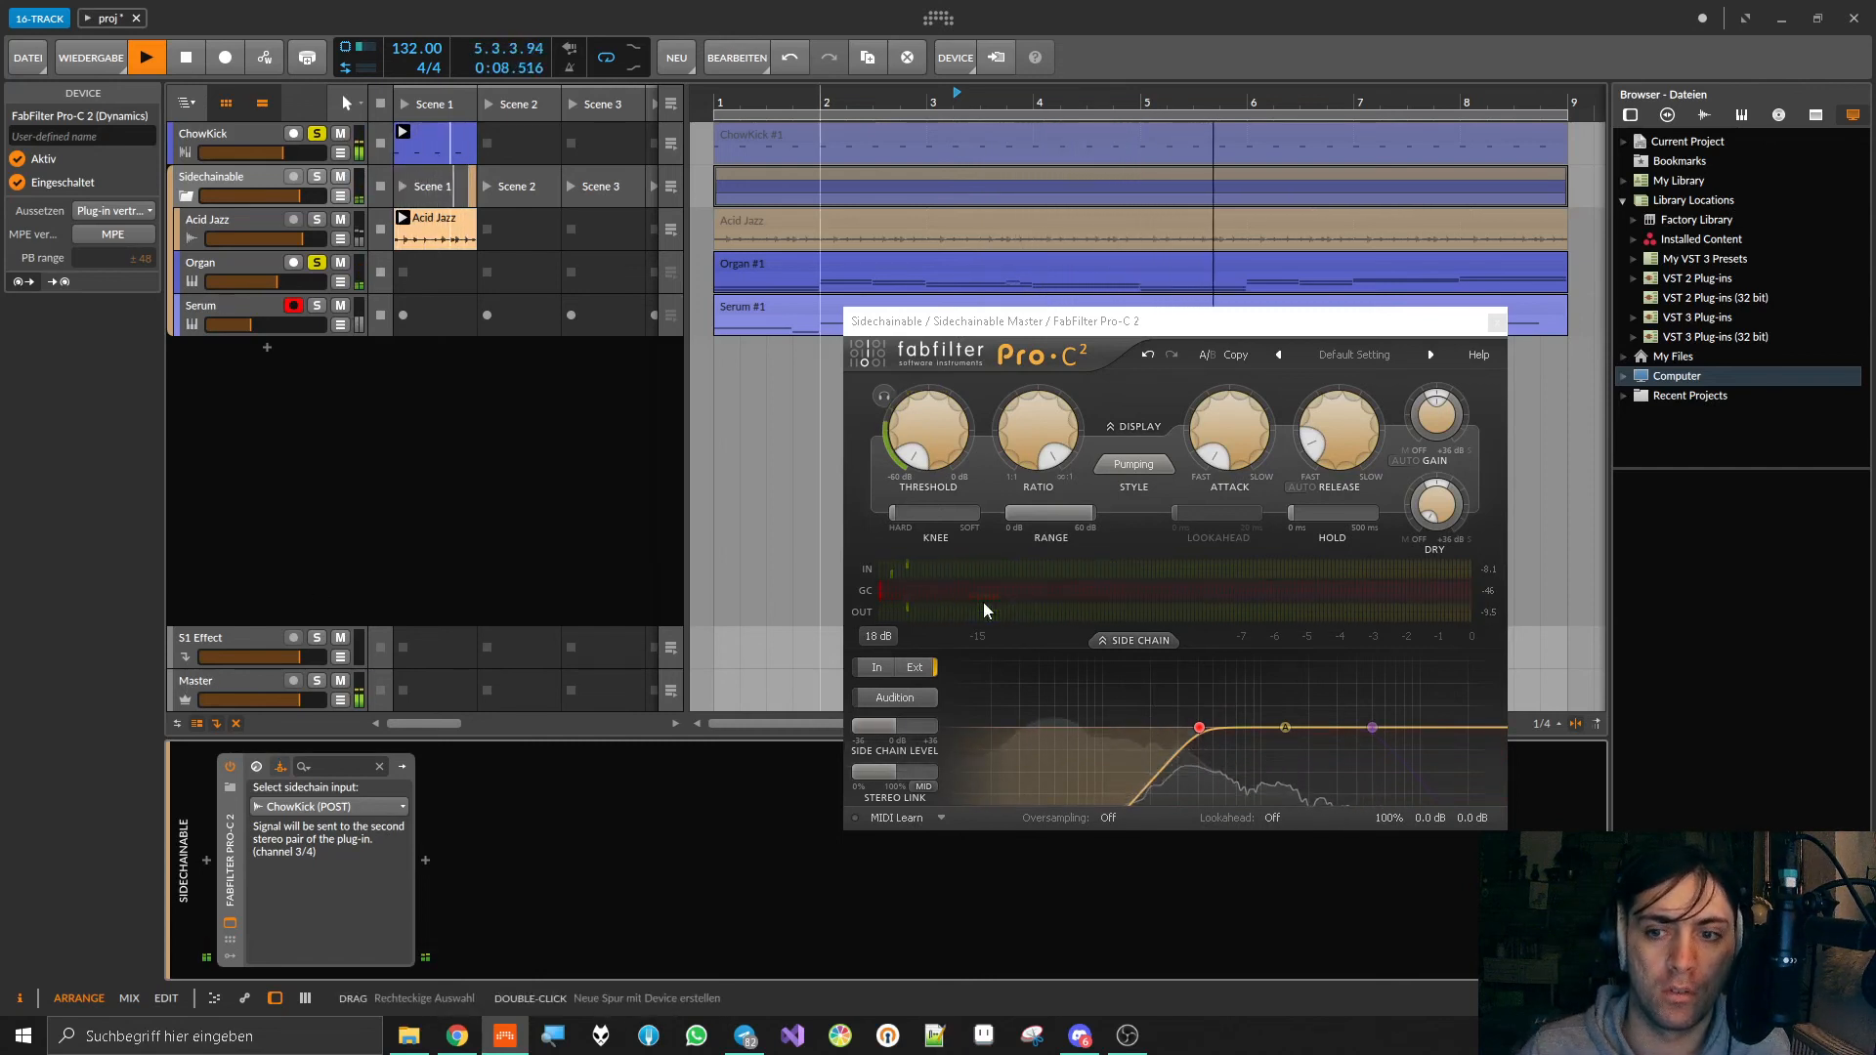
# Step: Set Pro-C 2's oversampling to 2x and enable its lookahead
pyautogui.click(1107, 819)
pyautogui.click(1133, 863)
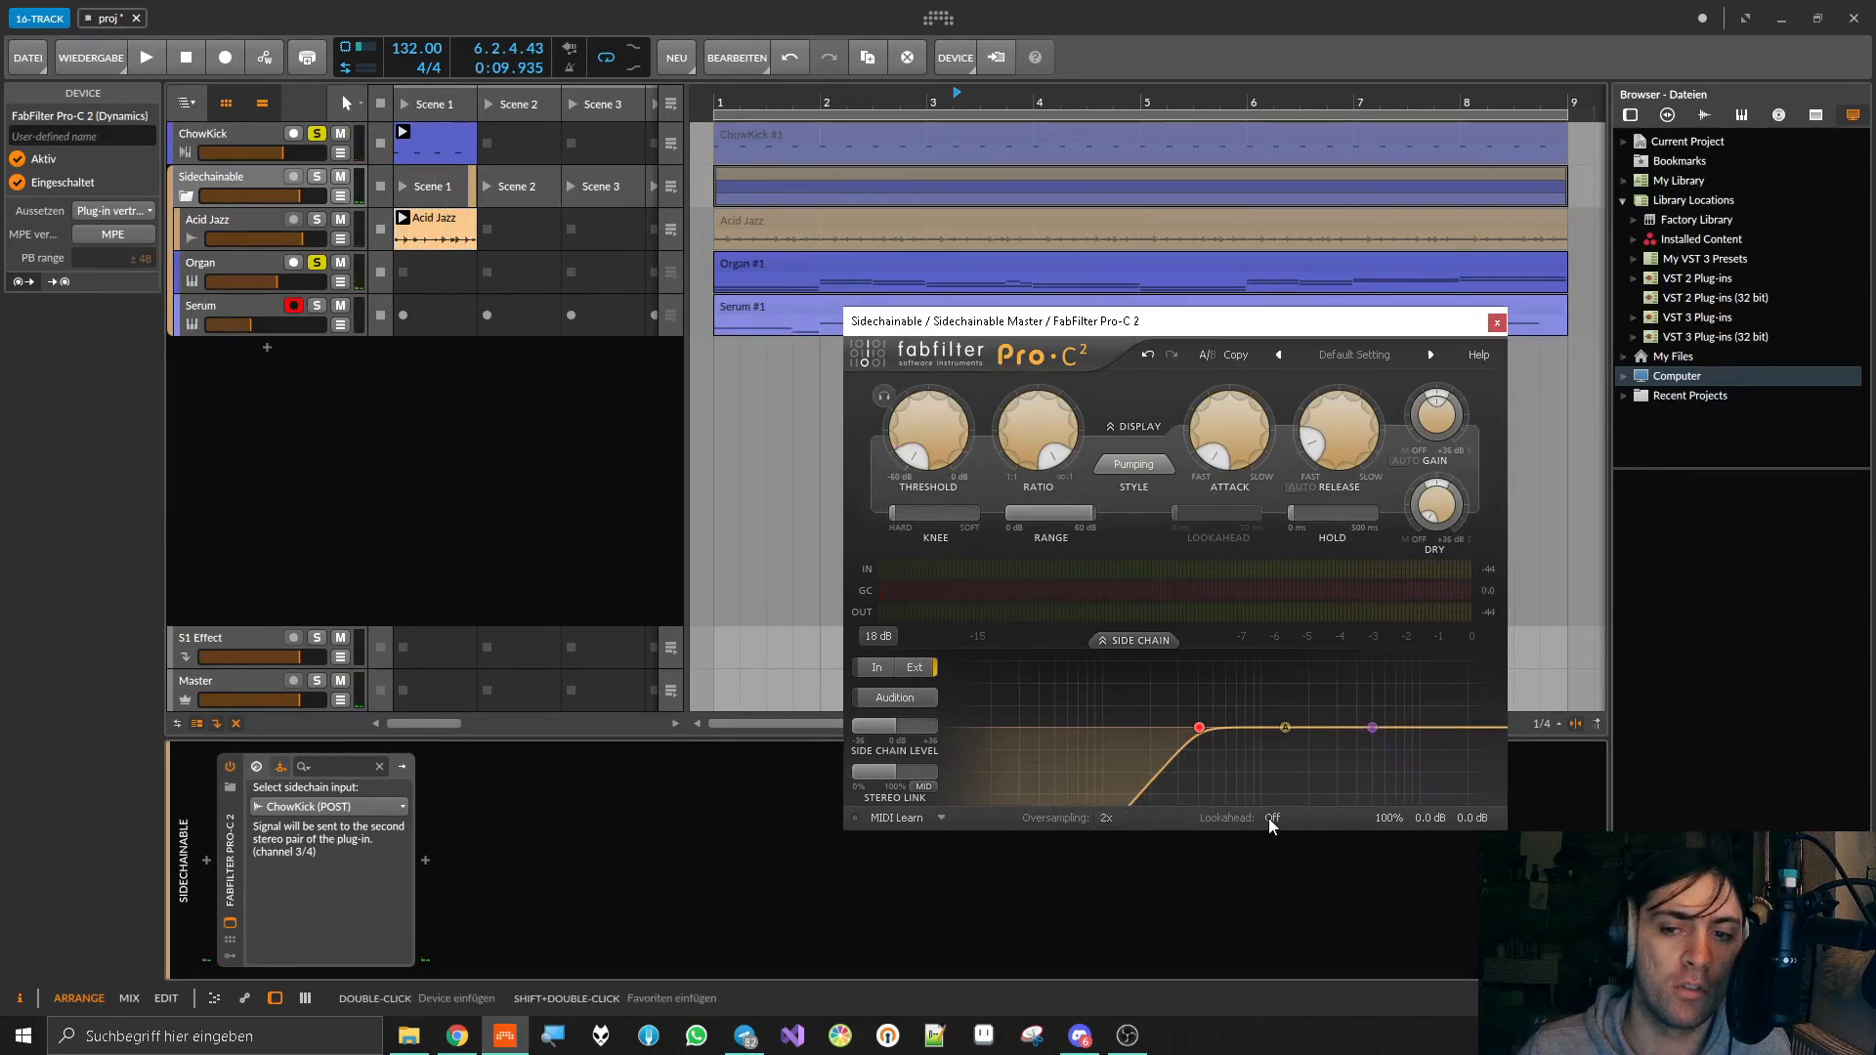
pyautogui.click(1299, 863)
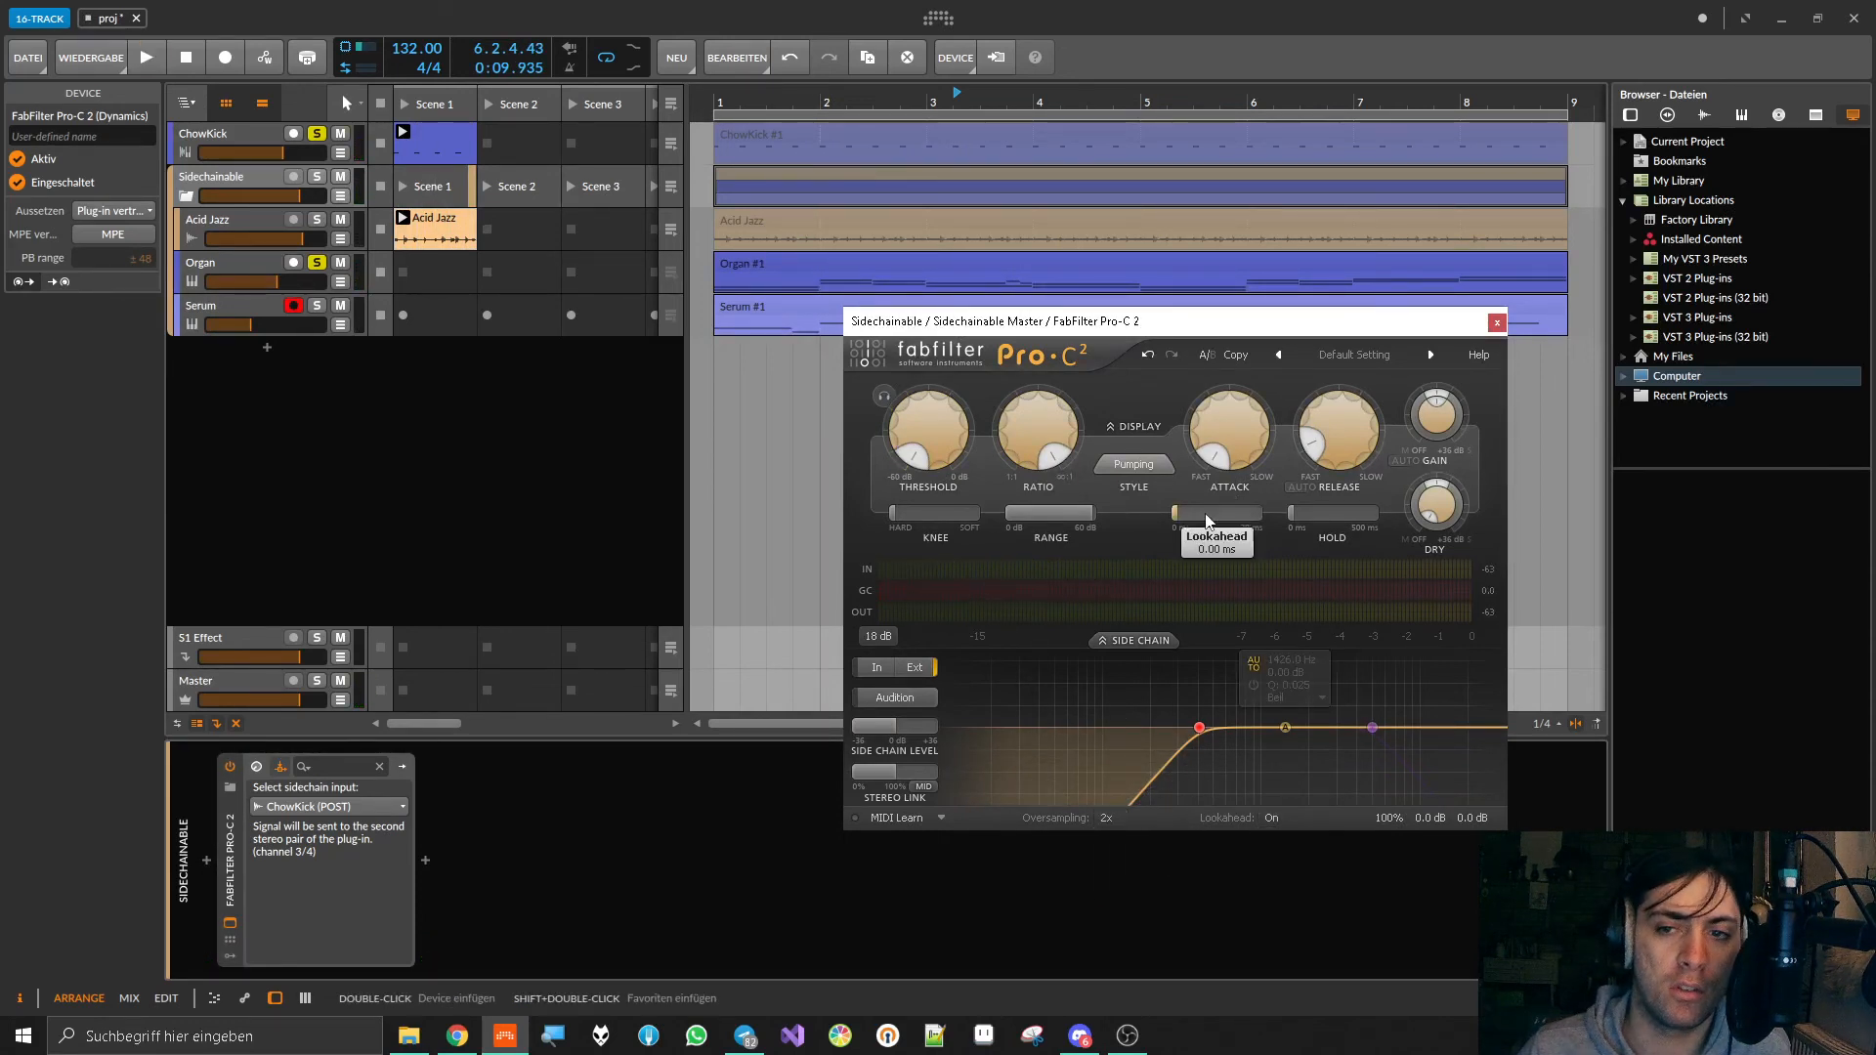
# Step: During playback, fine-tune Pro-C 2's attack and reduce its lookahead to about 1.9 ms, then stop
pyautogui.press('space')
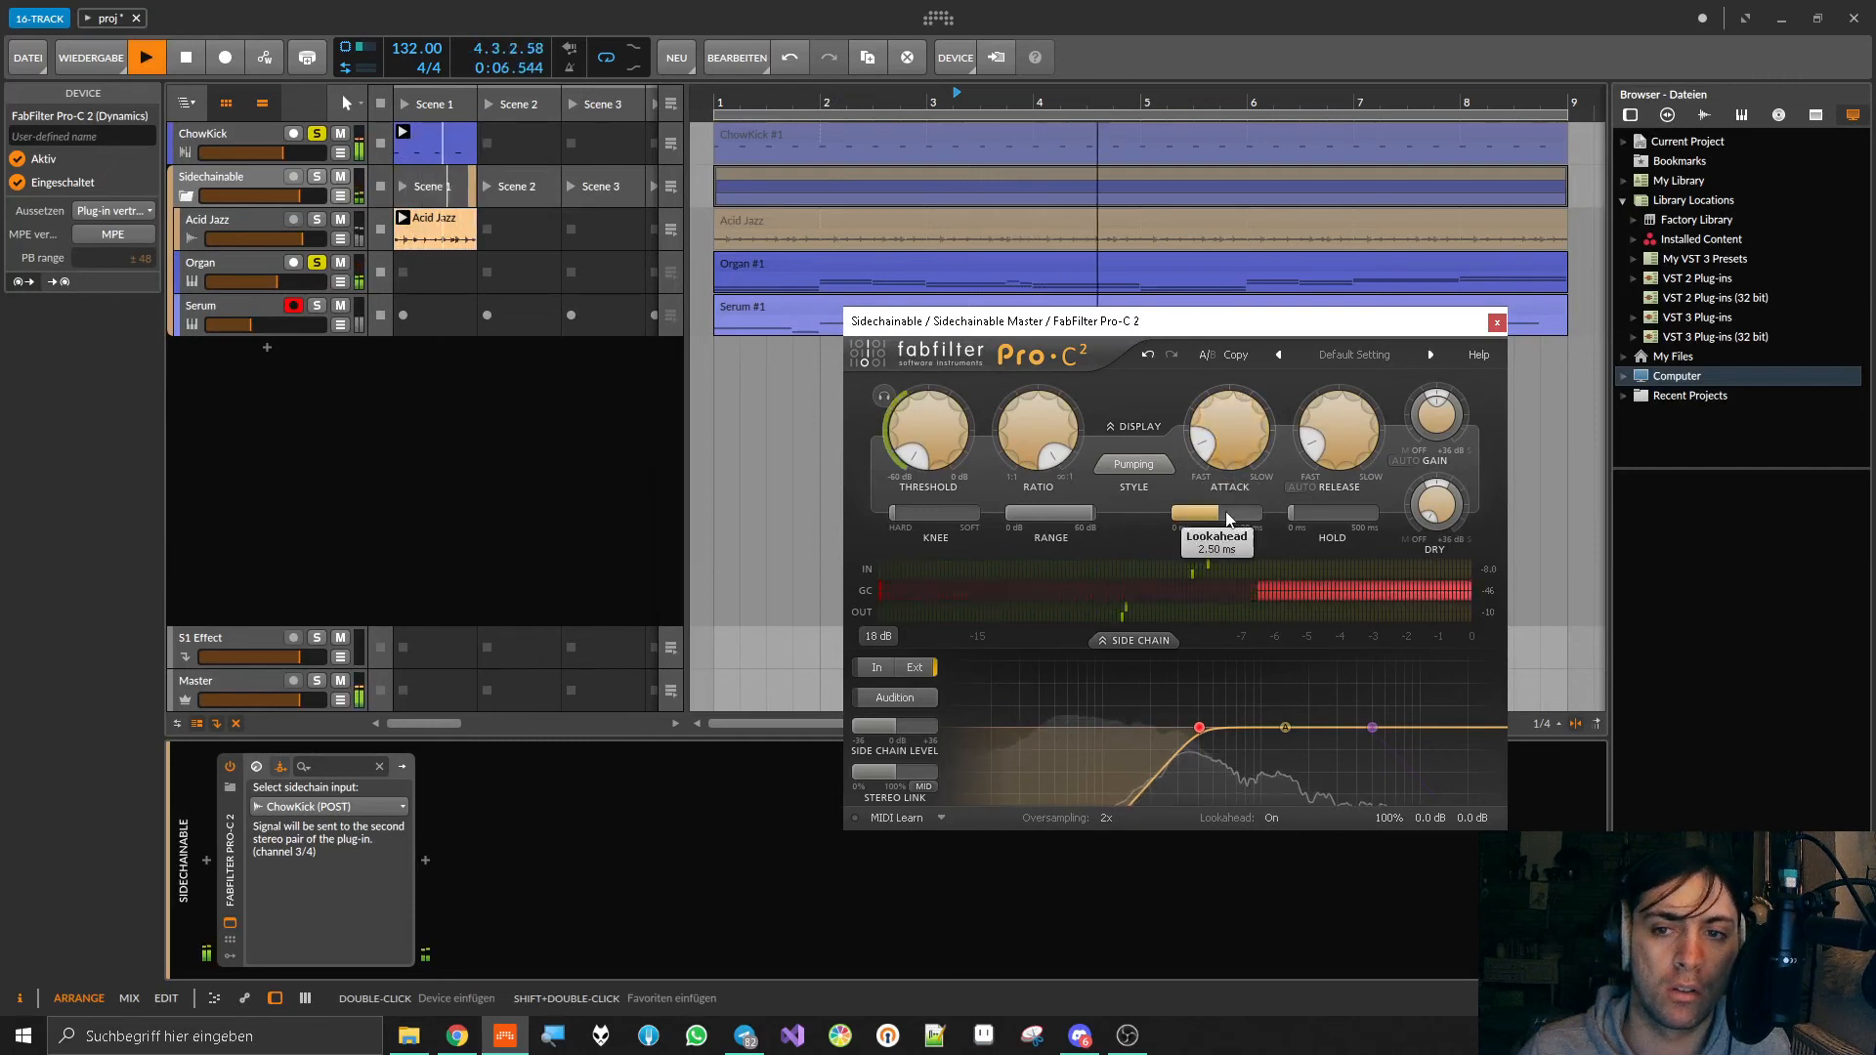
pyautogui.moveTo(1229, 438)
pyautogui.mouseDown()
pyautogui.moveTo(1226, 418)
pyautogui.moveTo(1220, 433)
pyautogui.mouseUp()
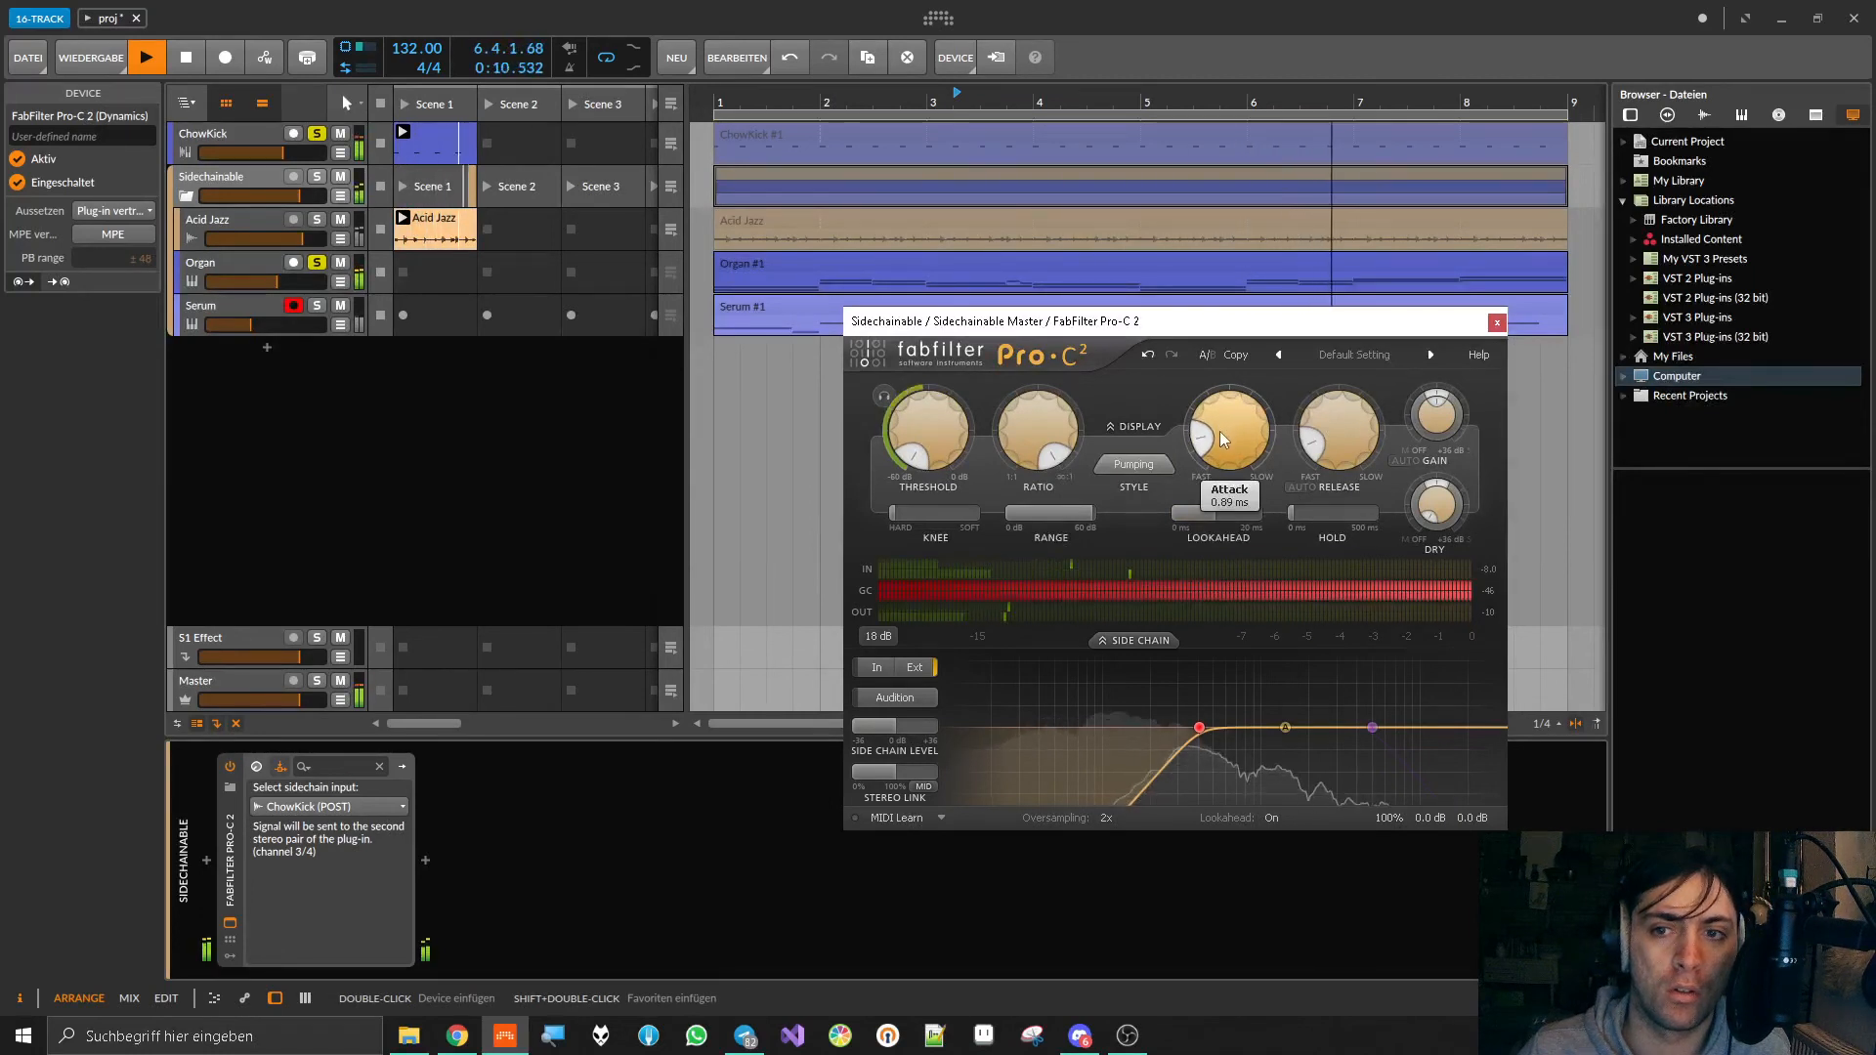
pyautogui.moveTo(1198, 514); pyautogui.dragTo(1176, 518)
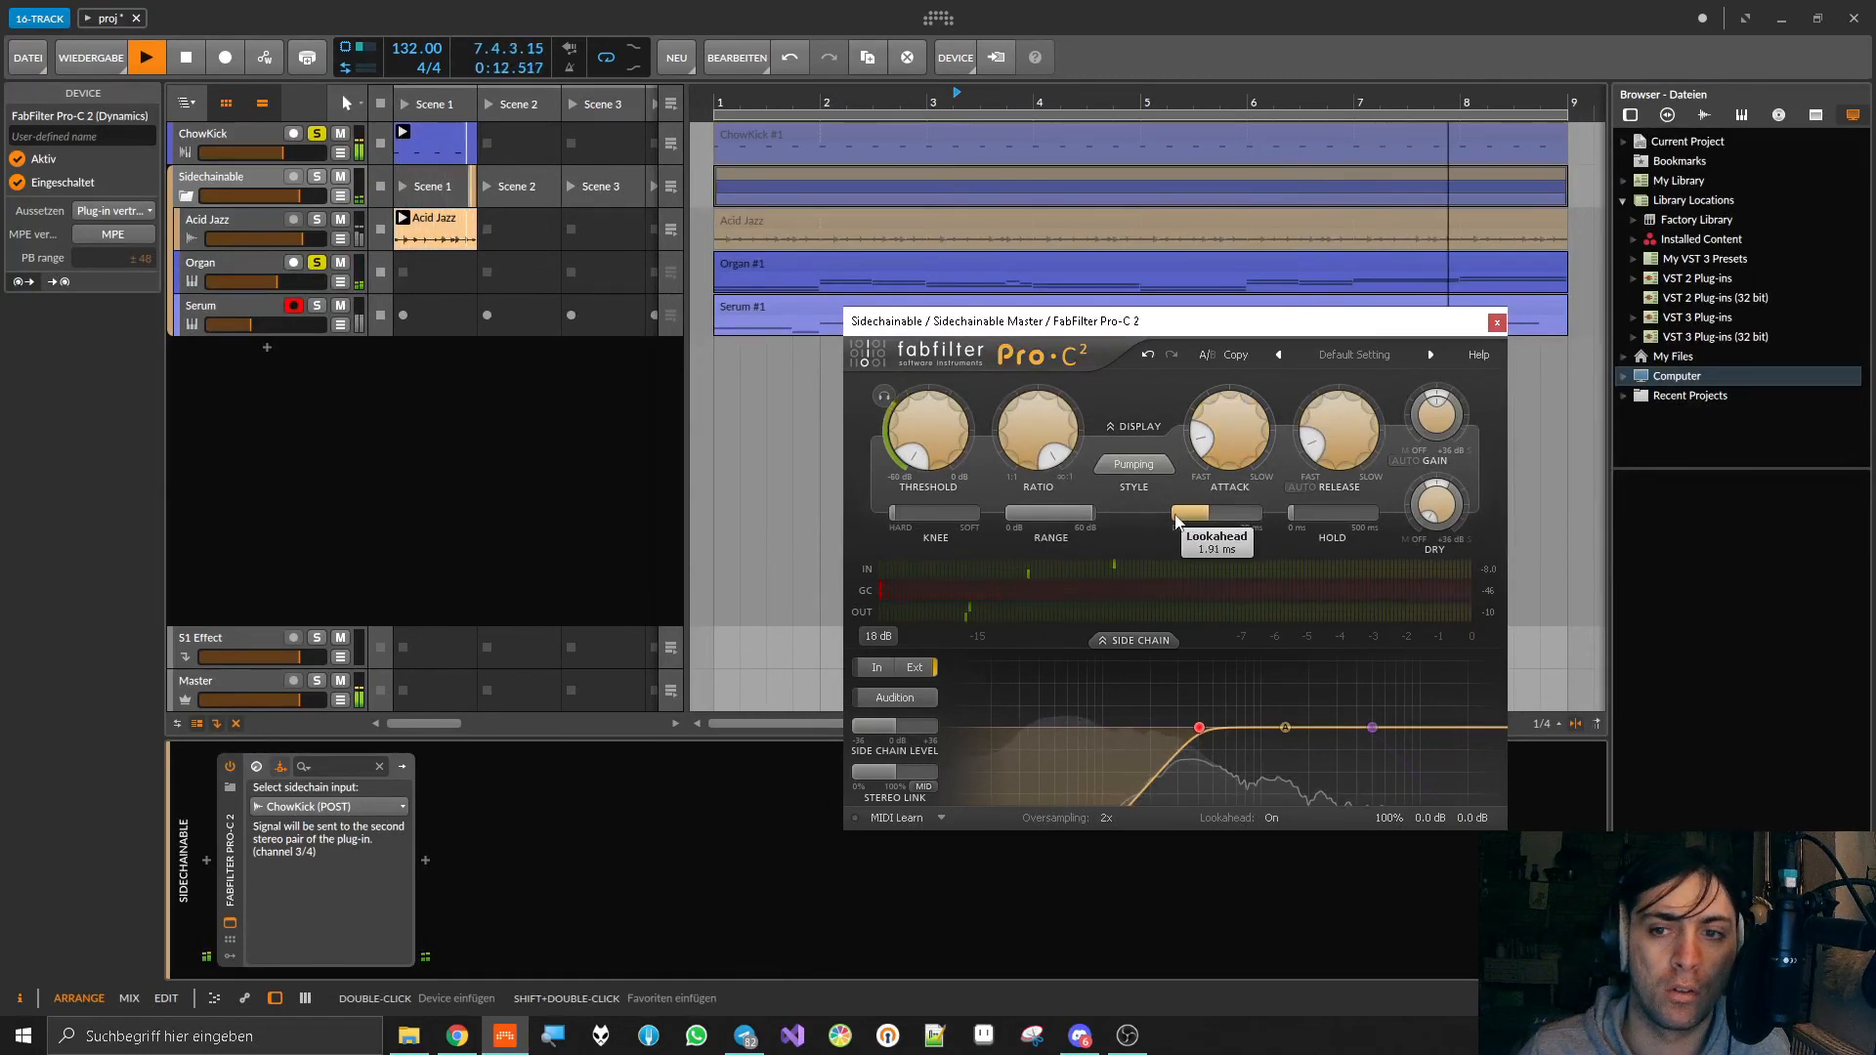
pyautogui.moveTo(1217, 447); pyautogui.dragTo(1219, 457)
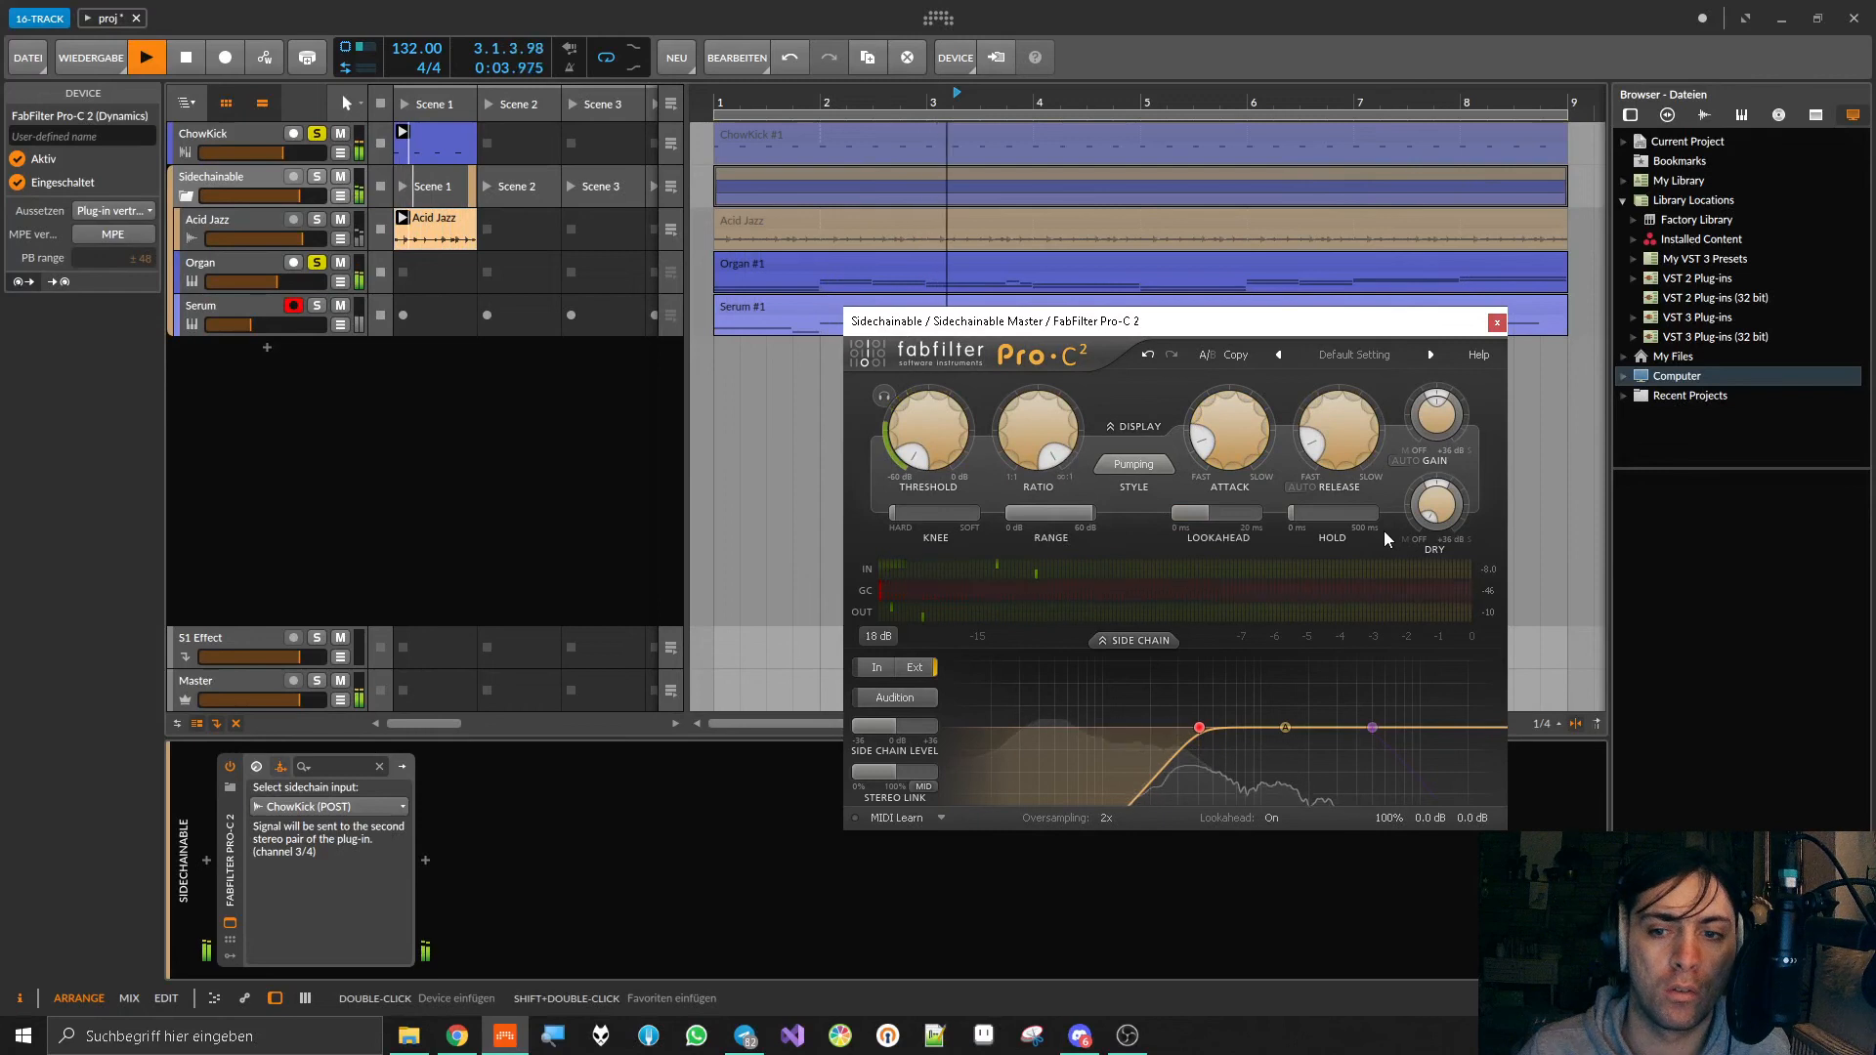
pyautogui.press('space')
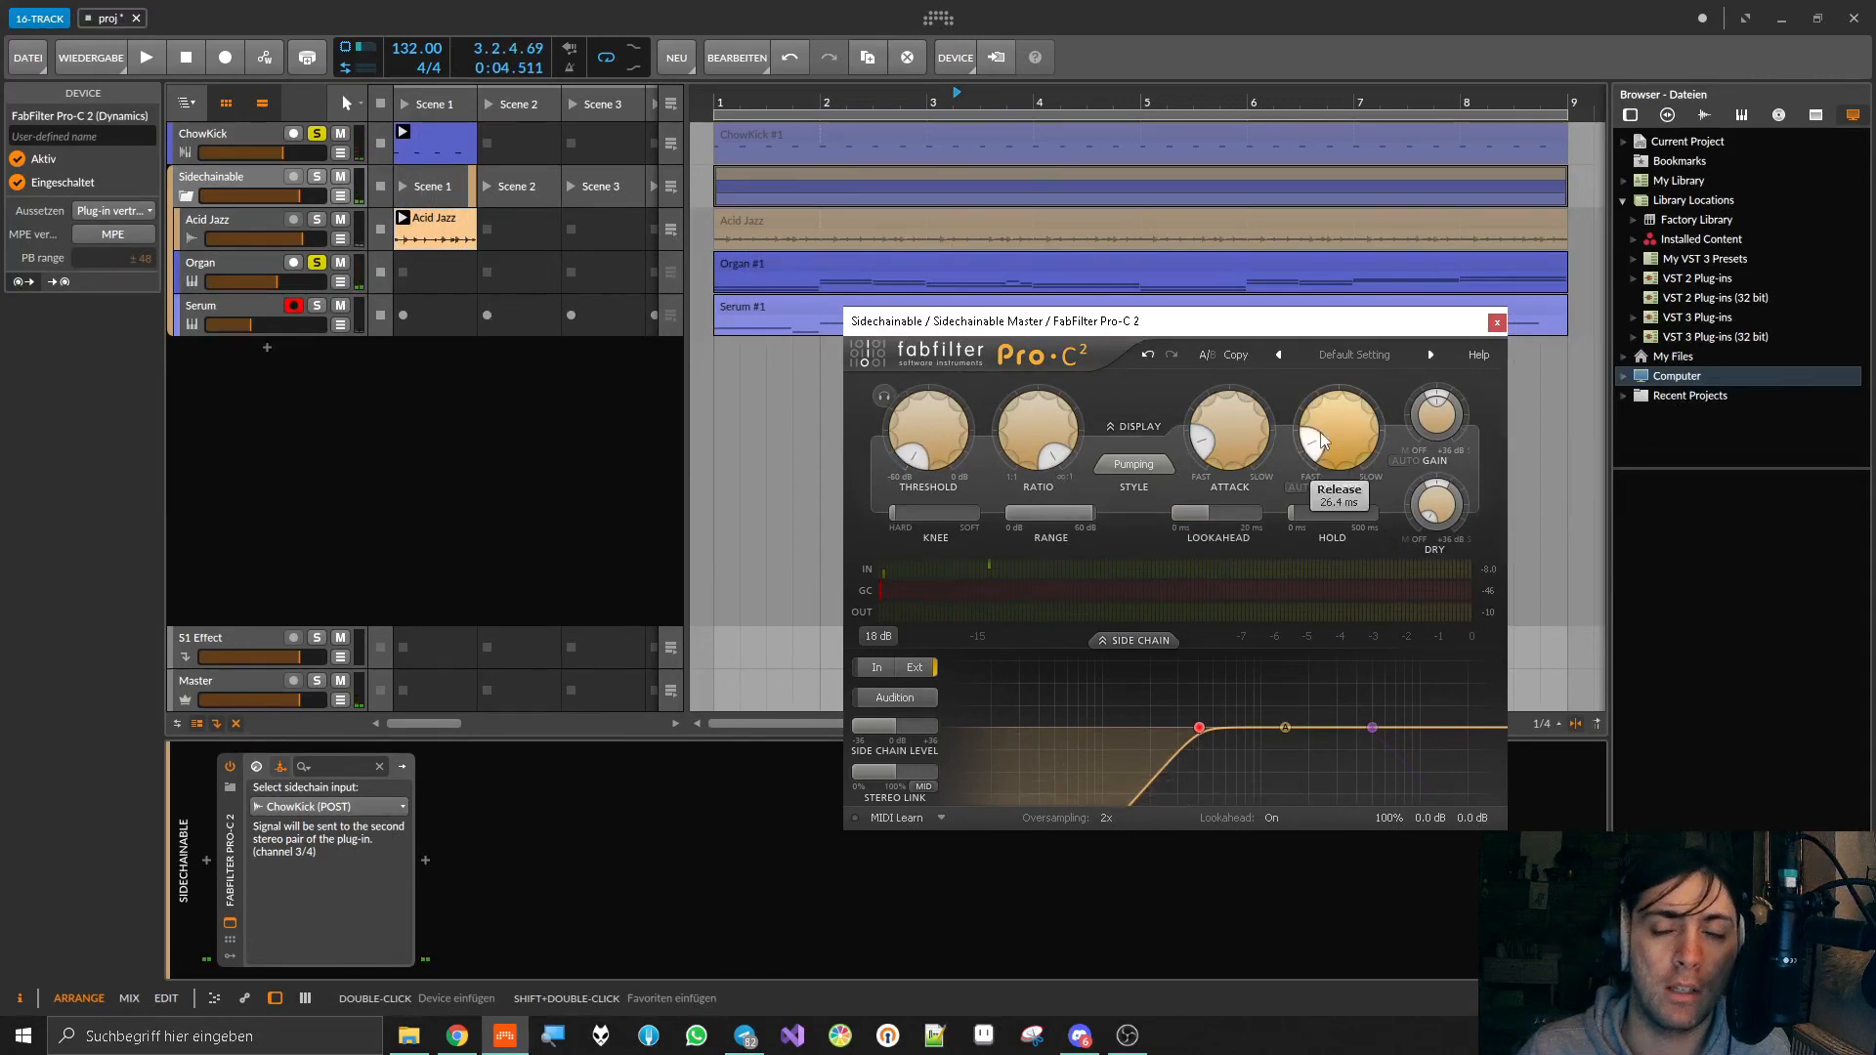
# Step: Close Pro-C 2, clear the ChowKick and Organ solos, and play the full mix from the start
pyautogui.click(1496, 323)
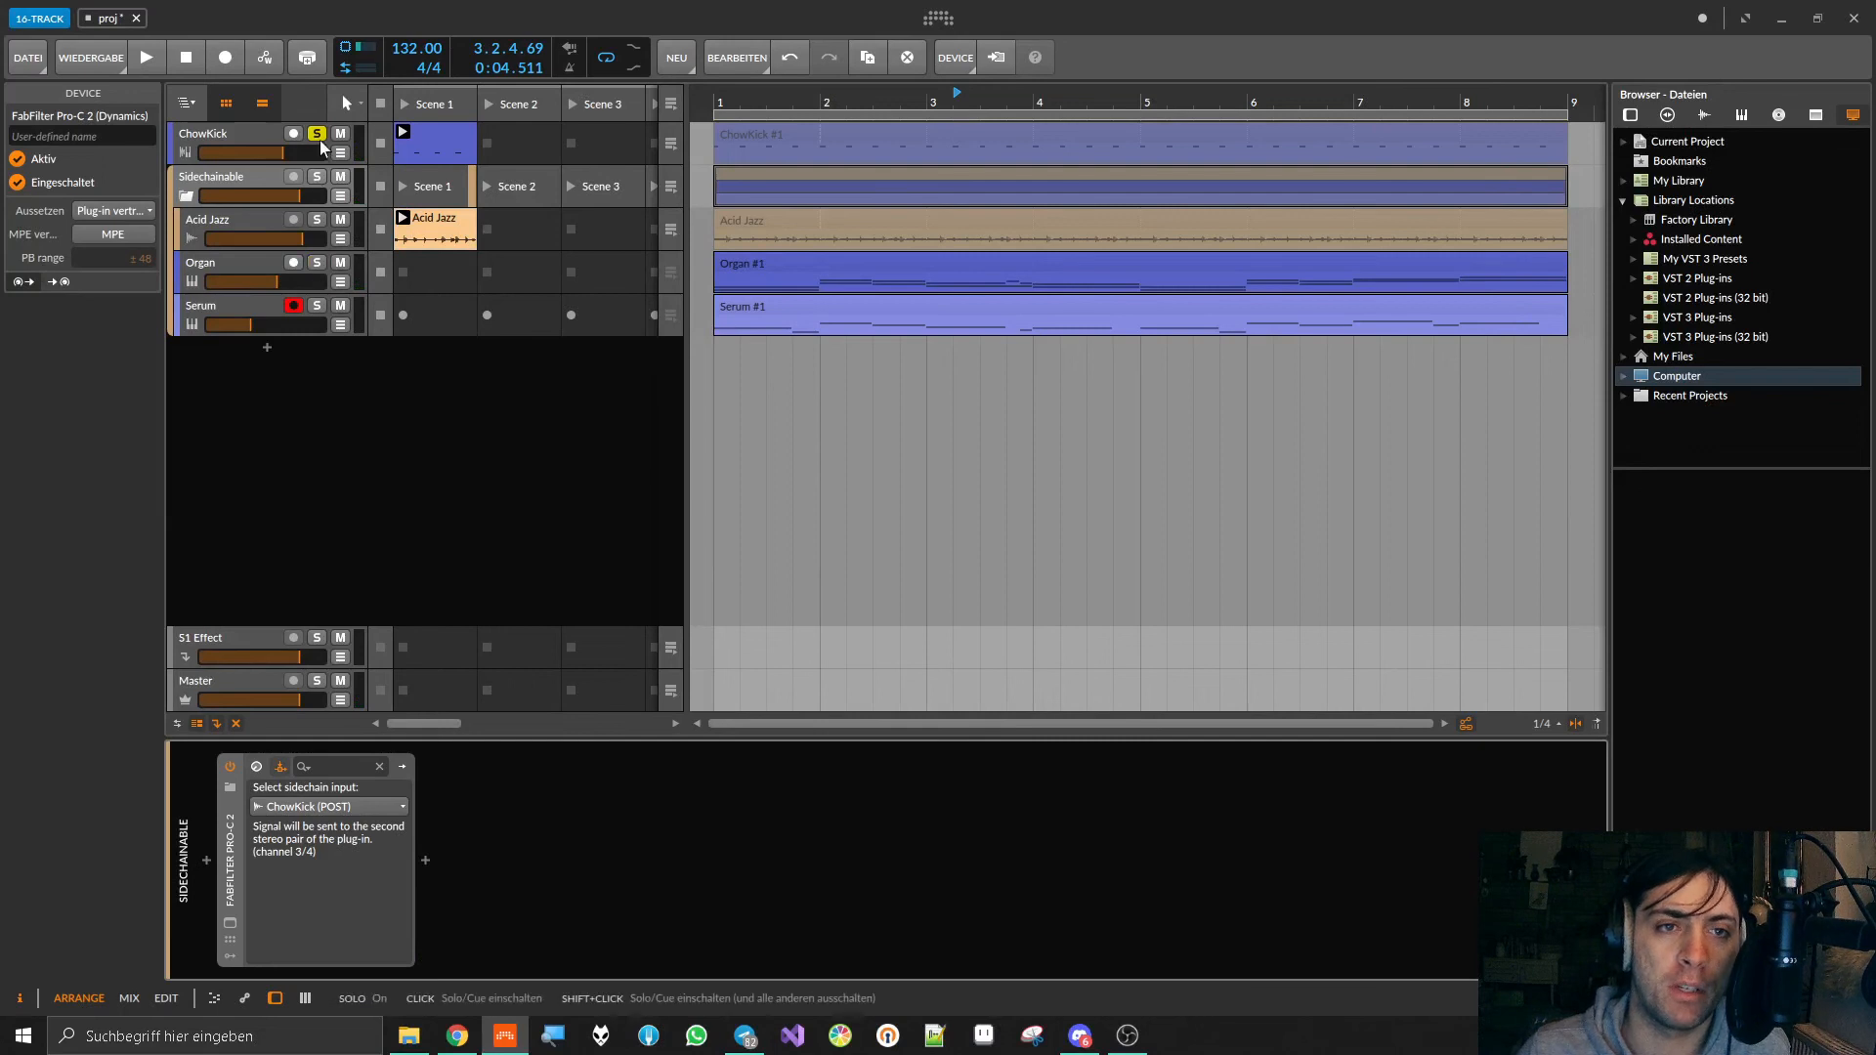
pyautogui.press('space')
pyautogui.press('space')
pyautogui.press('space')
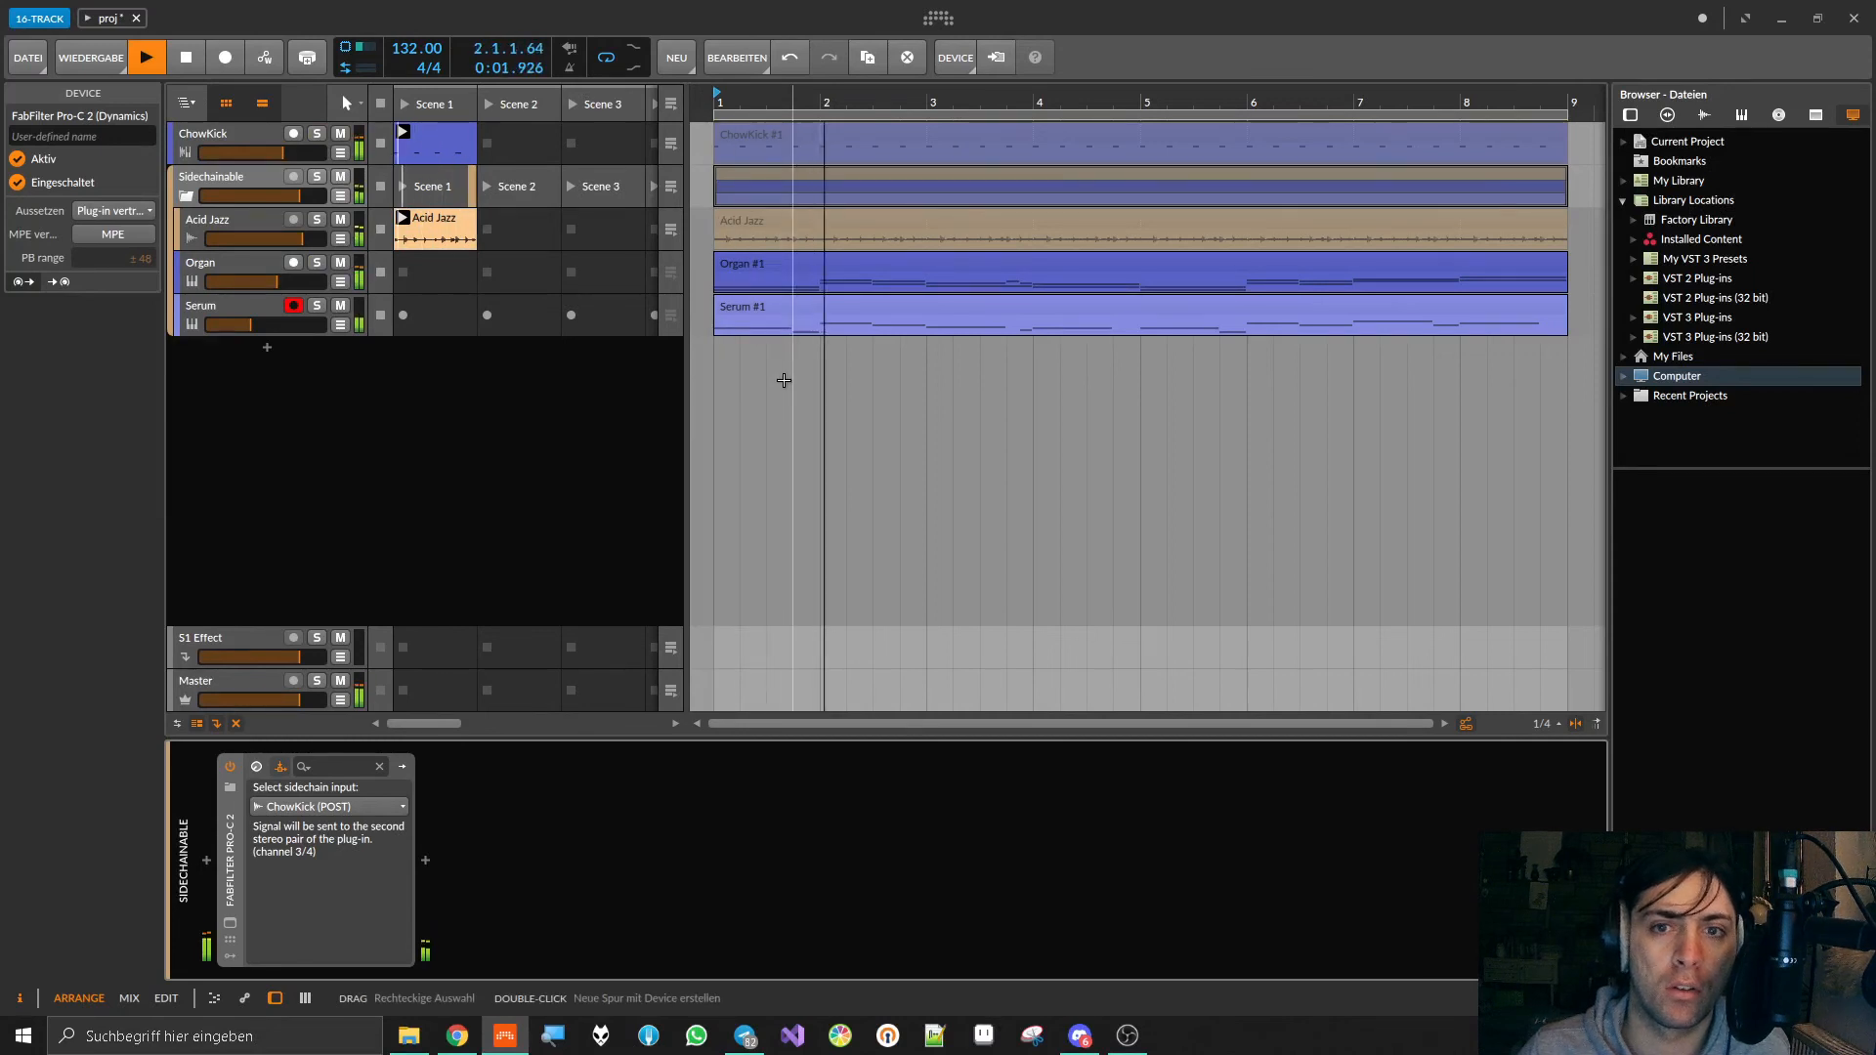
pyautogui.press('space')
pyautogui.click(231, 222)
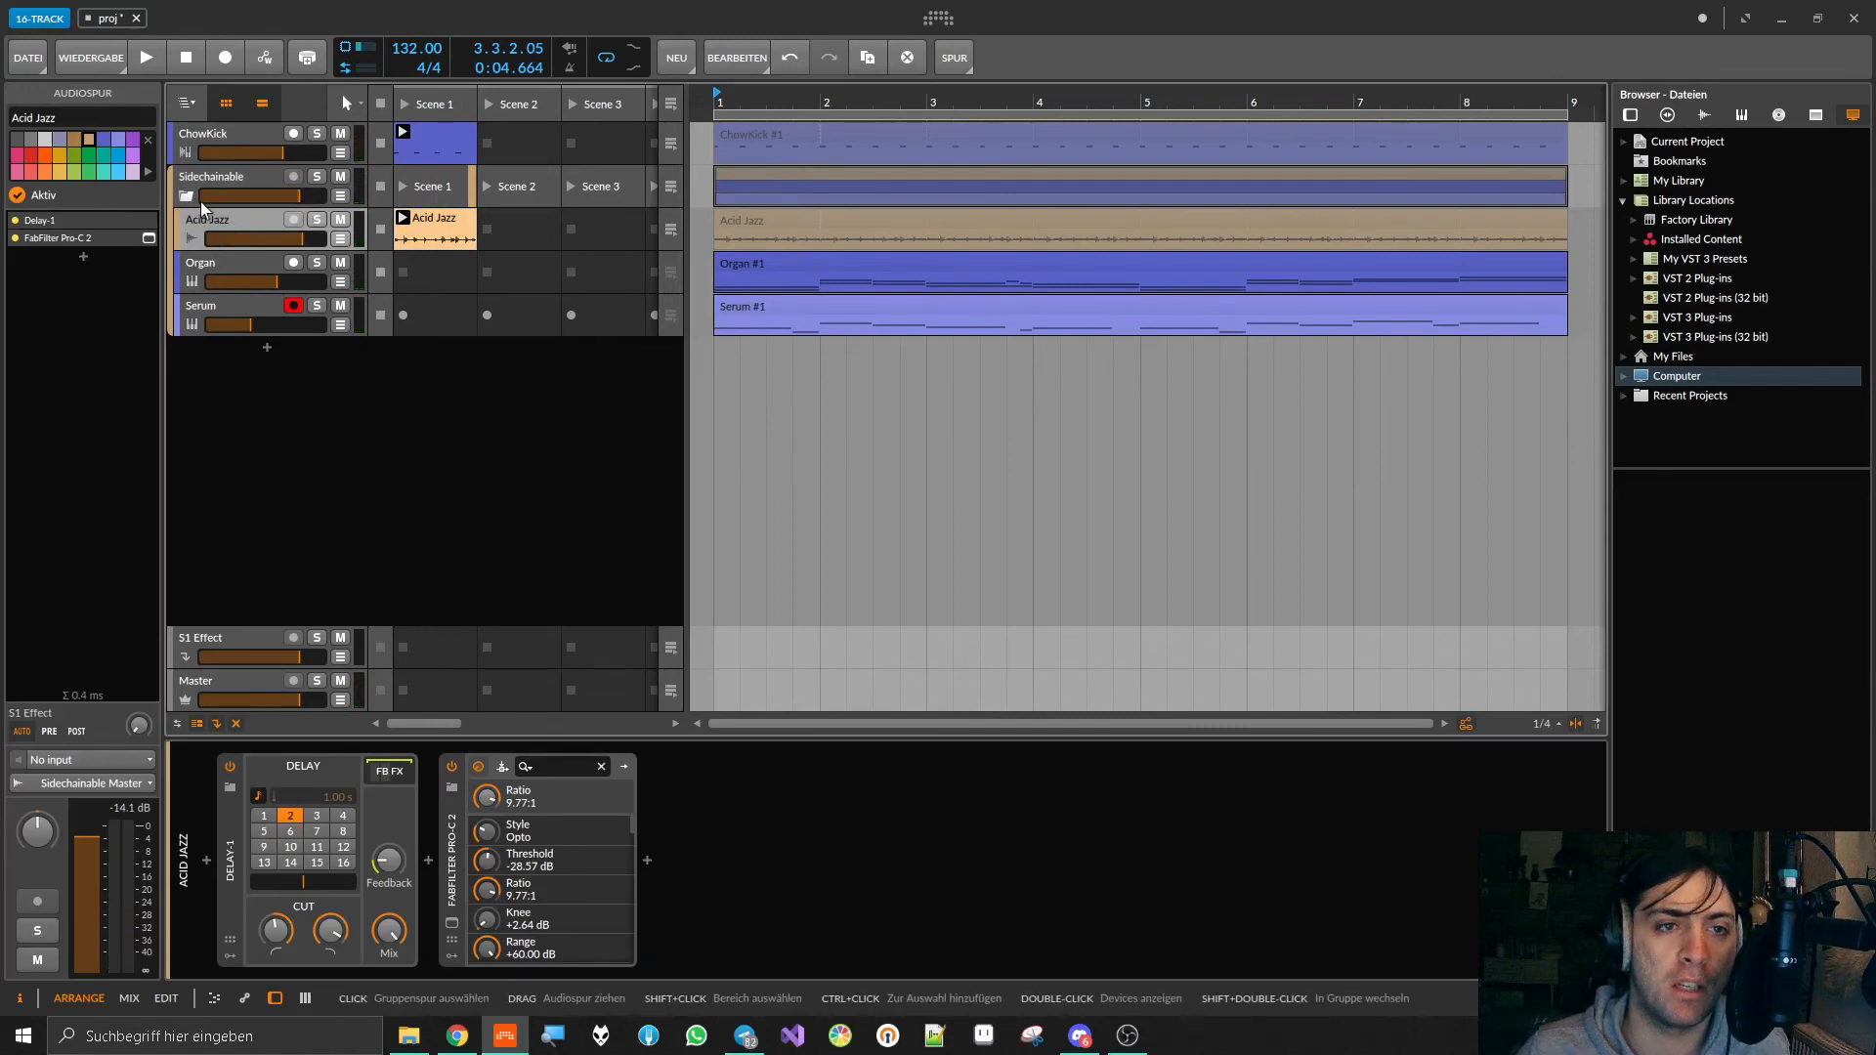
pyautogui.click(232, 185)
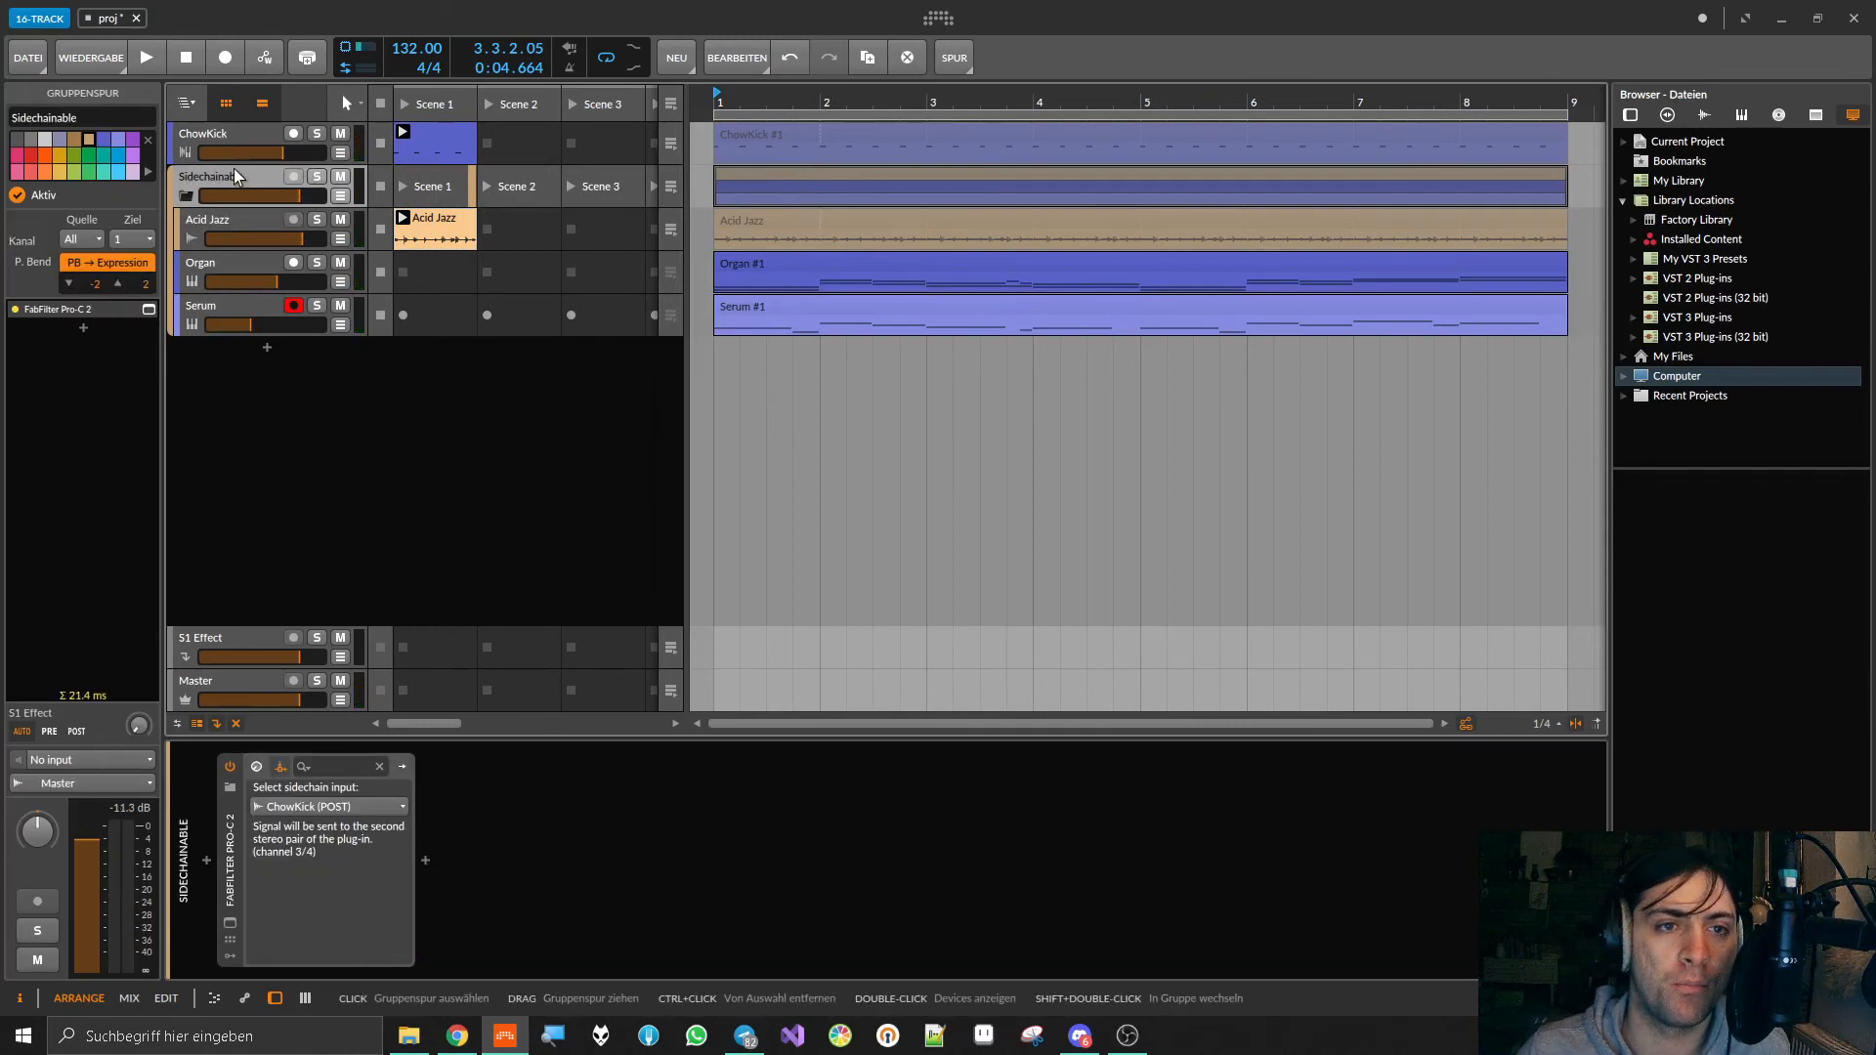
pyautogui.click(340, 196)
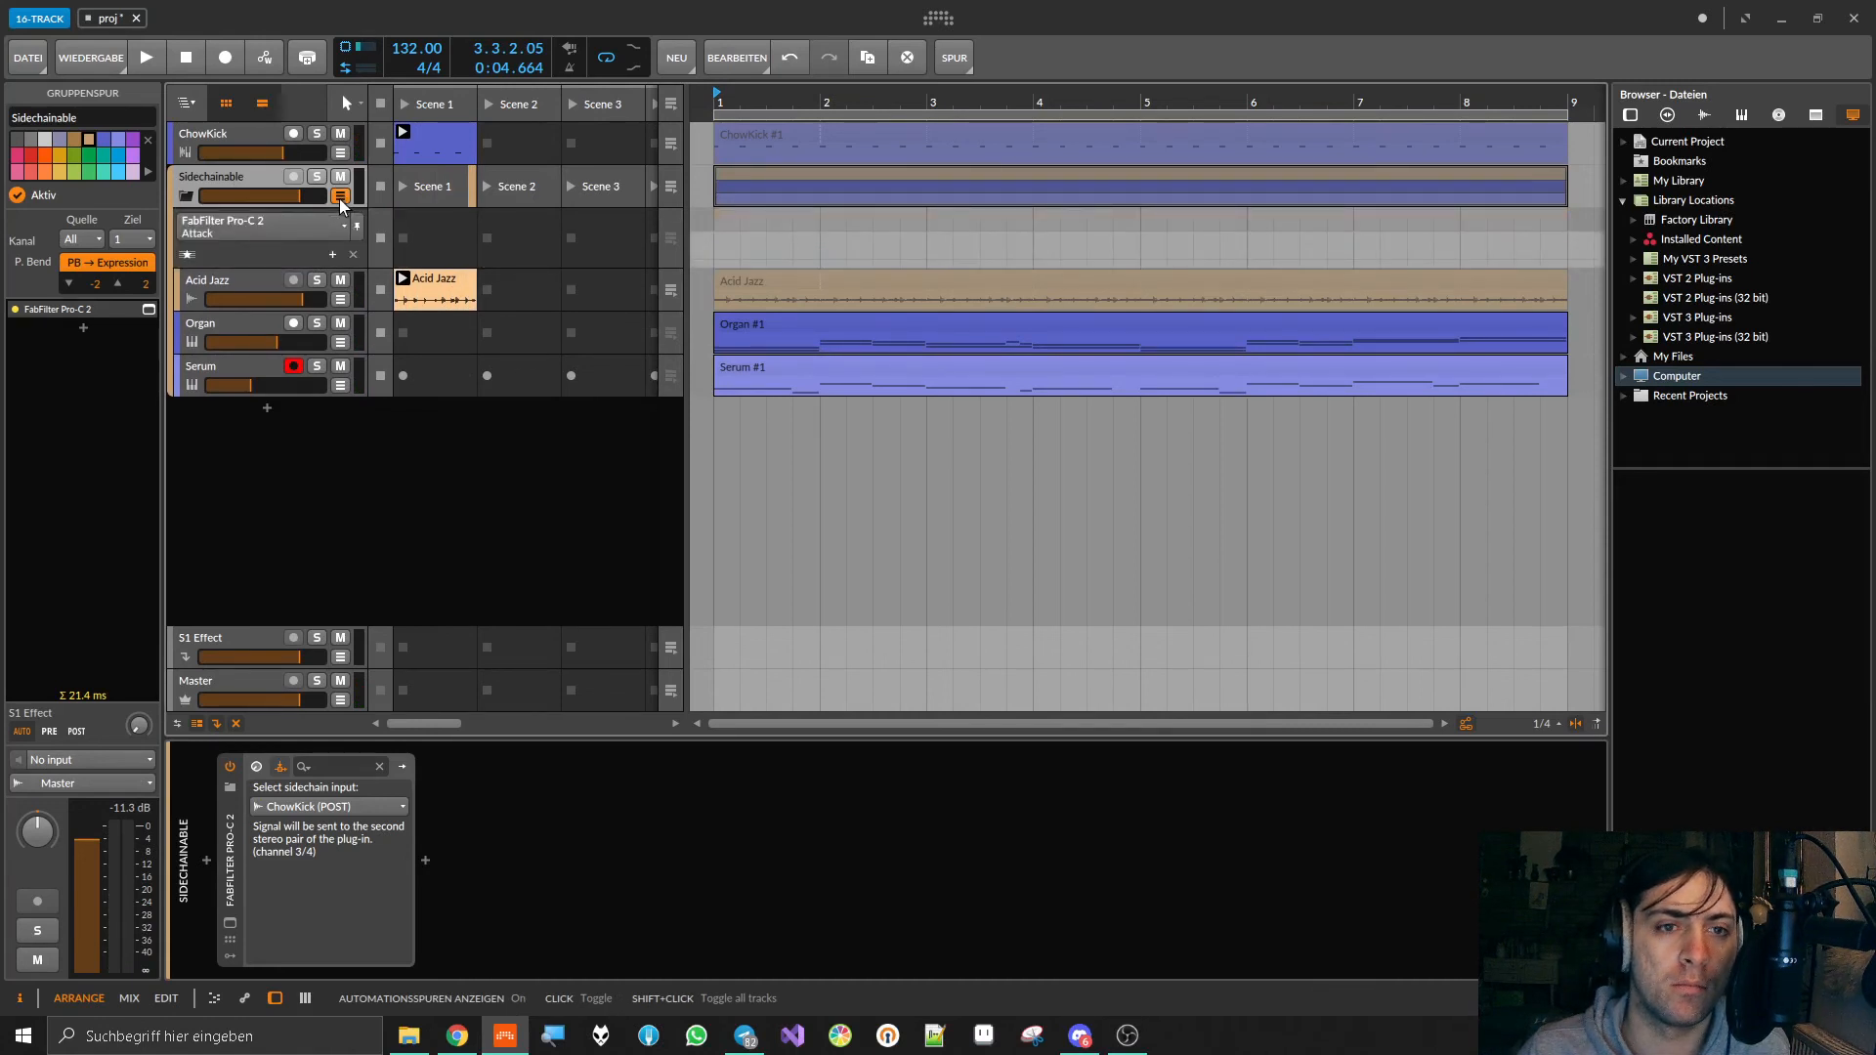
pyautogui.click(340, 197)
# Step: Insert soothe2 after FabFilter Pro-C 2 in the Acid Jazz track's device chain
pyautogui.click(252, 213)
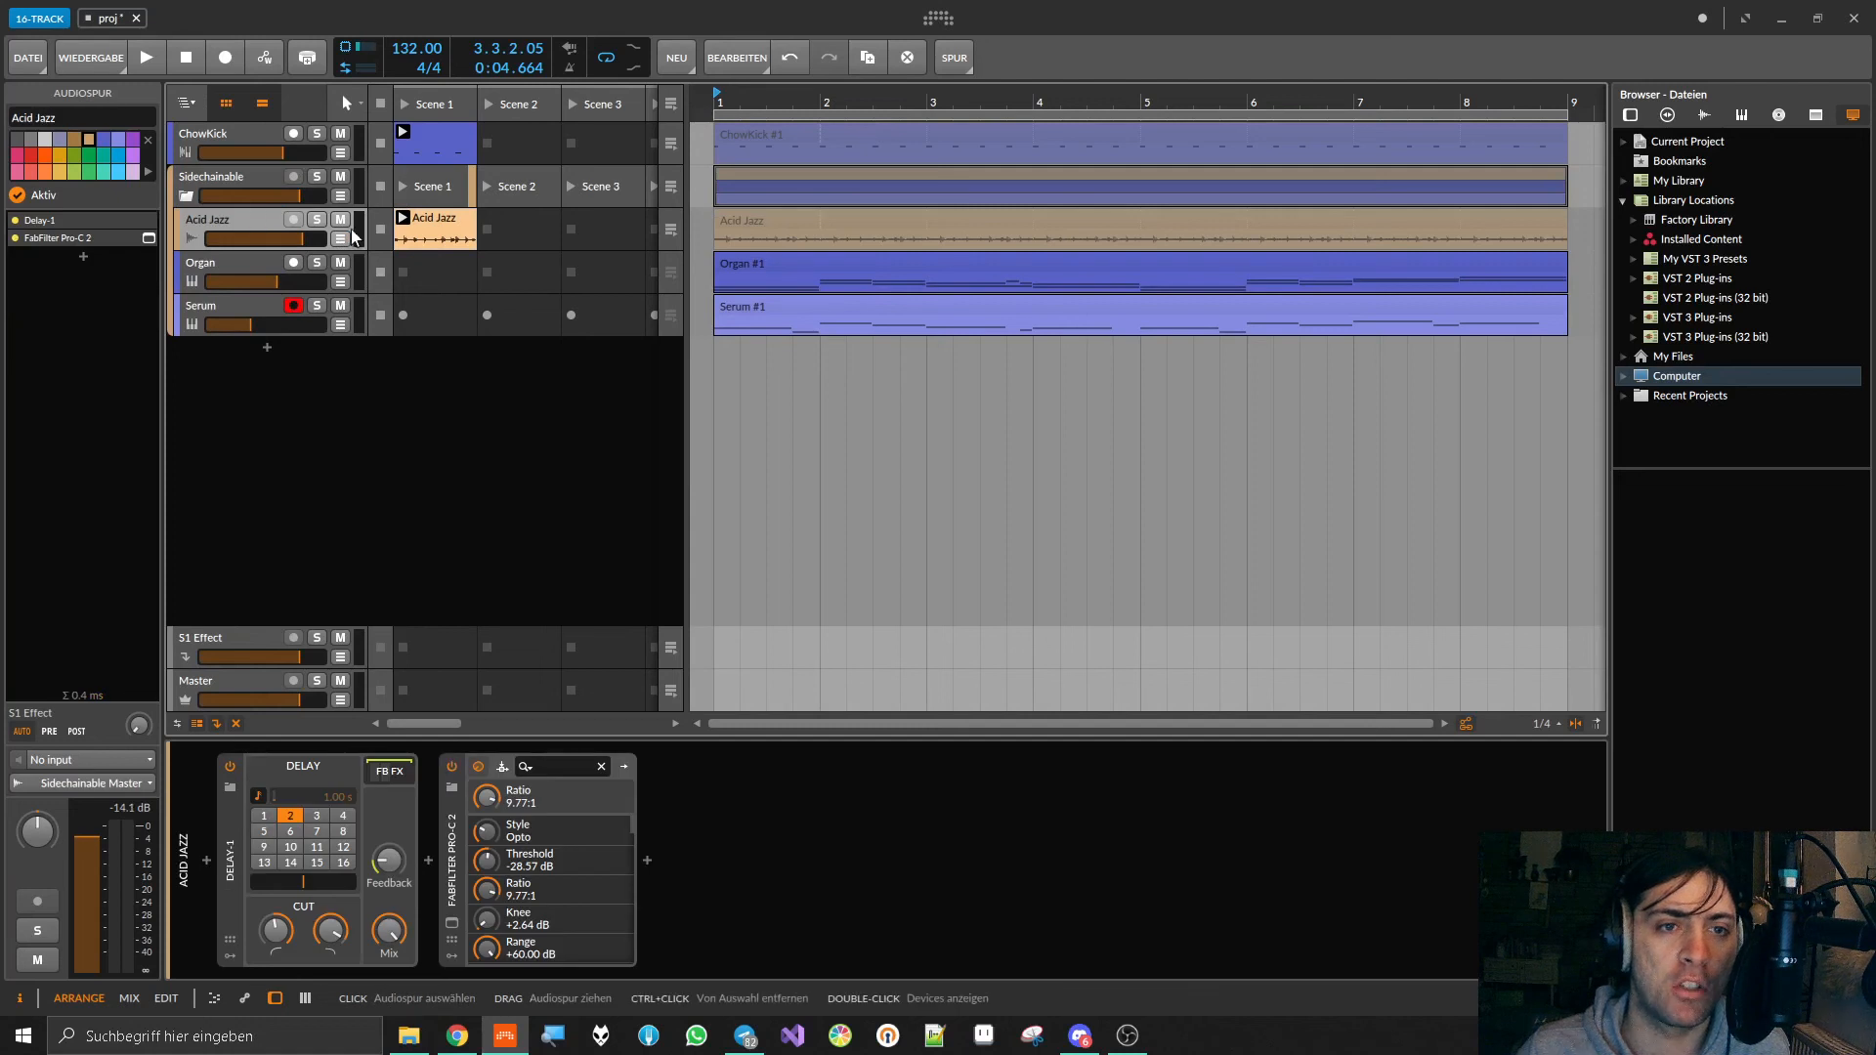
pyautogui.doubleClick(647, 860)
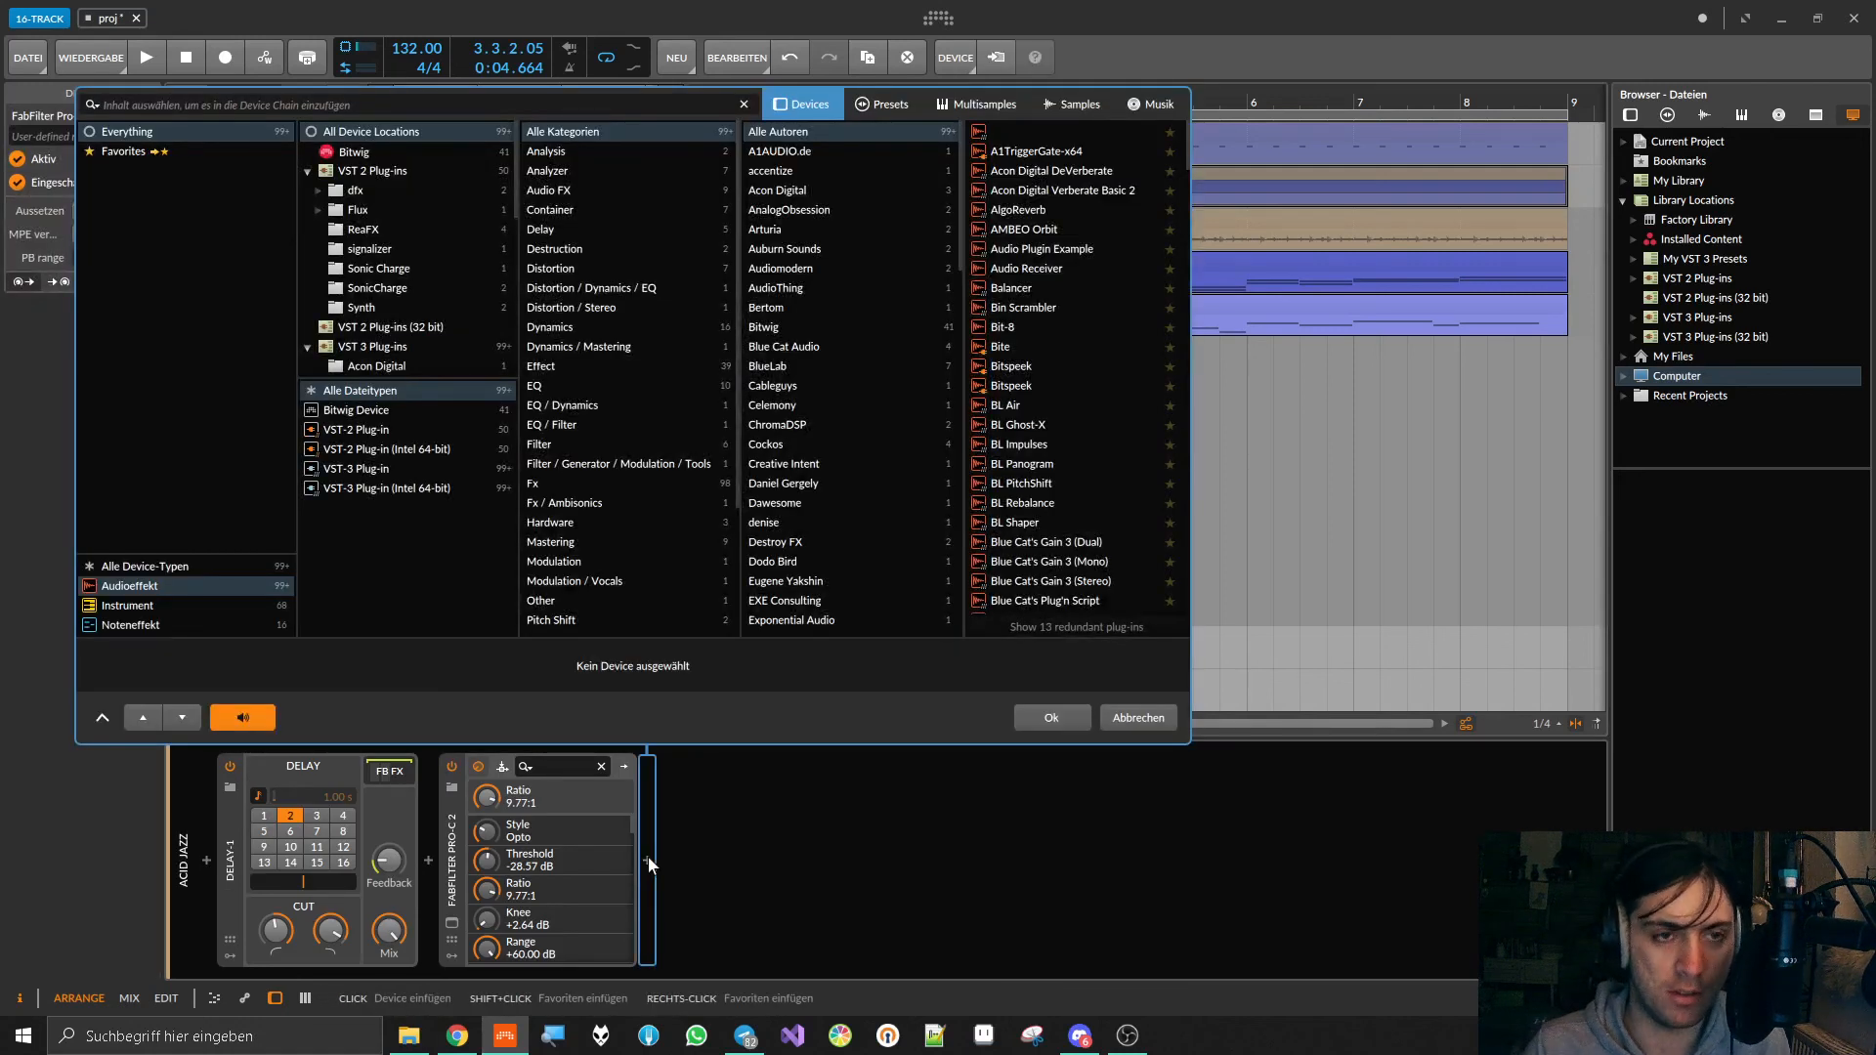
pyautogui.write('soothe')
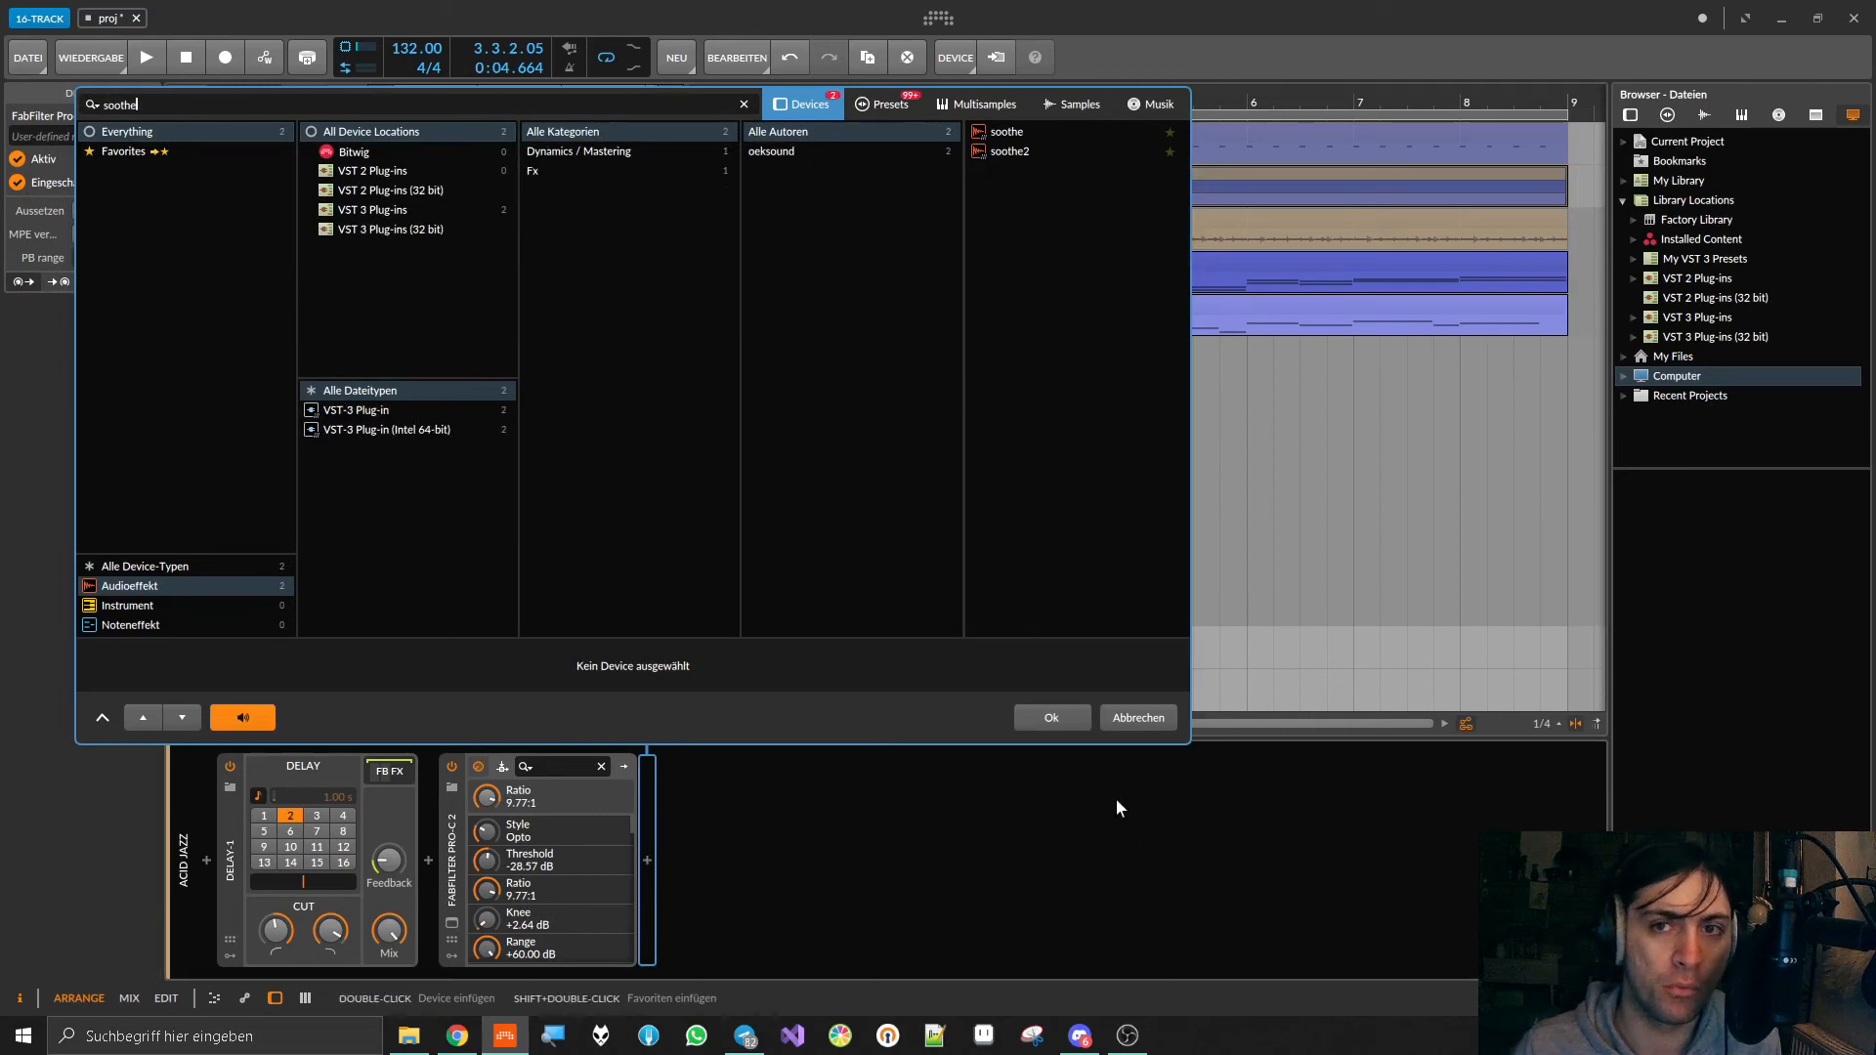
pyautogui.doubleClick(1026, 151)
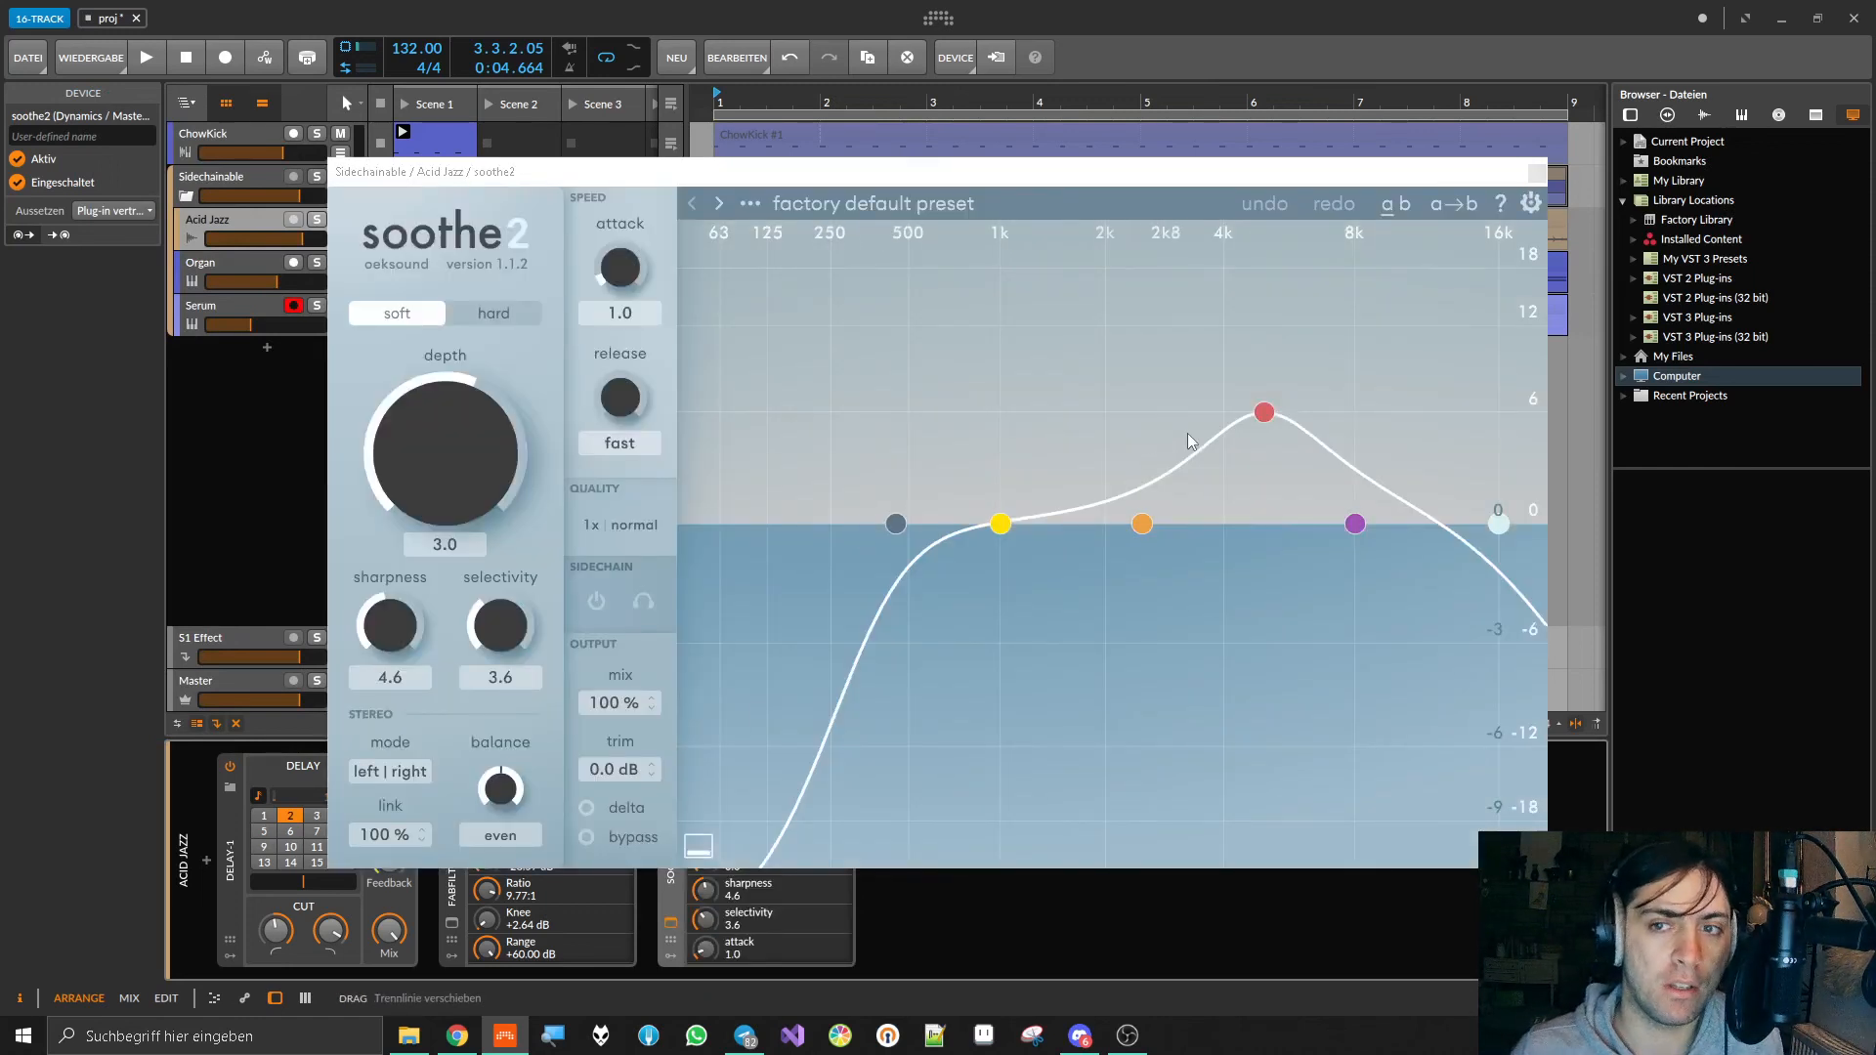
# Step: Disable soothe2's low cut and, with playback running, move band 3 to 2.8 kHz with 12 dB sensitivity
pyautogui.doubleClick(898, 522)
pyautogui.moveTo(1264, 411); pyautogui.dragTo(1147, 366)
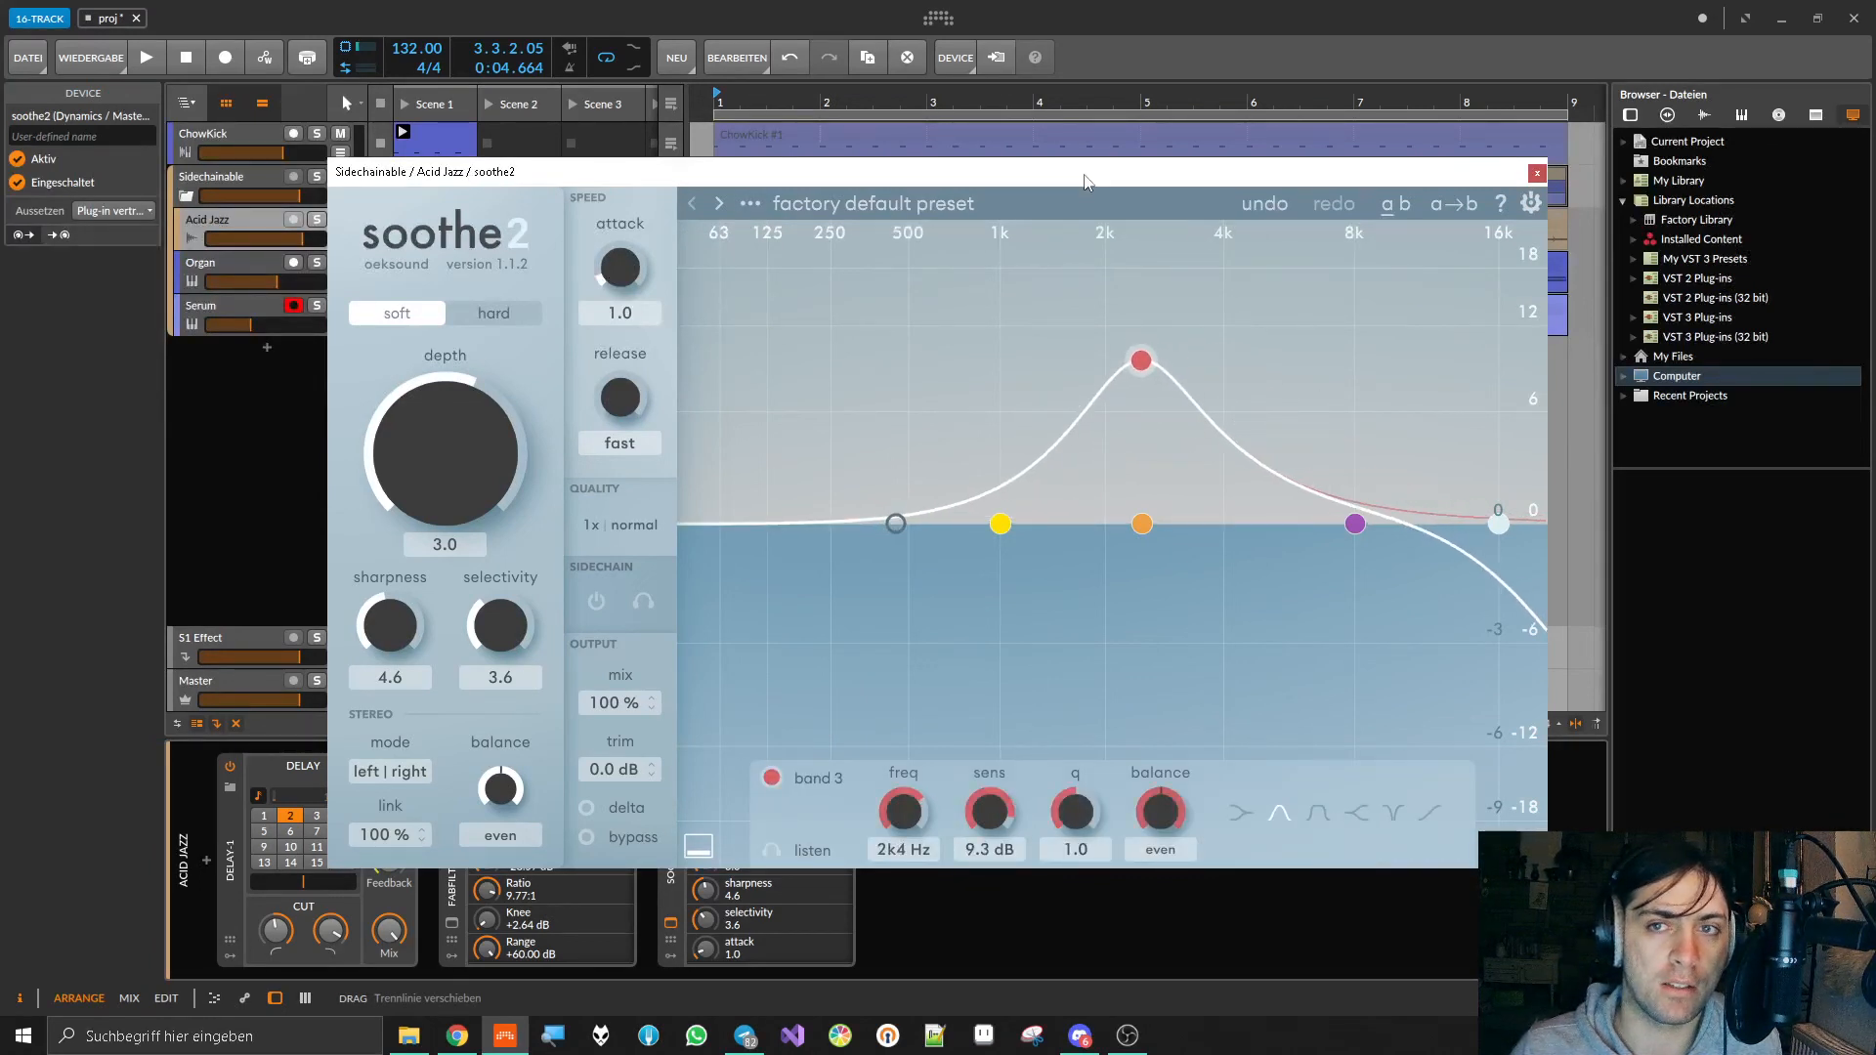
pyautogui.moveTo(1082, 174); pyautogui.dragTo(1033, 314)
pyautogui.press('space')
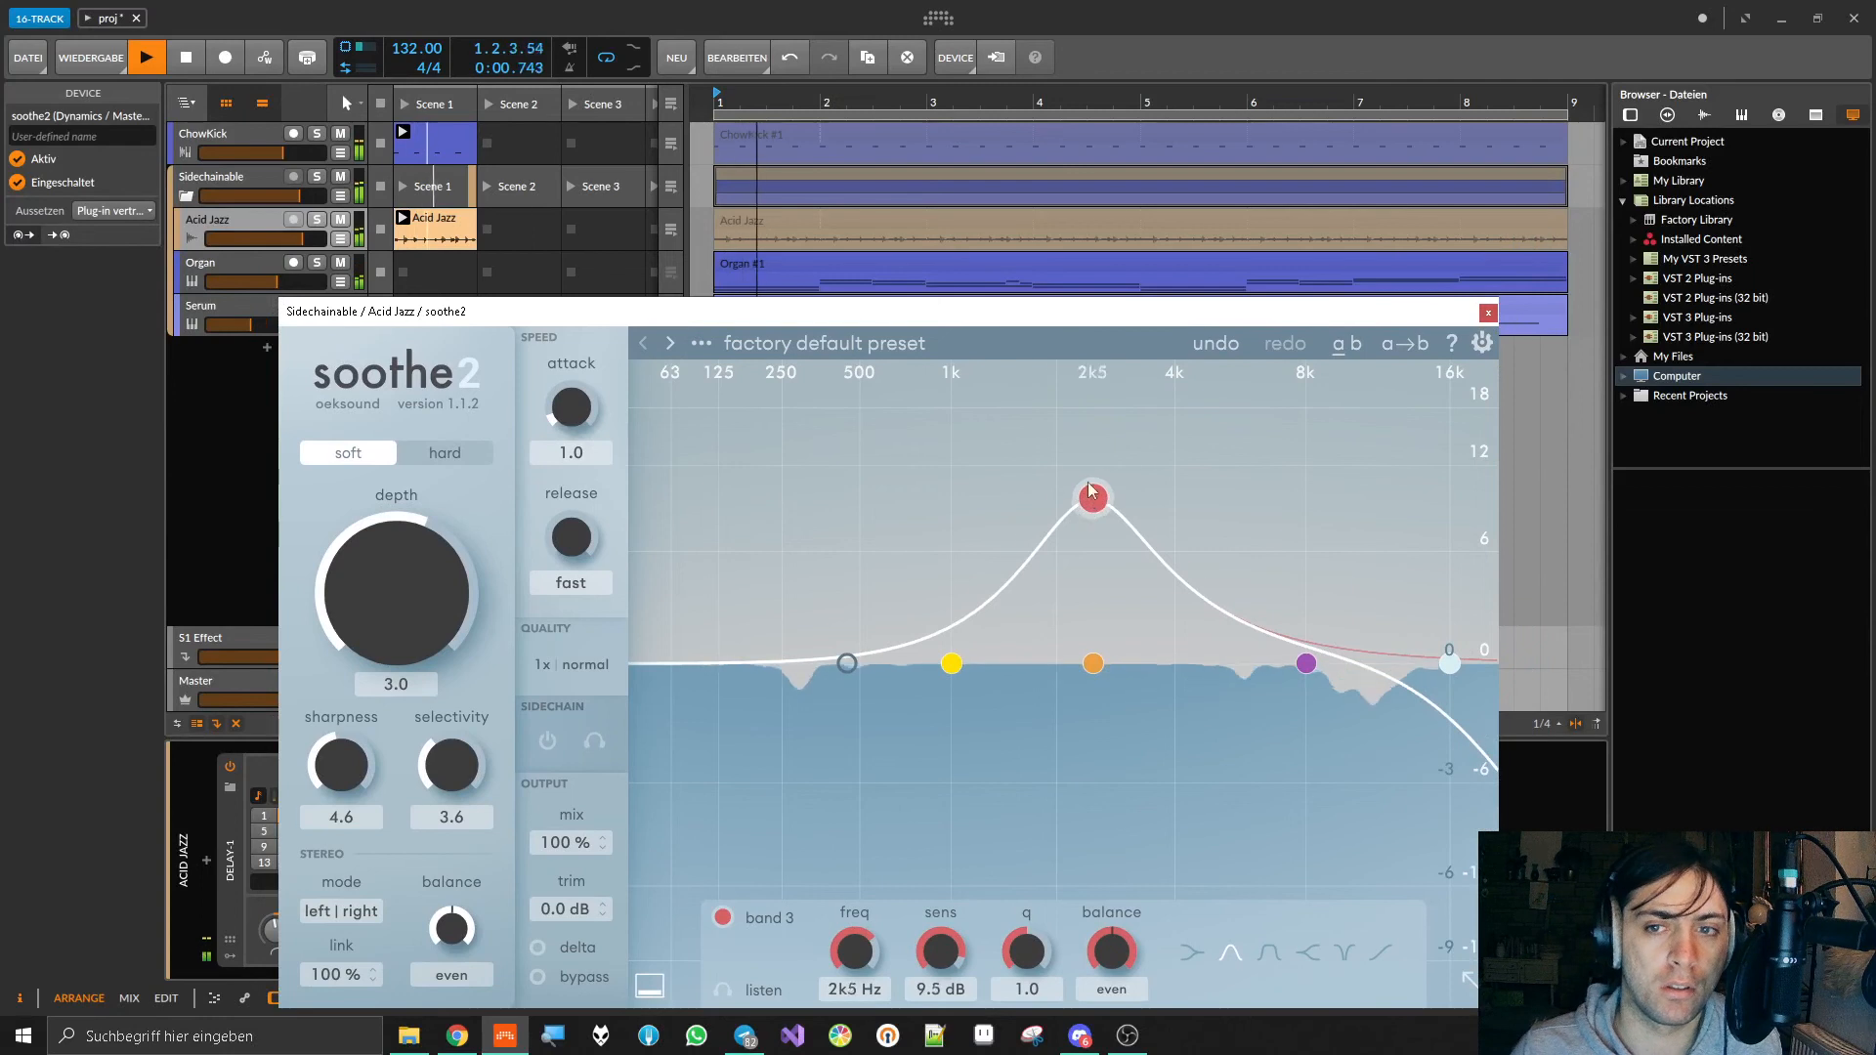
pyautogui.moveTo(1081, 479); pyautogui.dragTo(1102, 445)
# Step: Raise soothe2's depth to 8.9 in hard mode and shift band 3 to 4.6 kHz at 8.8 dB
pyautogui.moveTo(483, 554); pyautogui.dragTo(425, 496)
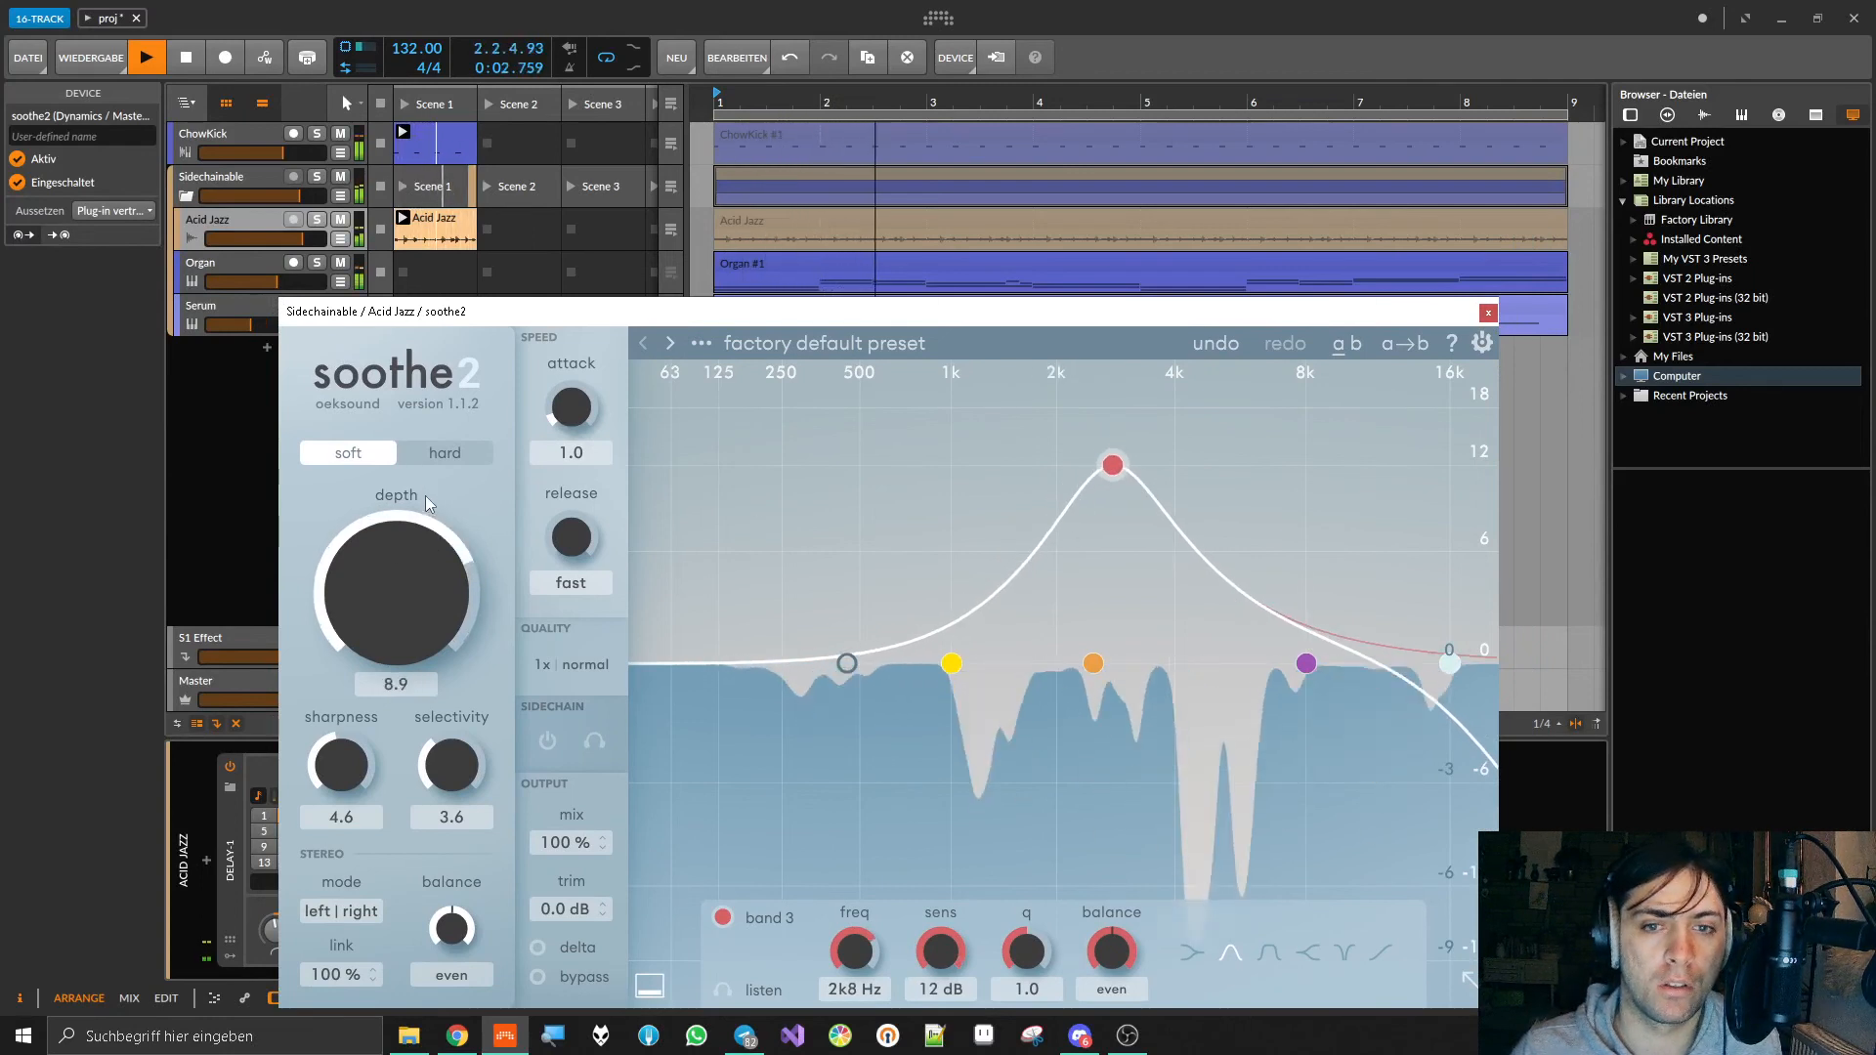
pyautogui.click(445, 454)
pyautogui.moveTo(1114, 465); pyautogui.dragTo(1202, 508)
# Step: Reset soothe2's sharpness to 6.0 and selectivity to 5.0, and reposition its window
pyautogui.doubleClick(353, 749)
pyautogui.doubleClick(445, 766)
pyautogui.moveTo(983, 309); pyautogui.dragTo(984, 186)
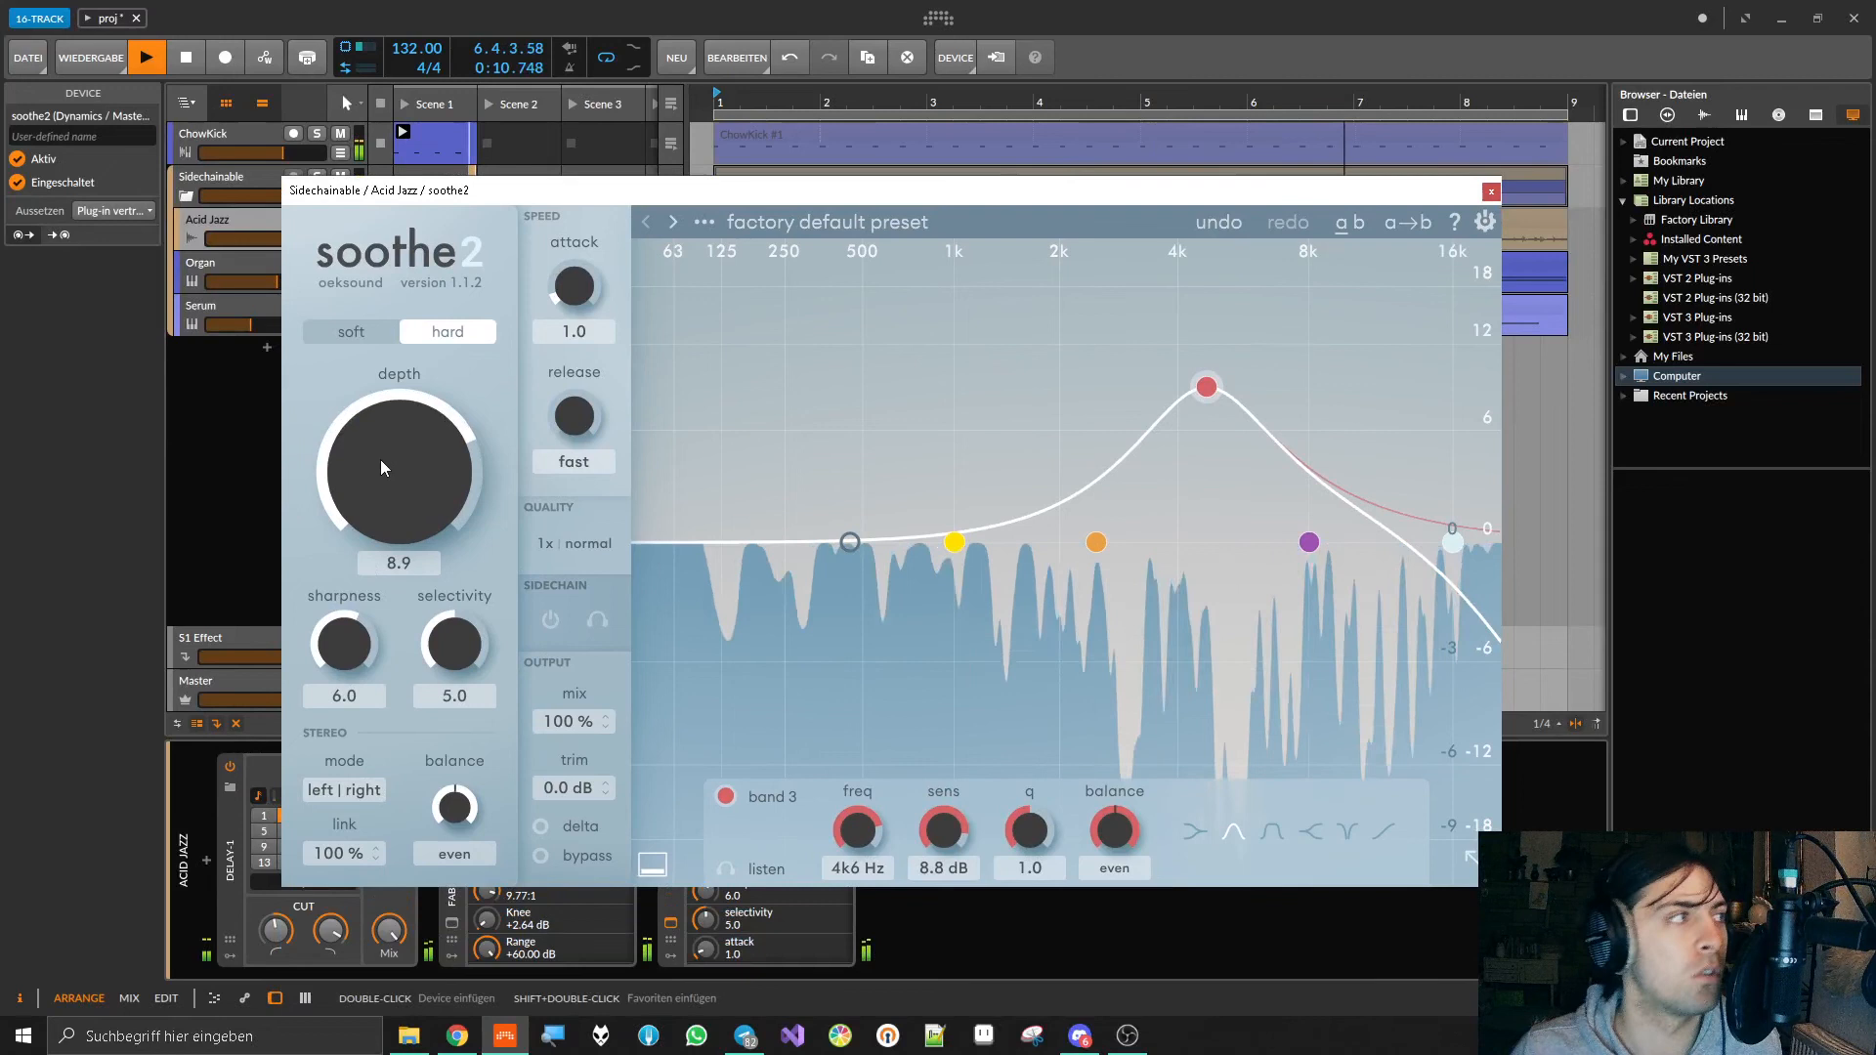
pyautogui.moveTo(852, 192); pyautogui.dragTo(786, 171)
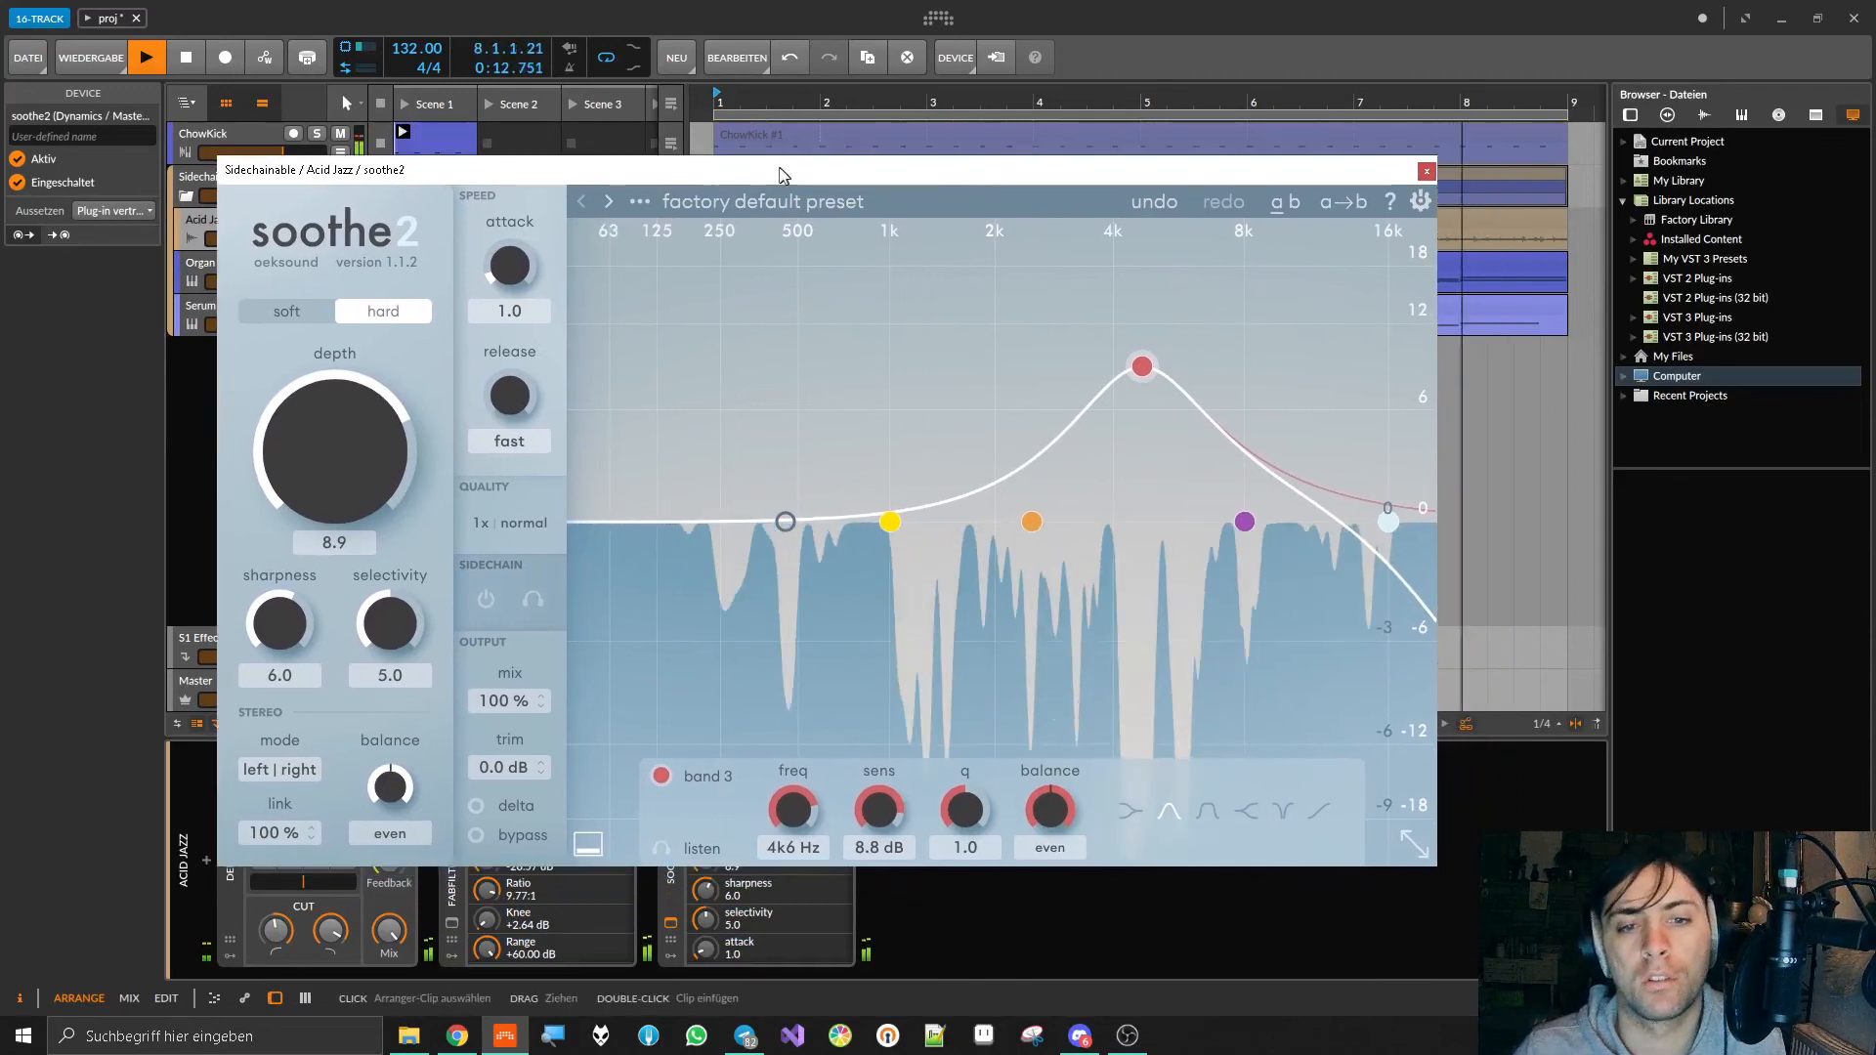
# Step: Turn on soothe2's delta monitoring and set the depth to 5.7
pyautogui.moveTo(430, 449); pyautogui.dragTo(355, 504)
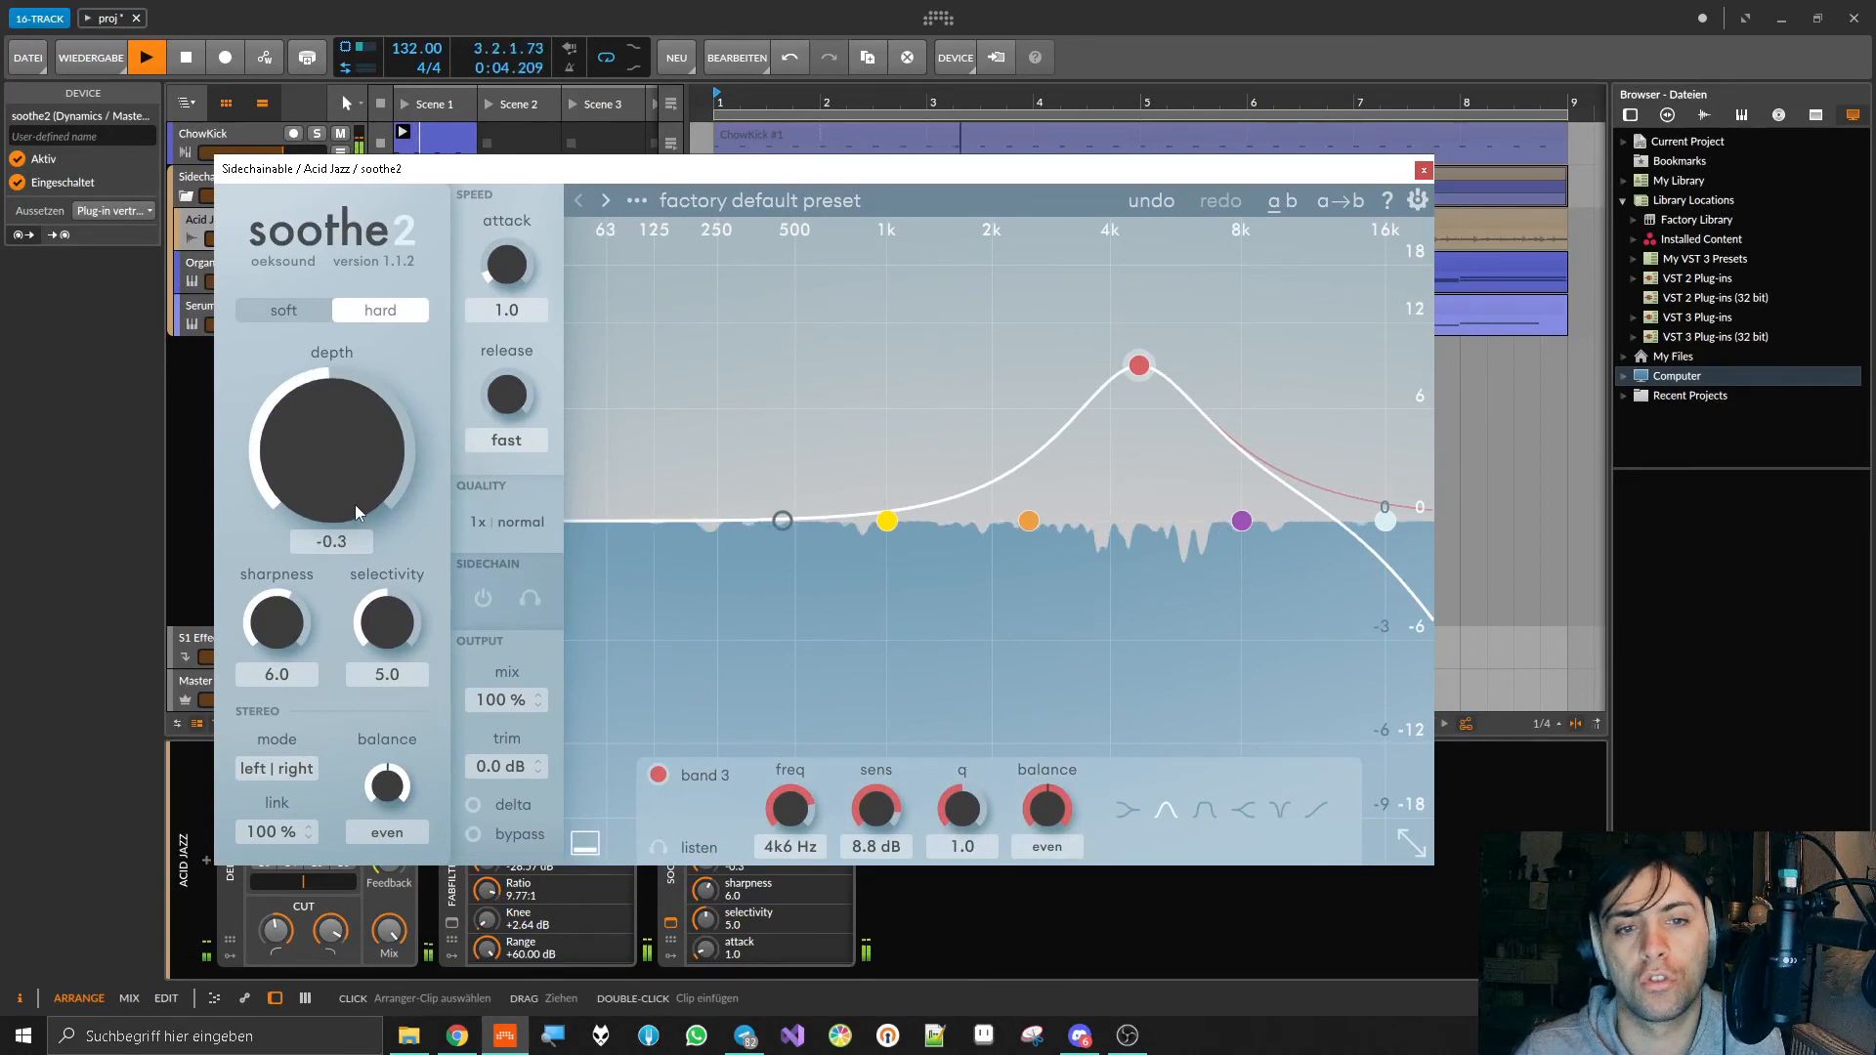
pyautogui.click(475, 805)
pyautogui.moveTo(337, 483); pyautogui.dragTo(467, 392)
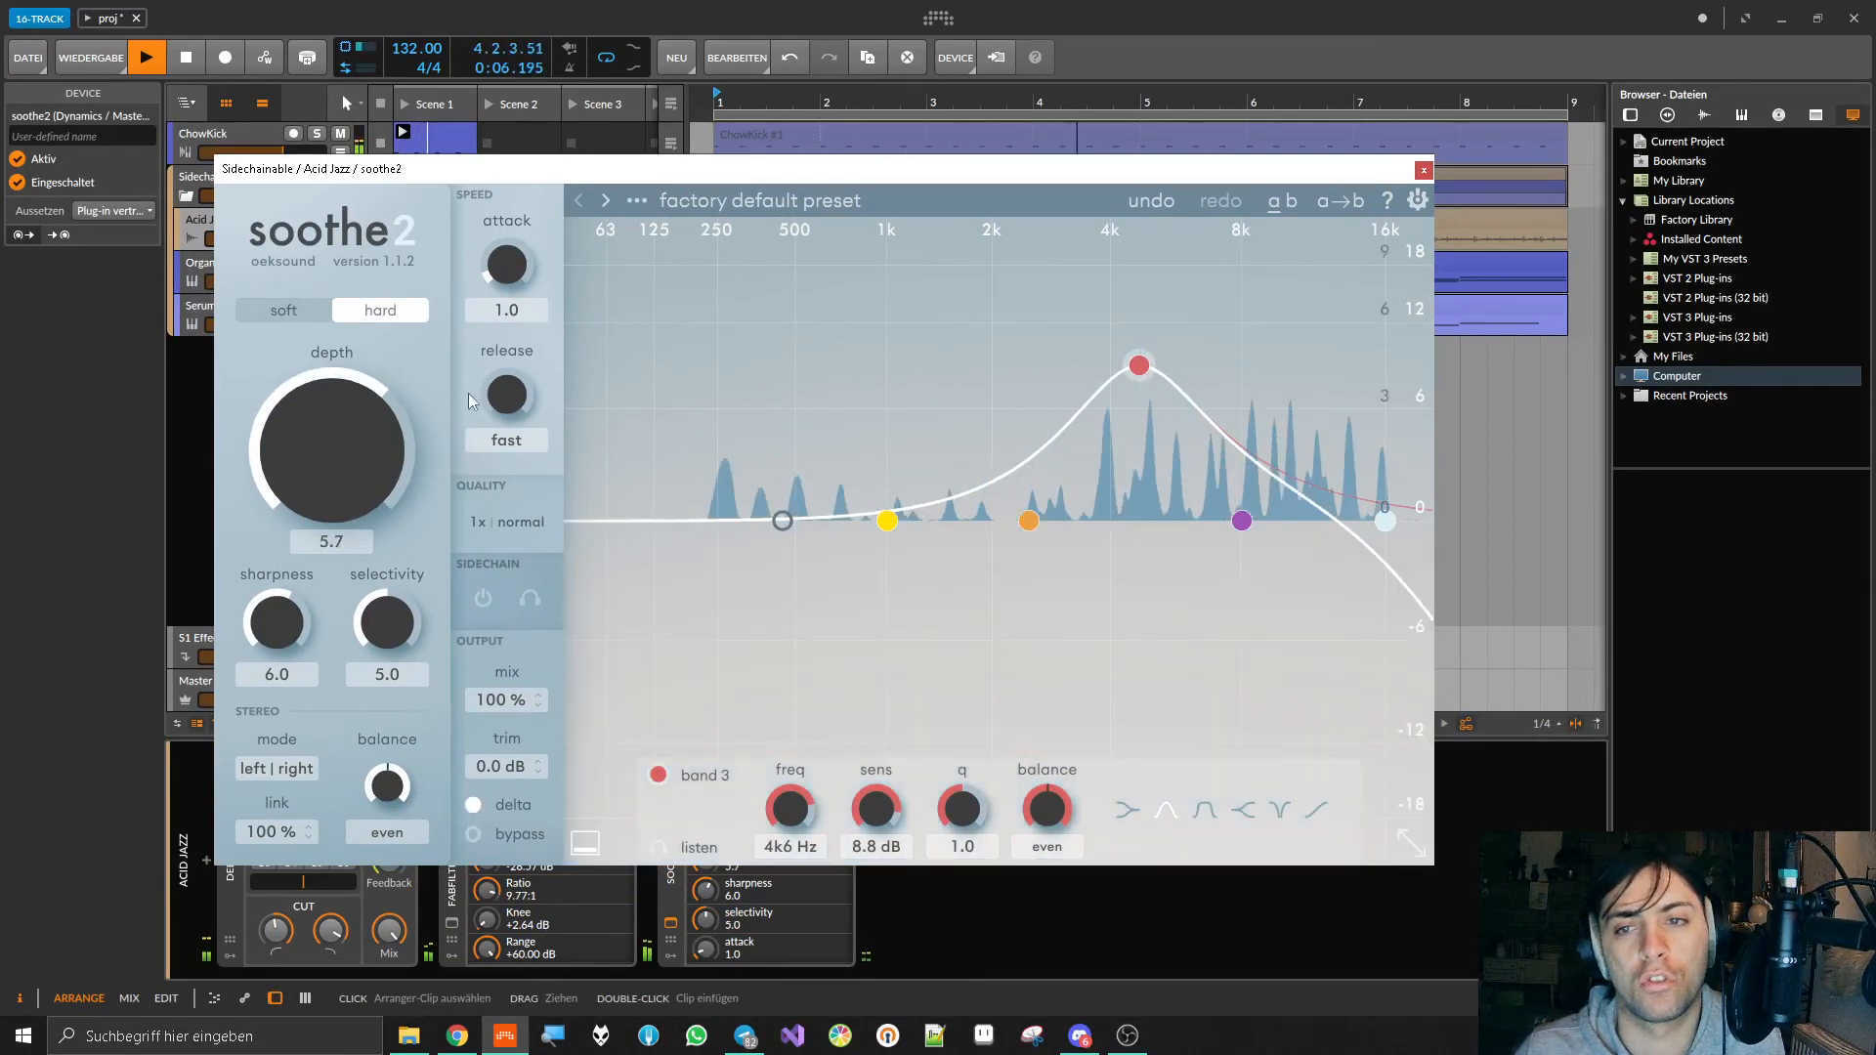
# Step: Raise band 3 near 4 kHz and re-enable the low cut, moving it to about 2 kHz
pyautogui.moveTo(1139, 366); pyautogui.dragTo(1117, 178)
pyautogui.doubleClick(787, 520)
pyautogui.moveTo(790, 519); pyautogui.dragTo(1002, 527)
# Step: Disable soothe2's yellow, orange and purple bands
pyautogui.doubleClick(888, 522)
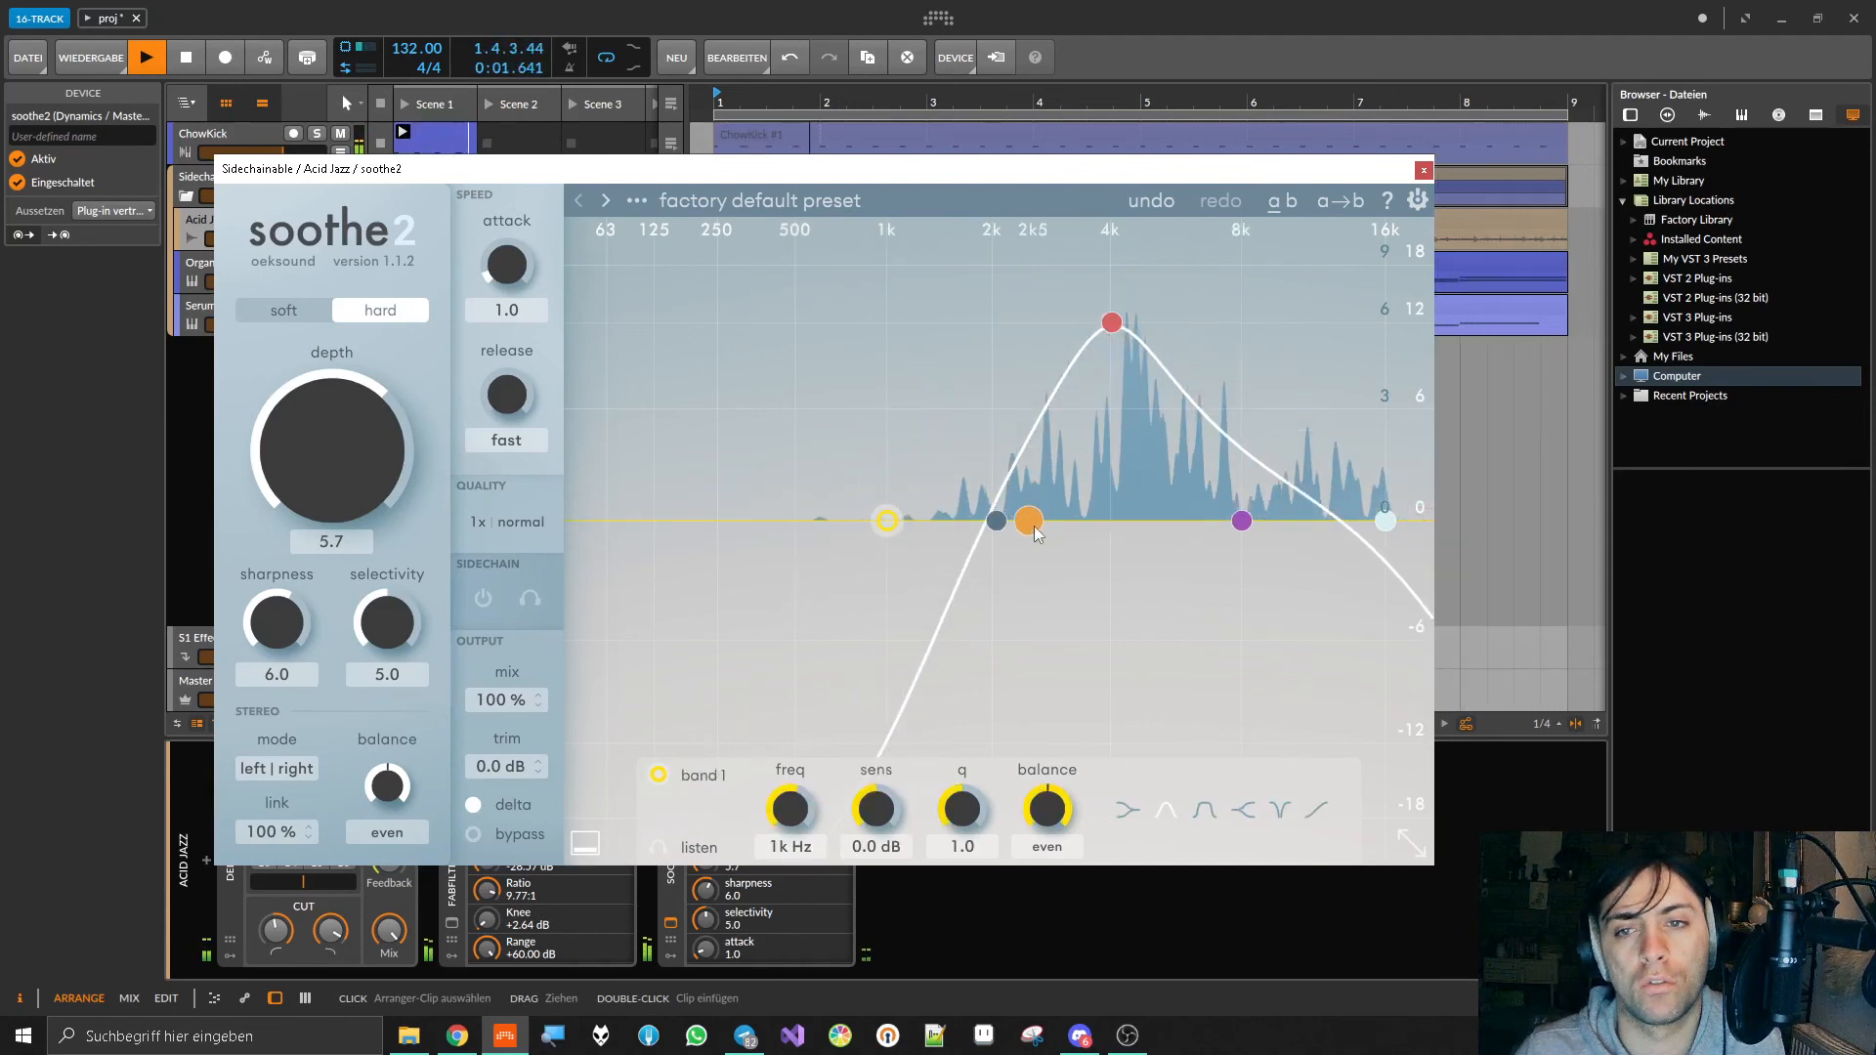
pyautogui.doubleClick(1029, 521)
pyautogui.doubleClick(1241, 521)
# Step: Lower selectivity to 3.5 and sharpness to 5.2, and bring the high cut down to 8.4 kHz
pyautogui.moveTo(390, 621); pyautogui.dragTo(391, 673)
pyautogui.moveTo(283, 627)
pyautogui.mouseDown()
pyautogui.moveTo(285, 672)
pyautogui.moveTo(284, 654)
pyautogui.mouseUp()
pyautogui.moveTo(1385, 520); pyautogui.dragTo(1255, 512)
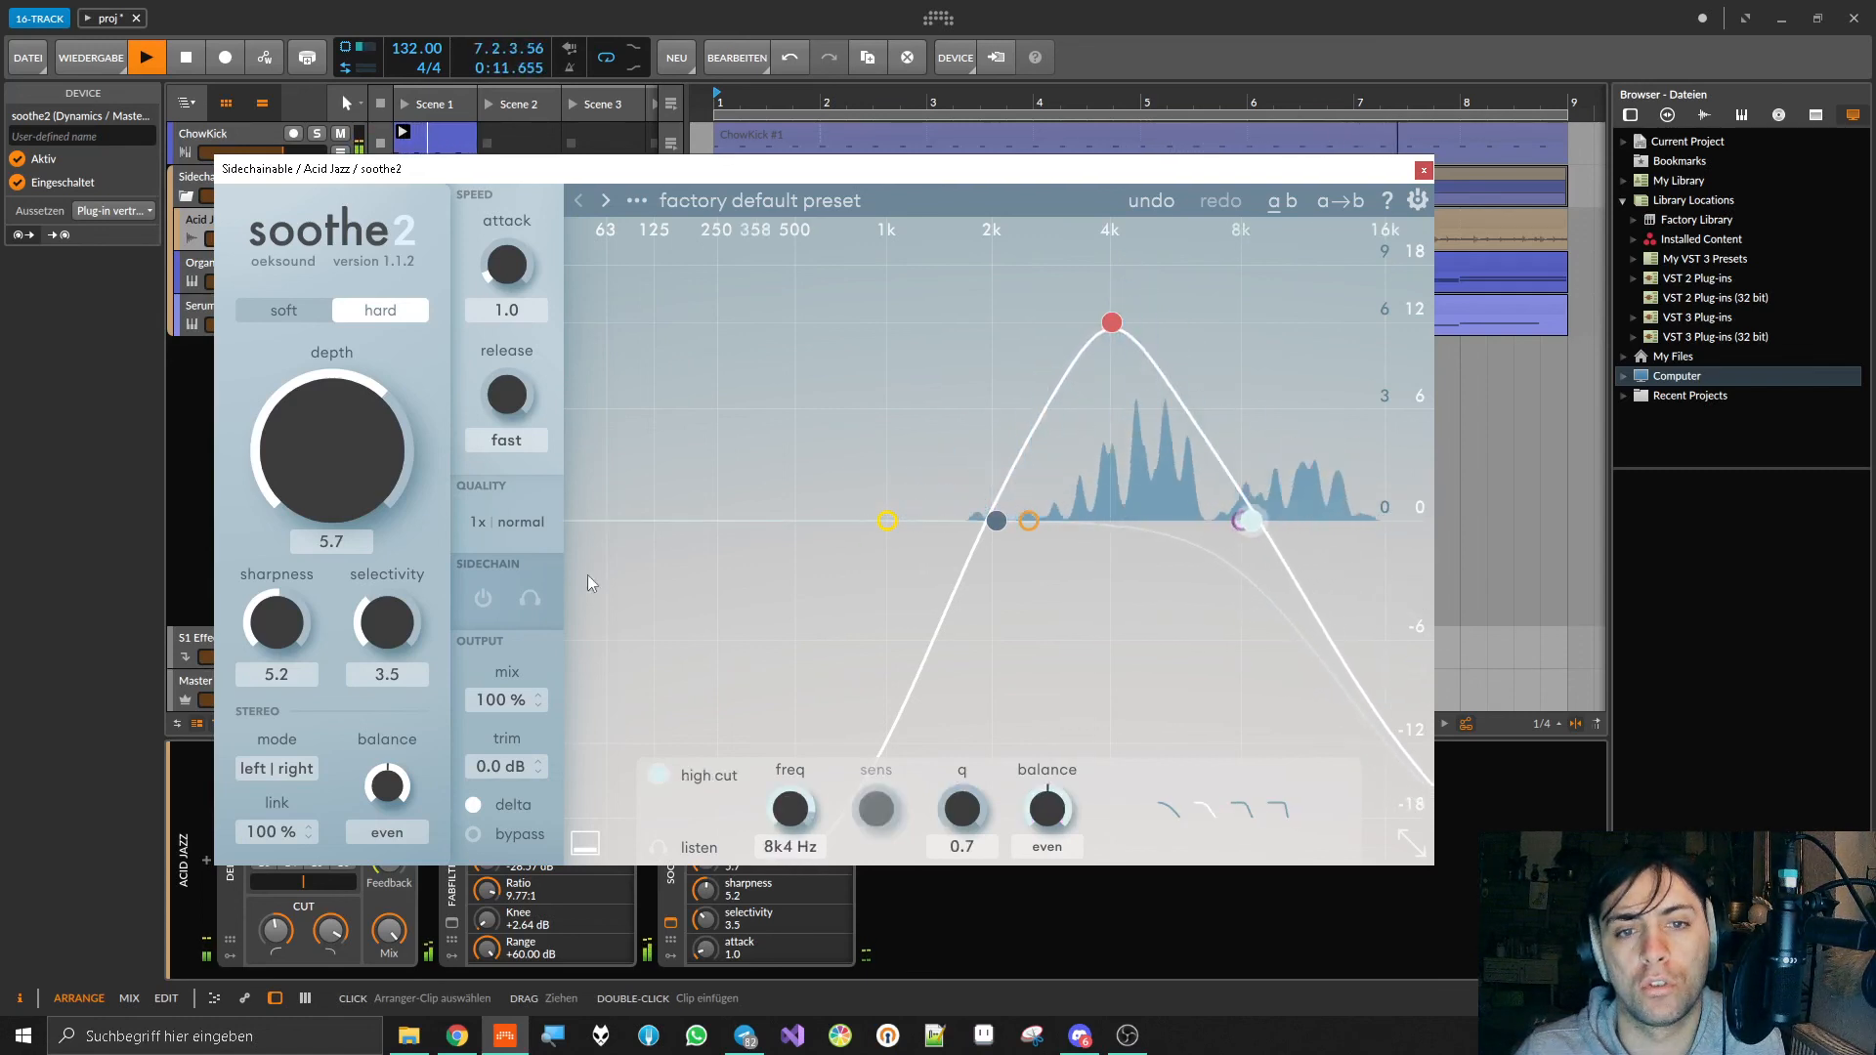
# Step: Turn off delta monitoring, reduce soothe2's depth to 4.3 and close its window
pyautogui.click(477, 802)
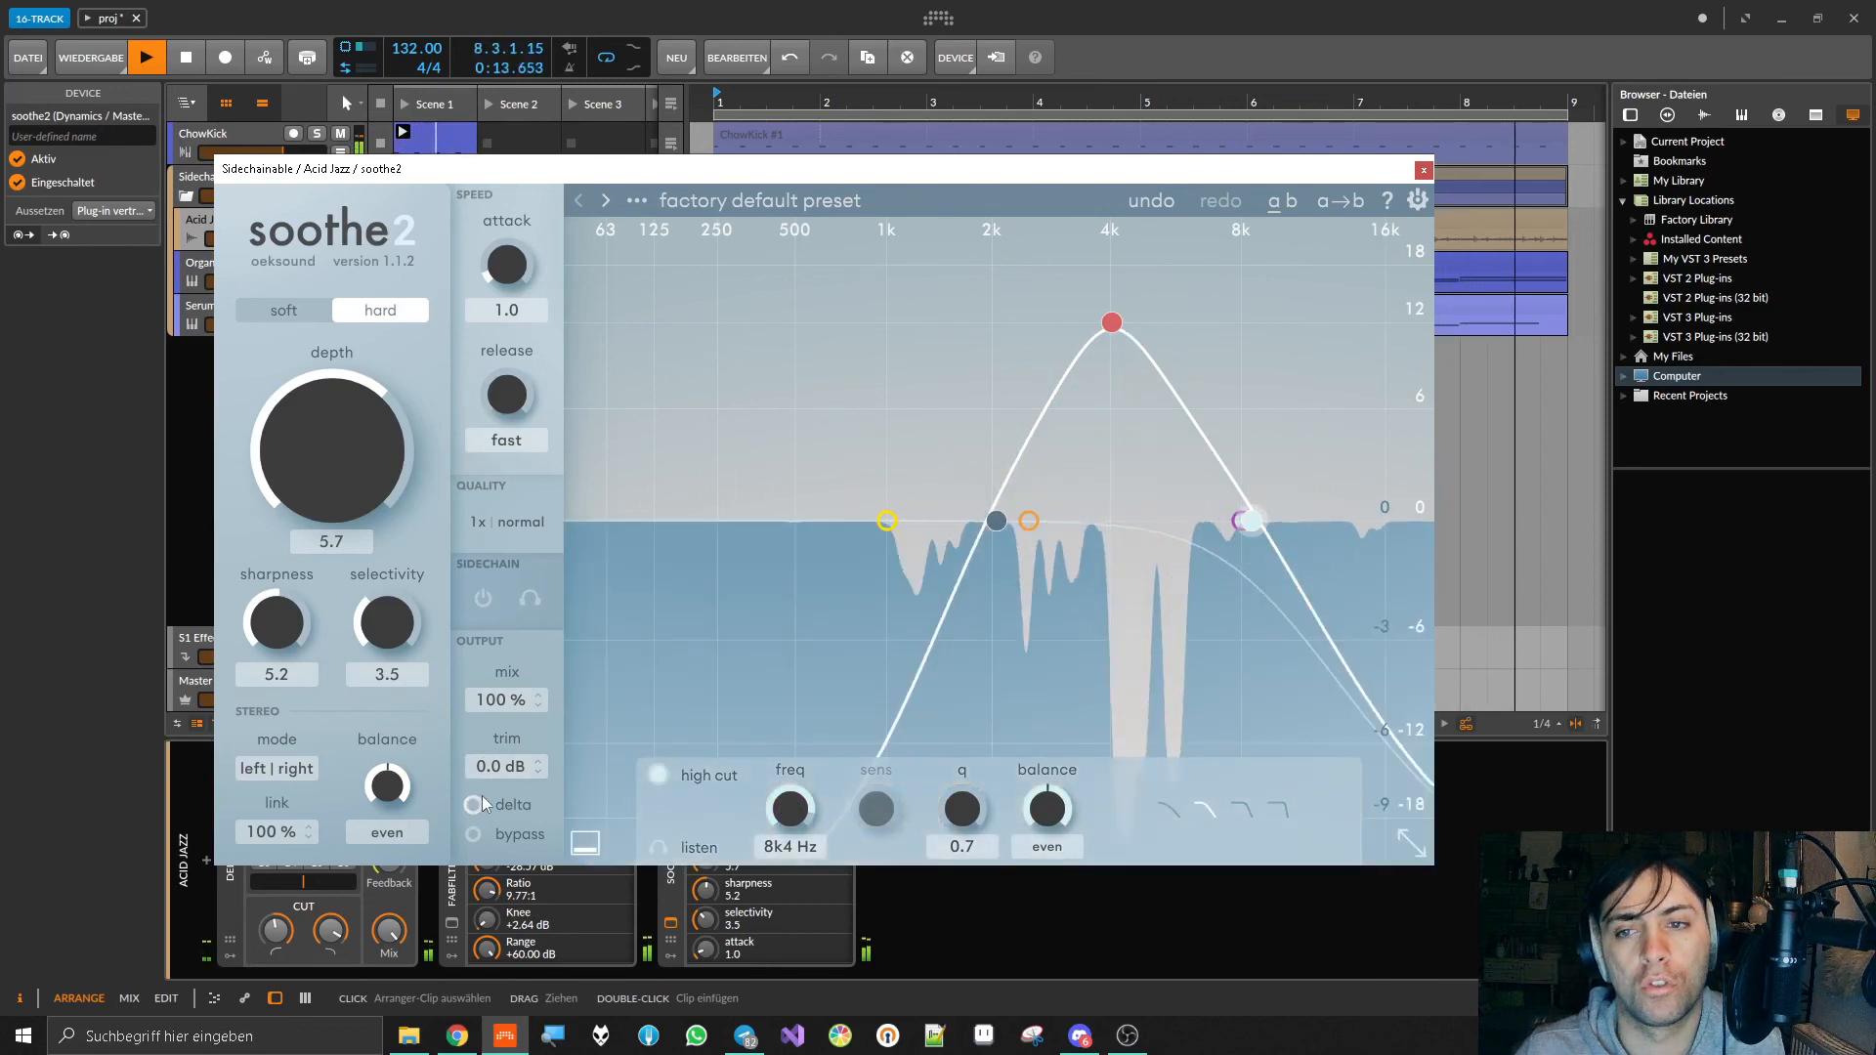
pyautogui.click(483, 795)
pyautogui.moveTo(385, 420); pyautogui.dragTo(383, 446)
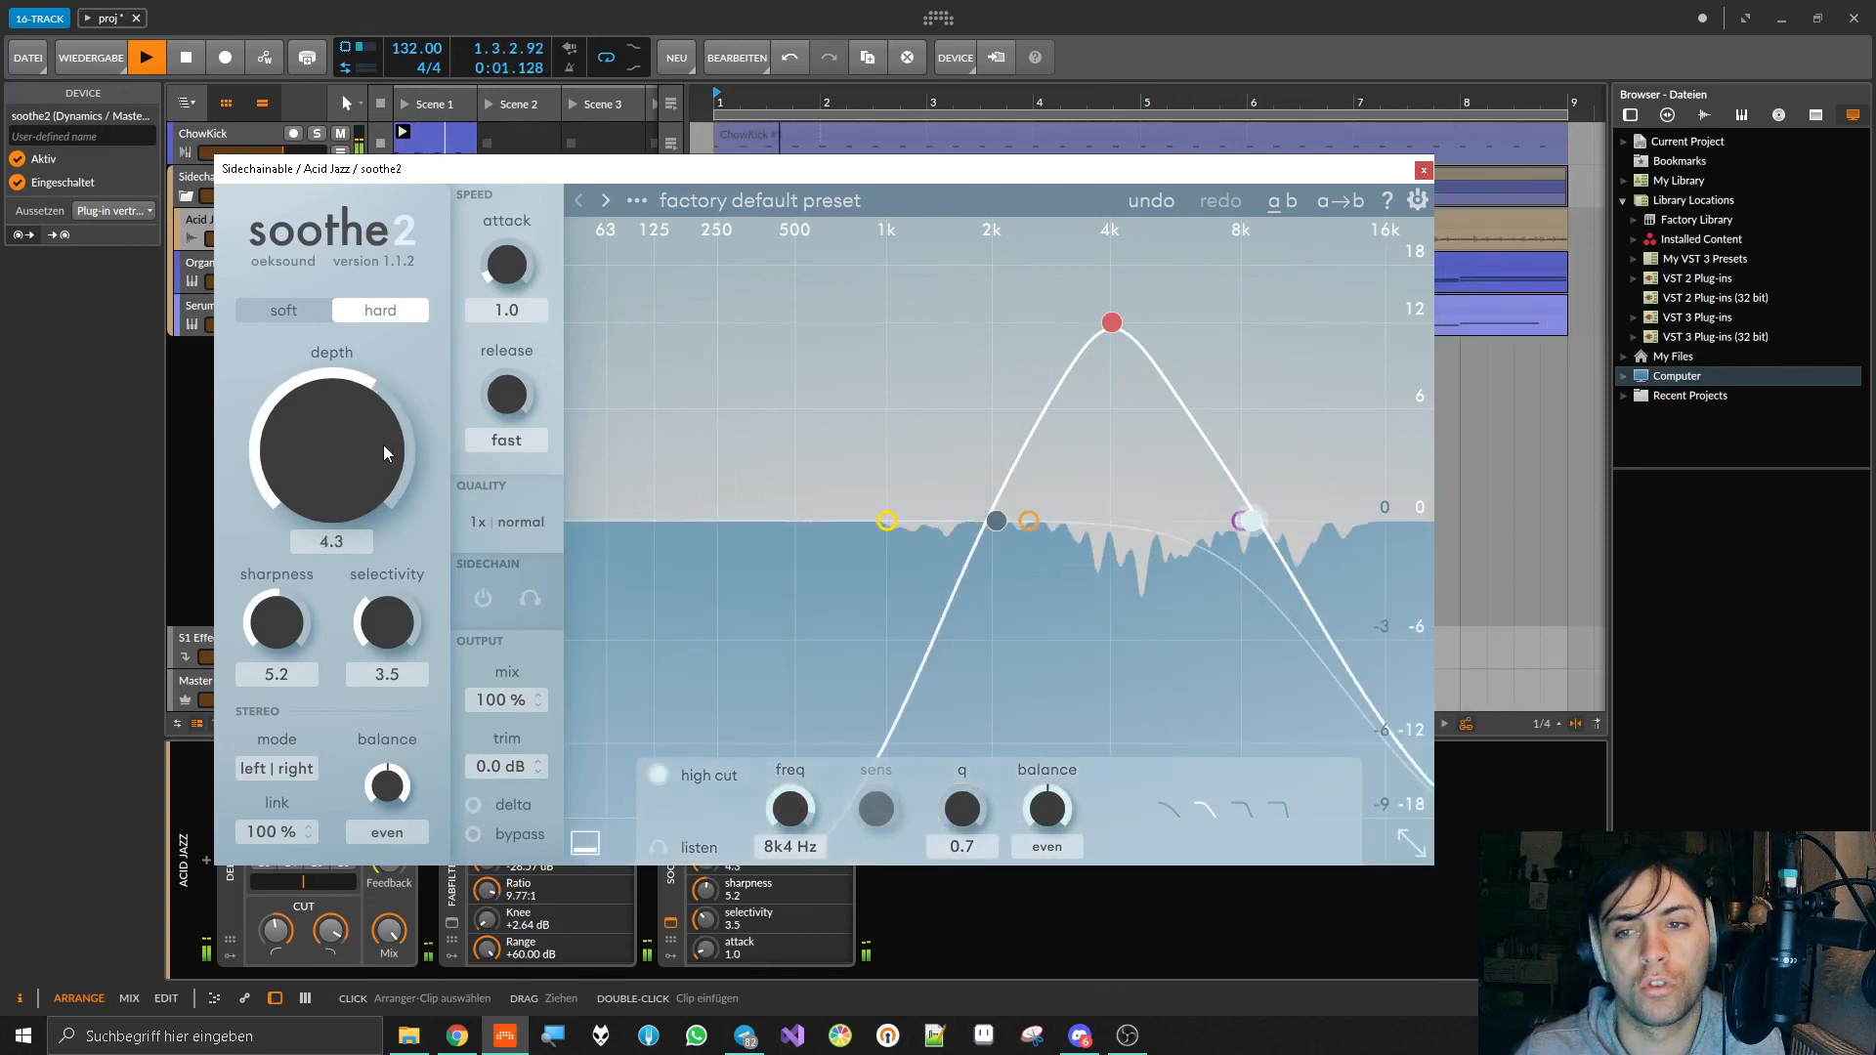
pyautogui.click(1422, 168)
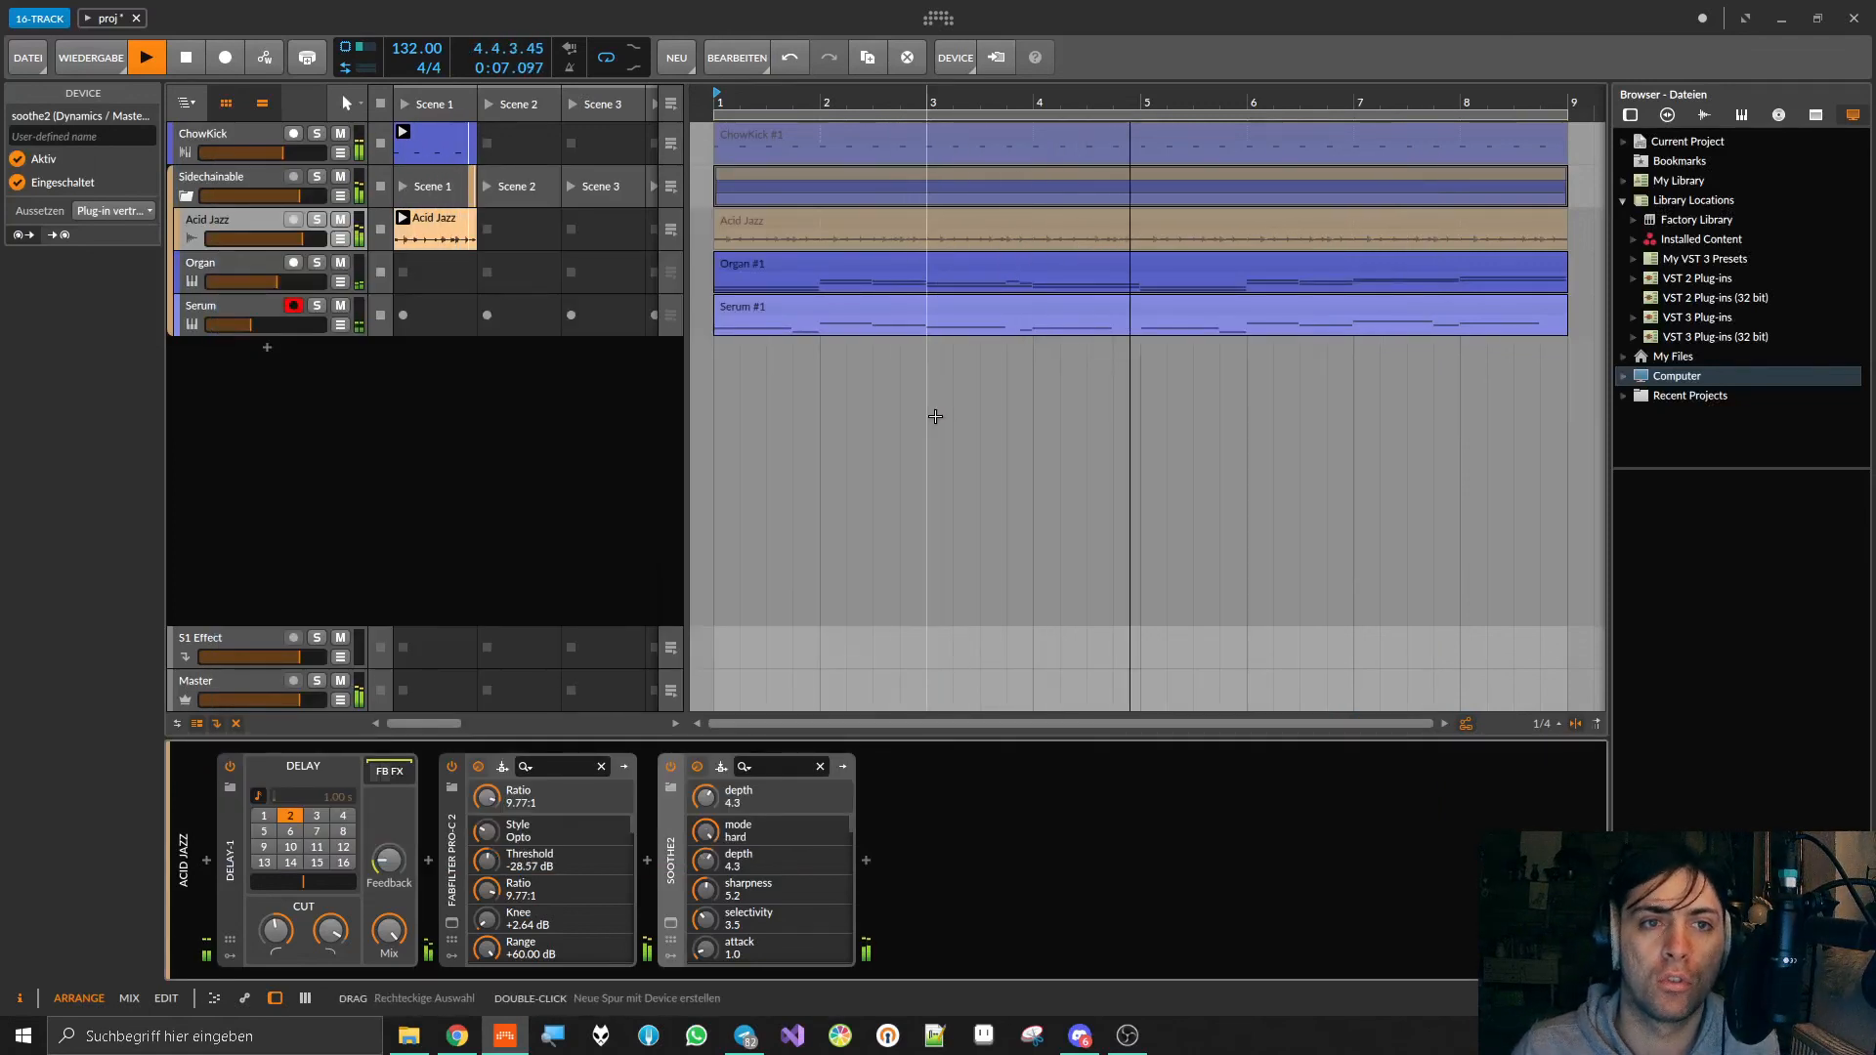
# Step: Save the project, and stop playback with the play position reset to the start of bar 1
pyautogui.hotkey('ctrl', 's')
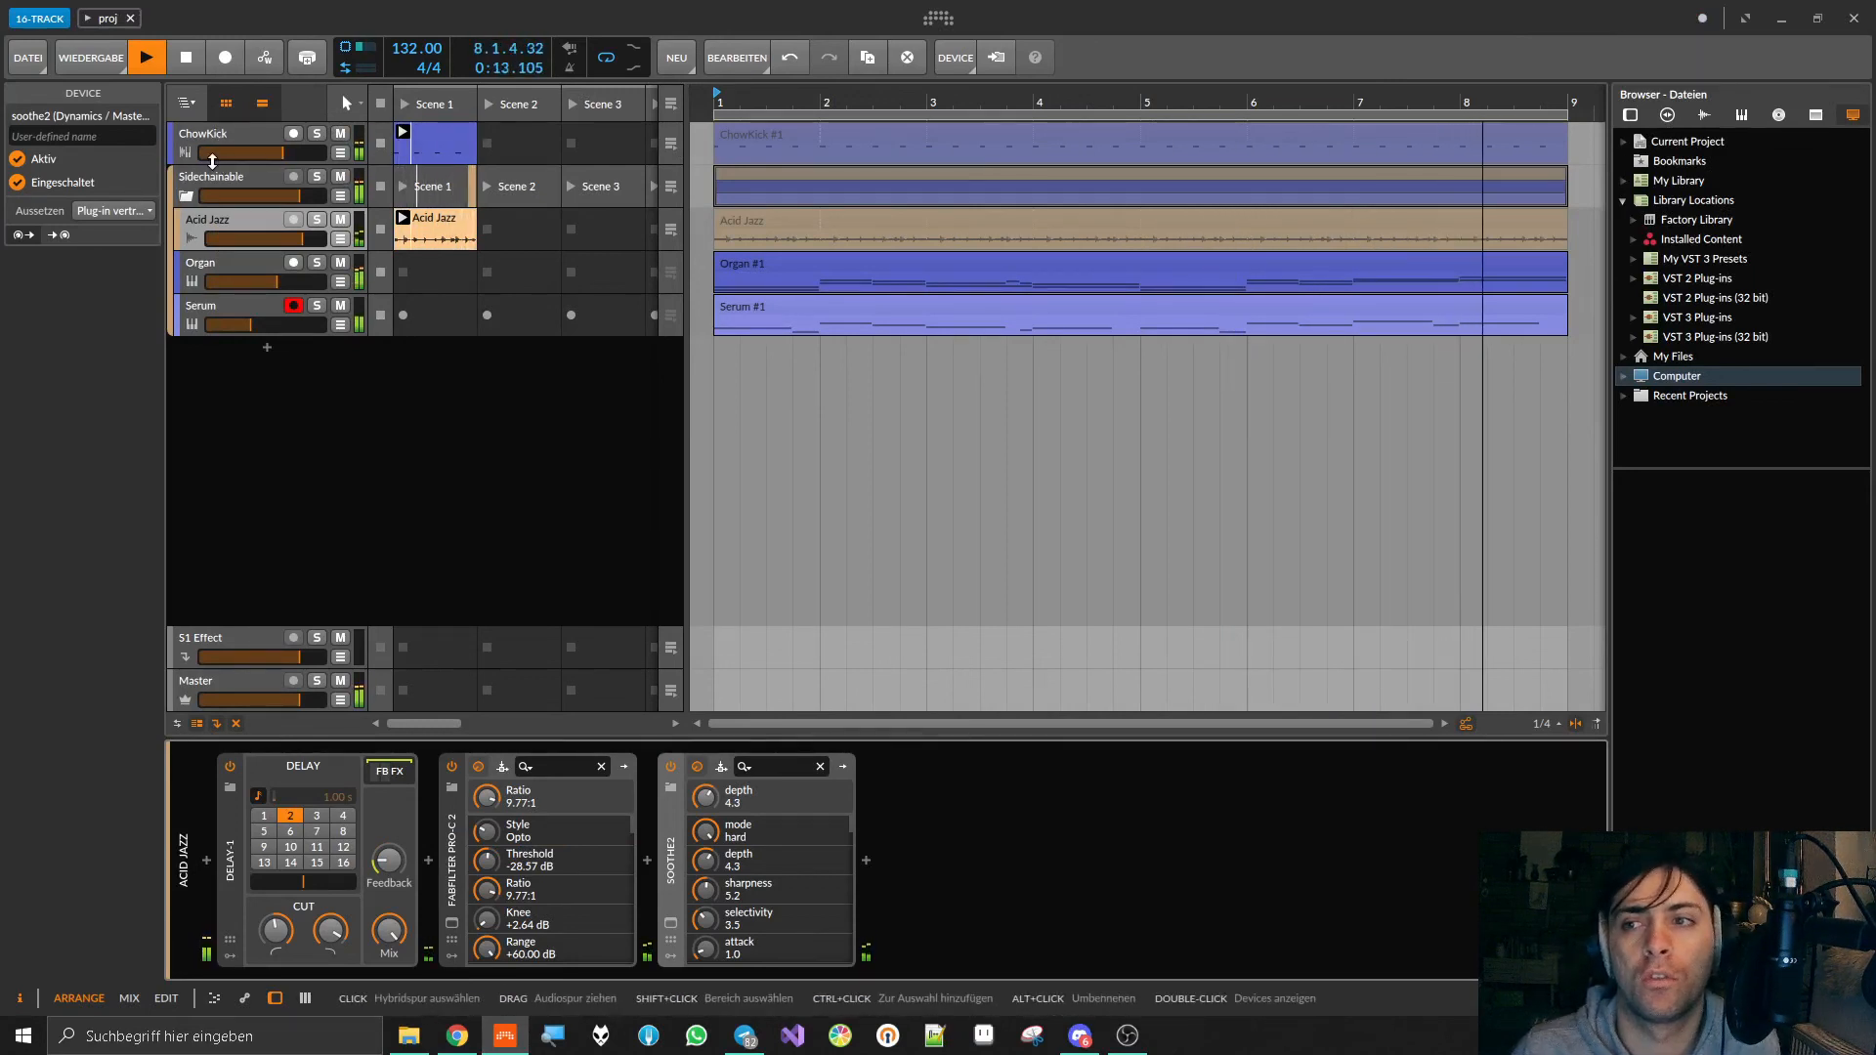
pyautogui.press('space')
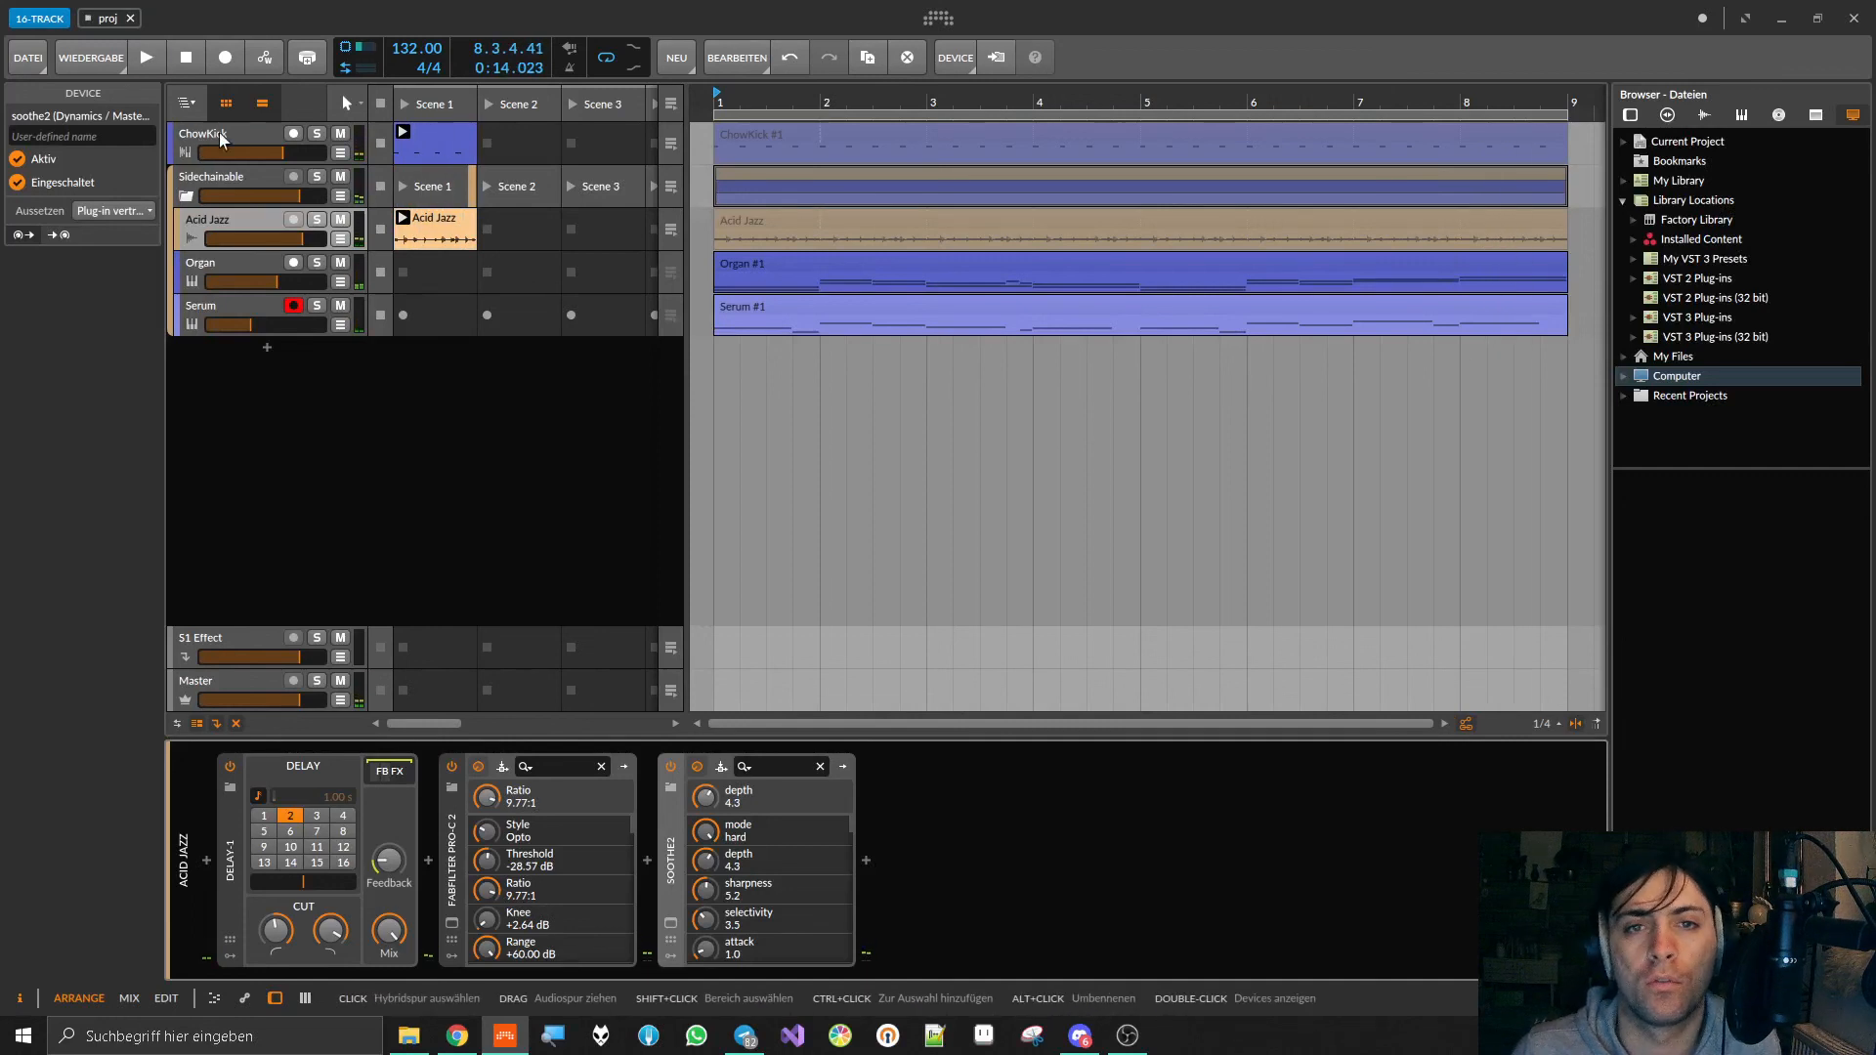
pyautogui.click(714, 101)
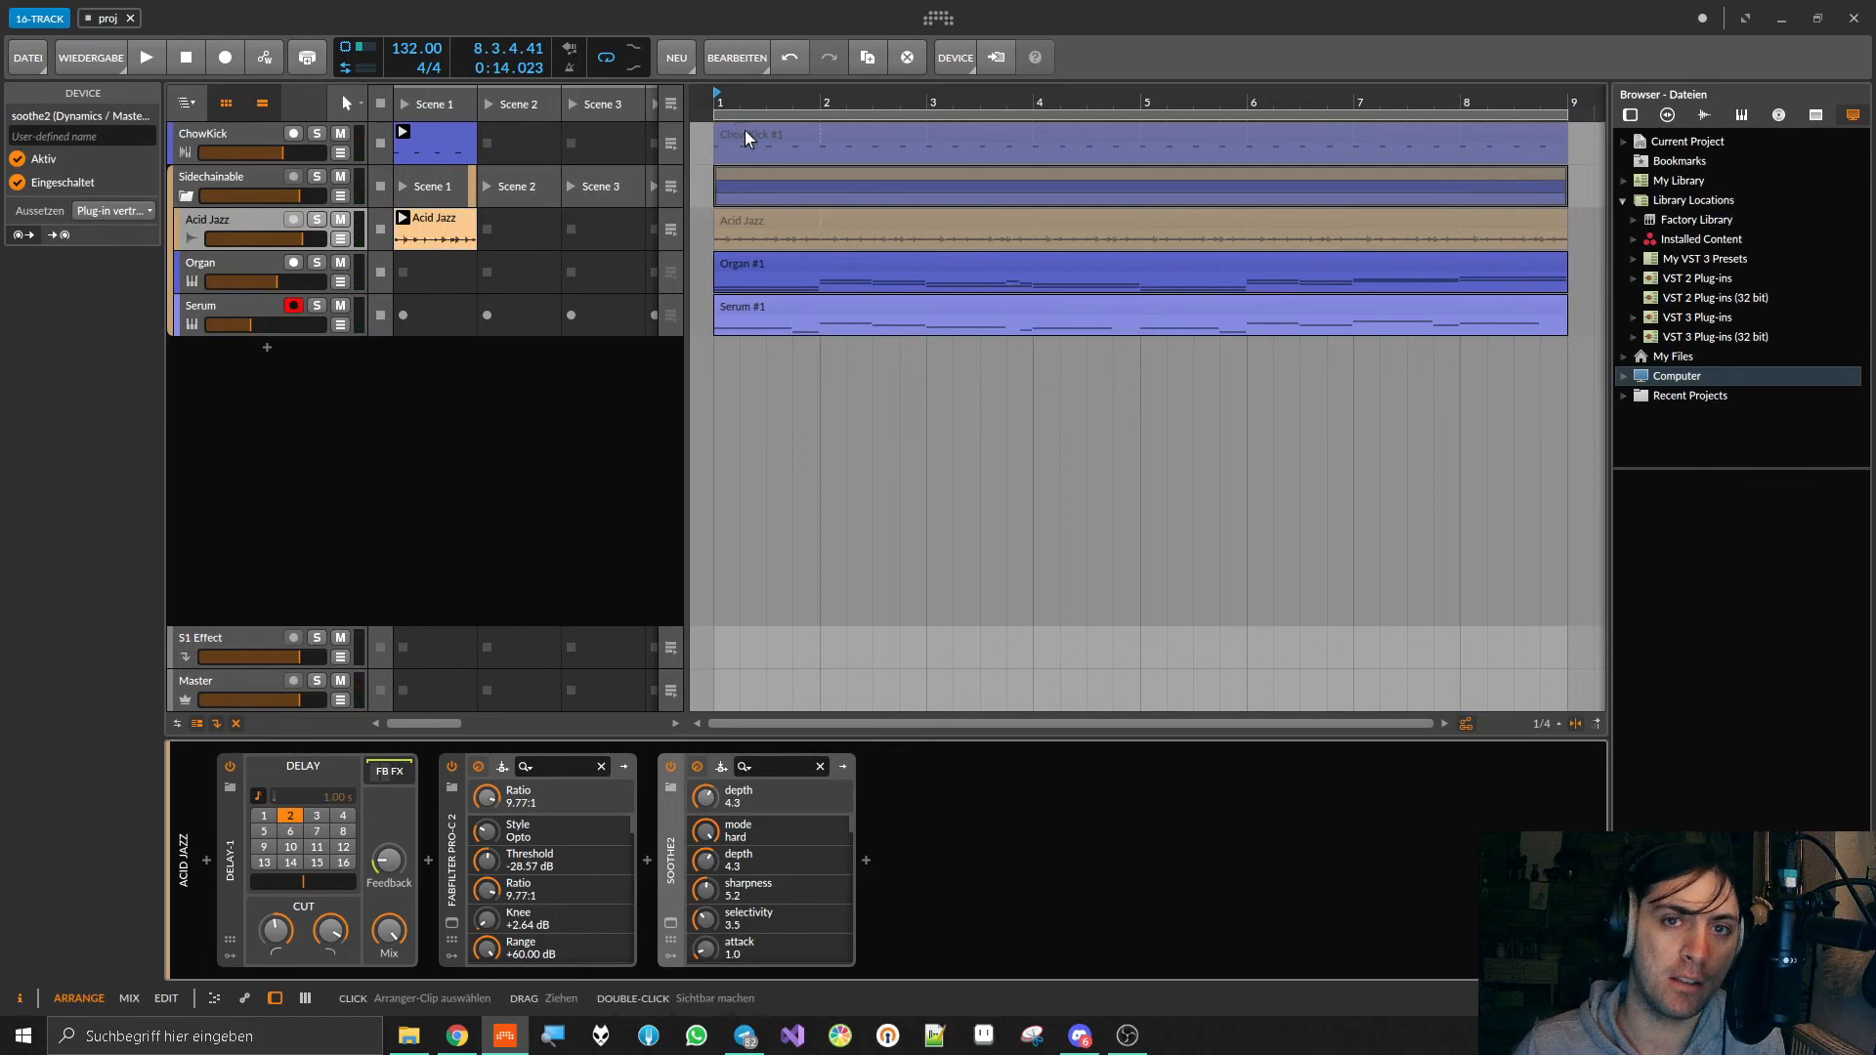
# Step: Inspect the ChowKick, Acid Jazz, Organ and Serum arranger clips one after another
pyautogui.click(744, 131)
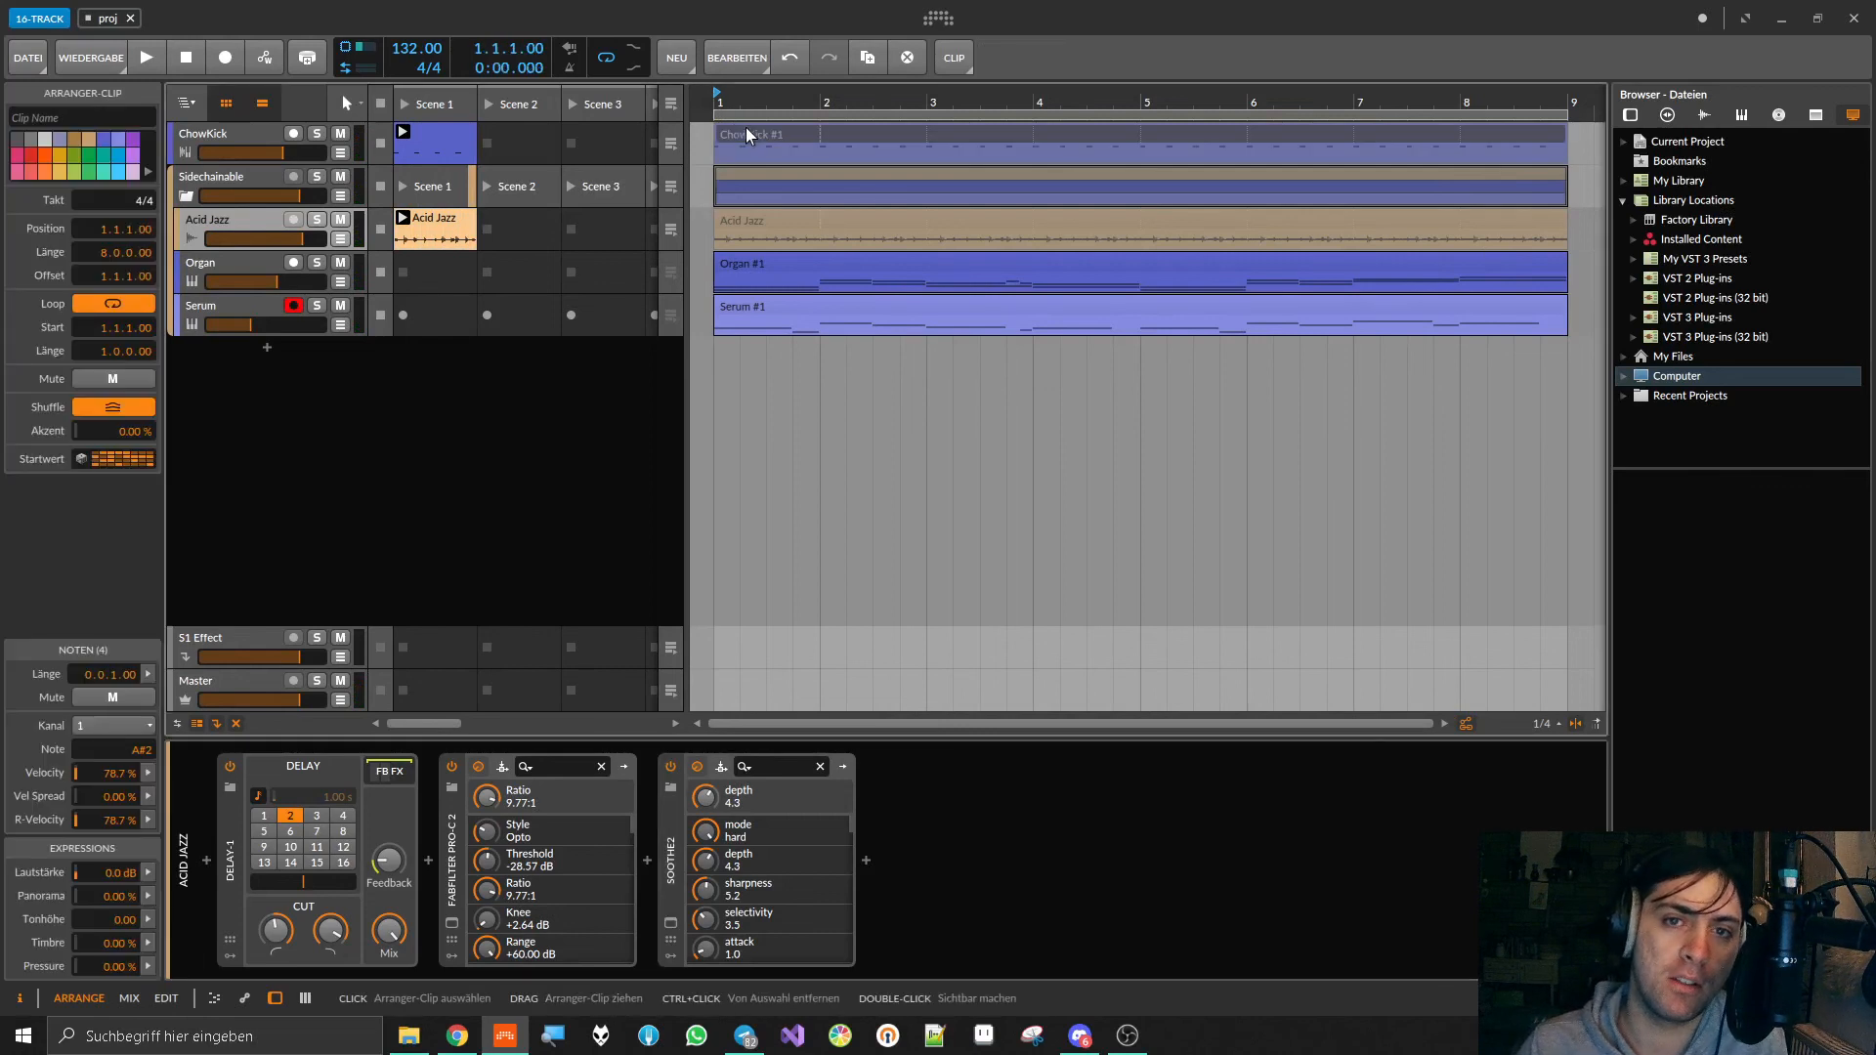
pyautogui.click(787, 215)
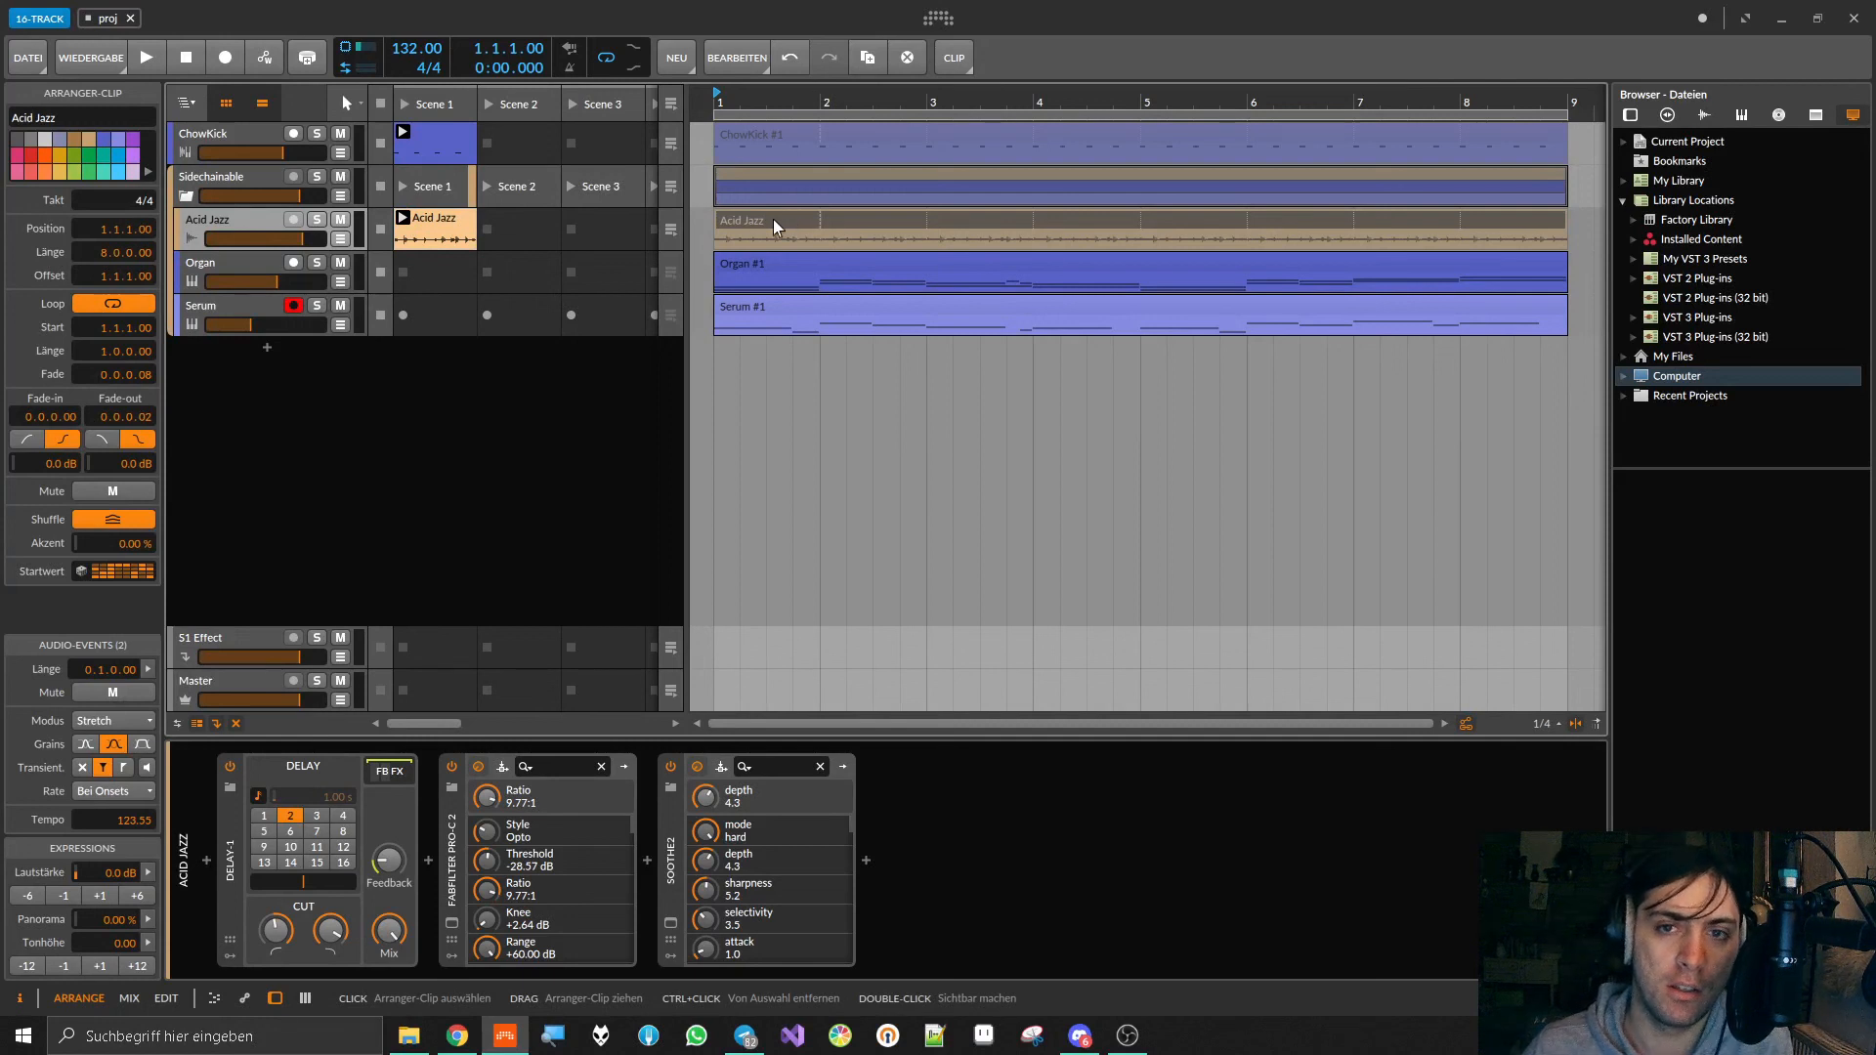
pyautogui.click(781, 264)
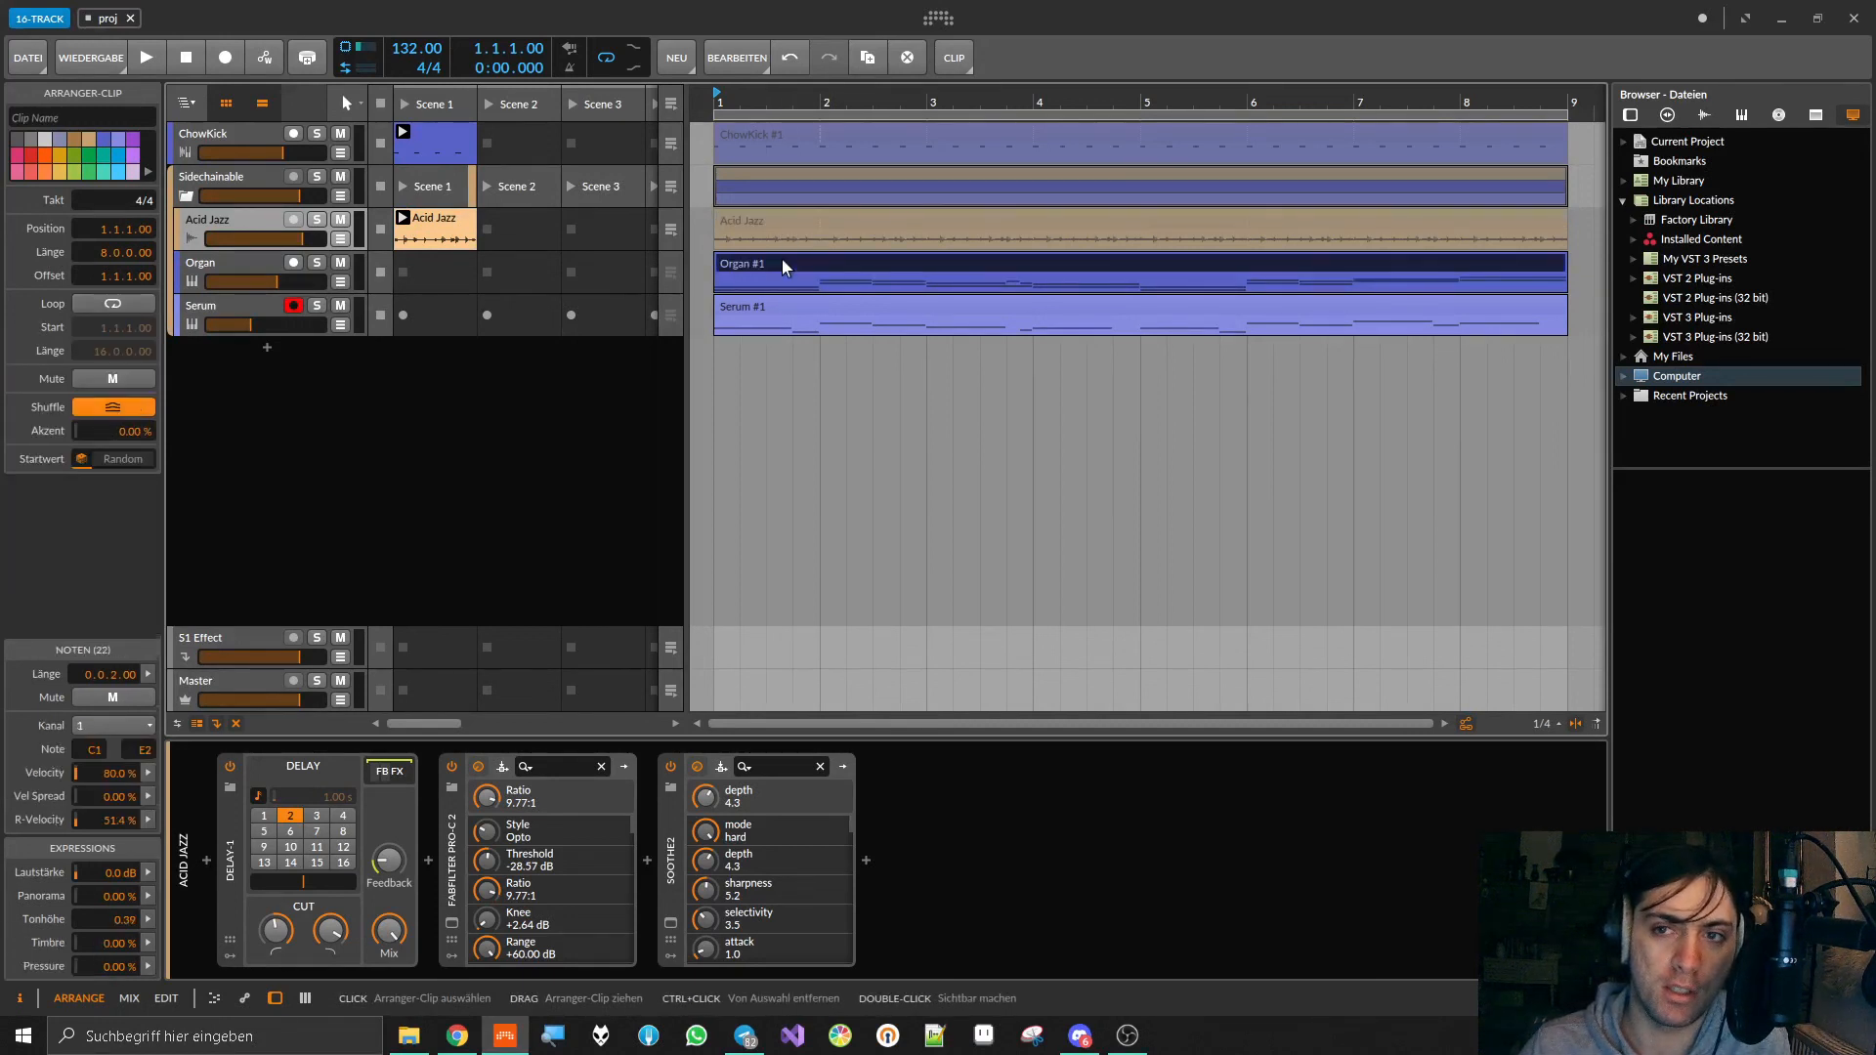
pyautogui.click(764, 301)
# Step: Open the Organ clip's notes in an enlarged note editor and examine the glides in its opening bars
pyautogui.doubleClick(772, 260)
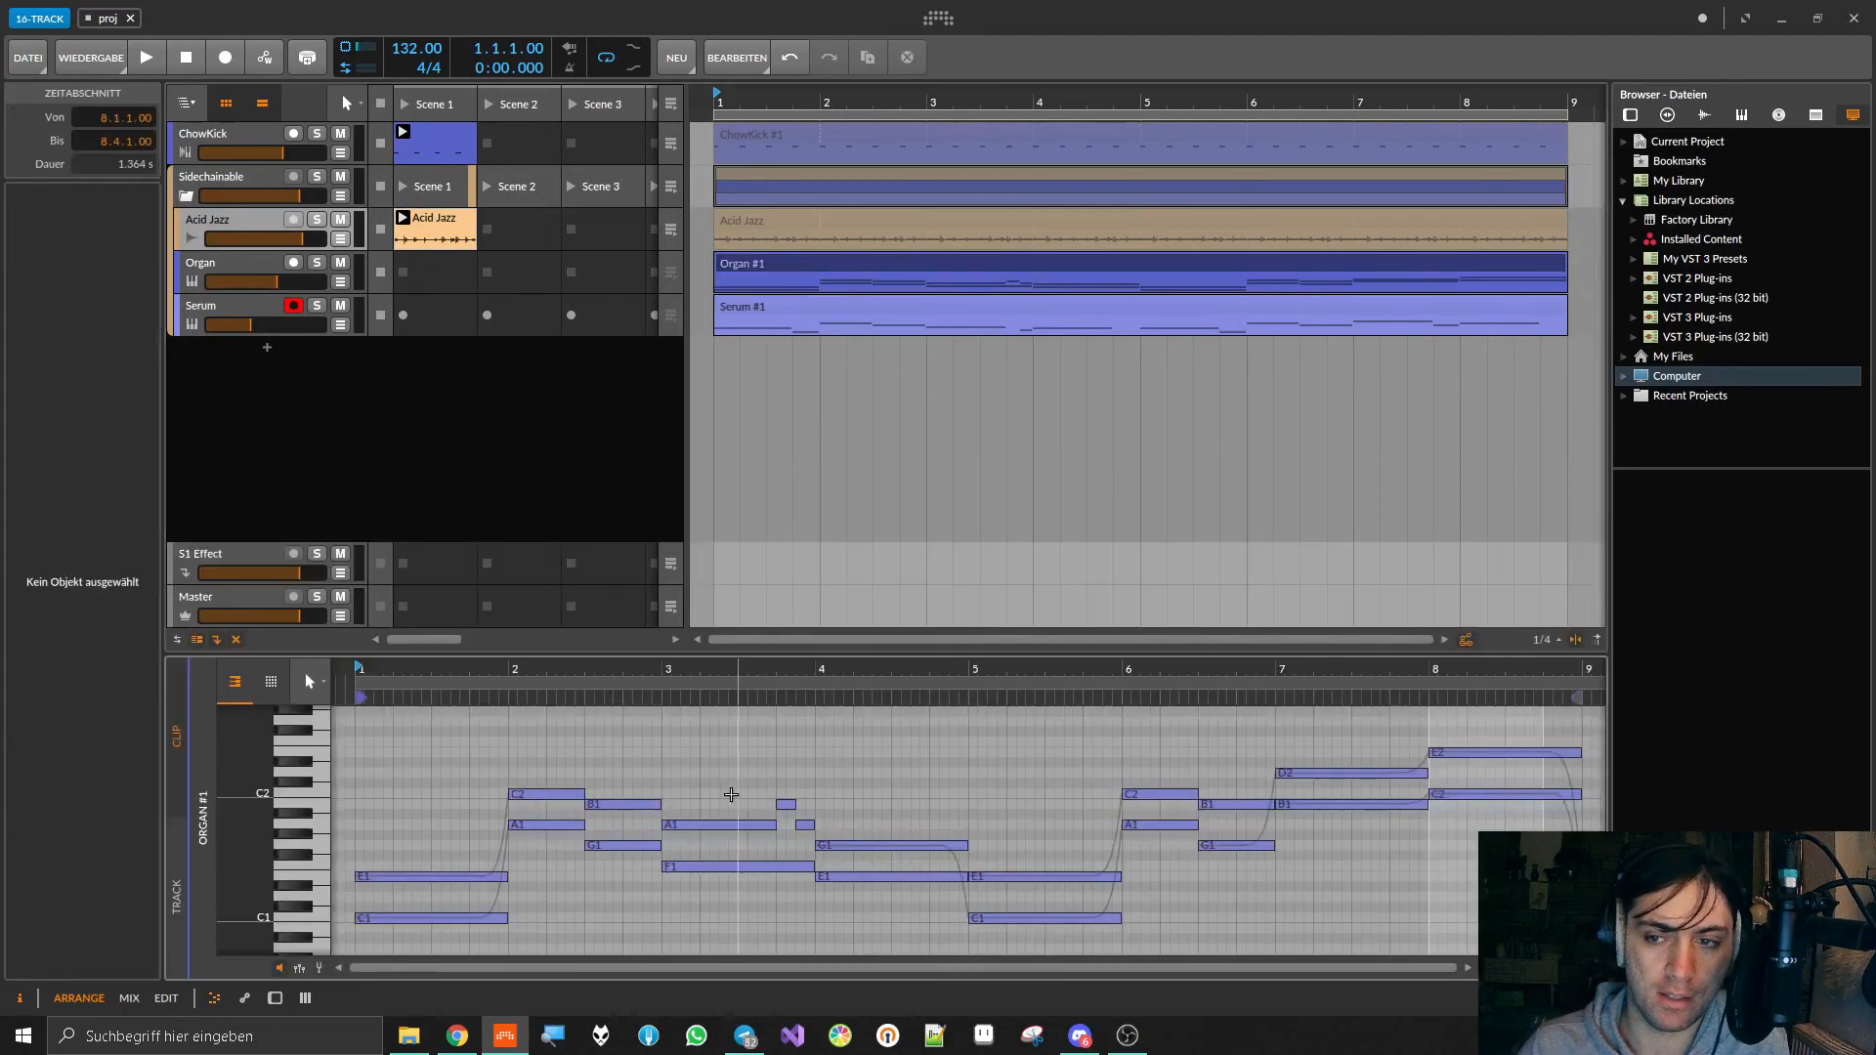
pyautogui.scroll(-3, 699, 781)
pyautogui.scroll(3, 685, 779)
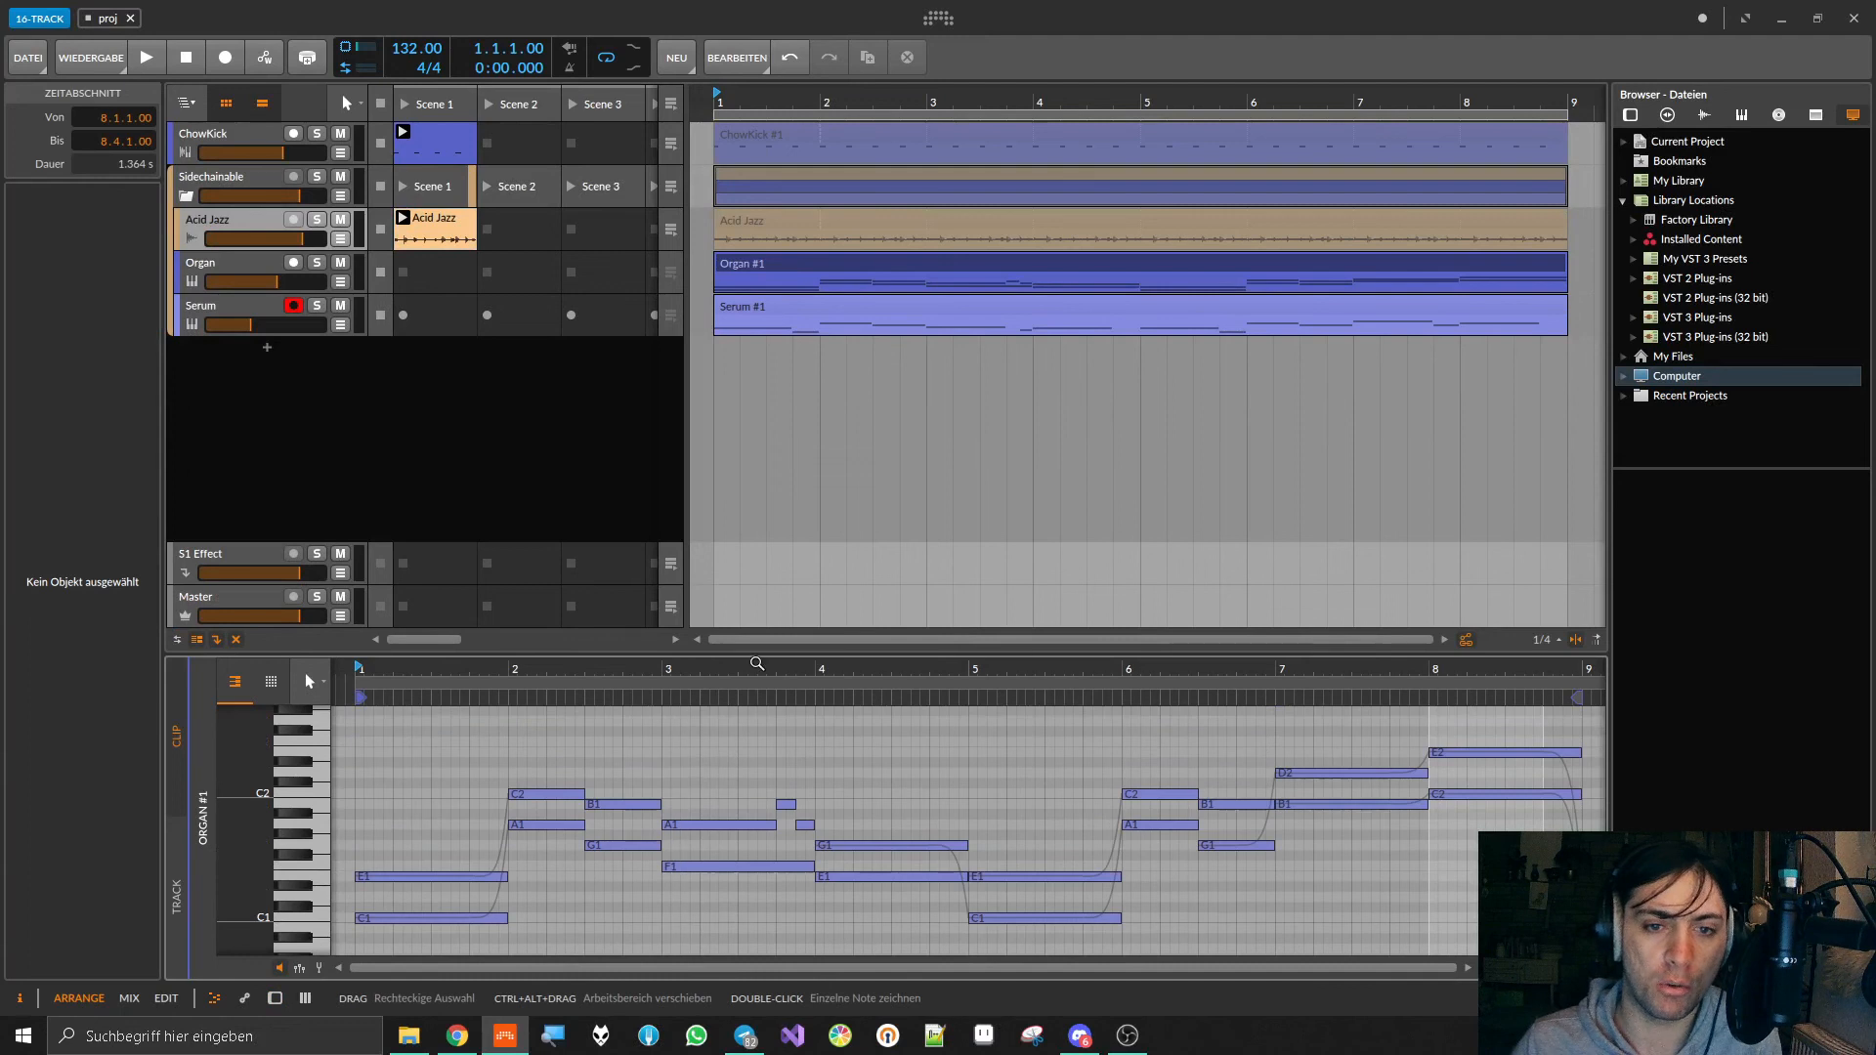
pyautogui.moveTo(762, 650); pyautogui.dragTo(782, 445)
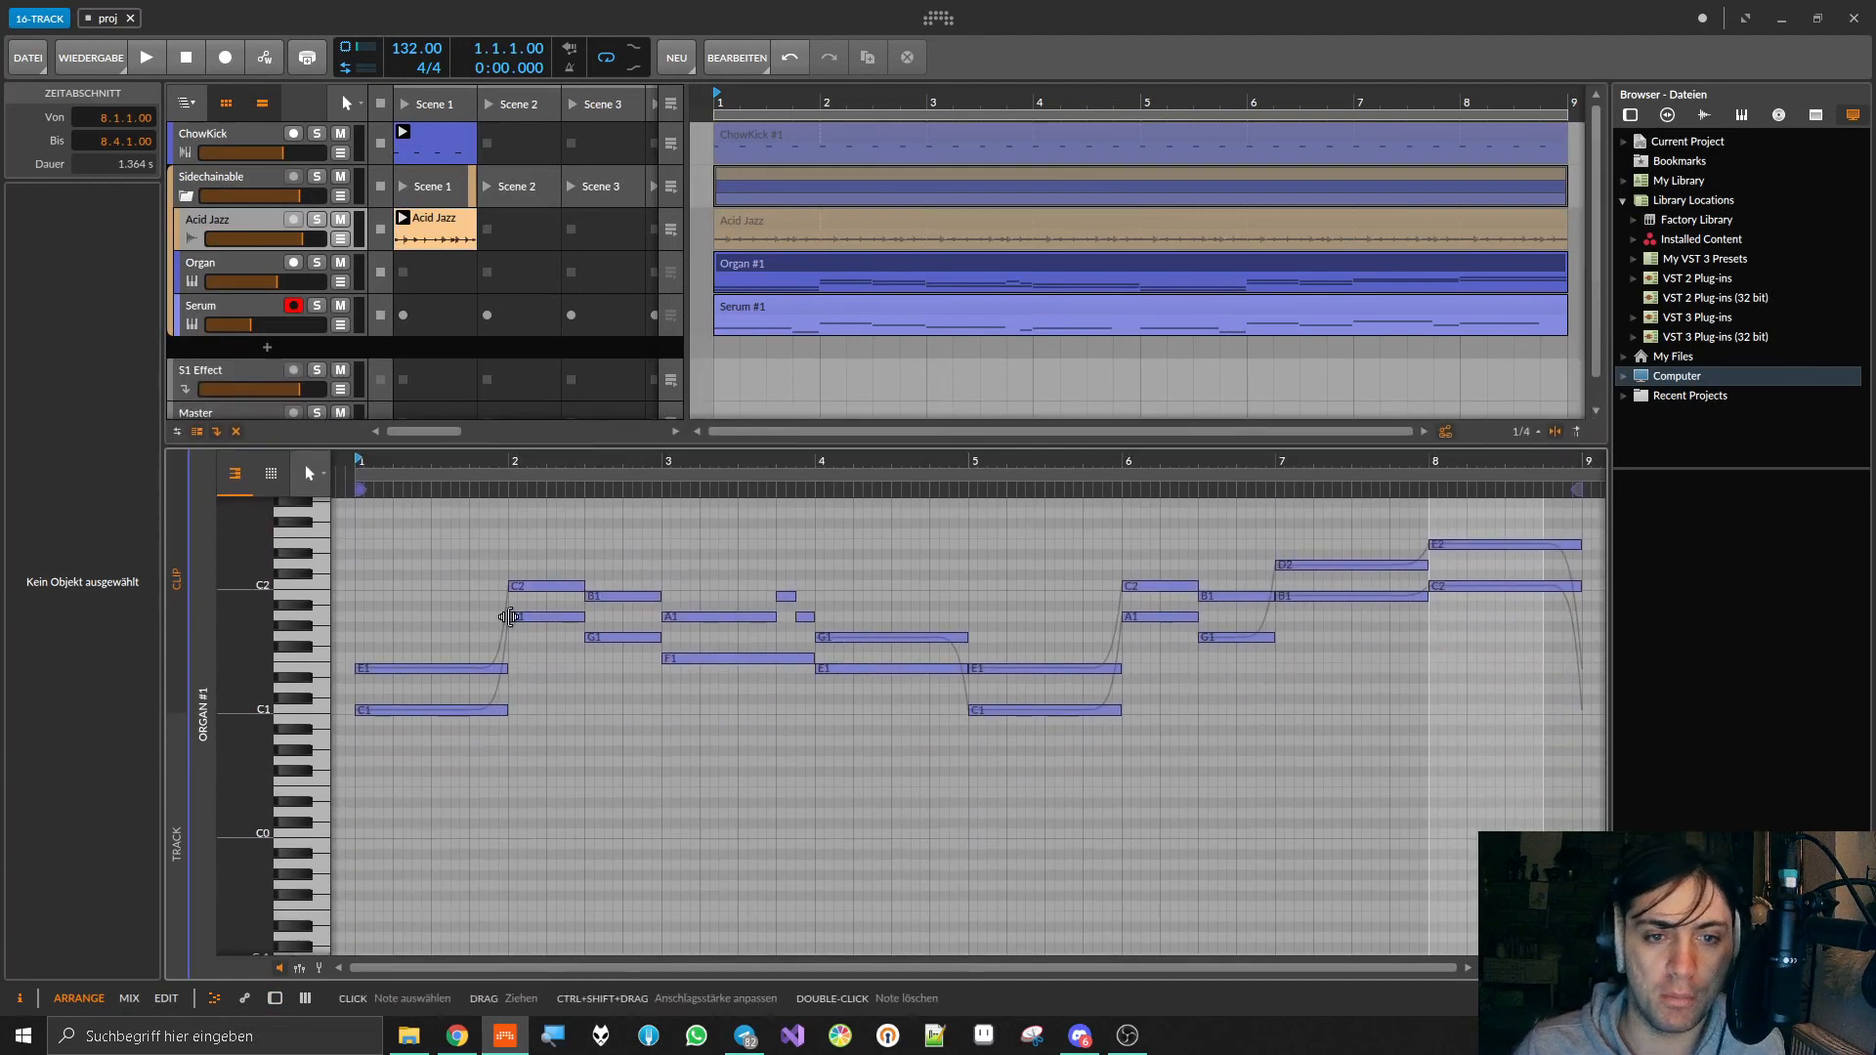
pyautogui.hscroll(-5, 473, 616)
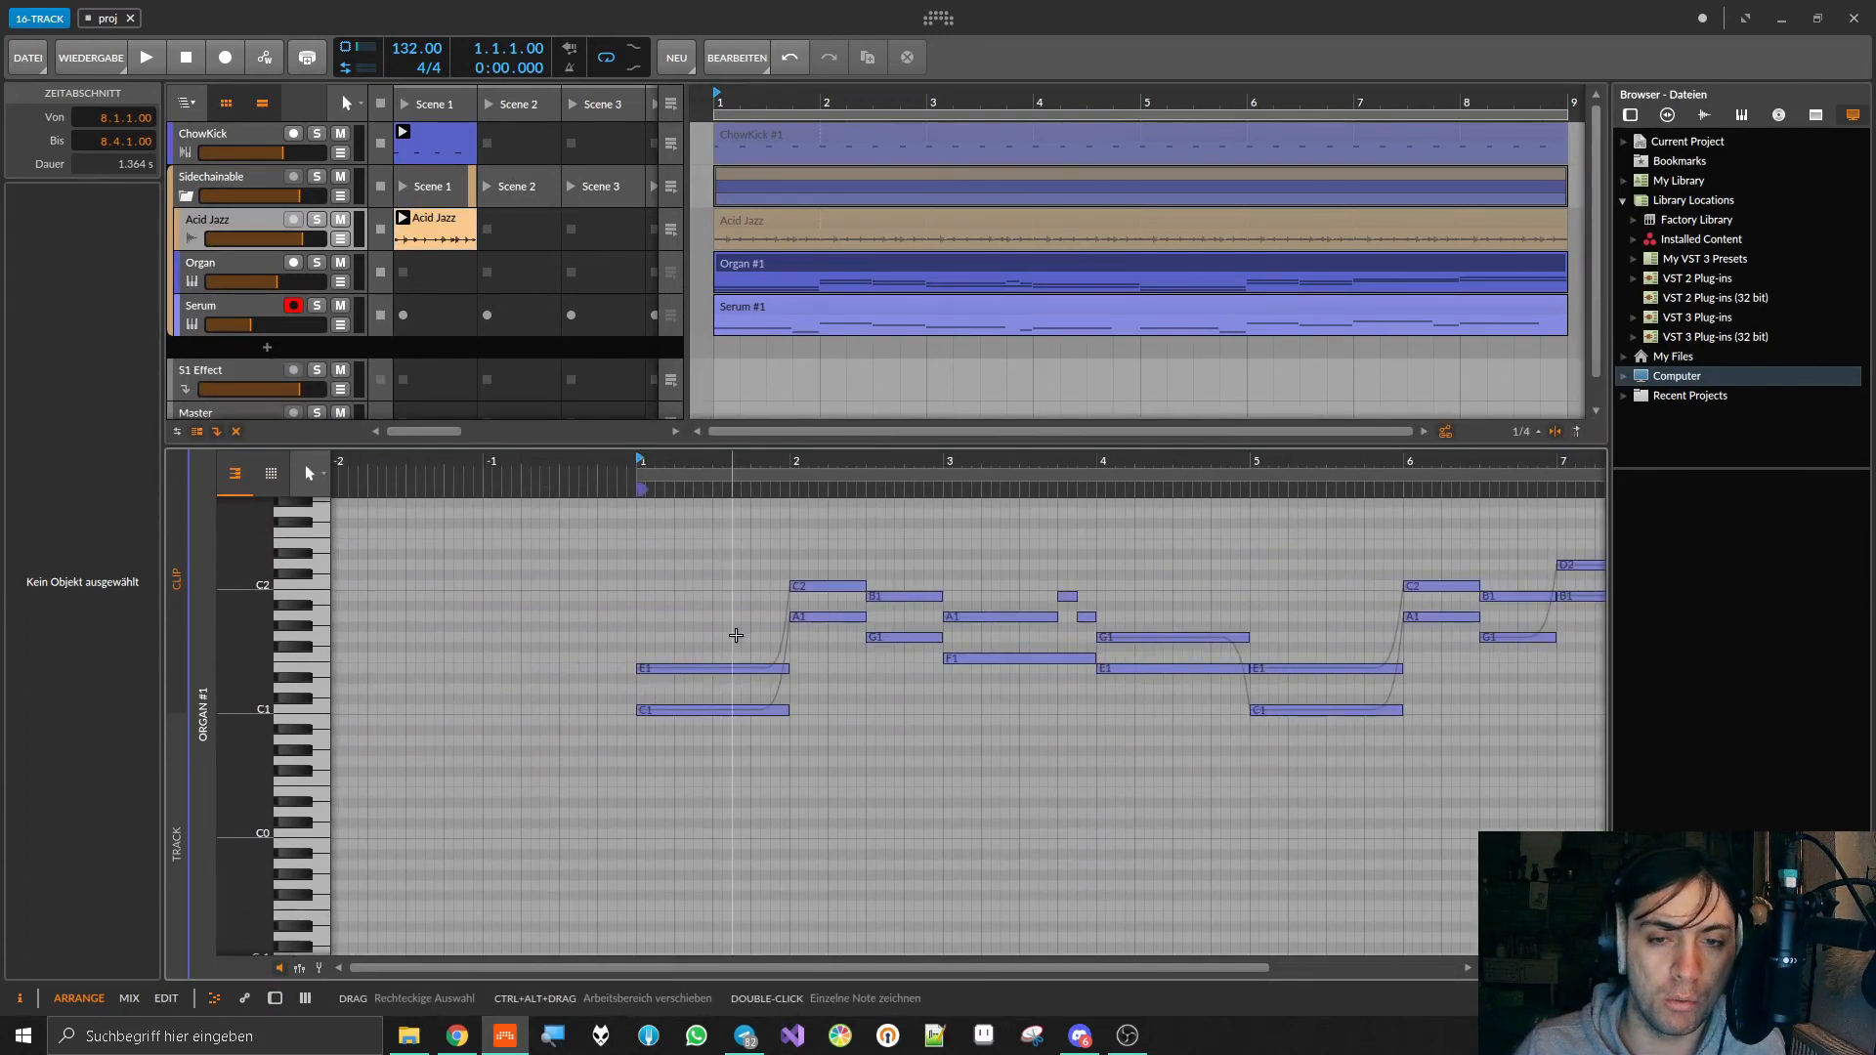
pyautogui.scroll(5, 764, 636)
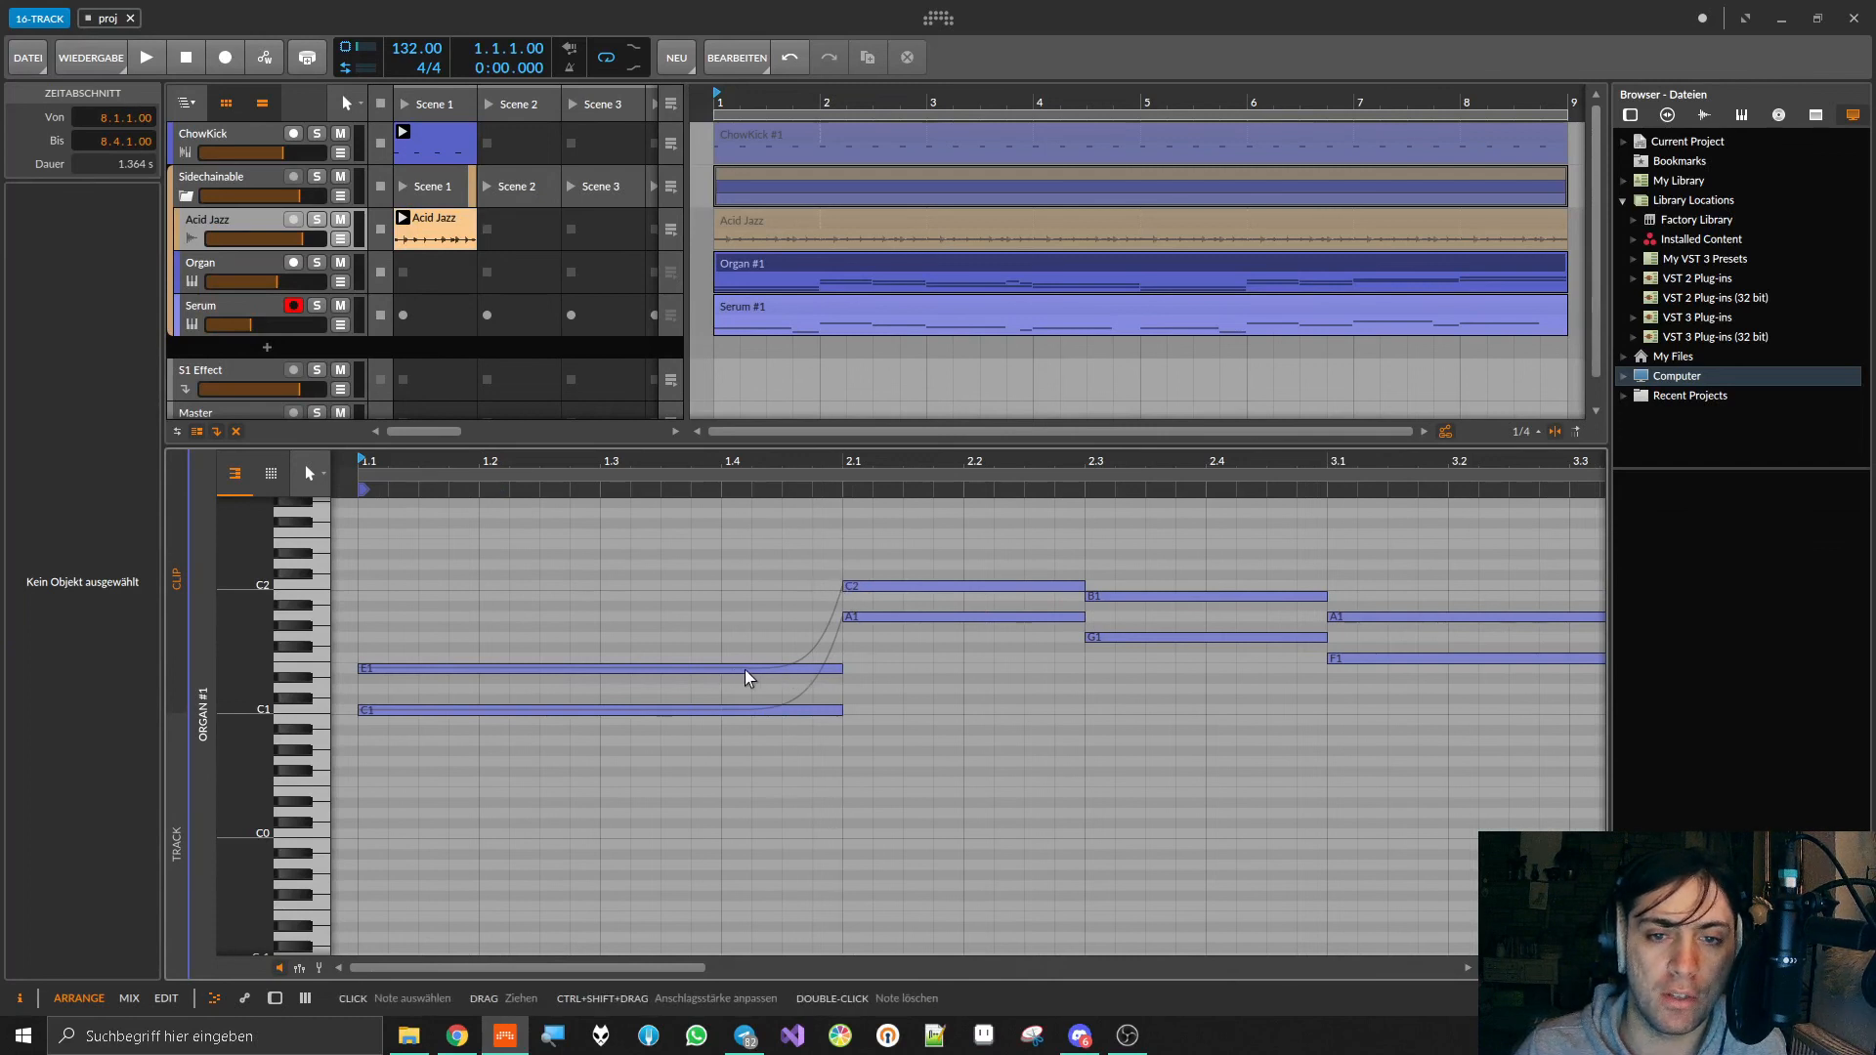
# Step: Audition the opening of the arrangement, review the whole Organ clip and shrink the note editor again
pyautogui.press('space')
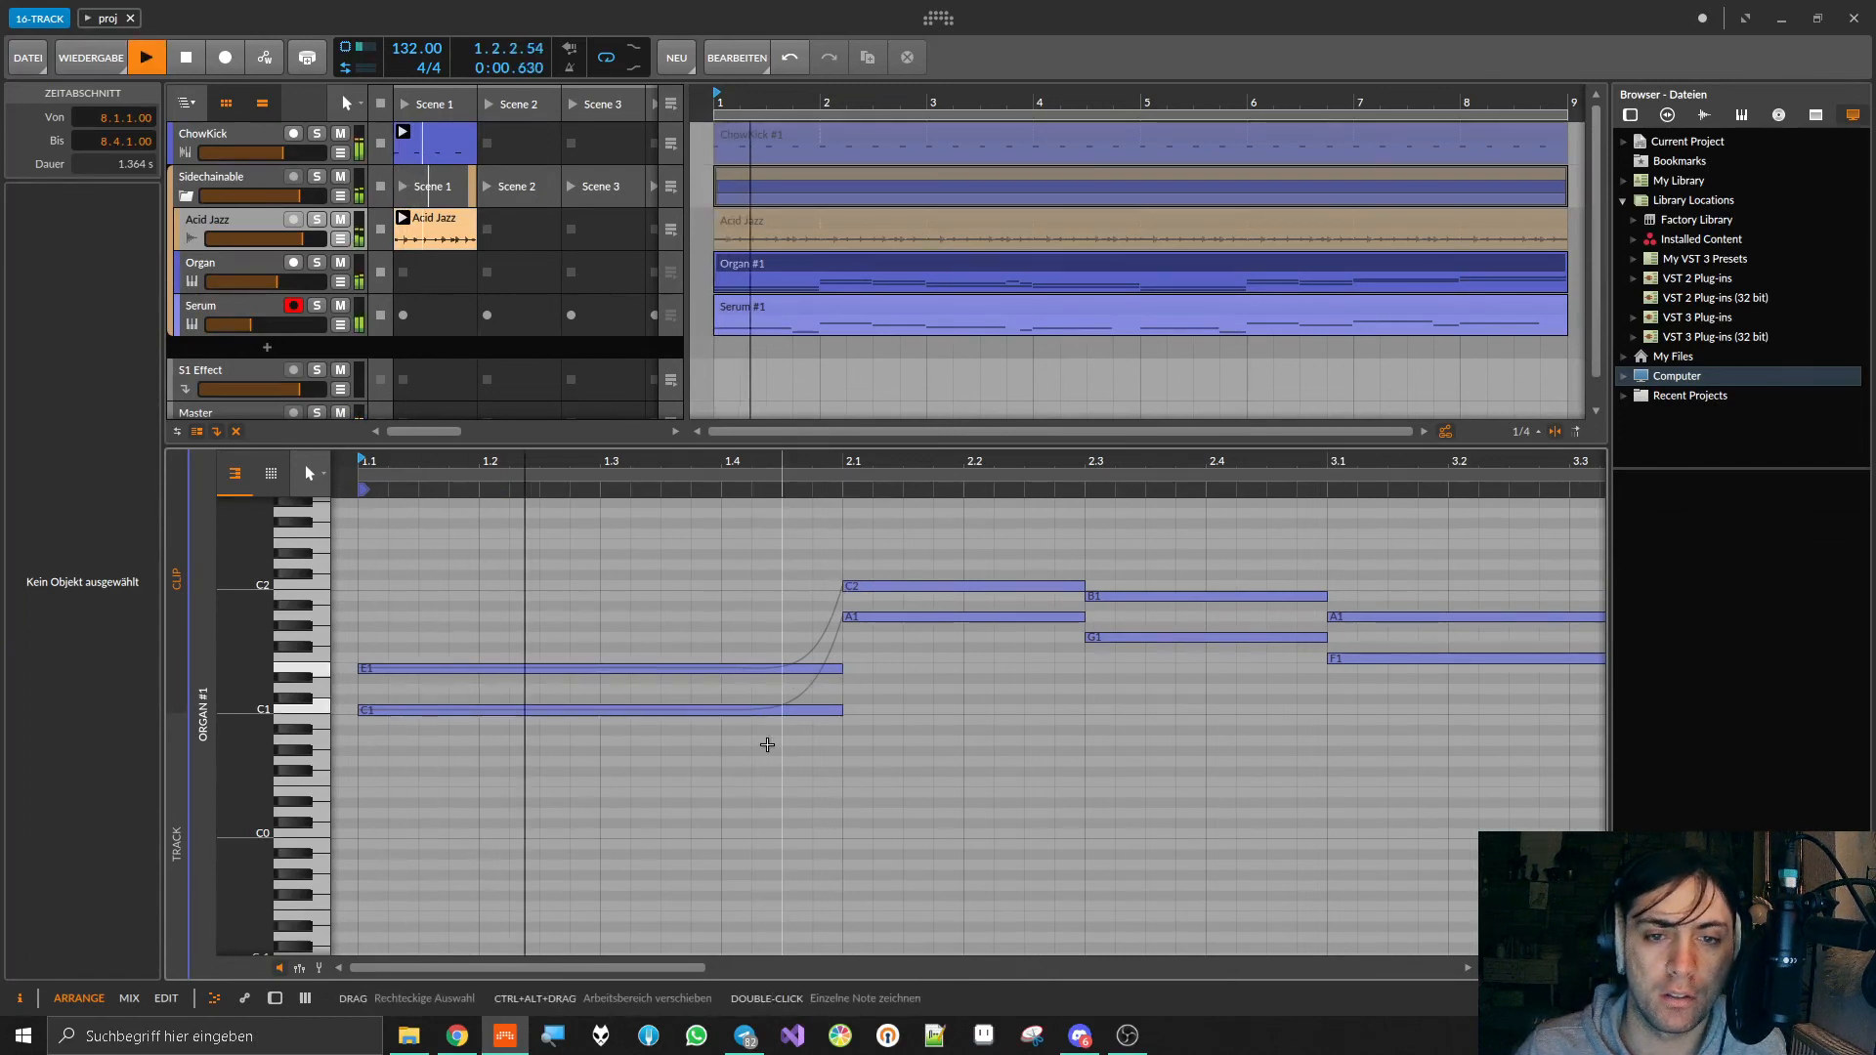
pyautogui.press('space')
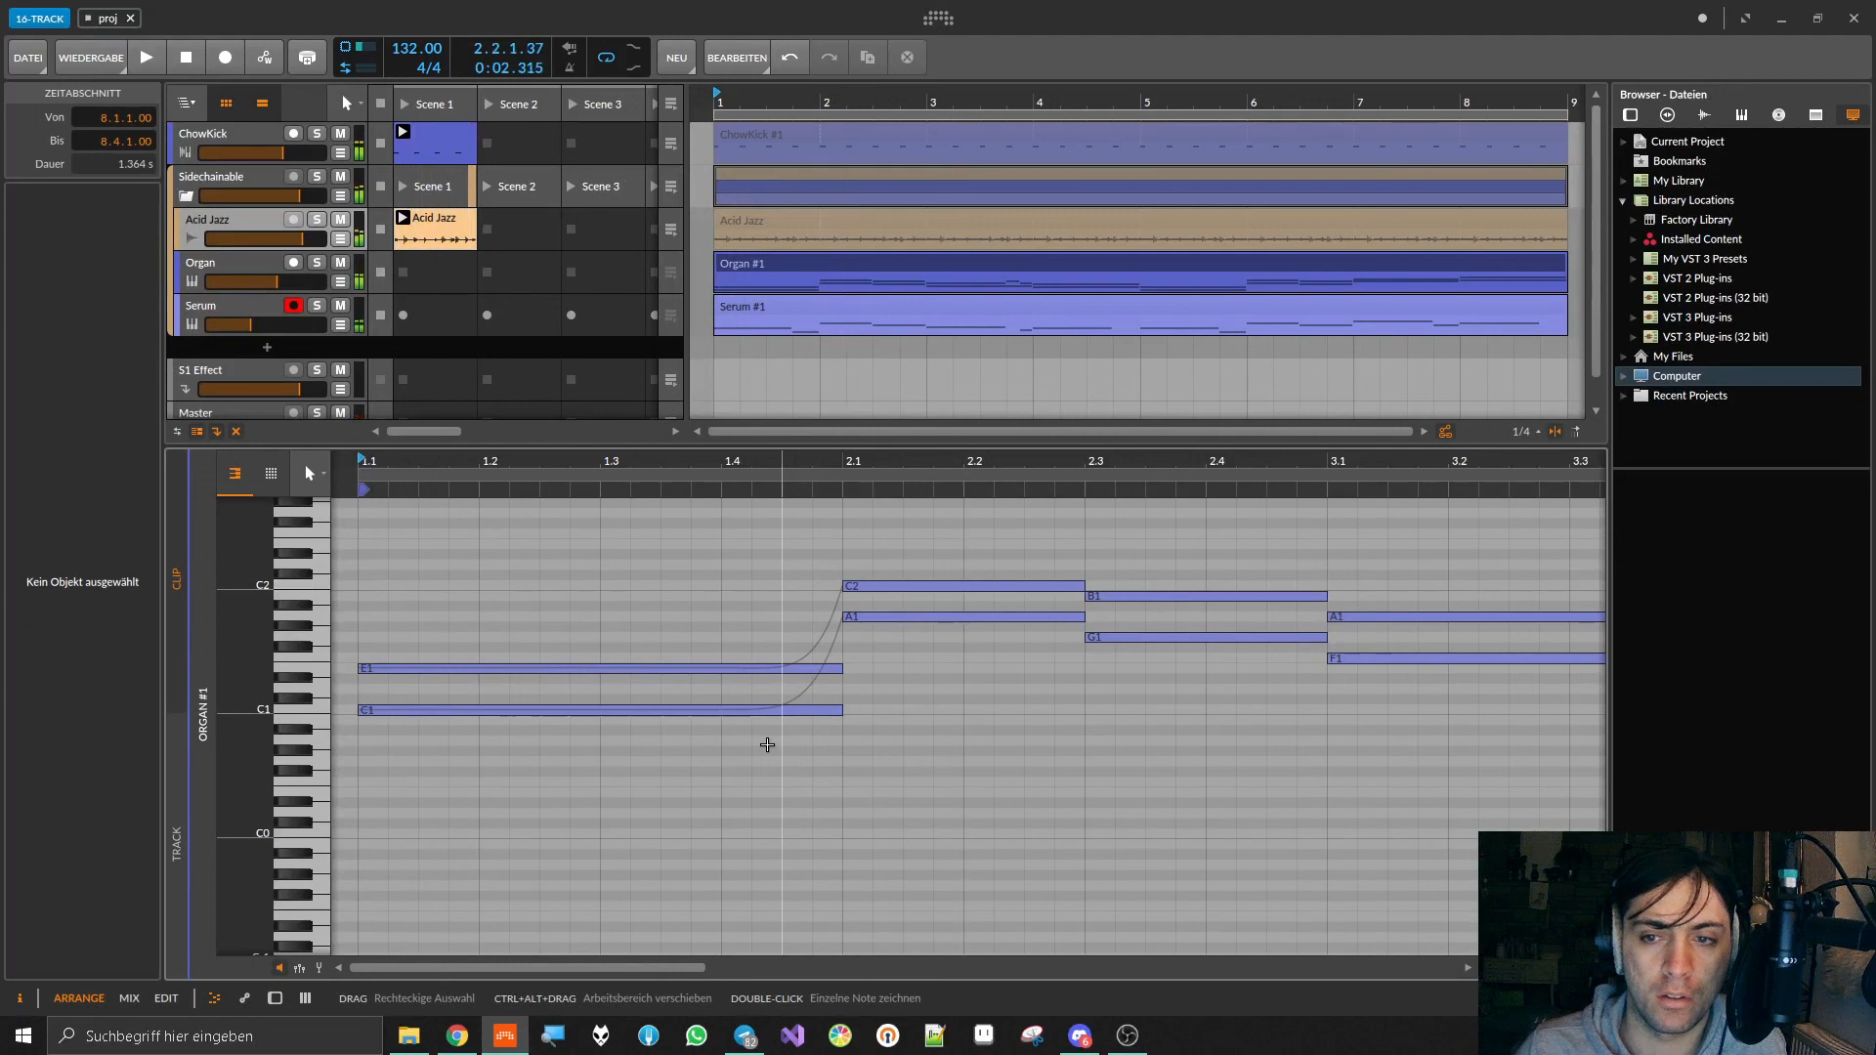
pyautogui.scroll(-5, 767, 745)
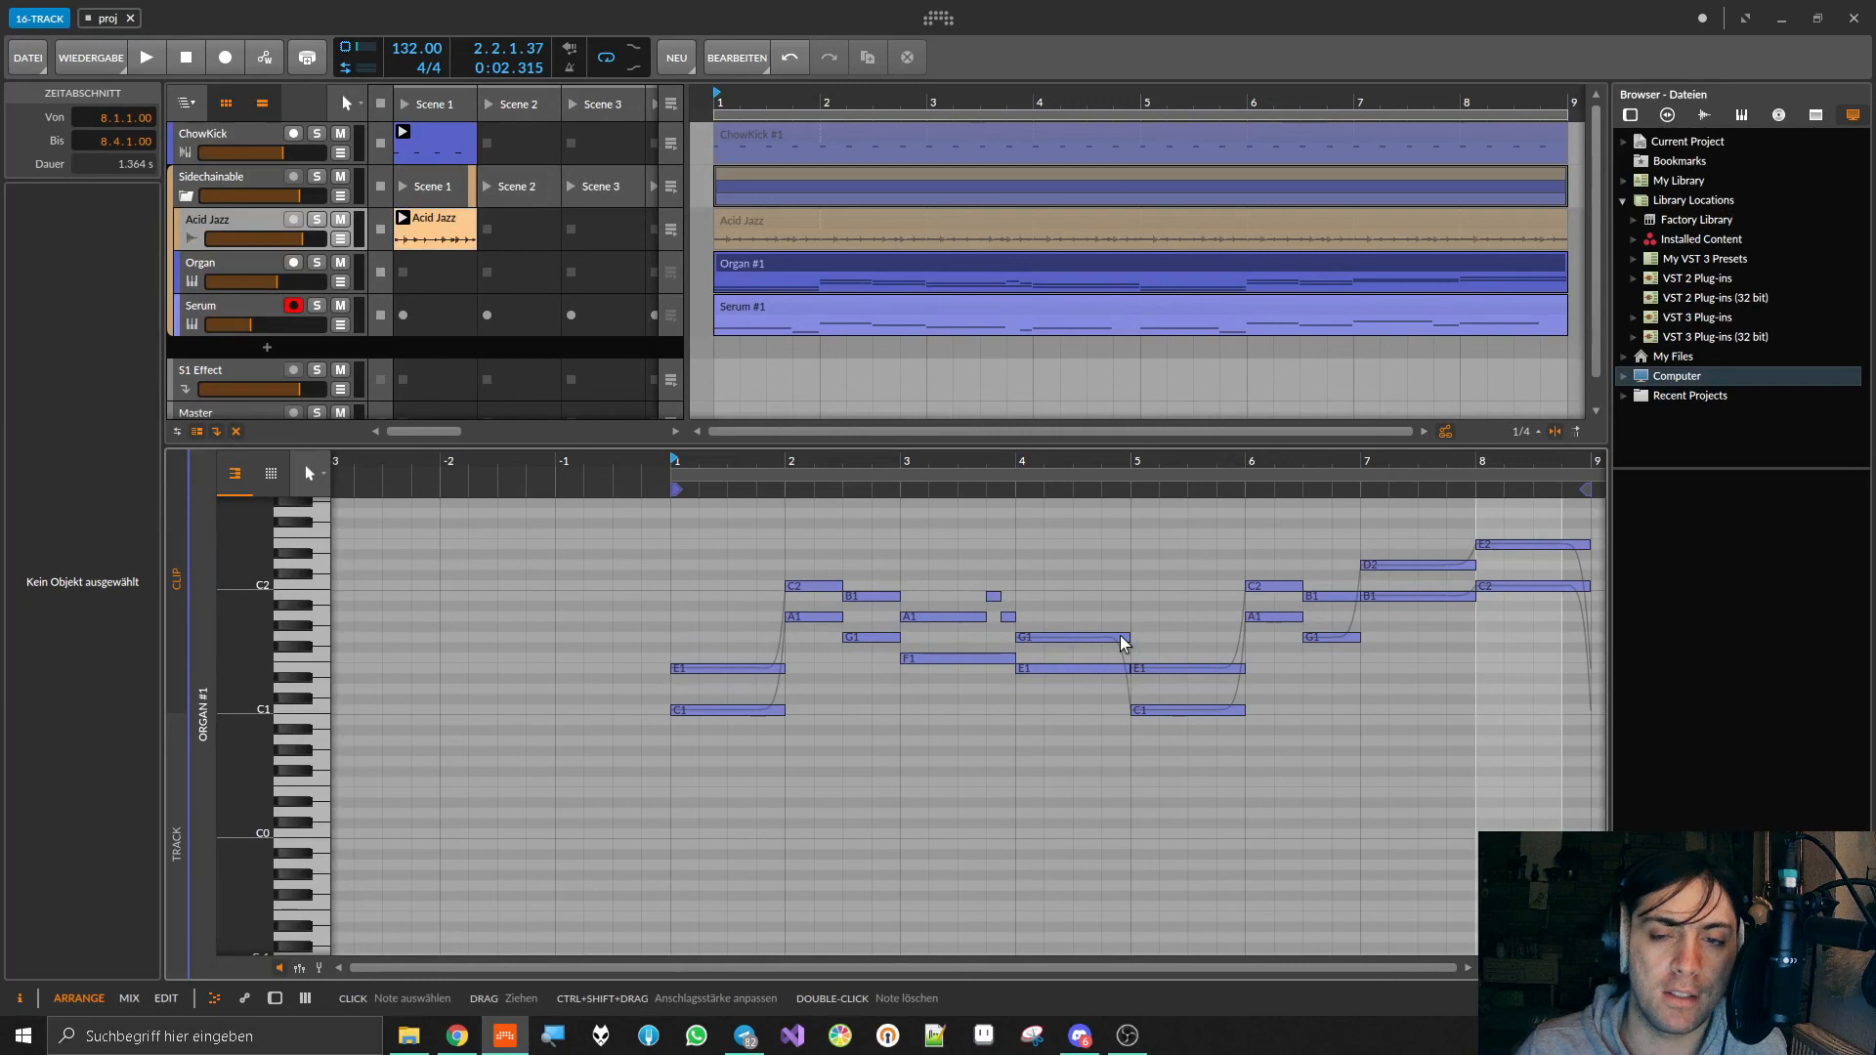
pyautogui.moveTo(1029, 448); pyautogui.dragTo(1026, 642)
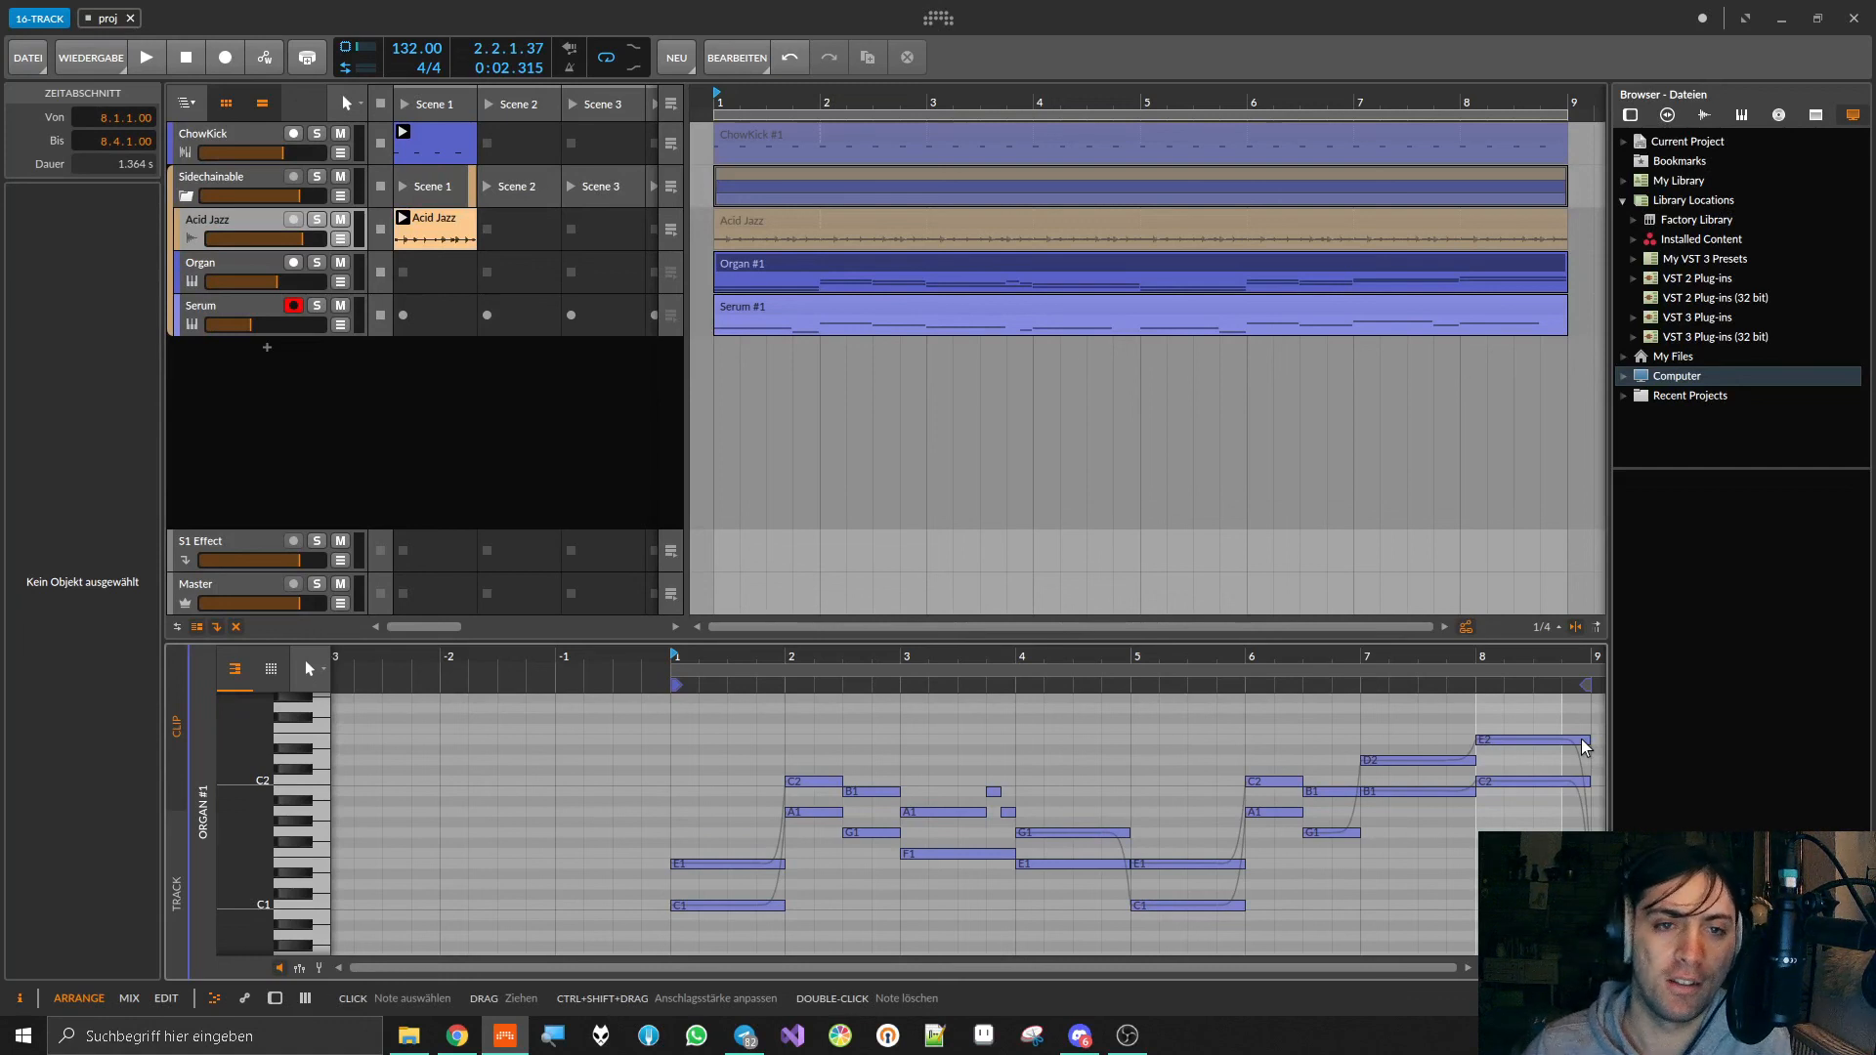
# Step: Replace the note editor with the mixer, and select the Organ track followed by the Serum track
pyautogui.click(223, 273)
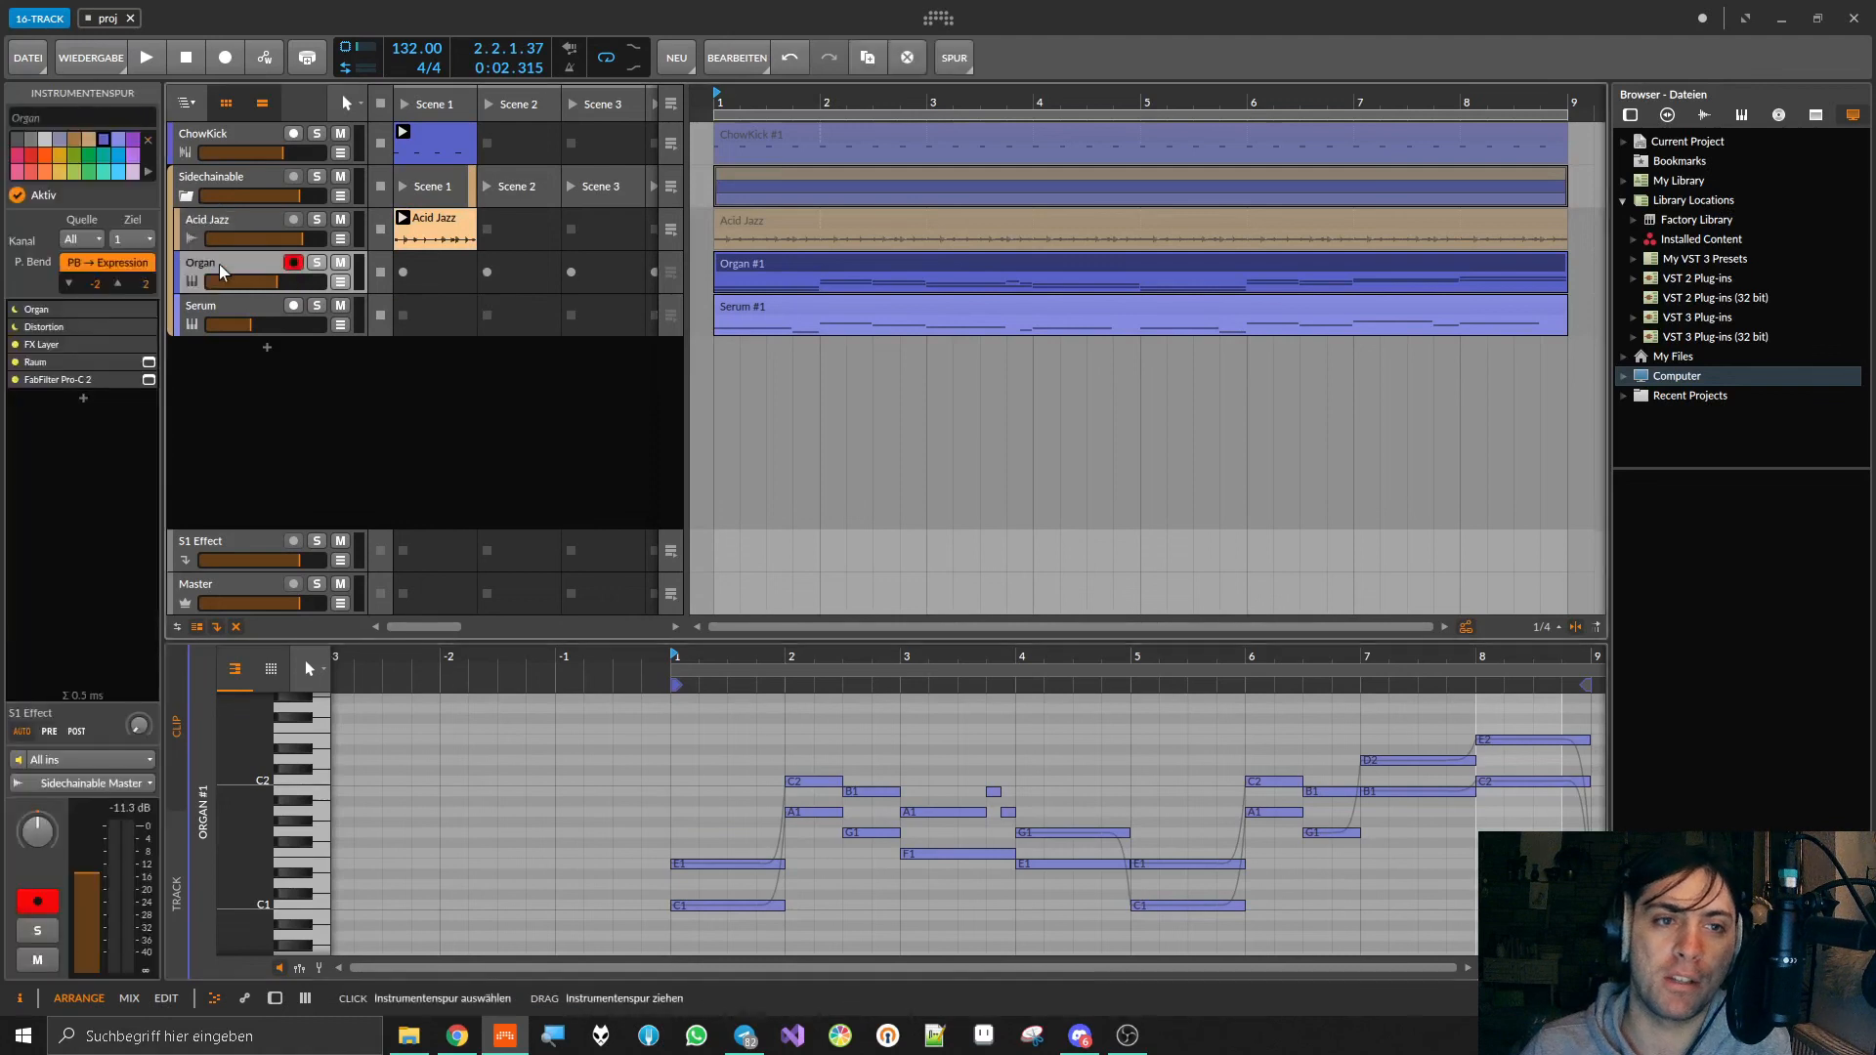
pyautogui.click(304, 997)
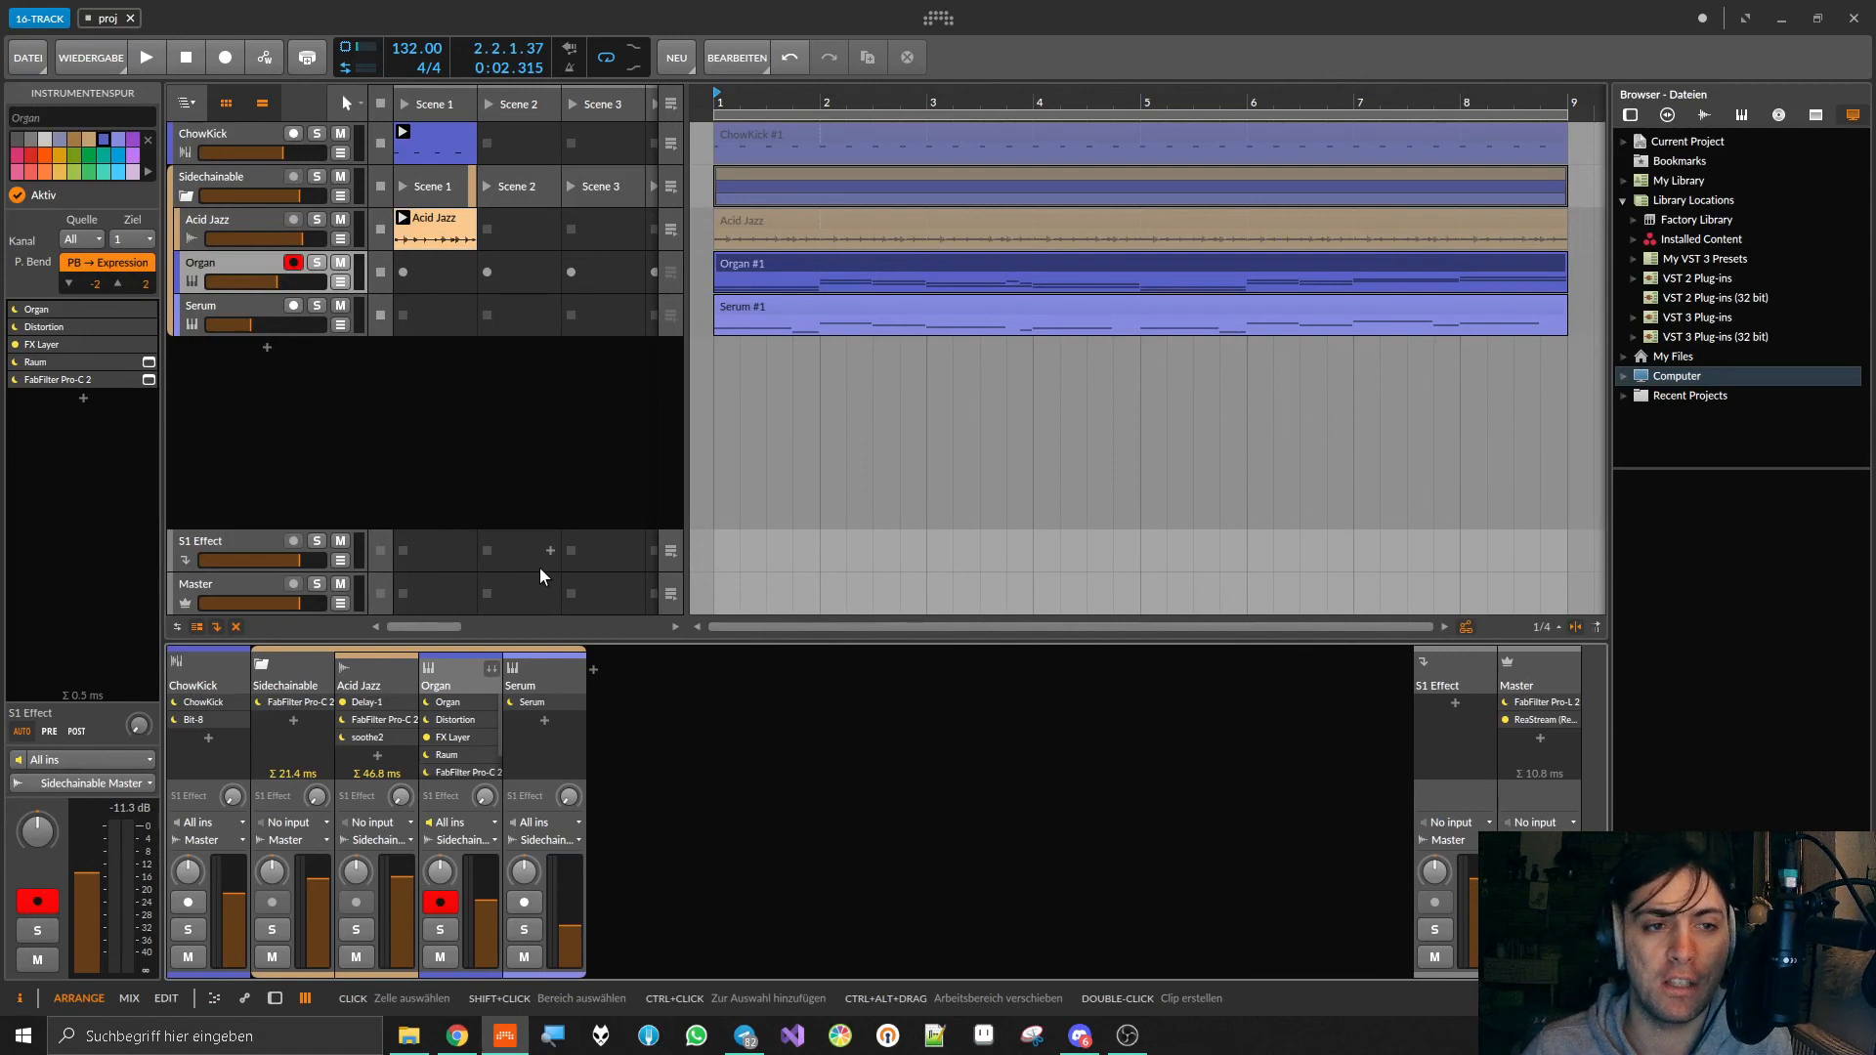
pyautogui.click(217, 266)
pyautogui.click(207, 312)
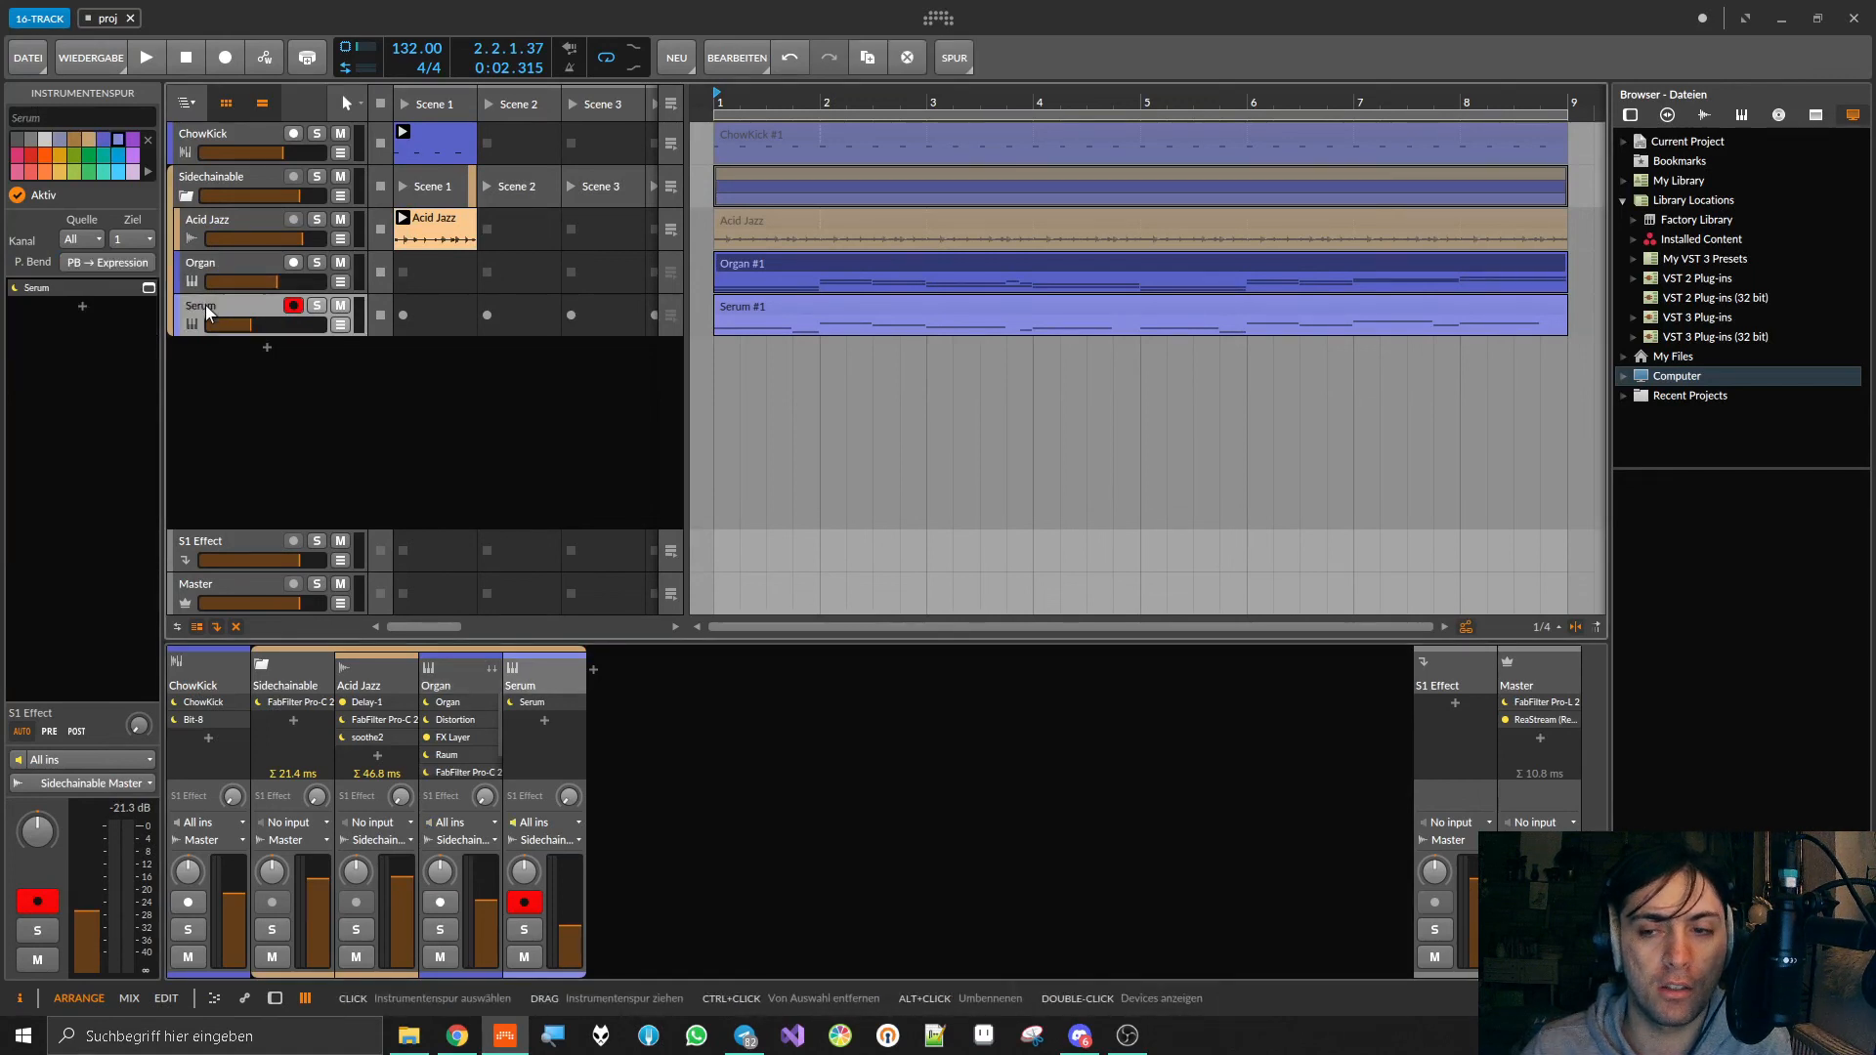